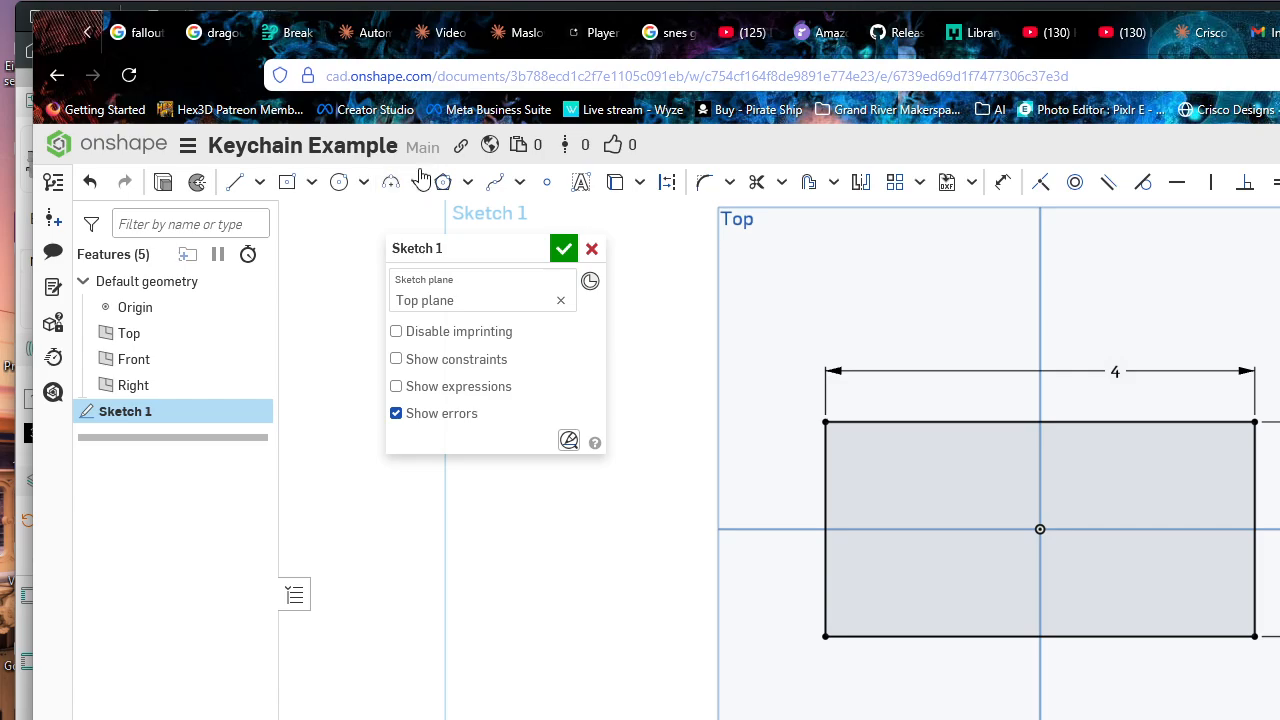
# Step: Try out a narrow vertical center-point rectangle inside the right end of the large rectangle and undo it
pyautogui.click(299, 190)
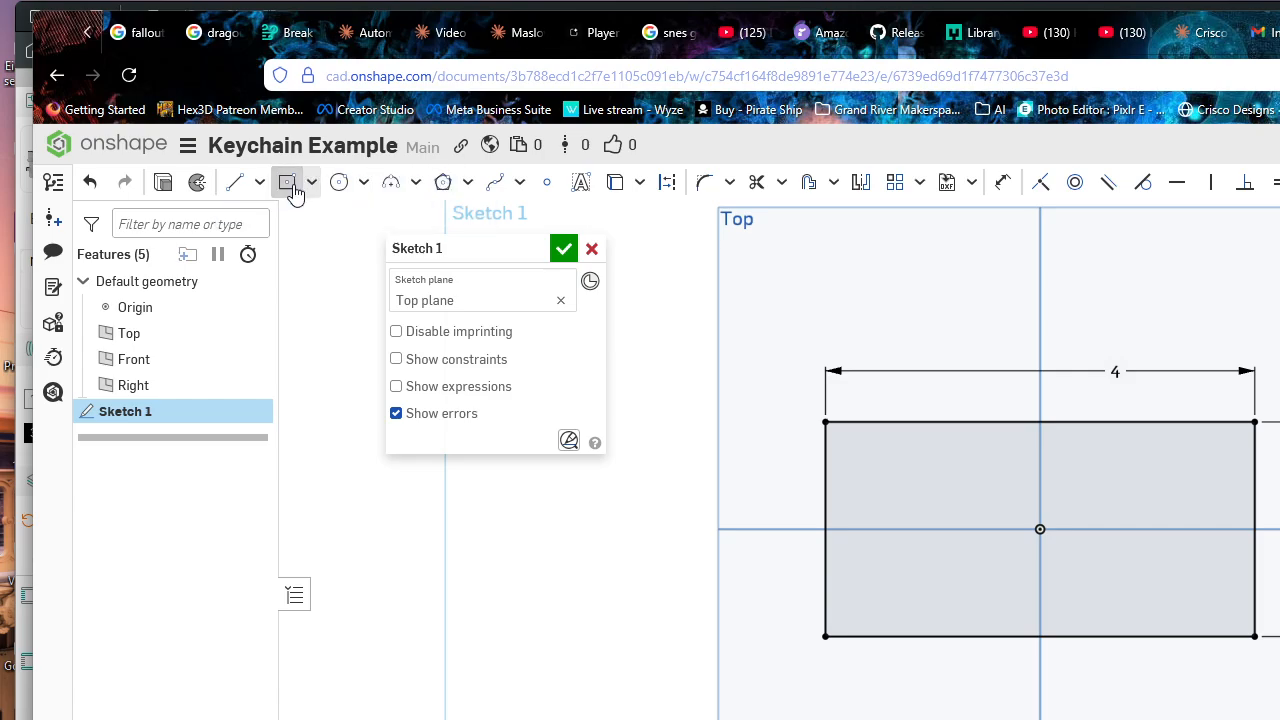
pyautogui.click(1200, 529)
pyautogui.click(1219, 452)
pyautogui.press('Escape')
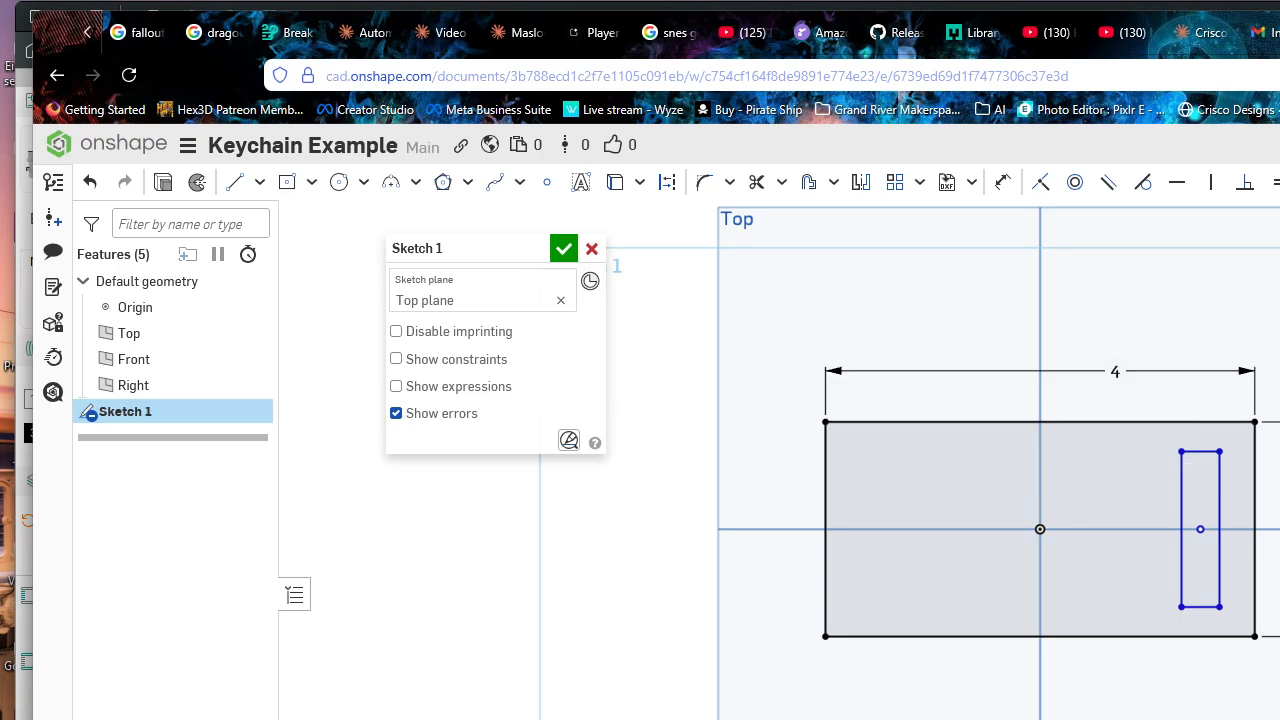
pyautogui.hotkey('ctrl', 'z')
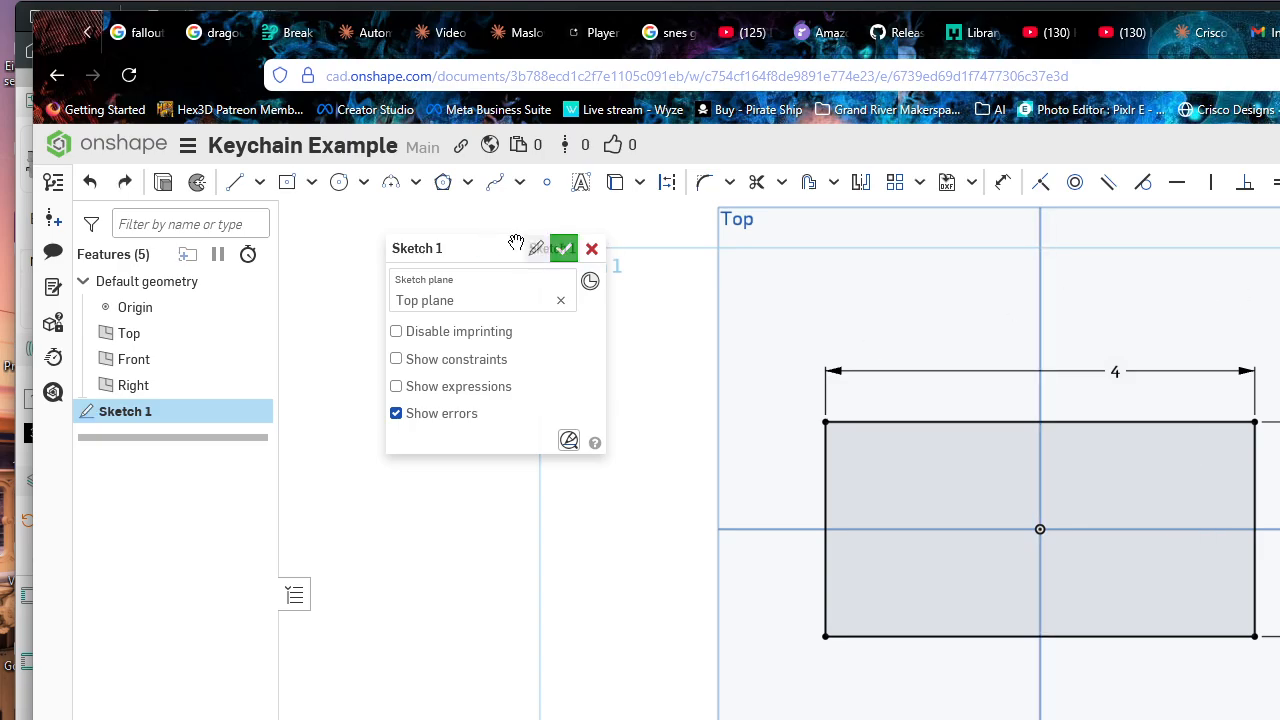
# Step: Accept Sketch 1 and show the rectangle in isometric view
pyautogui.click(568, 250)
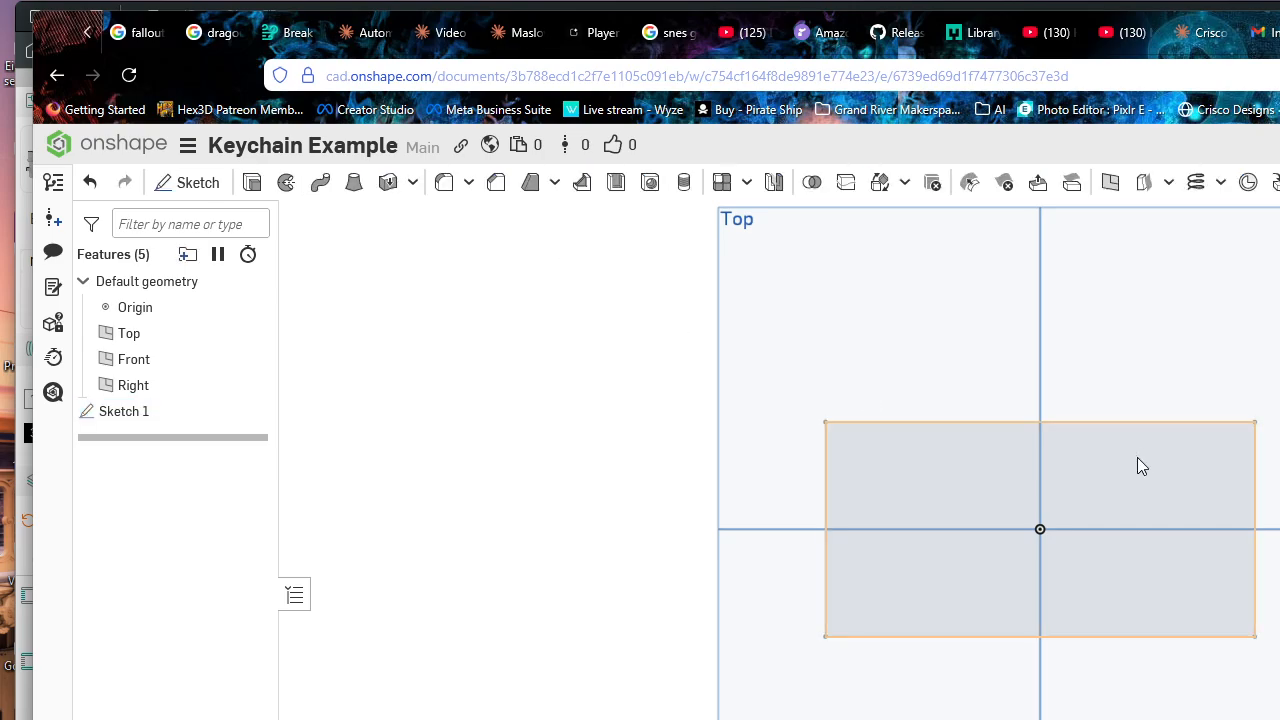
pyautogui.moveTo(1137, 457)
pyautogui.mouseDown(button='right')
pyautogui.moveTo(1054, 469)
pyautogui.moveTo(1160, 488)
pyautogui.mouseUp(button='right')
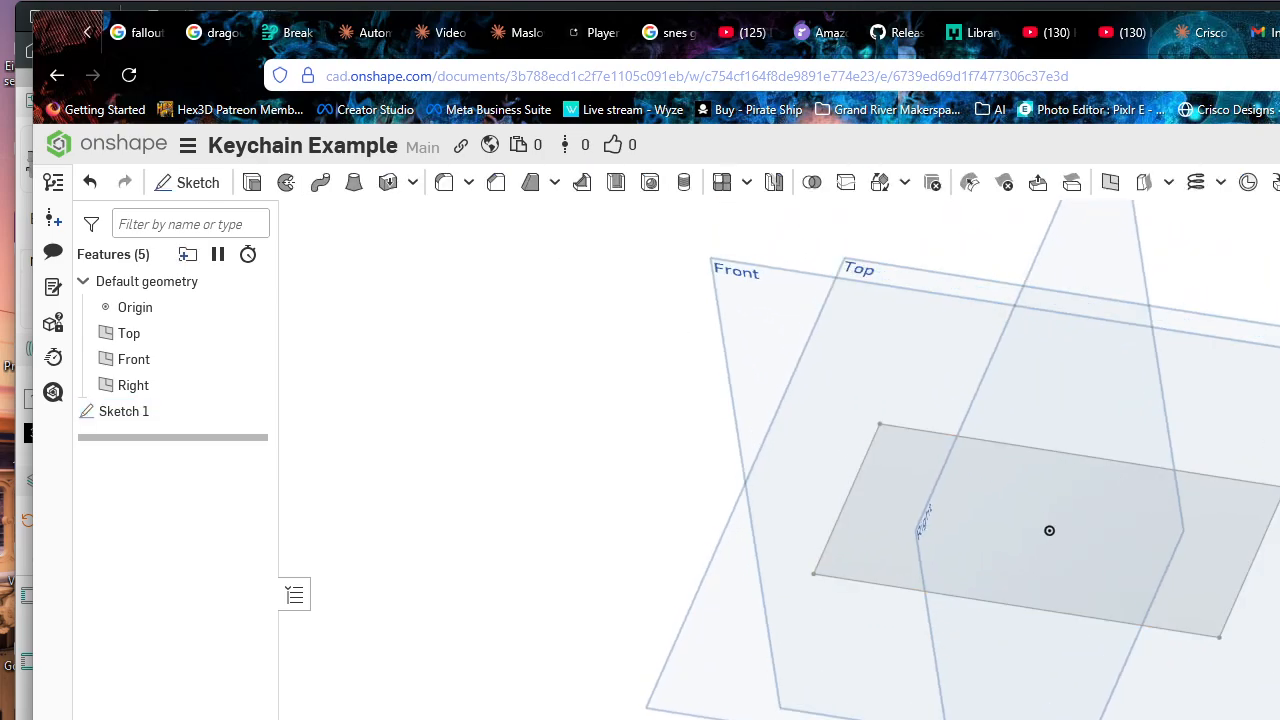
pyautogui.hotkey('shift', '7')
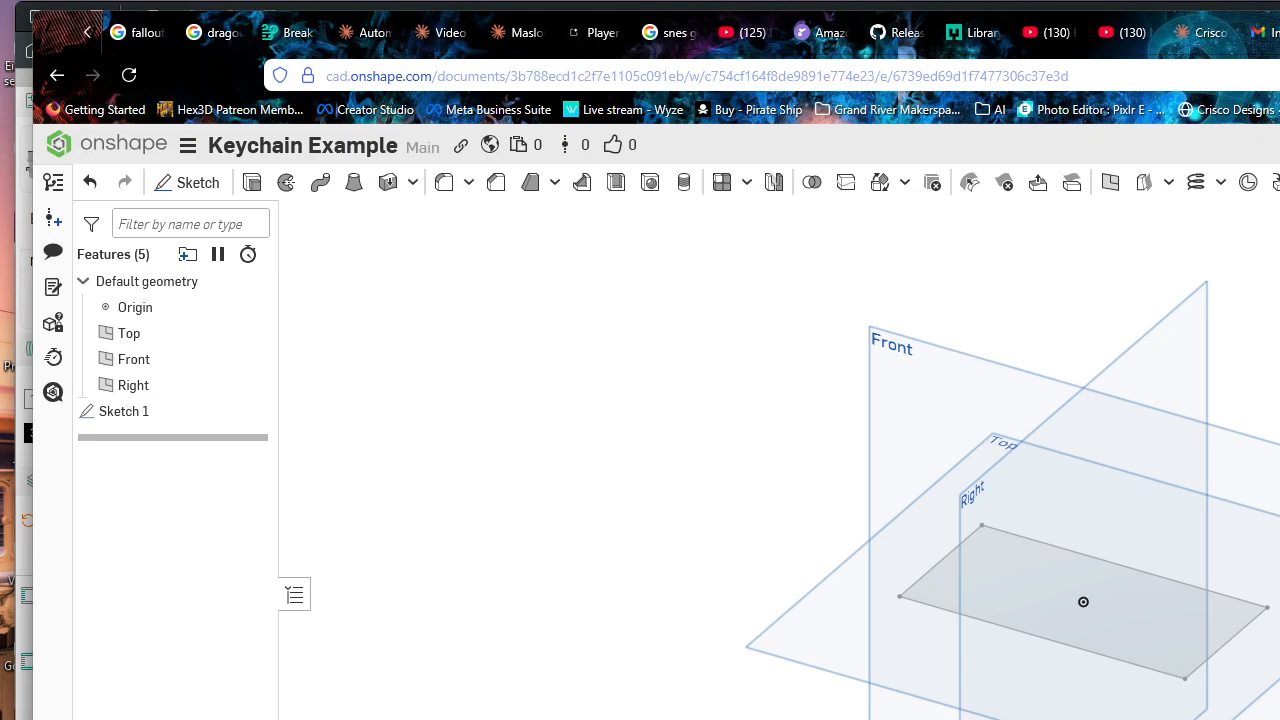
# Step: Edit Sketch 1, replacing the rectangle's right edge with a line about 1.54 long that stops short of the upper corner, and accept it
pyautogui.doubleClick(165, 418)
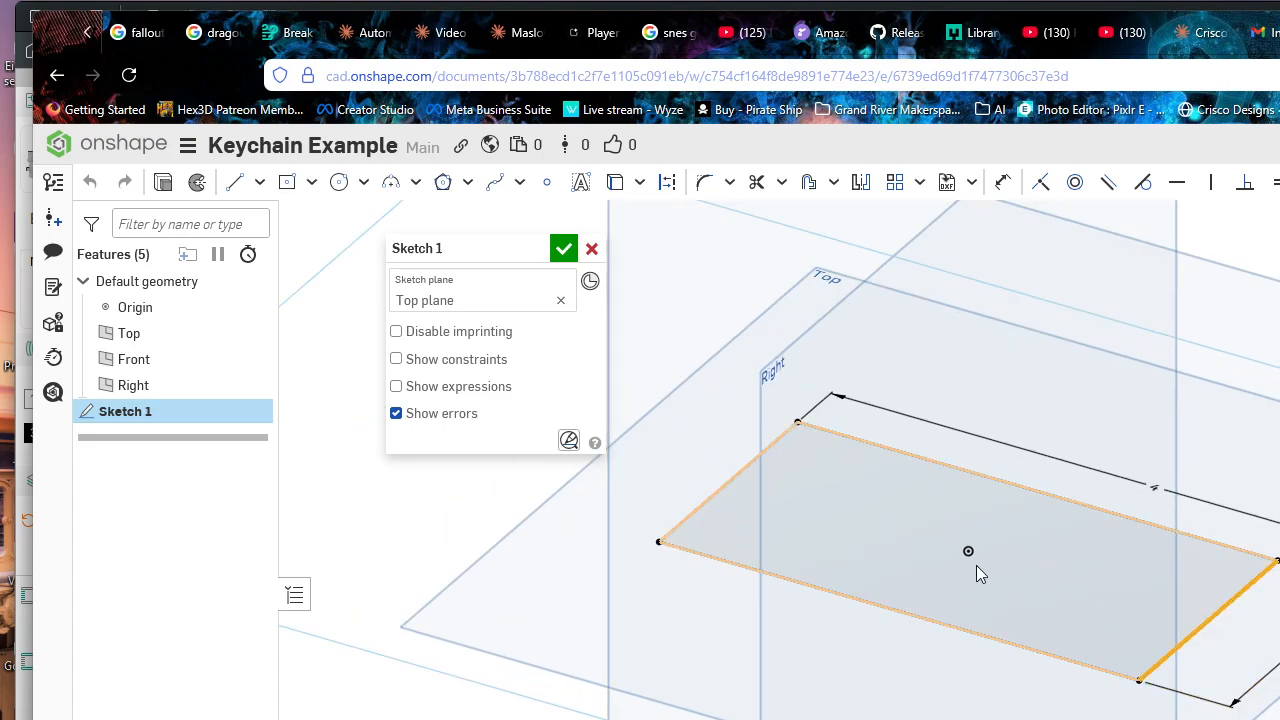
pyautogui.click(234, 182)
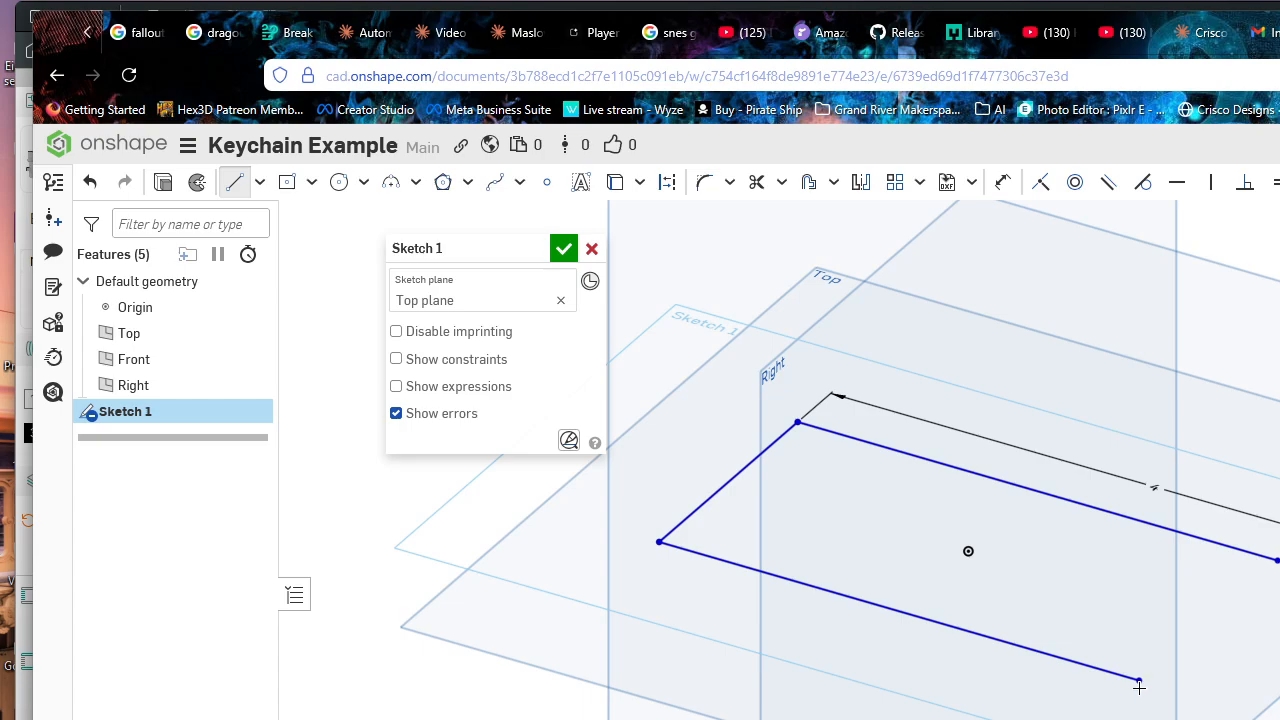
pyautogui.click(1246, 588)
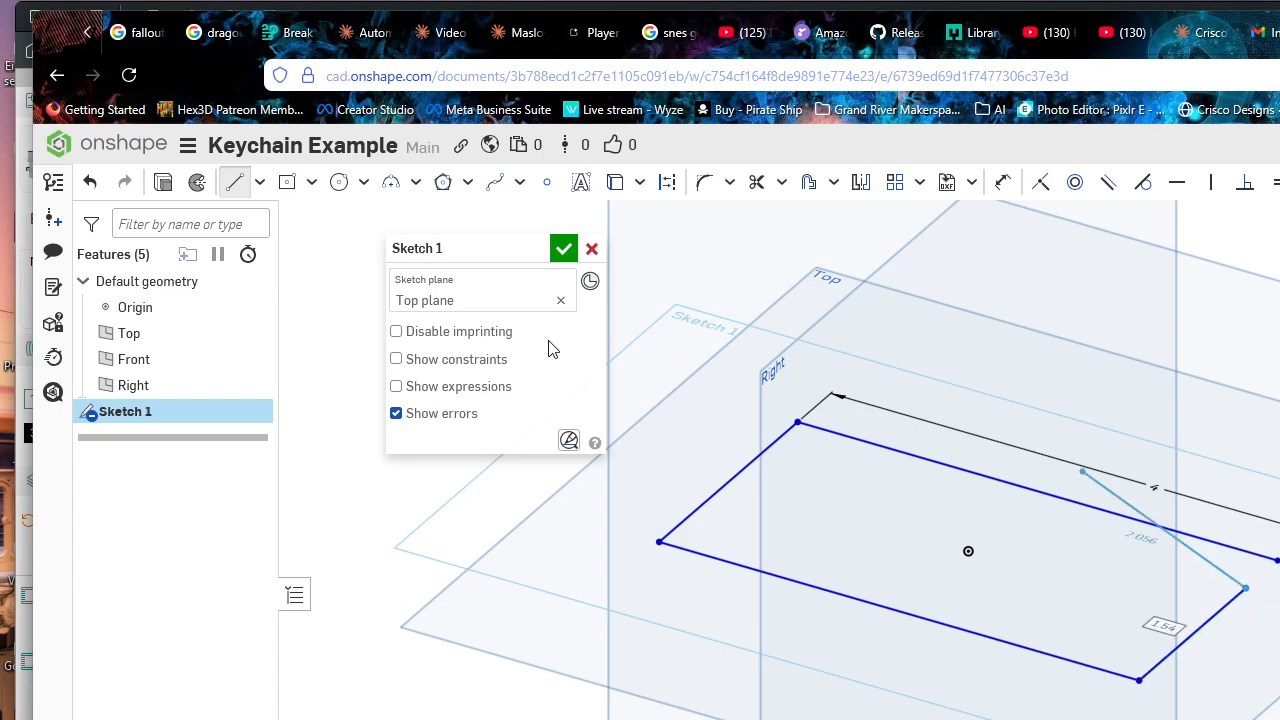
pyautogui.press('Escape')
pyautogui.click(560, 256)
# Step: Reopen Sketch 1, close the gap in the outline with a Coincident constraint at the upper right corner, and accept the sketch
pyautogui.moveTo(1001, 643)
pyautogui.mouseDown(button='right')
pyautogui.moveTo(984, 648)
pyautogui.moveTo(1013, 652)
pyautogui.mouseUp(button='right')
pyautogui.scroll(5, 1160, 568)
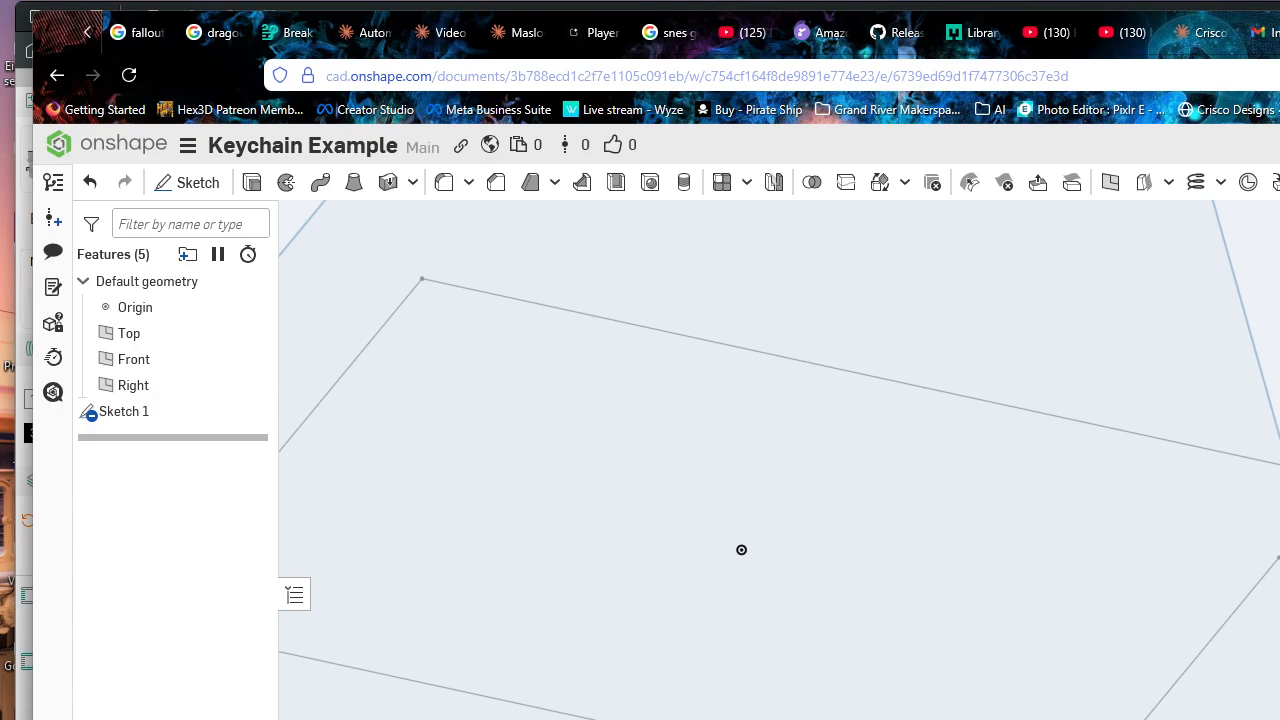
pyautogui.scroll(-5, 1014, 545)
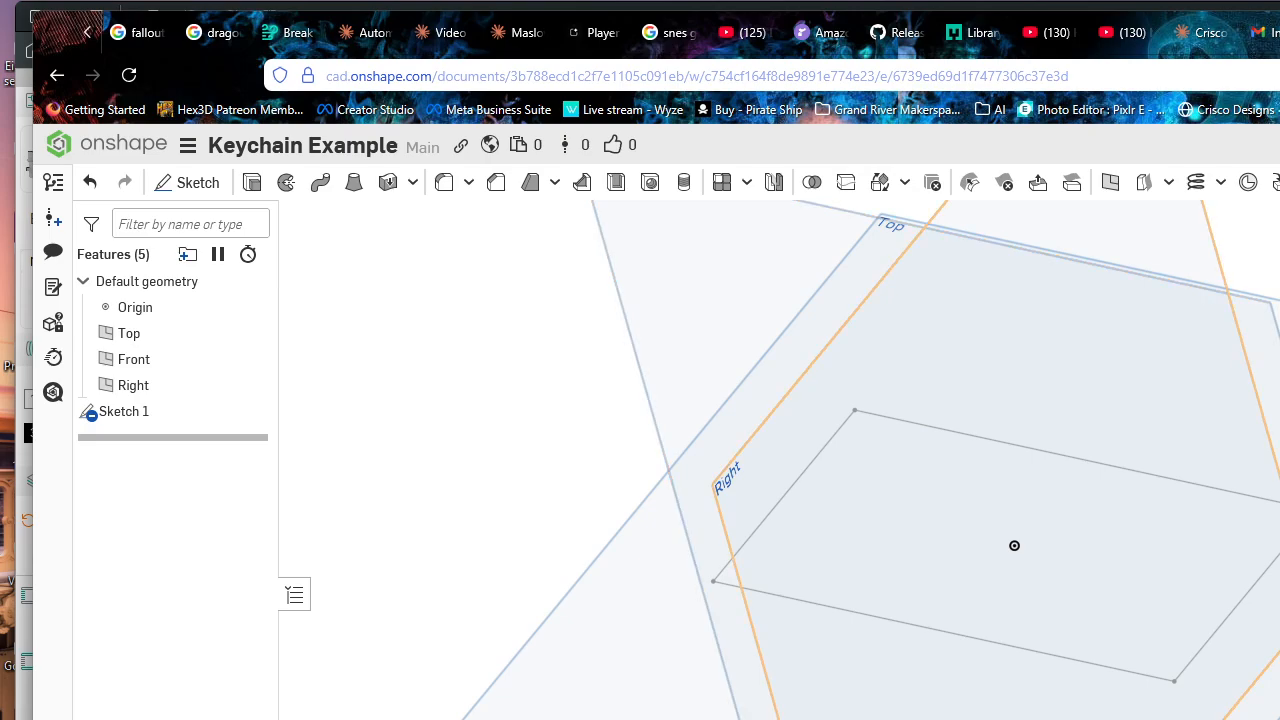
pyautogui.moveTo(1027, 388); pyautogui.dragTo(1040, 340, button='right')
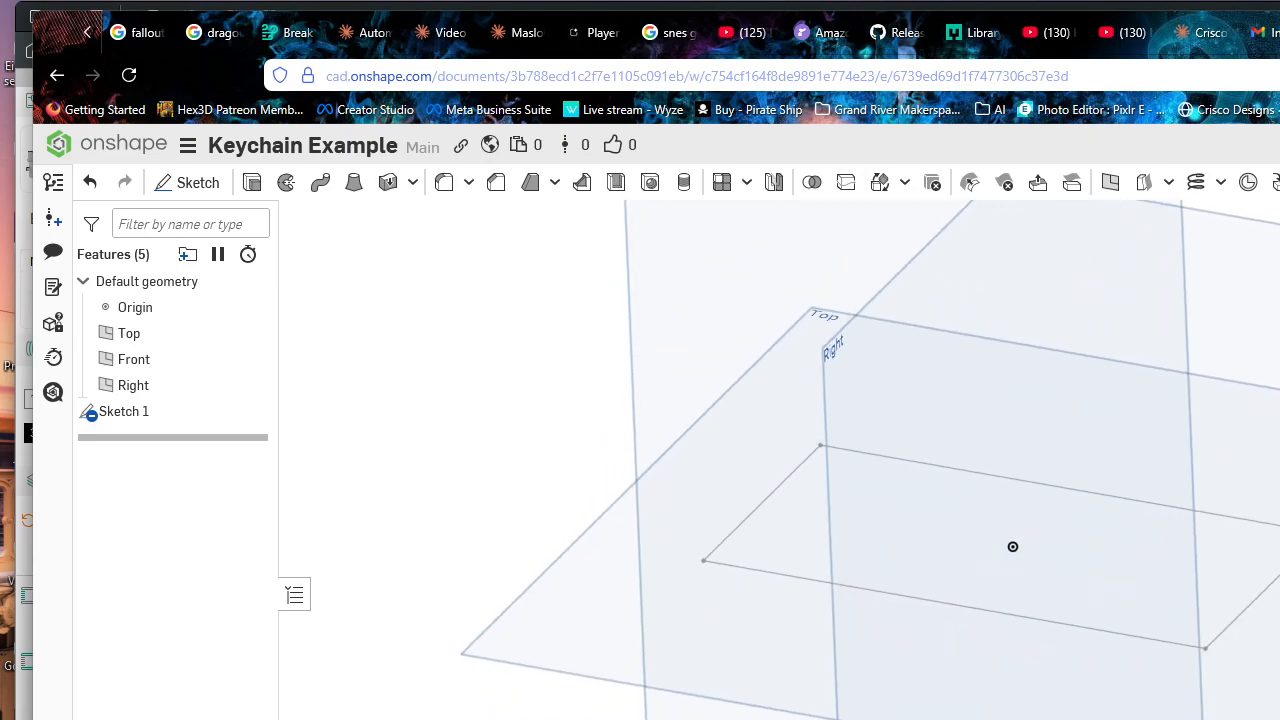
pyautogui.moveTo(1279, 574); pyautogui.dragTo(1269, 570, button='right')
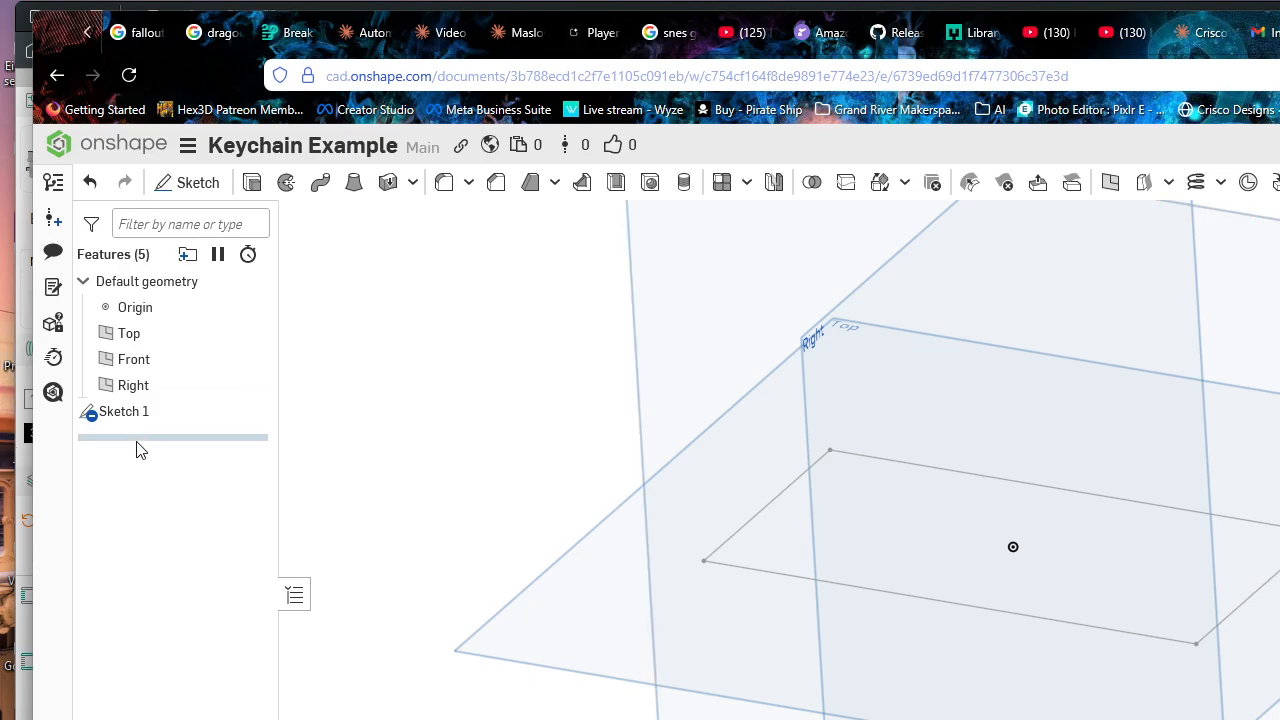
pyautogui.doubleClick(155, 413)
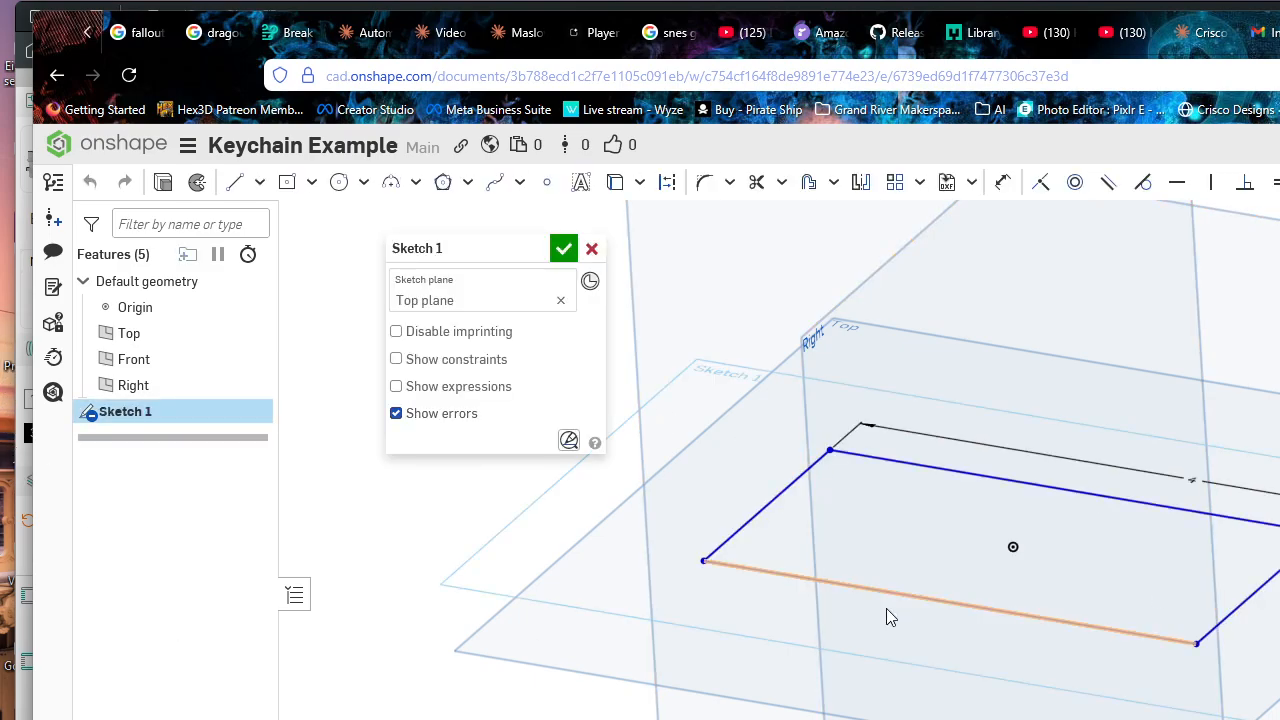
pyautogui.press('n')
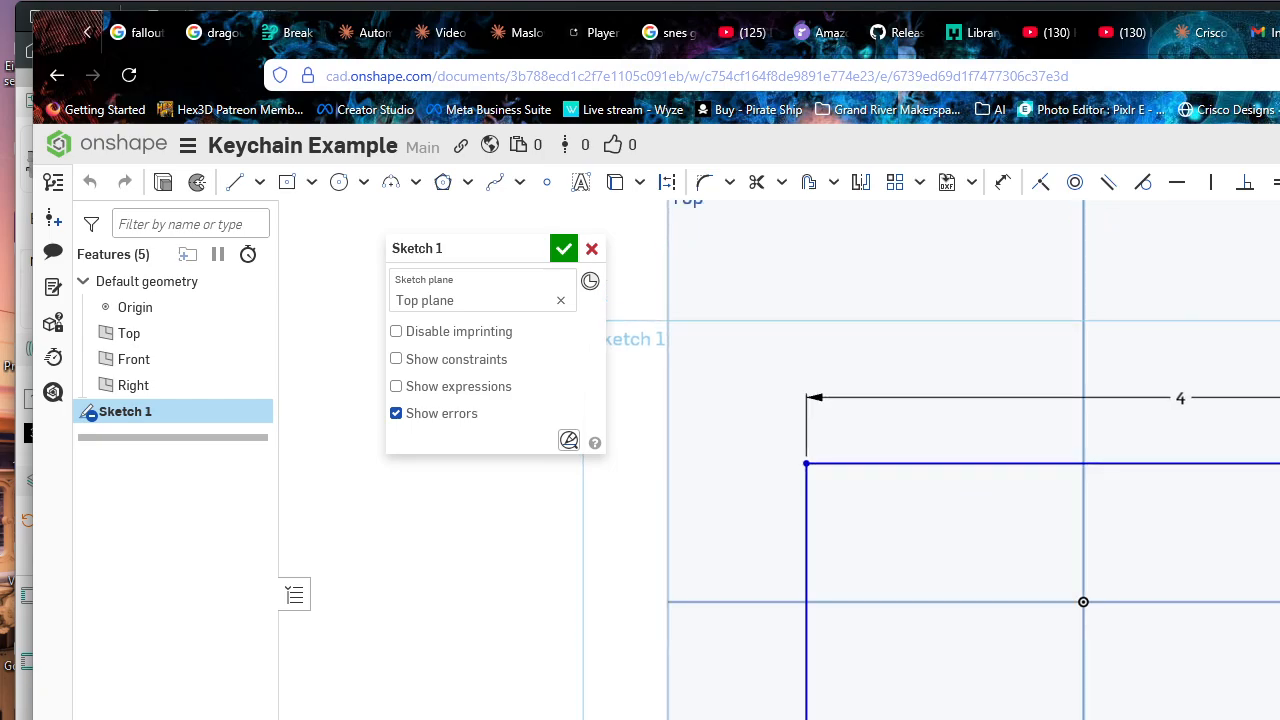
pyautogui.click(1040, 182)
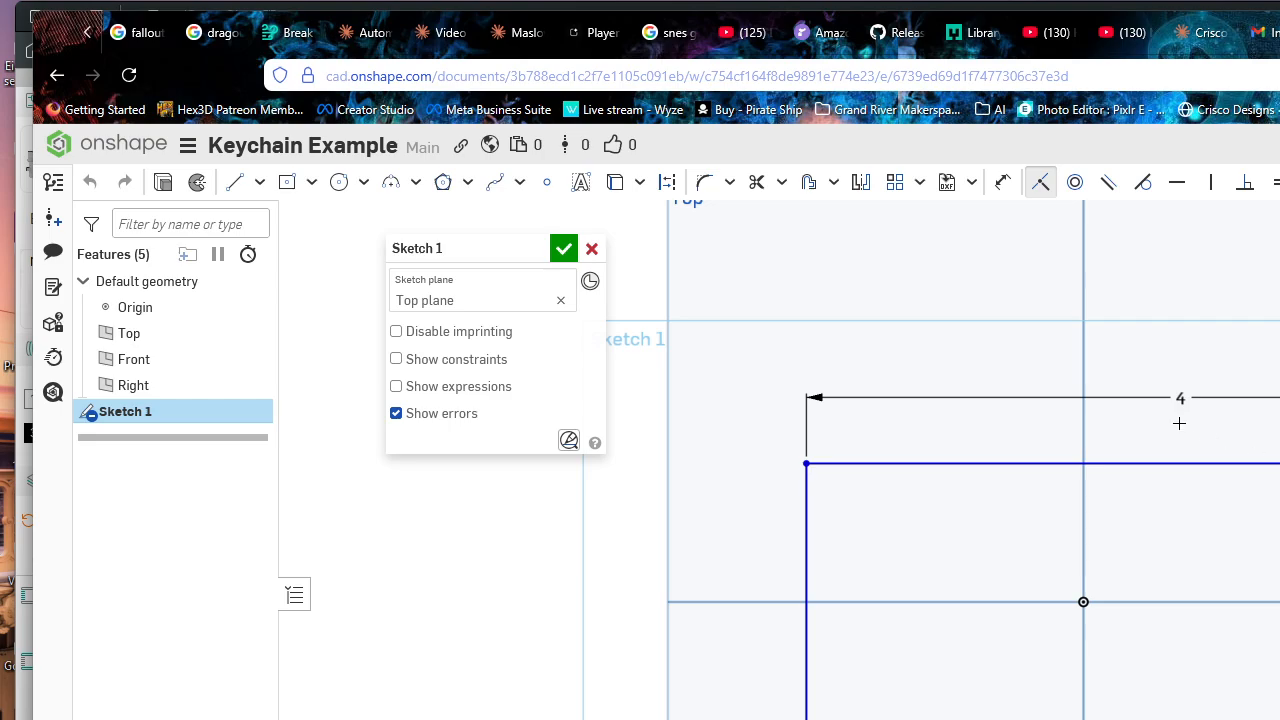
pyautogui.click(563, 248)
# Step: Reopen Sketch 1 and stretch the rectangle outward by its upper edge
pyautogui.moveTo(1094, 630)
pyautogui.mouseDown(button='right')
pyautogui.moveTo(1093, 515)
pyautogui.moveTo(1078, 530)
pyautogui.moveTo(950, 545)
pyautogui.moveTo(891, 569)
pyautogui.mouseUp(button='right')
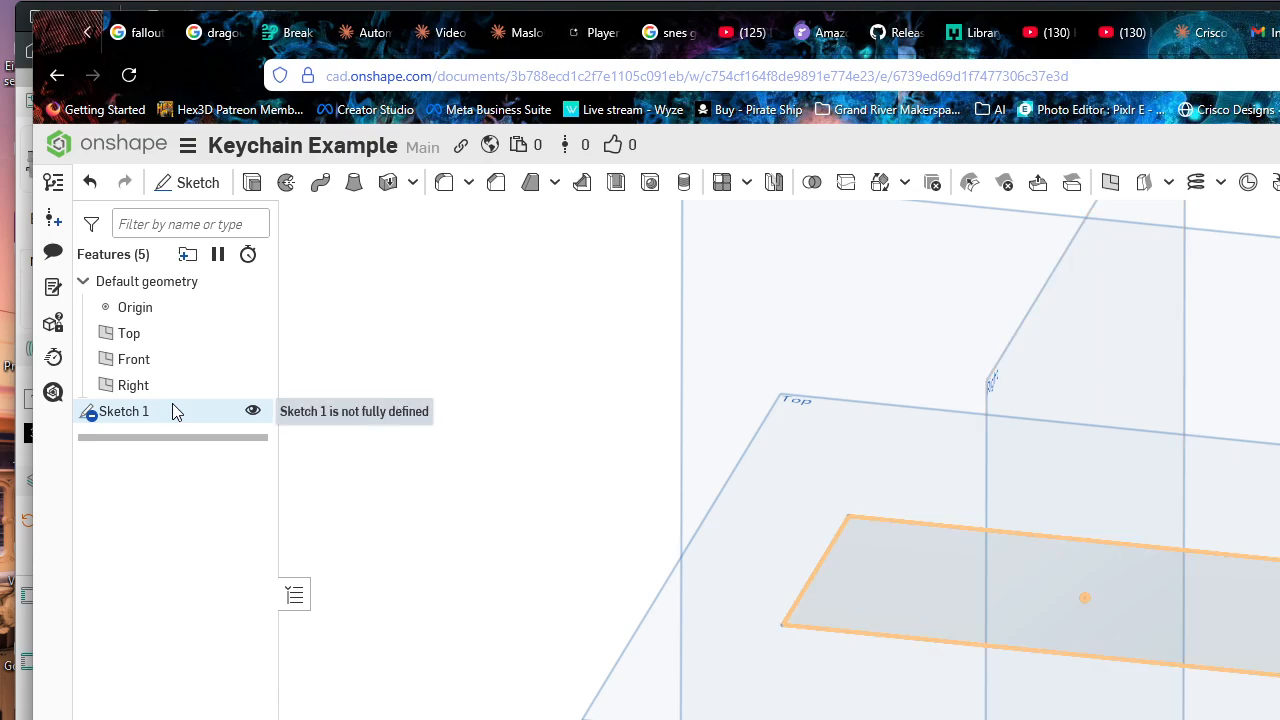
pyautogui.moveTo(172, 403)
pyautogui.mouseDown()
pyautogui.moveTo(197, 491)
pyautogui.moveTo(163, 403)
pyautogui.moveTo(167, 546)
pyautogui.moveTo(139, 411)
pyautogui.moveTo(378, 462)
pyautogui.moveTo(143, 431)
pyautogui.moveTo(139, 400)
pyautogui.mouseUp()
pyautogui.doubleClick(139, 400)
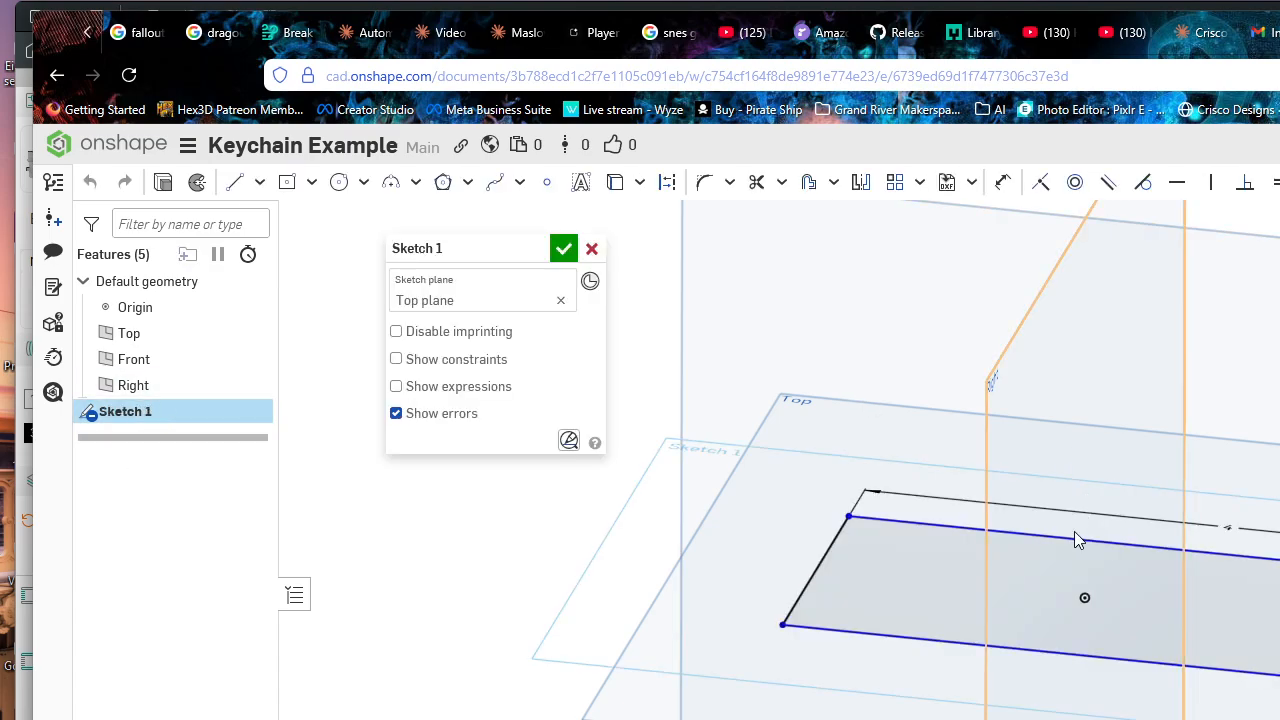
pyautogui.moveTo(1077, 536)
pyautogui.mouseDown(button='right')
pyautogui.moveTo(1139, 623)
pyautogui.moveTo(1150, 605)
pyautogui.mouseUp(button='right')
pyautogui.moveTo(1186, 478); pyautogui.dragTo(1201, 425)
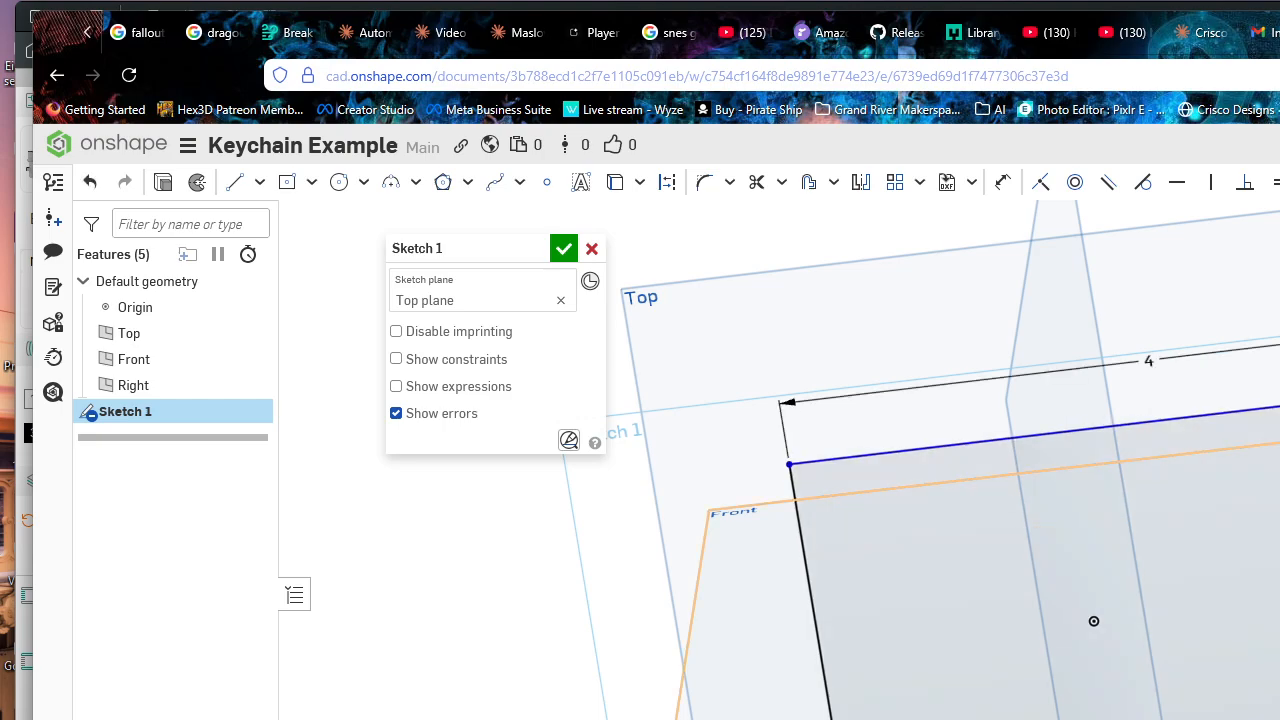
# Step: Dimension the rectangle's unconstrained height and accept the sketch
pyautogui.press('d')
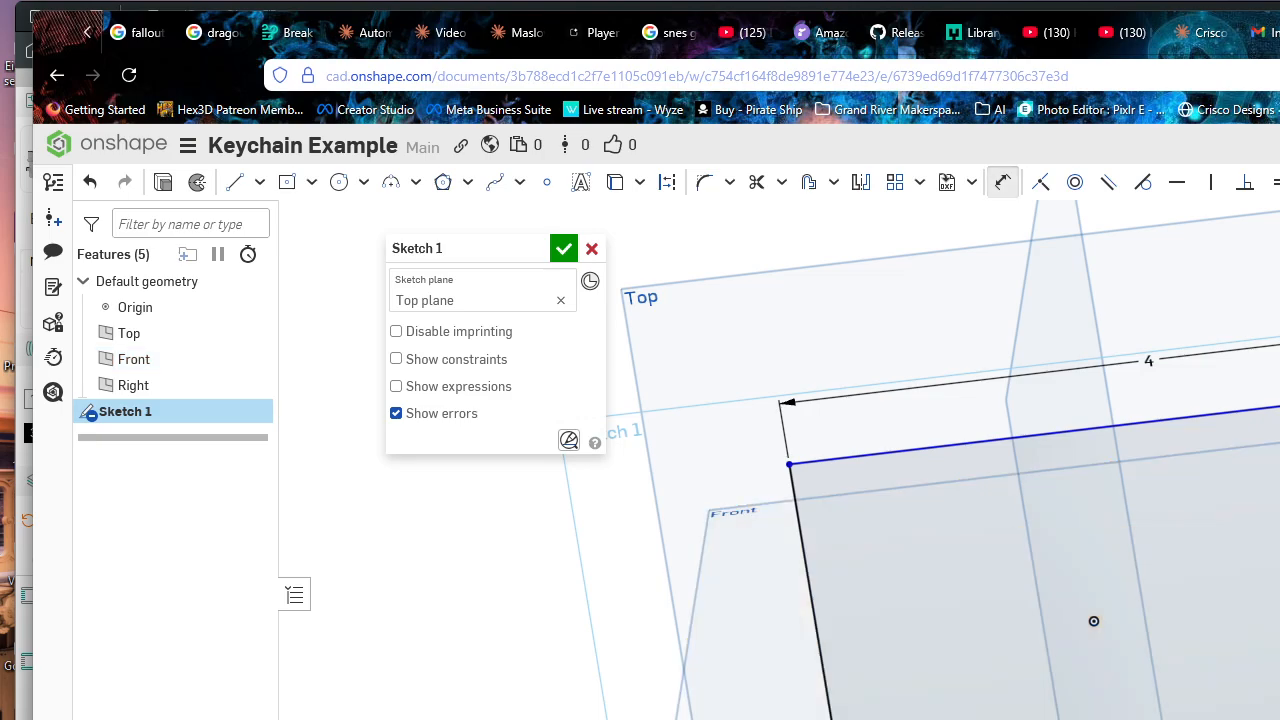
pyautogui.press('Return')
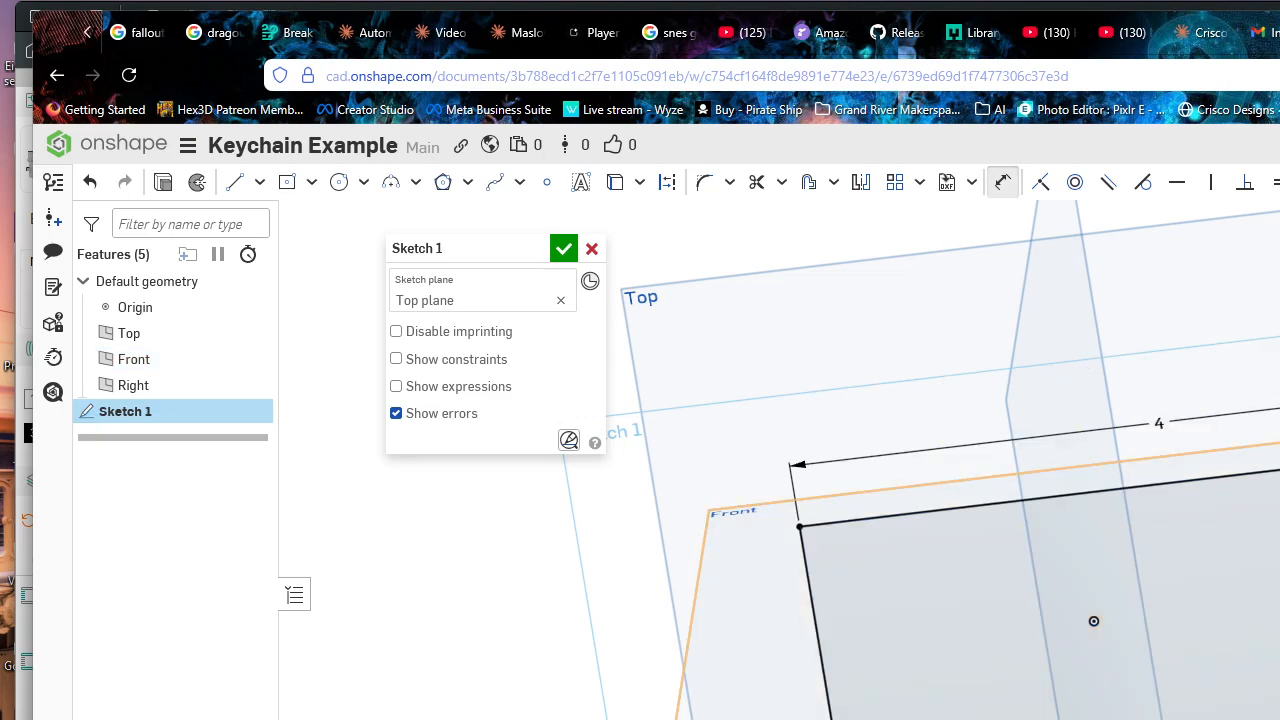
pyautogui.click(565, 249)
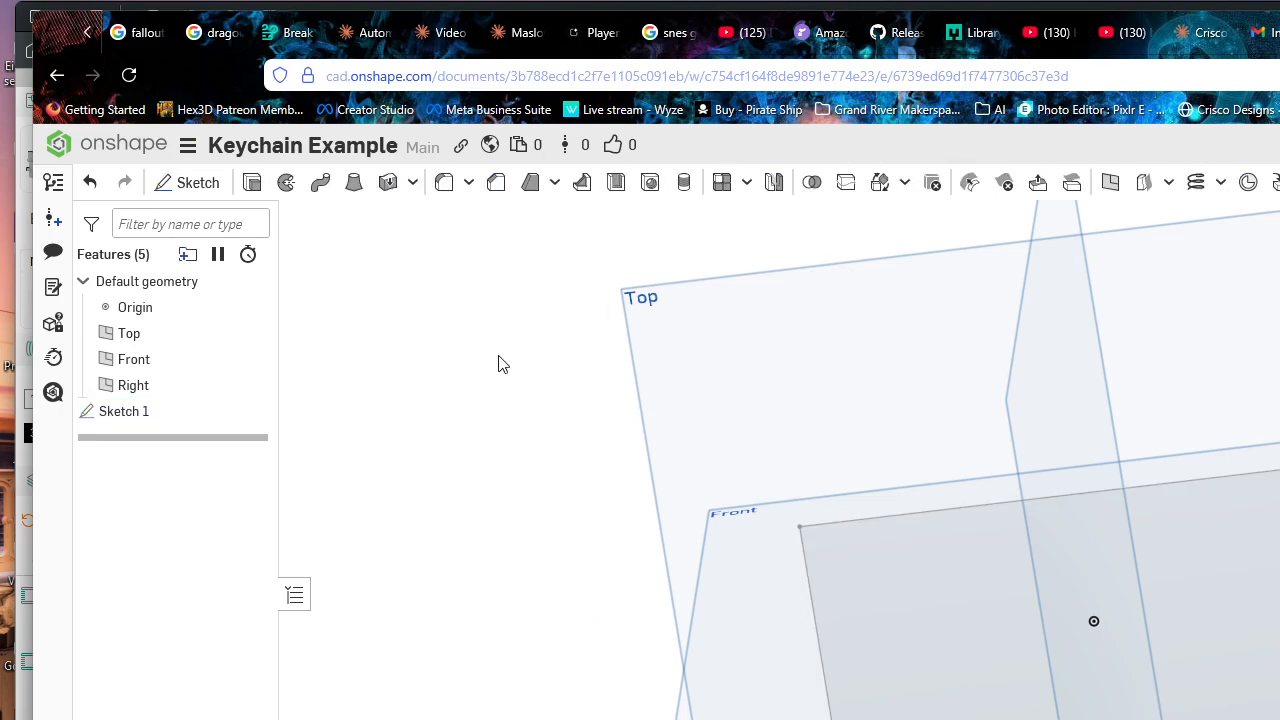
pyautogui.moveTo(1060, 505)
pyautogui.mouseDown(button='right')
pyautogui.moveTo(1031, 430)
pyautogui.moveTo(1016, 423)
pyautogui.moveTo(1000, 470)
pyautogui.mouseUp(button='right')
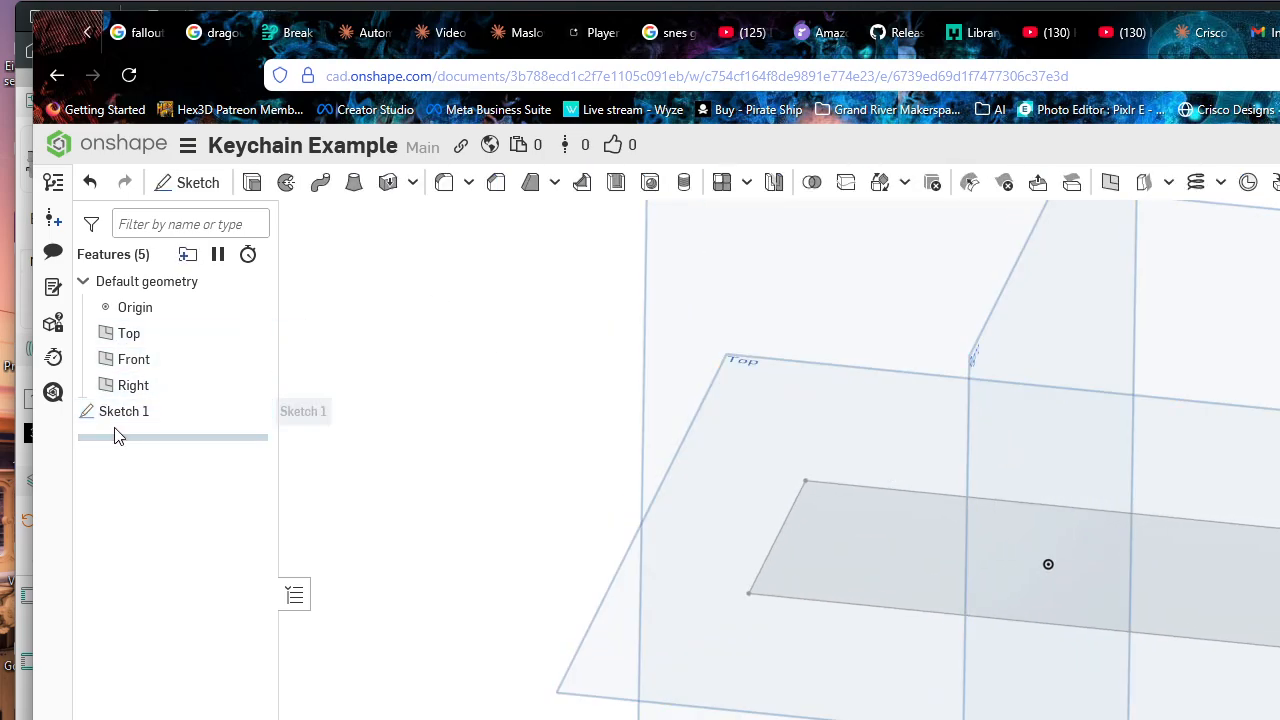
pyautogui.click(190, 386)
pyautogui.click(233, 395)
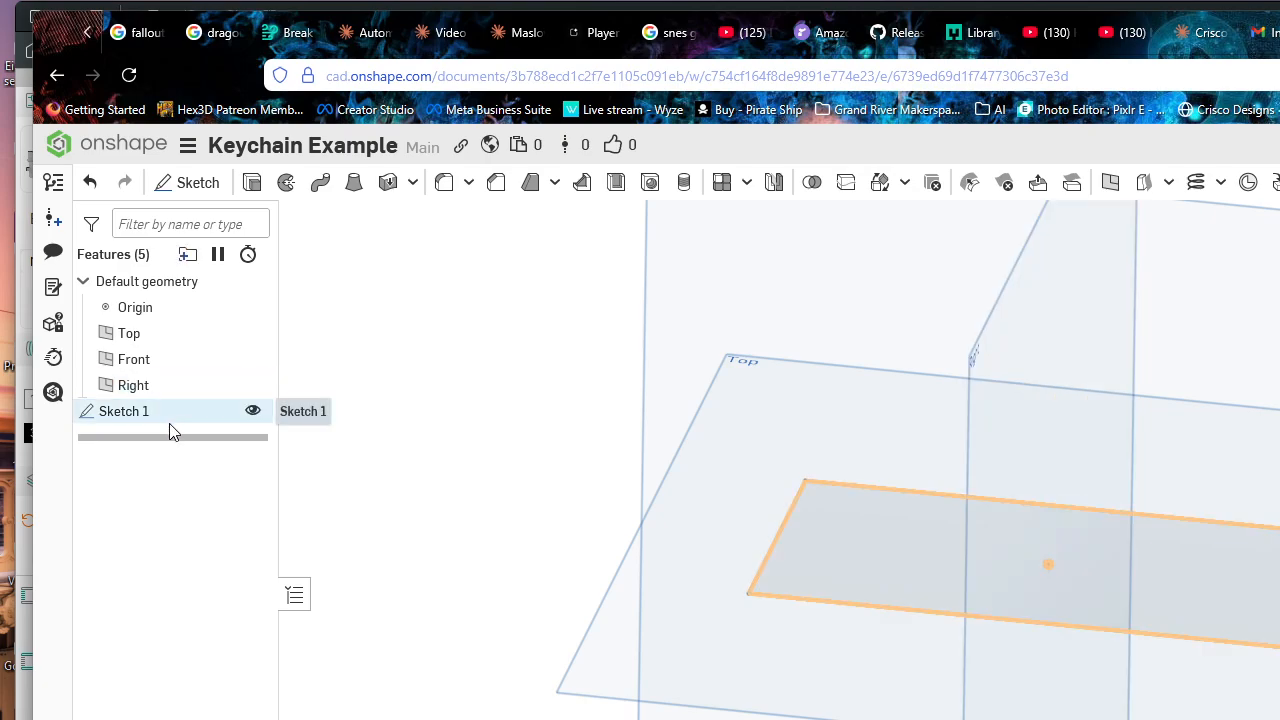
pyautogui.rightClick(159, 421)
pyautogui.click(214, 445)
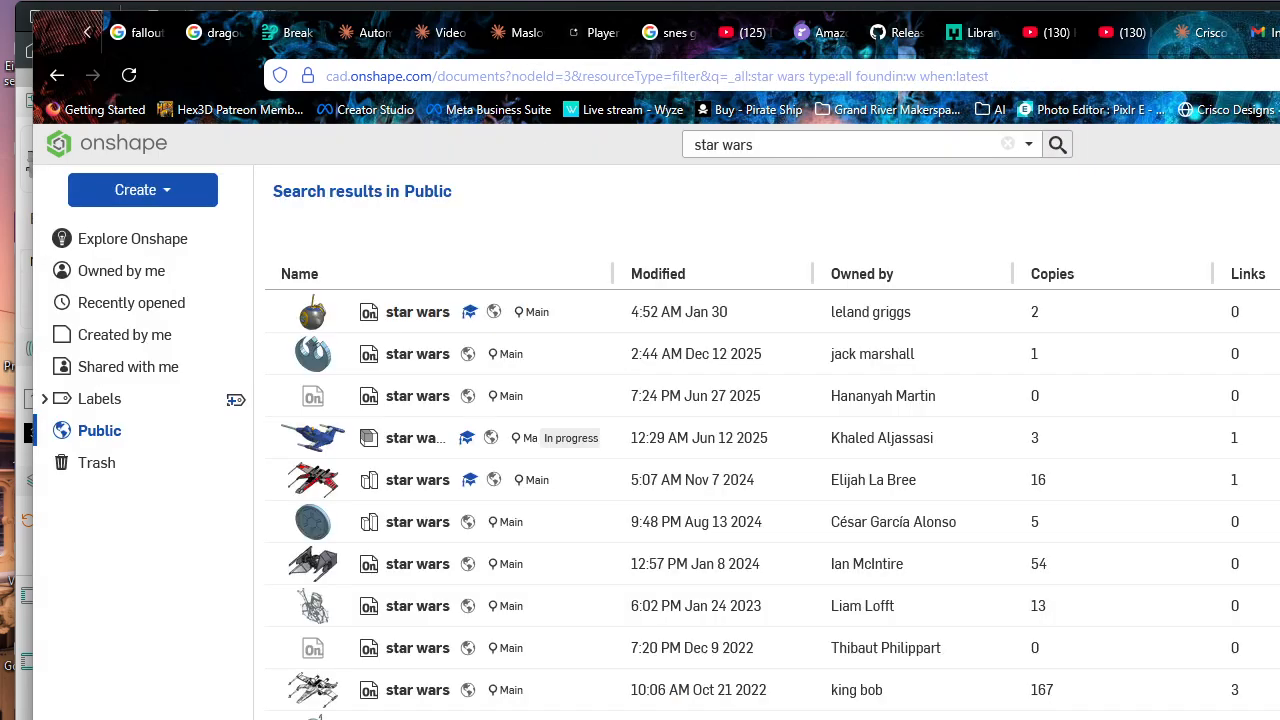
# Step: Open the owned document D20 DICE - Copy - Copy and examine its feature list from beginning to end
pyautogui.click(116, 282)
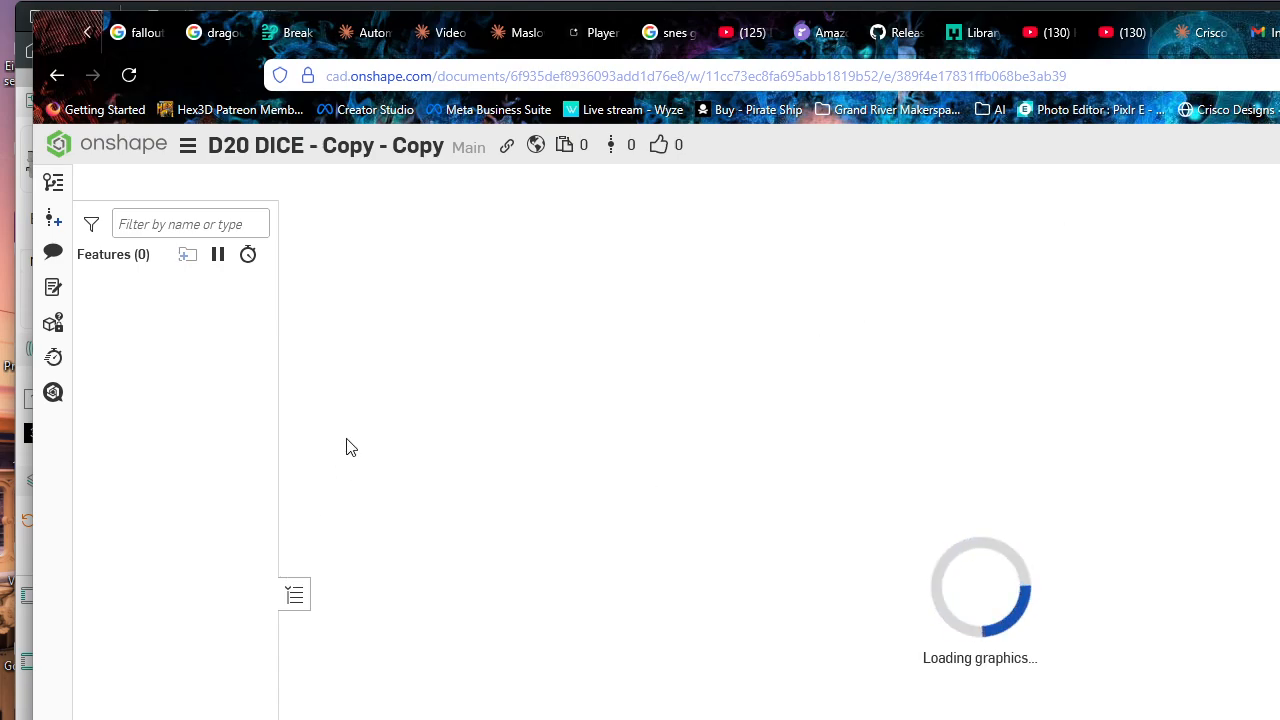
pyautogui.scroll(-20, 193, 530)
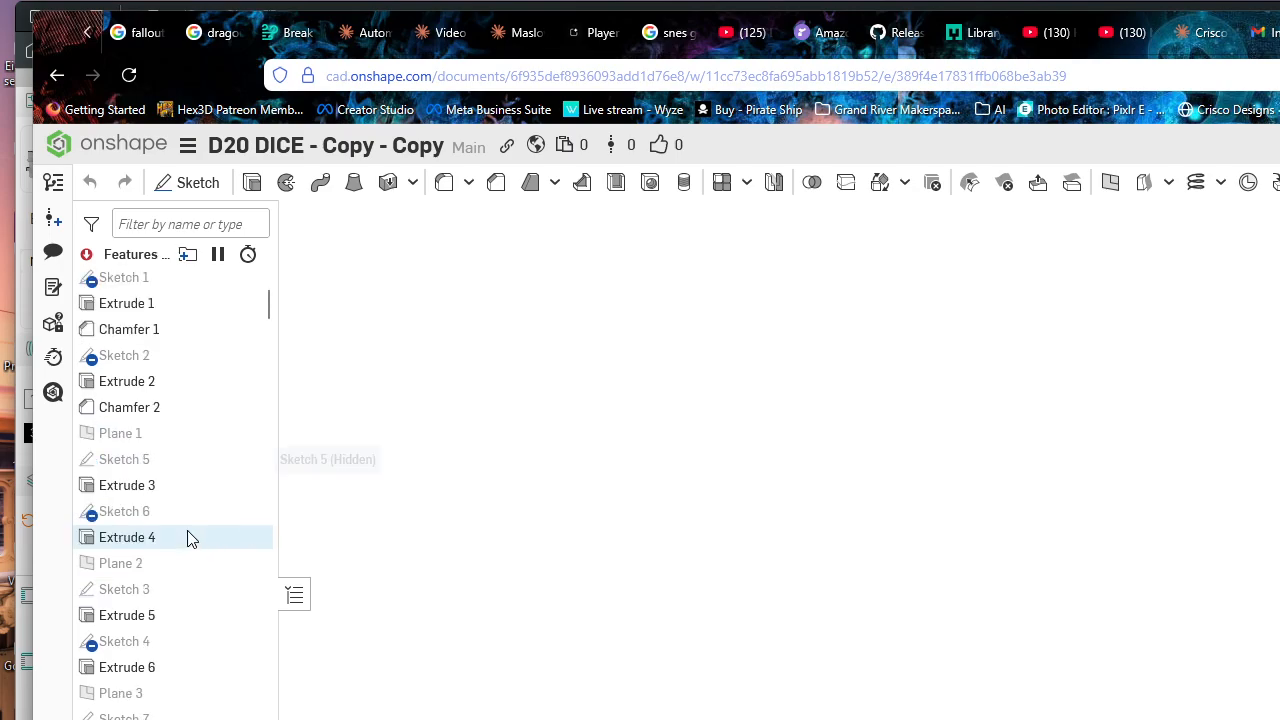
pyautogui.scroll(-20, 193, 533)
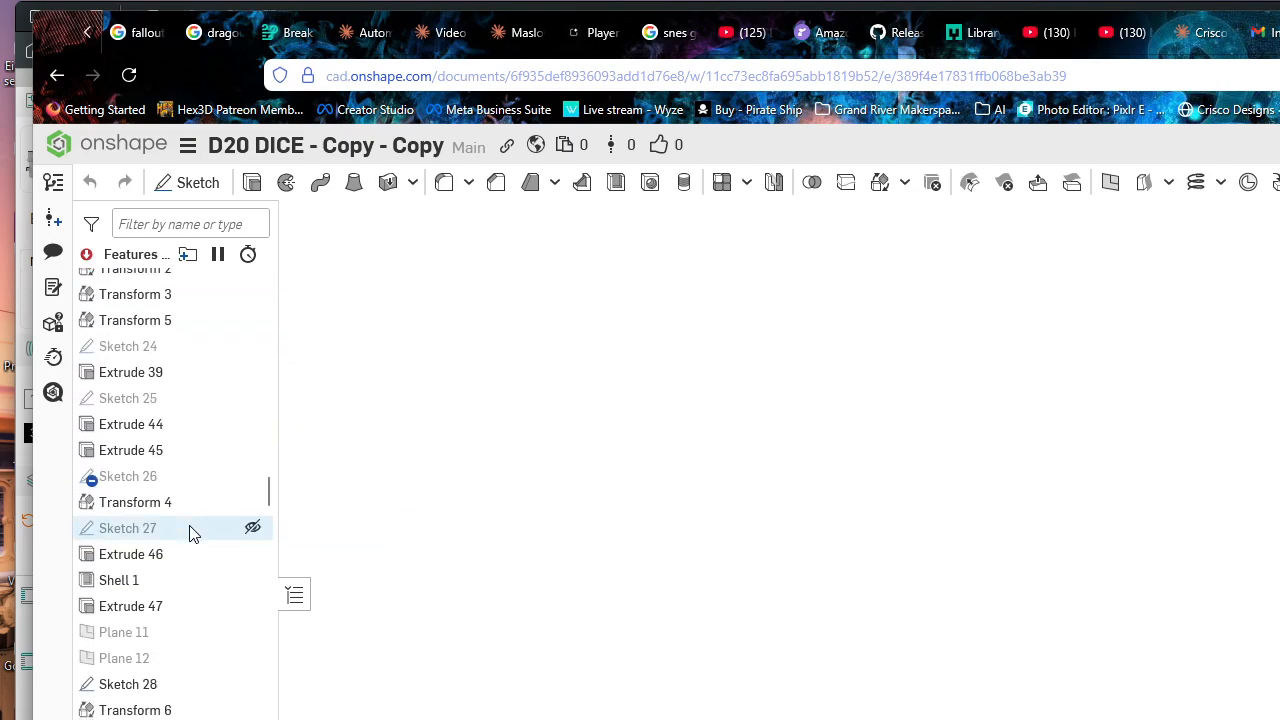
pyautogui.scroll(-3, 180, 512)
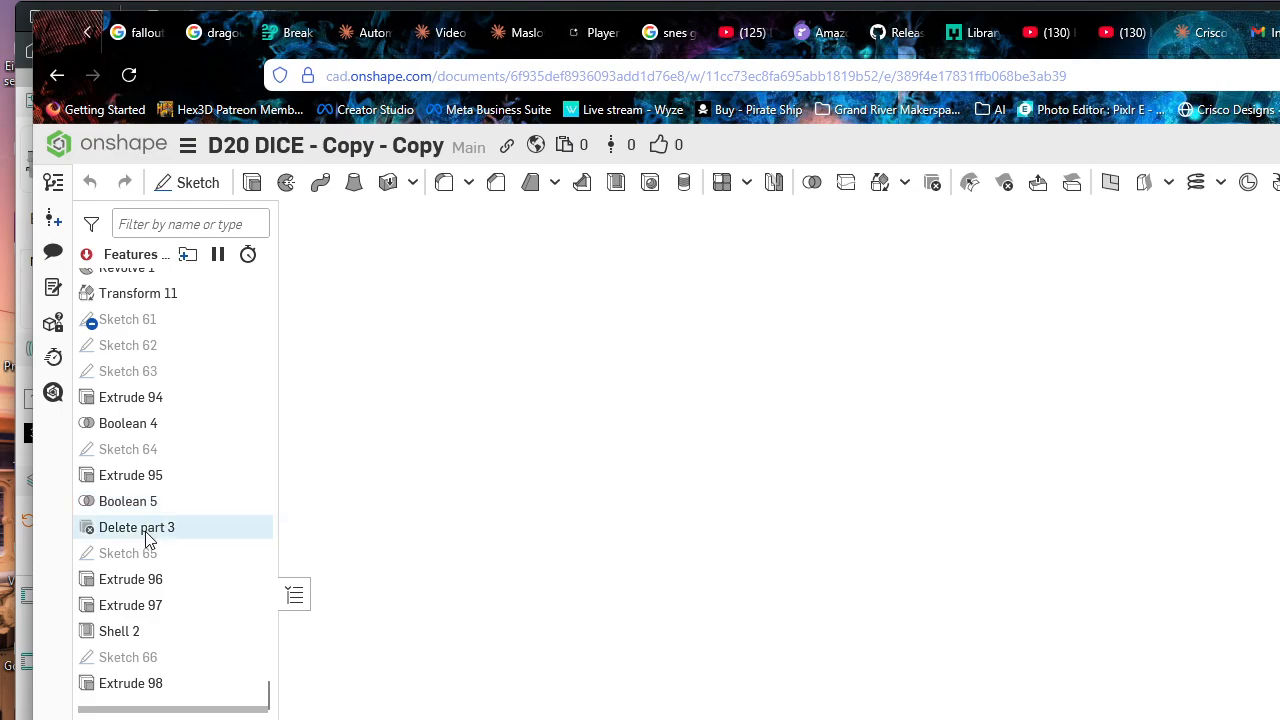
pyautogui.scroll(20, 150, 490)
pyautogui.scroll(7, 131, 484)
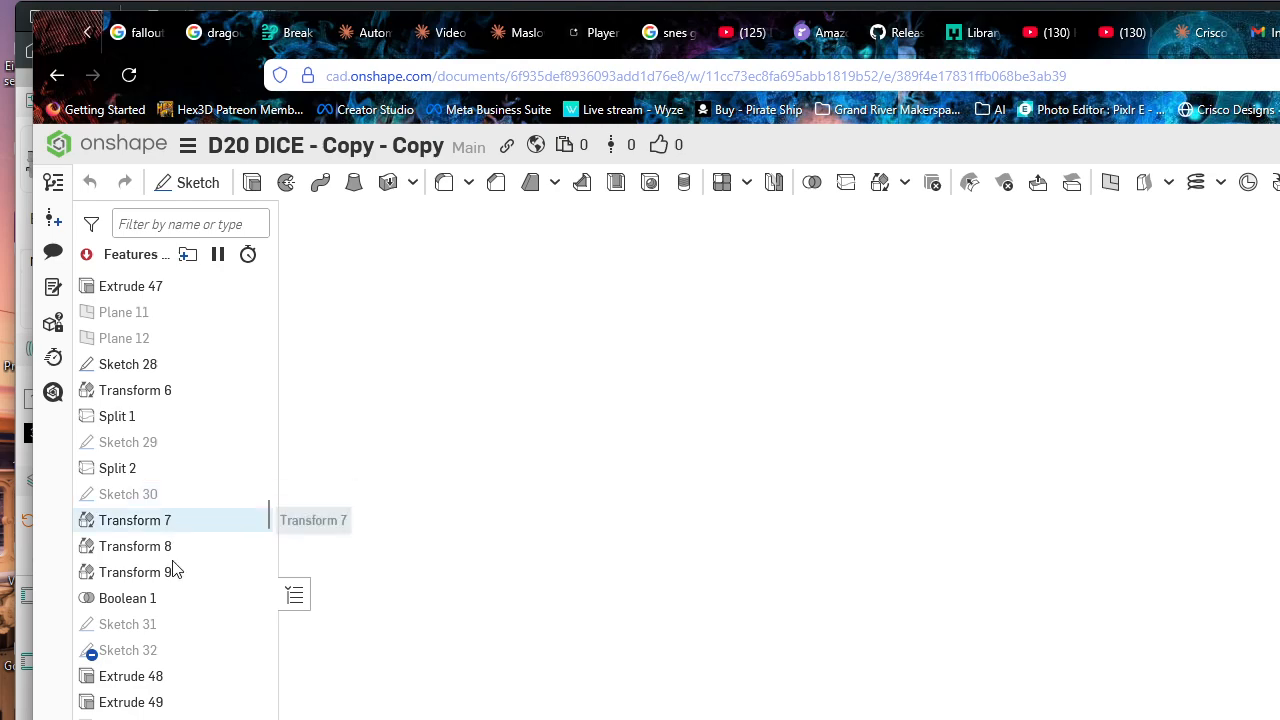
pyautogui.scroll(4, 130, 390)
pyautogui.scroll(15, 135, 378)
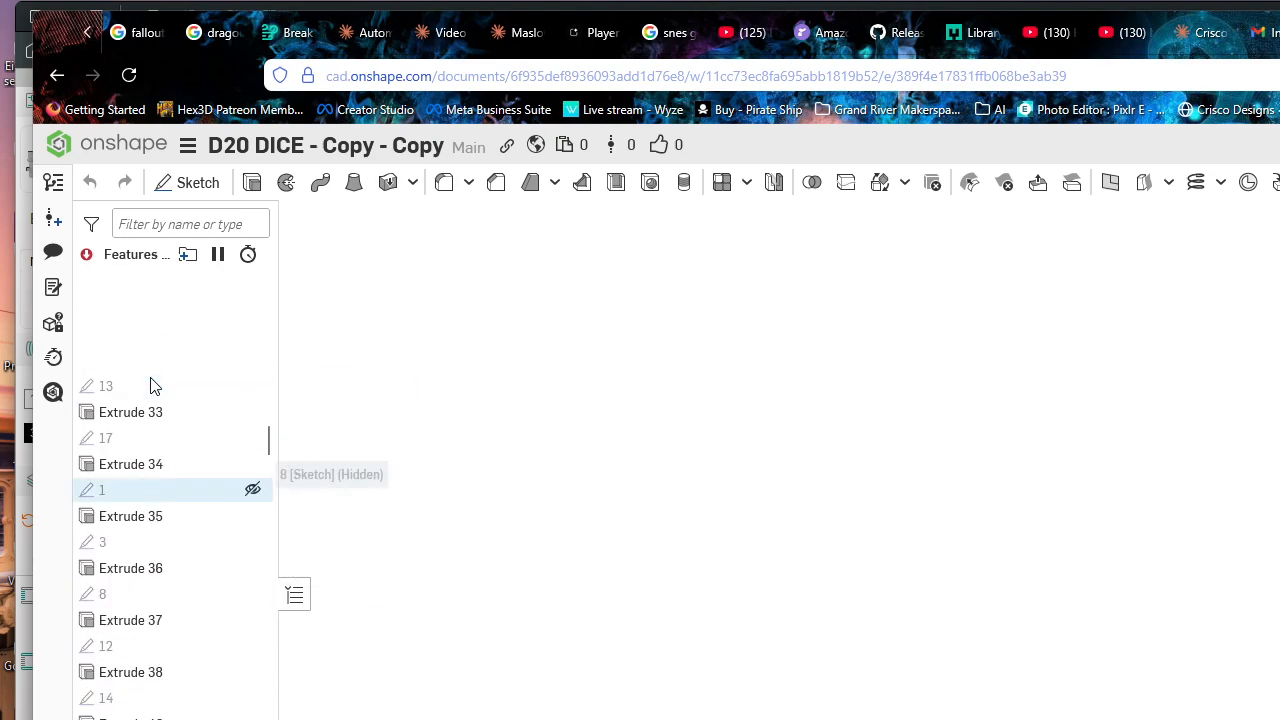
pyautogui.scroll(3, 143, 370)
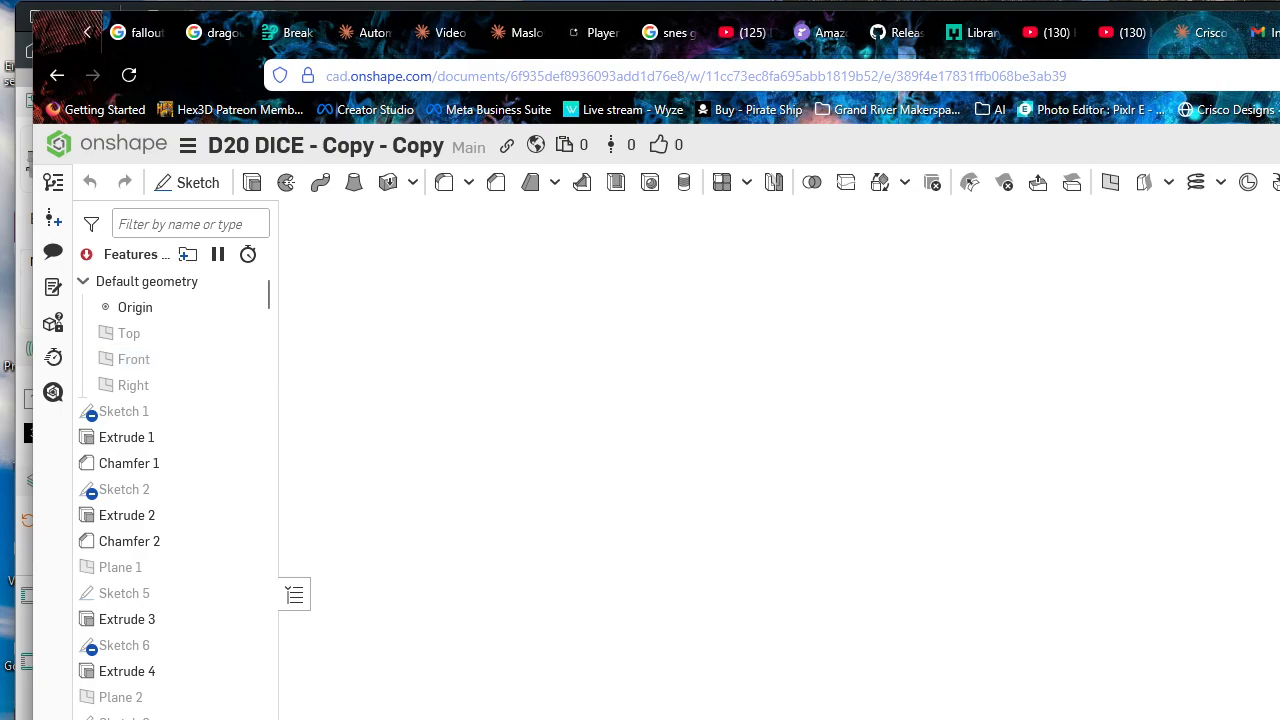
# Step: Hide the dark base block beneath the D20 die and inspect the die's underside
pyautogui.moveTo(1246, 537); pyautogui.dragTo(1140, 240, button='right')
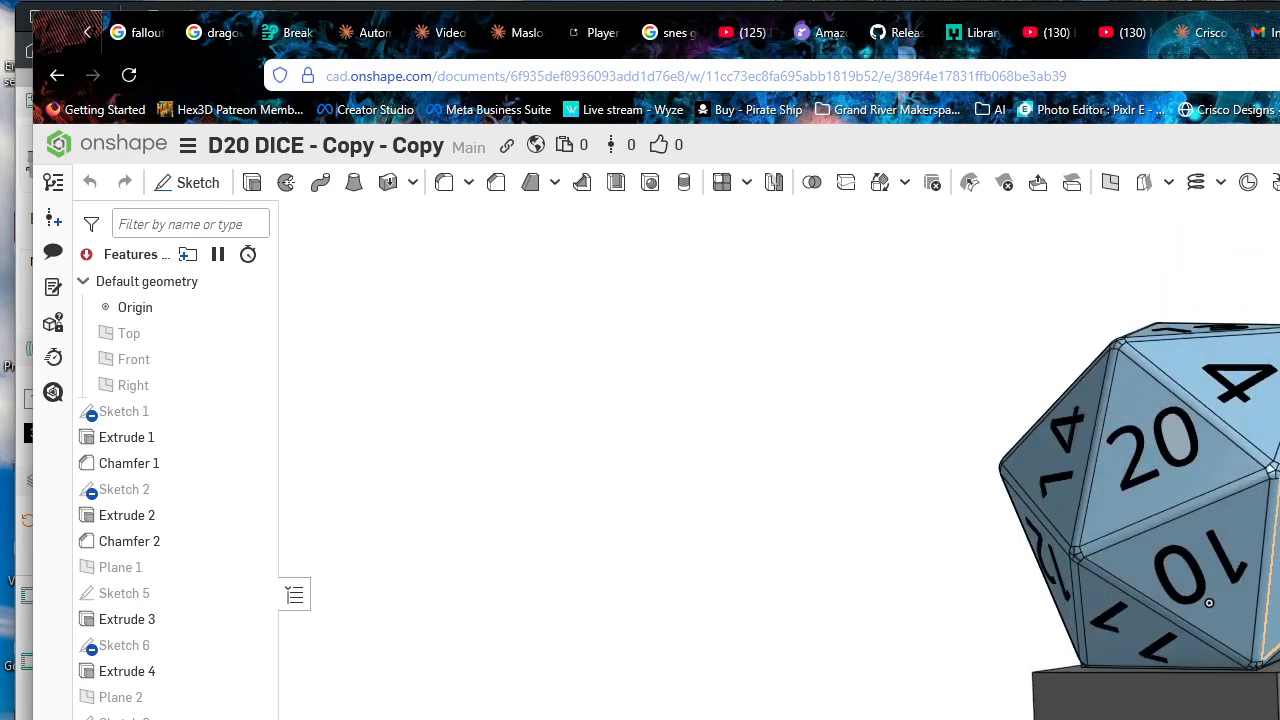
pyautogui.click(1248, 708)
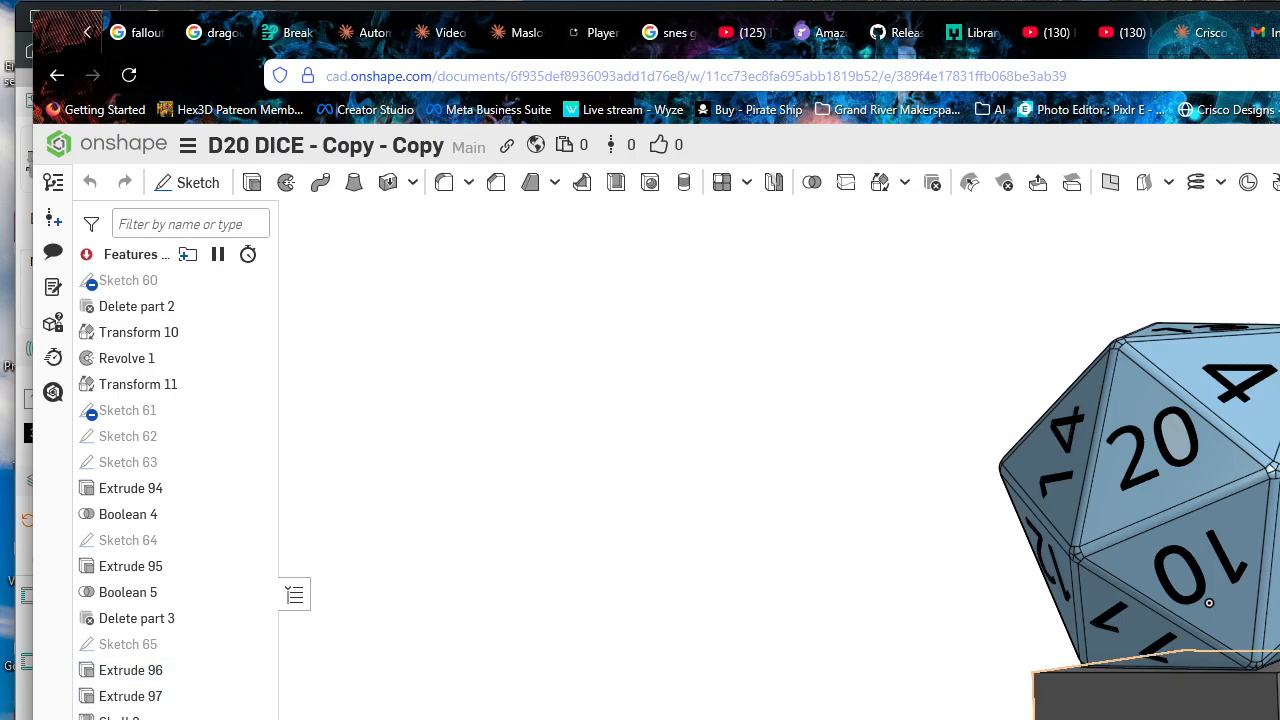
pyautogui.moveTo(1003, 640); pyautogui.dragTo(975, 629, button='right')
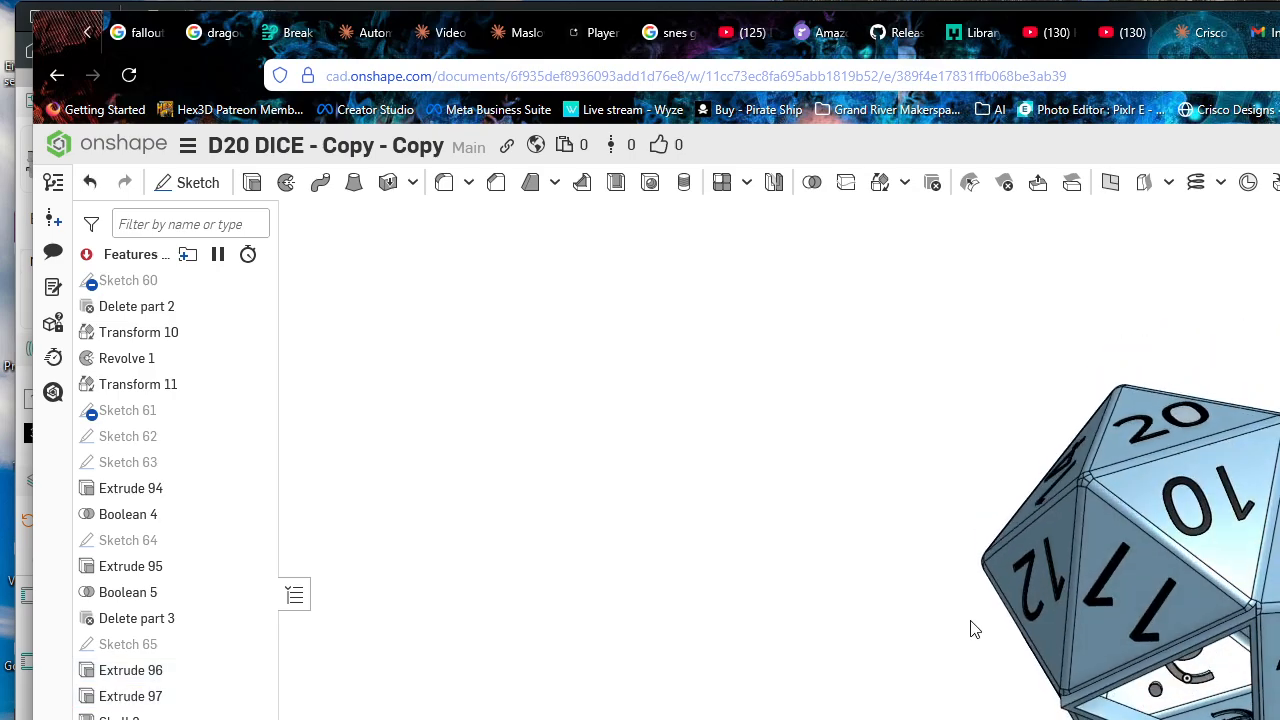
# Step: Inspect the D20 die from several angles and look back through its feature list of sketches, extrudes and booleans
pyautogui.scroll(-2, 160, 345)
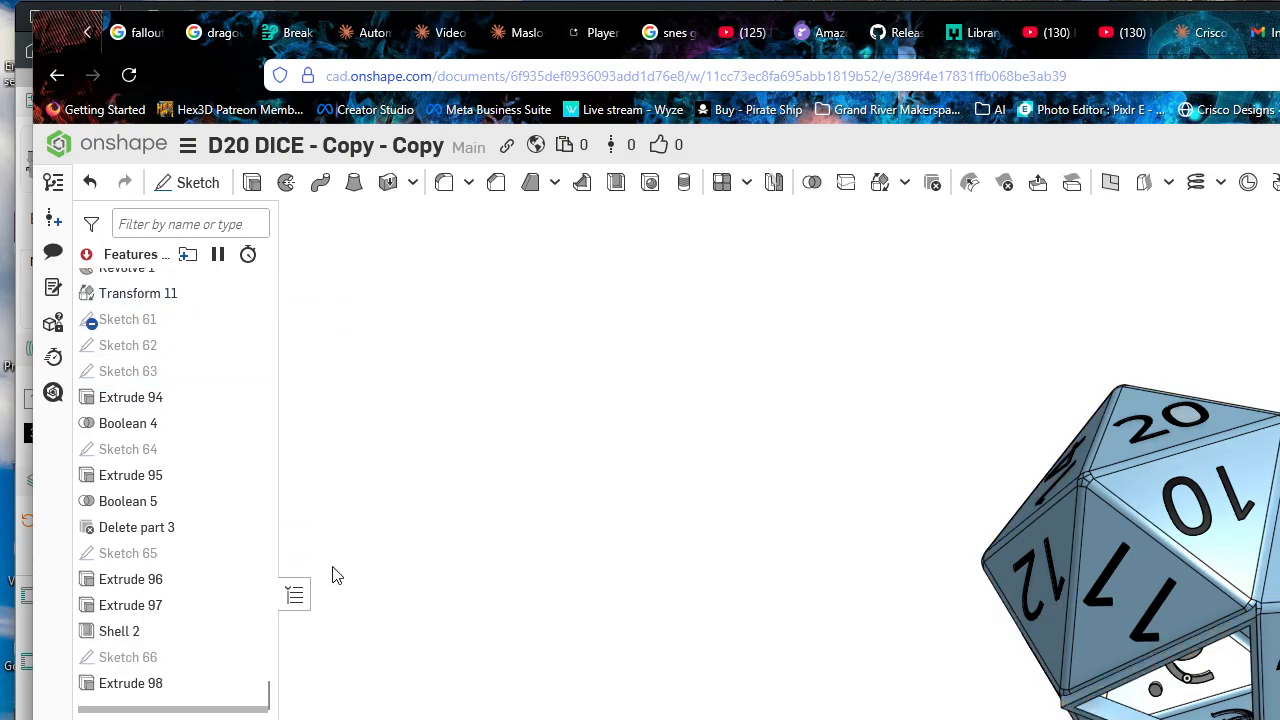
pyautogui.scroll(5, 1244, 683)
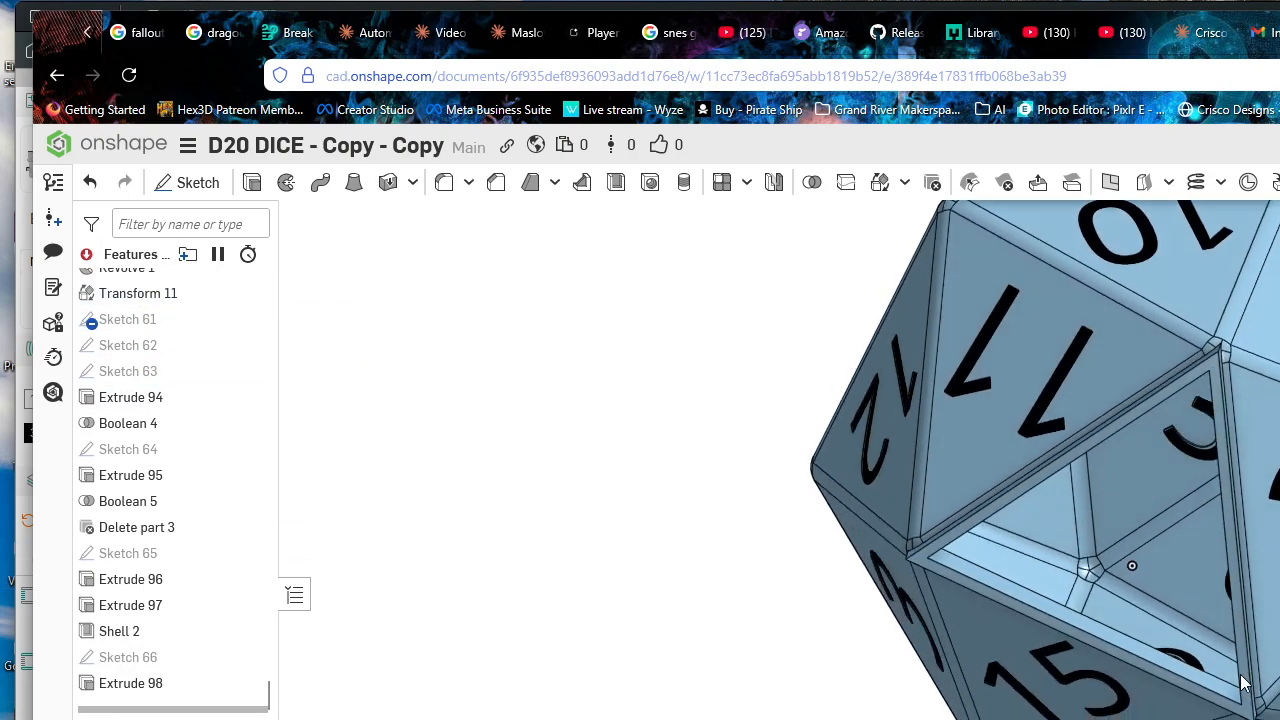
pyautogui.moveTo(1241, 676)
pyautogui.mouseDown(button='right')
pyautogui.moveTo(1257, 708)
pyautogui.moveTo(1270, 690)
pyautogui.moveTo(1260, 680)
pyautogui.mouseUp(button='right')
pyautogui.scroll(1, 204, 427)
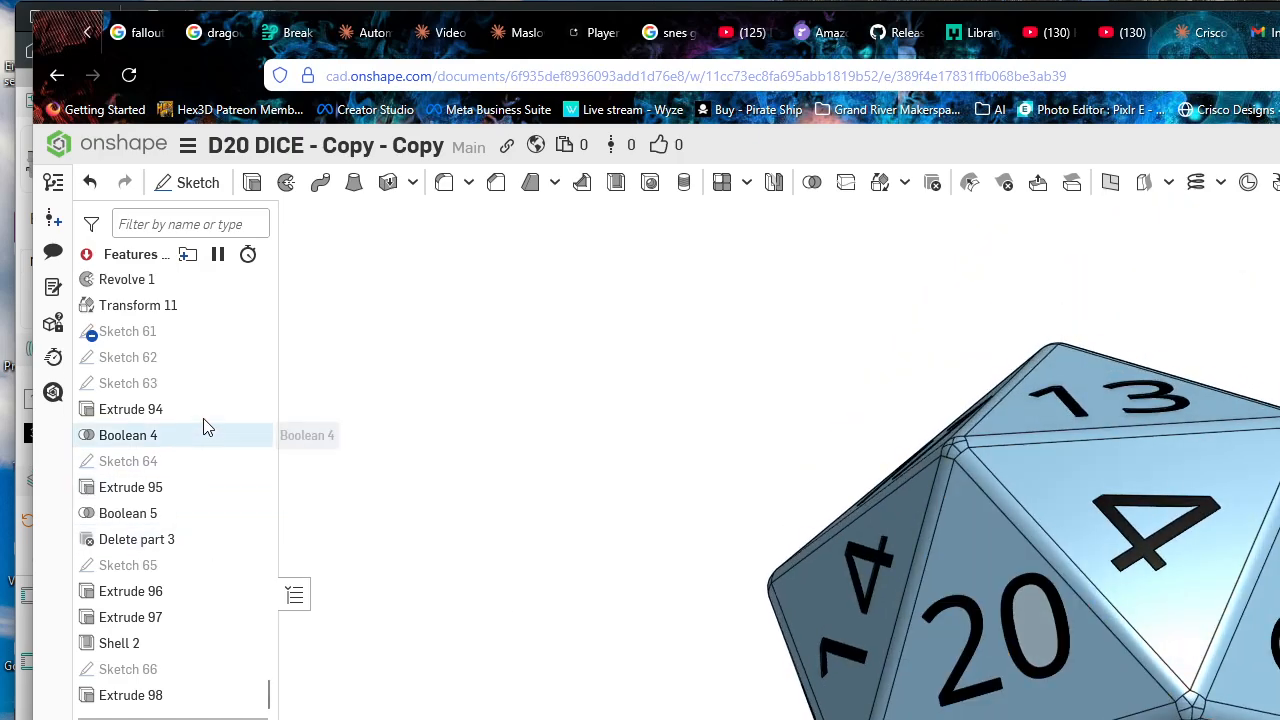
pyautogui.scroll(20, 204, 427)
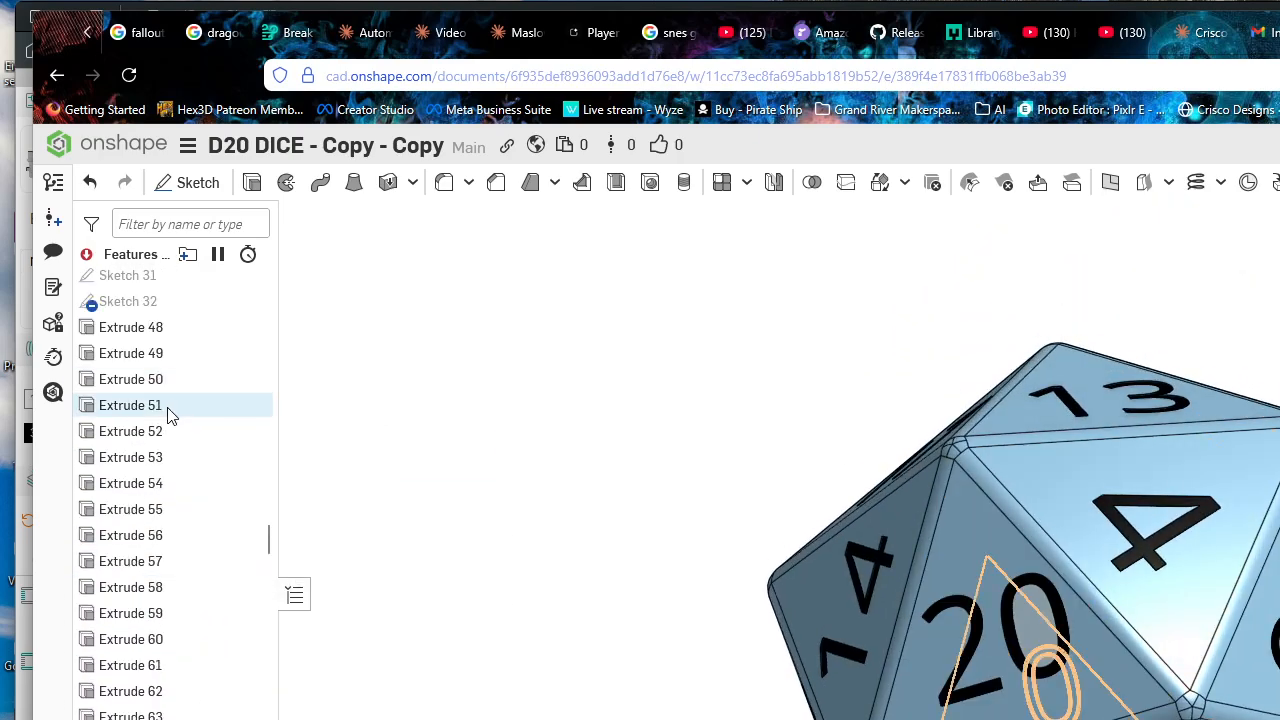
pyautogui.scroll(20, 175, 405)
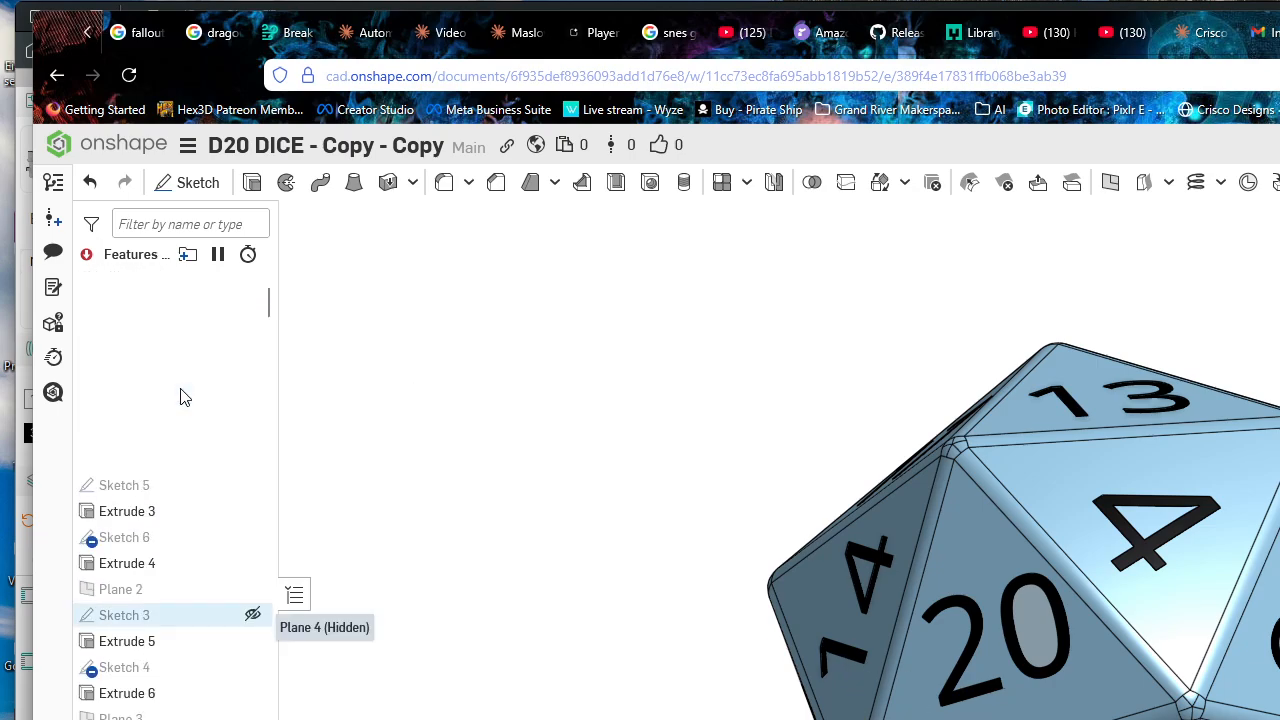
pyautogui.scroll(-10, 180, 386)
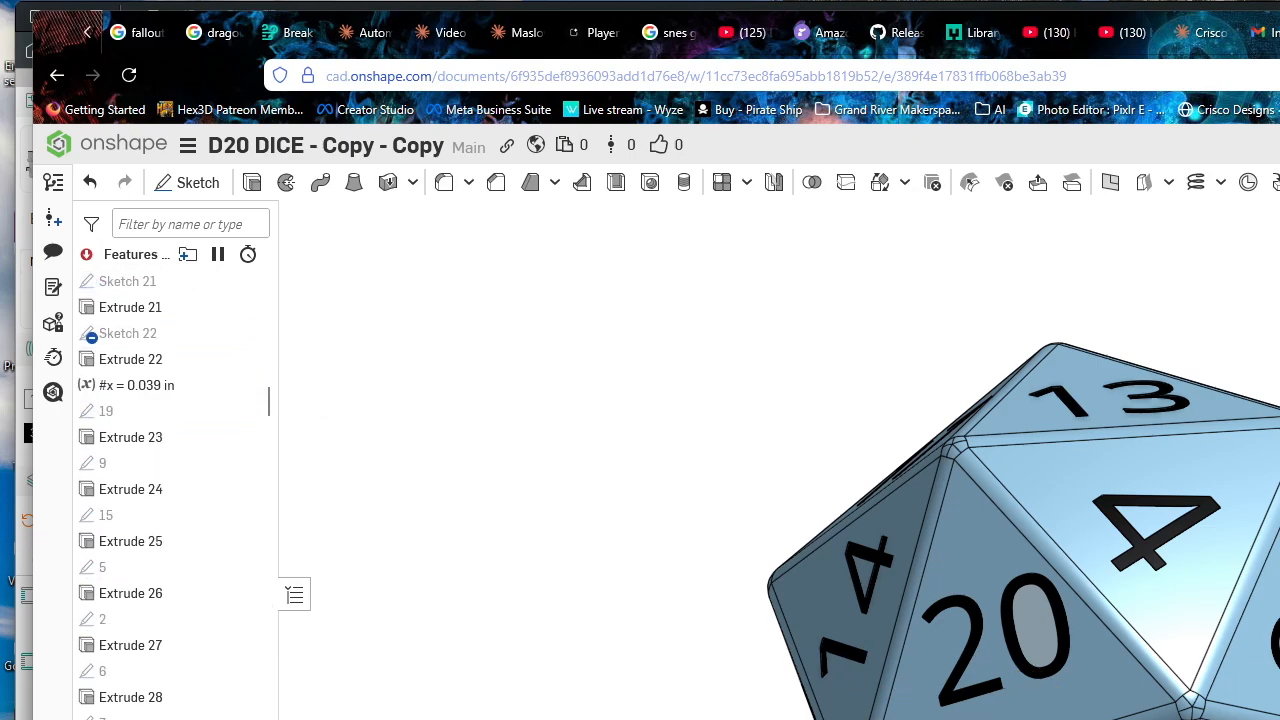
pyautogui.scroll(-3, 1277, 467)
pyautogui.moveTo(1277, 490); pyautogui.dragTo(1277, 440, button='right')
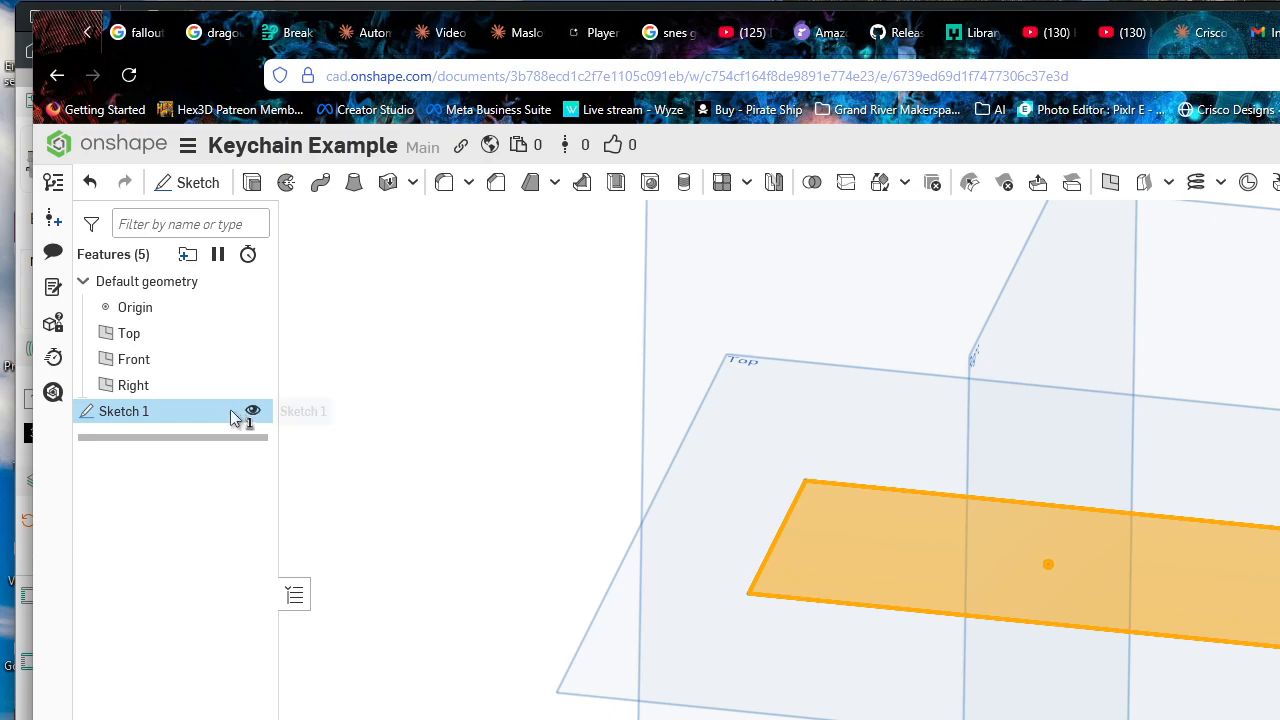
# Step: Return to the Keychain Example document, rename Sketch 1 as Base Sketch and clear the selection
pyautogui.moveTo(240, 418)
pyautogui.mouseDown()
pyautogui.moveTo(131, 403)
pyautogui.moveTo(115, 430)
pyautogui.mouseUp()
pyautogui.rightClick(146, 420)
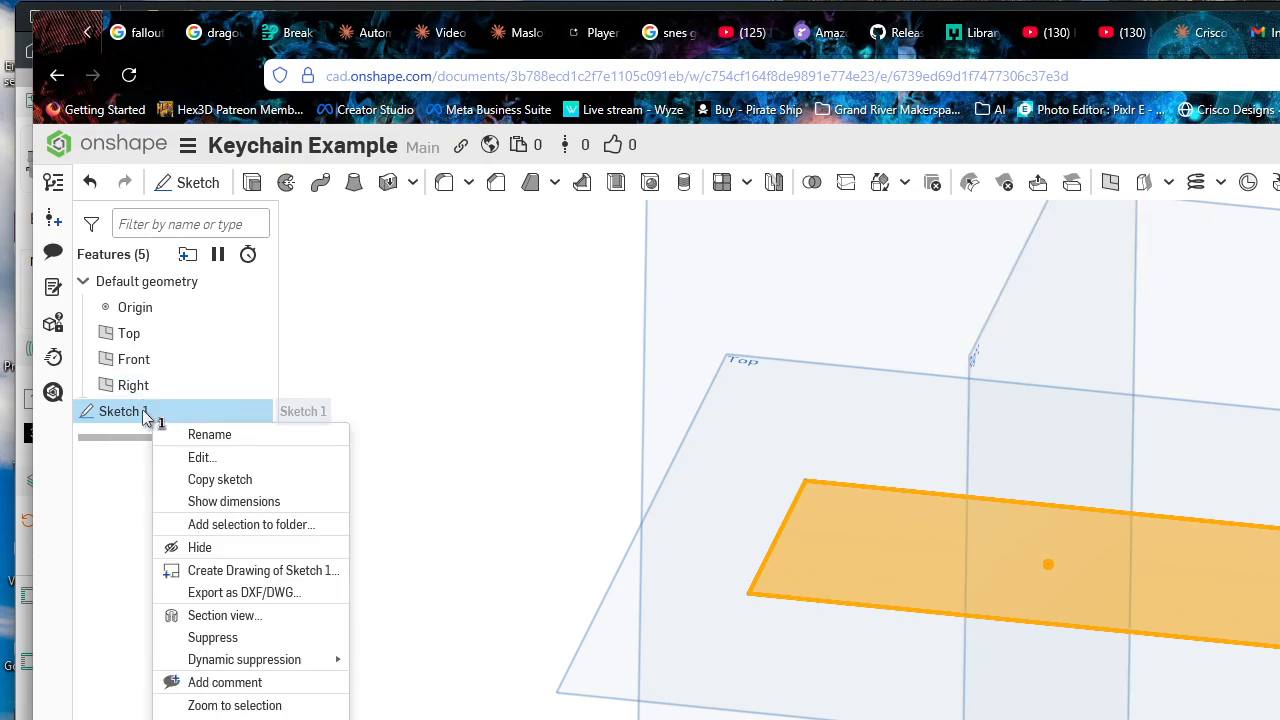
pyautogui.click(212, 434)
pyautogui.write('BAse')
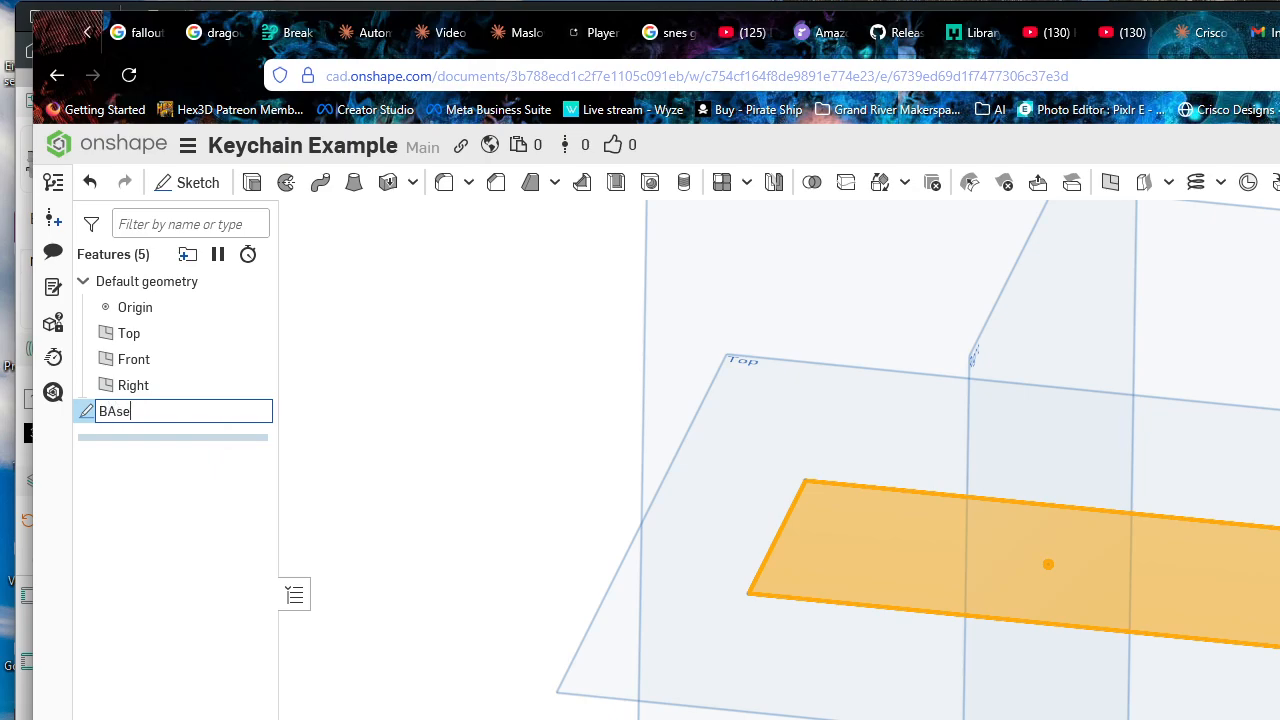
pyautogui.press('BackSpace')
pyautogui.press('BackSpace')
pyautogui.write('se')
pyautogui.press('BackSpace')
pyautogui.press('BackSpace')
pyautogui.write('ase Sketch')
pyautogui.press('Return')
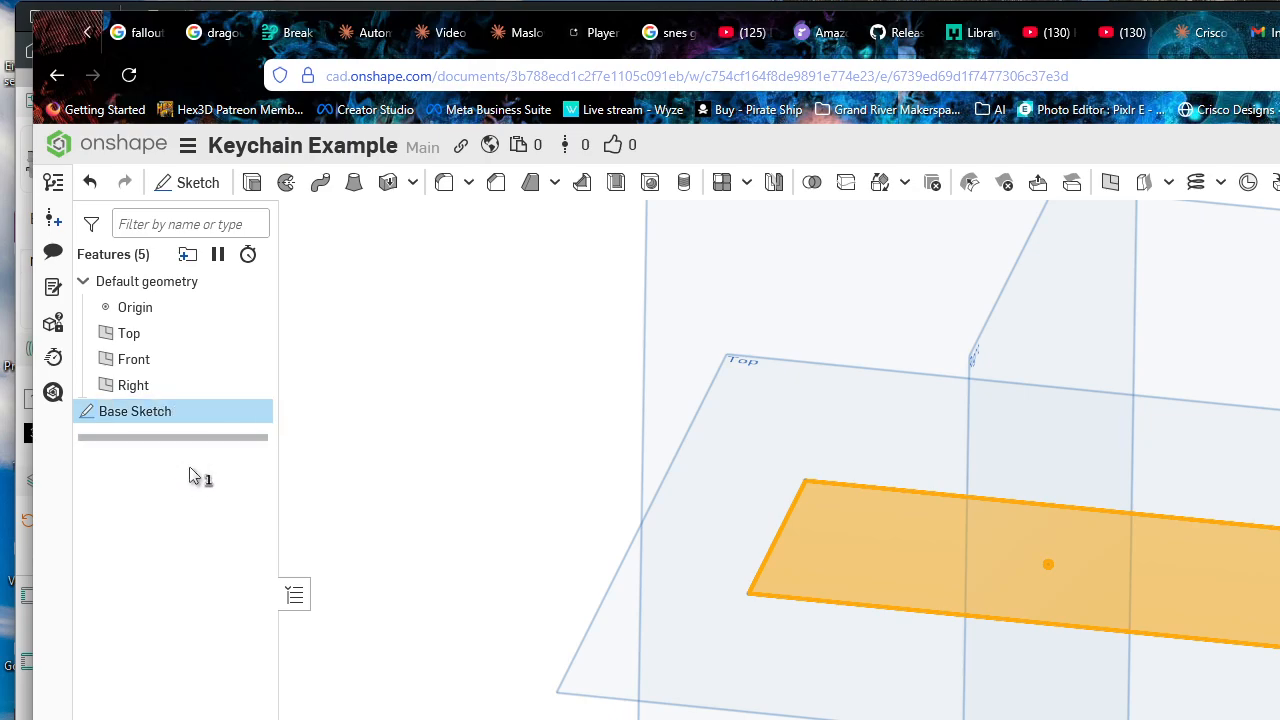
pyautogui.keyDown('ctrl'); pyautogui.click(193, 384); pyautogui.keyUp('ctrl')
pyautogui.click(140, 420)
pyautogui.click(342, 433)
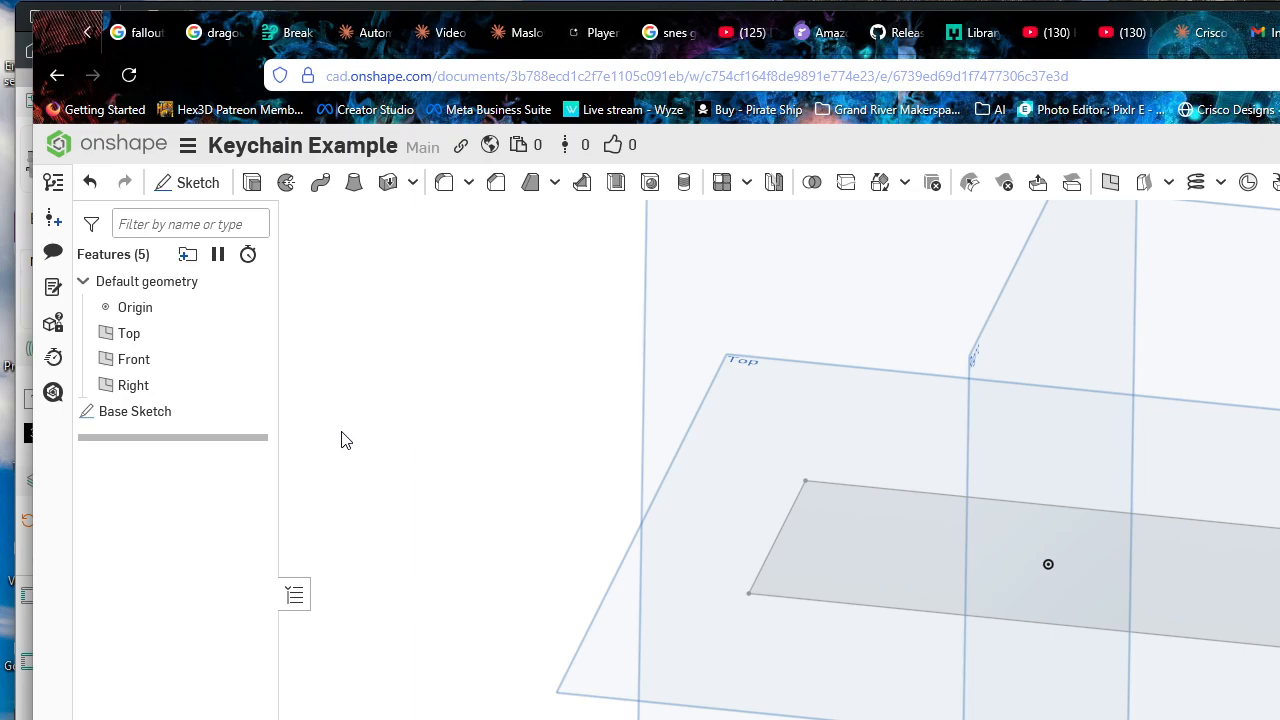
# Step: Start a new solid extrude using the rectangular face of Base Sketch as its profile
pyautogui.moveTo(461, 472)
pyautogui.mouseDown(button='right')
pyautogui.moveTo(486, 517)
pyautogui.moveTo(506, 500)
pyautogui.moveTo(489, 509)
pyautogui.mouseUp(button='right')
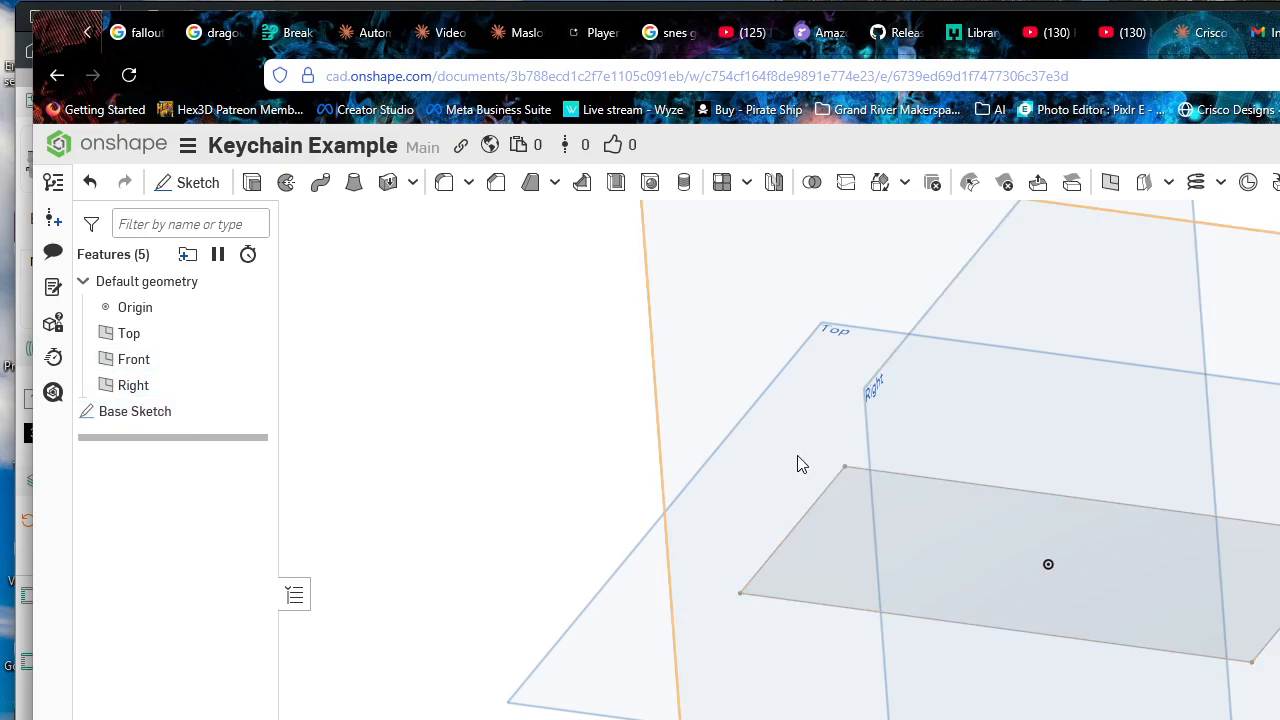
pyautogui.moveTo(823, 565)
pyautogui.mouseDown(button='right')
pyautogui.moveTo(910, 584)
pyautogui.moveTo(868, 588)
pyautogui.mouseUp(button='right')
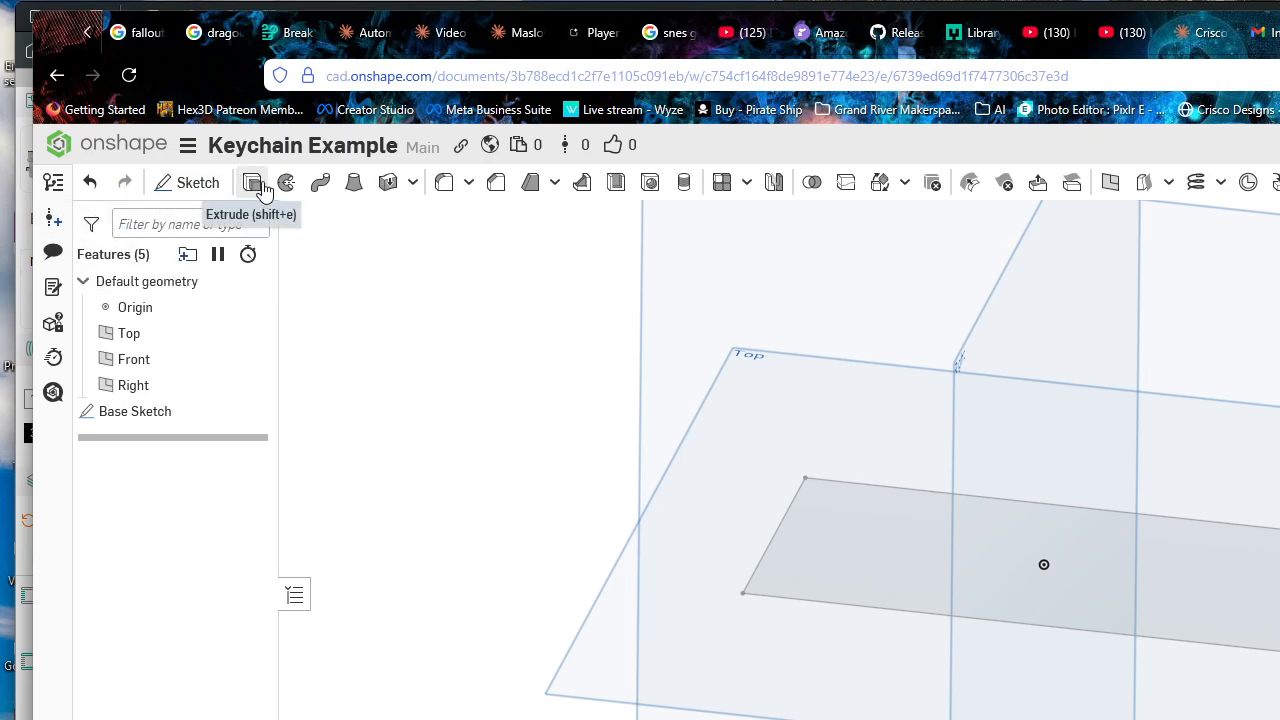
pyautogui.click(262, 190)
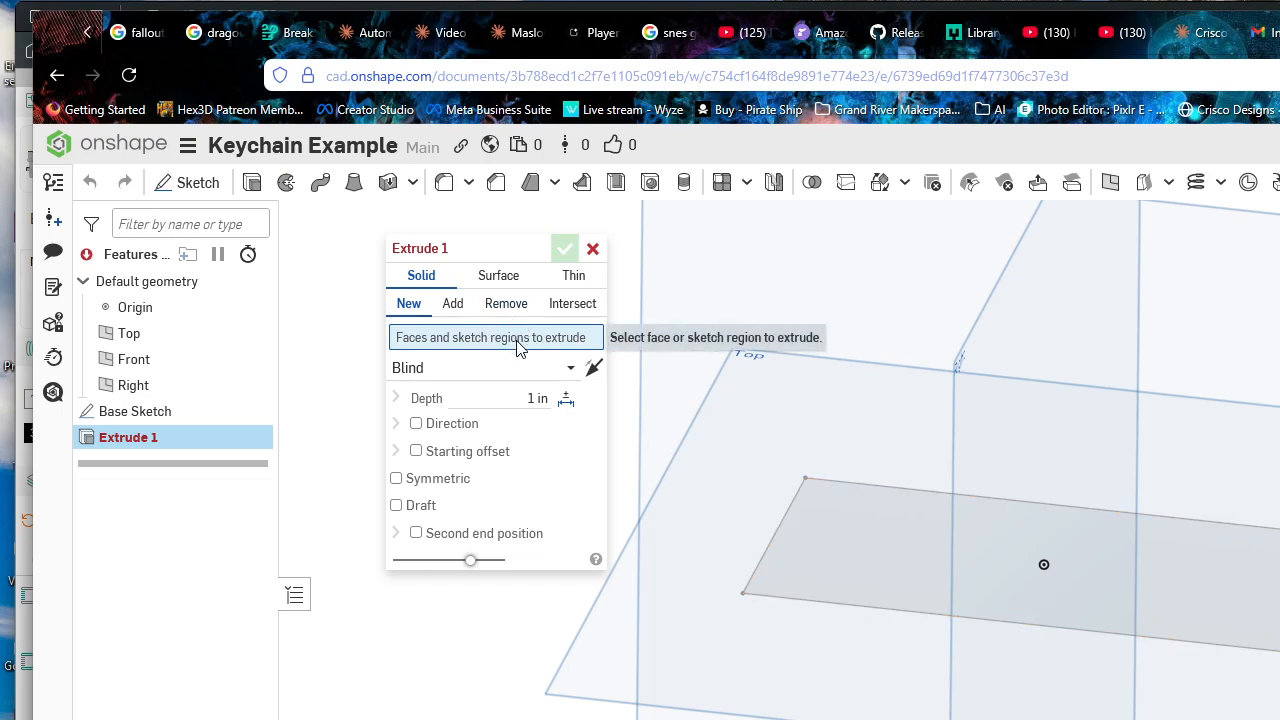
pyautogui.click(820, 512)
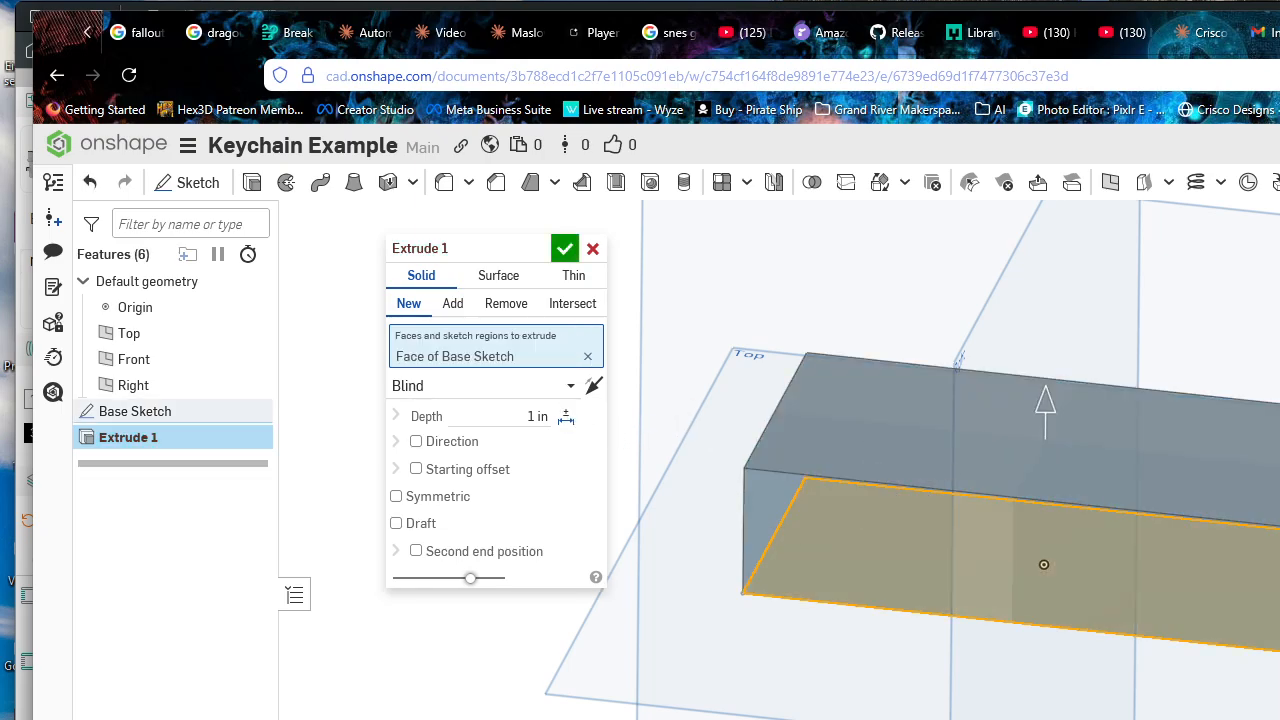
# Step: Examine the extrude preview from above and from several oblique angles
pyautogui.moveTo(900, 450); pyautogui.dragTo(710, 480, button='right')
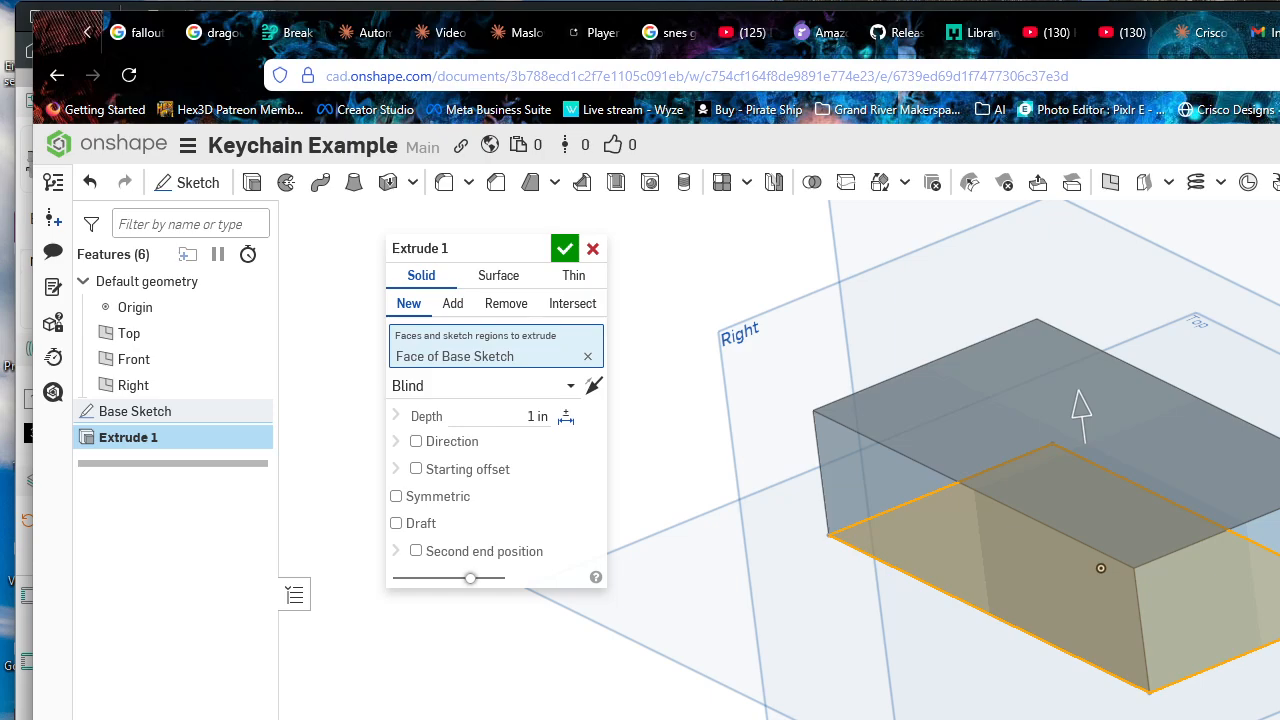
pyautogui.hotkey('shift', '5')
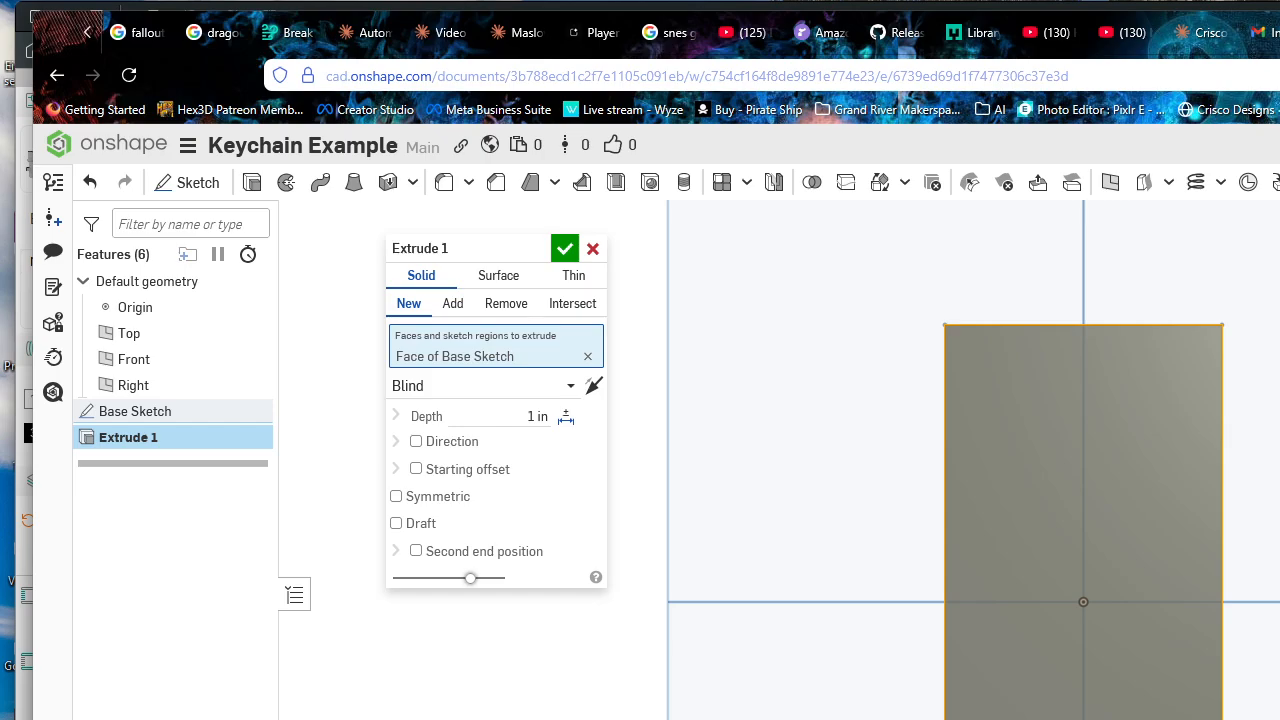
pyautogui.moveTo(1000, 520); pyautogui.dragTo(1005, 336, button='right')
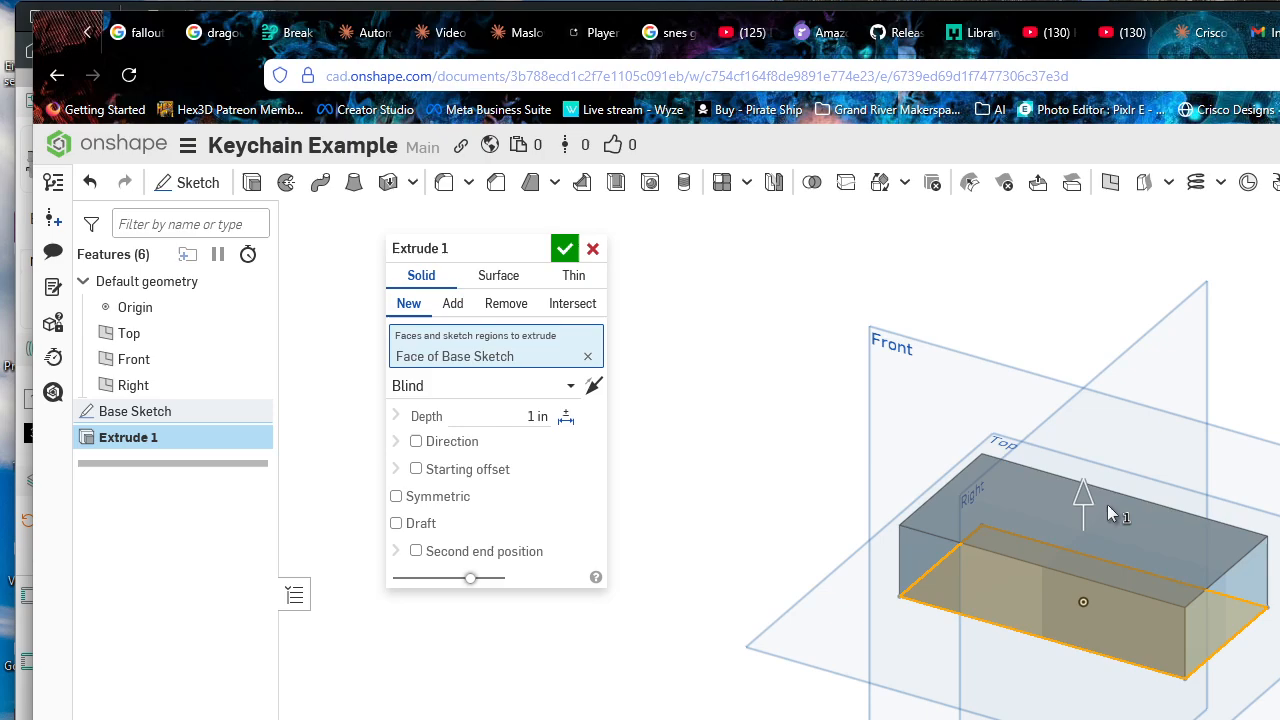
pyautogui.scroll(3, 1110, 508)
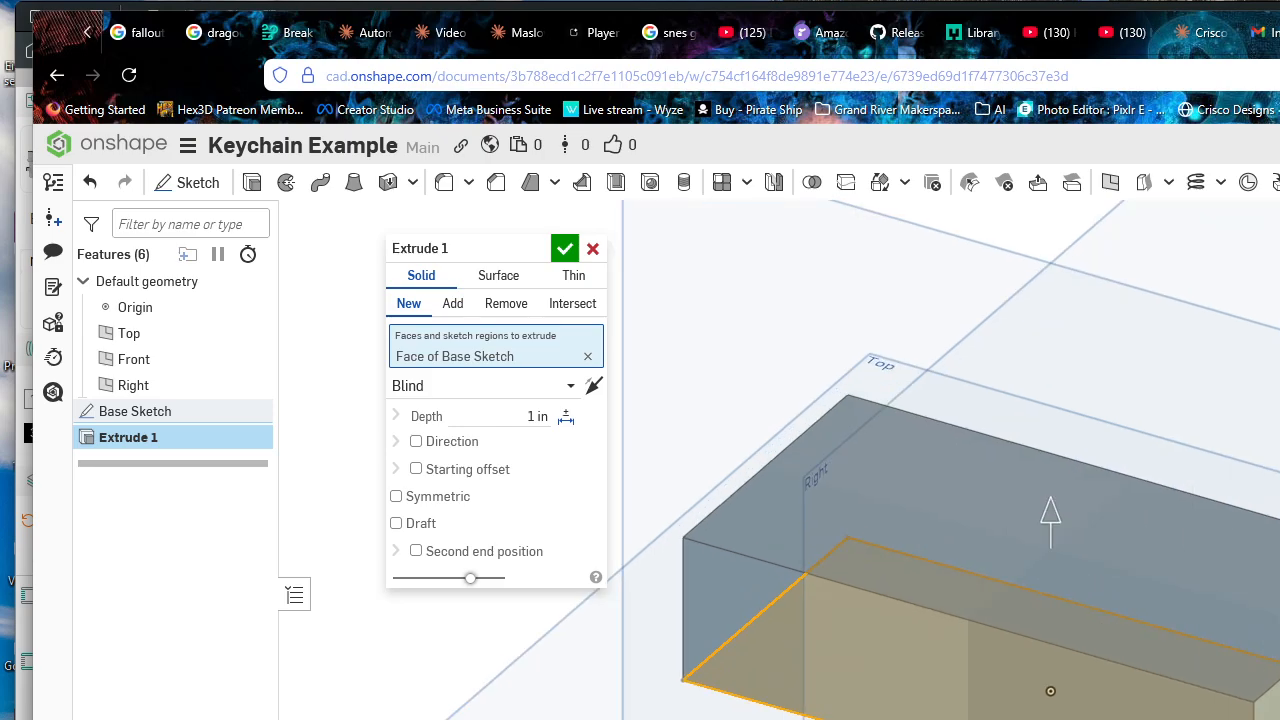
pyautogui.scroll(-3, 1117, 508)
pyautogui.scroll(2, 1016, 590)
pyautogui.moveTo(1212, 566); pyautogui.dragTo(1257, 623, button='right')
pyautogui.press('n')
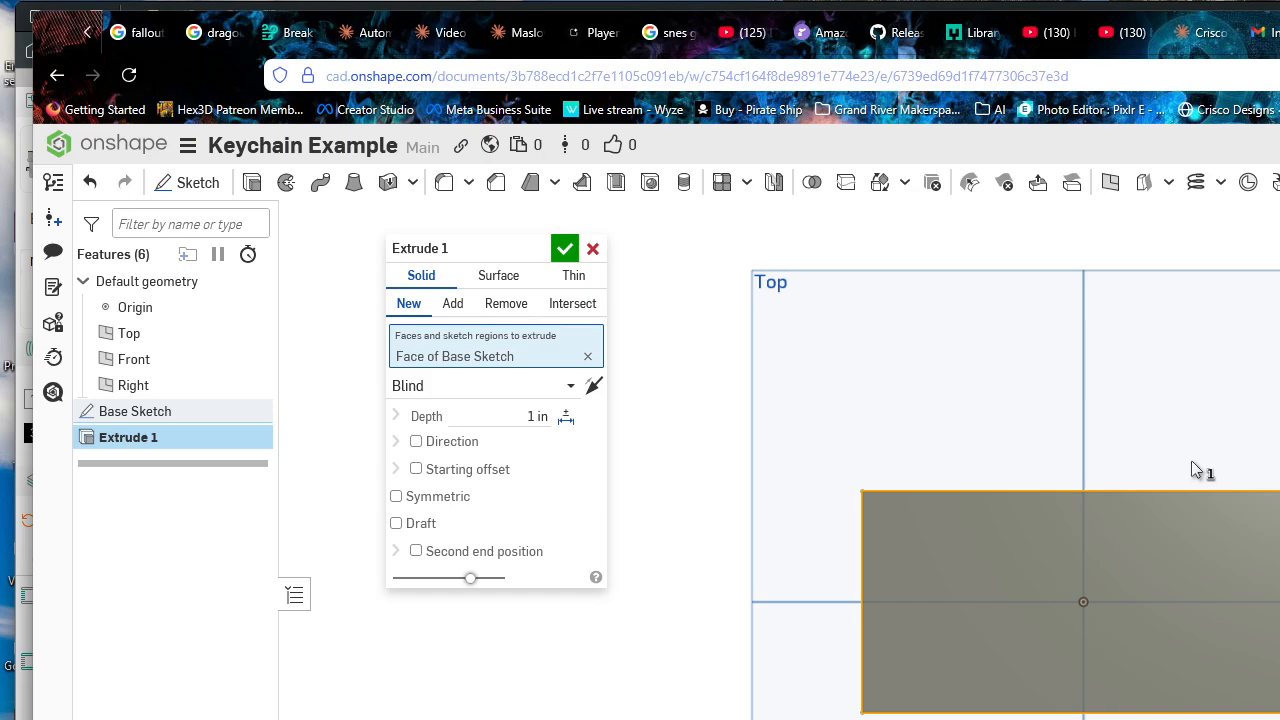
pyautogui.moveTo(1104, 553); pyautogui.dragTo(968, 535, button='right')
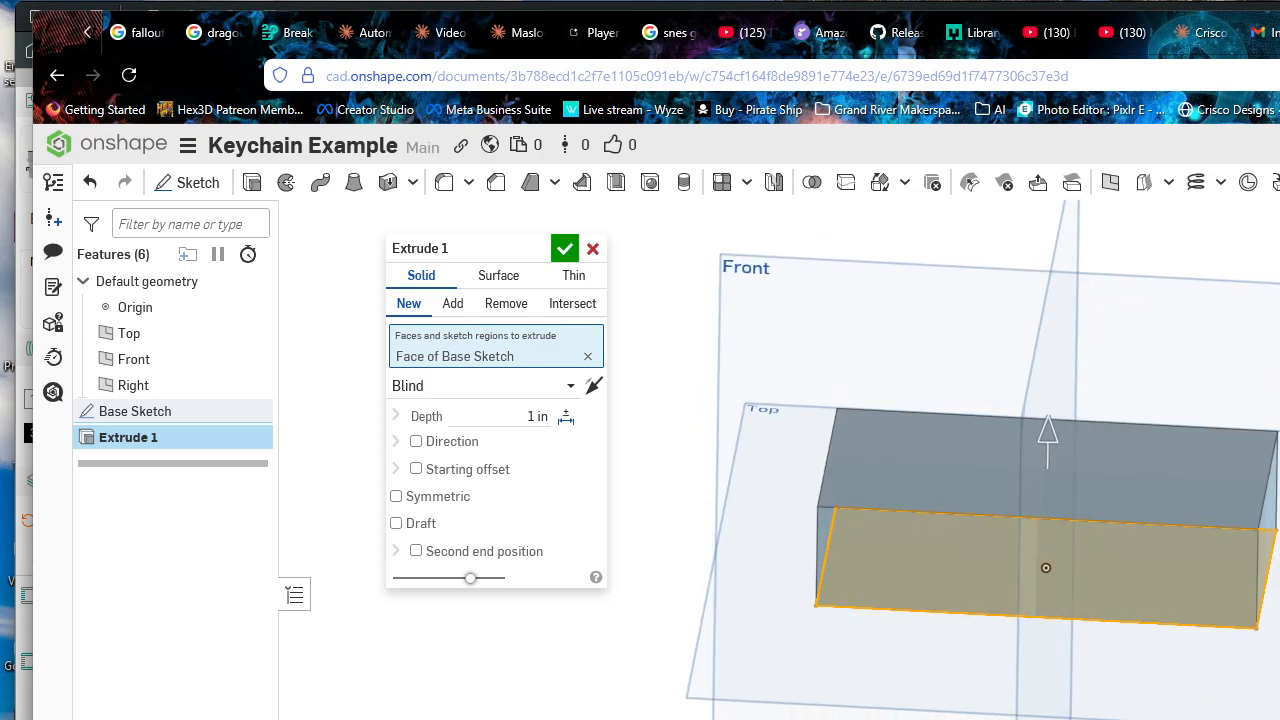
pyautogui.moveTo(1107, 390); pyautogui.dragTo(1010, 390, button='right')
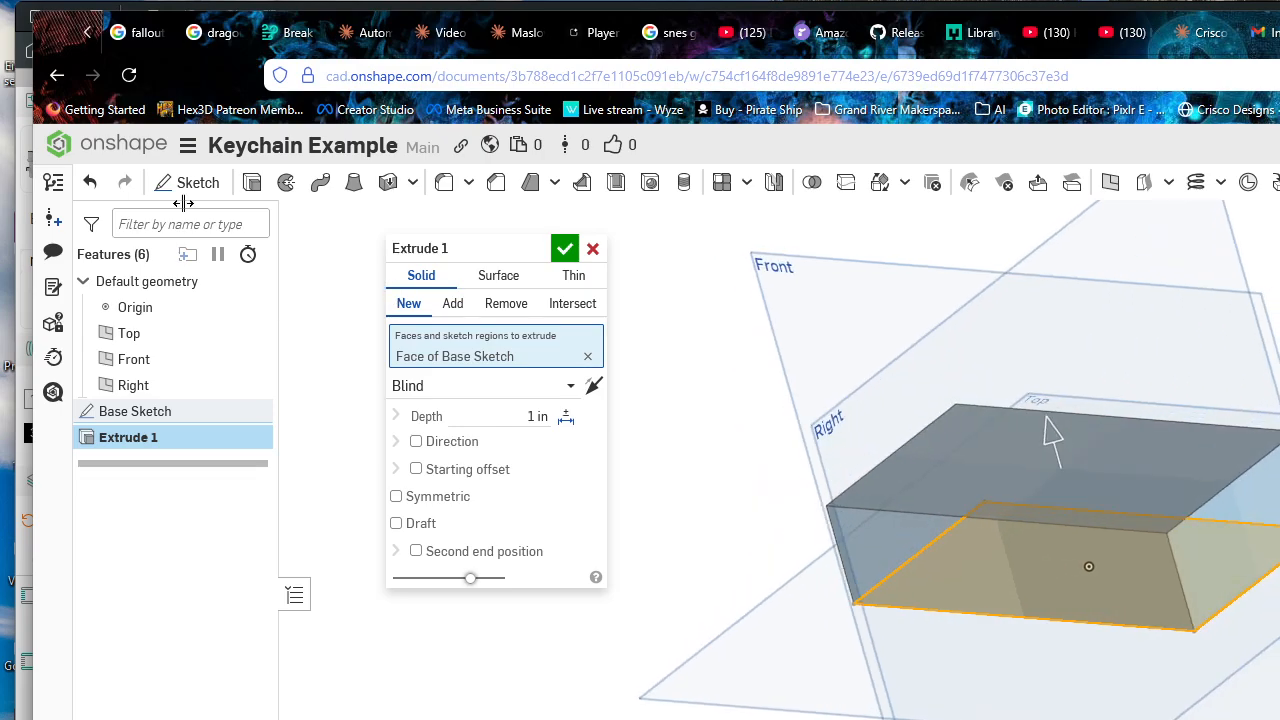
# Step: Keep the Blind end type and try an extrude depth of 100 in
pyautogui.click(538, 393)
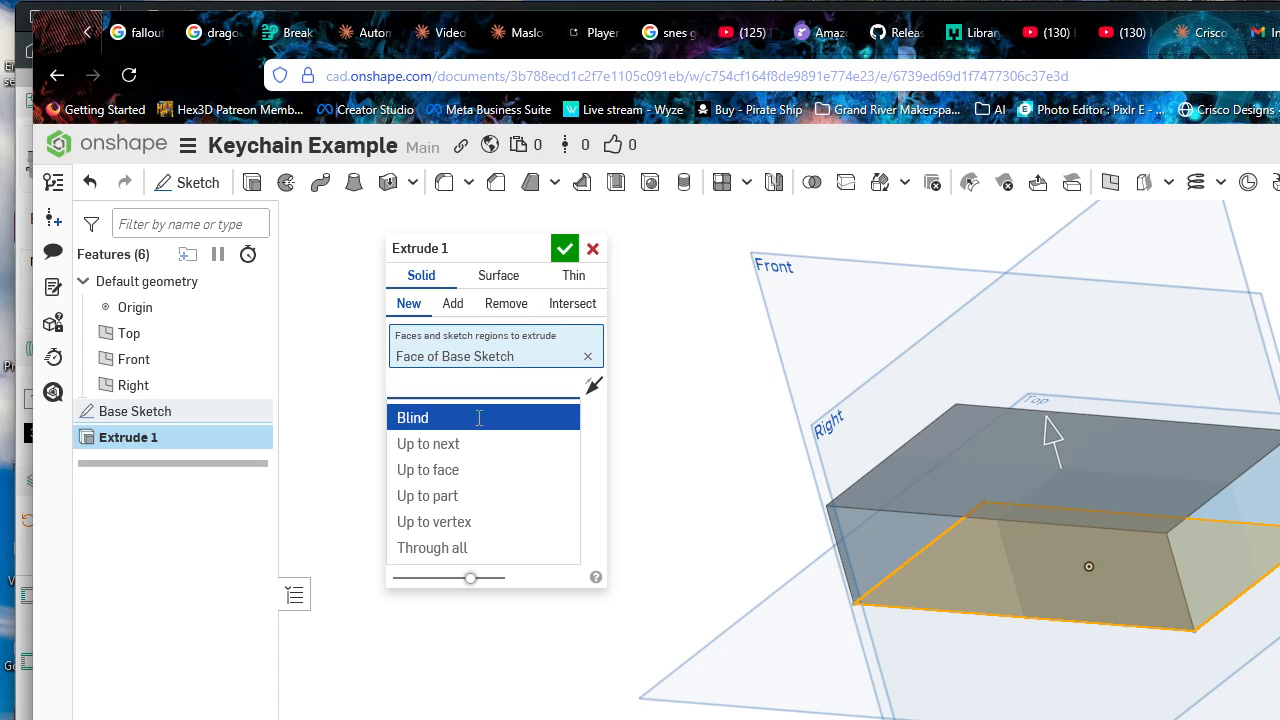
pyautogui.click(485, 420)
pyautogui.click(516, 414)
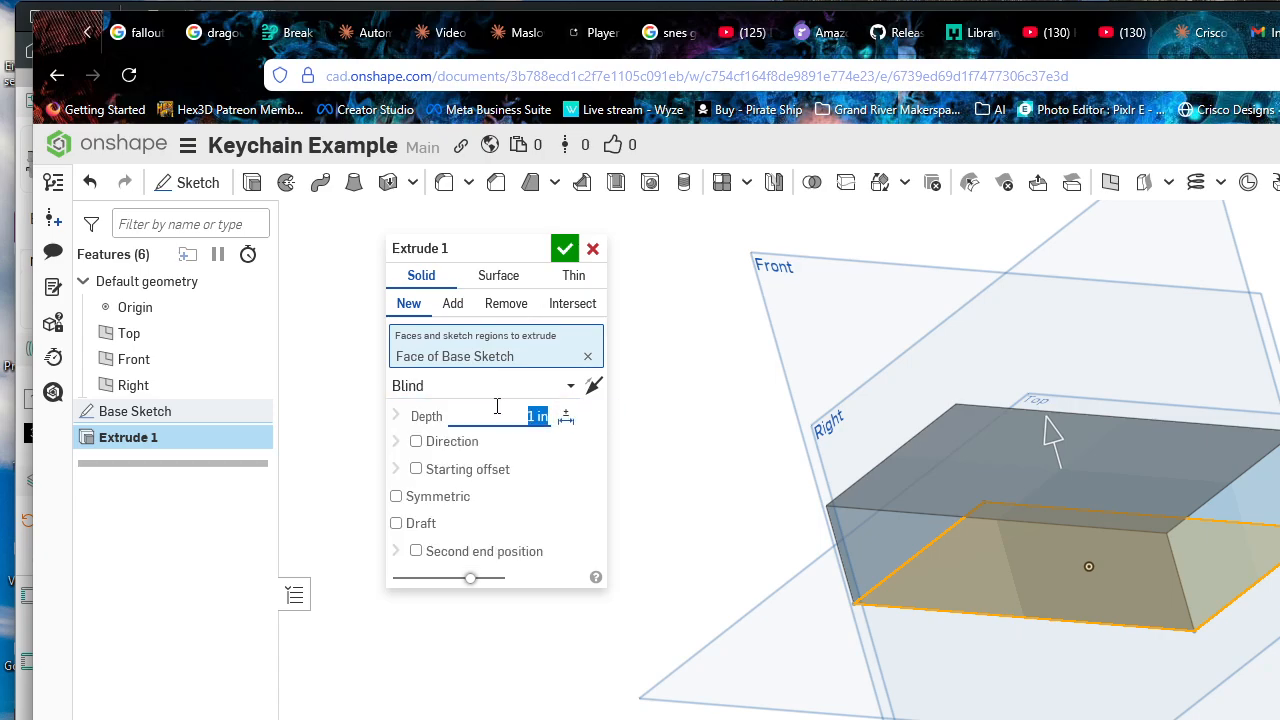
pyautogui.press('End')
pyautogui.write('11')
pyautogui.press('BackSpace')
pyautogui.press('BackSpace')
pyautogui.press('BackSpace')
pyautogui.press('BackSpace')
pyautogui.write('00')
pyautogui.press('Return')
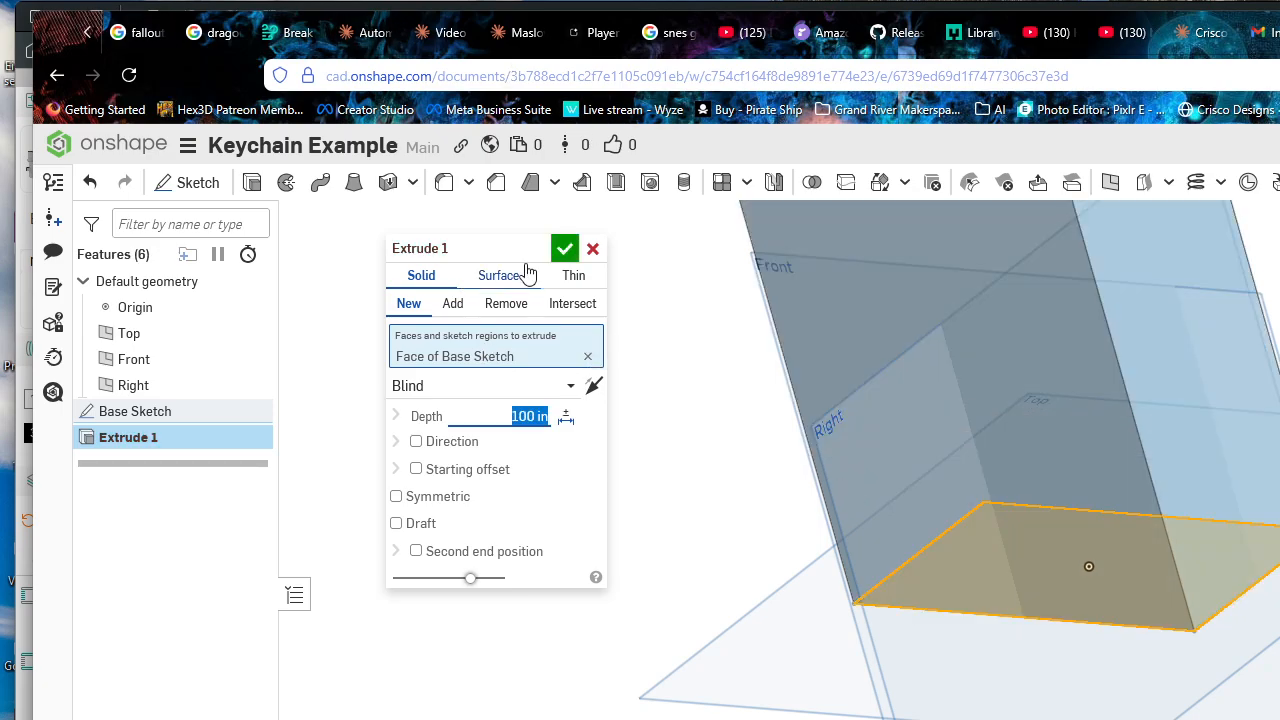
# Step: Try an extrude depth of 2 in, settle on 0.5 in and accept the extrude
pyautogui.write('2')
pyautogui.press('Return')
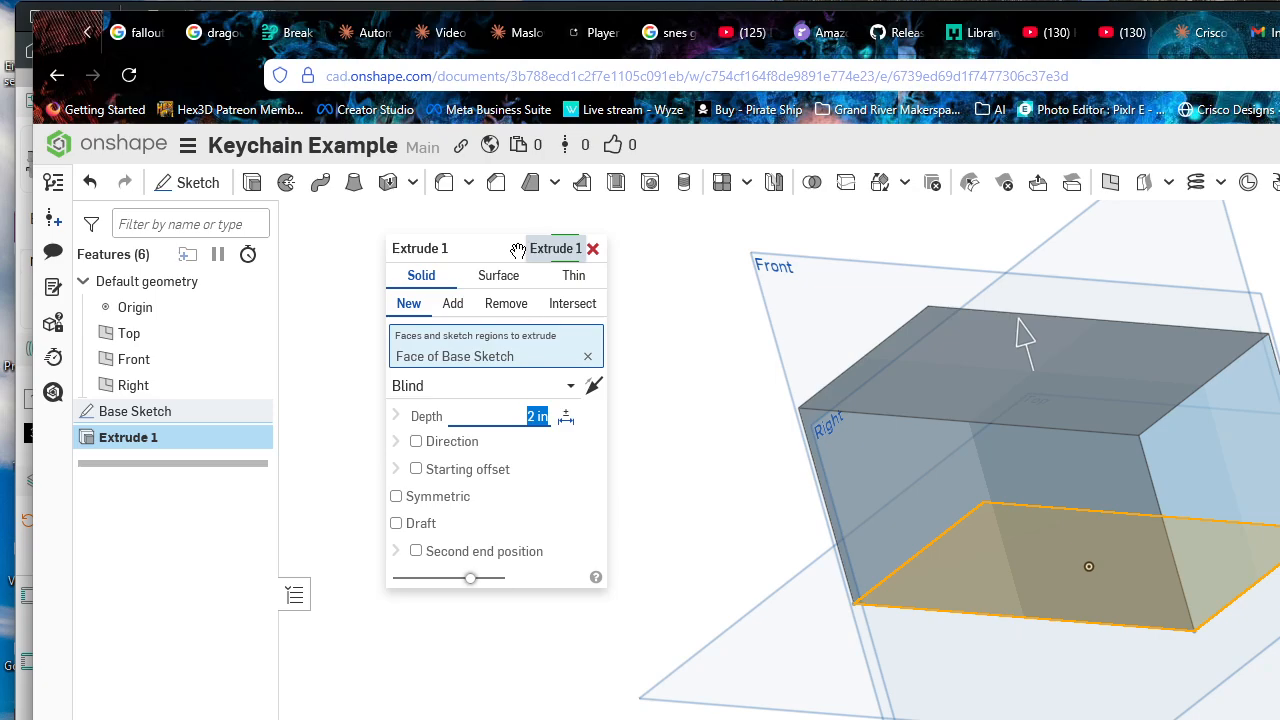
pyautogui.write('0.5')
pyautogui.press('Return')
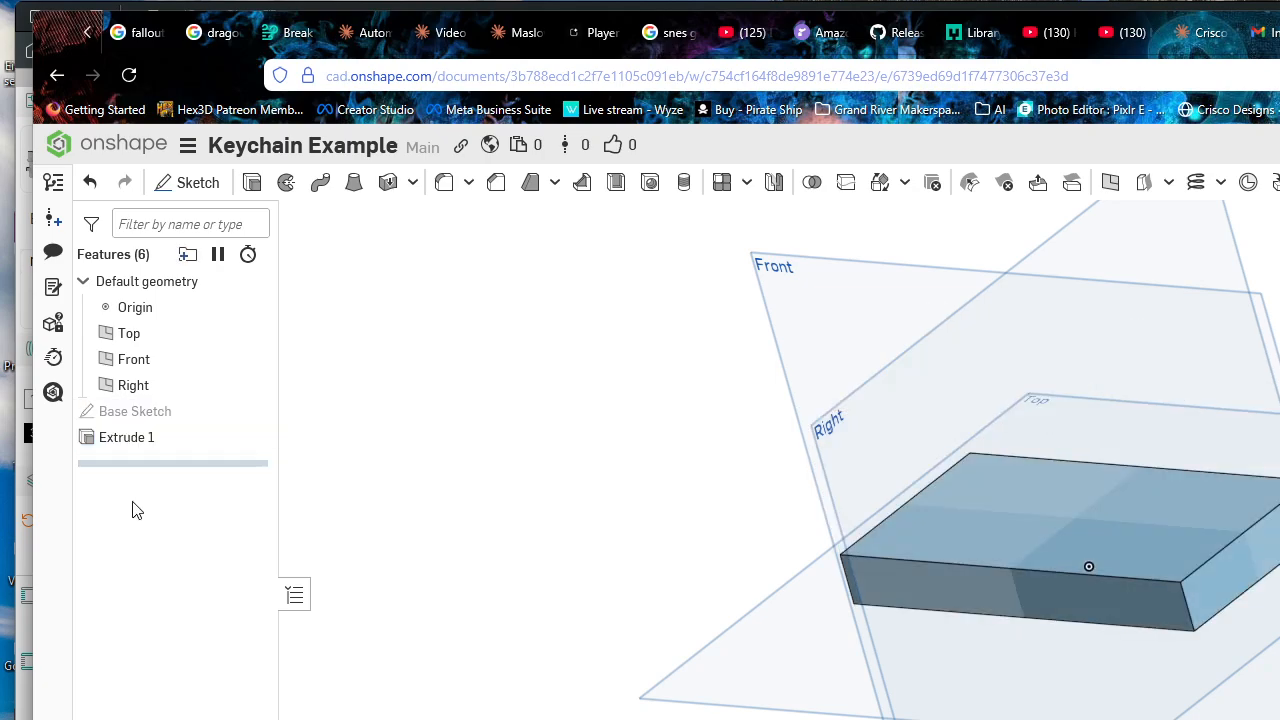
# Step: Reopen Extrude 1 for editing and try out its second end position option, leaving it off
pyautogui.doubleClick(135, 444)
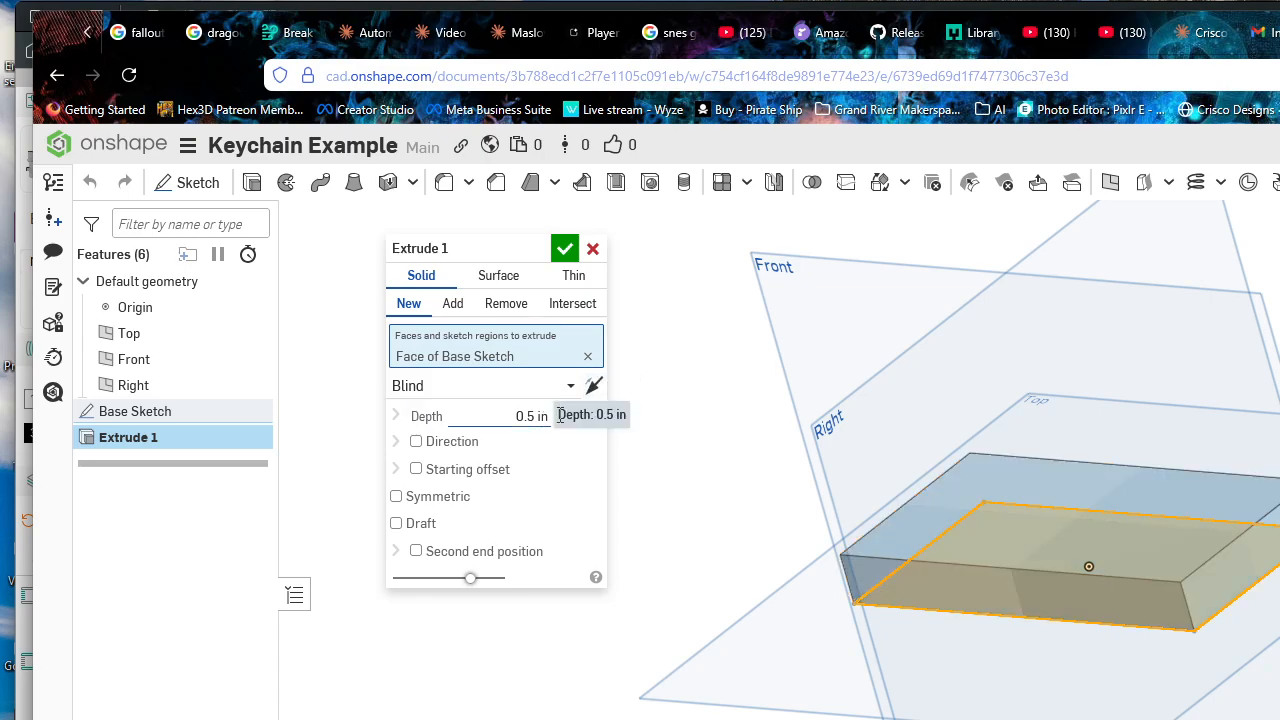
pyautogui.click(498, 416)
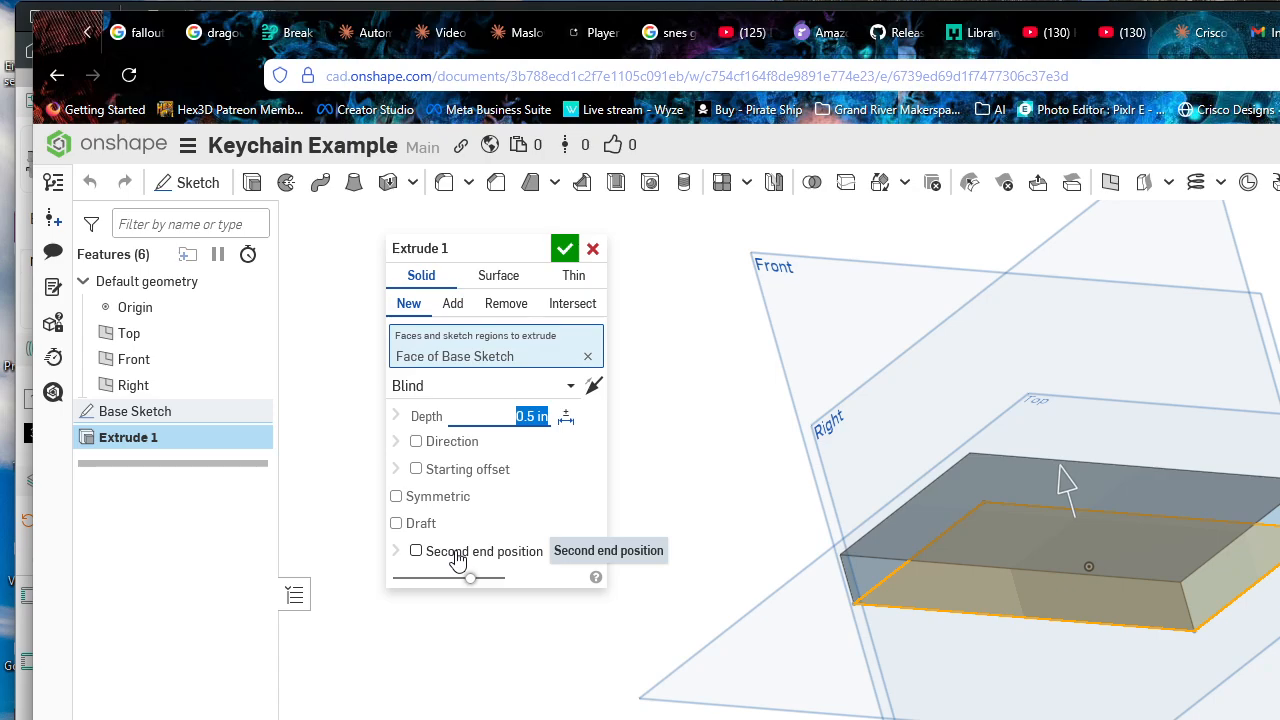
pyautogui.click(416, 552)
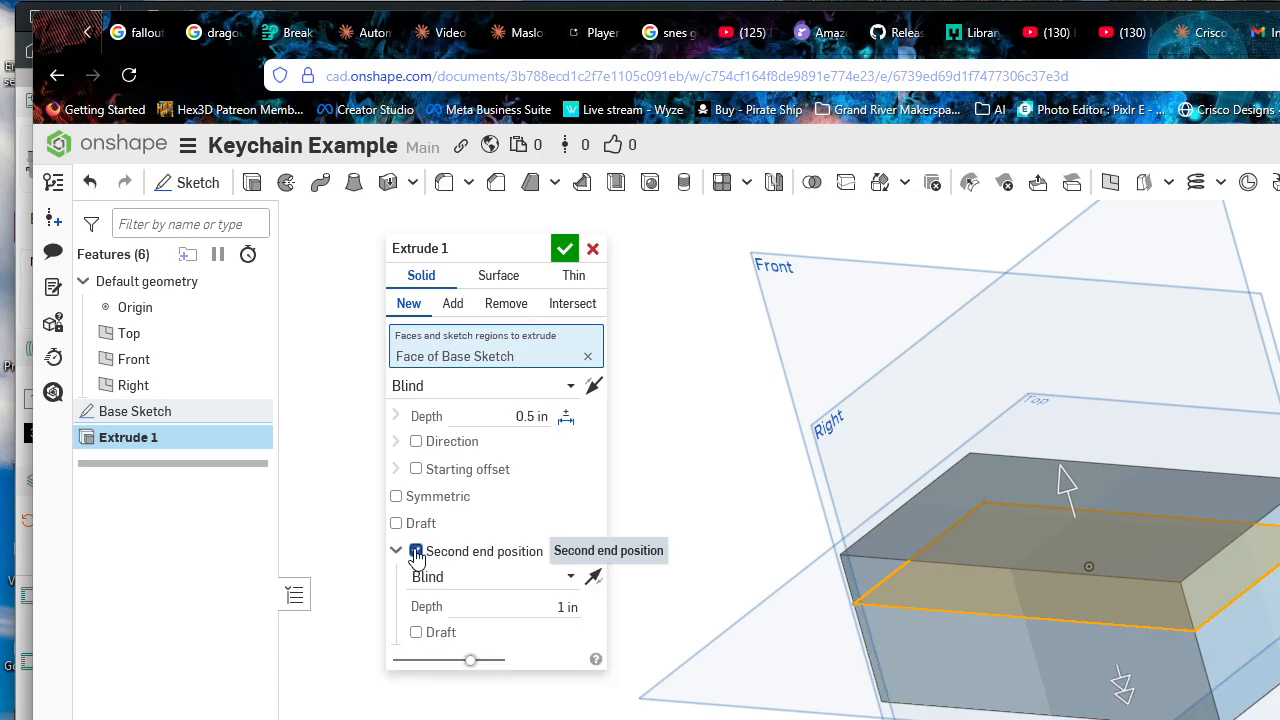
pyautogui.click(416, 551)
pyautogui.click(416, 551)
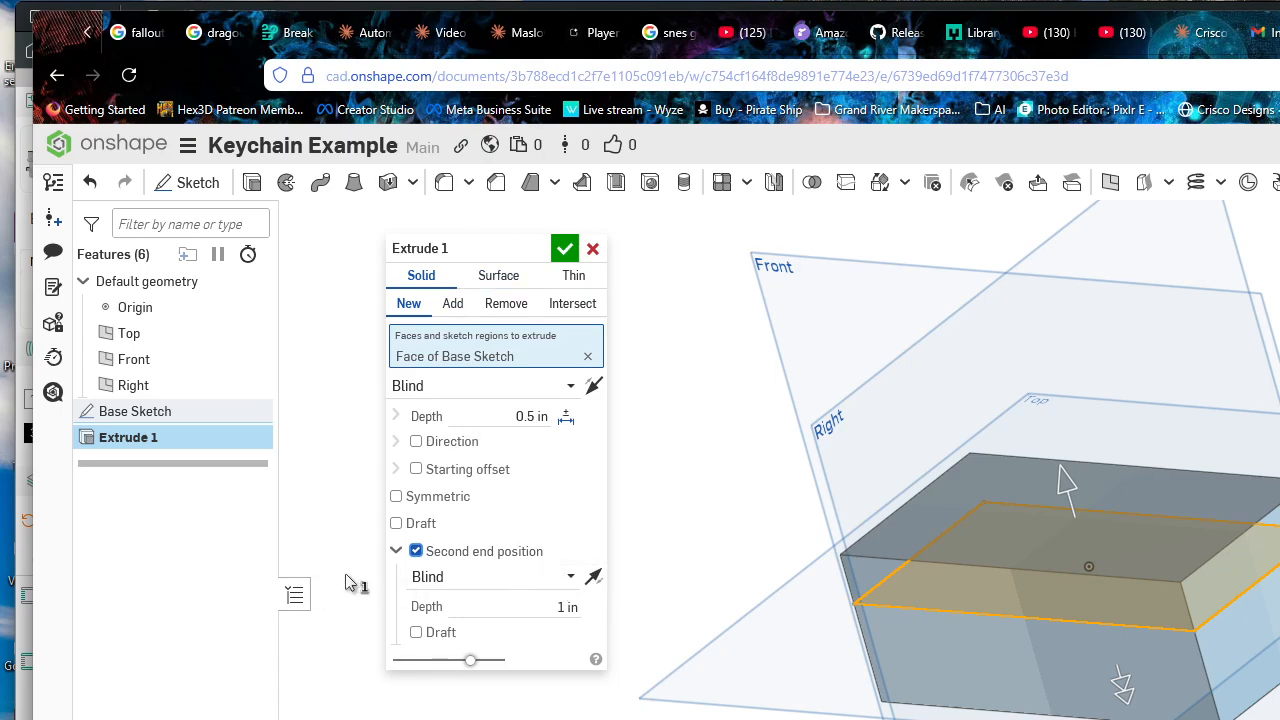
pyautogui.click(447, 553)
pyautogui.moveTo(1040, 545)
pyautogui.mouseDown(button='right')
pyautogui.moveTo(1052, 550)
pyautogui.moveTo(989, 526)
pyautogui.moveTo(1021, 544)
pyautogui.mouseUp(button='right')
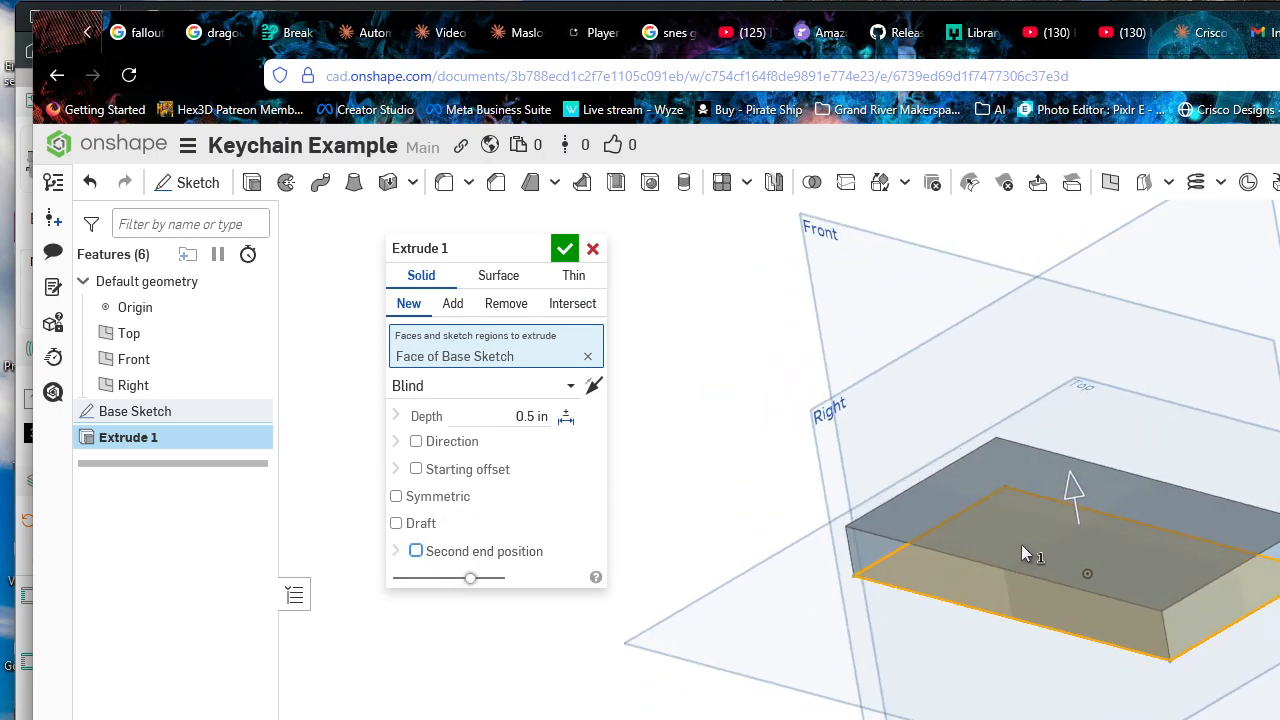
# Step: Set the extrude depth of the base block to 0.25 in
pyautogui.click(520, 416)
pyautogui.write('.25')
pyautogui.press('Return')
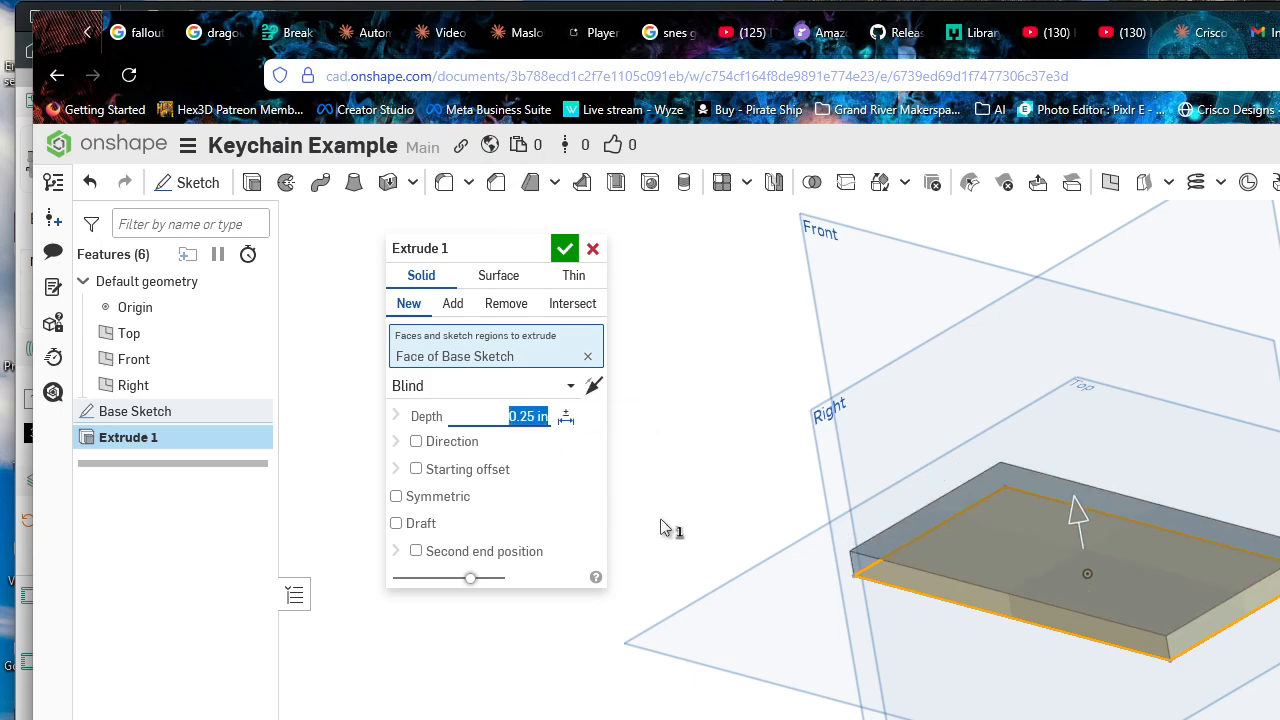
# Step: Try the Symmetric option on the base block's extrude from a front view, leave it off and accept the extrude
pyautogui.click(420, 500)
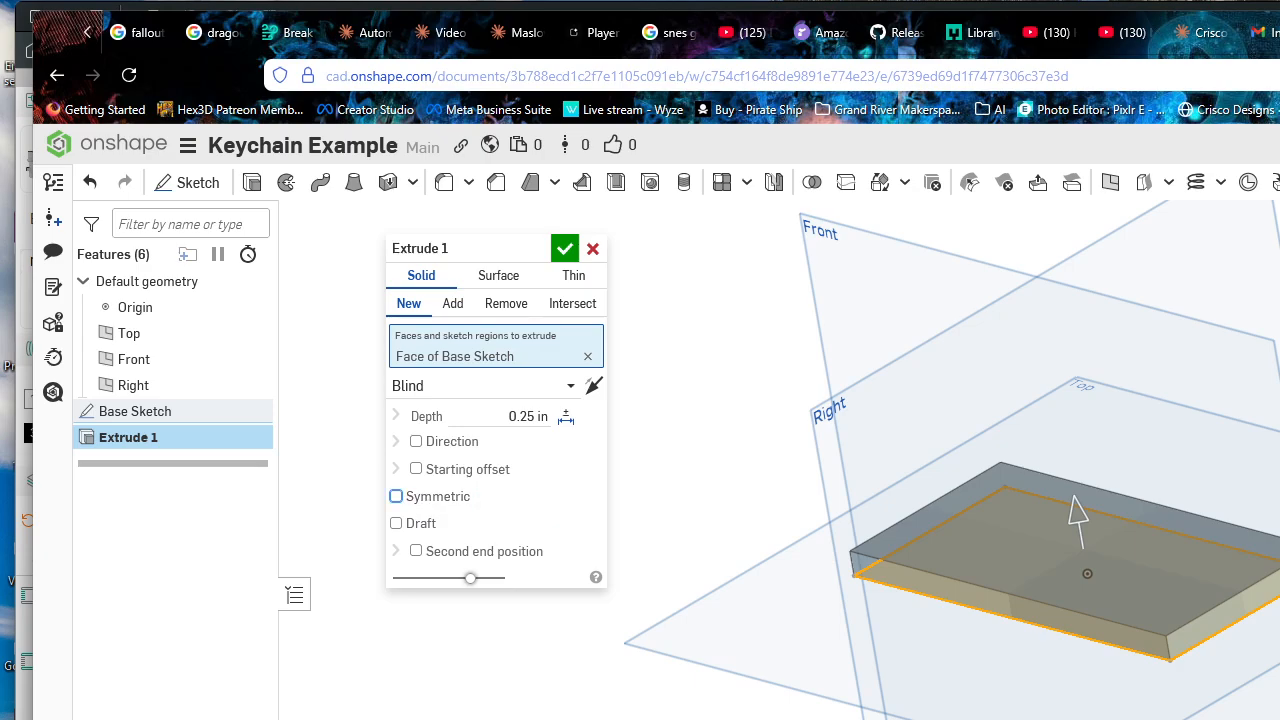
pyautogui.hotkey('shift', '1')
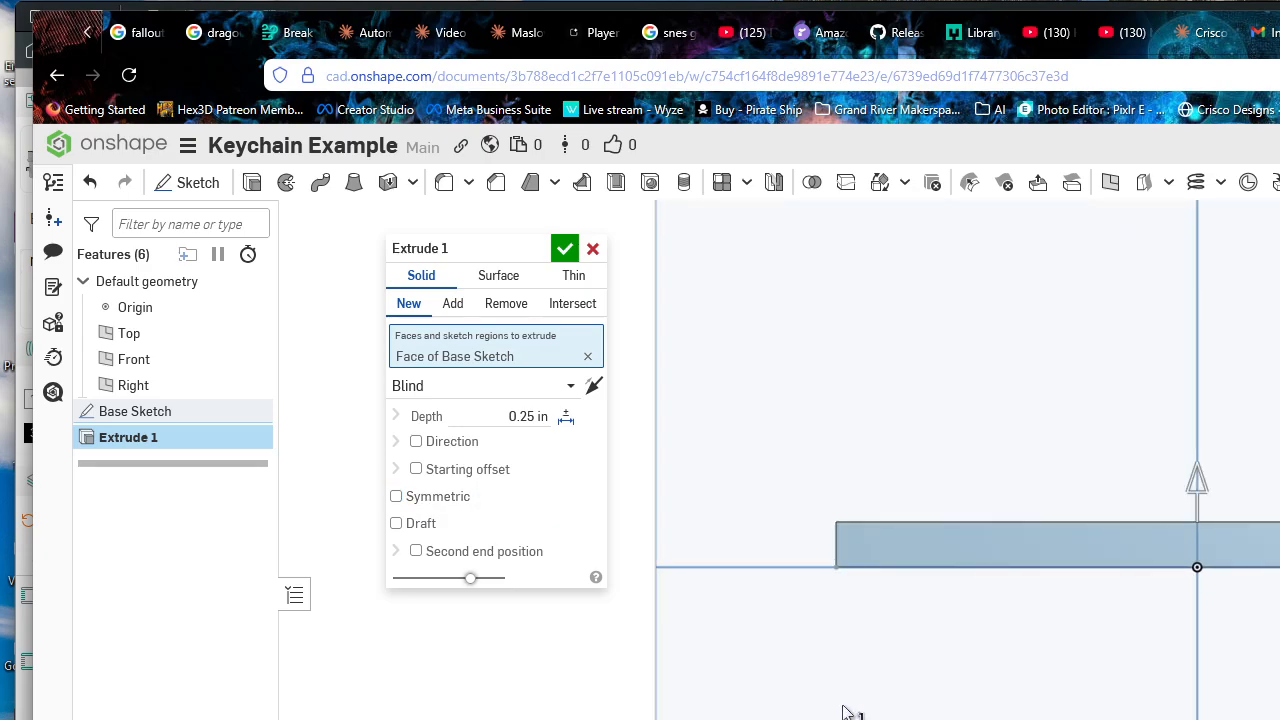
pyautogui.moveTo(1172, 575); pyautogui.dragTo(1219, 436, button='middle')
pyautogui.scroll(1, 1278, 502)
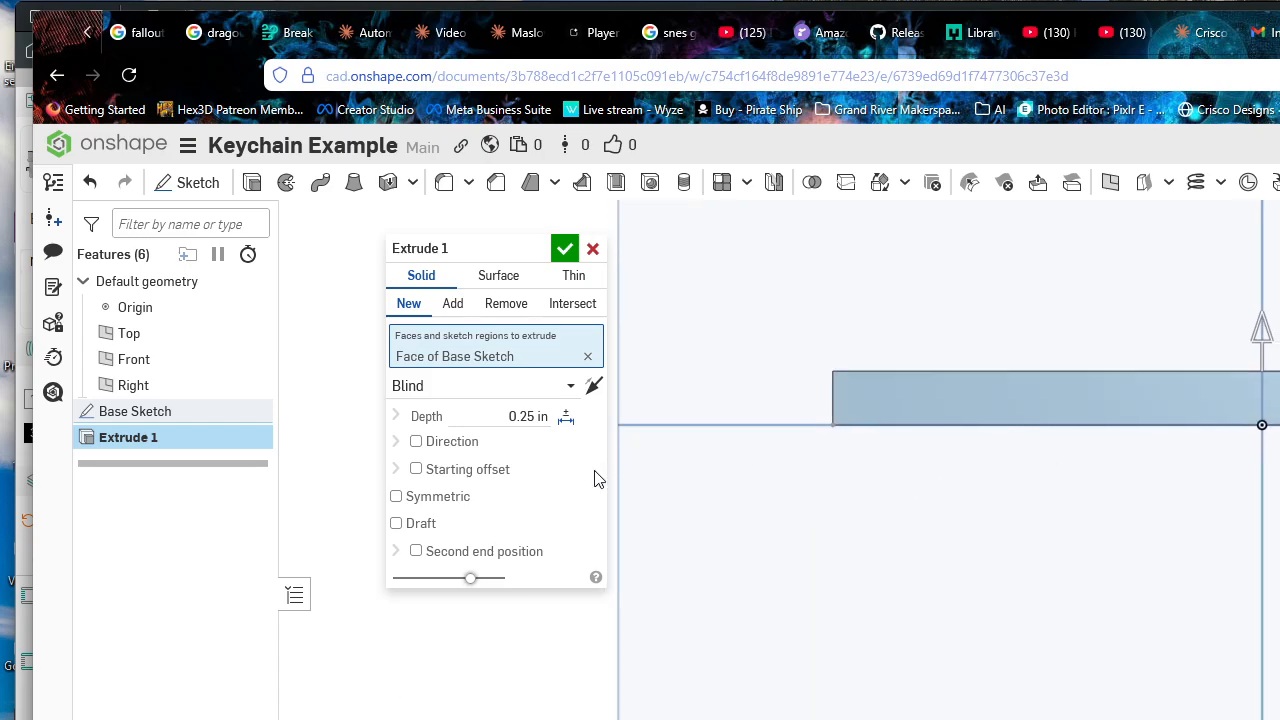
pyautogui.click(461, 498)
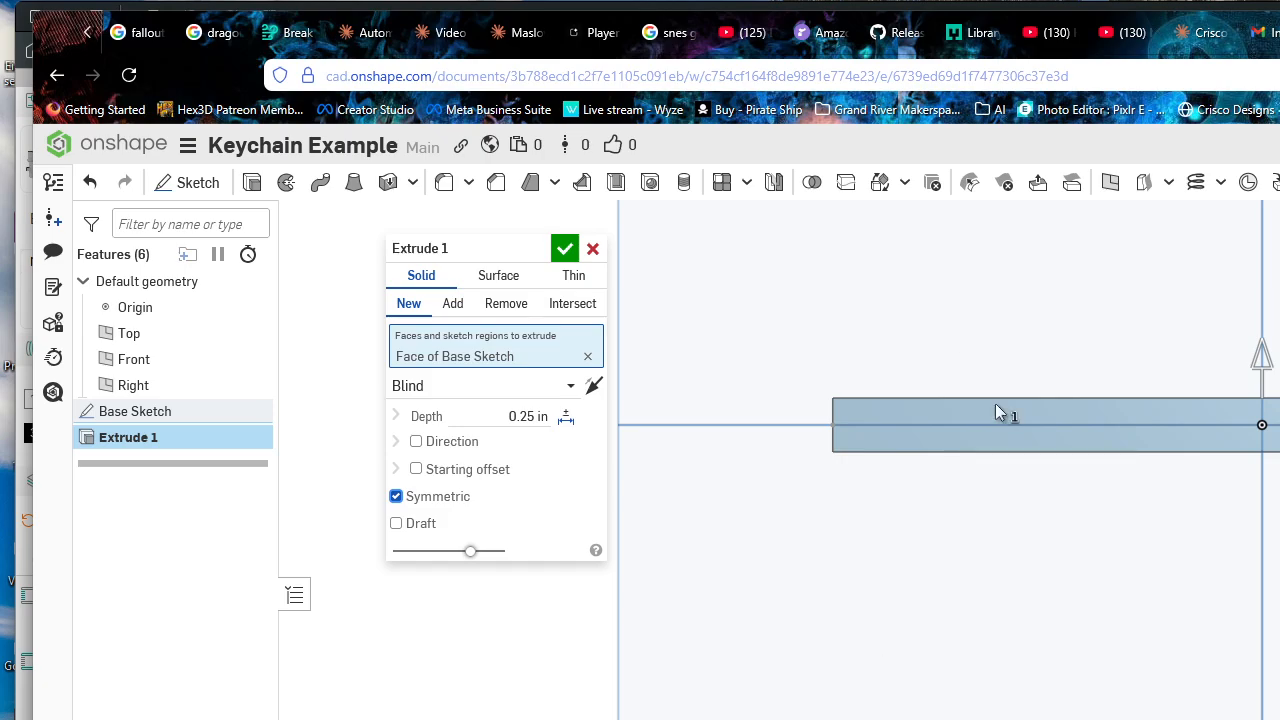
pyautogui.click(396, 496)
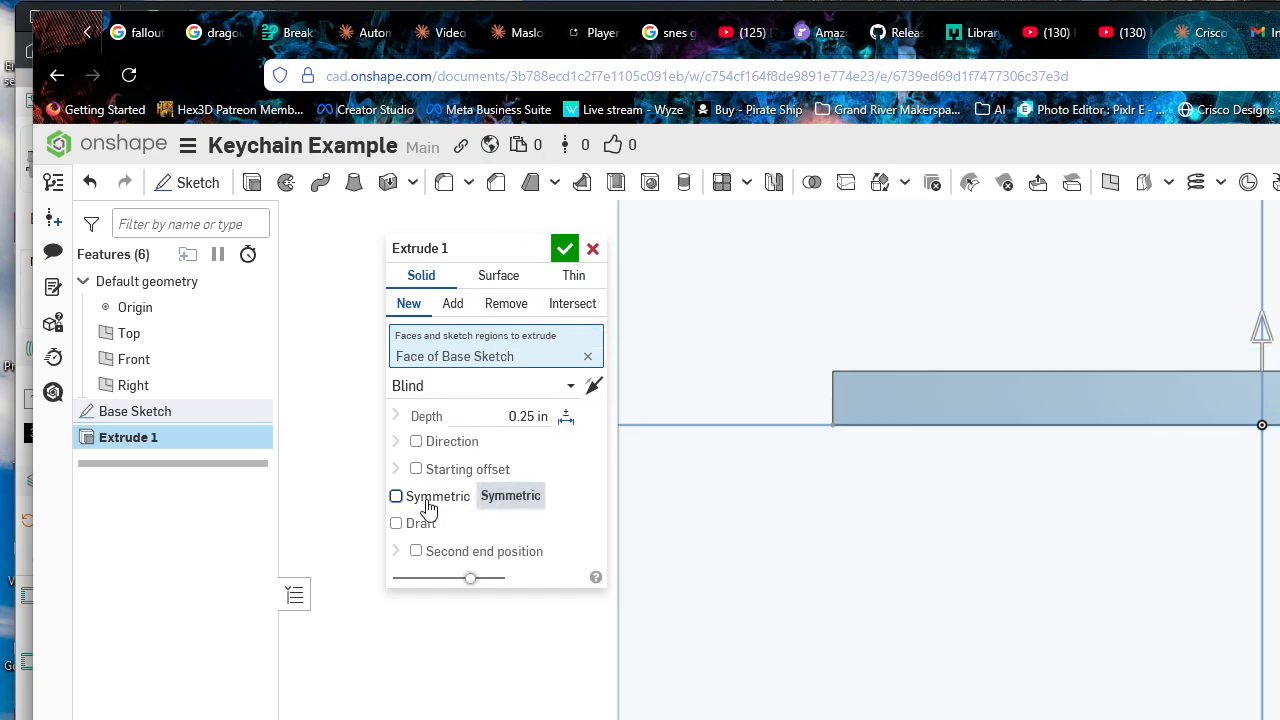
pyautogui.click(565, 248)
# Step: Examine the extruded base block and its faces from several angles
pyautogui.moveTo(1008, 431); pyautogui.dragTo(1278, 520, button='right')
pyautogui.moveTo(1278, 520); pyautogui.dragTo(1086, 563, button='middle')
pyautogui.scroll(-1, 1086, 563)
pyautogui.moveTo(1086, 563); pyautogui.dragTo(1086, 569, button='right')
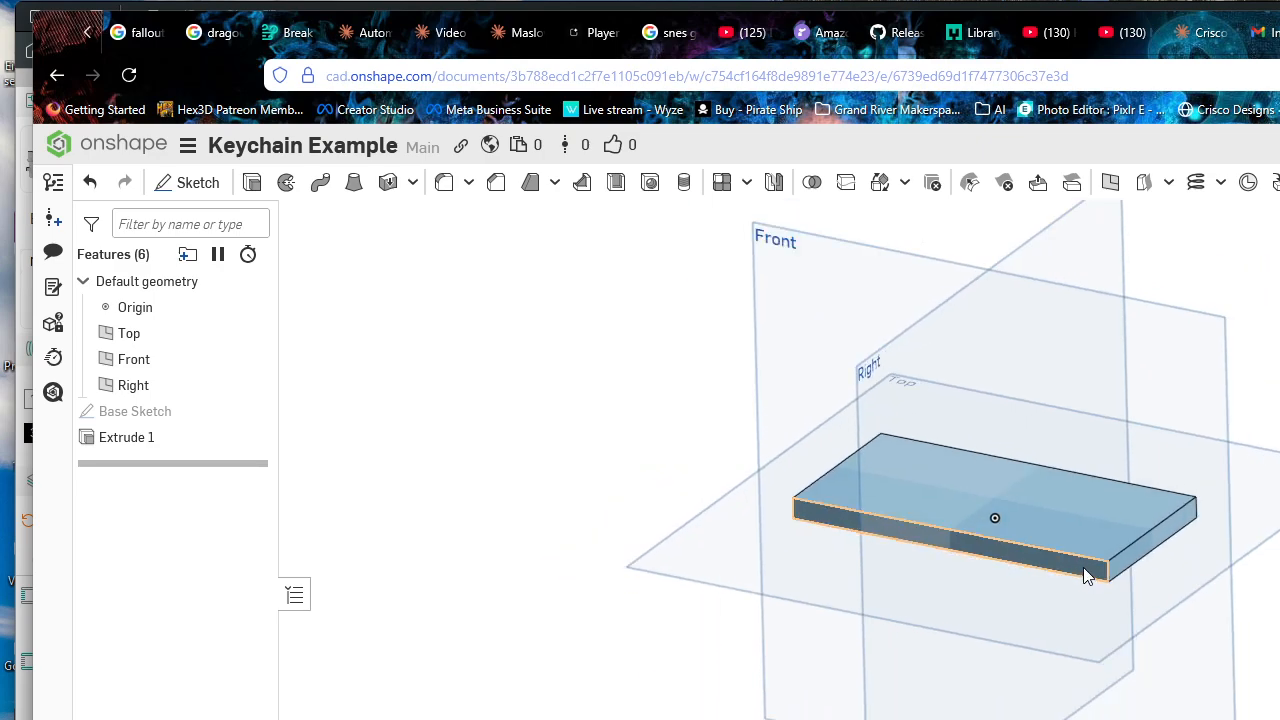
pyautogui.moveTo(1086, 569); pyautogui.dragTo(1071, 606, button='middle')
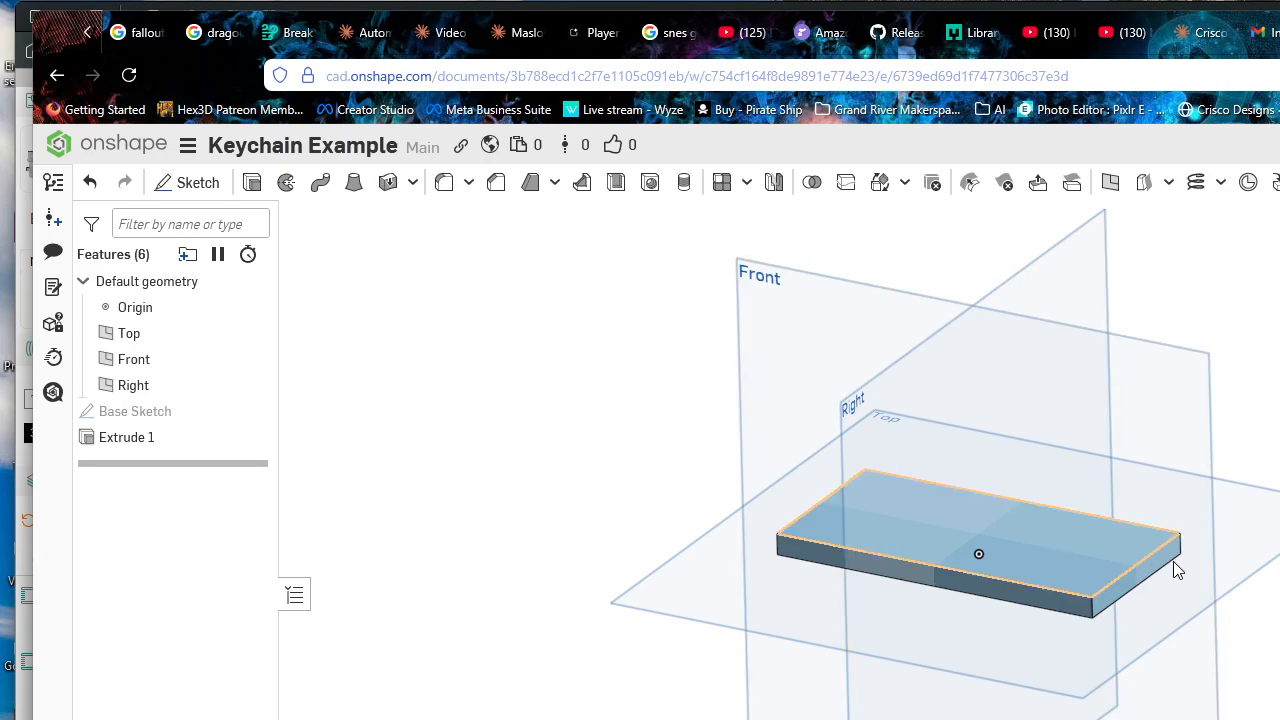
pyautogui.moveTo(1209, 604); pyautogui.dragTo(1049, 540, button='right')
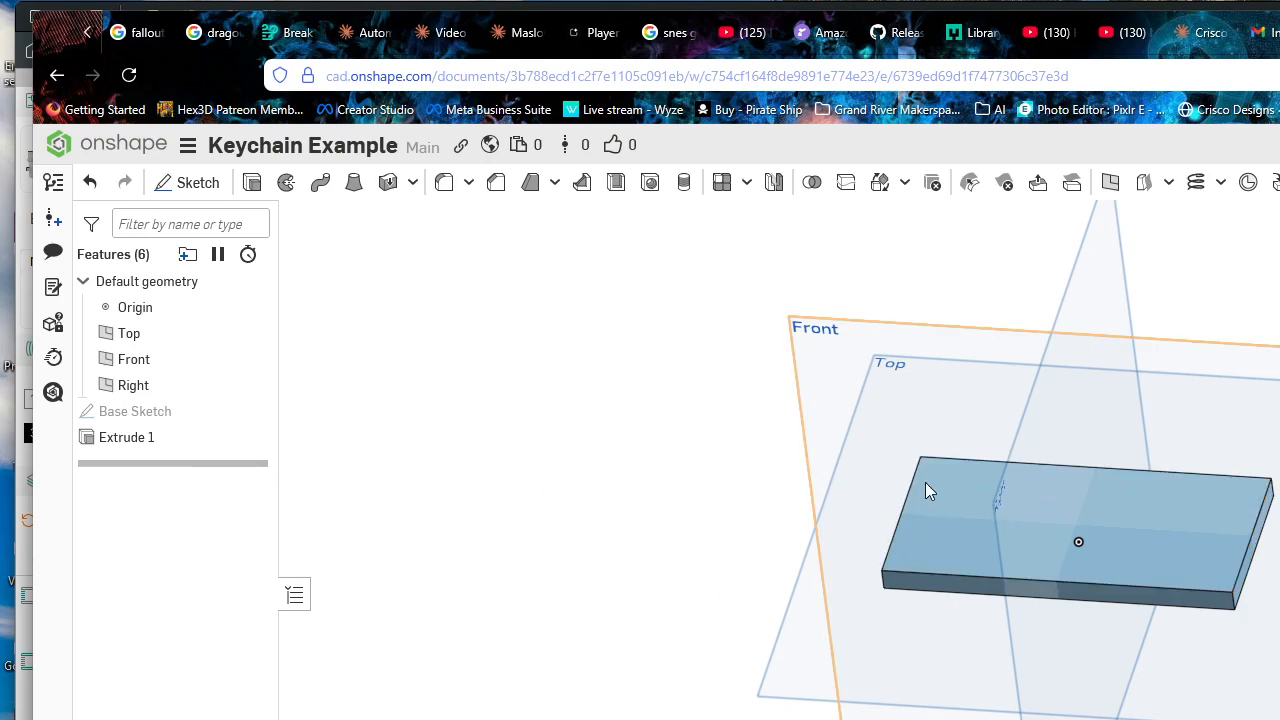
pyautogui.click(964, 520)
pyautogui.press('Escape')
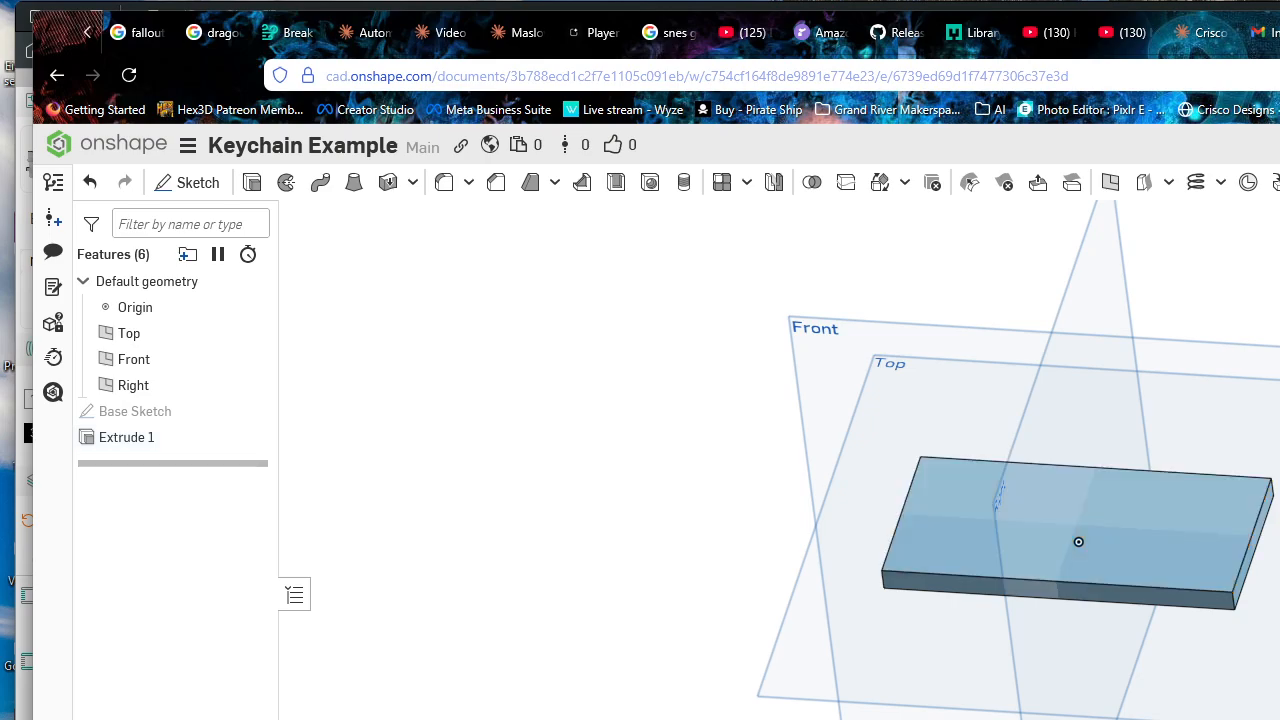
# Step: Start a new sketch on the top face of the base block
pyautogui.moveTo(1010, 496); pyautogui.dragTo(1026, 598, button='right')
pyautogui.click(1010, 507)
pyautogui.click(560, 543)
pyautogui.scroll(4, 926, 515)
pyautogui.click(1006, 517)
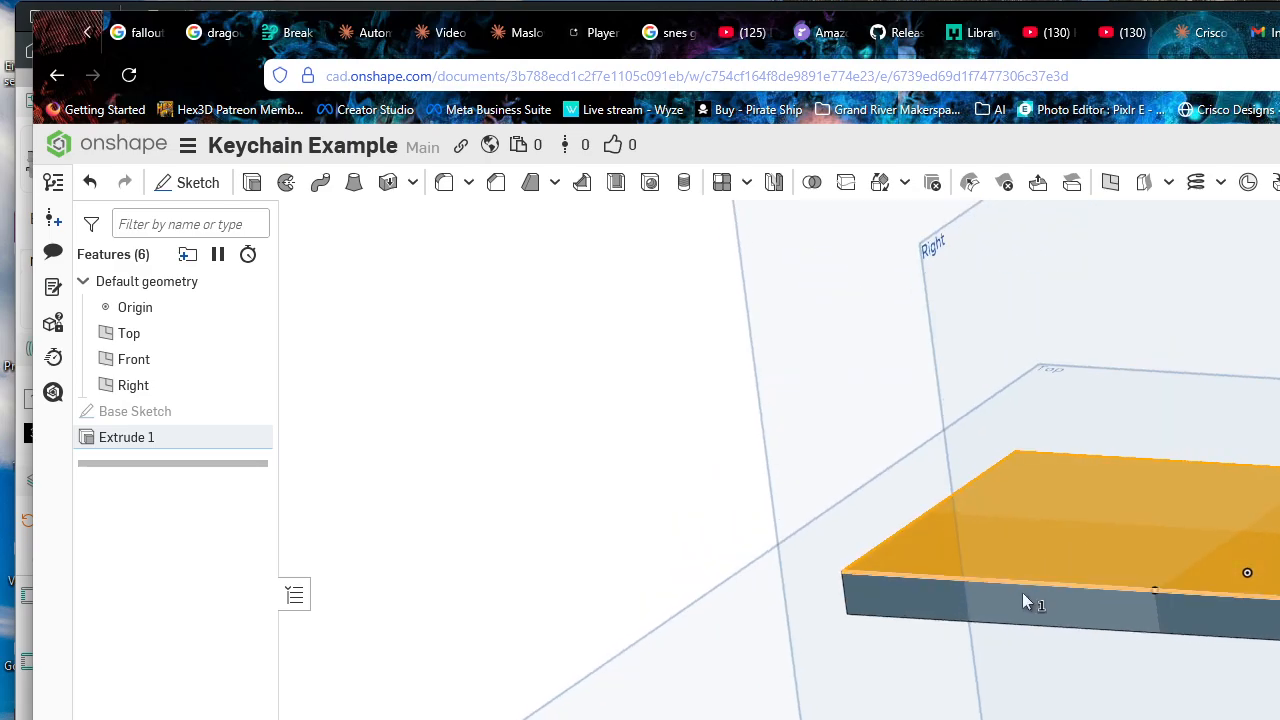
pyautogui.click(606, 550)
pyautogui.moveTo(606, 550); pyautogui.dragTo(937, 549, button='right')
pyautogui.click(880, 540)
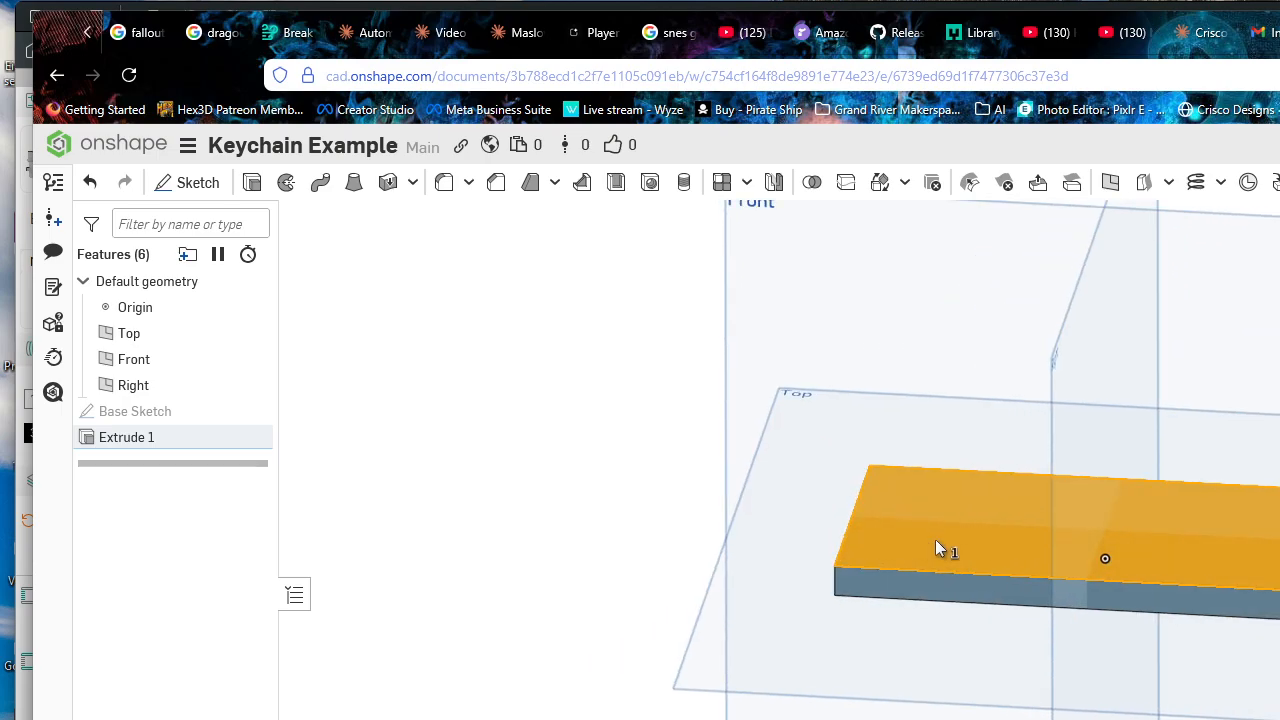
pyautogui.click(198, 198)
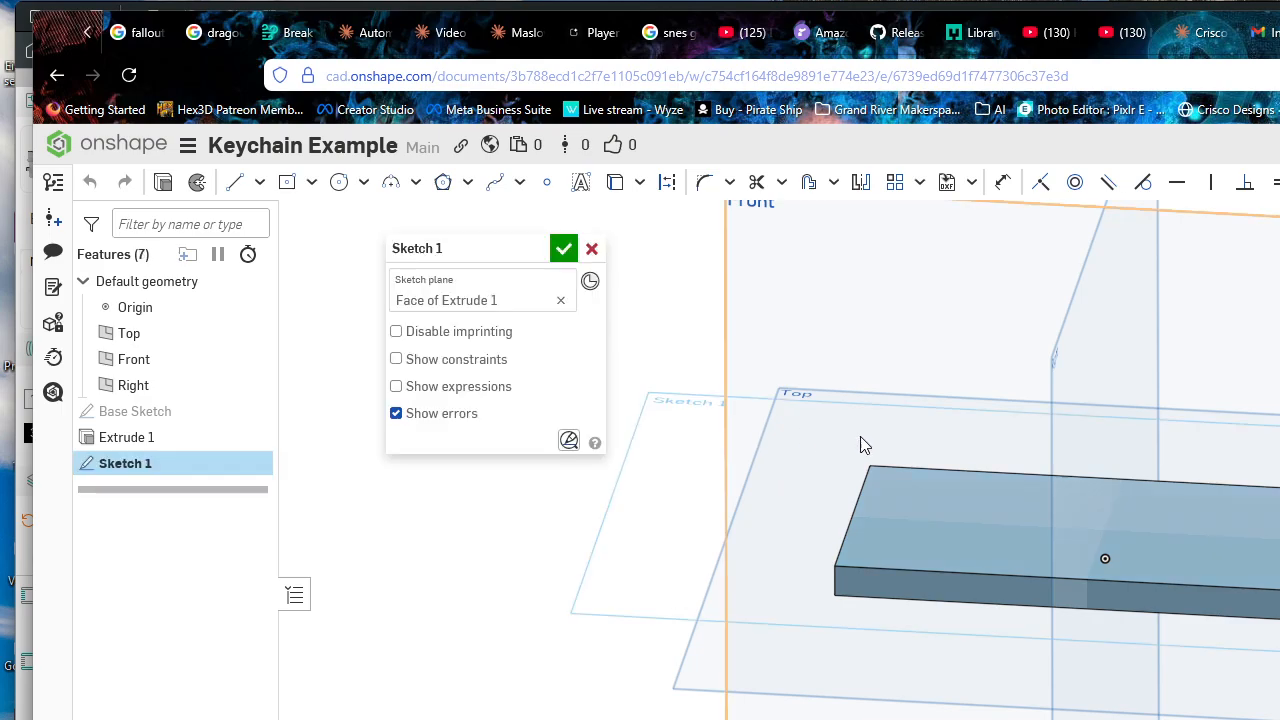
# Step: Examine the new sketch plane relative to the block, then view it straight on from above
pyautogui.scroll(-2, 1072, 561)
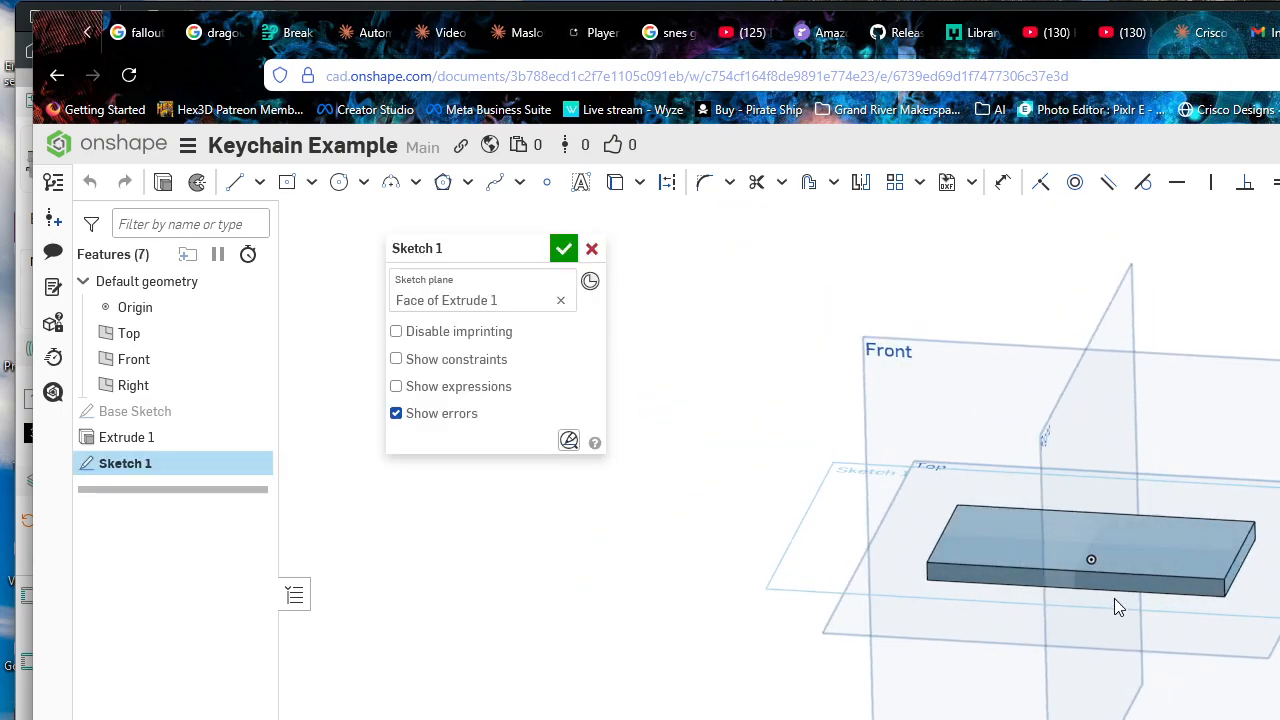
pyautogui.scroll(2, 955, 560)
pyautogui.moveTo(994, 507)
pyautogui.mouseDown(button='right')
pyautogui.moveTo(1011, 471)
pyautogui.moveTo(970, 514)
pyautogui.moveTo(984, 534)
pyautogui.mouseUp(button='right')
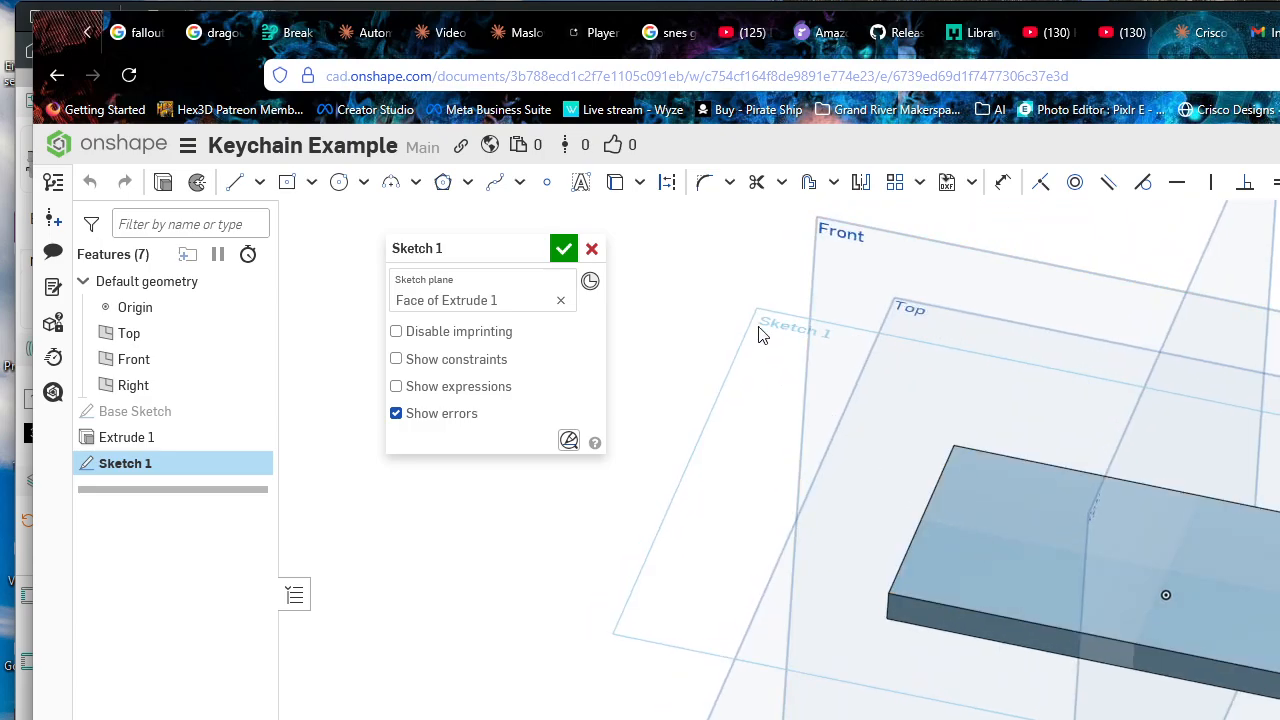
pyautogui.scroll(1, 759, 328)
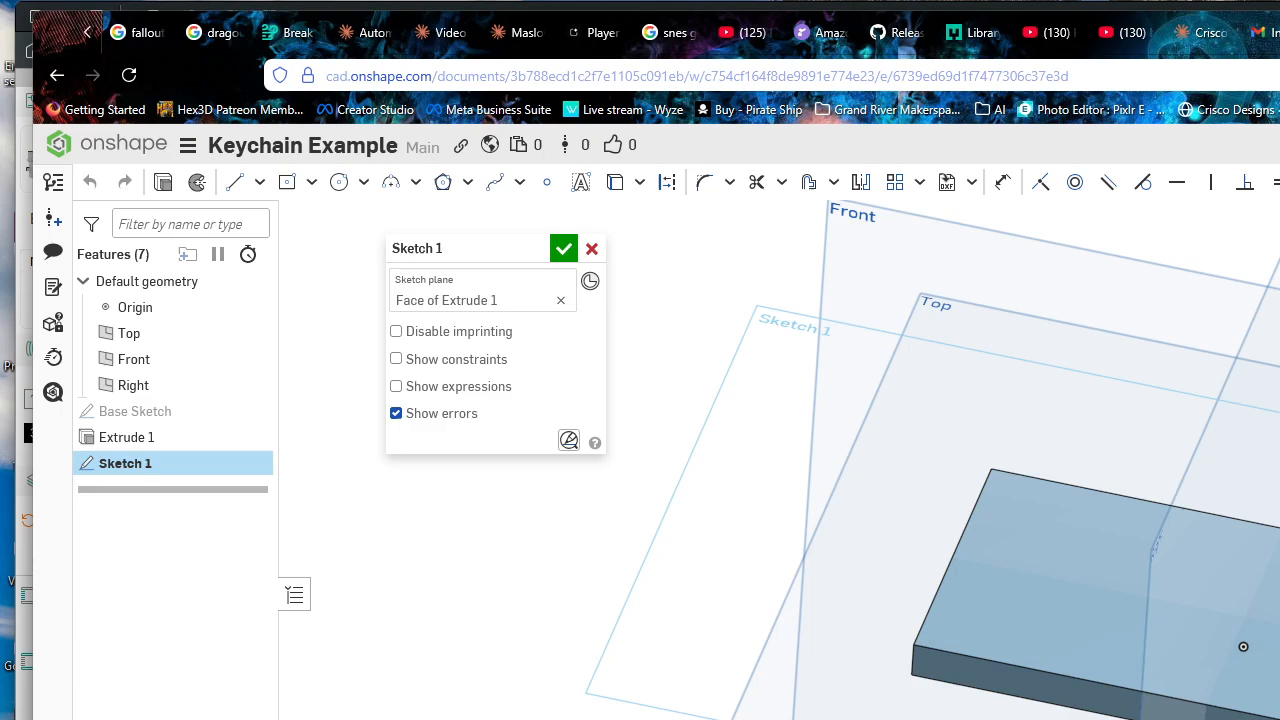
pyautogui.press('n')
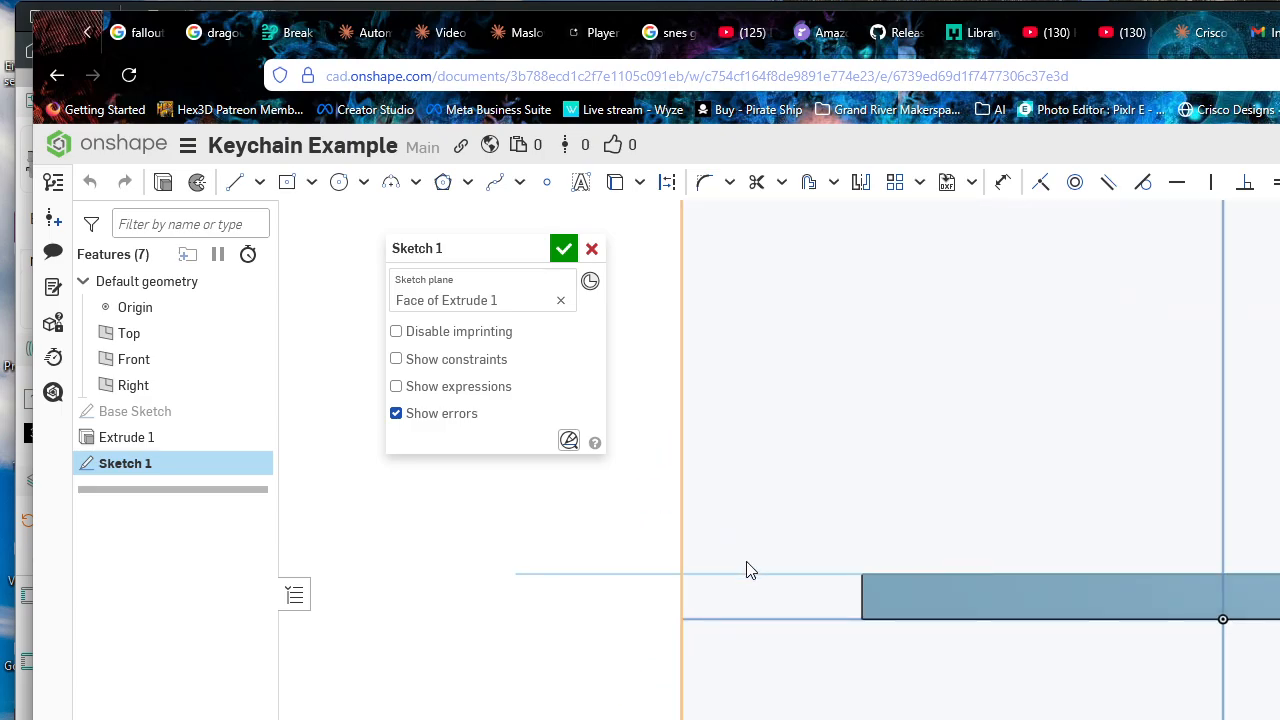
pyautogui.scroll(1, 750, 570)
pyautogui.moveTo(703, 598)
pyautogui.mouseDown(button='right')
pyautogui.moveTo(700, 651)
pyautogui.moveTo(1003, 518)
pyautogui.mouseUp(button='right')
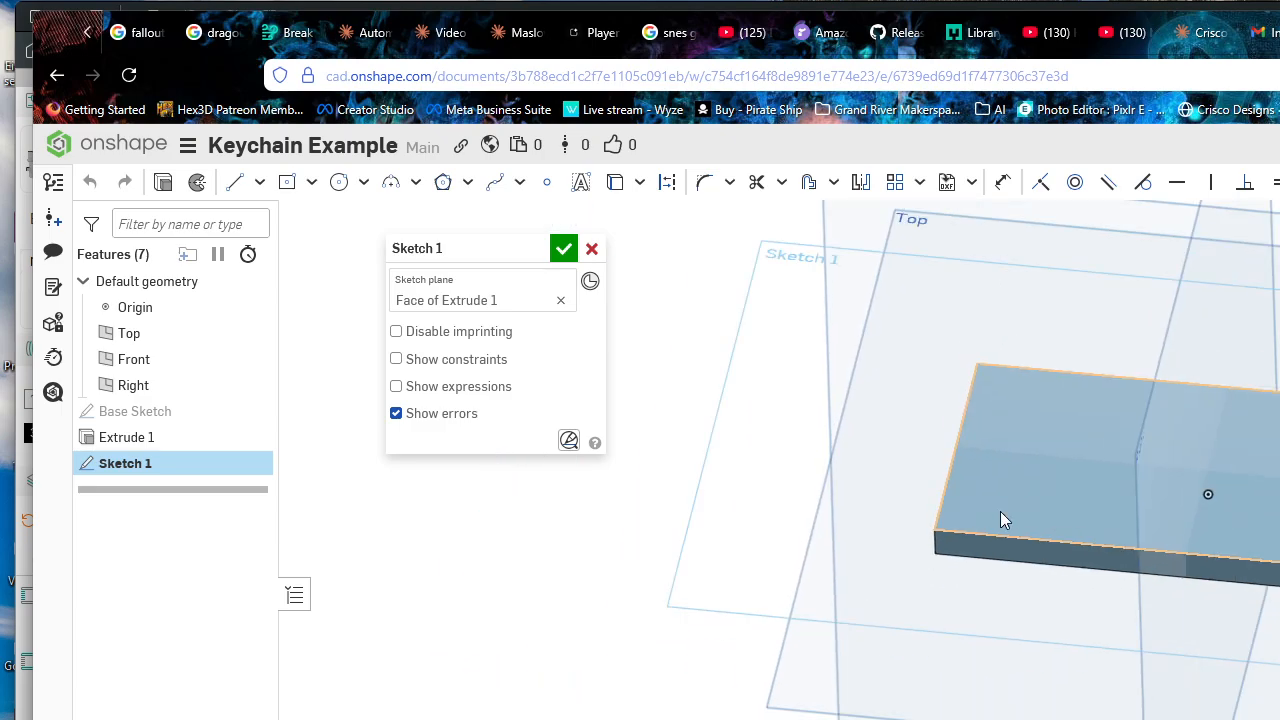
pyautogui.moveTo(1072, 468)
pyautogui.mouseDown(button='right')
pyautogui.moveTo(1120, 386)
pyautogui.moveTo(1097, 469)
pyautogui.moveTo(1037, 394)
pyautogui.mouseUp(button='right')
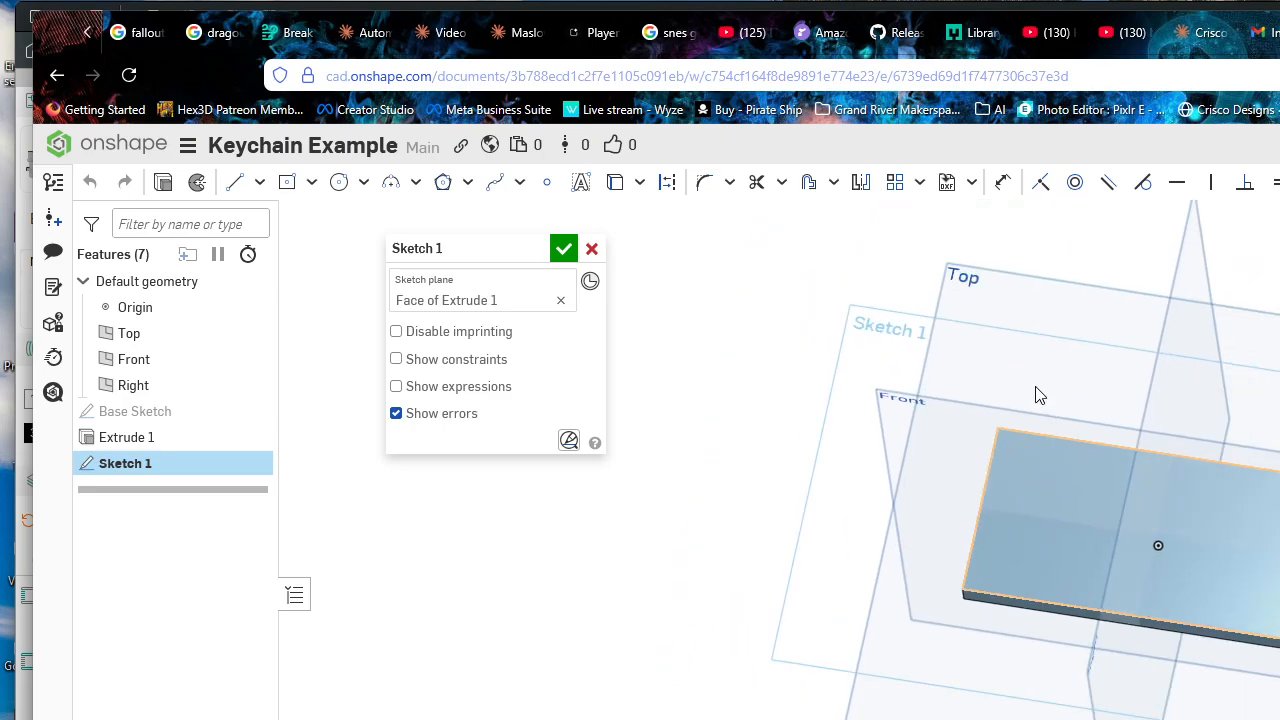
pyautogui.click(590, 281)
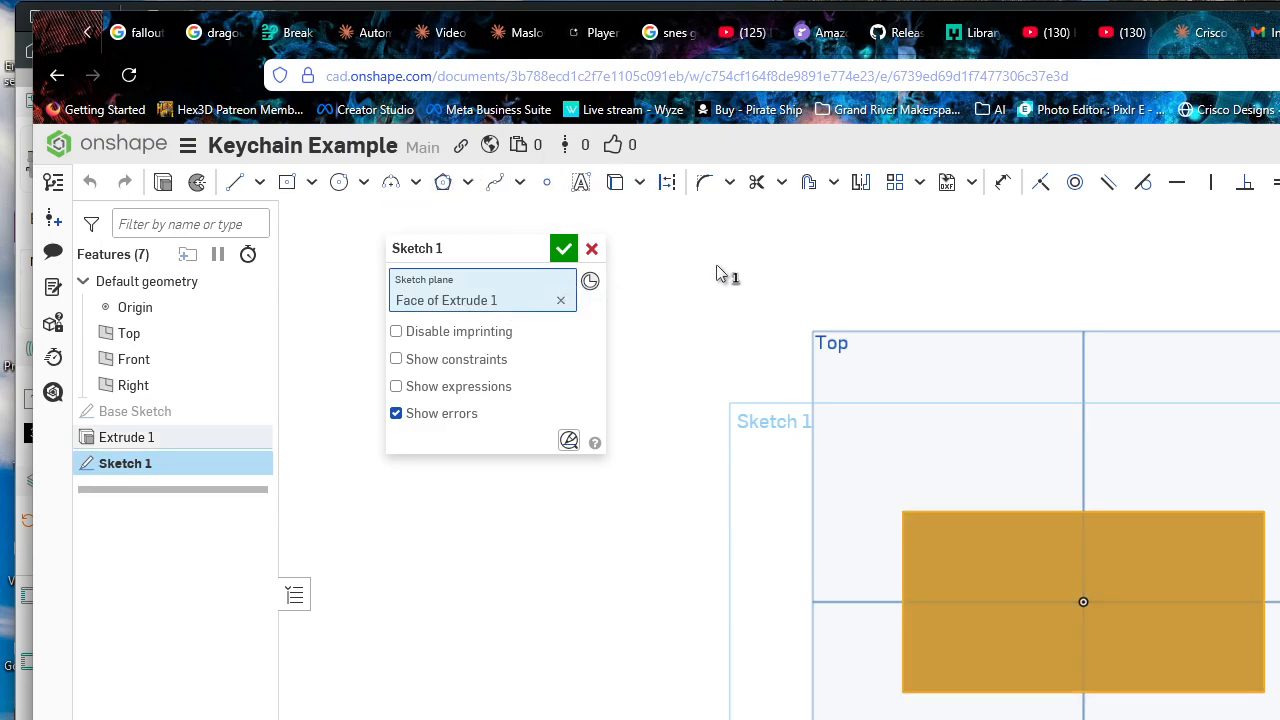
# Step: Draw a center point circle about 2.08 in in diameter, centred on the upper-left corner of the block's top face
pyautogui.click(340, 184)
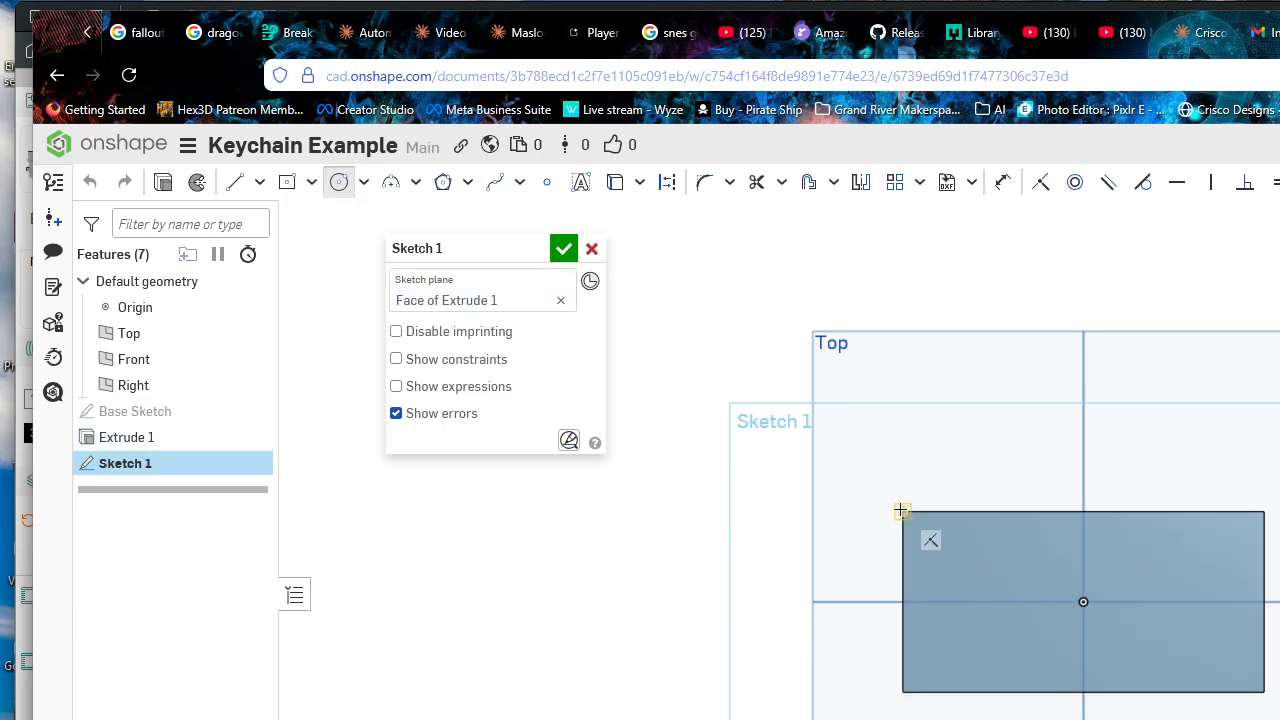
pyautogui.scroll(2, 912, 532)
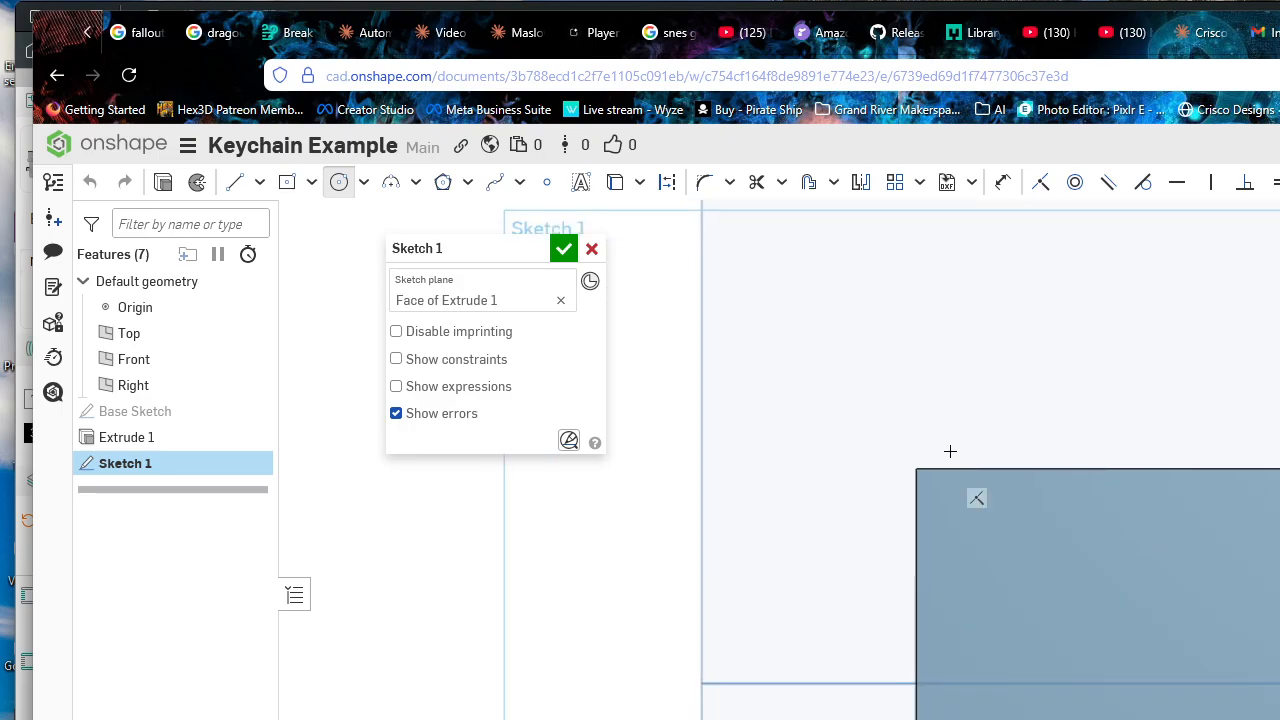
pyautogui.click(364, 184)
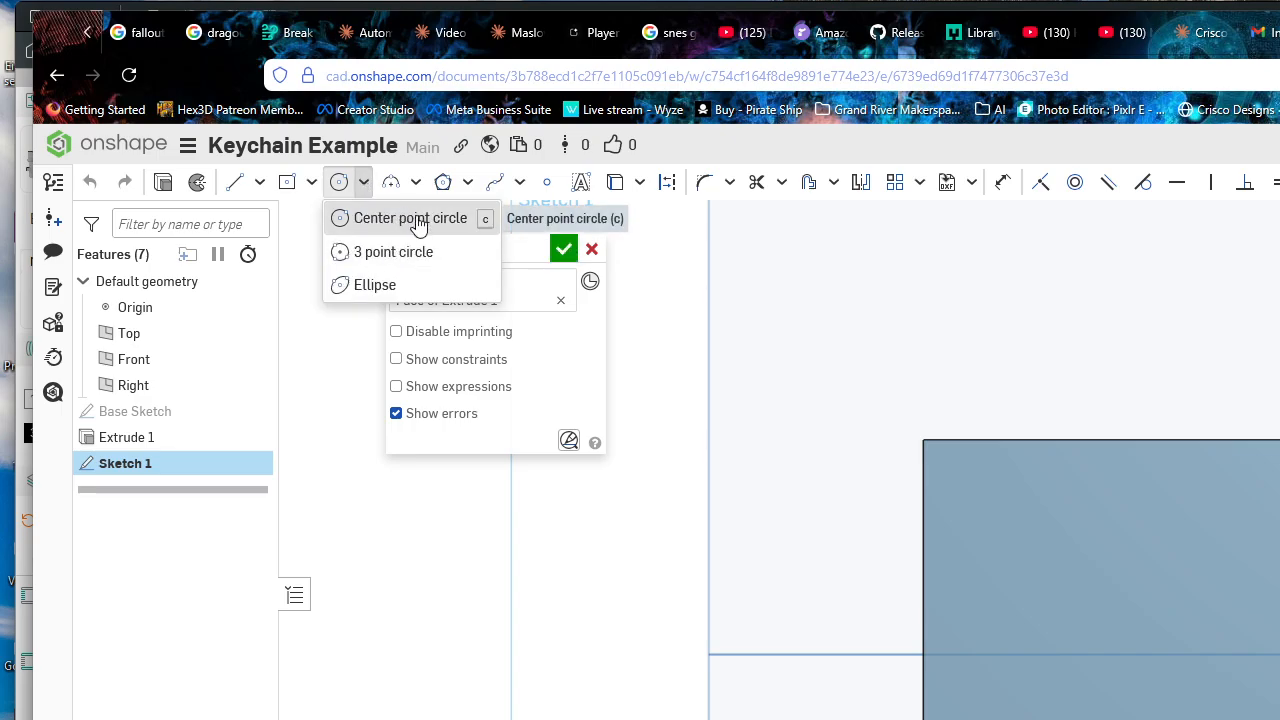
pyautogui.click(346, 186)
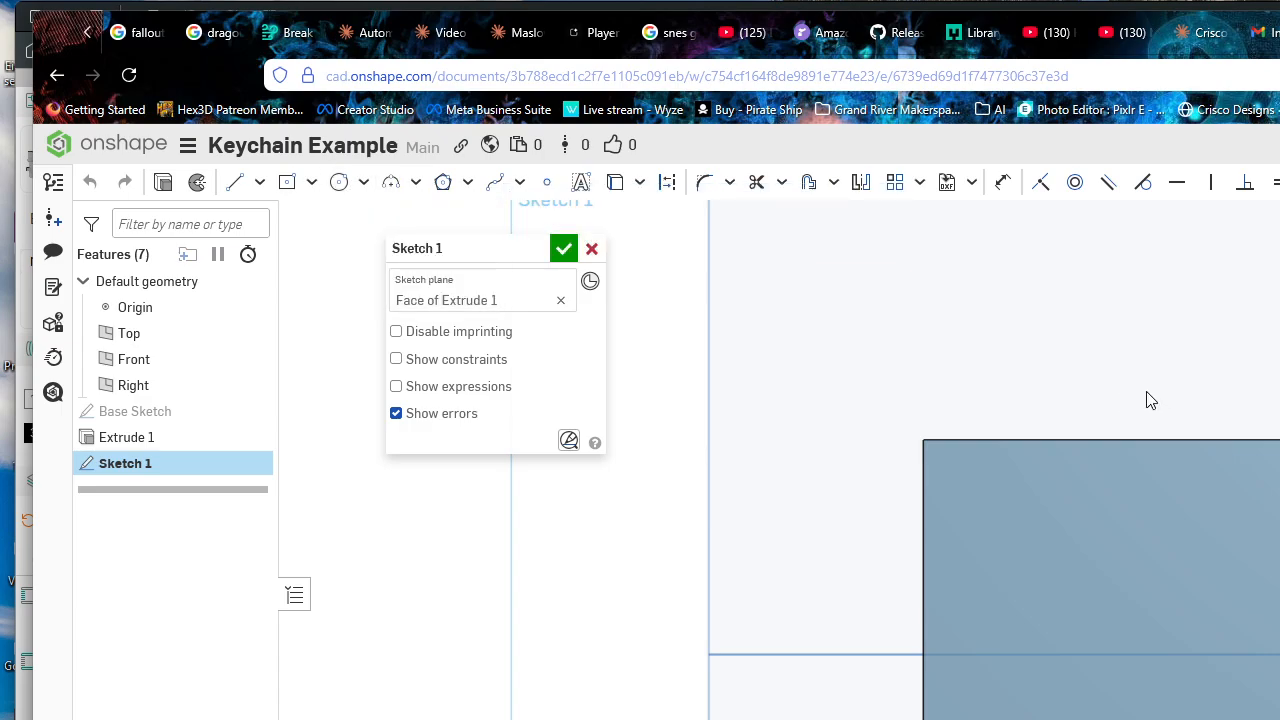
pyautogui.press('c')
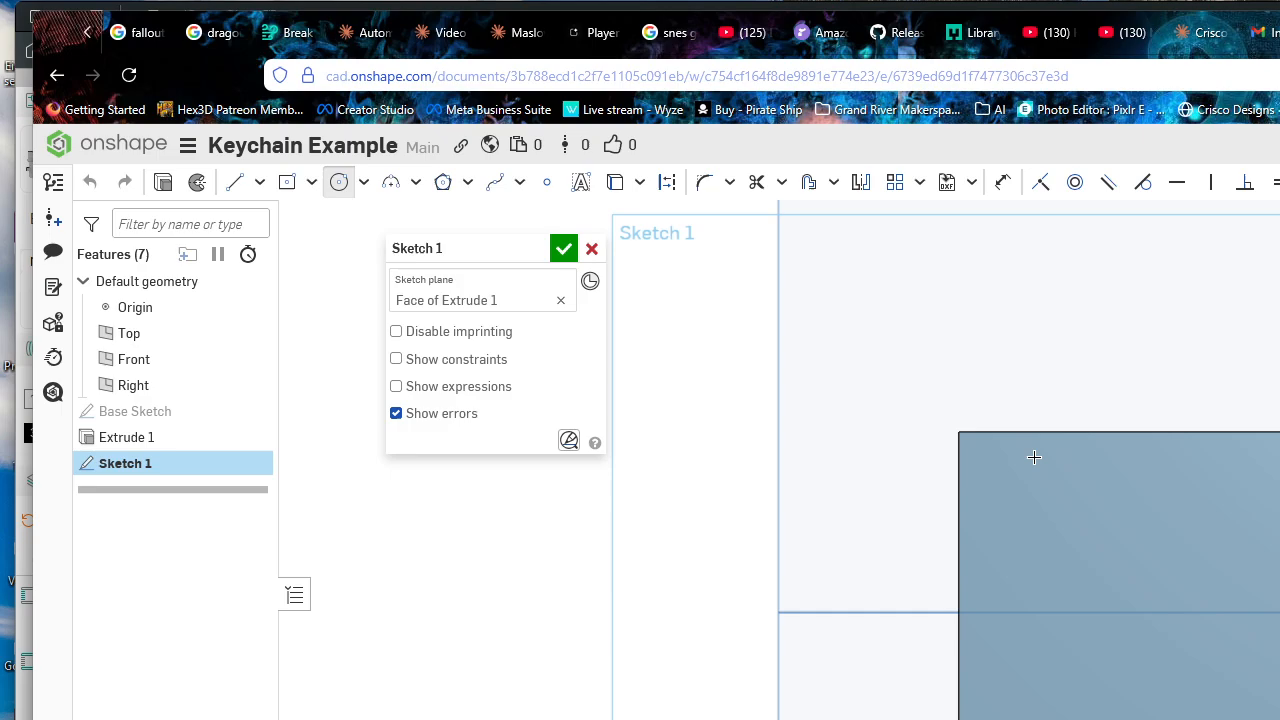
pyautogui.click(960, 431)
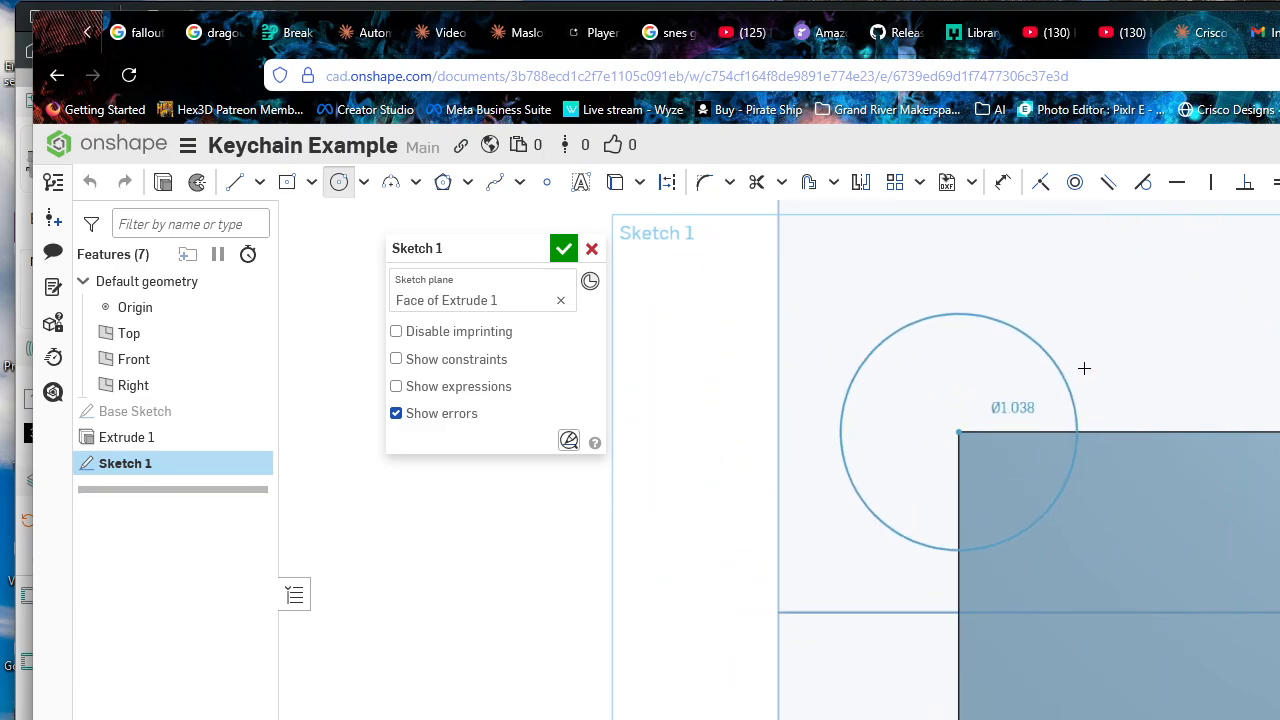
pyautogui.click(1113, 326)
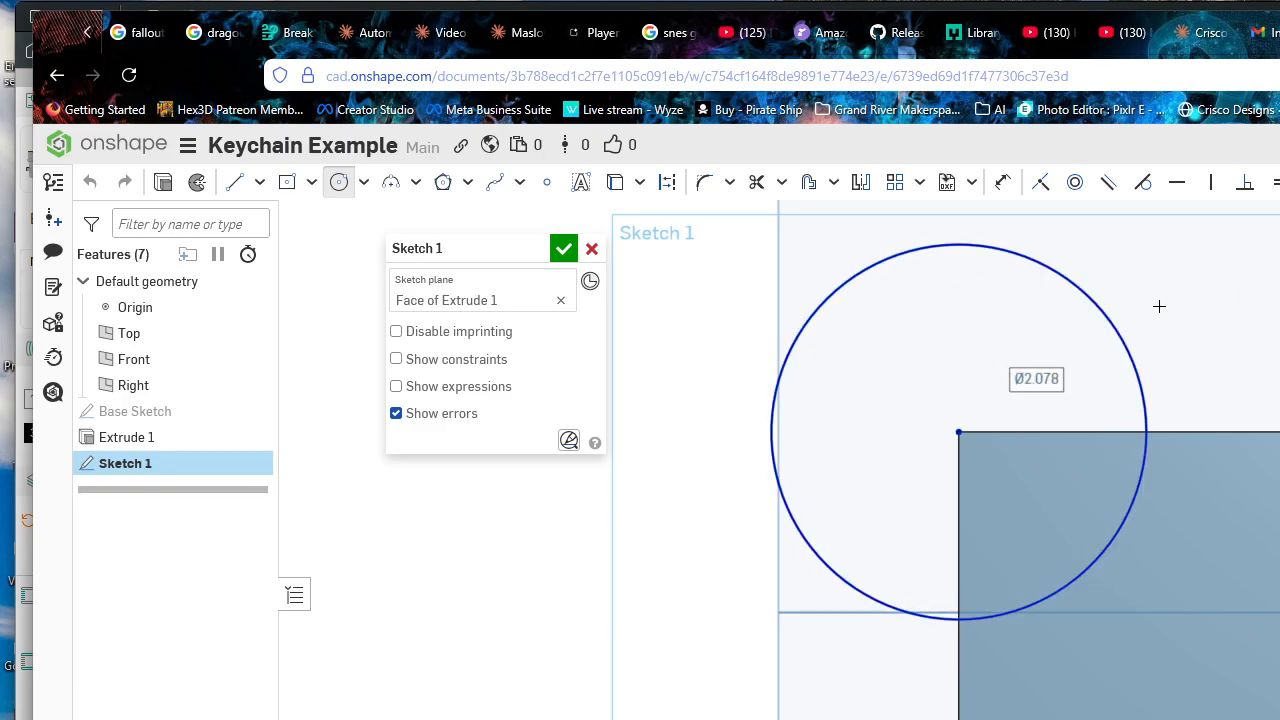
# Step: Dimension the corner circle's diameter to 1 in and accept the sketch
pyautogui.press('d')
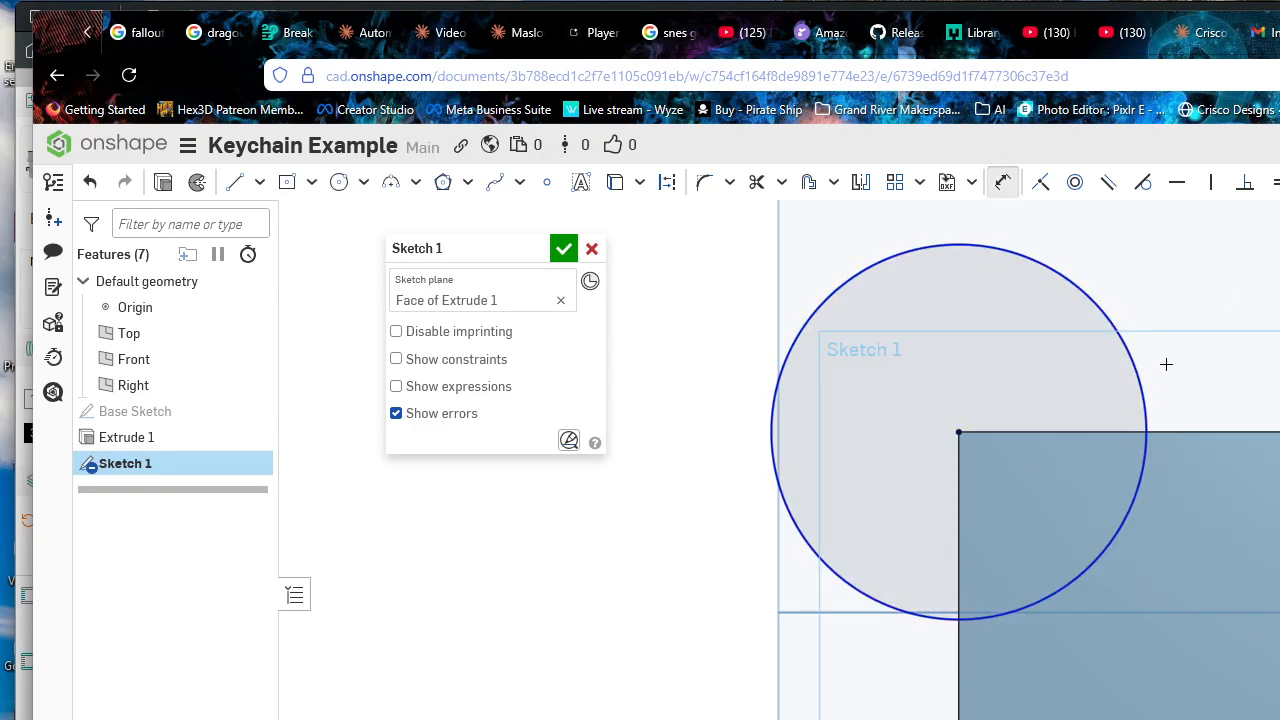
pyautogui.click(1125, 329)
pyautogui.click(1207, 277)
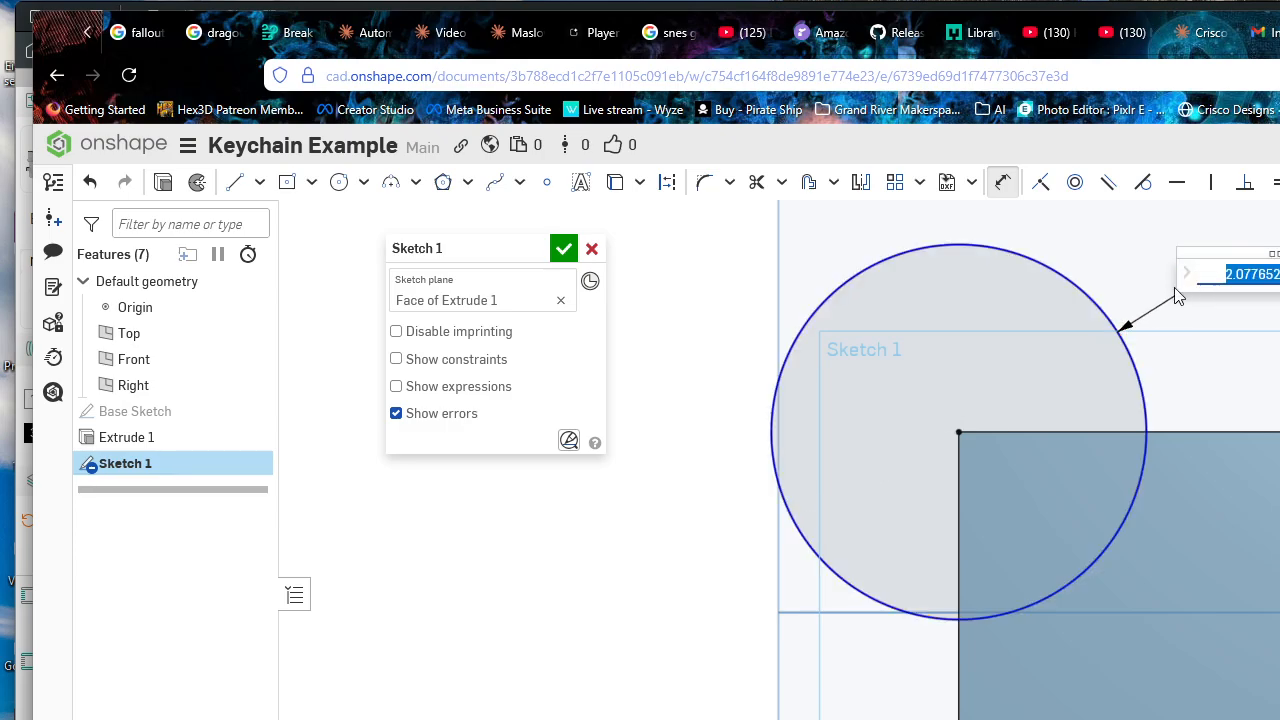
pyautogui.press('BackSpace')
pyautogui.write('1')
pyautogui.press('Return')
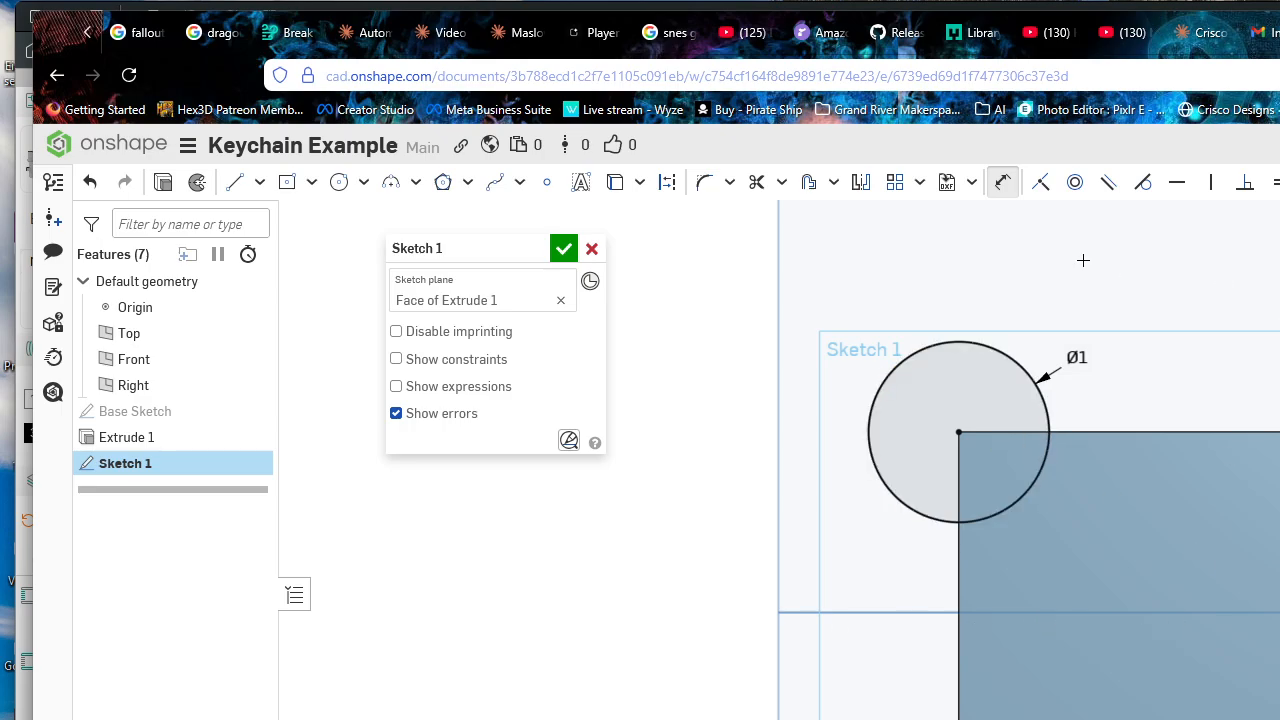
pyautogui.moveTo(1080, 417); pyautogui.dragTo(1095, 383, button='right')
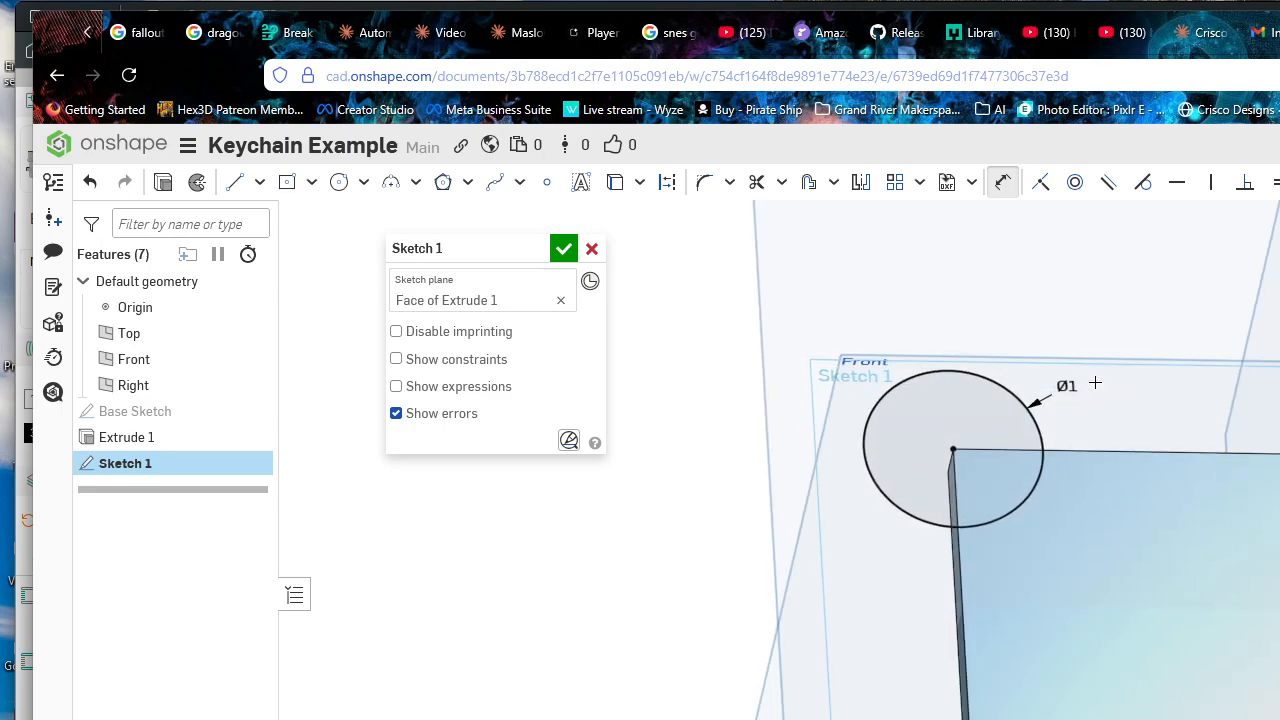
pyautogui.click(564, 250)
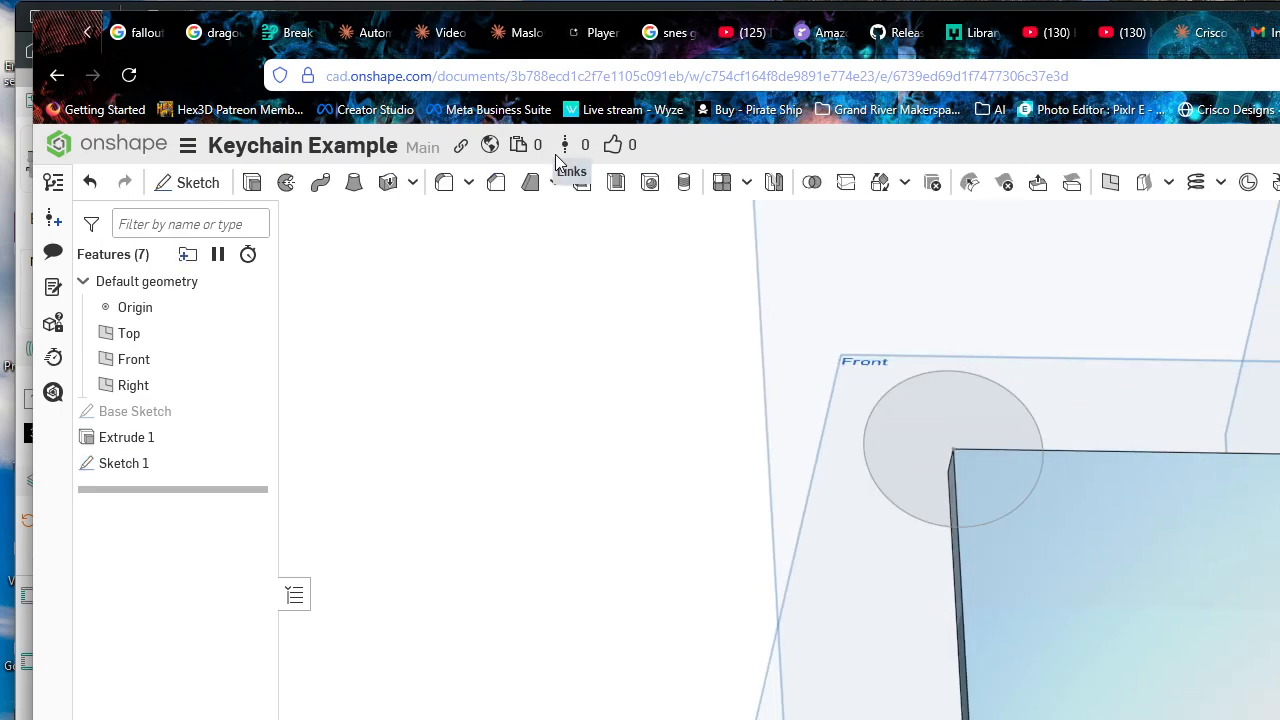
# Step: Extrude the part of the corner circle outside the block 1 in upward as a new solid and accept it
pyautogui.moveTo(969, 455)
pyautogui.mouseDown(button='right')
pyautogui.moveTo(971, 503)
pyautogui.moveTo(914, 510)
pyautogui.moveTo(1044, 442)
pyautogui.moveTo(971, 483)
pyautogui.moveTo(912, 445)
pyautogui.mouseUp(button='right')
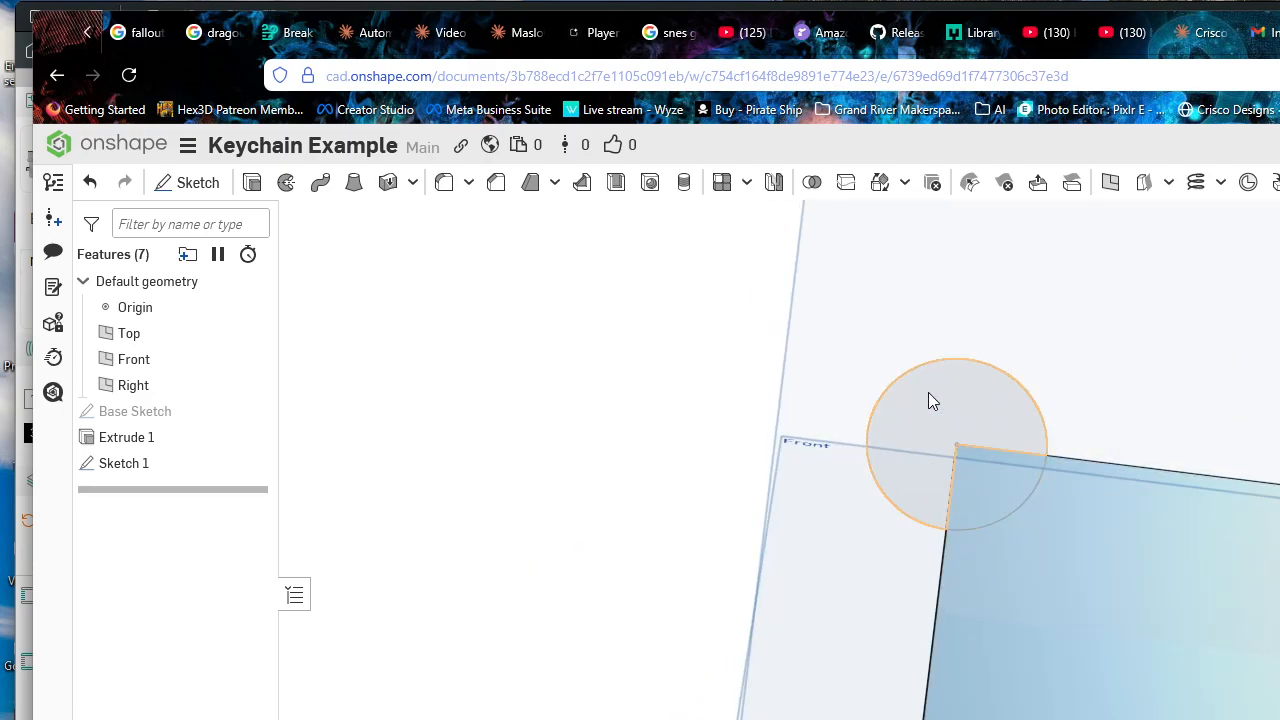
pyautogui.moveTo(817, 349); pyautogui.dragTo(909, 406, button='right')
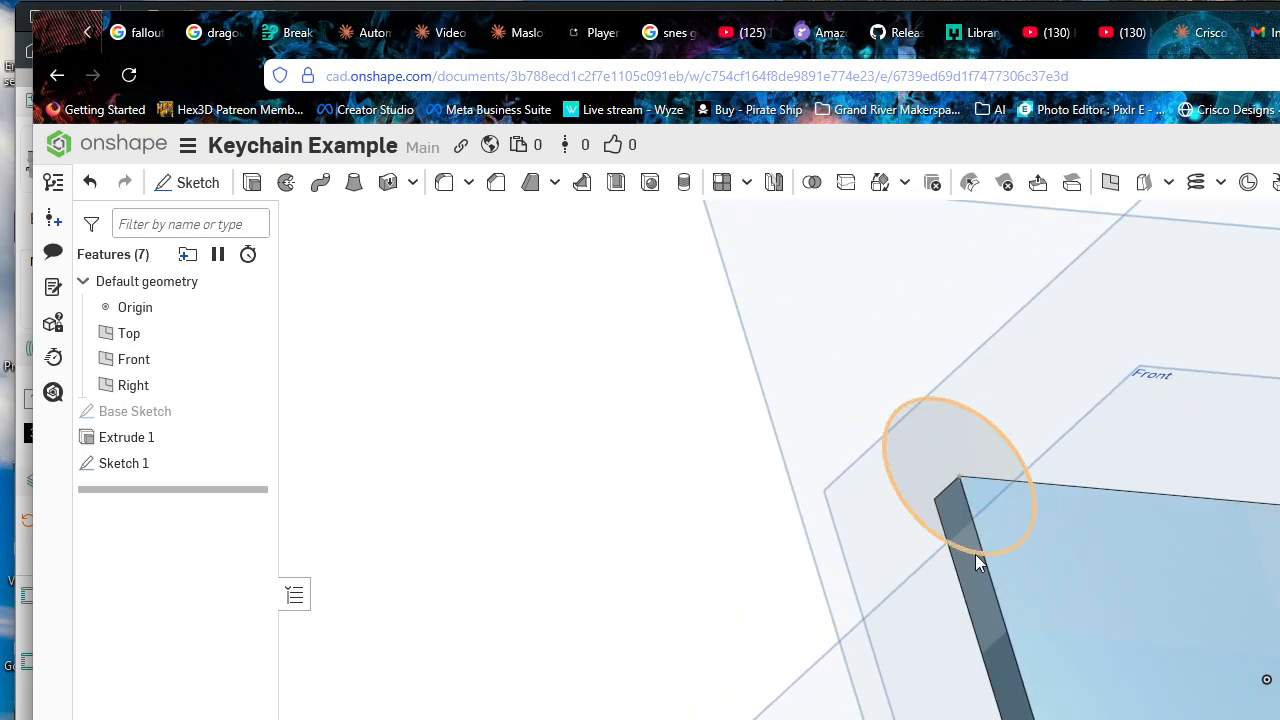
pyautogui.click(255, 184)
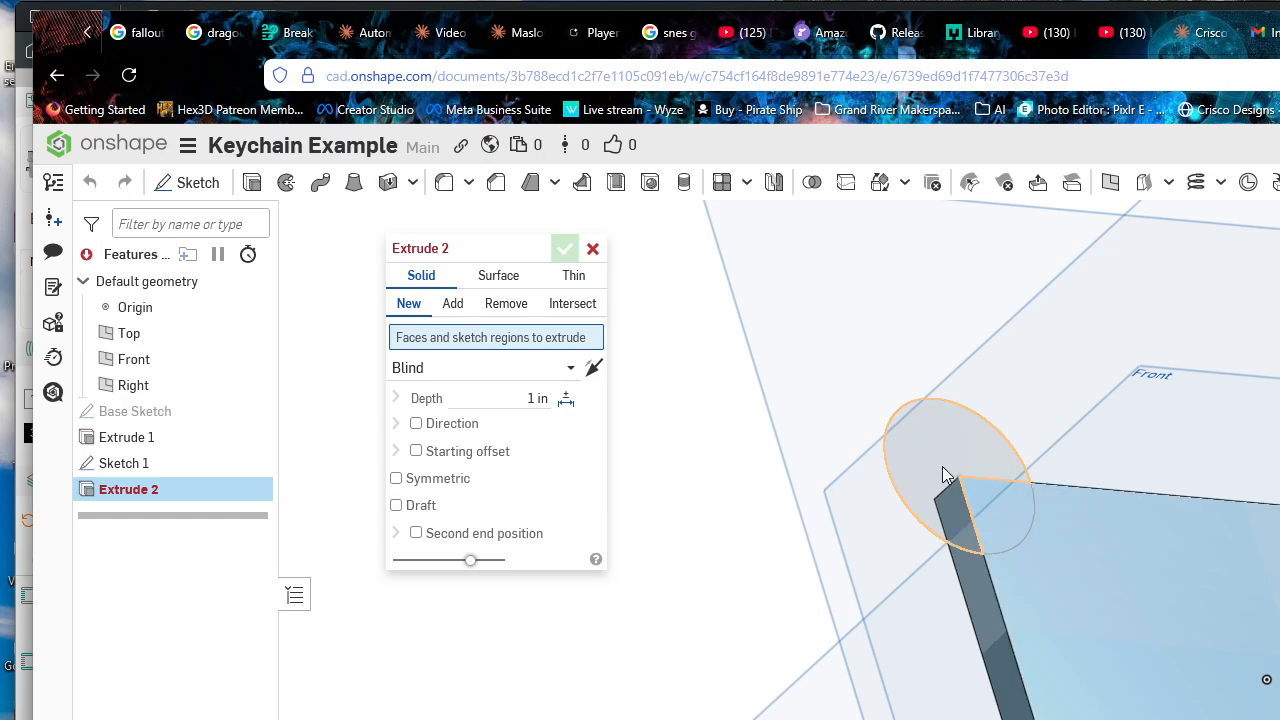
pyautogui.moveTo(942, 466)
pyautogui.mouseDown(button='right')
pyautogui.moveTo(951, 523)
pyautogui.moveTo(949, 460)
pyautogui.mouseUp(button='right')
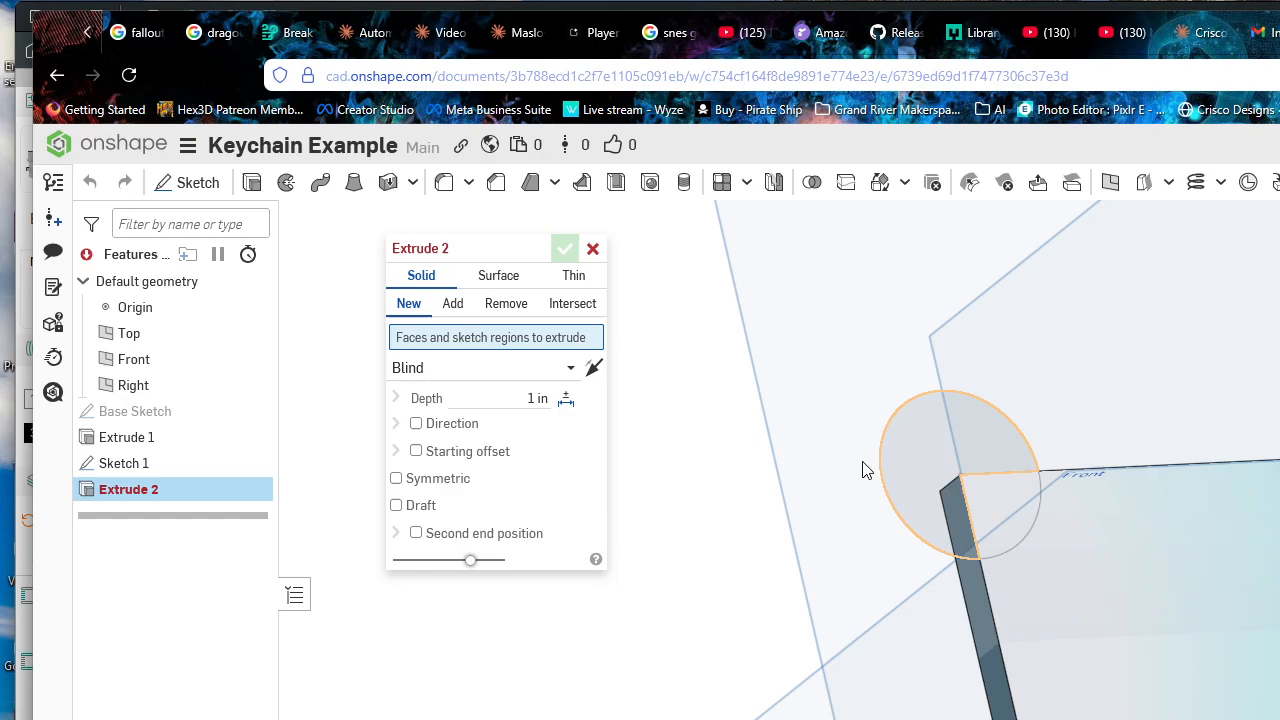
pyautogui.click(942, 434)
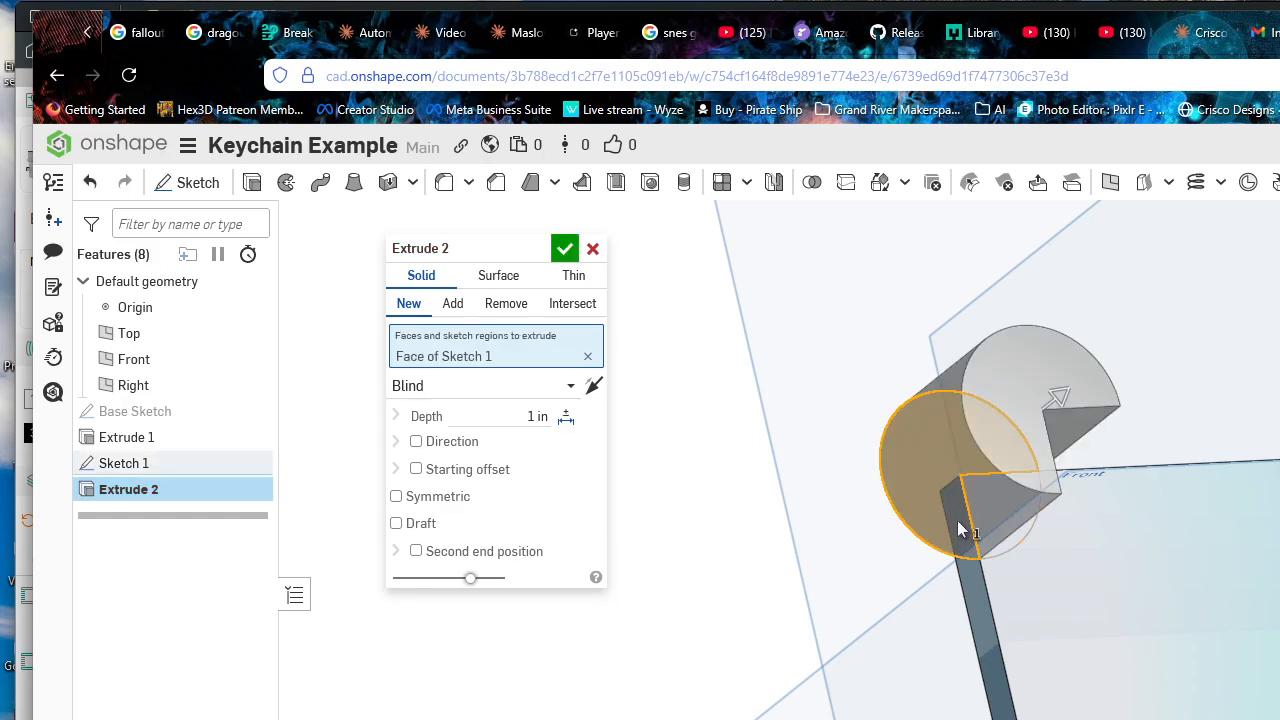
pyautogui.moveTo(942, 468); pyautogui.dragTo(1119, 476, button='right')
pyautogui.moveTo(1118, 472); pyautogui.dragTo(999, 497, button='middle')
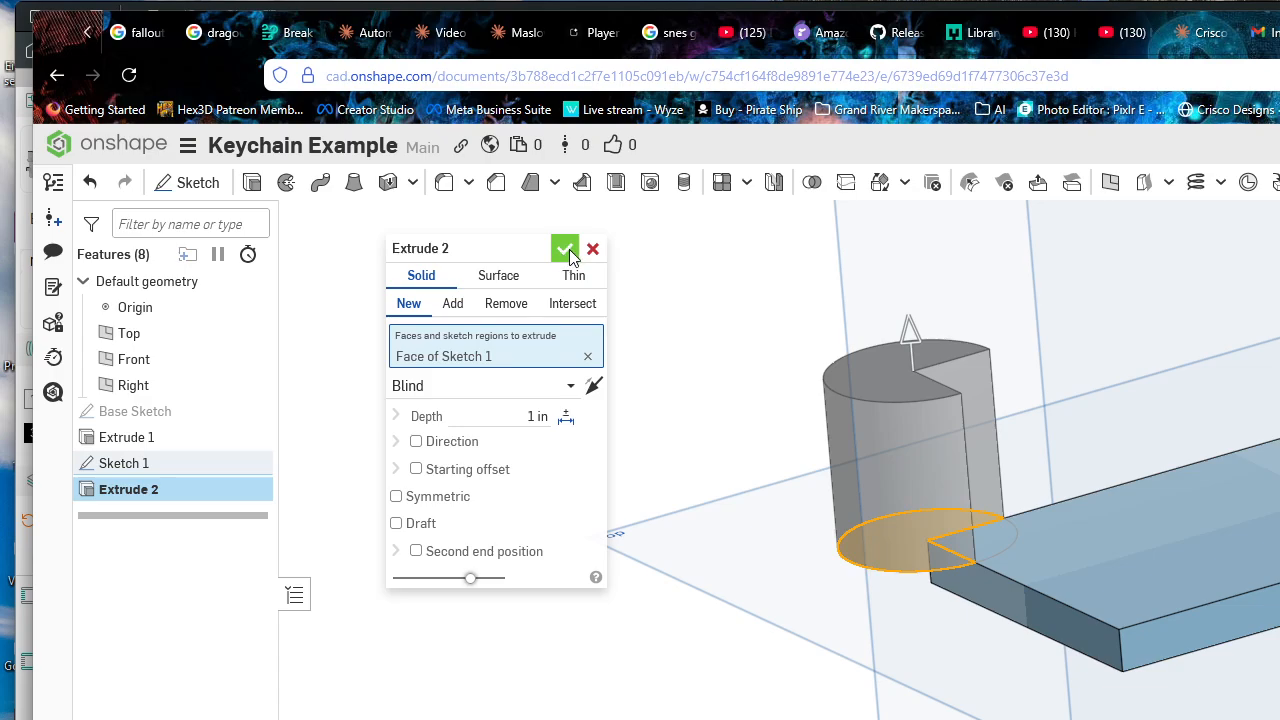
pyautogui.click(570, 251)
# Step: Reopen the corner cylinder's extrusion for editing and reverse its direction so it runs downward alongside the block
pyautogui.moveTo(1227, 690); pyautogui.dragTo(1091, 603, button='right')
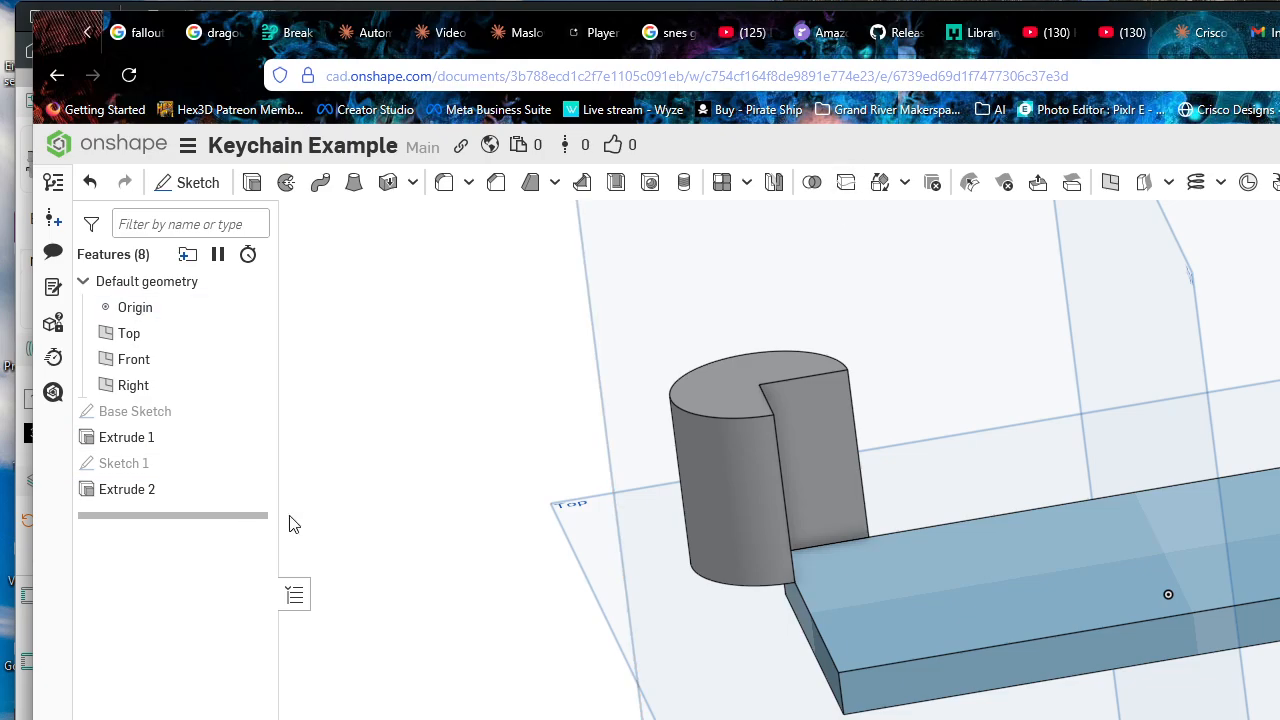
pyautogui.moveTo(1000, 583); pyautogui.dragTo(937, 511, button='right')
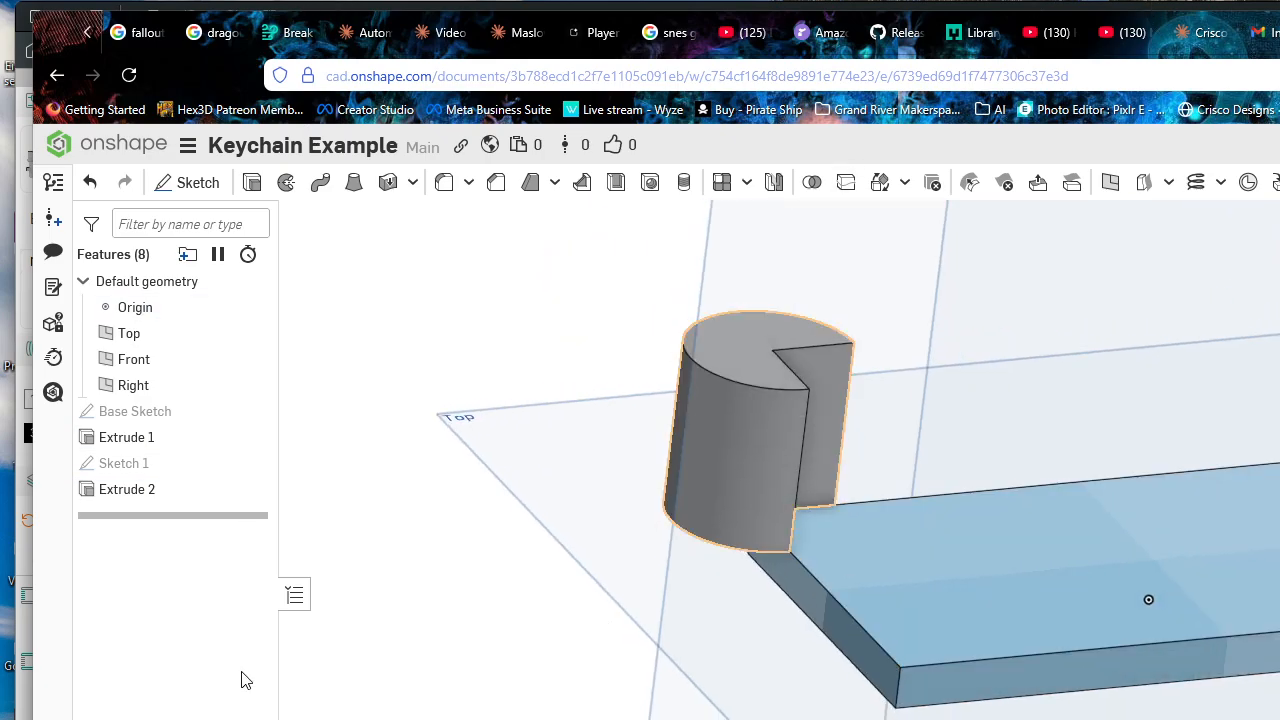
pyautogui.moveTo(703, 425); pyautogui.dragTo(683, 509, button='right')
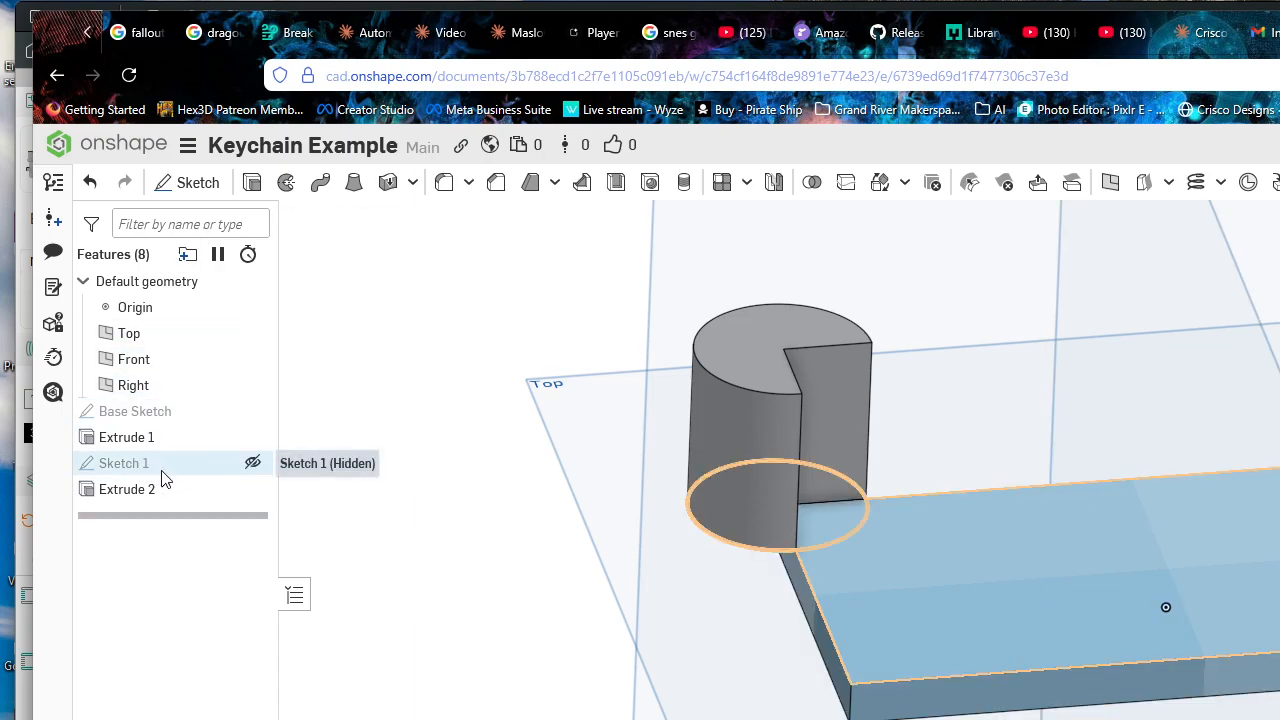
pyautogui.doubleClick(128, 489)
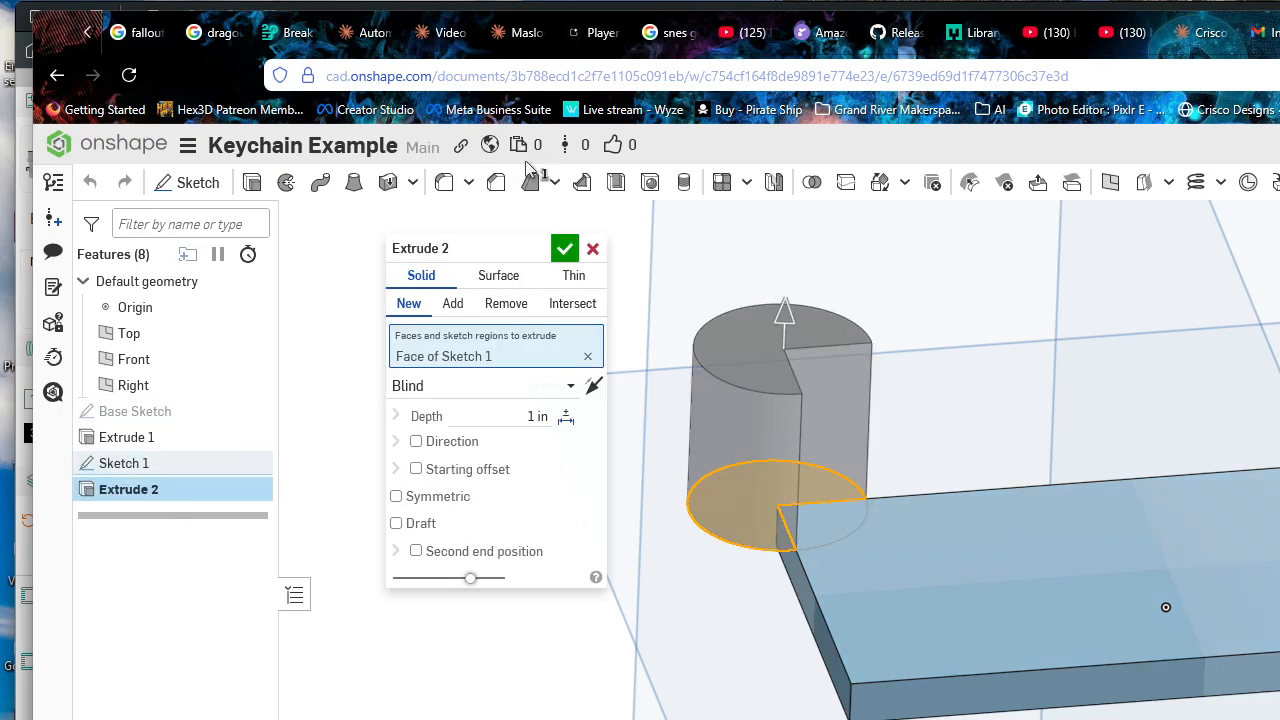
pyautogui.click(586, 251)
pyautogui.click(187, 492)
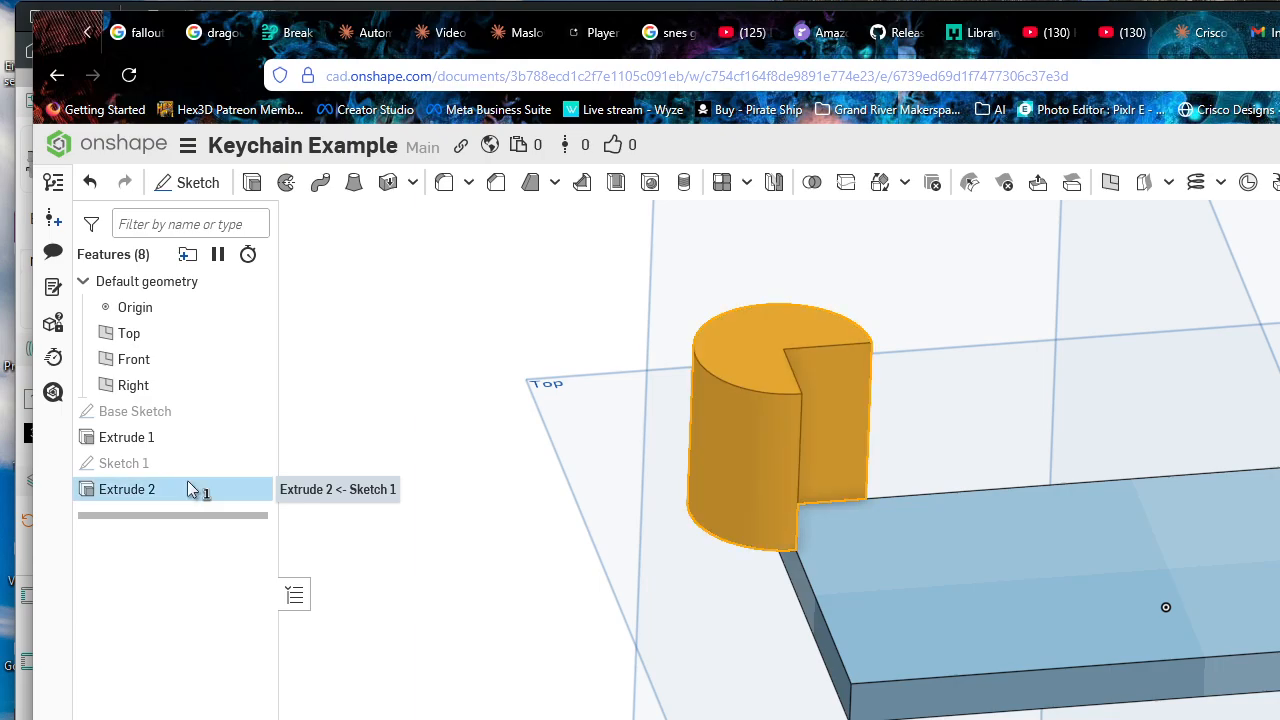
pyautogui.rightClick(187, 492)
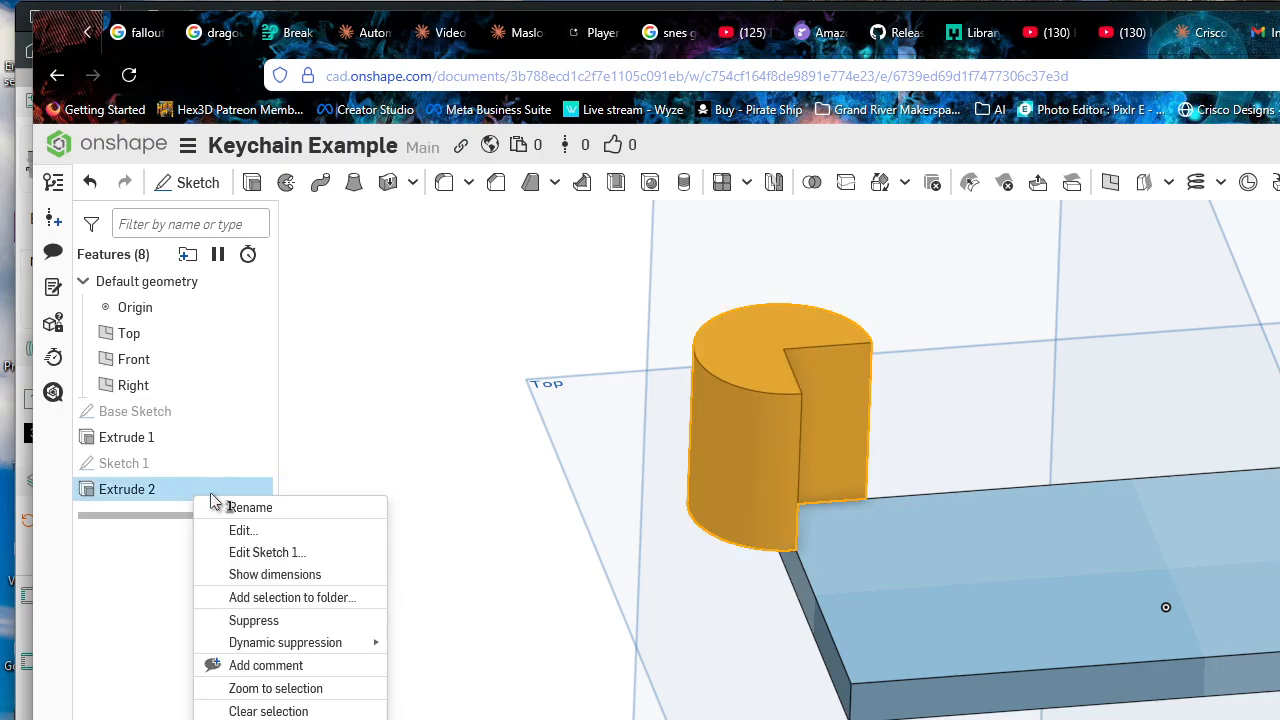
pyautogui.click(272, 531)
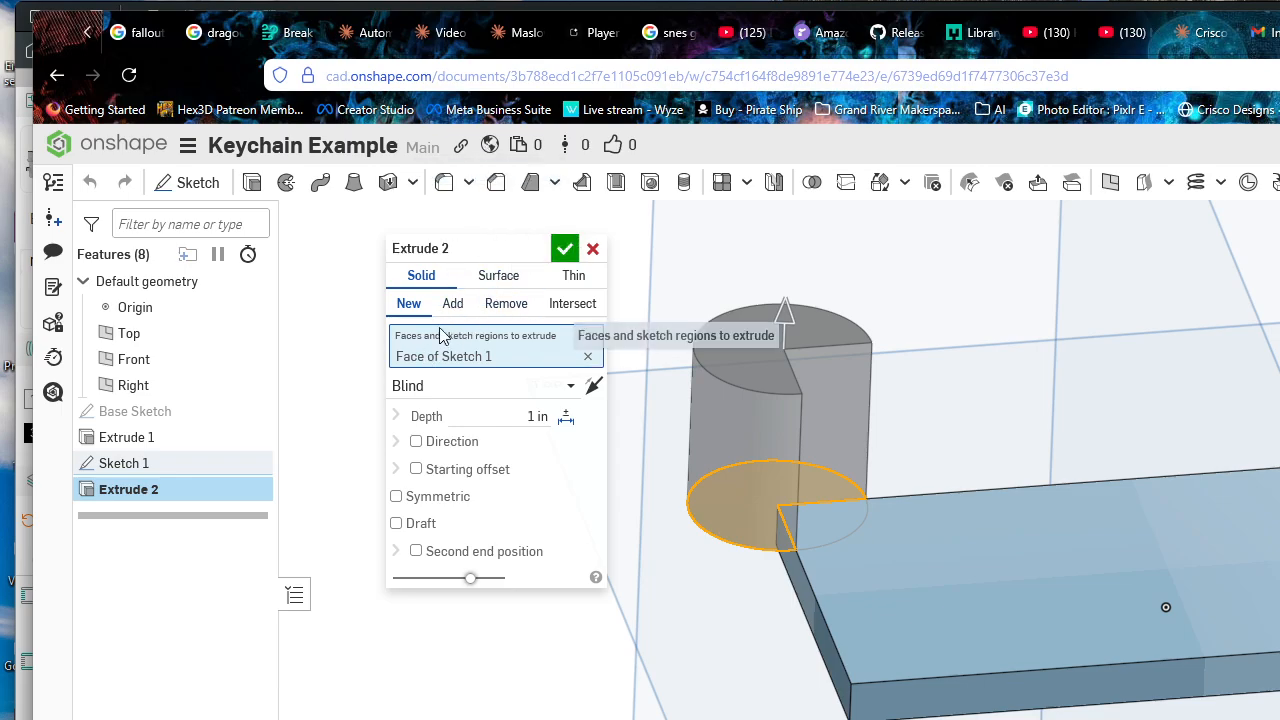
pyautogui.click(595, 388)
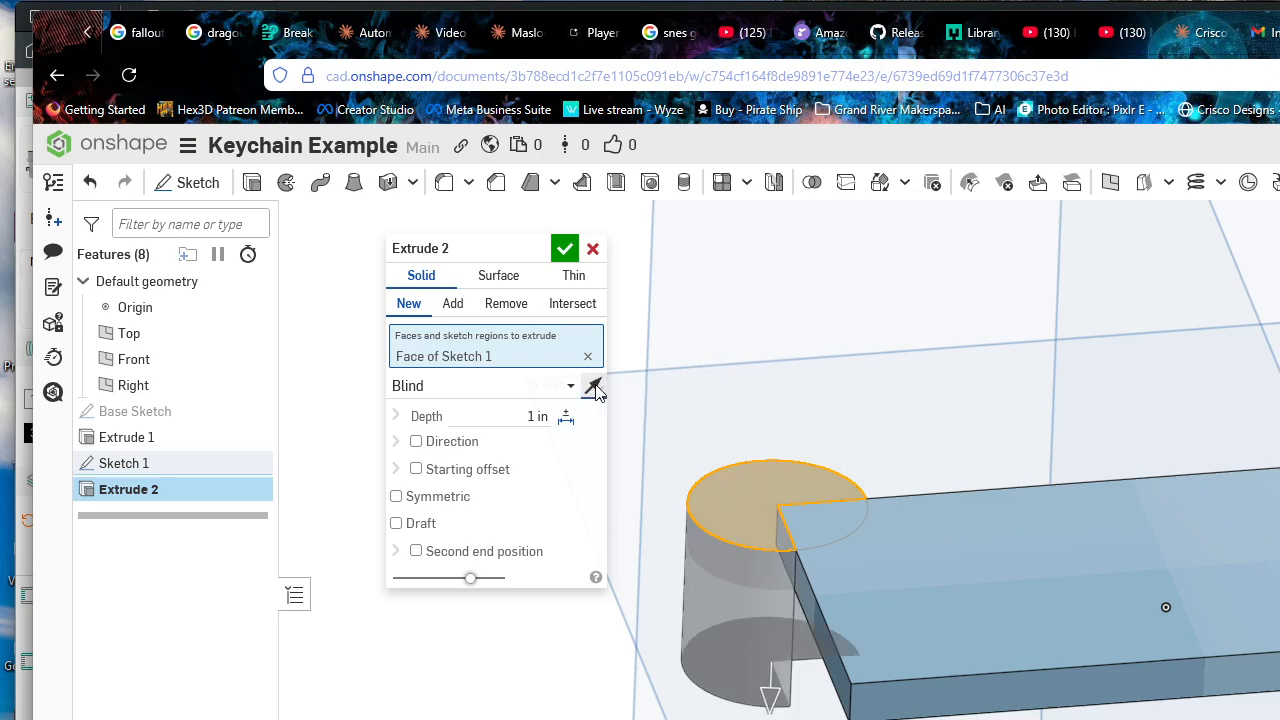
pyautogui.moveTo(997, 646); pyautogui.dragTo(829, 449, button='right')
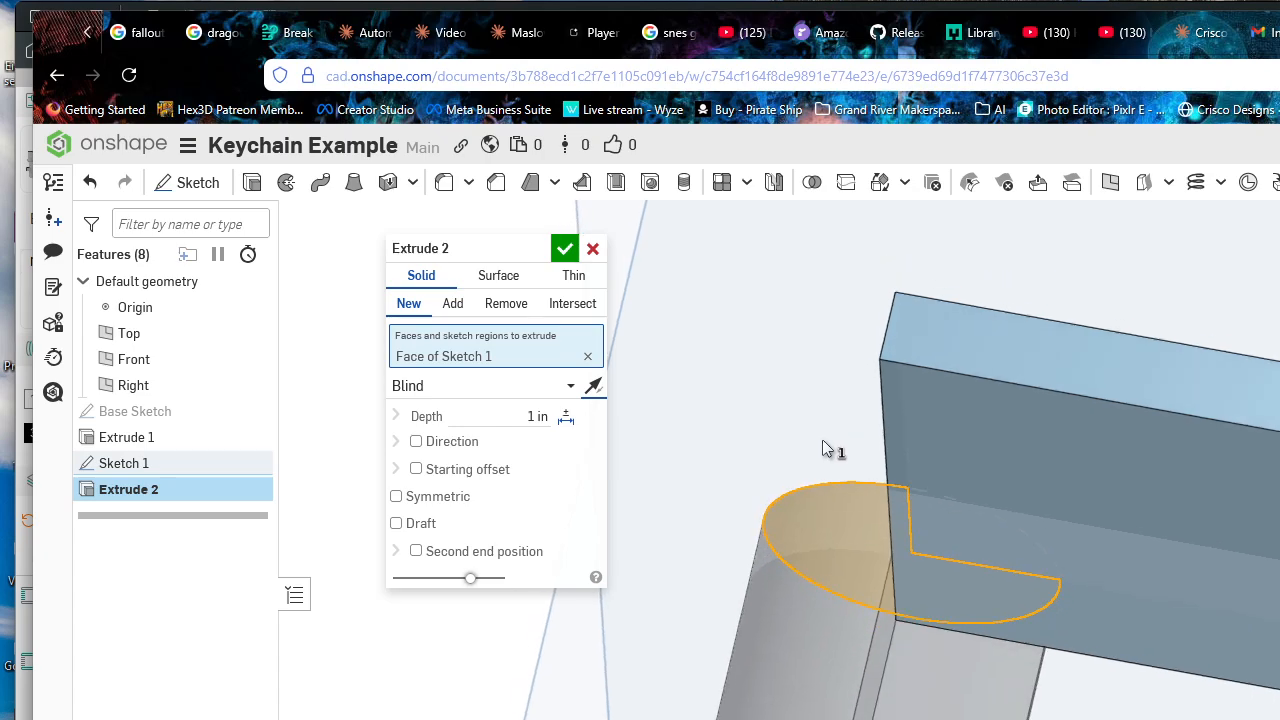
# Step: Set the corner extrusion's depth to 0.25 in
pyautogui.click(540, 418)
pyautogui.press('BackSpace')
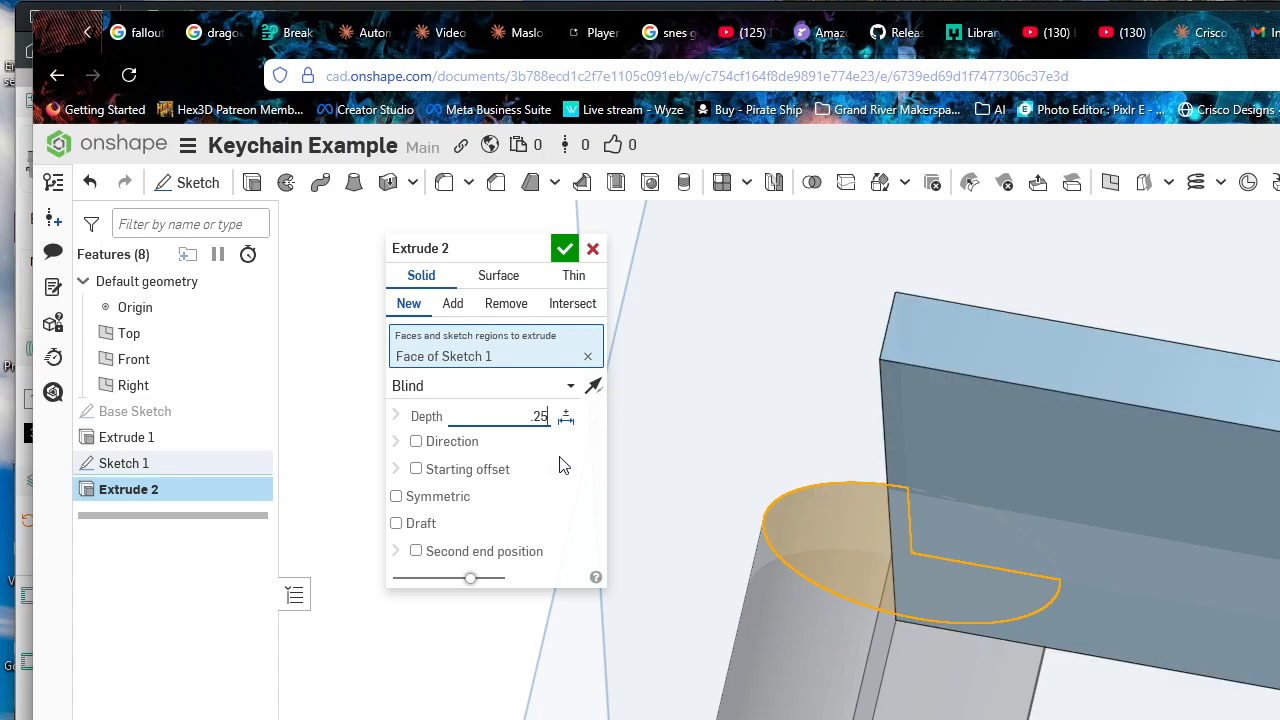
pyautogui.press('Return')
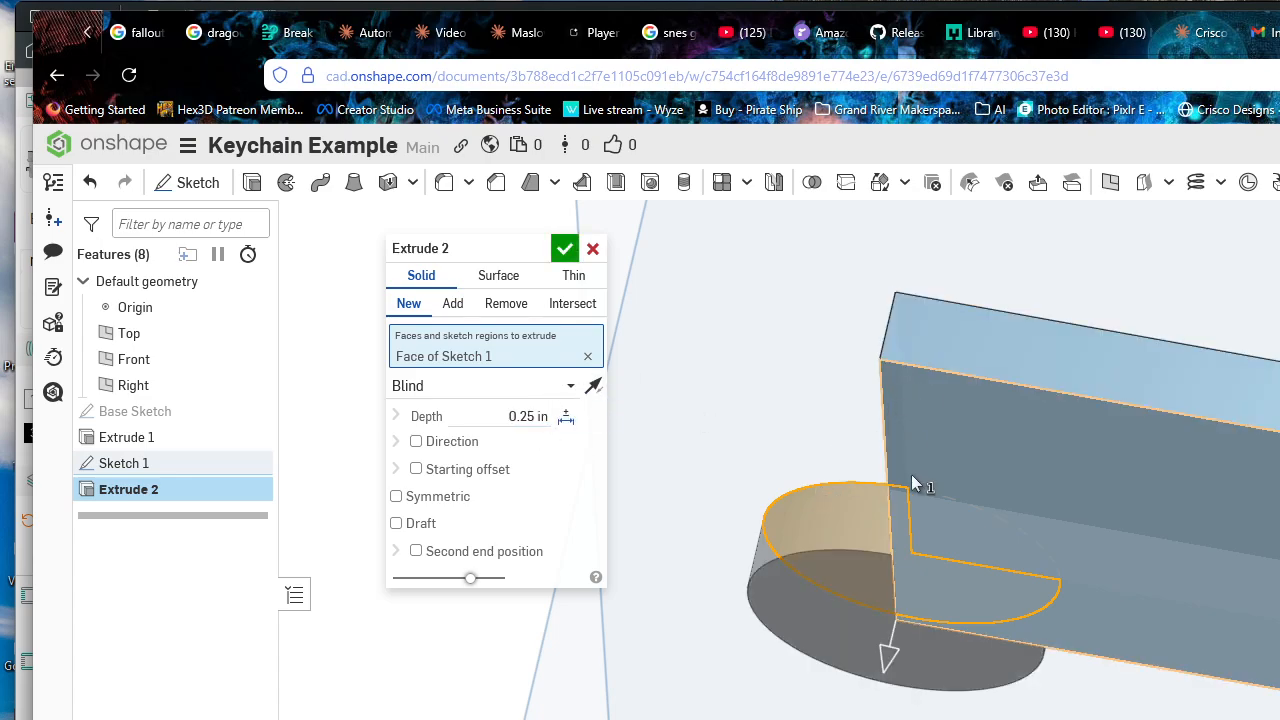
pyautogui.moveTo(911, 474); pyautogui.dragTo(954, 596, button='right')
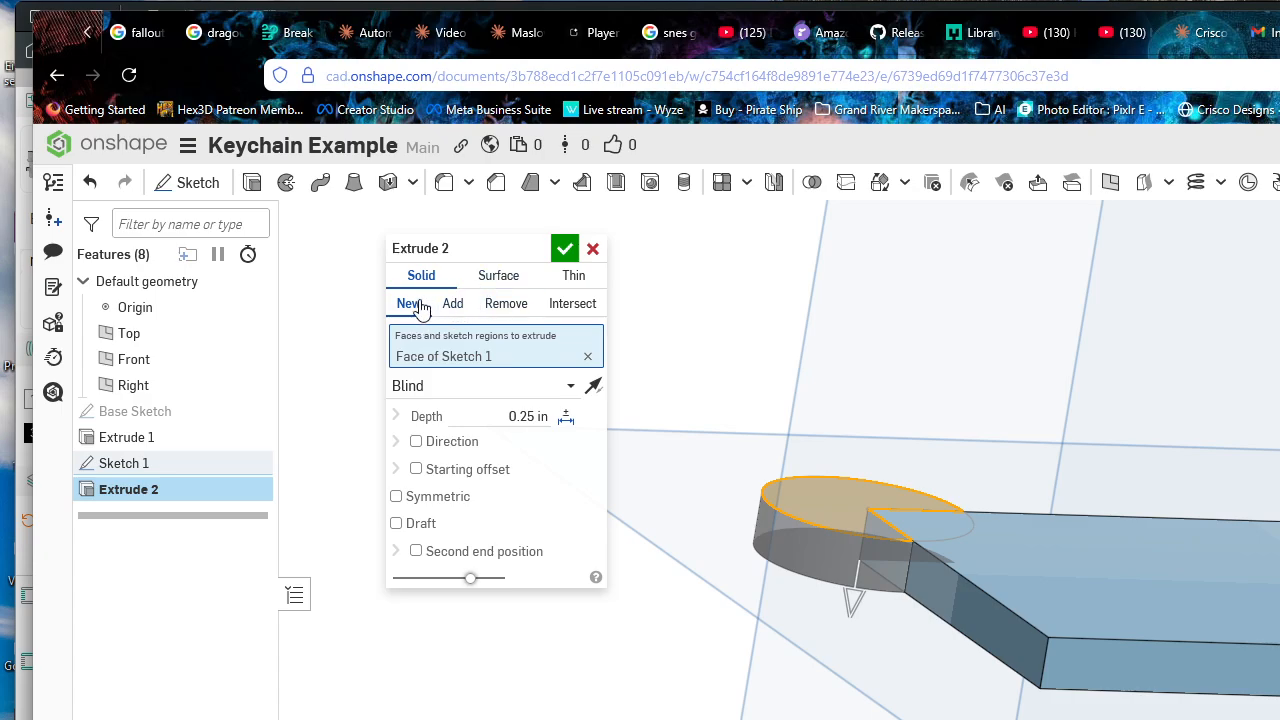
# Step: Change the corner extrusion from New to Add and merge it with the base block, Part 1
pyautogui.click(459, 300)
pyautogui.click(418, 305)
pyautogui.click(451, 306)
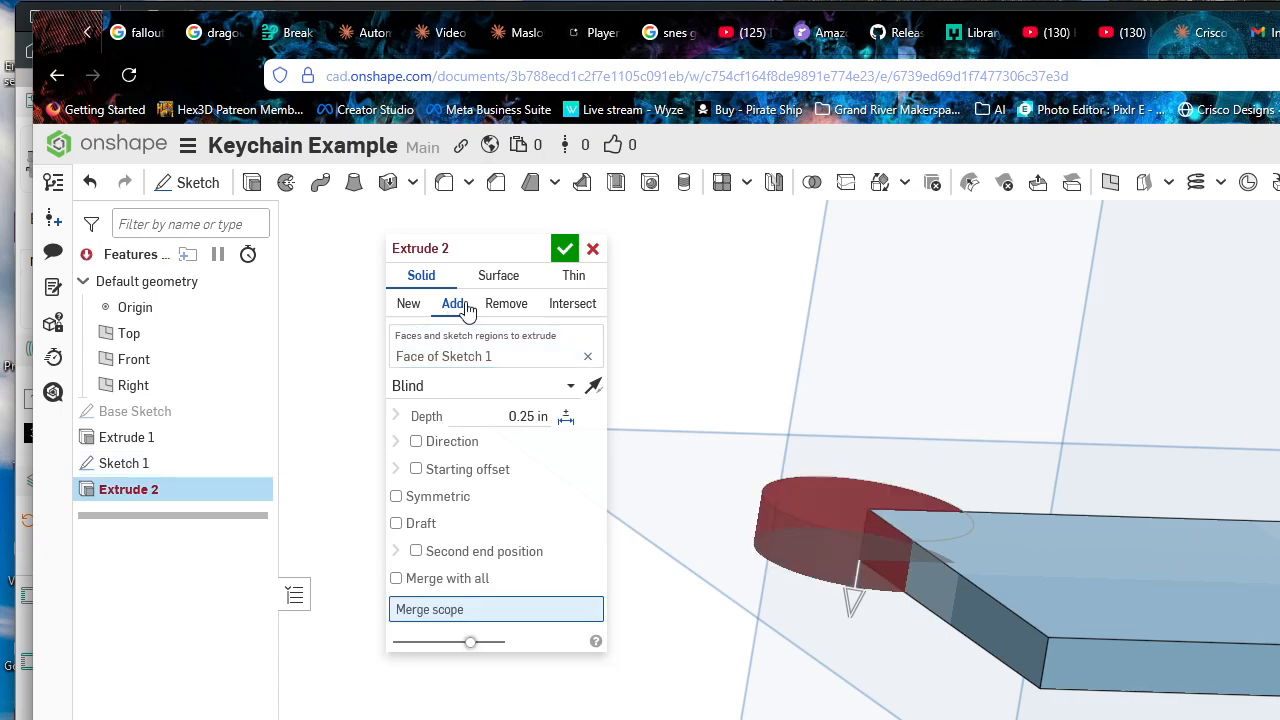
pyautogui.click(422, 308)
pyautogui.click(462, 305)
pyautogui.moveTo(835, 554); pyautogui.dragTo(1043, 527, button='right')
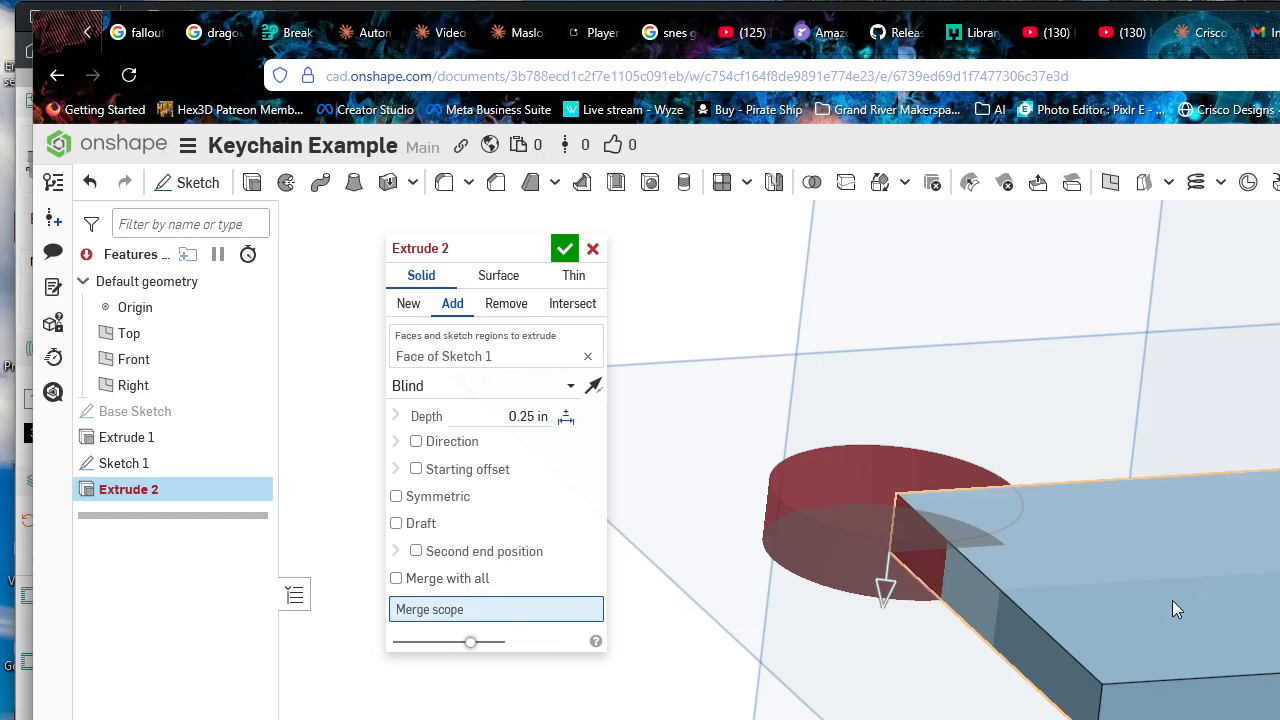
pyautogui.click(1069, 596)
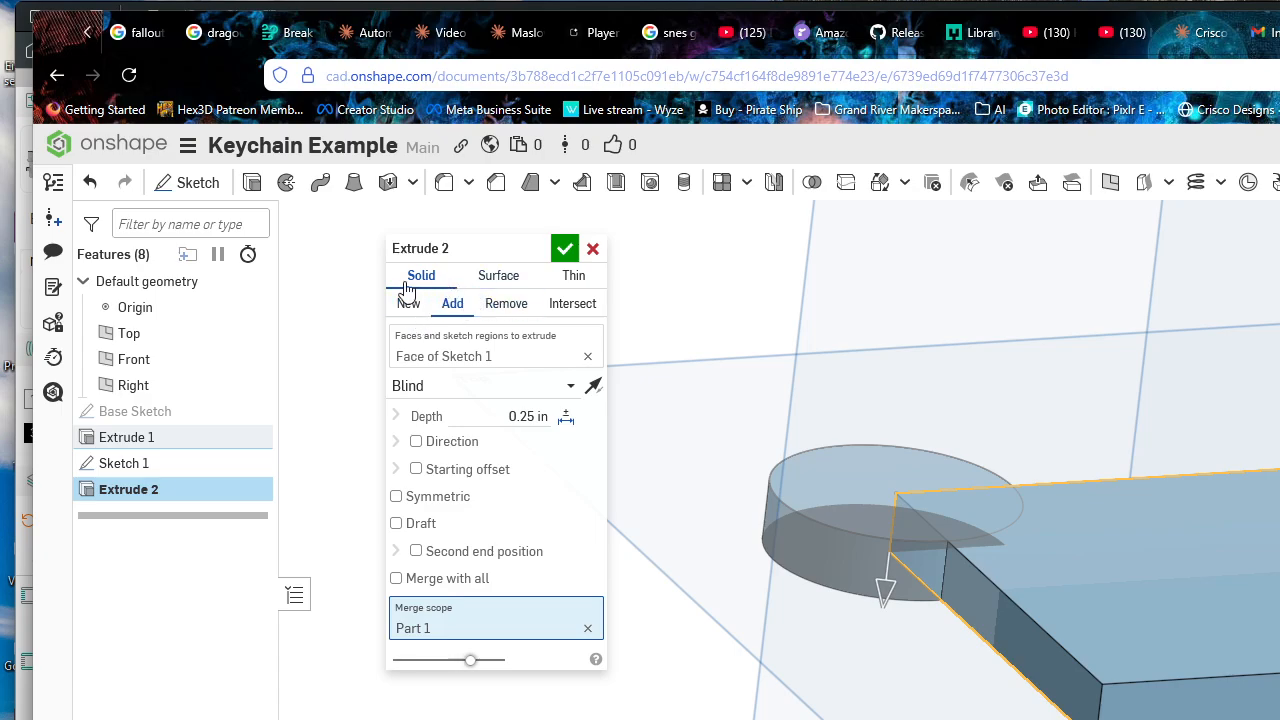
# Step: Try extruding the corner circle's edge as a new surface and inspect the resulting wall from closer up
pyautogui.click(508, 278)
pyautogui.scroll(3, 828, 473)
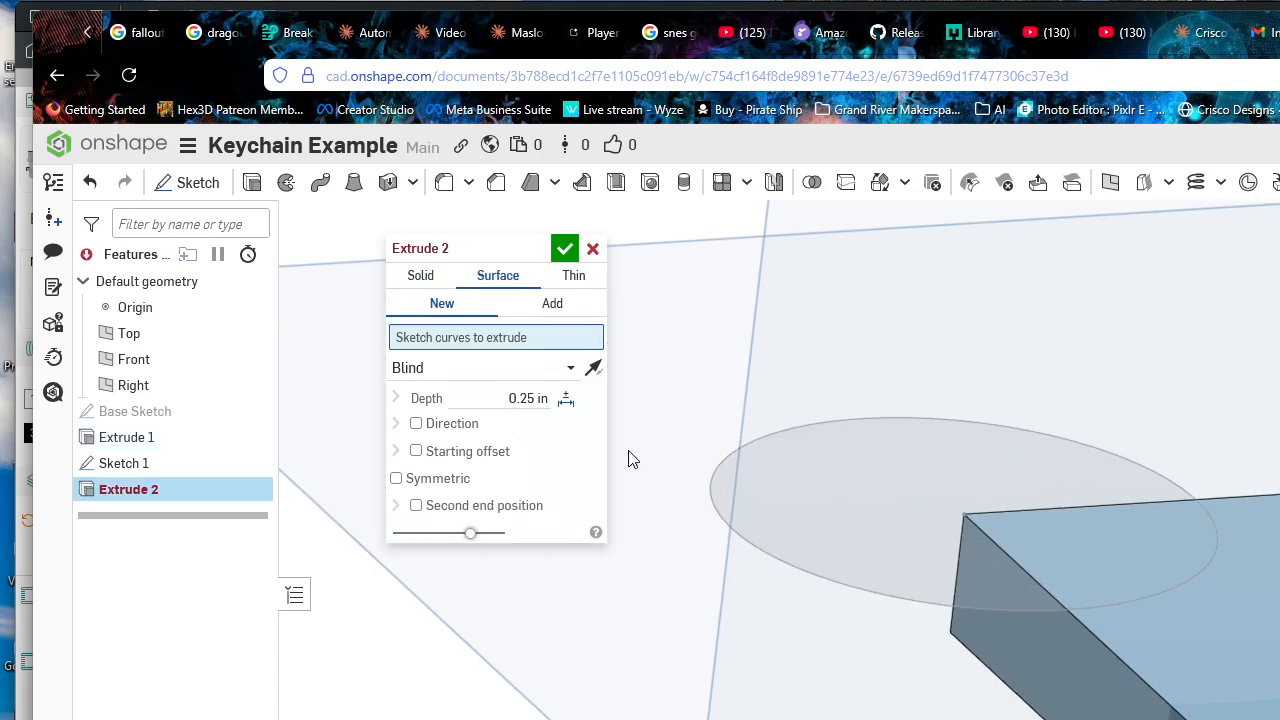
pyautogui.click(855, 598)
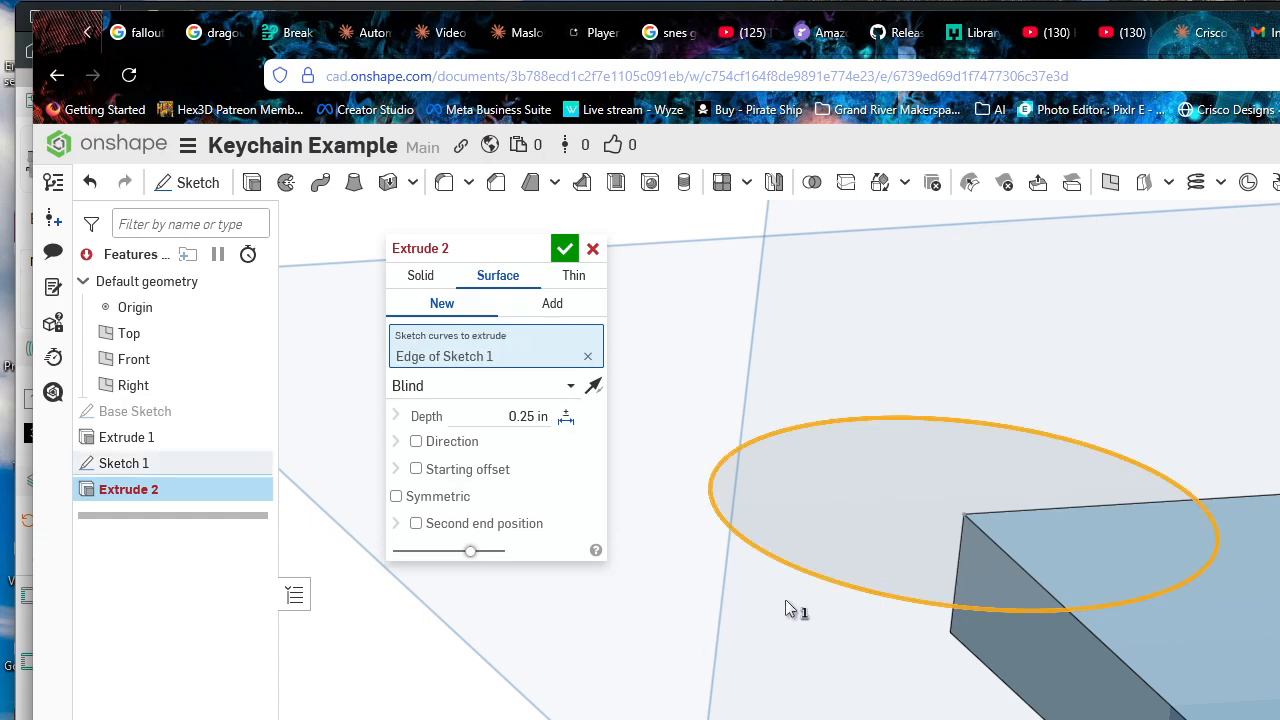
pyautogui.scroll(-2, 918, 646)
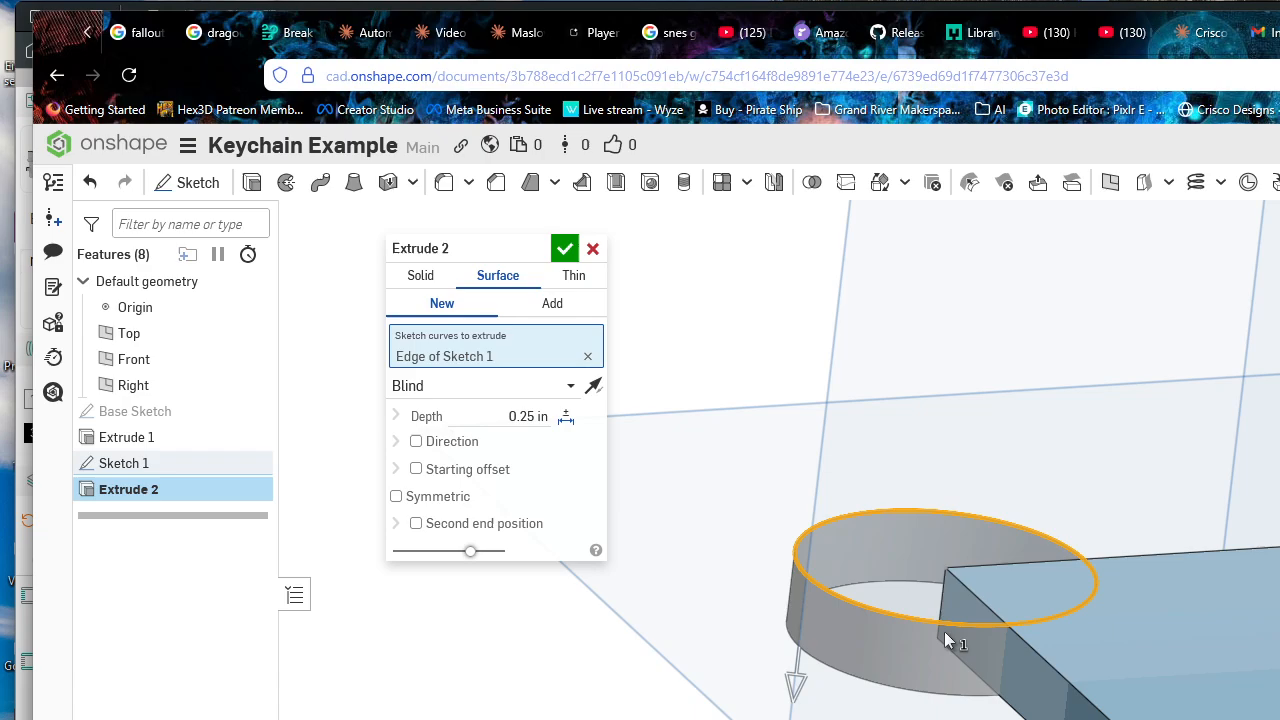
pyautogui.scroll(5, 860, 595)
pyautogui.moveTo(836, 640); pyautogui.dragTo(884, 596, button='right')
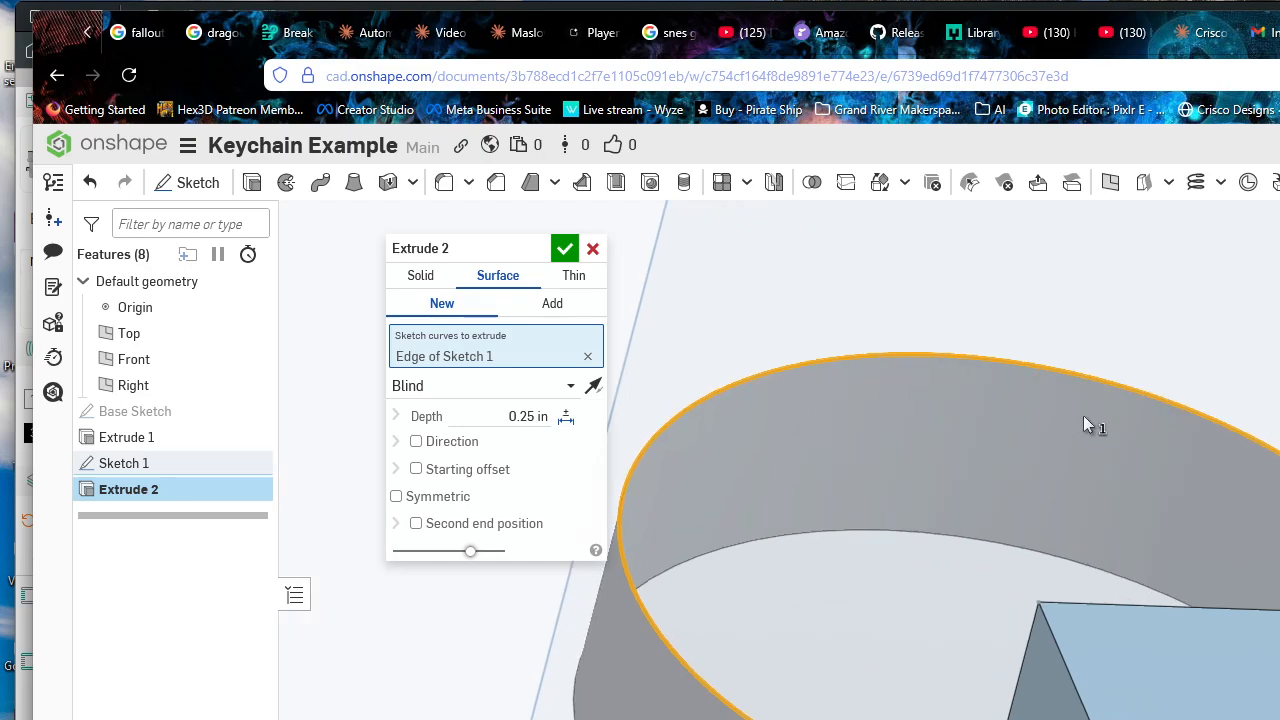
pyautogui.scroll(-4, 1089, 410)
pyautogui.moveTo(1087, 456); pyautogui.dragTo(1030, 474, button='middle')
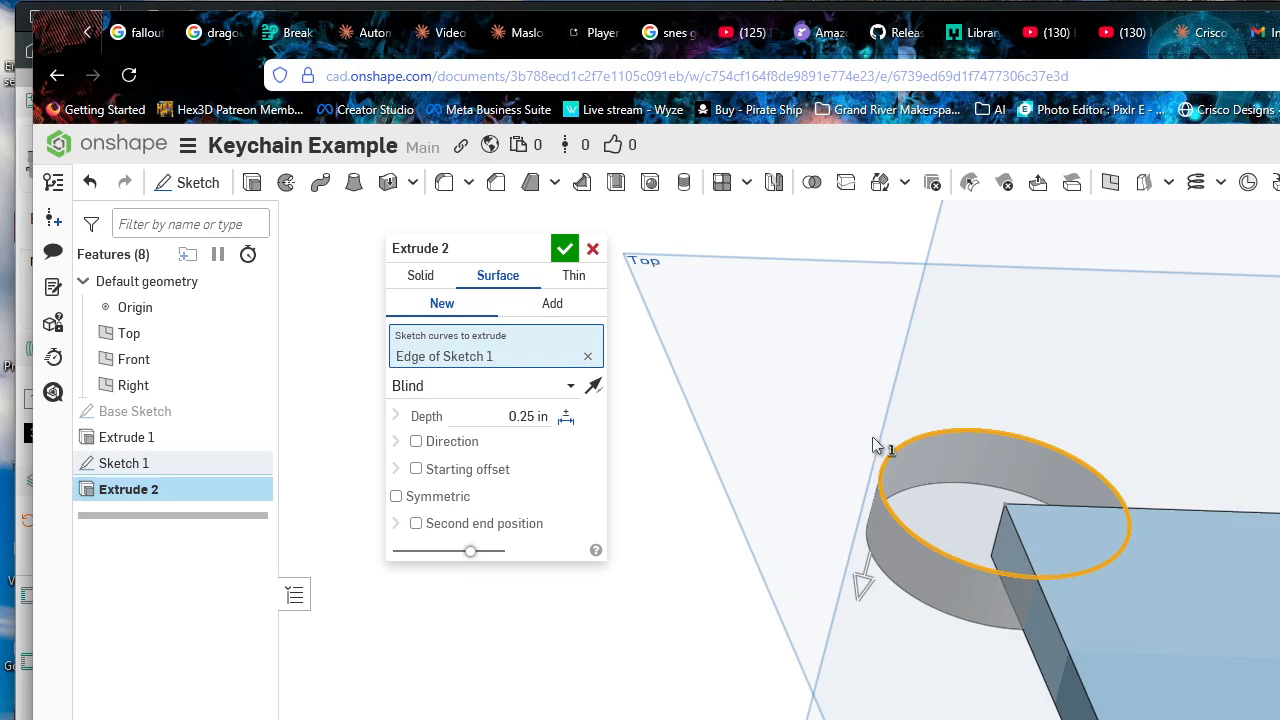
# Step: Switch the extrusion to the Thin type and use the corner circle's edge as its profile
pyautogui.click(576, 277)
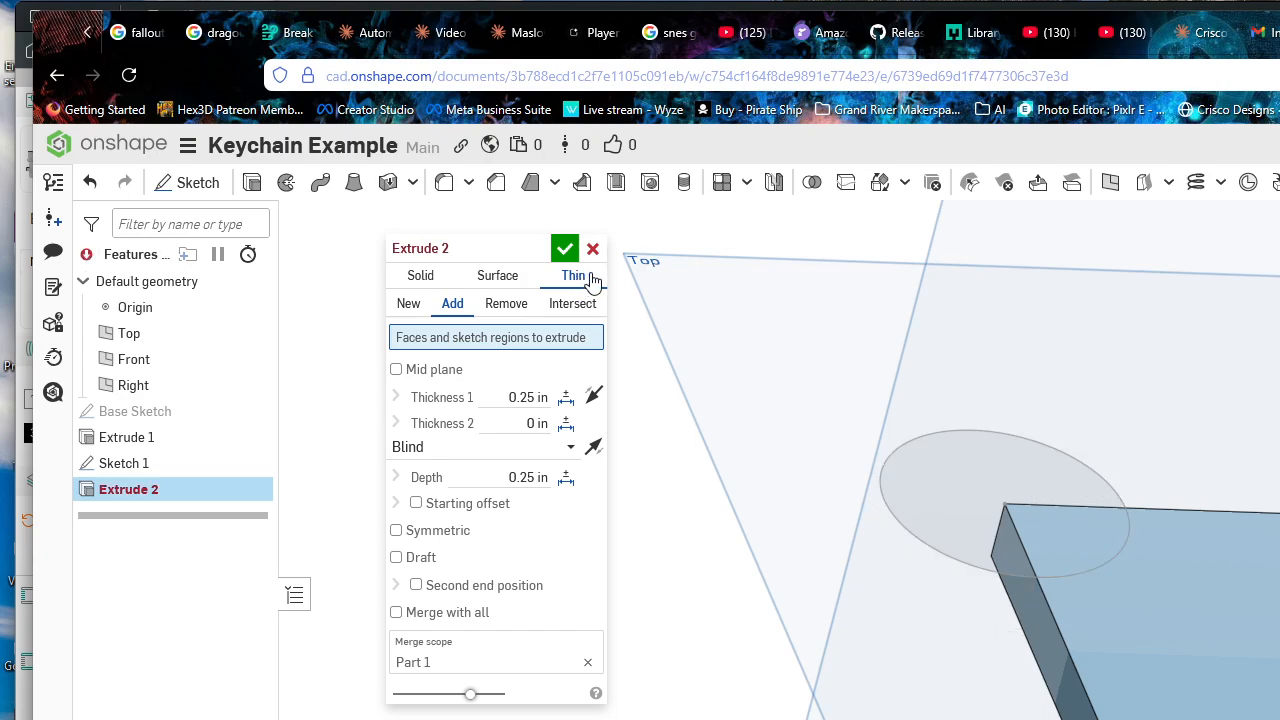
pyautogui.click(952, 428)
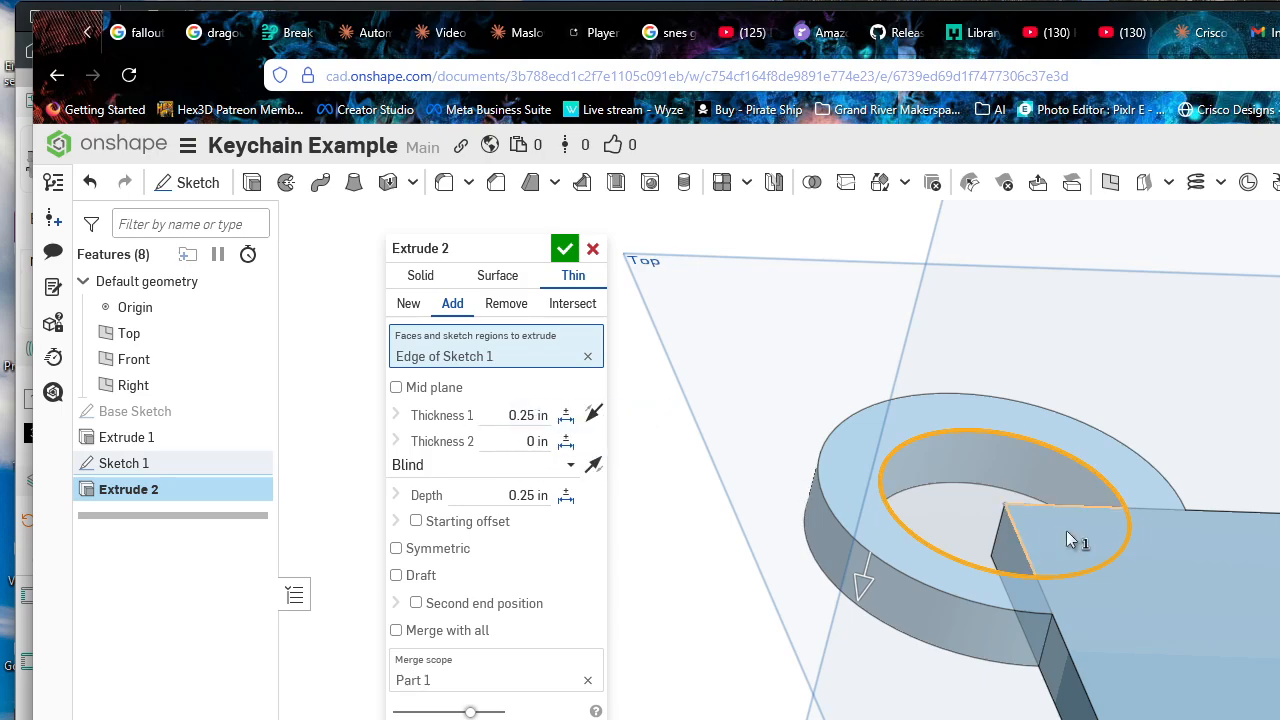
pyautogui.moveTo(1066, 530)
pyautogui.mouseDown(button='right')
pyautogui.moveTo(1034, 495)
pyautogui.moveTo(1069, 509)
pyautogui.mouseUp(button='right')
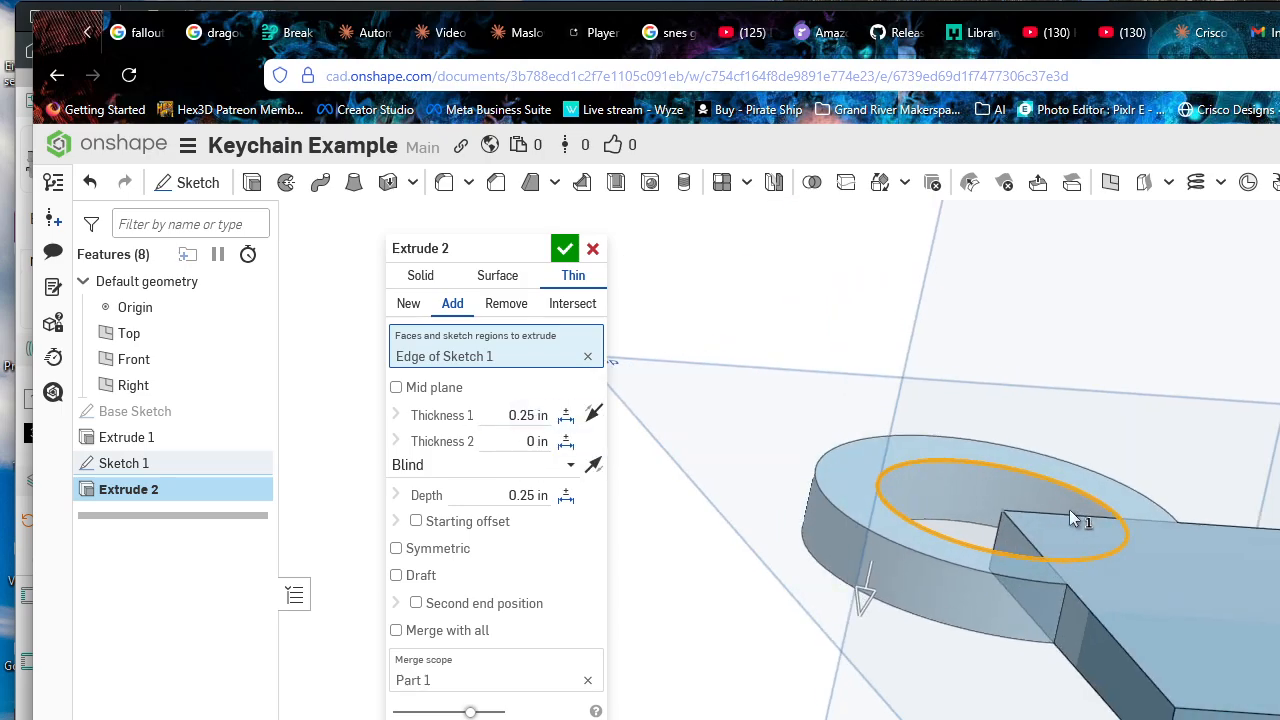
# Step: Set Thickness 1 of the thin ring to 0.5 in
pyautogui.click(530, 415)
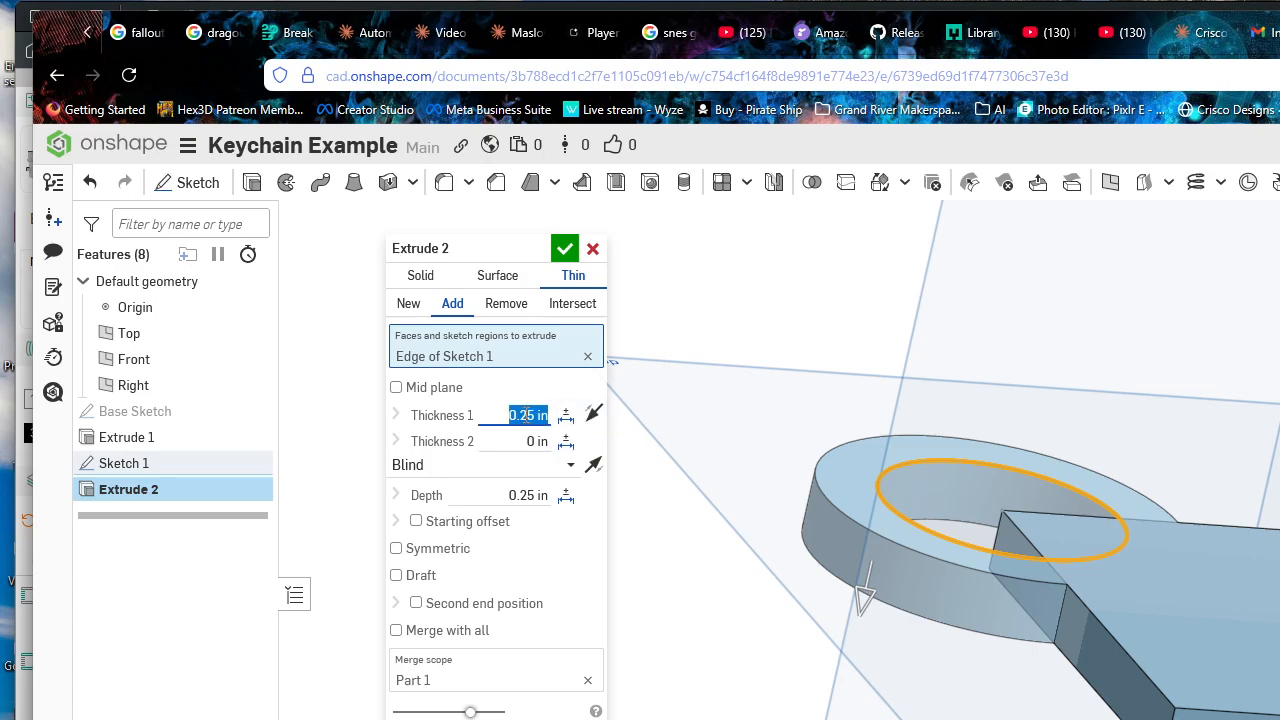
pyautogui.write('.5')
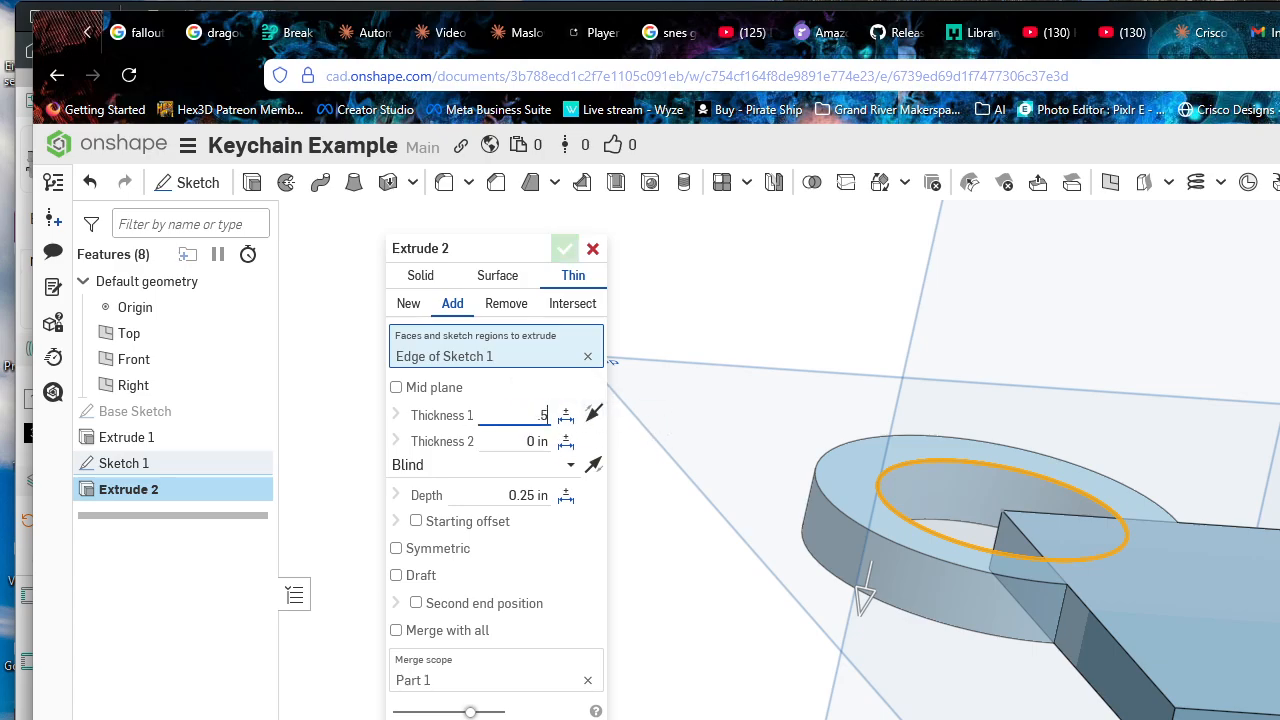
pyautogui.press('Return')
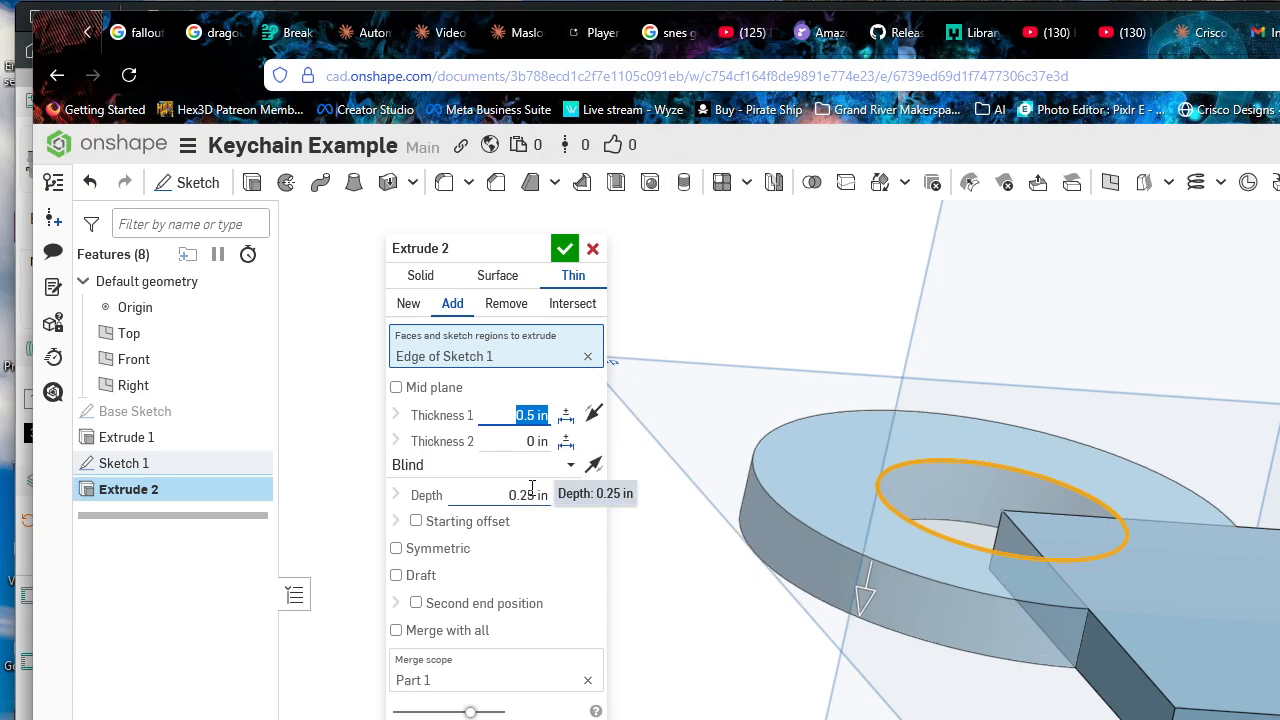
pyautogui.click(532, 441)
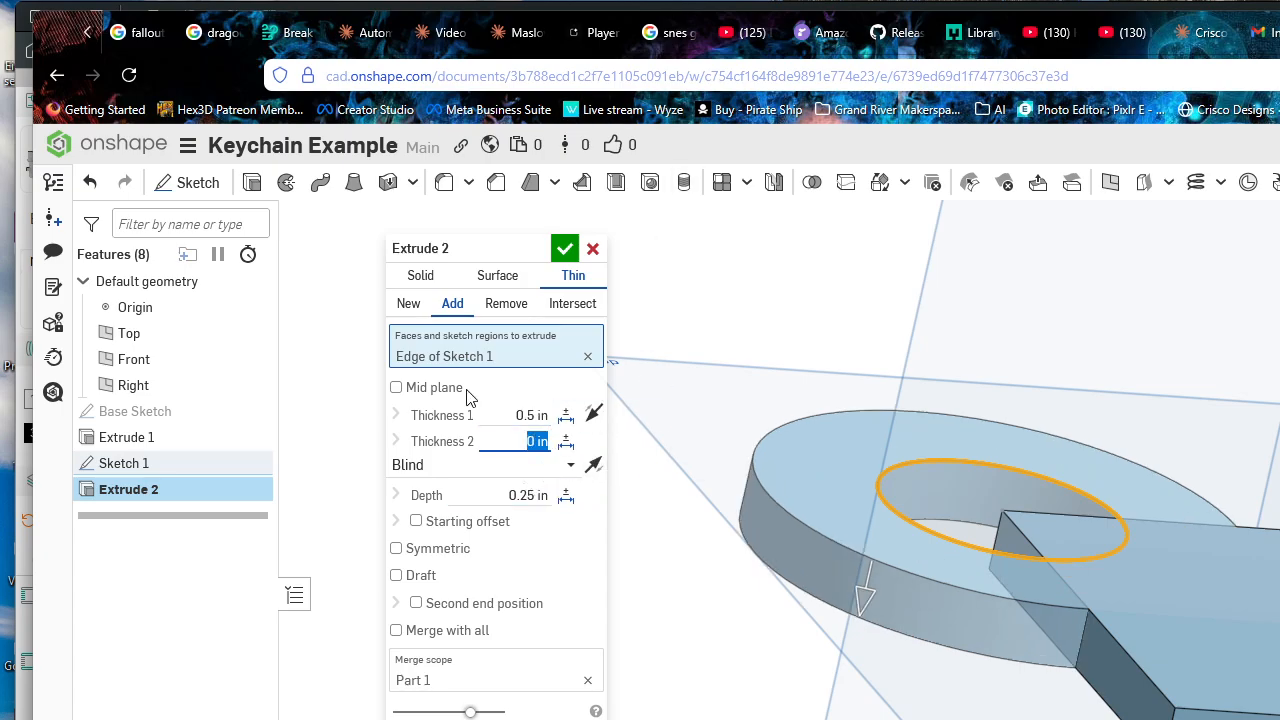
# Step: Enable the Mid plane option so the ring's wall thickness is centred on the circle's edge
pyautogui.click(422, 389)
pyautogui.click(424, 395)
pyautogui.click(424, 394)
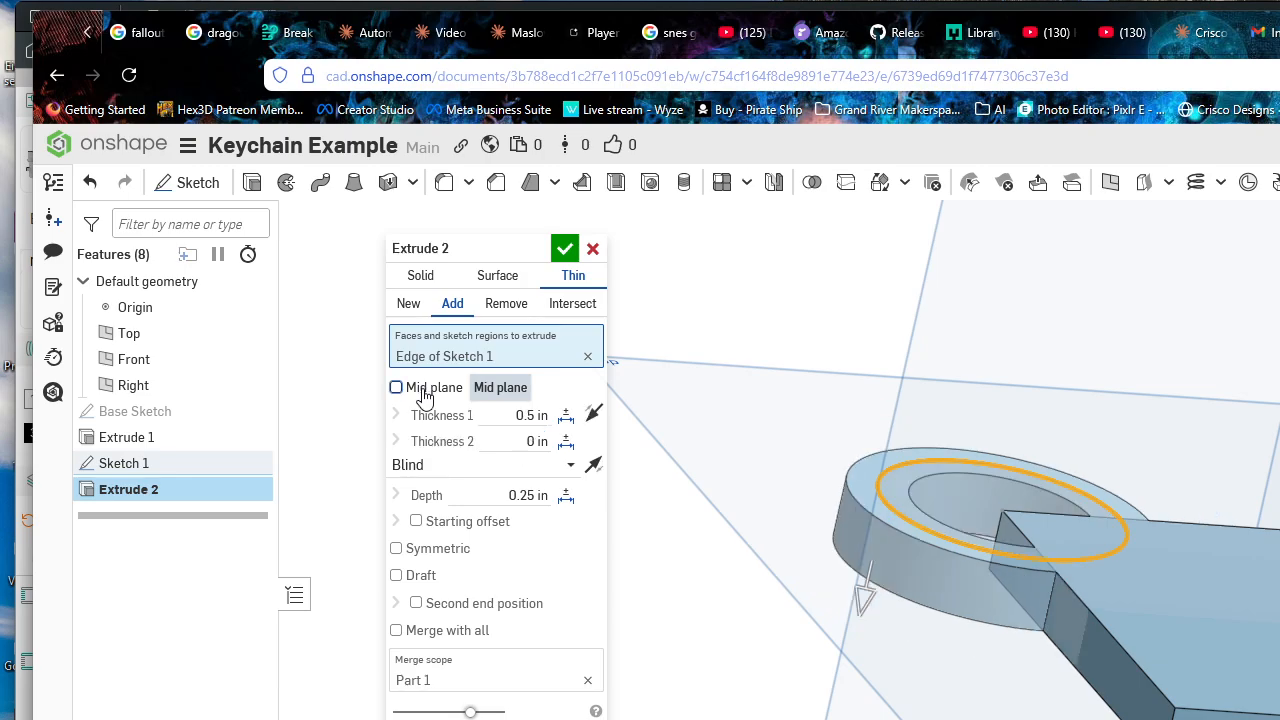
pyautogui.click(447, 389)
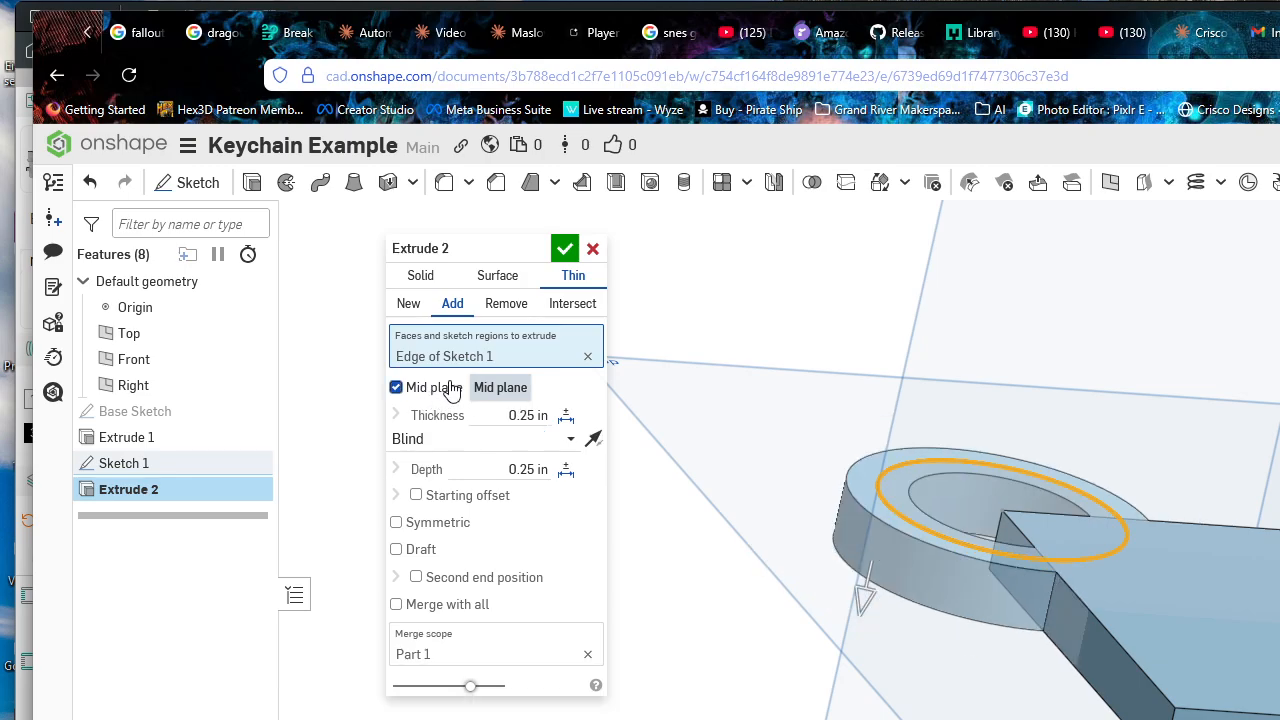
# Step: Turn off the Mid plane option and set Thickness 1 of the thin ring to 0.1 in
pyautogui.click(450, 389)
pyautogui.scroll(5, 885, 560)
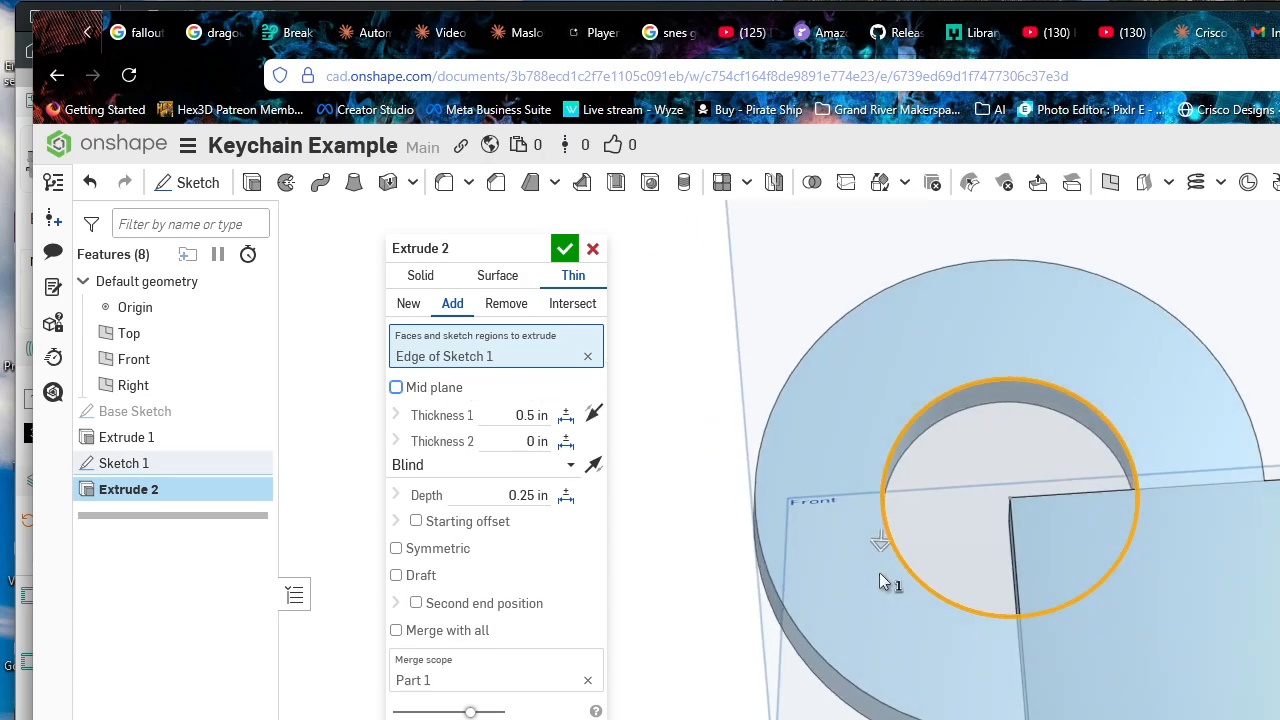
pyautogui.scroll(-5, 879, 572)
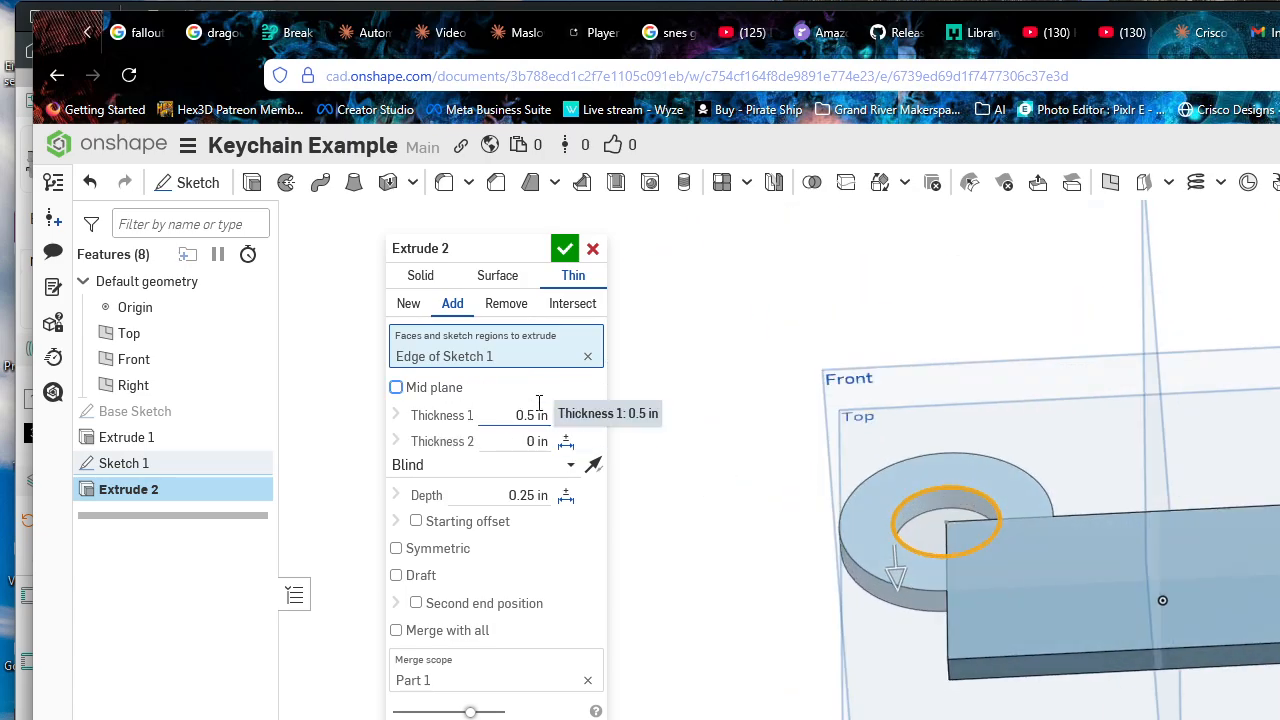
pyautogui.click(538, 405)
pyautogui.write('0.1')
pyautogui.press('Return')
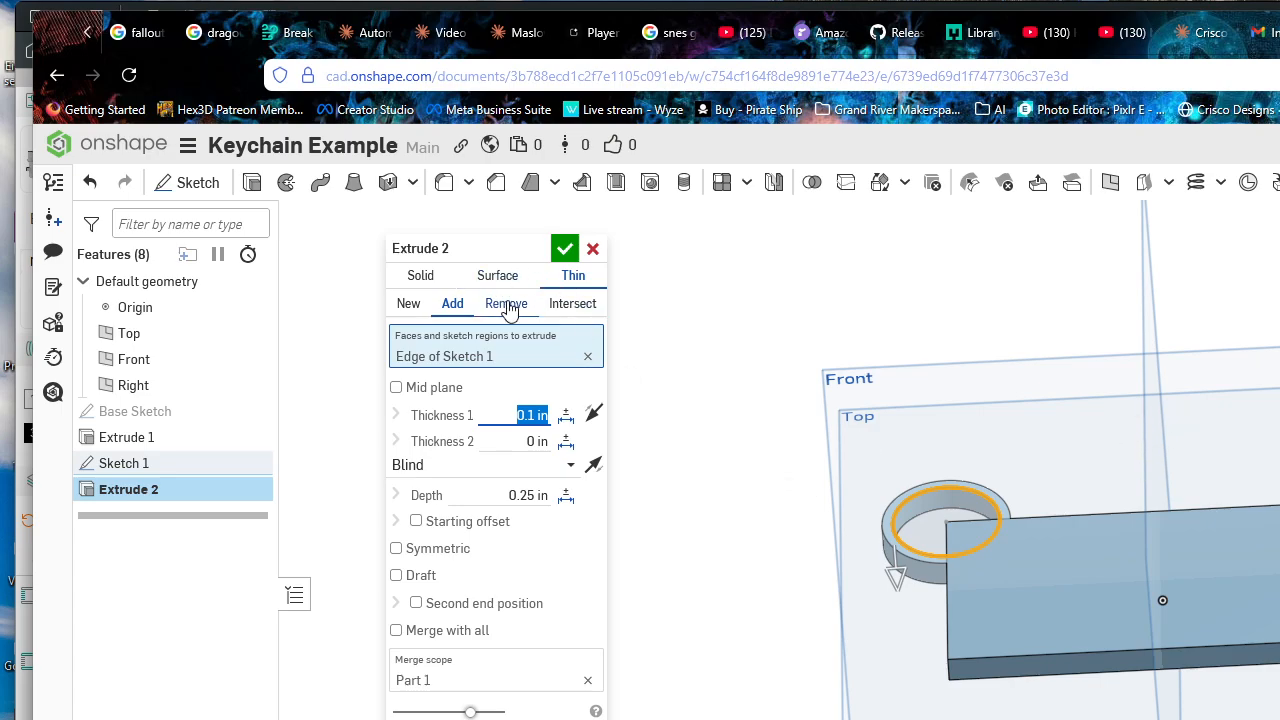
# Step: Clear the thin profile, return the extrusion to the Solid type in Add mode, and accept it as a solid corner disc
pyautogui.click(588, 357)
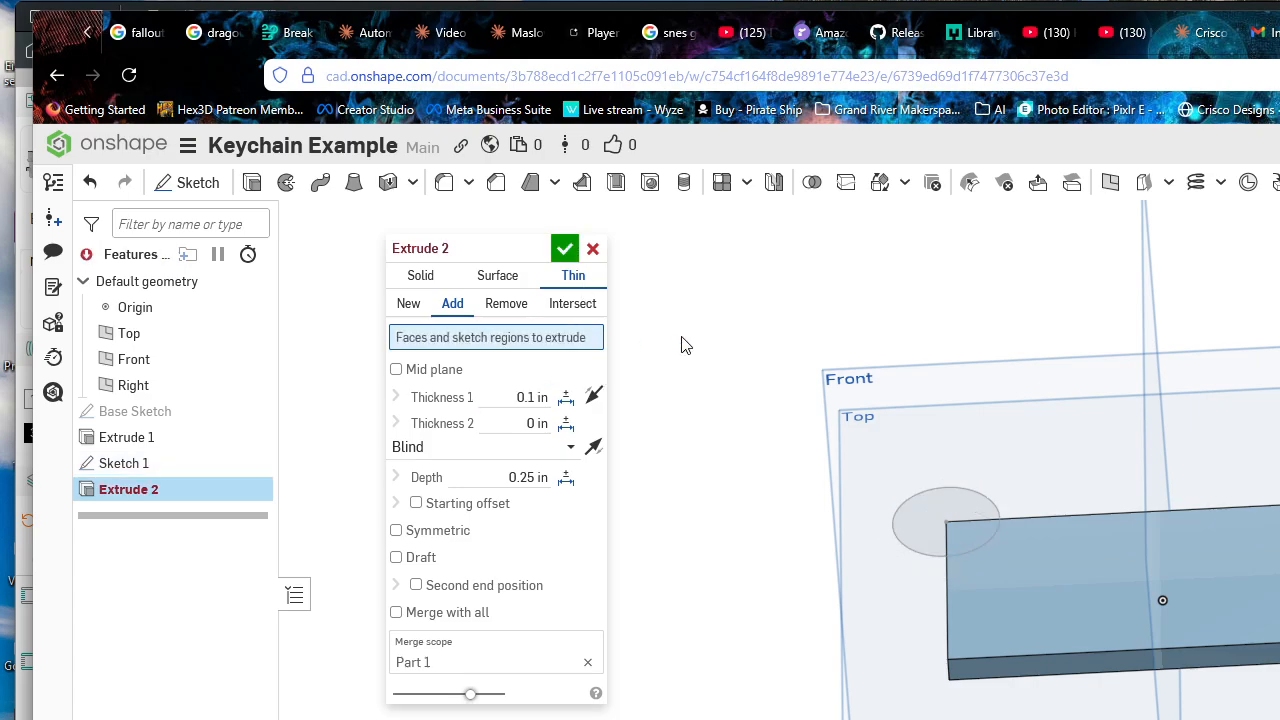
pyautogui.click(428, 282)
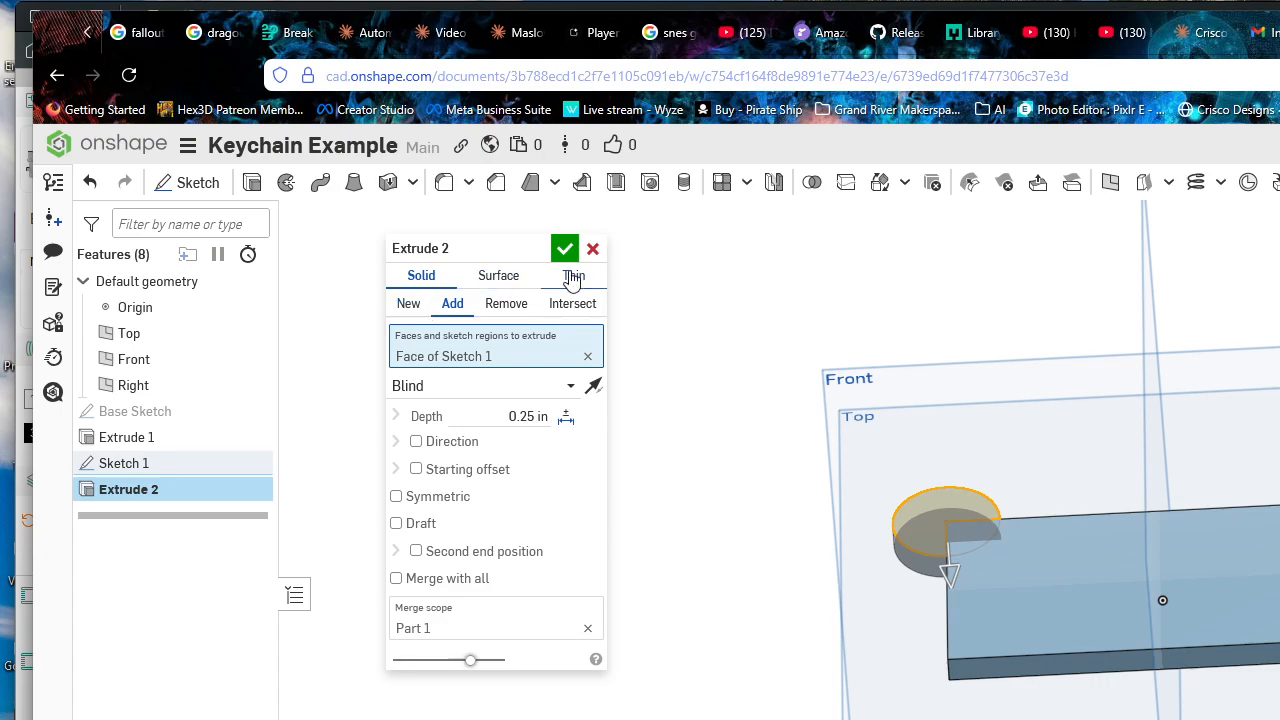
pyautogui.click(497, 276)
pyautogui.click(574, 276)
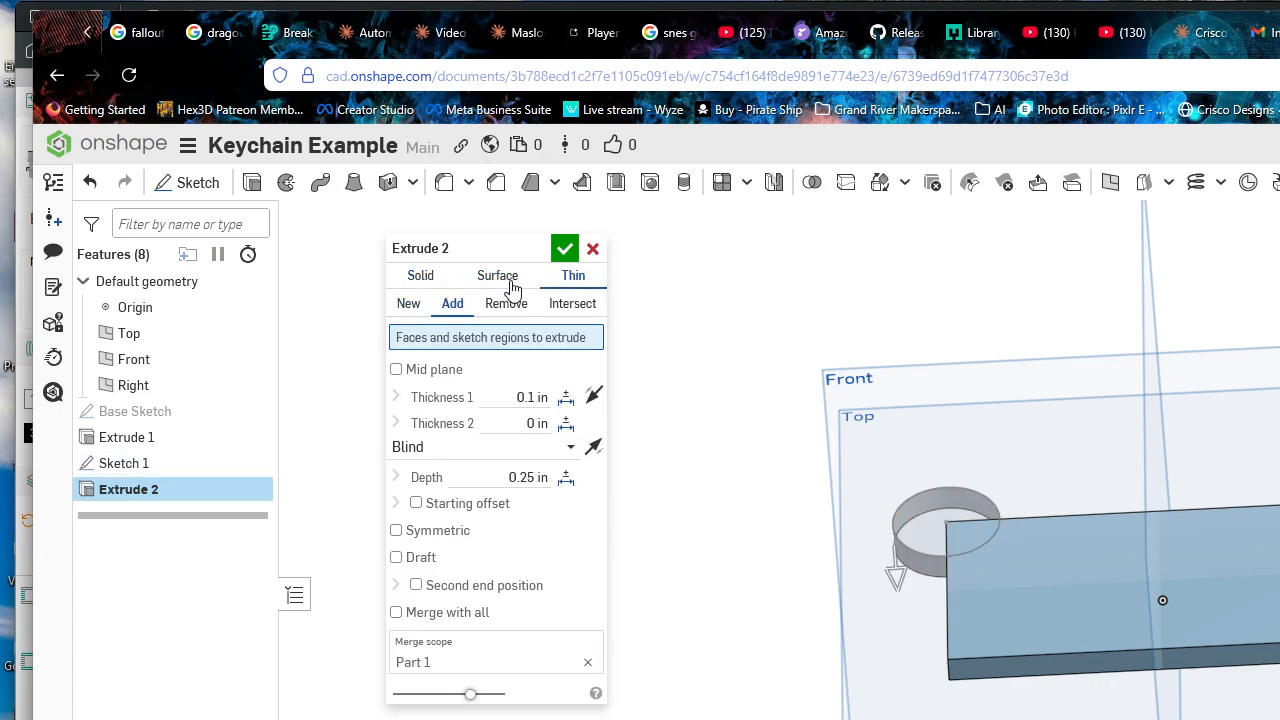
pyautogui.click(430, 287)
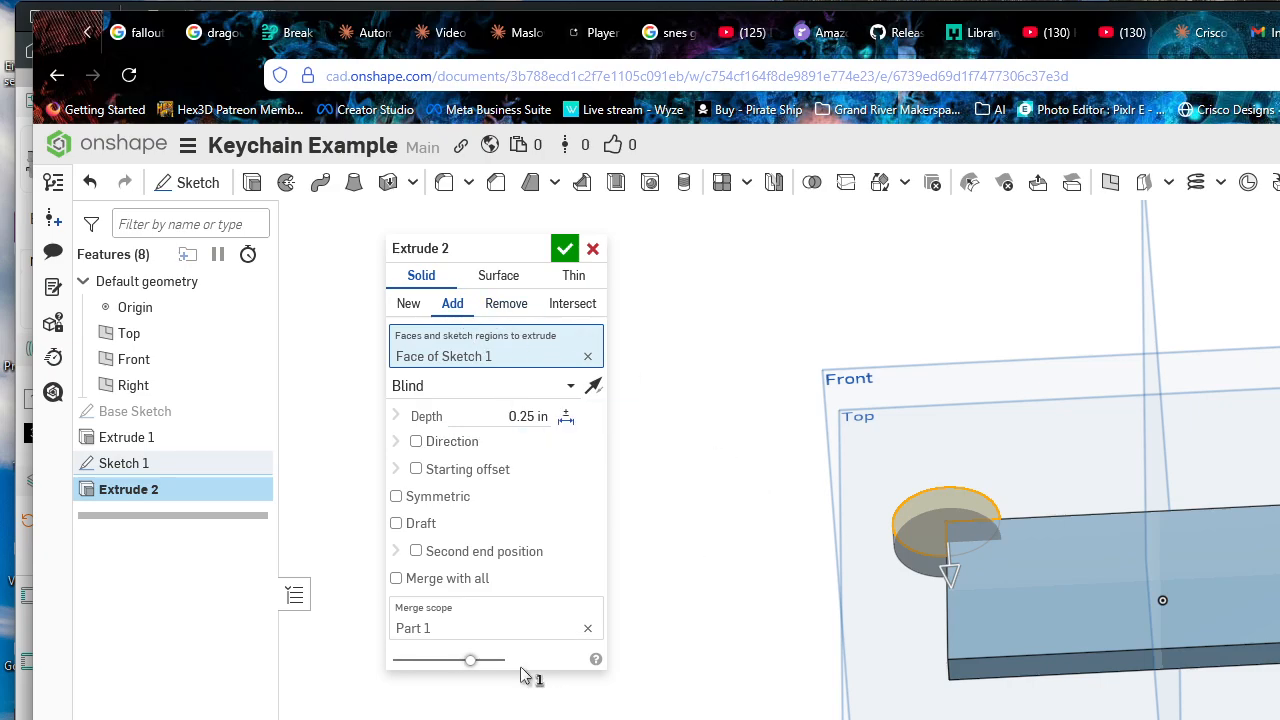
pyautogui.moveTo(957, 563)
pyautogui.mouseDown(button='right')
pyautogui.moveTo(1006, 517)
pyautogui.moveTo(951, 563)
pyautogui.mouseUp(button='right')
pyautogui.scroll(3, 951, 563)
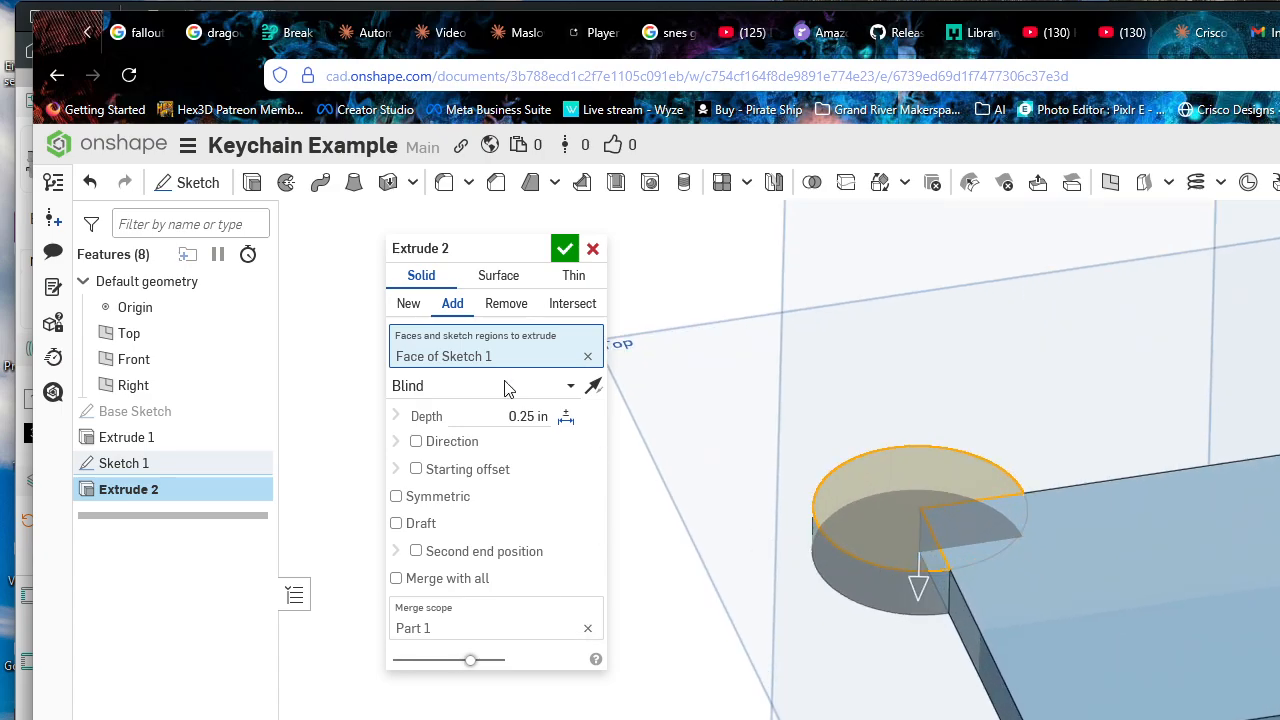
pyautogui.click(563, 250)
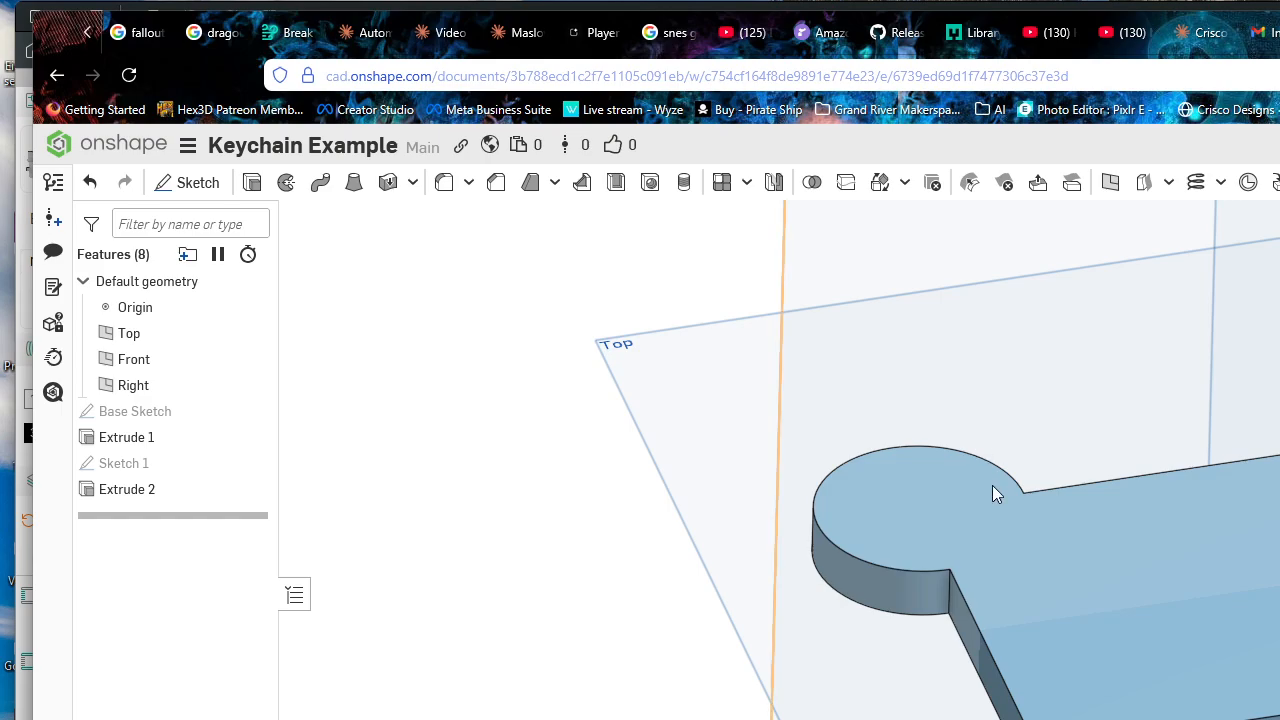
# Step: Edit the corner disc's extrusion so that it creates a New part instead of adding to the block
pyautogui.doubleClick(180, 489)
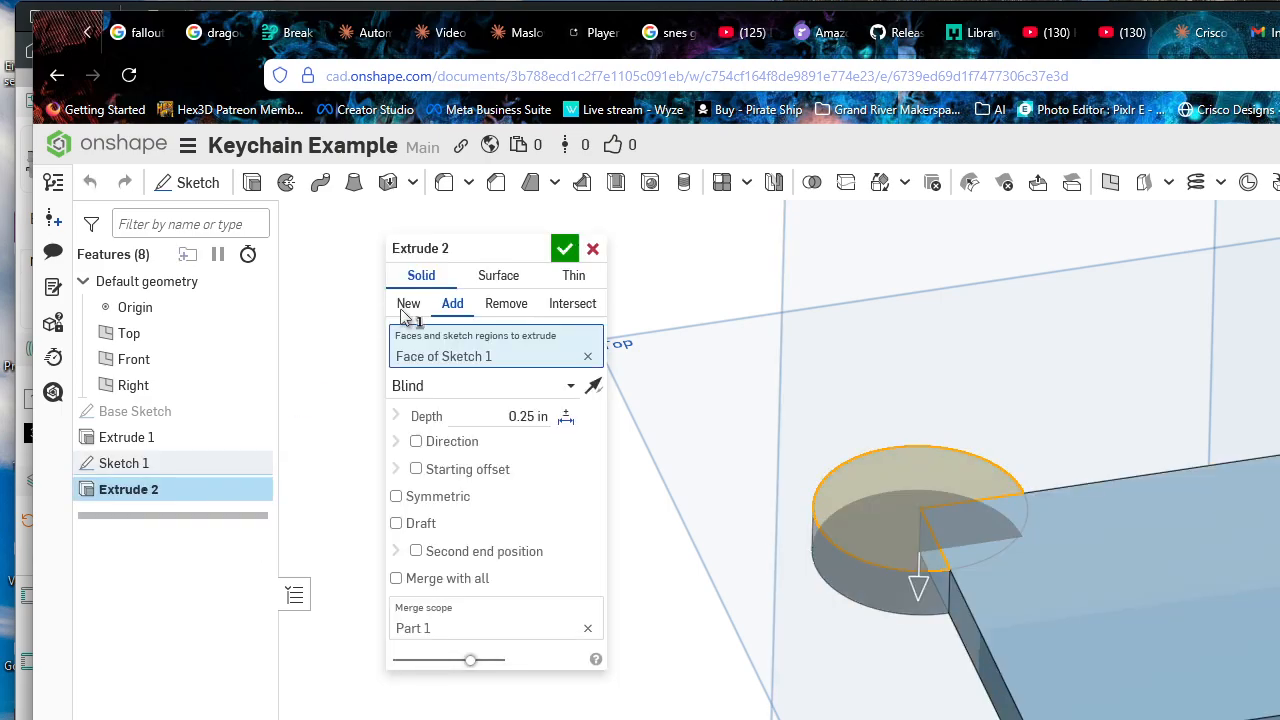
pyautogui.click(408, 303)
pyautogui.click(565, 250)
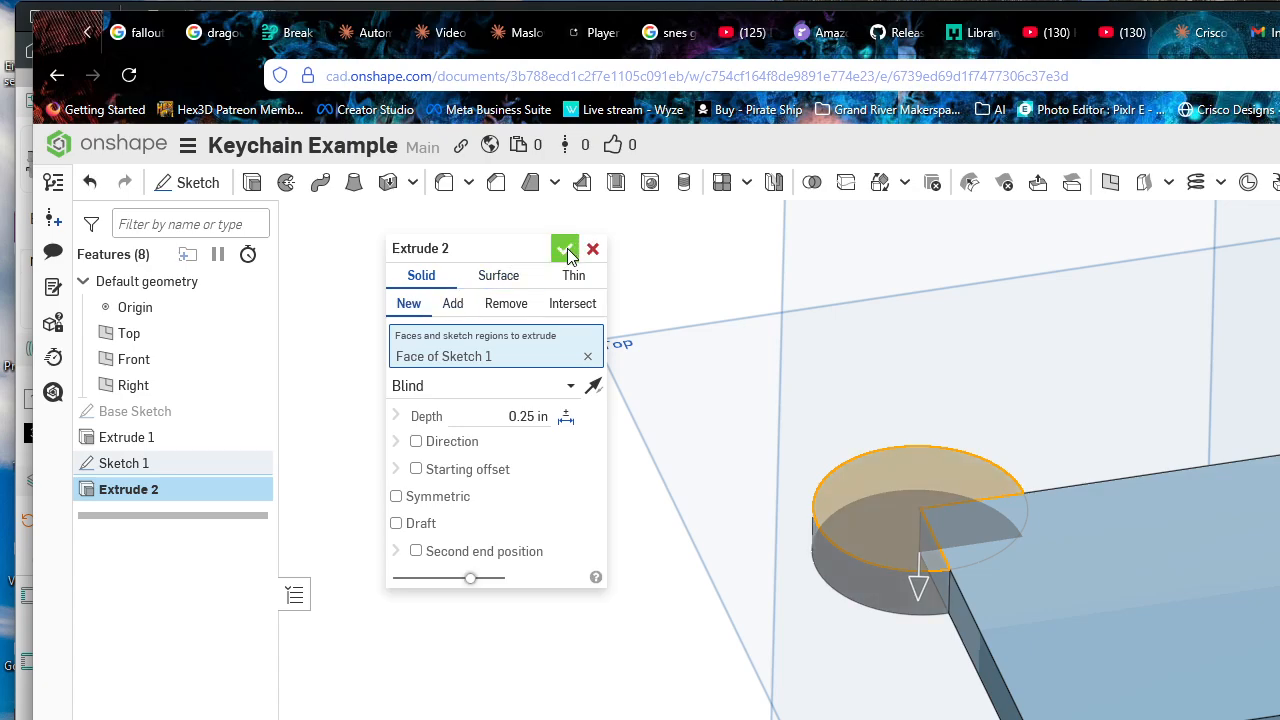
pyautogui.moveTo(942, 506)
pyautogui.mouseDown(button='right')
pyautogui.moveTo(982, 481)
pyautogui.moveTo(956, 506)
pyautogui.moveTo(966, 498)
pyautogui.mouseUp(button='right')
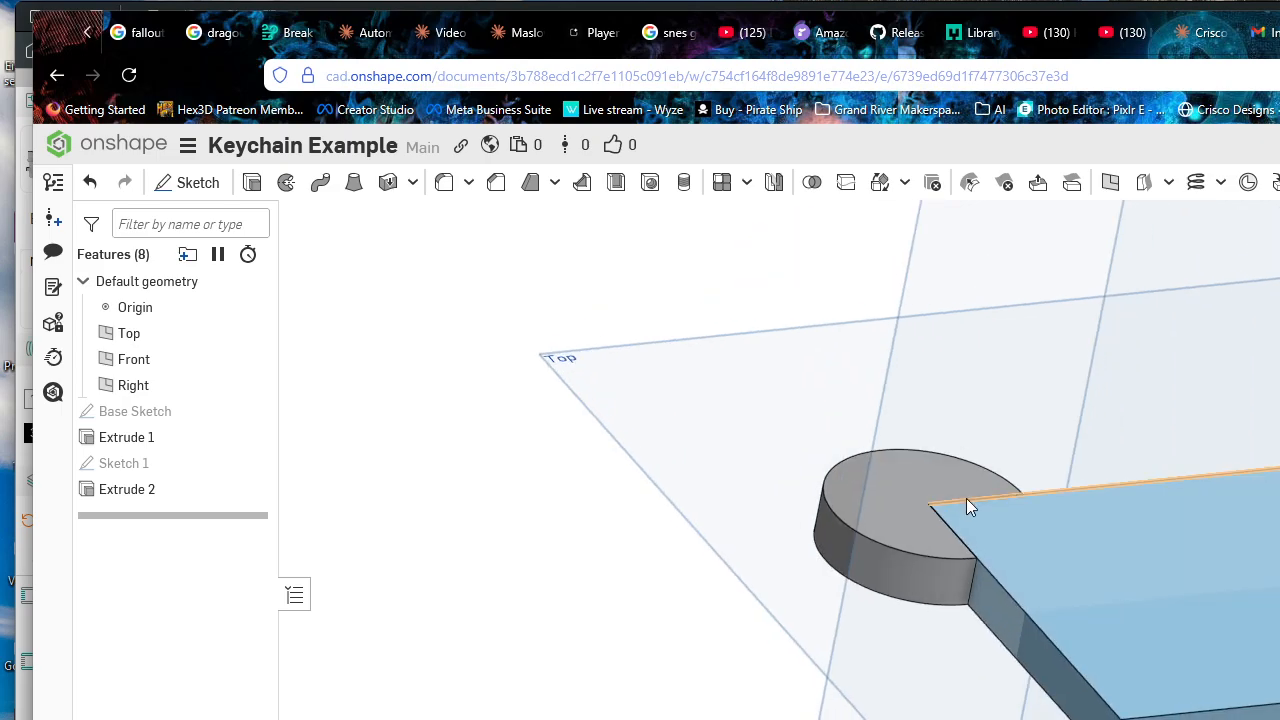
# Step: Unite the corner disc and the base block with a Boolean Union, with Keep tools turned off
pyautogui.click(818, 184)
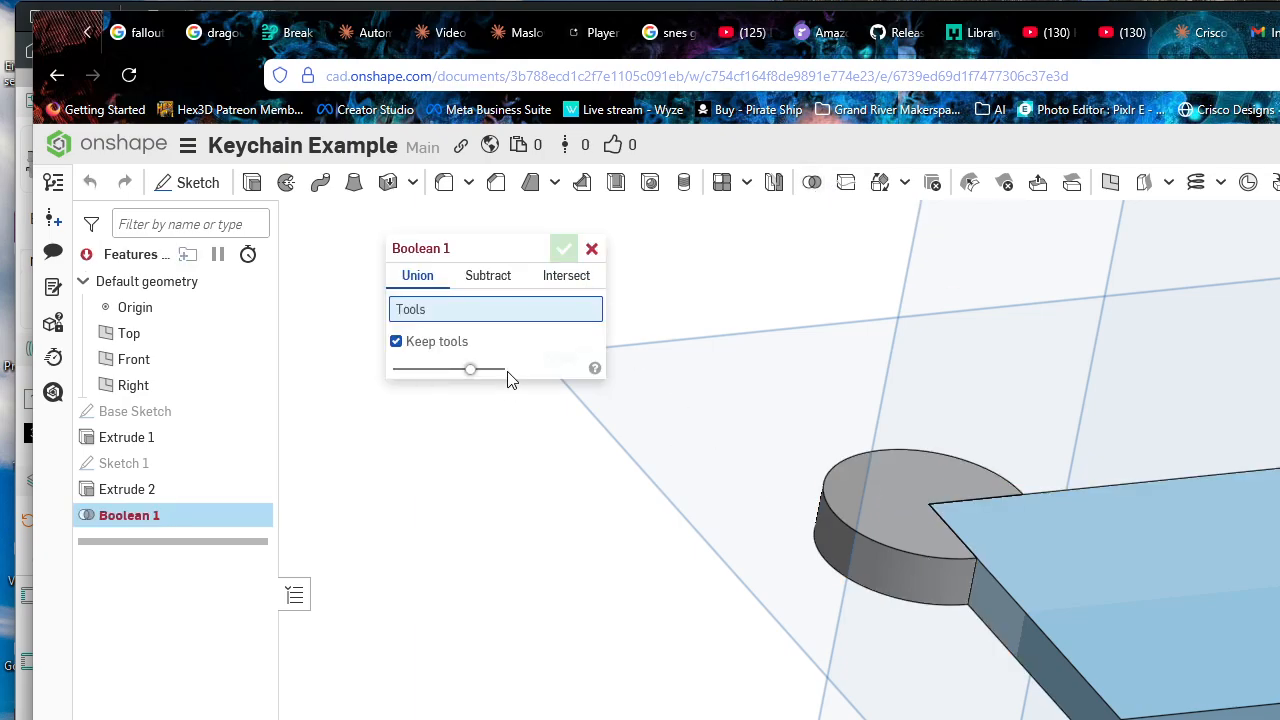
pyautogui.click(398, 341)
pyautogui.click(952, 544)
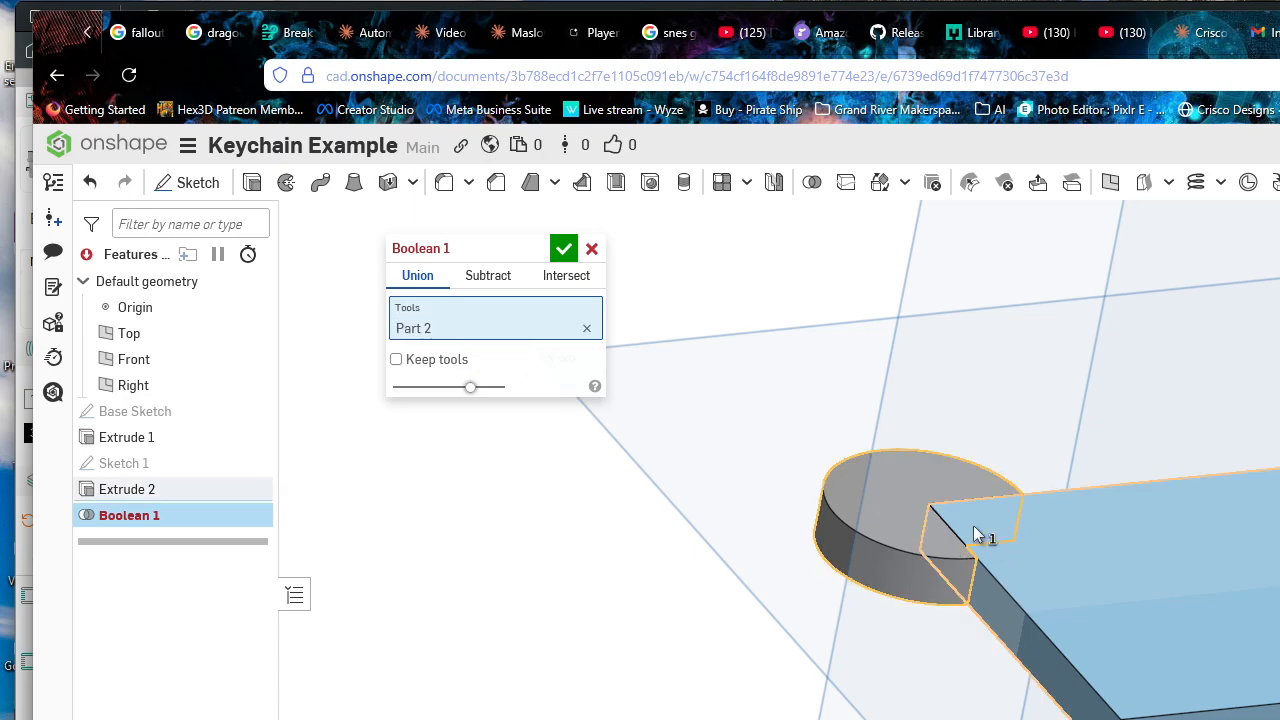
pyautogui.click(973, 525)
pyautogui.click(571, 250)
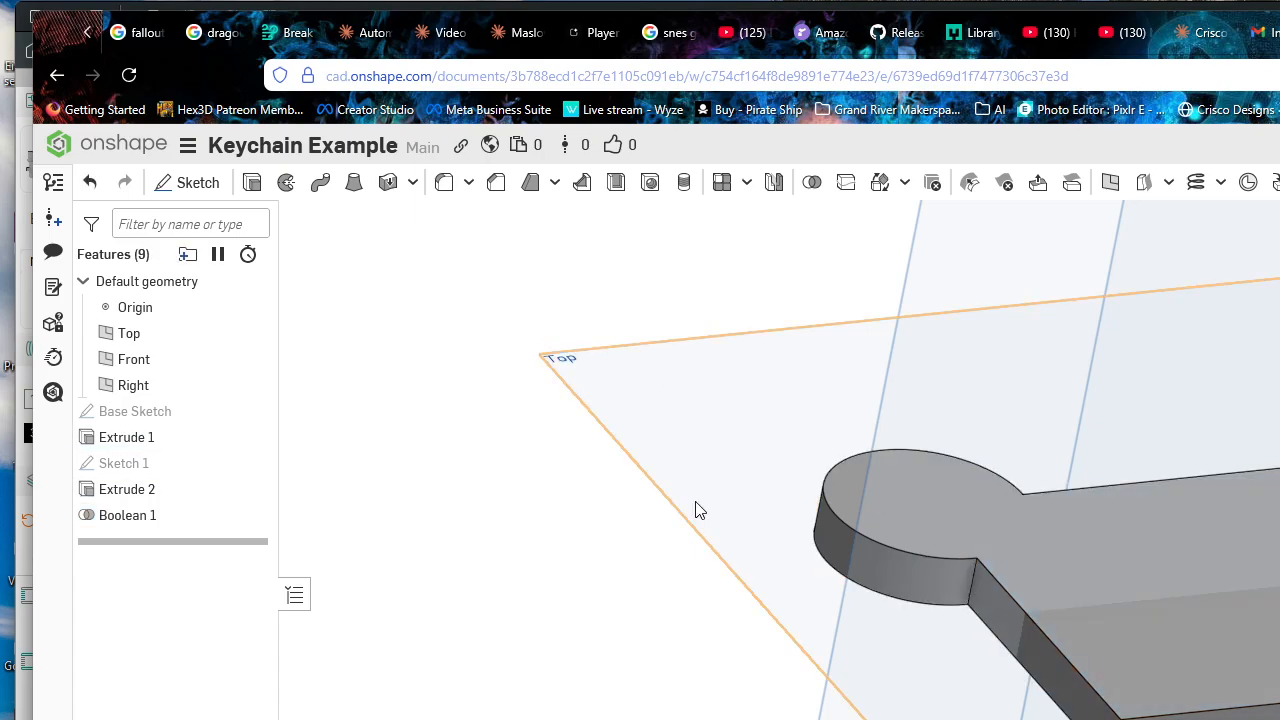
pyautogui.moveTo(695, 503); pyautogui.dragTo(668, 582, button='right')
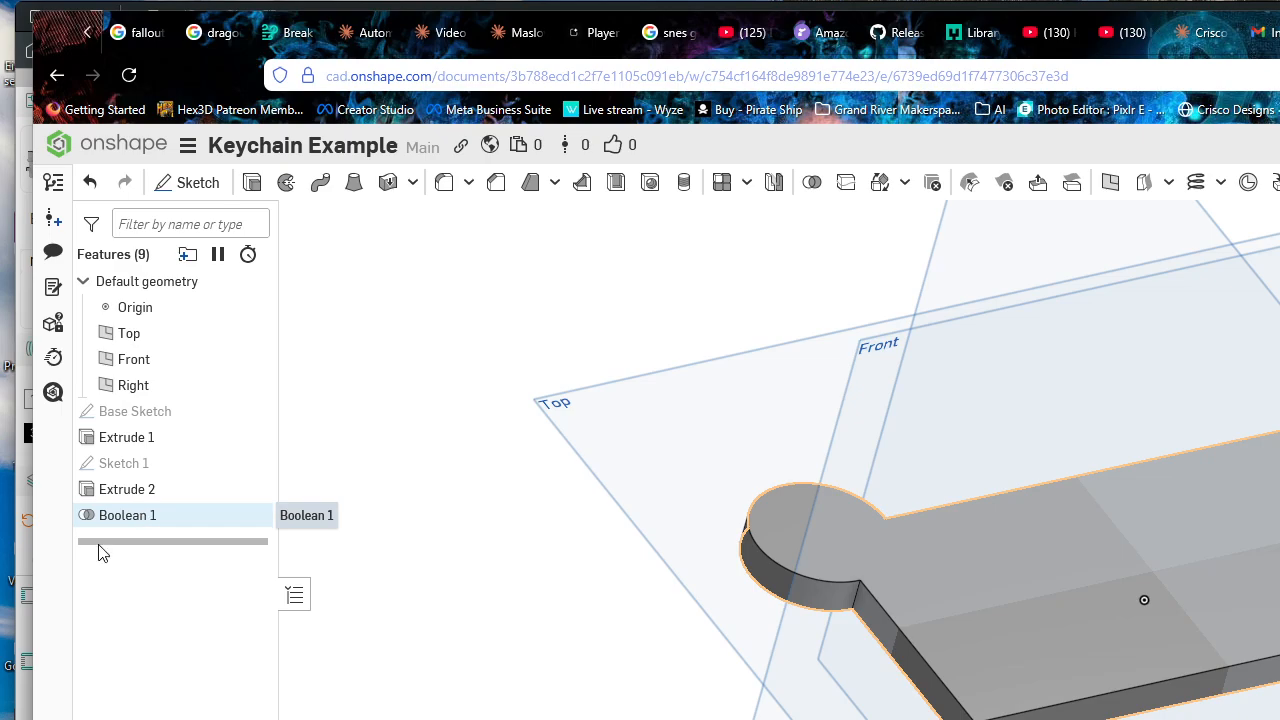
# Step: Review the Boolean union's settings, then delete the feature
pyautogui.doubleClick(201, 520)
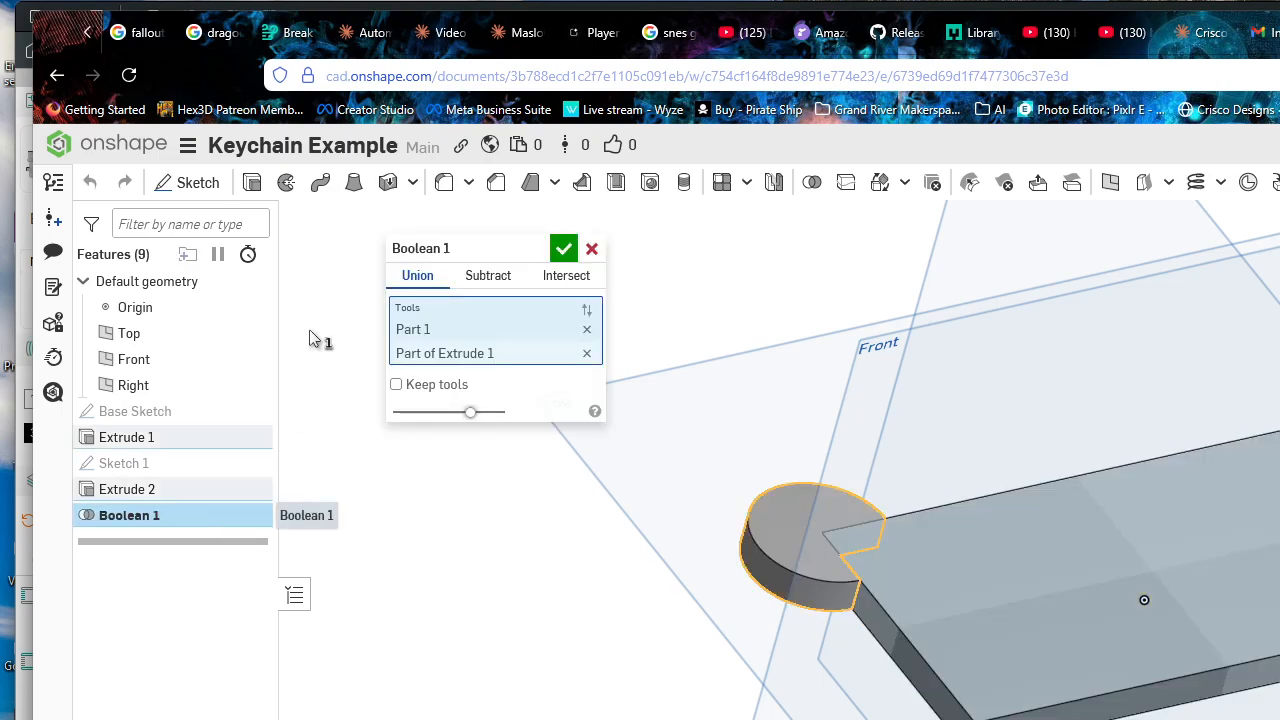
pyautogui.click(563, 248)
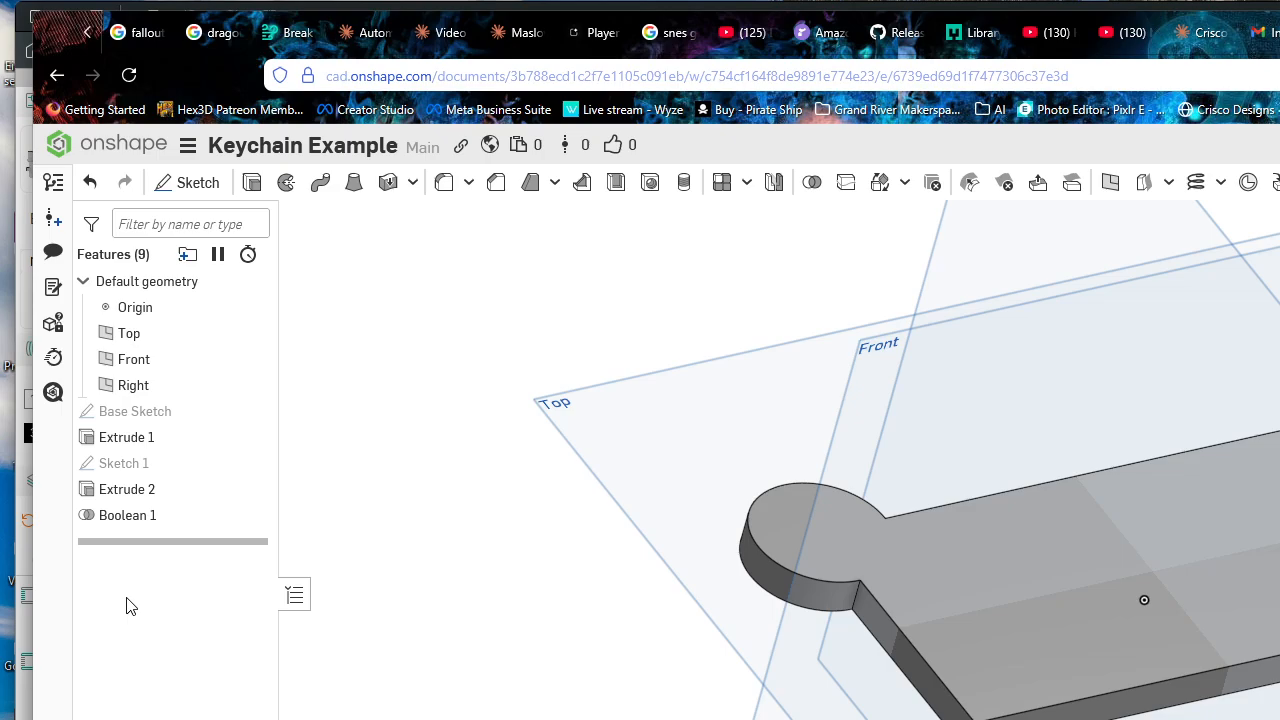
pyautogui.click(183, 516)
pyautogui.press('Delete')
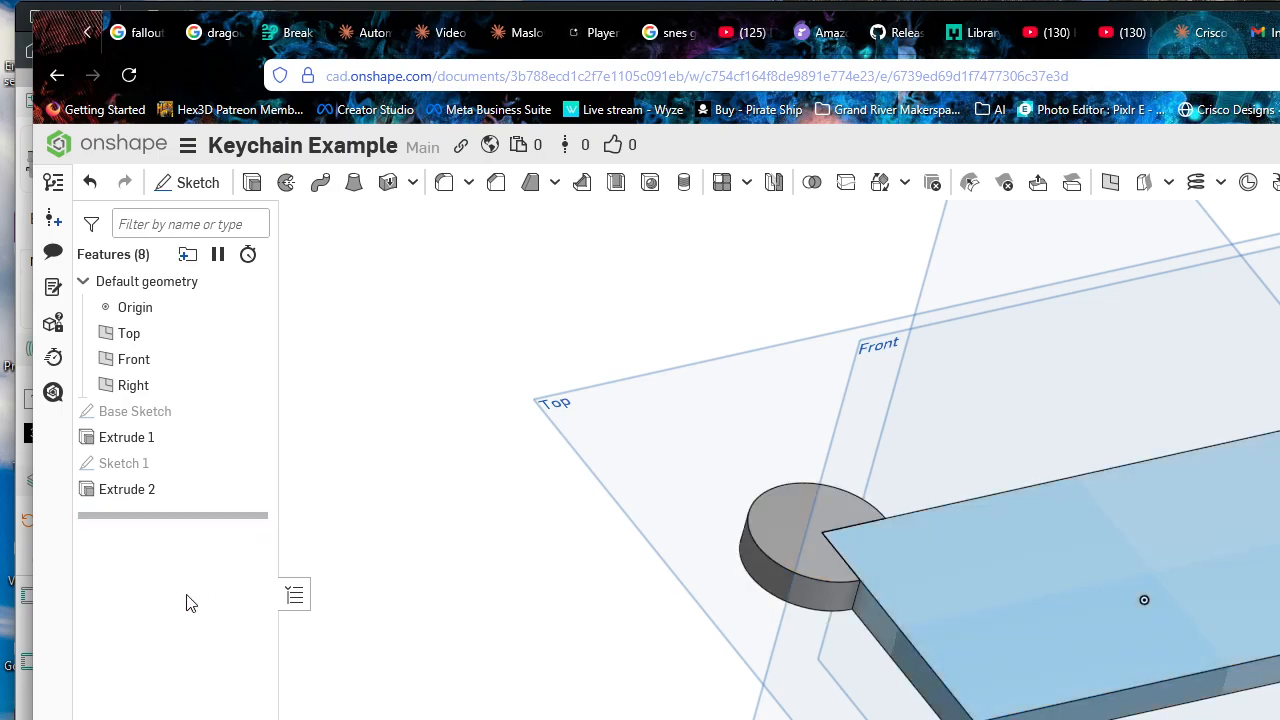
# Step: Edit the corner disc's extrusion and switch its operation back to Add
pyautogui.doubleClick(195, 496)
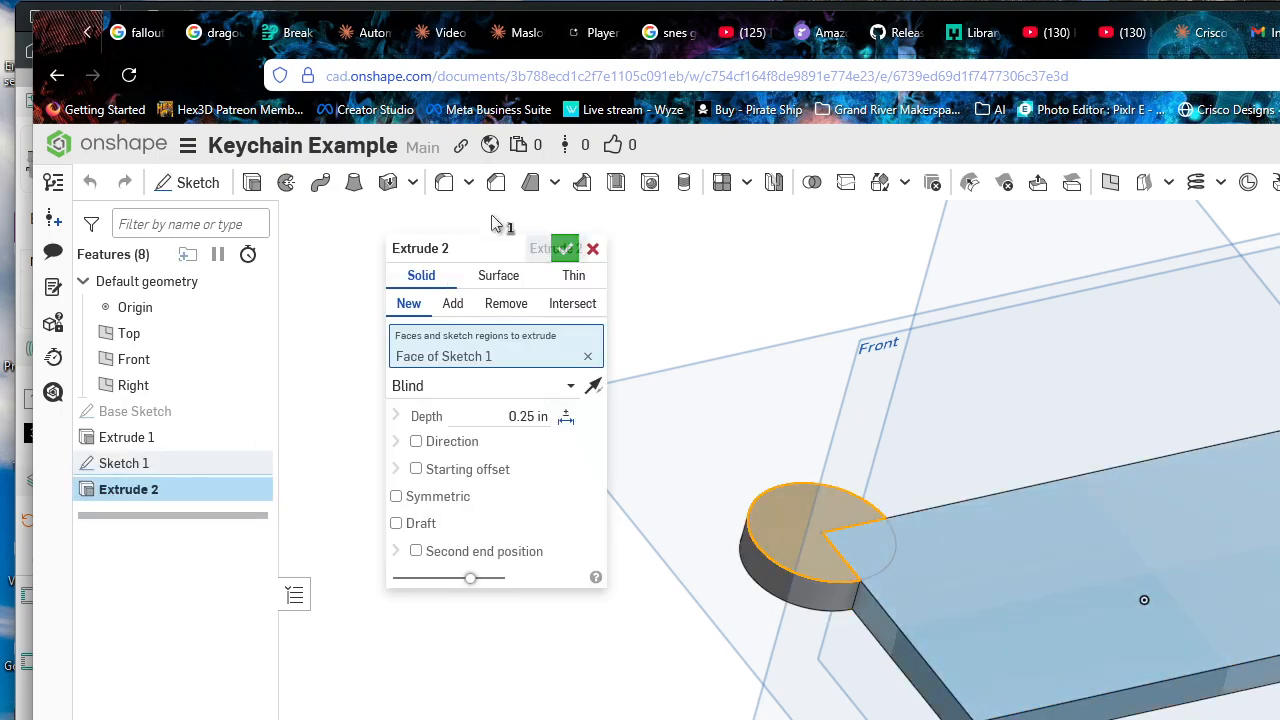
pyautogui.click(452, 303)
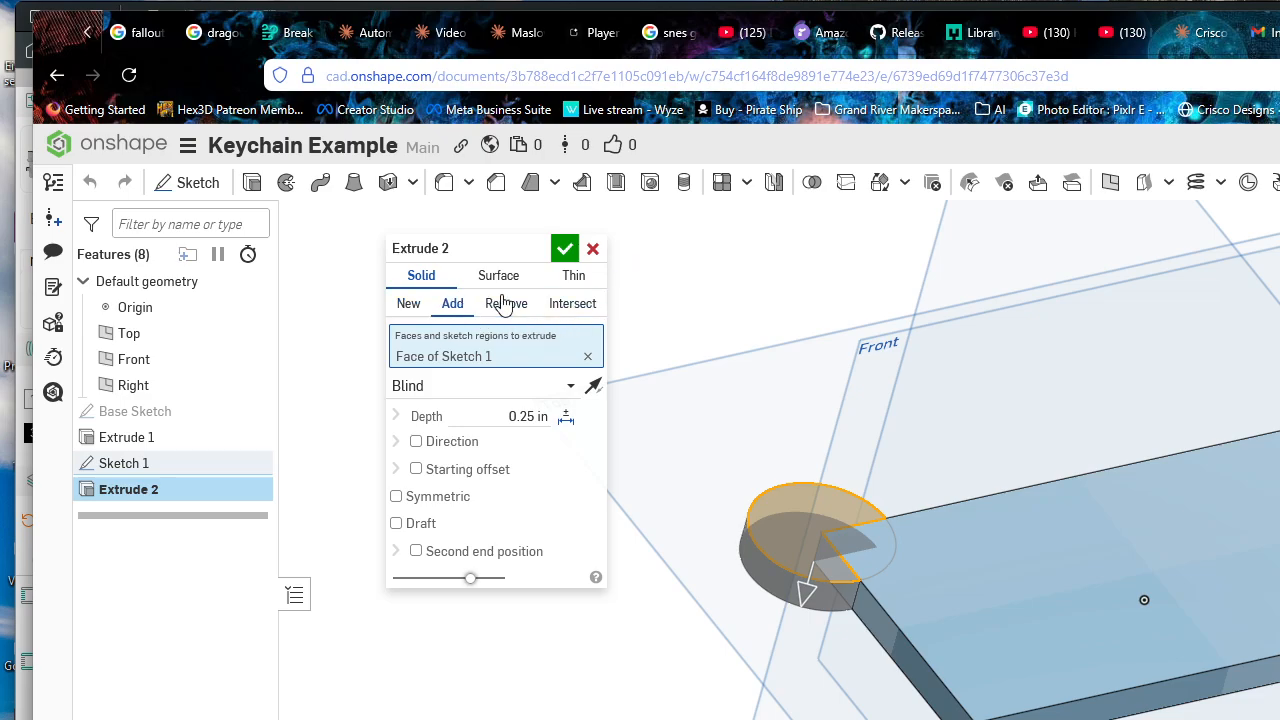
pyautogui.click(564, 249)
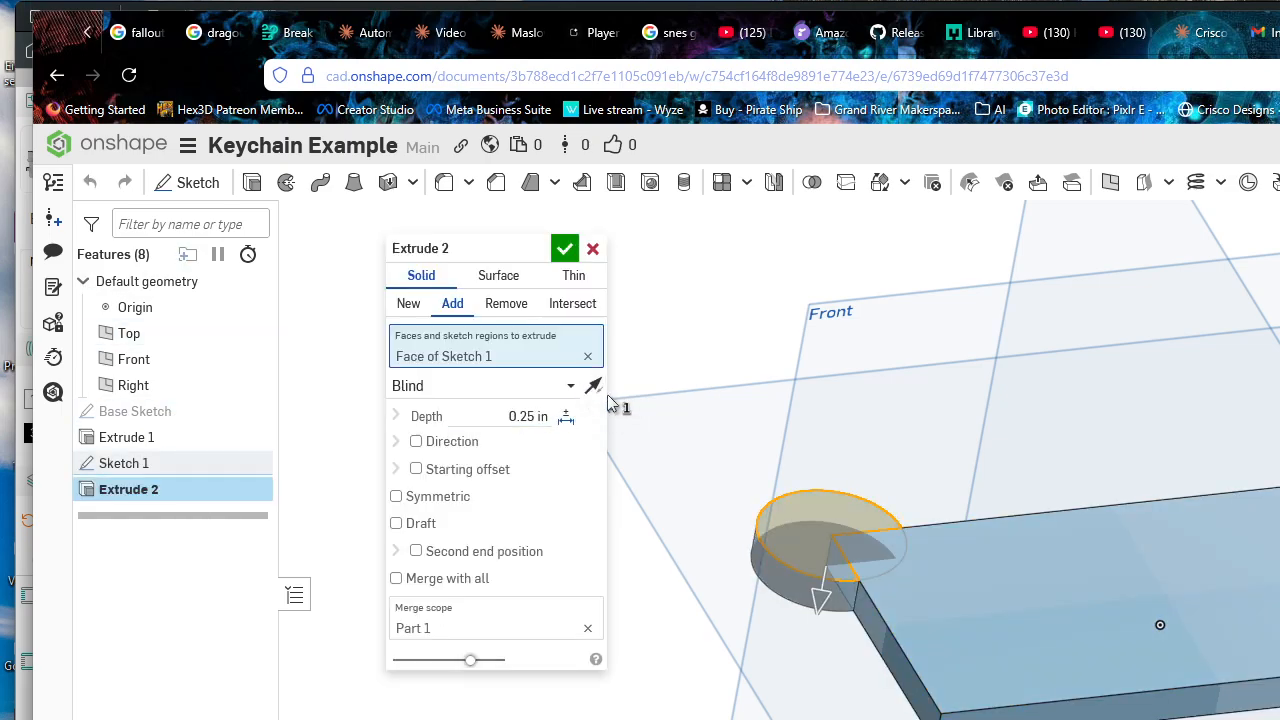
# Step: Flip the corner disc's extrusion direction back and forth to compare both sides, ending with it pointing down alongside the block
pyautogui.click(594, 393)
pyautogui.click(594, 393)
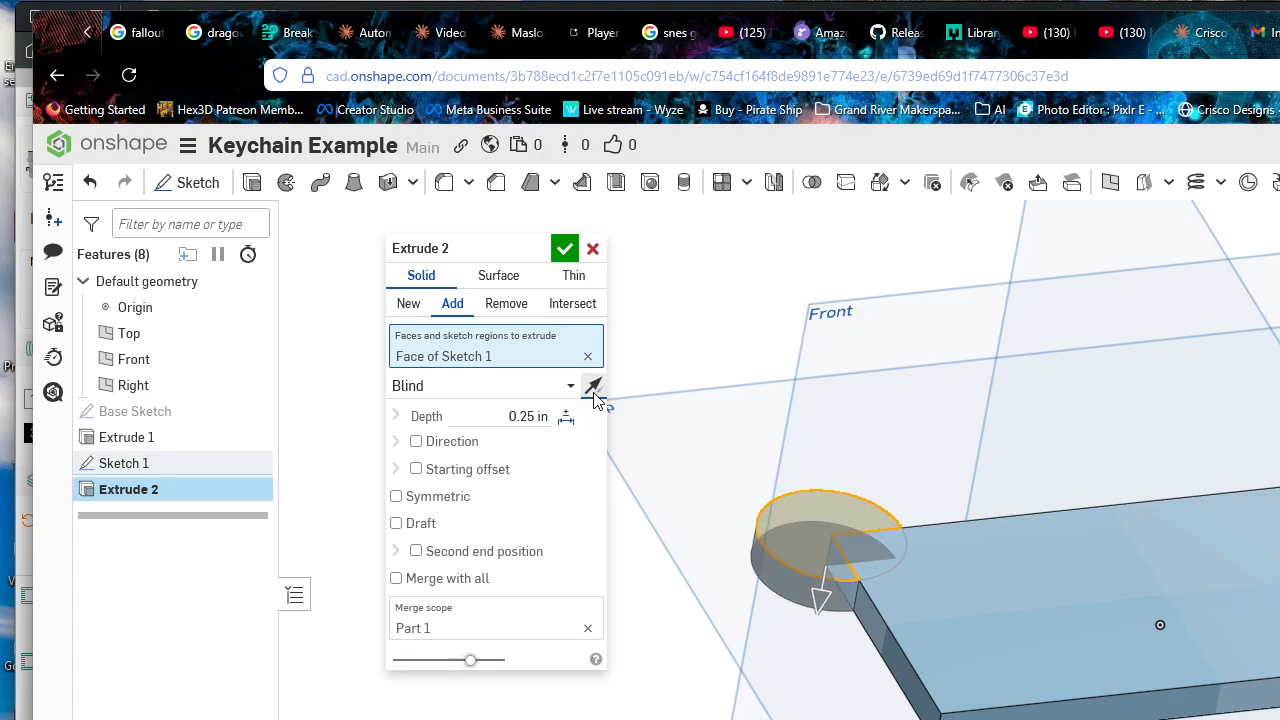
pyautogui.click(594, 390)
pyautogui.click(594, 391)
pyautogui.click(594, 390)
pyautogui.click(594, 390)
pyautogui.click(594, 392)
pyautogui.click(594, 392)
pyautogui.click(594, 390)
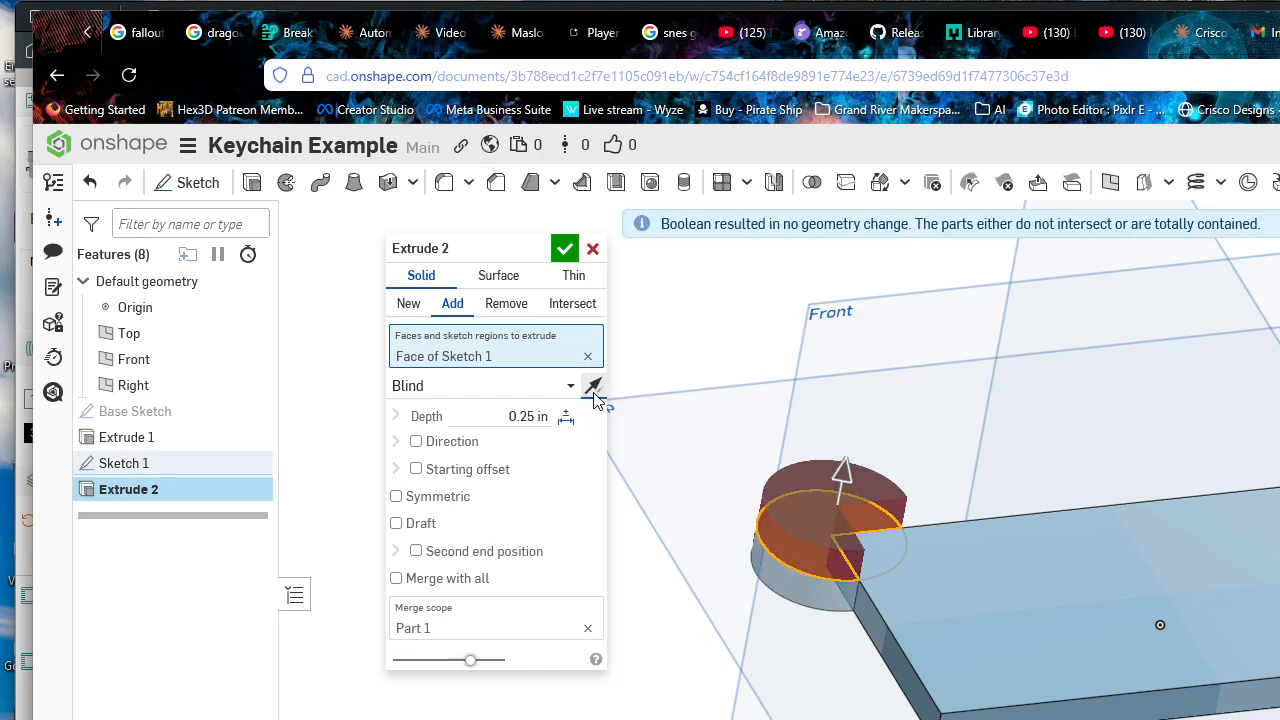
pyautogui.click(594, 390)
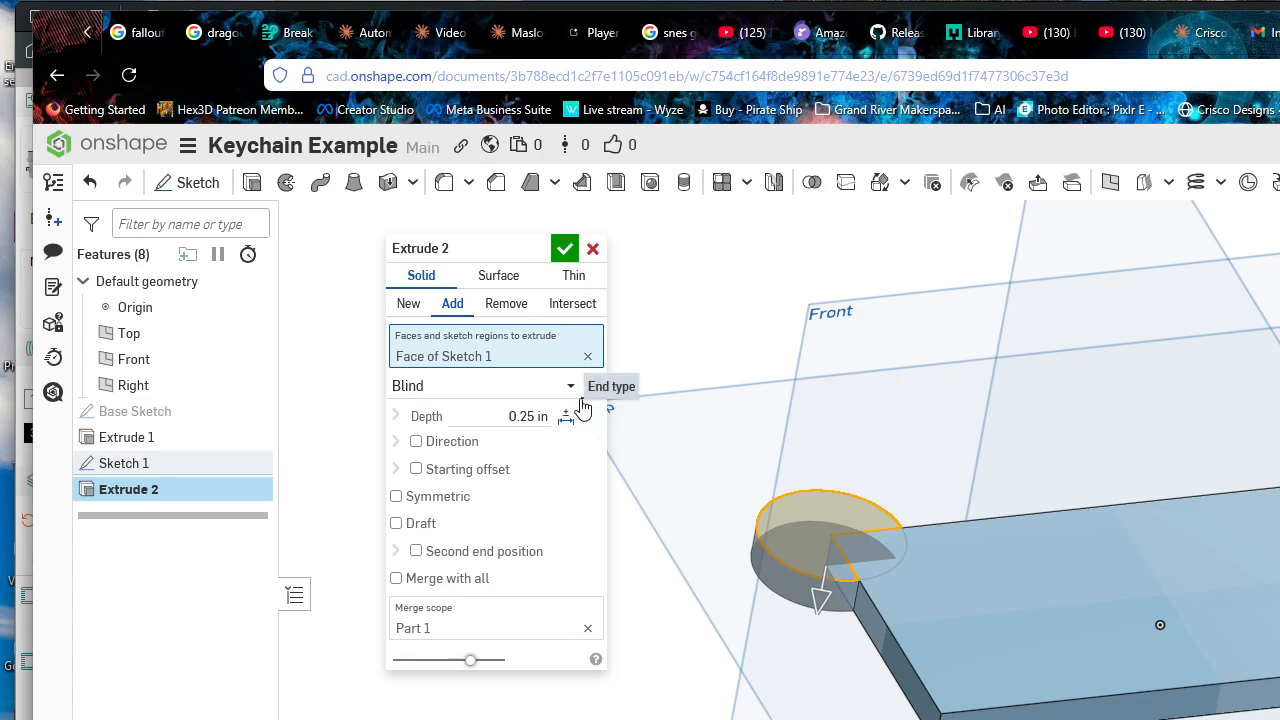
pyautogui.click(595, 390)
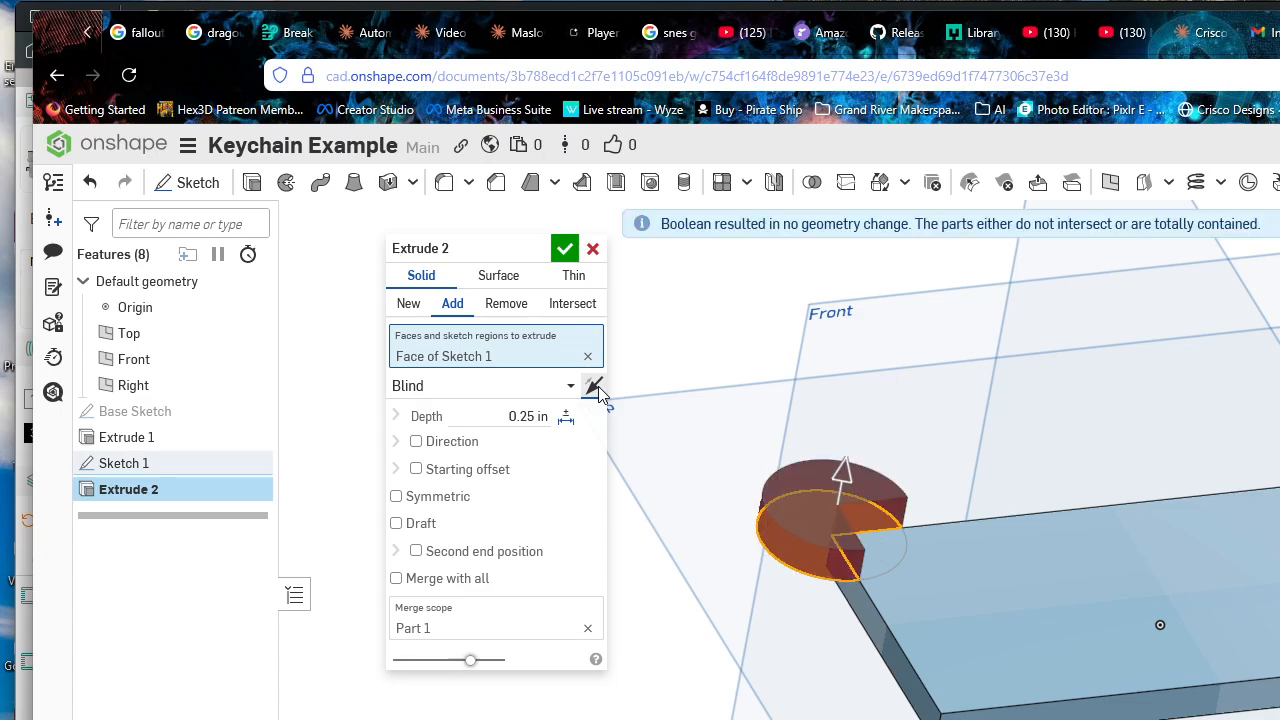
pyautogui.click(594, 388)
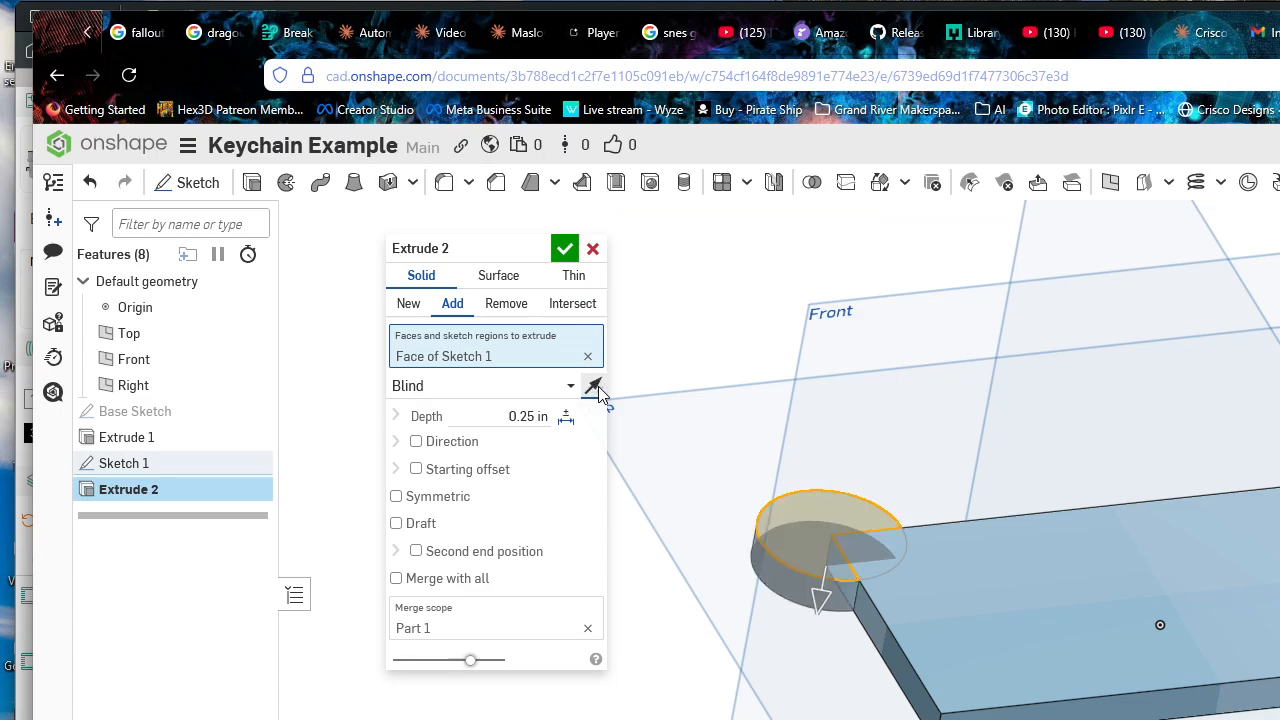
pyautogui.click(594, 388)
pyautogui.click(594, 388)
# Step: View the end type options available for the corner disc's extrusion, then accept the extrusion
pyautogui.click(518, 386)
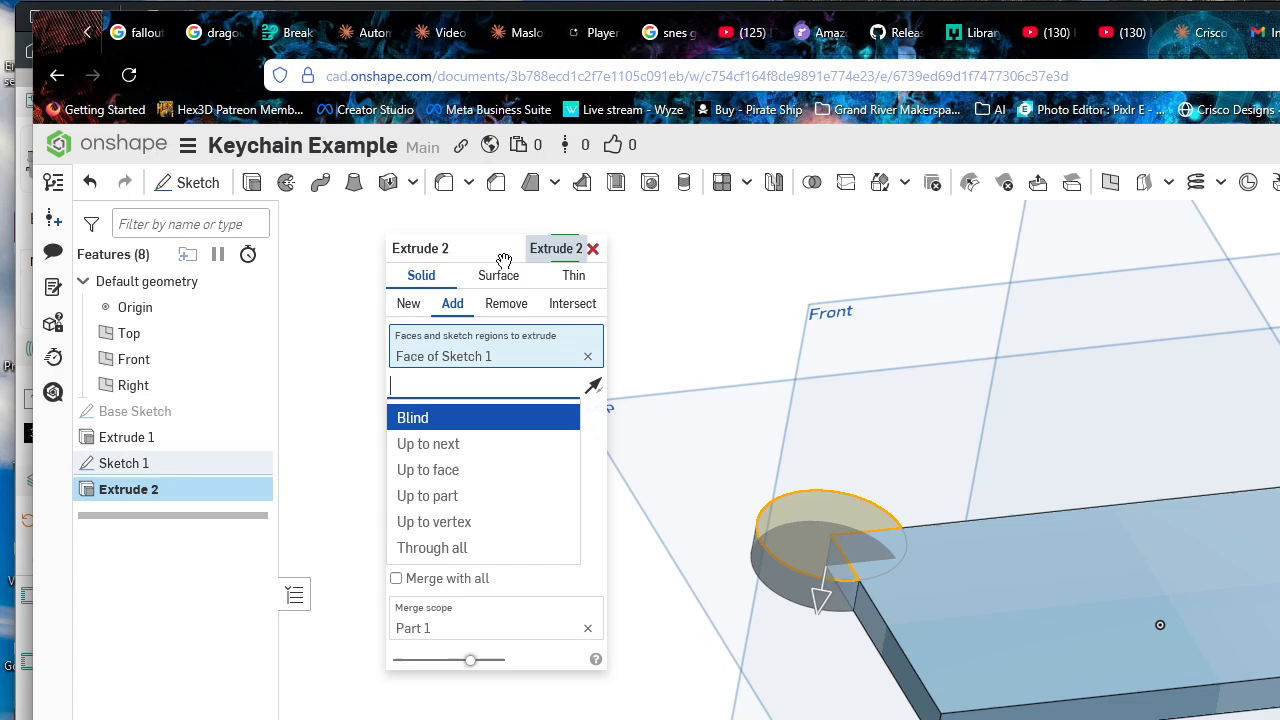
pyautogui.click(566, 252)
pyautogui.click(566, 252)
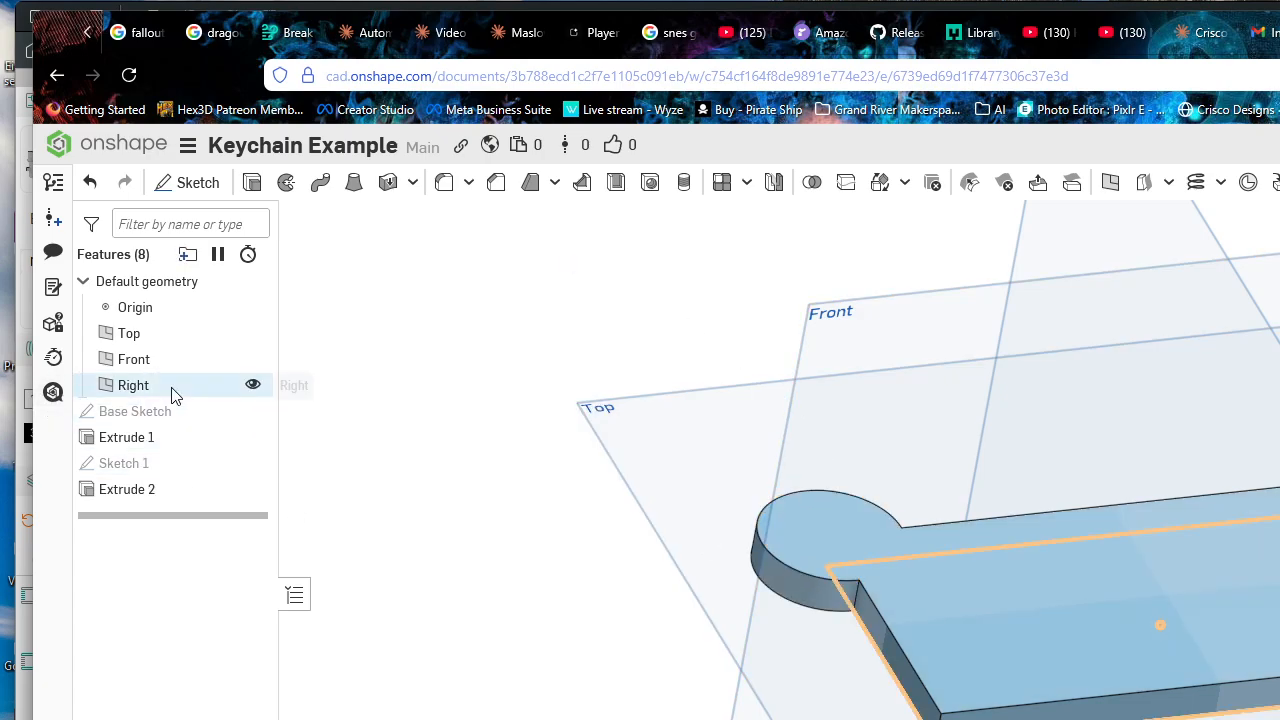
# Step: Edit the base block's extrusion and set its depth to 1 in
pyautogui.doubleClick(160, 443)
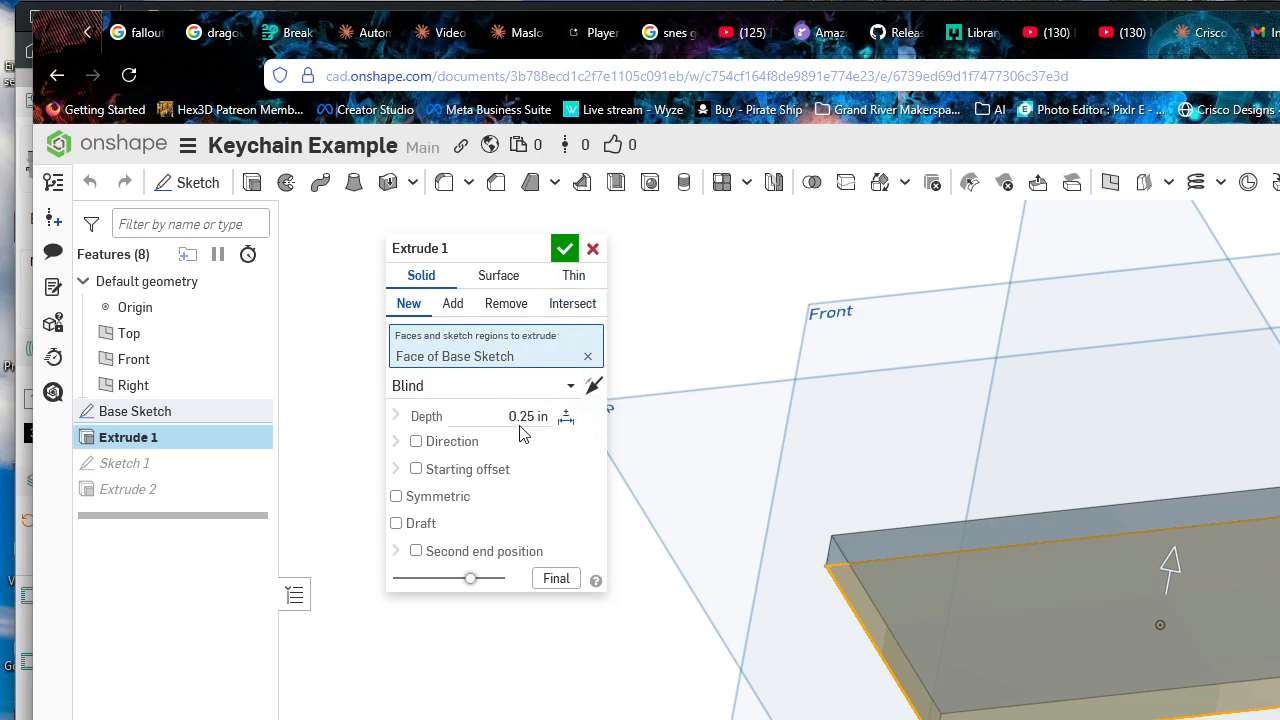
pyautogui.click(485, 414)
pyautogui.write('1')
pyautogui.press('Return')
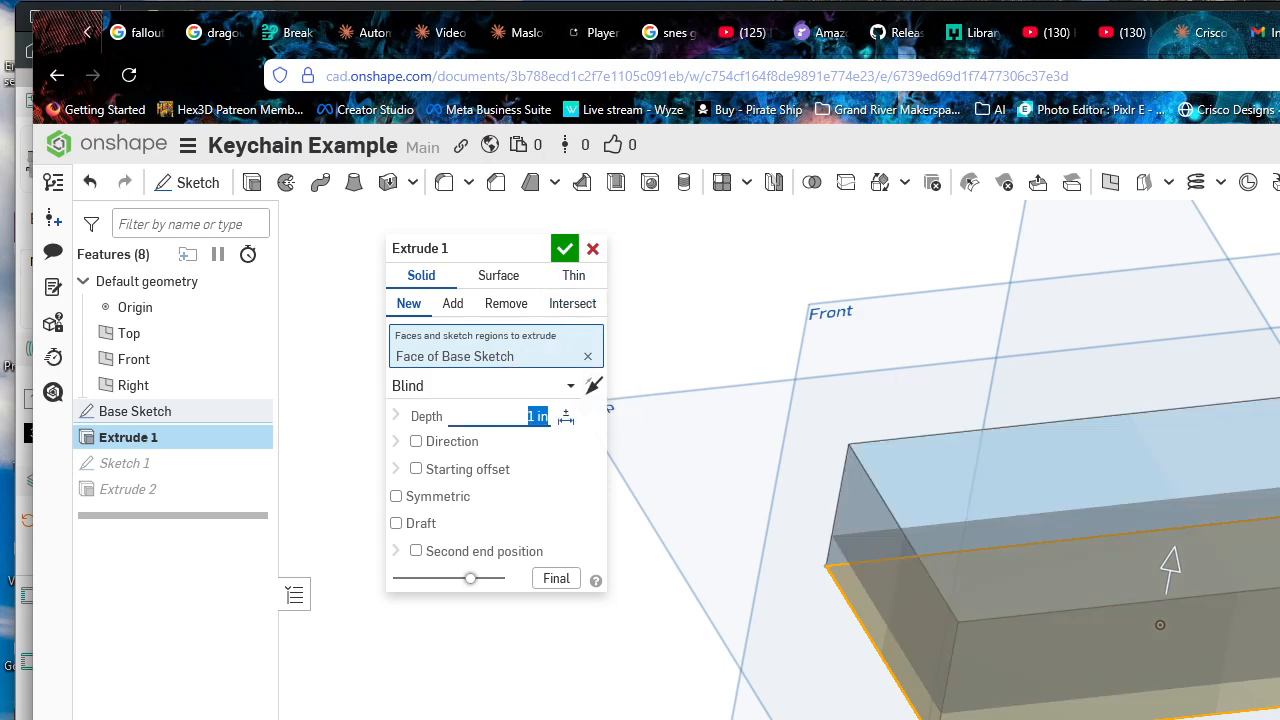
pyautogui.click(564, 249)
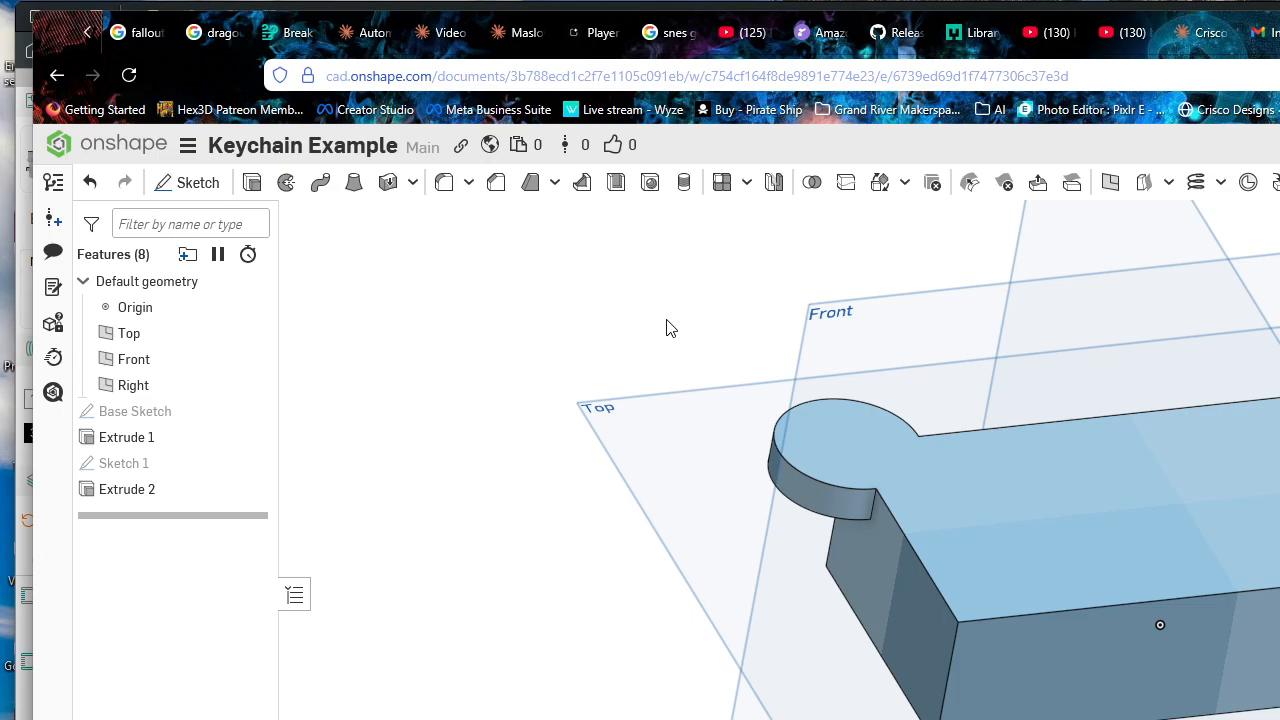
# Step: Edit the corner disc's extrusion and try ending it Up to face at the base block's bottom face, clearing that face again
pyautogui.doubleClick(151, 489)
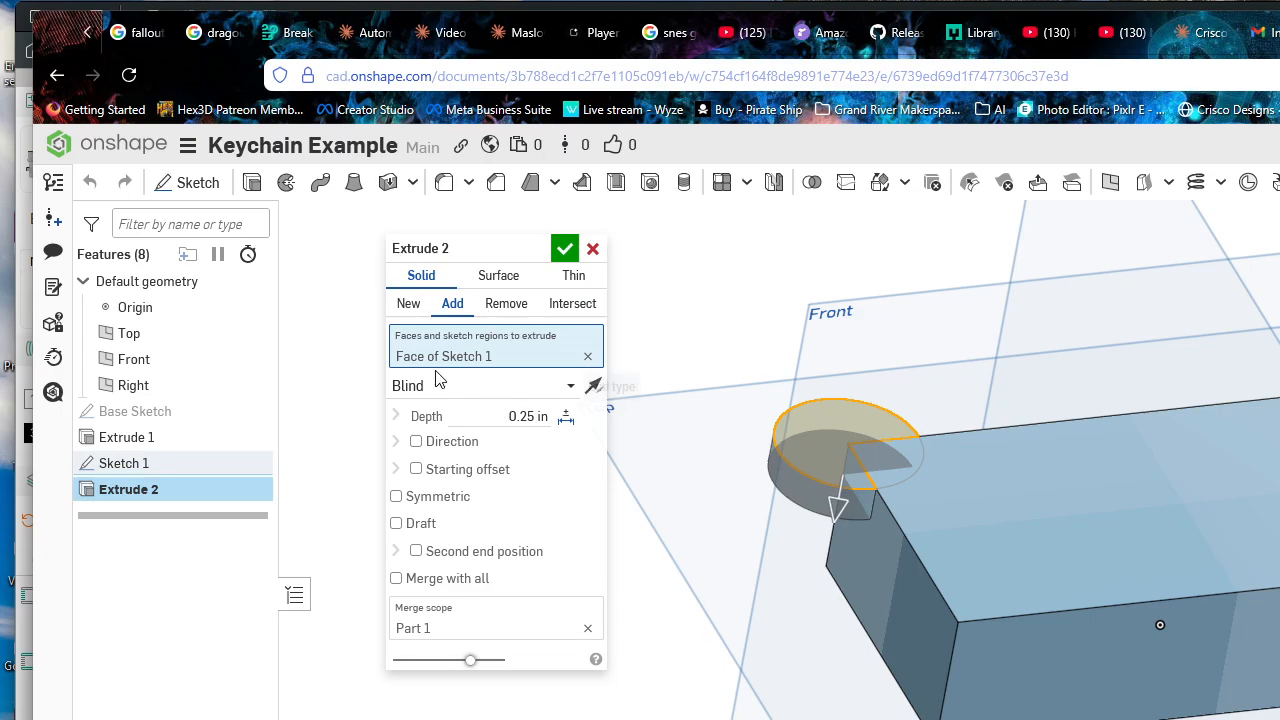
pyautogui.click(500, 386)
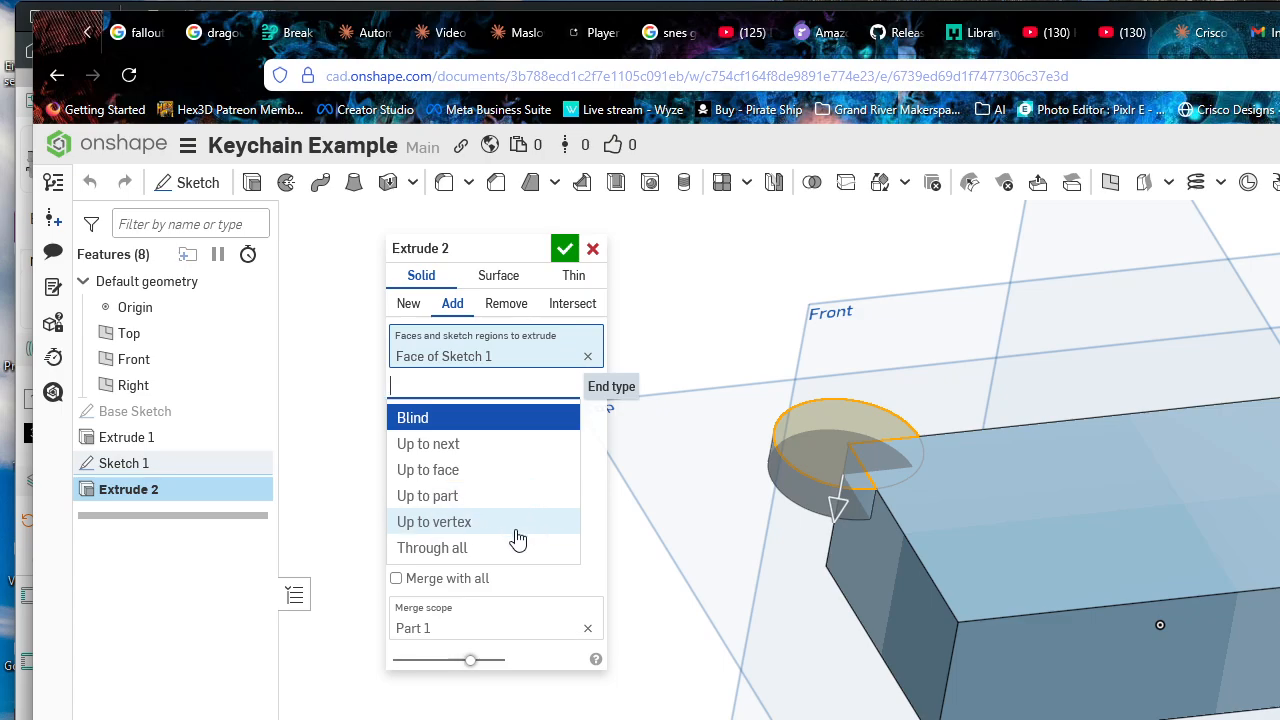
pyautogui.click(518, 470)
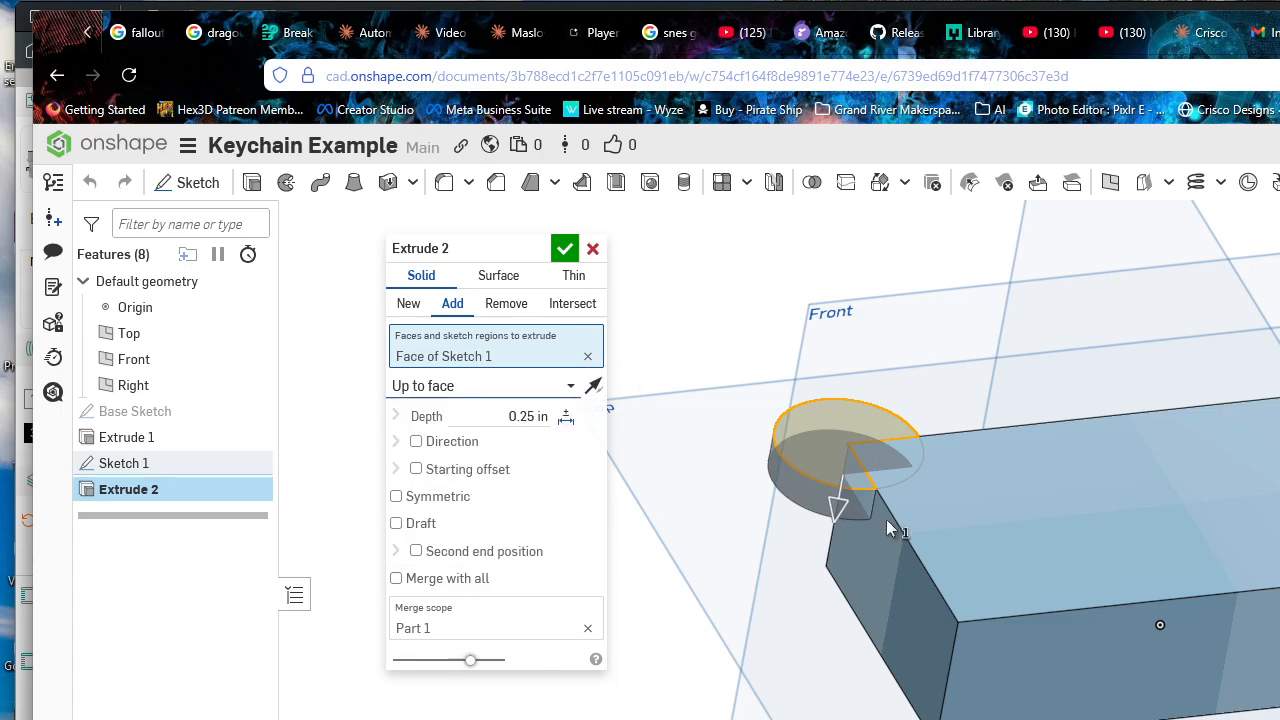
pyautogui.moveTo(913, 636); pyautogui.dragTo(951, 583, button='right')
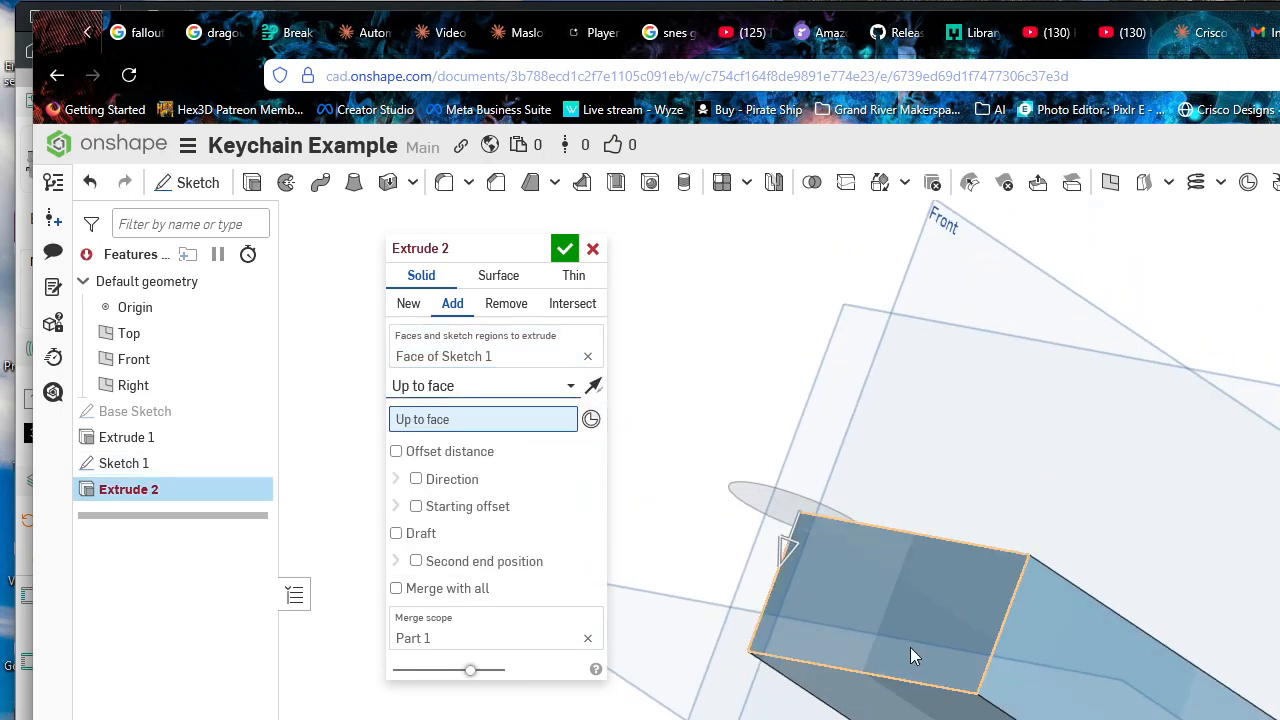
pyautogui.moveTo(910, 647); pyautogui.dragTo(921, 552, button='right')
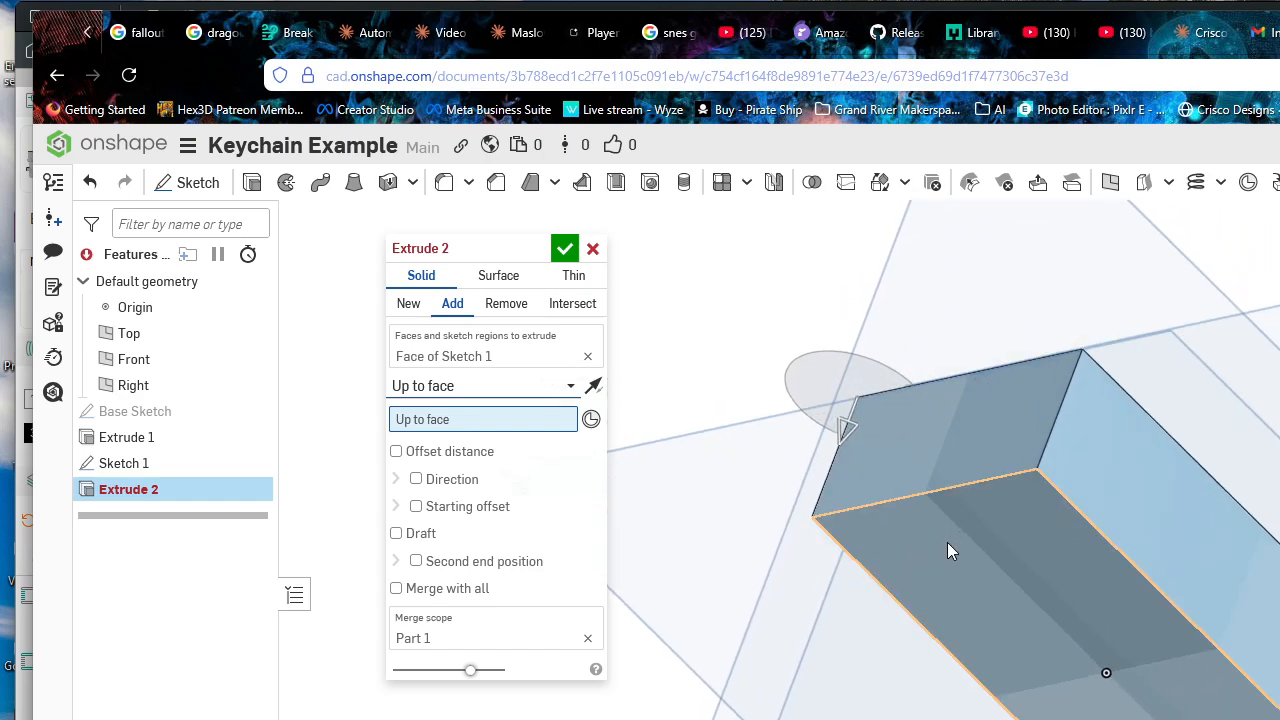
pyautogui.click(947, 542)
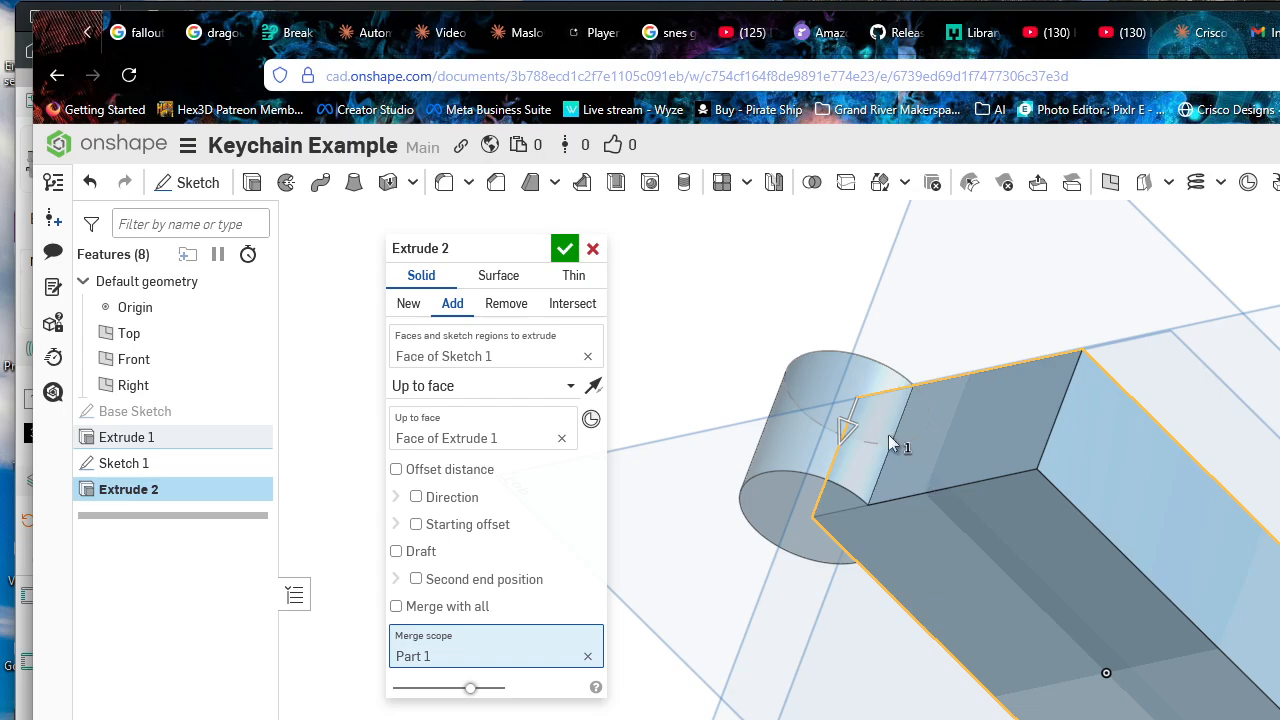
pyautogui.click(566, 439)
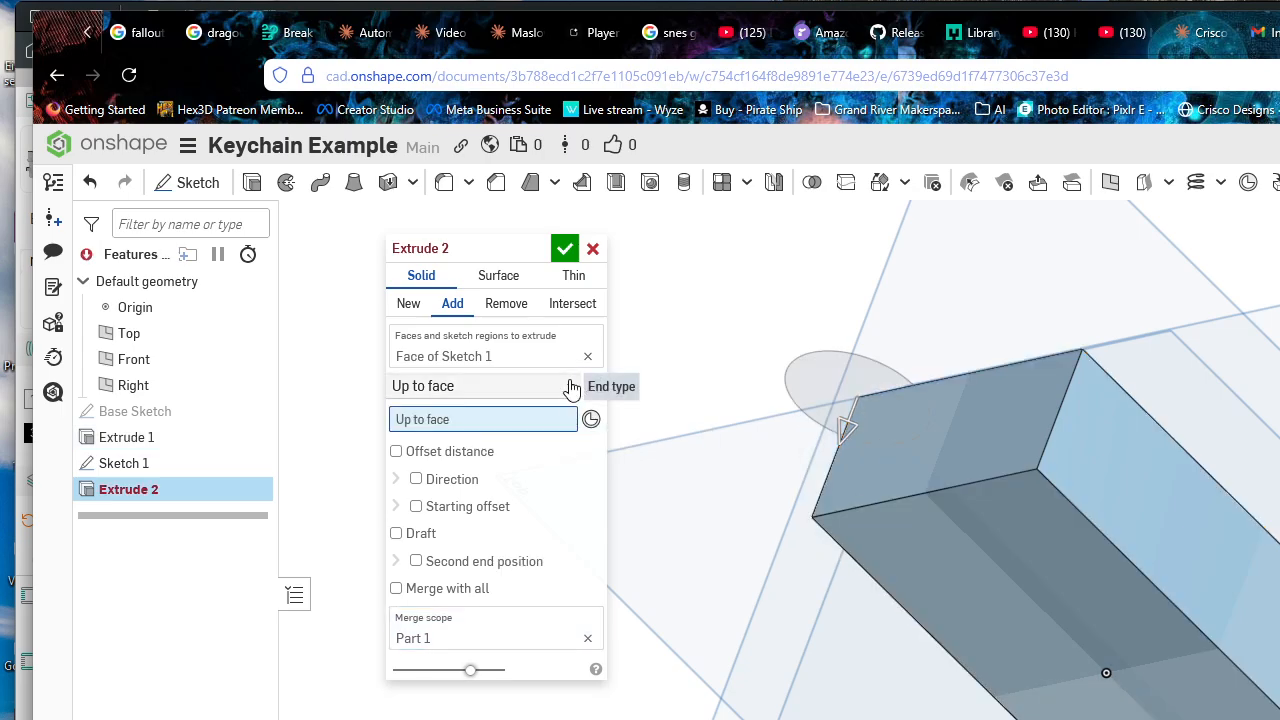
# Step: Set the corner disc's end type to Up to vertex, ending at a bottom corner of the base block, and accept the extrusion
pyautogui.click(571, 388)
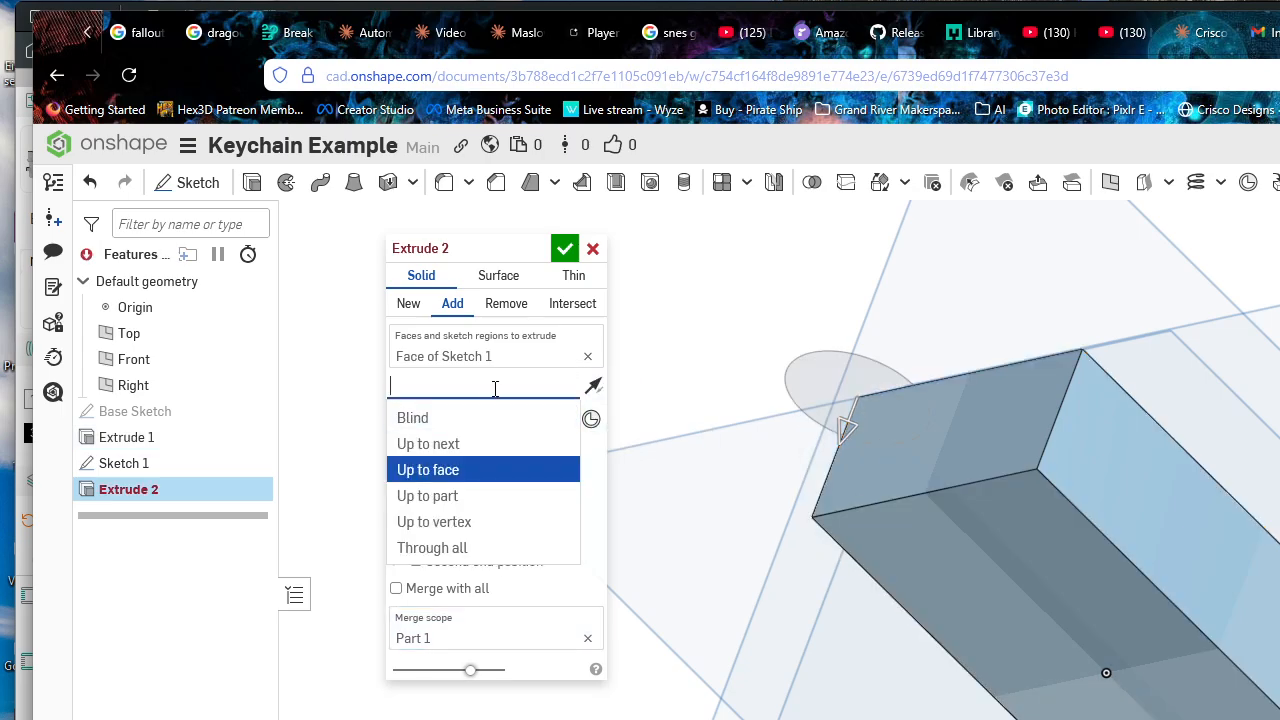
pyautogui.click(497, 527)
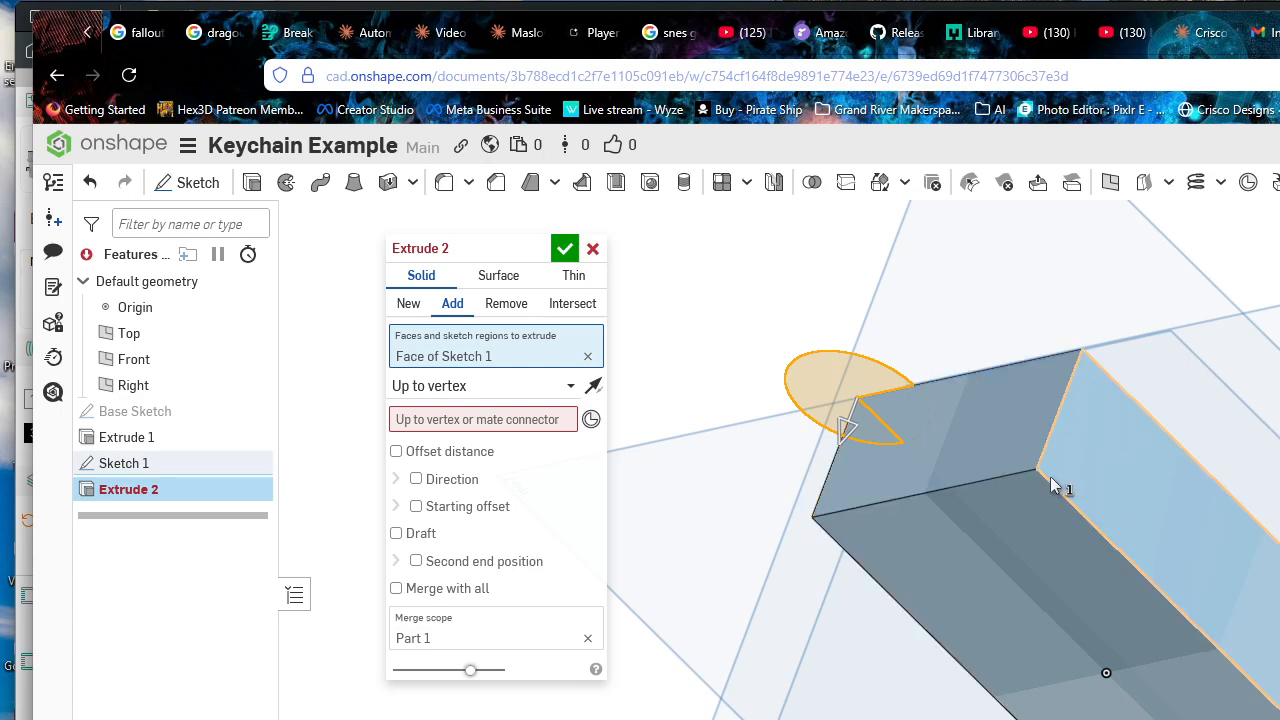
pyautogui.click(500, 421)
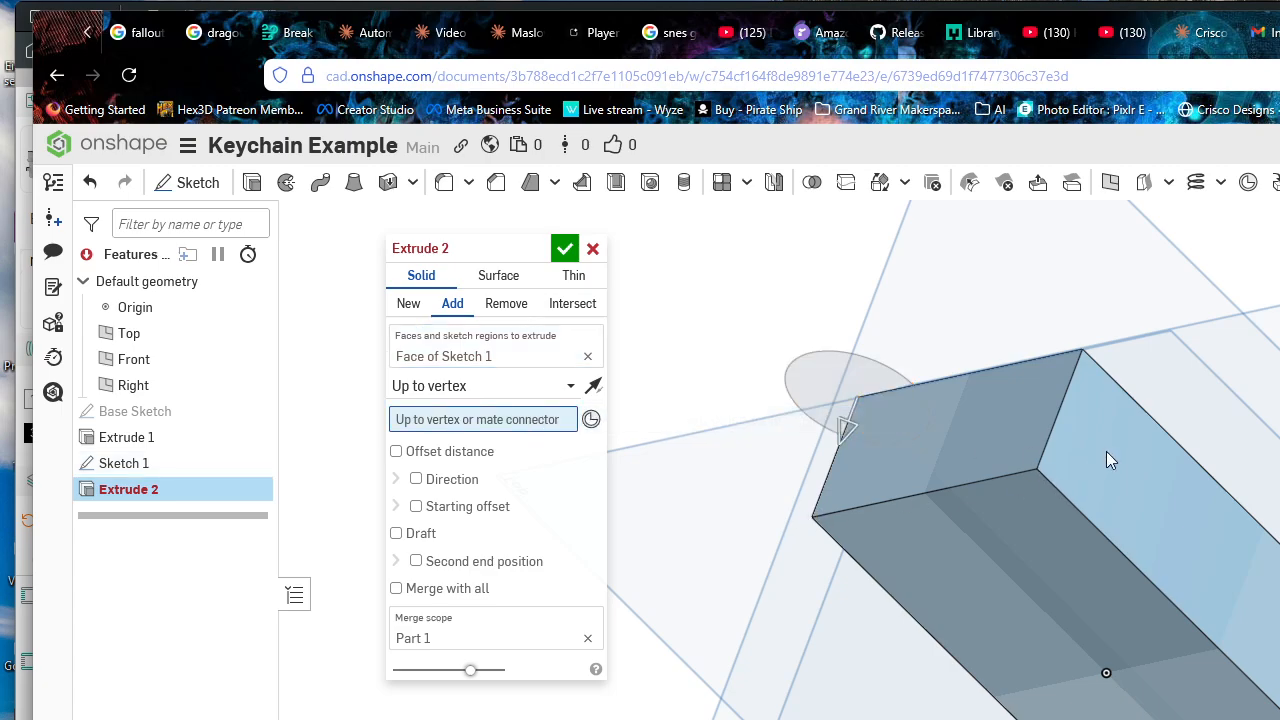
pyautogui.scroll(5, 1036, 470)
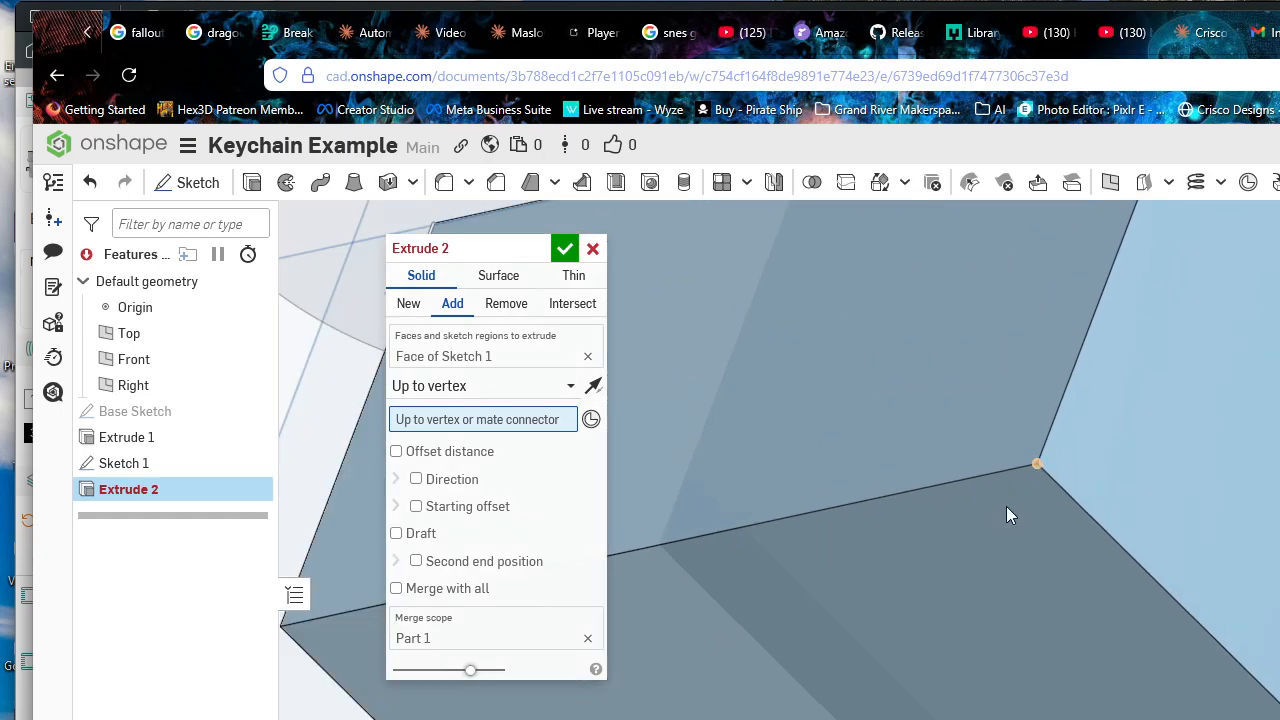
pyautogui.click(483, 390)
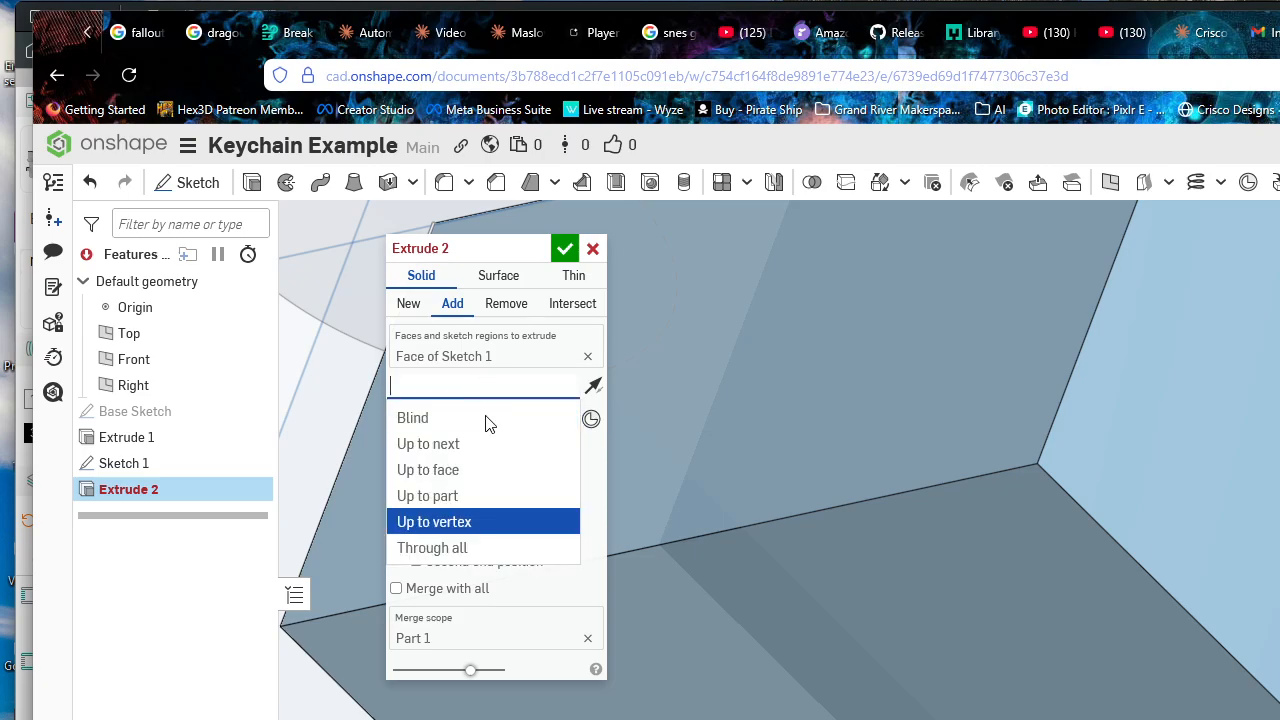
pyautogui.click(482, 522)
pyautogui.click(1038, 464)
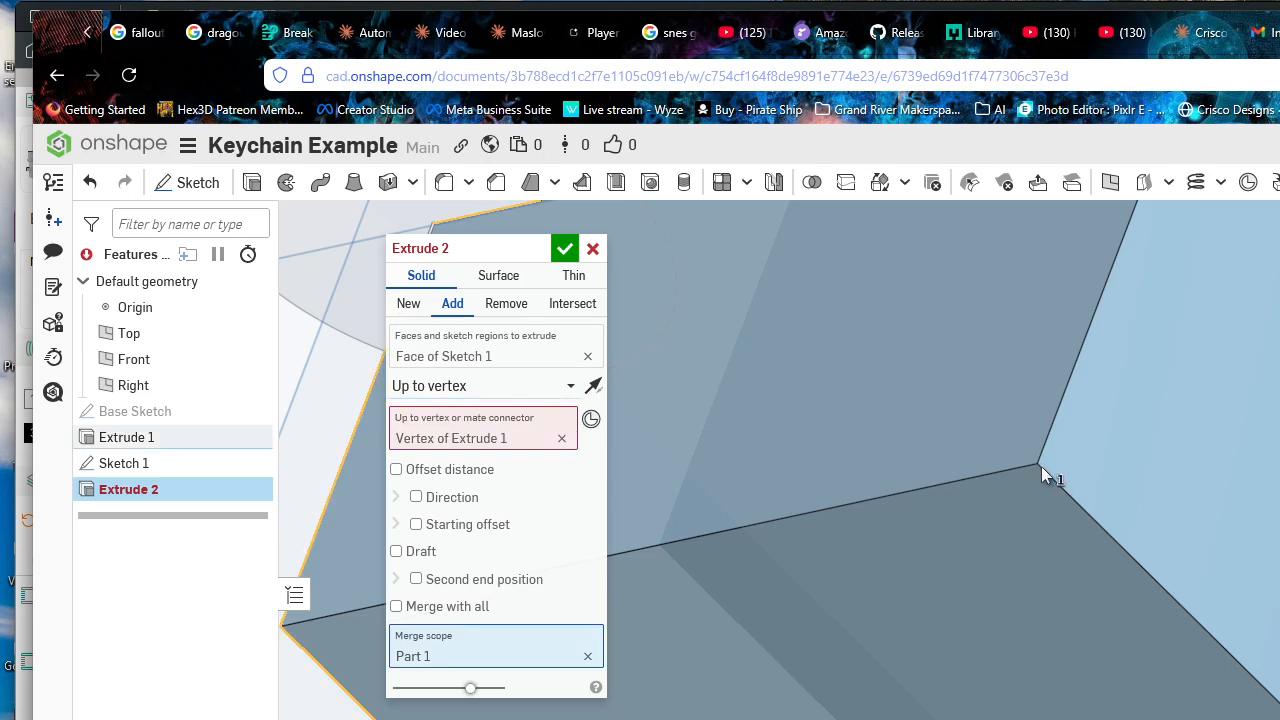
pyautogui.click(568, 250)
# Step: Edit the base block's extrusion, set its depth to 0.1 in and accept it
pyautogui.scroll(-3, 777, 419)
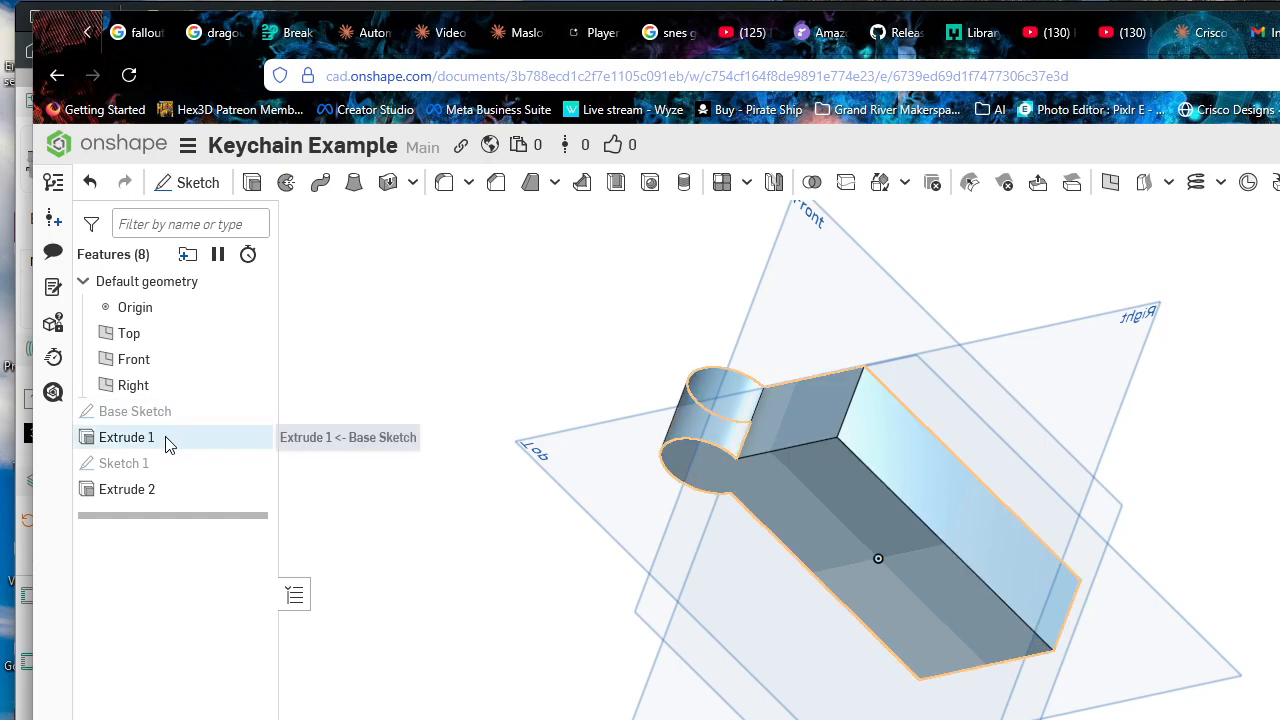
pyautogui.doubleClick(166, 437)
pyautogui.click(545, 416)
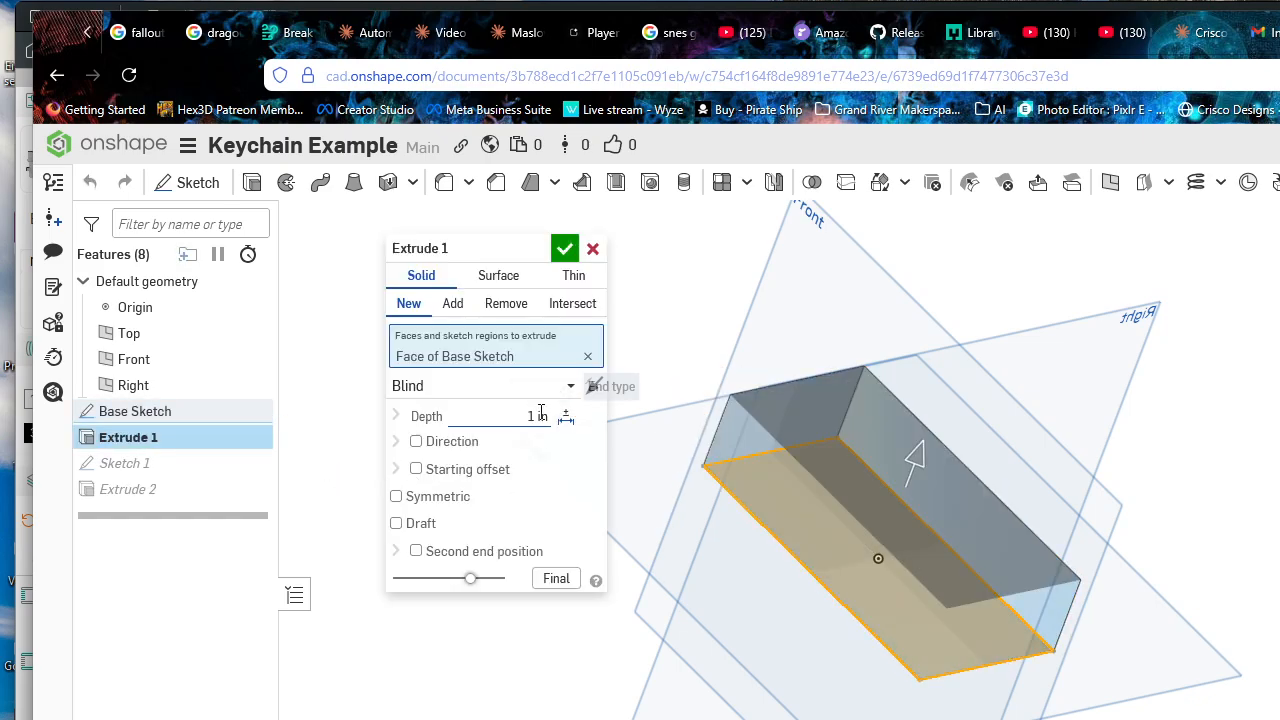
pyautogui.write('0.1')
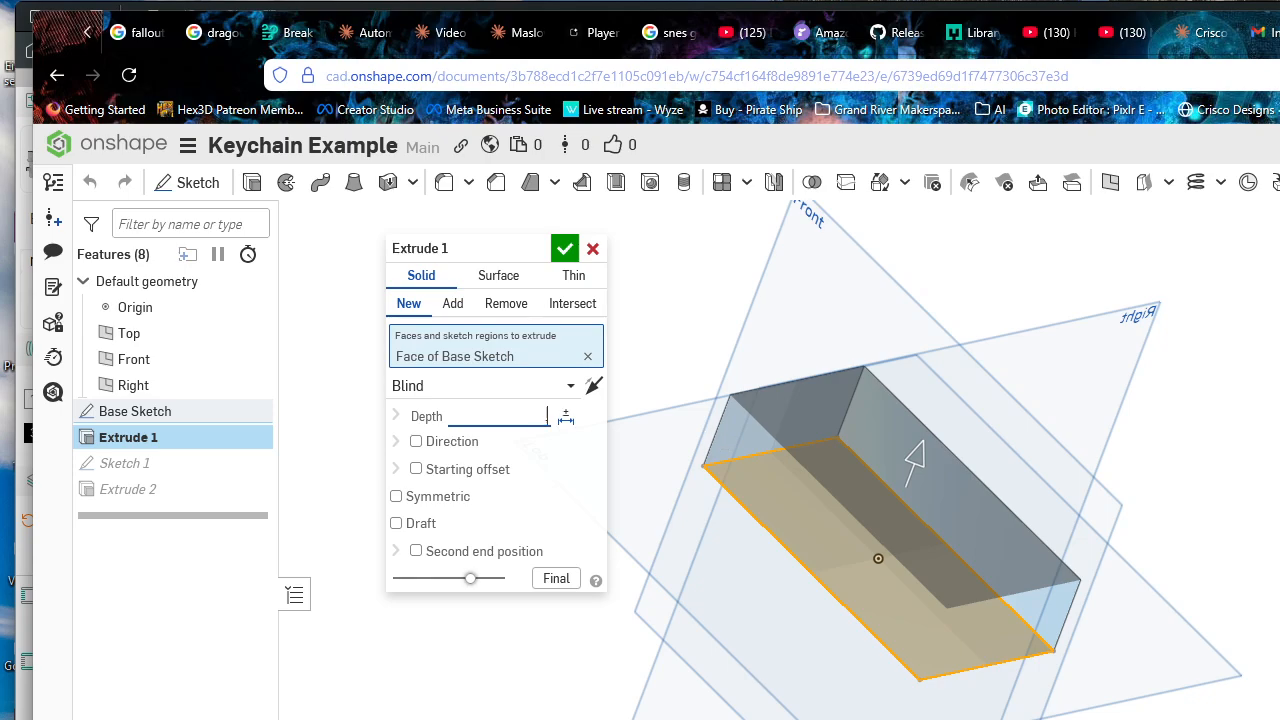
pyautogui.press('Return')
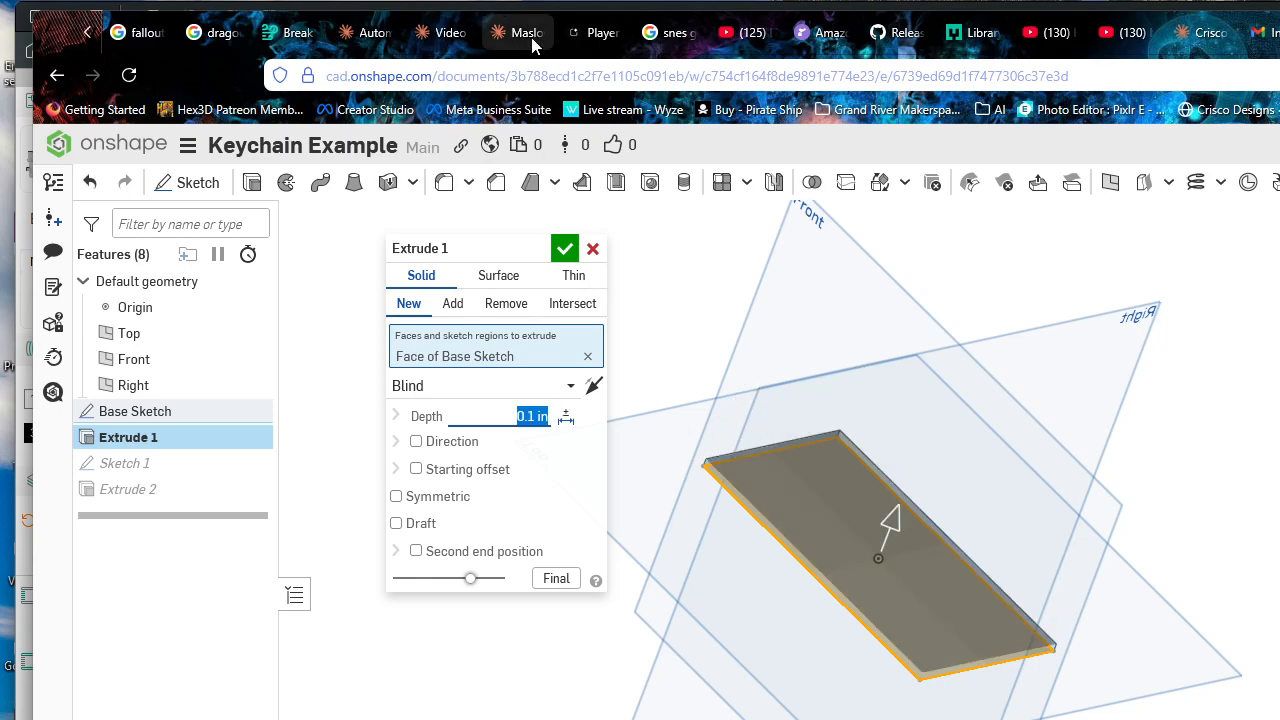
pyautogui.click(563, 250)
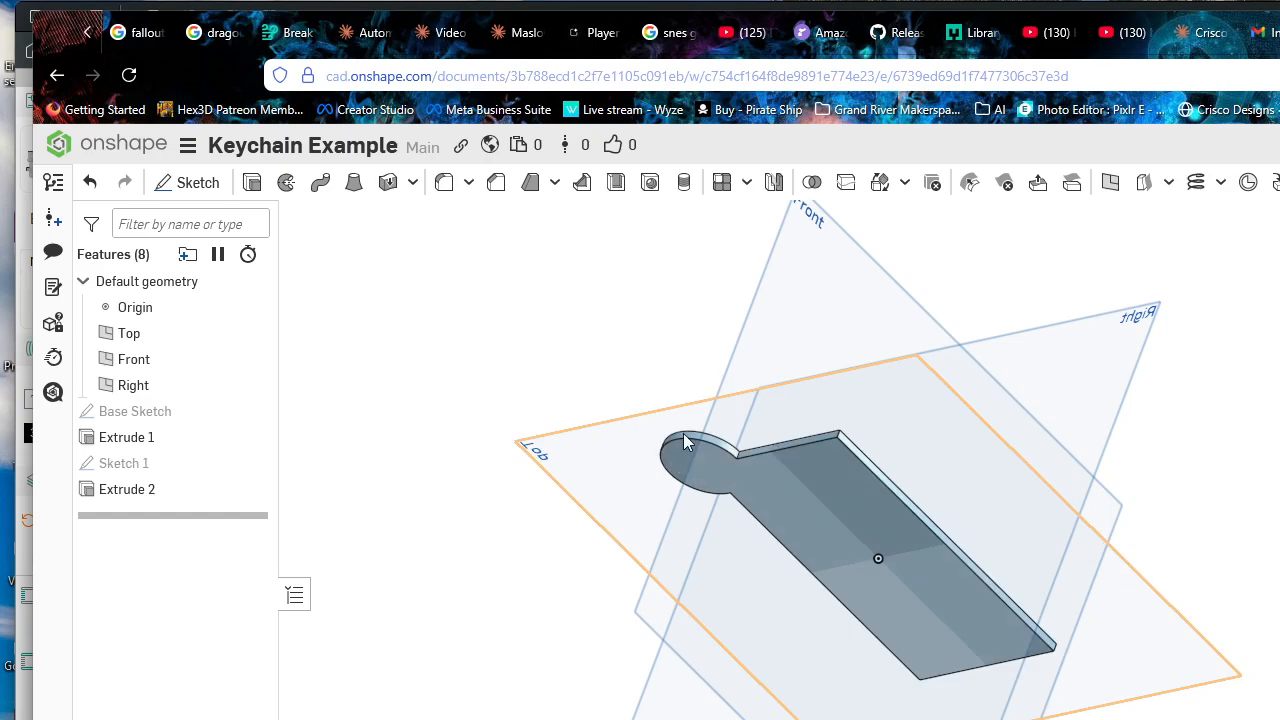
# Step: Examine the thin block and its corner disc from several angles to check how their thicknesses match
pyautogui.moveTo(687, 435); pyautogui.dragTo(863, 526, button='right')
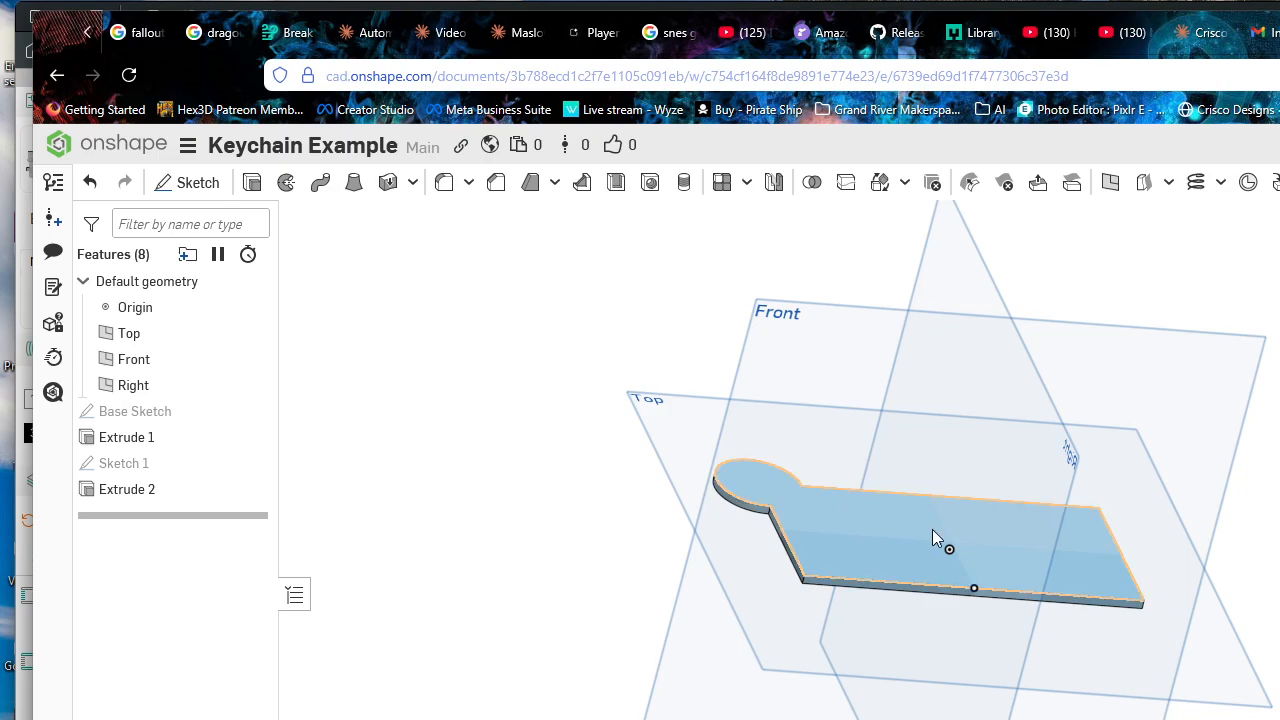
pyautogui.scroll(2, 1050, 539)
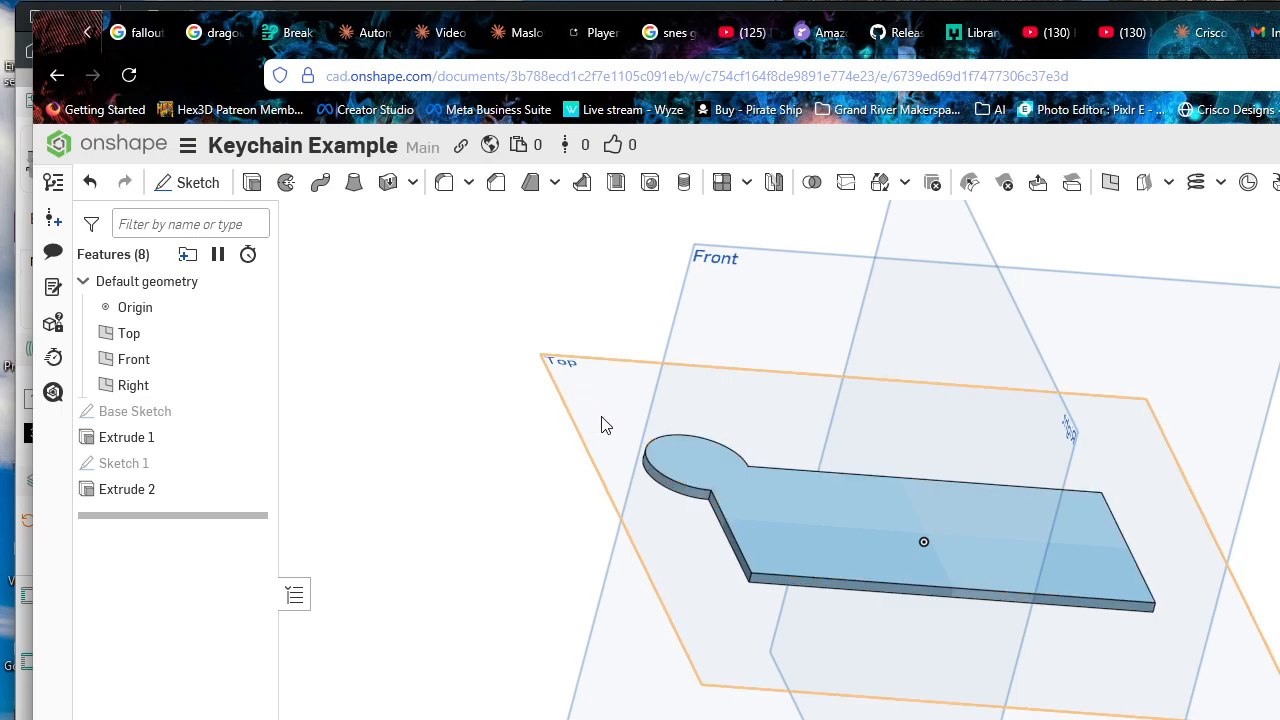
pyautogui.moveTo(926, 491); pyautogui.dragTo(1222, 590, button='right')
pyautogui.moveTo(1220, 590); pyautogui.dragTo(1279, 571, button='middle')
pyautogui.moveTo(1279, 571); pyautogui.dragTo(1279, 535, button='right')
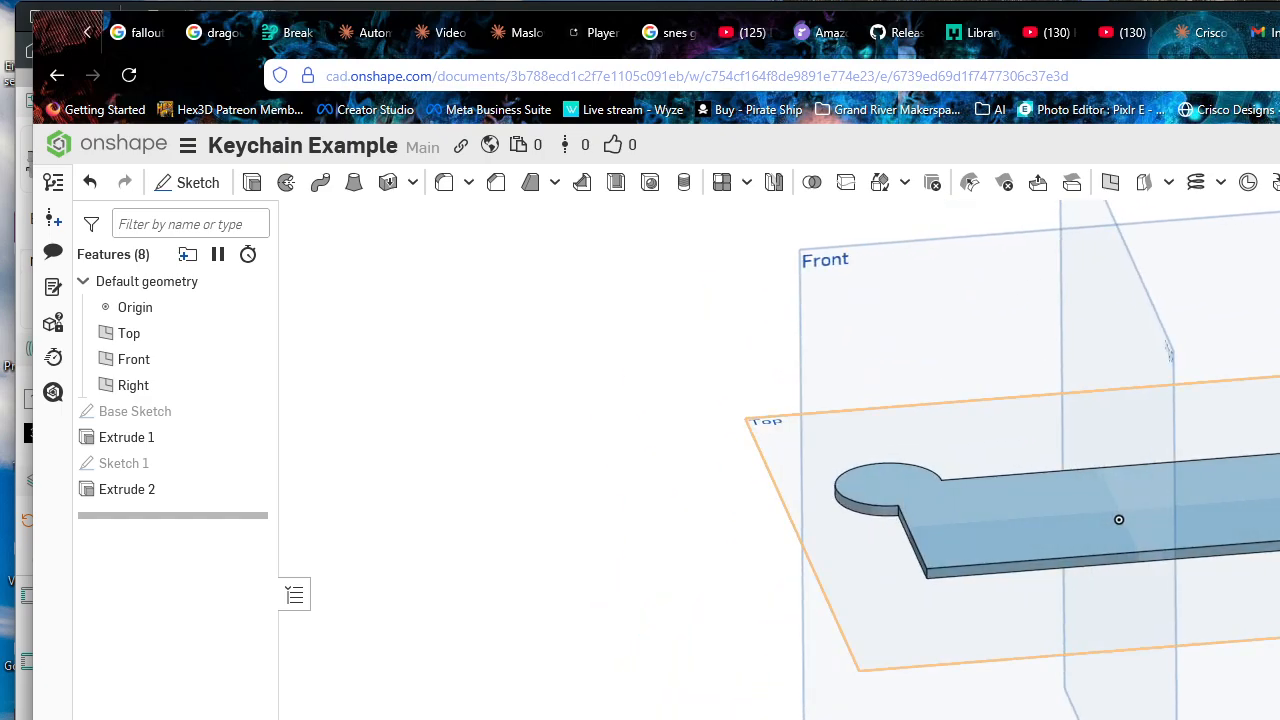
pyautogui.moveTo(1119, 519); pyautogui.dragTo(1044, 549, button='right')
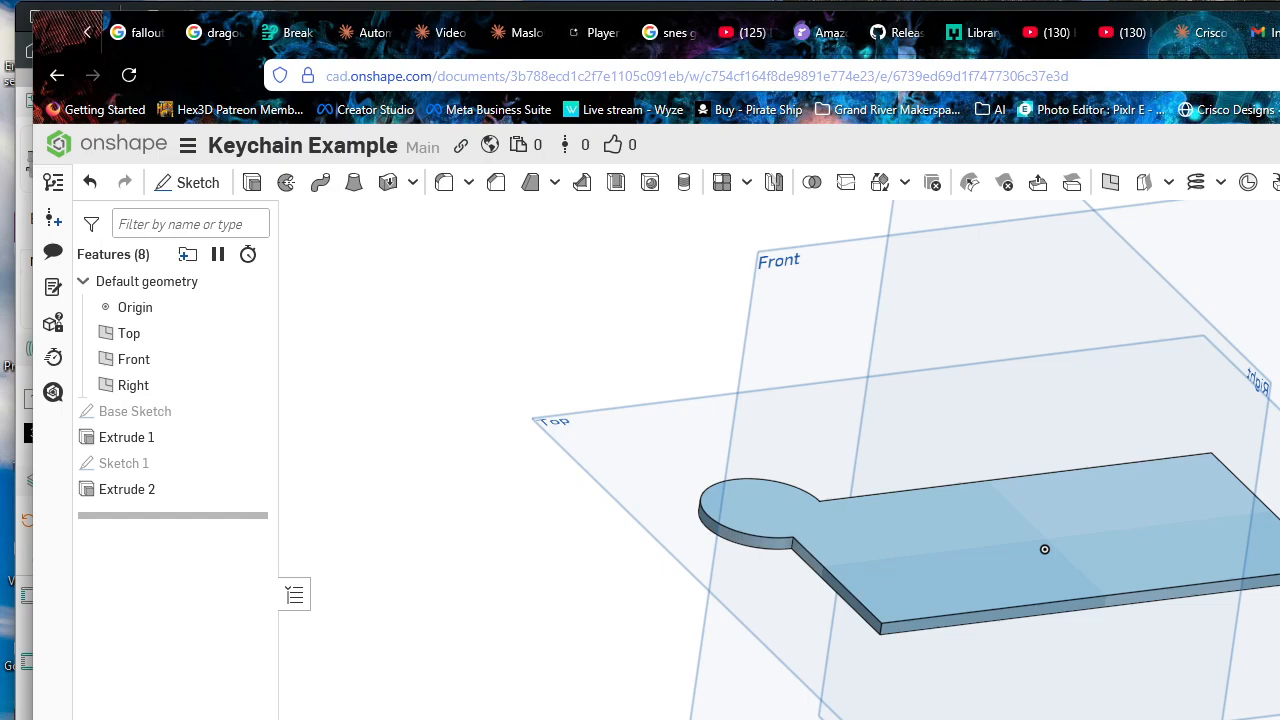
pyautogui.moveTo(1046, 543); pyautogui.dragTo(1046, 544, button='right')
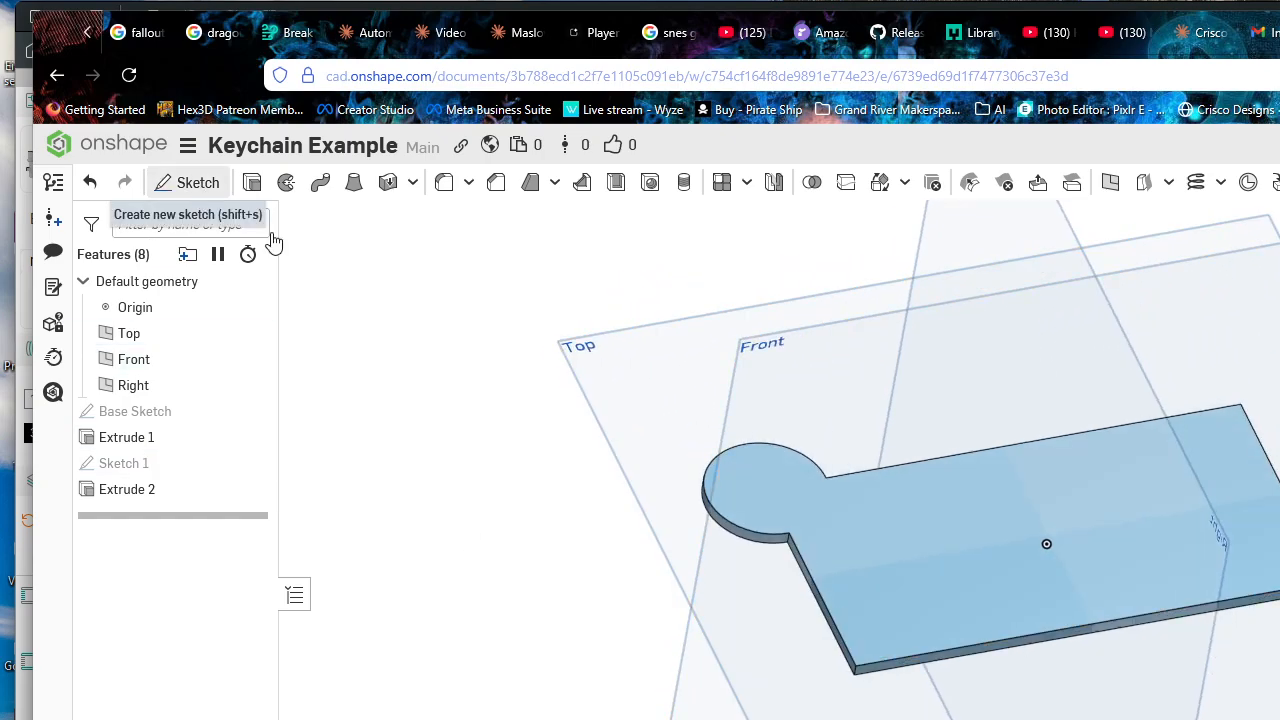
pyautogui.moveTo(746, 608); pyautogui.dragTo(749, 600, button='right')
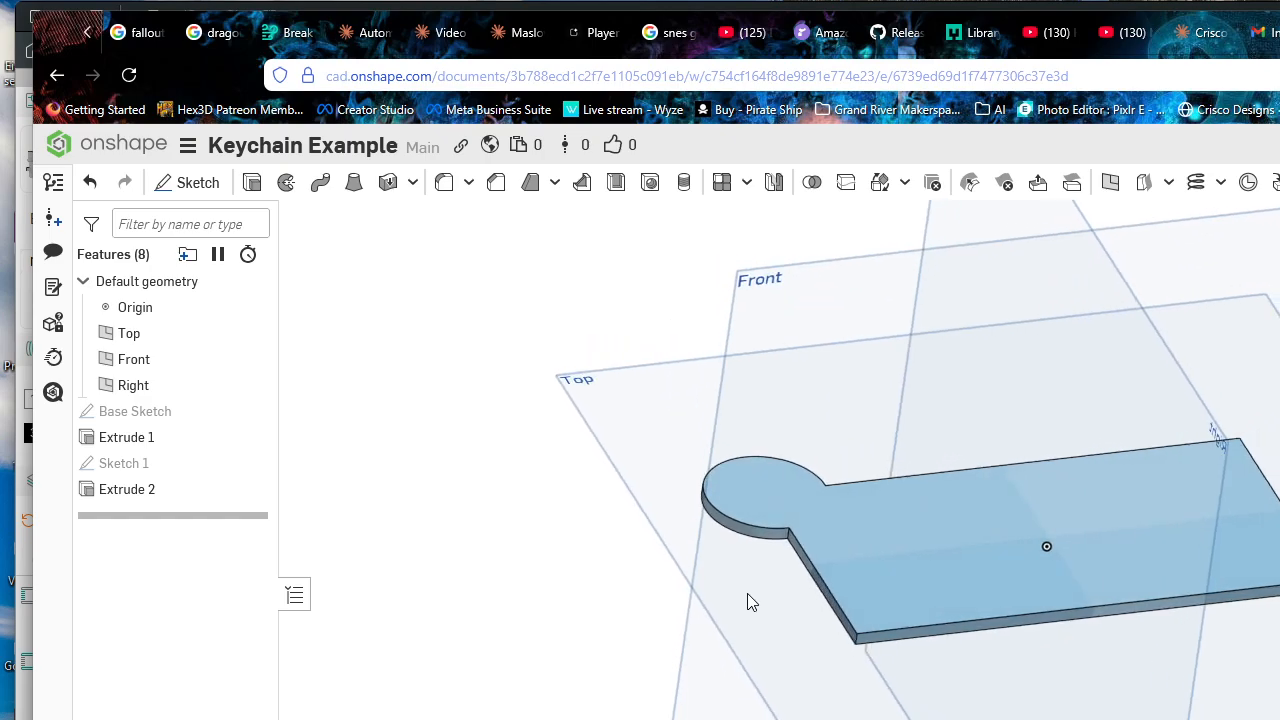
# Step: Start a new sketch on the top face of the keychain body and view that face straight on
pyautogui.click(190, 185)
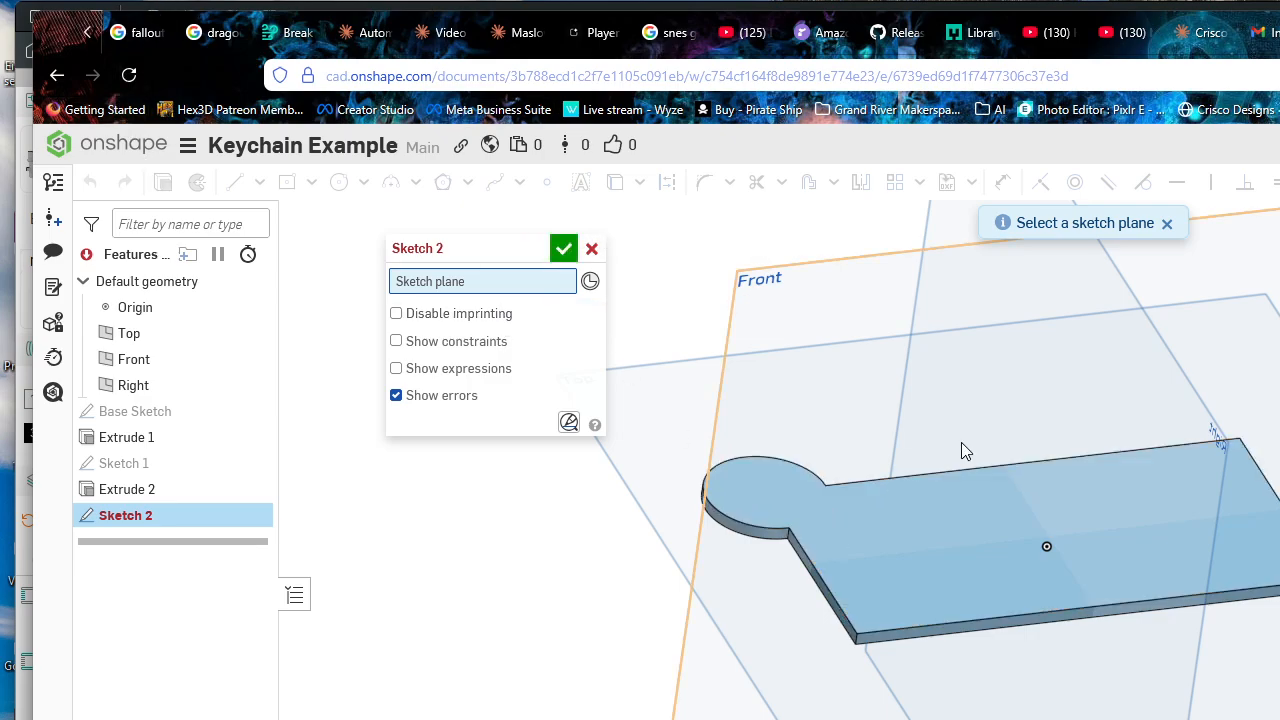
pyautogui.click(1040, 537)
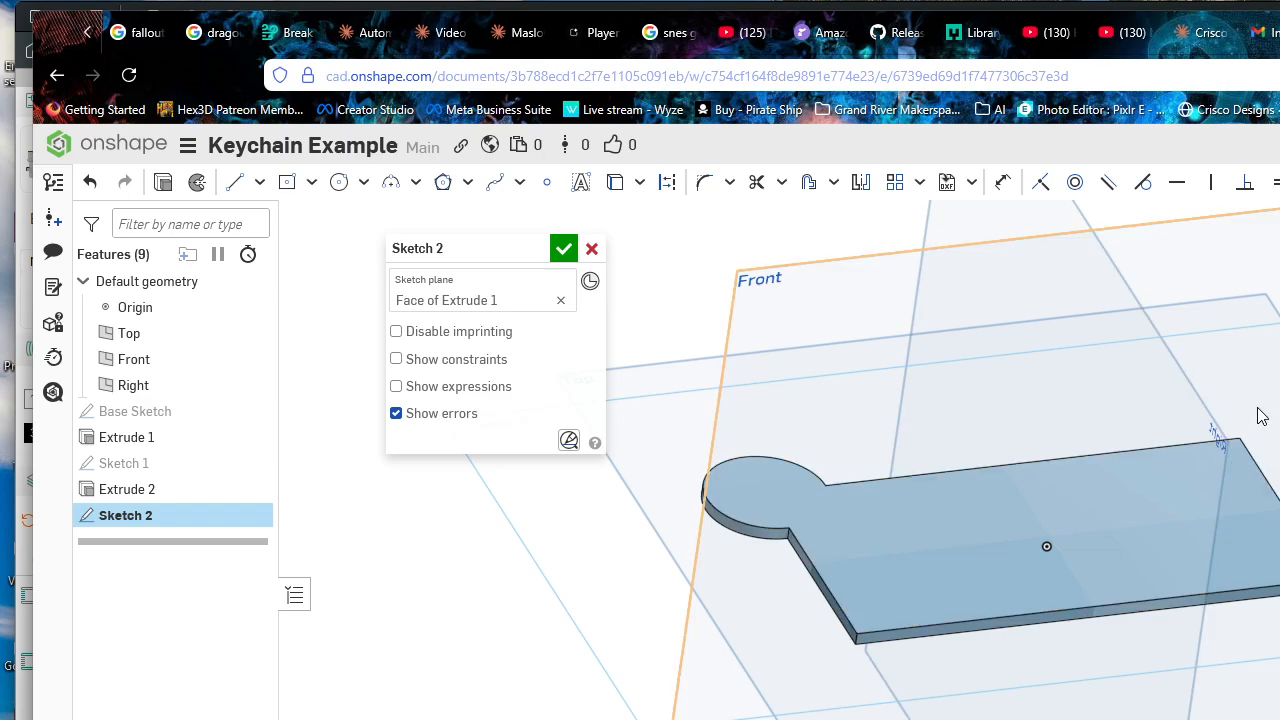
pyautogui.scroll(-3, 1262, 423)
pyautogui.moveTo(1196, 489)
pyautogui.mouseDown(button='right')
pyautogui.moveTo(1169, 523)
pyautogui.moveTo(1193, 512)
pyautogui.mouseUp(button='right')
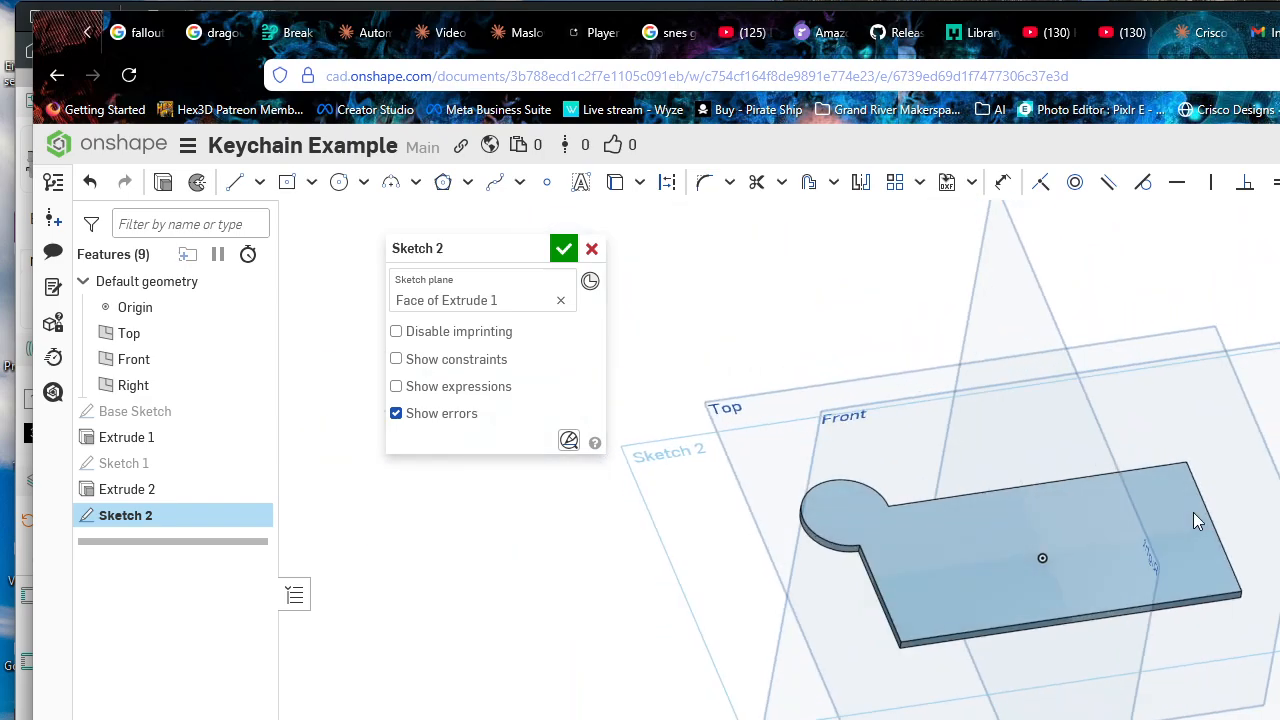
pyautogui.click(931, 544)
pyautogui.press('n')
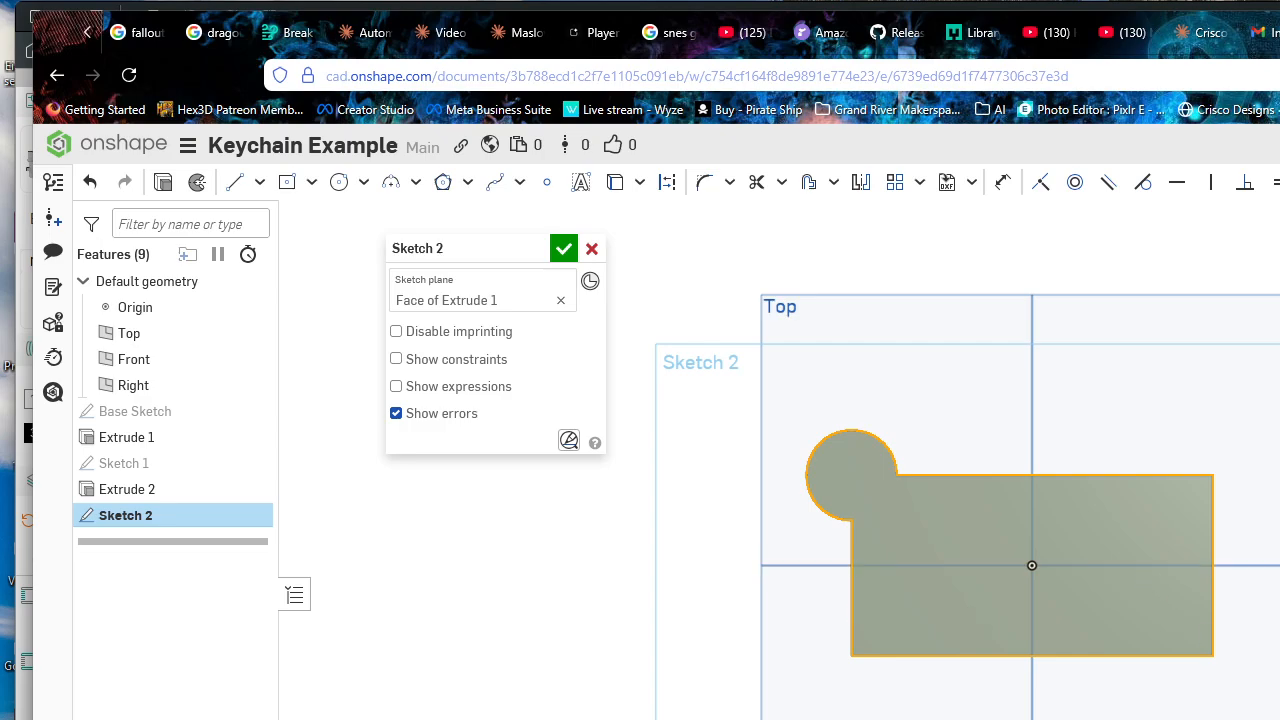
pyautogui.press('space')
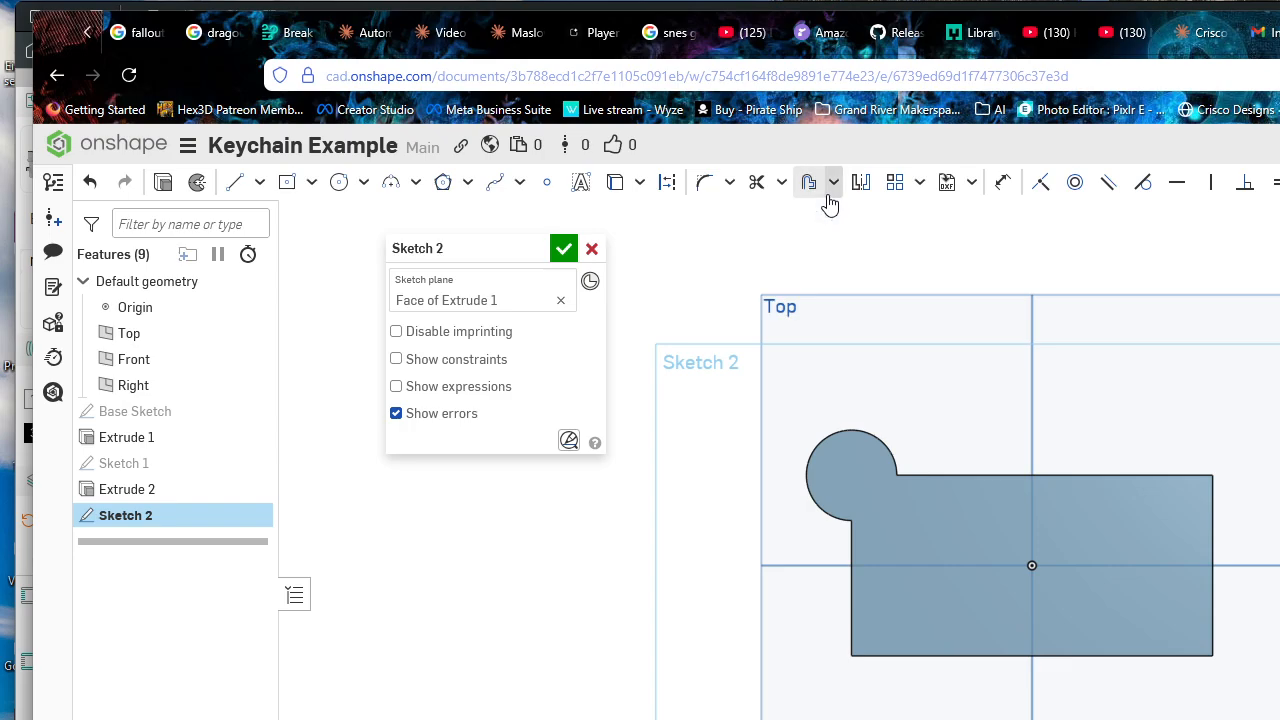
# Step: Sketch a circle about 0.63 in in diameter, concentric with the rounded corner disc
pyautogui.click(338, 184)
pyautogui.scroll(3, 870, 480)
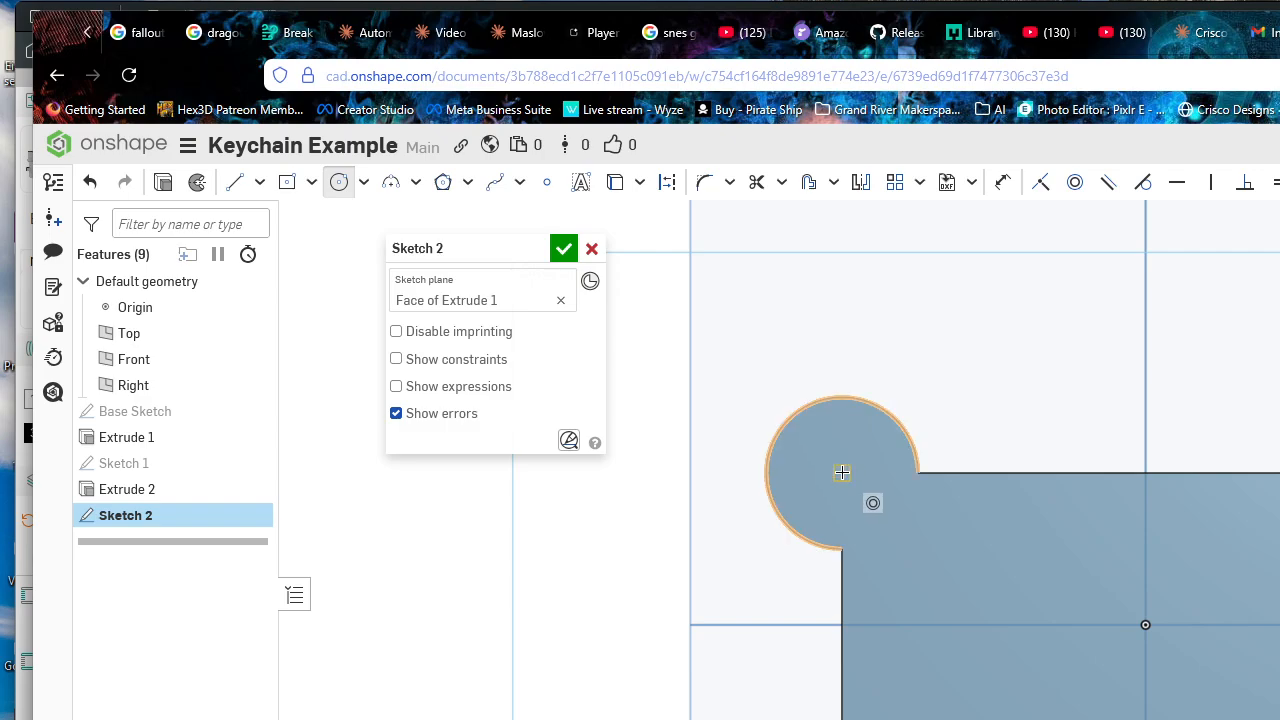
pyautogui.click(842, 472)
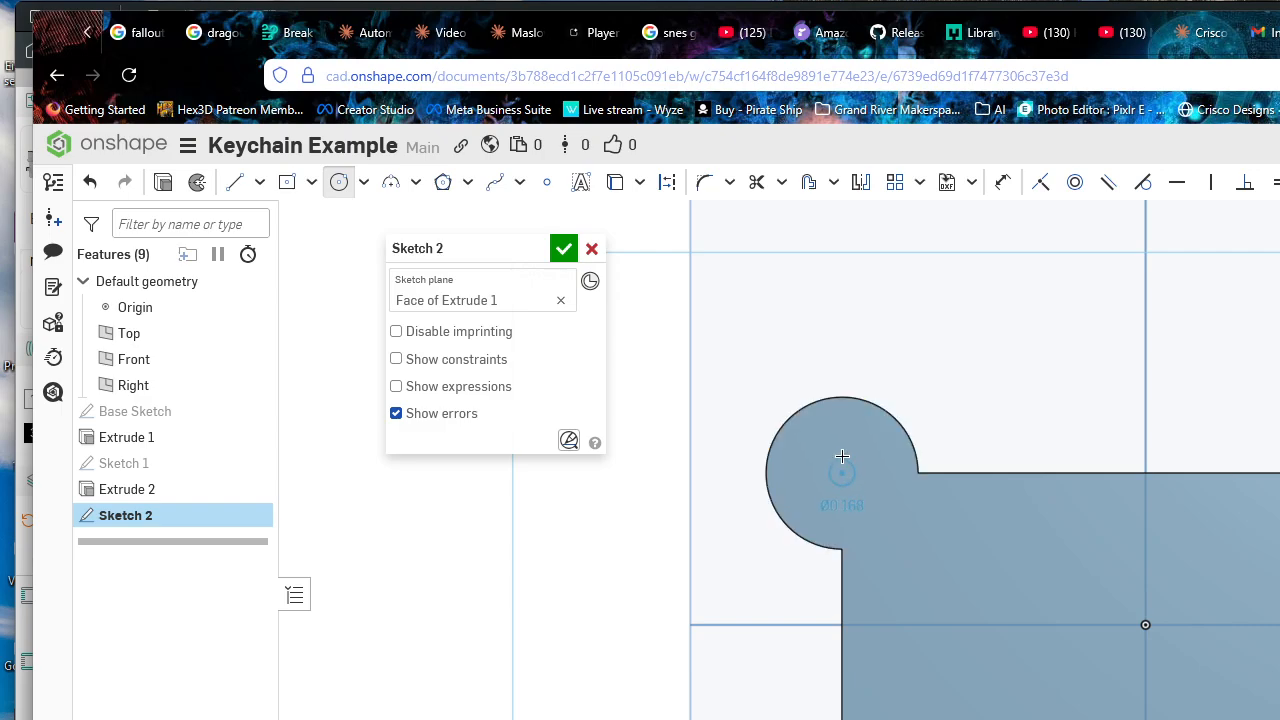
pyautogui.click(844, 425)
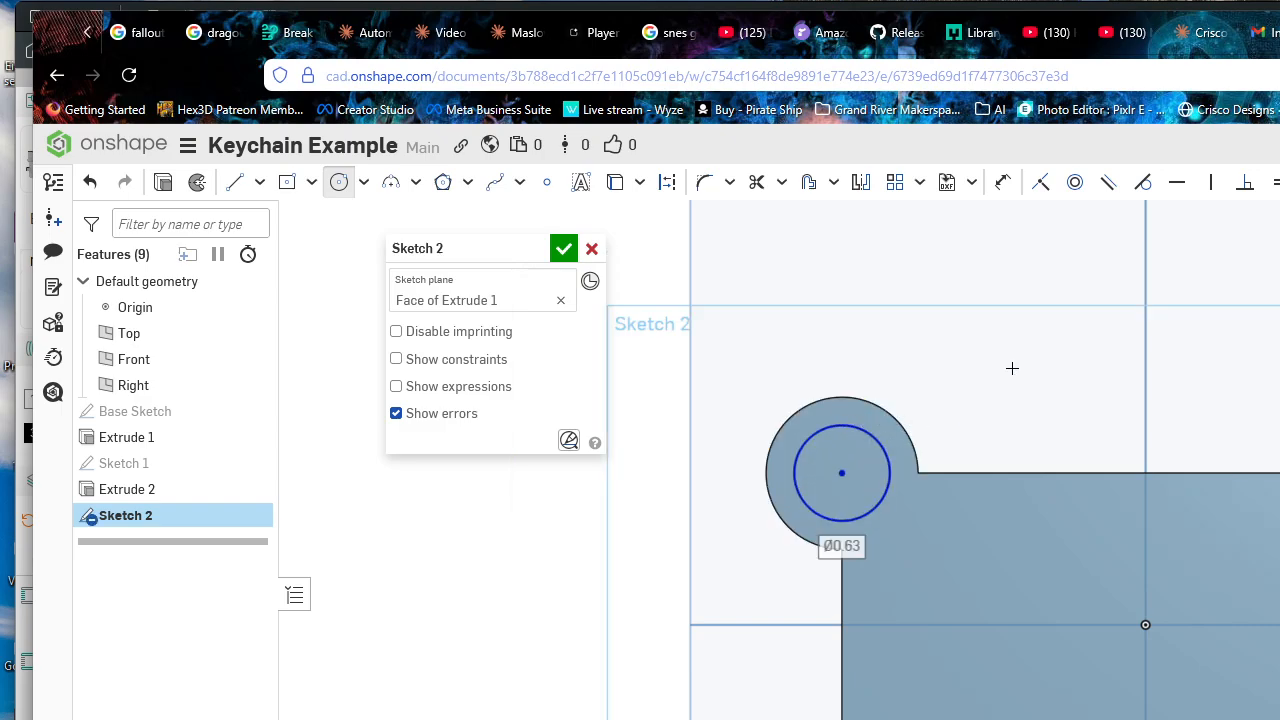
pyautogui.press('Escape')
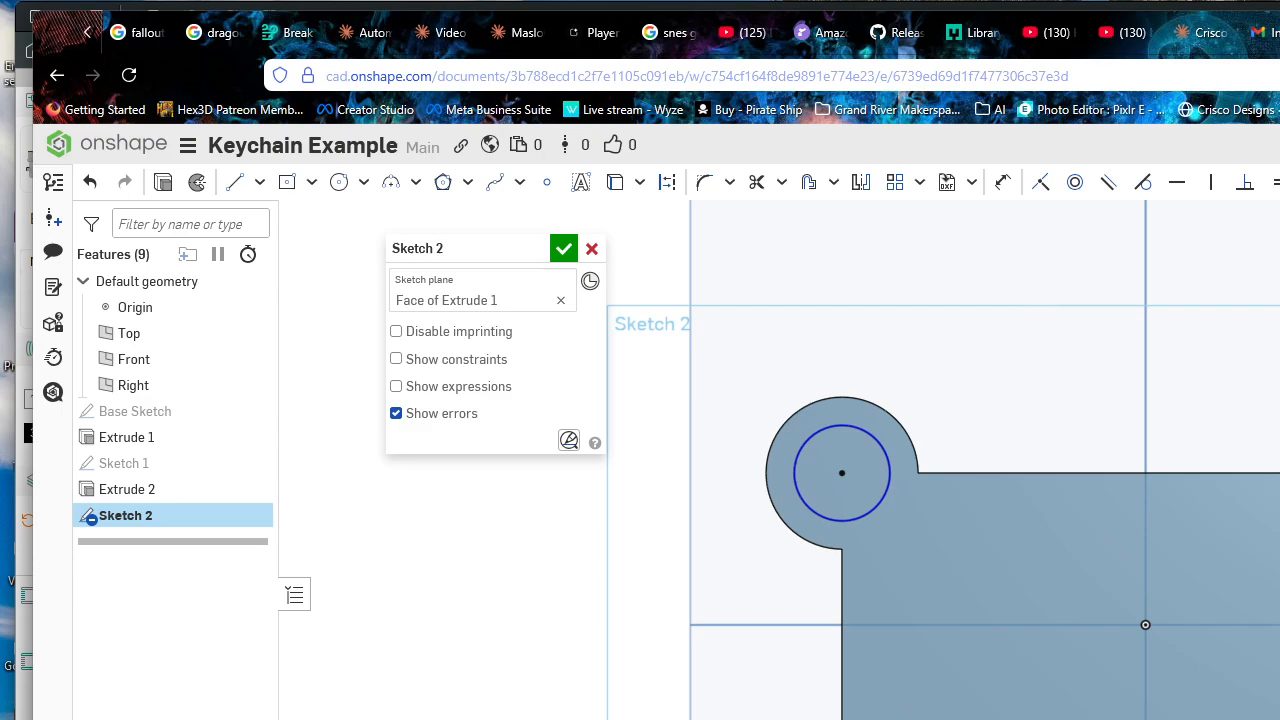
# Step: Remove the circle's concentric constraint and move the circle off the corner disc onto the rectangular body
pyautogui.scroll(2, 842, 475)
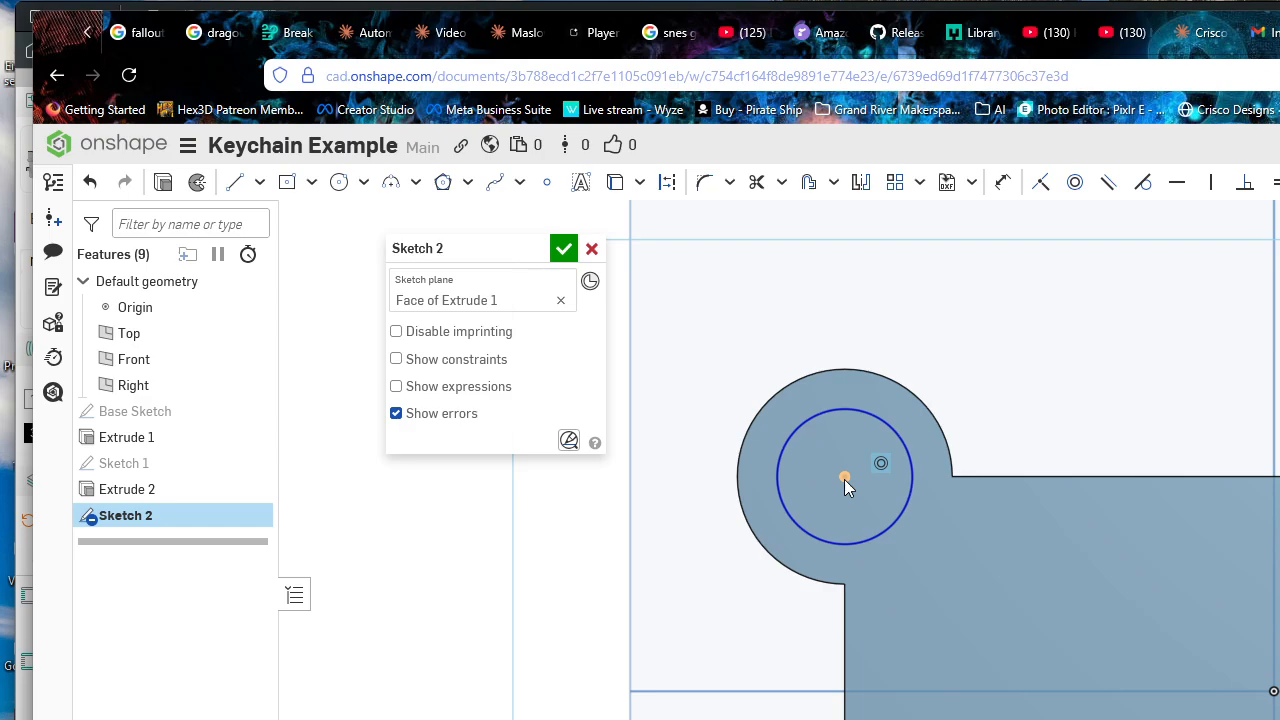
pyautogui.press('d')
pyautogui.click(844, 479)
pyautogui.press('Escape')
pyautogui.press('d')
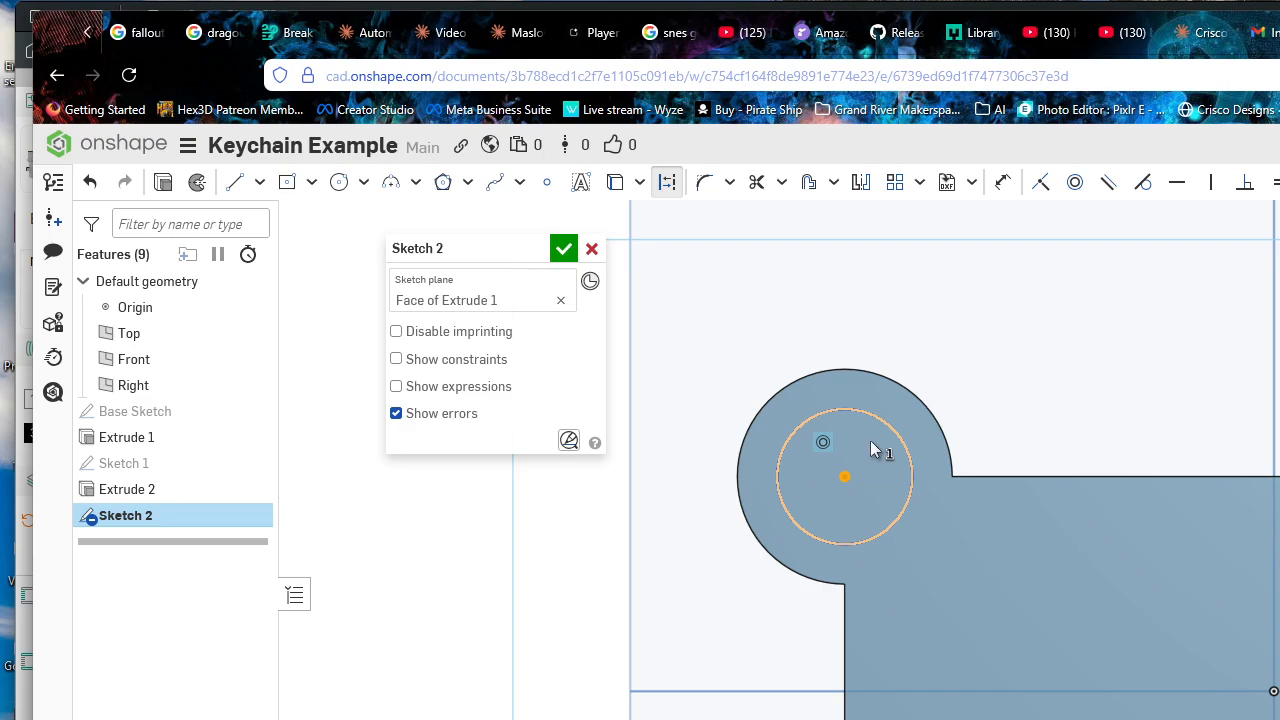
pyautogui.press('Escape')
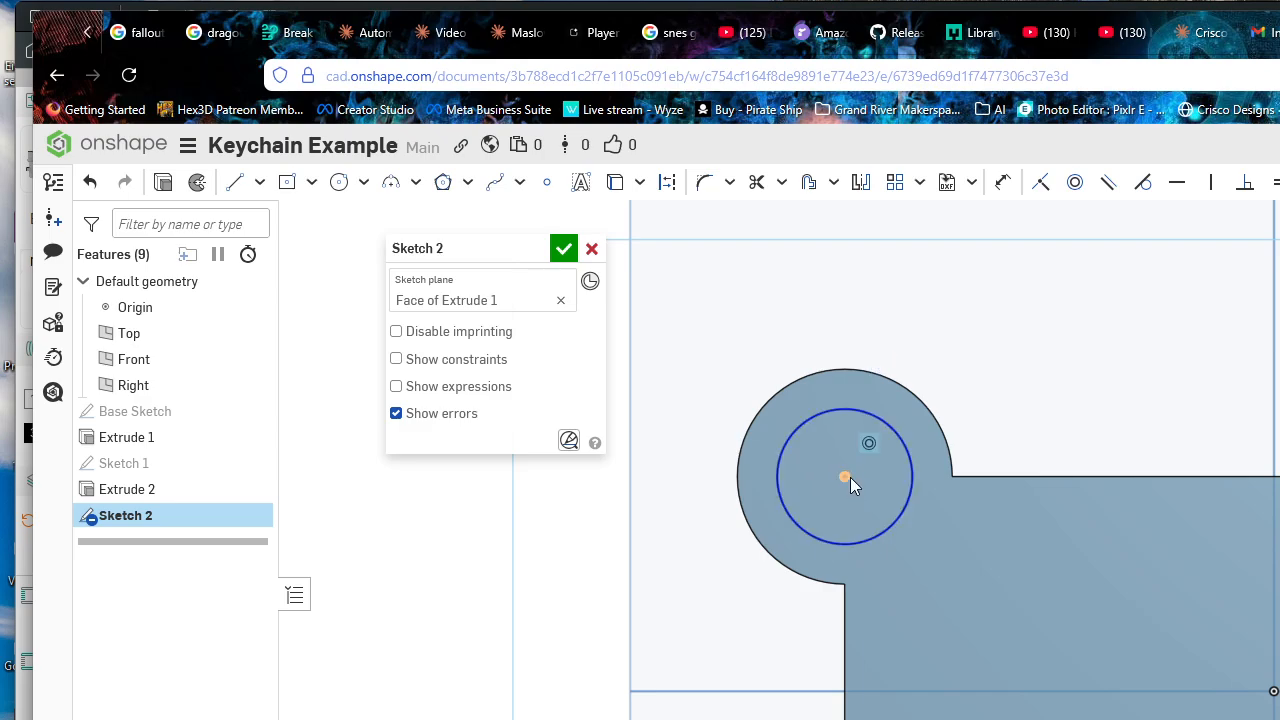
pyautogui.press('d')
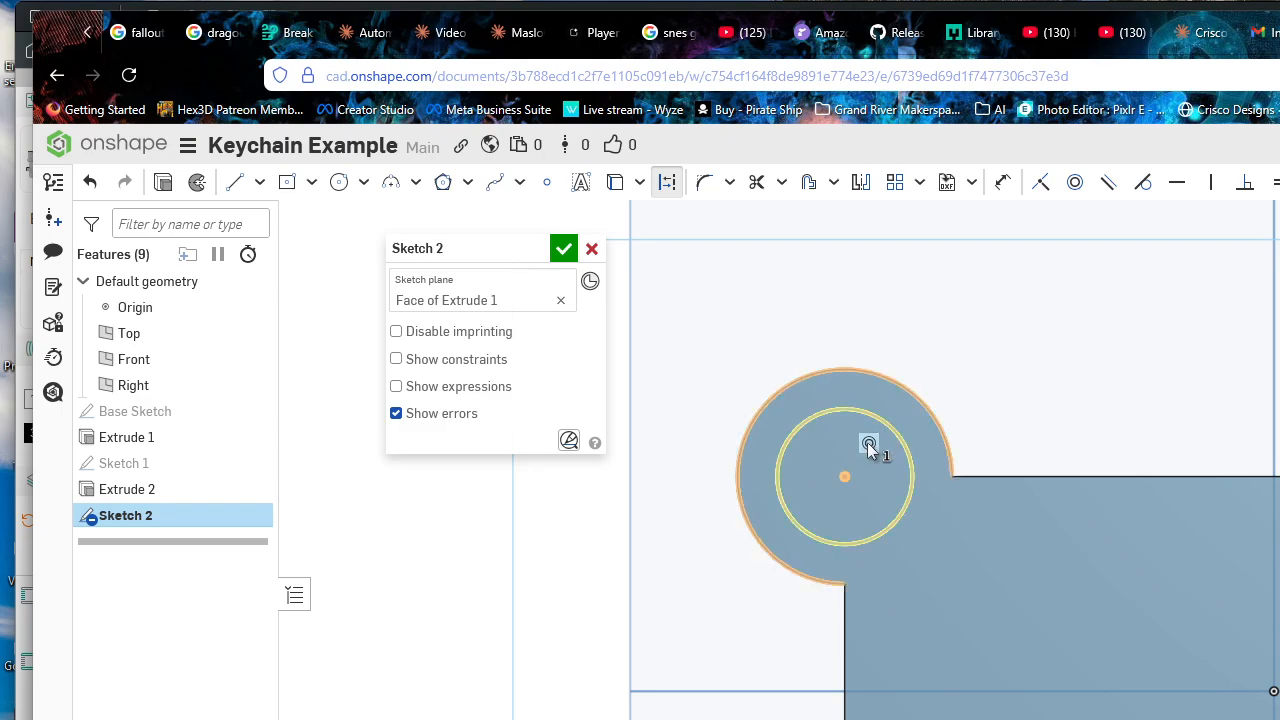
pyautogui.press('Escape')
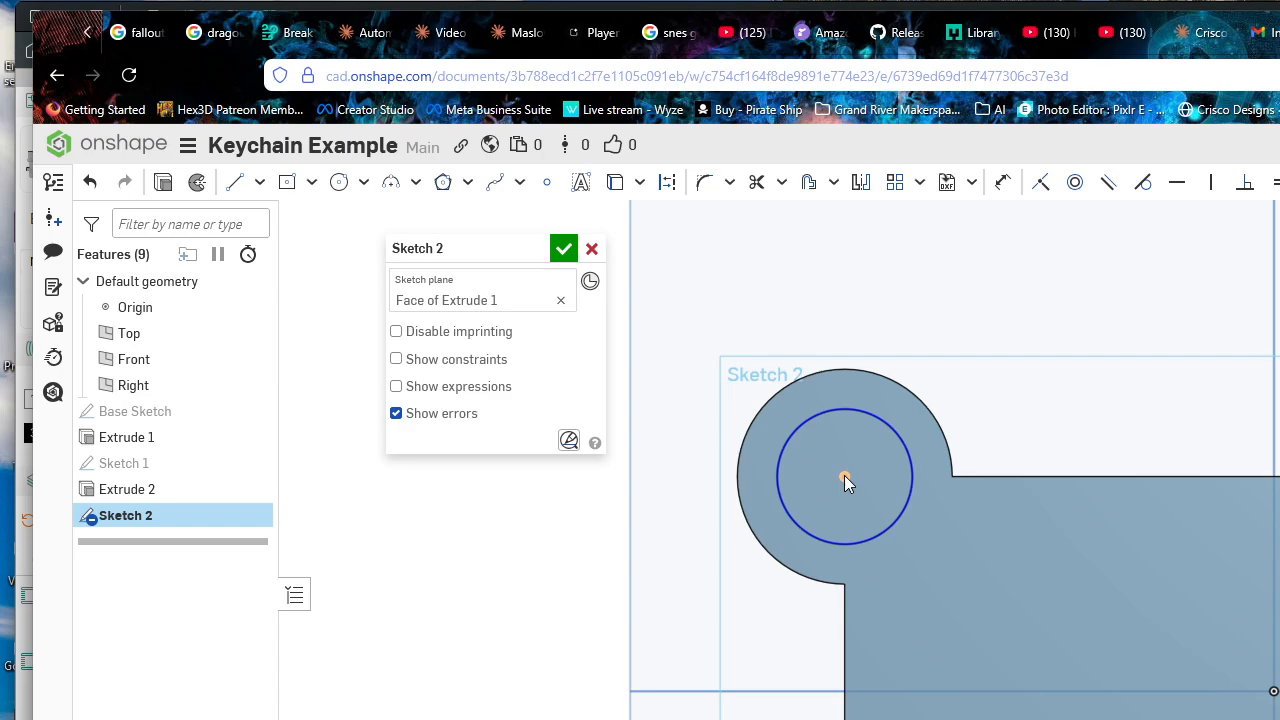
pyautogui.moveTo(846, 478)
pyautogui.mouseDown()
pyautogui.moveTo(1014, 663)
pyautogui.moveTo(1054, 583)
pyautogui.moveTo(992, 487)
pyautogui.moveTo(829, 408)
pyautogui.moveTo(1067, 602)
pyautogui.moveTo(1062, 587)
pyautogui.mouseUp()
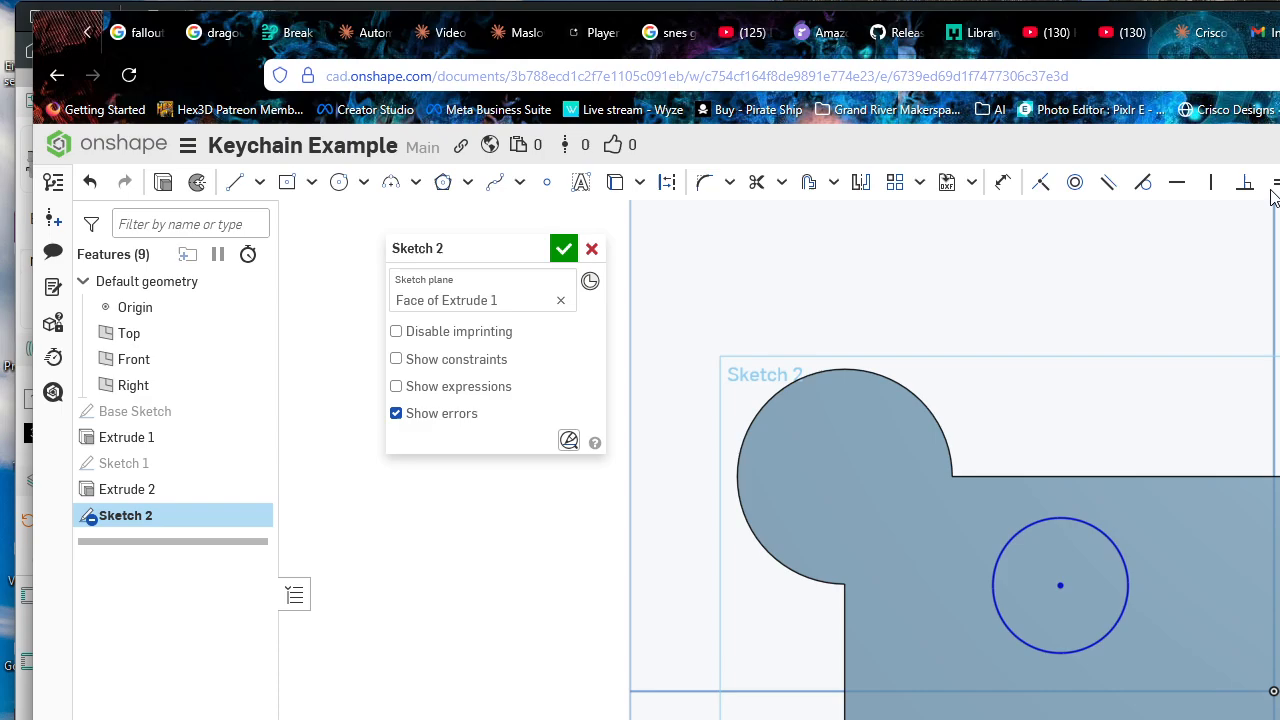
# Step: Constrain the circle to be concentric with the corner disc's rounded edge
pyautogui.click(1074, 184)
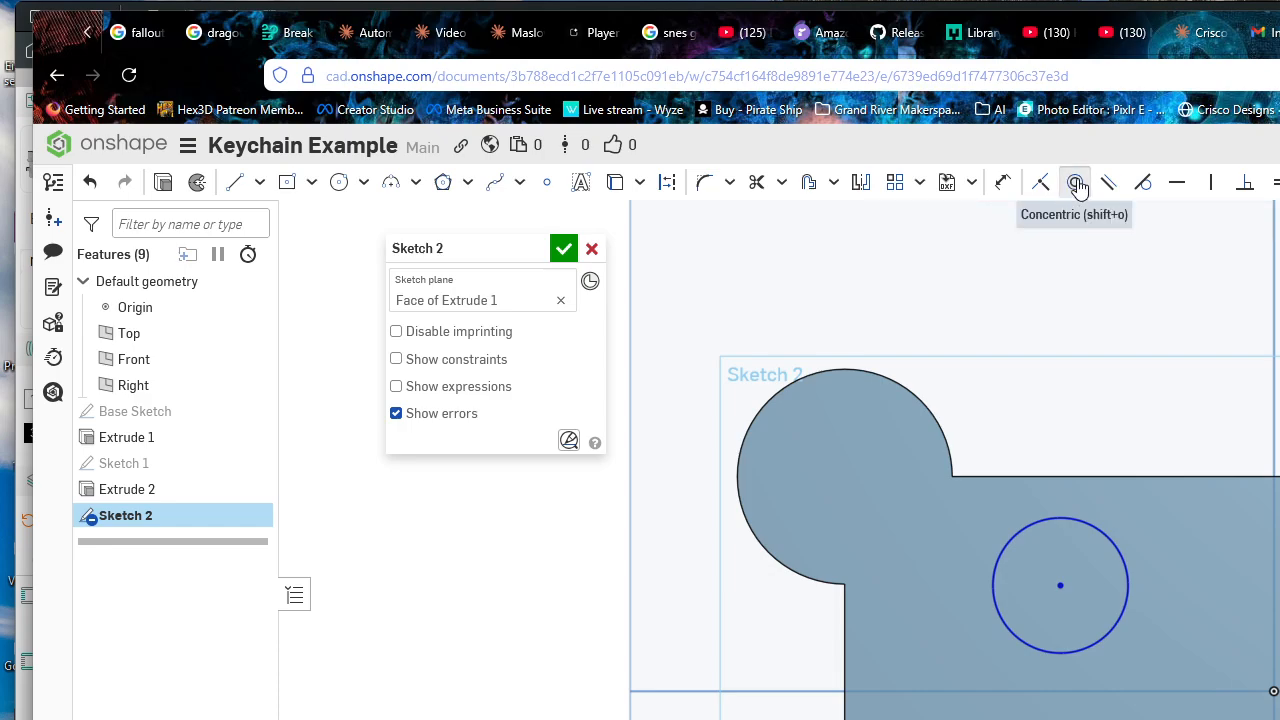
pyautogui.click(926, 406)
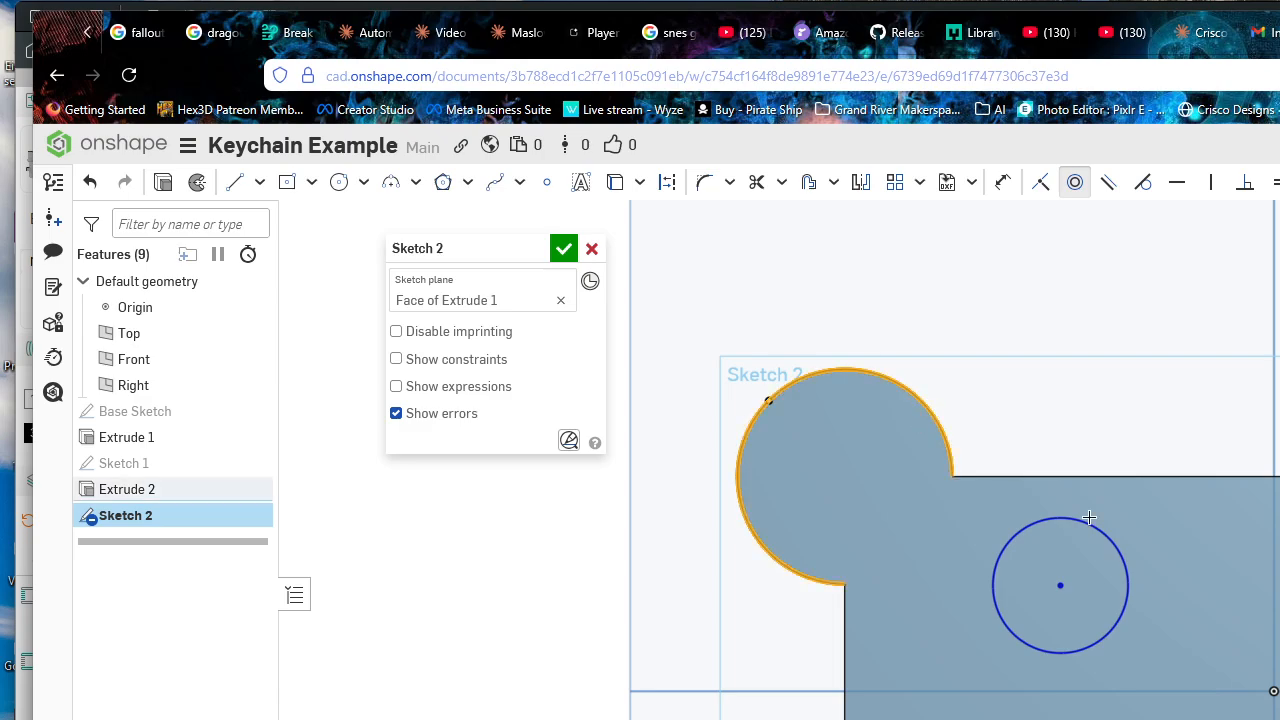
pyautogui.click(1097, 530)
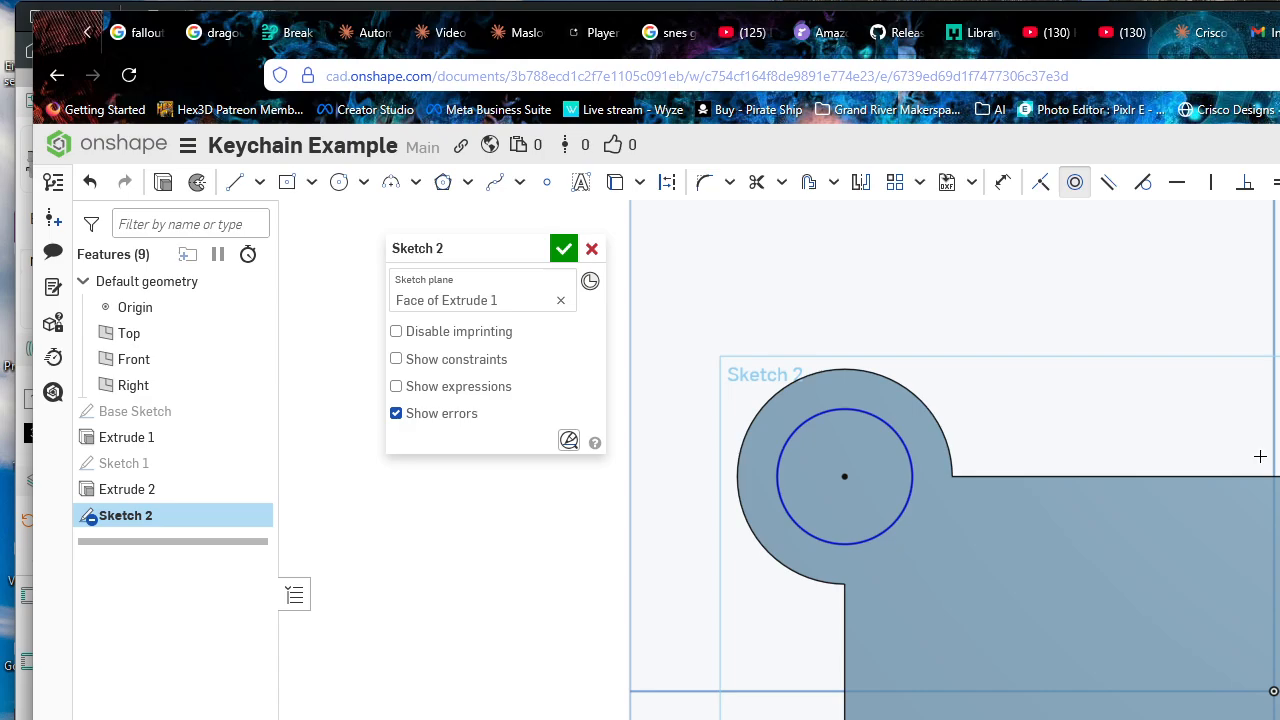
# Step: Dimension the circle's diameter as 0.5 in and accept the sketch
pyautogui.press('d')
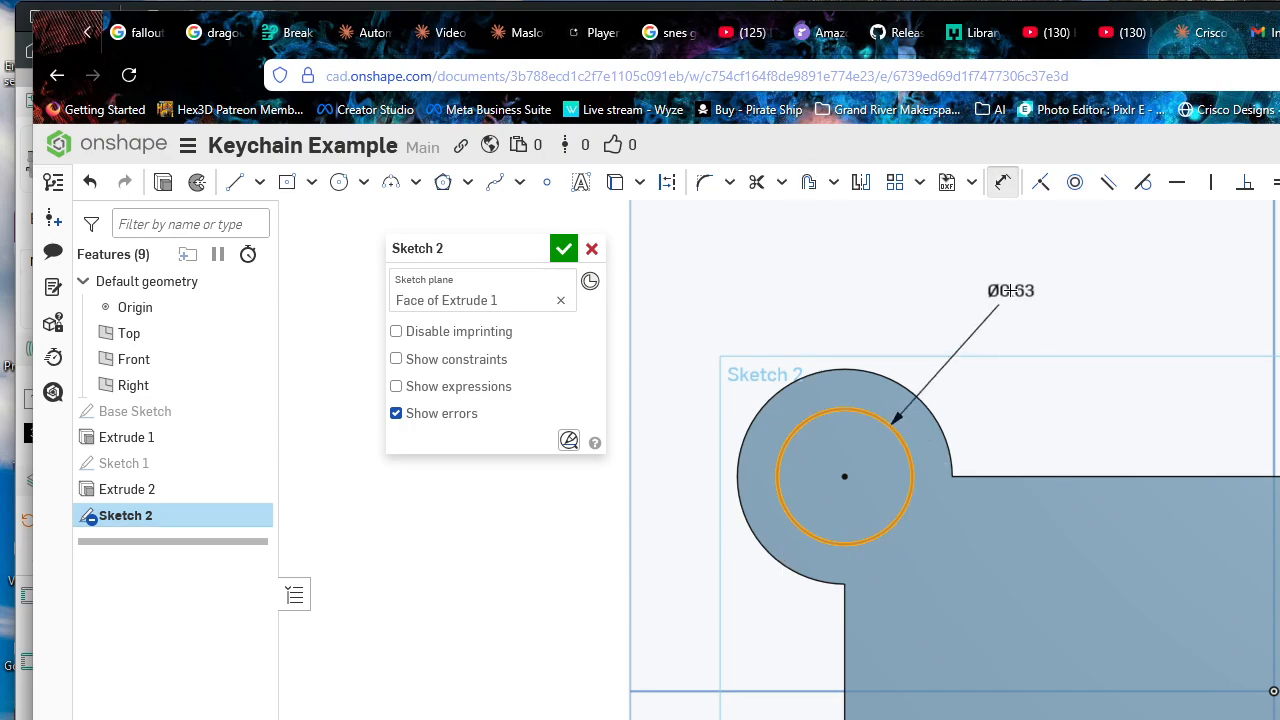
pyautogui.click(995, 300)
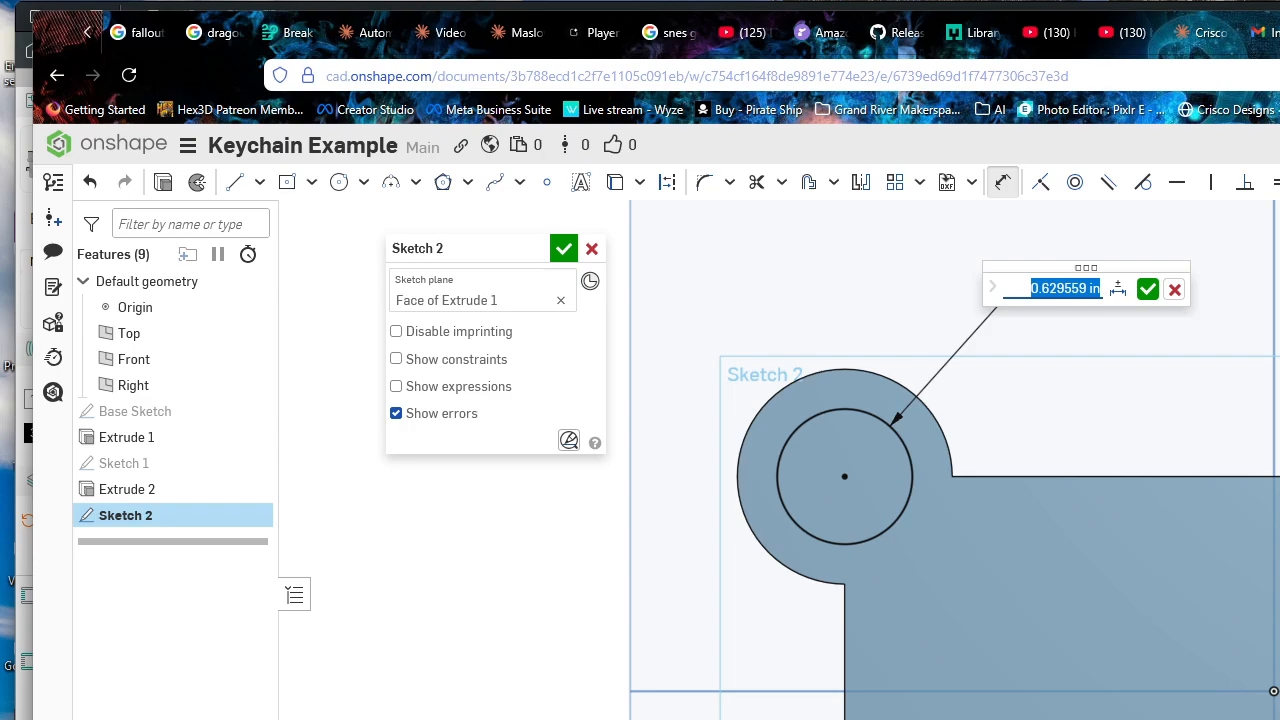
pyautogui.write('0.5')
pyautogui.press('Return')
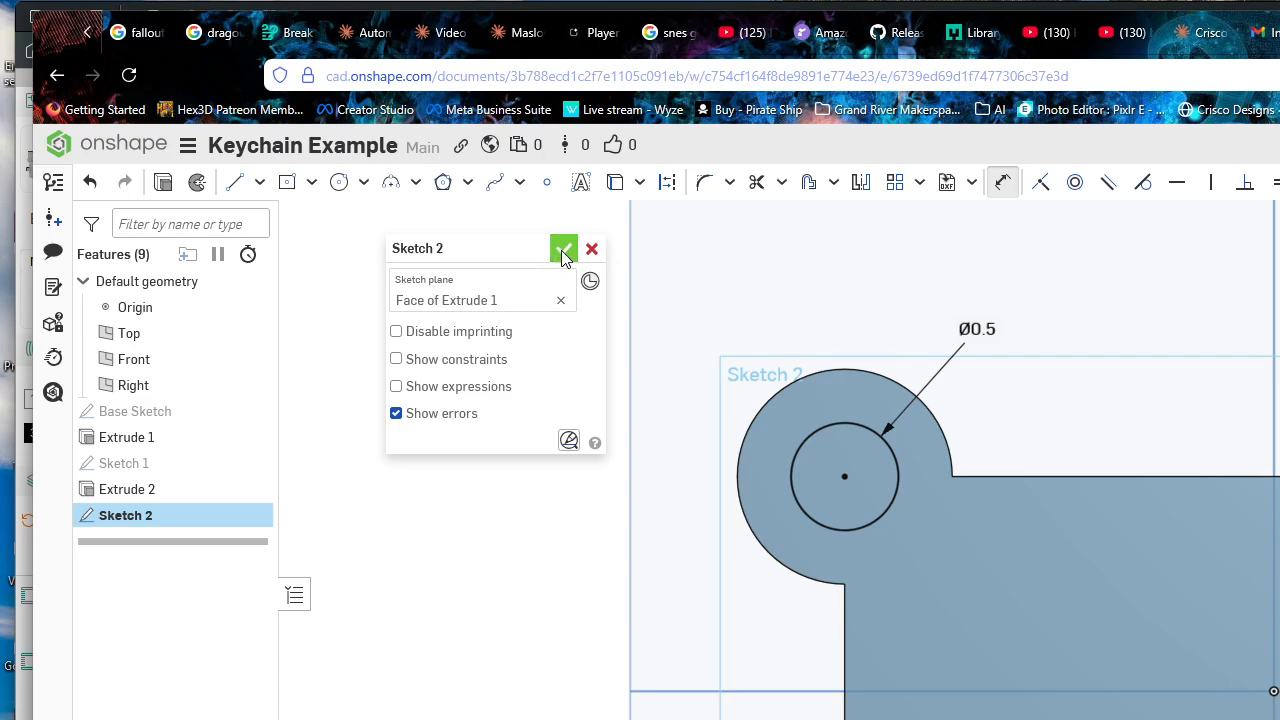
pyautogui.click(564, 248)
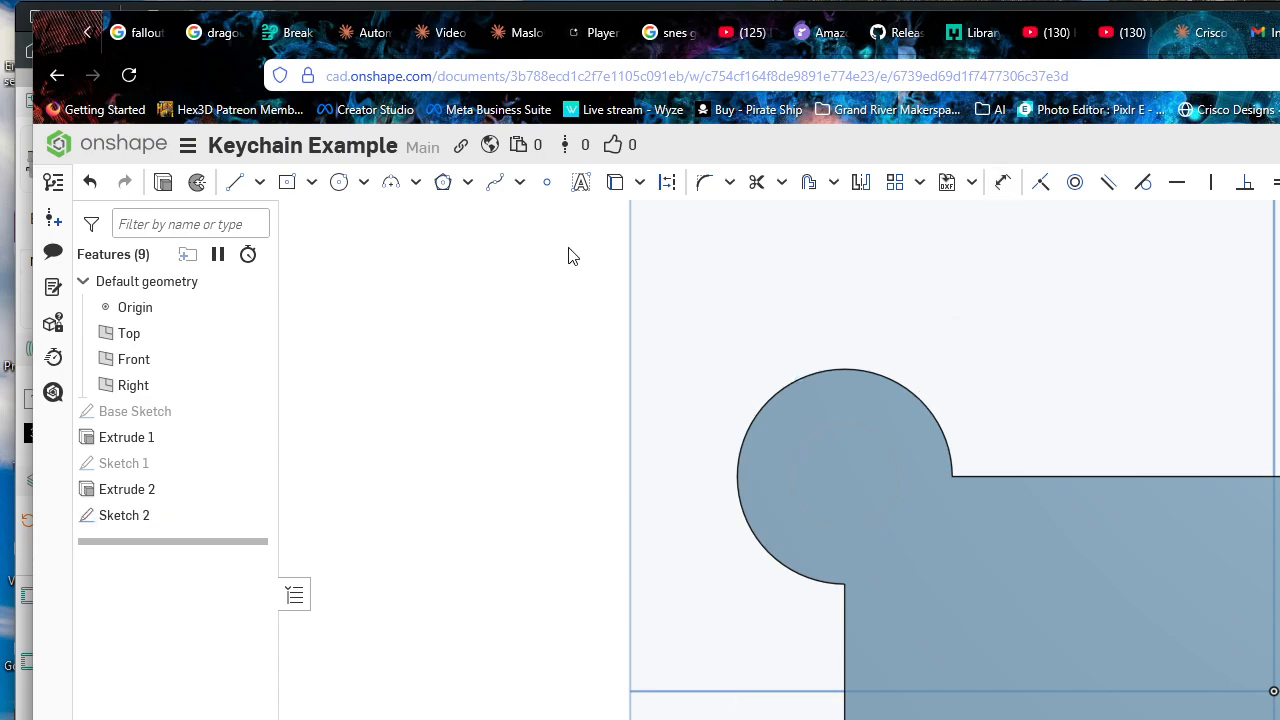
# Step: Hide the Top, Front and Right default planes
pyautogui.moveTo(880, 418); pyautogui.dragTo(974, 391, button='right')
pyautogui.scroll(-1, 868, 437)
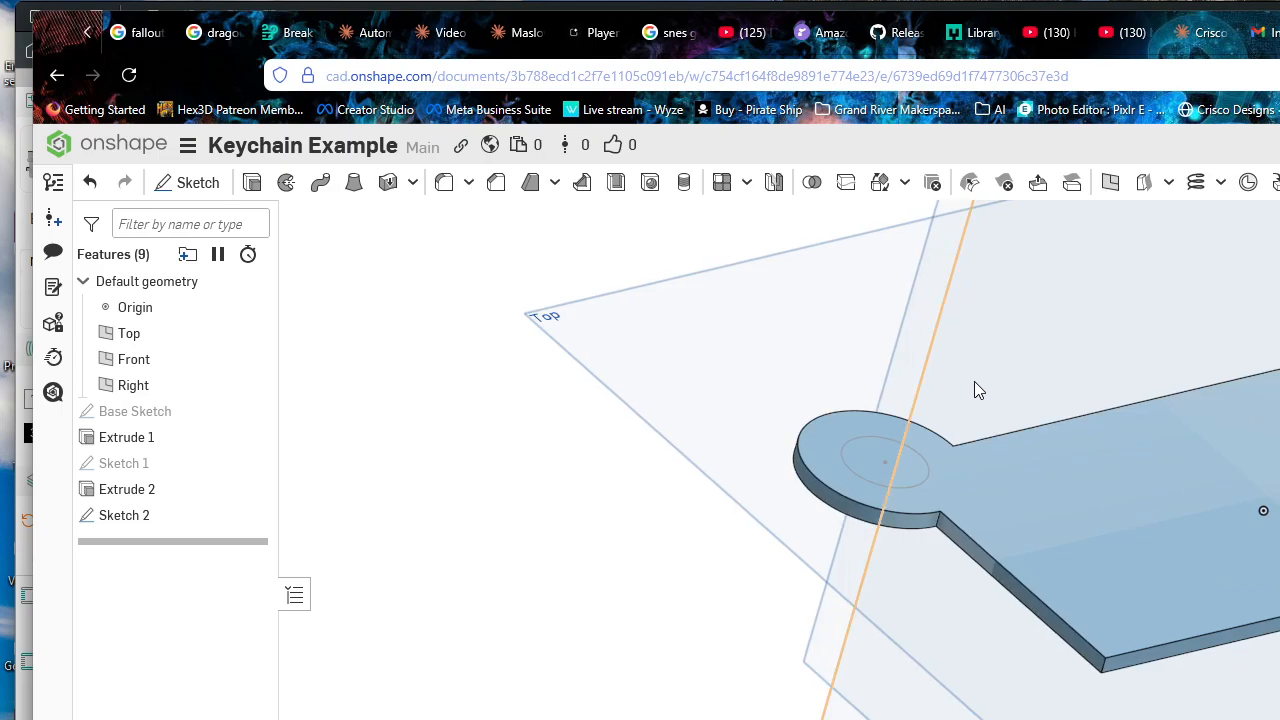
pyautogui.moveTo(951, 466)
pyautogui.mouseDown(button='right')
pyautogui.moveTo(963, 471)
pyautogui.moveTo(937, 452)
pyautogui.moveTo(980, 463)
pyautogui.moveTo(943, 477)
pyautogui.mouseUp(button='right')
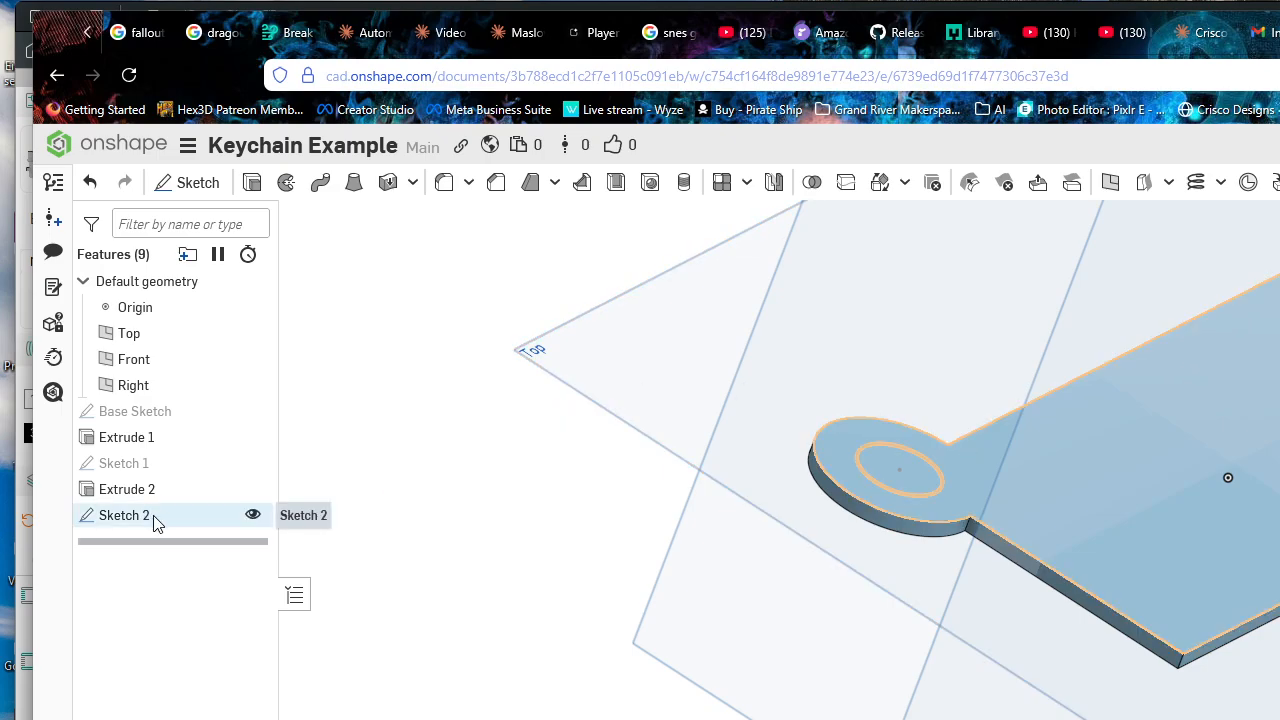
pyautogui.scroll(-3, 549, 550)
pyautogui.moveTo(551, 554); pyautogui.dragTo(554, 622, button='middle')
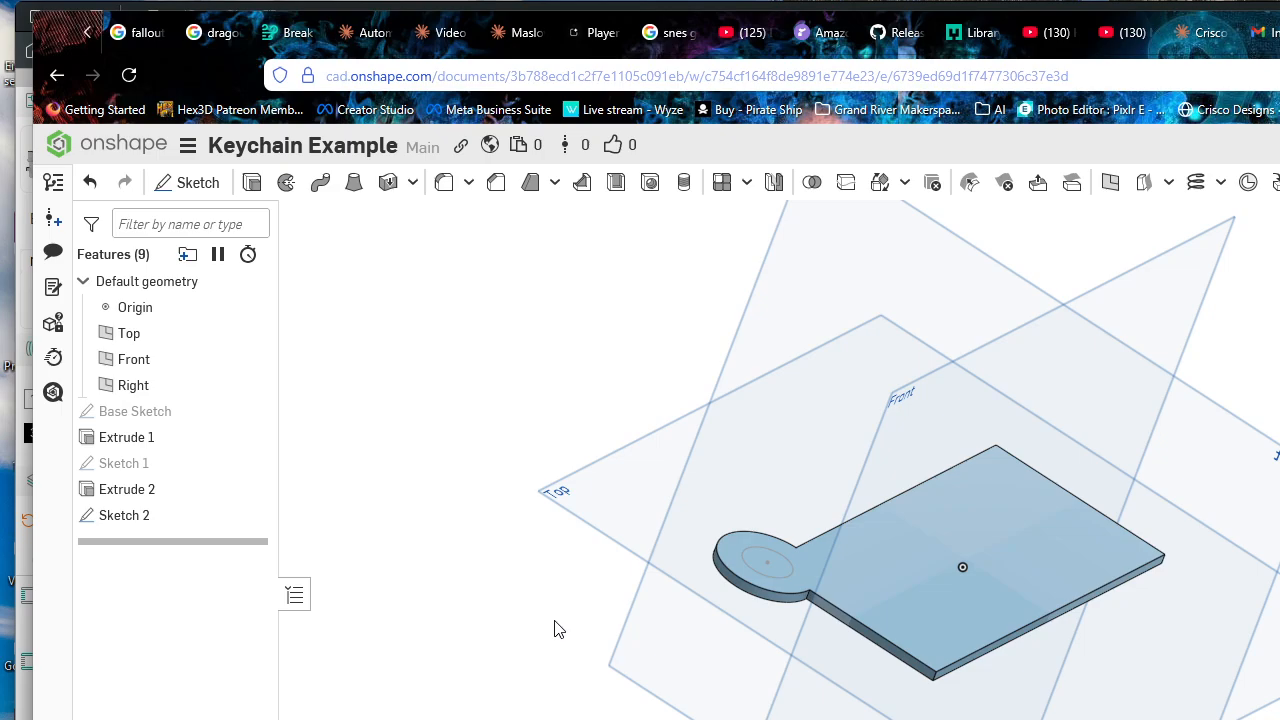
pyautogui.moveTo(554, 622); pyautogui.dragTo(521, 597, button='right')
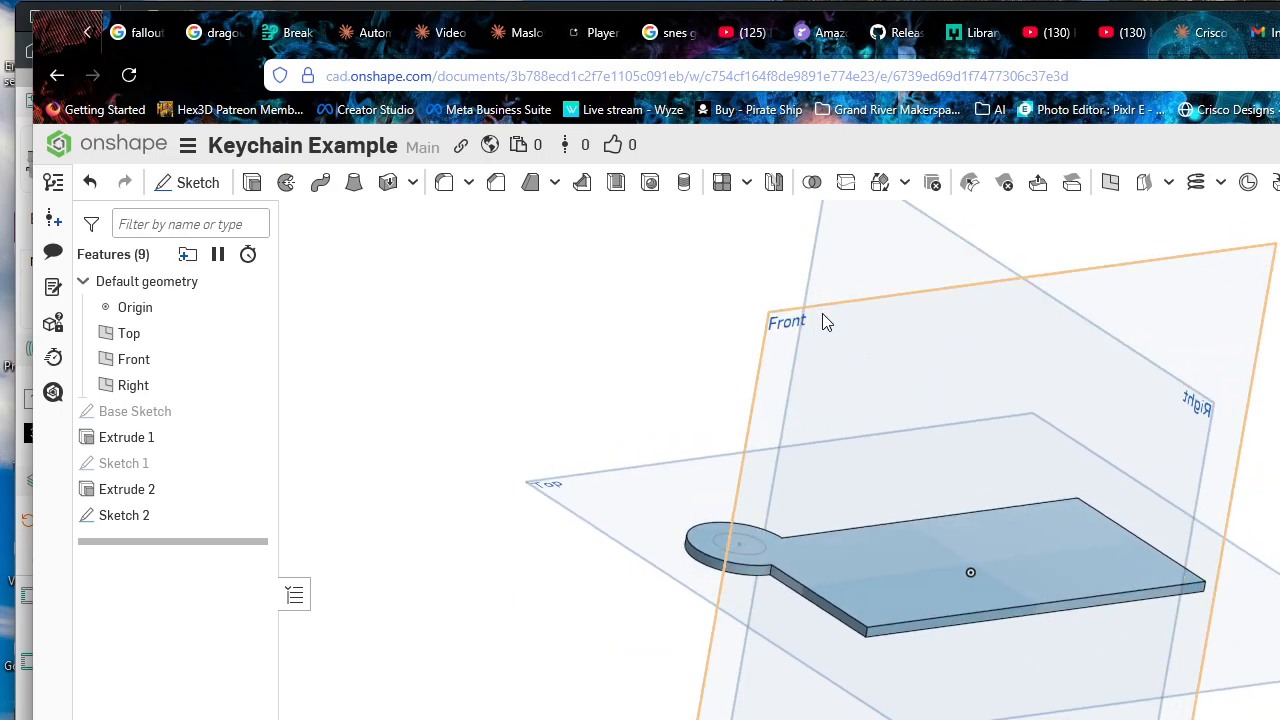
pyautogui.moveTo(960, 336); pyautogui.dragTo(880, 320, button='right')
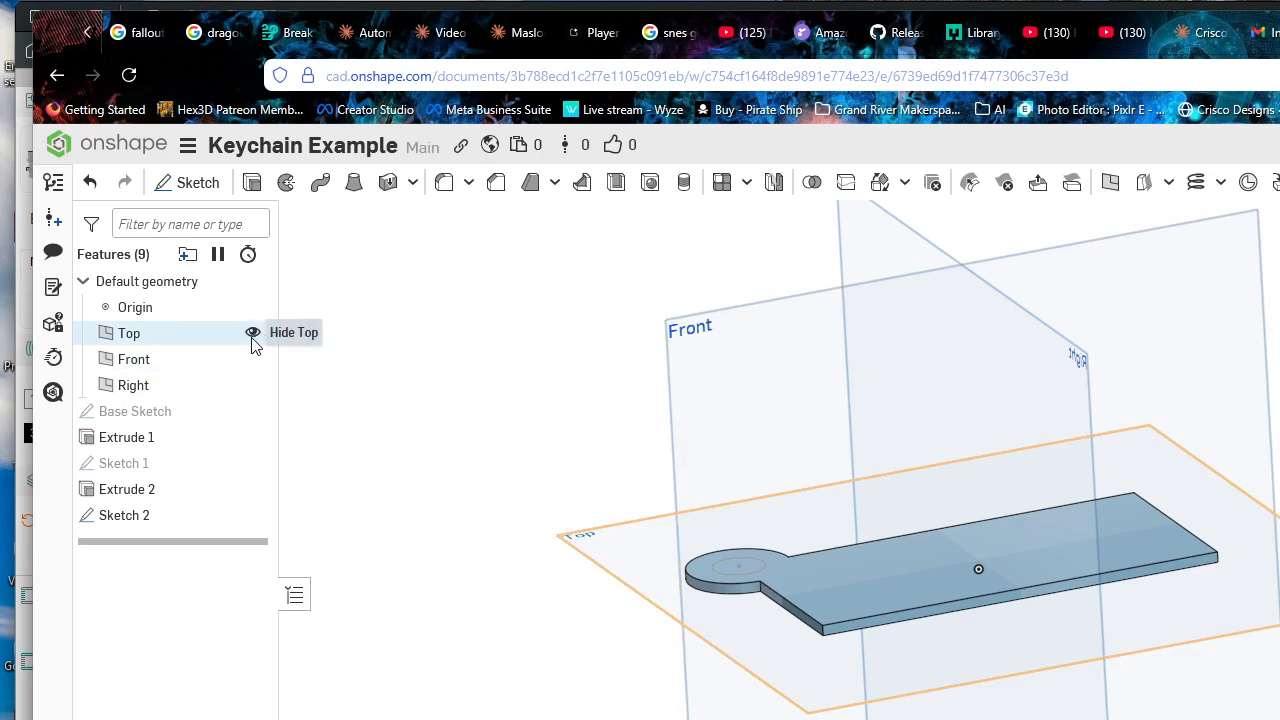
pyautogui.click(254, 334)
pyautogui.click(253, 359)
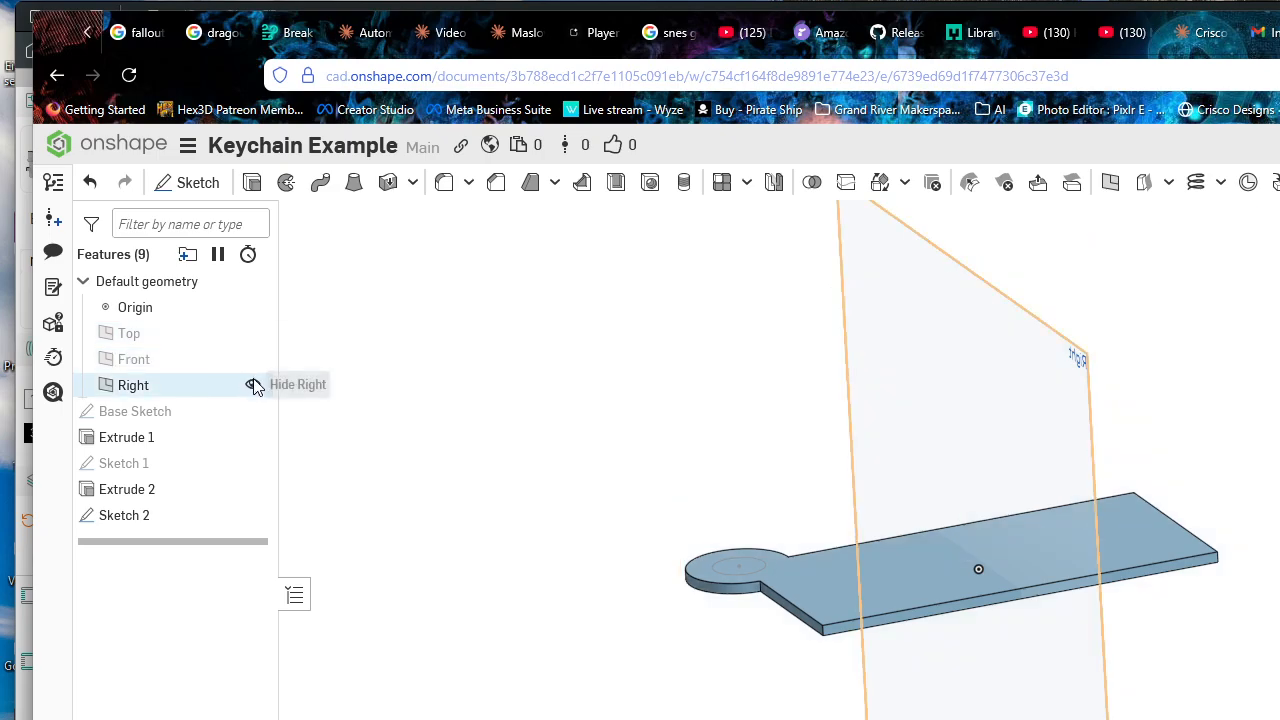
pyautogui.click(253, 385)
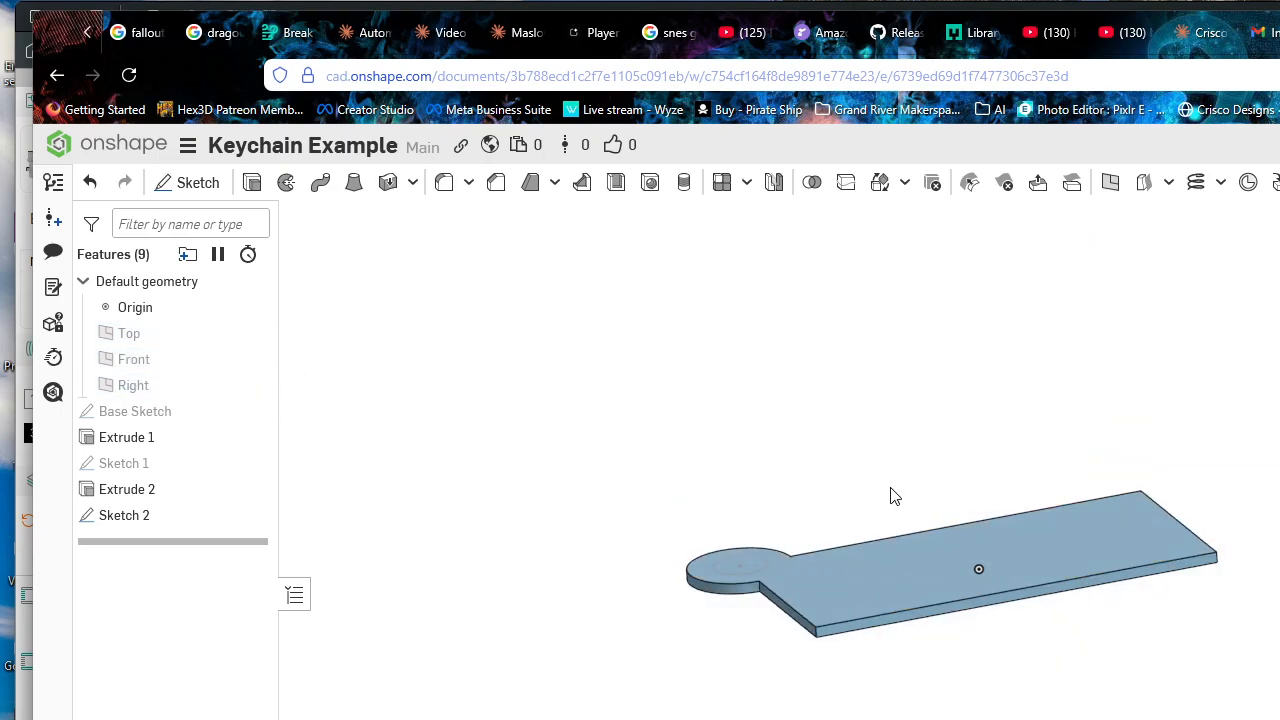
# Step: Show Sketch 1 and the Base Sketch, toggle Sketch 2's visibility, and examine the sketch outlines from above and below the part
pyautogui.moveTo(889, 493); pyautogui.dragTo(843, 503, button='right')
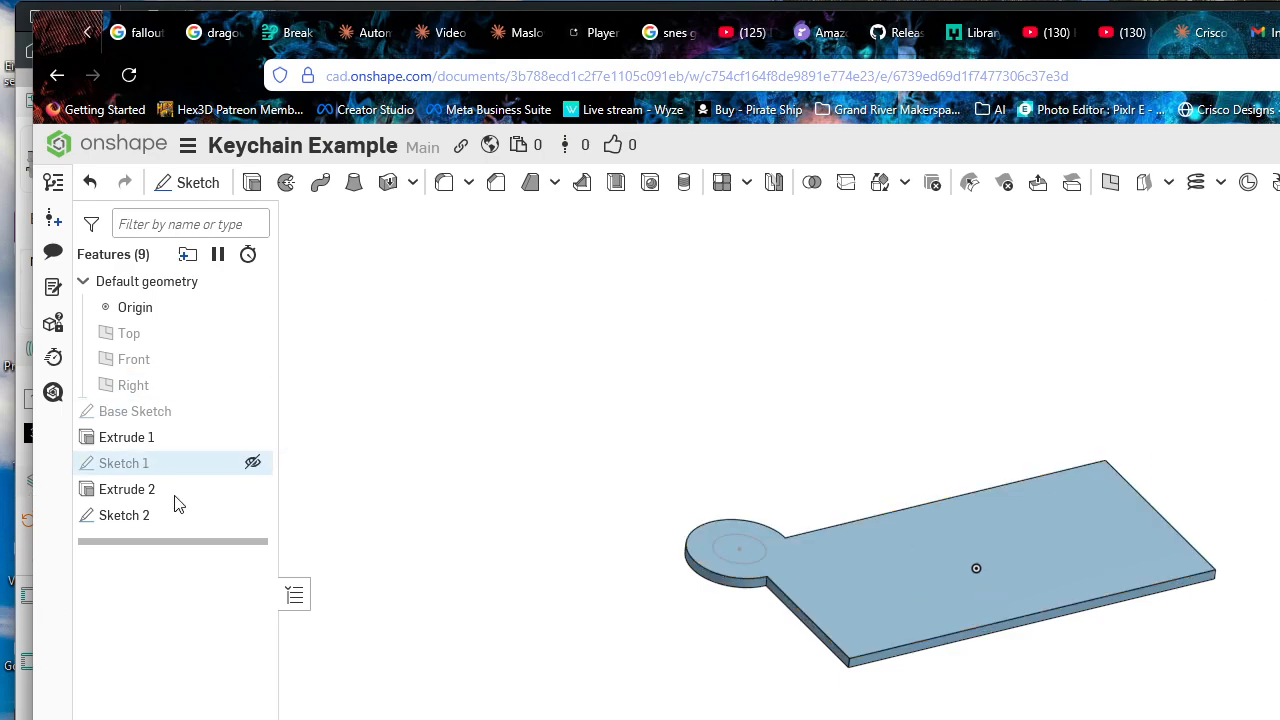
pyautogui.click(252, 462)
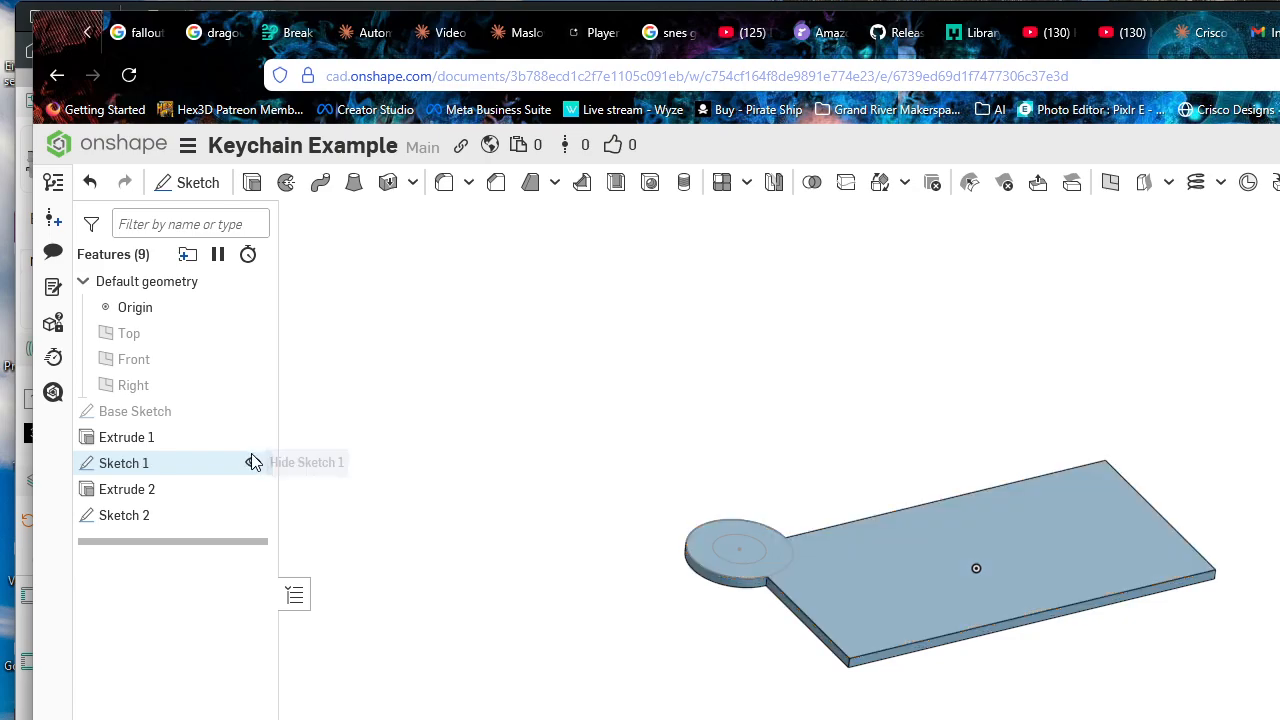
pyautogui.click(256, 514)
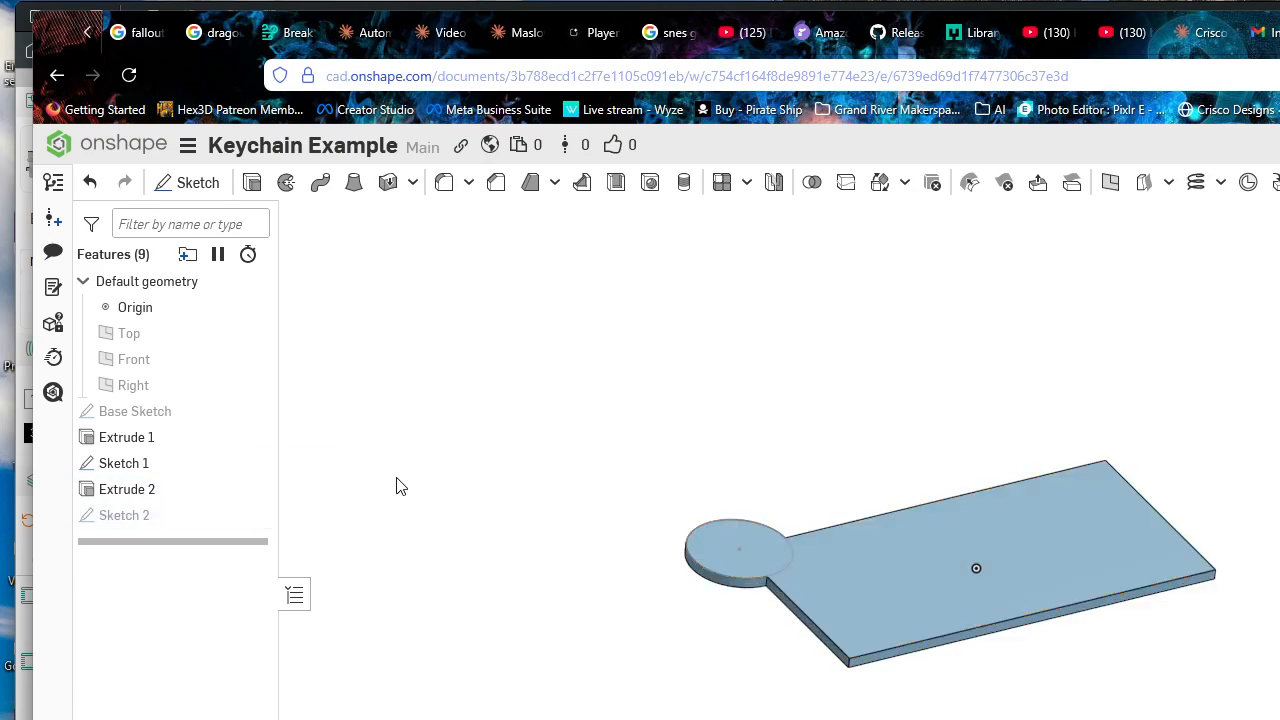
pyautogui.click(252, 514)
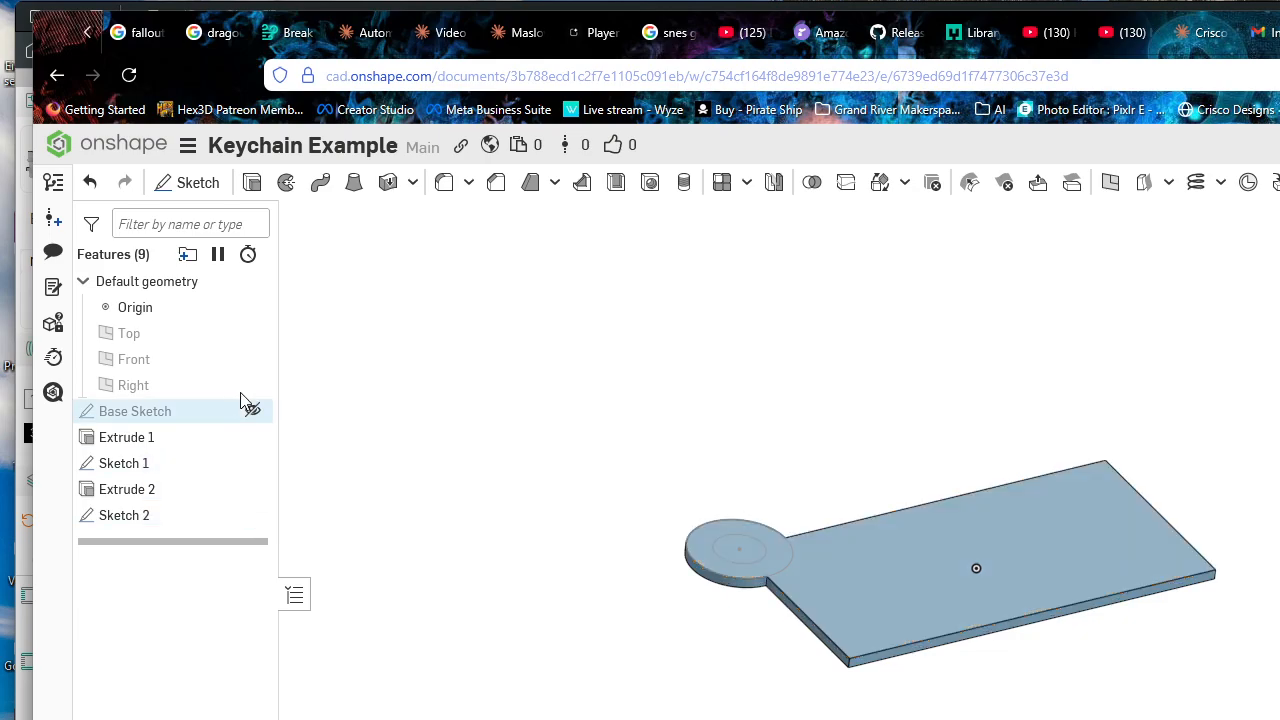
pyautogui.click(251, 408)
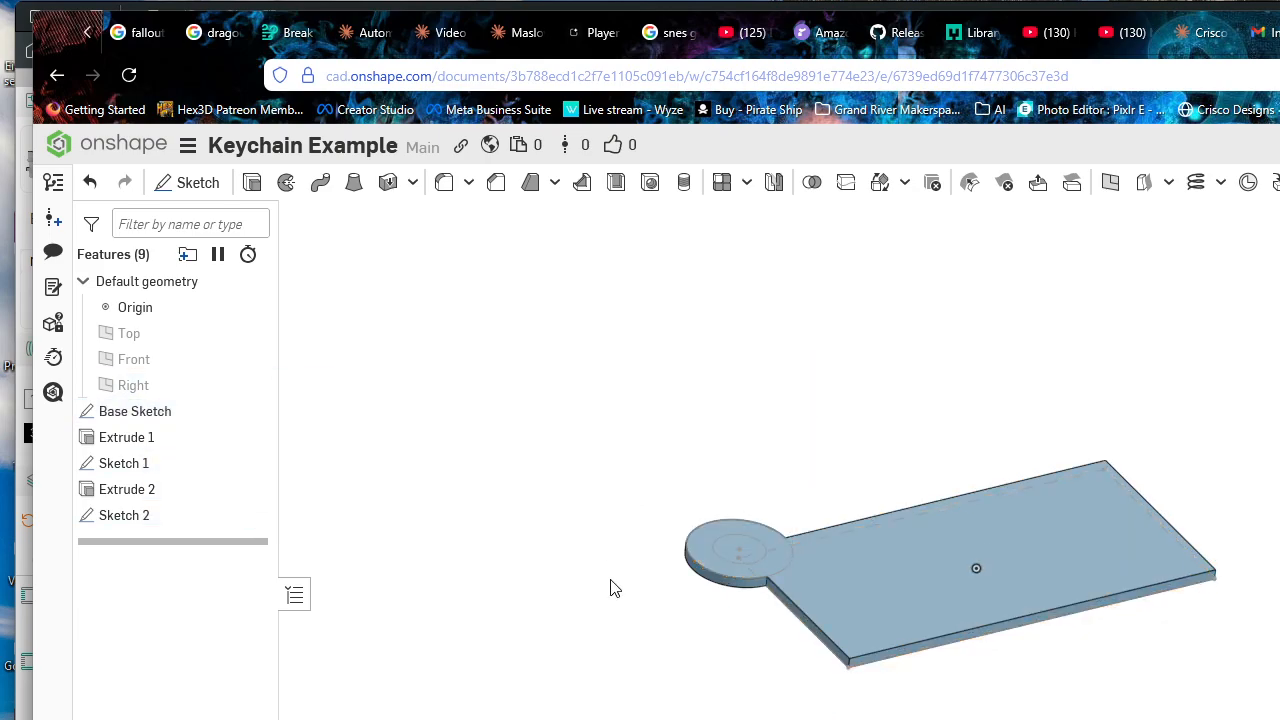
pyautogui.moveTo(620, 569)
pyautogui.mouseDown(button='right')
pyautogui.moveTo(623, 449)
pyautogui.moveTo(606, 558)
pyautogui.mouseUp(button='right')
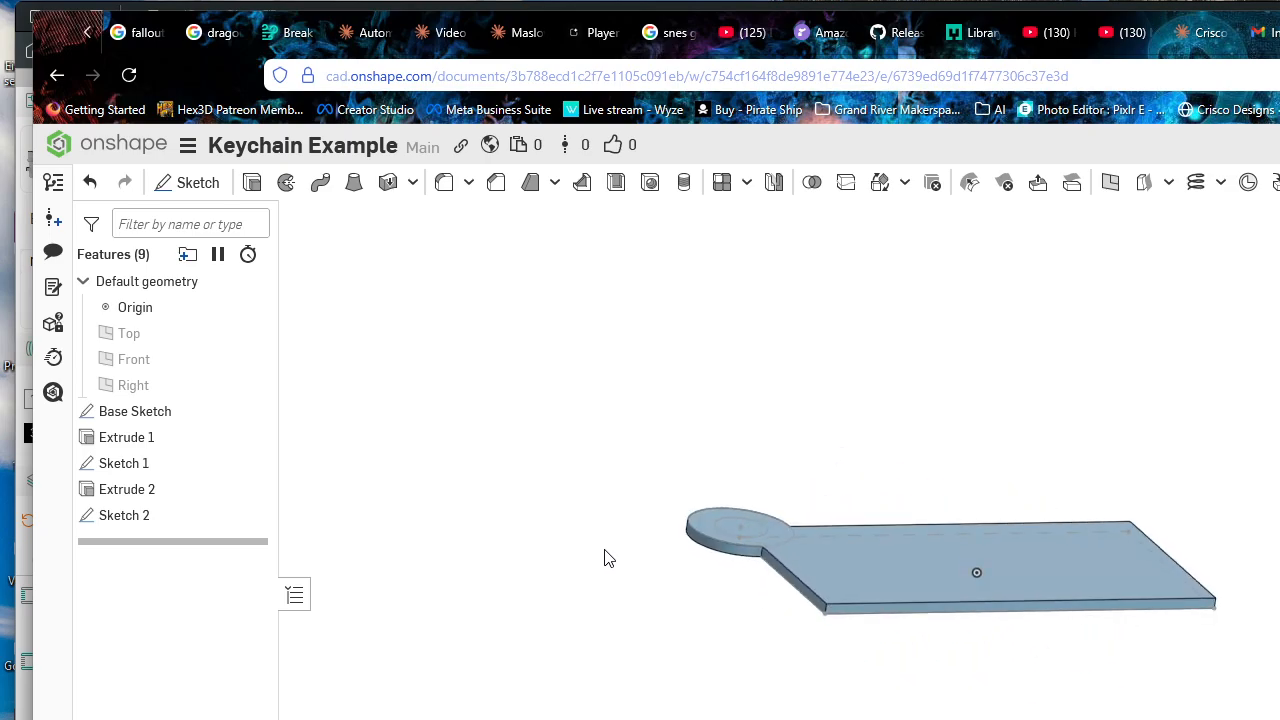
pyautogui.scroll(3, 903, 563)
pyautogui.moveTo(777, 403); pyautogui.dragTo(810, 267, button='right')
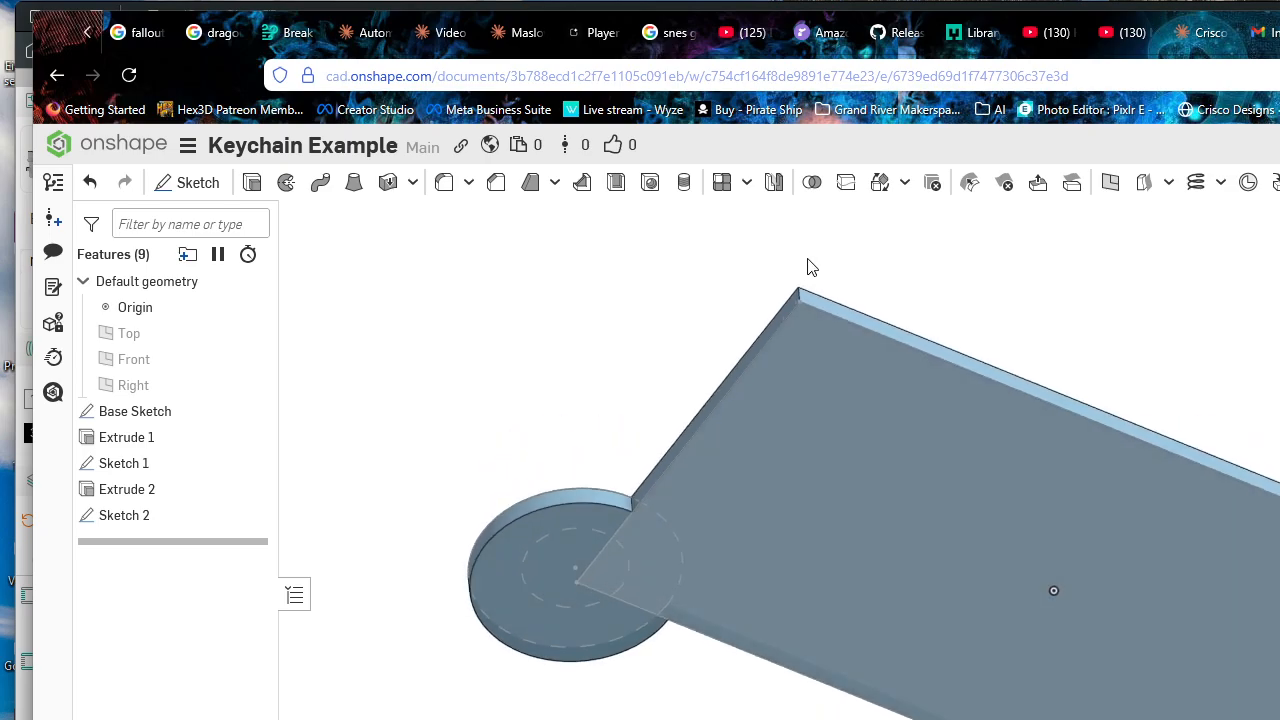
pyautogui.moveTo(516, 456); pyautogui.dragTo(531, 531, button='right')
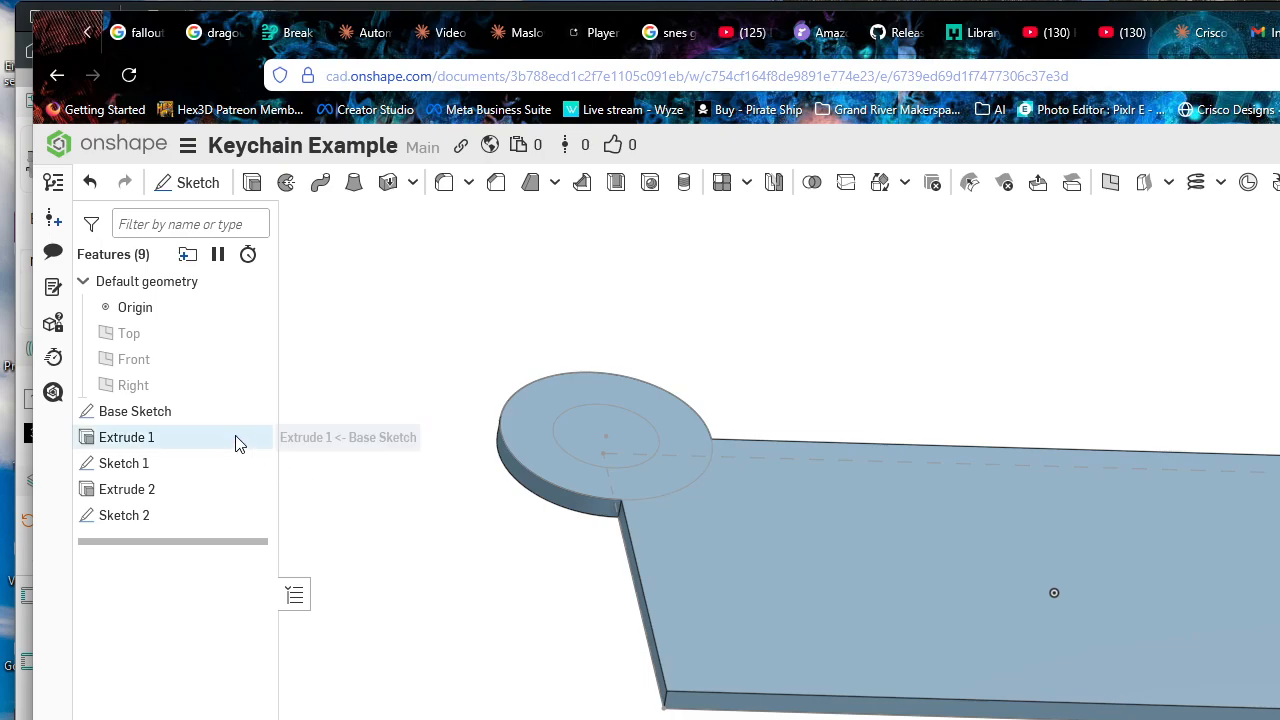
# Step: Hide the Base Sketch, Sketch 1 and Sketch 2 so only the solid keychain body is displayed
pyautogui.click(252, 411)
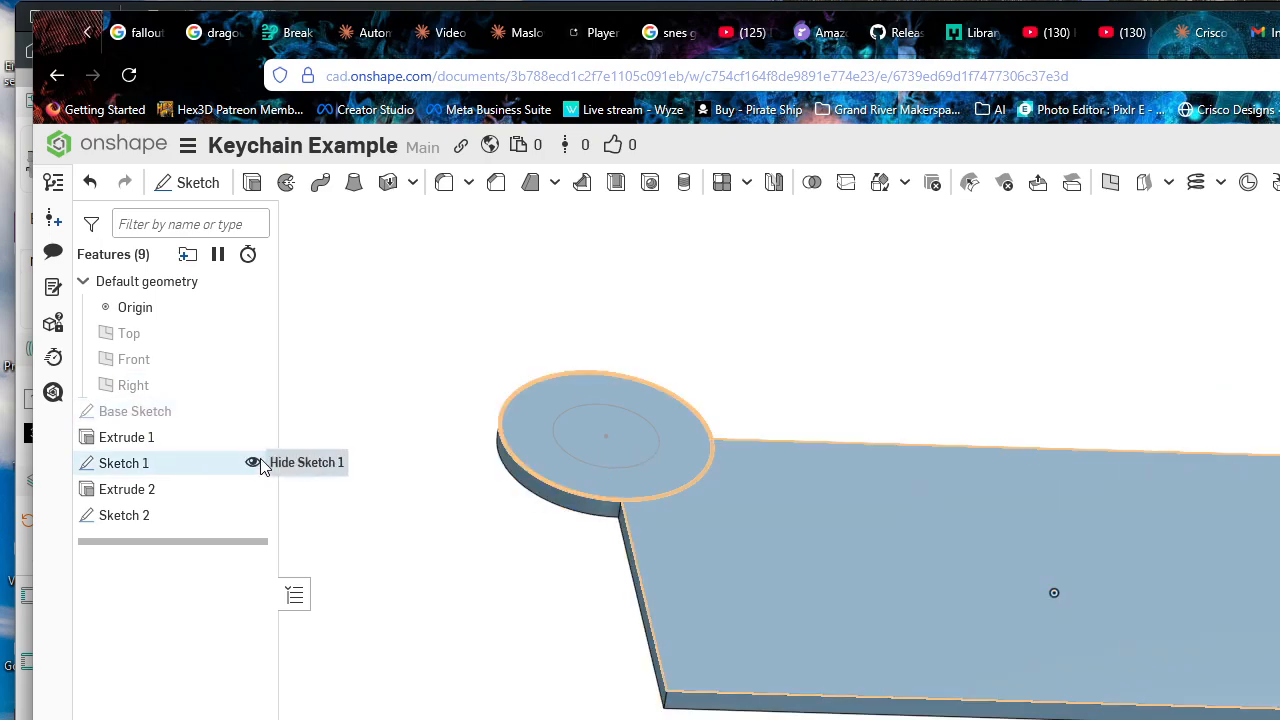
pyautogui.click(253, 463)
pyautogui.click(253, 515)
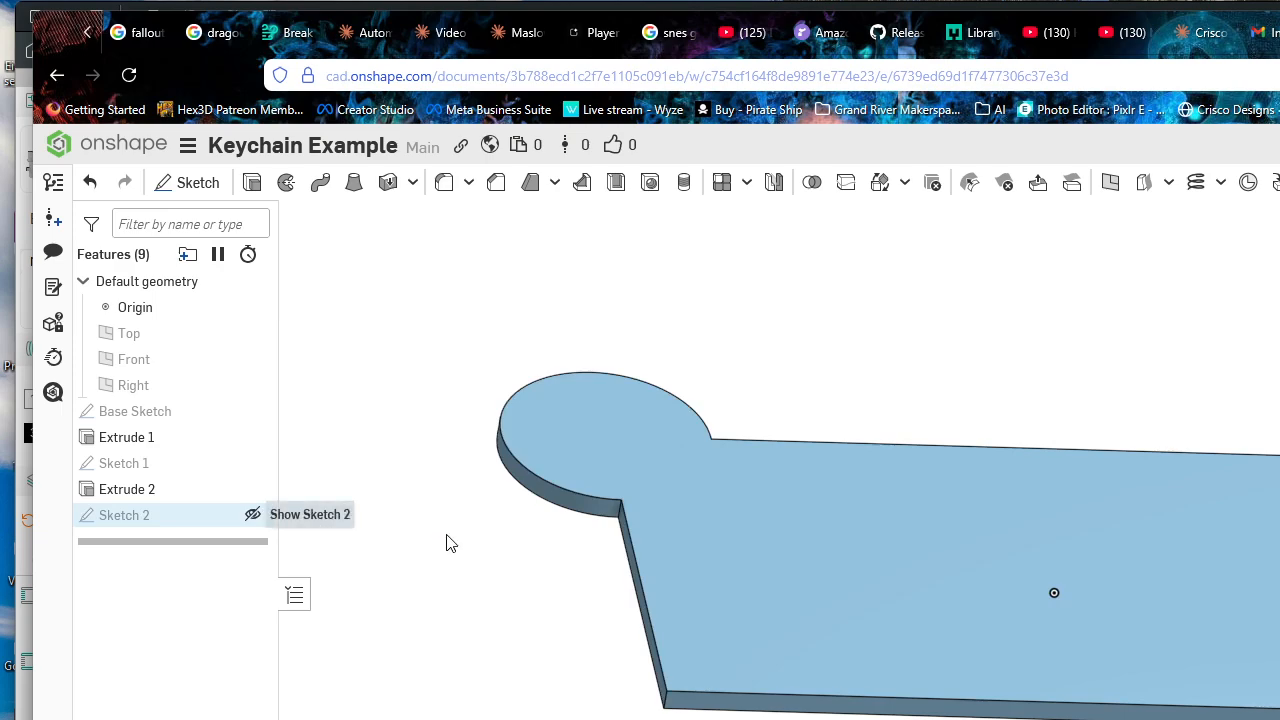
# Step: Show Sketch 2 again, select it briefly to highlight its circle on the disc, and clear the selection
pyautogui.moveTo(446, 540)
pyautogui.mouseDown(button='right')
pyautogui.moveTo(510, 600)
pyautogui.moveTo(518, 566)
pyautogui.mouseUp(button='right')
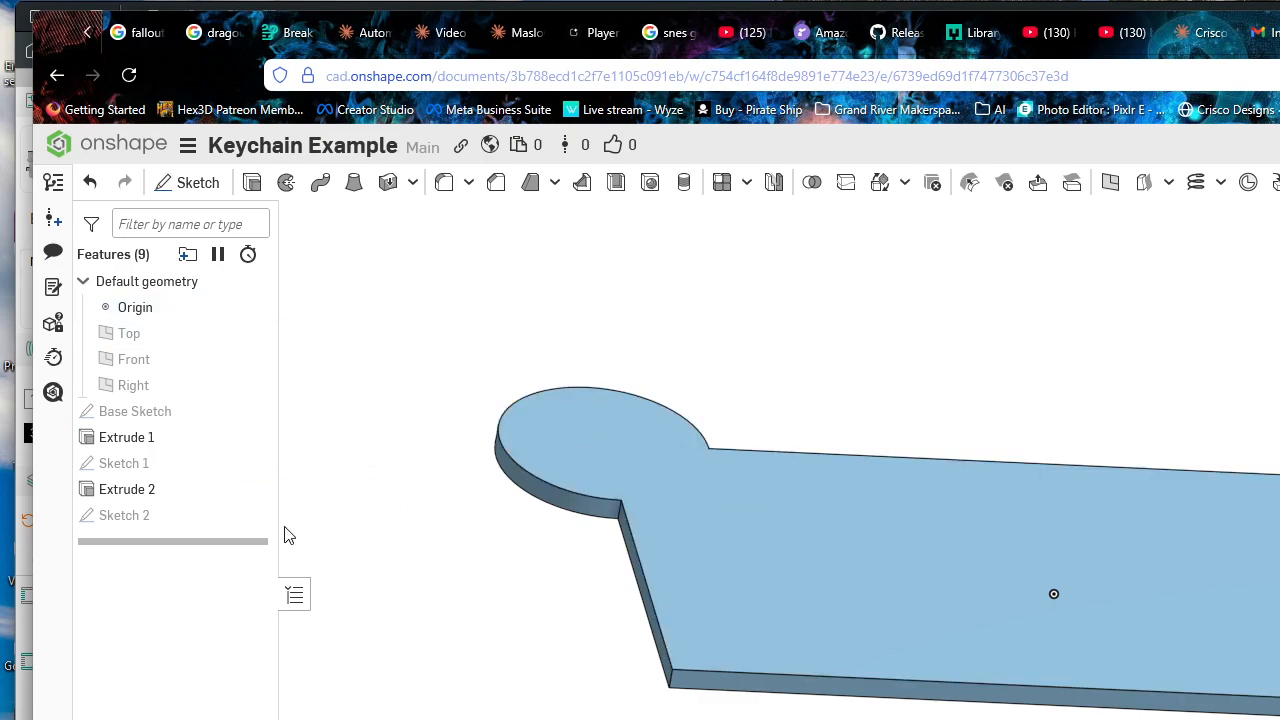
pyautogui.click(253, 515)
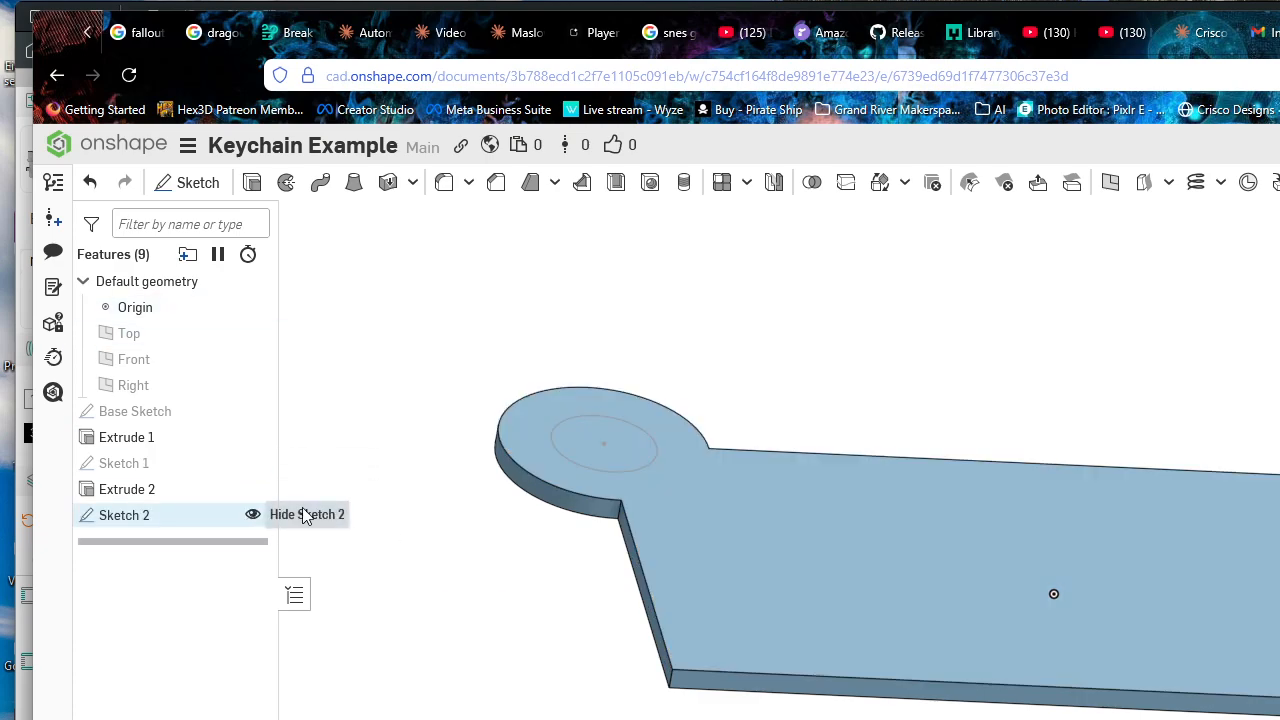
pyautogui.click(178, 518)
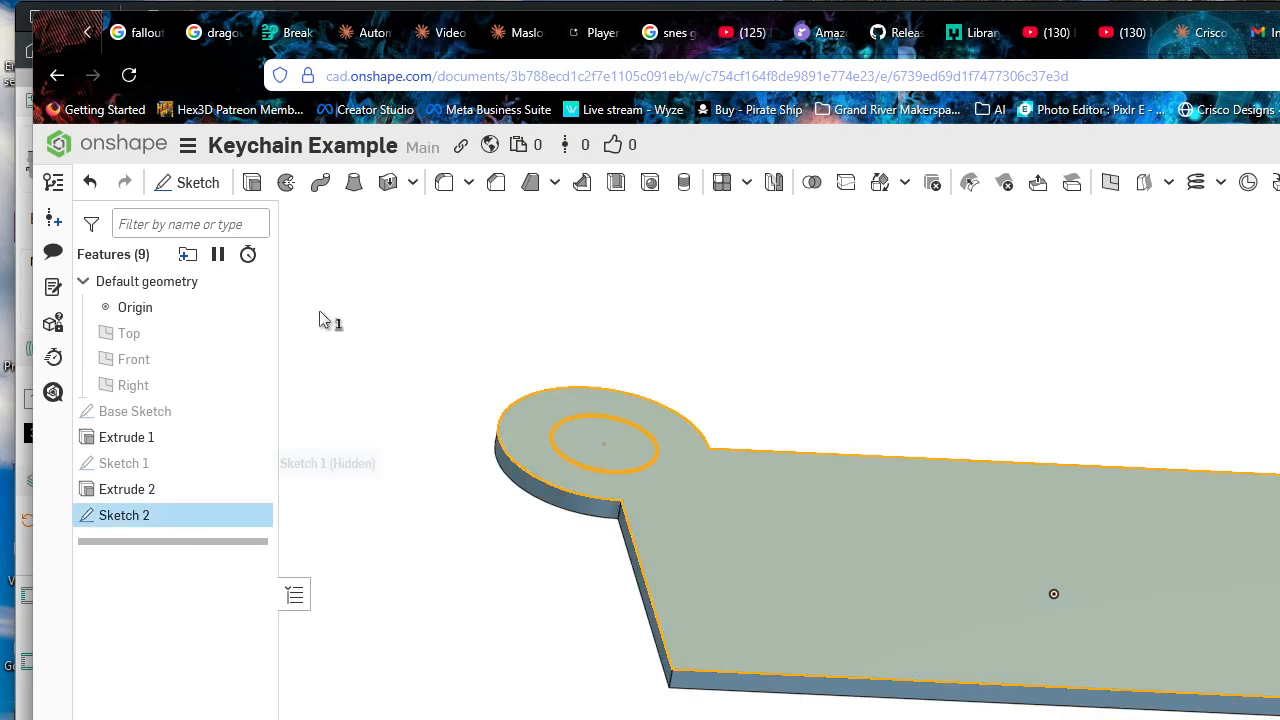
pyautogui.click(530, 260)
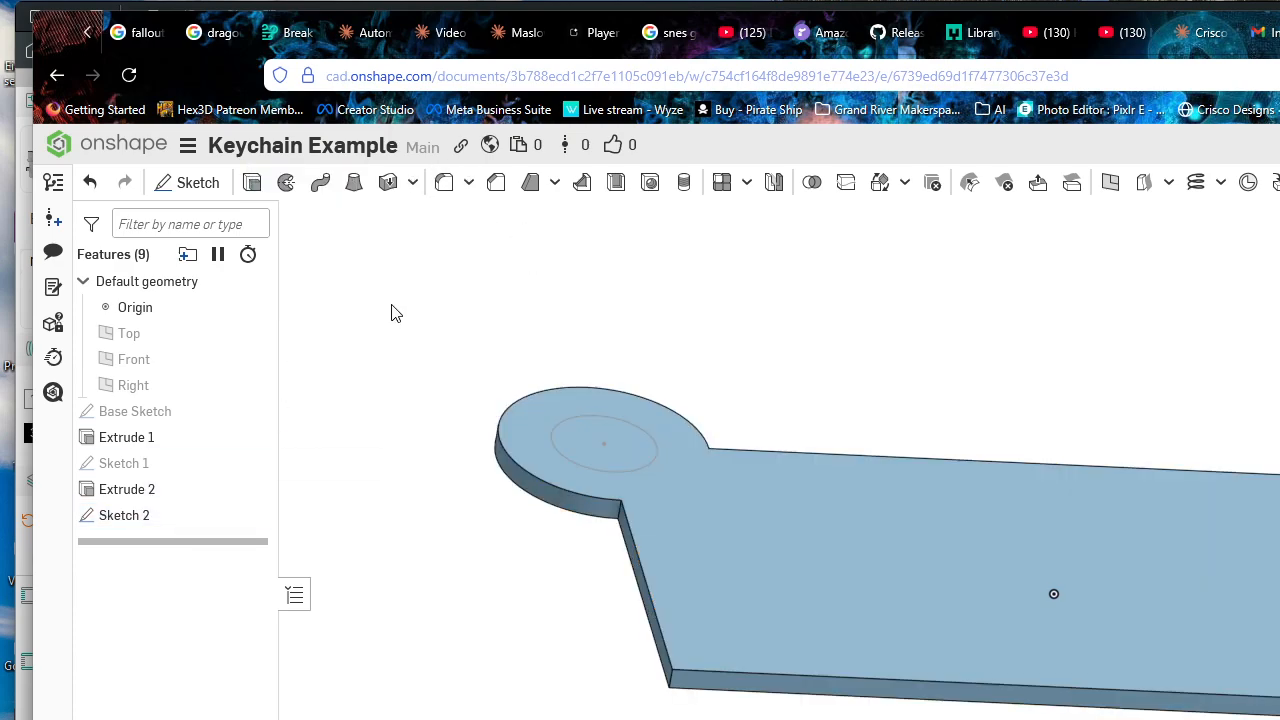
# Step: Try a blind Remove extrude on the region around Sketch 2's circle, reselect only the inner circle, and cancel the extrude
pyautogui.click(253, 186)
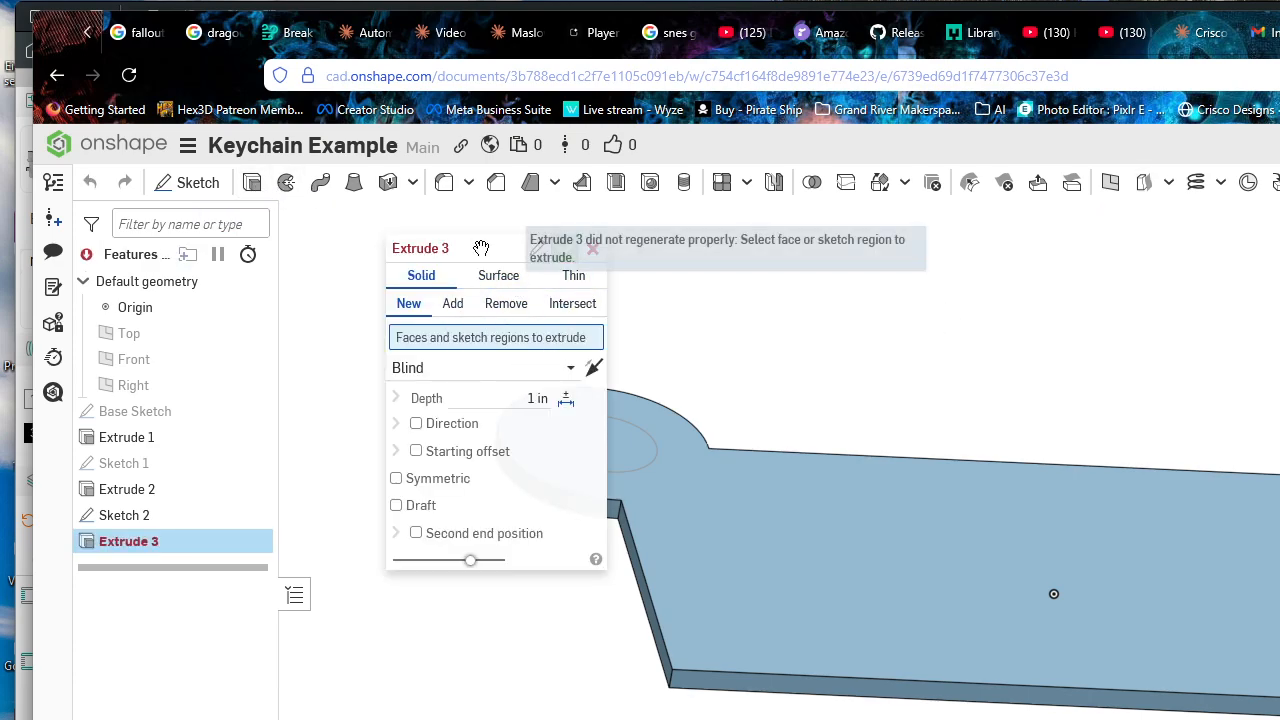
pyautogui.moveTo(474, 249); pyautogui.dragTo(320, 258)
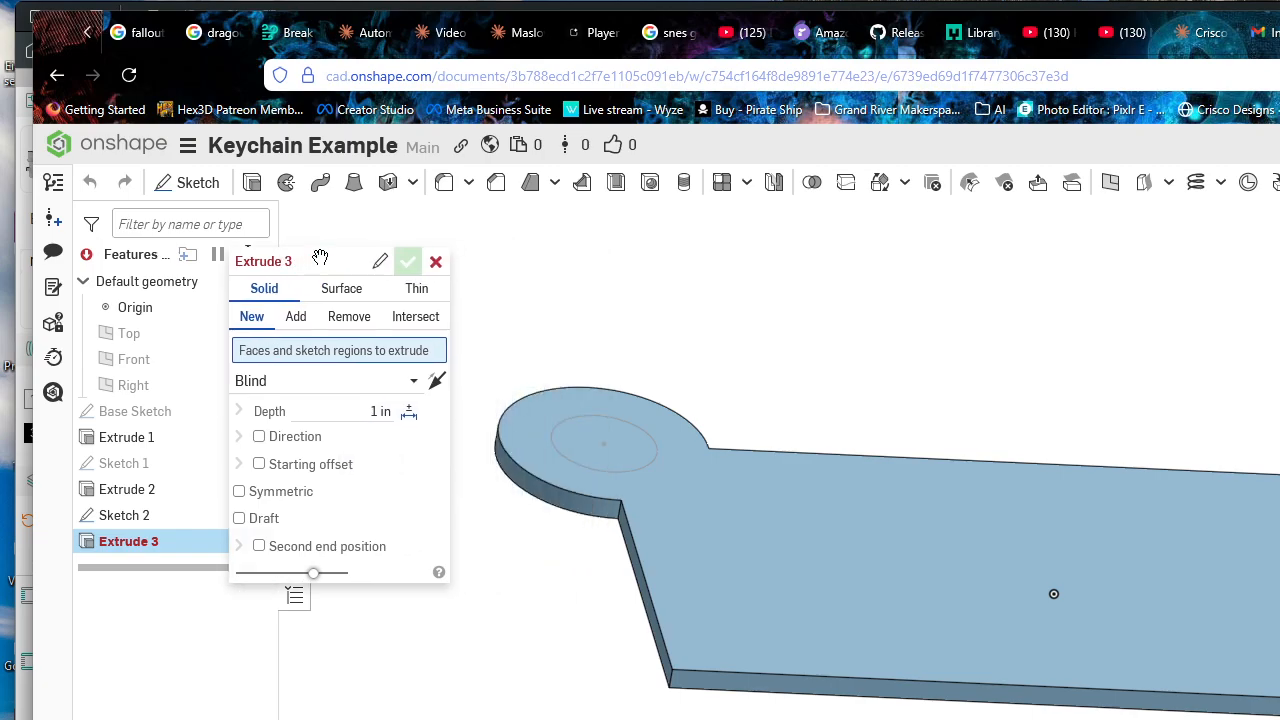
pyautogui.click(365, 317)
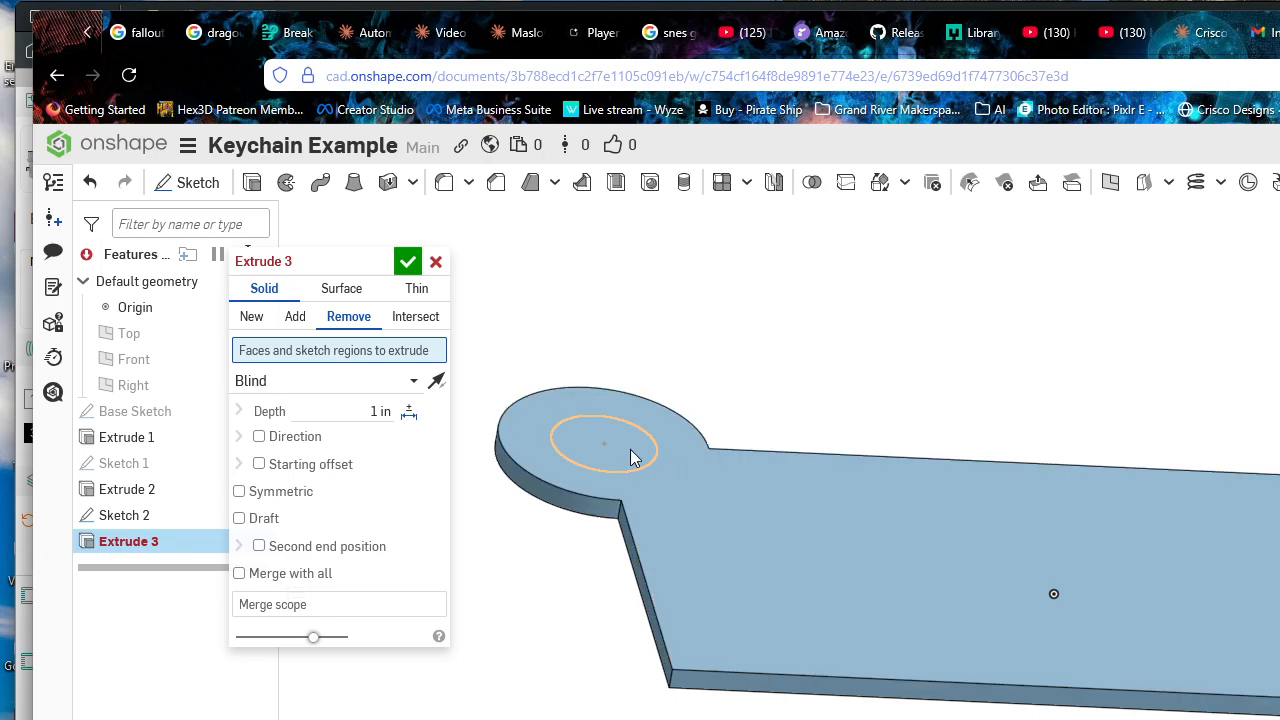
pyautogui.click(684, 477)
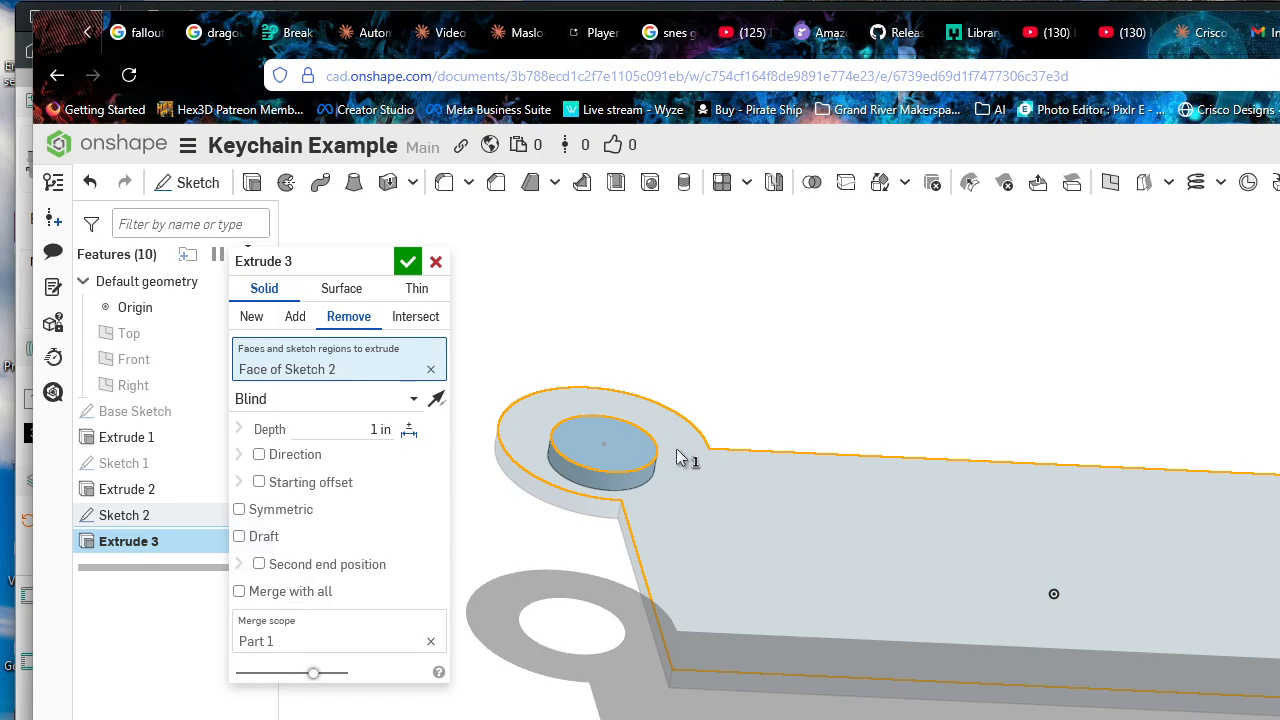
pyautogui.click(432, 371)
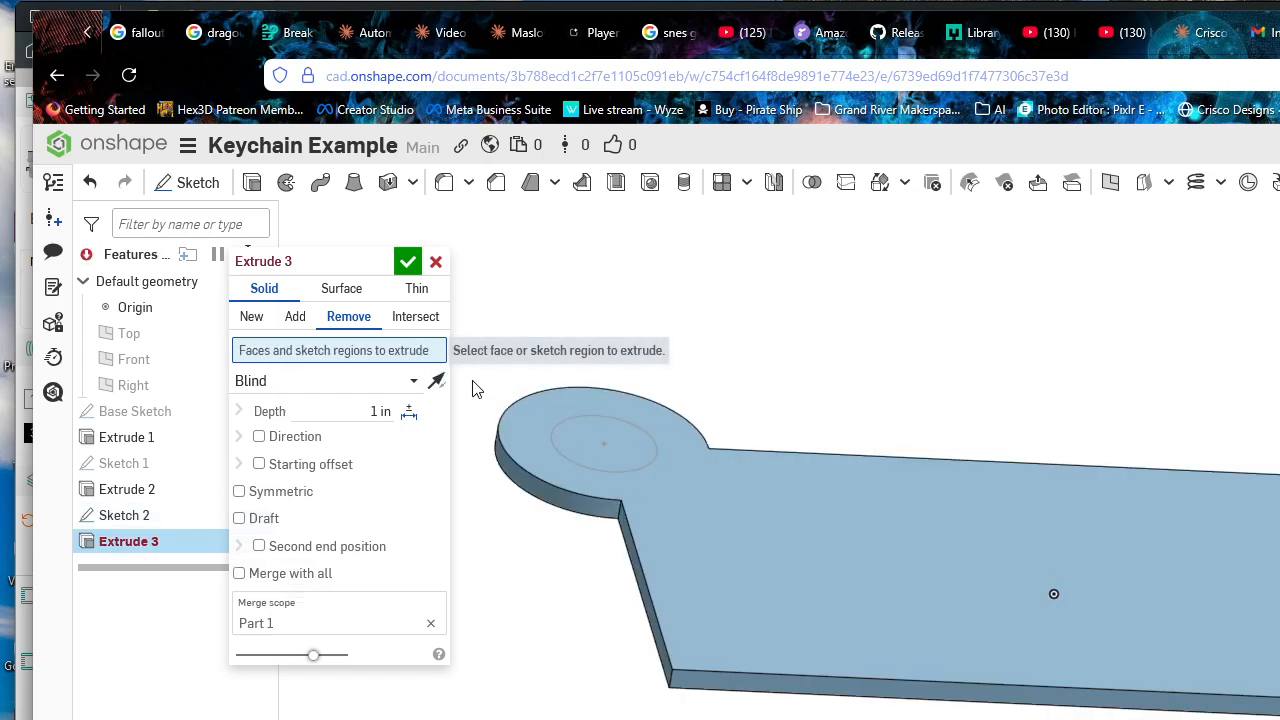
pyautogui.click(617, 448)
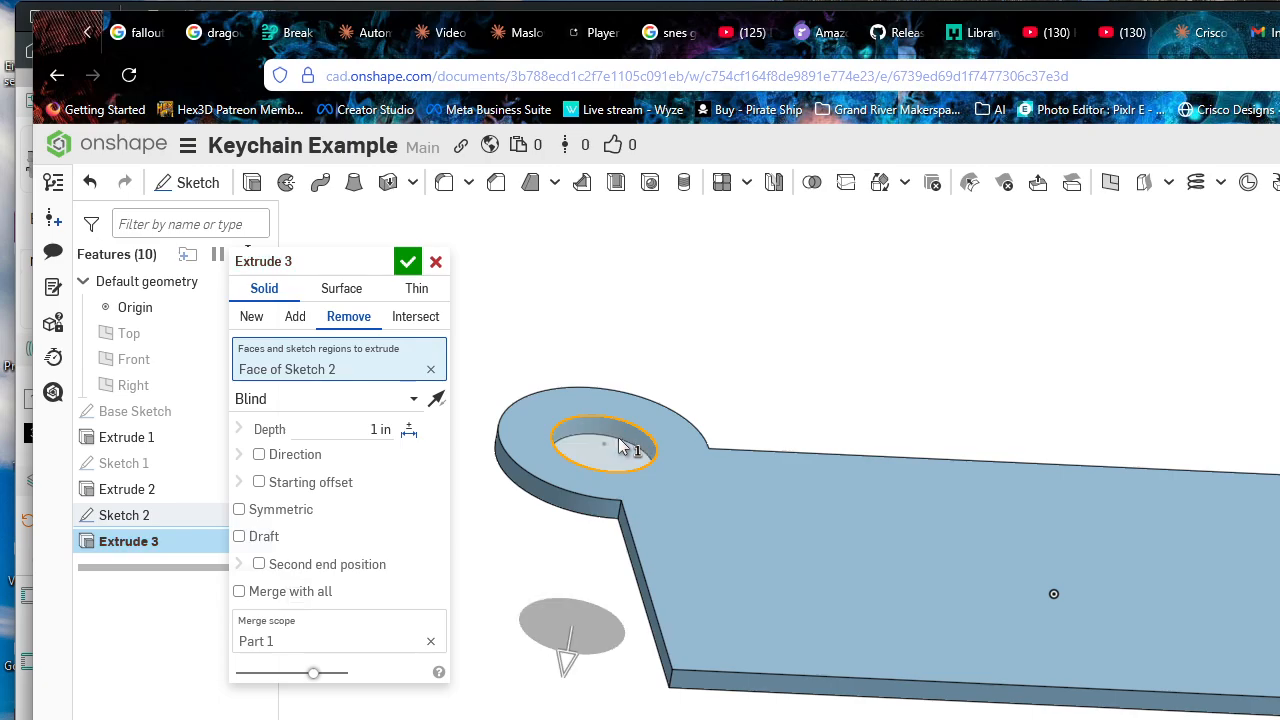
pyautogui.moveTo(562, 524); pyautogui.dragTo(697, 478, button='middle')
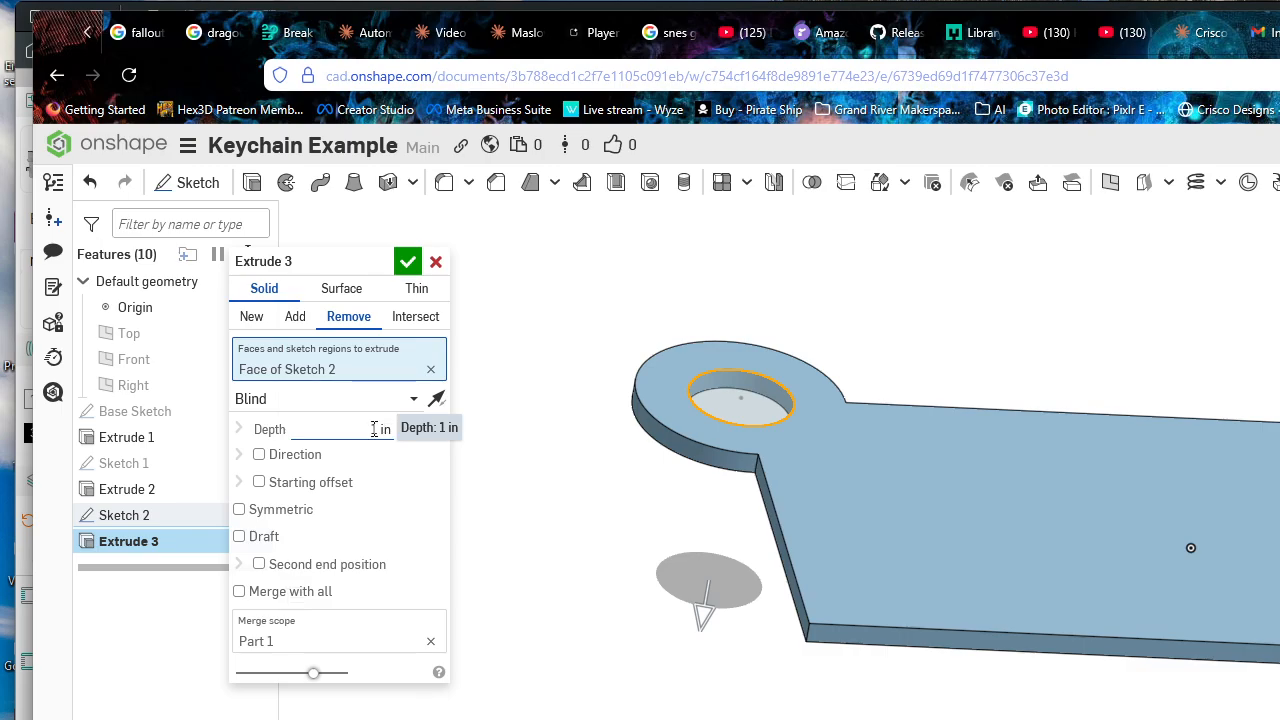
pyautogui.click(374, 428)
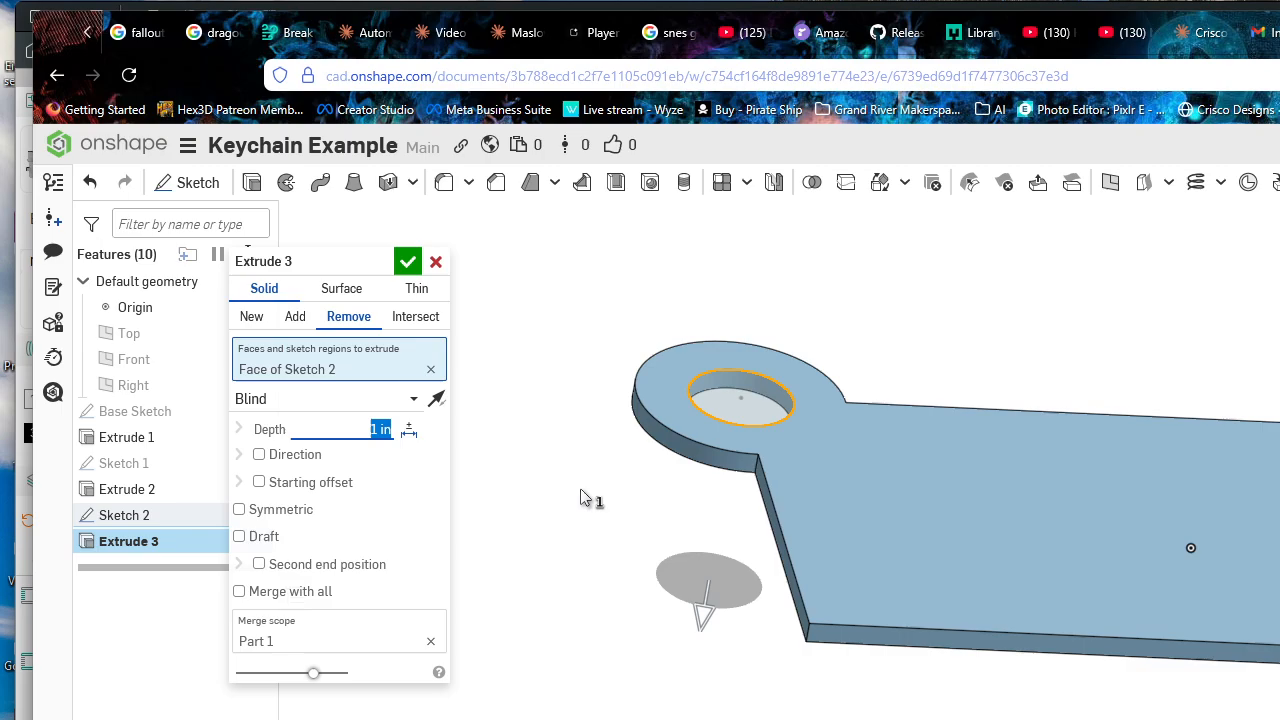
pyautogui.click(435, 263)
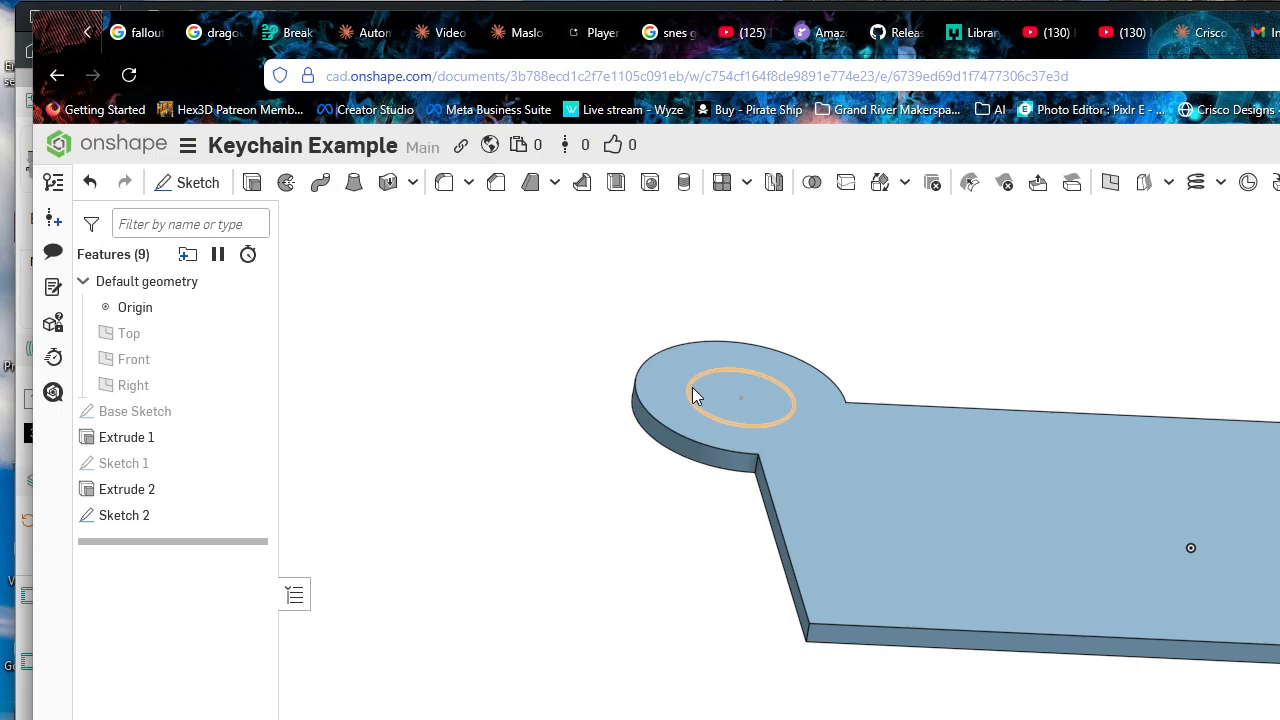
# Step: Change Extrude 2 from Add to New so the corner disc is created as a separate part
pyautogui.doubleClick(178, 487)
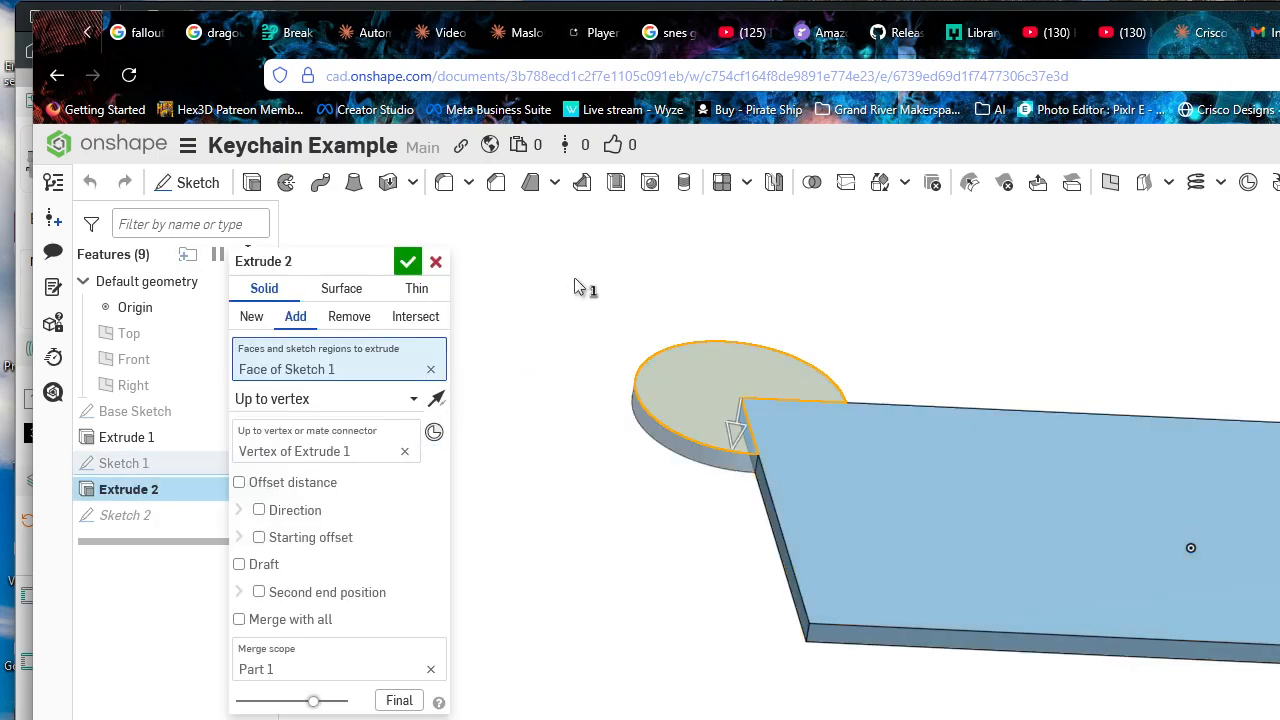
pyautogui.click(434, 261)
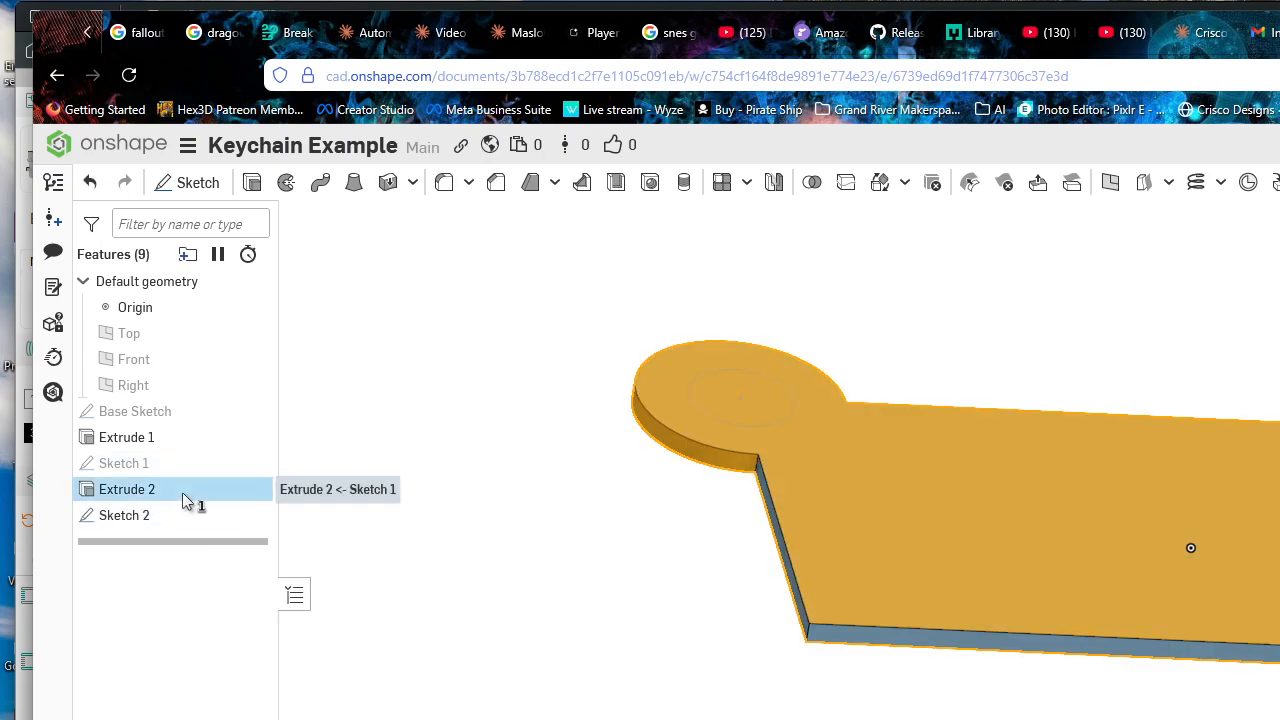
pyautogui.doubleClick(182, 492)
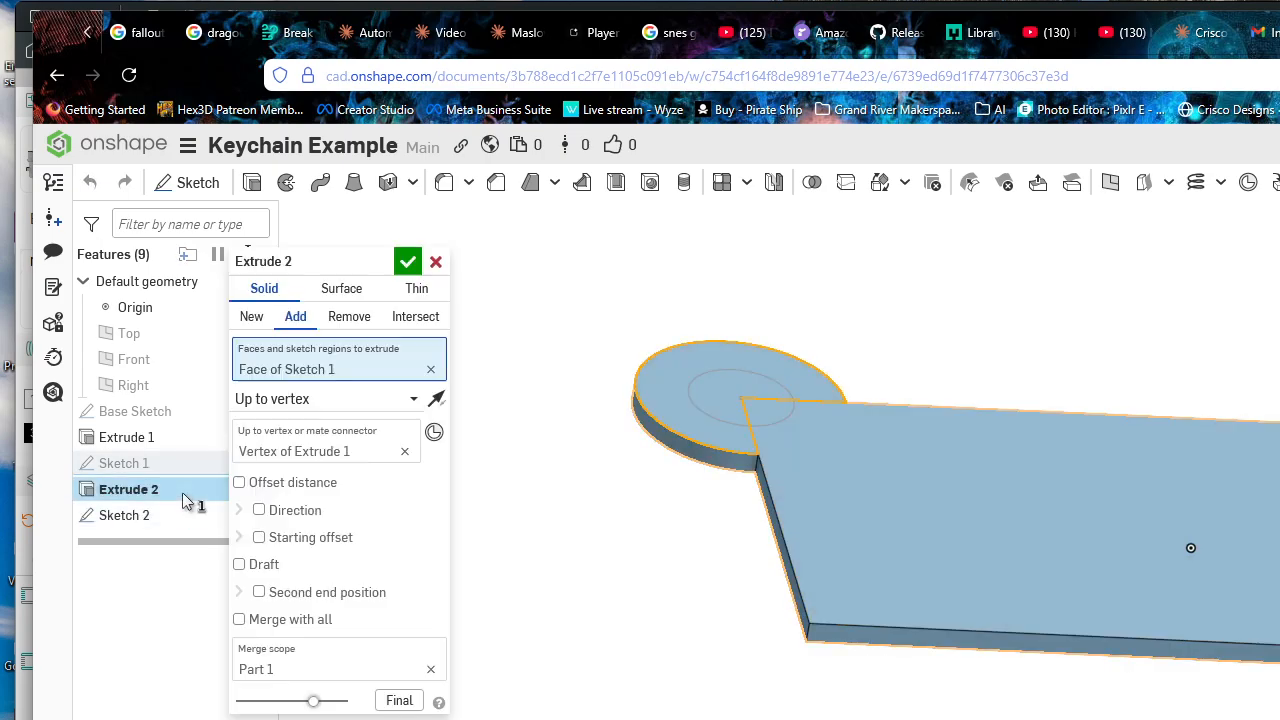
pyautogui.click(245, 316)
pyautogui.click(407, 261)
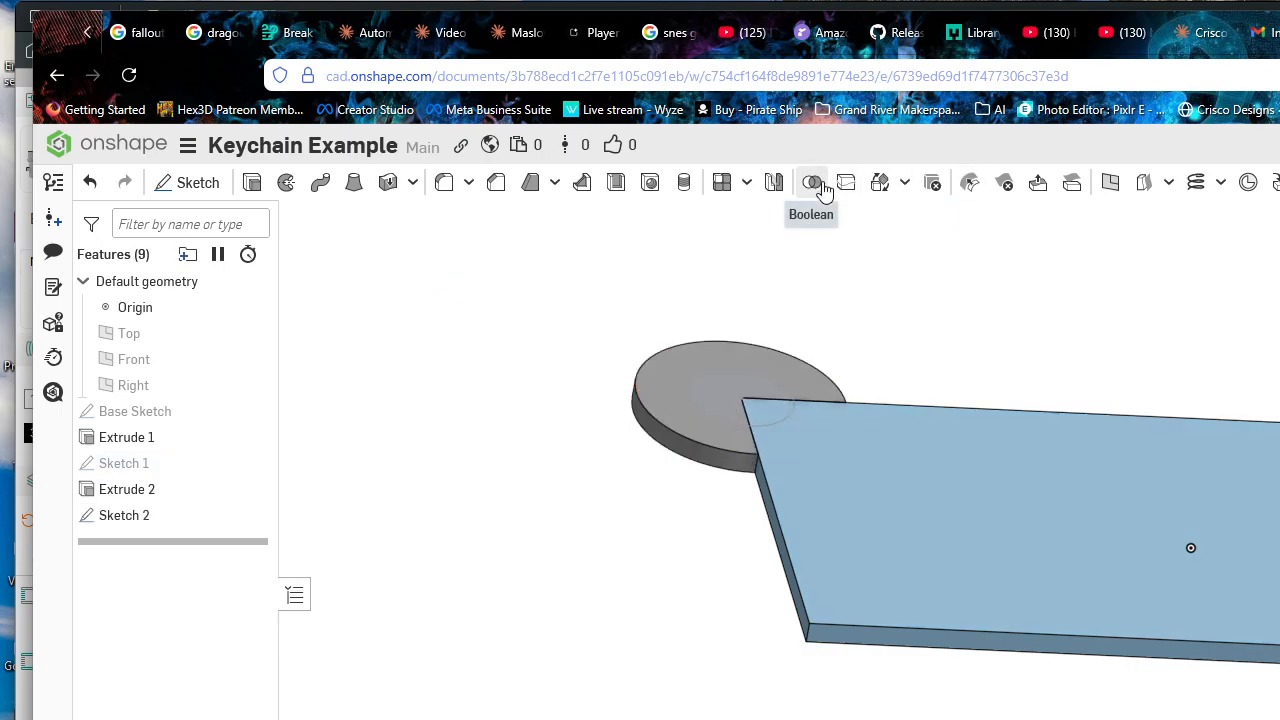
# Step: Set Extrude 2 back to Add, toggle Merge with all on and off, and reselect the plate (Part 1) as merge scope
pyautogui.doubleClick(163, 492)
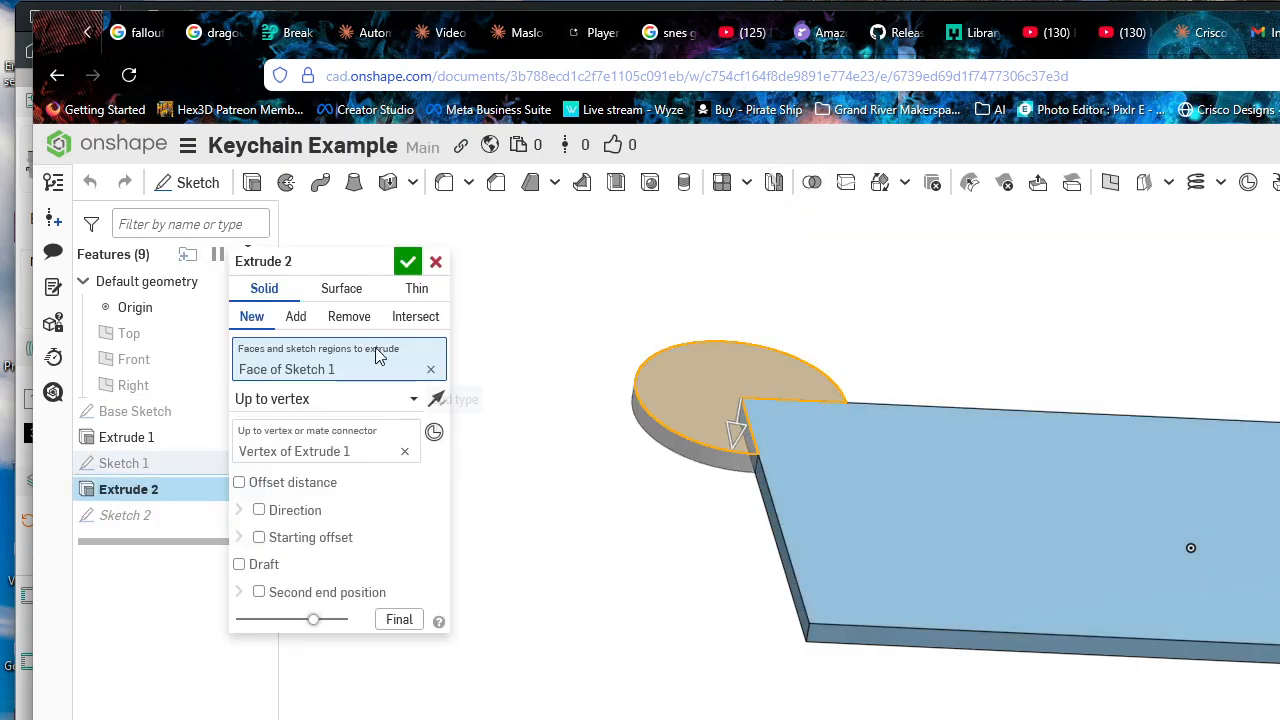
pyautogui.click(295, 318)
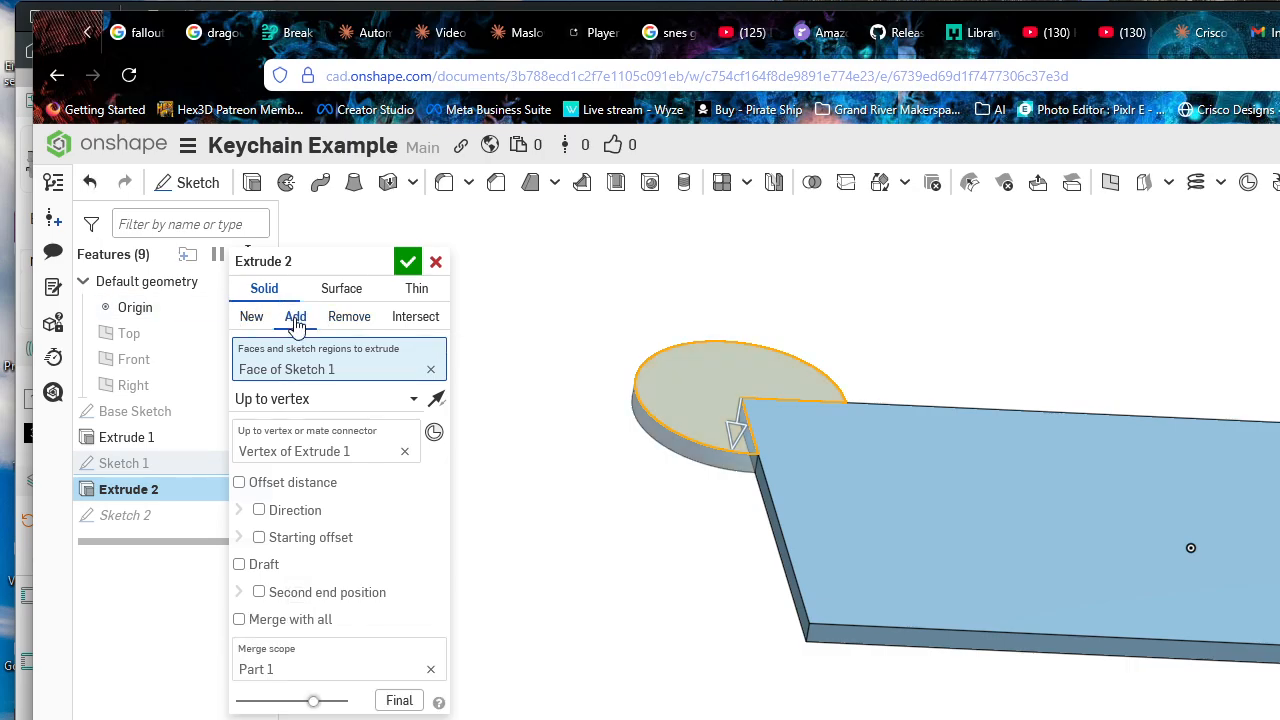
pyautogui.click(338, 662)
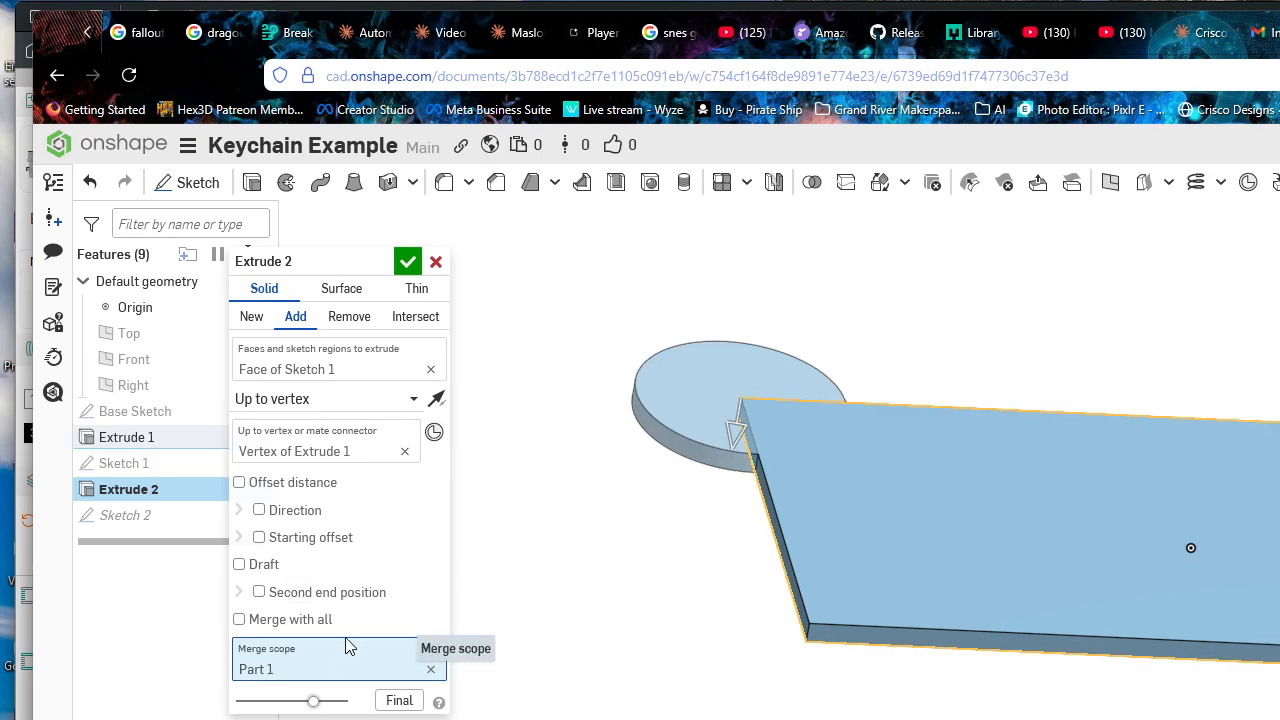
pyautogui.click(331, 620)
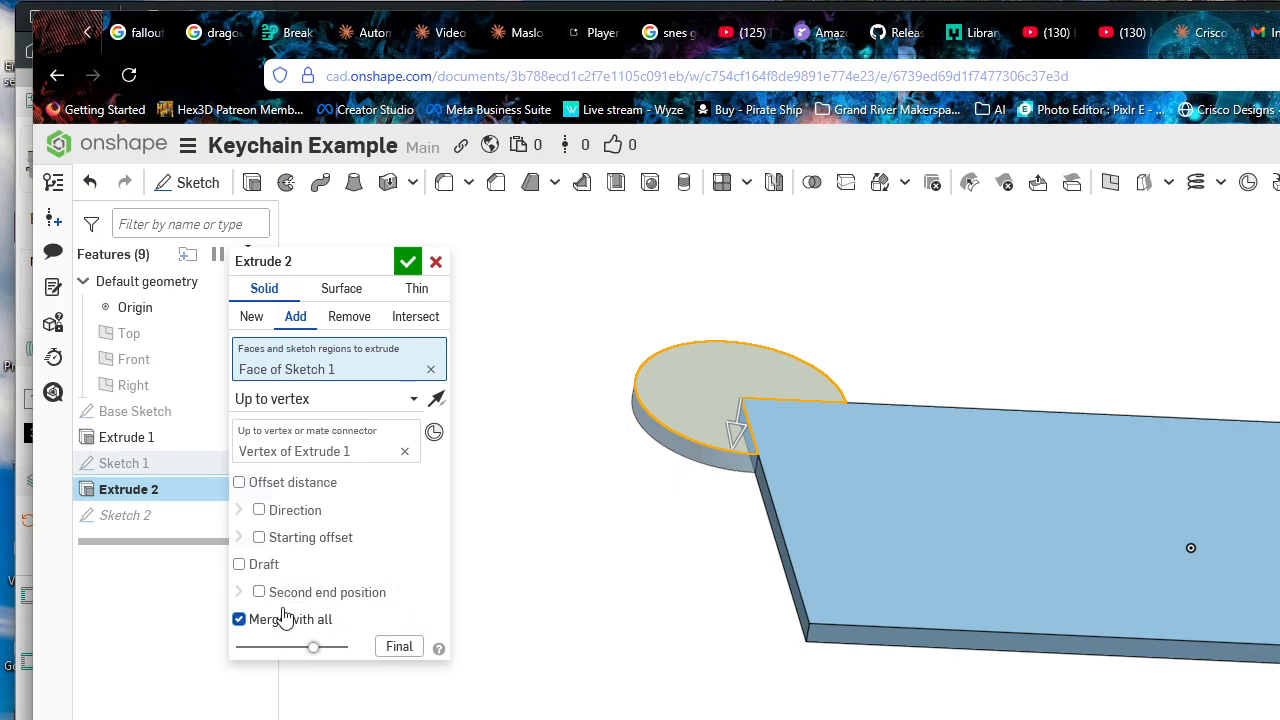
pyautogui.click(322, 619)
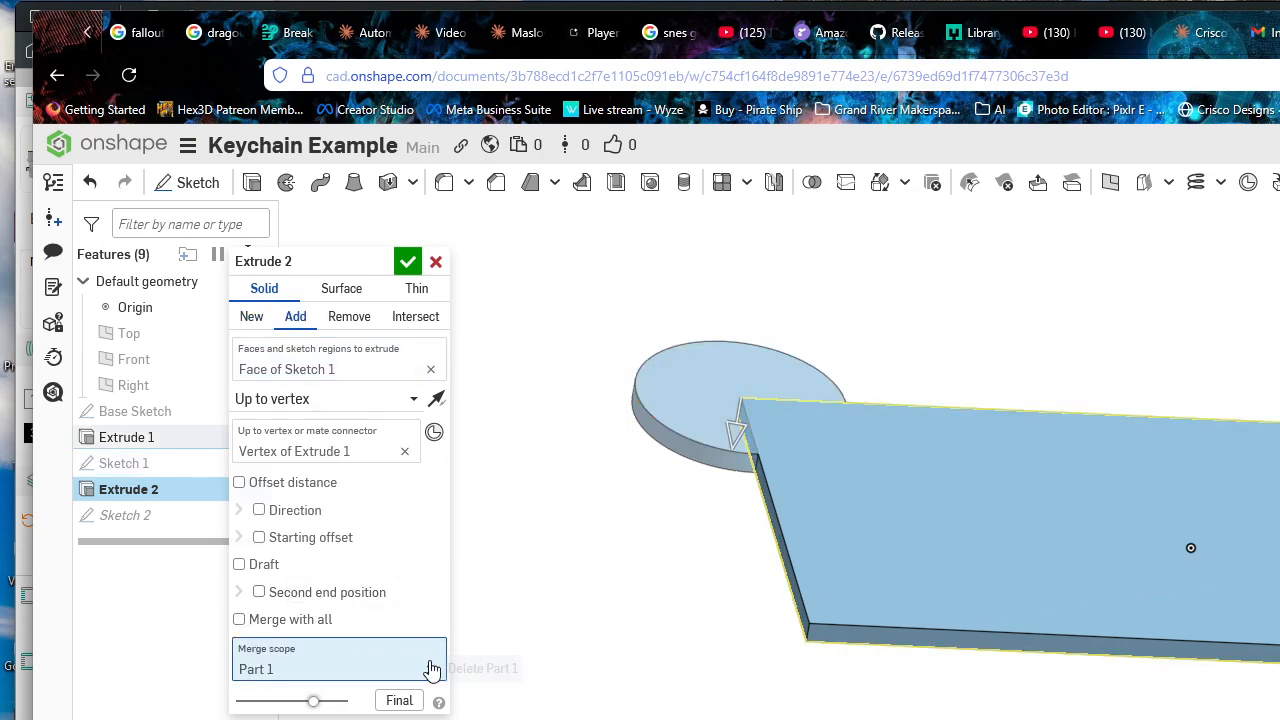
pyautogui.click(430, 669)
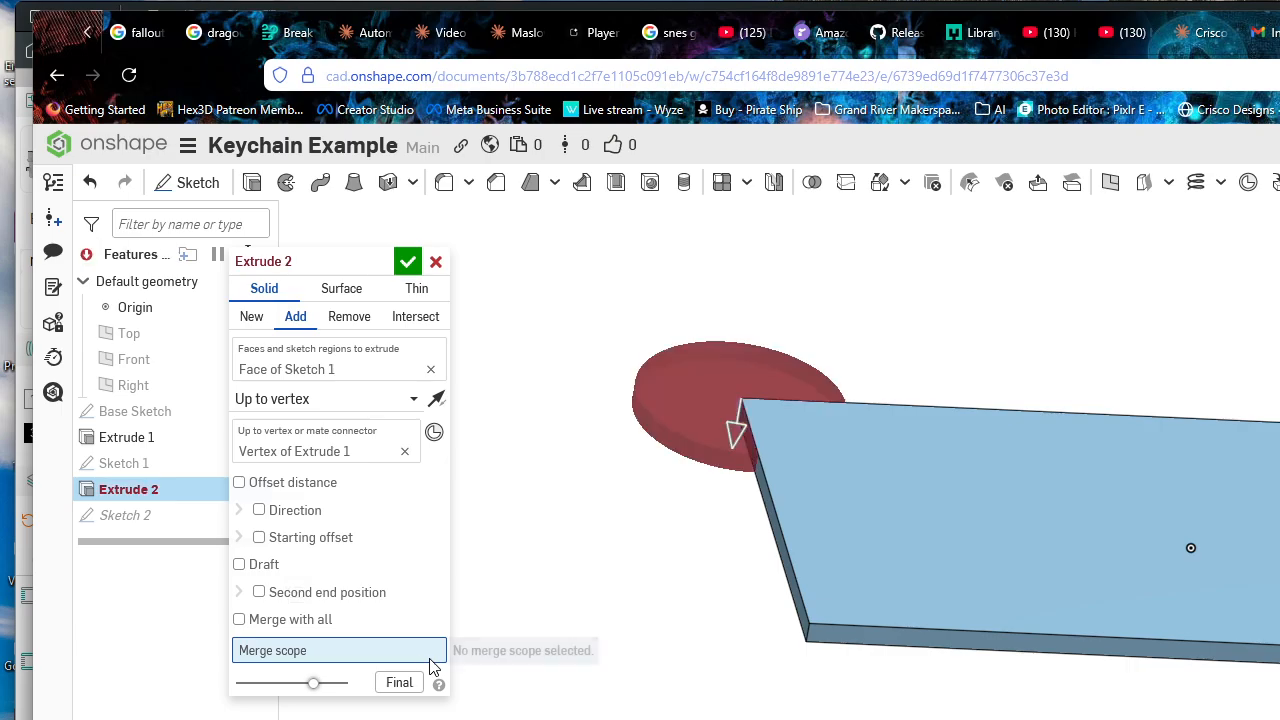
pyautogui.click(875, 474)
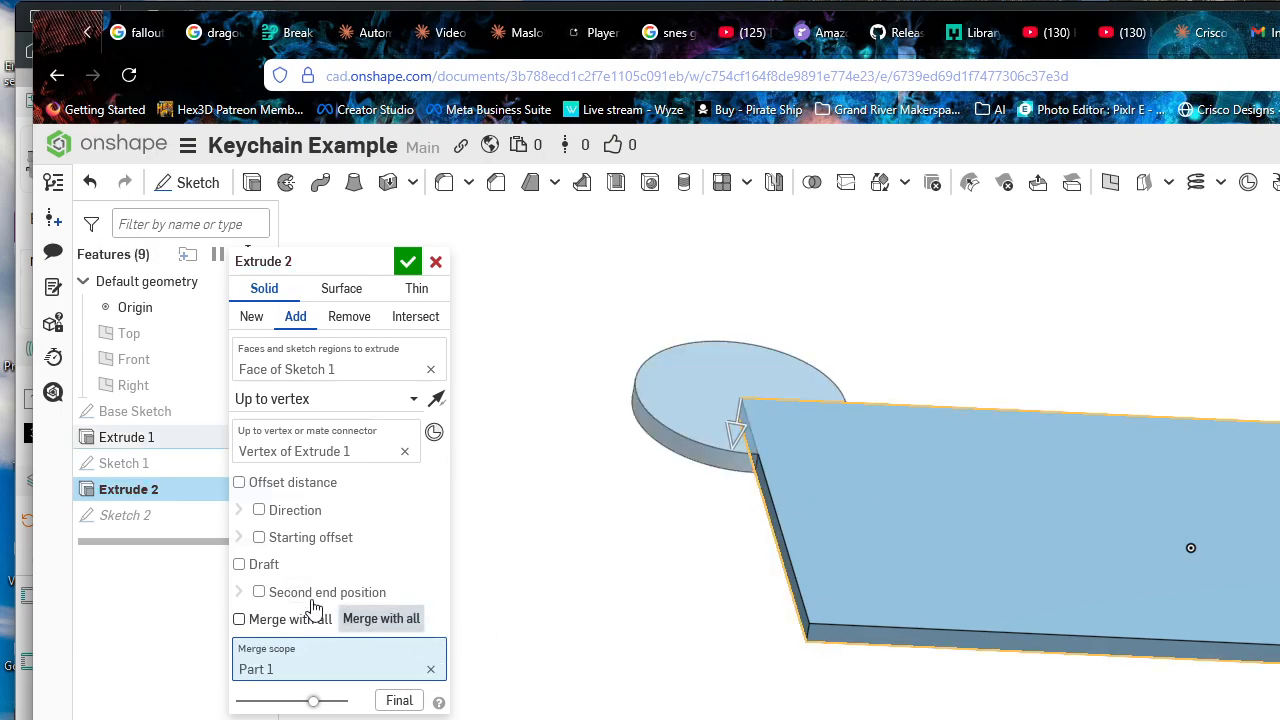
pyautogui.click(408, 262)
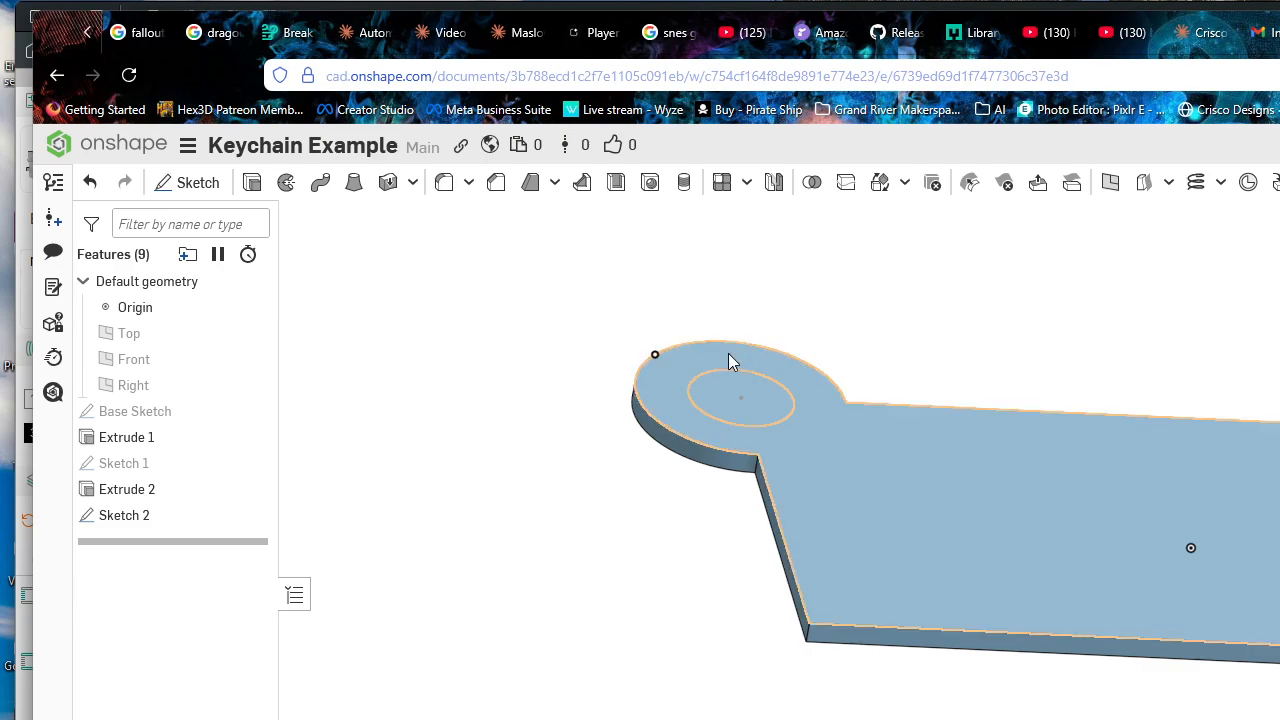
# Step: Cancel a new Boolean feature and set Extrude 2 to New so the disc and plate are separate parts
pyautogui.click(811, 182)
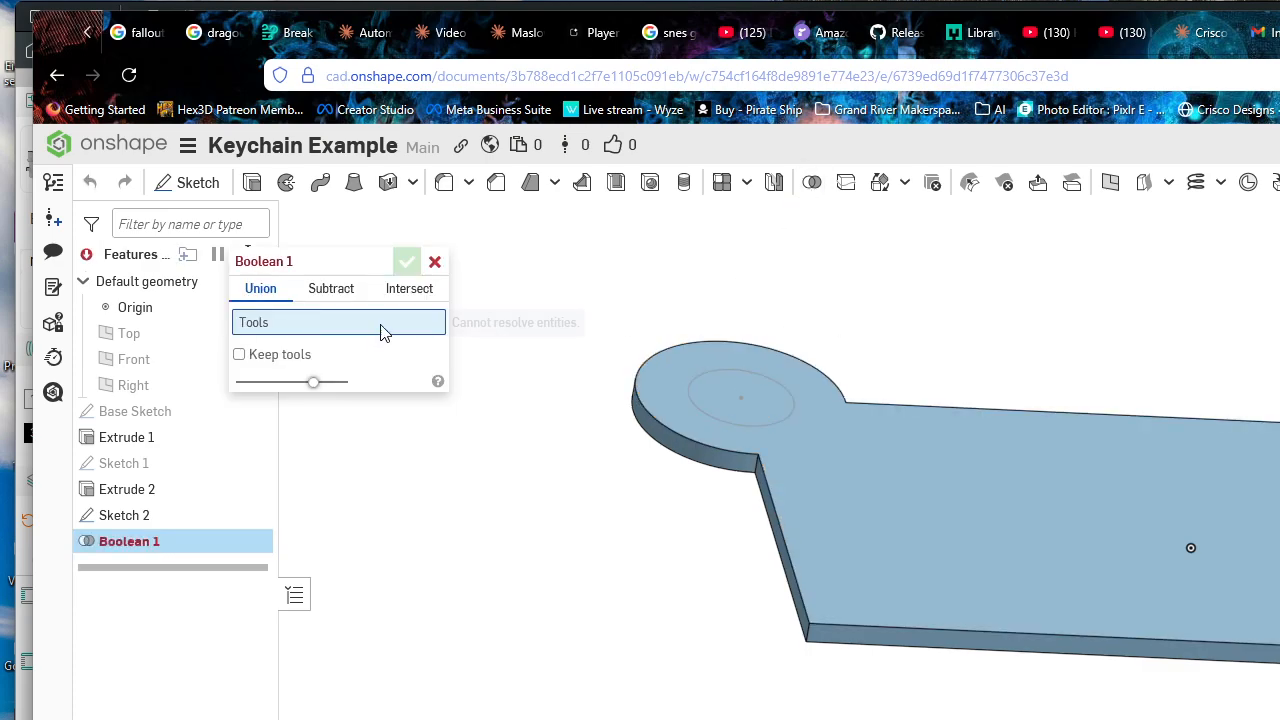
pyautogui.click(435, 261)
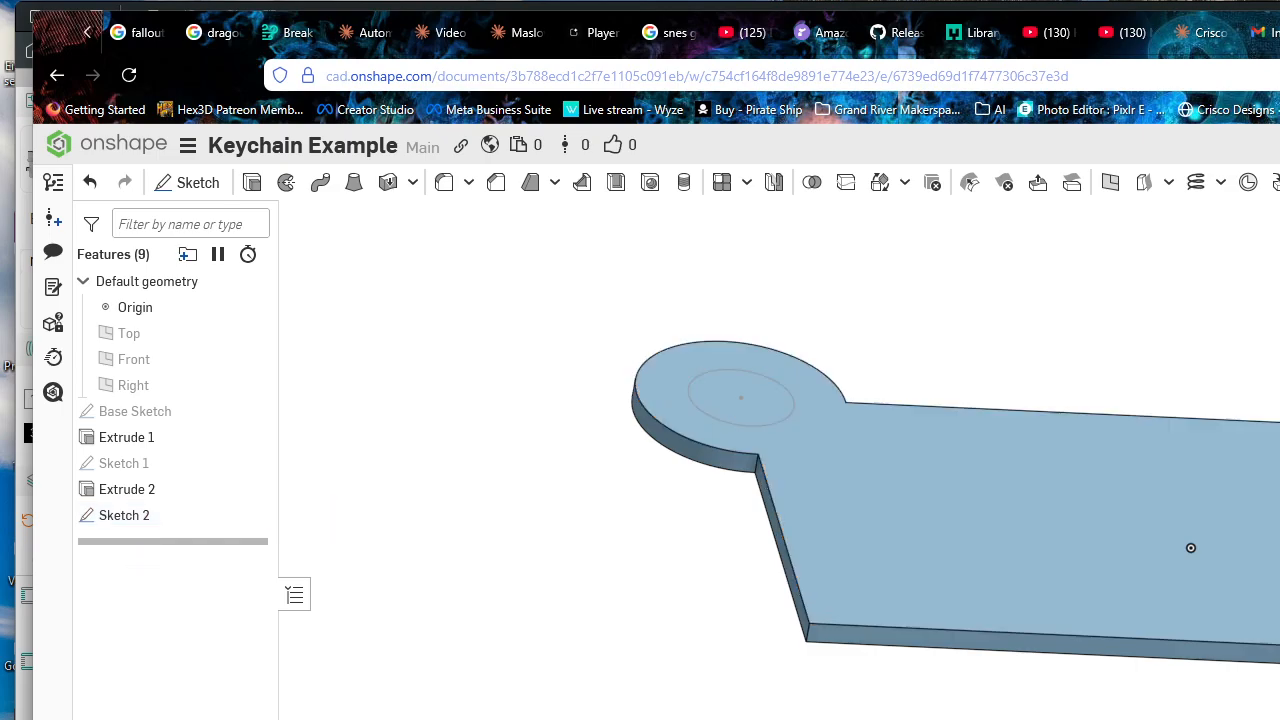
pyautogui.doubleClick(184, 489)
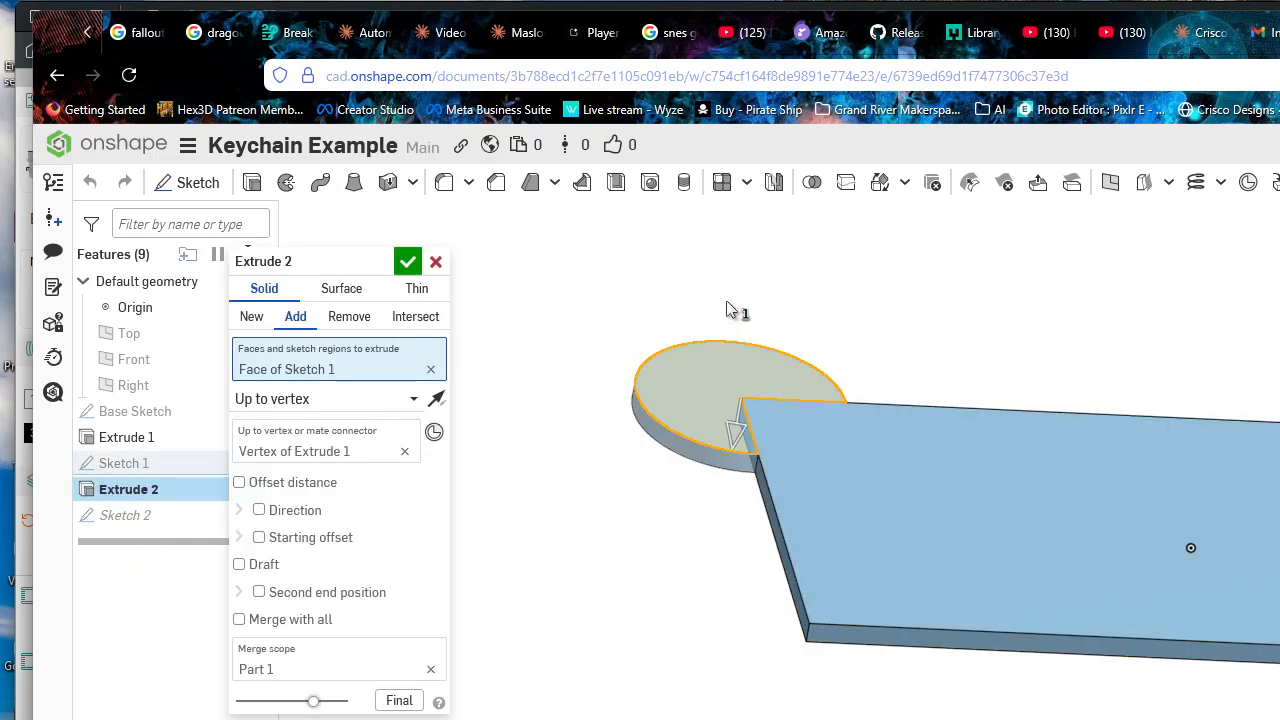
pyautogui.click(256, 316)
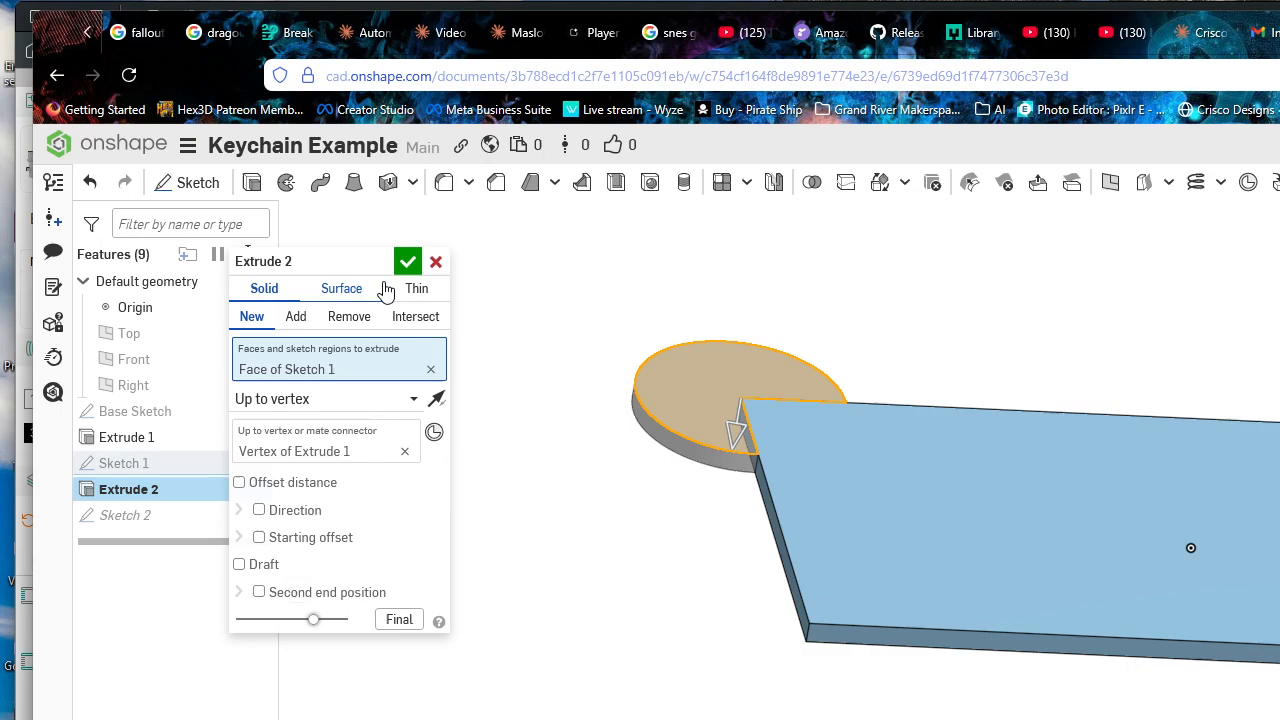
pyautogui.click(408, 262)
# Step: Create a Boolean Union of the corner disc (Part 2) and the plate (Part 1) with Keep tools enabled
pyautogui.click(812, 183)
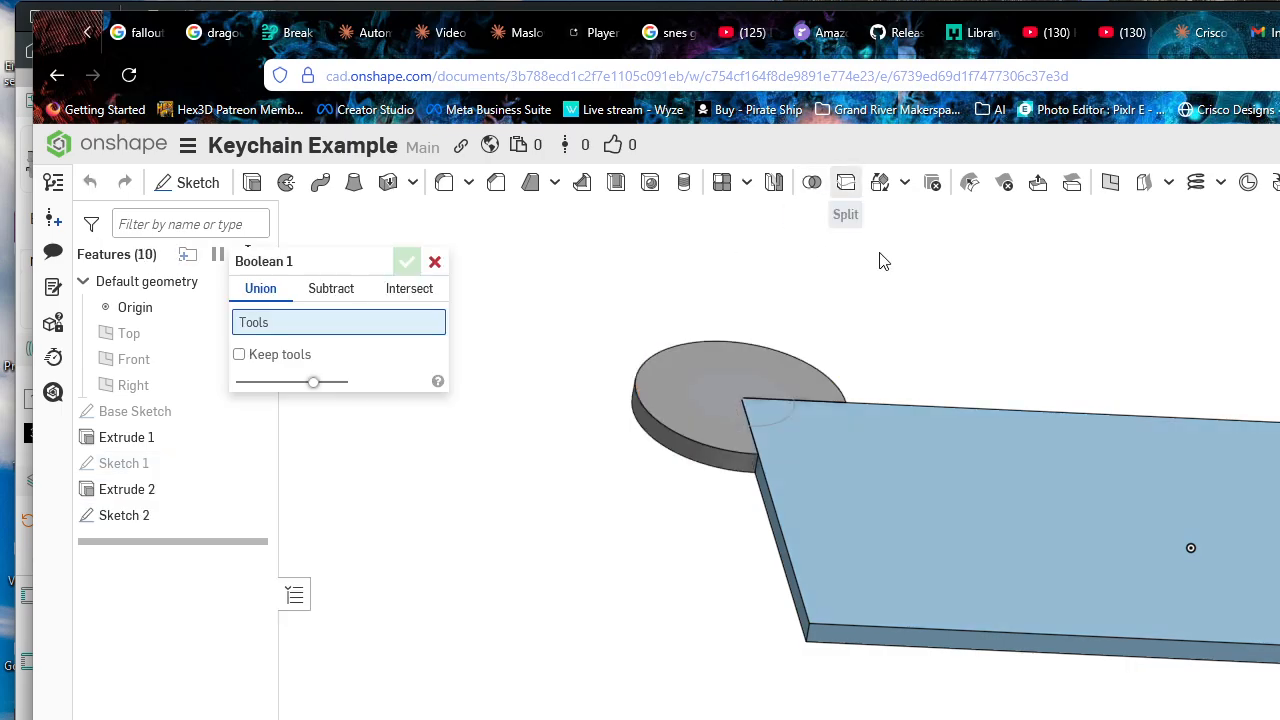
pyautogui.click(306, 356)
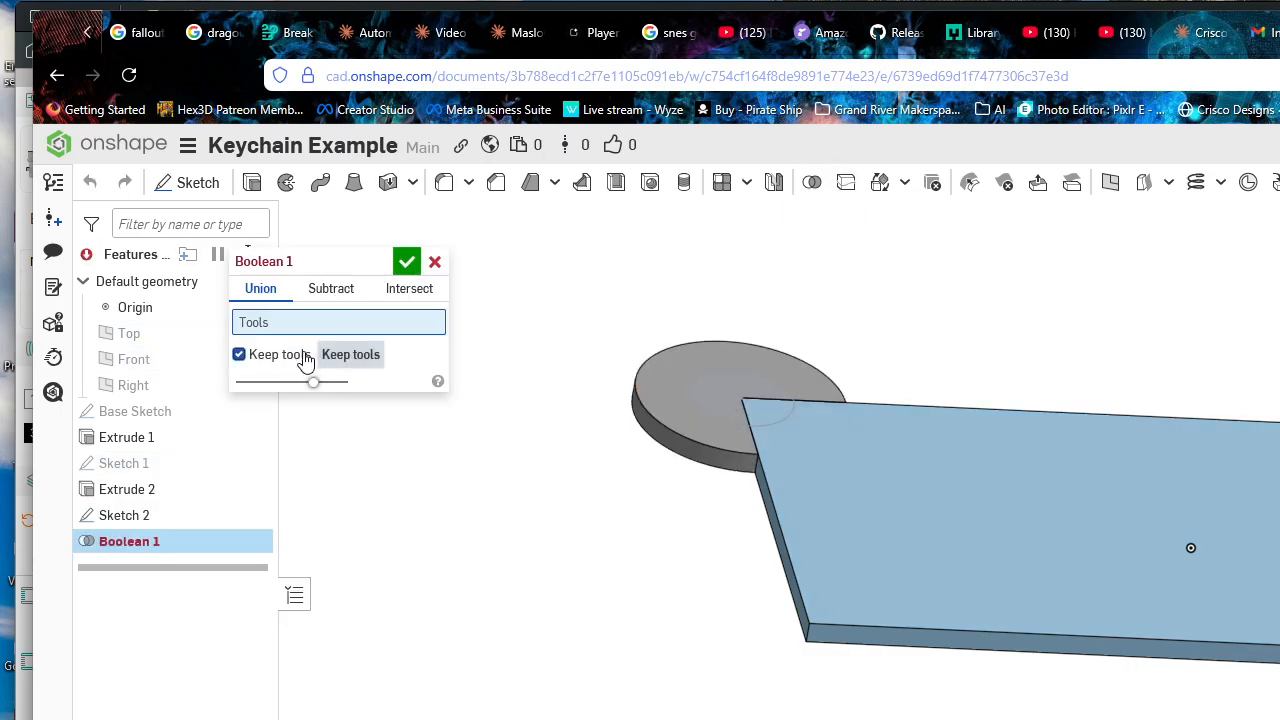
pyautogui.click(301, 363)
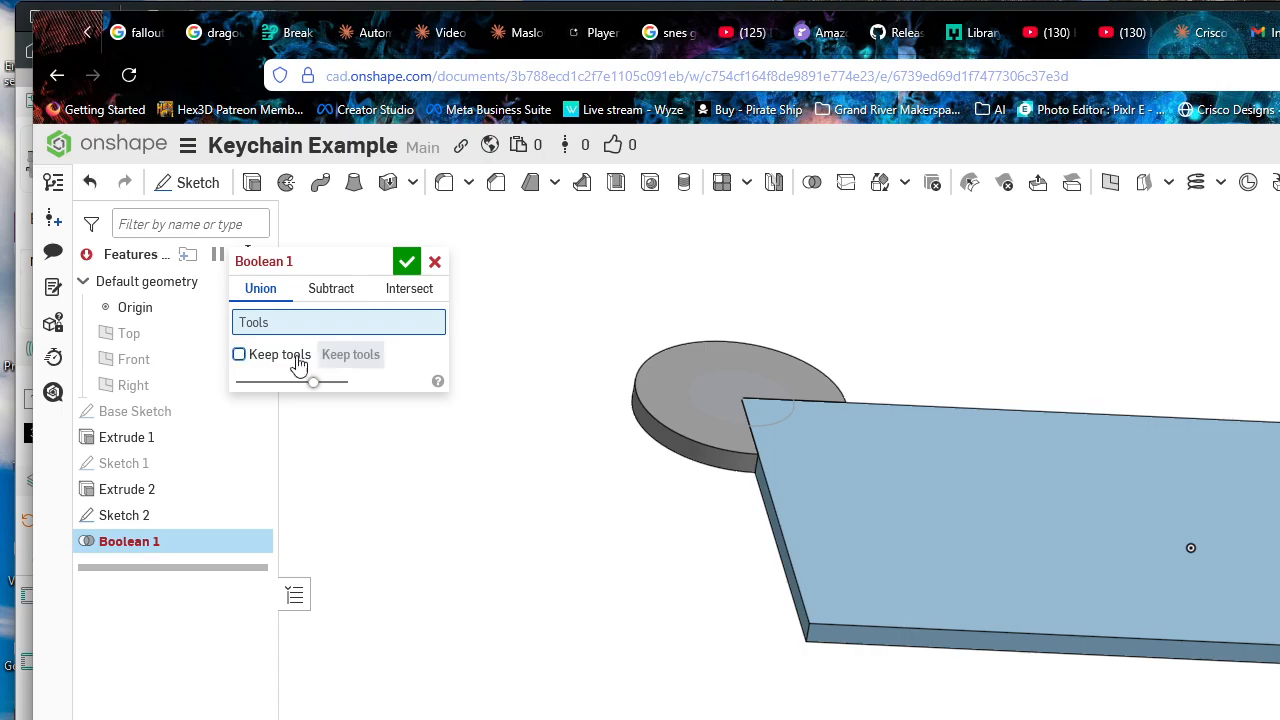
pyautogui.click(298, 362)
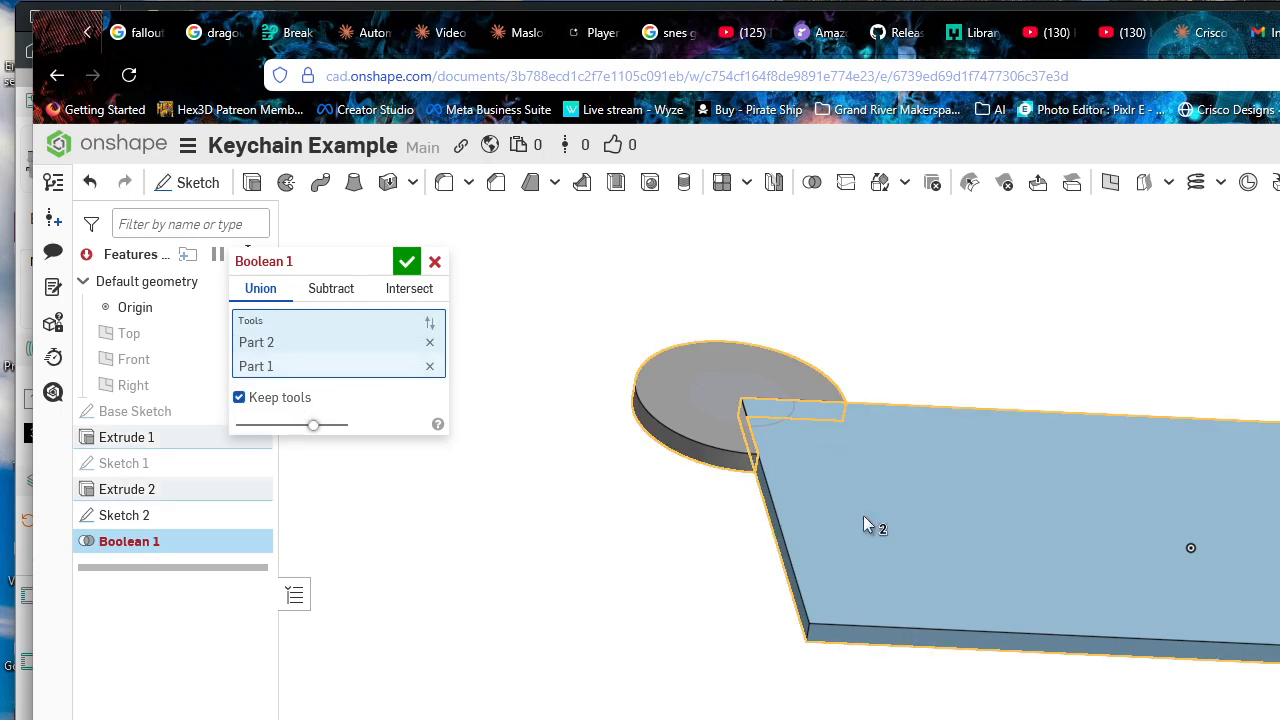
pyautogui.click(407, 262)
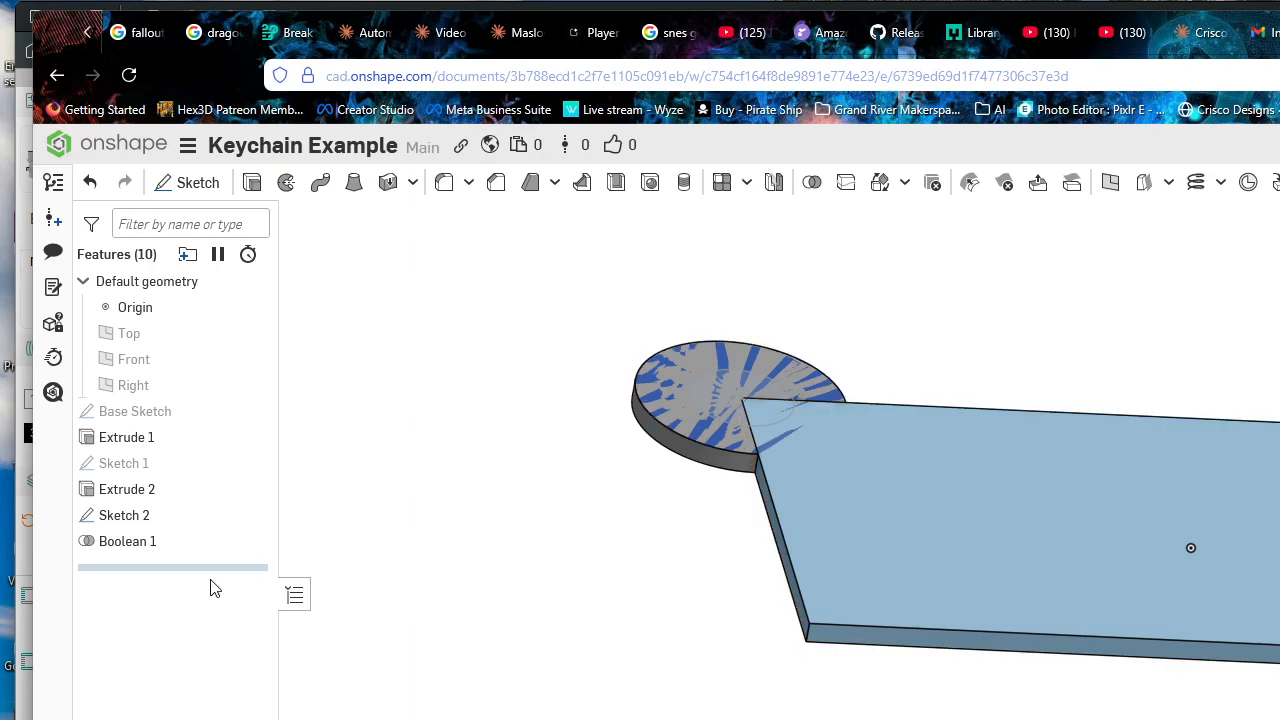
# Step: Turn off Keep tools in Boolean 1 so the disc and plate merge, and reopen the feature to review its settings
pyautogui.doubleClick(190, 541)
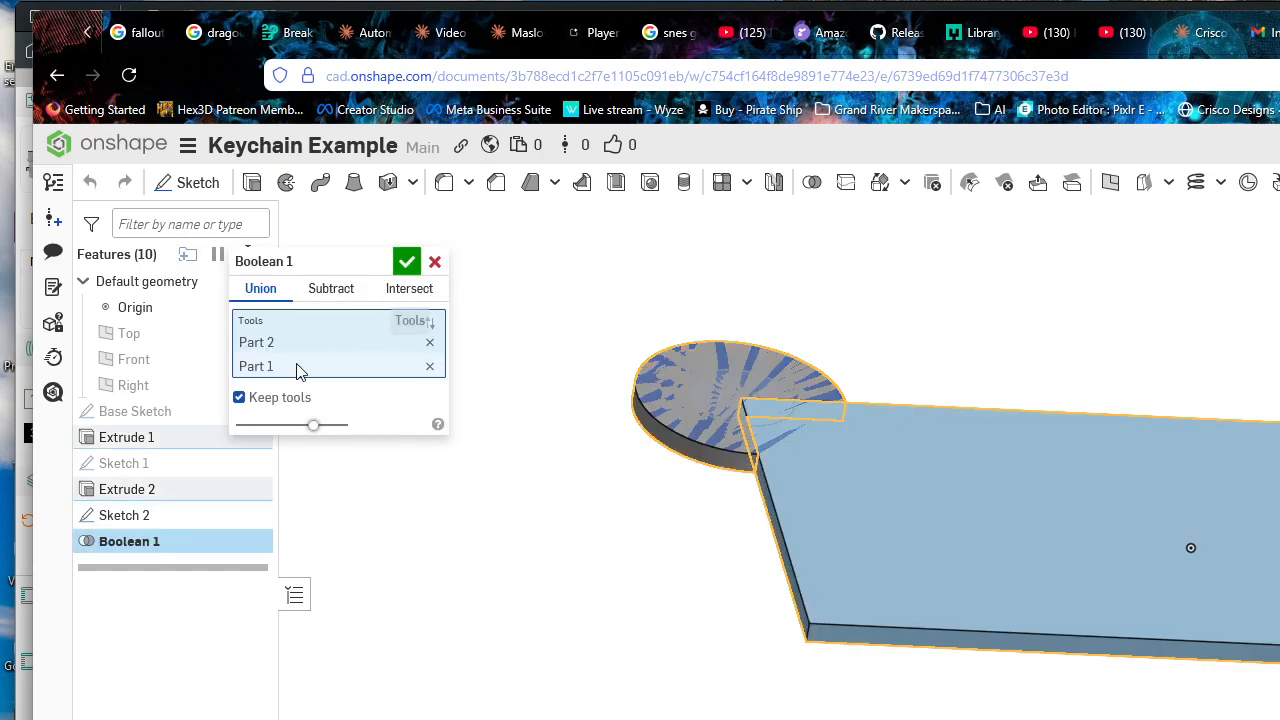
pyautogui.click(262, 401)
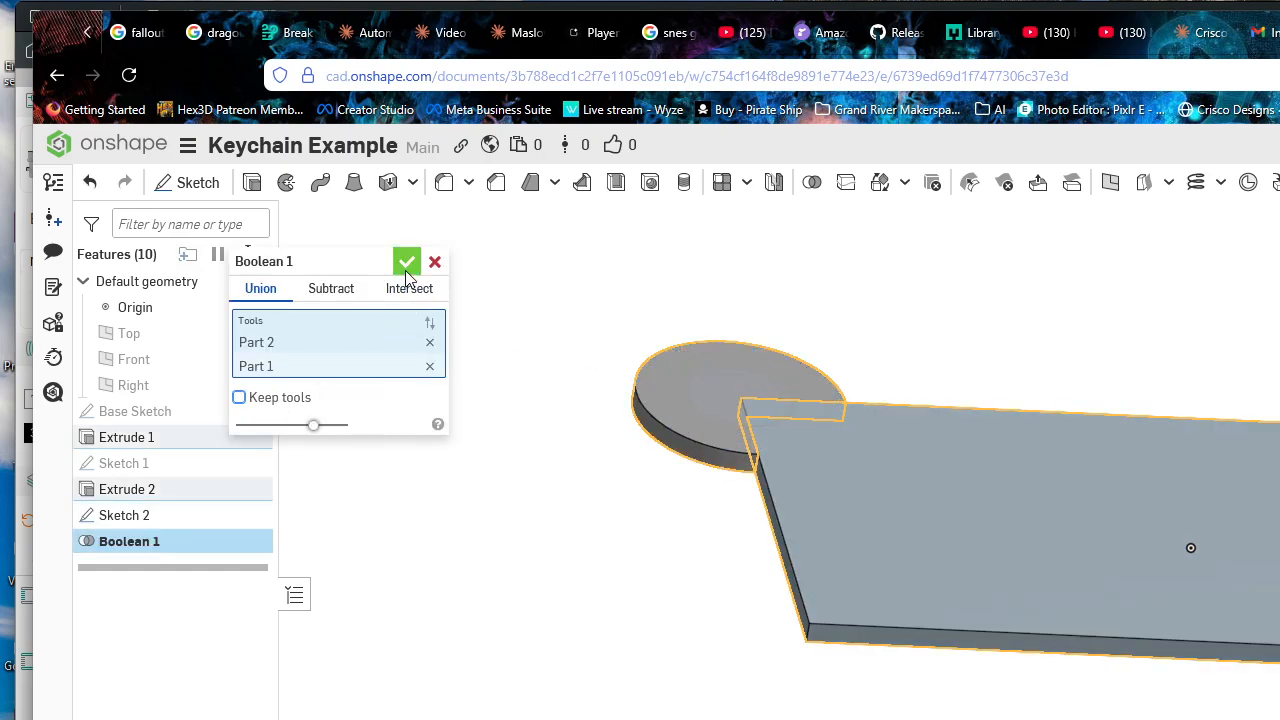
pyautogui.click(406, 262)
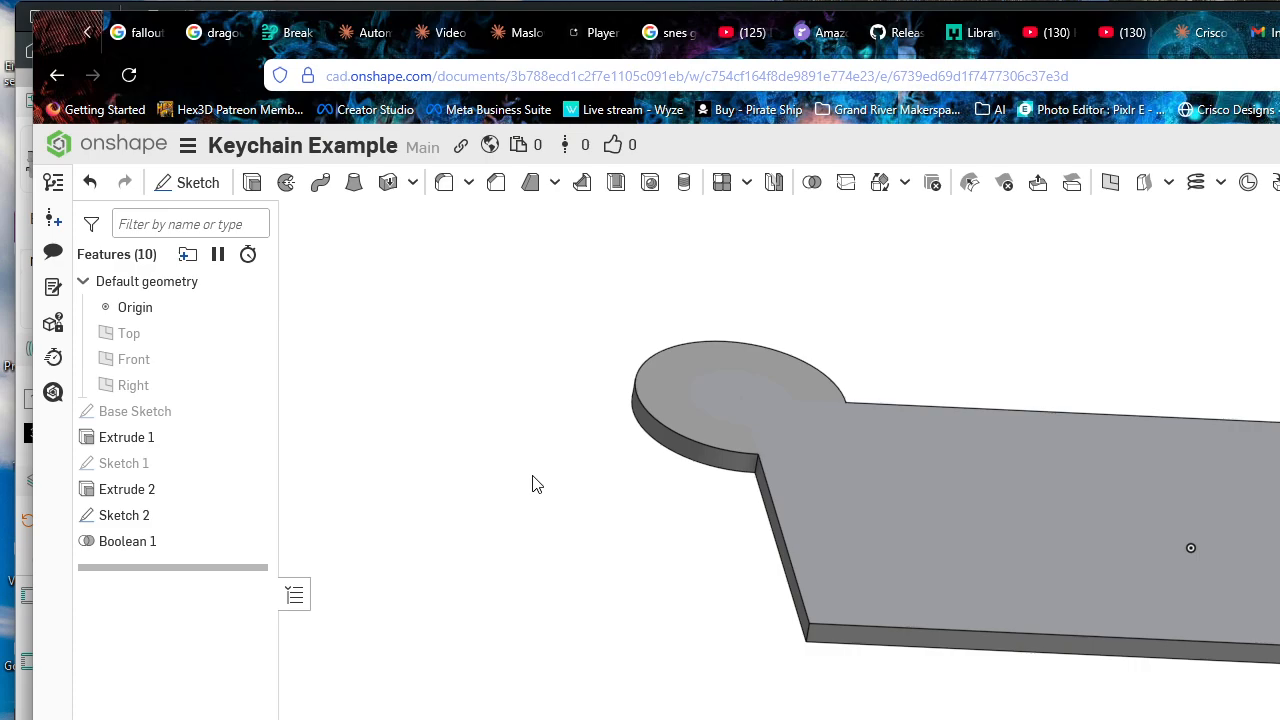
pyautogui.doubleClick(189, 541)
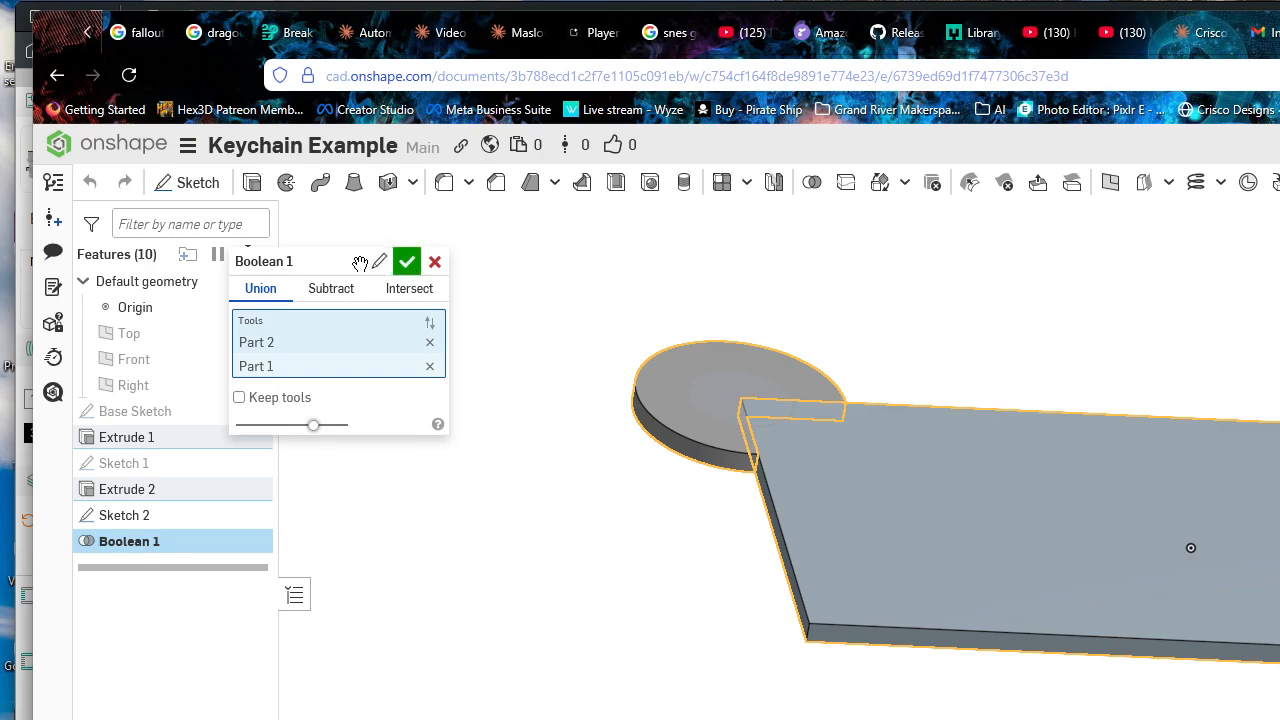
pyautogui.moveTo(368, 264); pyautogui.dragTo(457, 251)
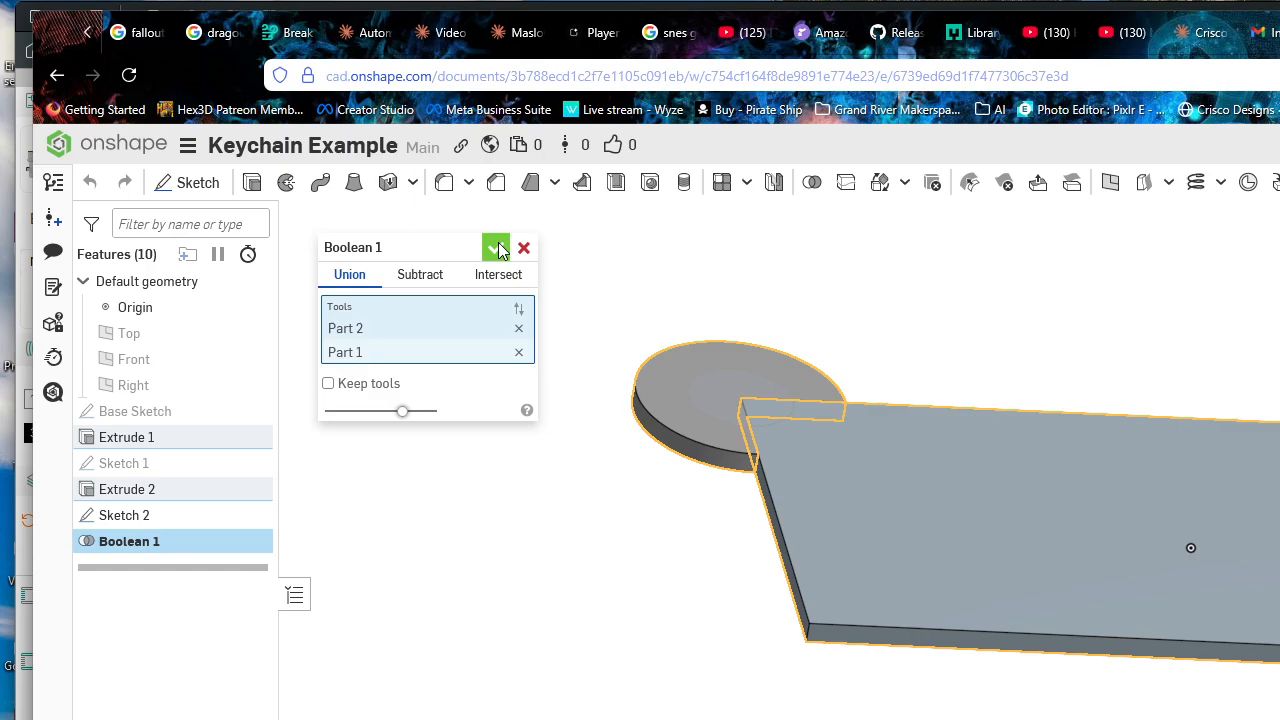
# Step: Accept Boolean 1 as a Union of the corner disc and the plate with Keep tools off
pyautogui.moveTo(440, 246)
pyautogui.mouseDown()
pyautogui.moveTo(426, 257)
pyautogui.moveTo(454, 258)
pyautogui.mouseUp()
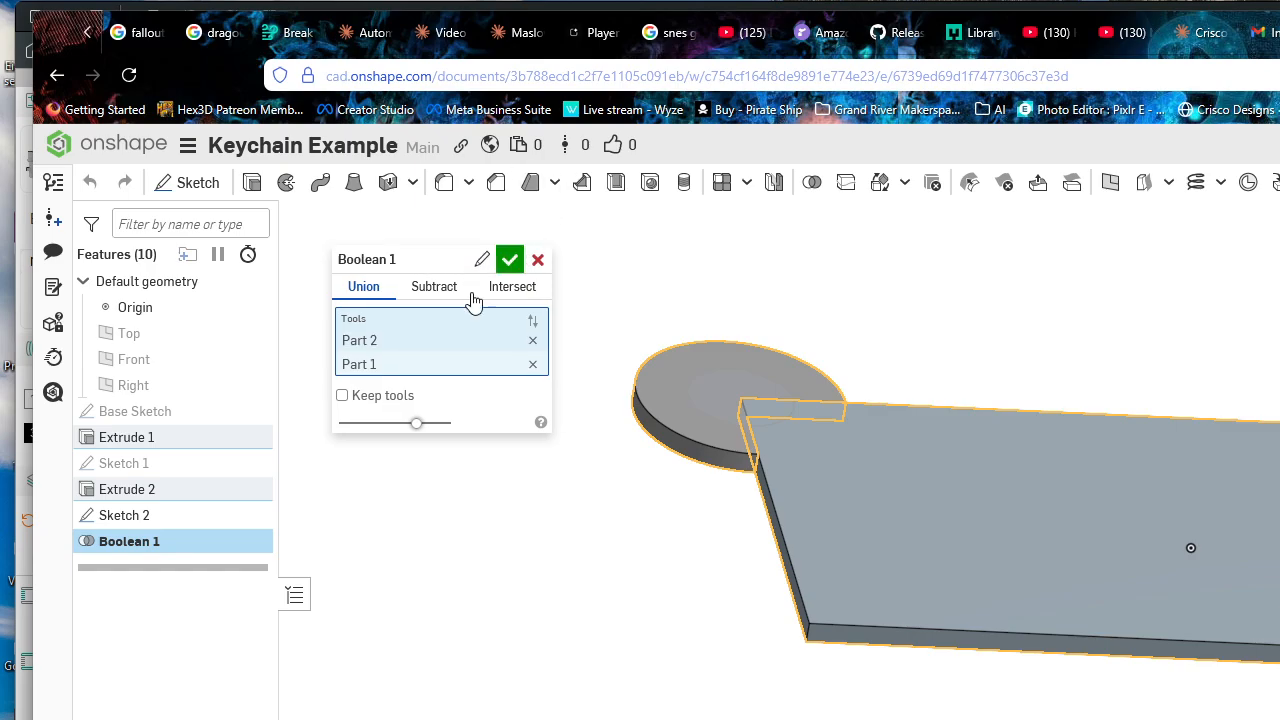
pyautogui.moveTo(474, 302); pyautogui.dragTo(476, 318)
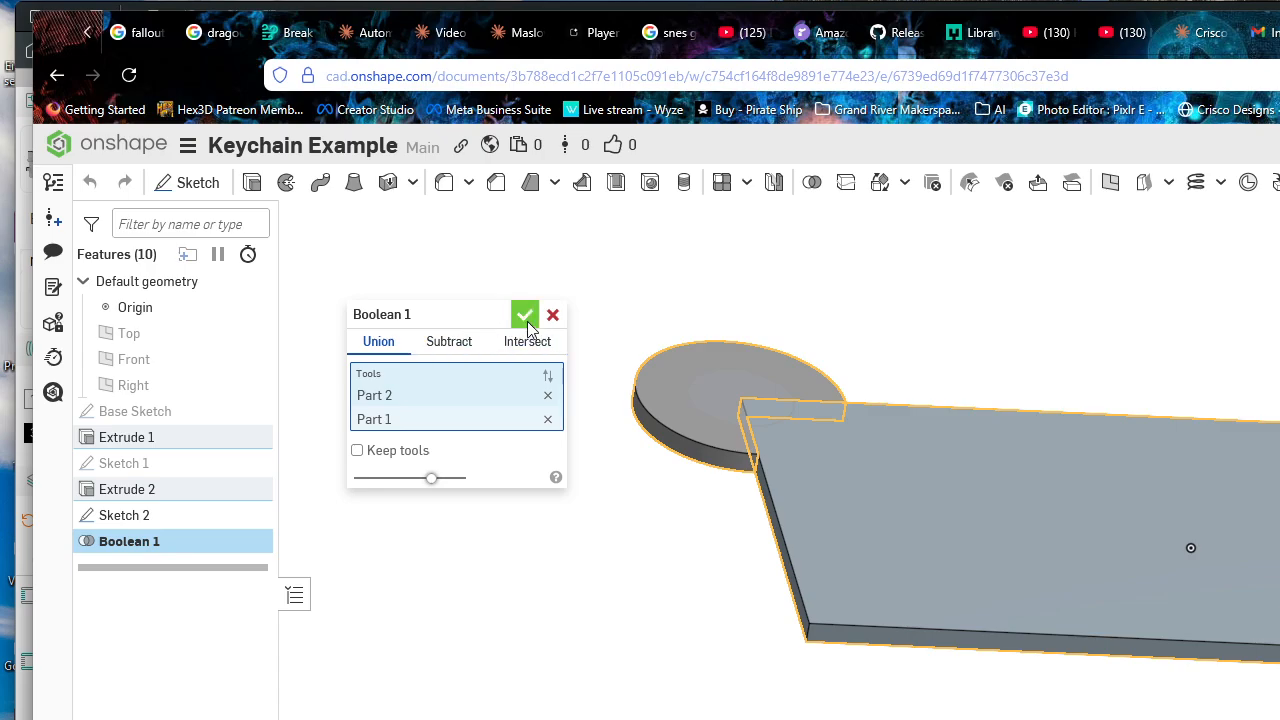
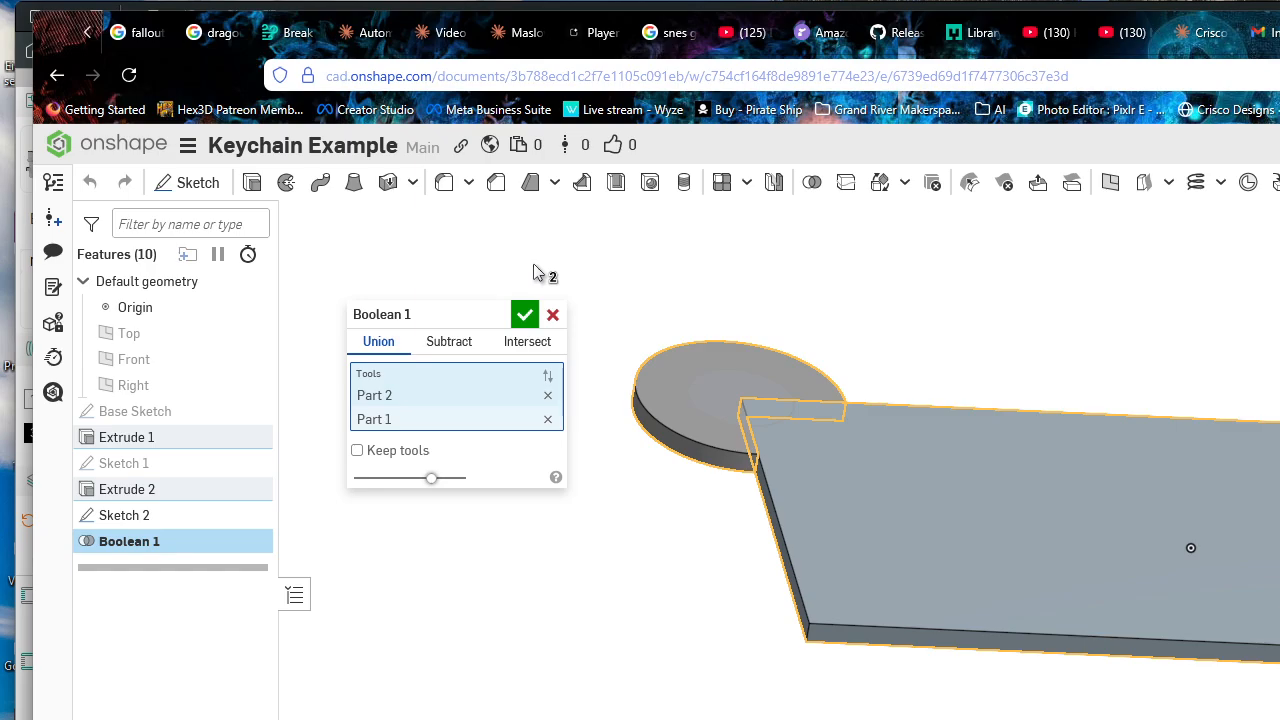
pyautogui.click(525, 314)
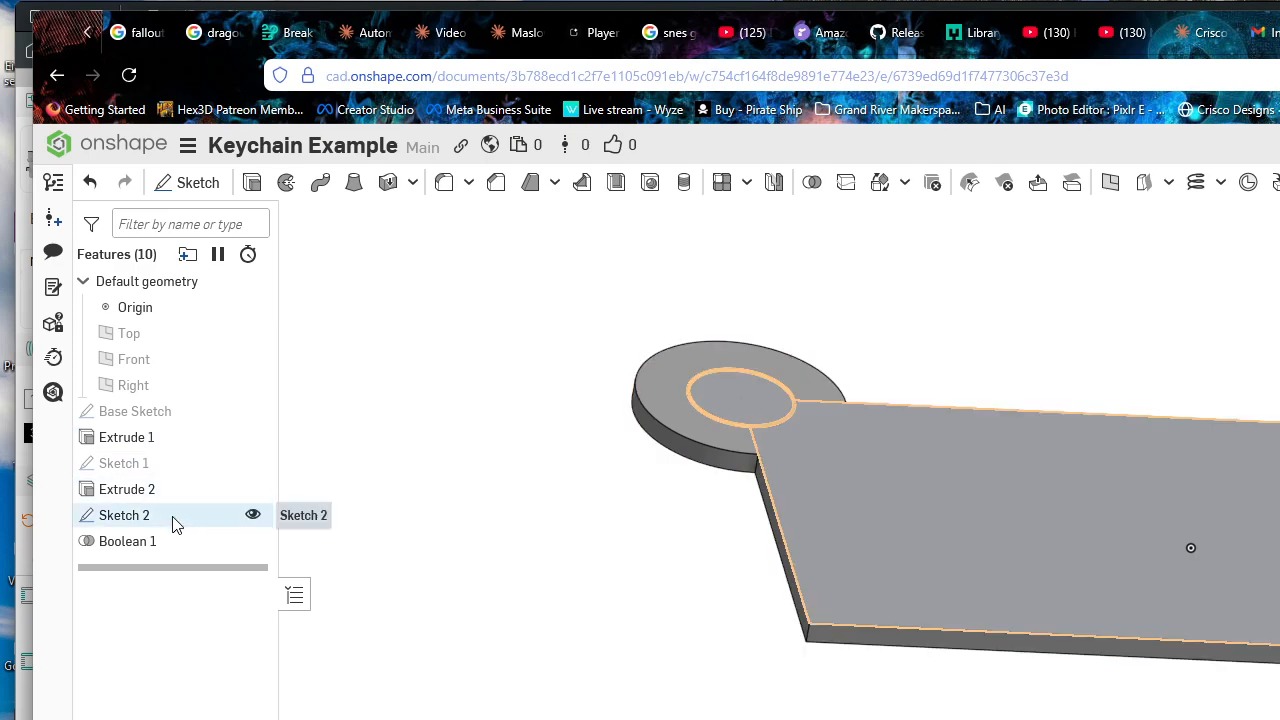
# Step: Edit Sketch 1 to project the outline of the plate's top face into it with the Use tool, leaving Sketch 2 unedited
pyautogui.doubleClick(124, 515)
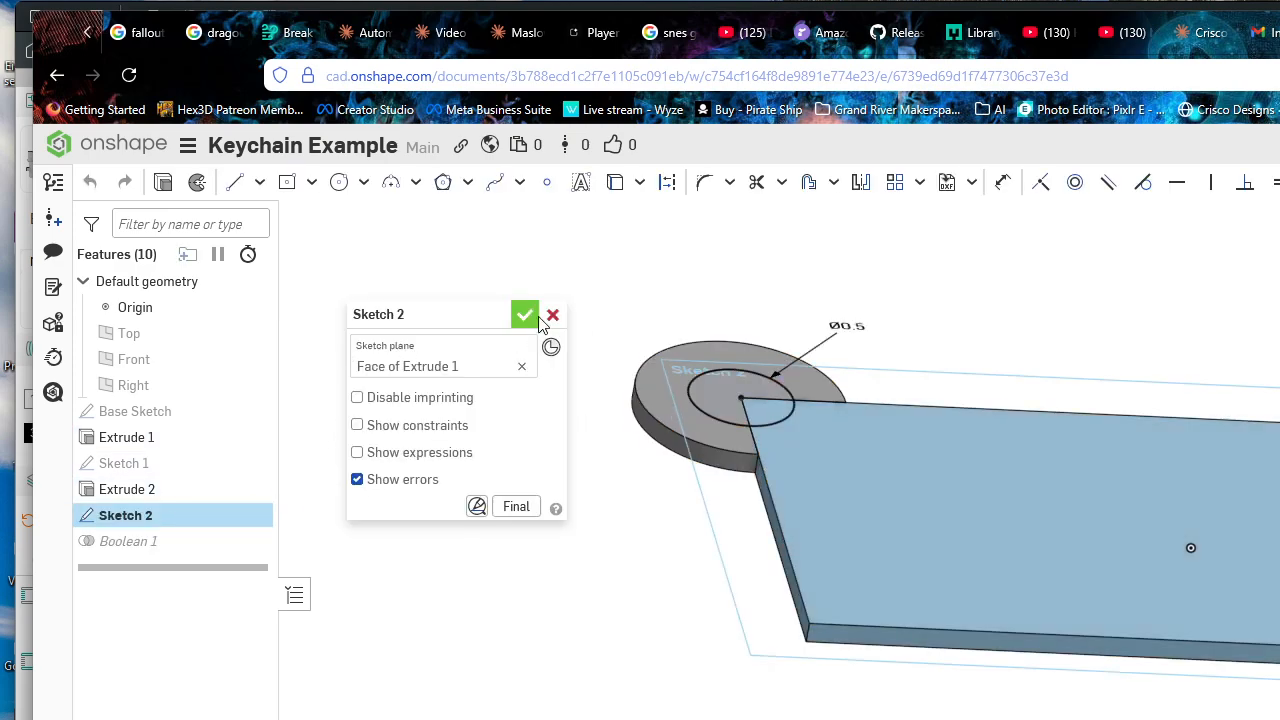
pyautogui.click(552, 310)
pyautogui.doubleClick(155, 467)
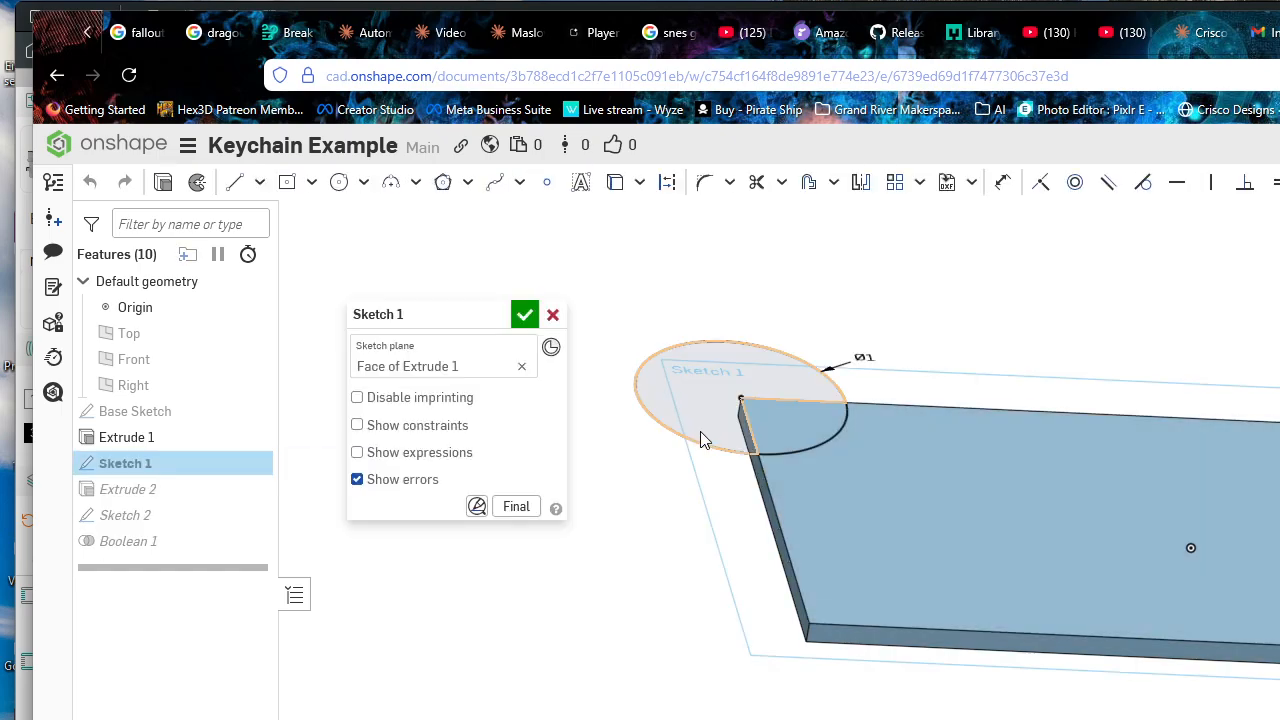
pyautogui.moveTo(700, 431); pyautogui.dragTo(844, 403, button='right')
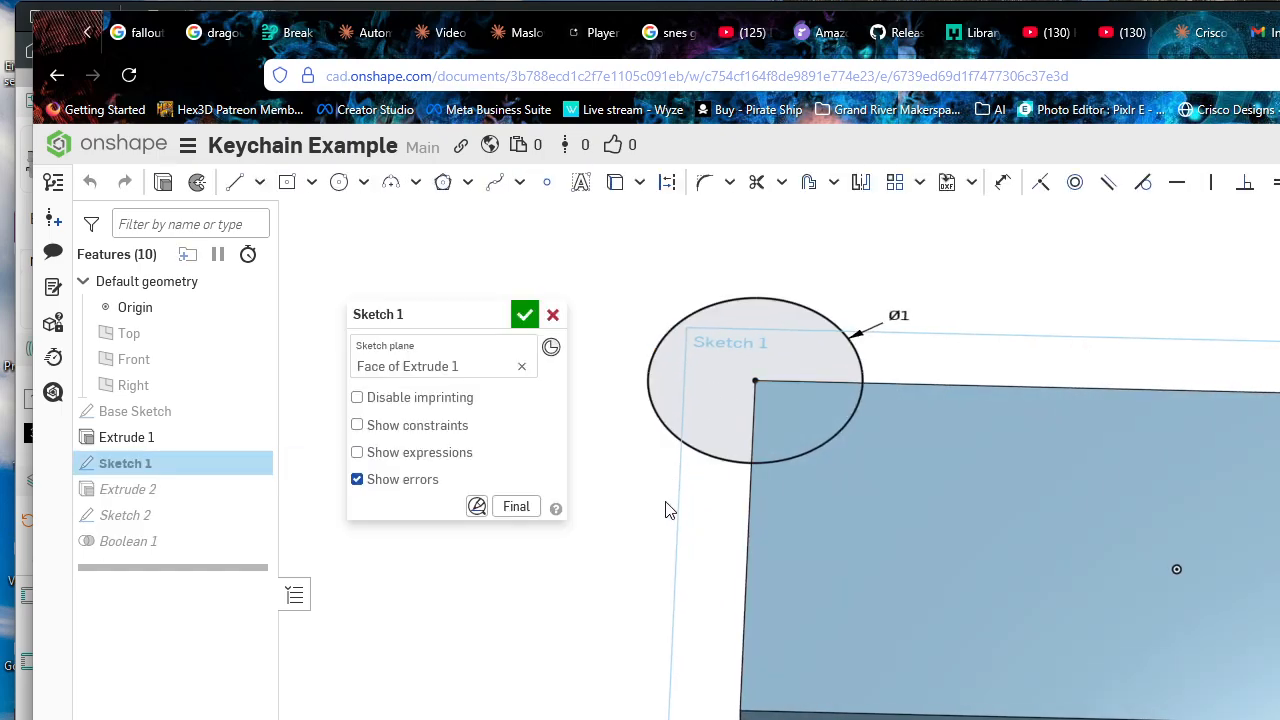
pyautogui.click(615, 181)
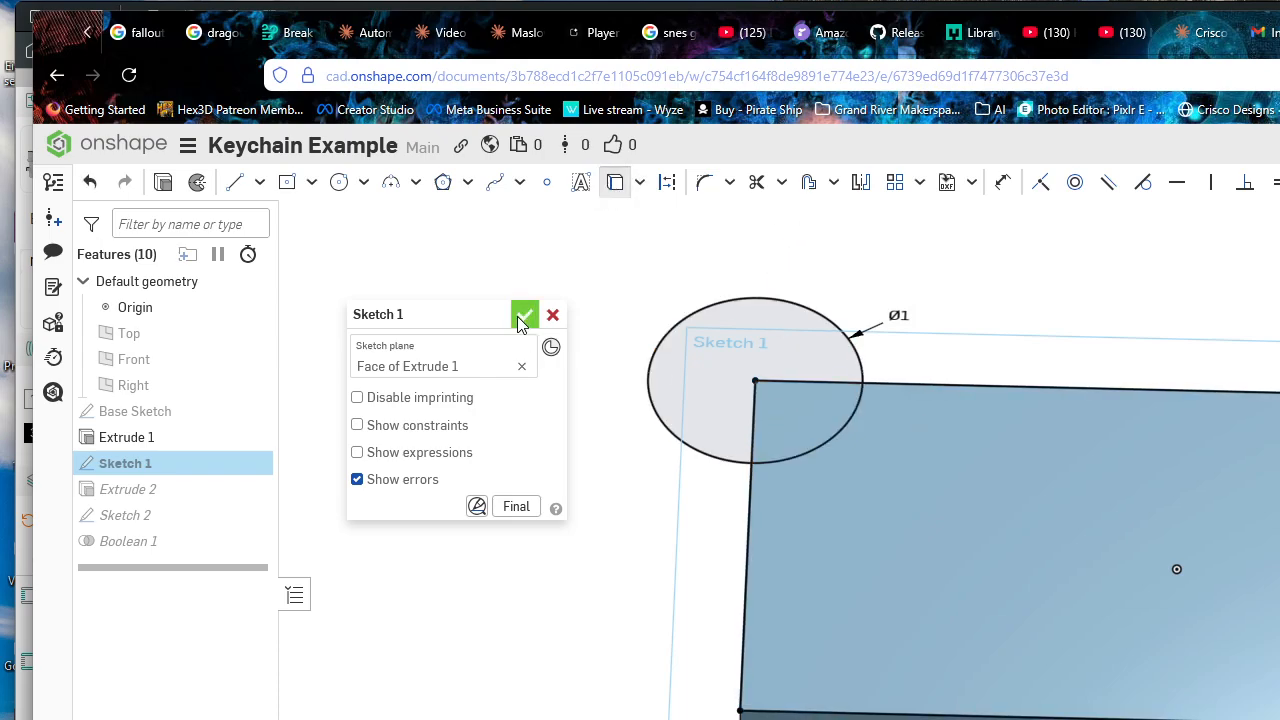
pyautogui.click(524, 315)
# Step: Add the plate face region under the disc's overlapping quarter to Extrude 2, and delete Boolean 1
pyautogui.doubleClick(137, 495)
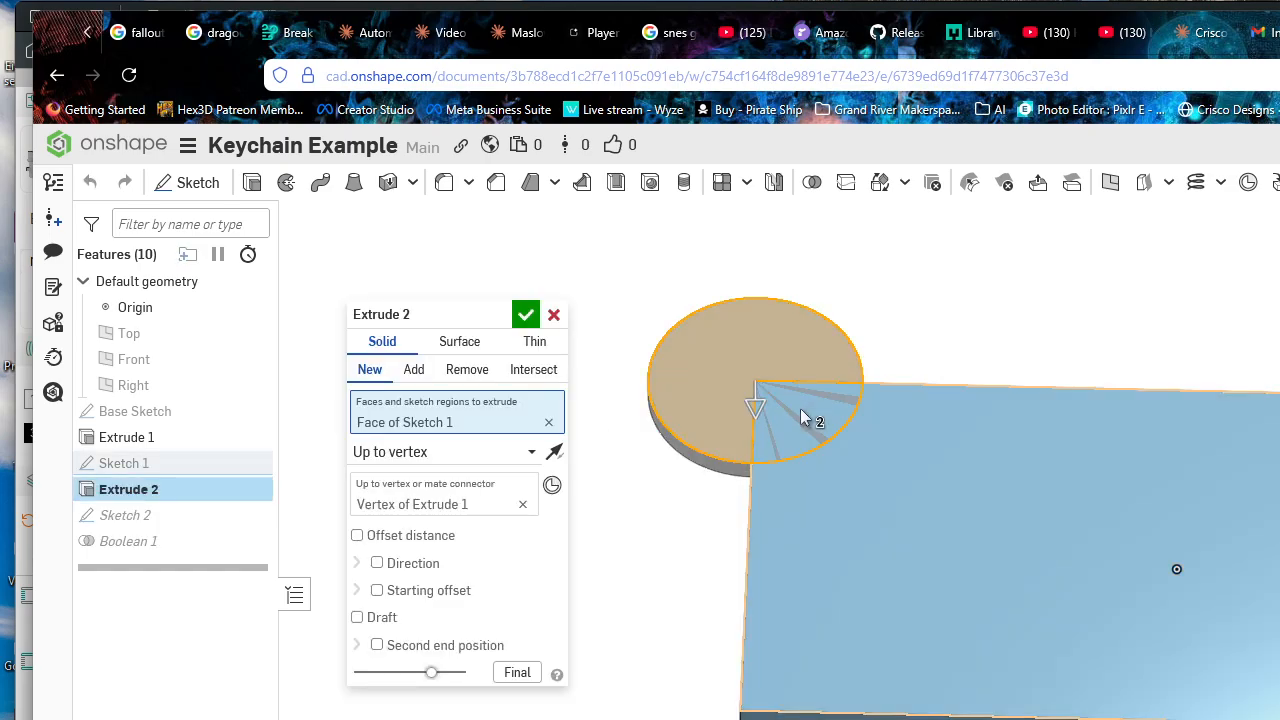
pyautogui.click(800, 408)
pyautogui.click(525, 315)
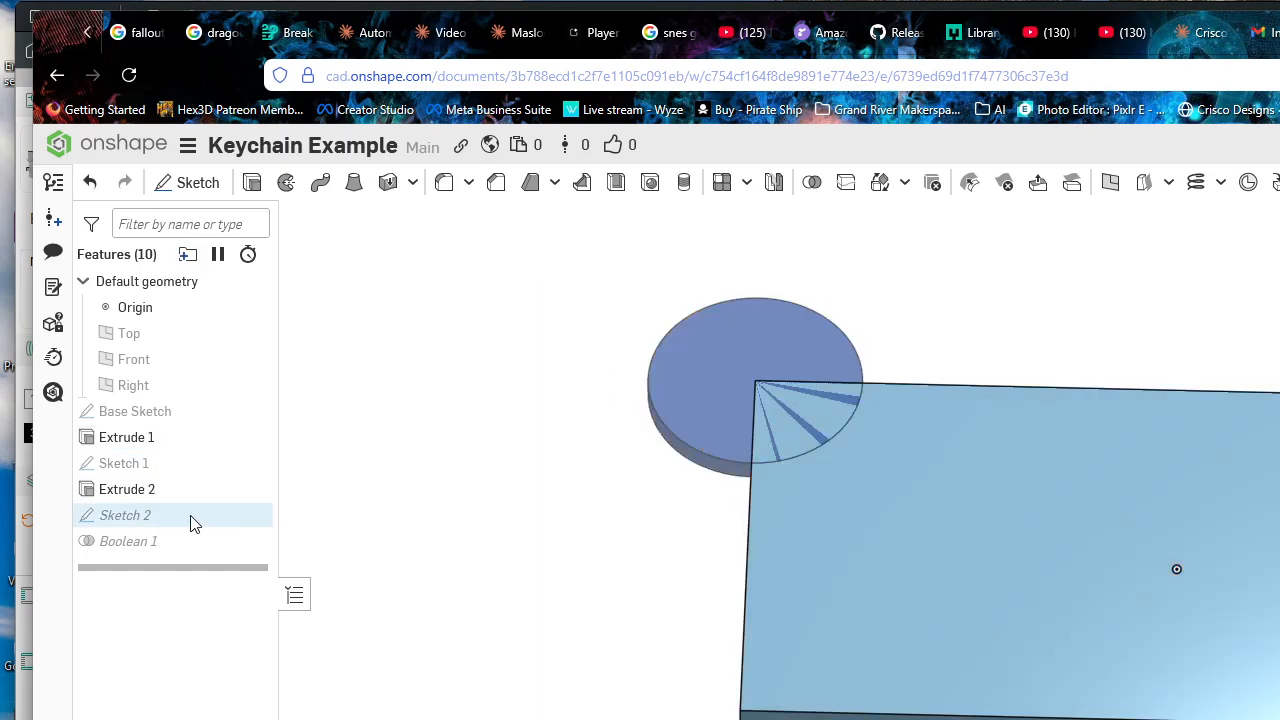
pyautogui.press('Delete')
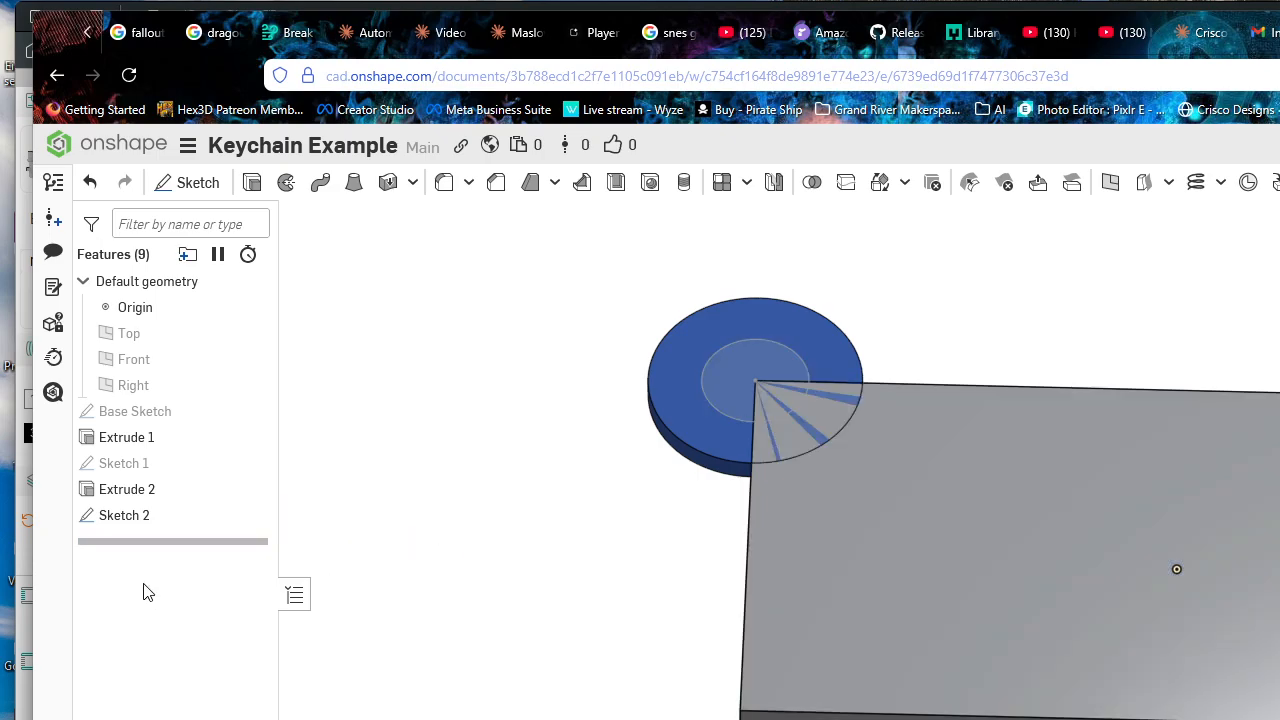
# Step: Review the faces selected in Extrude 2 and close the feature without changes
pyautogui.click(180, 515)
pyautogui.click(152, 491)
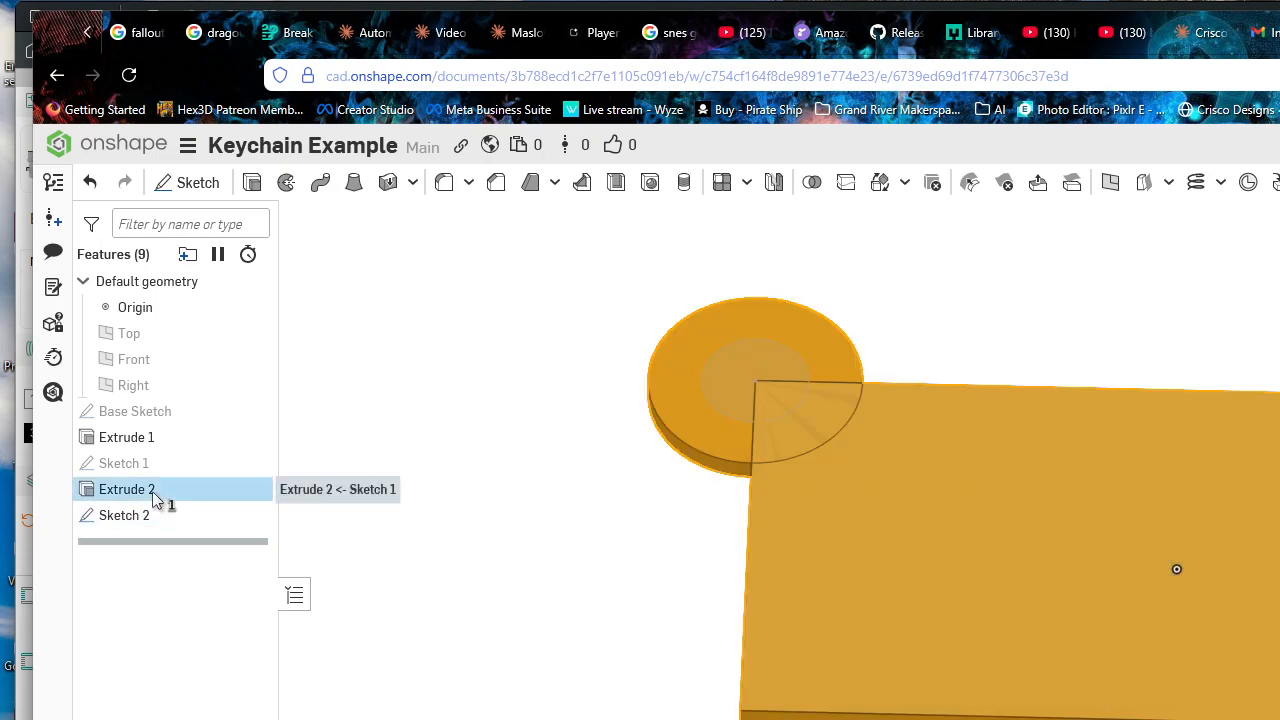
pyautogui.click(343, 532)
pyautogui.doubleClick(180, 492)
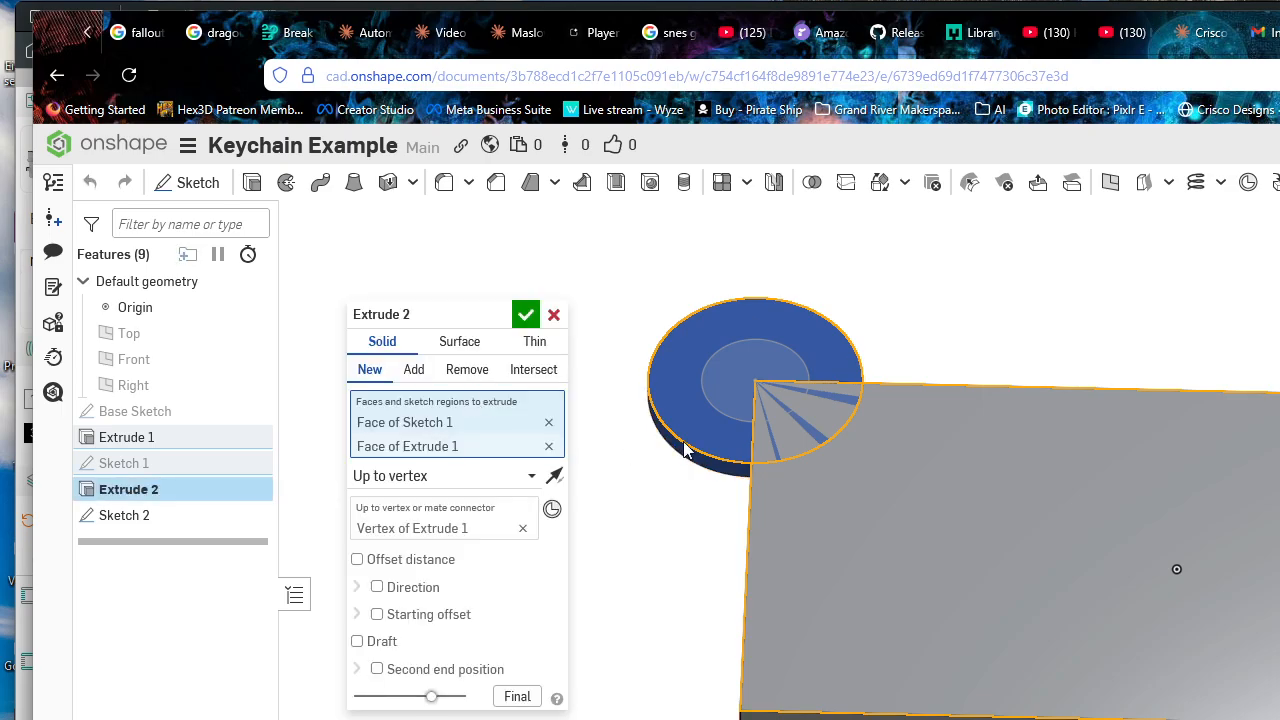
pyautogui.click(553, 314)
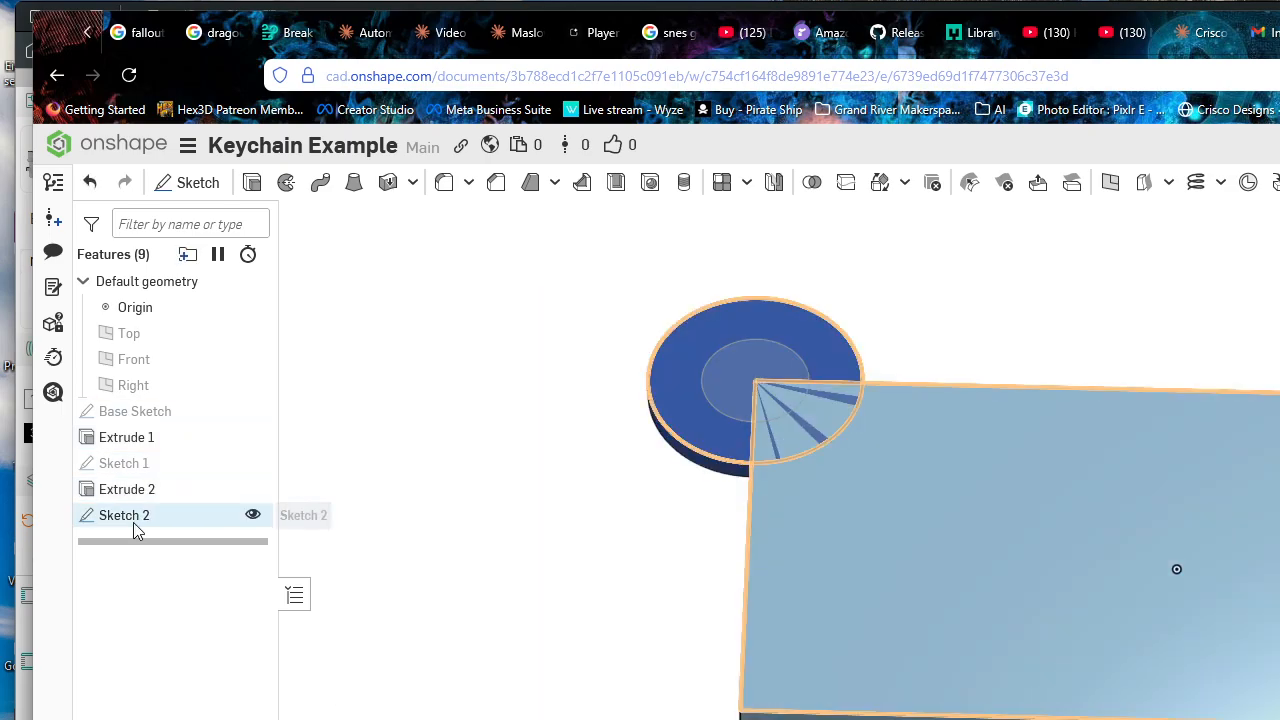
# Step: Roll the feature history back to before Sketch 2 and clear the faces selected for Extrude 2
pyautogui.moveTo(142, 541)
pyautogui.mouseDown()
pyautogui.moveTo(172, 453)
pyautogui.moveTo(177, 523)
pyautogui.moveTo(166, 512)
pyautogui.mouseUp()
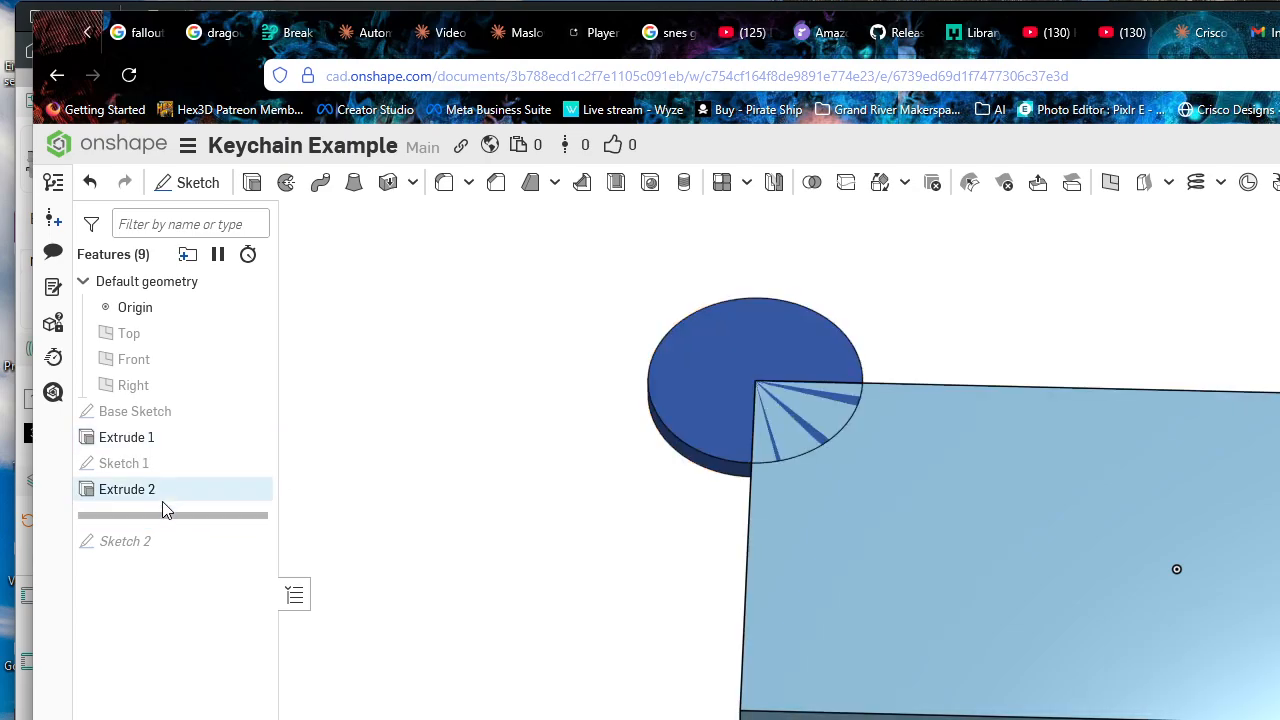
pyautogui.doubleClick(163, 486)
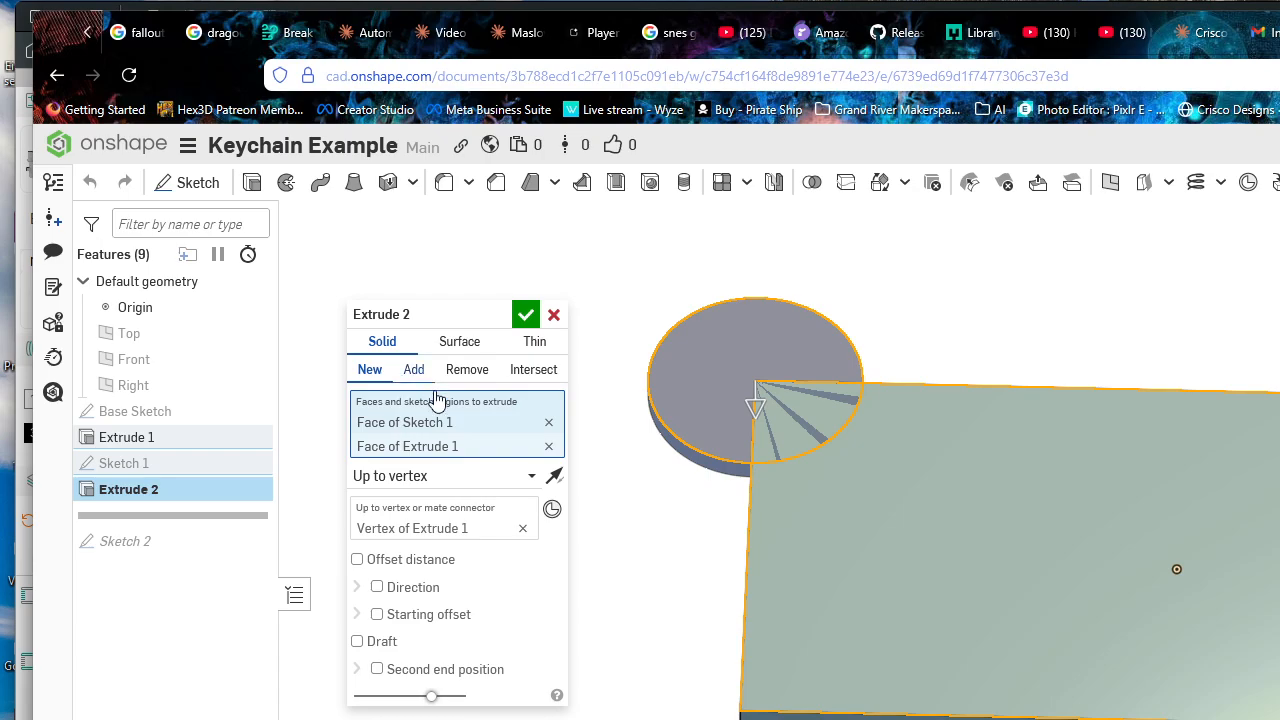
pyautogui.click(548, 422)
pyautogui.click(548, 422)
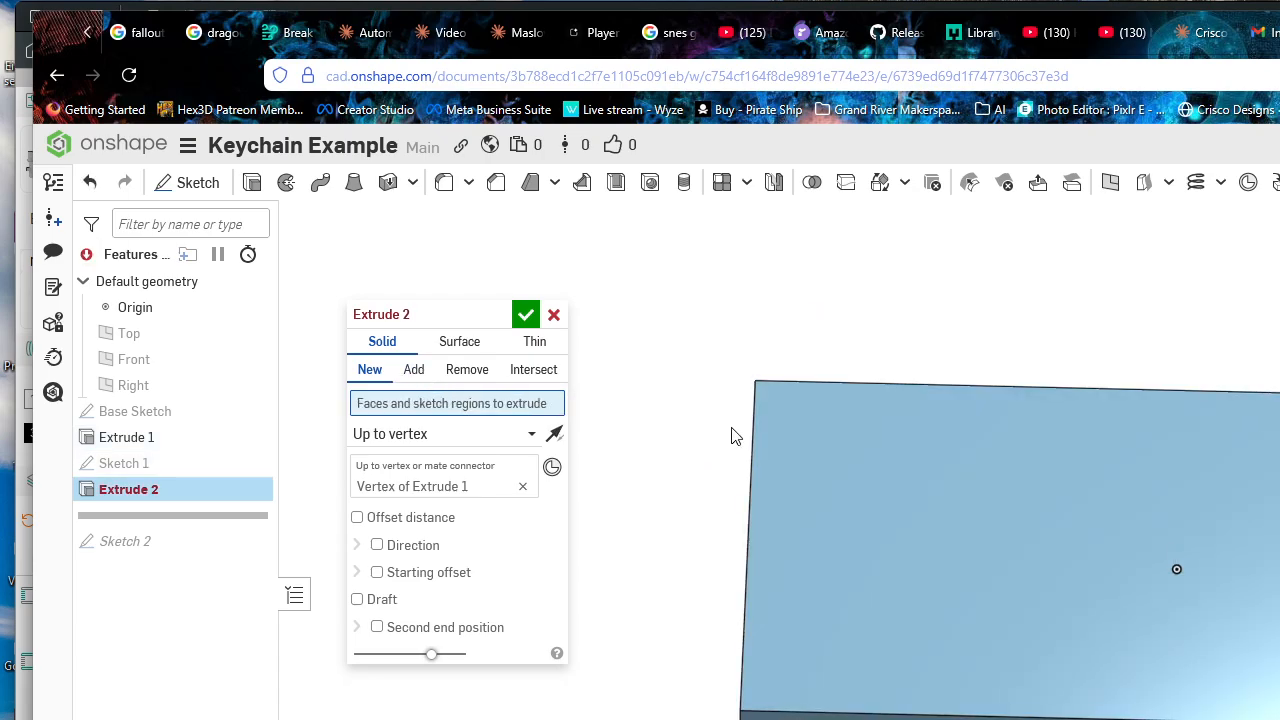
# Step: Show Sketch 1 and rebuild Extrude 2 from its circle region outside the plate and its plate region
pyautogui.click(258, 464)
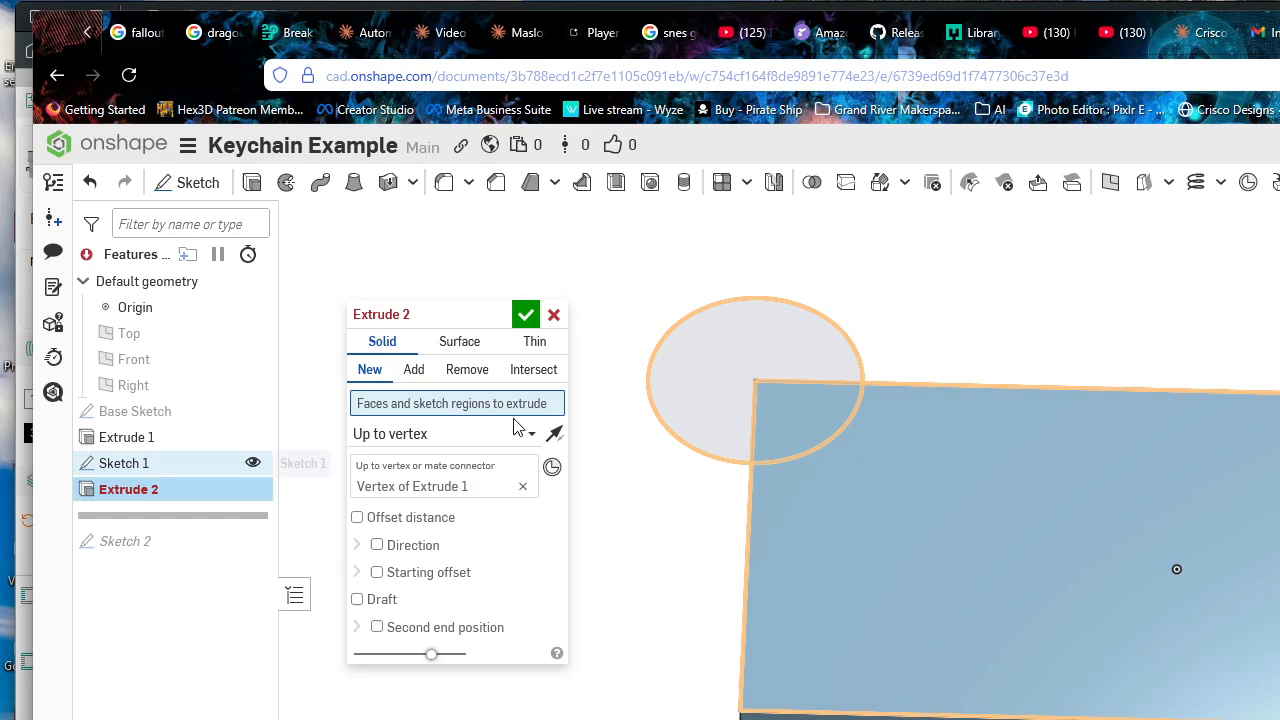
pyautogui.click(677, 390)
pyautogui.click(897, 466)
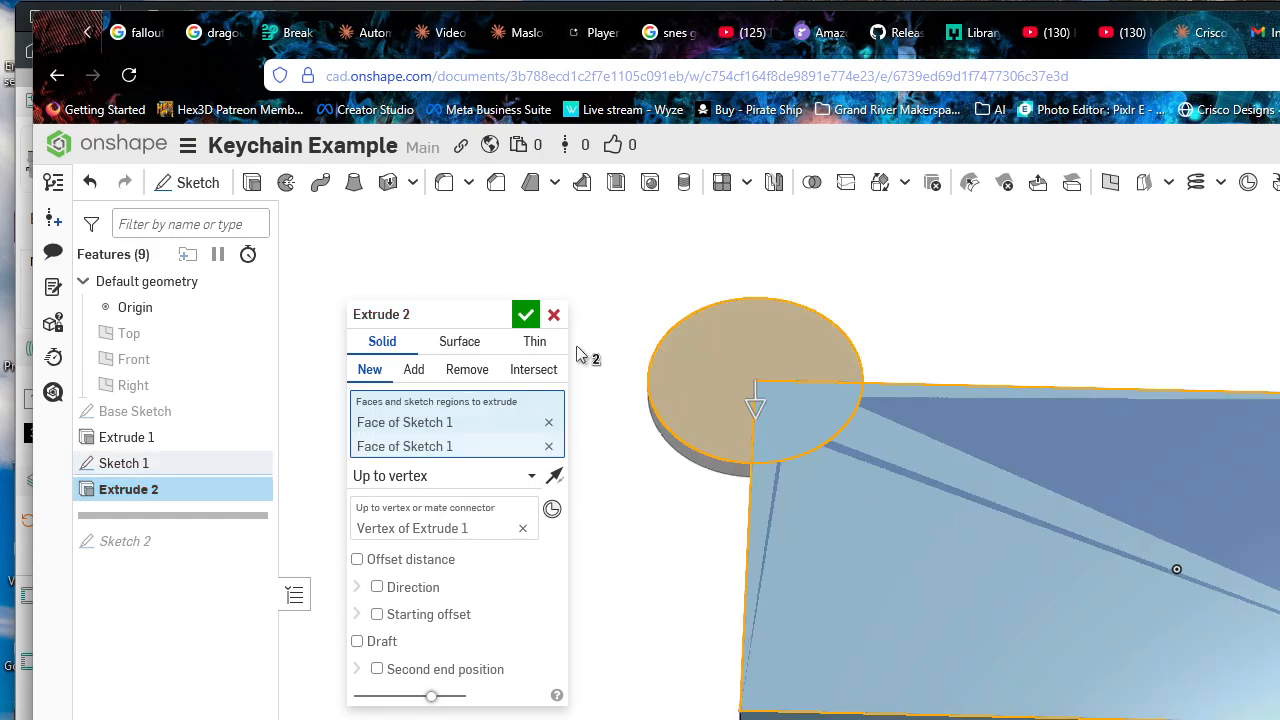
pyautogui.click(526, 316)
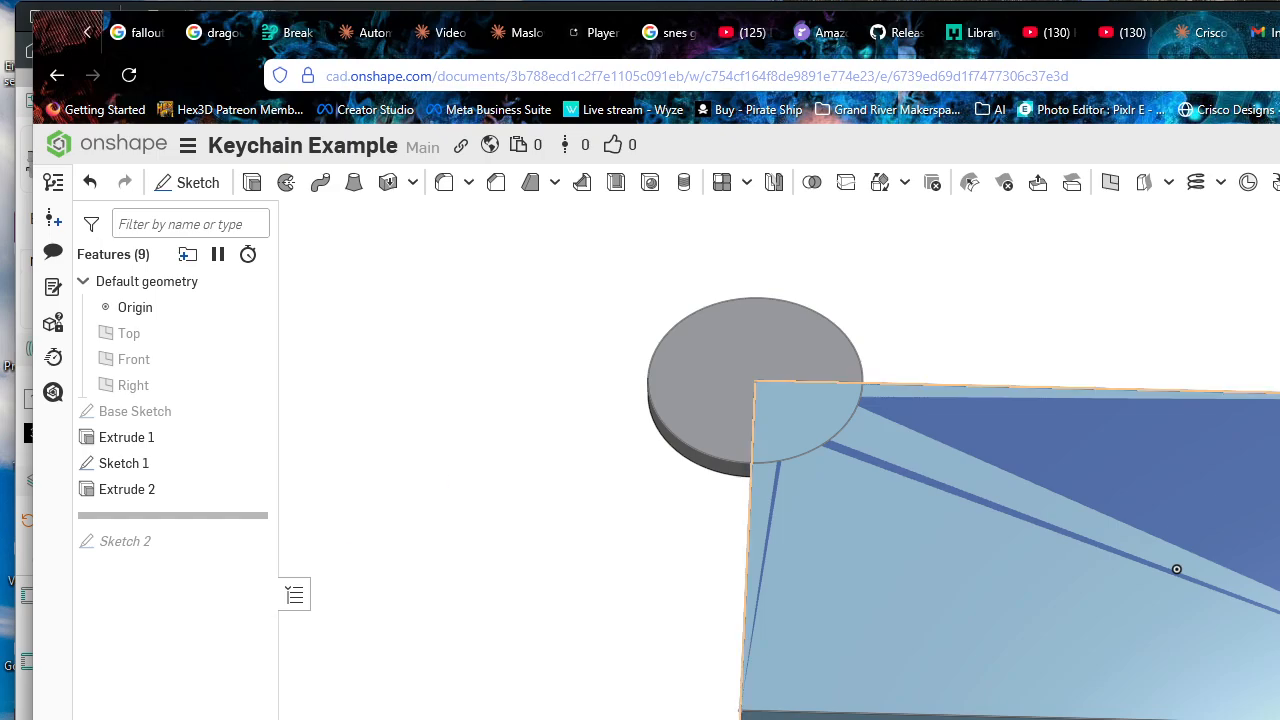
# Step: Temporarily hide the parts, show them again and examine where the ring tab overlaps the plate corner
pyautogui.press('y')
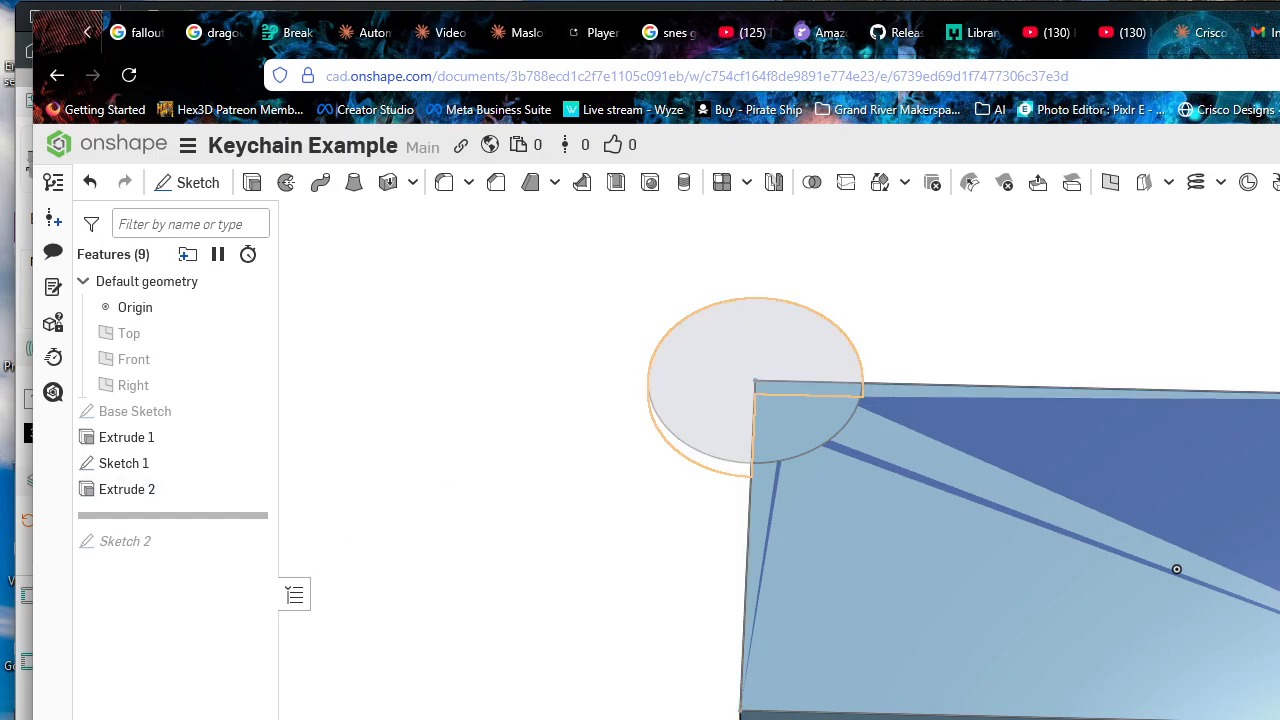
pyautogui.press('y')
pyautogui.press('y')
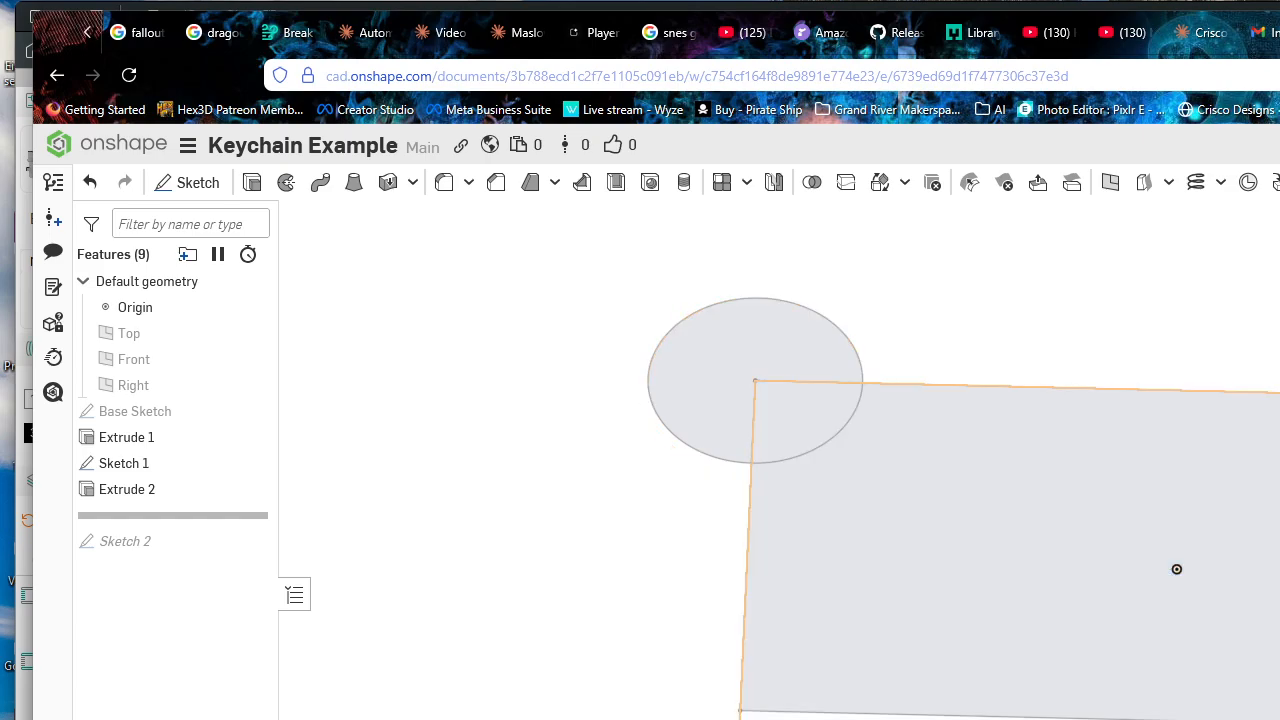
pyautogui.hotkey('shift', 'y')
pyautogui.hotkey('shift', 'y')
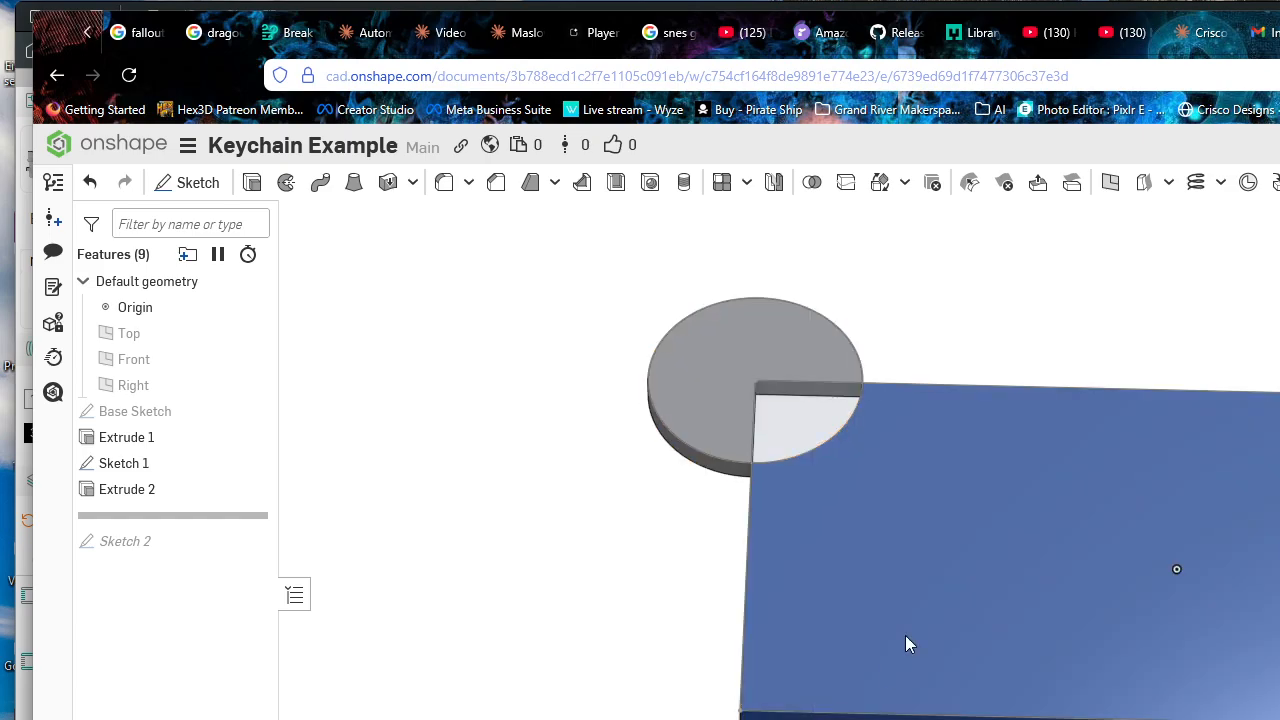
pyautogui.moveTo(764, 585)
pyautogui.mouseDown(button='right')
pyautogui.moveTo(829, 523)
pyautogui.moveTo(750, 585)
pyautogui.mouseUp(button='right')
pyautogui.scroll(3, 616, 372)
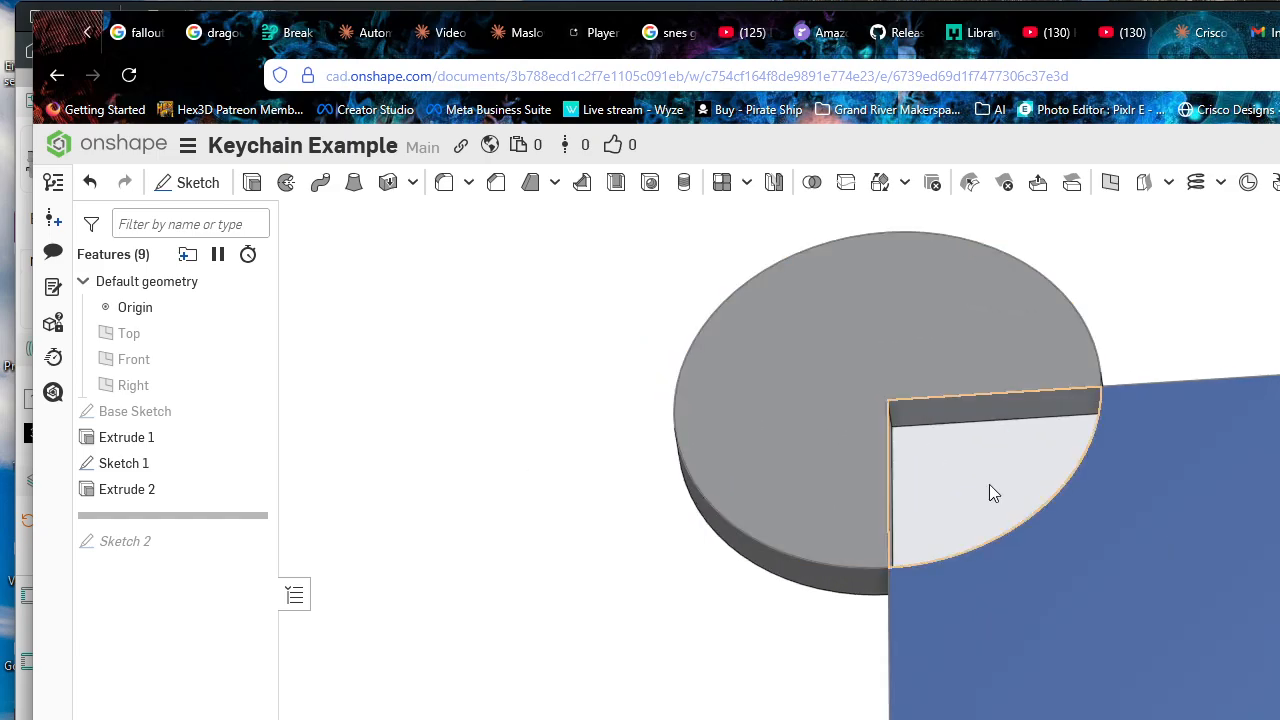
pyautogui.moveTo(989, 484); pyautogui.dragTo(854, 566, button='middle')
pyautogui.moveTo(846, 500); pyautogui.dragTo(904, 539, button='right')
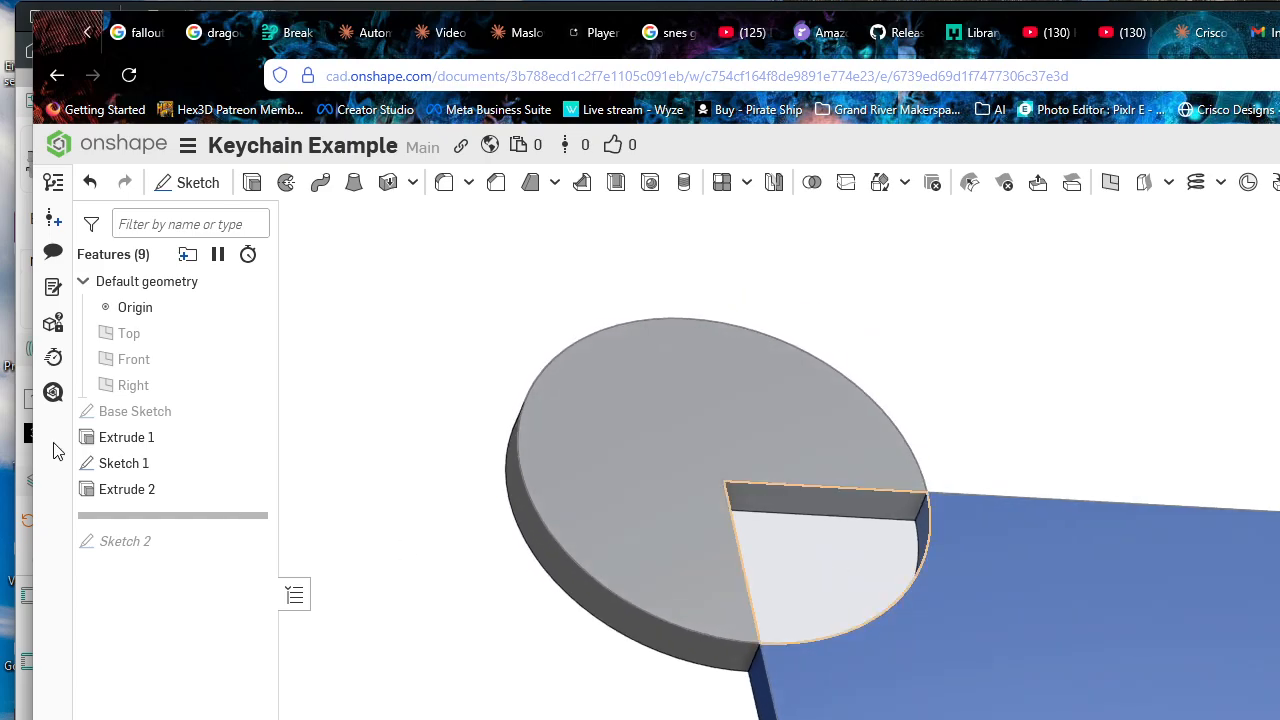
# Step: Open Sketch 1 to examine the circle crossing the plate corner, and leave it without changes
pyautogui.doubleClick(120, 462)
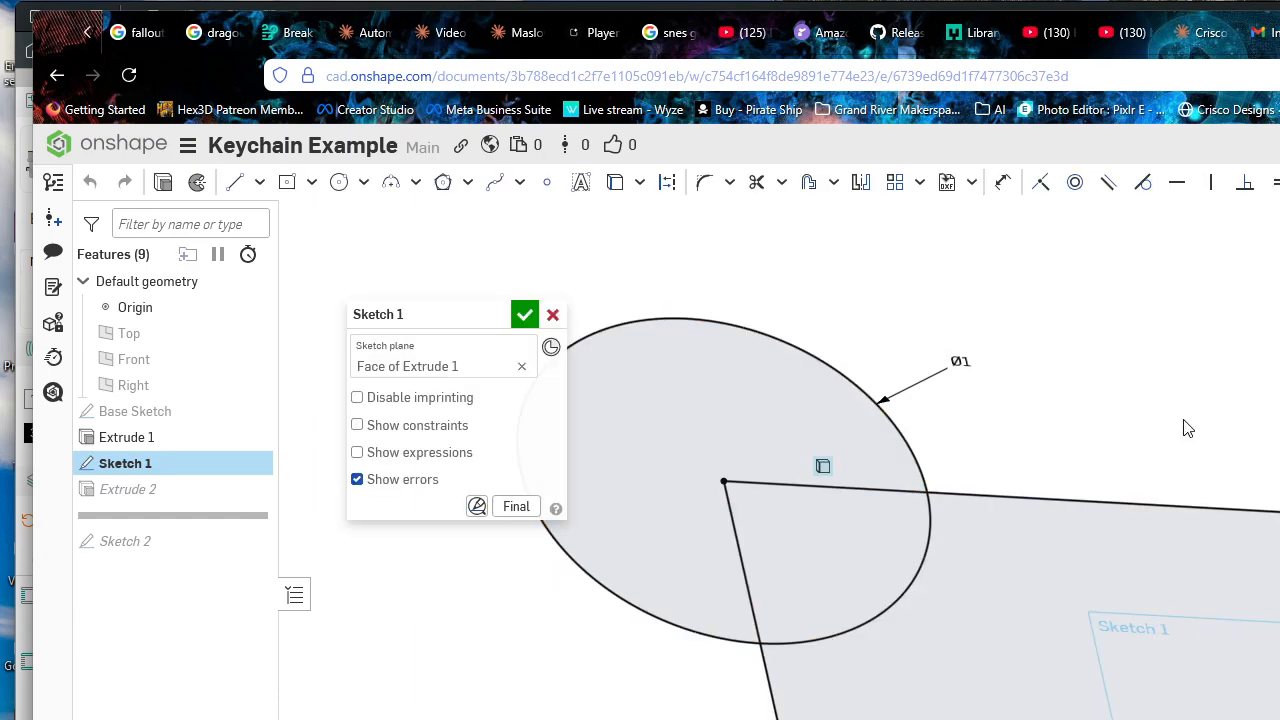
pyautogui.scroll(-3, 1194, 417)
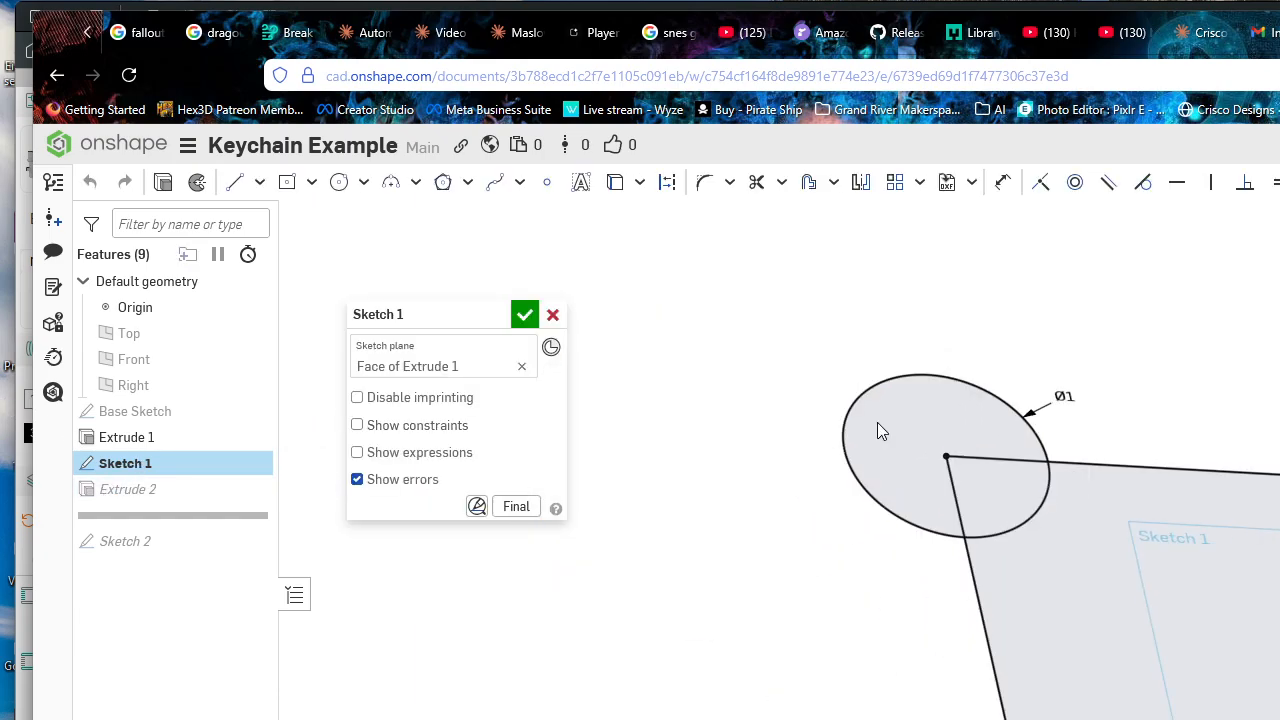
pyautogui.scroll(5, 950, 465)
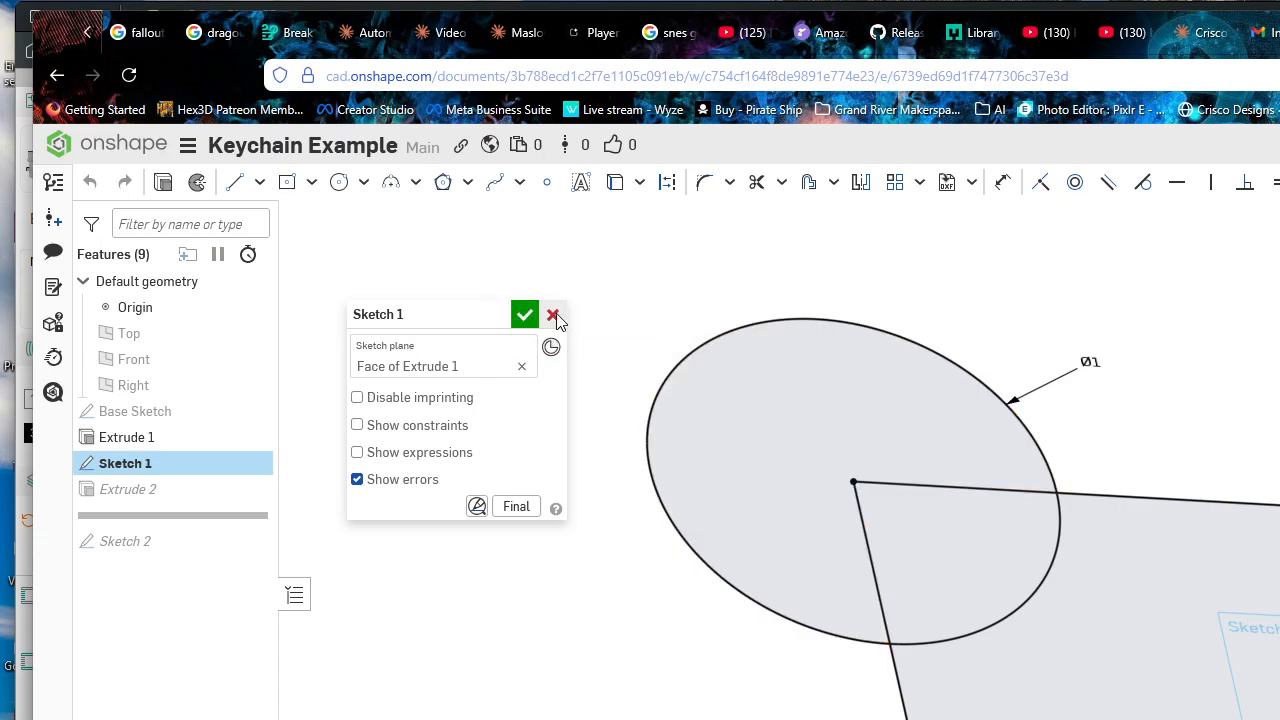
pyautogui.click(553, 315)
# Step: Add the quarter-circle region of Sketch 1 at the plate corner to Extrude 2's selected faces
pyautogui.doubleClick(138, 489)
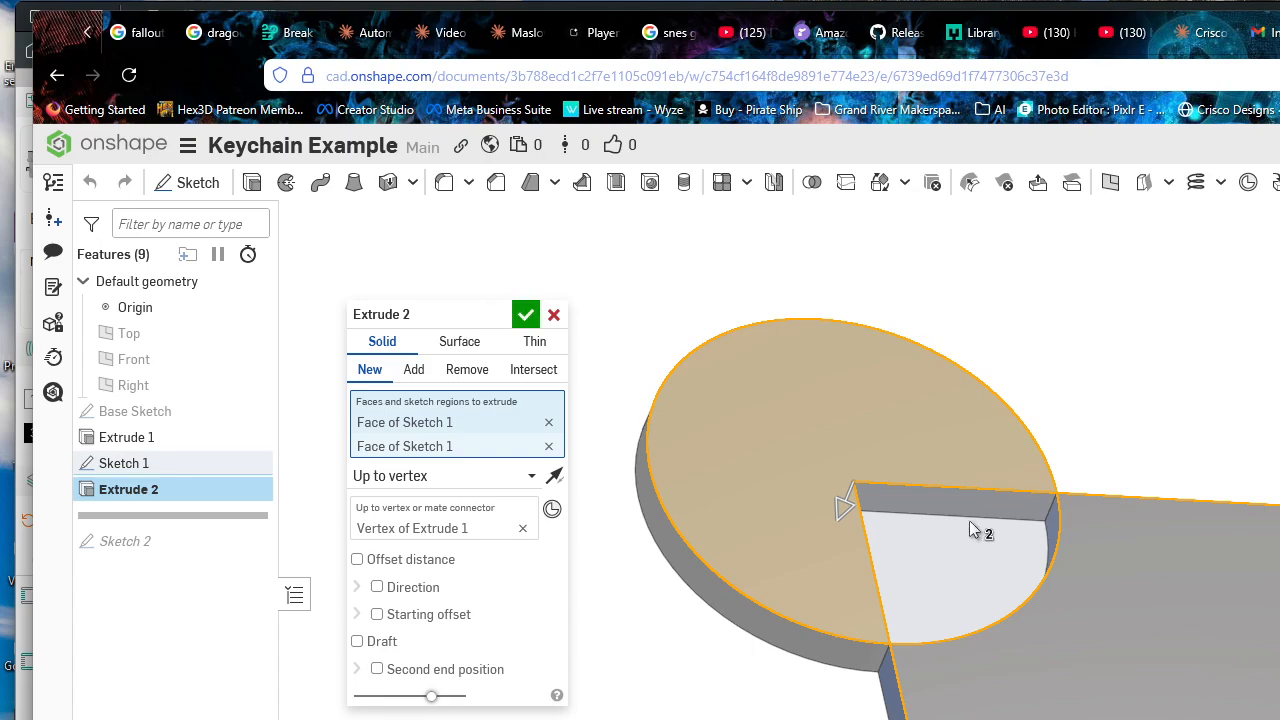
pyautogui.scroll(3, 968, 562)
pyautogui.scroll(-5, 968, 562)
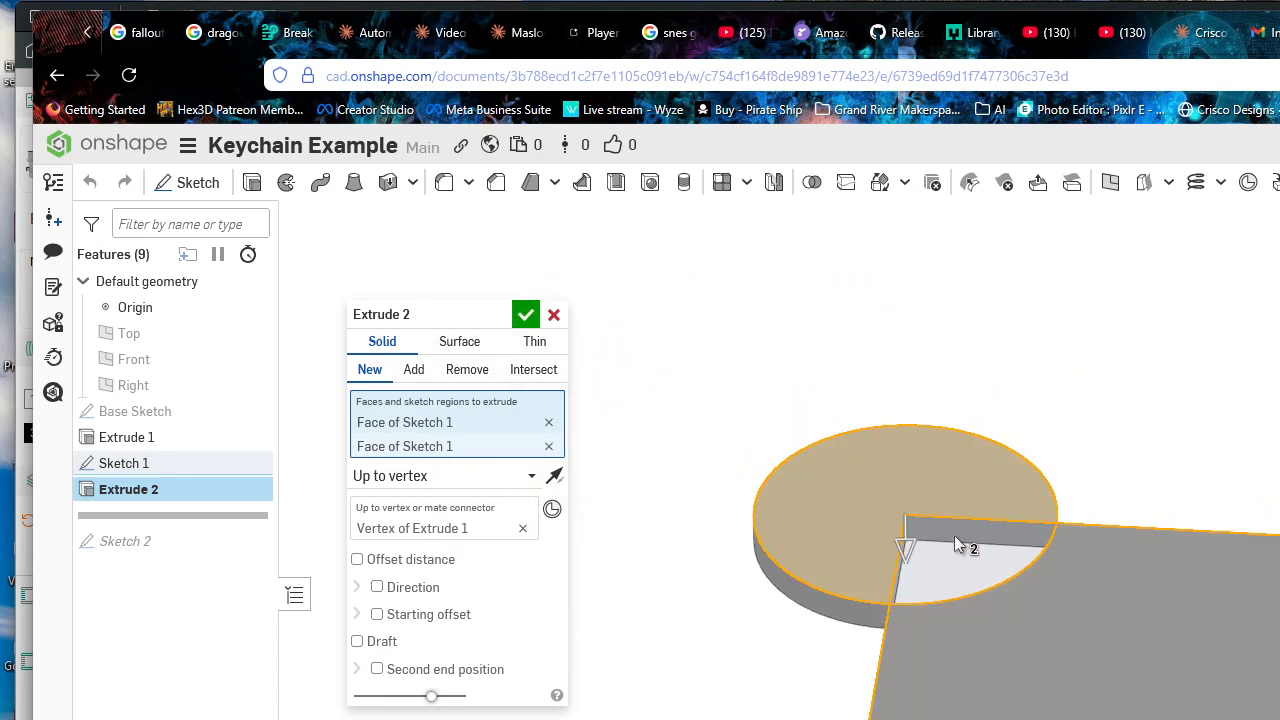
pyautogui.moveTo(988, 558); pyautogui.dragTo(792, 484, button='right')
pyautogui.scroll(-3, 793, 490)
pyautogui.moveTo(802, 494); pyautogui.dragTo(918, 502, button='middle')
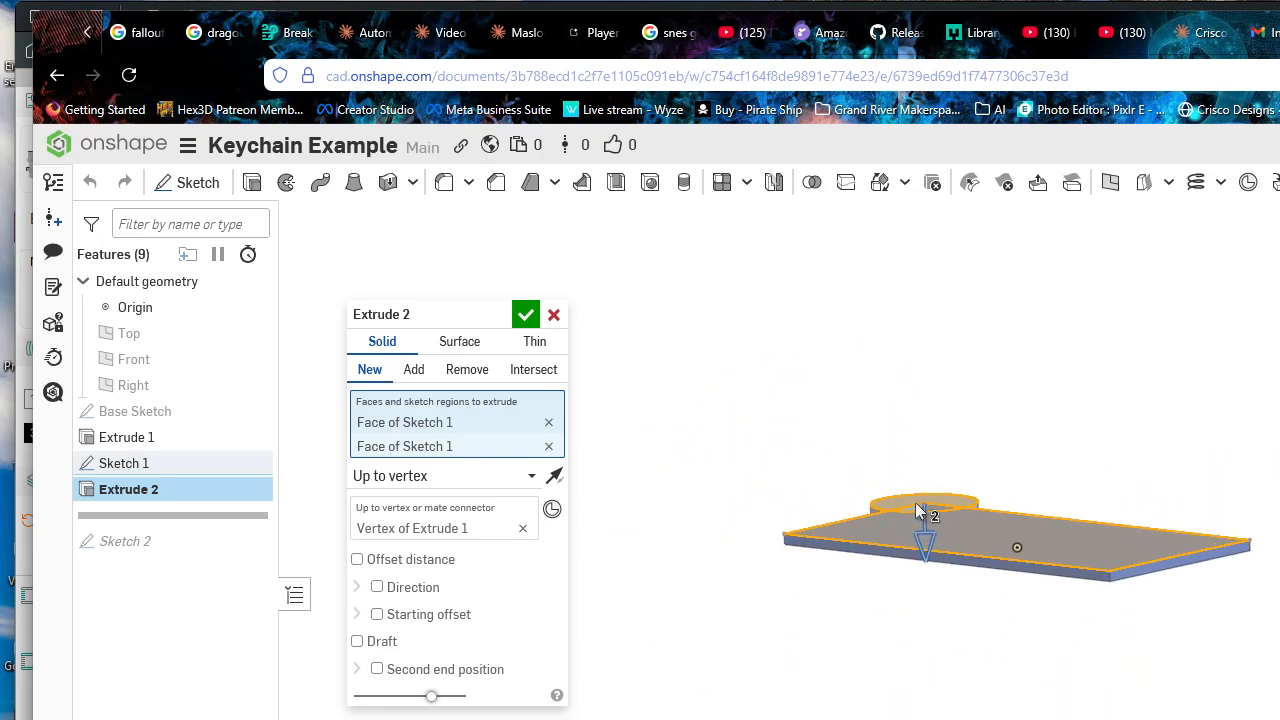
pyautogui.scroll(3, 973, 466)
pyautogui.moveTo(1013, 553); pyautogui.dragTo(991, 556, button='right')
pyautogui.scroll(3, 921, 543)
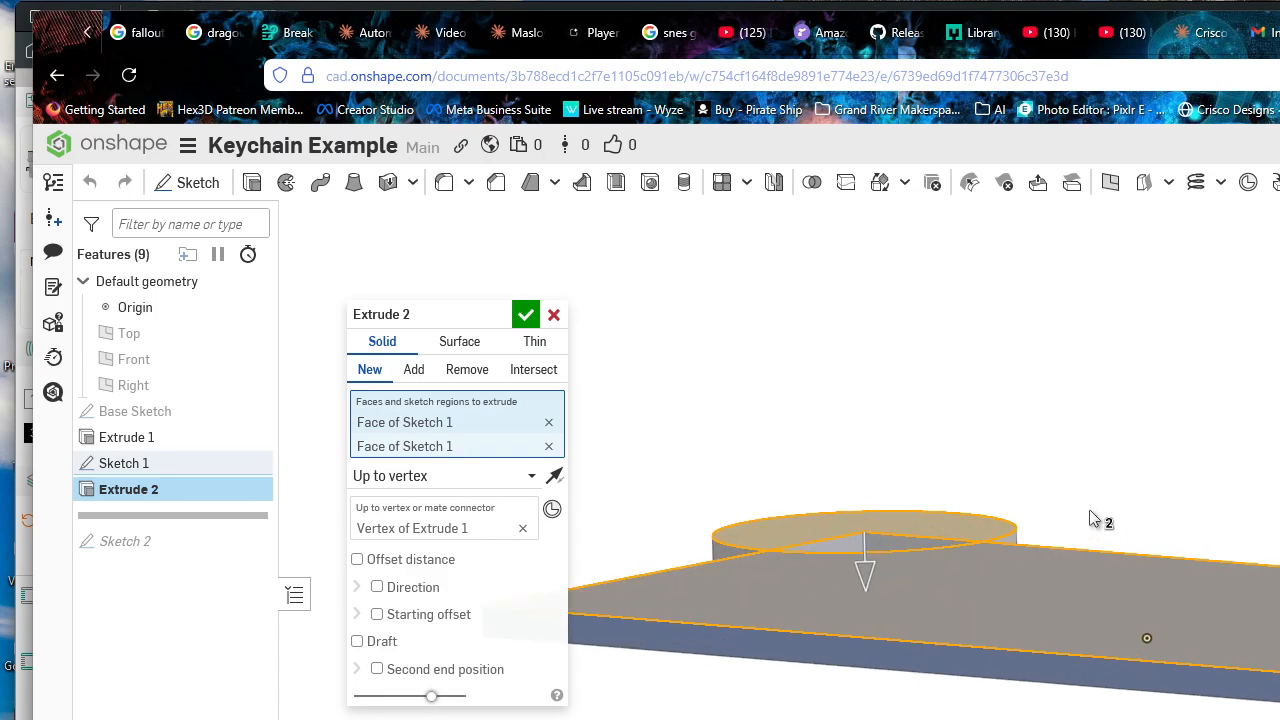
pyautogui.moveTo(1044, 490); pyautogui.dragTo(1068, 514, button='right')
pyautogui.scroll(-3, 1067, 512)
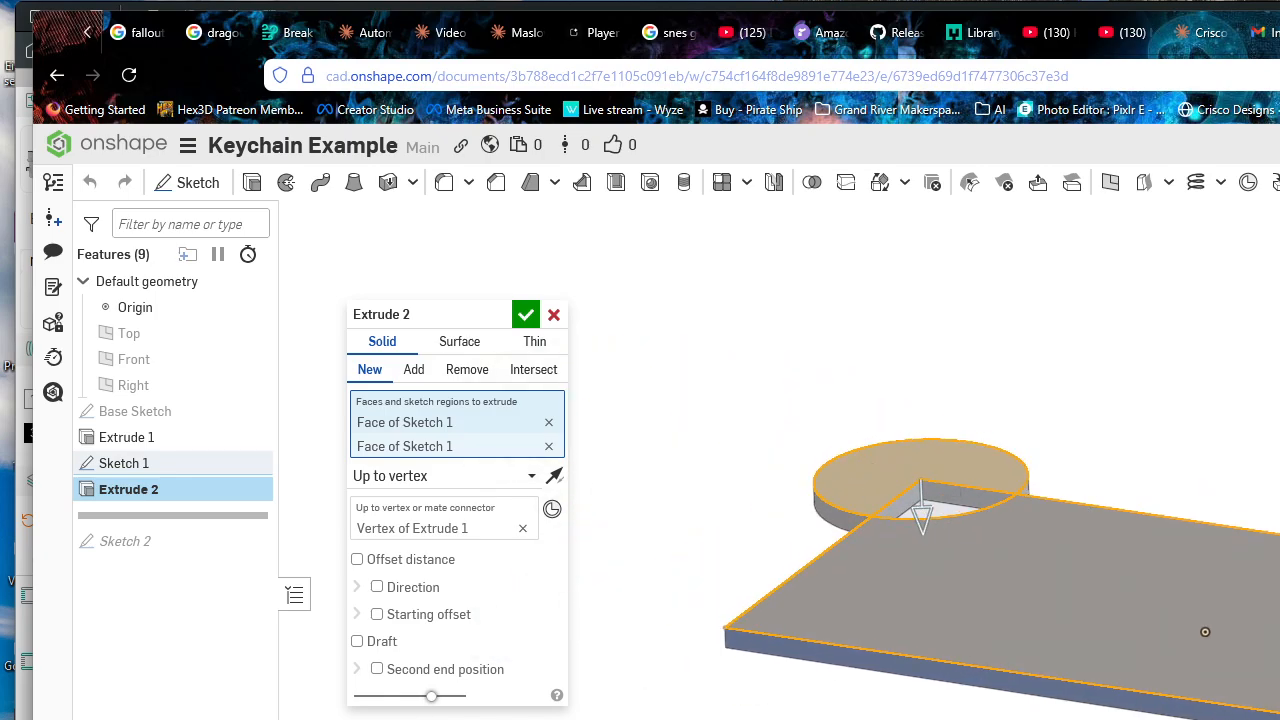
pyautogui.moveTo(1155, 531); pyautogui.dragTo(1122, 630, button='right')
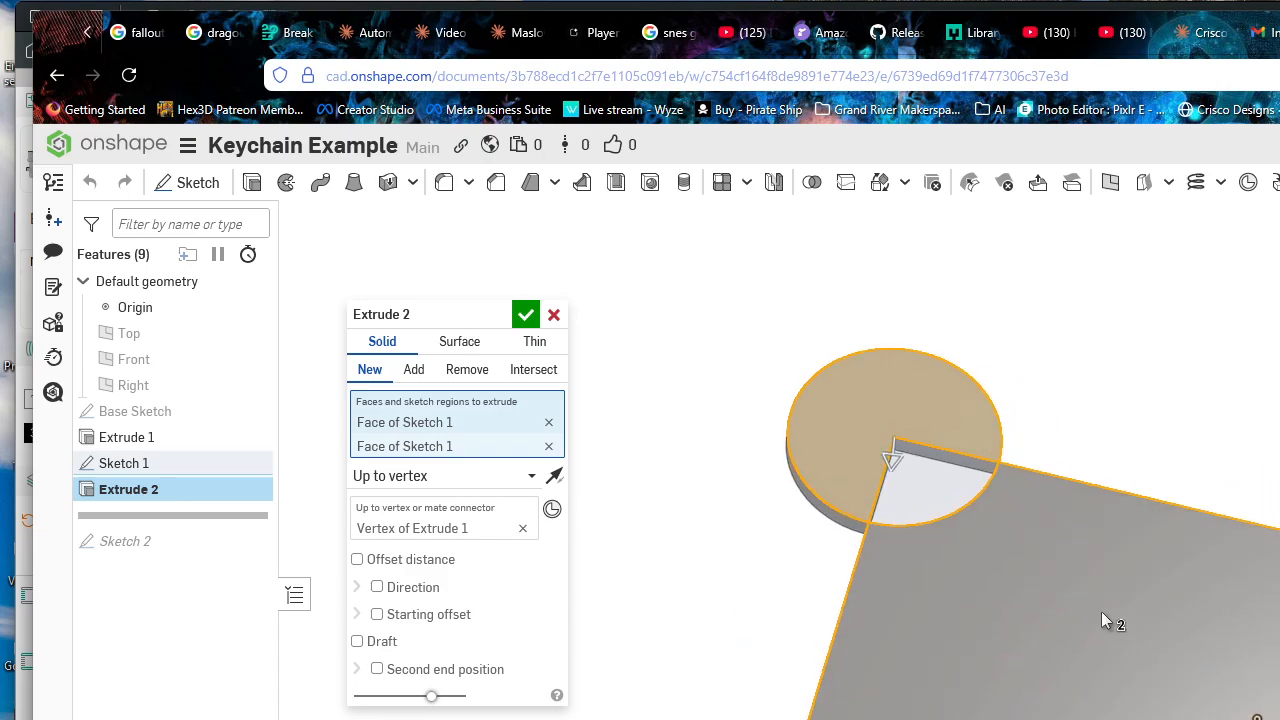
pyautogui.click(955, 500)
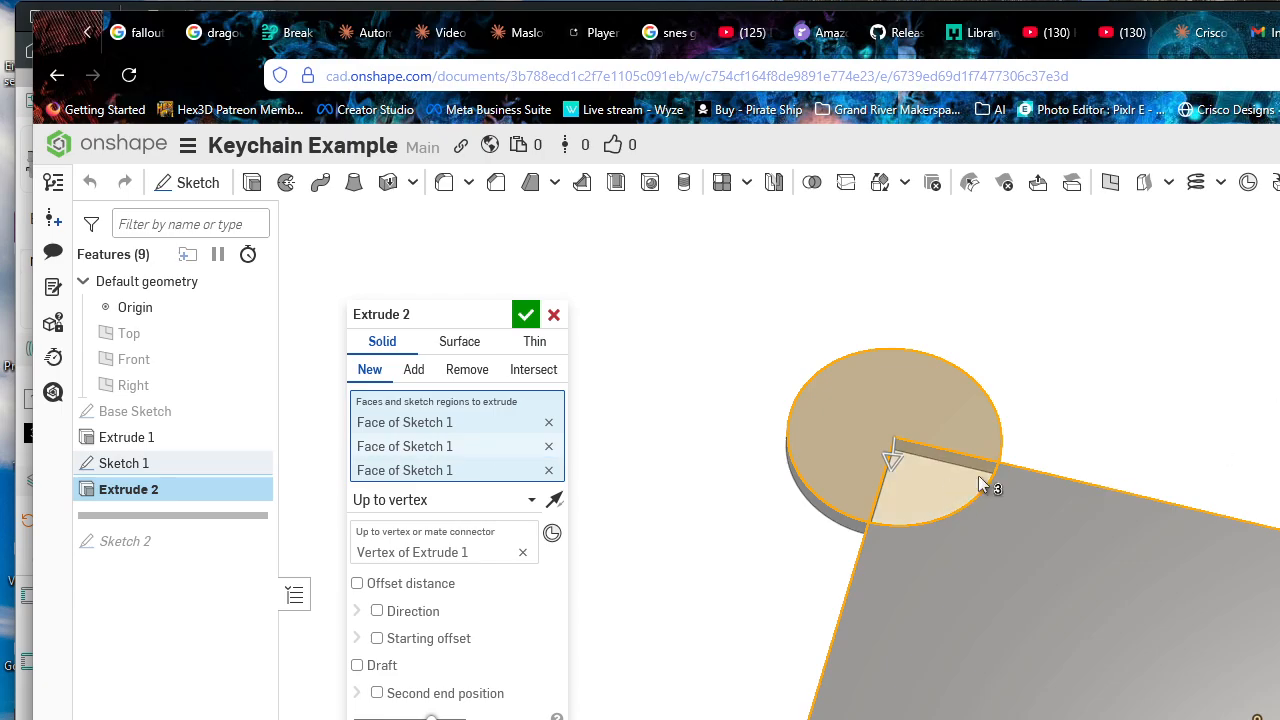
pyautogui.click(529, 318)
pyautogui.moveTo(1197, 692); pyautogui.dragTo(1201, 655, button='right')
pyautogui.moveTo(1201, 655); pyautogui.dragTo(1147, 565, button='middle')
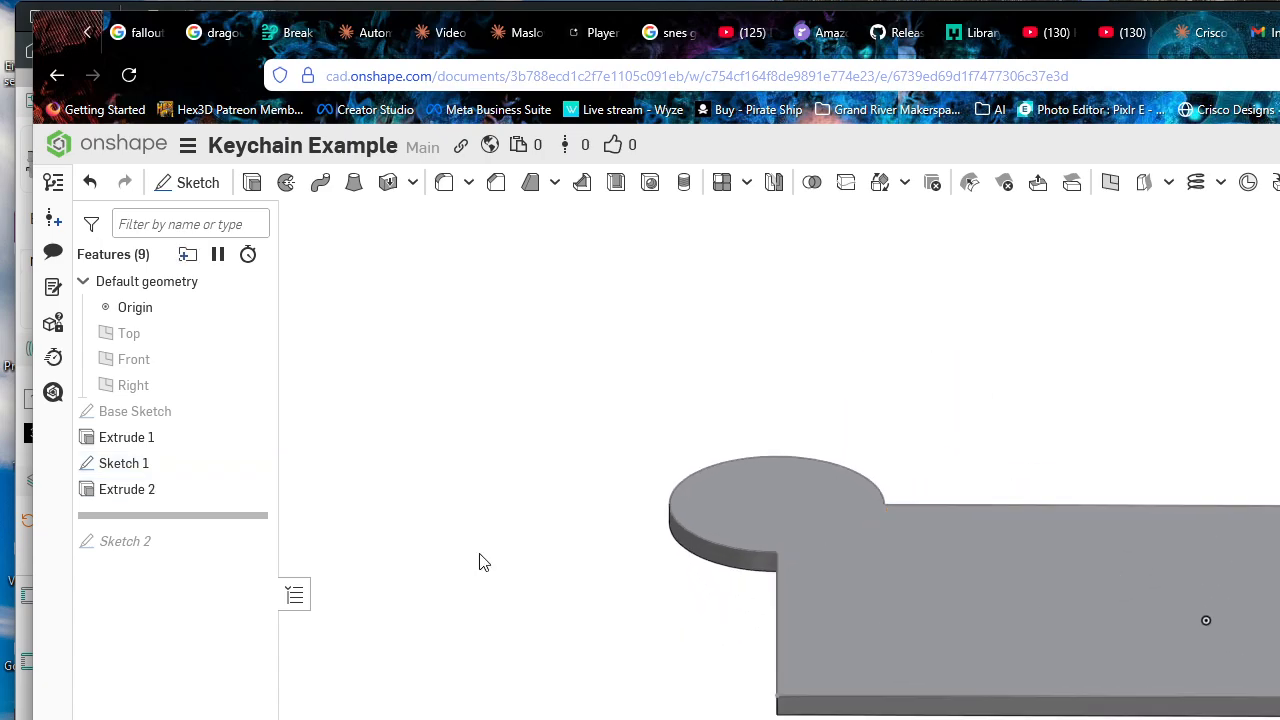
# Step: Roll the feature history forward past Sketch 2 and check the hole circle in that sketch
pyautogui.moveTo(206, 516); pyautogui.dragTo(192, 538)
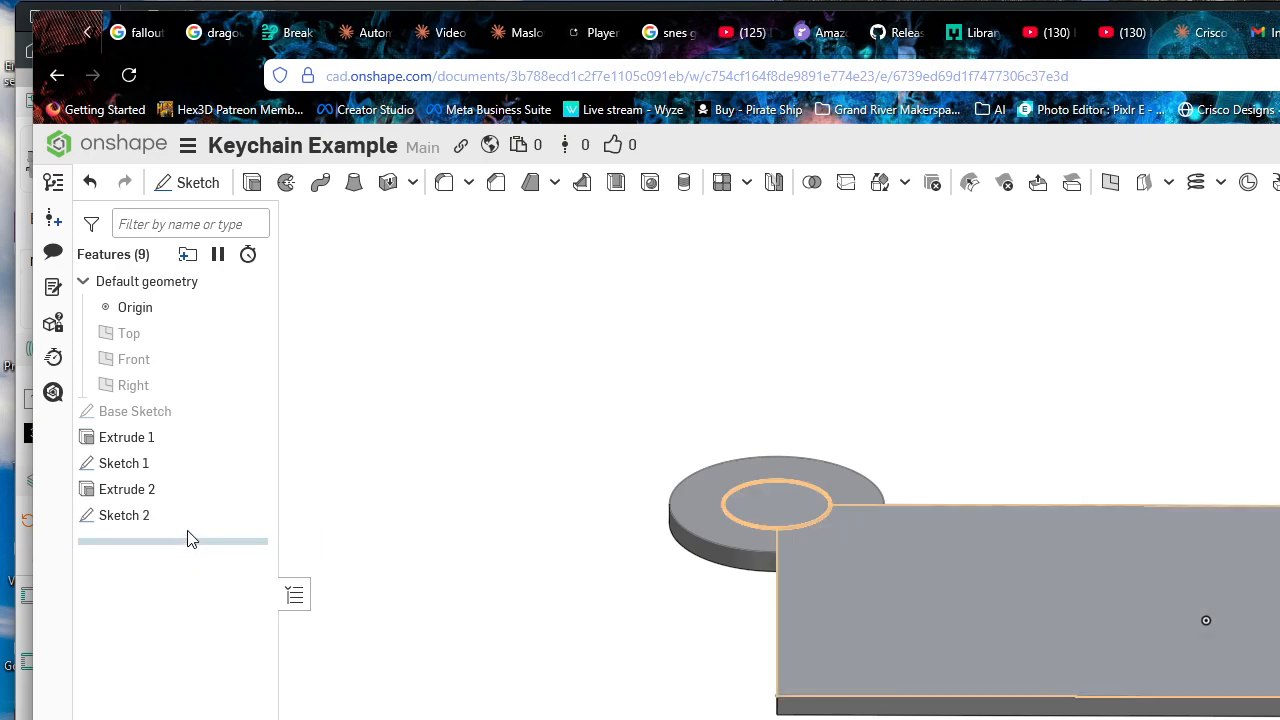
pyautogui.doubleClick(186, 516)
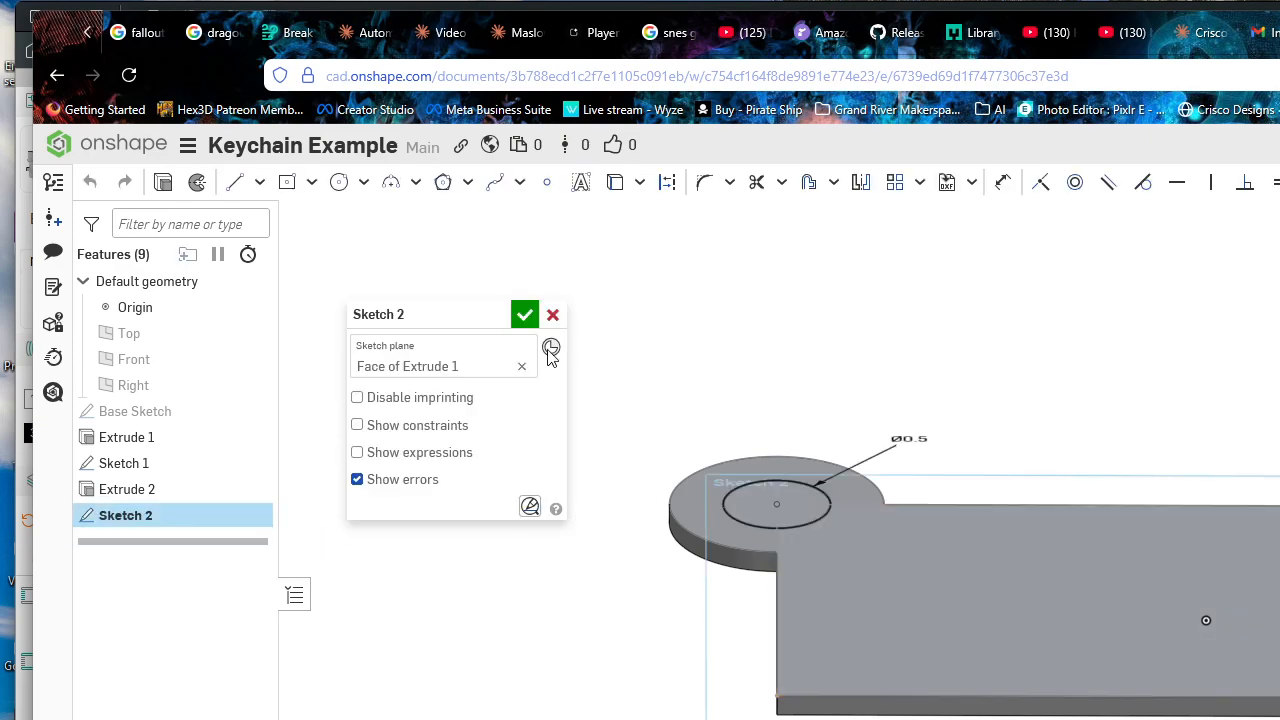
pyautogui.click(524, 315)
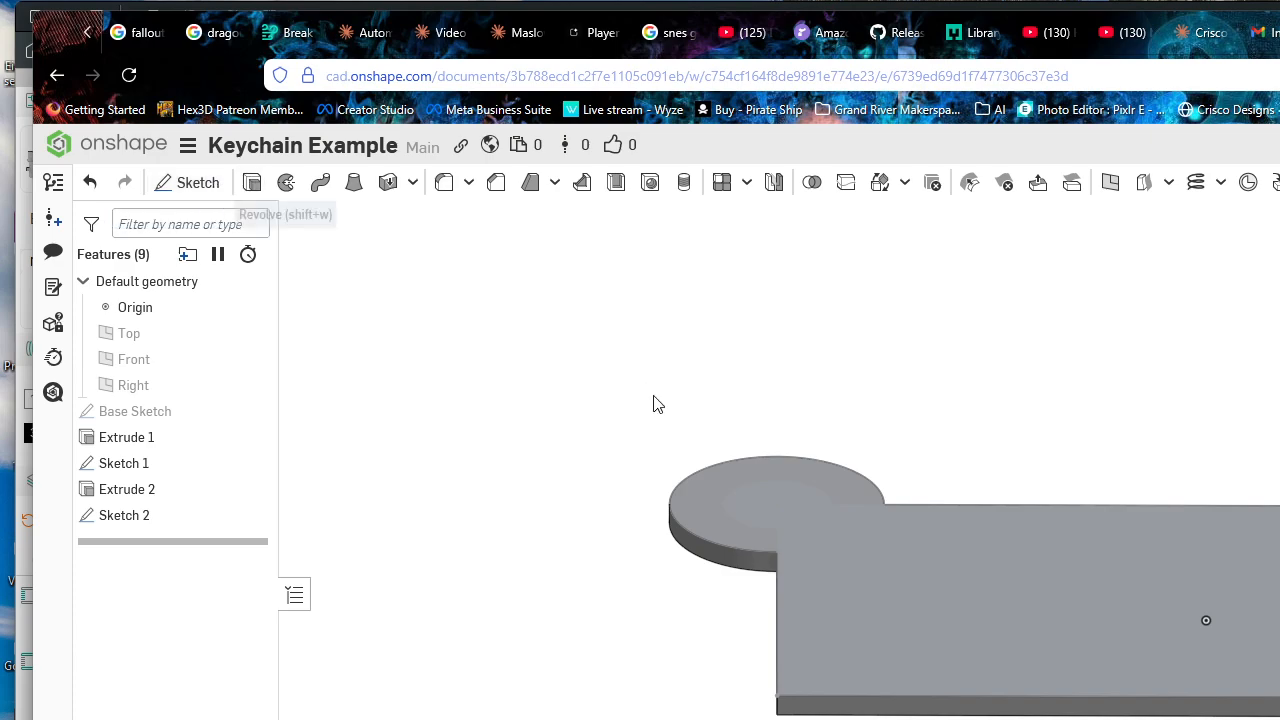
# Step: Start a Remove extrude from both Sketch 2 regions that make up the inner circle of the ring tab
pyautogui.hotkey('shift', 'e')
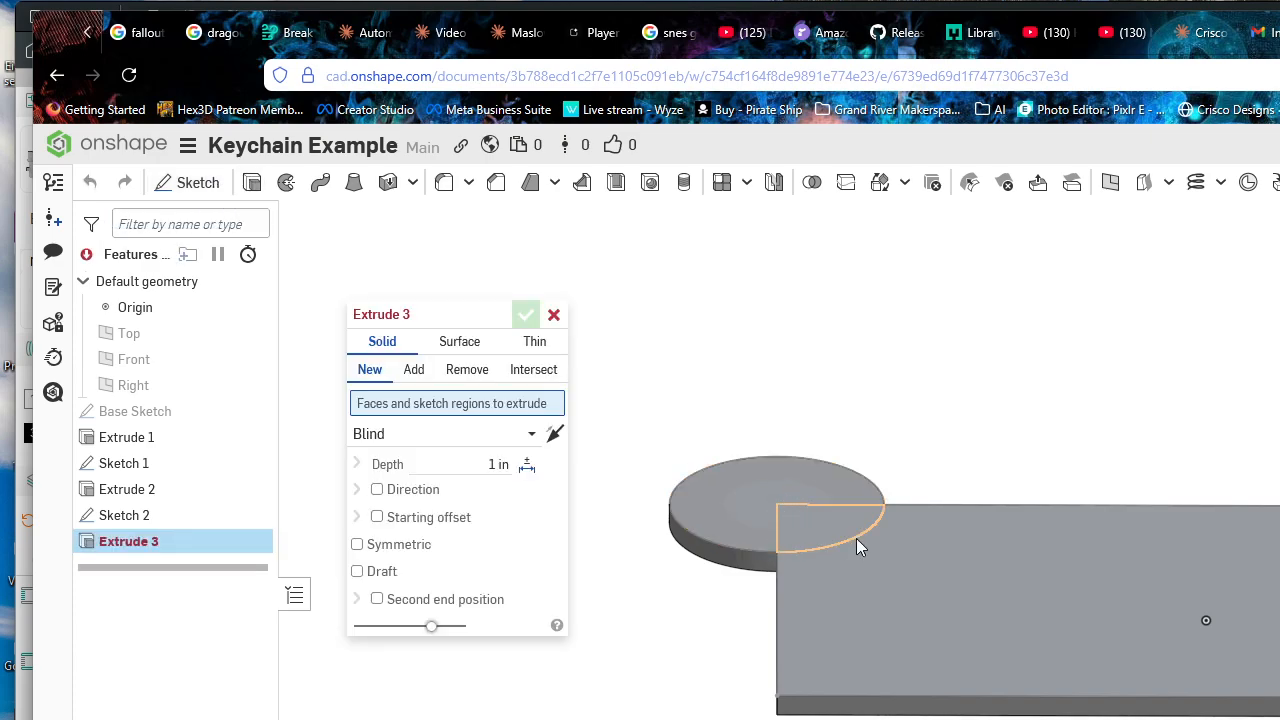
pyautogui.moveTo(856, 538); pyautogui.dragTo(801, 503, button='right')
pyautogui.click(801, 505)
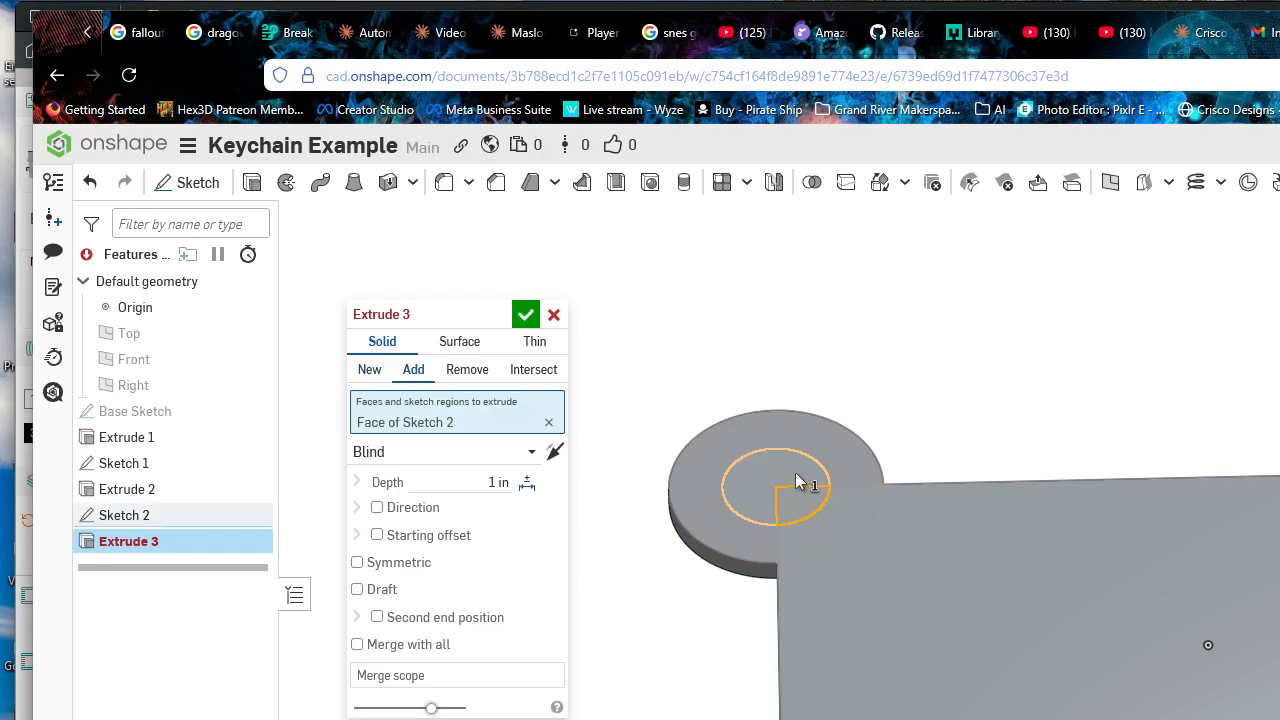
pyautogui.click(765, 476)
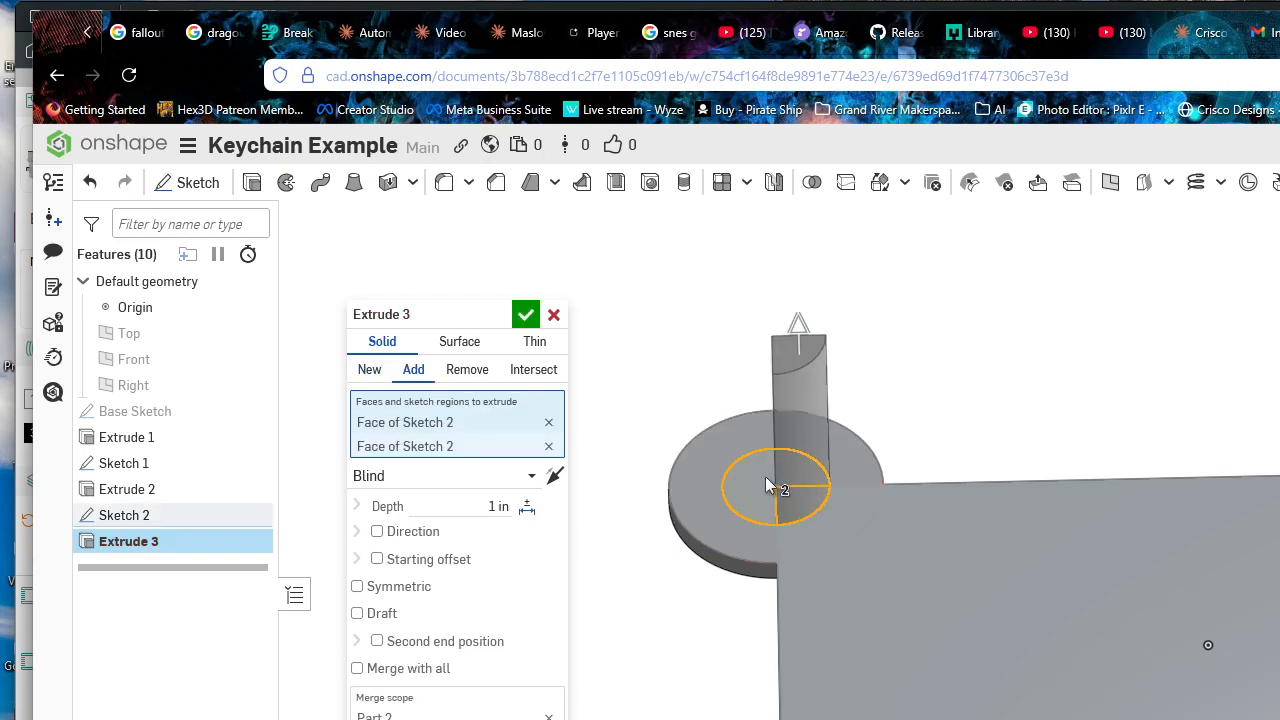
pyautogui.click(466, 370)
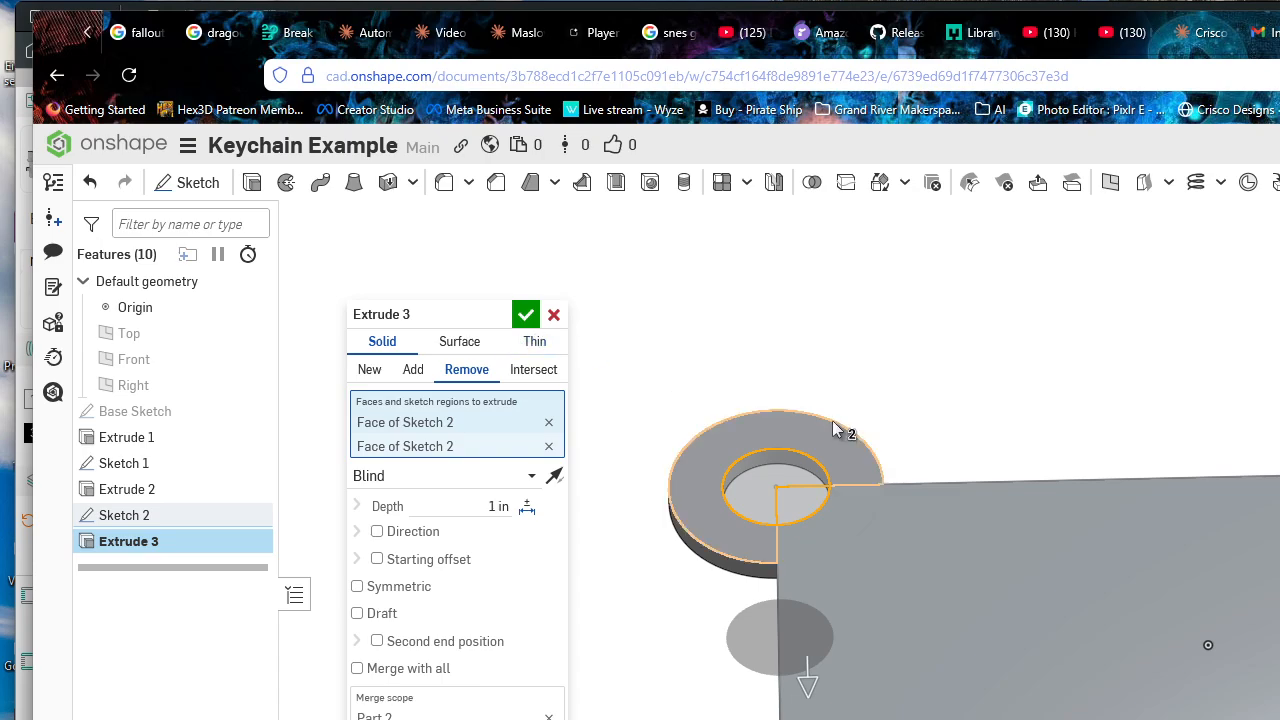
pyautogui.moveTo(851, 441); pyautogui.dragTo(853, 415, button='right')
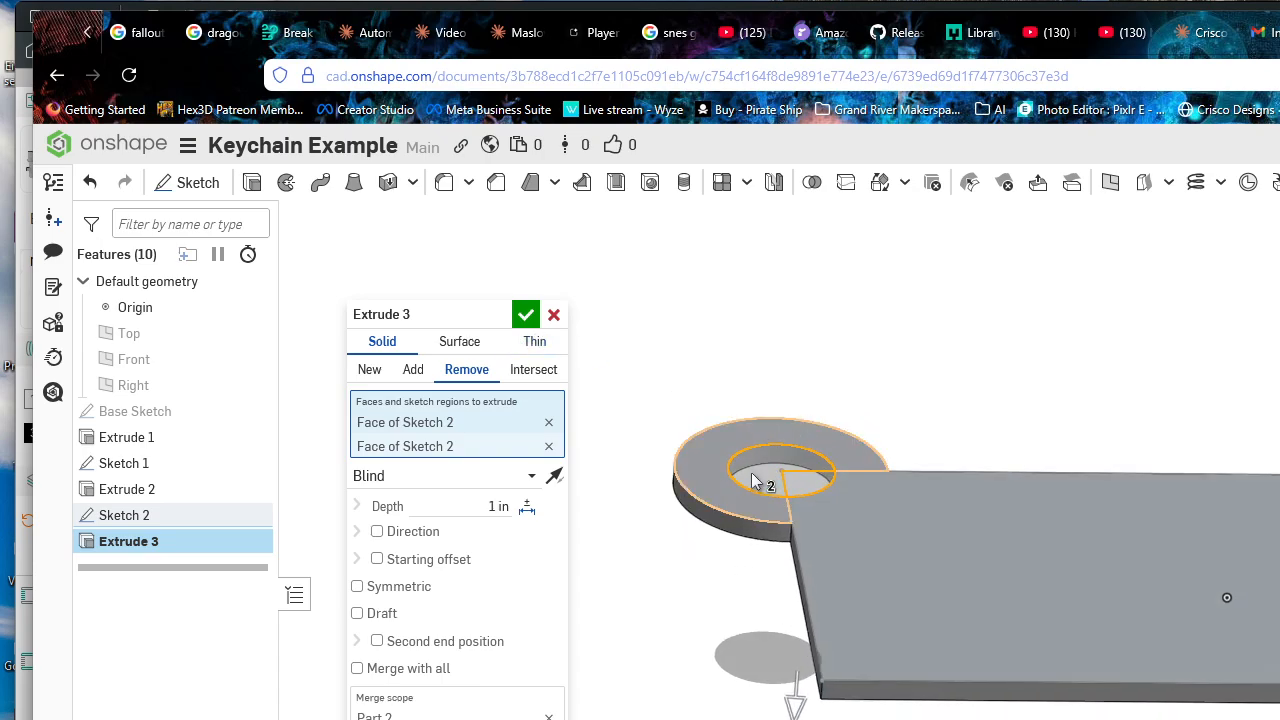
# Step: End the hole cut Up to face on the keychain's underside and apply the extrude
pyautogui.click(495, 477)
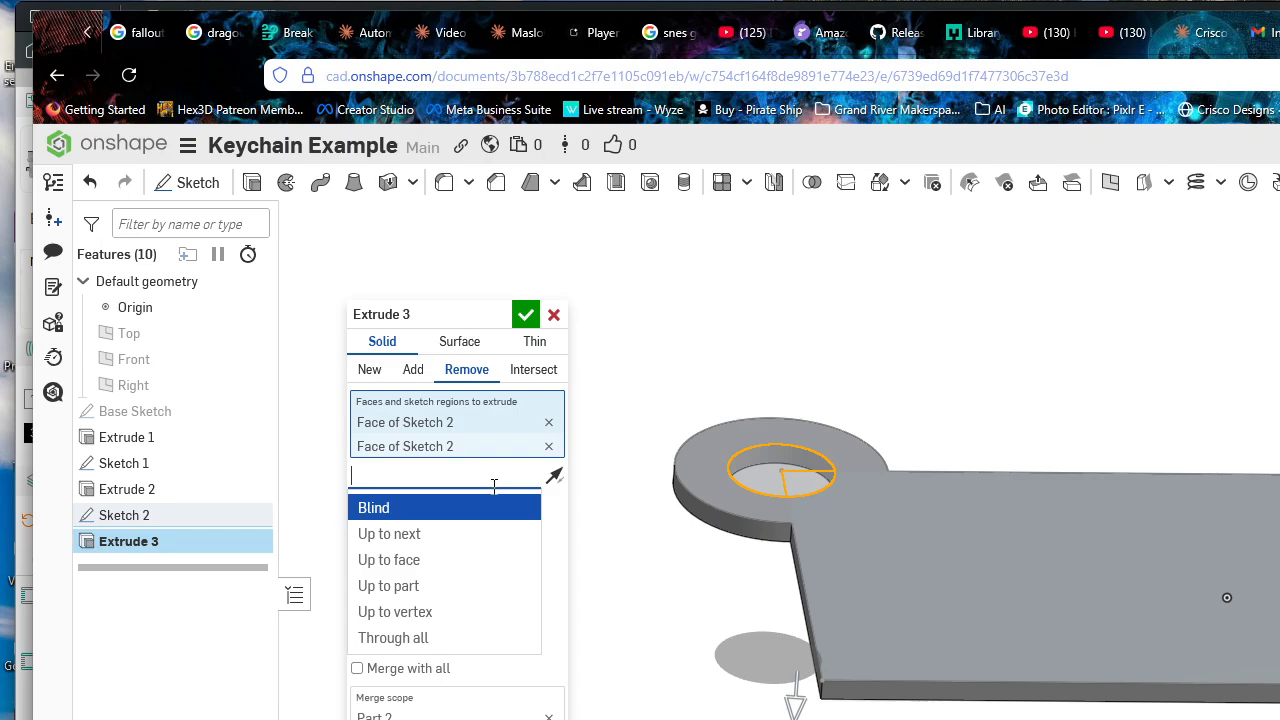
pyautogui.click(440, 560)
pyautogui.moveTo(610, 560); pyautogui.dragTo(662, 496, button='right')
pyautogui.click(988, 502)
pyautogui.moveTo(989, 526); pyautogui.dragTo(957, 583, button='right')
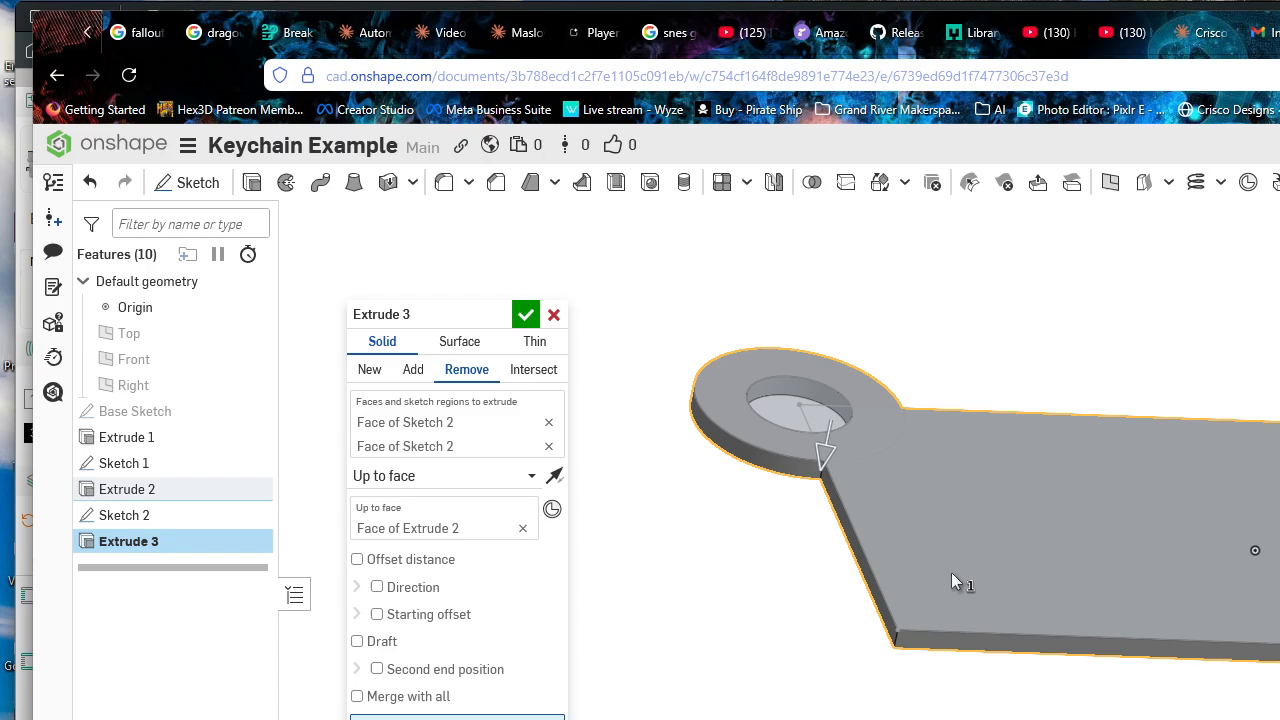
pyautogui.click(527, 316)
# Step: Hide Sketch 2 and Sketch 1 so only the solid keychain body is displayed
pyautogui.moveTo(643, 491); pyautogui.dragTo(720, 620, button='right')
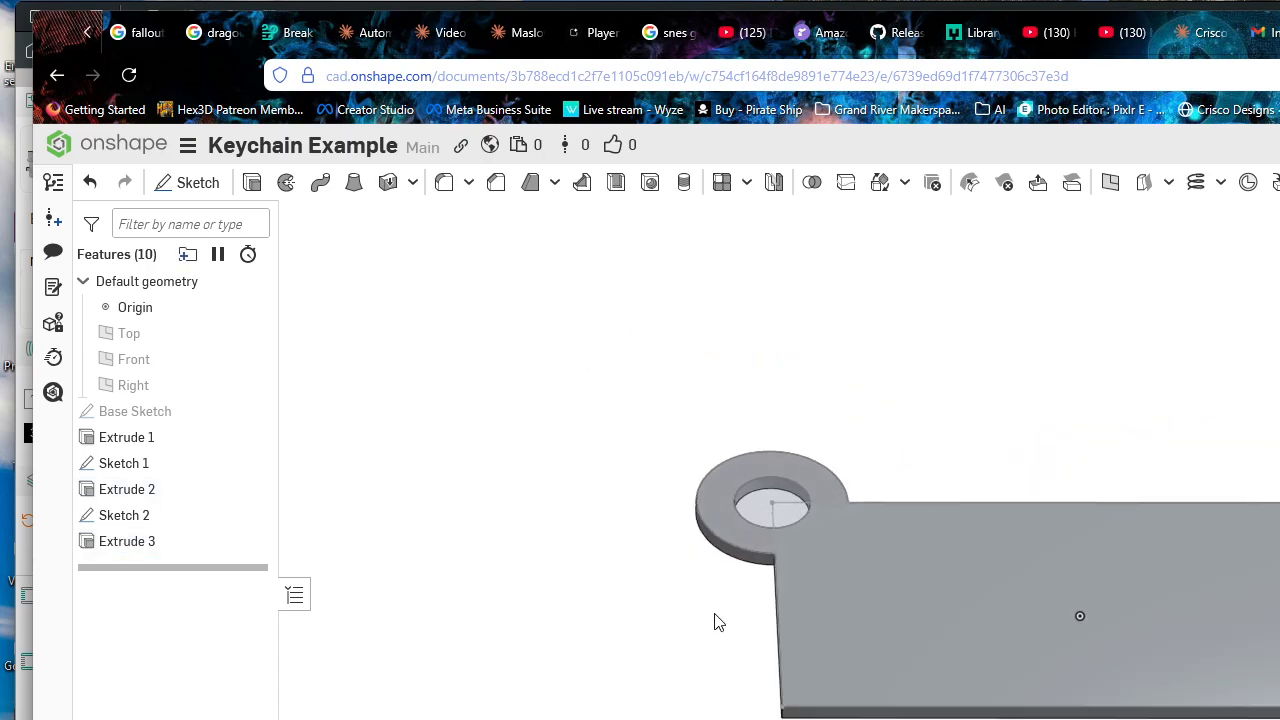
pyautogui.click(253, 515)
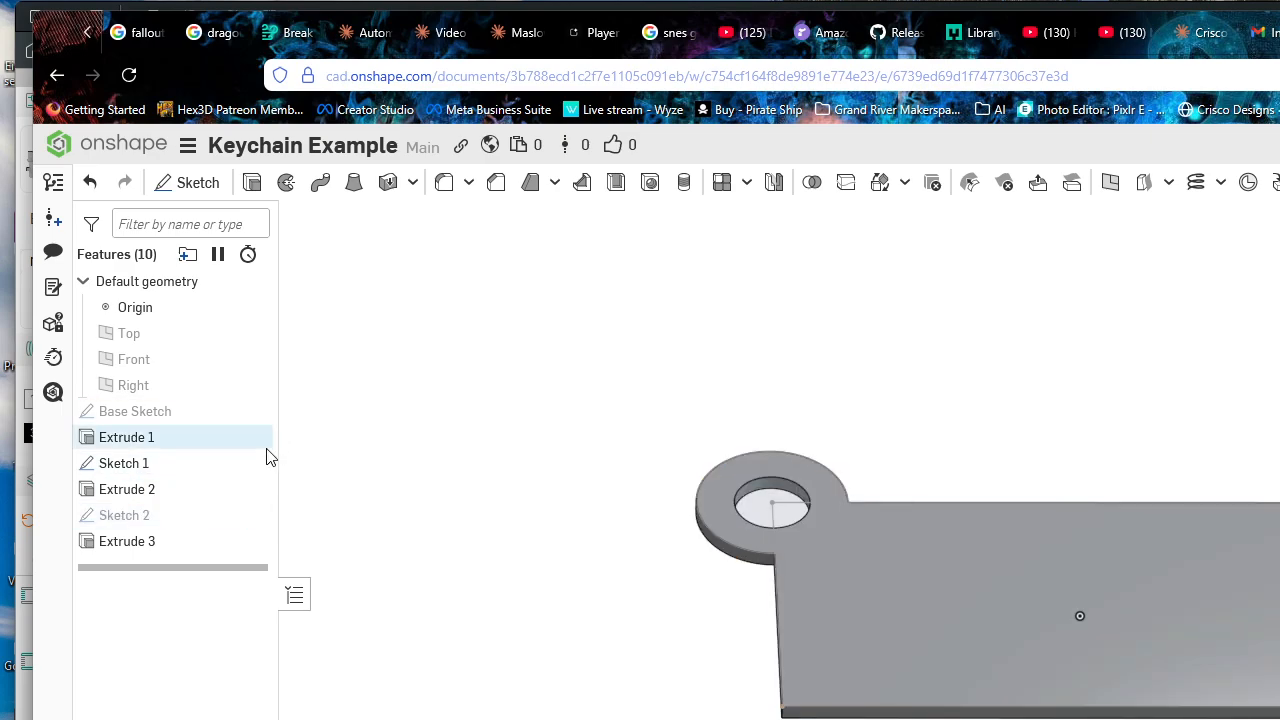
pyautogui.click(253, 463)
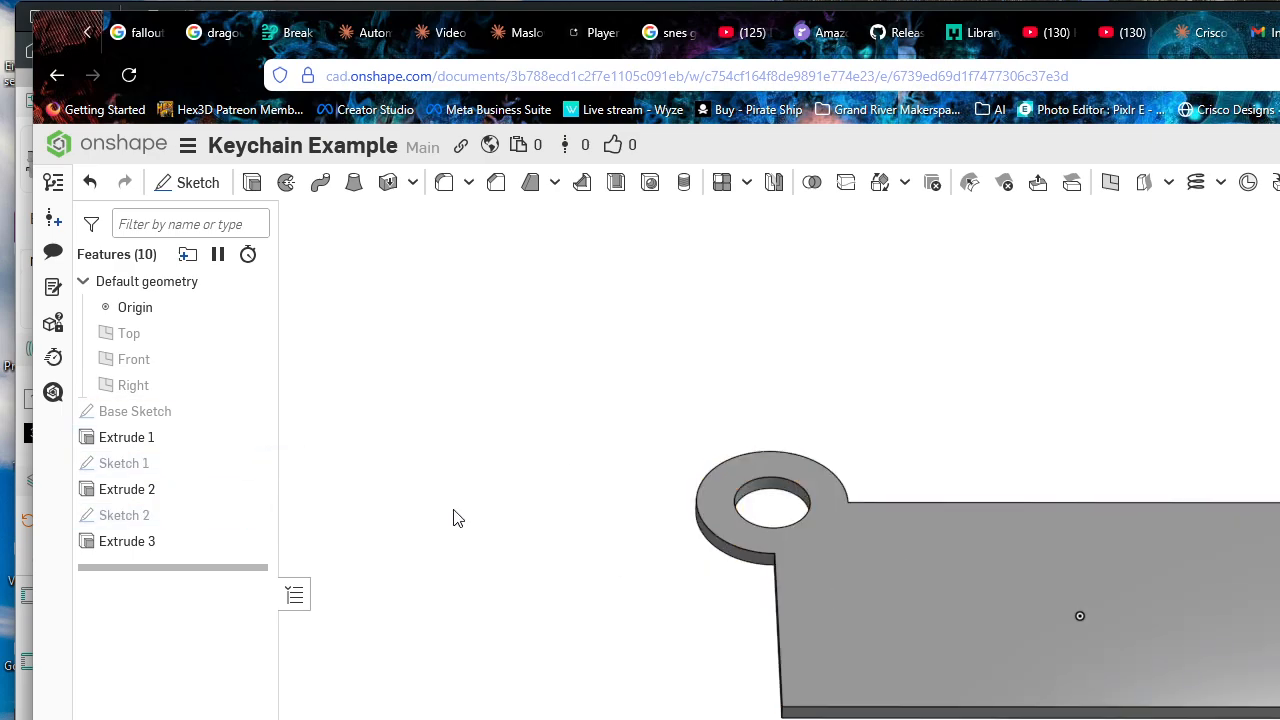
pyautogui.moveTo(732, 577); pyautogui.dragTo(832, 644, button='right')
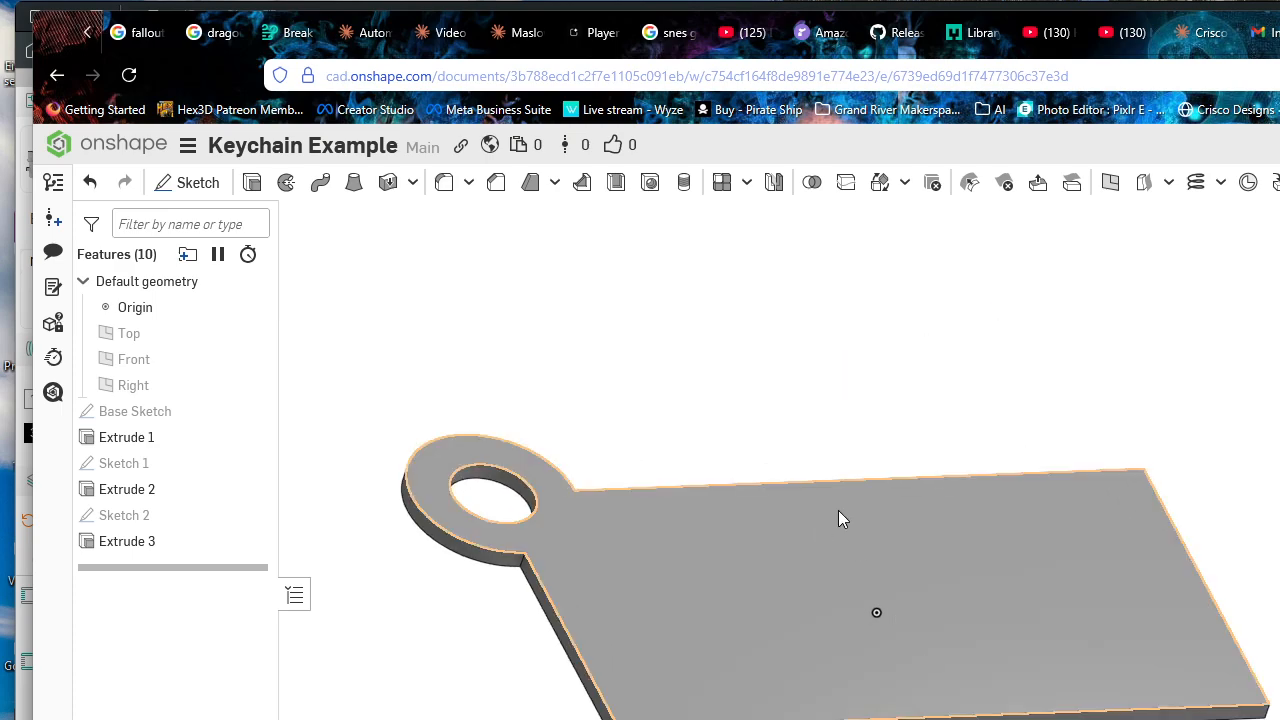
pyautogui.moveTo(1068, 453); pyautogui.dragTo(1265, 368, button='middle')
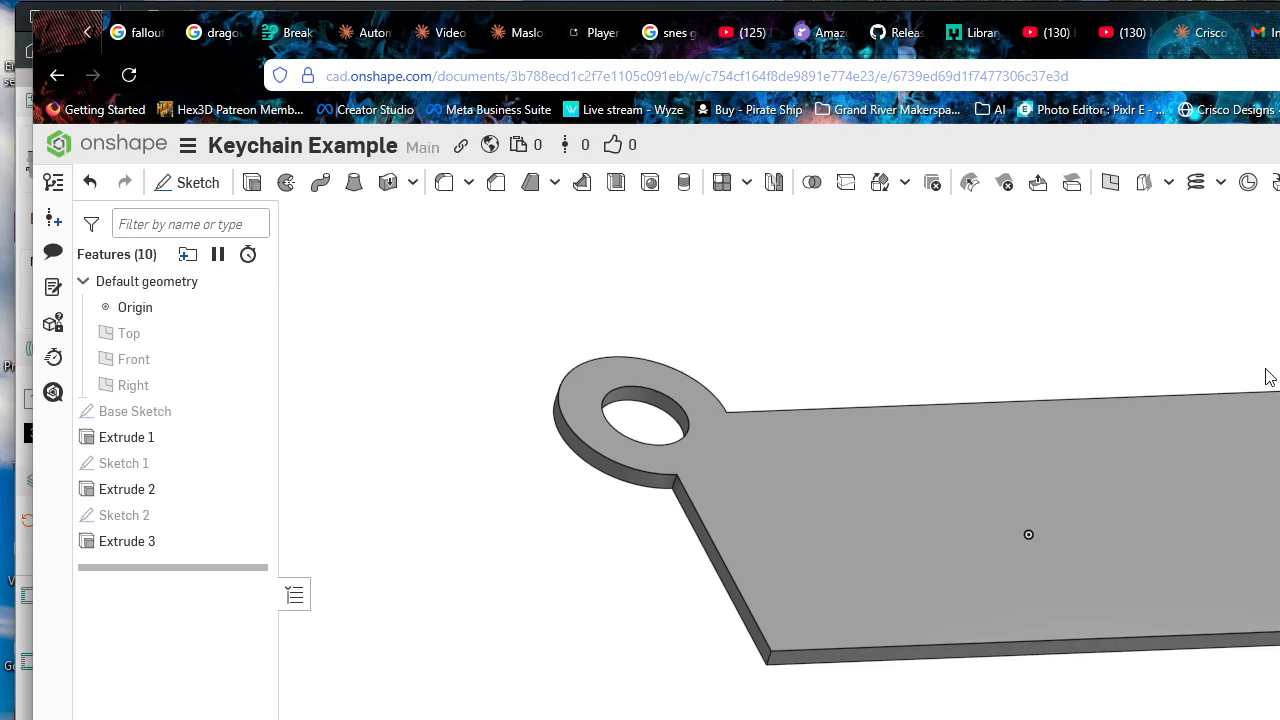
pyautogui.moveTo(1165, 314); pyautogui.dragTo(1148, 360, button='right')
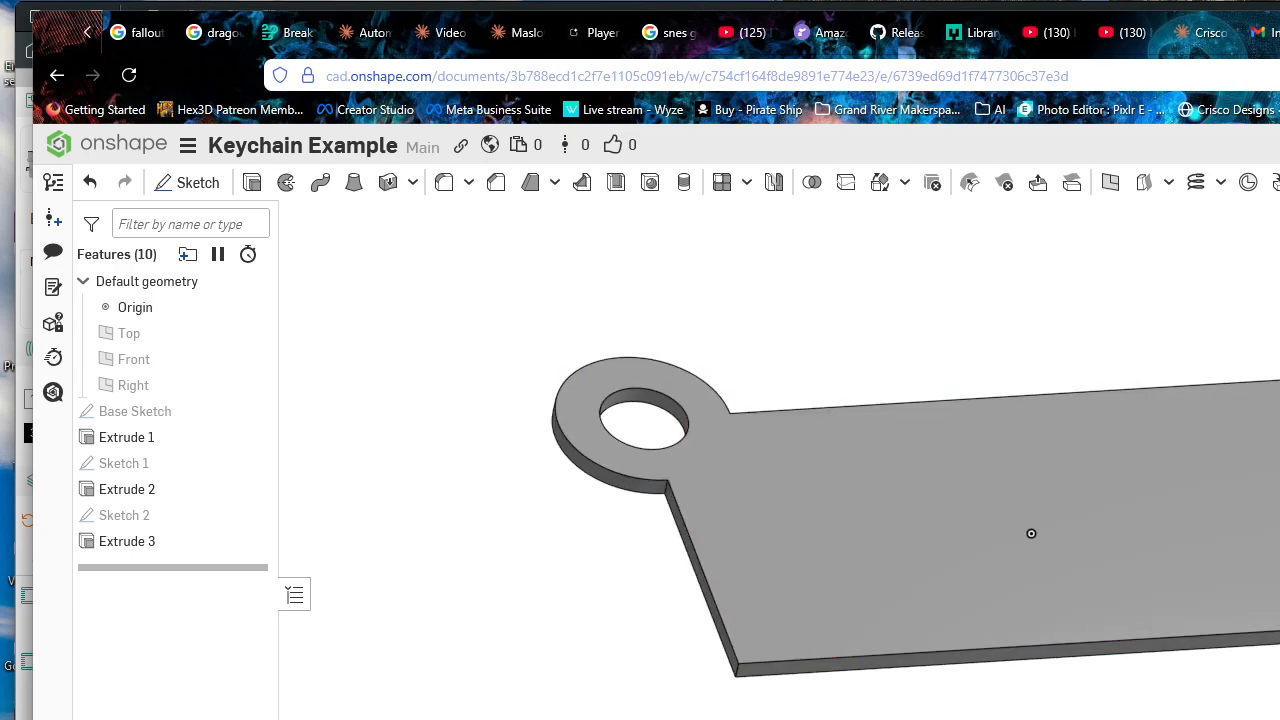
pyautogui.hotkey('ctrl', 'Tab')
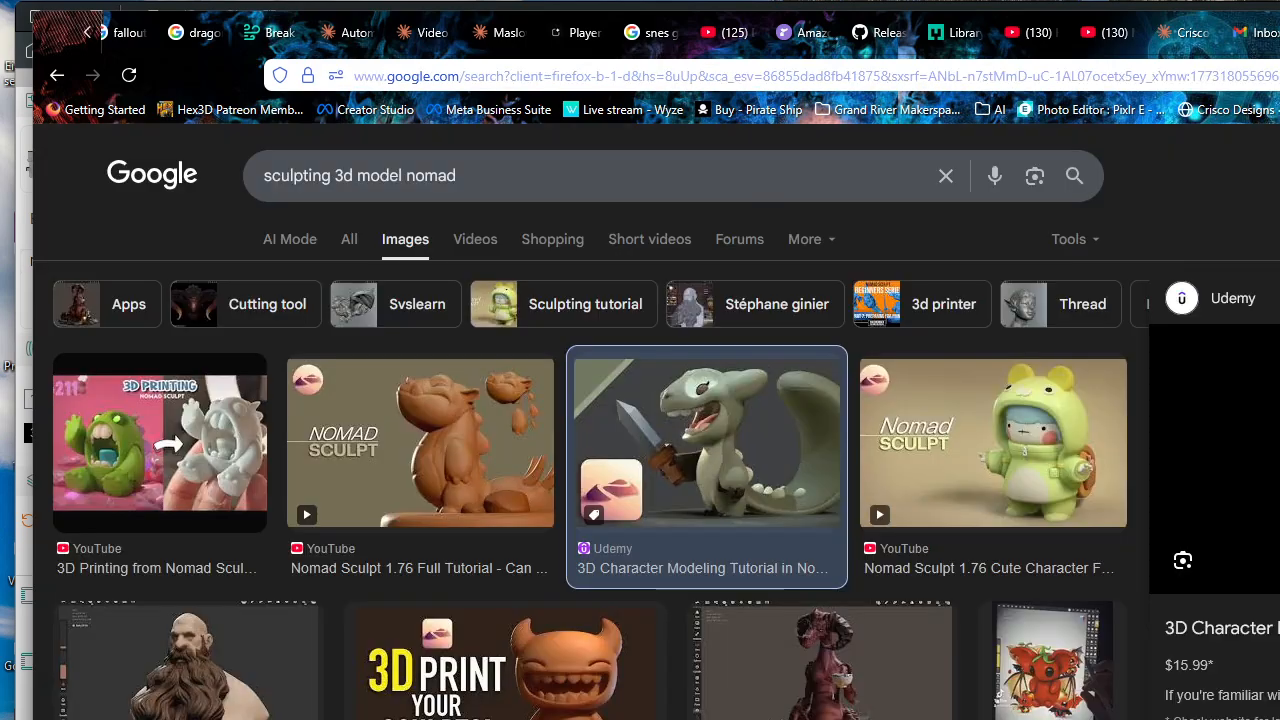
pyautogui.hotkey('ctrl', 'shift', 'Tab')
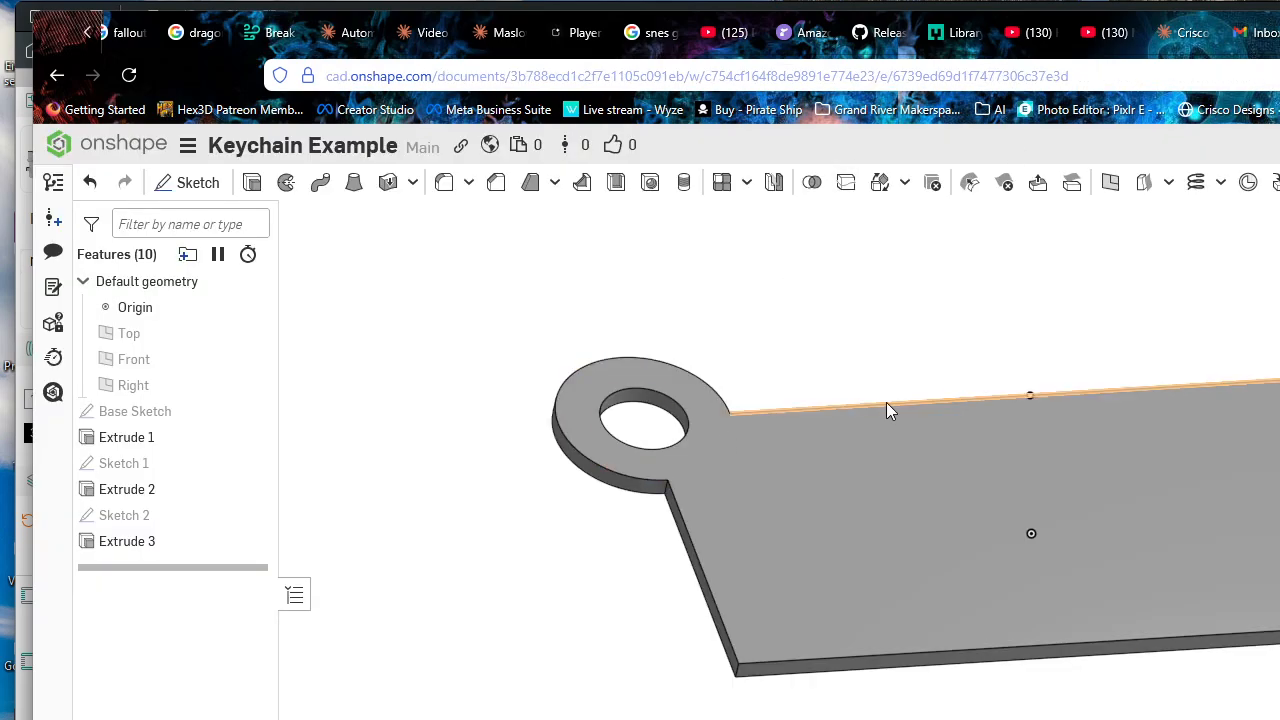
# Step: Open tinkercad.com in the browser tab that holds the "sculpting 3d model nomad" image search
pyautogui.hotkey('ctrl', 'Tab')
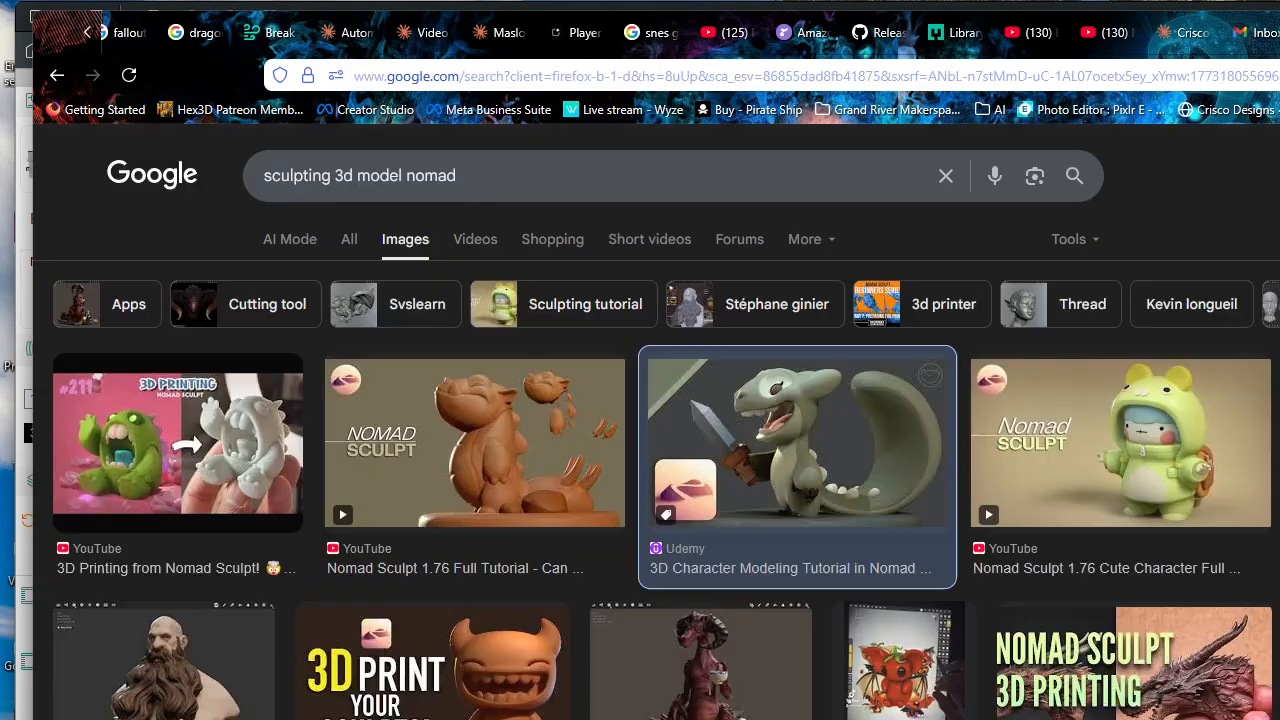
pyautogui.click(1159, 80)
pyautogui.write('atinker')
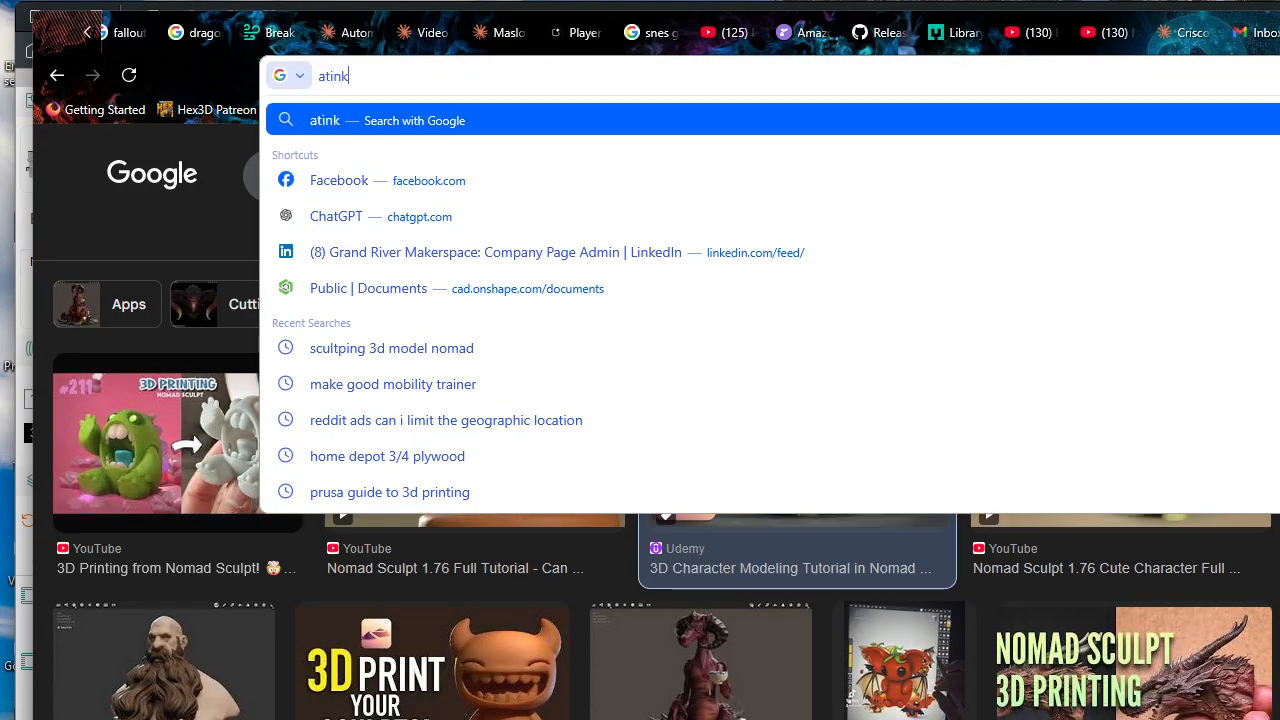
pyautogui.press('BackSpace')
pyautogui.press('BackSpace')
pyautogui.press('BackSpace')
pyautogui.press('BackSpace')
pyautogui.press('BackSpace')
pyautogui.press('BackSpace')
pyautogui.press('BackSpace')
pyautogui.write('tin')
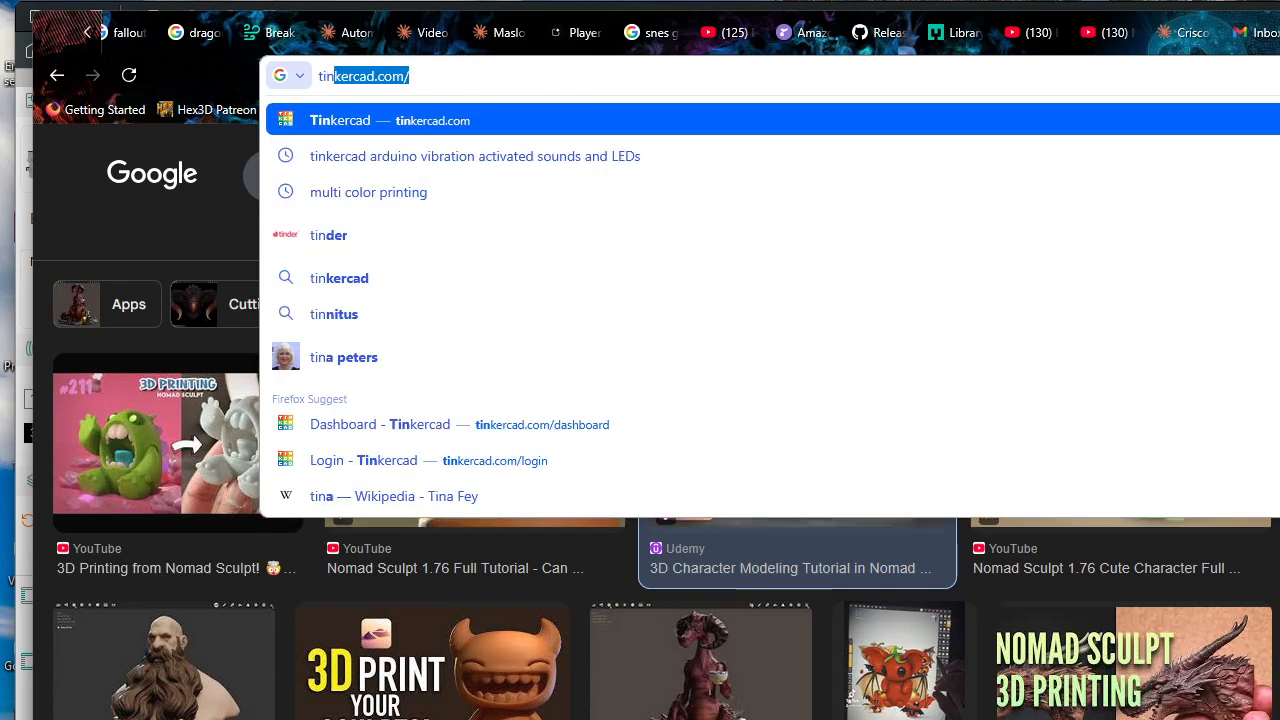
pyautogui.press('Return')
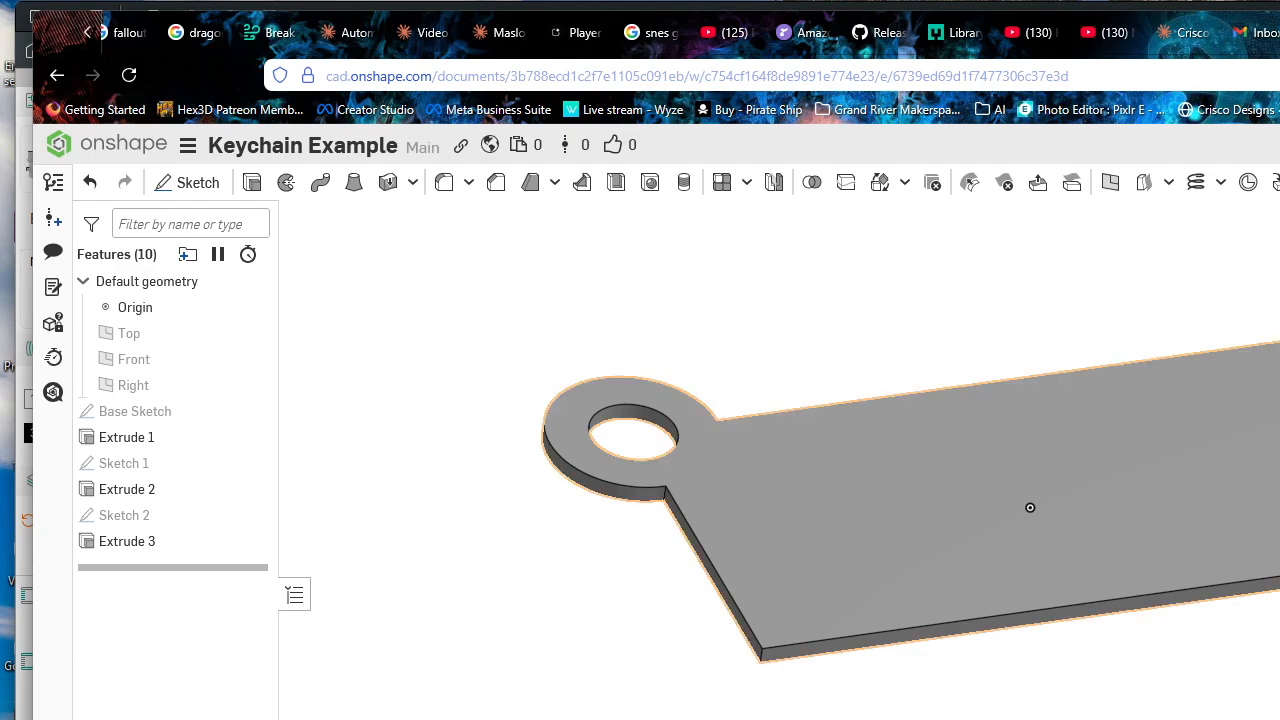
pyautogui.rightClick(166, 719)
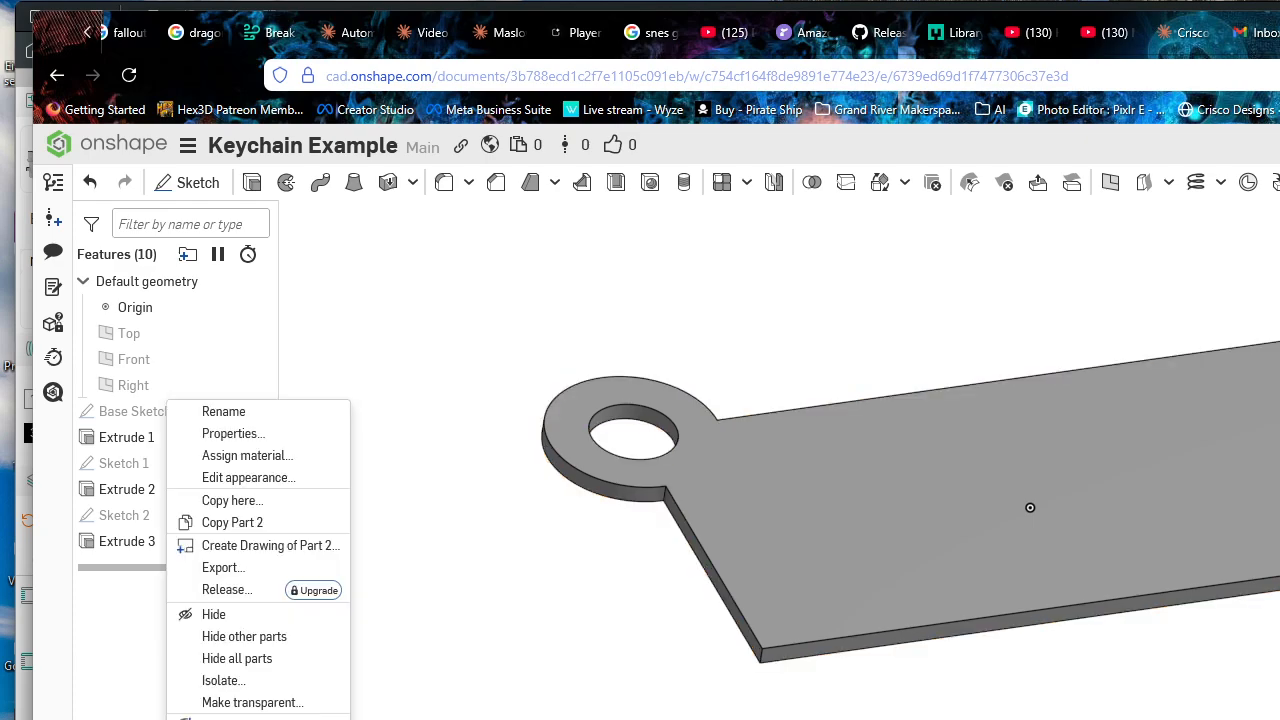
pyautogui.click(262, 570)
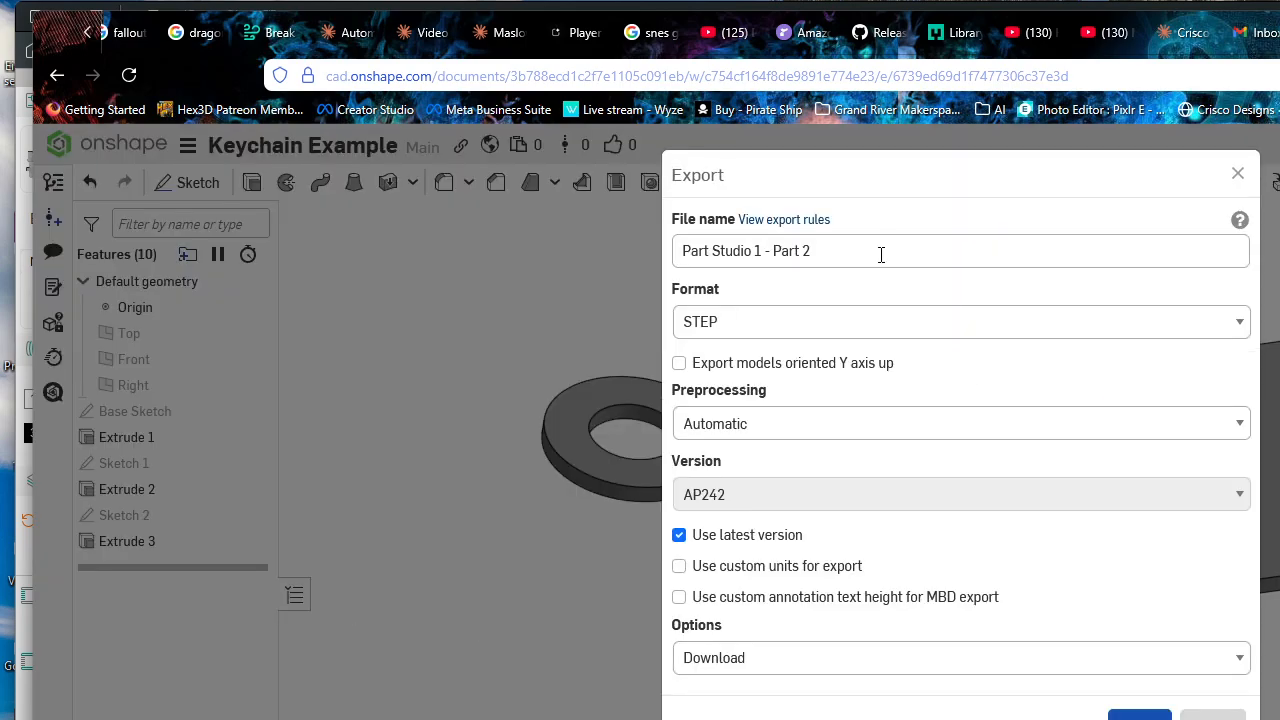
pyautogui.click(898, 254)
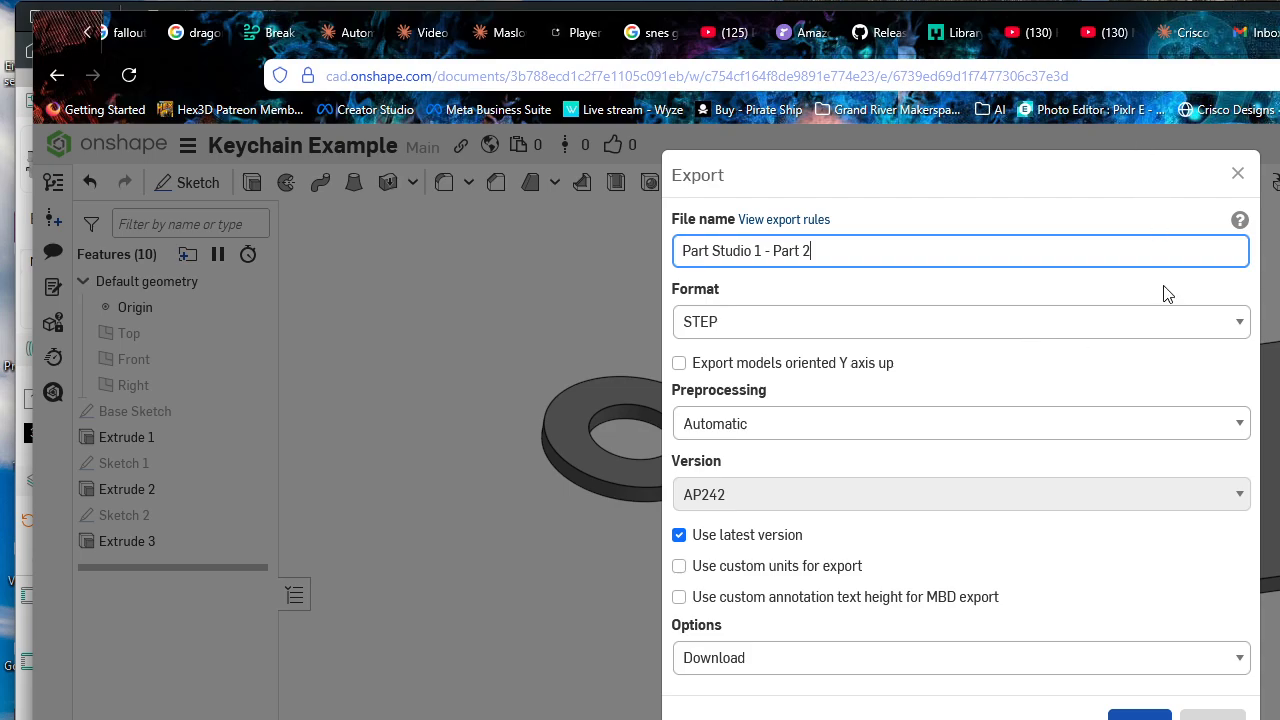
pyautogui.click(1239, 177)
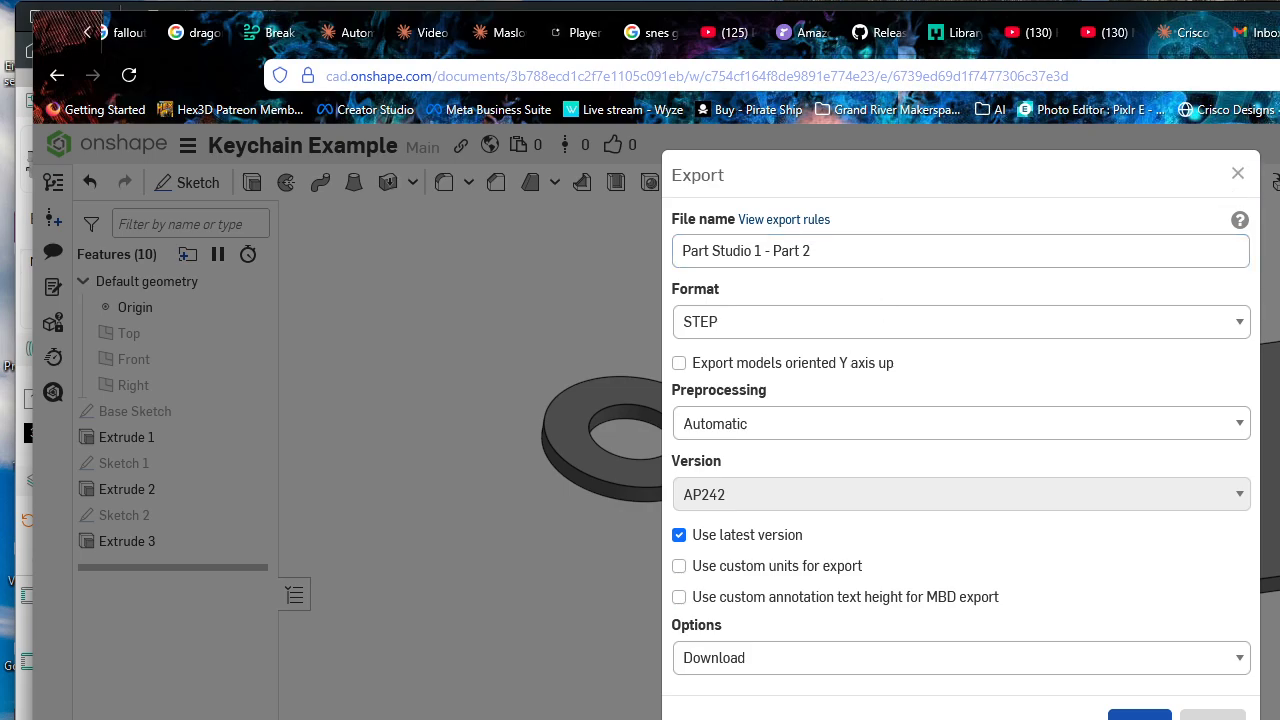
pyautogui.click(1212, 714)
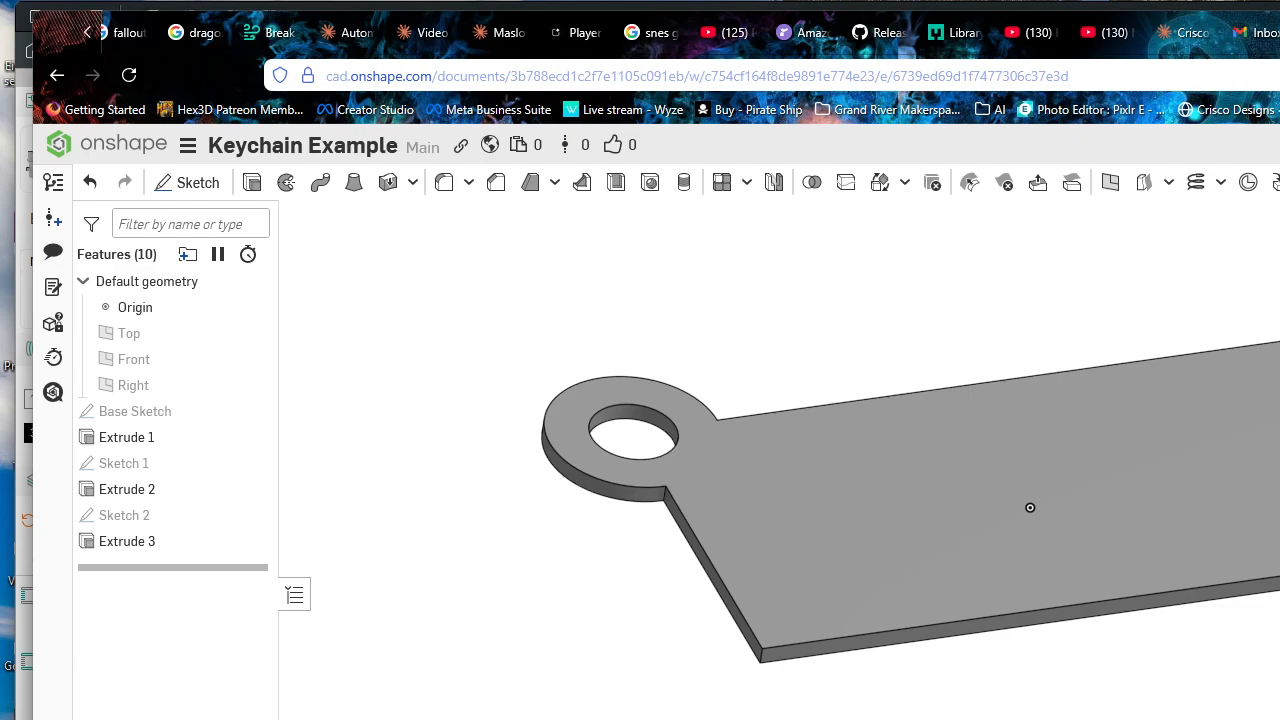
# Step: Export the keychain part as an STL file named Keychain
pyautogui.press('capslock')
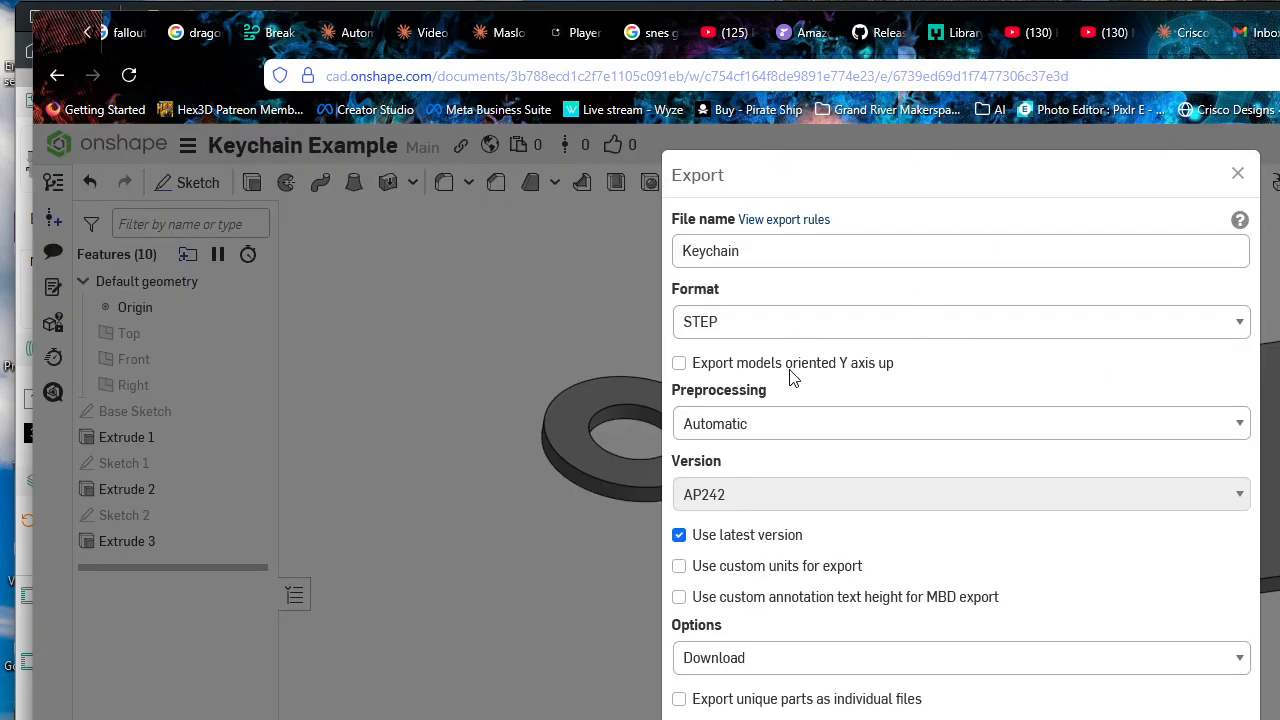
pyautogui.click(814, 331)
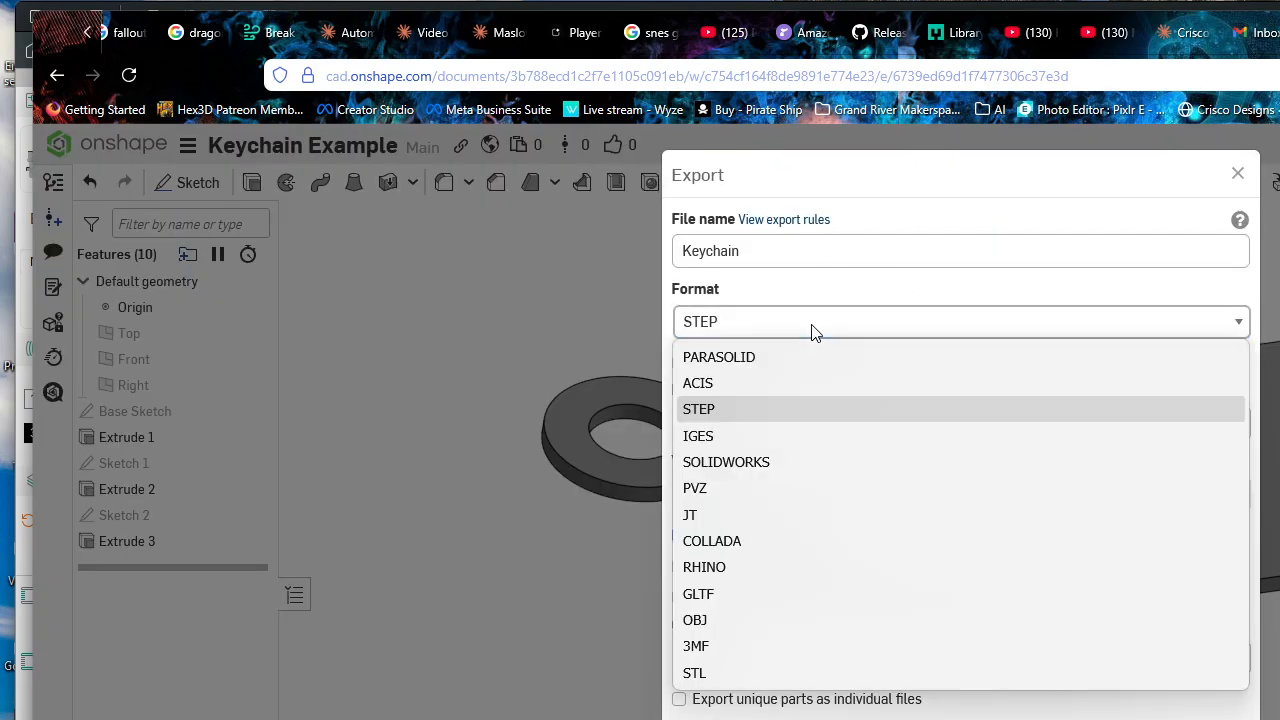
pyautogui.click(798, 674)
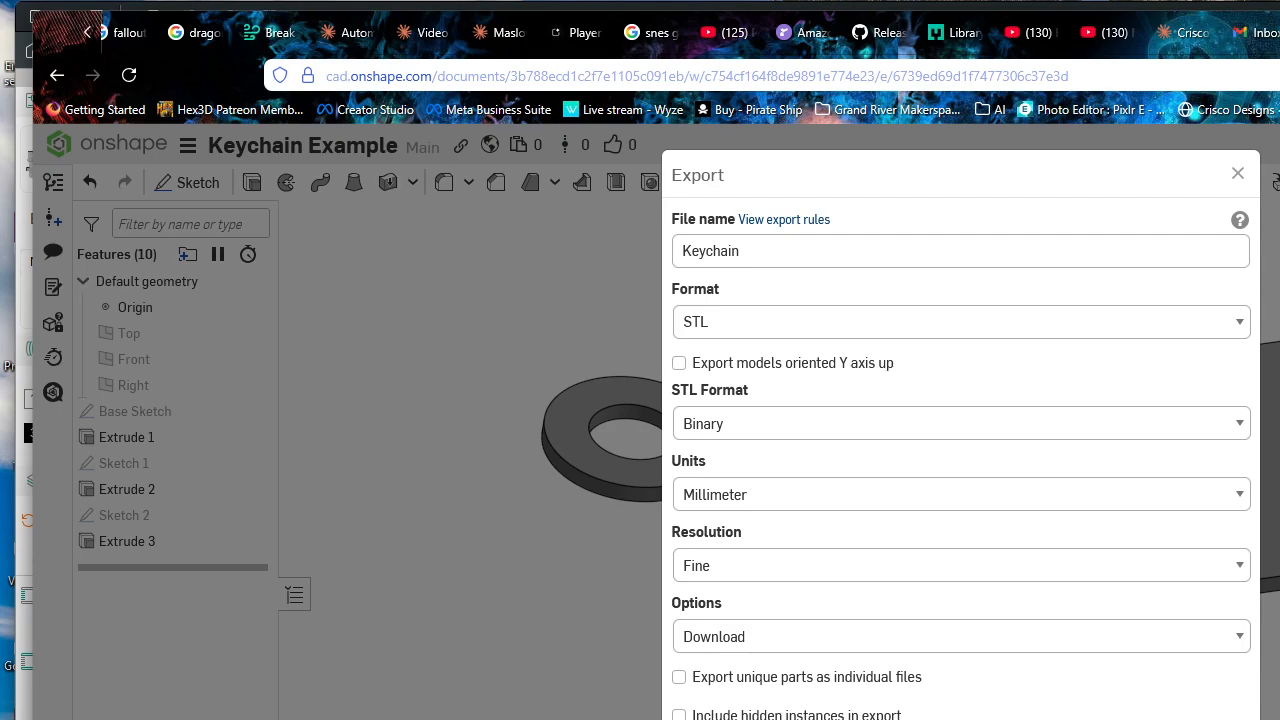
pyautogui.press('Return')
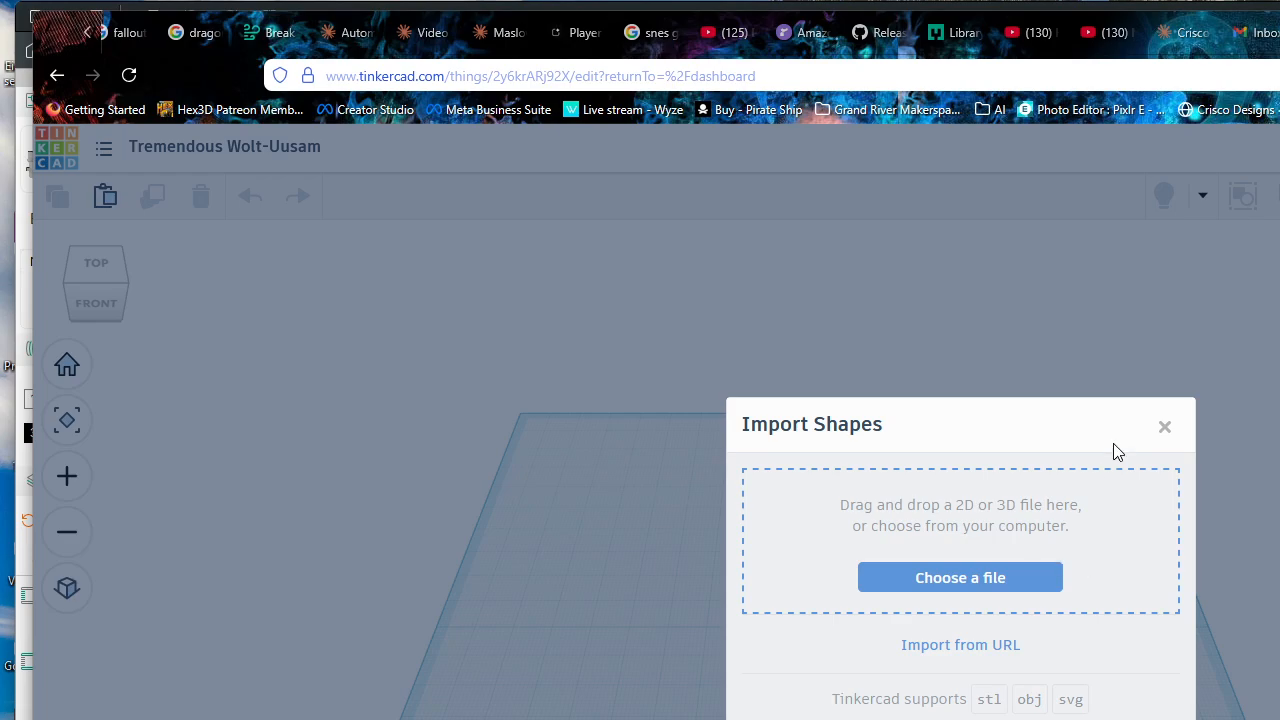
# Step: Switch to the Tinkercad design and import Keychain.stl from the Downloads folder onto the workplane
pyautogui.click(1004, 577)
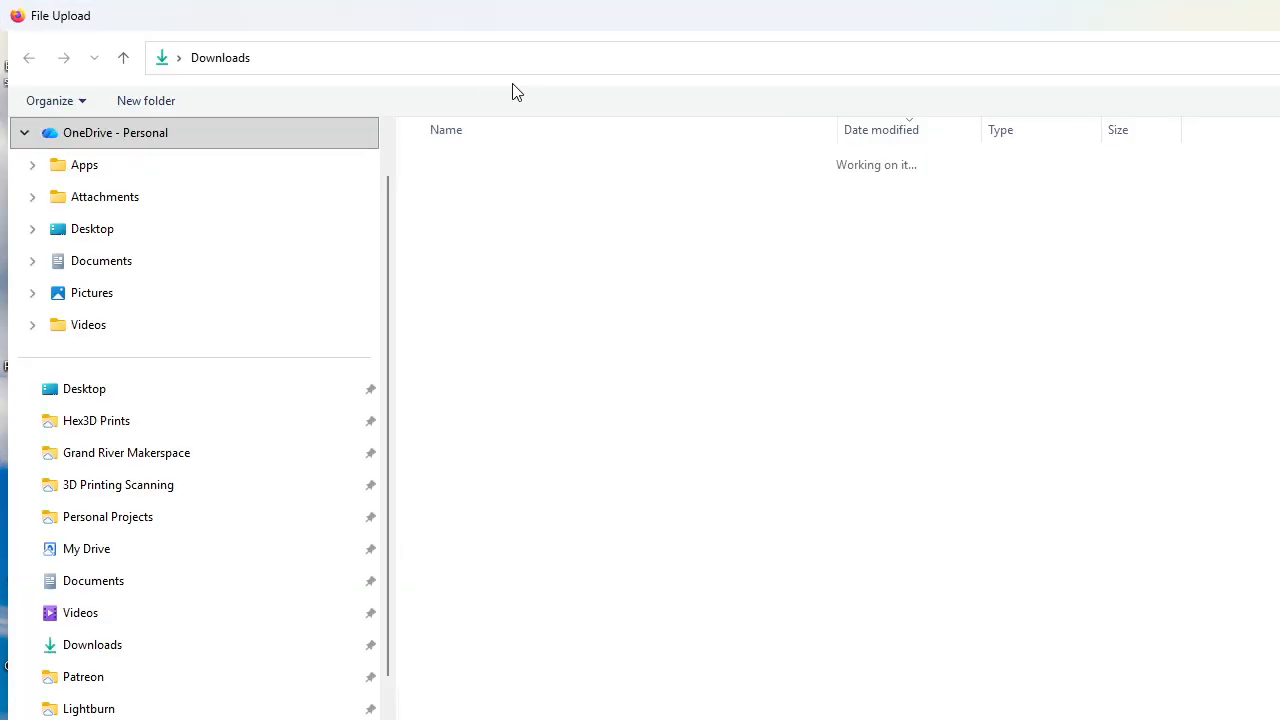
pyautogui.click(548, 196)
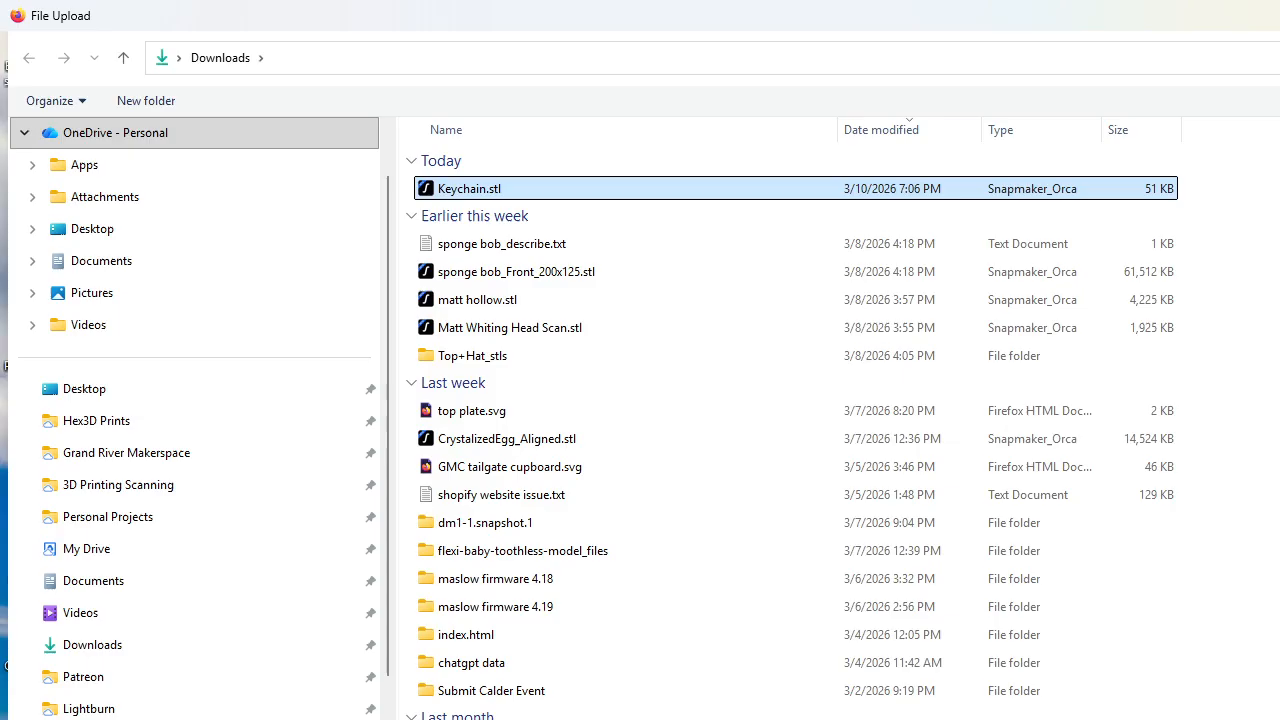
pyautogui.doubleClick(549, 192)
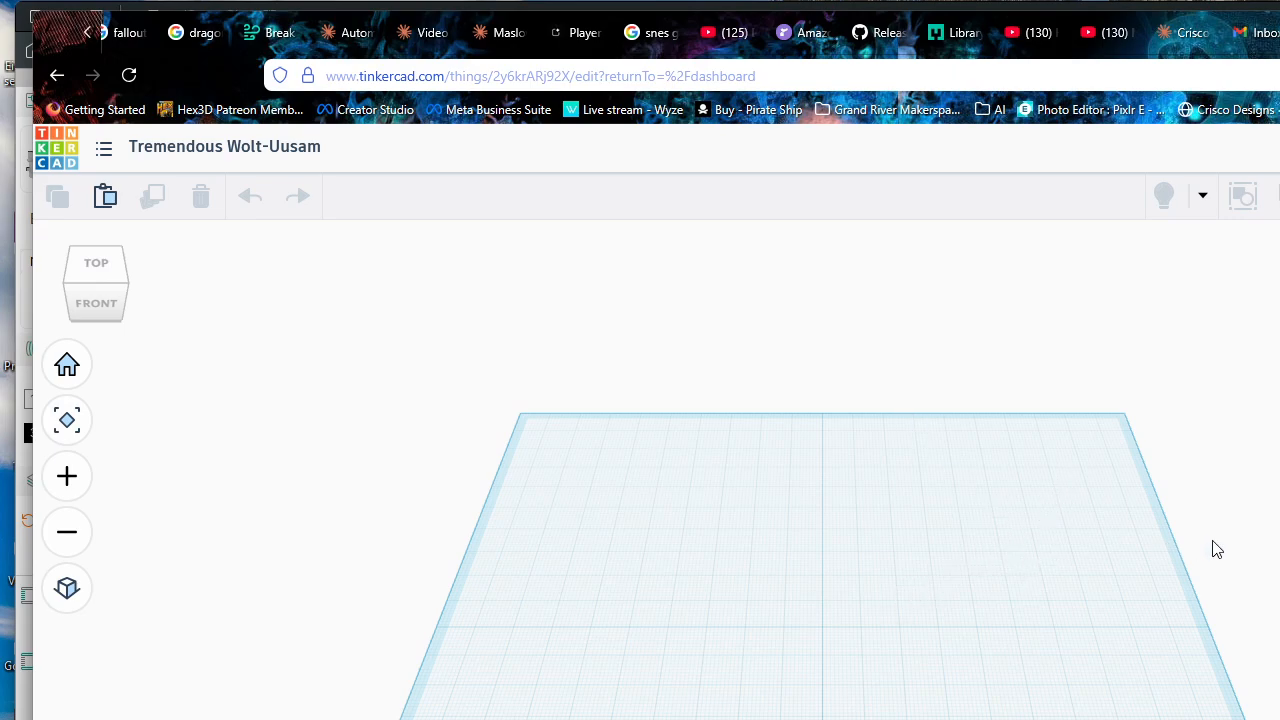
pyautogui.scroll(2, 1006, 686)
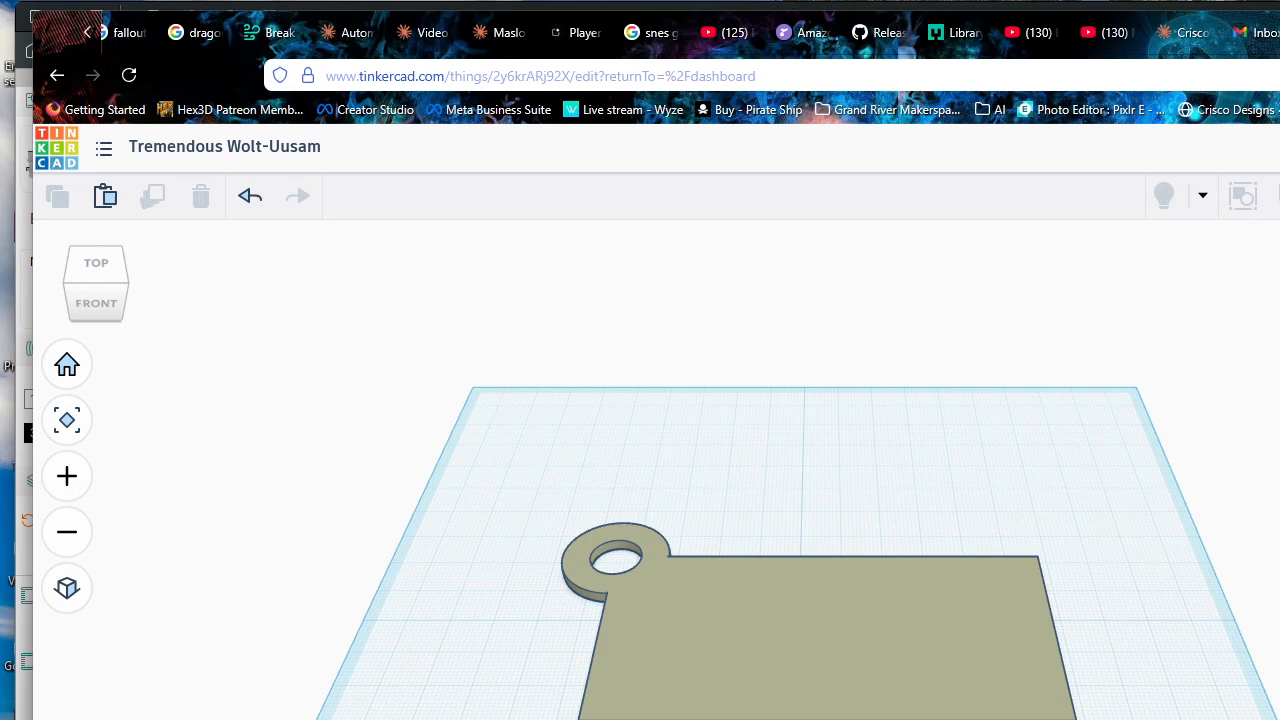
# Step: Place a heart shape on the plate's corner farthest from the ring along the upper edge and rotate it slightly
pyautogui.moveTo(1279, 700); pyautogui.dragTo(978, 613)
pyautogui.scroll(1, 955, 593)
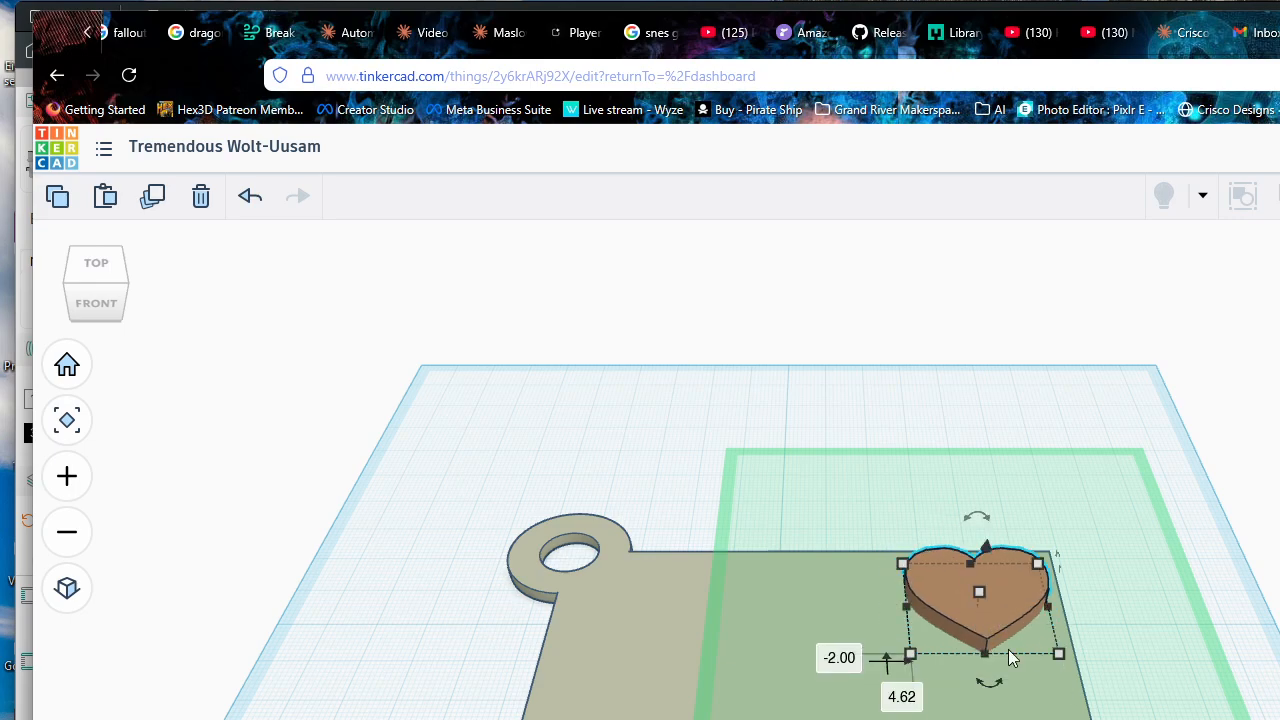
pyautogui.moveTo(990, 680); pyautogui.dragTo(965, 700)
# Step: Place a star shape on the plate's upper corner beside the ring tab, rotate it slightly and deselect it
pyautogui.moveTo(1279, 690); pyautogui.dragTo(645, 620)
pyautogui.moveTo(758, 560); pyautogui.dragTo(634, 603)
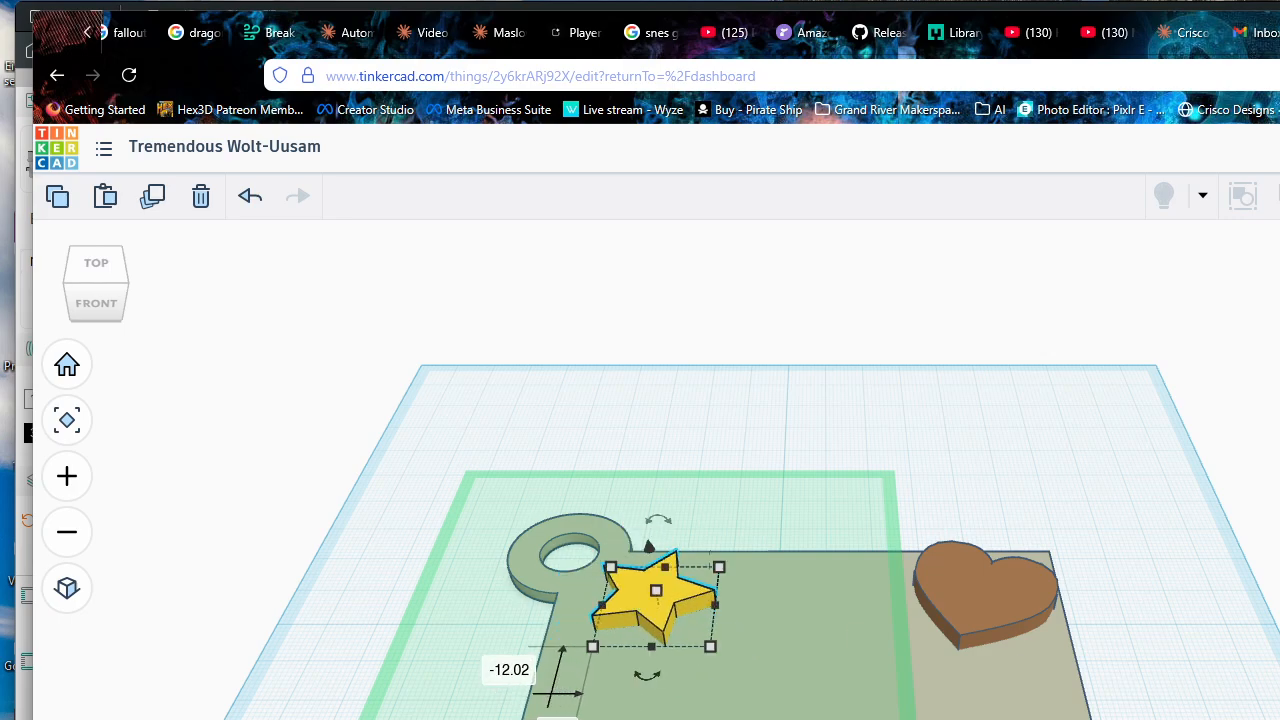
pyautogui.click(985, 511)
pyautogui.moveTo(1251, 600); pyautogui.dragTo(1194, 603, button='right')
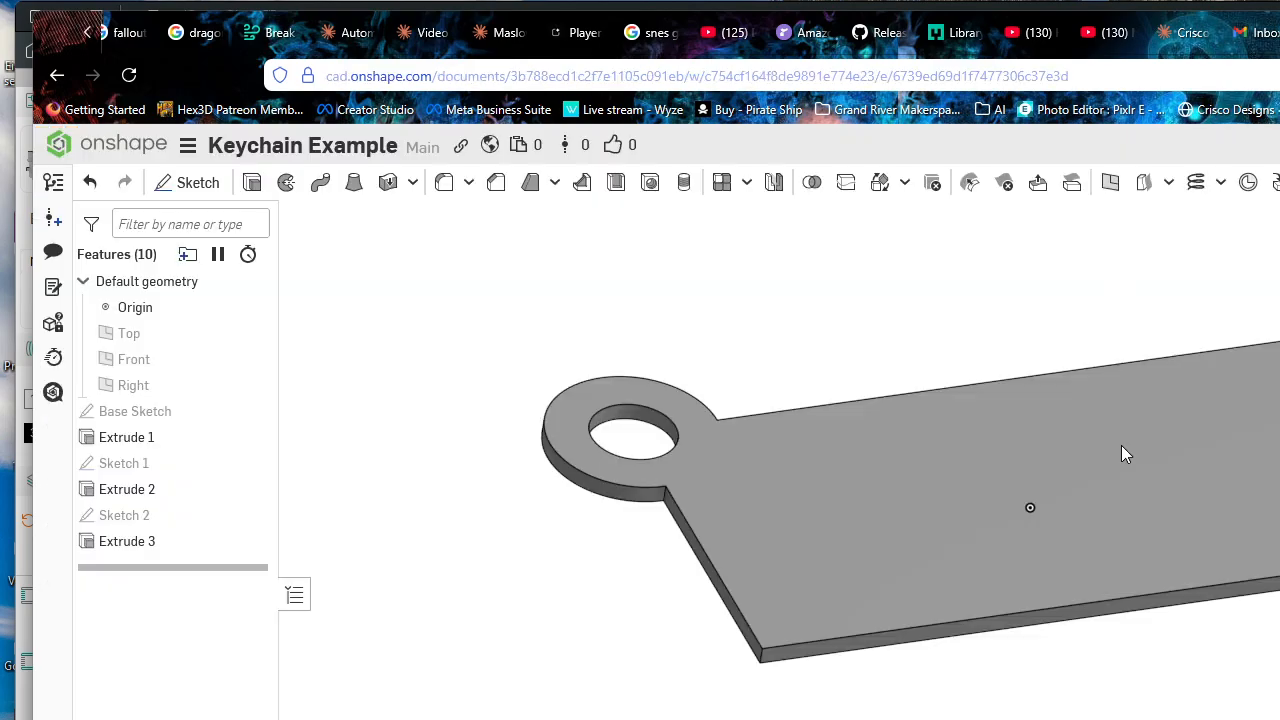
# Step: Search Google for "heart image" in a new browser tab and select the thin outlined heart result
pyautogui.moveTo(1123, 451); pyautogui.dragTo(925, 569, button='right')
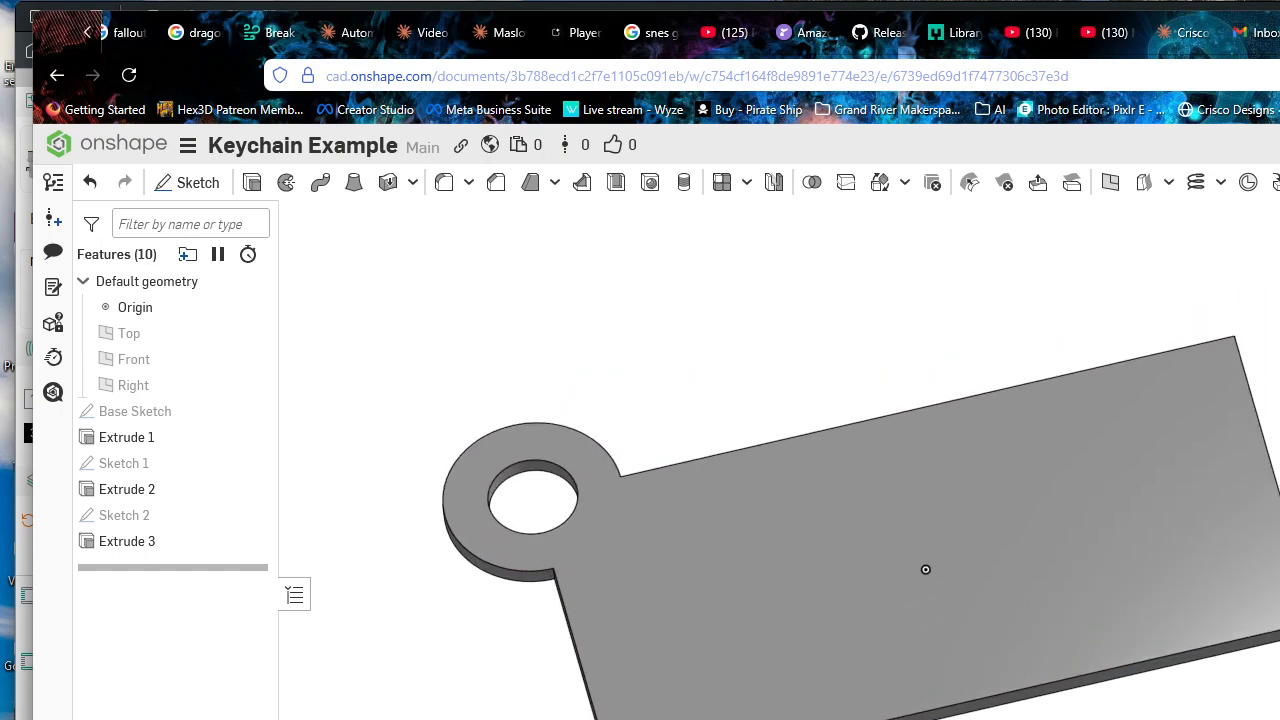
pyautogui.hotkey('ctrl', 't')
pyautogui.click(1095, 87)
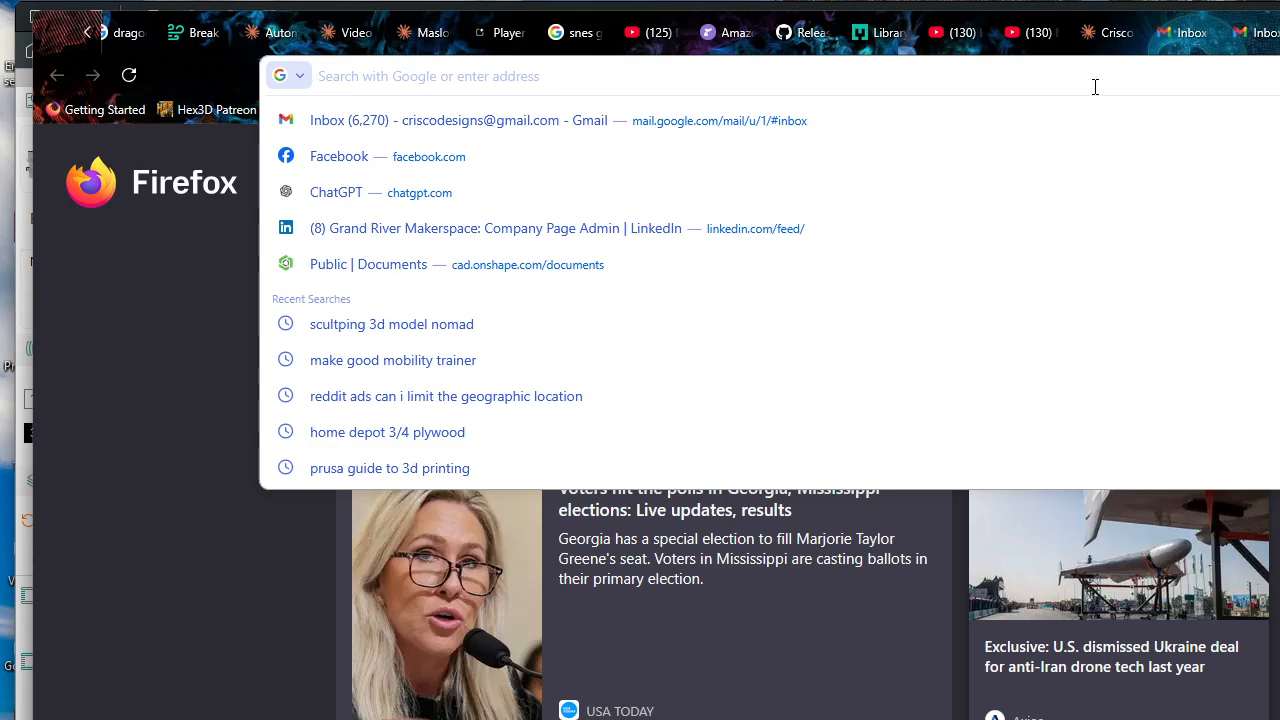
pyautogui.write('heart image')
pyautogui.press('Return')
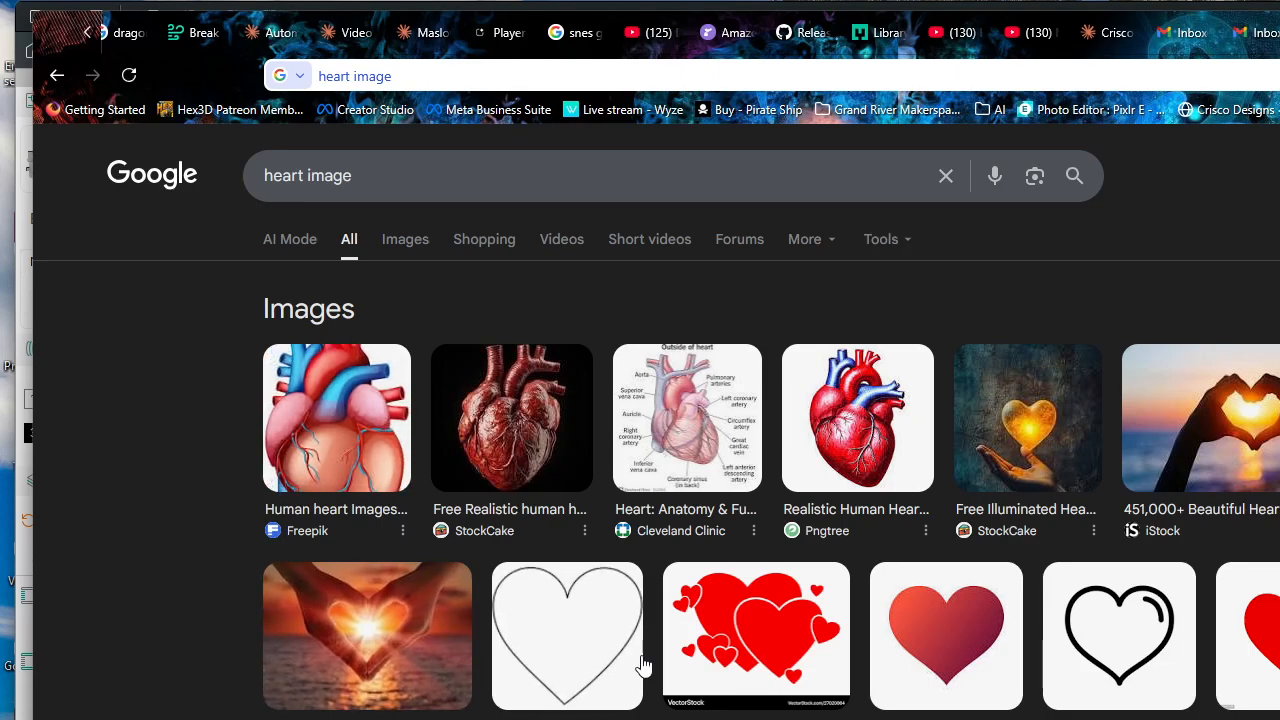
pyautogui.click(594, 636)
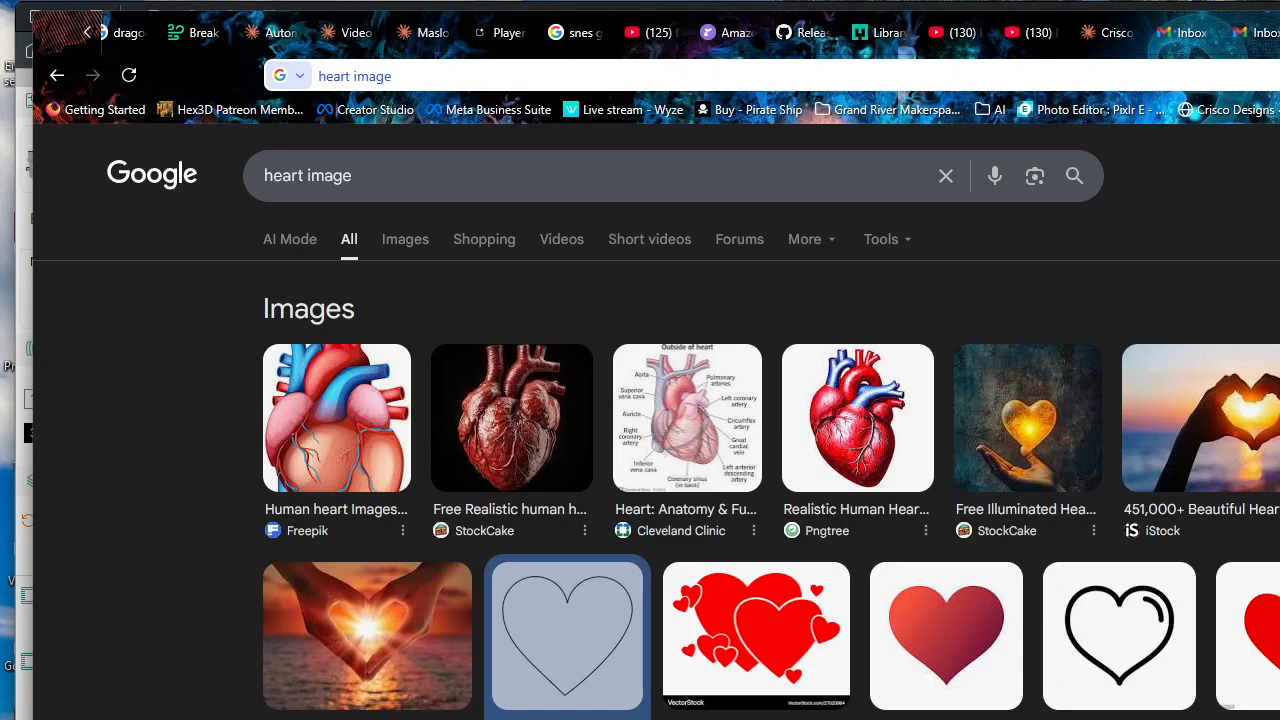
# Step: Replace the Google search with "lion black and white silhoutte" and run it
pyautogui.click(505, 165)
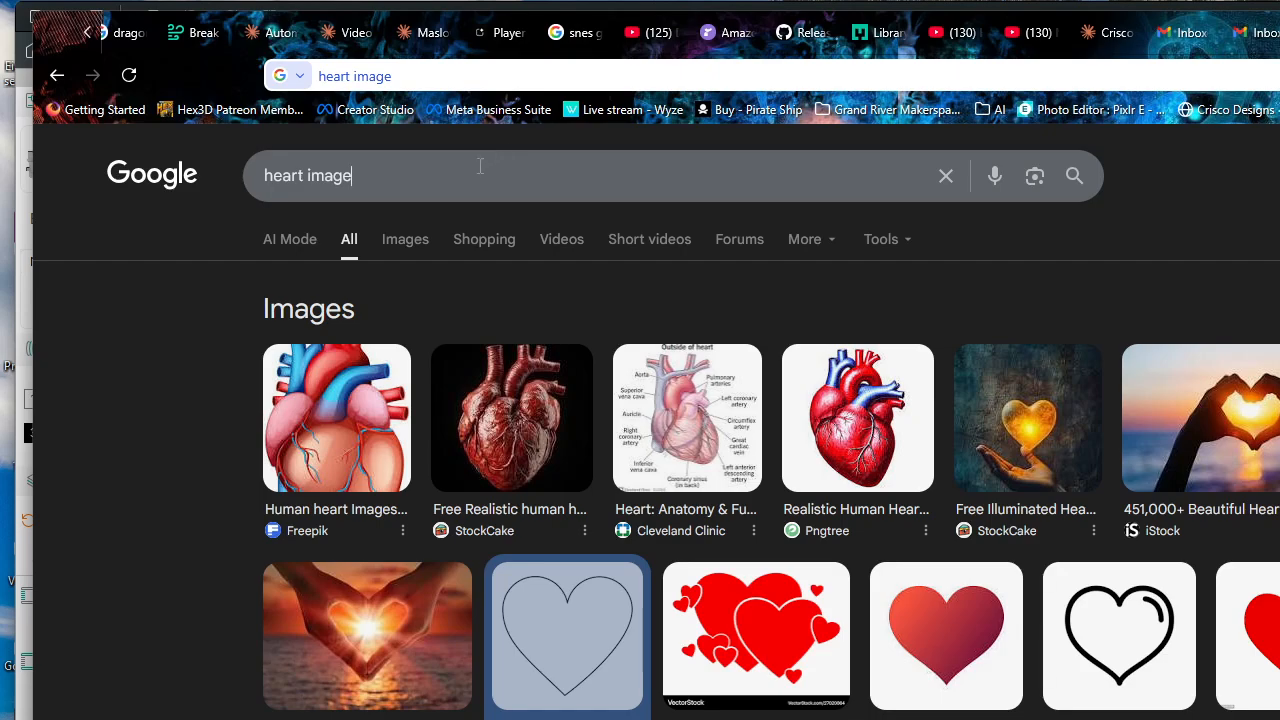
pyautogui.hotkey('ctrl', 'a')
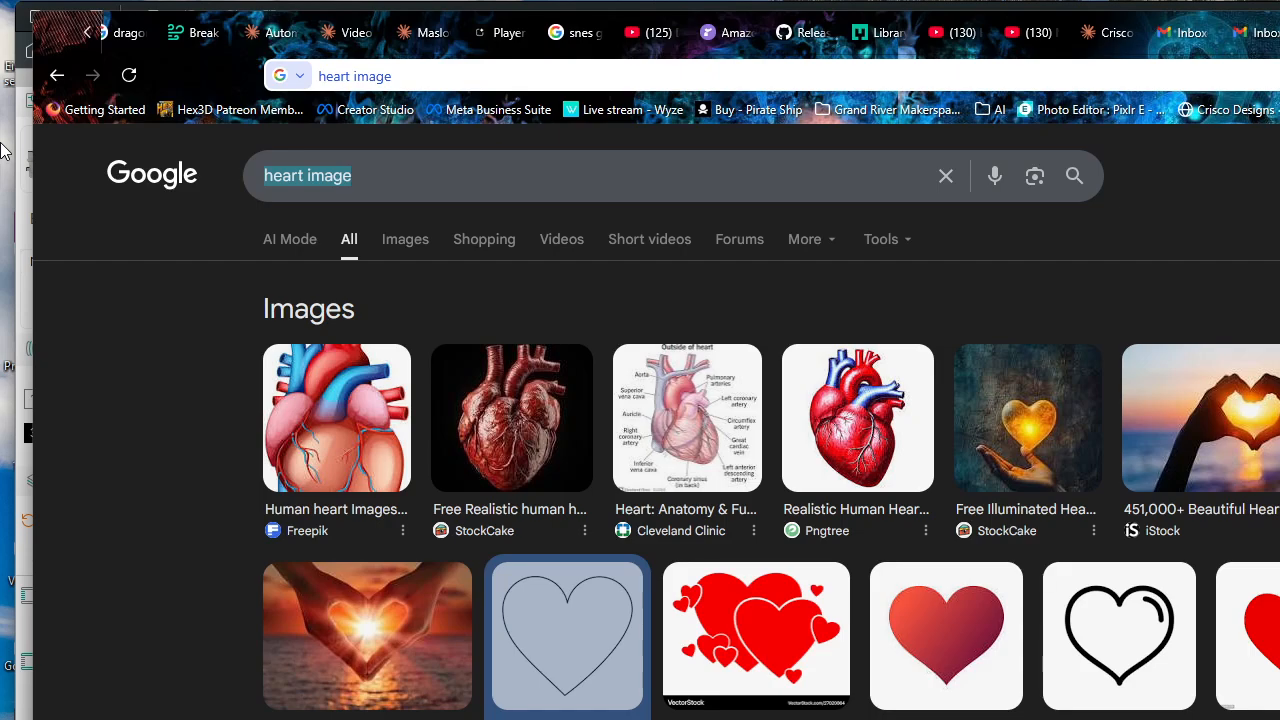
pyautogui.write('lion')
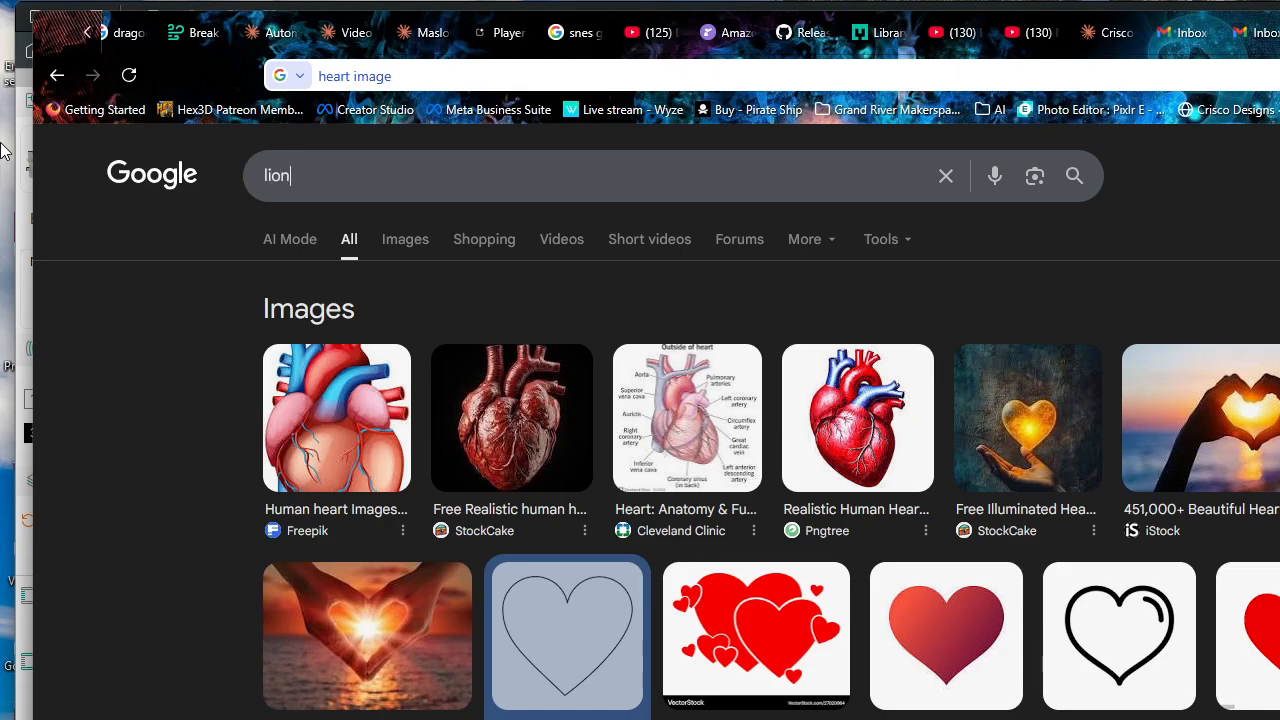
pyautogui.write(' black and white silhoutte')
pyautogui.press('Return')
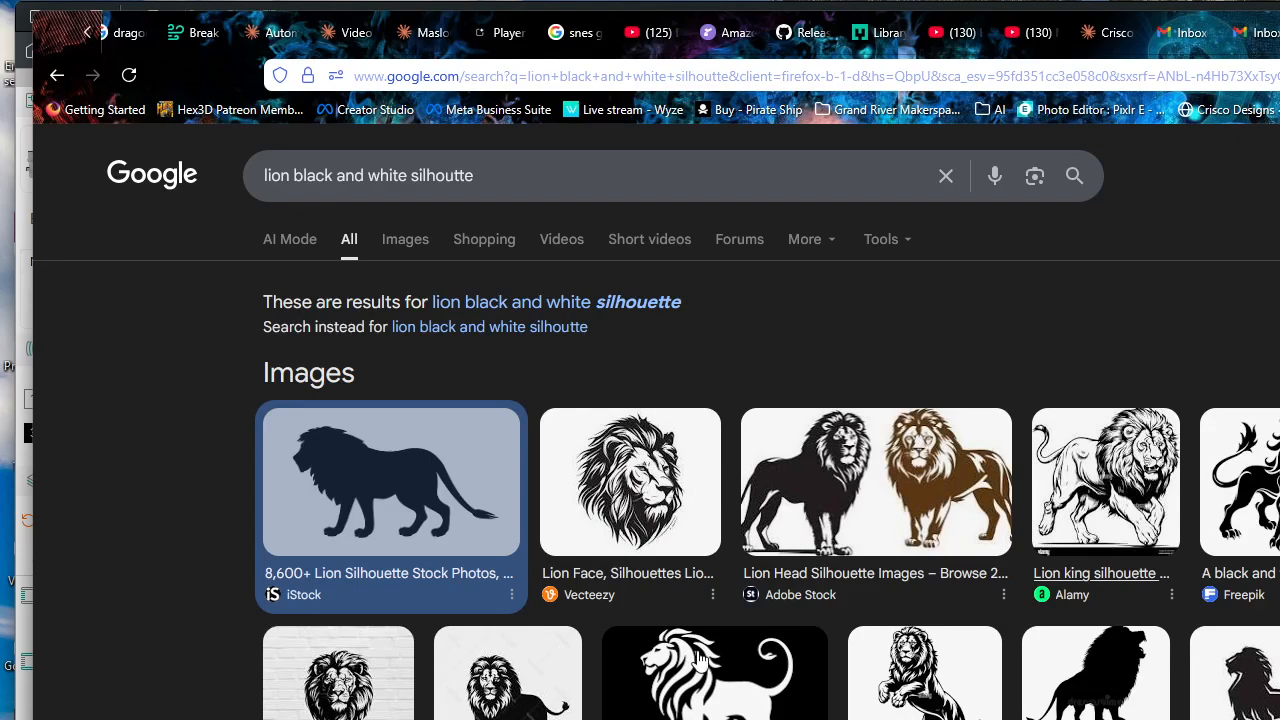
# Step: Save the solid walking-lion silhouette from the iStock result to Downloads as "bnw lion.jpg"
pyautogui.click(391, 480)
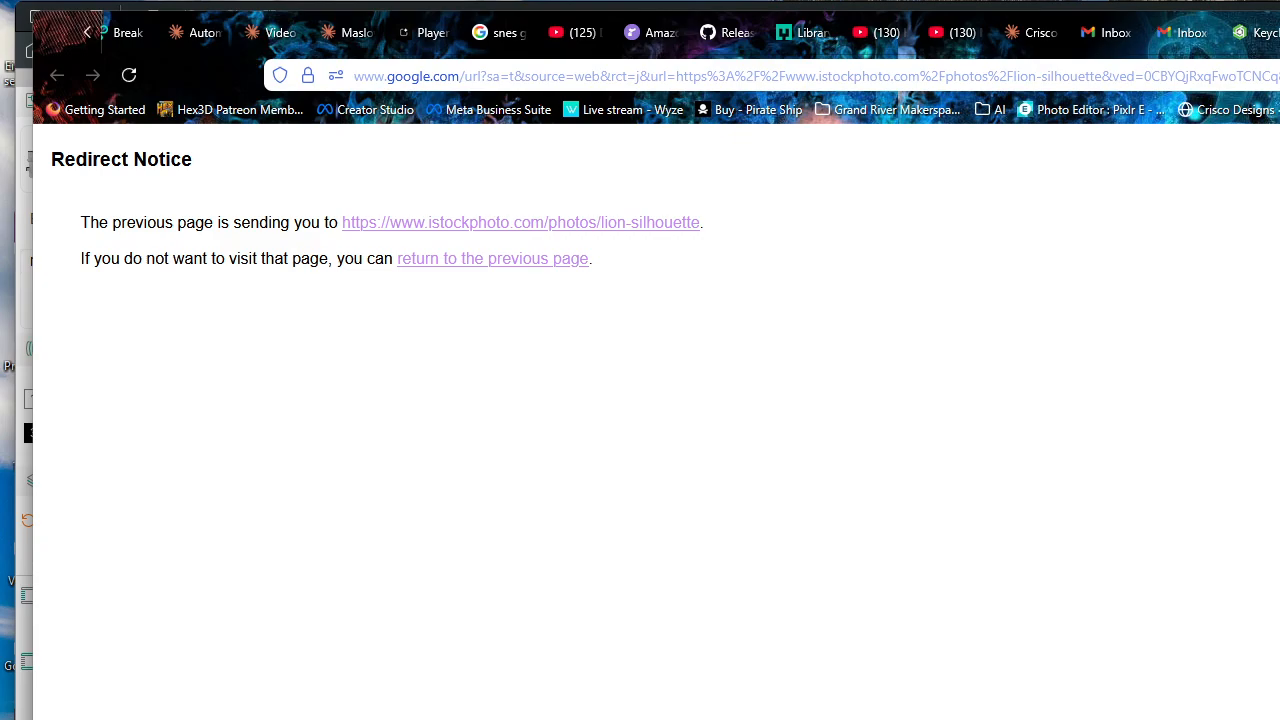
pyautogui.hotkey('ctrl', 'w')
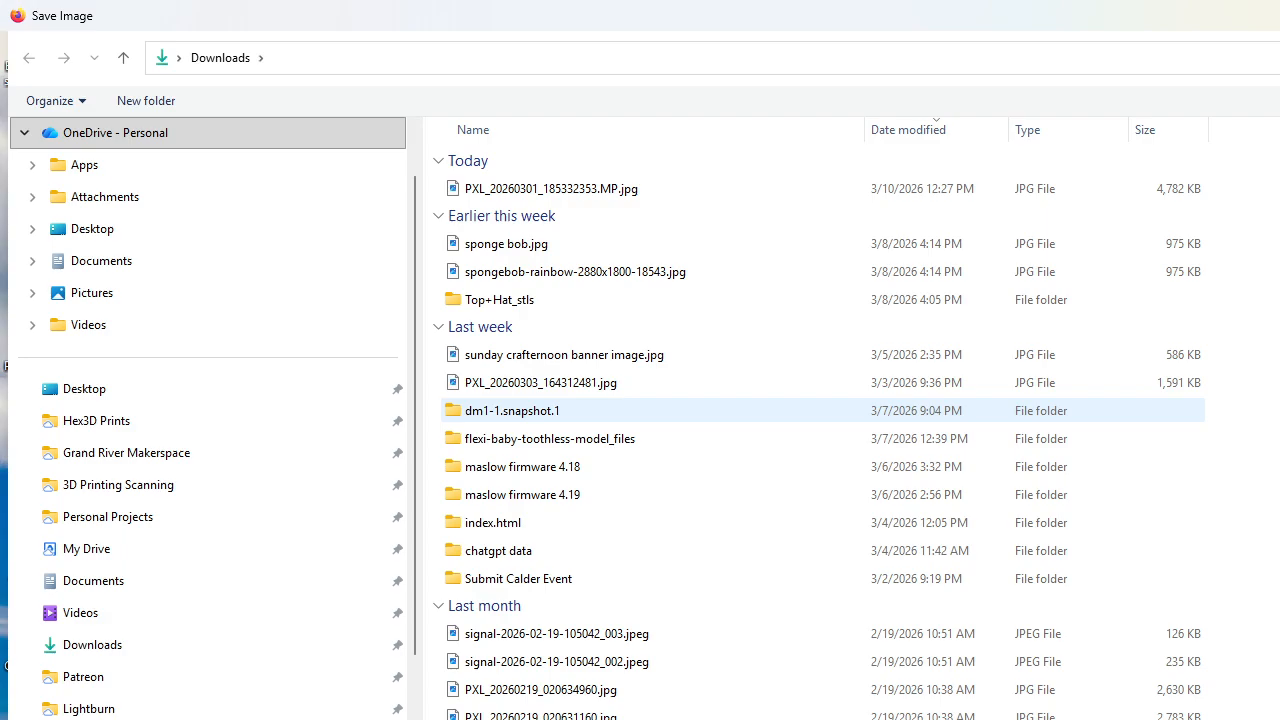
pyautogui.press('Return')
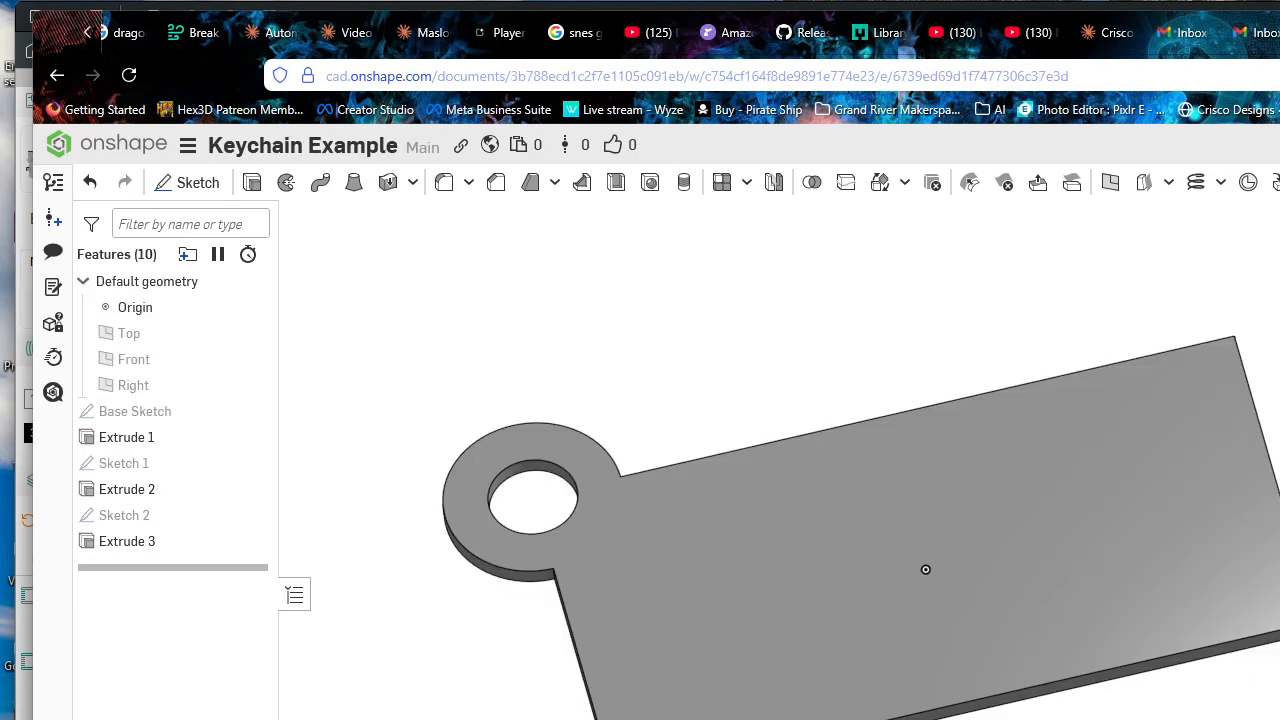
# Step: Return to the Google lion results and reopen the image save dialog to check Downloads for the saved file, without saving again
pyautogui.moveTo(928, 563); pyautogui.dragTo(965, 515, button='right')
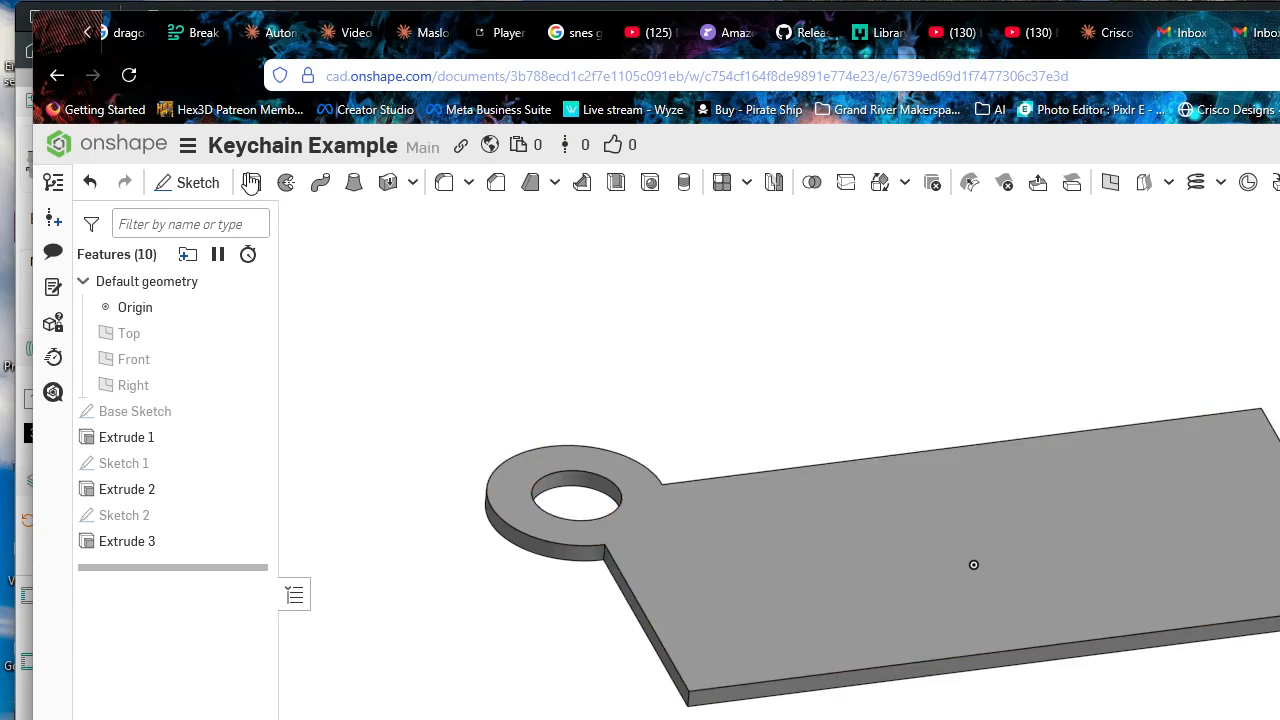
pyautogui.hotkey('ctrl', 'Tab')
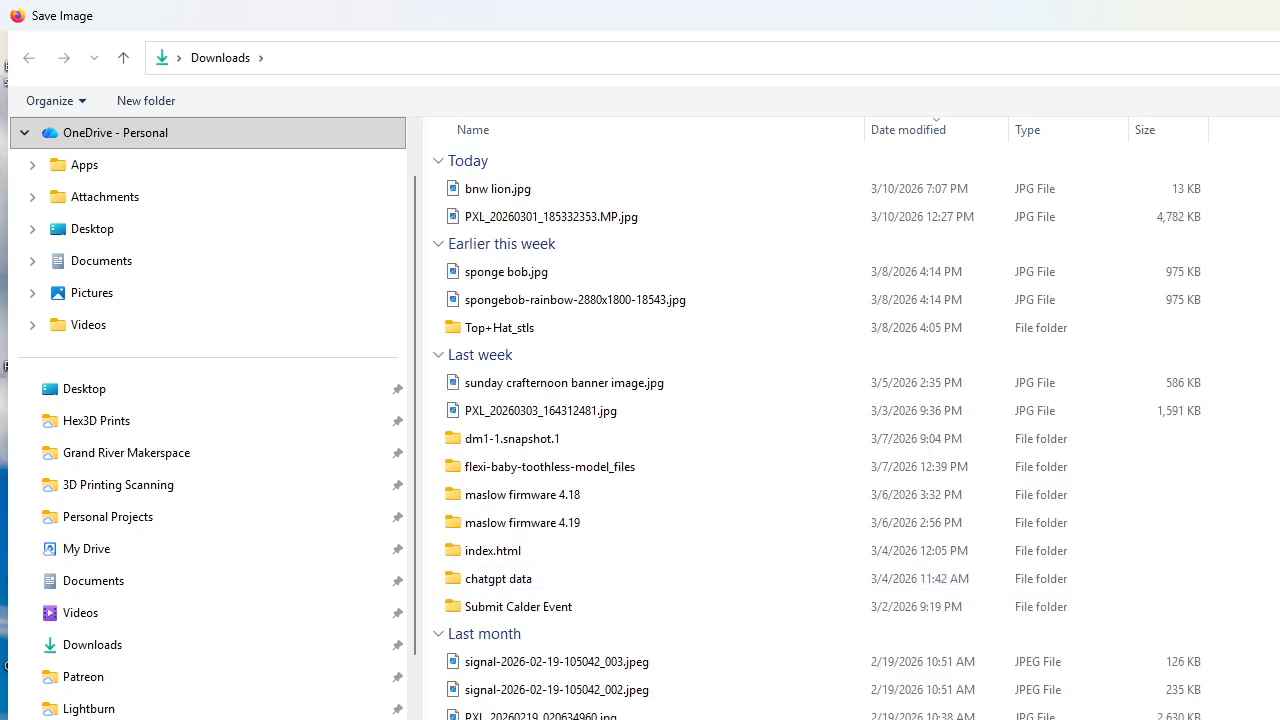
pyautogui.press('Escape')
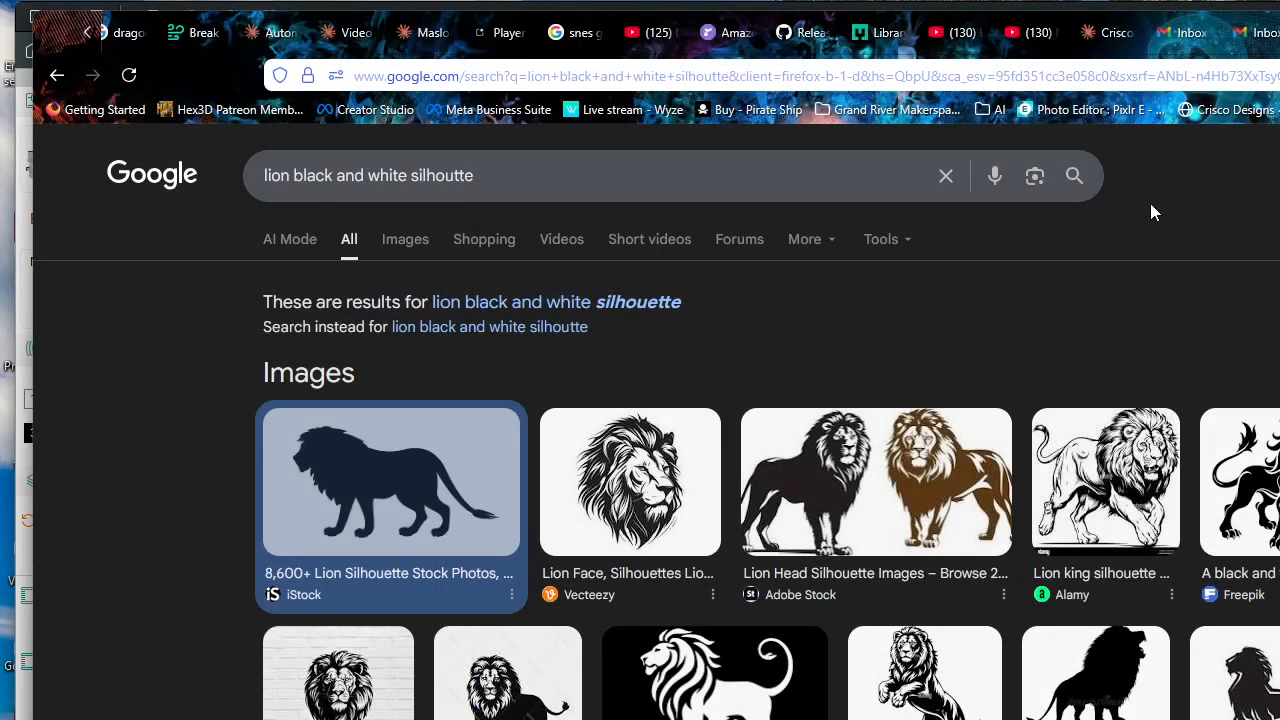
# Step: Switch to the Keychain Example document in Onshape, import bnw lion.jpg from Downloads and dismiss the import notification
pyautogui.hotkey('ctrl', 'Tab')
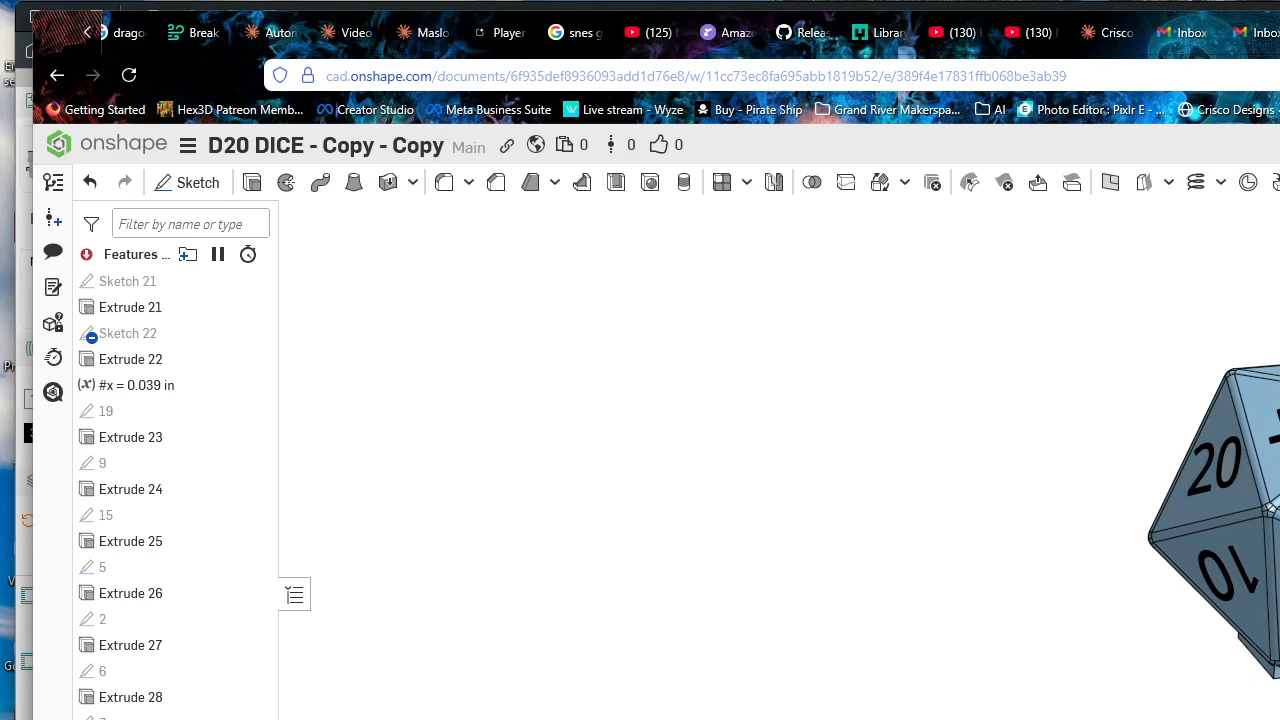
pyautogui.hotkey('ctrl', 'Tab')
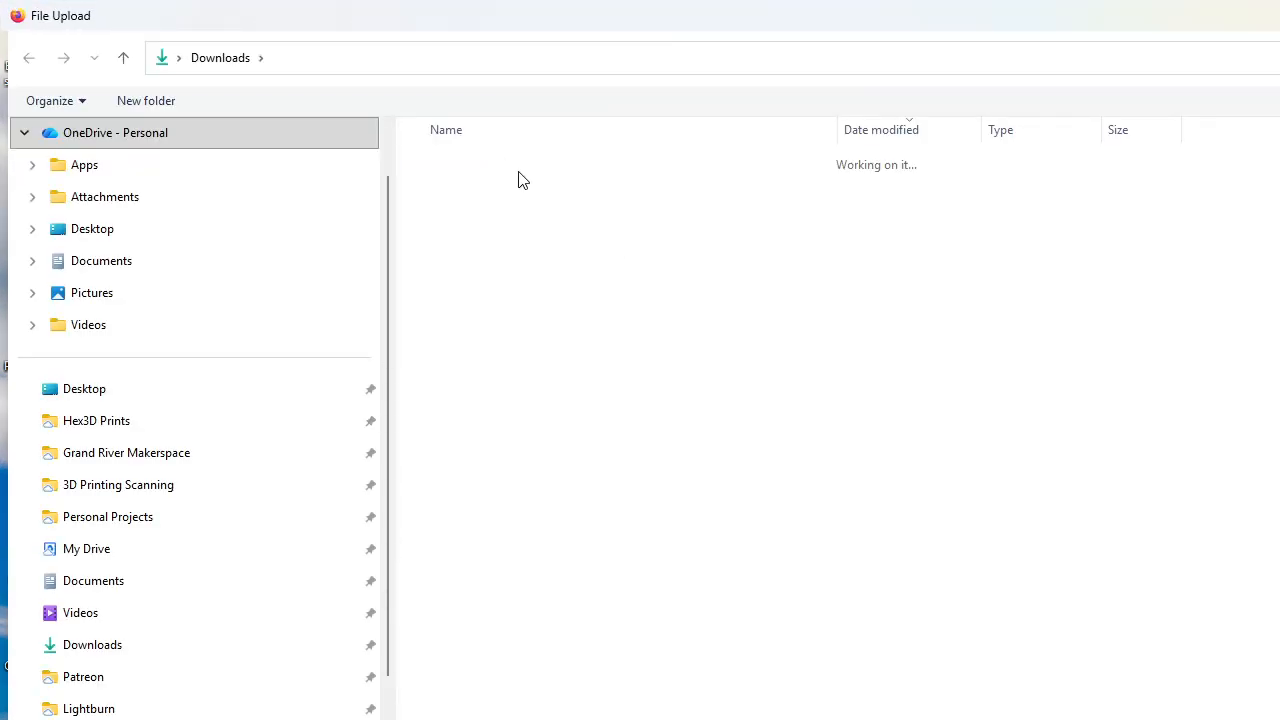
pyautogui.click(520, 192)
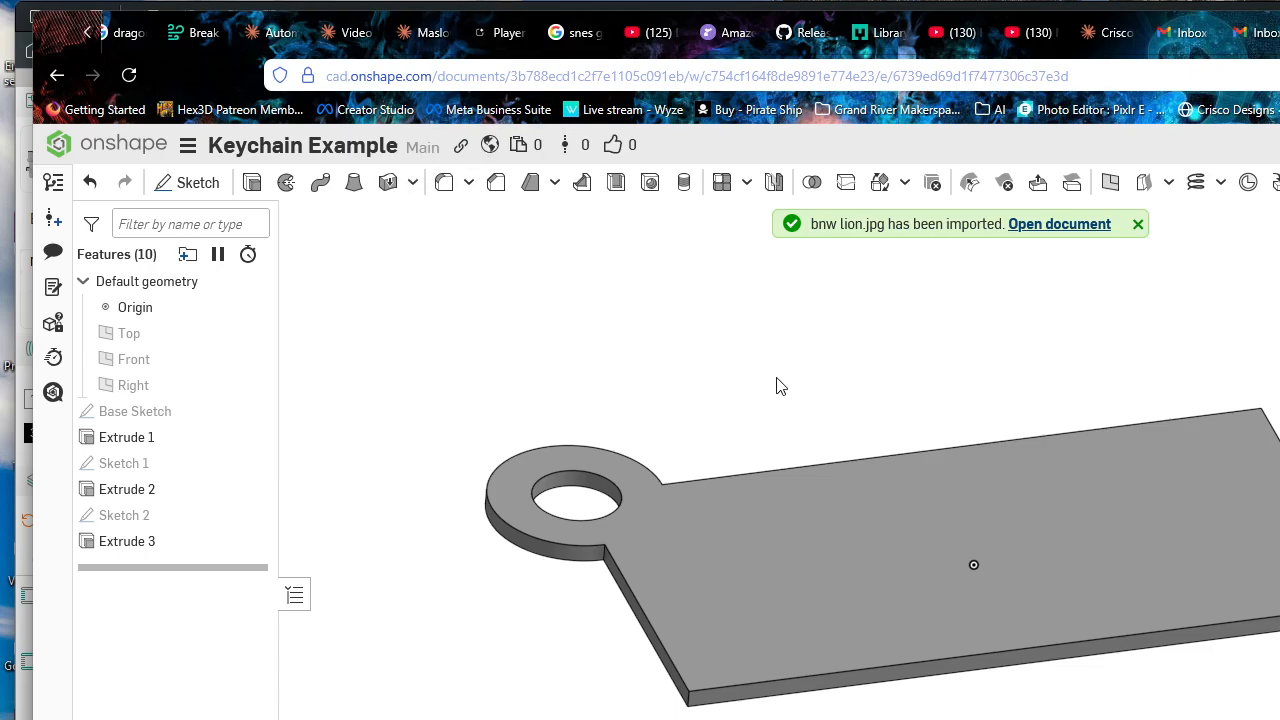
pyautogui.click(1138, 224)
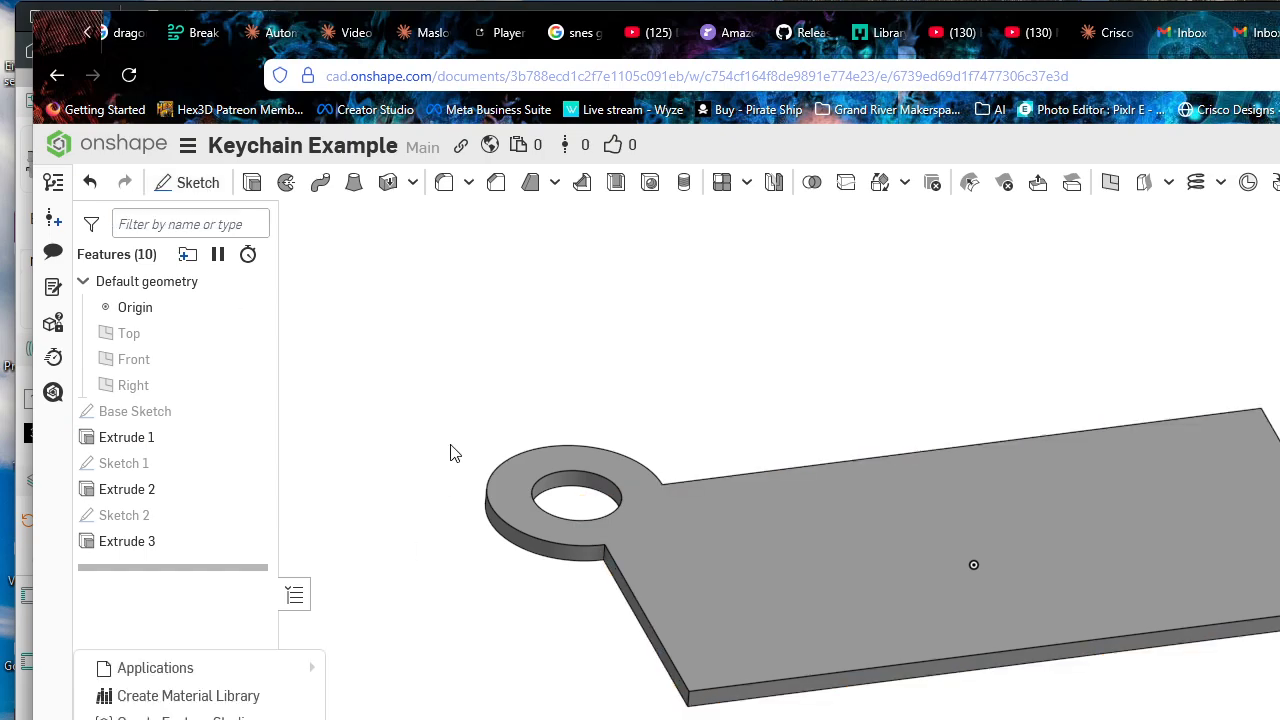
pyautogui.click(185, 181)
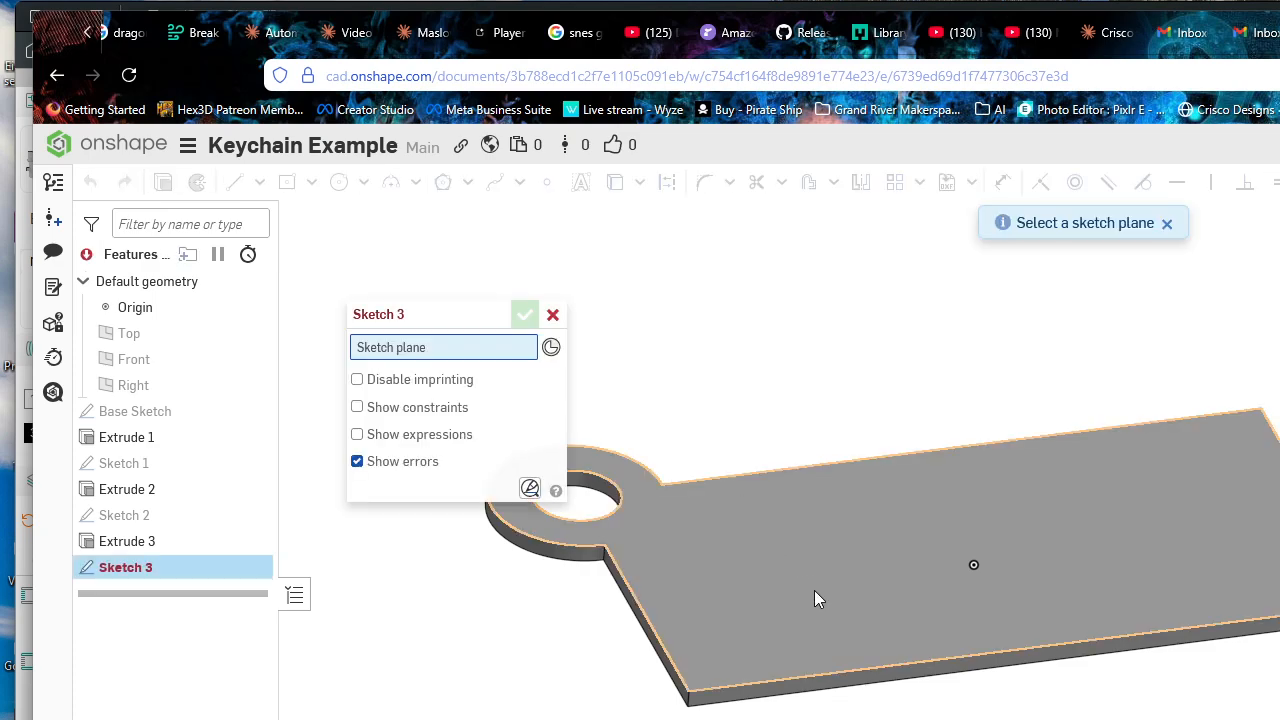
pyautogui.click(1166, 225)
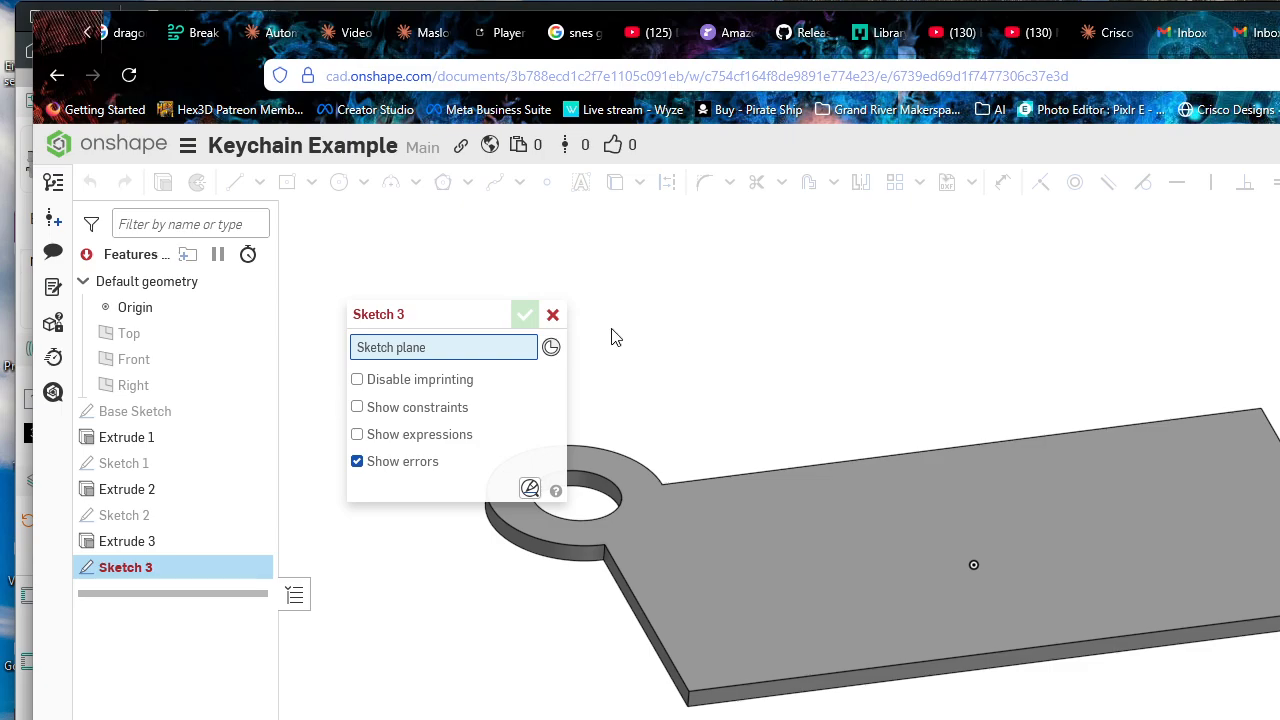
pyautogui.click(553, 315)
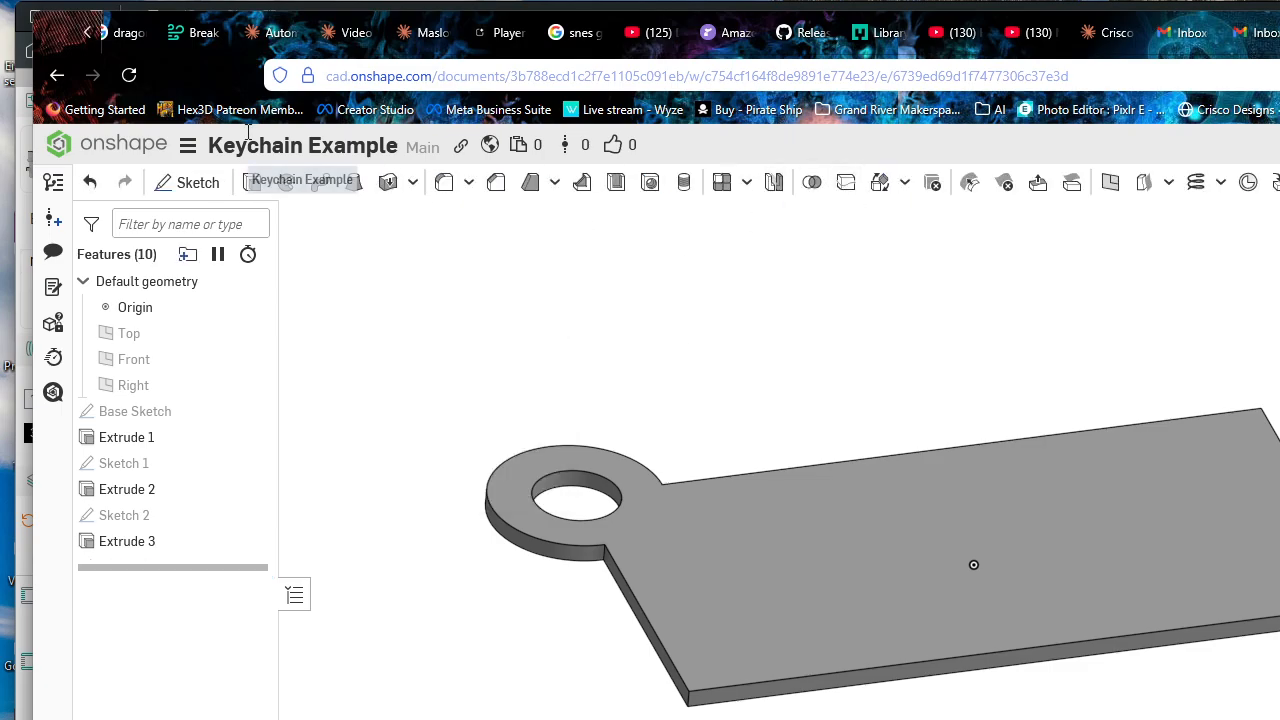
# Step: Start a new sketch on the keychain plate's upper face
pyautogui.click(199, 190)
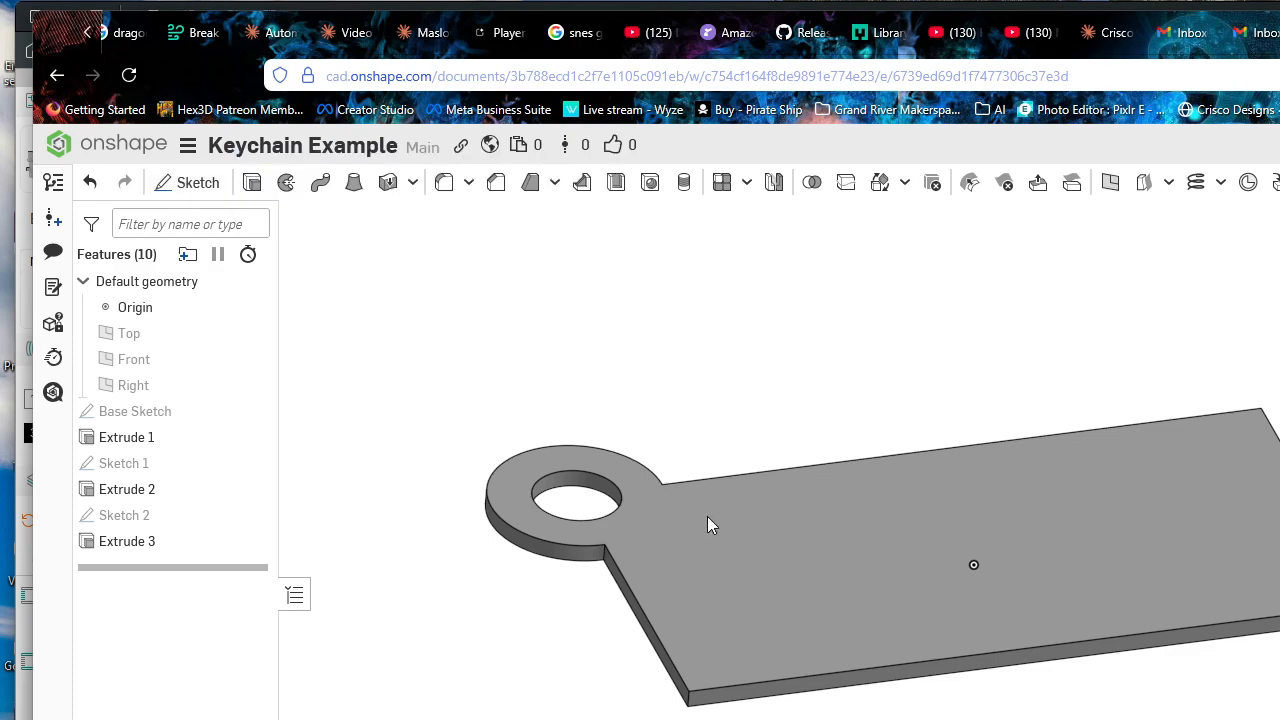
pyautogui.click(792, 549)
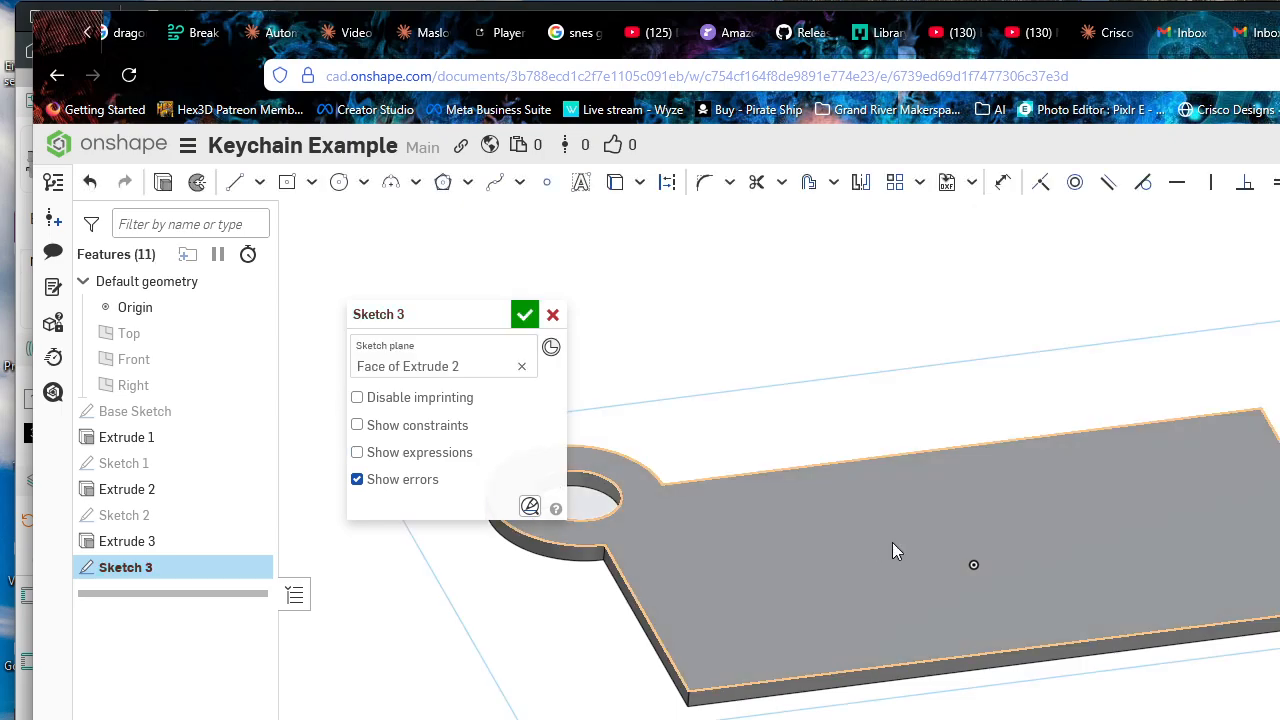
pyautogui.press('n')
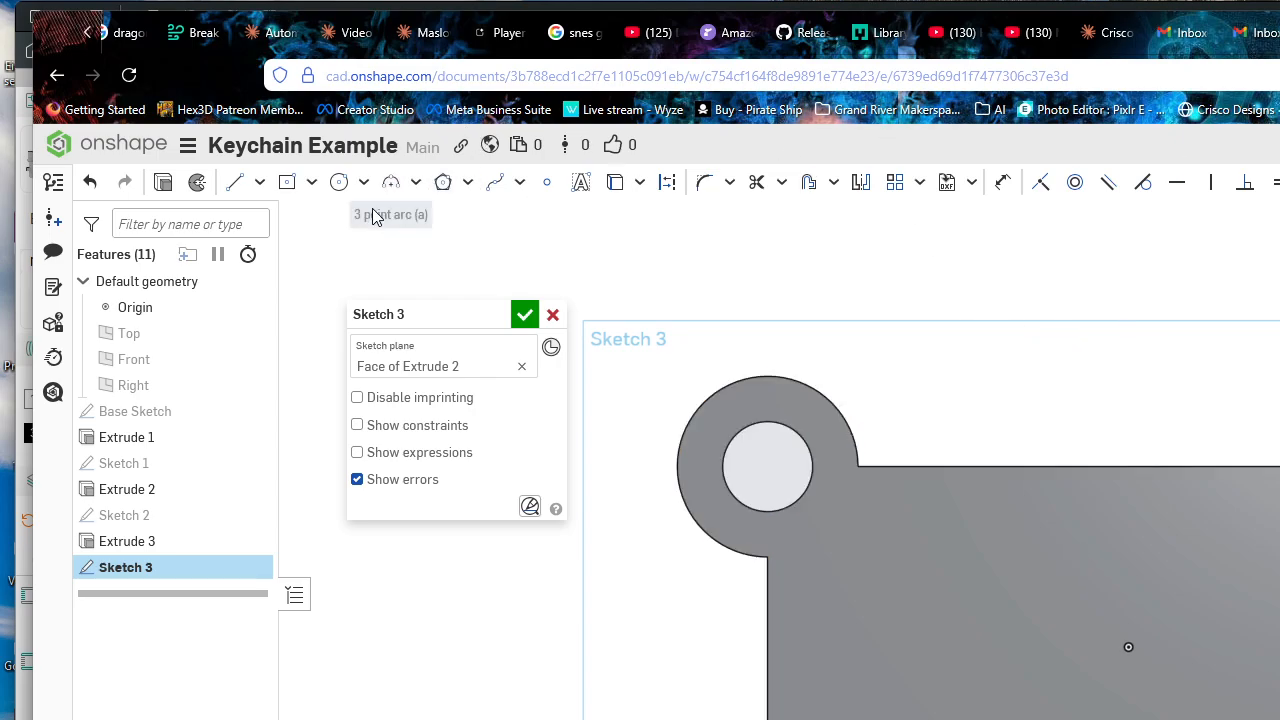
# Step: Try to insert bnw lion.jpg as a small image on the plate away from the ring, and undo the placement
pyautogui.click(971, 182)
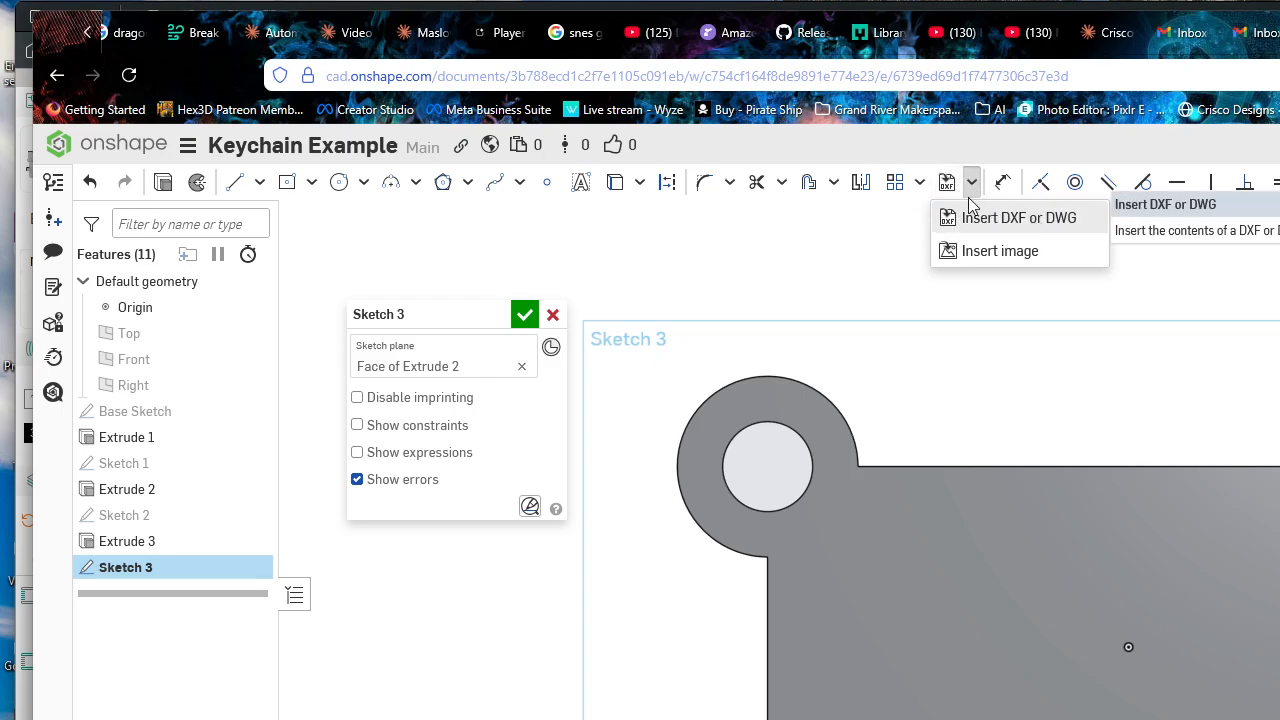
pyautogui.click(1012, 254)
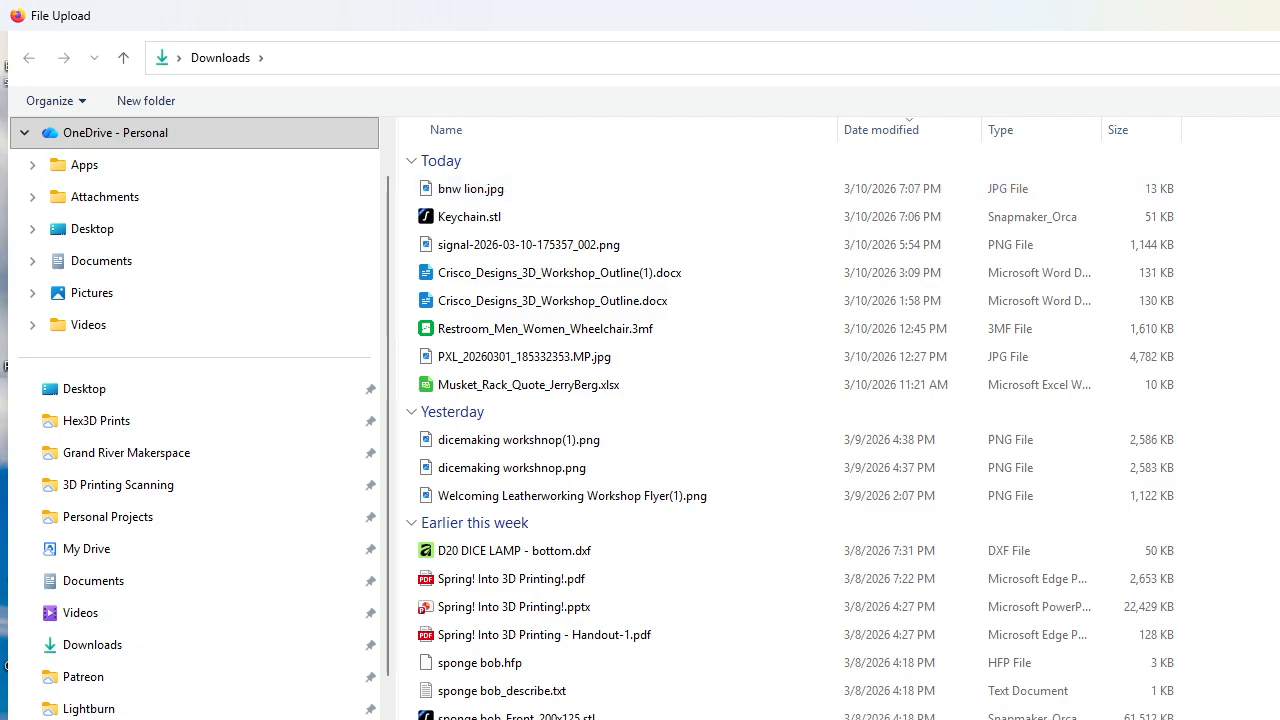
pyautogui.press('Escape')
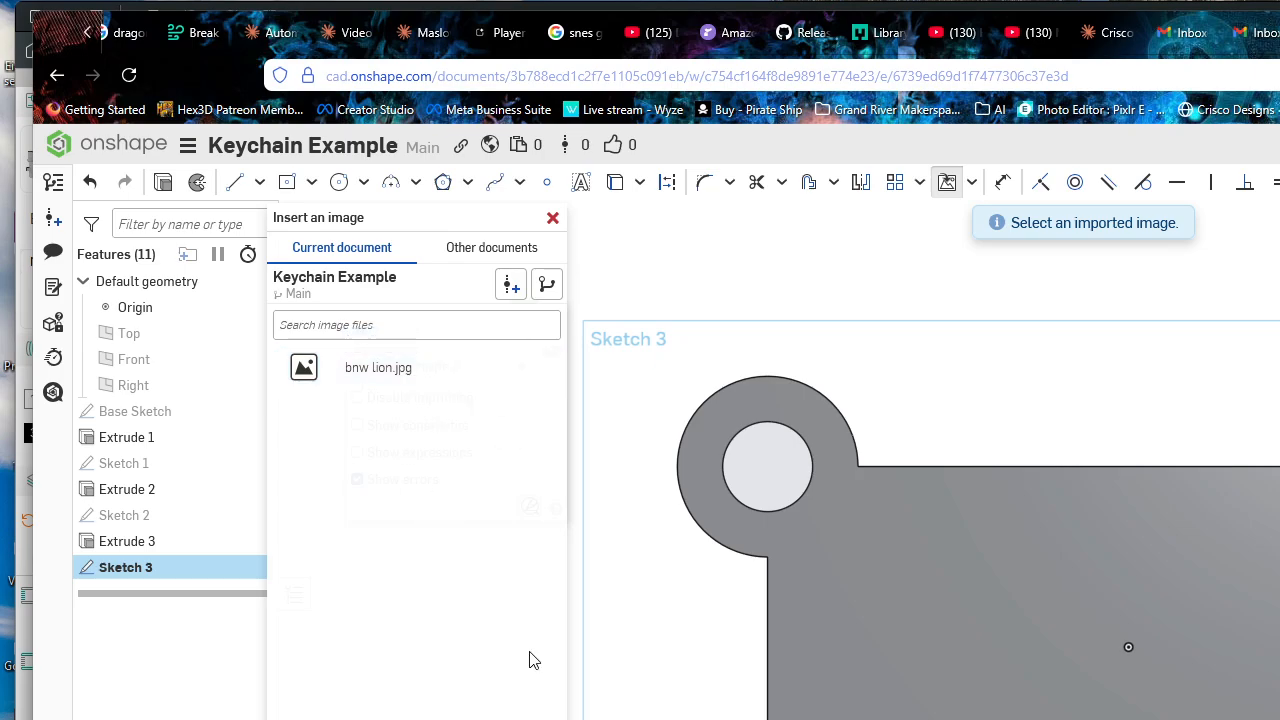
pyautogui.scroll(-2, 1099, 446)
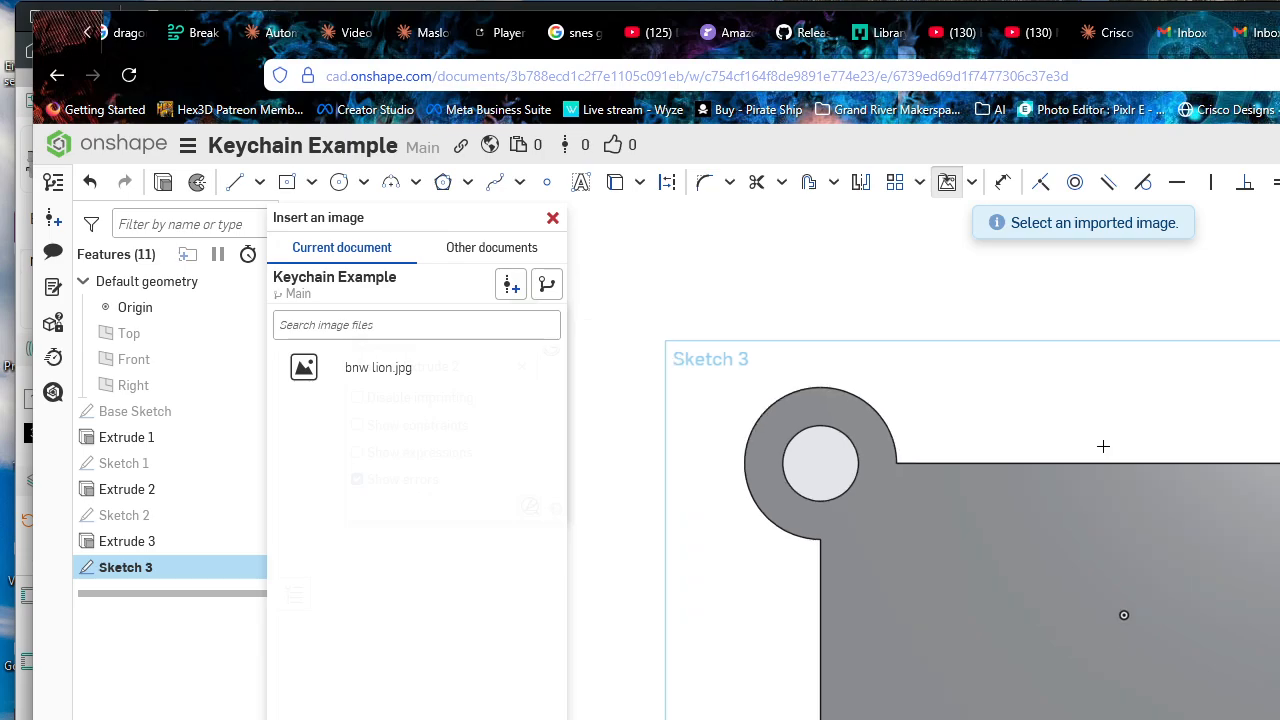
pyautogui.scroll(-1, 1134, 377)
pyautogui.scroll(1, 1134, 378)
pyautogui.click(398, 372)
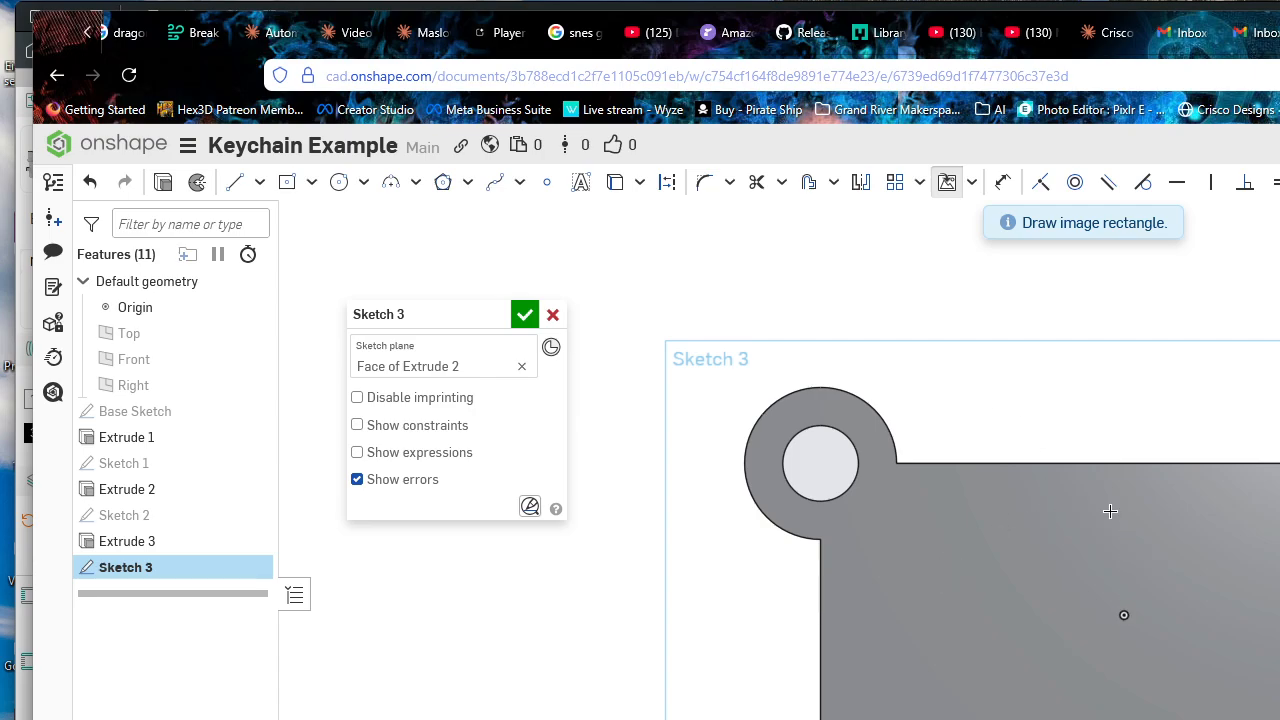
pyautogui.moveTo(1210, 536)
pyautogui.mouseDown()
pyautogui.moveTo(1258, 570)
pyautogui.moveTo(1279, 676)
pyautogui.mouseUp()
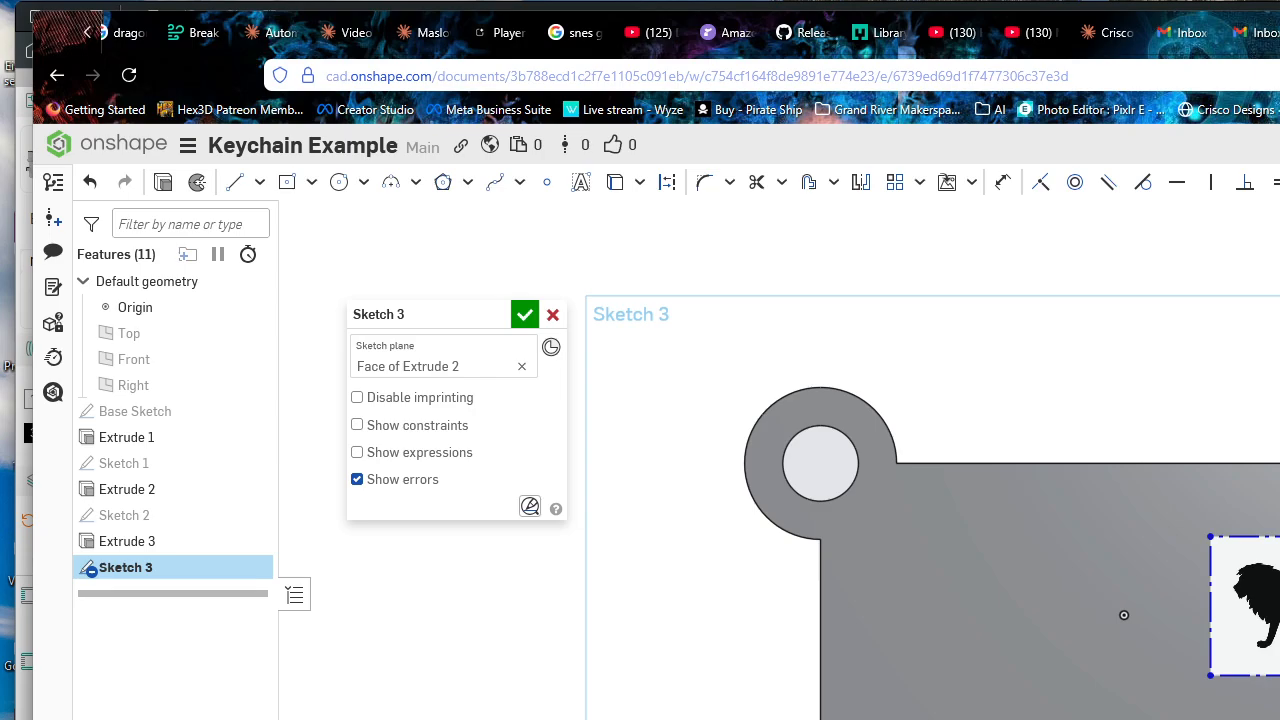
pyautogui.hotkey('ctrl', 'z')
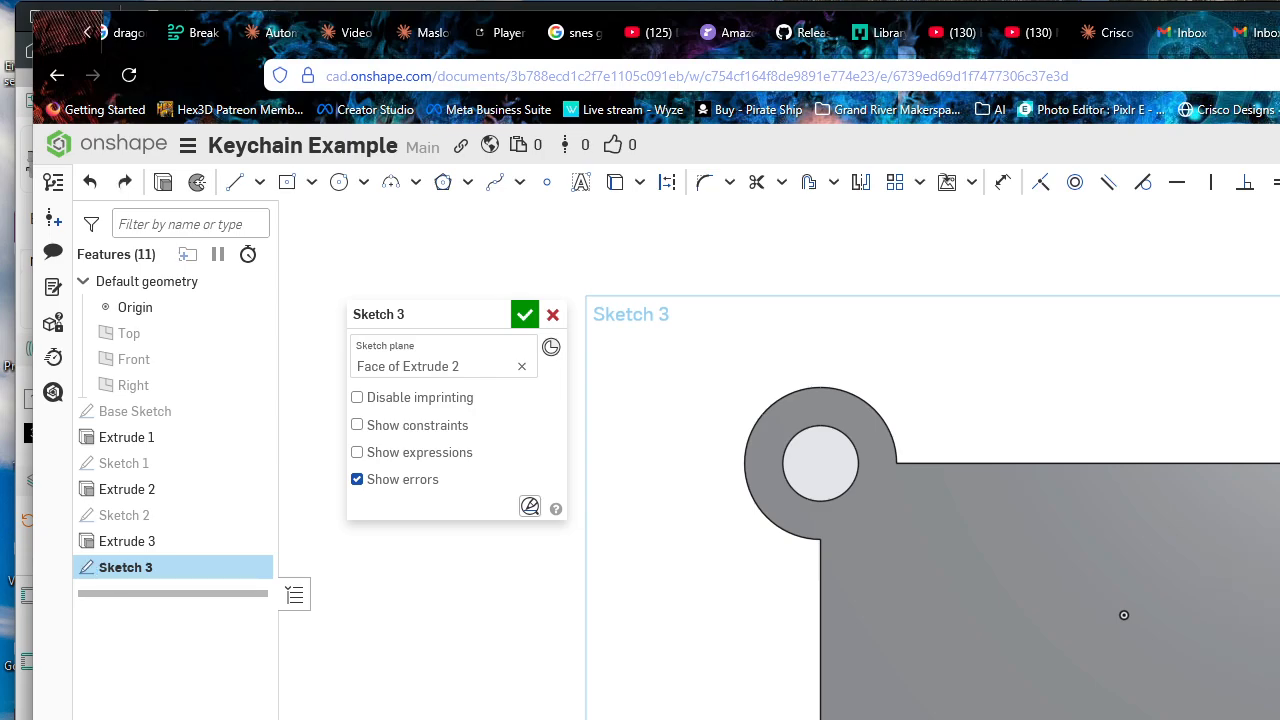
# Step: Try to insert bnw lion.jpg as a larger image starting near the plate's upper edge, and undo the placement
pyautogui.click(947, 182)
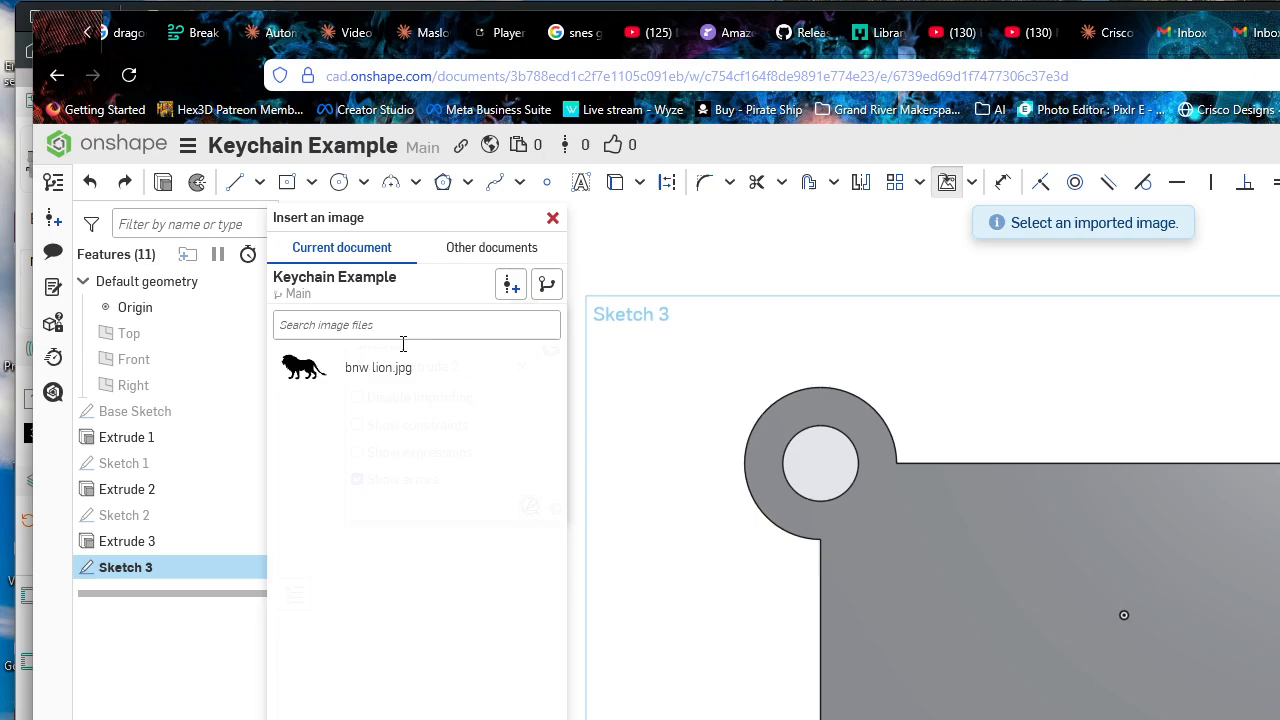
pyautogui.click(380, 366)
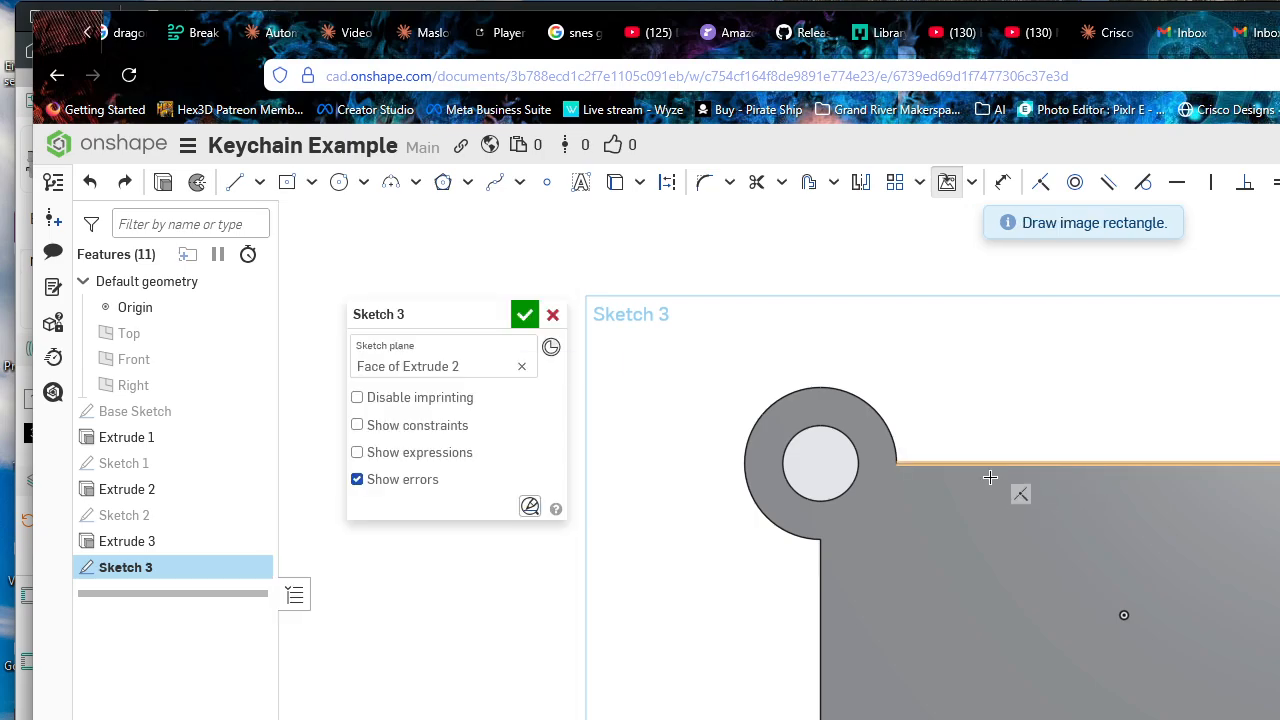
pyautogui.click(1050, 493)
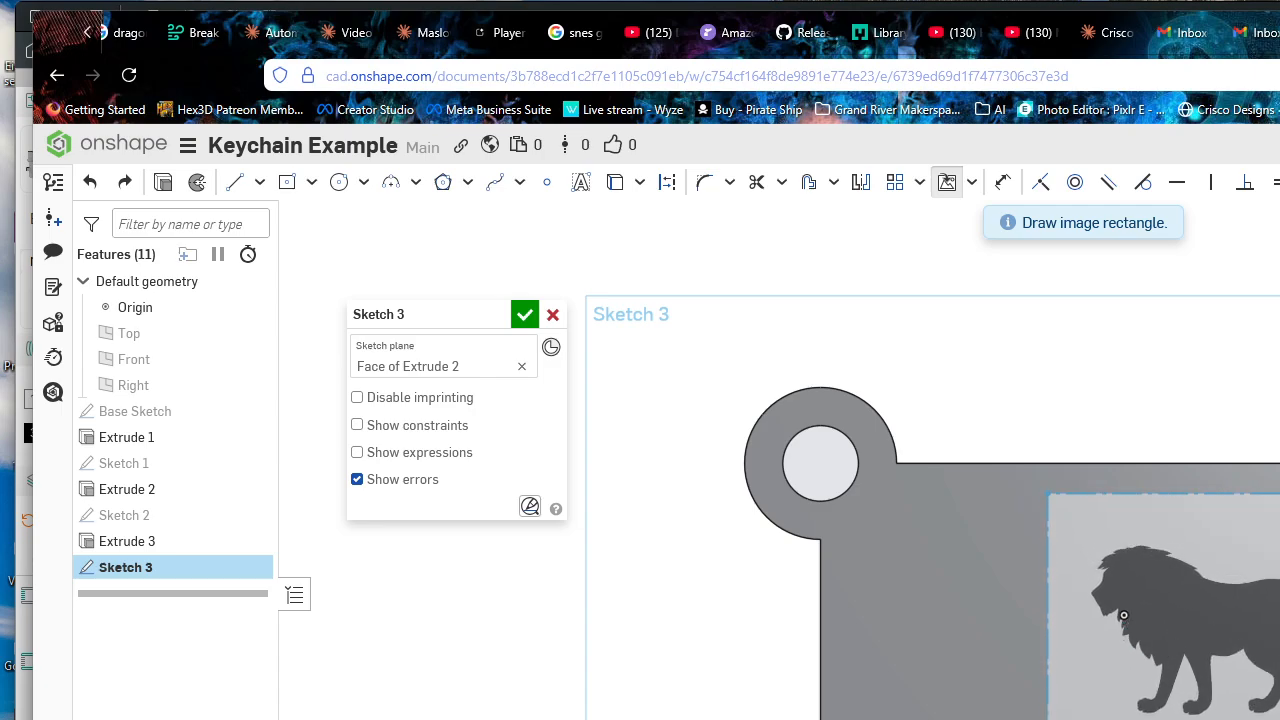
pyautogui.click(1123, 615)
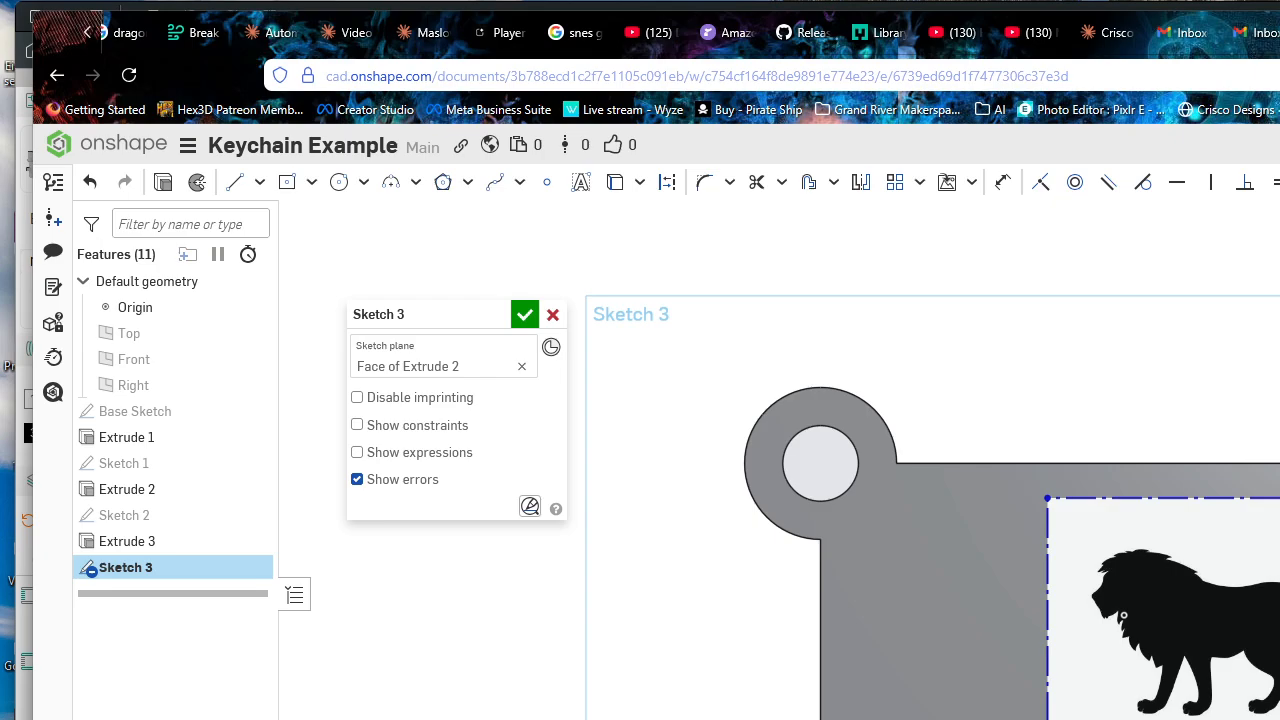
pyautogui.hotkey('ctrl', 'z')
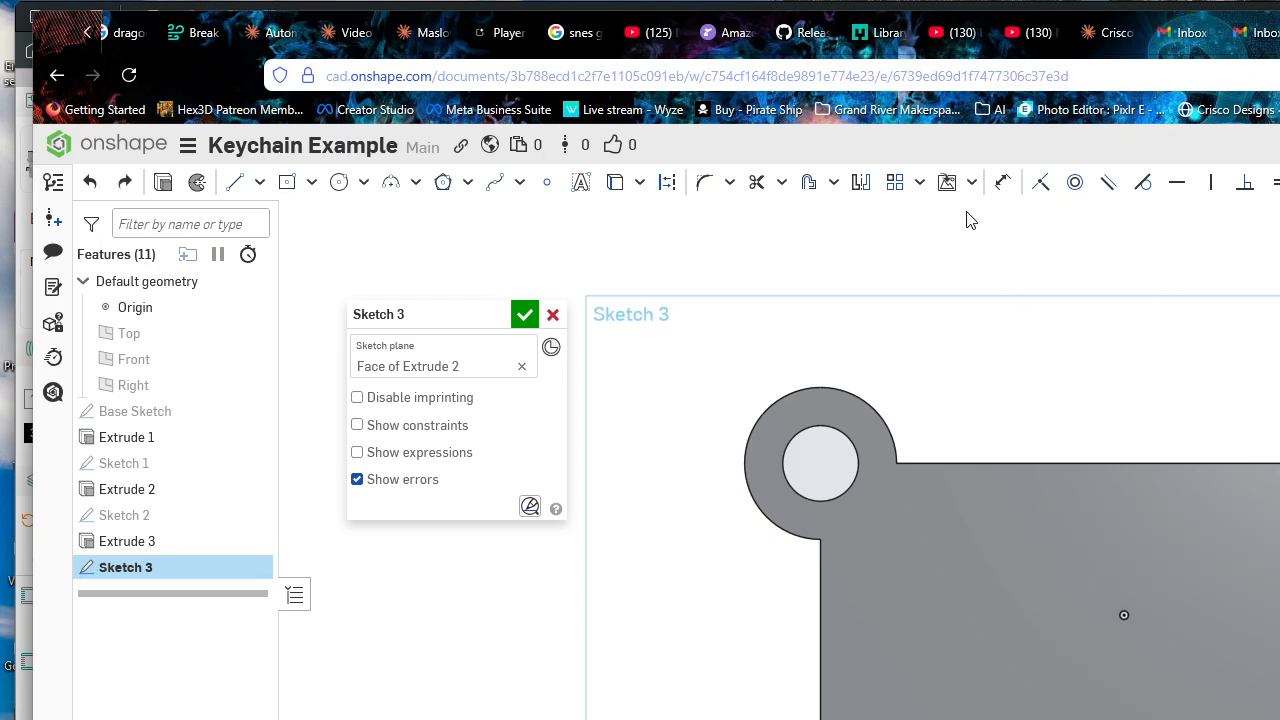
# Step: Insert bnw lion.jpg into the sketch about 1.8 in wide over the plate's centre and shift it slightly toward the ring
pyautogui.click(947, 182)
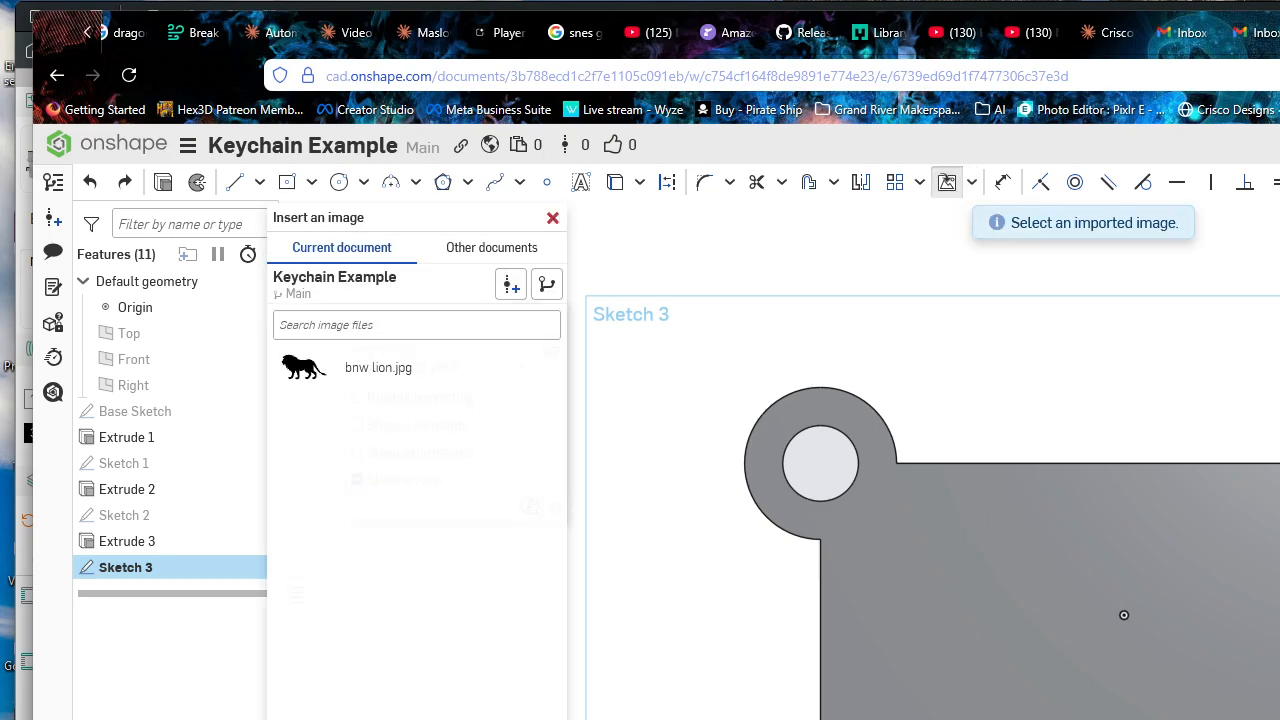
pyautogui.click(372, 366)
pyautogui.moveTo(990, 515); pyautogui.dragTo(1272, 712)
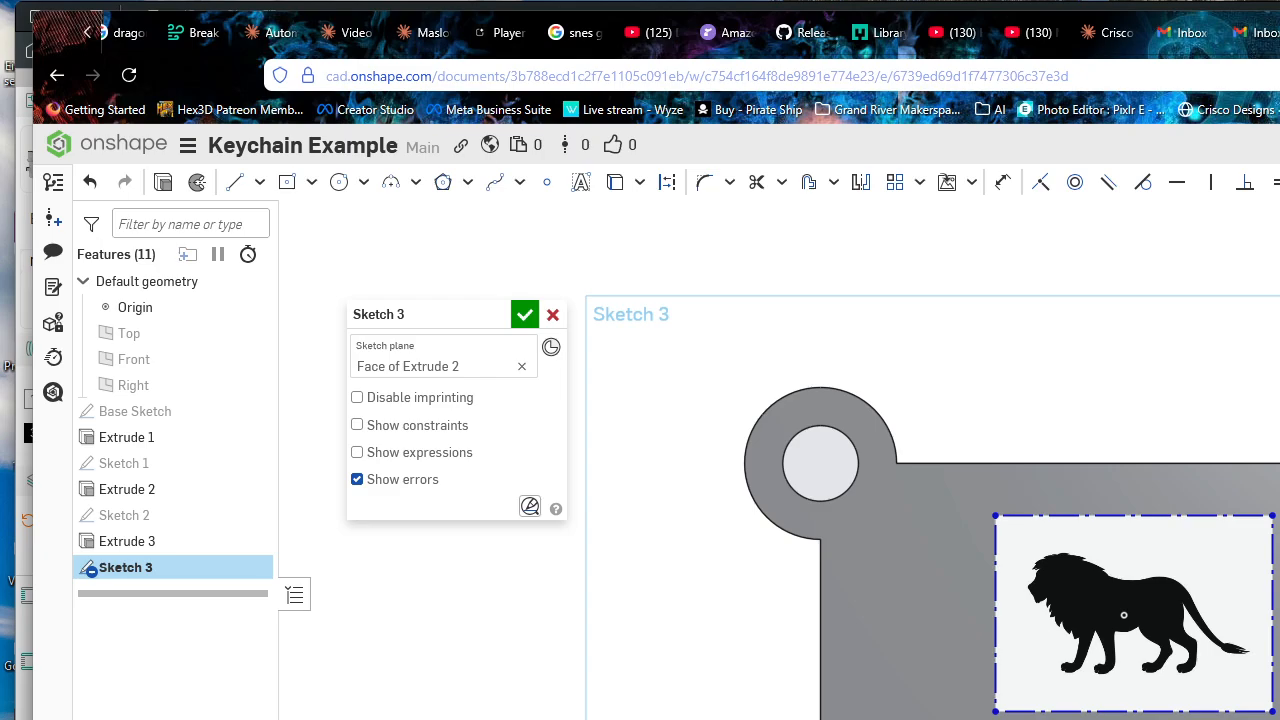
pyautogui.moveTo(995, 508)
pyautogui.mouseDown()
pyautogui.moveTo(922, 485)
pyautogui.moveTo(952, 506)
pyautogui.mouseUp()
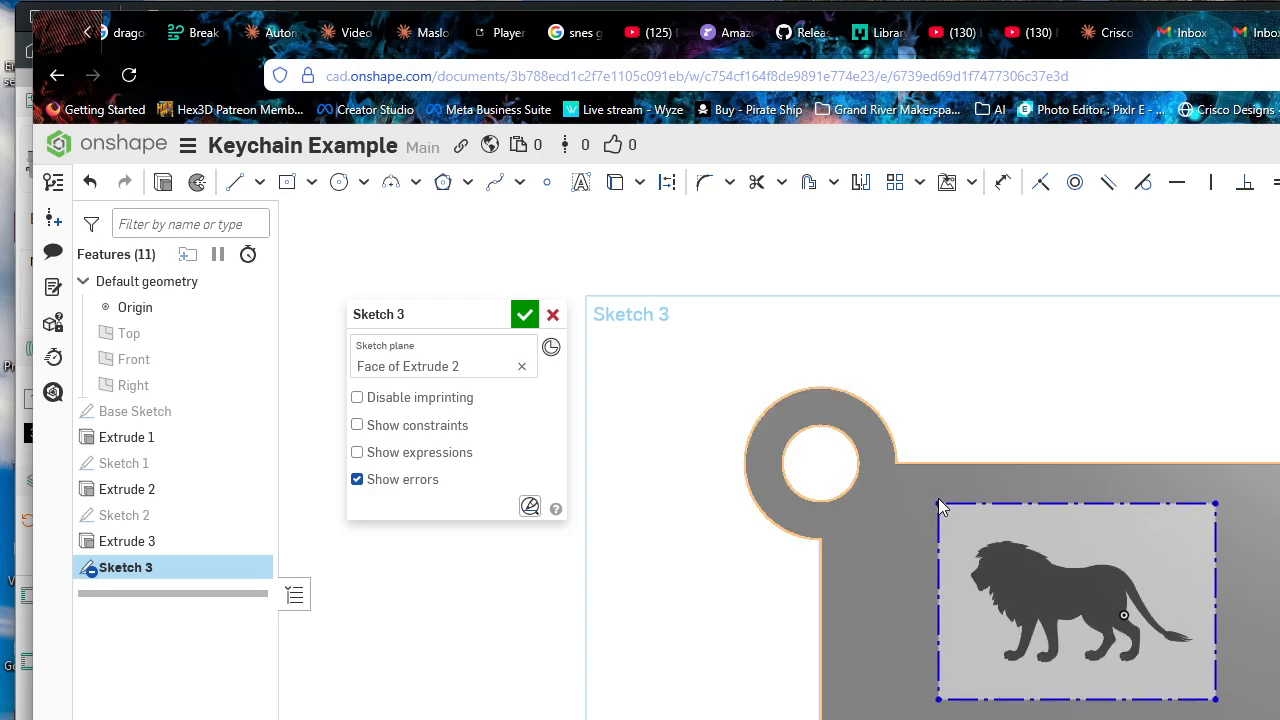
# Step: Dimension the lion image's width to 2 in and leave the Dimension tool
pyautogui.press('d')
pyautogui.click(1040, 504)
pyautogui.click(1095, 402)
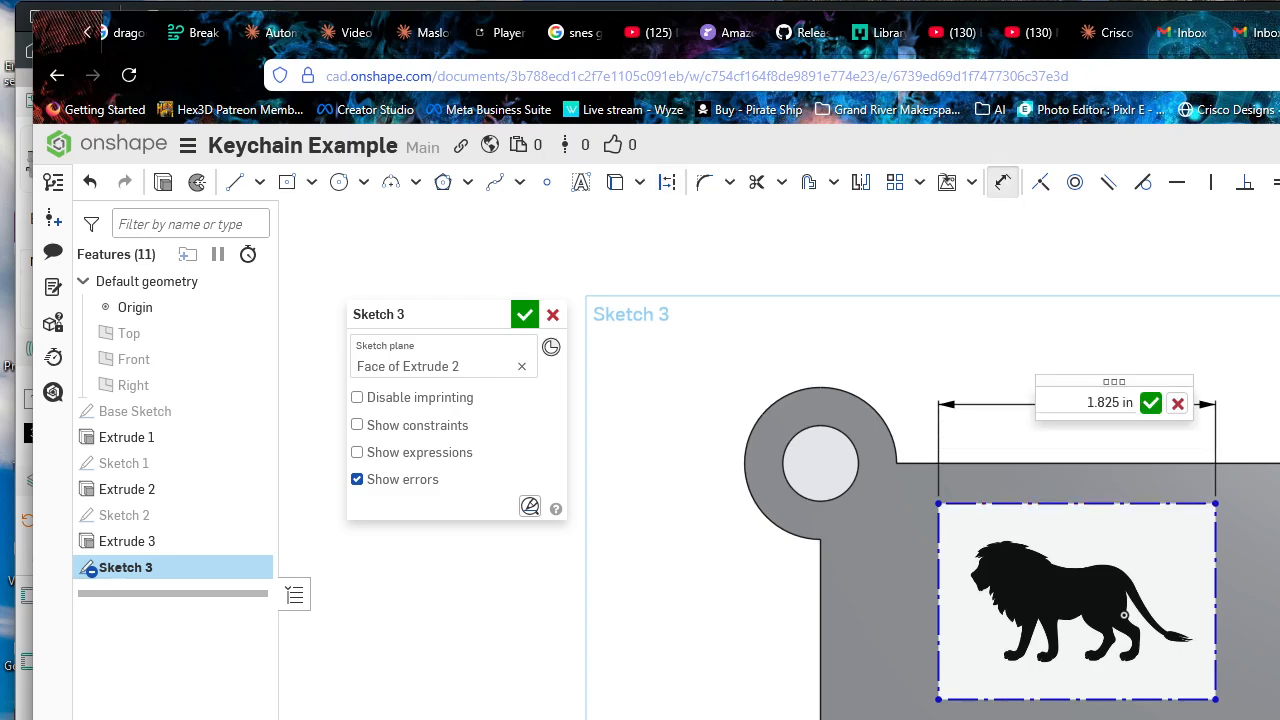
pyautogui.write('2')
pyautogui.press('Return')
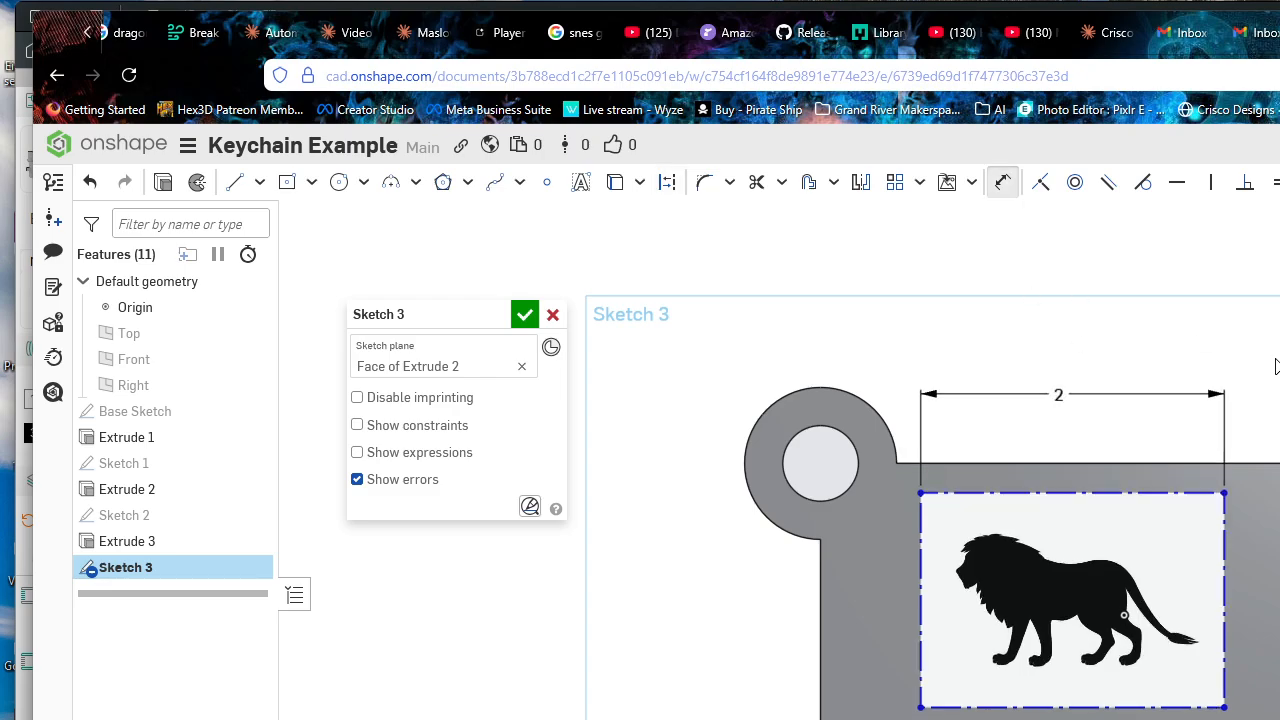
pyautogui.click(1224, 560)
pyautogui.press('Escape')
pyautogui.press('Escape')
# Step: Move the lion image along the plate away from the ring, past the origin
pyautogui.moveTo(1225, 494); pyautogui.dragTo(1279, 497)
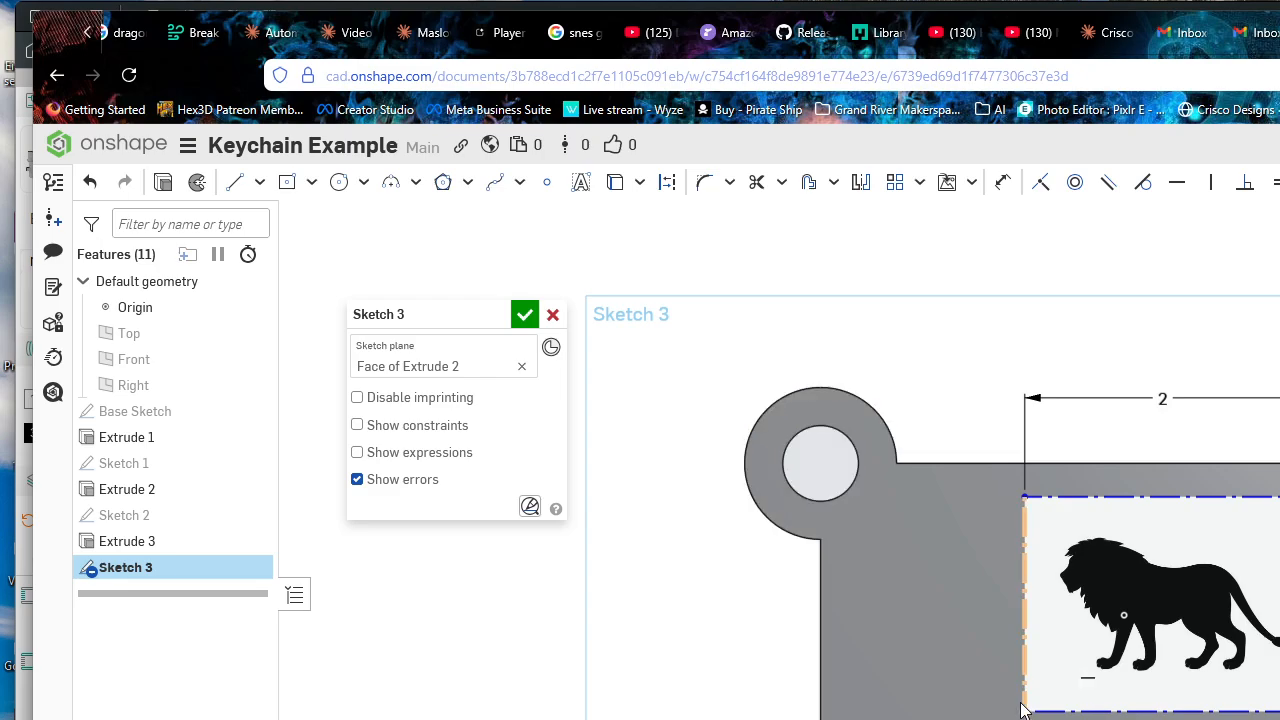
pyautogui.moveTo(1024, 710)
pyautogui.mouseDown()
pyautogui.moveTo(1031, 666)
pyautogui.moveTo(927, 718)
pyautogui.moveTo(945, 719)
pyautogui.moveTo(803, 719)
pyautogui.moveTo(1067, 719)
pyautogui.mouseUp()
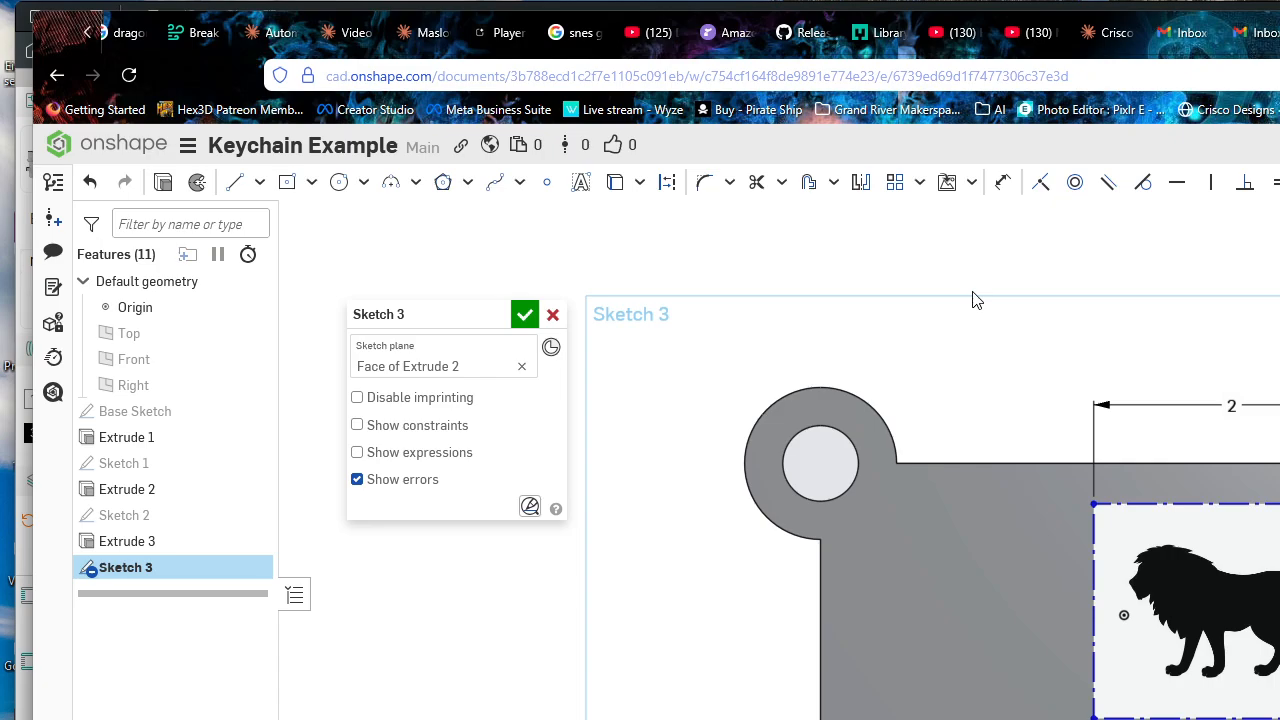
# Step: Sketch a long, looping multi-point spline across the empty area above the keychain plate and end the curve
pyautogui.click(520, 184)
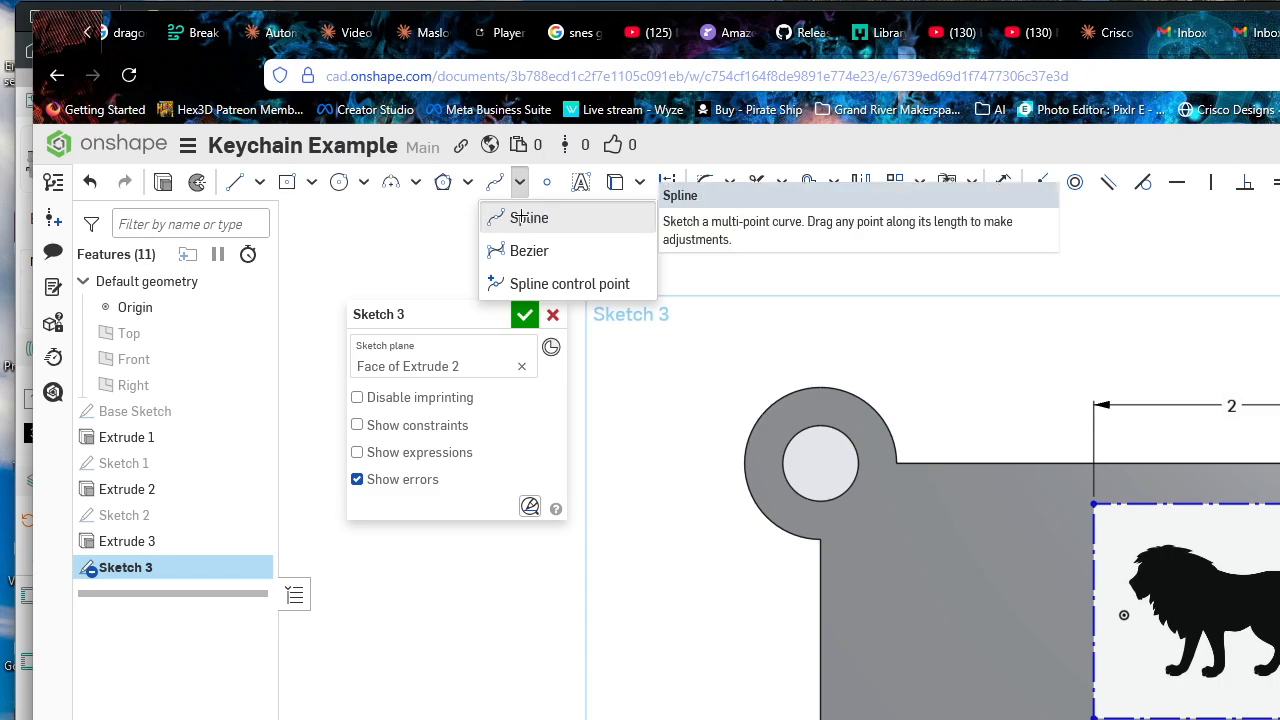
pyautogui.click(530, 217)
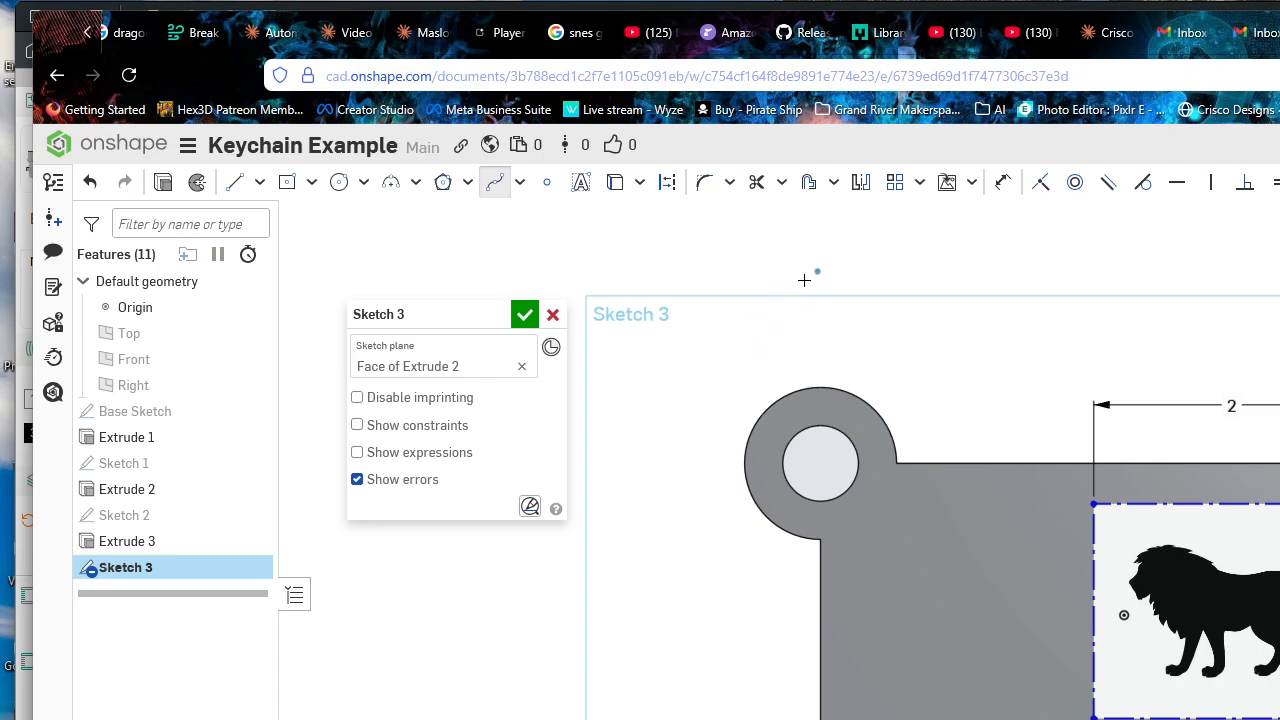
pyautogui.click(774, 316)
pyautogui.click(811, 282)
pyautogui.click(881, 279)
pyautogui.click(890, 322)
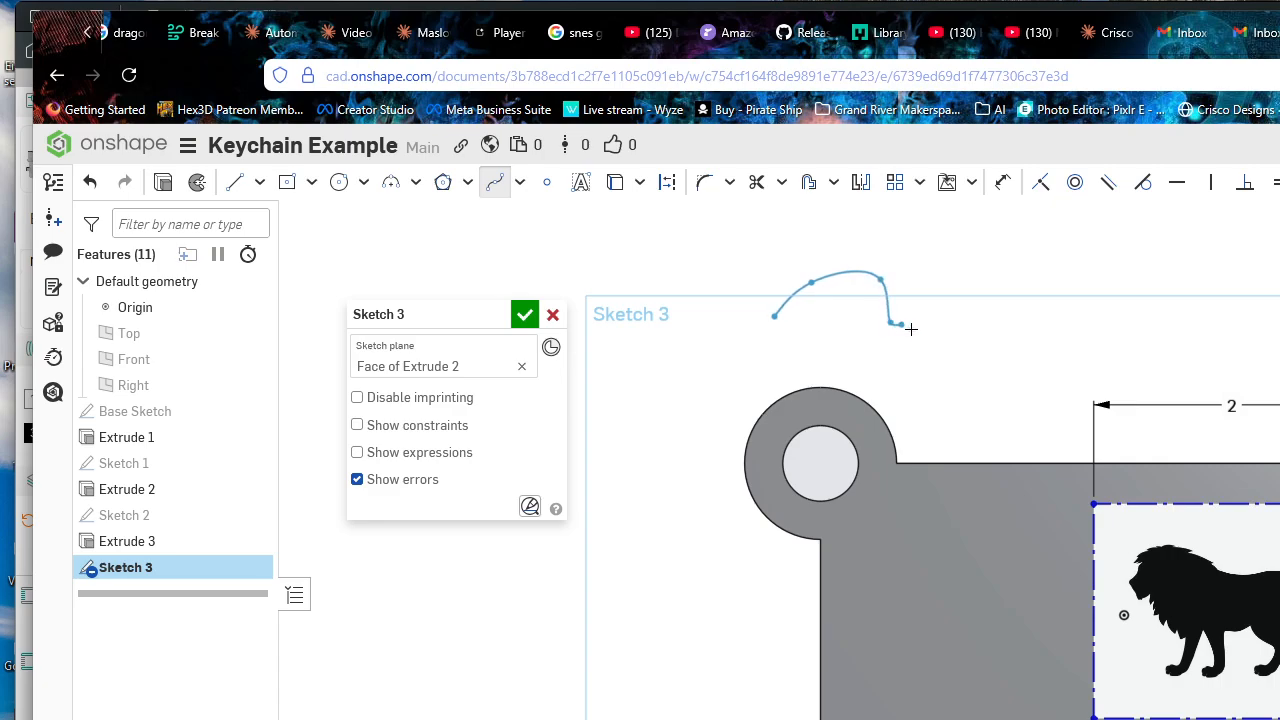
pyautogui.click(948, 334)
pyautogui.click(999, 307)
pyautogui.click(1017, 285)
pyautogui.click(1042, 275)
pyautogui.click(1058, 273)
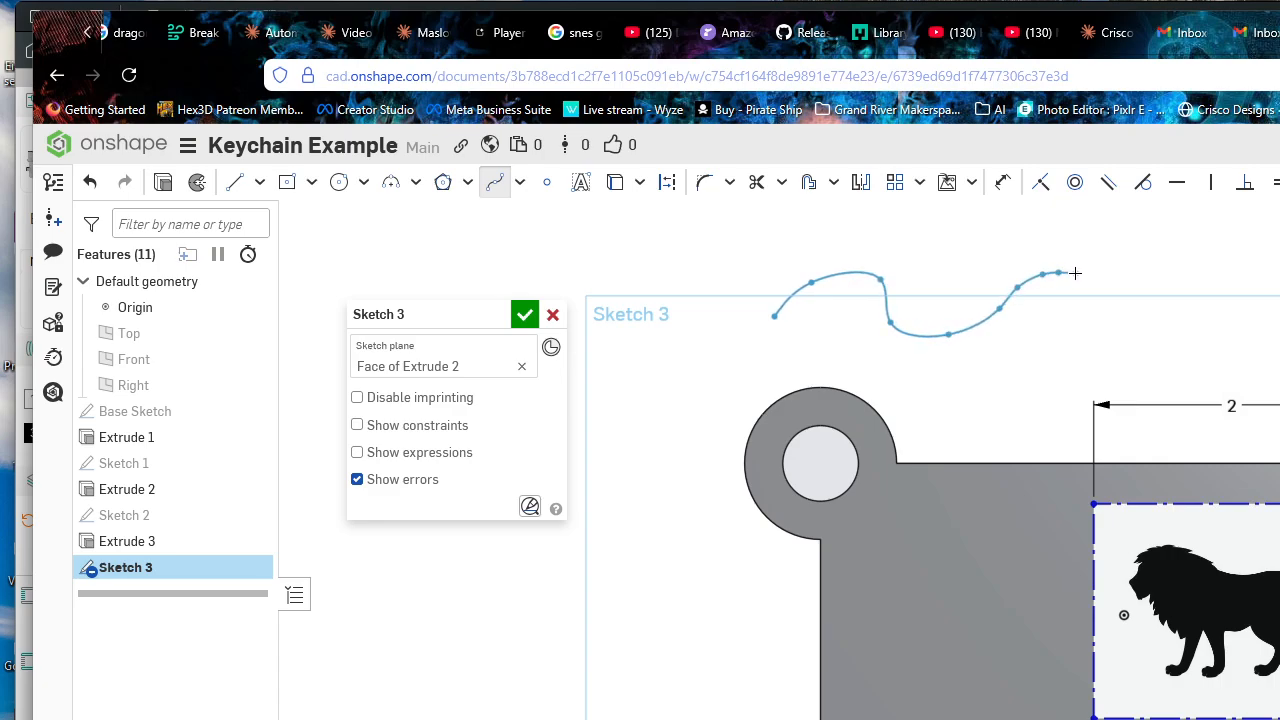
pyautogui.click(1073, 274)
pyautogui.click(1089, 289)
pyautogui.click(1099, 312)
pyautogui.click(1131, 331)
pyautogui.click(1140, 328)
pyautogui.click(1142, 319)
pyautogui.click(1149, 305)
pyautogui.click(1156, 289)
pyautogui.click(1160, 280)
pyautogui.click(1168, 271)
pyautogui.click(1176, 265)
pyautogui.scroll(2, 1186, 267)
pyautogui.click(1182, 267)
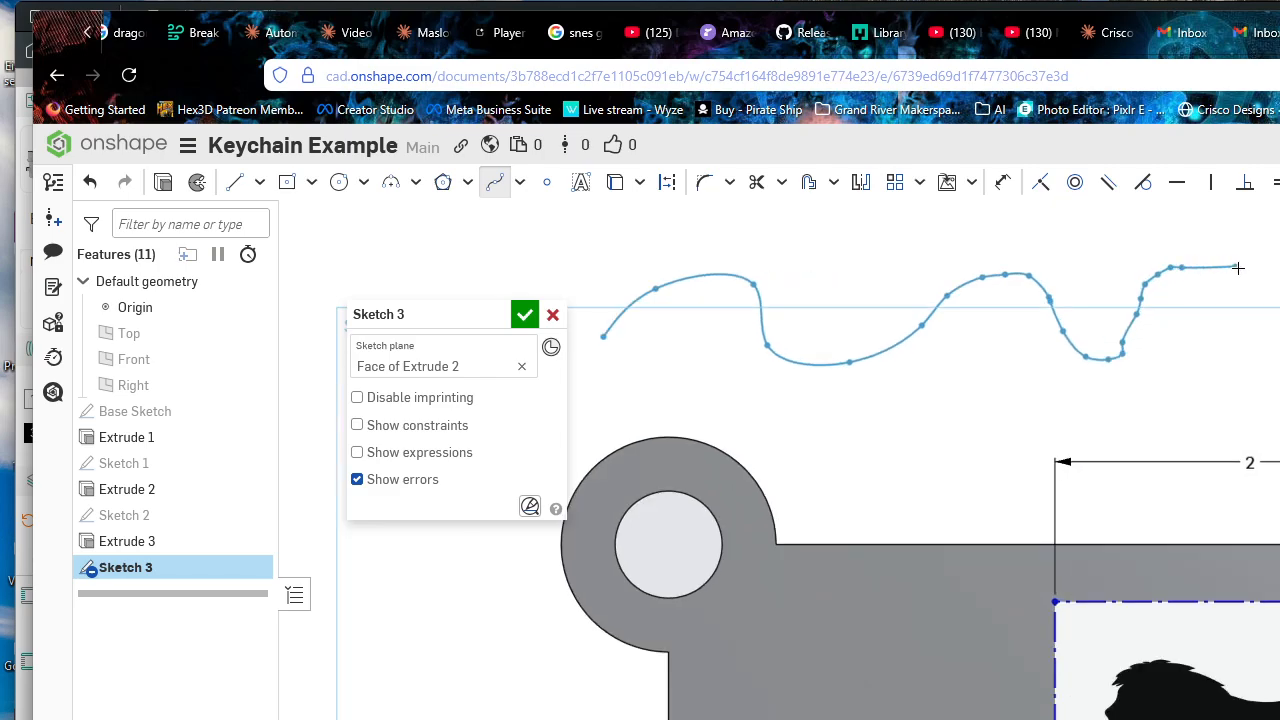
pyautogui.click(1239, 268)
pyautogui.click(1242, 287)
pyautogui.click(1237, 300)
pyautogui.click(1228, 313)
pyautogui.click(1218, 319)
pyautogui.click(1210, 323)
pyautogui.click(1200, 327)
pyautogui.click(1189, 334)
pyautogui.click(1177, 348)
pyautogui.click(1173, 364)
pyautogui.click(1173, 385)
pyautogui.click(1192, 406)
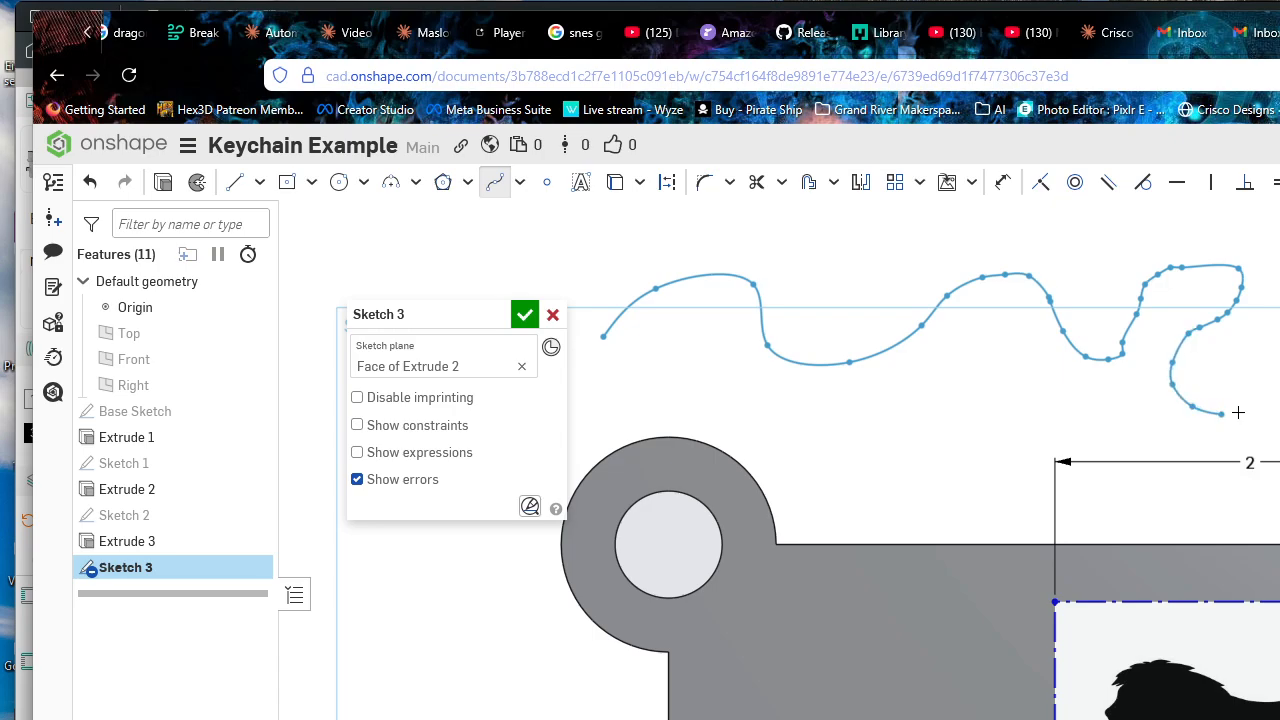
pyautogui.click(1228, 414)
pyautogui.click(1261, 408)
pyautogui.press('Escape')
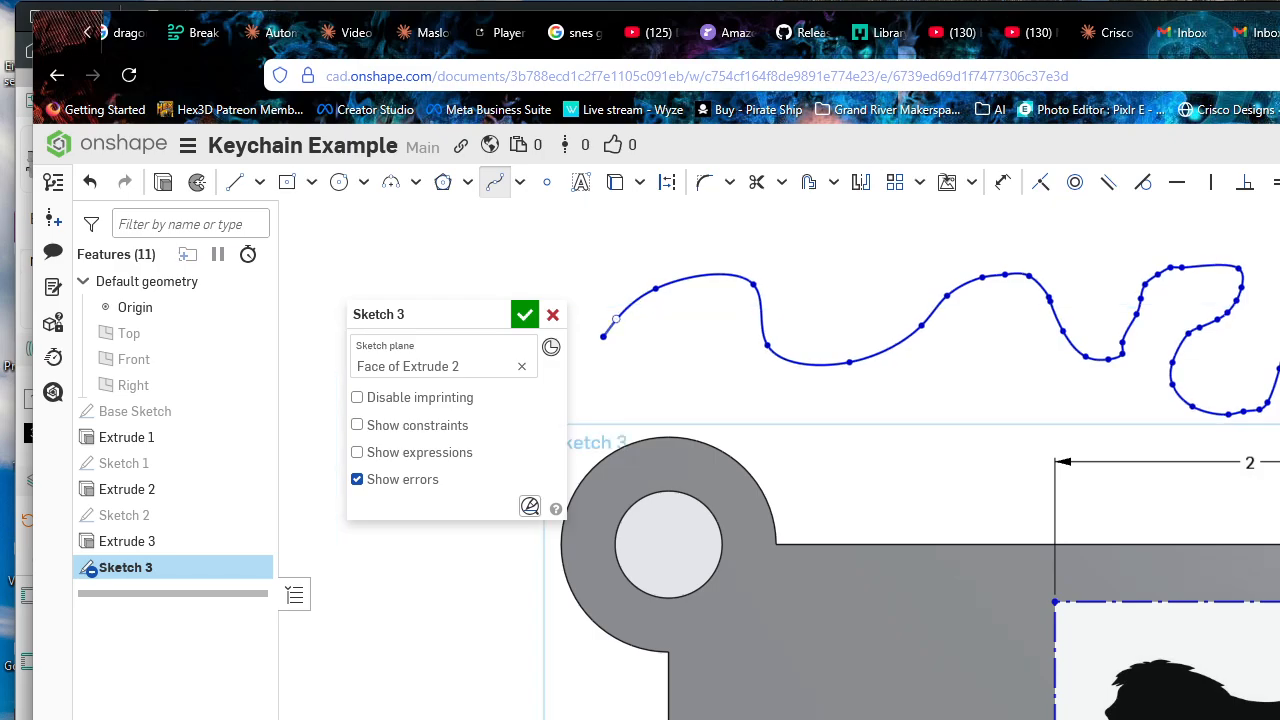
# Step: Sketch a short two-point spline across the middle crest of the wavy curve and leave the Spline tool
pyautogui.scroll(-2, 920, 491)
pyautogui.moveTo(1187, 350); pyautogui.dragTo(998, 439, button='middle')
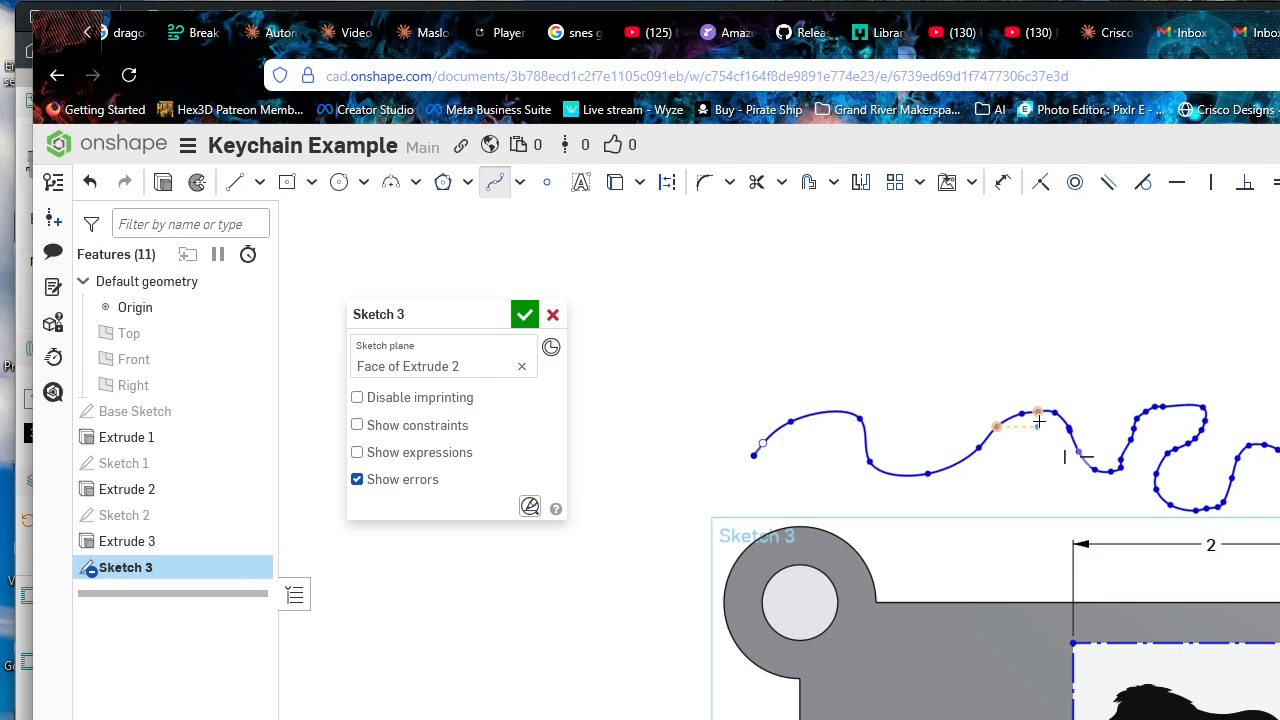
pyautogui.click(1039, 421)
pyautogui.click(1071, 392)
pyautogui.press('Escape')
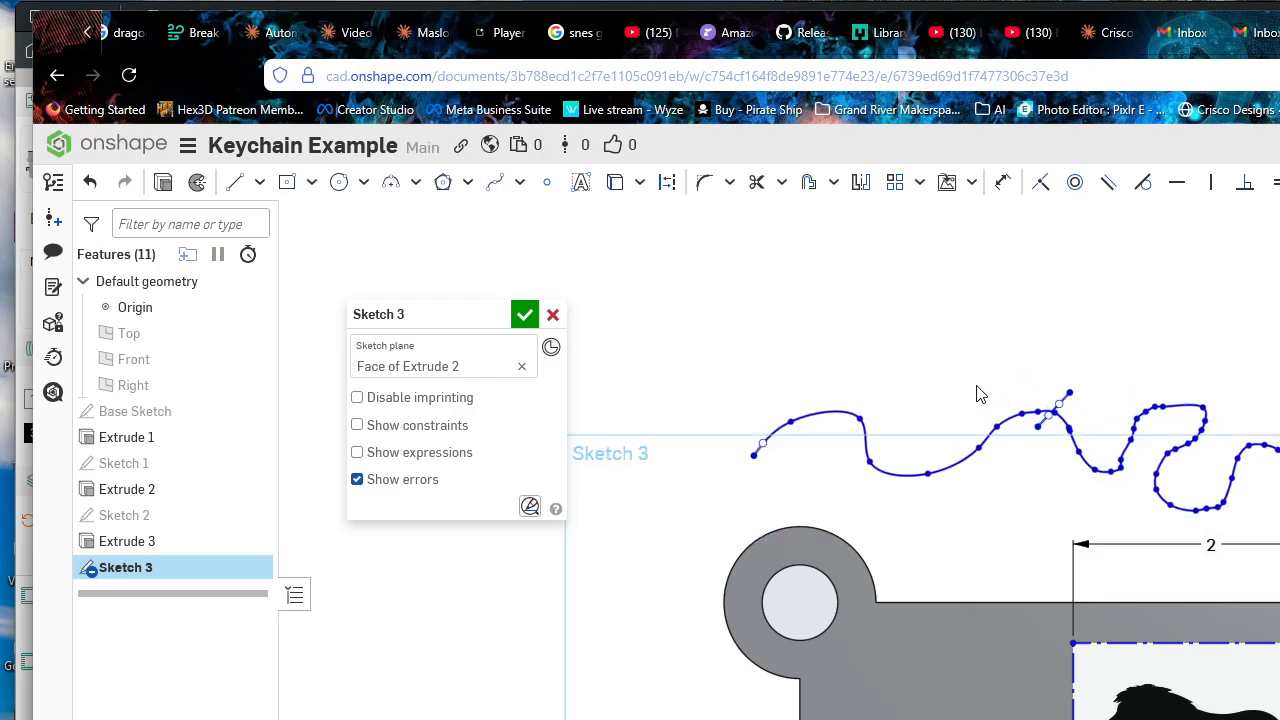
# Step: Undo the short spline and delete the entire wavy spline above the plate
pyautogui.hotkey('ctrl', 'z')
pyautogui.moveTo(684, 346)
pyautogui.mouseDown()
pyautogui.moveTo(1279, 492)
pyautogui.moveTo(1279, 596)
pyautogui.mouseUp()
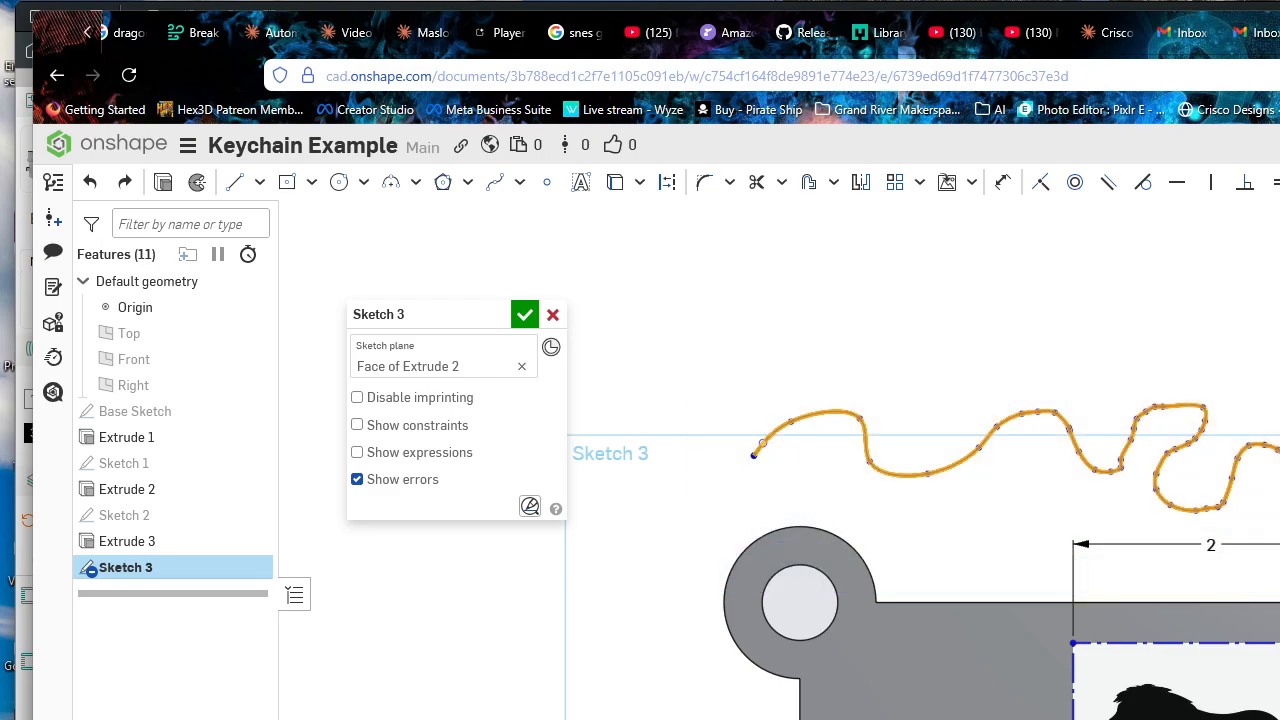
pyautogui.press('Delete')
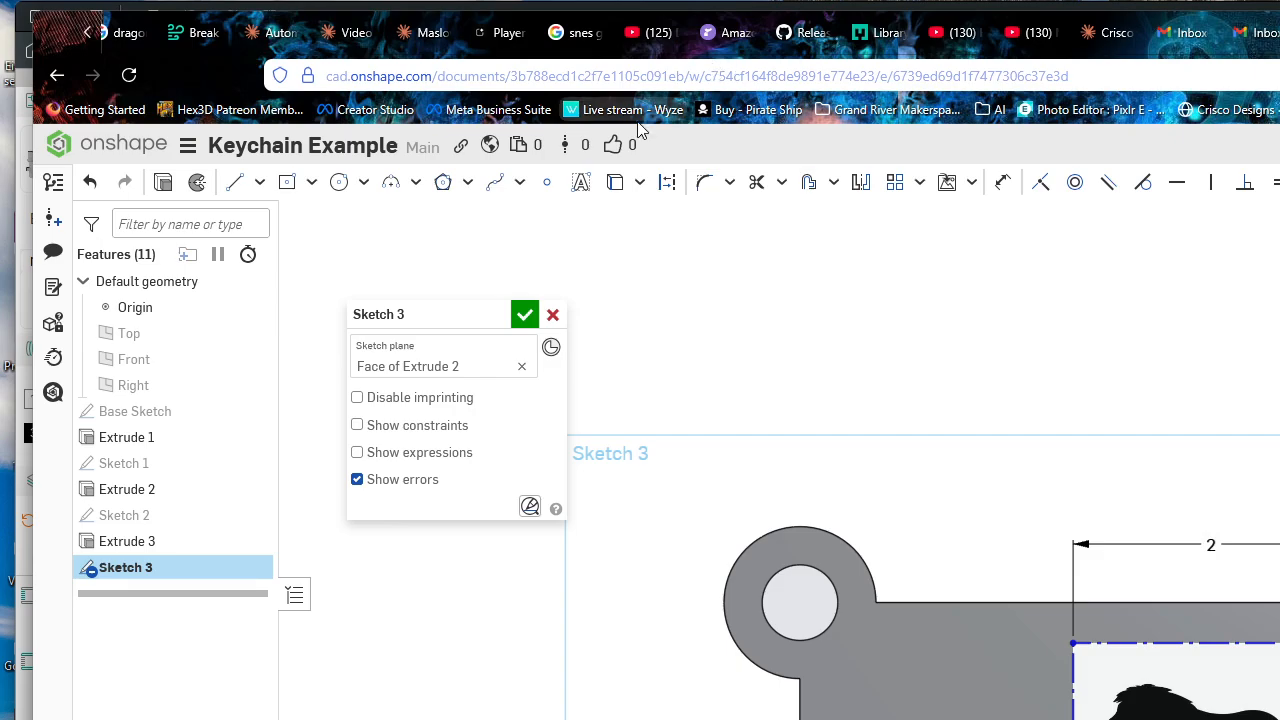
# Step: Try to sketch a multi-point Bezier curve above the plate, extending past the lion image's dimension, and cancel it
pyautogui.click(521, 184)
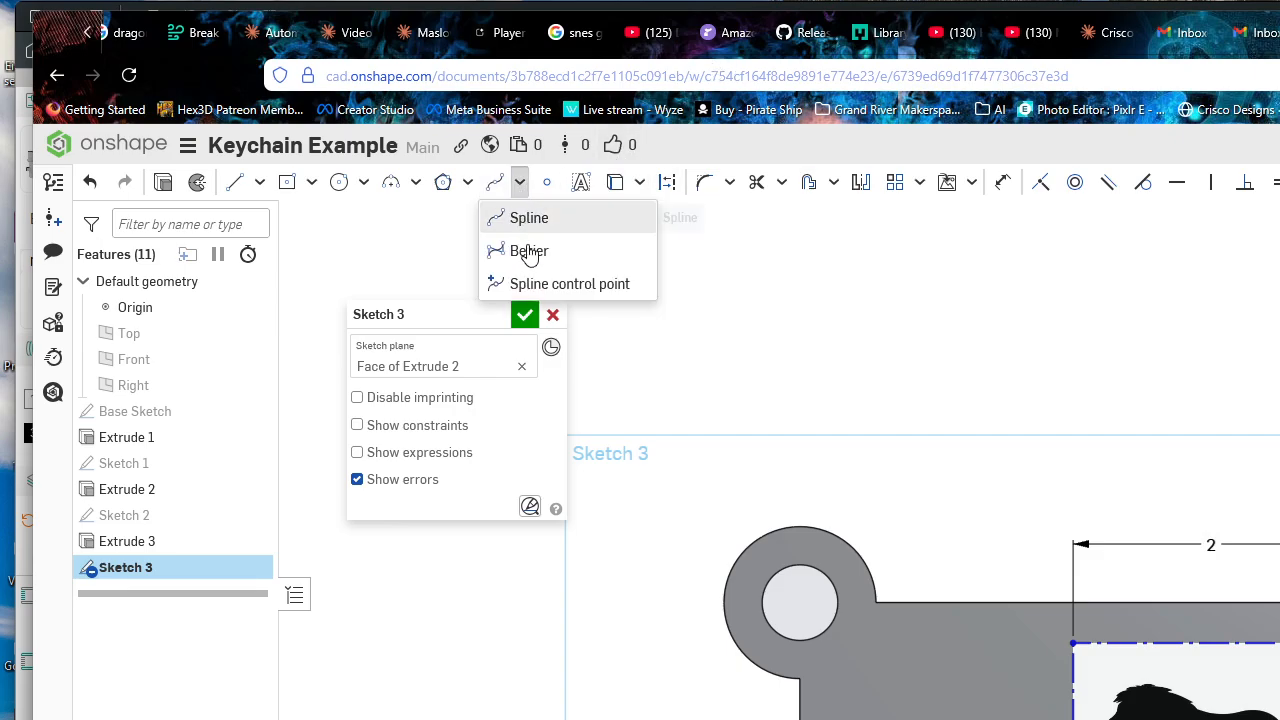
pyautogui.click(531, 250)
pyautogui.click(1036, 341)
pyautogui.click(1077, 436)
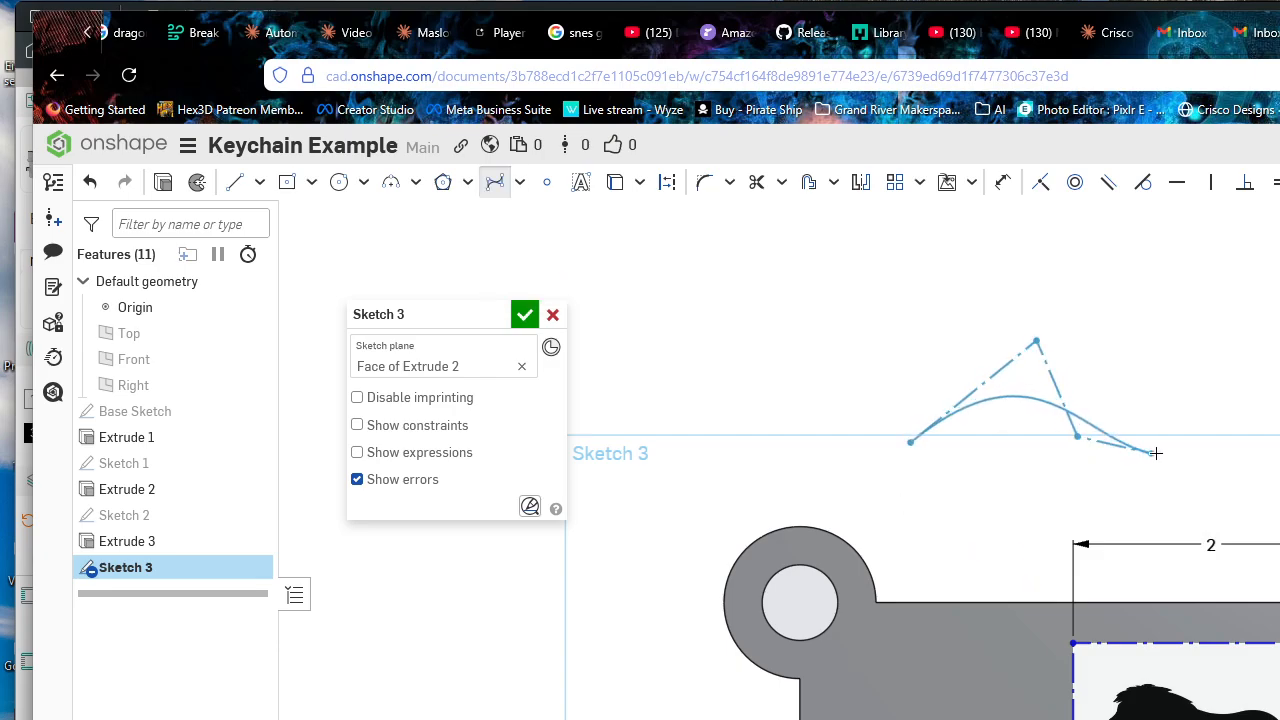
pyautogui.click(1156, 453)
pyautogui.click(1207, 427)
pyautogui.click(1230, 391)
pyautogui.click(1240, 363)
pyautogui.click(1240, 342)
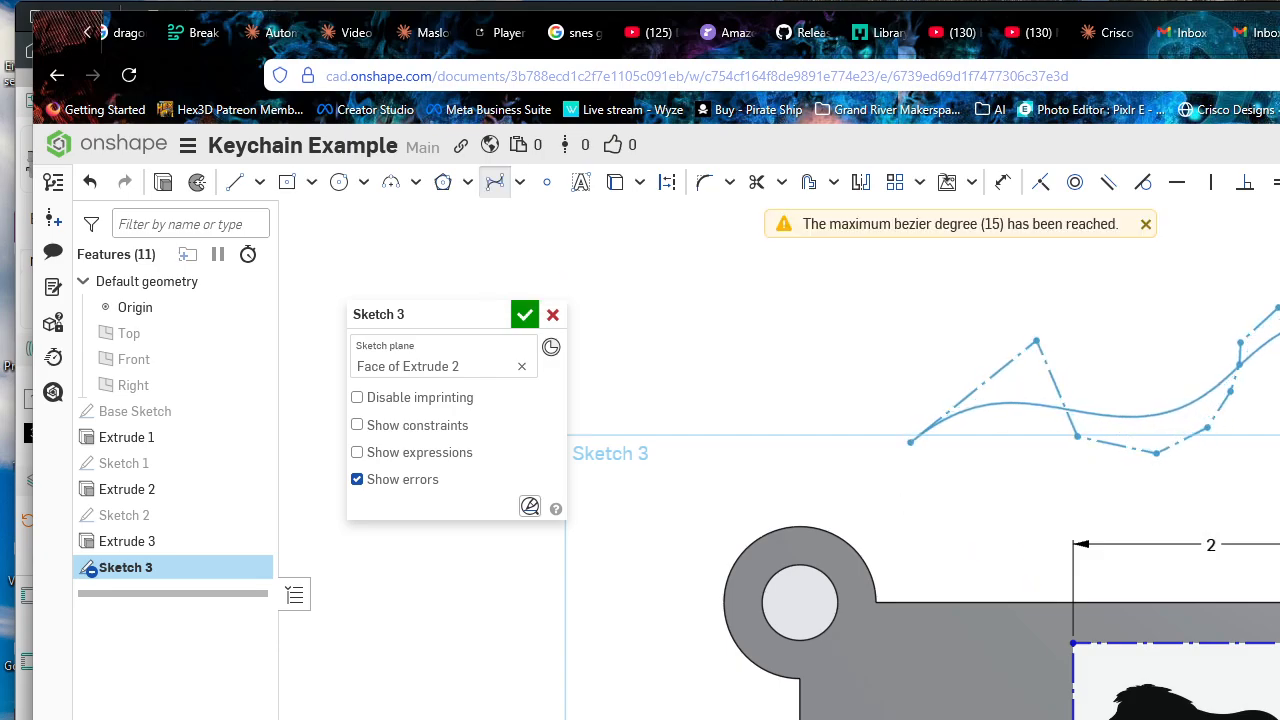
pyautogui.press('Escape')
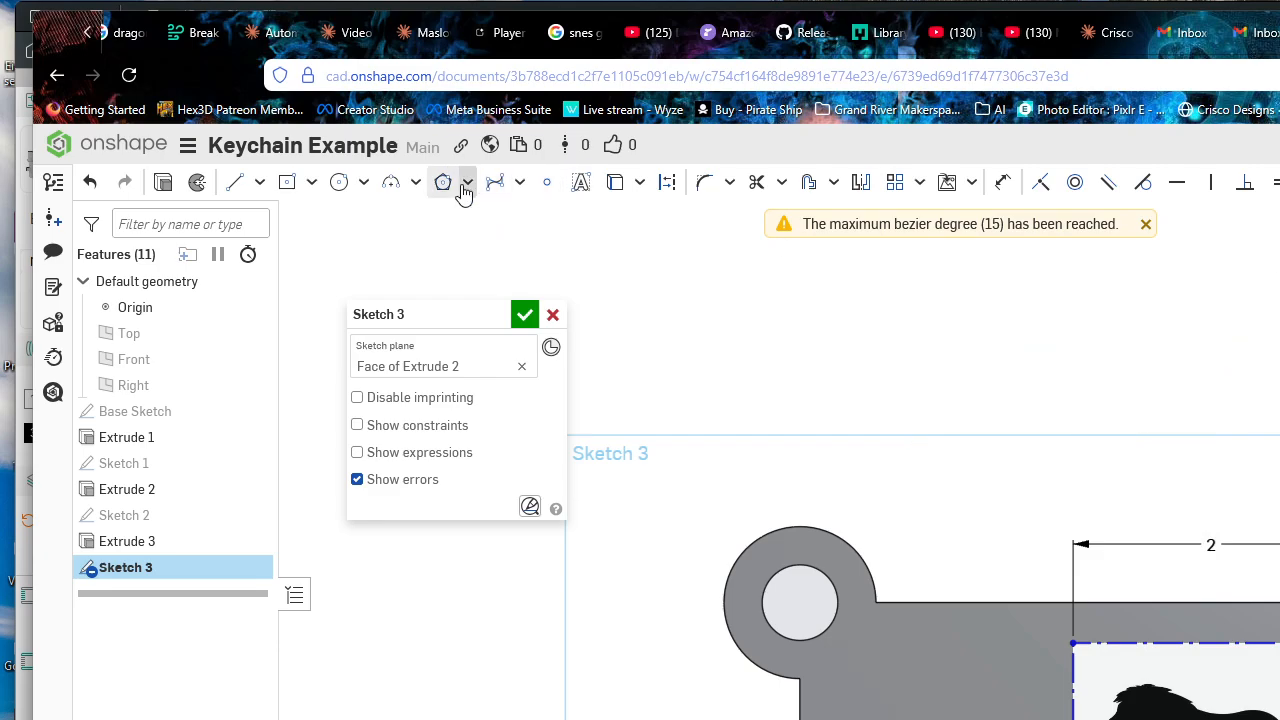
# Step: Undo the deletion of the wavy spline and redo it
pyautogui.hotkey('ctrl', 'z')
pyautogui.click(524, 184)
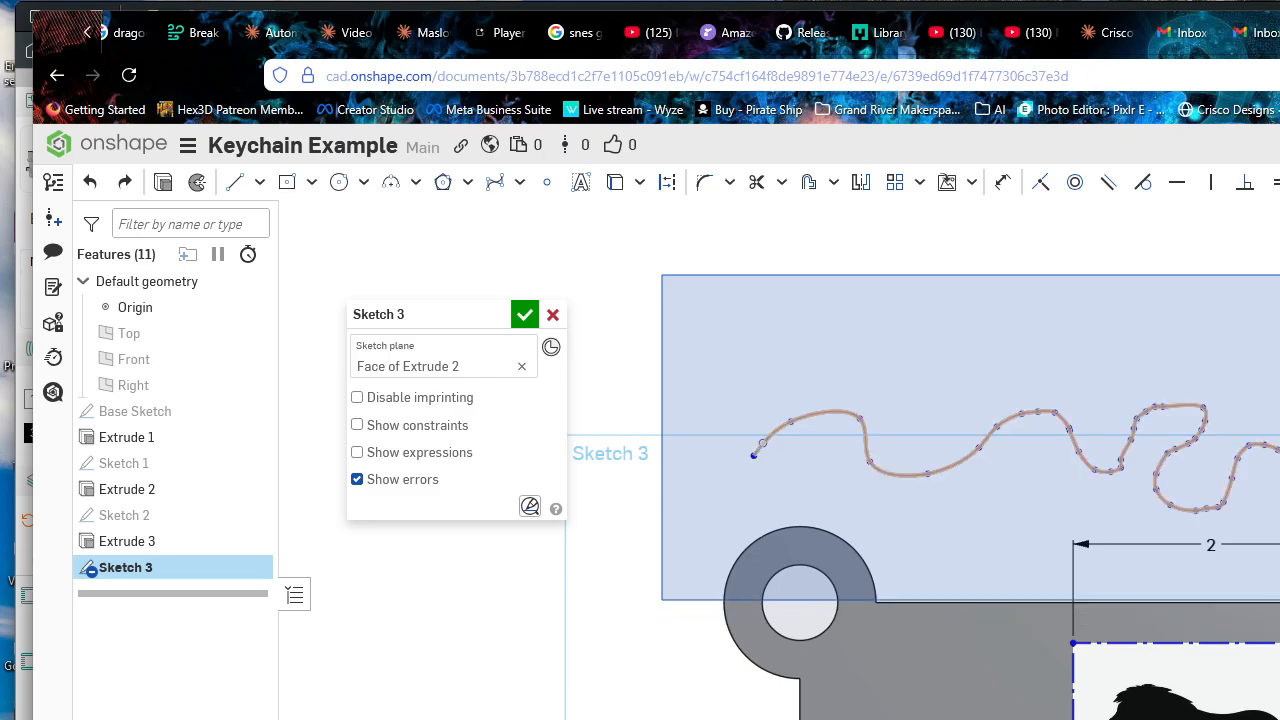
pyautogui.hotkey('ctrl', 'y')
pyautogui.click(504, 178)
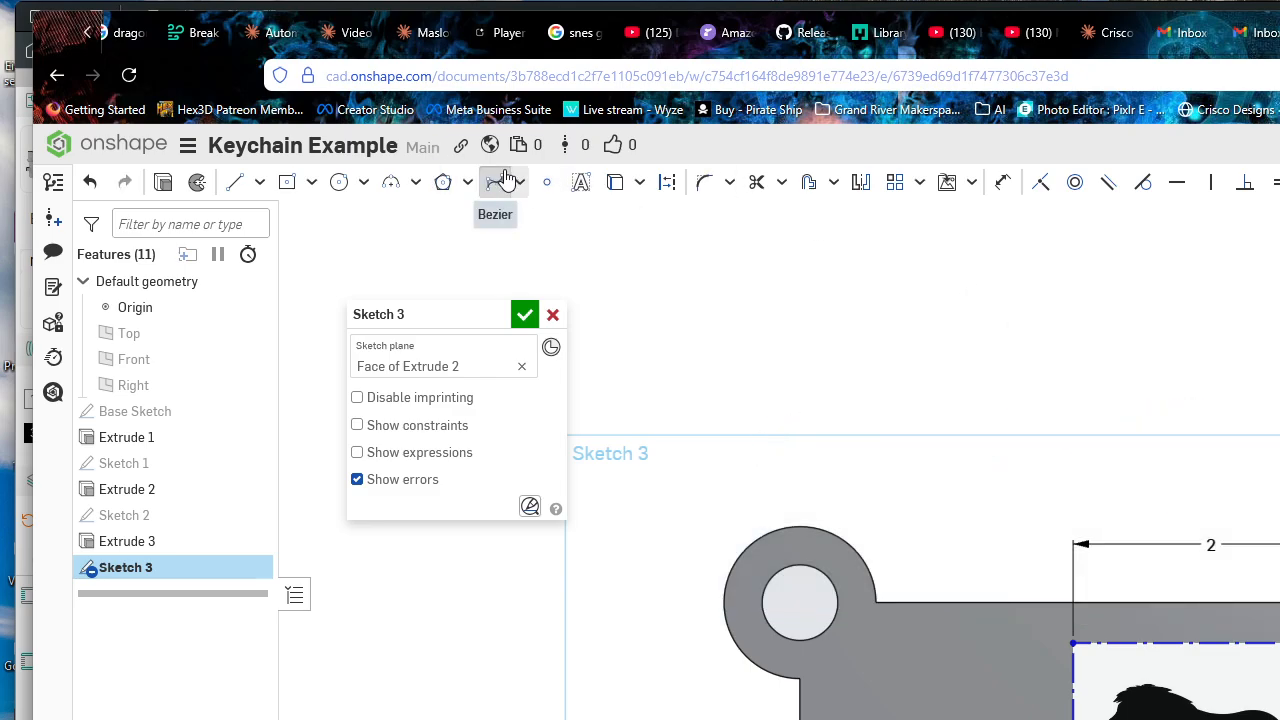
pyautogui.click(520, 181)
pyautogui.click(531, 246)
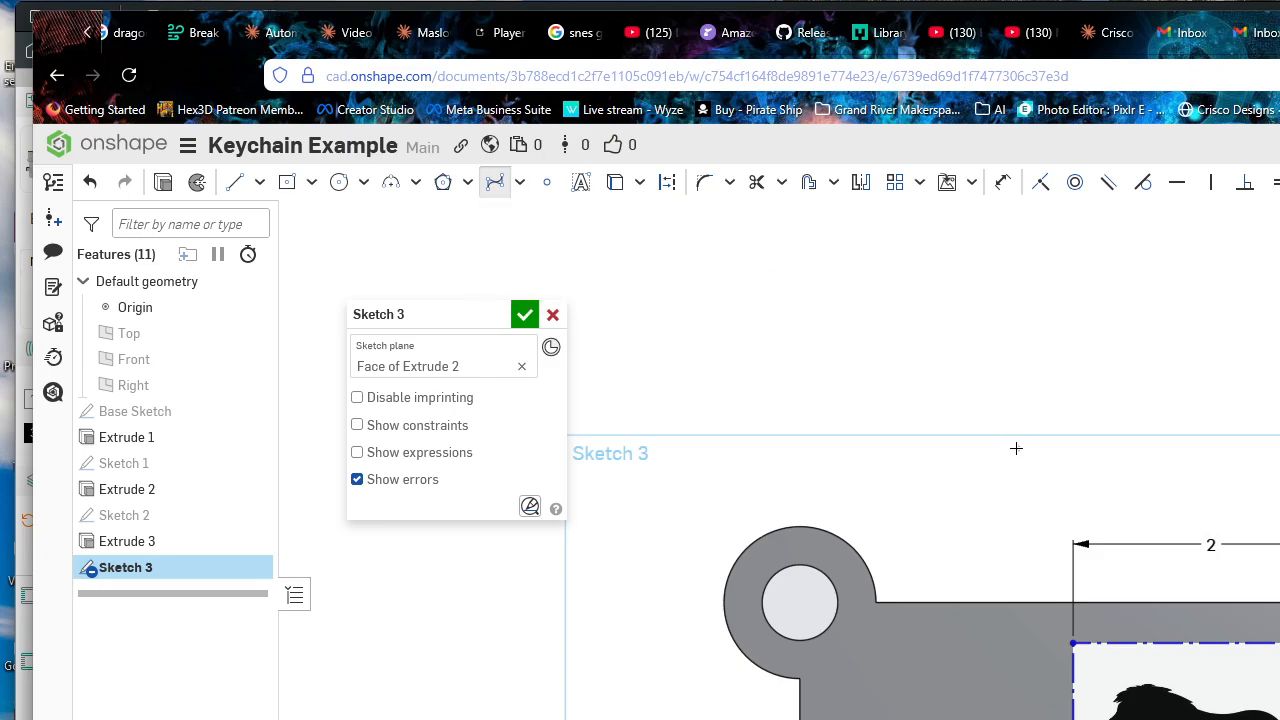
pyautogui.click(1017, 449)
pyautogui.press('Escape')
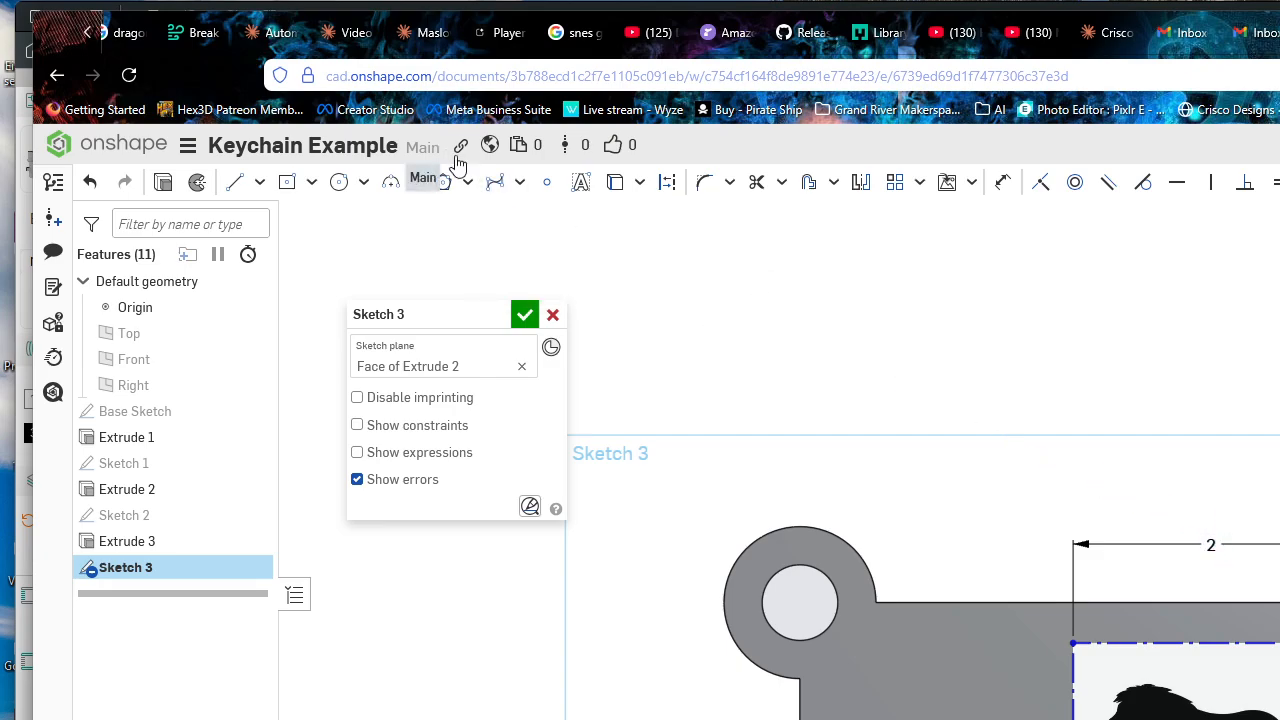
# Step: Try to trace the lion's back with a Bezier curve starting where the mane meets the back, and cancel it
pyautogui.scroll(-8, 929, 478)
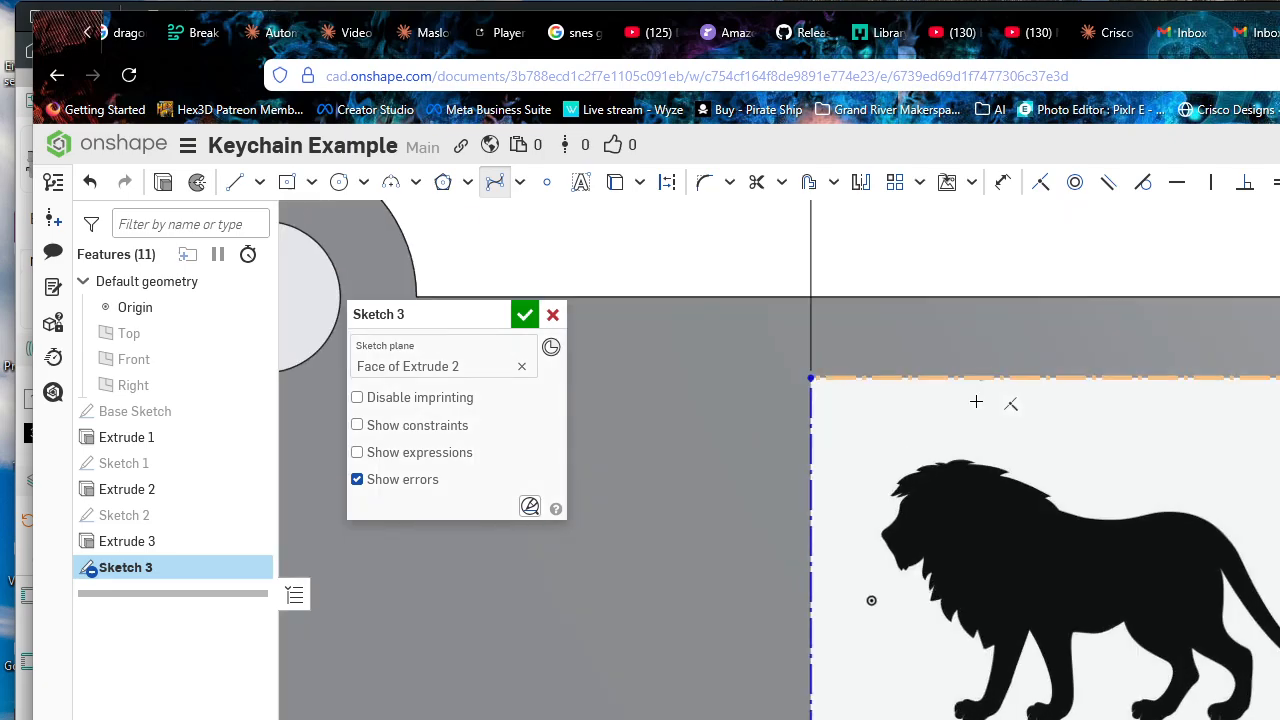
pyautogui.scroll(-5, 880, 383)
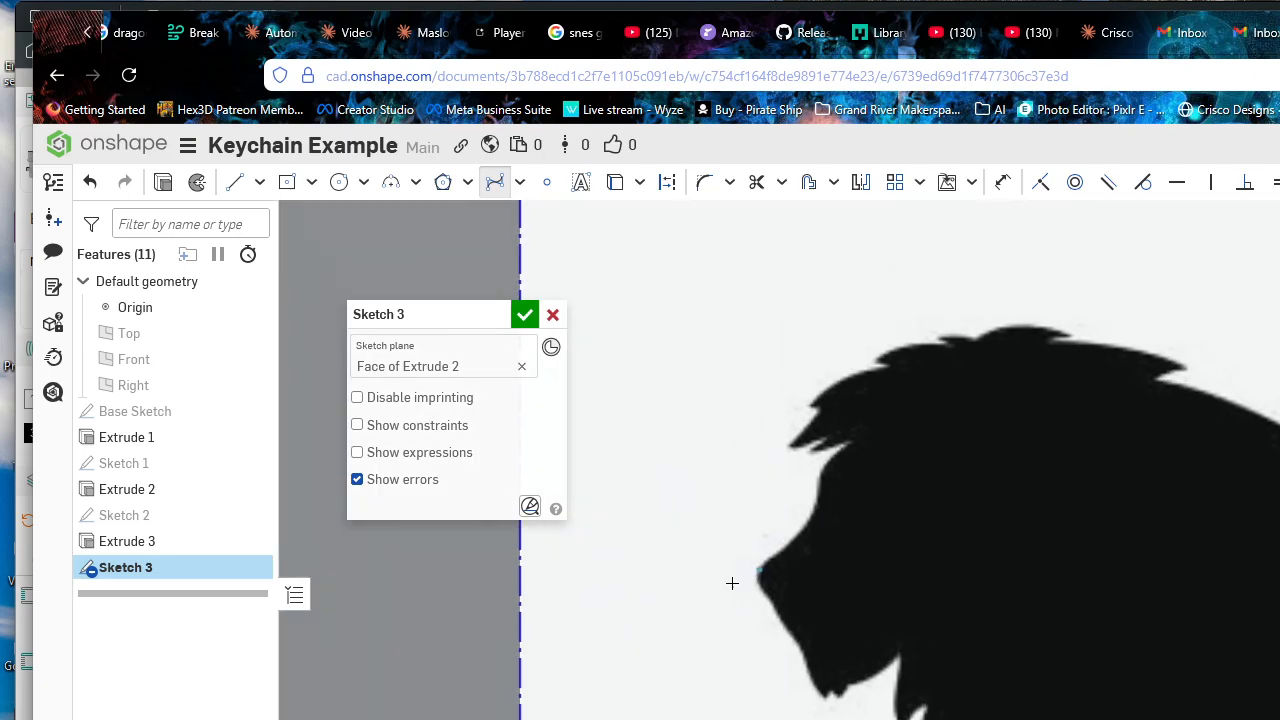
pyautogui.click(1224, 426)
pyautogui.scroll(-3, 1134, 488)
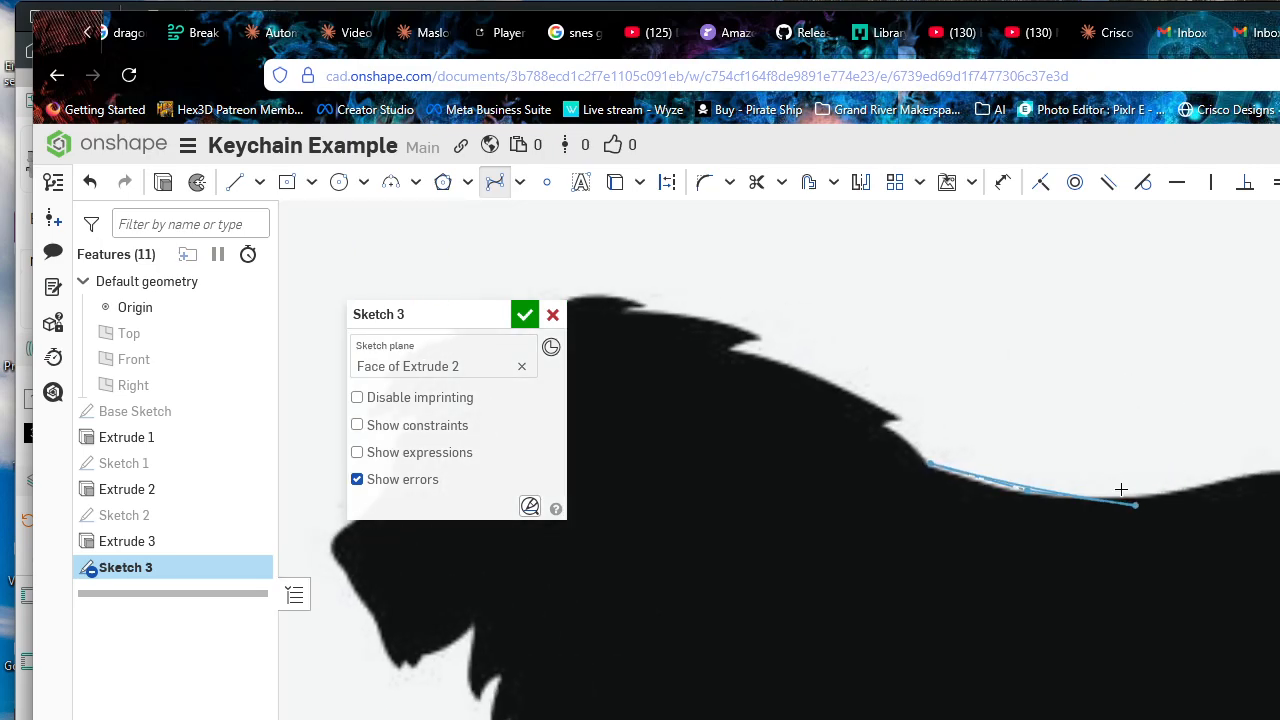
pyautogui.scroll(5, 1125, 482)
pyautogui.scroll(-4, 1128, 463)
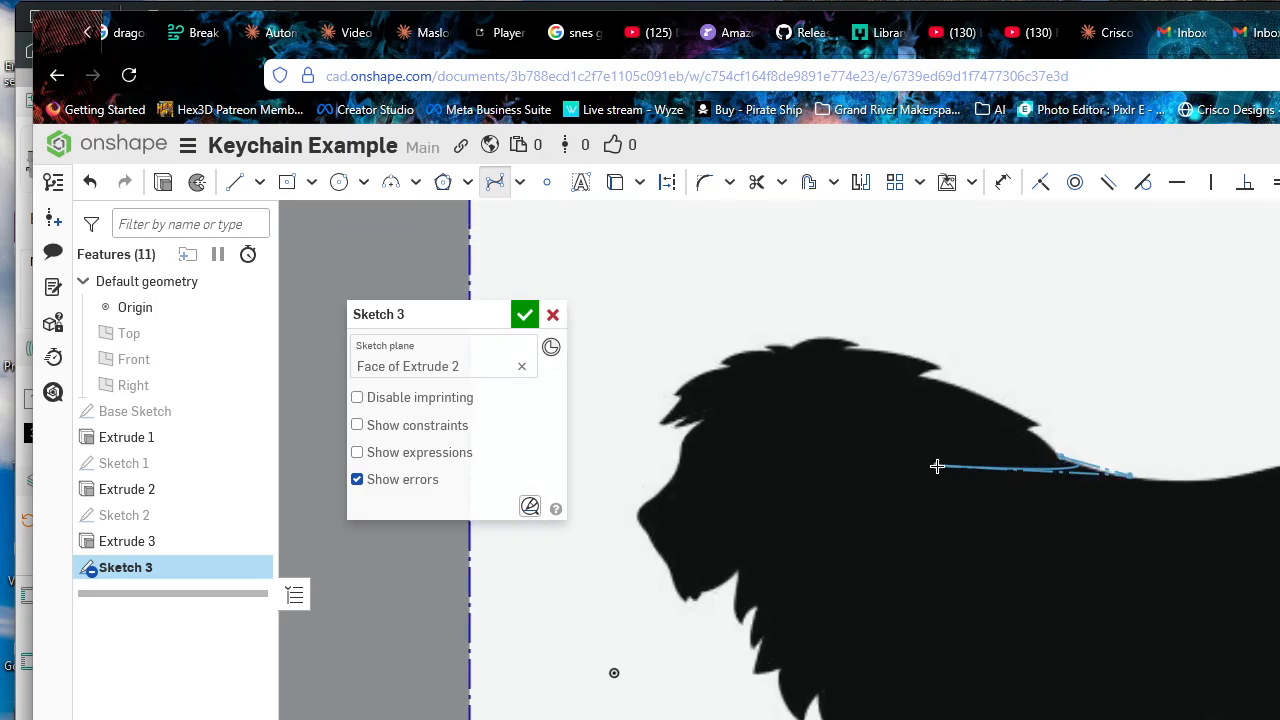
pyautogui.scroll(2, 1200, 486)
pyautogui.moveTo(1194, 449); pyautogui.dragTo(1134, 460, button='middle')
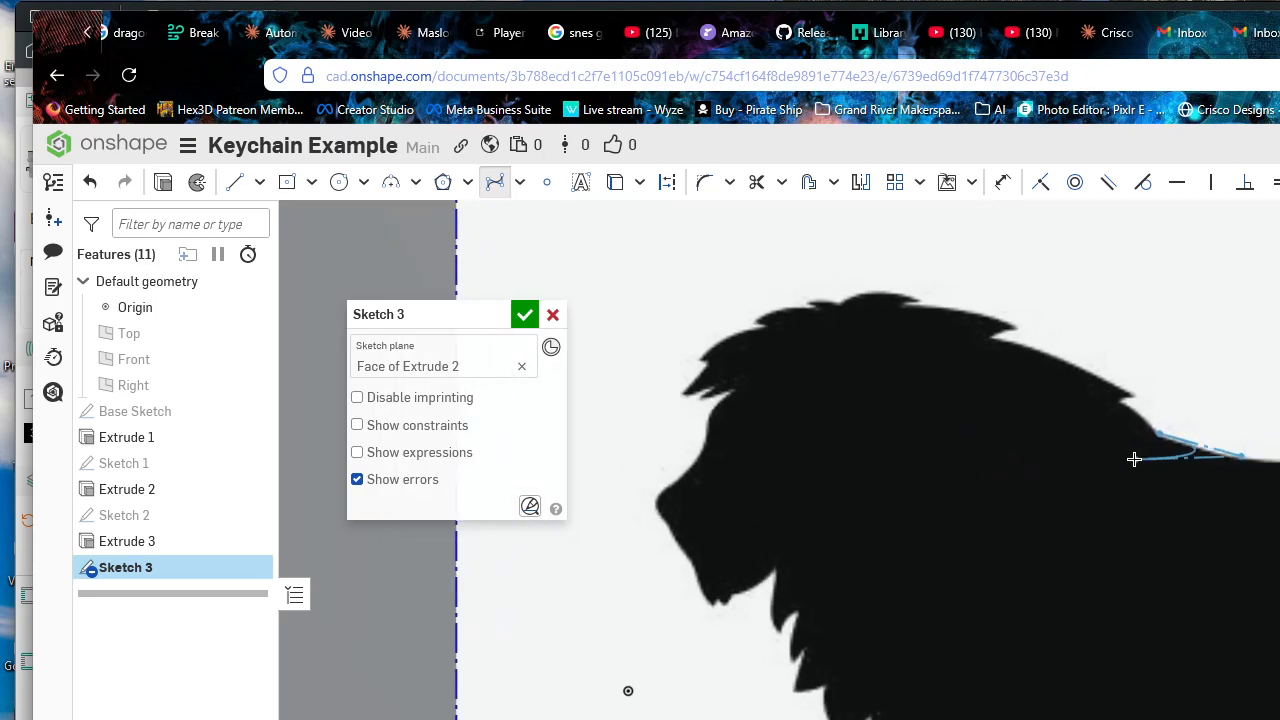
pyautogui.moveTo(1199, 412); pyautogui.dragTo(1074, 357, button='middle')
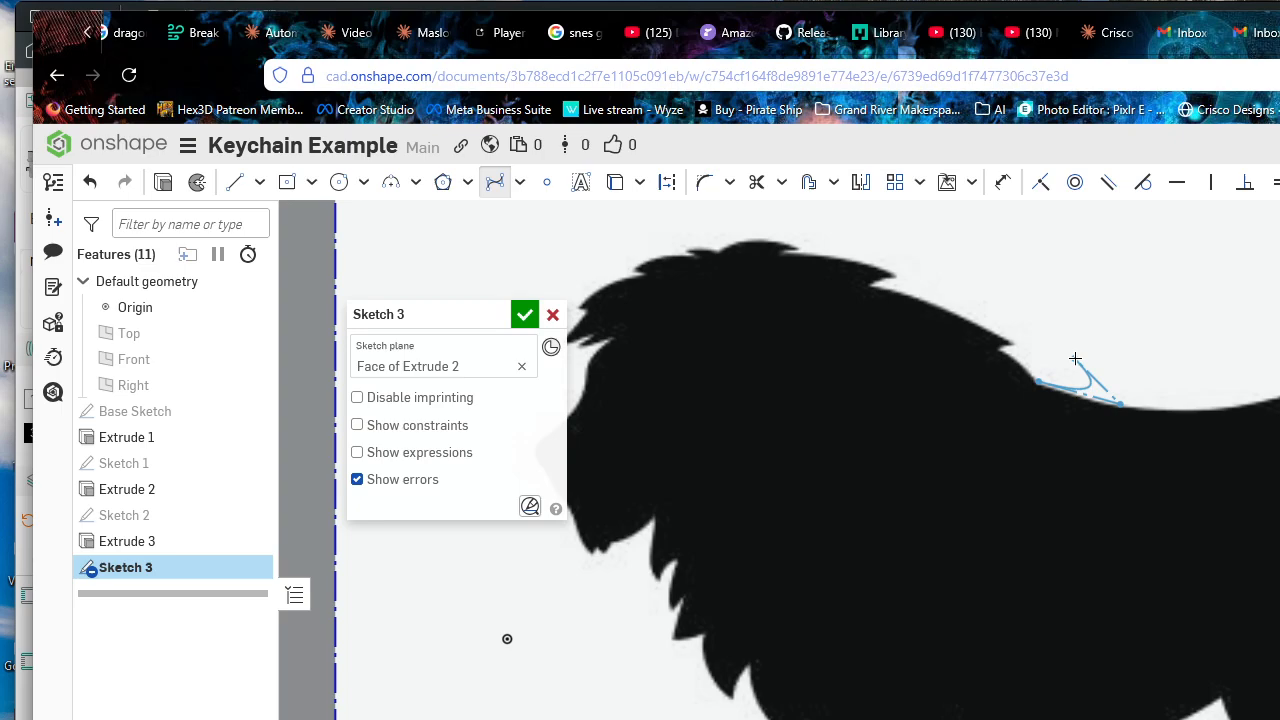
pyautogui.moveTo(1249, 440)
pyautogui.mouseDown(button='middle')
pyautogui.moveTo(1191, 339)
pyautogui.moveTo(1213, 412)
pyautogui.moveTo(1262, 410)
pyautogui.mouseUp(button='middle')
pyautogui.scroll(2, 1231, 351)
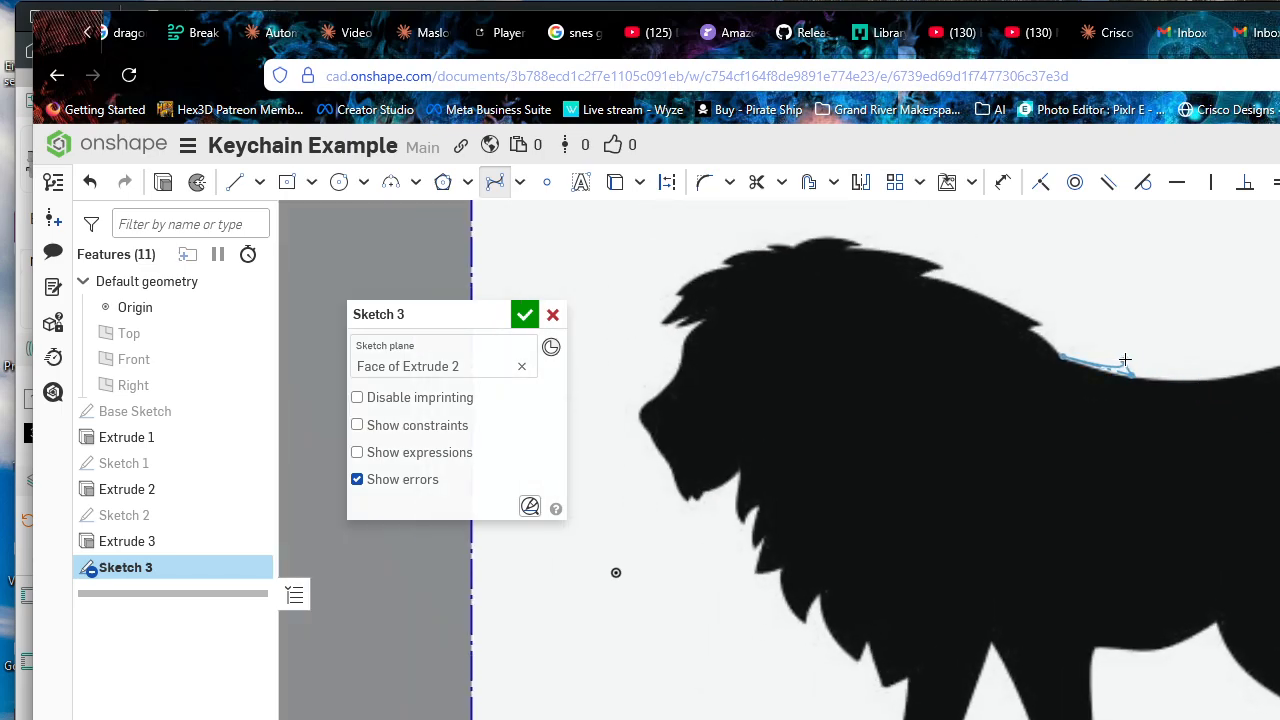
pyautogui.press('Escape')
pyautogui.scroll(-2, 1055, 352)
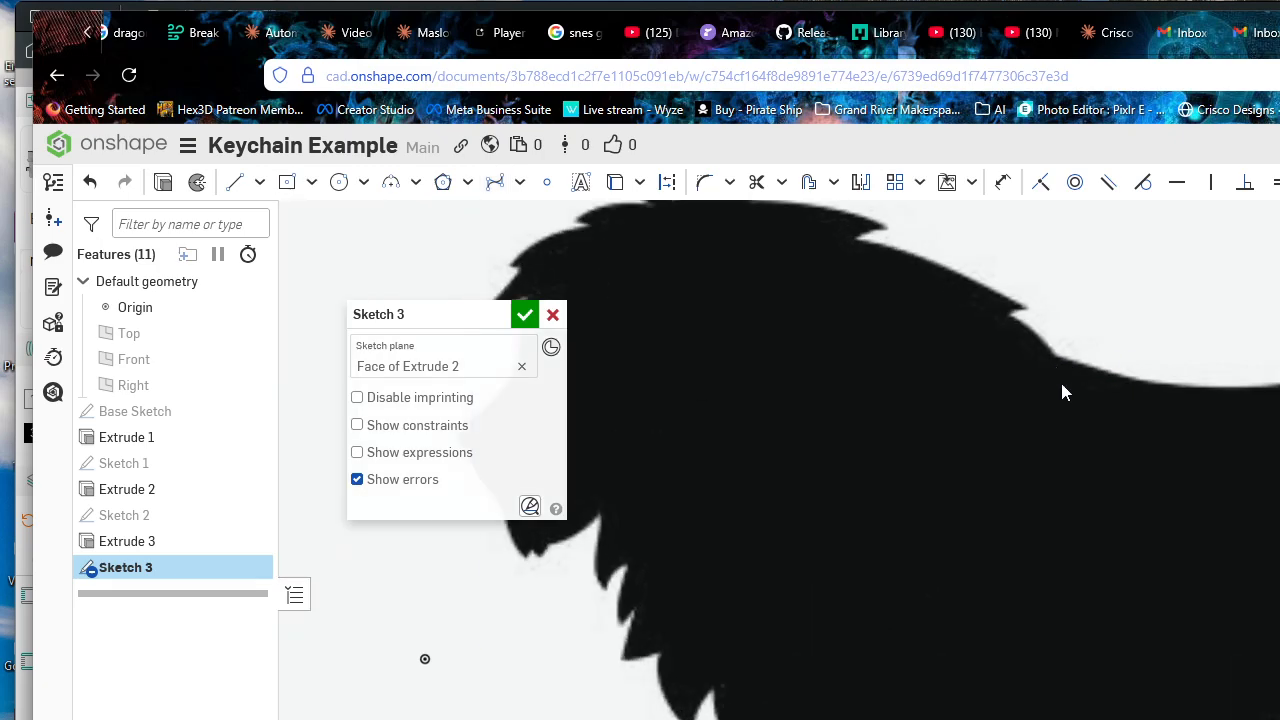
pyautogui.scroll(-2, 1063, 391)
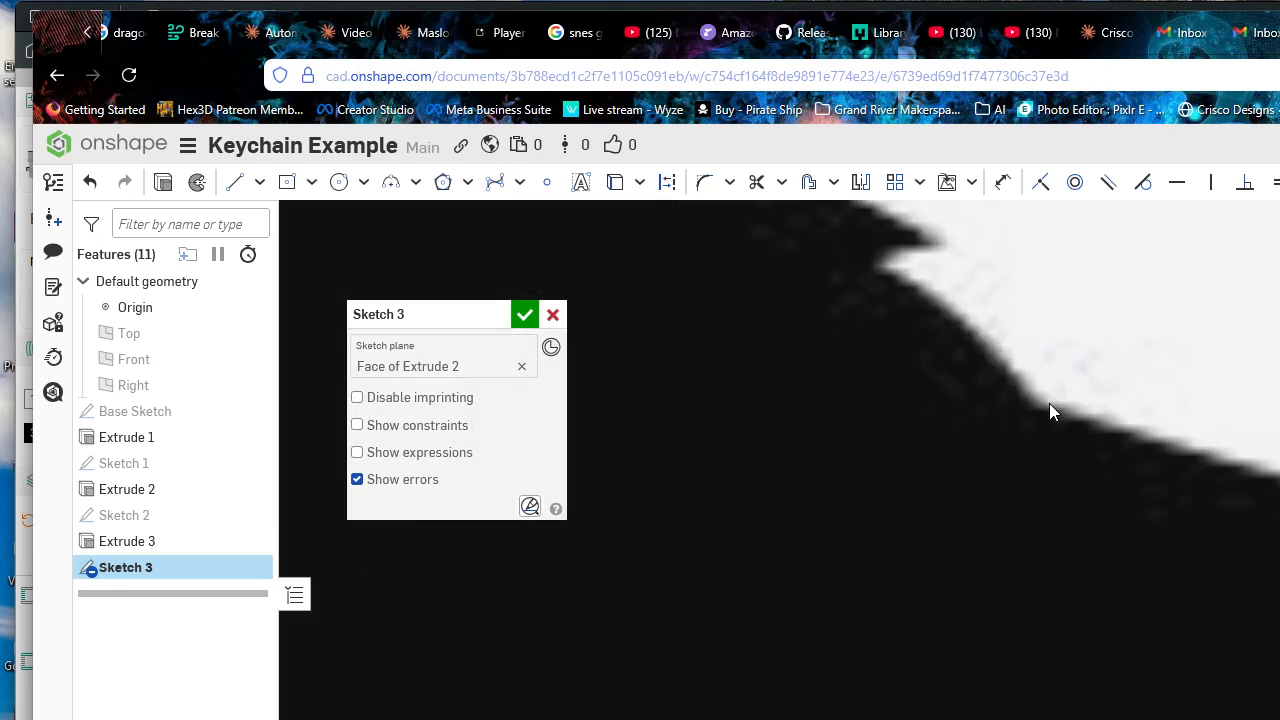
pyautogui.scroll(4, 1015, 436)
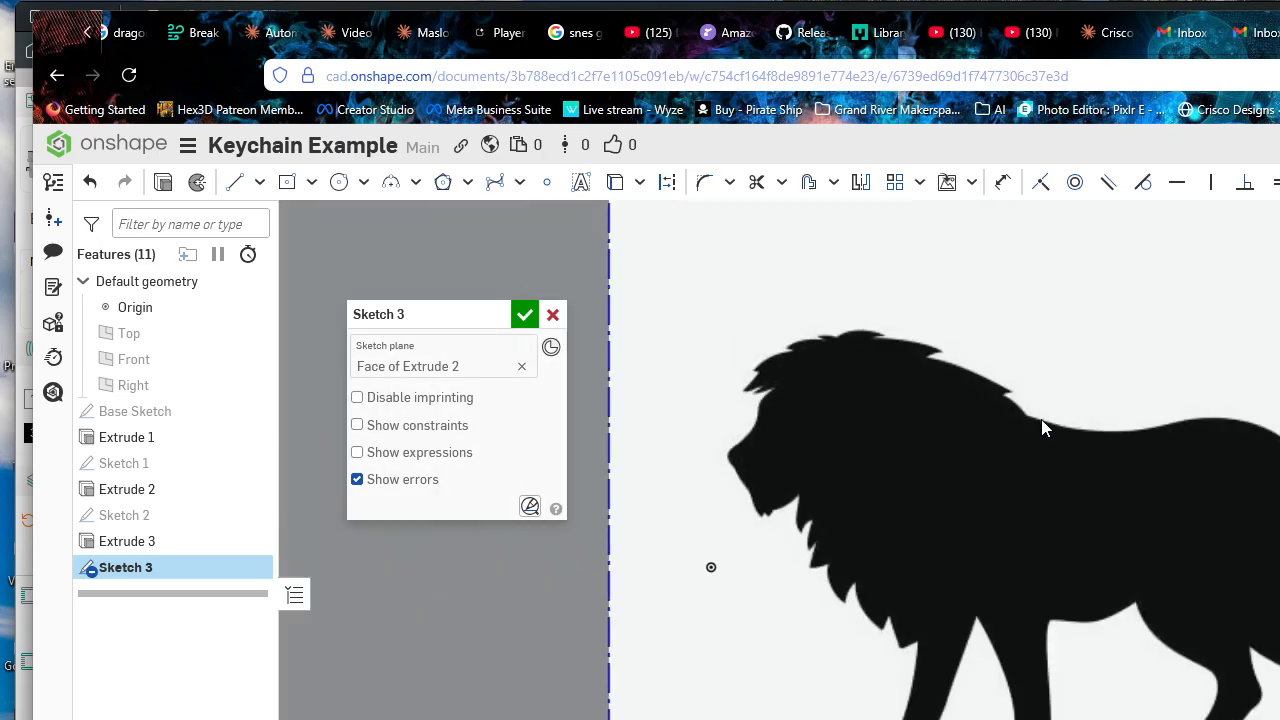
pyautogui.scroll(-2, 1036, 415)
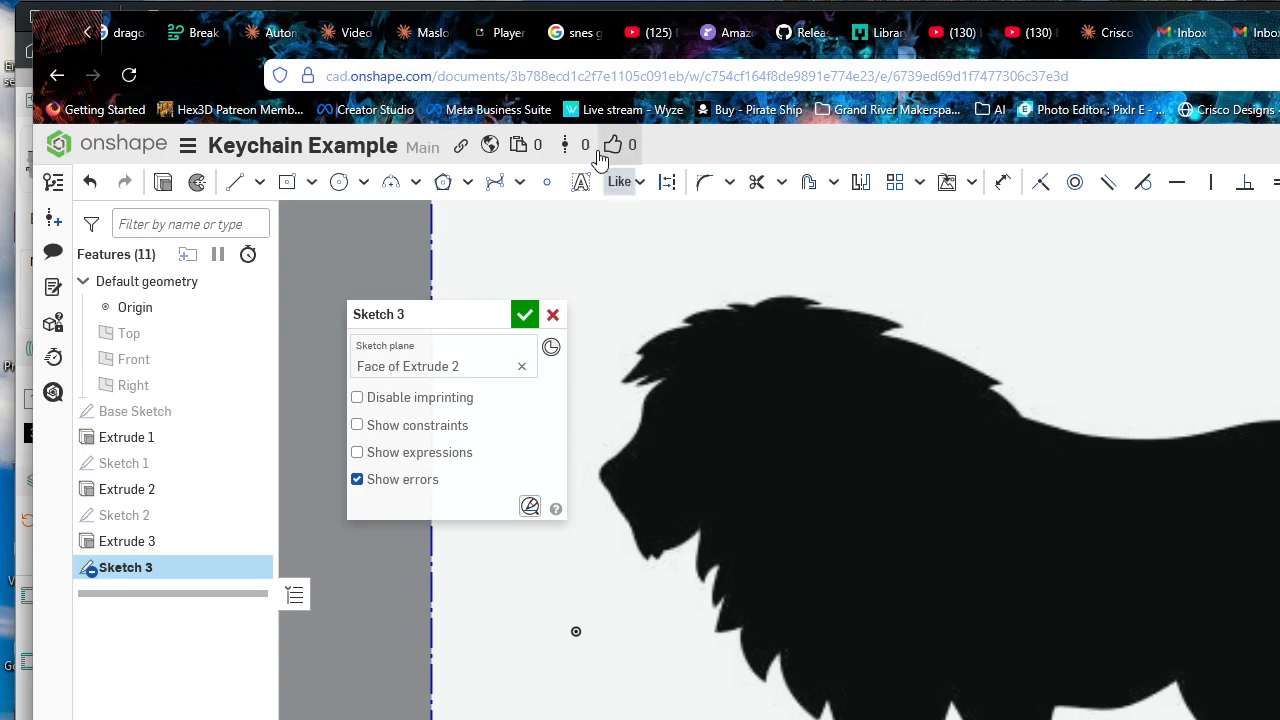
# Step: Try to trace the rear edge of the lion's front leg with a Bezier curve starting where the leg meets the belly, and cancel it
pyautogui.click(498, 186)
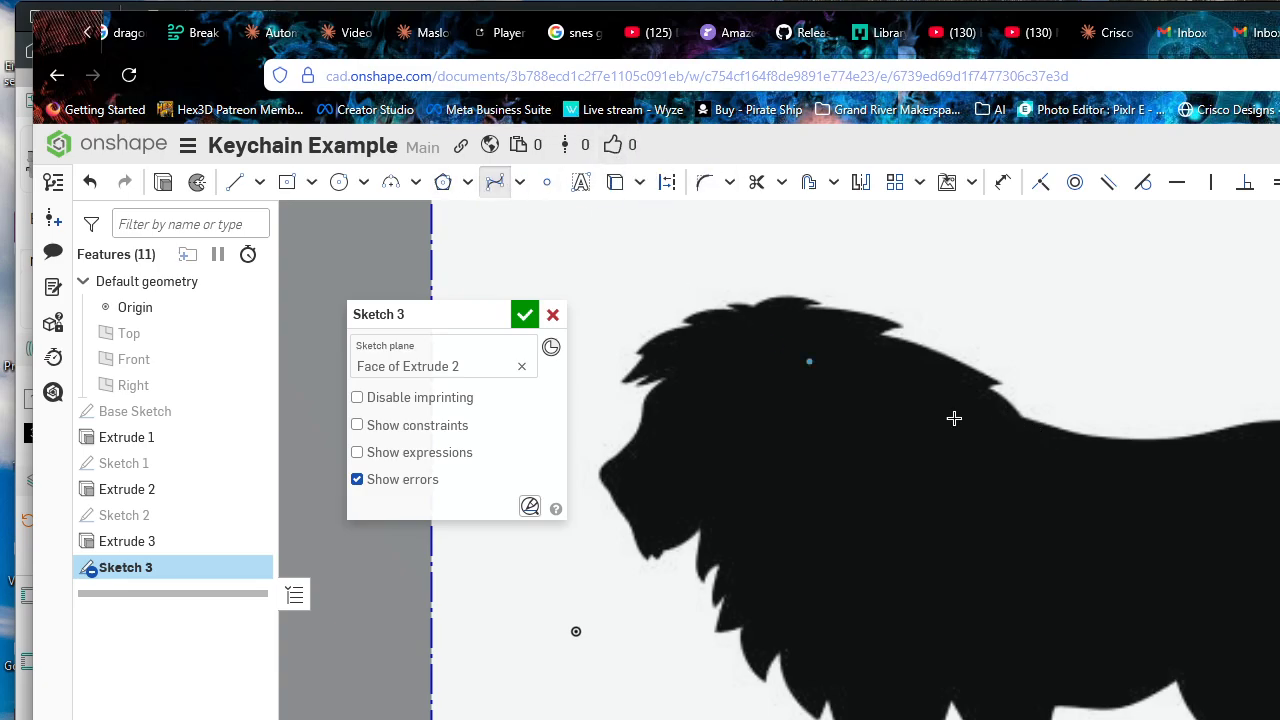
pyautogui.click(1058, 677)
pyautogui.moveTo(576, 631); pyautogui.dragTo(592, 468, button='middle')
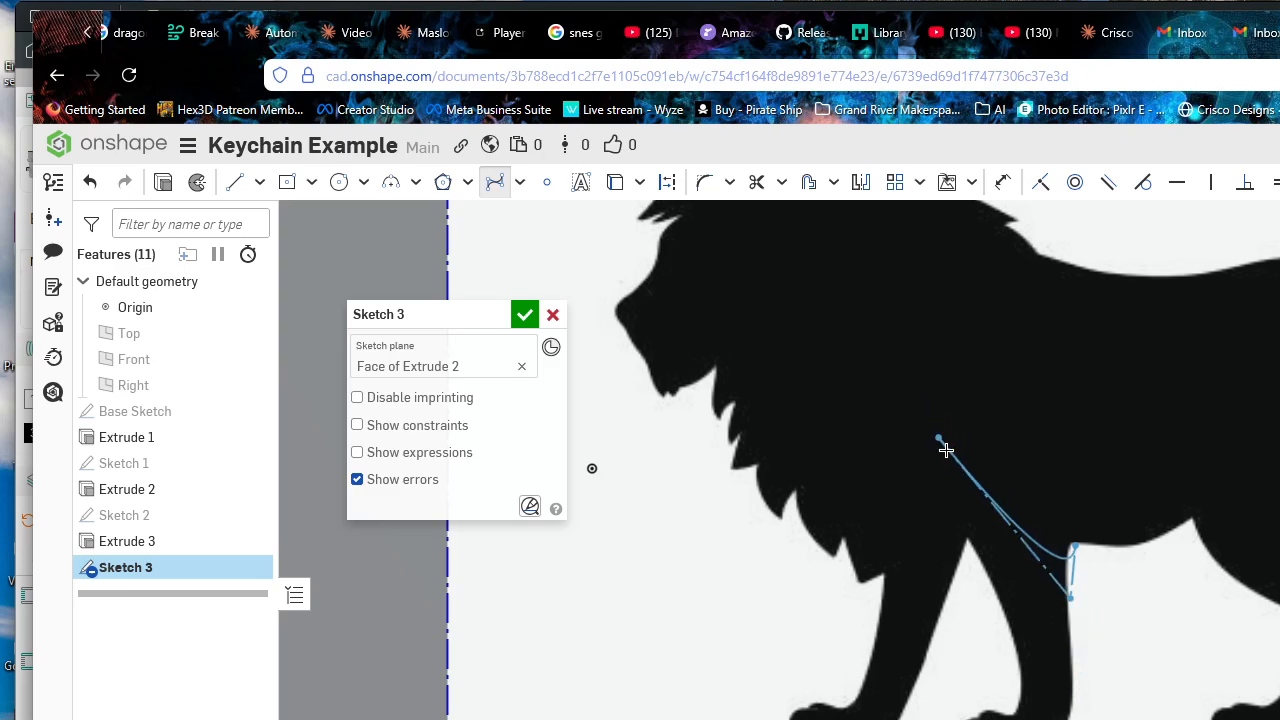
pyautogui.moveTo(943, 446); pyautogui.dragTo(1044, 621, button='middle')
pyautogui.scroll(3, 905, 325)
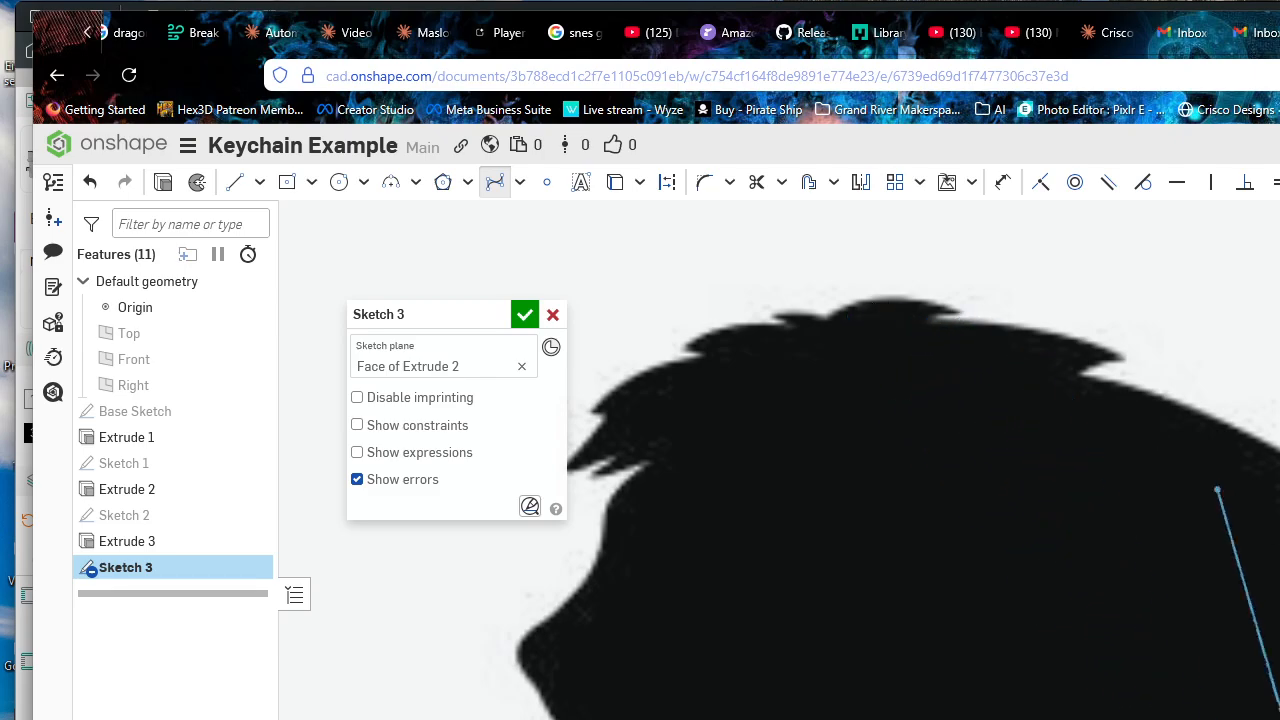
pyautogui.scroll(-3, 1279, 490)
pyautogui.moveTo(1279, 715); pyautogui.dragTo(1148, 486, button='middle')
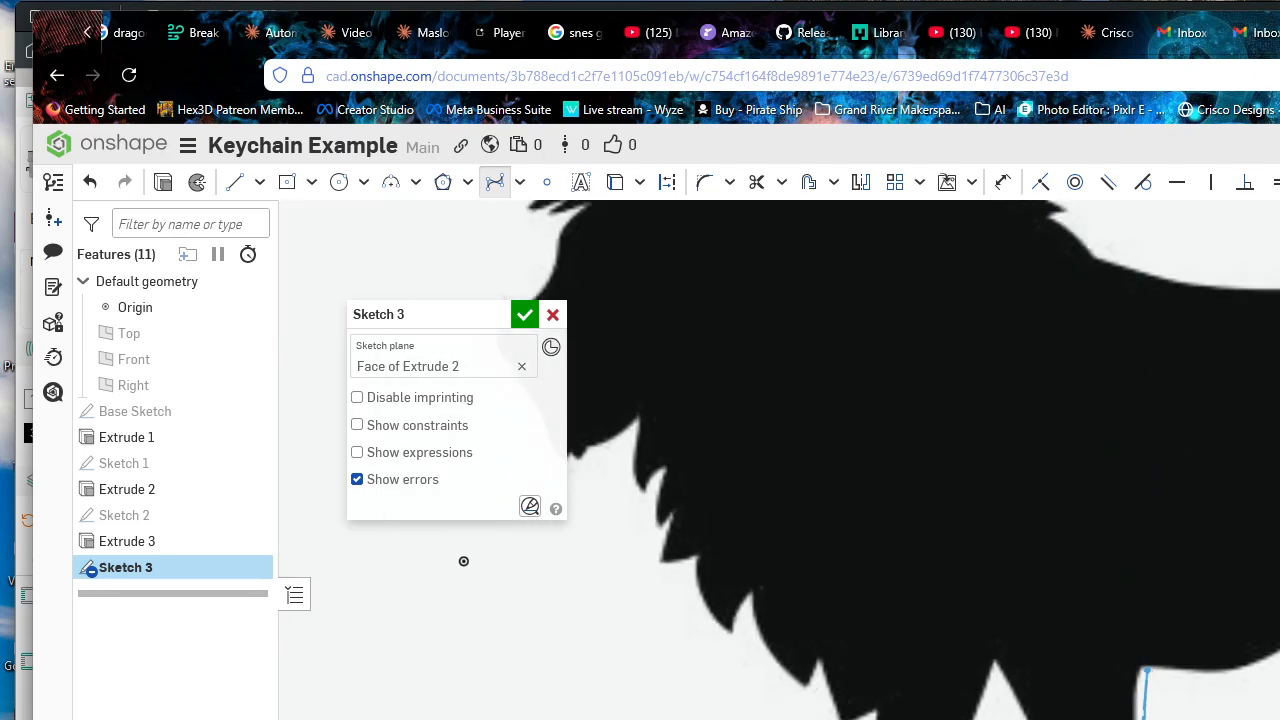
pyautogui.scroll(-3, 1157, 606)
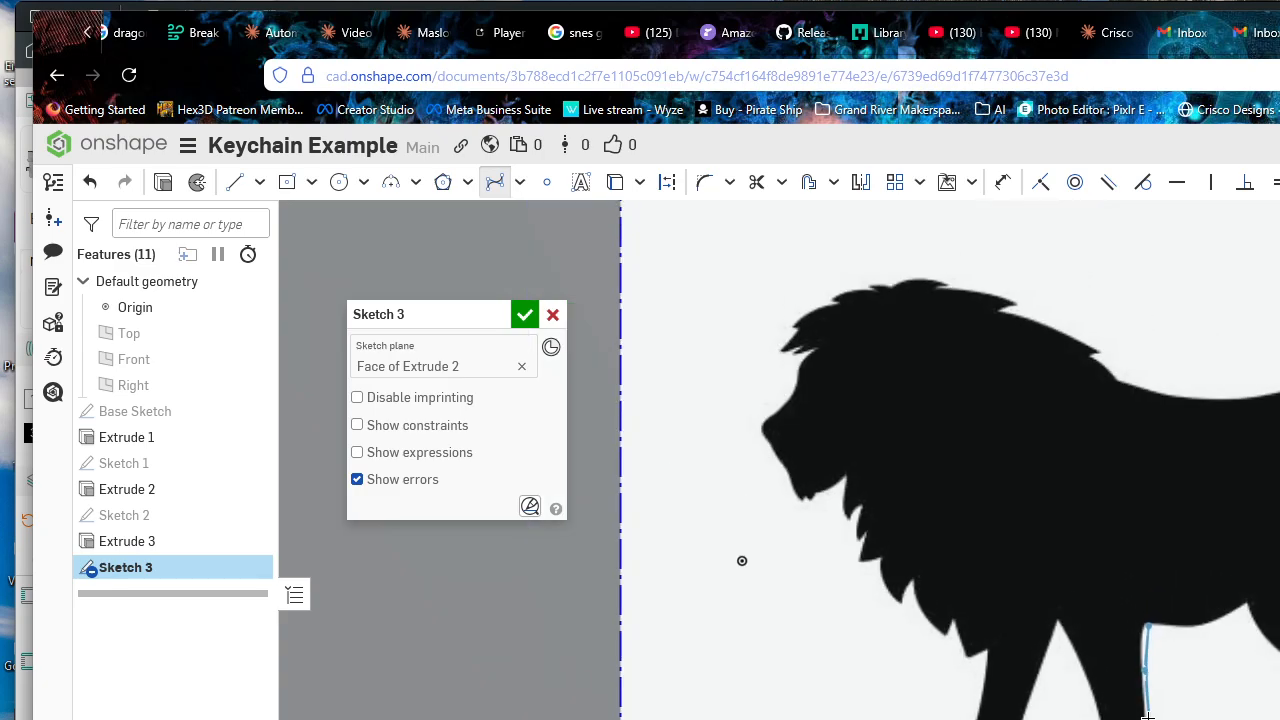
pyautogui.scroll(-2, 1164, 600)
pyautogui.scroll(3, 1186, 540)
pyautogui.scroll(-4, 1189, 523)
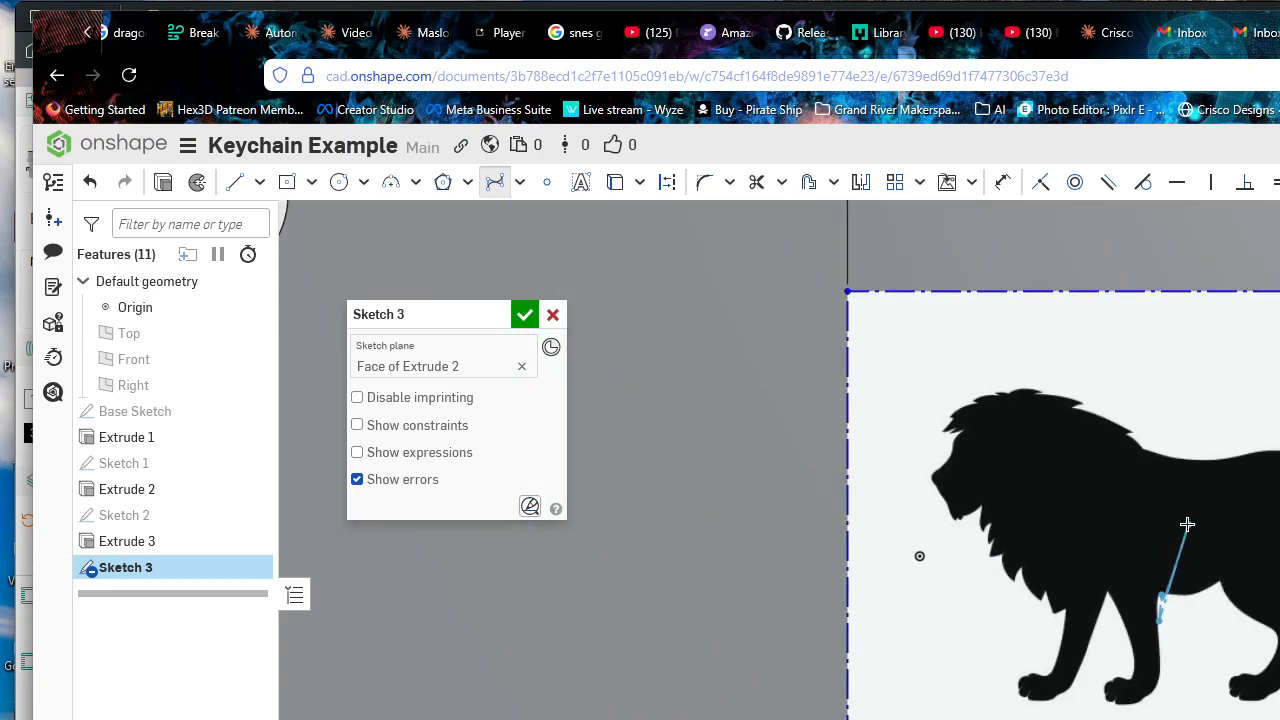
pyautogui.scroll(4, 1189, 523)
pyautogui.scroll(-4, 1180, 530)
pyautogui.scroll(3, 1157, 538)
pyautogui.scroll(-3, 1144, 534)
pyautogui.scroll(4, 1142, 532)
pyautogui.scroll(-4, 1140, 531)
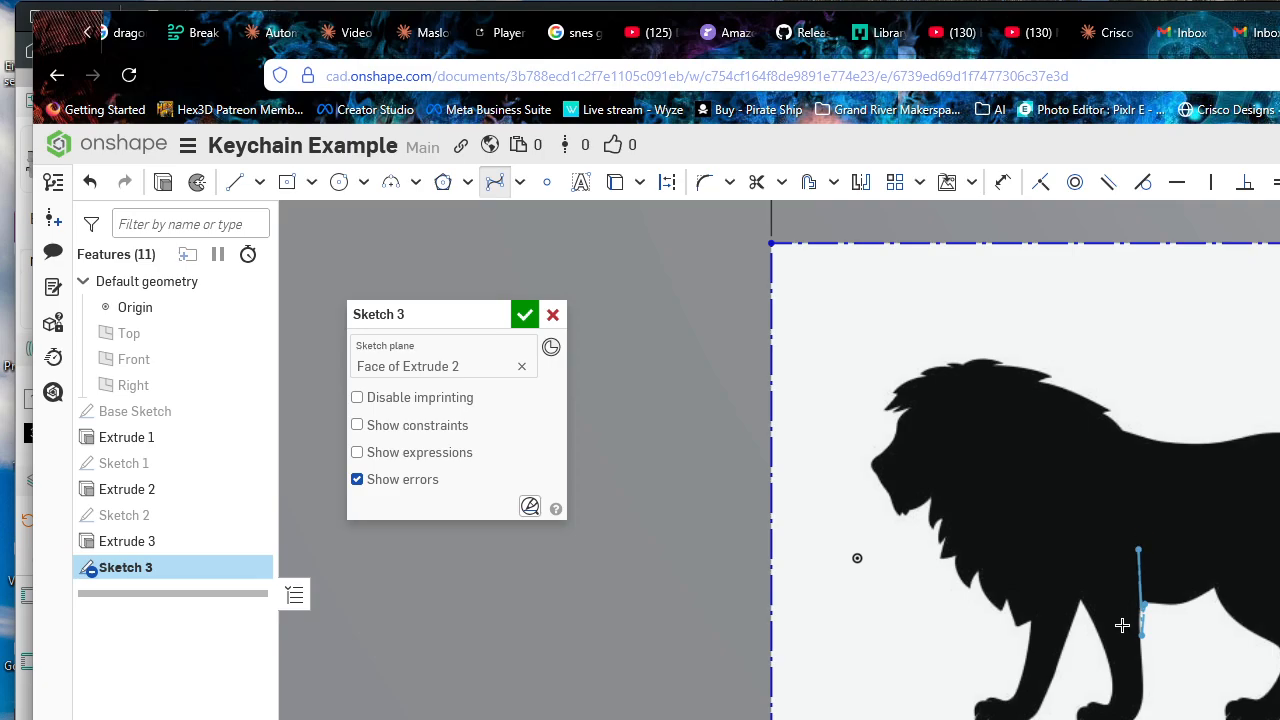
pyautogui.moveTo(1126, 590); pyautogui.dragTo(1143, 457, button='middle')
pyautogui.scroll(-1, 1143, 452)
pyautogui.scroll(3, 1143, 446)
pyautogui.moveTo(1105, 393)
pyautogui.mouseDown(button='middle')
pyautogui.moveTo(1242, 562)
pyautogui.moveTo(1063, 425)
pyautogui.moveTo(1160, 628)
pyautogui.moveTo(1257, 440)
pyautogui.moveTo(917, 637)
pyautogui.moveTo(1279, 660)
pyautogui.mouseUp(button='middle')
pyautogui.moveTo(1279, 719); pyautogui.dragTo(1014, 500, button='middle')
pyautogui.moveTo(1117, 570); pyautogui.dragTo(1023, 491, button='middle')
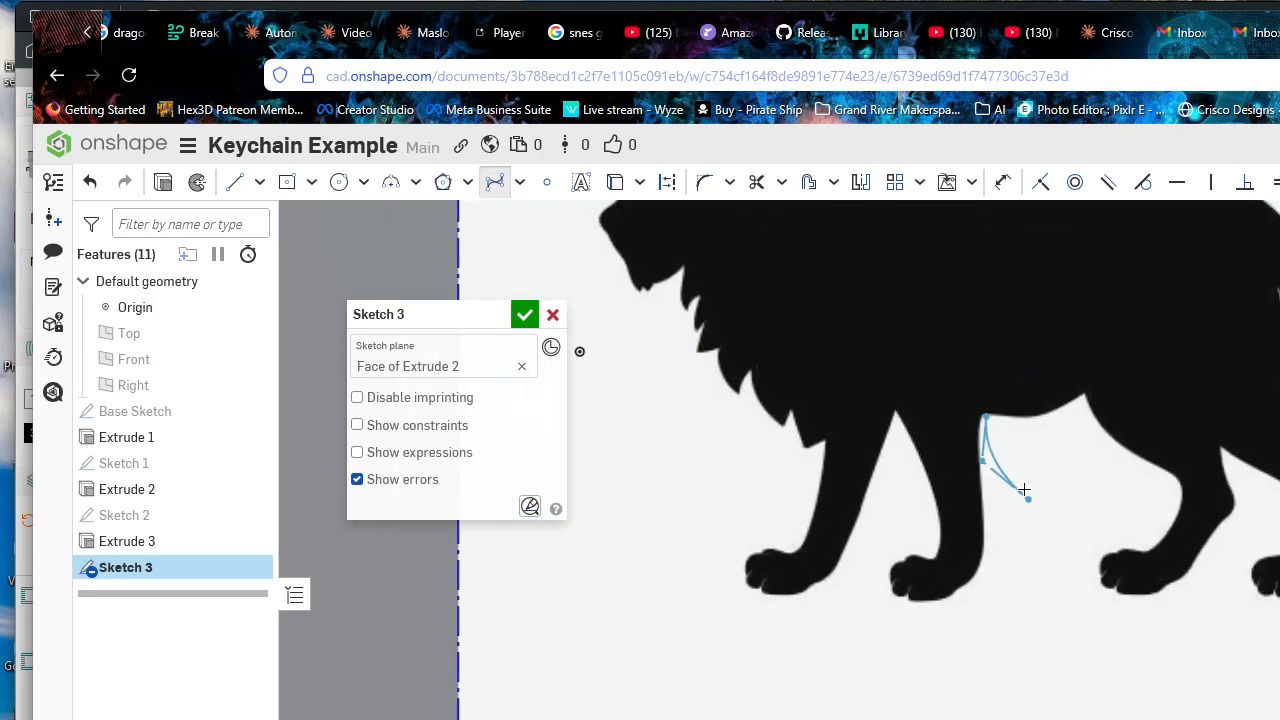
pyautogui.scroll(3, 1012, 492)
pyautogui.scroll(6, 960, 480)
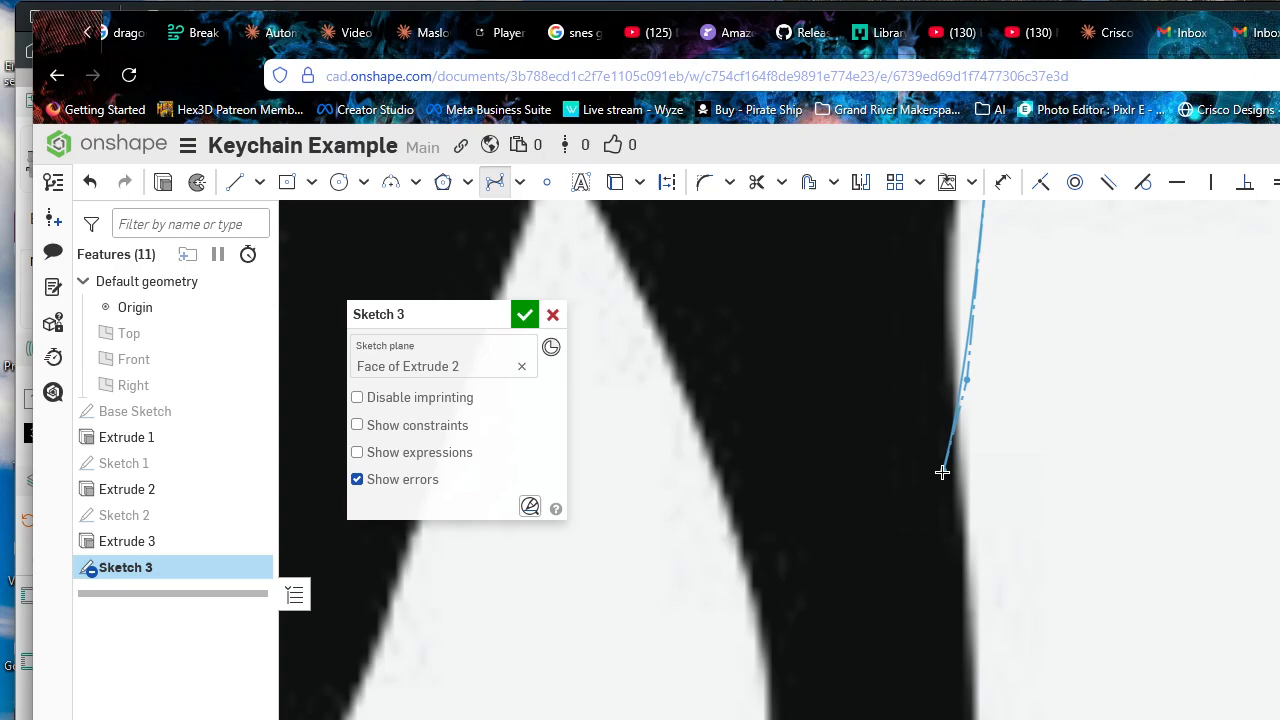
pyautogui.scroll(-4, 968, 487)
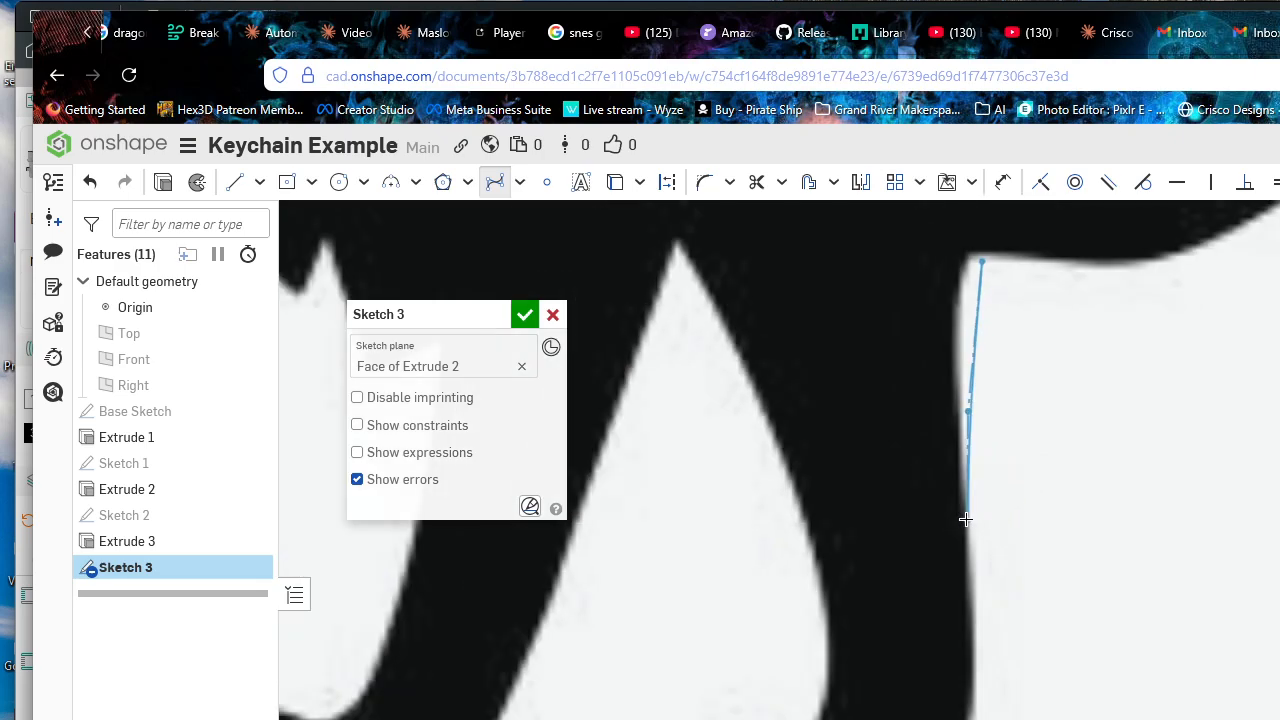
pyautogui.scroll(-6, 984, 553)
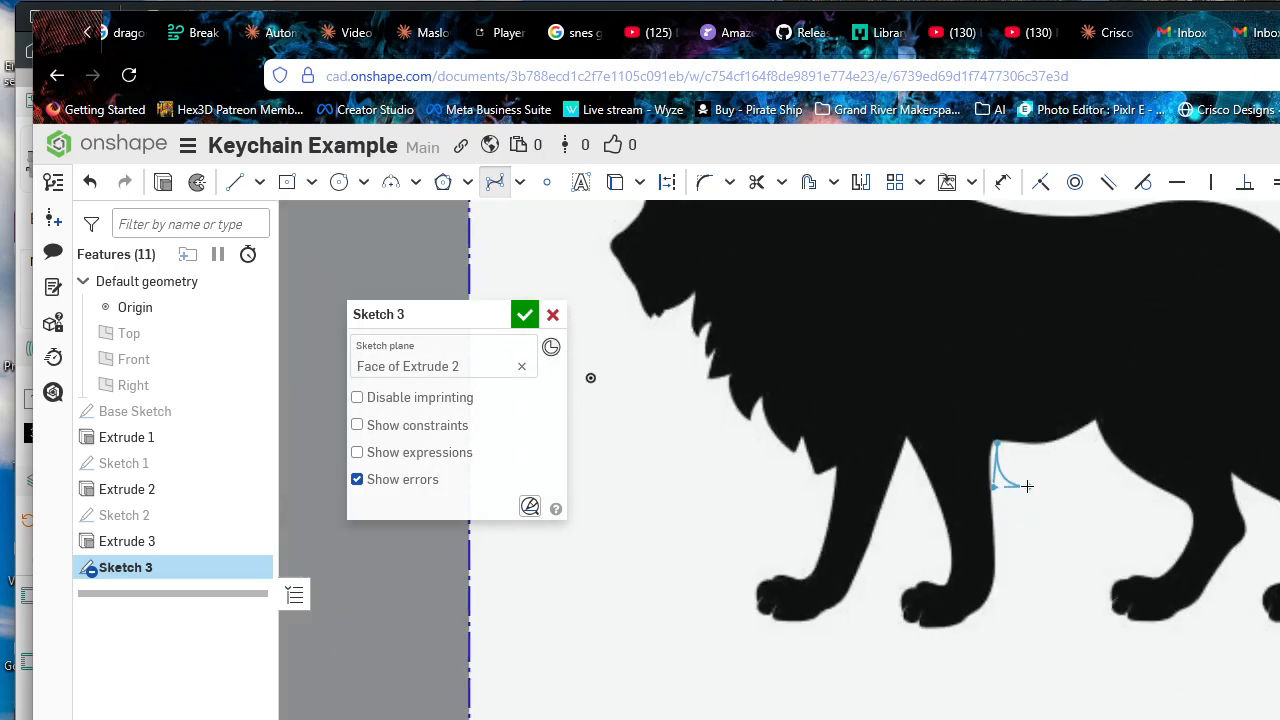
pyautogui.moveTo(1035, 431)
pyautogui.mouseDown(button='middle')
pyautogui.moveTo(1274, 557)
pyautogui.moveTo(986, 594)
pyautogui.moveTo(1146, 540)
pyautogui.moveTo(904, 639)
pyautogui.moveTo(860, 490)
pyautogui.moveTo(811, 531)
pyautogui.moveTo(1057, 423)
pyautogui.moveTo(946, 517)
pyautogui.moveTo(1134, 660)
pyautogui.moveTo(1071, 486)
pyautogui.moveTo(1100, 580)
pyautogui.moveTo(1197, 495)
pyautogui.moveTo(1131, 529)
pyautogui.mouseUp(button='middle')
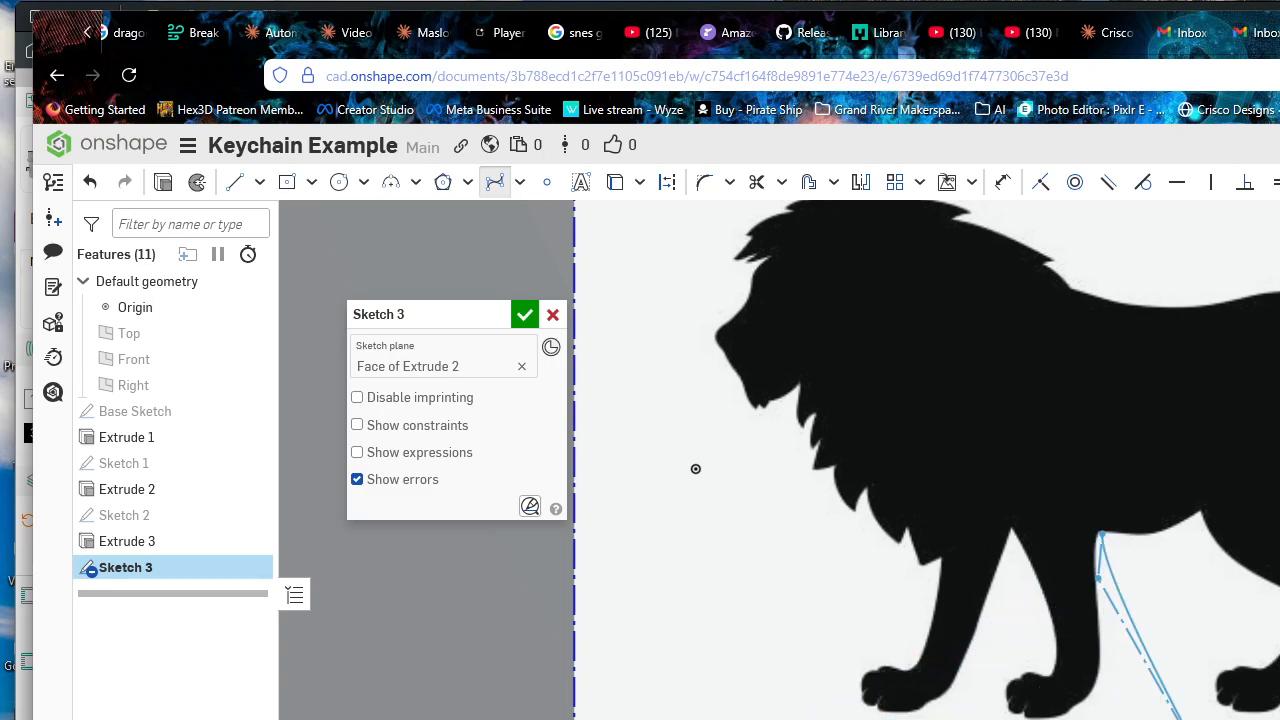
pyautogui.moveTo(1128, 645); pyautogui.dragTo(1057, 628, button='middle')
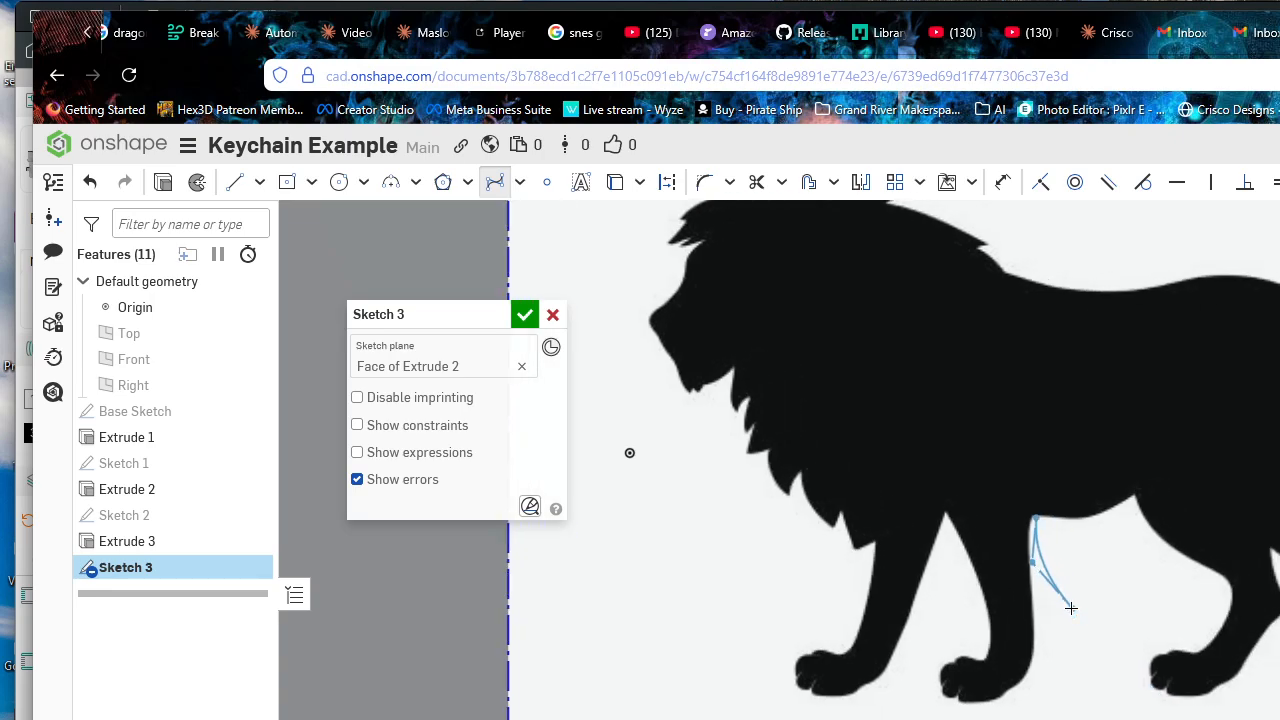
pyautogui.moveTo(1075, 575); pyautogui.dragTo(1136, 612, button='middle')
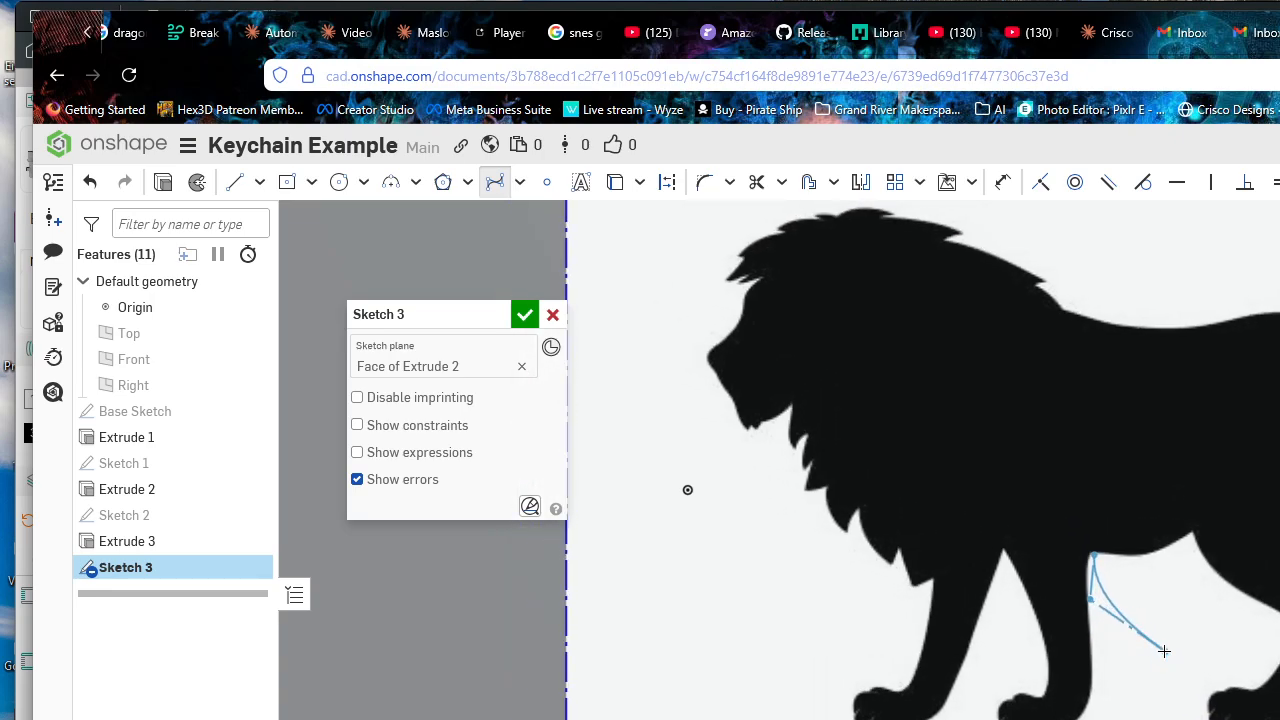
pyautogui.moveTo(1150, 660); pyautogui.dragTo(1094, 718, button='middle')
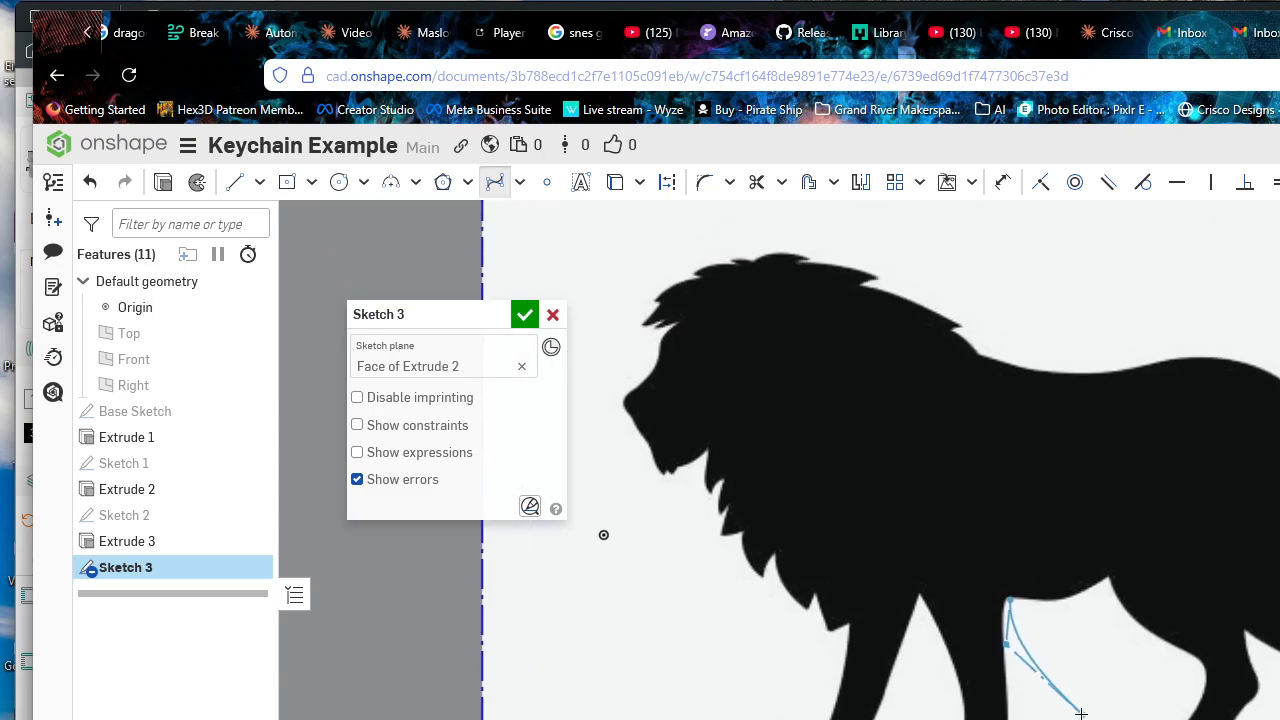
pyautogui.scroll(-1, 1066, 712)
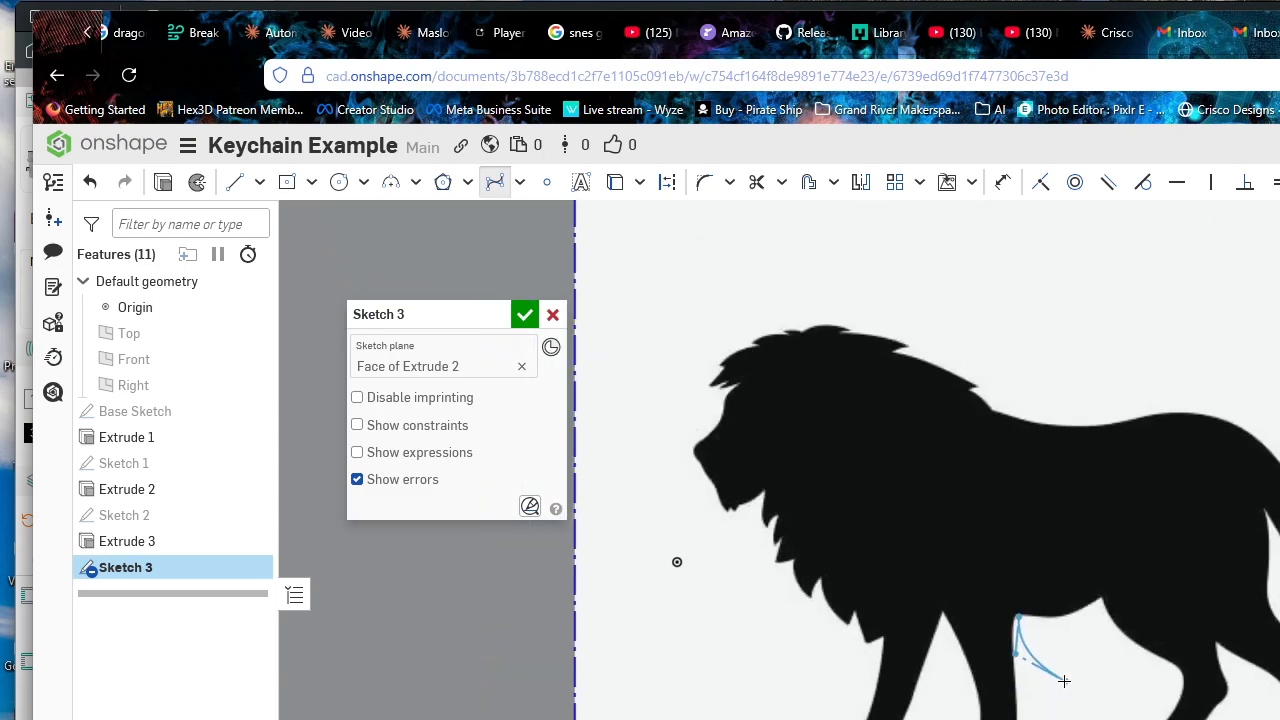
pyautogui.scroll(1, 1060, 682)
pyautogui.press('Escape')
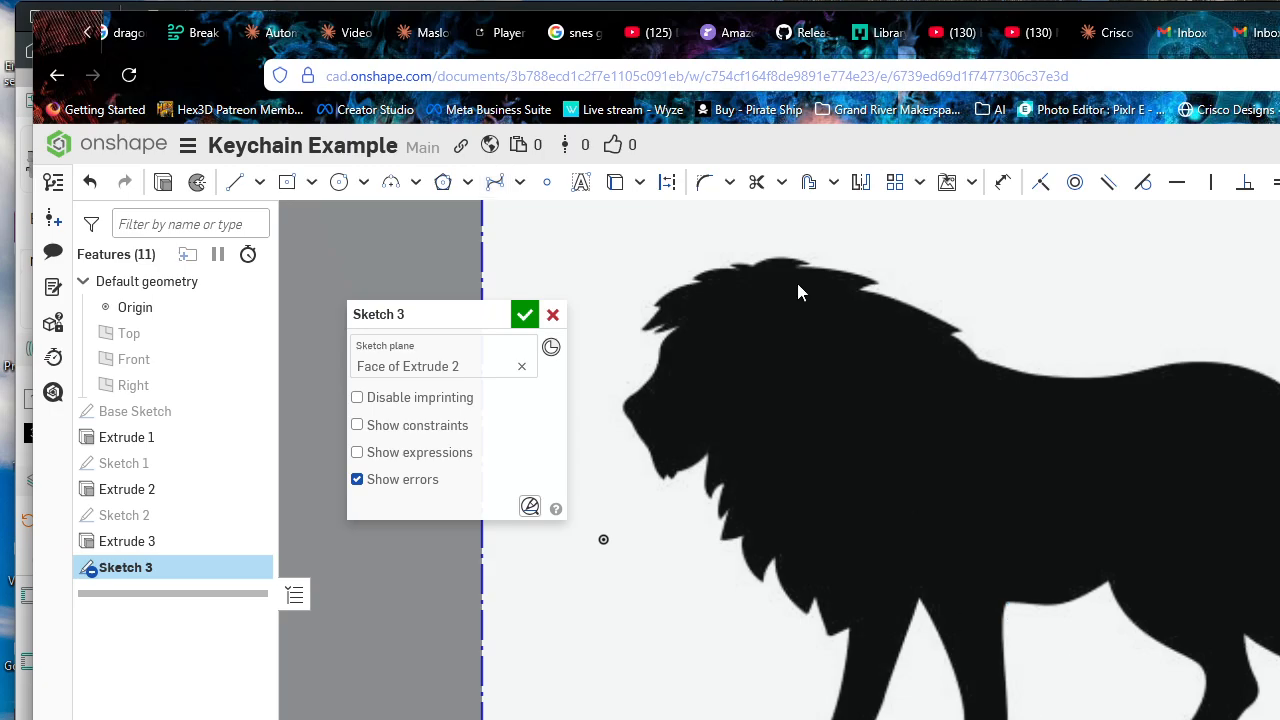
# Step: Try a Bezier curve beside the lion's front leg and a multi-point one arching across its body, and undo both
pyautogui.click(494, 183)
pyautogui.click(1018, 622)
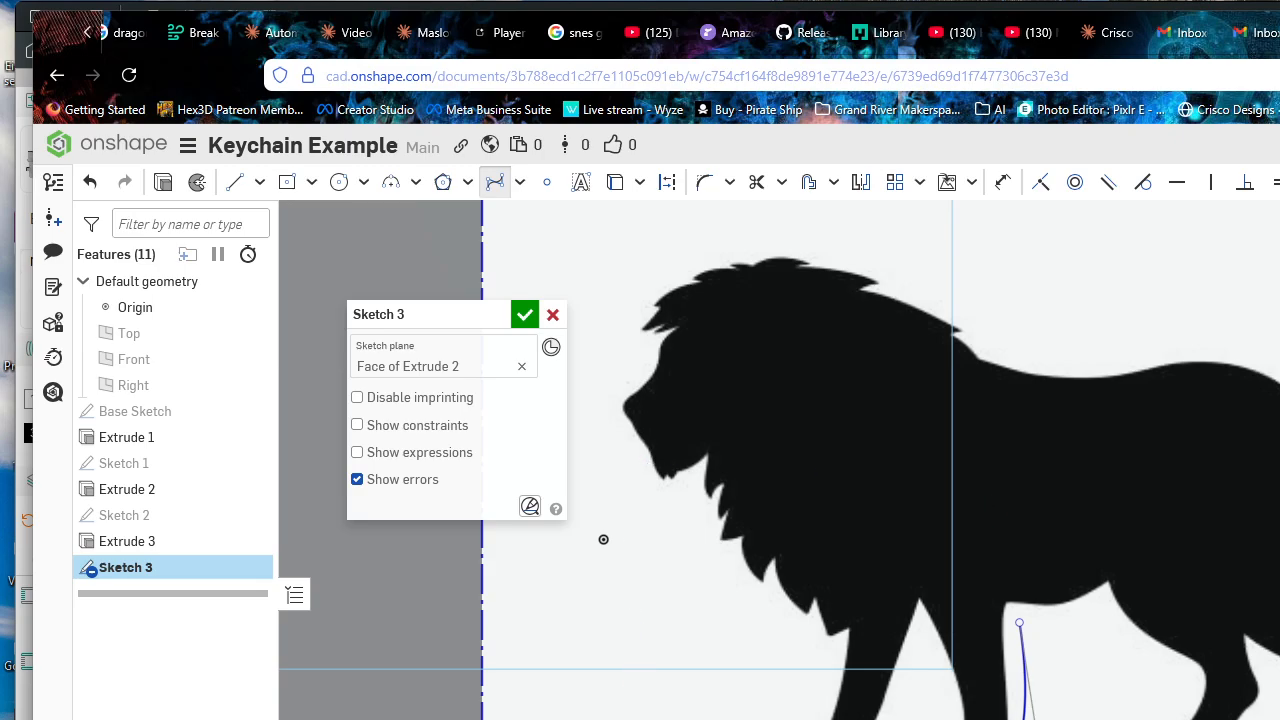
pyautogui.click(890, 345)
pyautogui.click(904, 350)
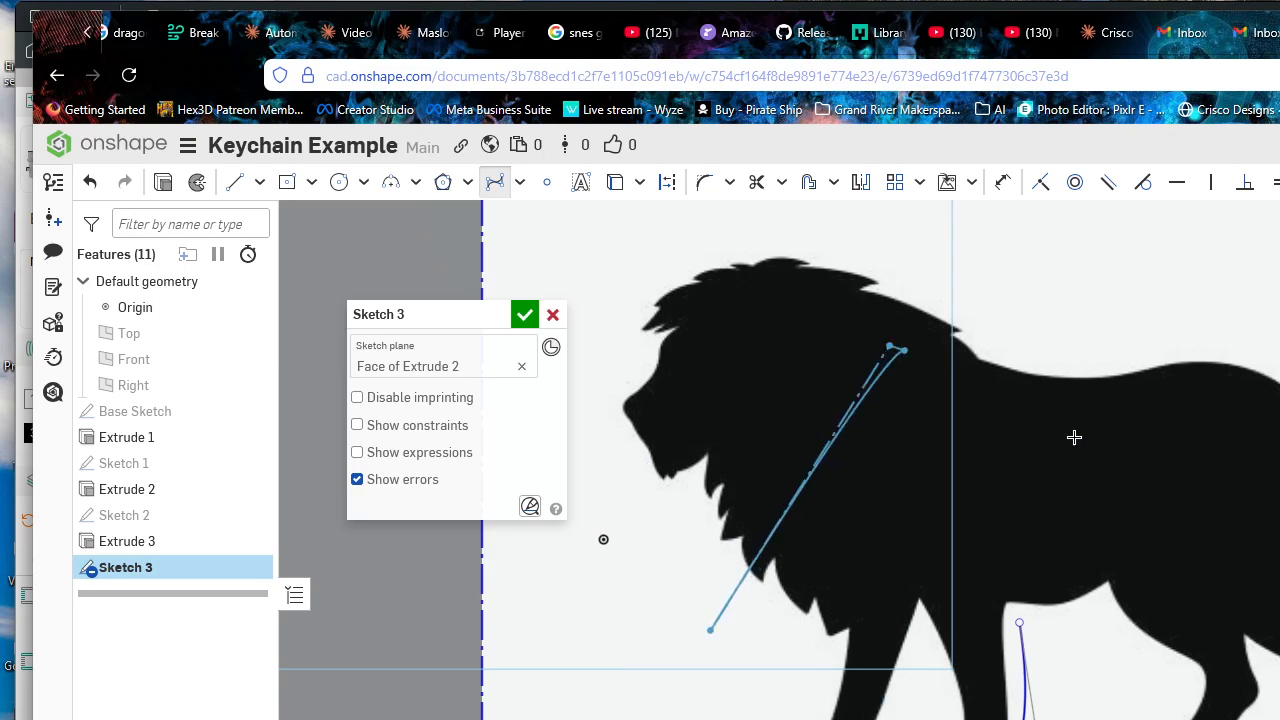
pyautogui.click(1167, 491)
pyautogui.click(1268, 549)
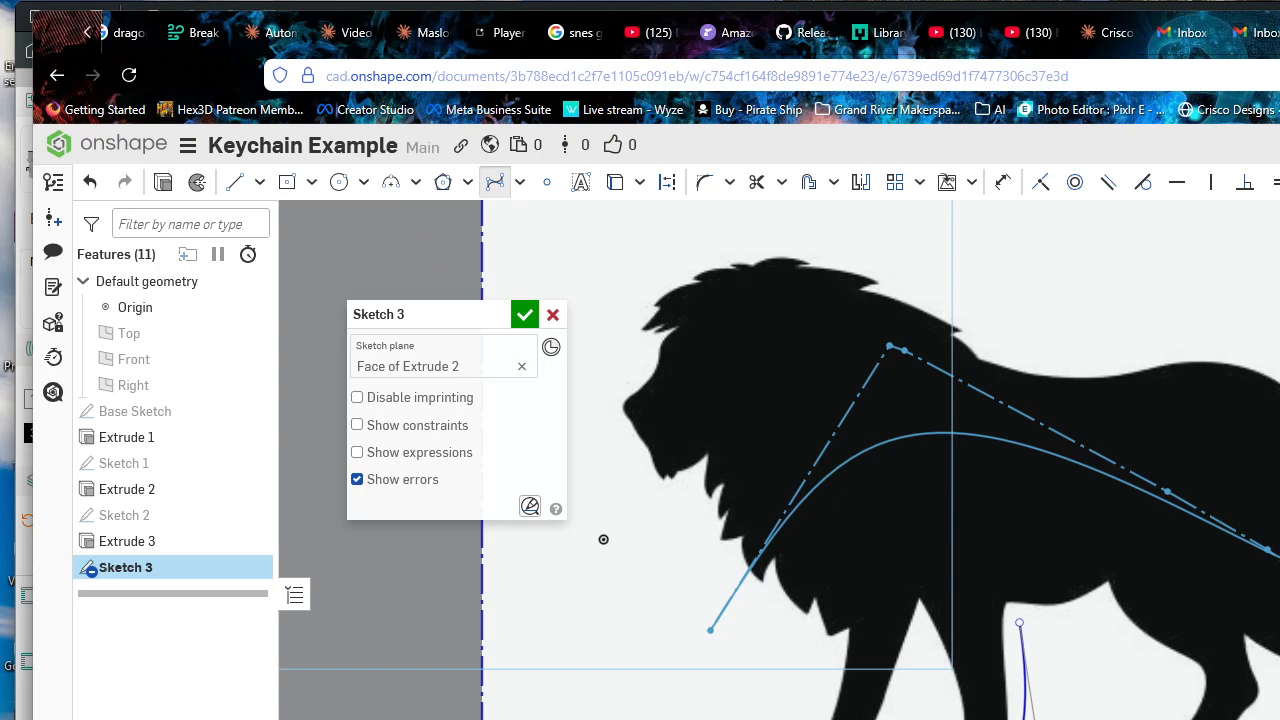
pyautogui.press('Escape')
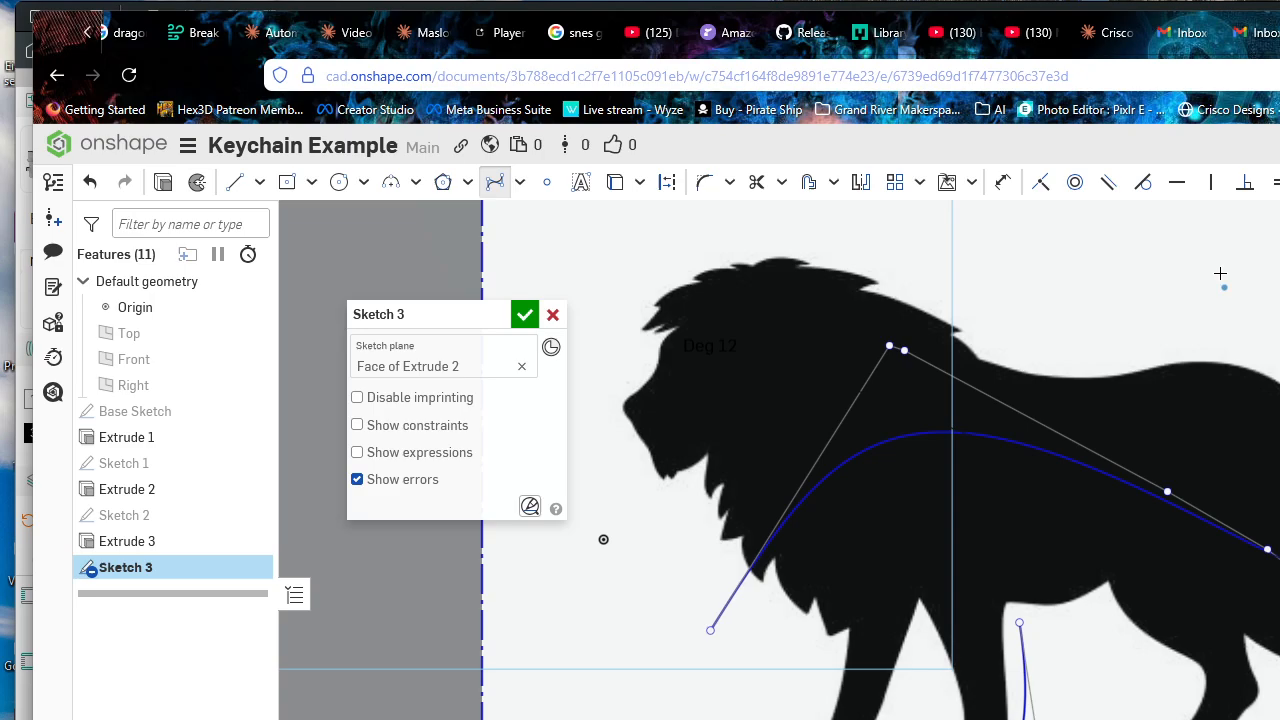
pyautogui.hotkey('ctrl', 'z')
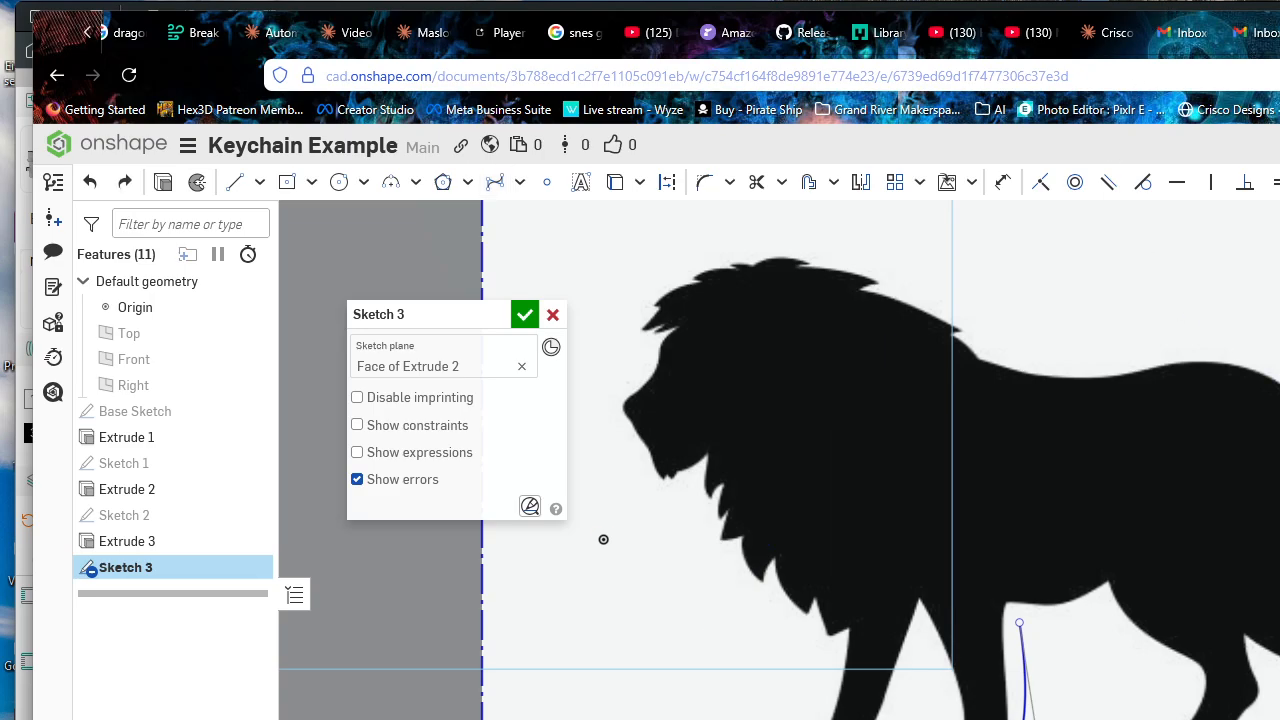
pyautogui.hotkey('ctrl', 'z')
# Step: Trace the outer edge of the lion's tail with a multi-point spline continuing over the upper side of the tail tuft
pyautogui.click(519, 181)
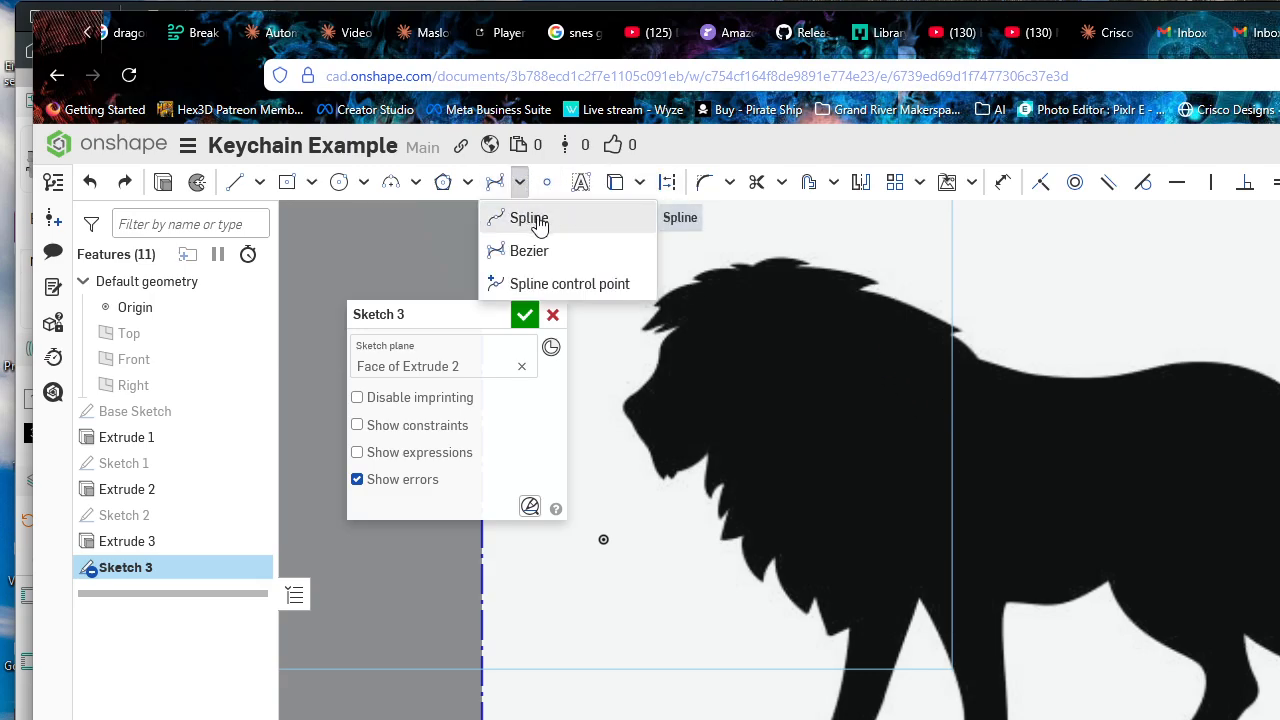
pyautogui.click(529, 218)
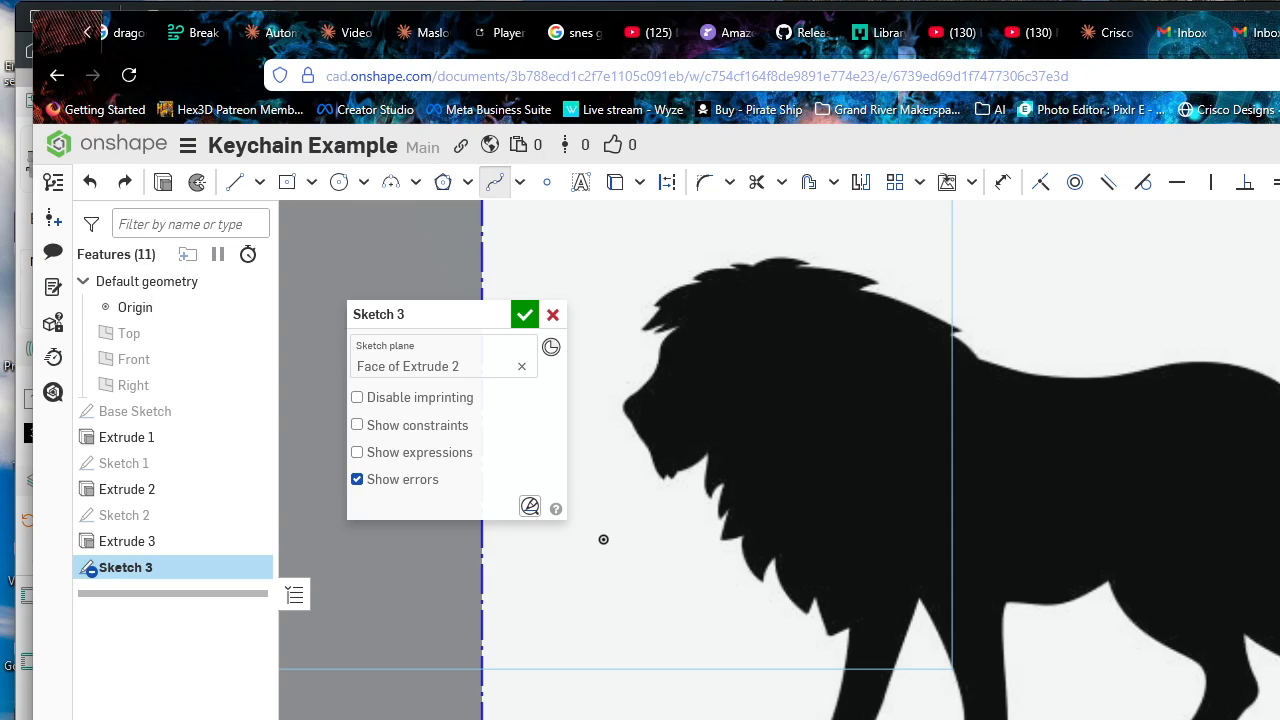
pyautogui.scroll(10, 603, 539)
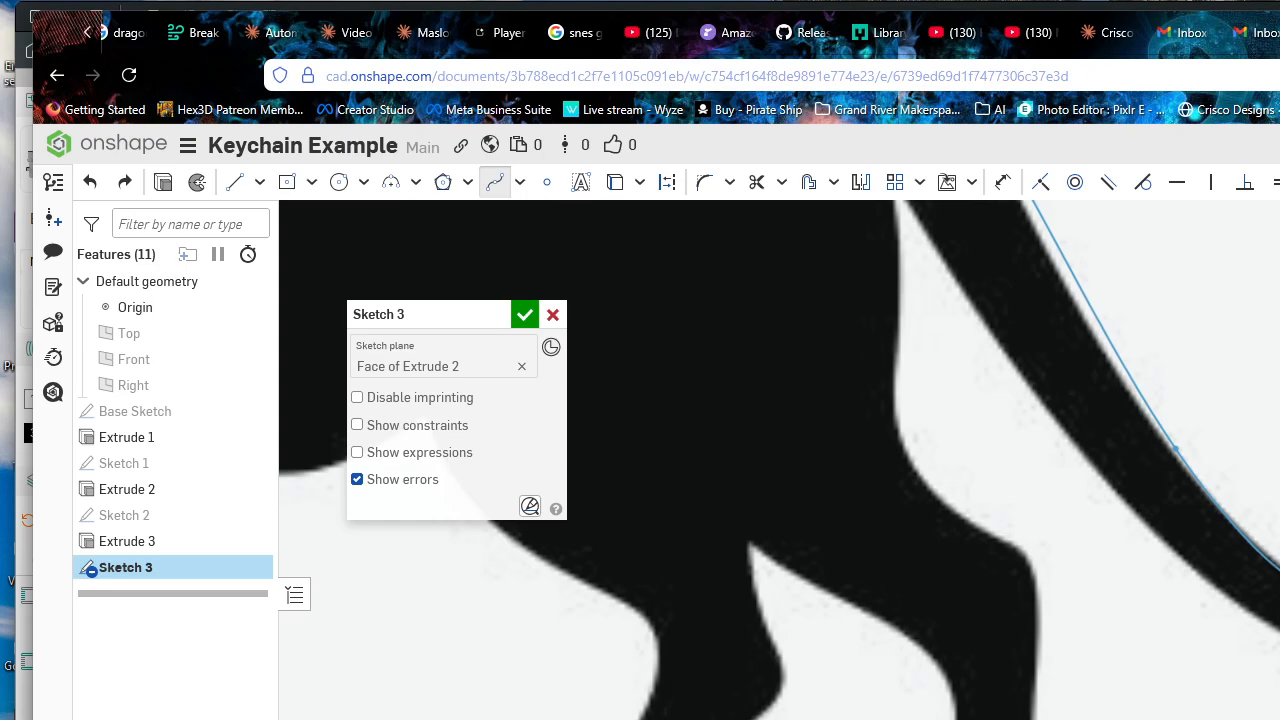
pyautogui.press('Escape')
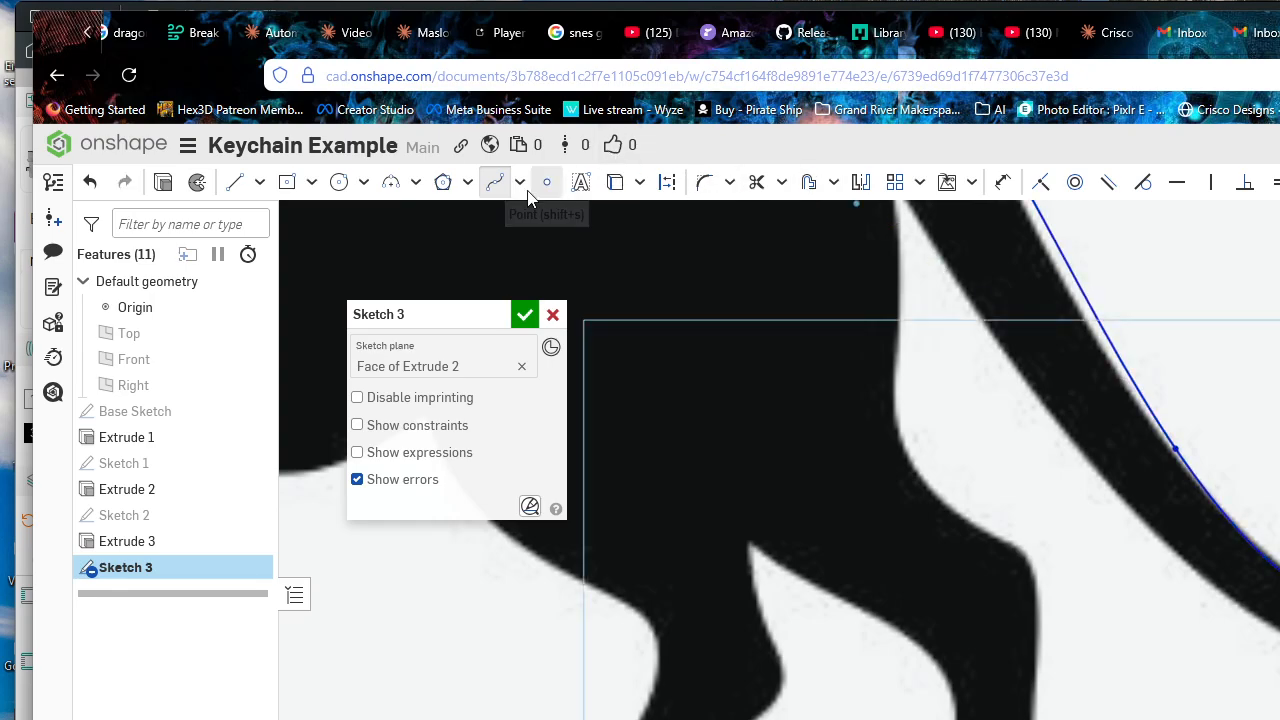
# Step: Start a multi-point spline along the underside of the lion's tail tuft, up to where the tuft meets the tail
pyautogui.click(500, 186)
pyautogui.click(494, 182)
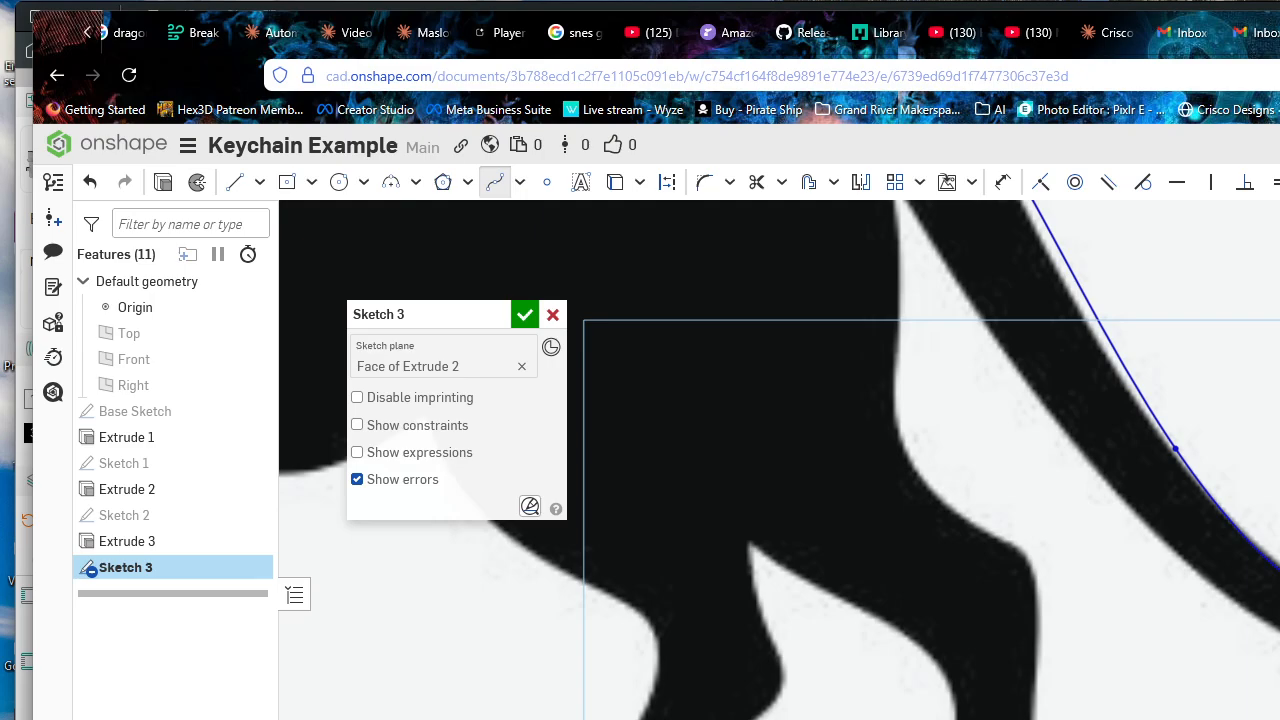
pyautogui.click(1278, 636)
pyautogui.scroll(3, 1278, 636)
pyautogui.moveTo(1278, 636); pyautogui.dragTo(936, 590, button='middle')
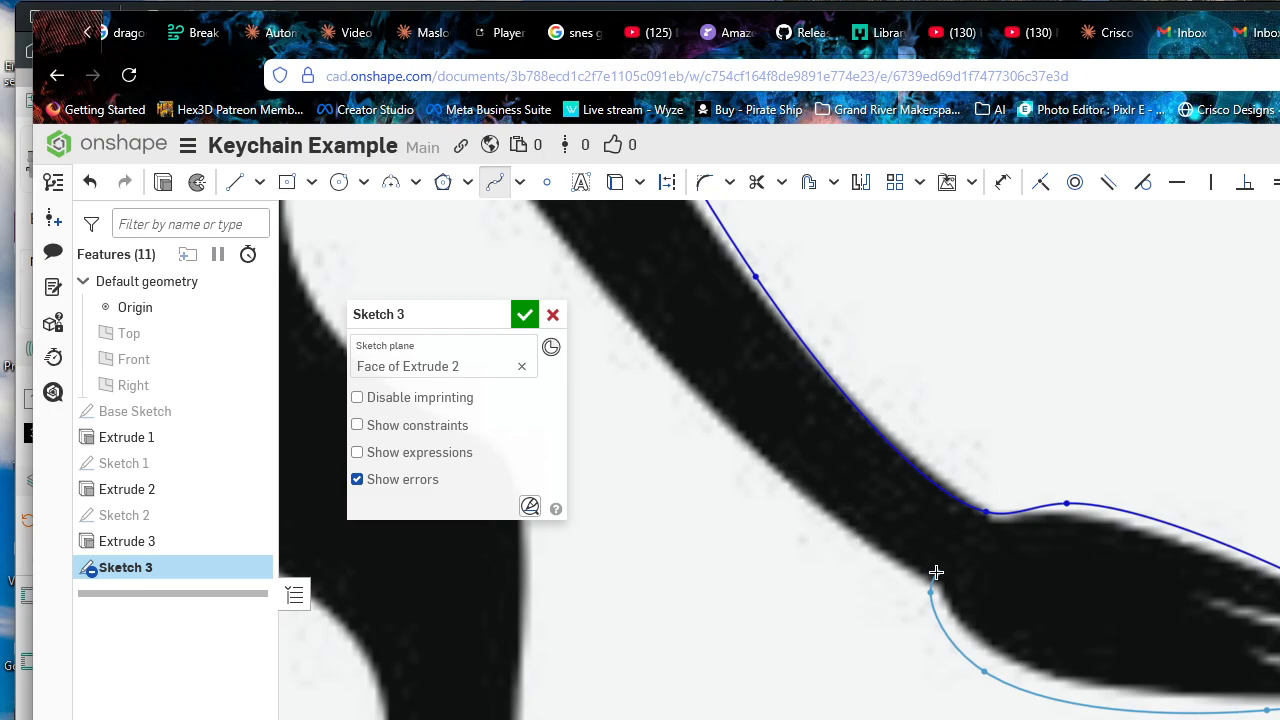
pyautogui.scroll(2, 614, 718)
pyautogui.scroll(-3, 681, 718)
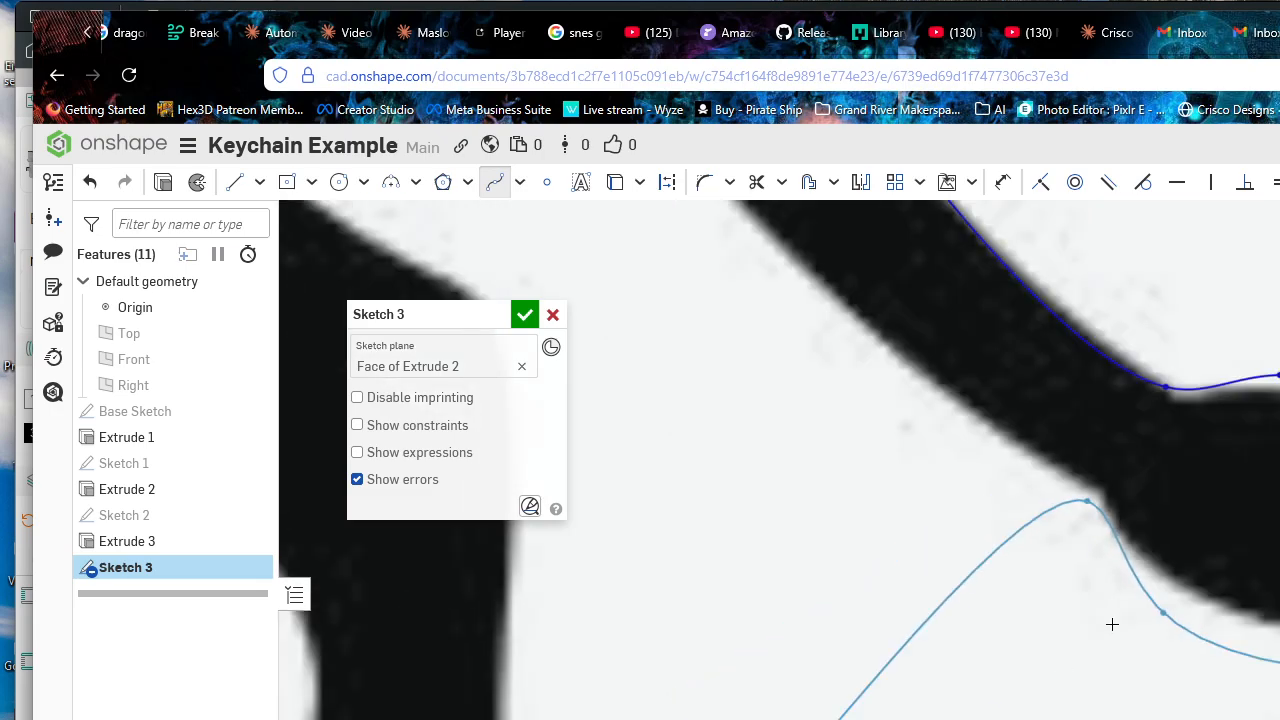
pyautogui.scroll(3, 975, 490)
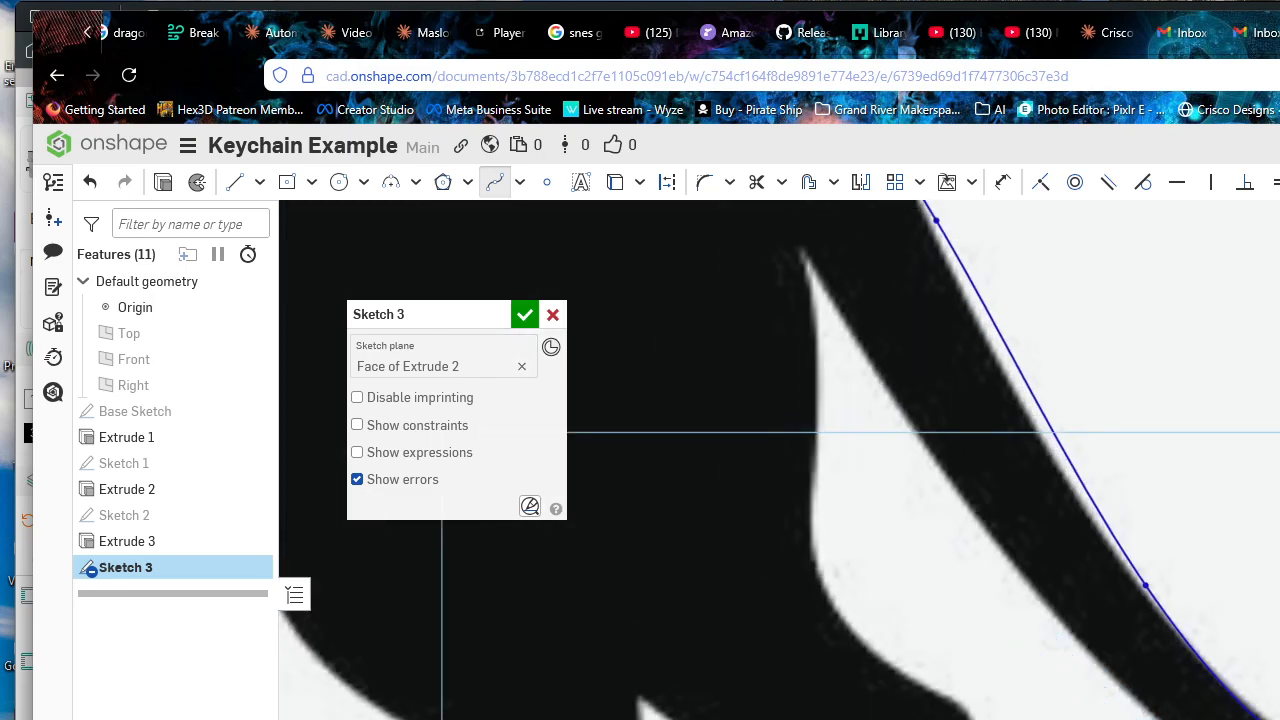
# Step: Continue the spline up the inner edge of the lion's tail, curve it across the tail base to the outer spline, and end it
pyautogui.click(907, 430)
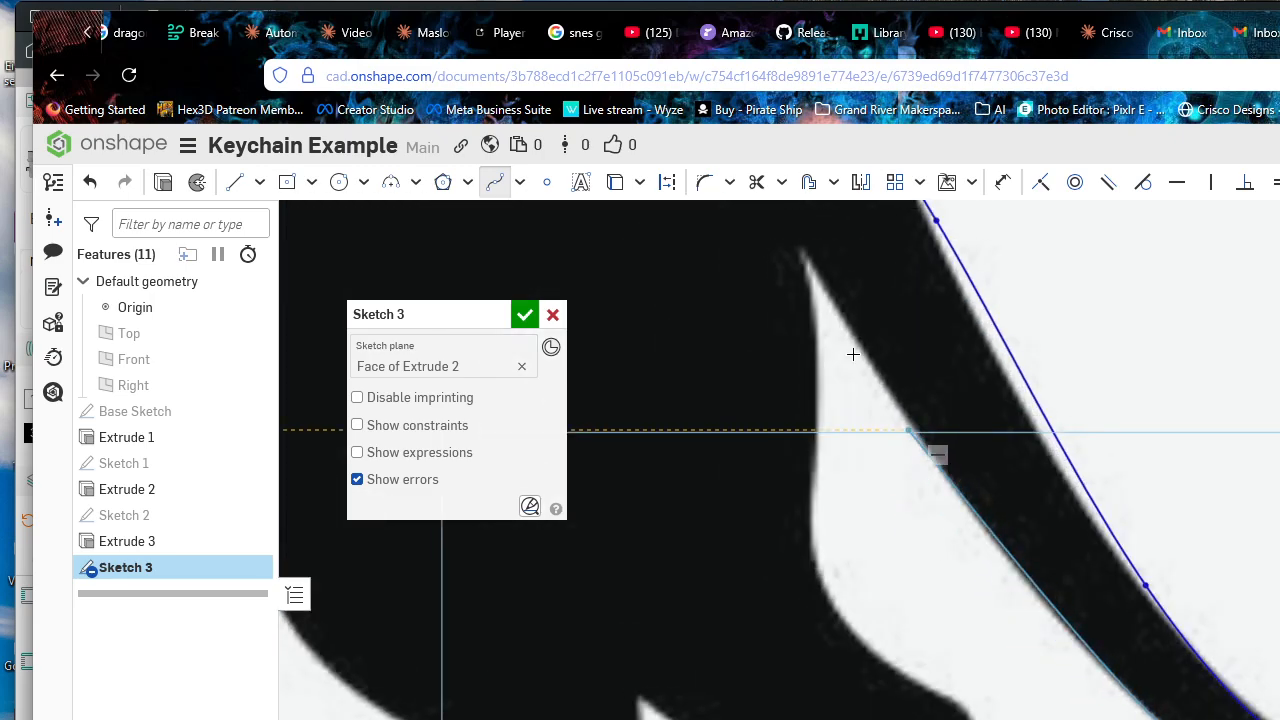
pyautogui.moveTo(806, 286); pyautogui.dragTo(900, 504, button='middle')
pyautogui.click(898, 477)
pyautogui.moveTo(883, 437); pyautogui.dragTo(965, 546, button='middle')
pyautogui.click(946, 430)
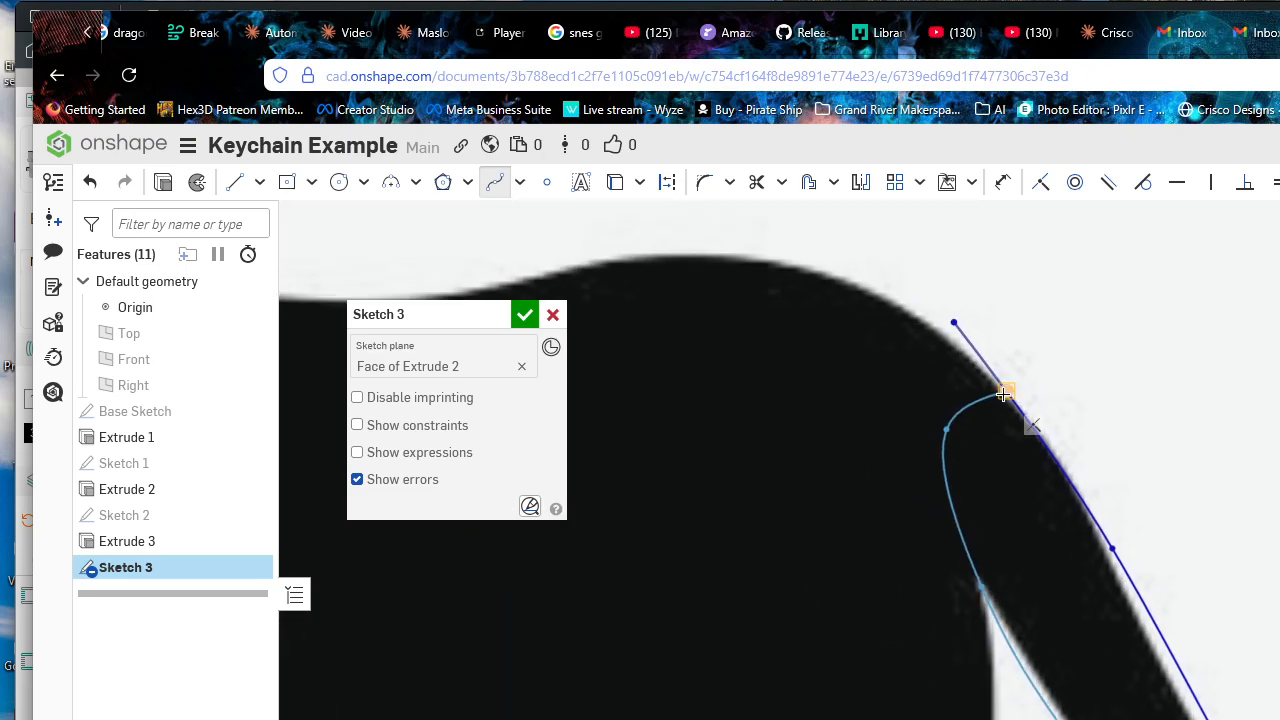
pyautogui.click(1006, 391)
pyautogui.scroll(-3, 1000, 510)
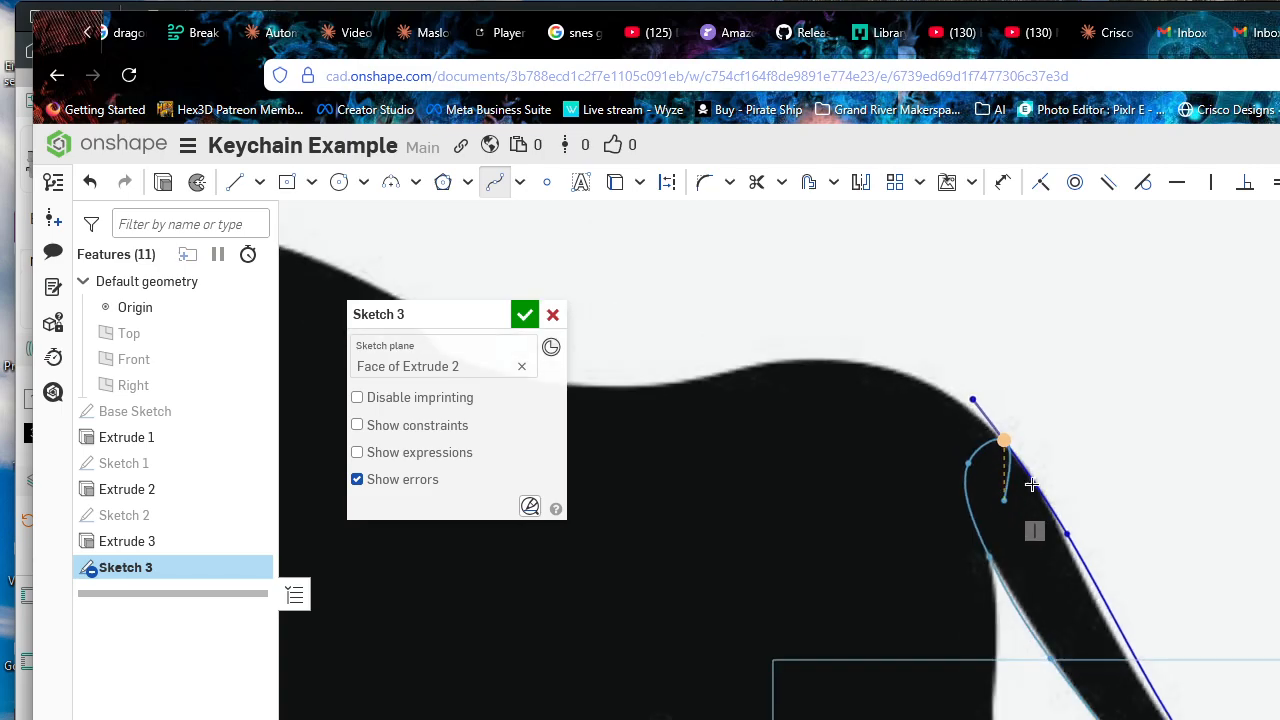
pyautogui.doubleClick(1081, 430)
pyautogui.press('Escape')
pyautogui.scroll(3, 1034, 574)
pyautogui.scroll(-4, 1048, 590)
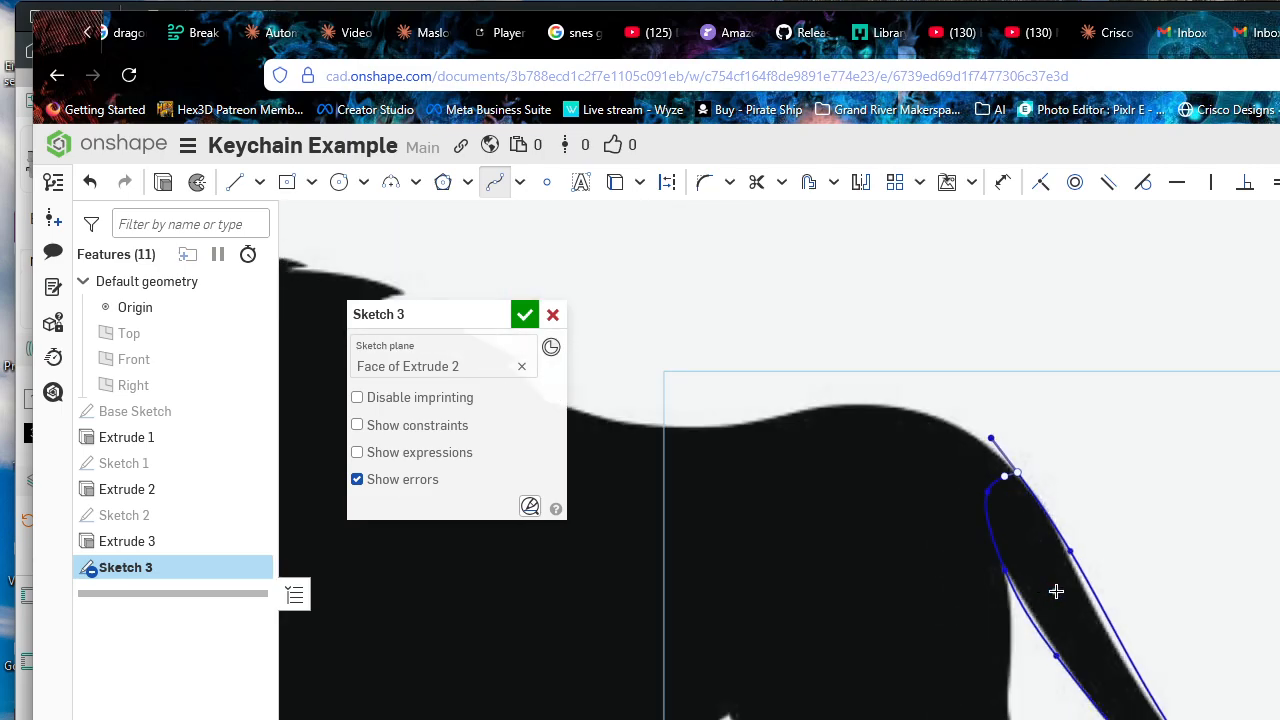
pyautogui.scroll(2, 1035, 520)
pyautogui.scroll(-4, 1154, 615)
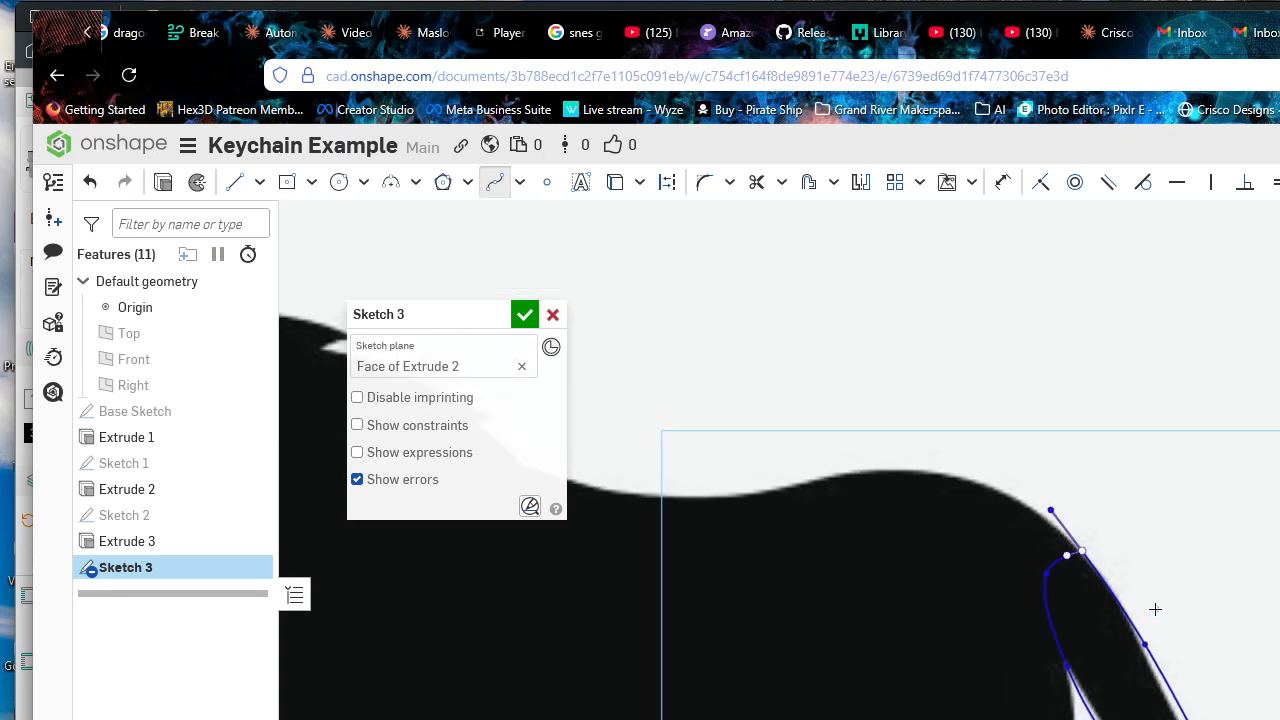
pyautogui.scroll(-3, 1108, 550)
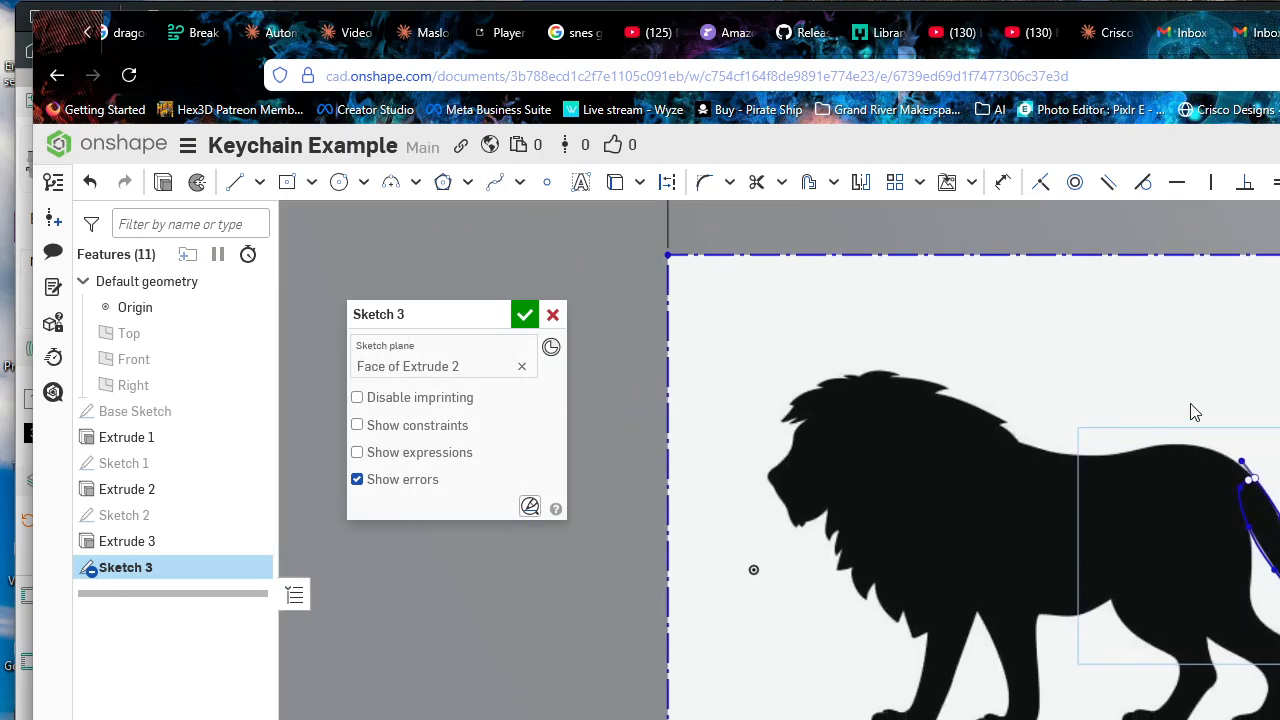
pyautogui.moveTo(1059, 462); pyautogui.dragTo(1049, 496, button='middle')
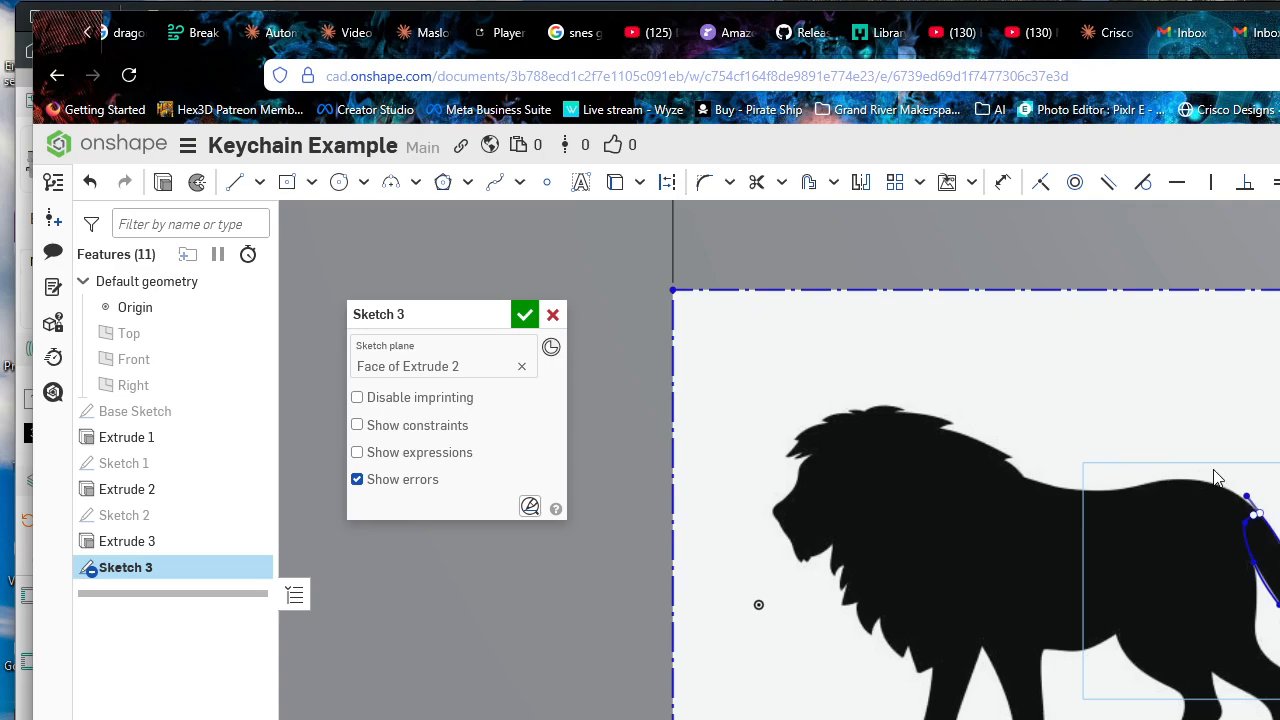
pyautogui.scroll(2, 1254, 480)
pyautogui.scroll(-3, 933, 556)
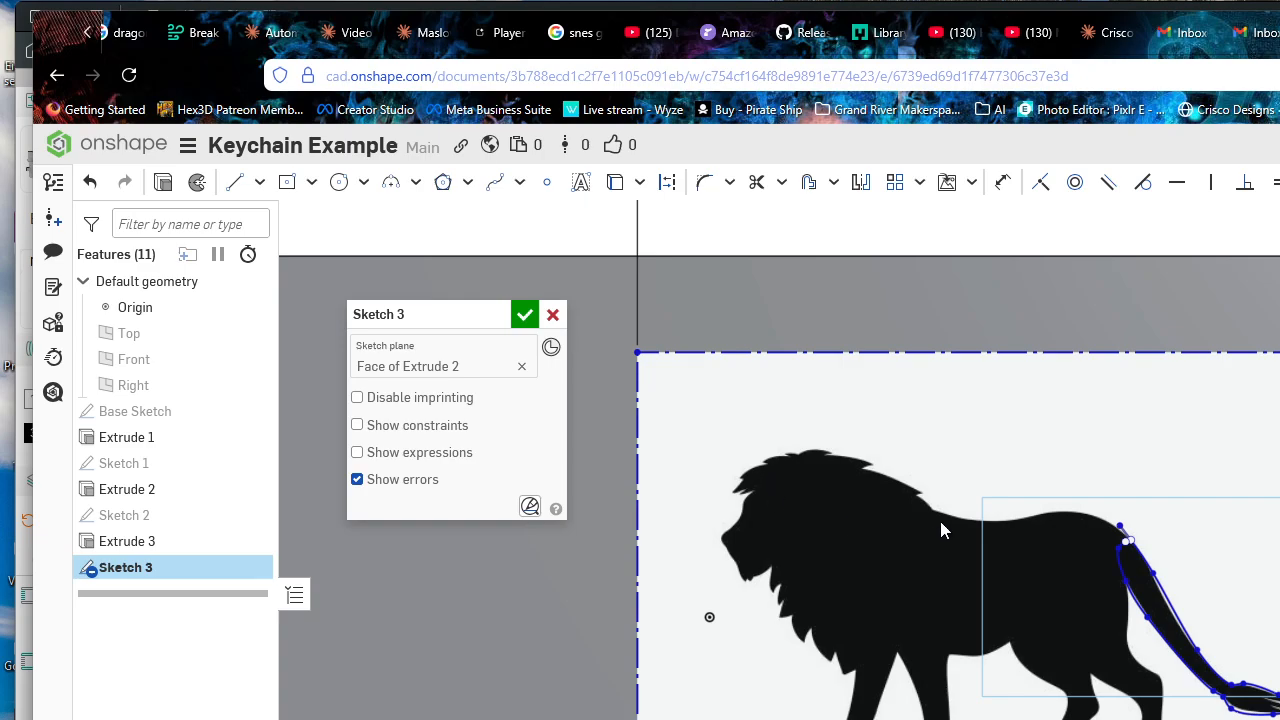
pyautogui.moveTo(867, 609); pyautogui.dragTo(965, 564, button='middle')
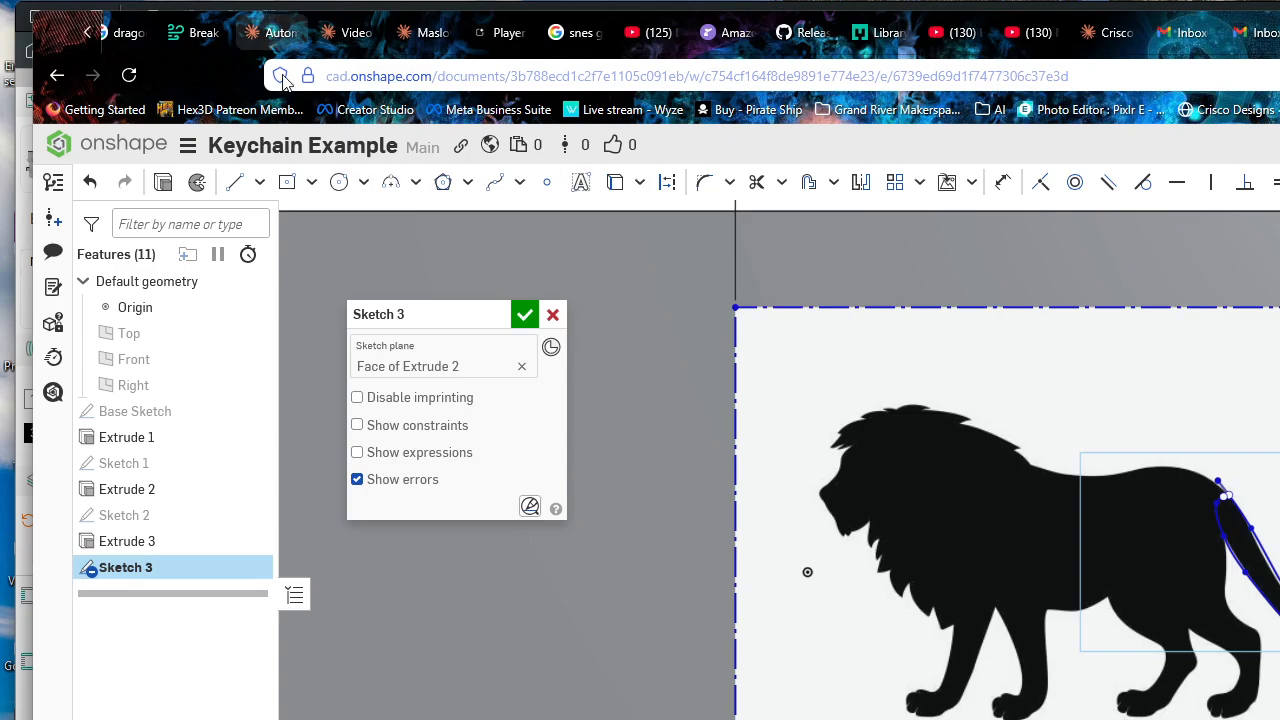
pyautogui.click(259, 182)
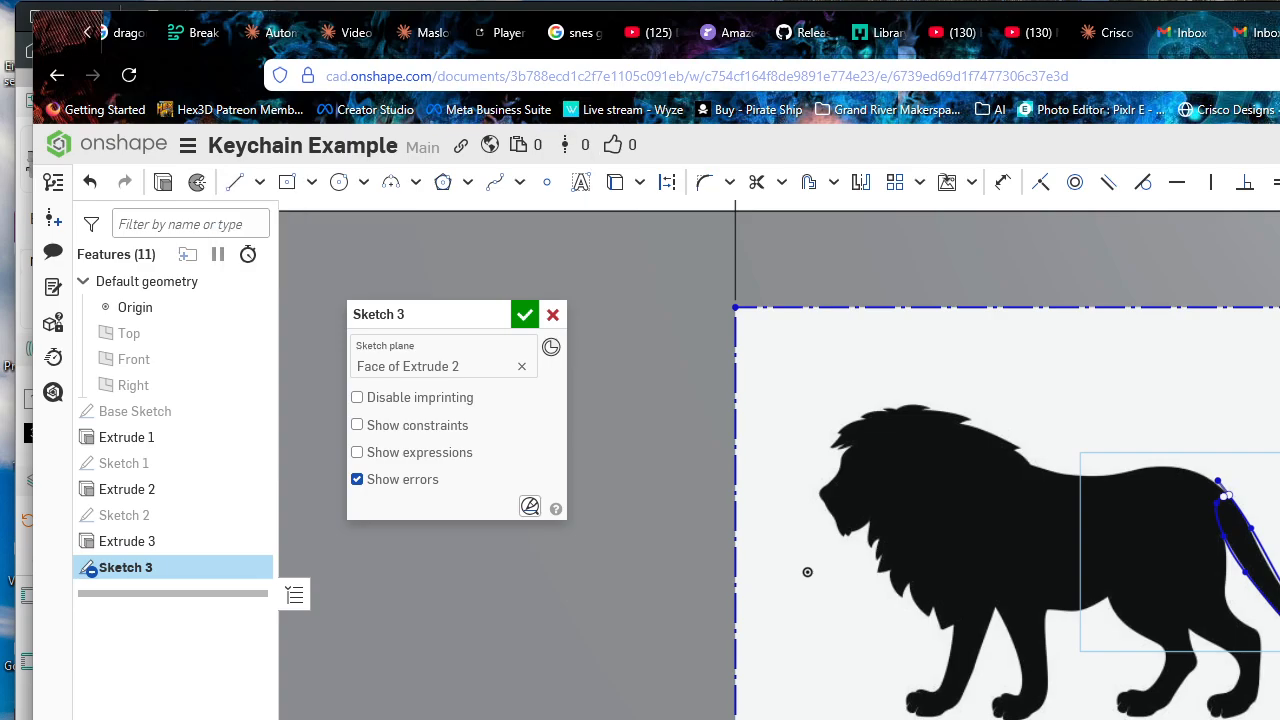
# Step: Search the web in a new browser tab for "image to dxf converter" and open Convertio's JPG to DXF converter
pyautogui.hotkey('ctrl', 't')
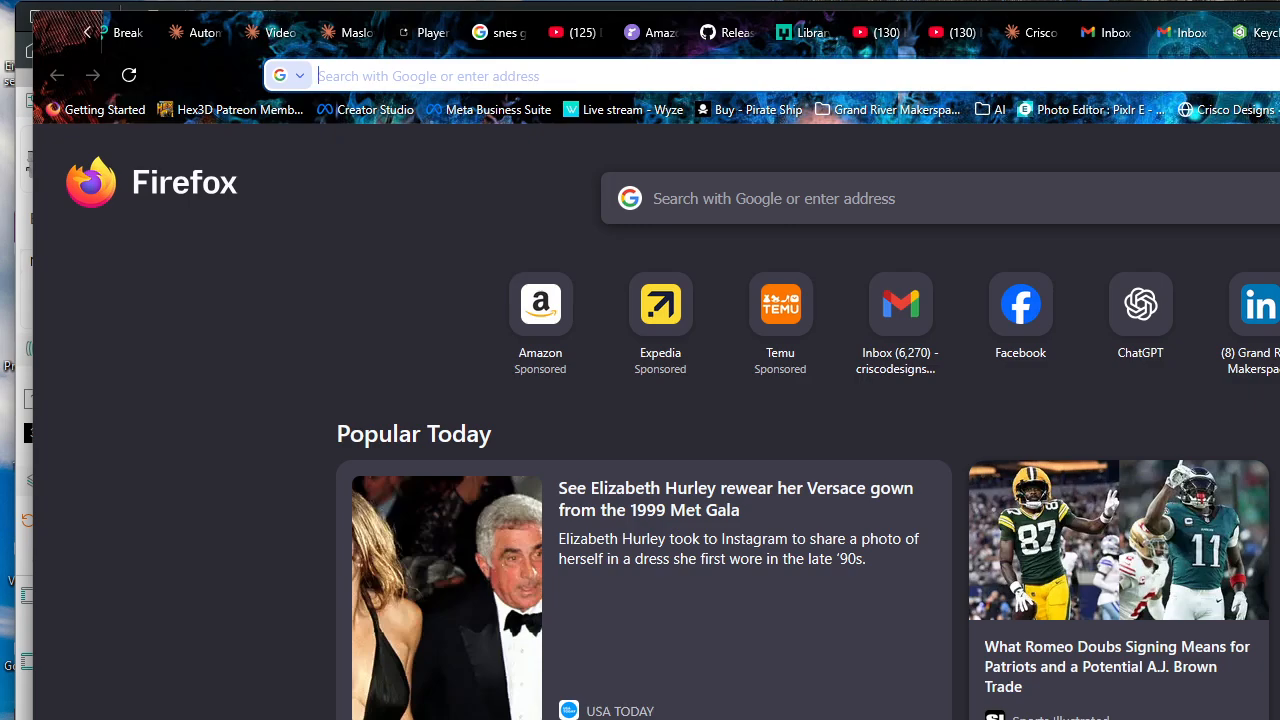
pyautogui.write('image to dxf')
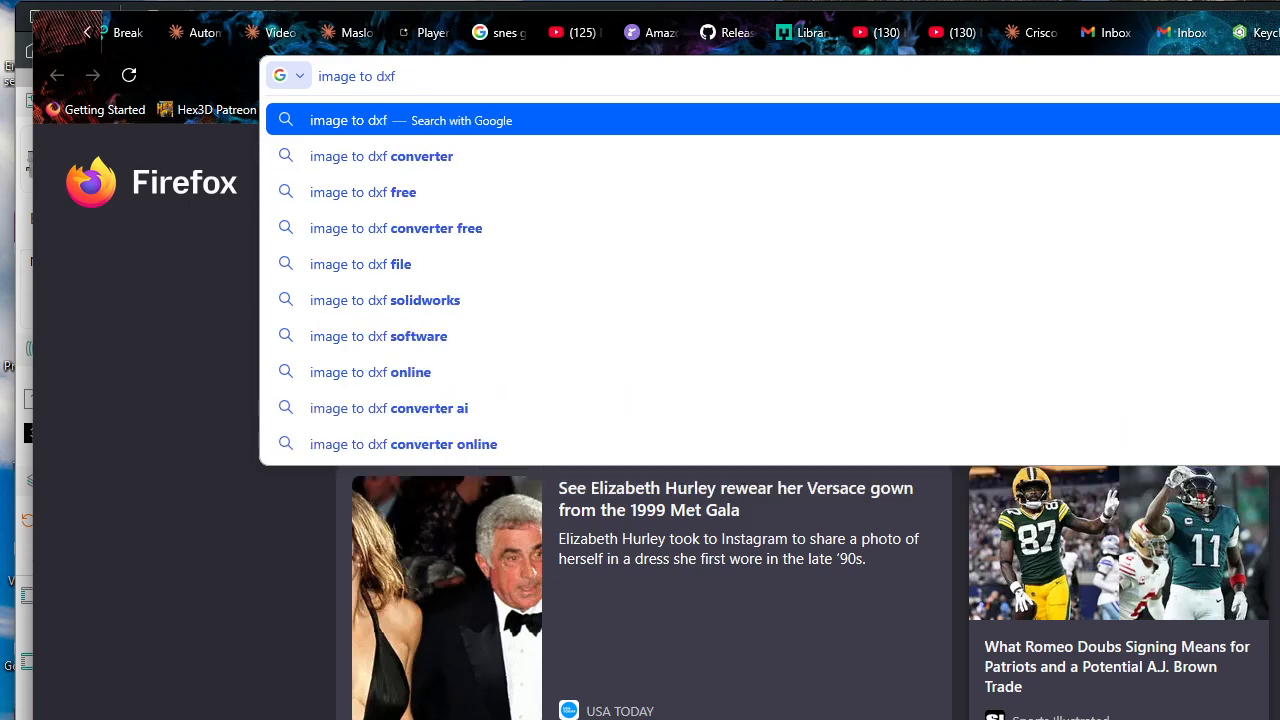
pyautogui.press('Down')
pyautogui.press('Return')
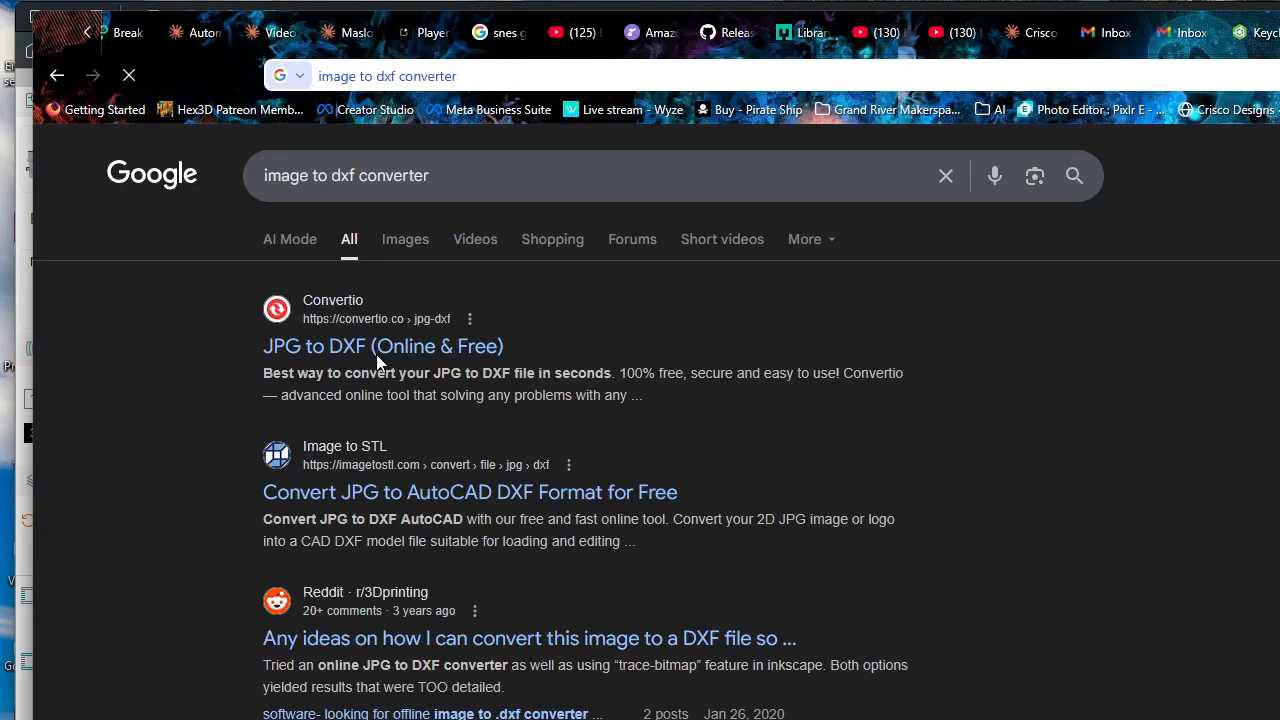
pyautogui.click(380, 350)
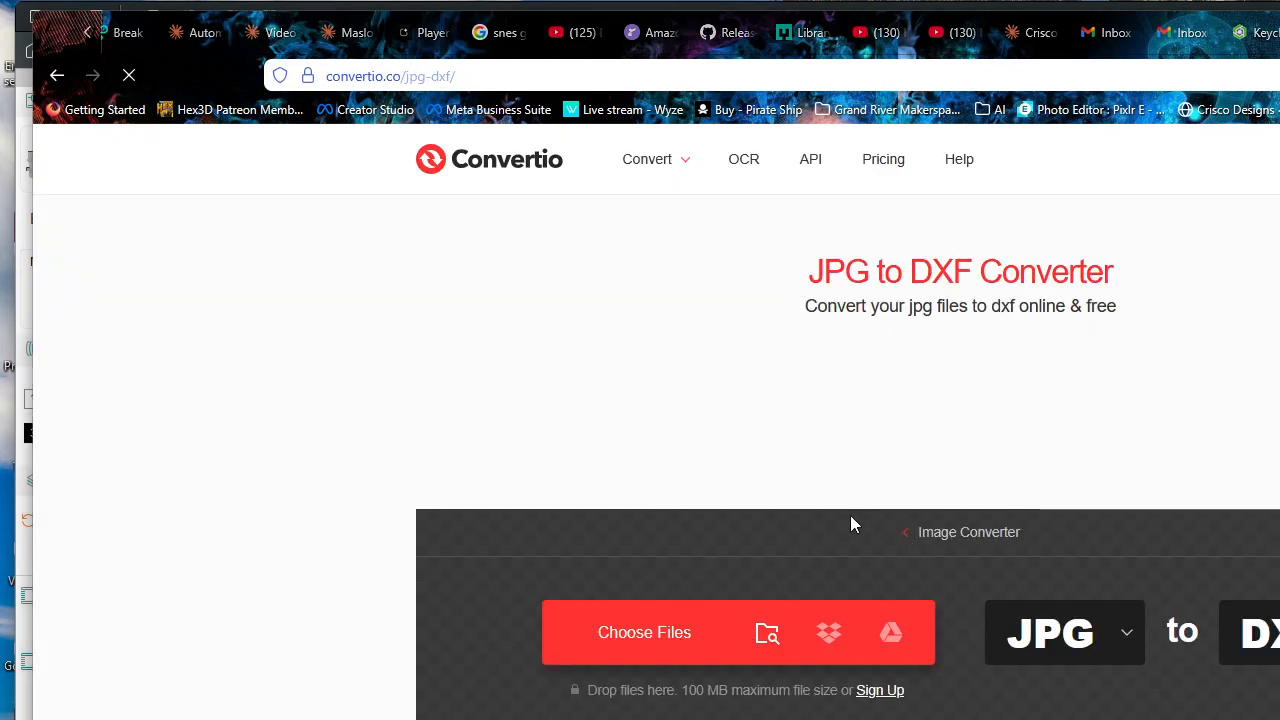
# Step: Try to upload bnw lion.jpg from the Downloads folder to the JPG to DXF converter
pyautogui.click(665, 570)
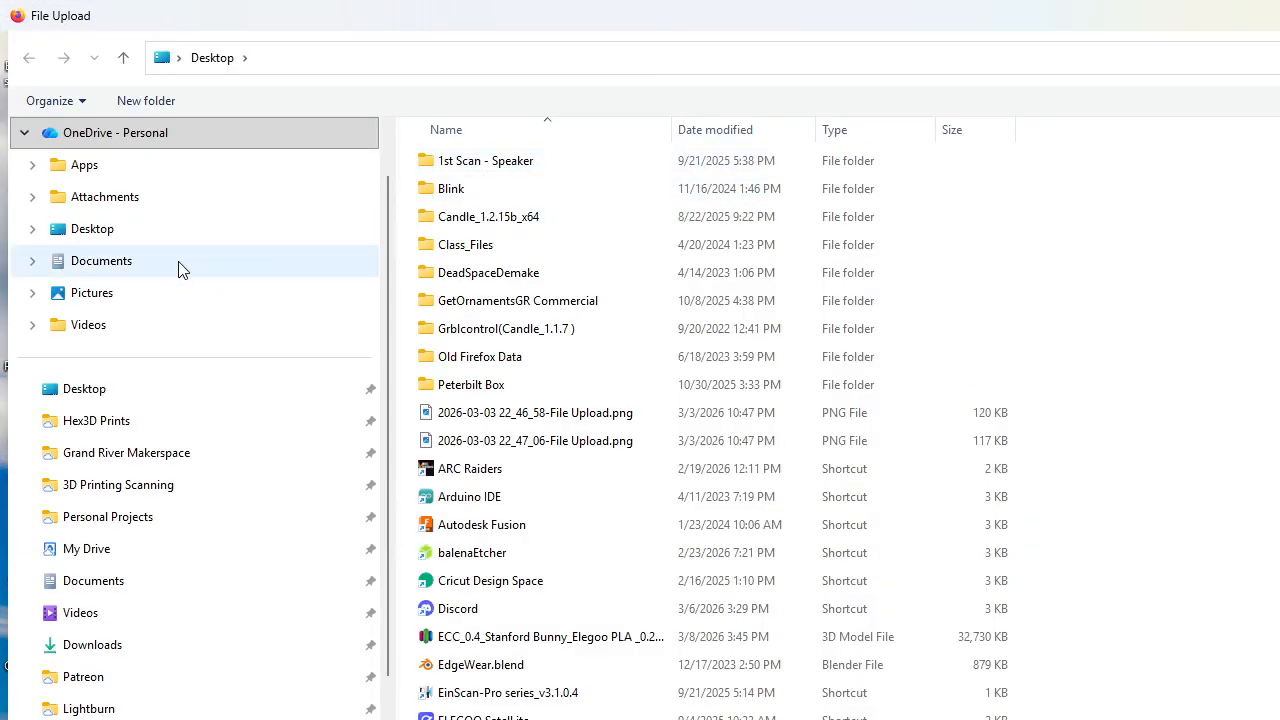
pyautogui.scroll(1, 180, 310)
pyautogui.click(170, 712)
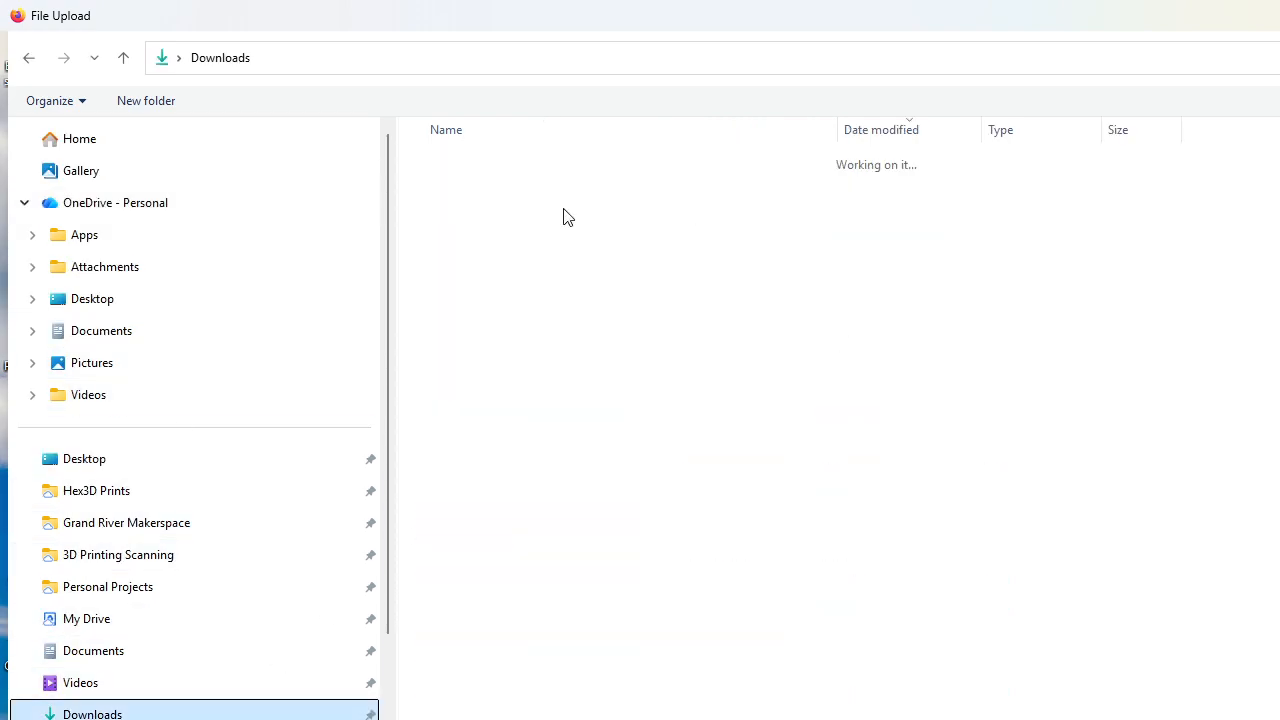
pyautogui.click(499, 192)
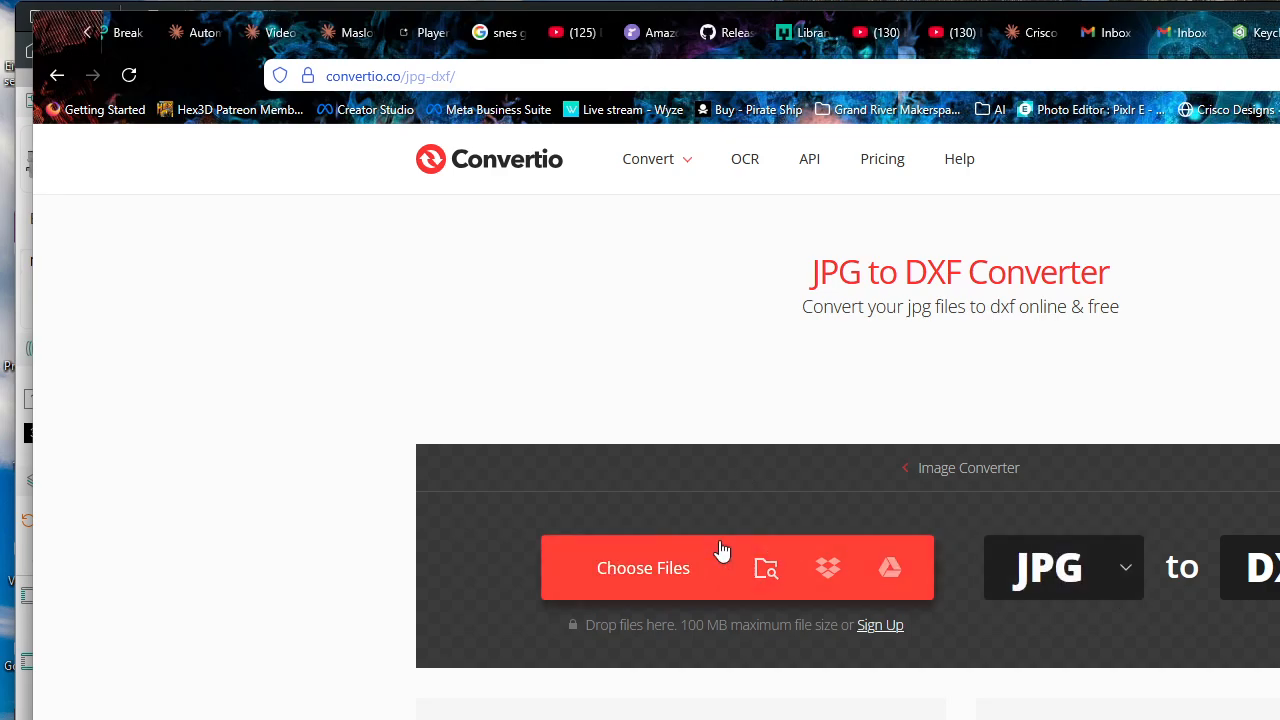
pyautogui.scroll(-2, 1208, 484)
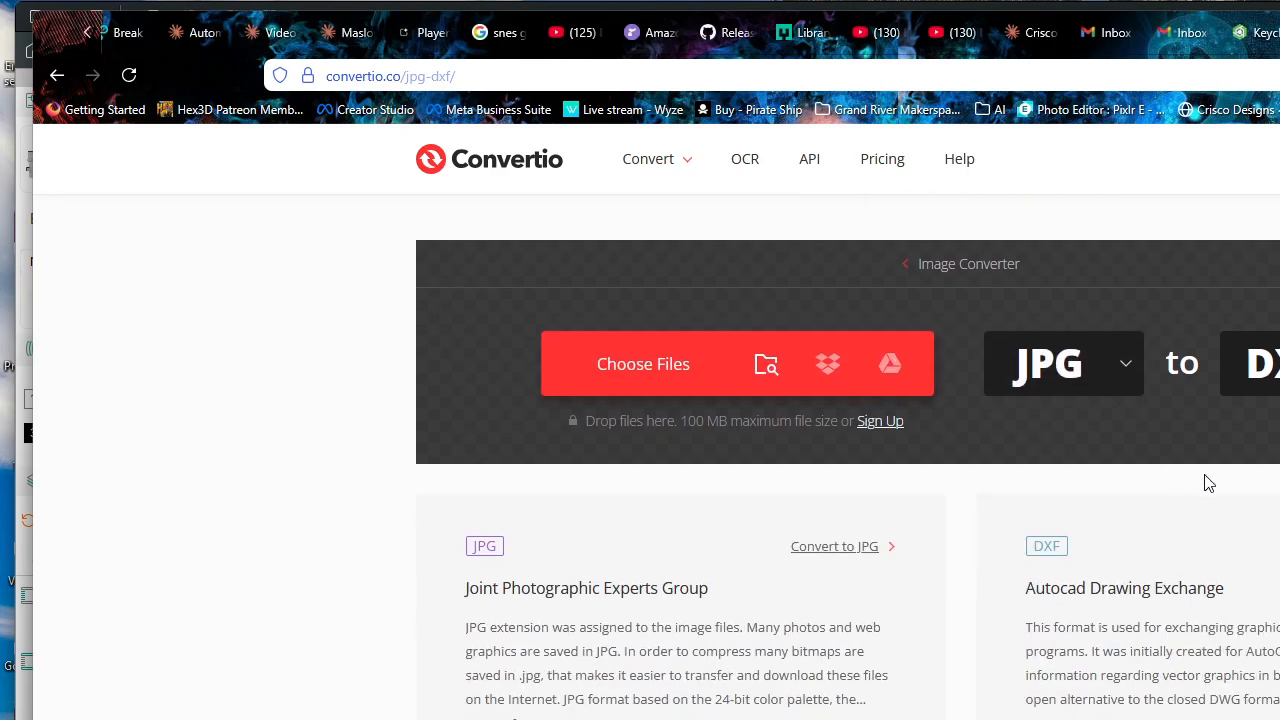
pyautogui.scroll(-3, 1230, 488)
pyautogui.scroll(4, 1249, 491)
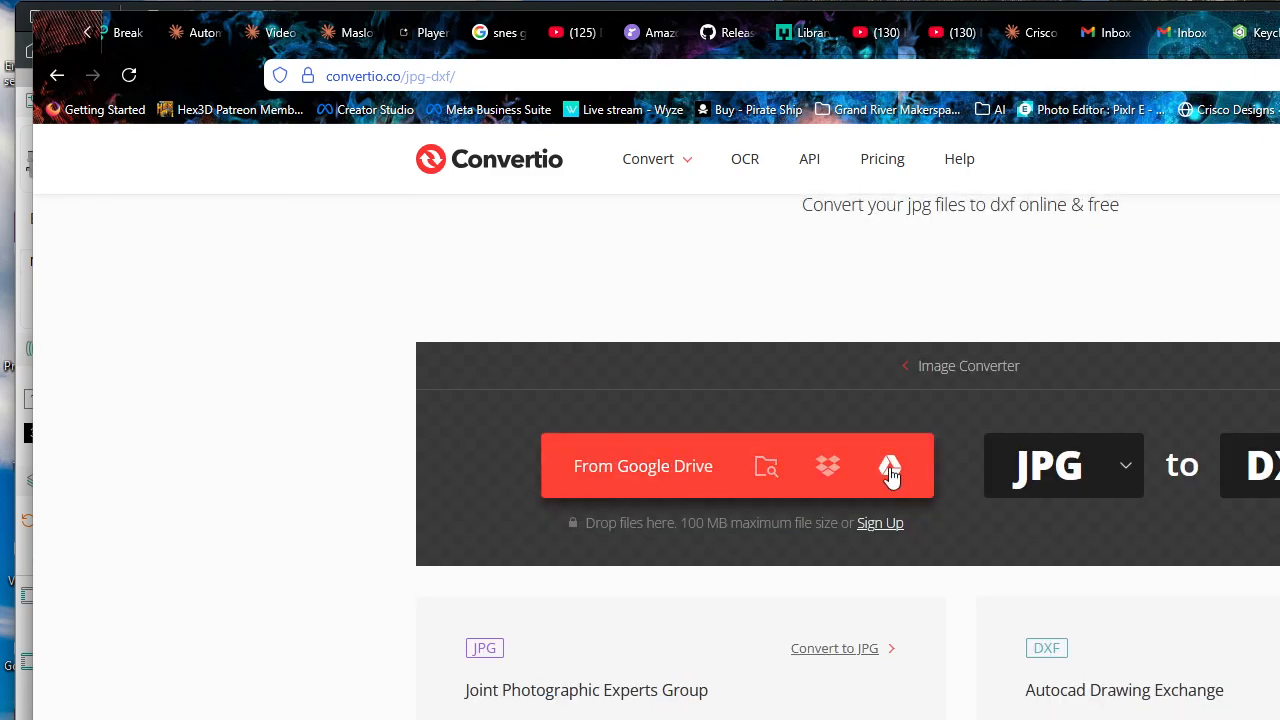
pyautogui.click(1250, 465)
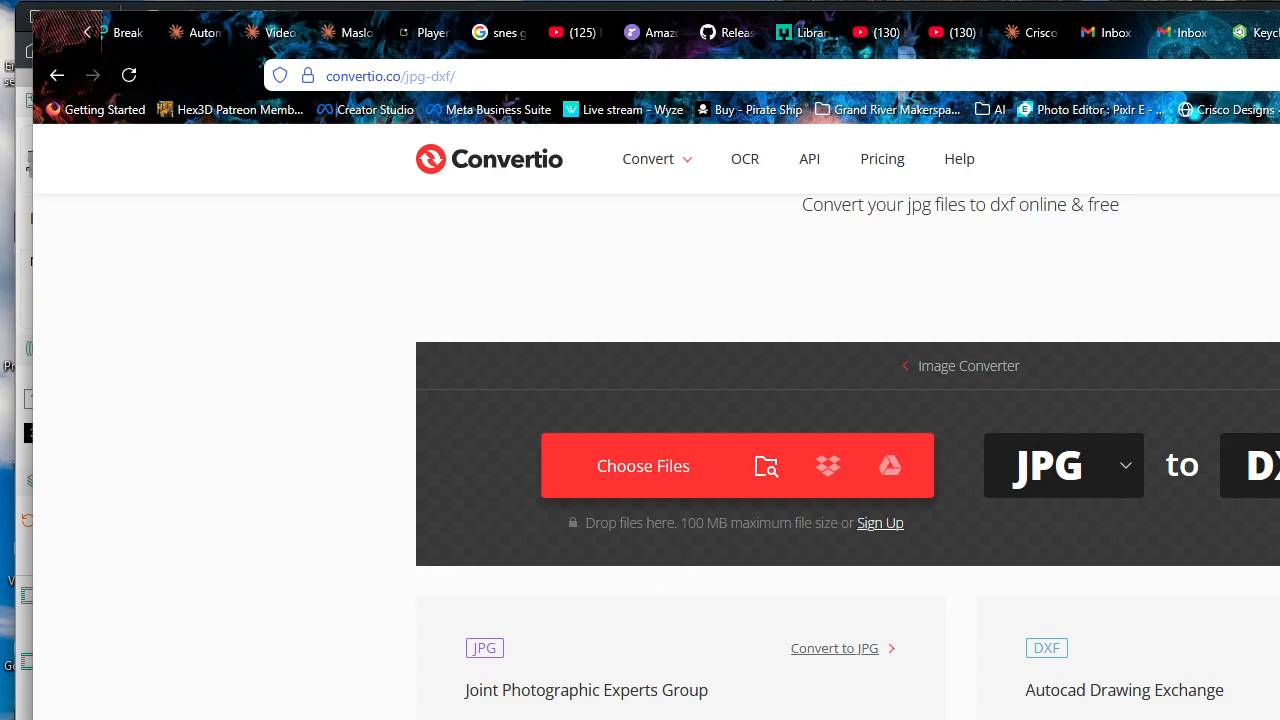
pyautogui.scroll(1, 848, 456)
pyautogui.scroll(-8, 848, 456)
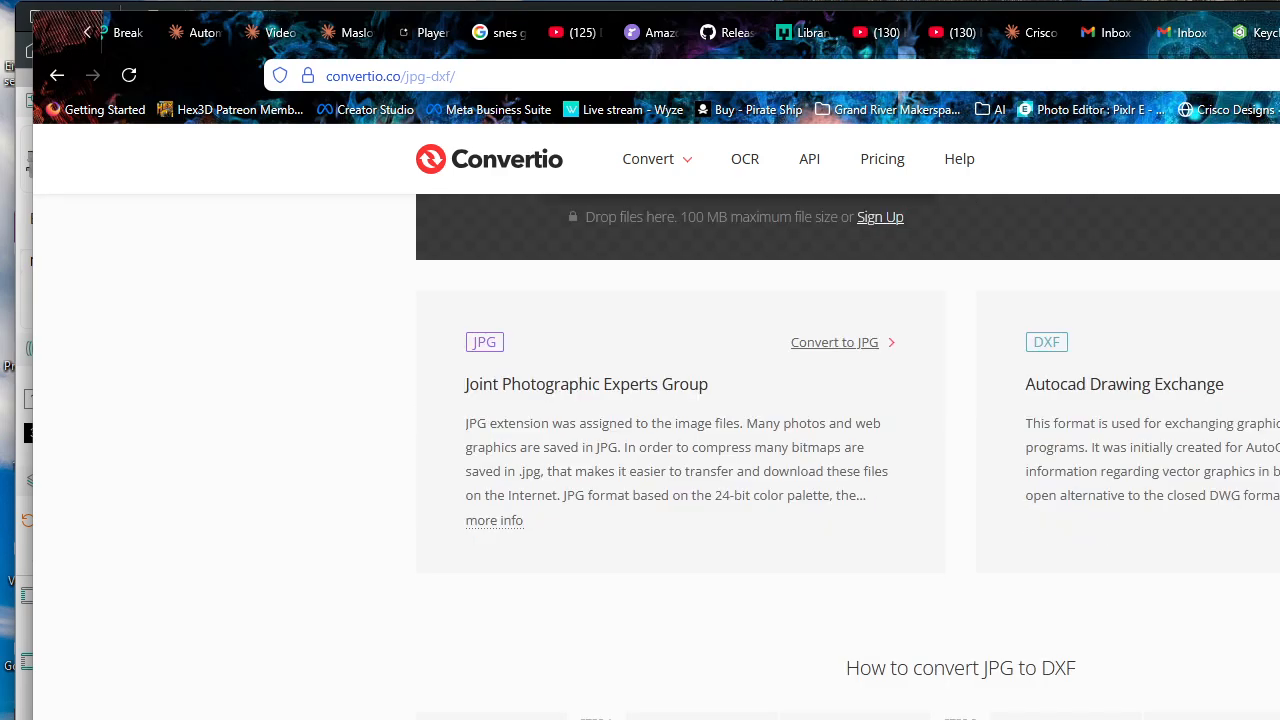
pyautogui.scroll(1, 848, 456)
pyautogui.scroll(6, 686, 566)
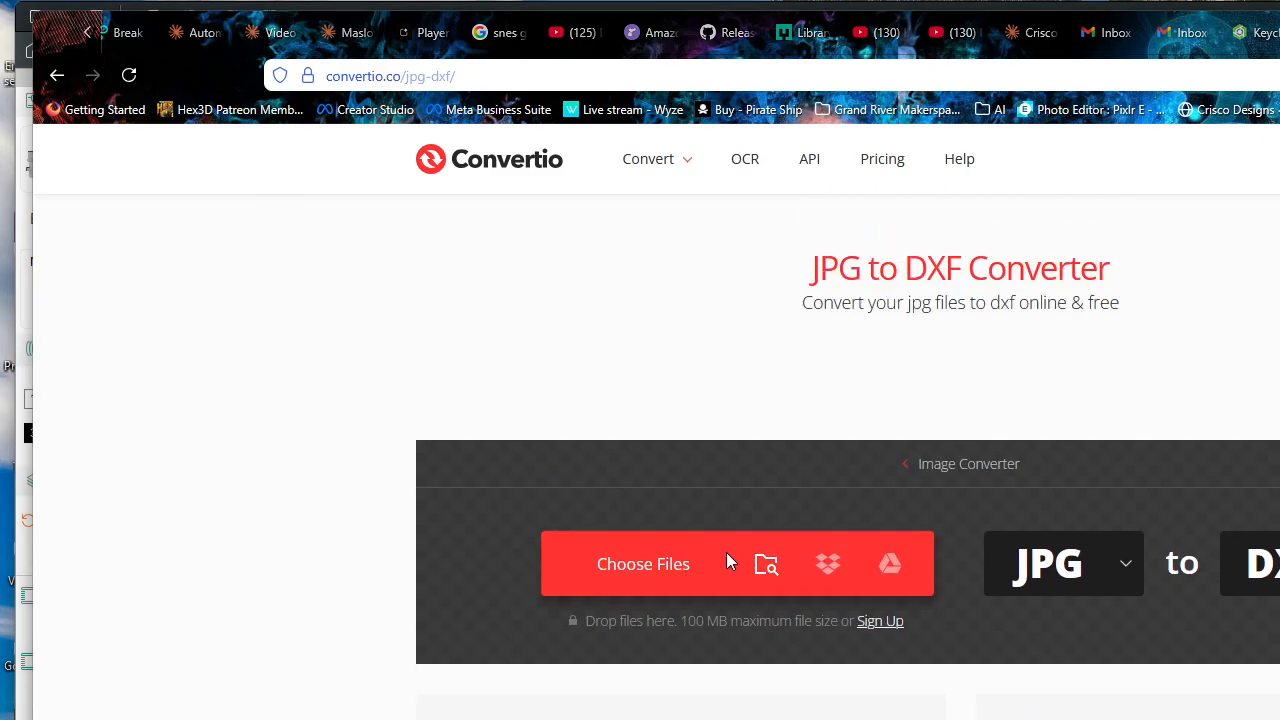
# Step: Upload bnw lion.jpg from the Downloads folder and convert it to a DXF file
pyautogui.click(632, 563)
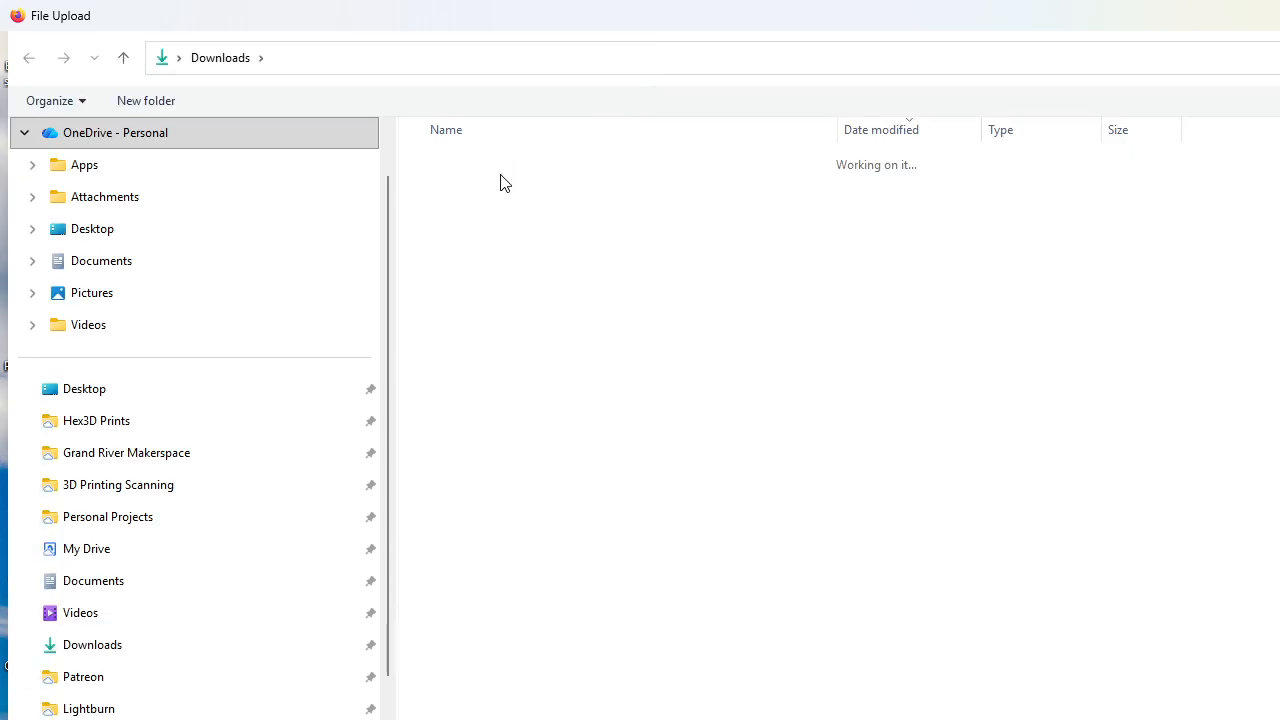
pyautogui.click(478, 190)
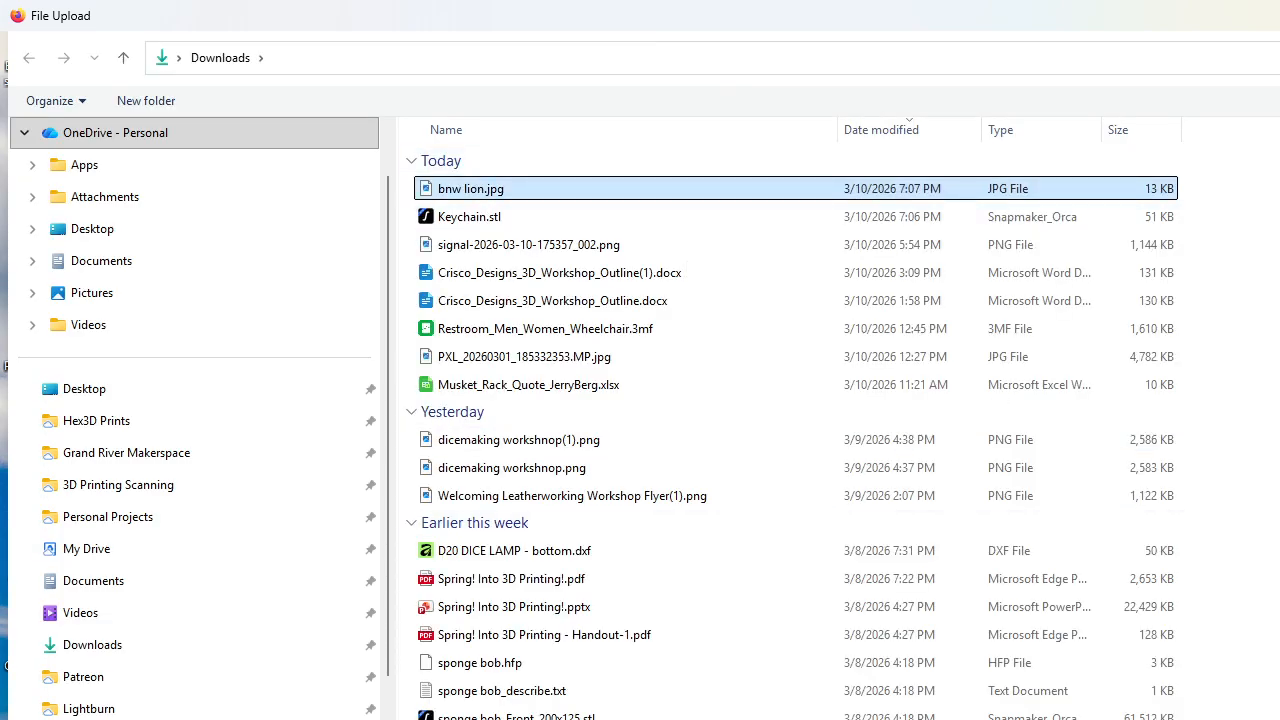
pyautogui.press('Return')
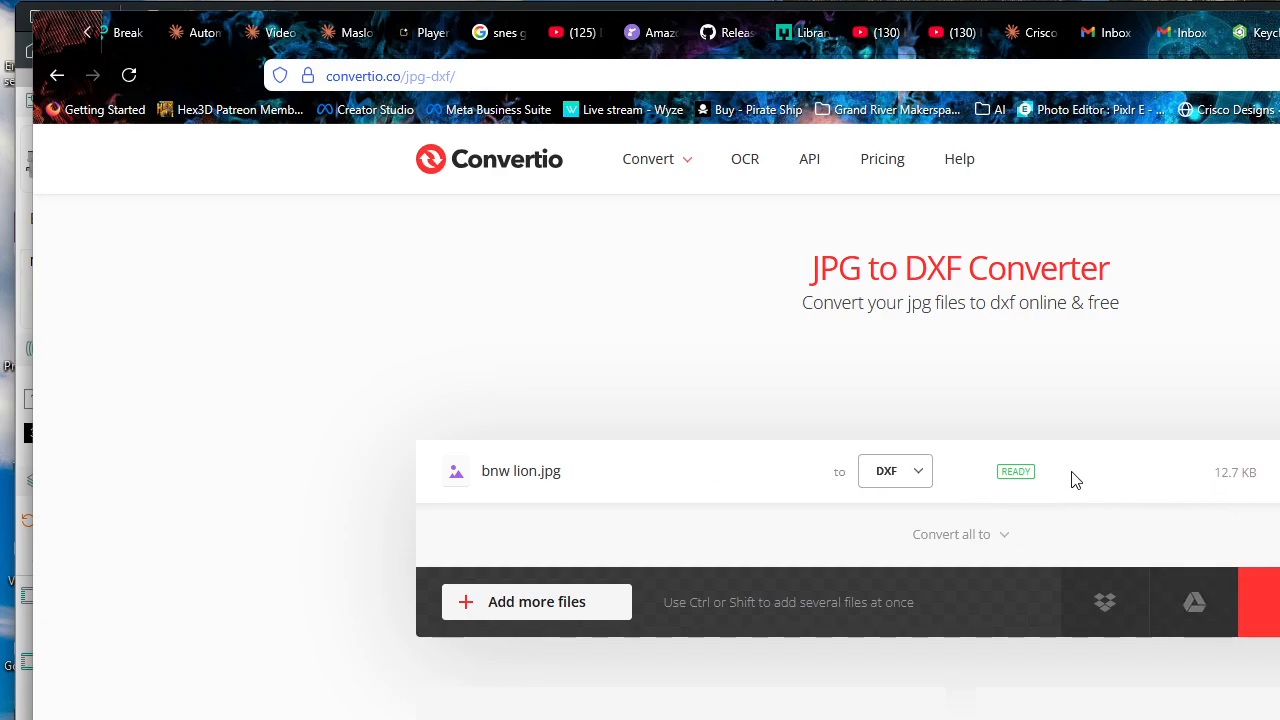
pyautogui.click(1259, 601)
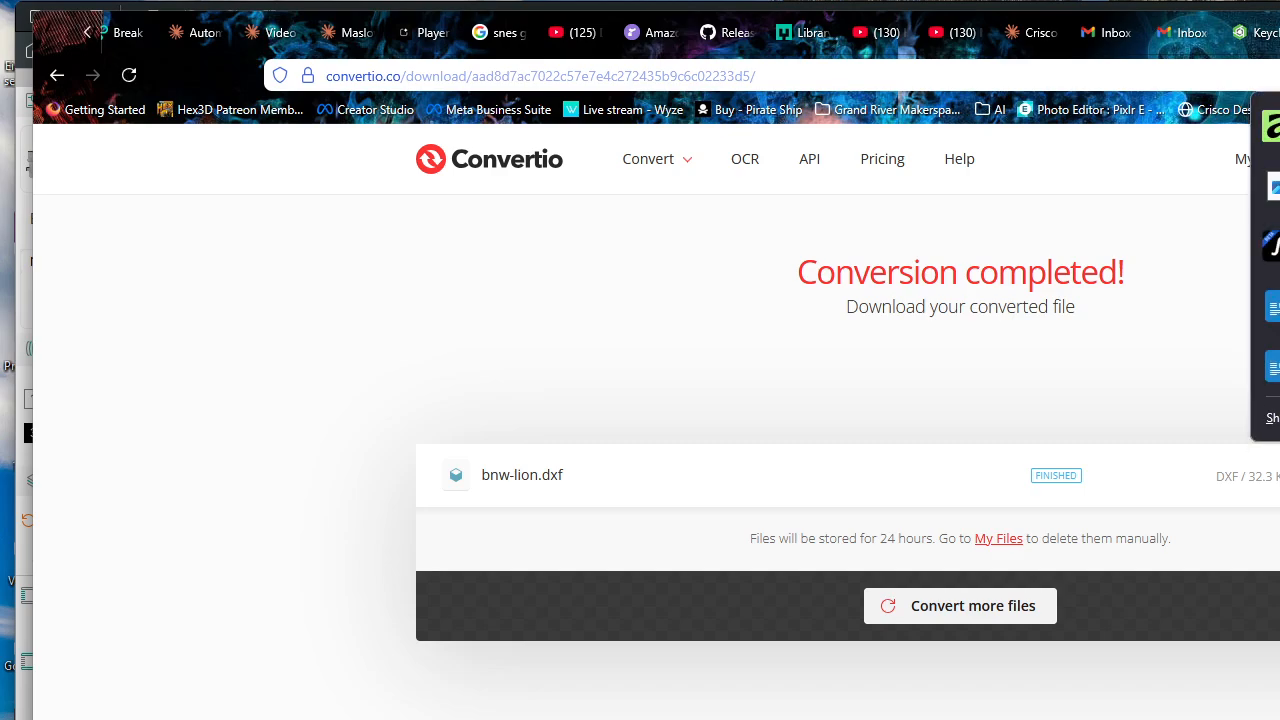
# Step: Switch back to the Keychain Example document in Onshape, finish Sketch 3 with the lion tracing, and hide that sketch
pyautogui.click(1255, 34)
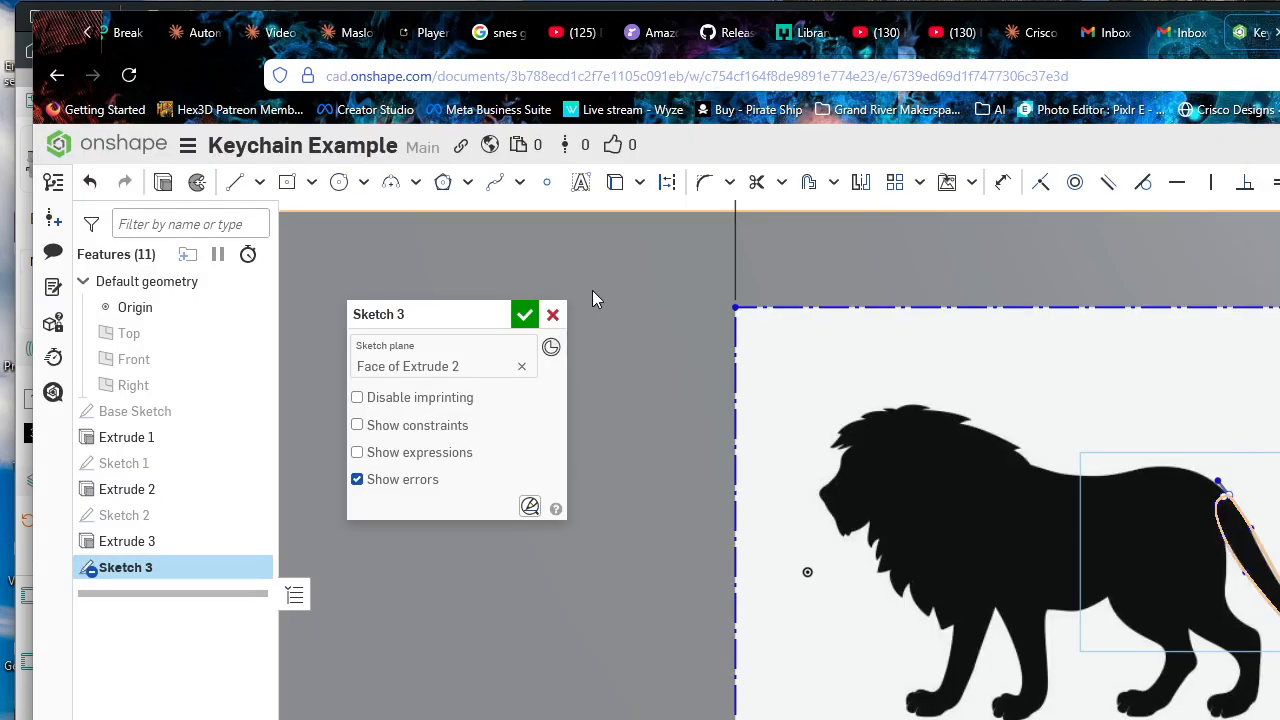
pyautogui.click(524, 318)
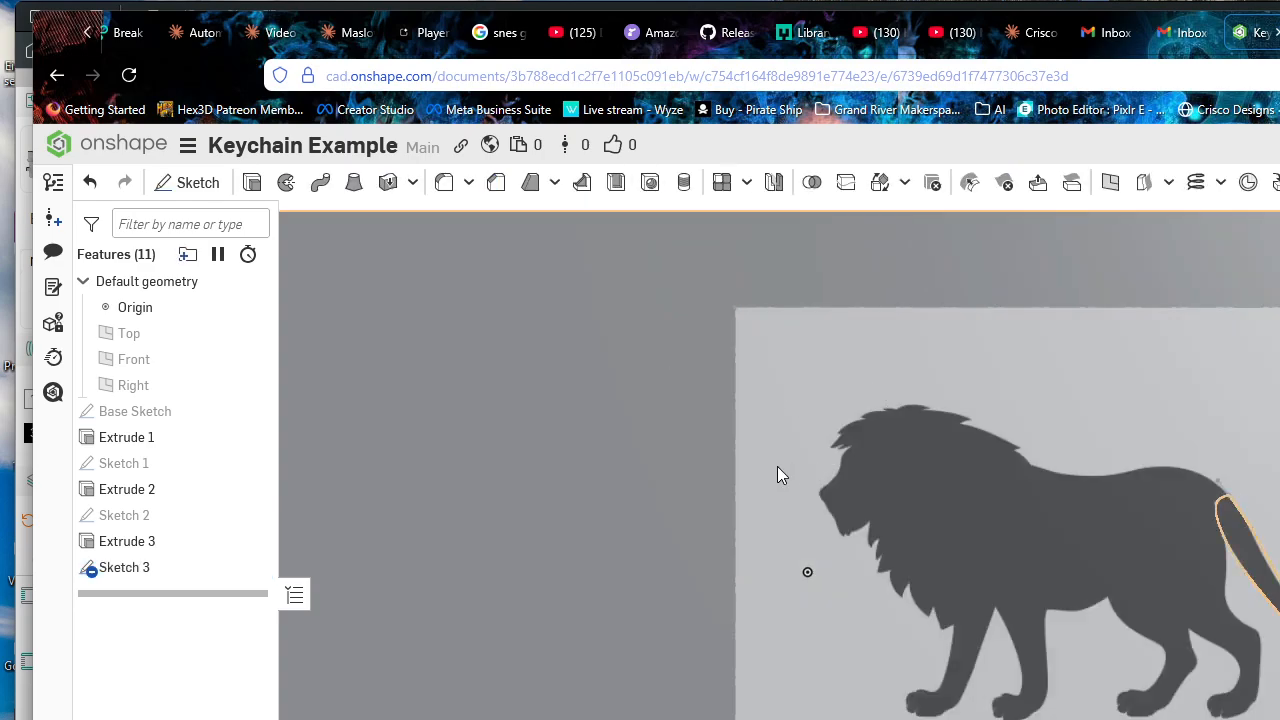
pyautogui.moveTo(686, 336); pyautogui.dragTo(1083, 594)
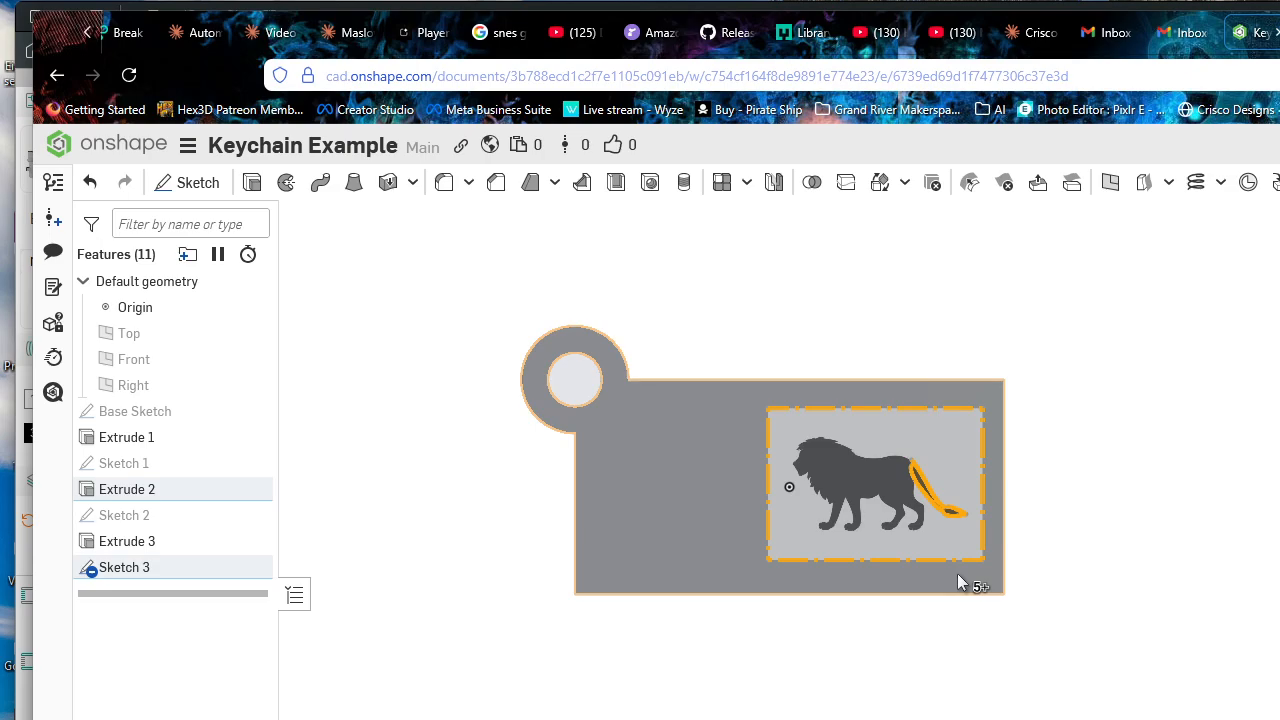
pyautogui.click(253, 567)
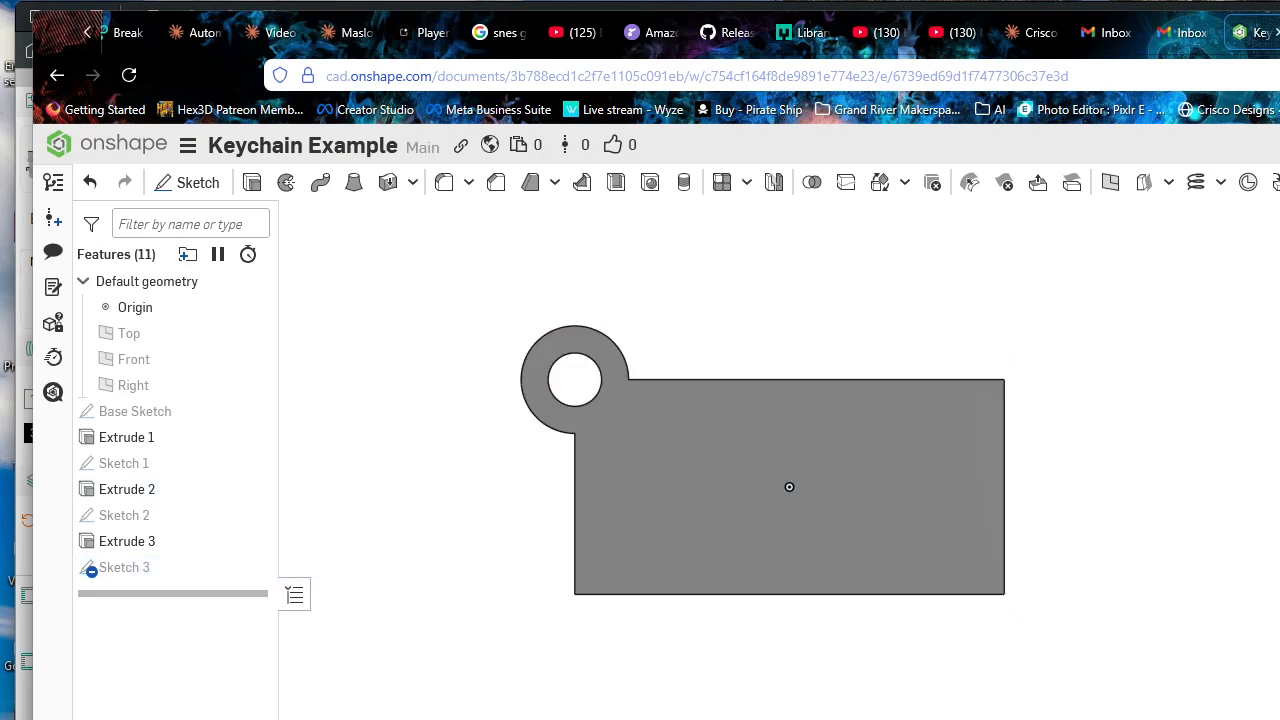
pyautogui.hotkey('ctrl', 'Tab')
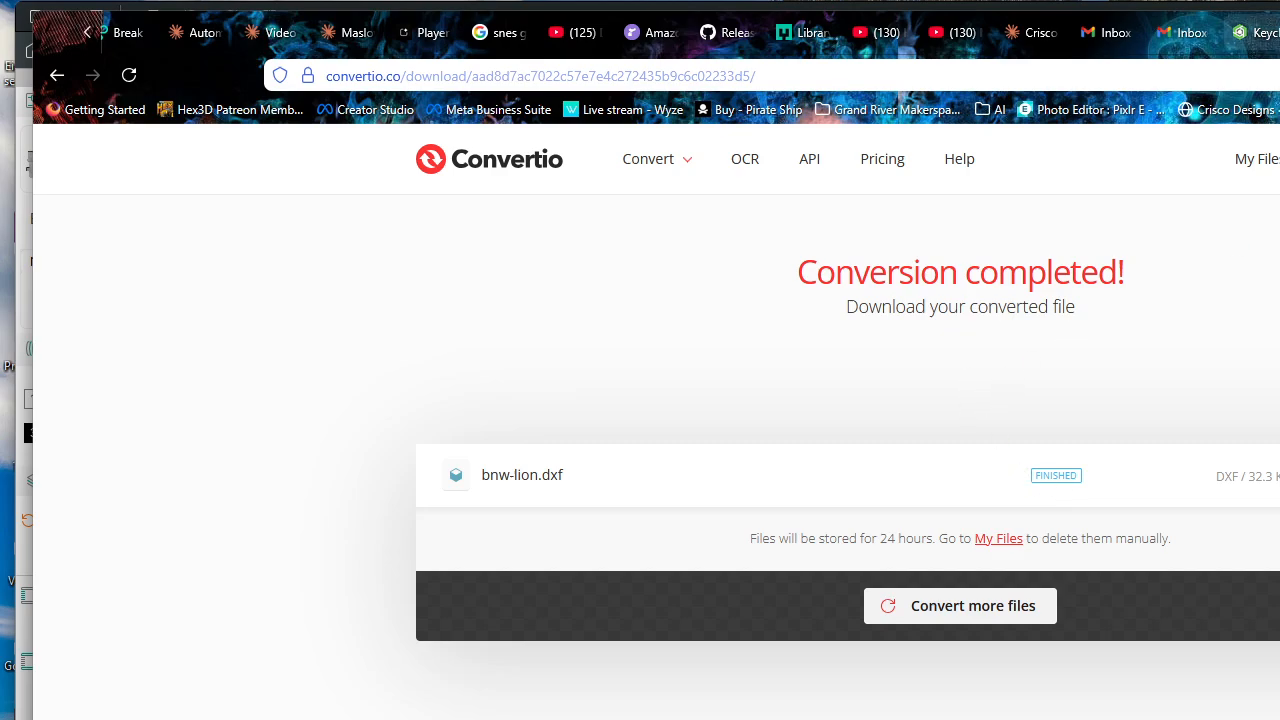
# Step: Switch to the Keychain Example document in Onshape and start a new sketch on the keychain's large flat face
pyautogui.click(1245, 33)
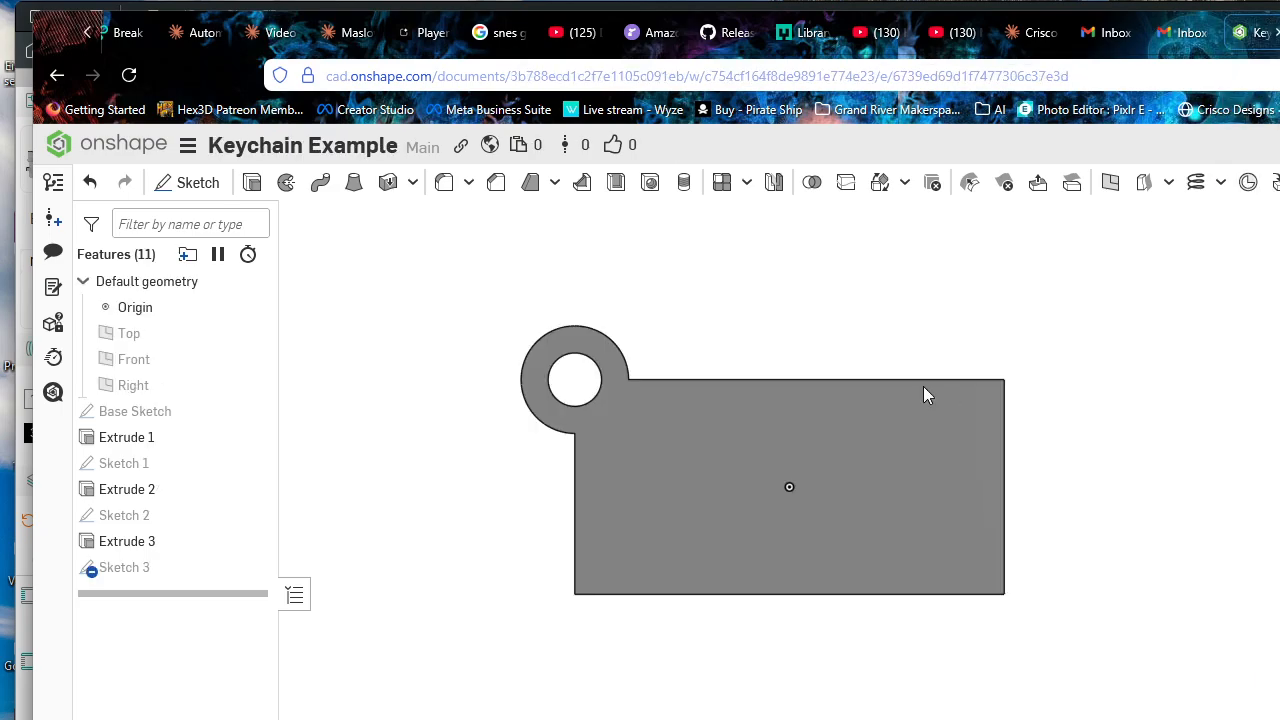
pyautogui.scroll(3, 1094, 400)
pyautogui.moveTo(900, 410); pyautogui.dragTo(1077, 383, button='middle')
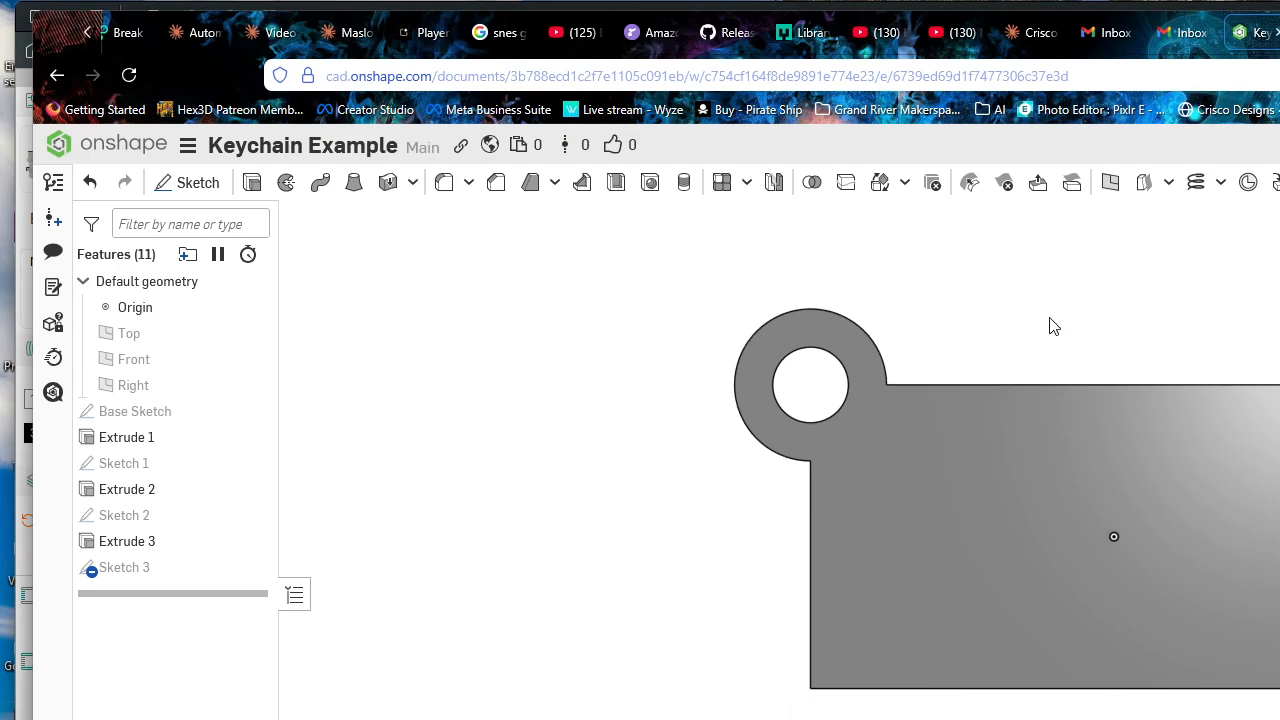
pyautogui.click(951, 397)
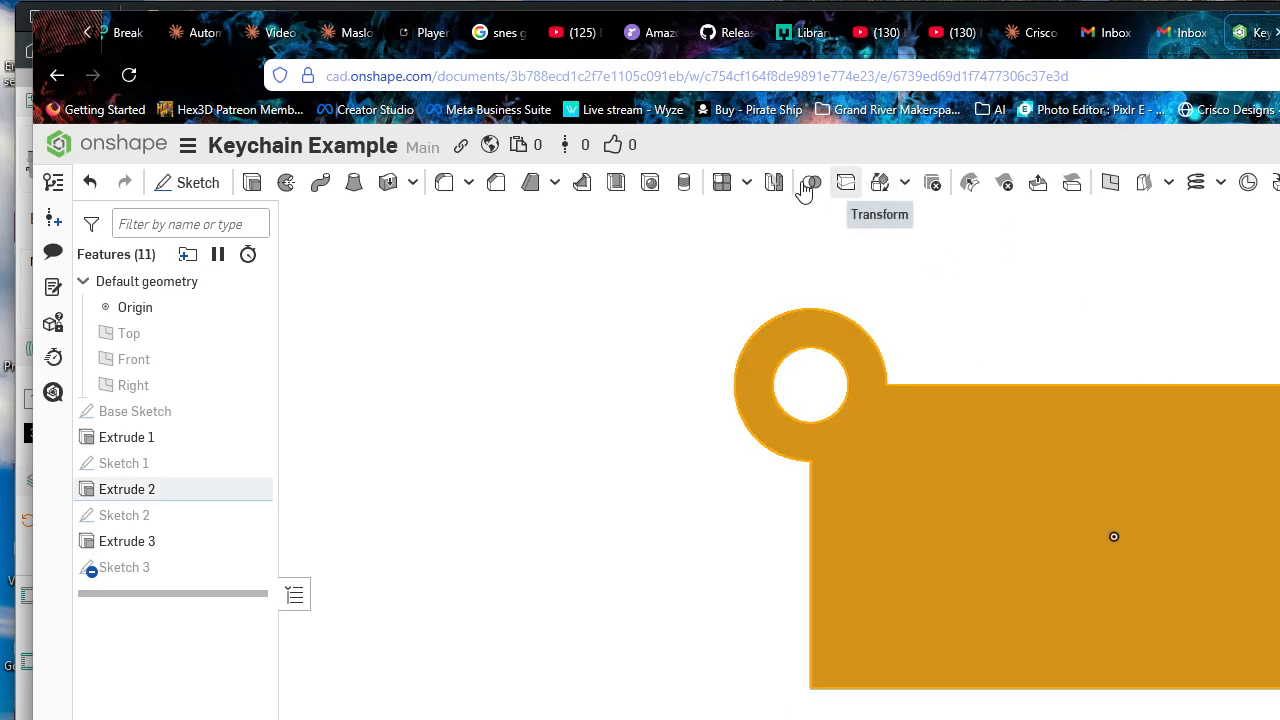
pyautogui.click(677, 250)
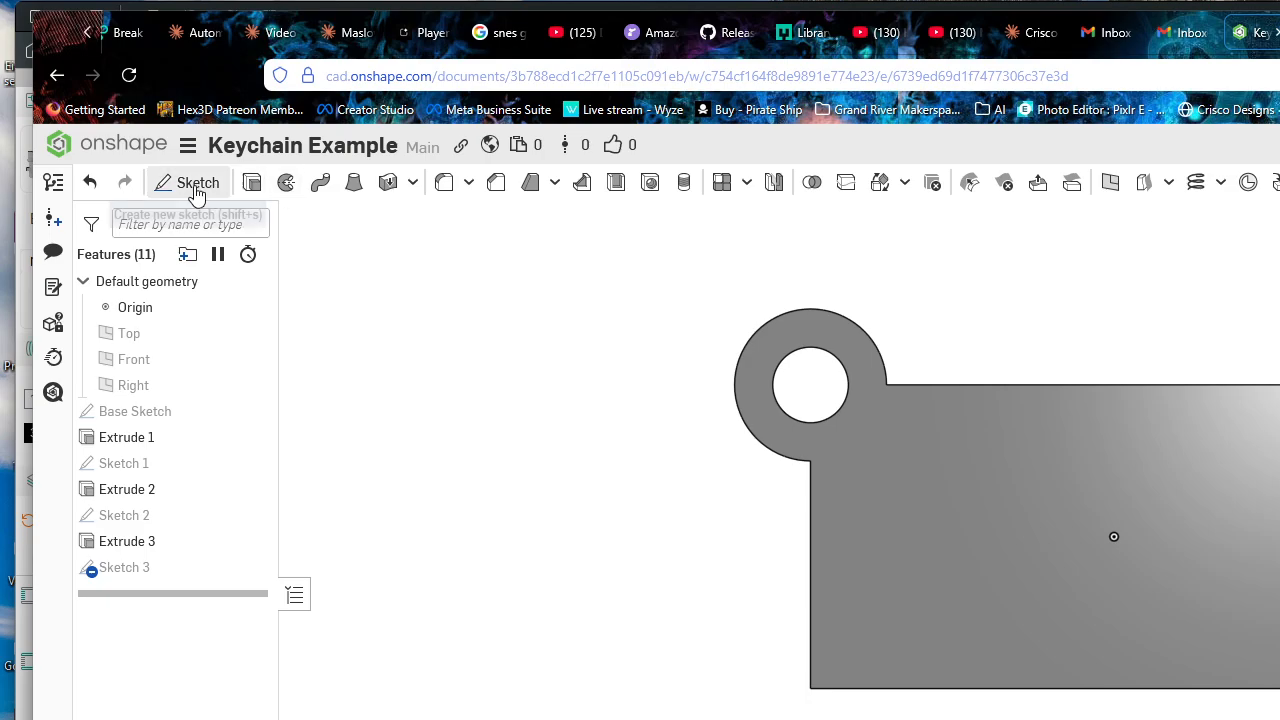
pyautogui.click(195, 188)
pyautogui.click(994, 442)
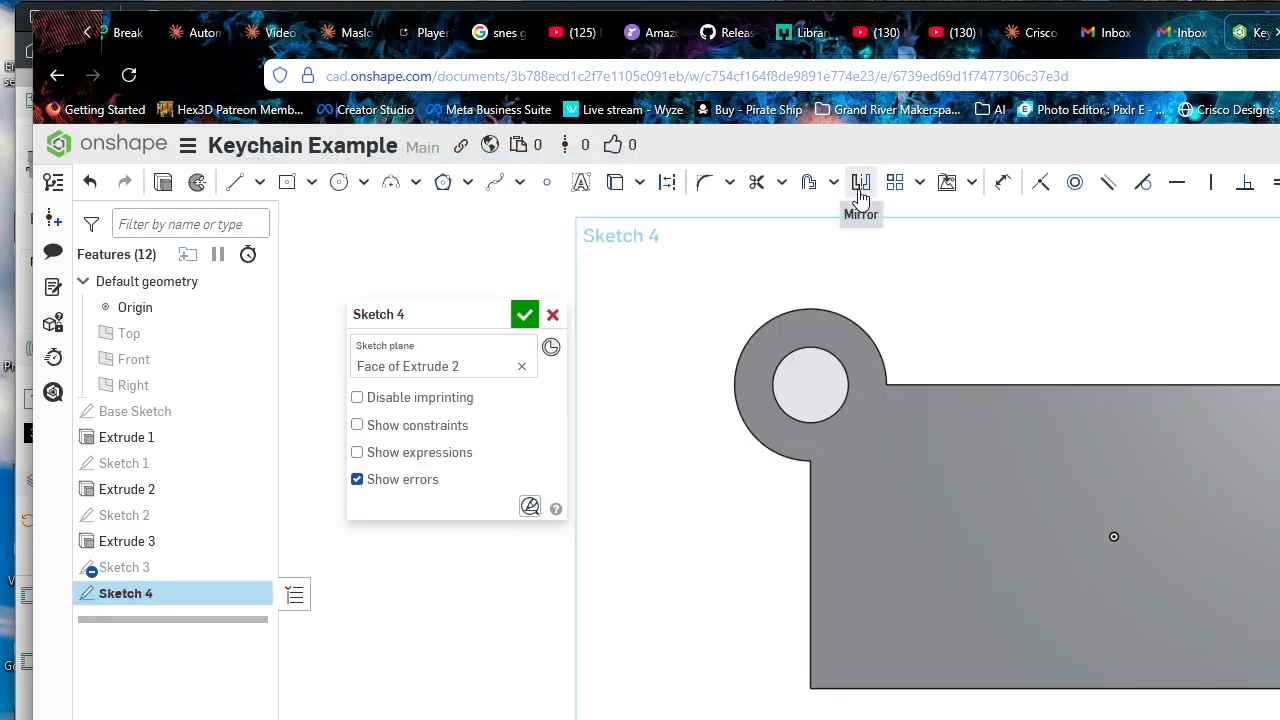
# Step: Import bnw-lion.dxf from the Downloads folder into the document as a DXF source for the sketch
pyautogui.click(971, 184)
pyautogui.click(995, 211)
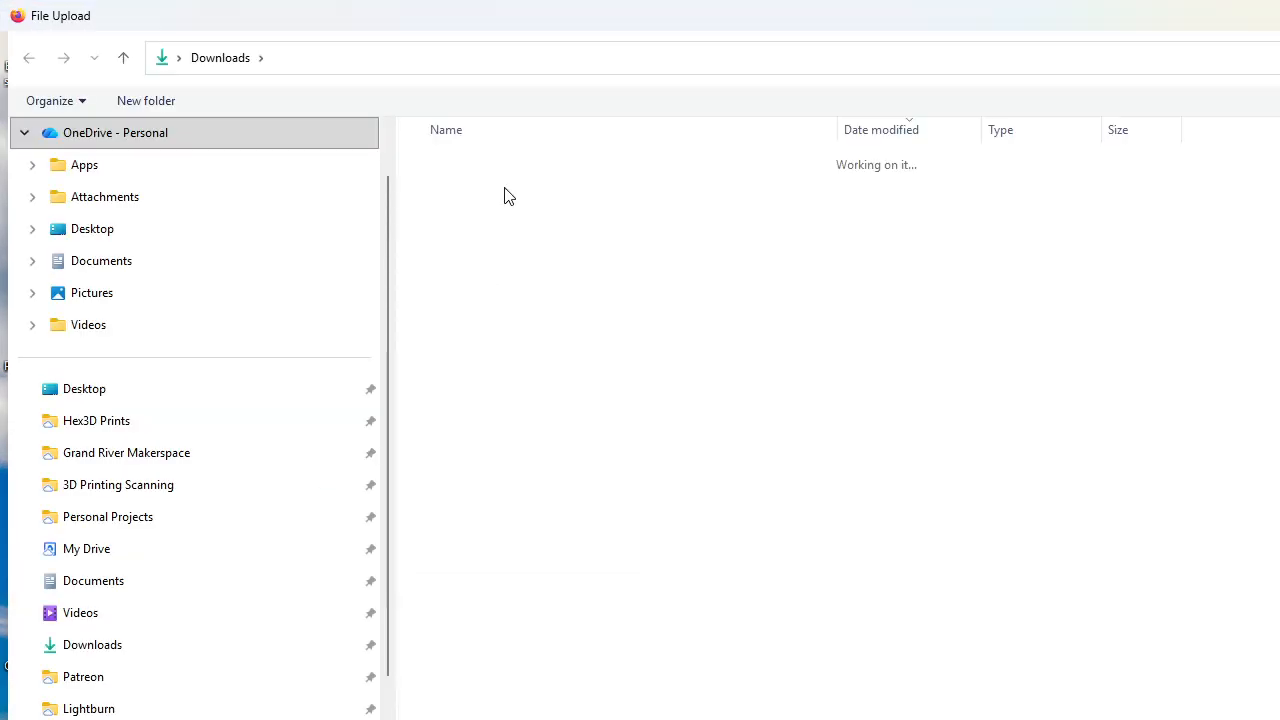
pyautogui.click(540, 196)
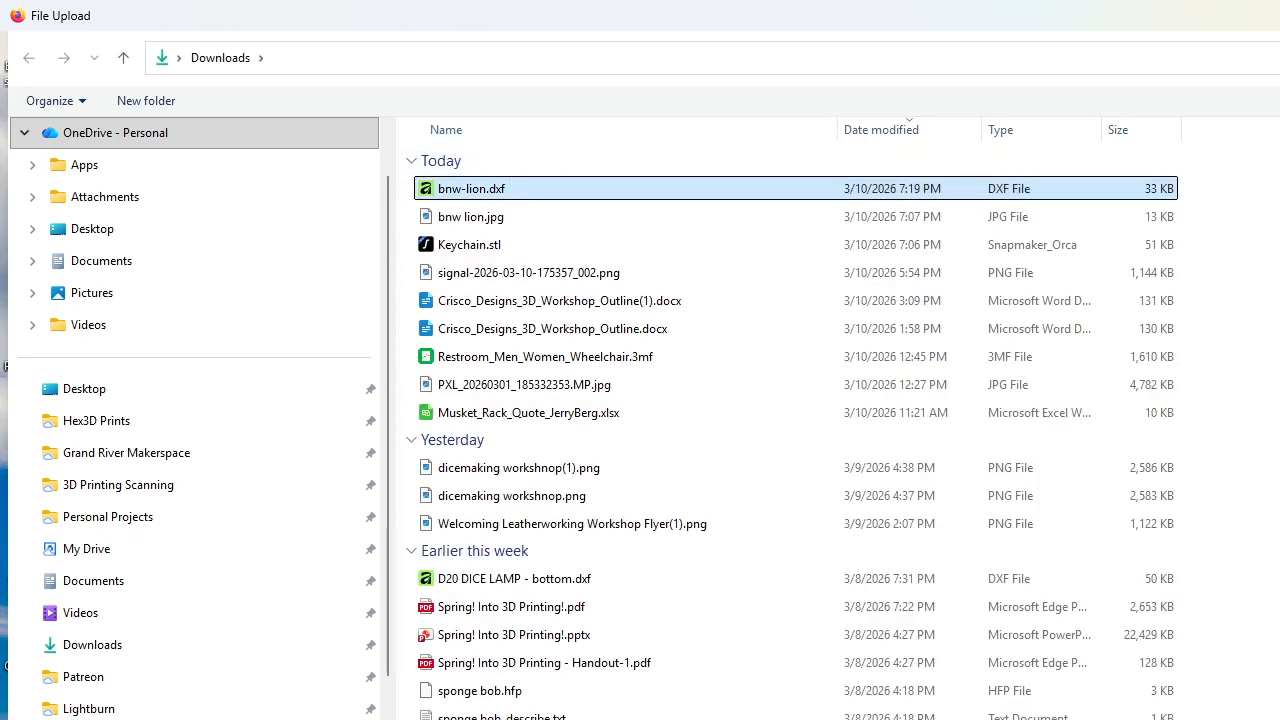
pyautogui.press('Return')
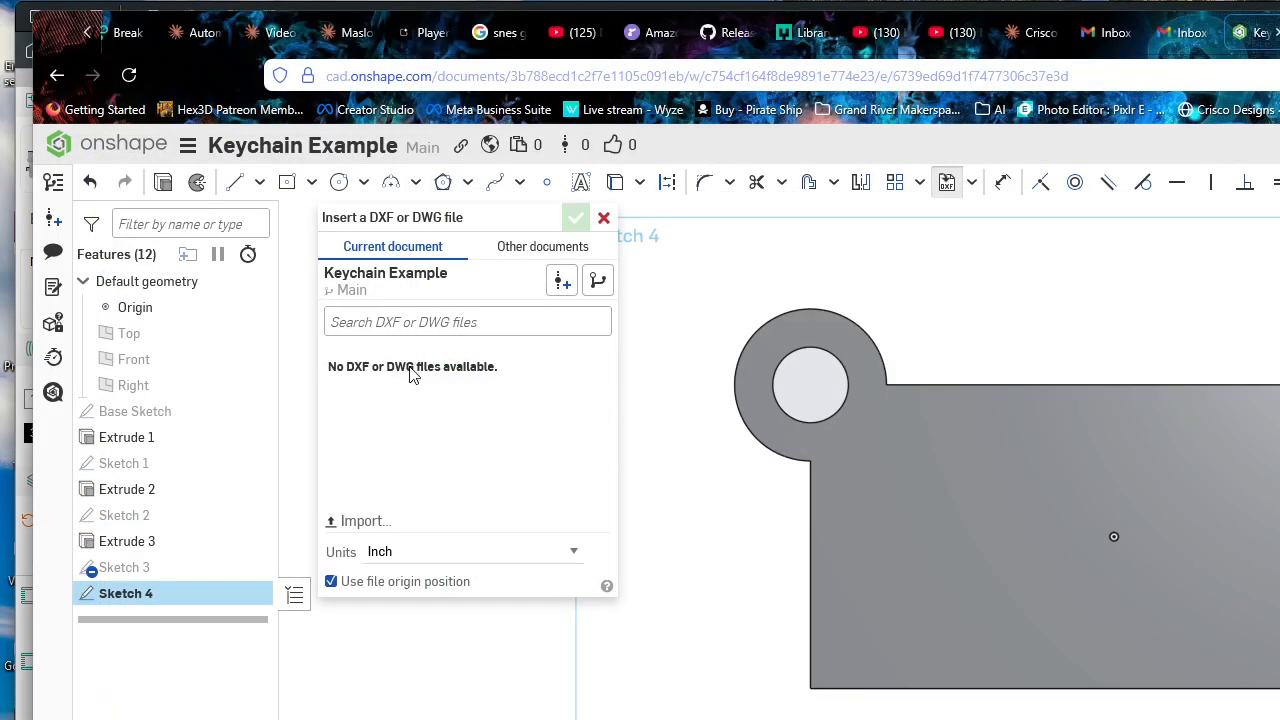
pyautogui.click(443, 368)
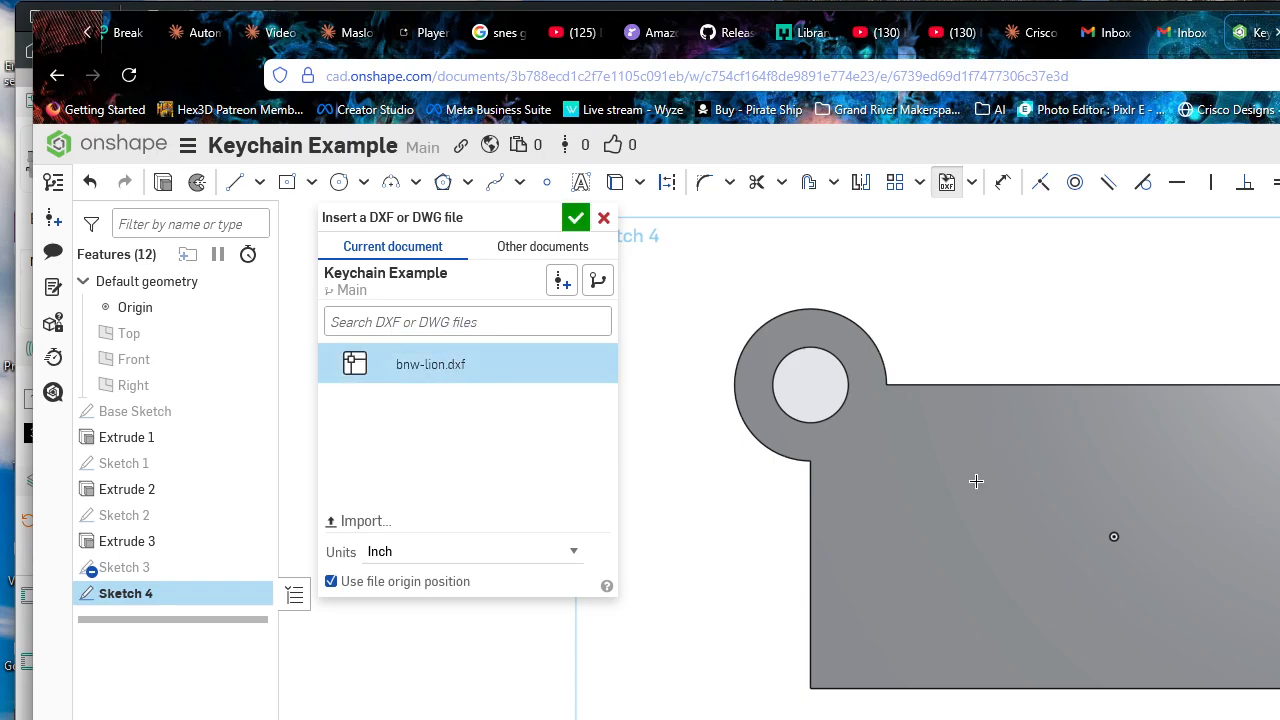
pyautogui.scroll(-3, 1066, 504)
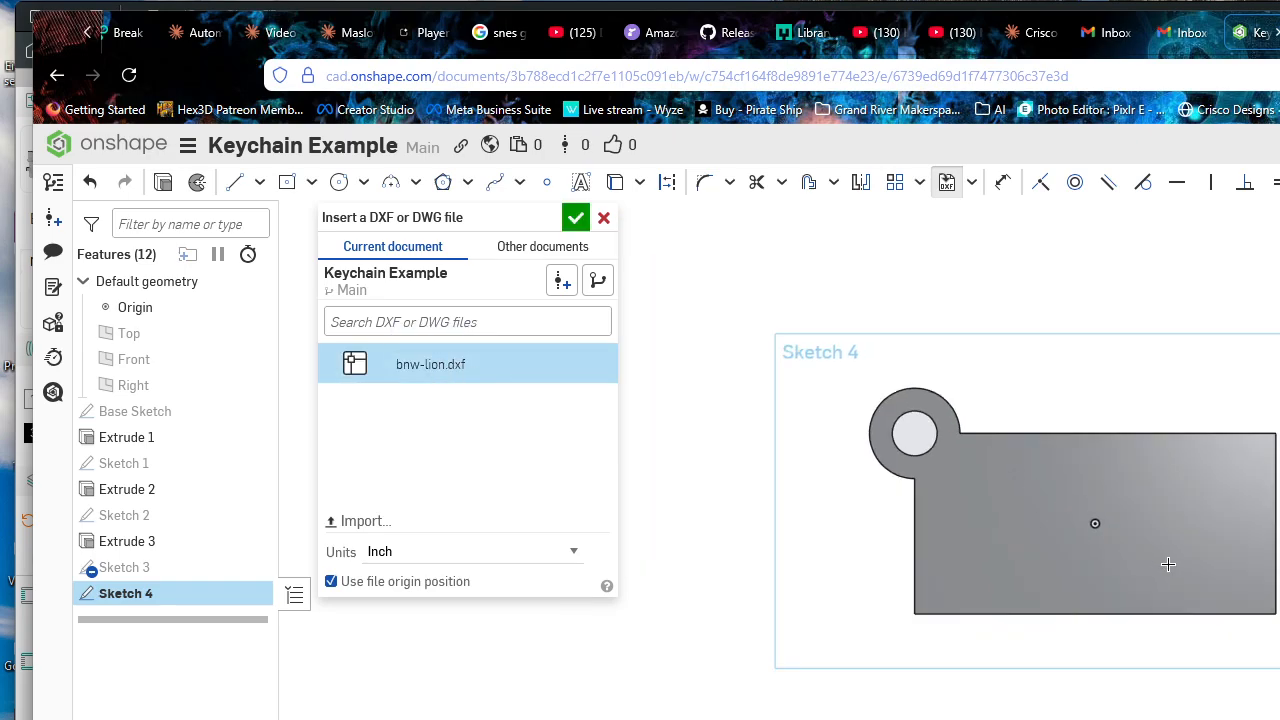
pyautogui.scroll(3, 1041, 511)
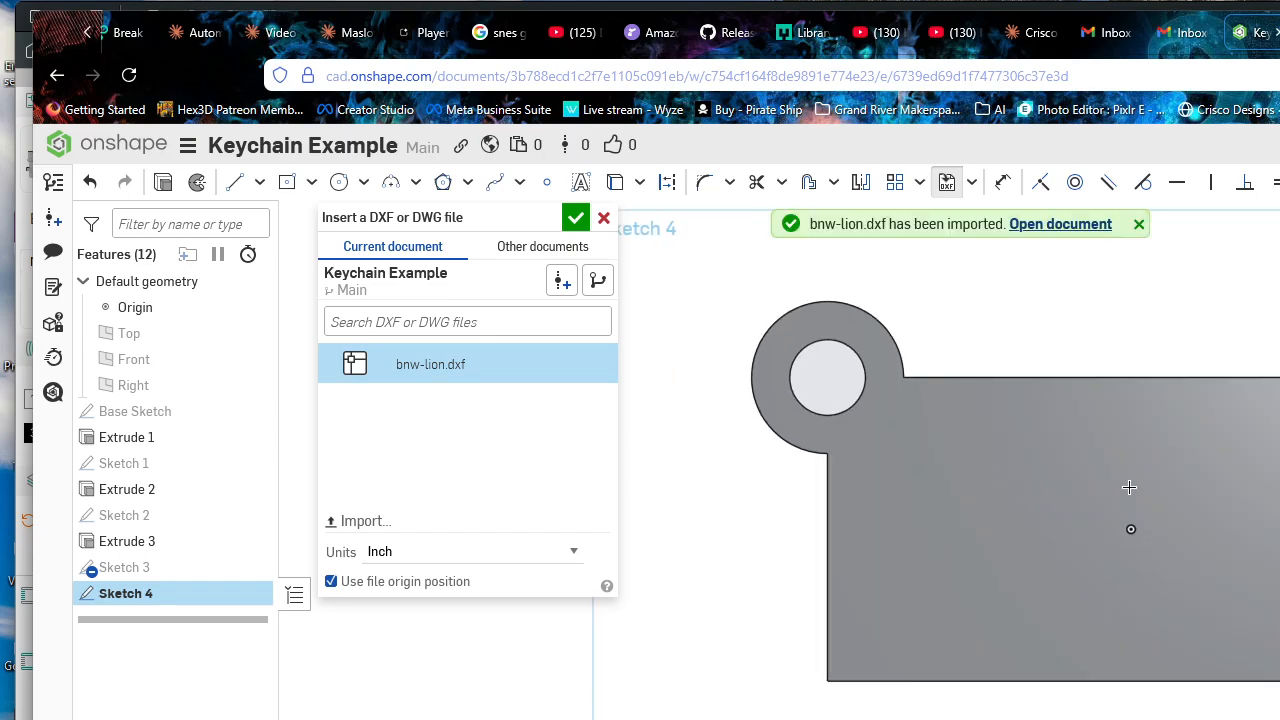
pyautogui.scroll(-5, 1215, 539)
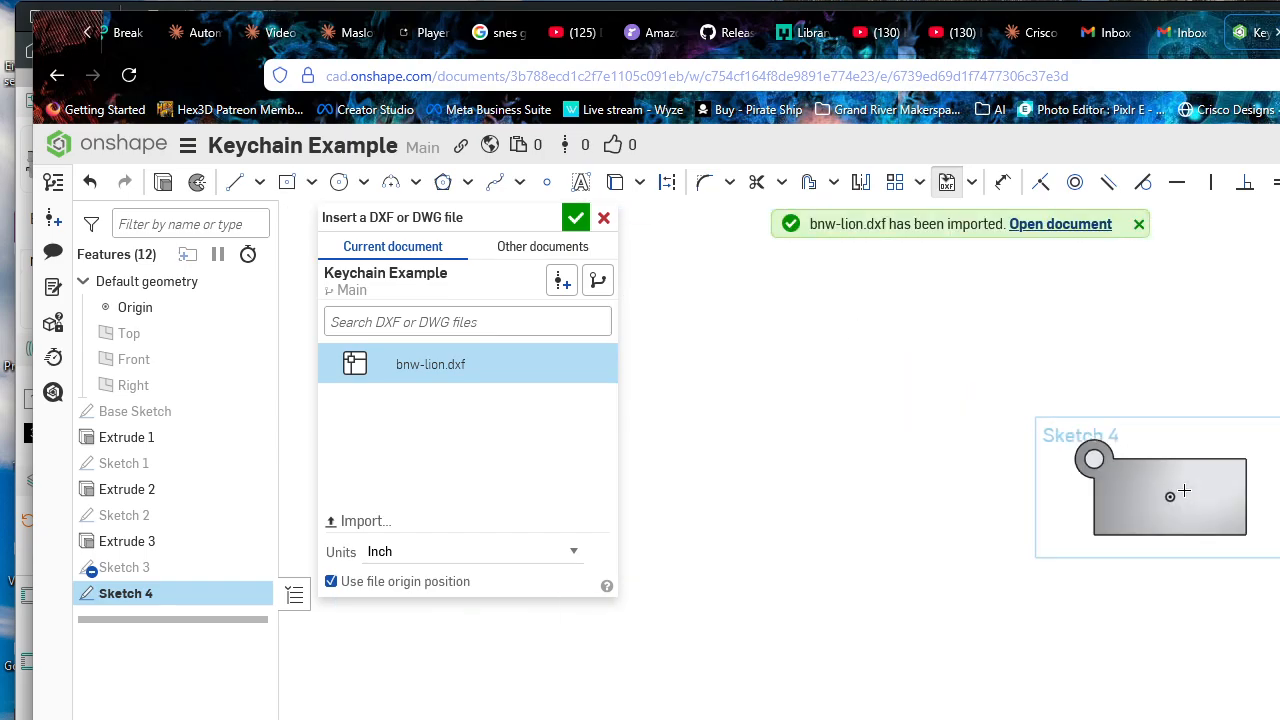
pyautogui.scroll(3, 1182, 515)
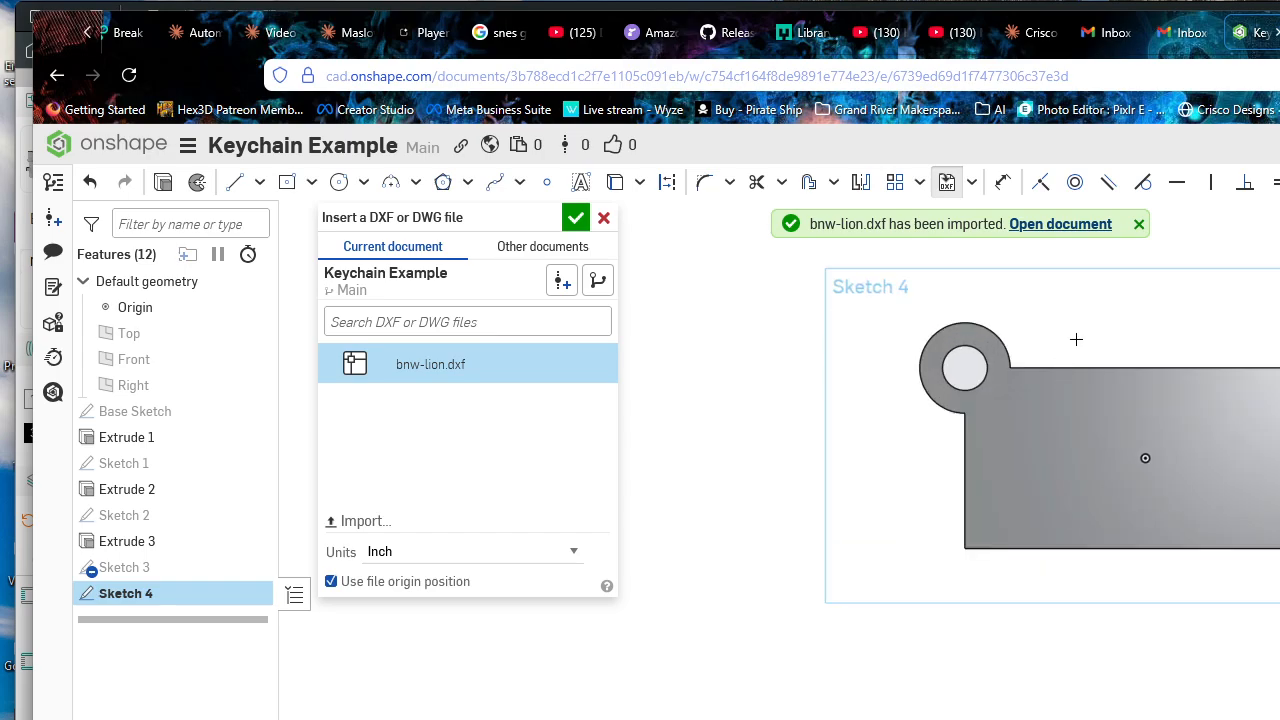
pyautogui.press('Escape')
# Step: Insert the imported bnw-lion.dxf into Sketch 4 in inches, using the file origin position
pyautogui.click(971, 182)
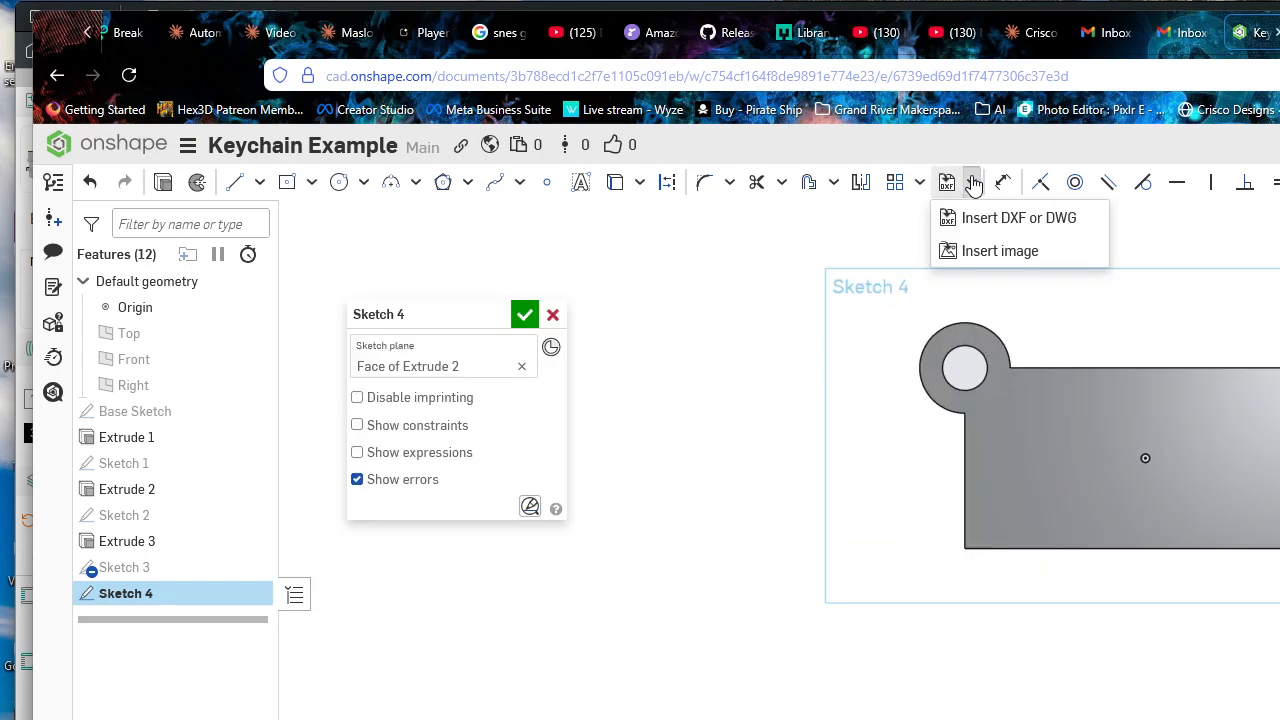
pyautogui.click(994, 222)
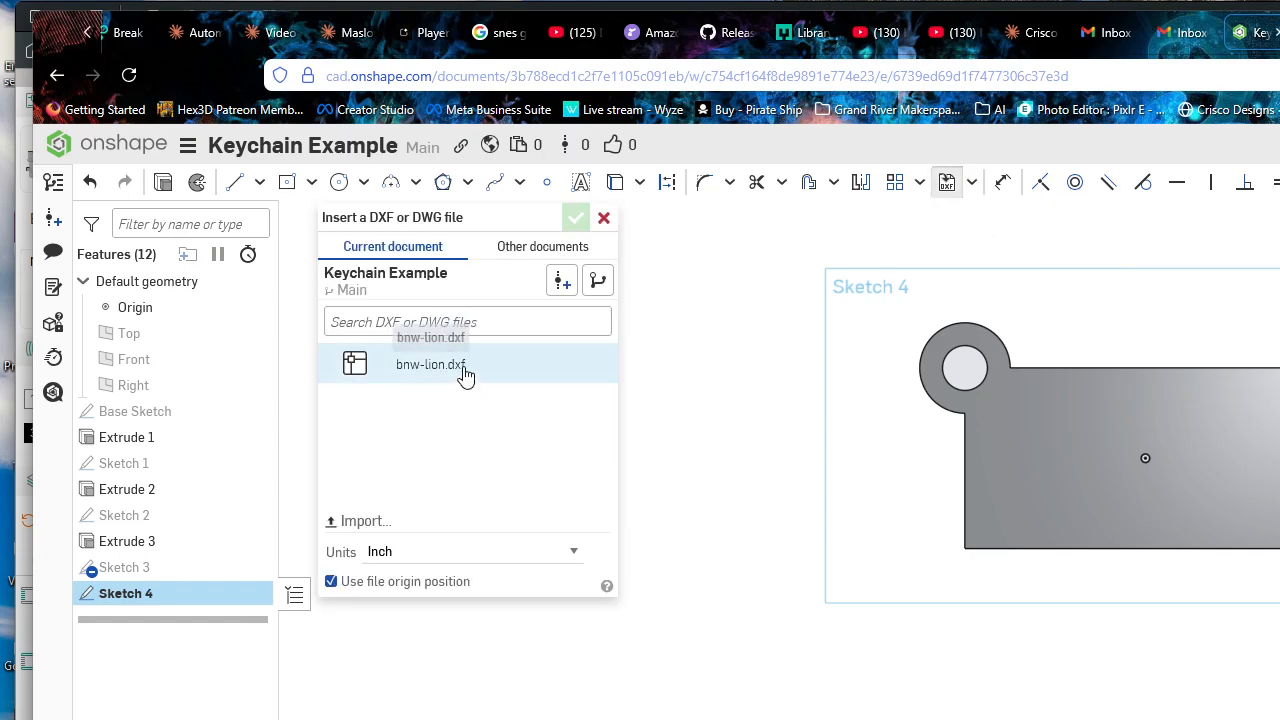
pyautogui.click(463, 365)
pyautogui.click(576, 218)
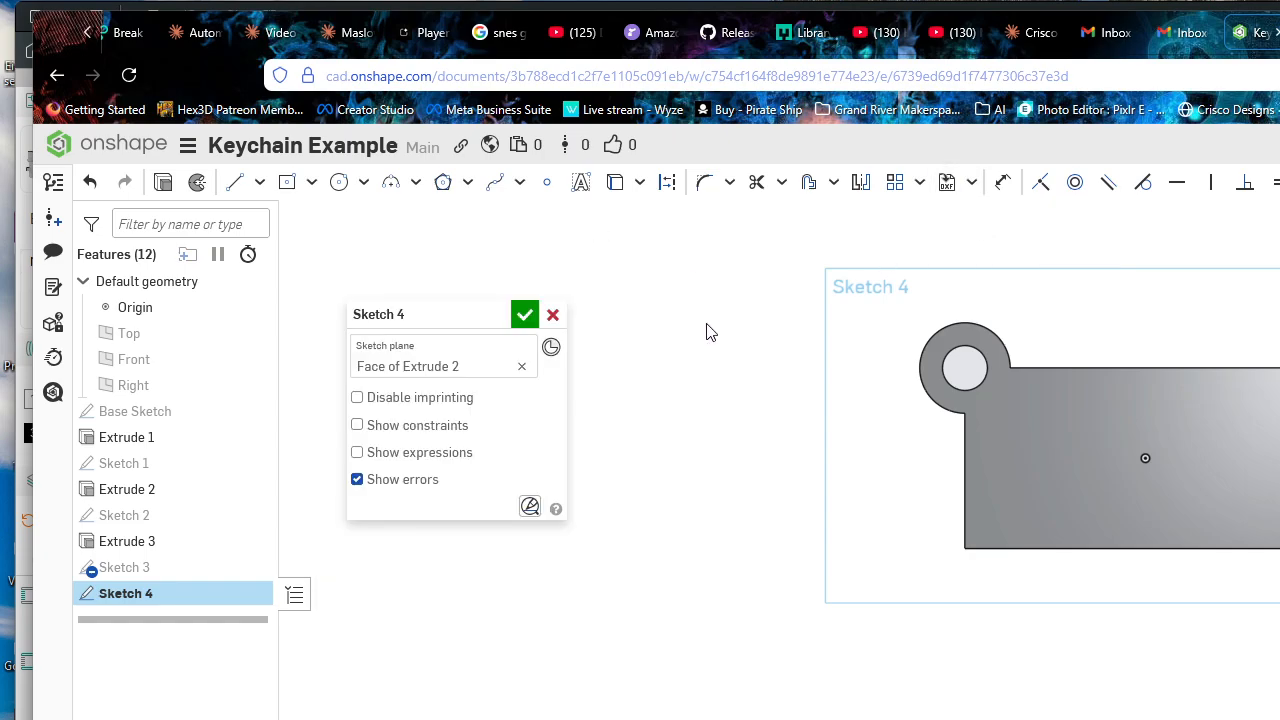
pyautogui.scroll(1, 1075, 440)
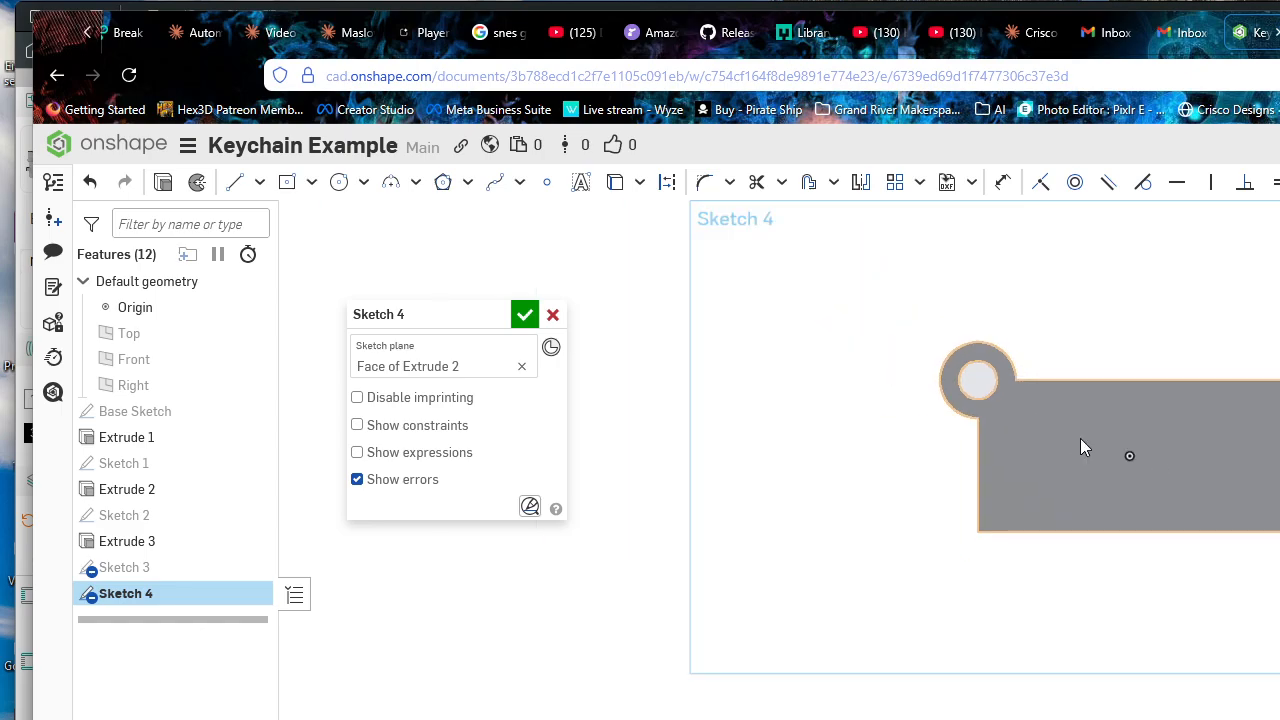
pyautogui.scroll(5, 1127, 457)
pyautogui.scroll(-3, 1144, 467)
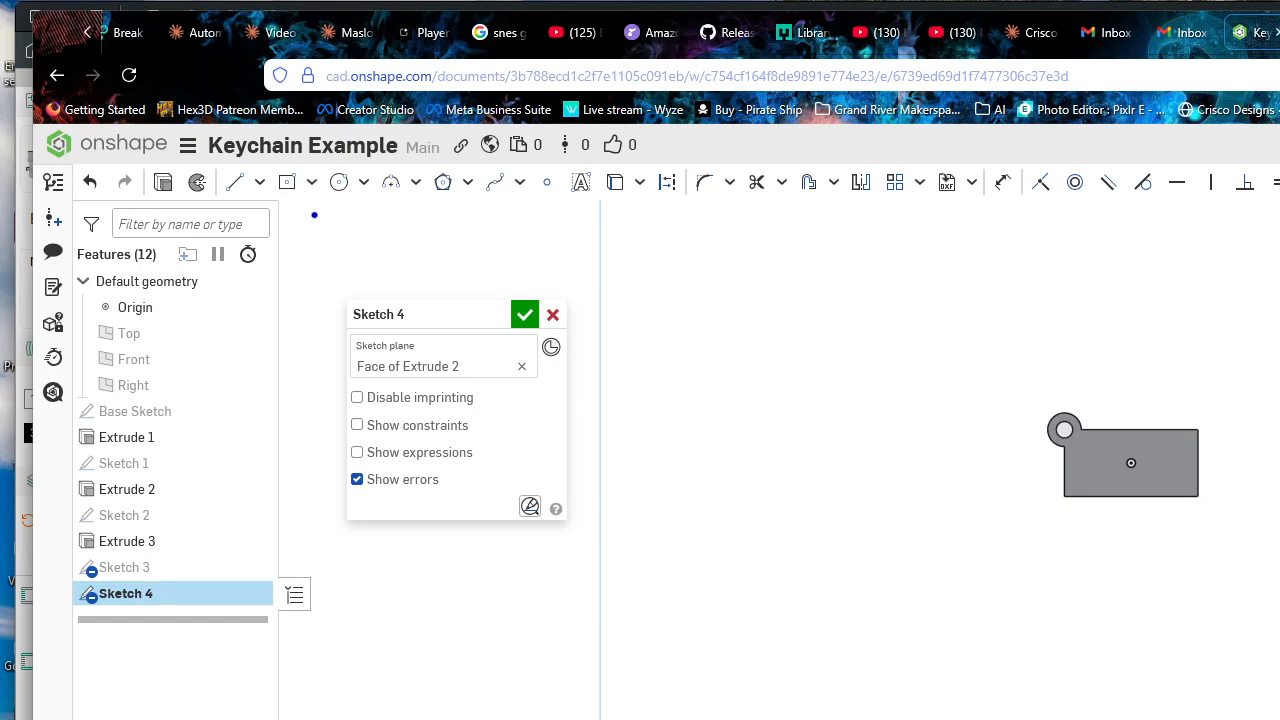
pyautogui.scroll(-3, 1137, 387)
pyautogui.scroll(7, 1138, 386)
pyautogui.moveTo(1098, 467); pyautogui.dragTo(856, 504, button='middle')
pyautogui.hotkey('alt', 'Tab')
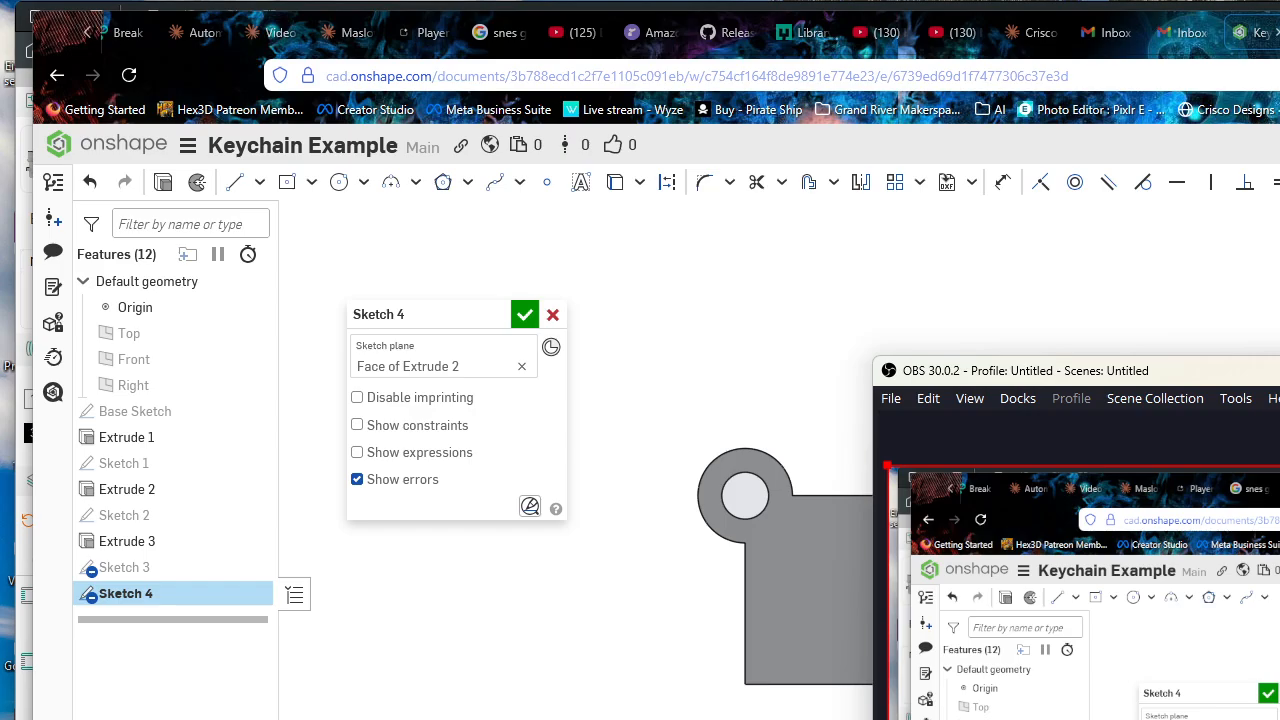
pyautogui.moveTo(1279, 371); pyautogui.dragTo(1260, 154)
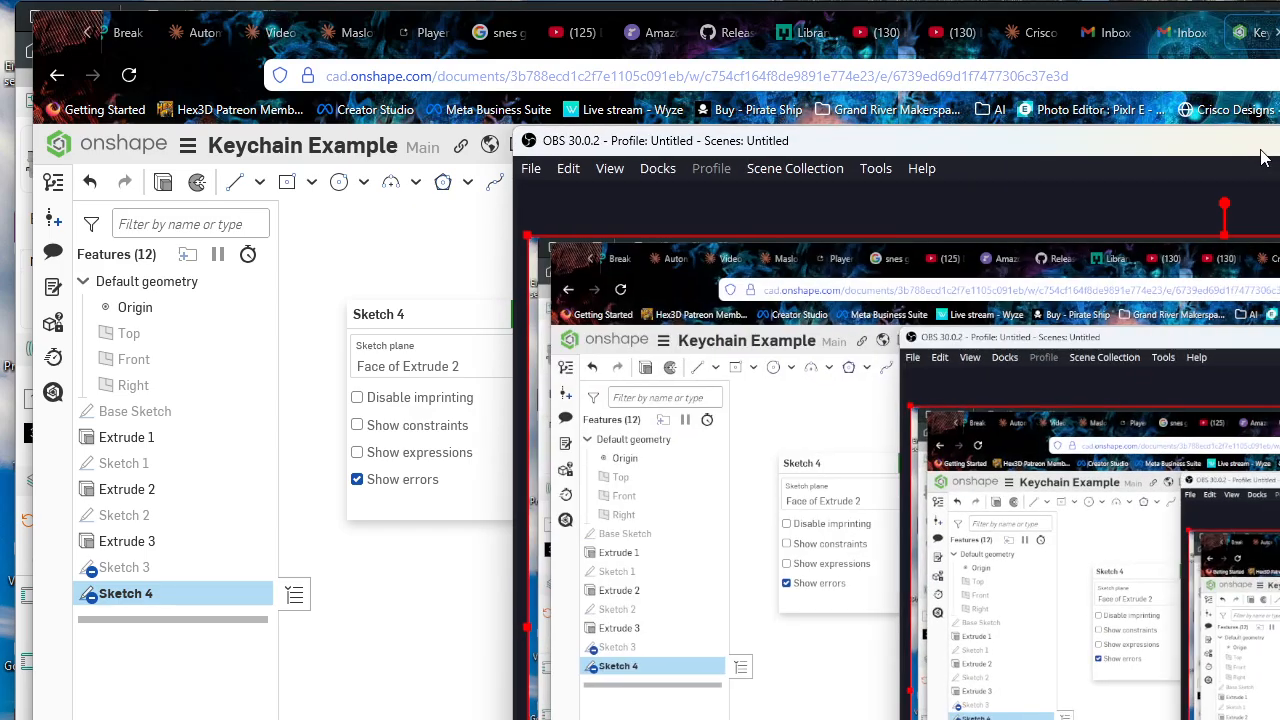
pyautogui.doubleClick(1260, 154)
pyautogui.moveTo(1279, 11)
pyautogui.mouseDown()
pyautogui.moveTo(1041, 540)
pyautogui.moveTo(1153, 476)
pyautogui.moveTo(1184, 435)
pyautogui.mouseUp()
pyautogui.click(1273, 424)
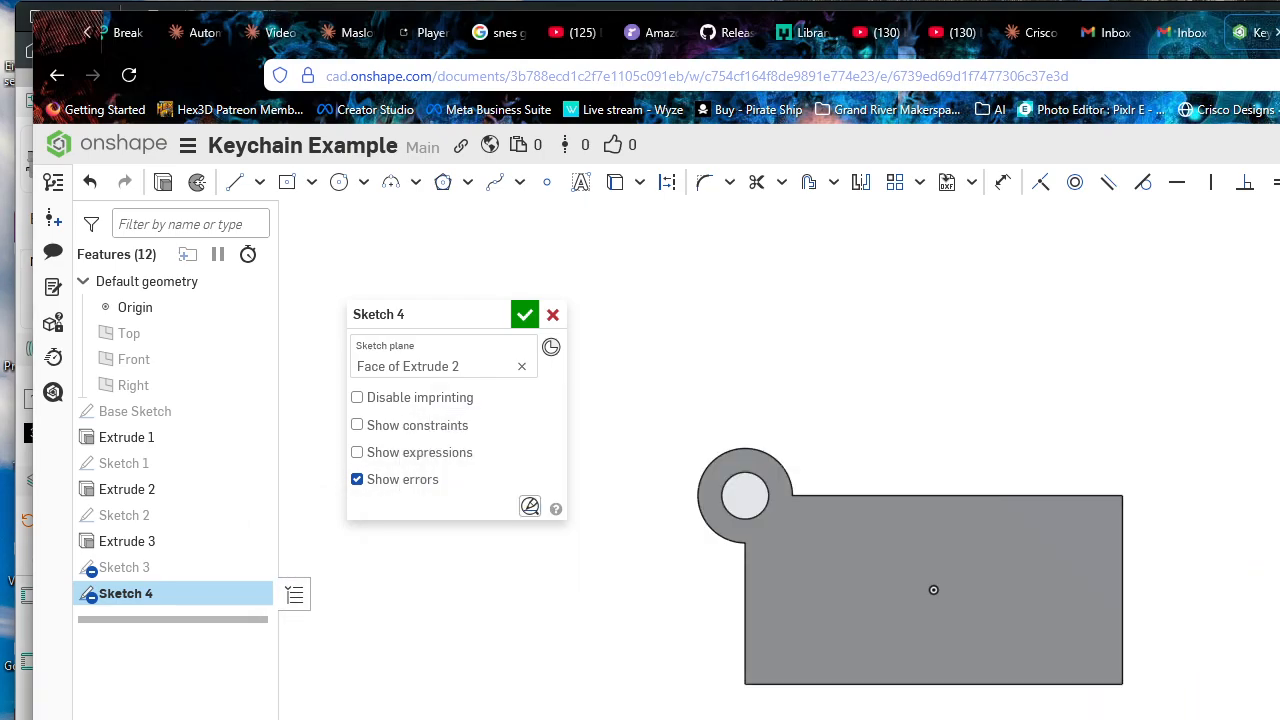
pyautogui.press('super+Up')
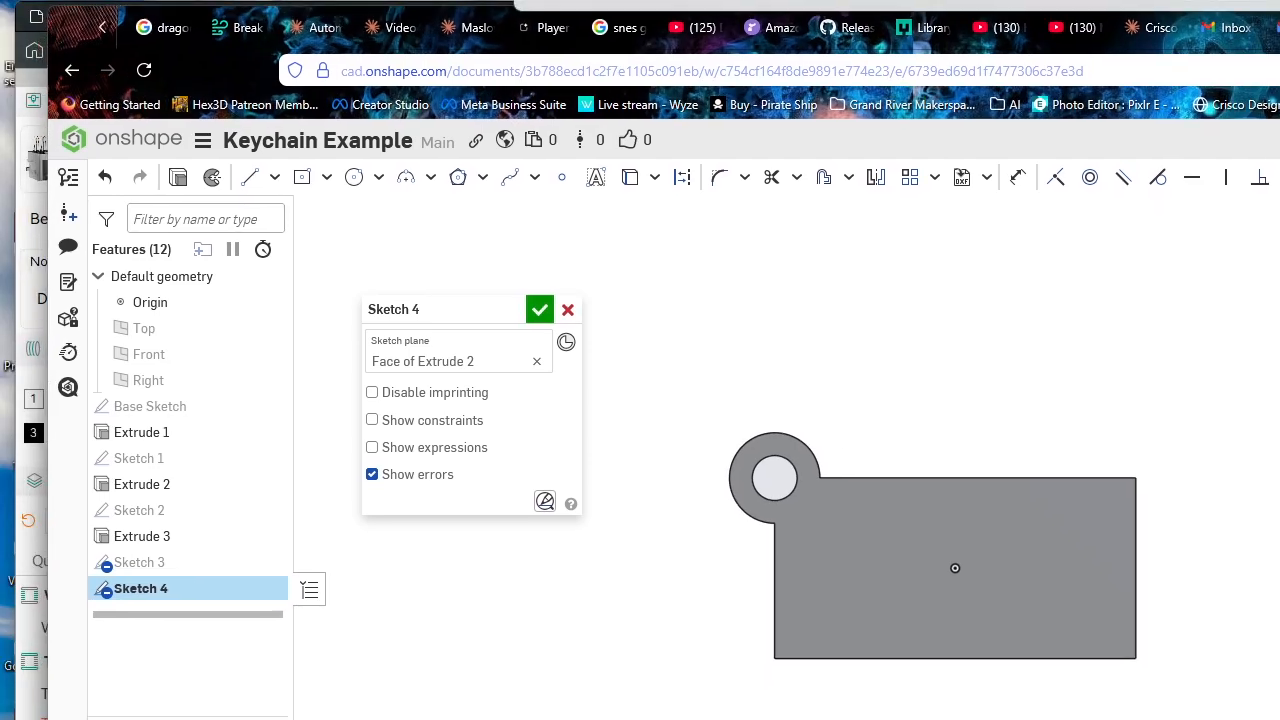
# Step: Inspect the keychain from an angle and finish Sketch 4 with the DXF insert
pyautogui.scroll(2, 830, 428)
pyautogui.moveTo(830, 428); pyautogui.dragTo(1049, 403, button='middle')
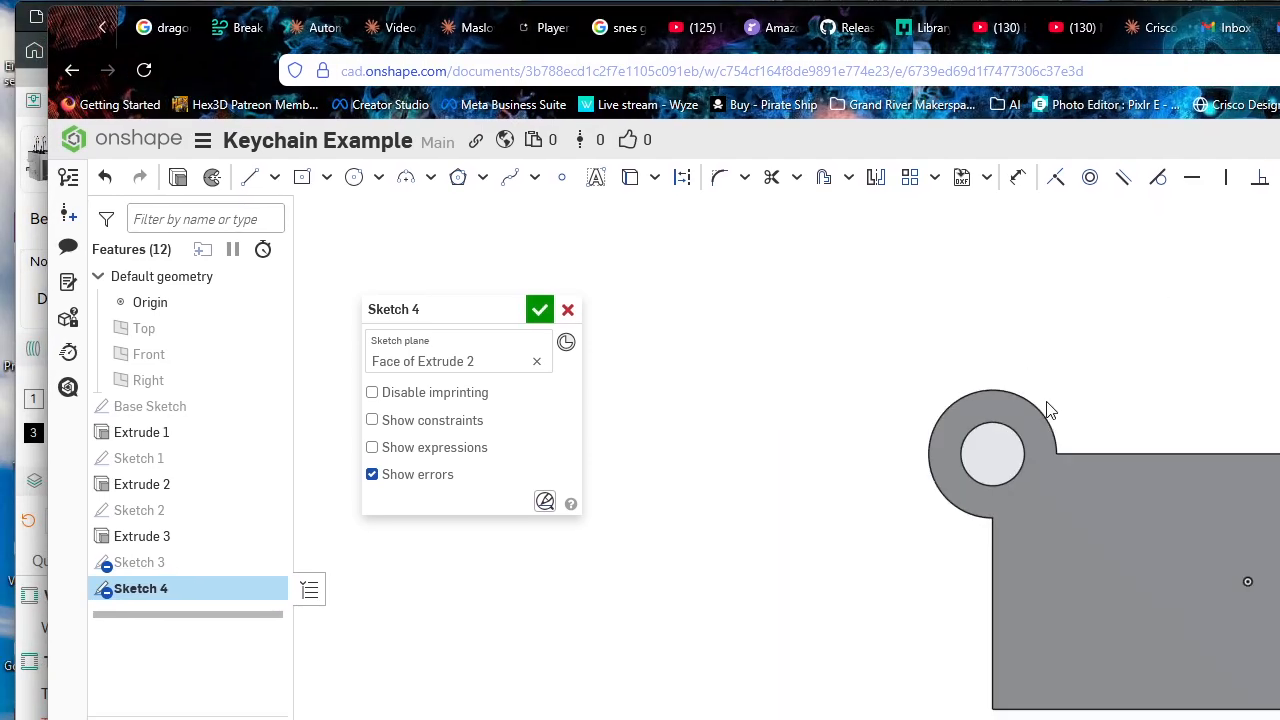
pyautogui.moveTo(1266, 450); pyautogui.dragTo(1247, 393, button='right')
pyautogui.moveTo(1279, 240); pyautogui.dragTo(1279, 297, button='right')
pyautogui.moveTo(1279, 297); pyautogui.dragTo(1158, 411, button='middle')
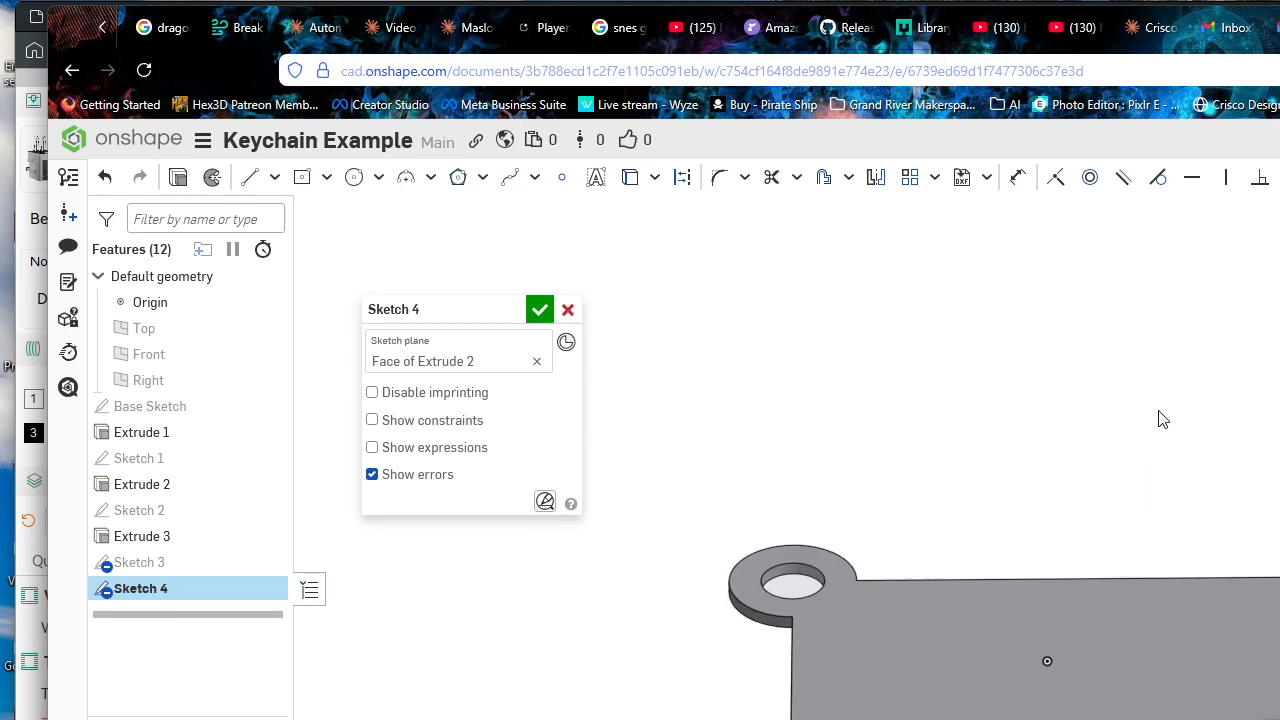
pyautogui.moveTo(1158, 411); pyautogui.dragTo(1095, 554, button='right')
pyautogui.moveTo(1096, 540); pyautogui.dragTo(1091, 473, button='middle')
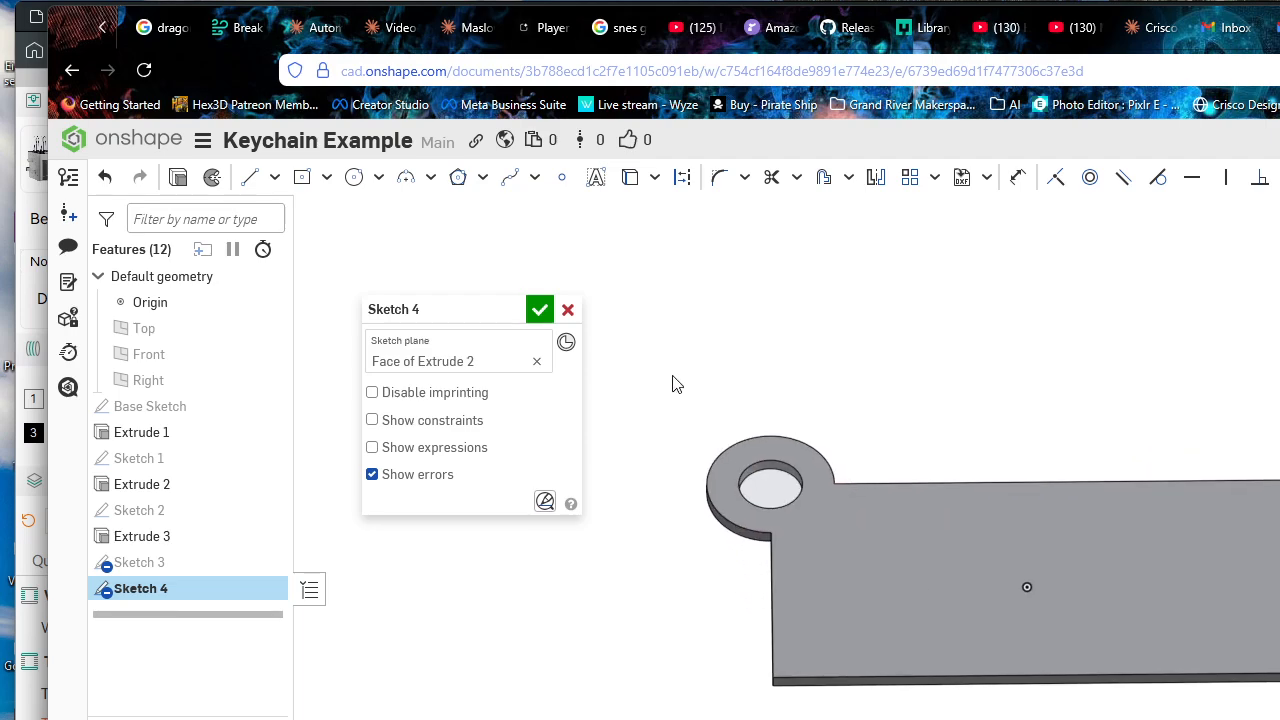
pyautogui.click(539, 311)
pyautogui.moveTo(903, 343)
pyautogui.mouseDown(button='right')
pyautogui.moveTo(1094, 386)
pyautogui.moveTo(1089, 431)
pyautogui.moveTo(1012, 535)
pyautogui.mouseUp(button='right')
pyautogui.moveTo(950, 375); pyautogui.dragTo(963, 386, button='right')
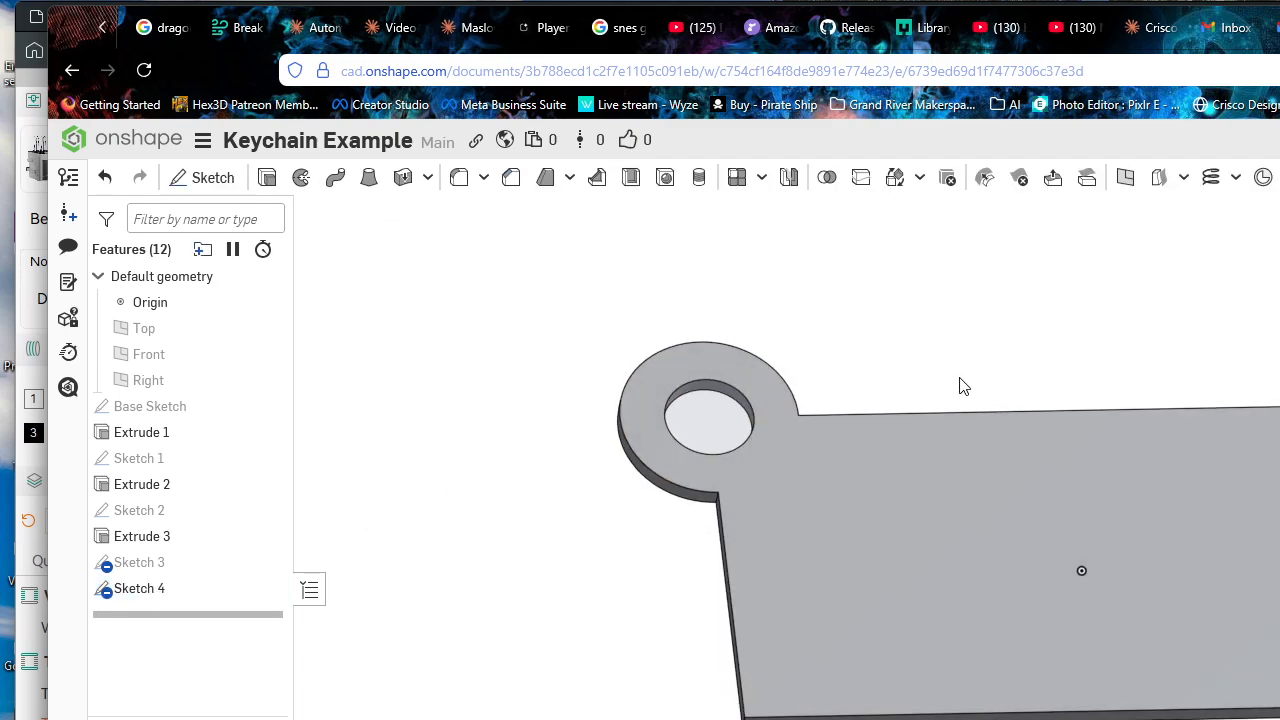
# Step: Hide Sketch 4 and show Sketch 3 with the lion image on the keychain face
pyautogui.doubleClick(194, 596)
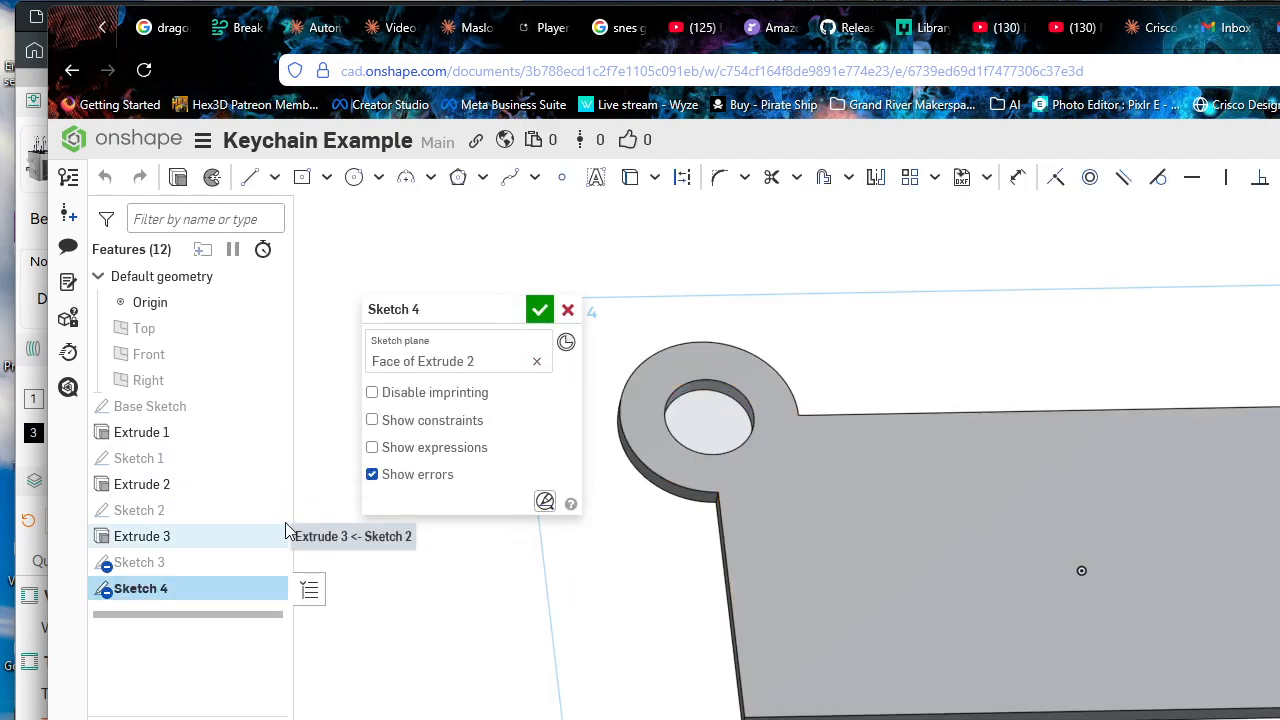
pyautogui.click(567, 309)
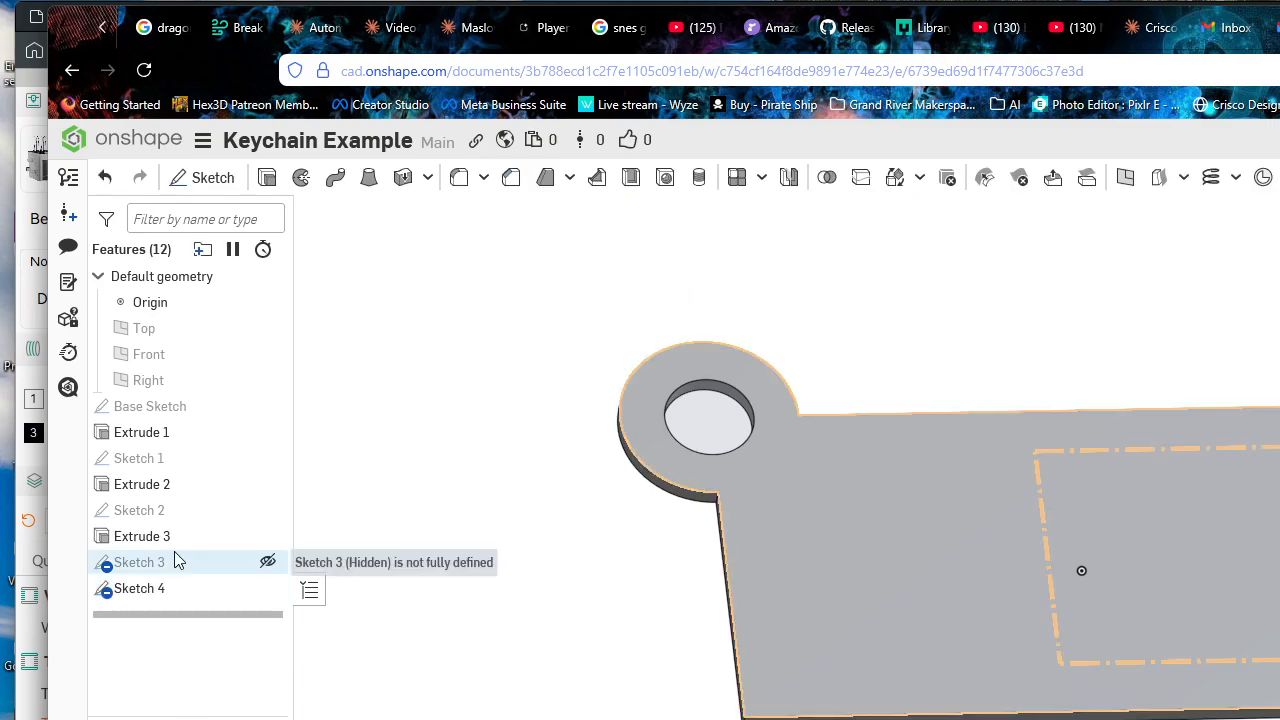
pyautogui.click(228, 546)
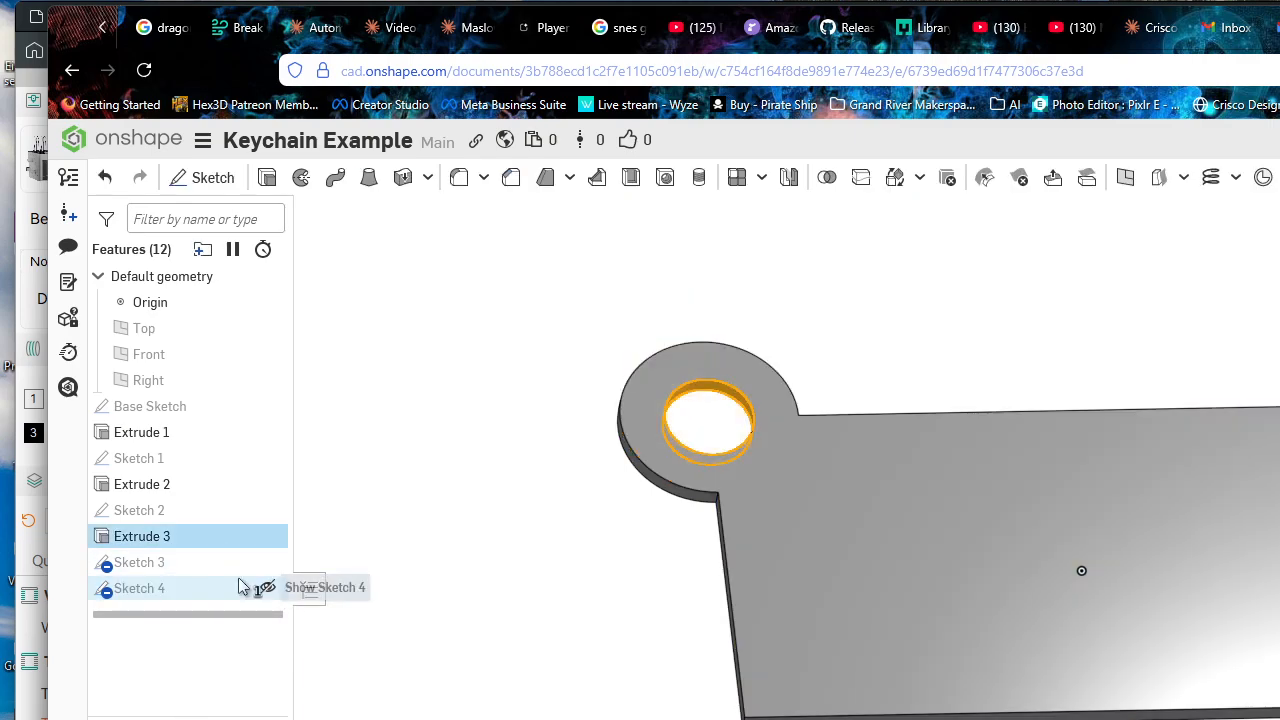
pyautogui.click(267, 562)
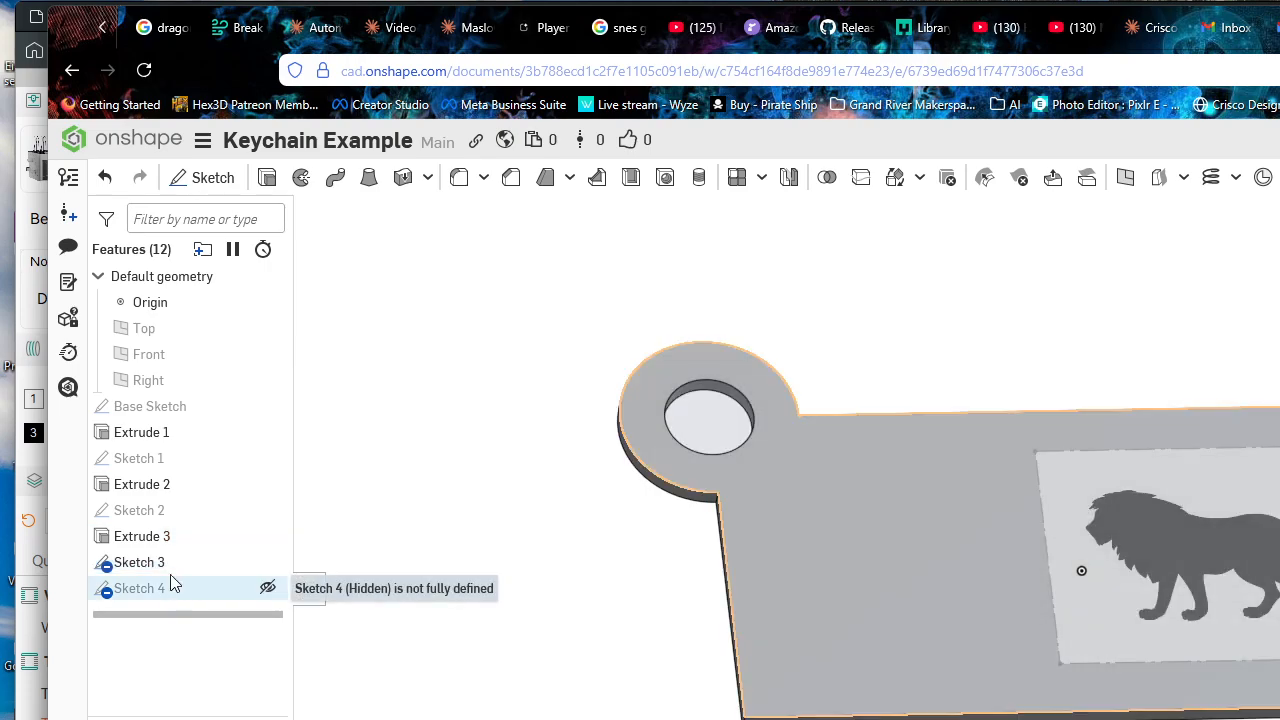
# Step: Open Sketch 3 for editing and view its plane straight on around the lion image
pyautogui.click(171, 568)
pyautogui.doubleClick(170, 566)
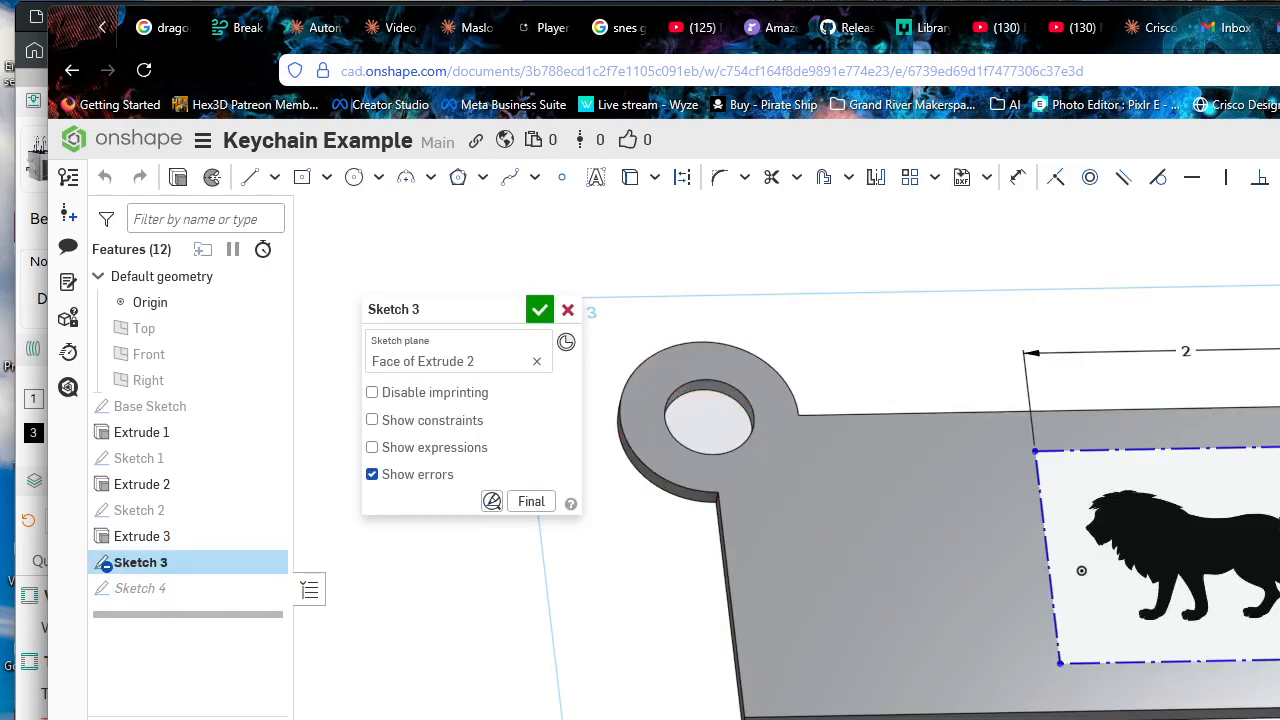
pyautogui.press('n')
pyautogui.moveTo(1108, 509); pyautogui.dragTo(951, 420, button='middle')
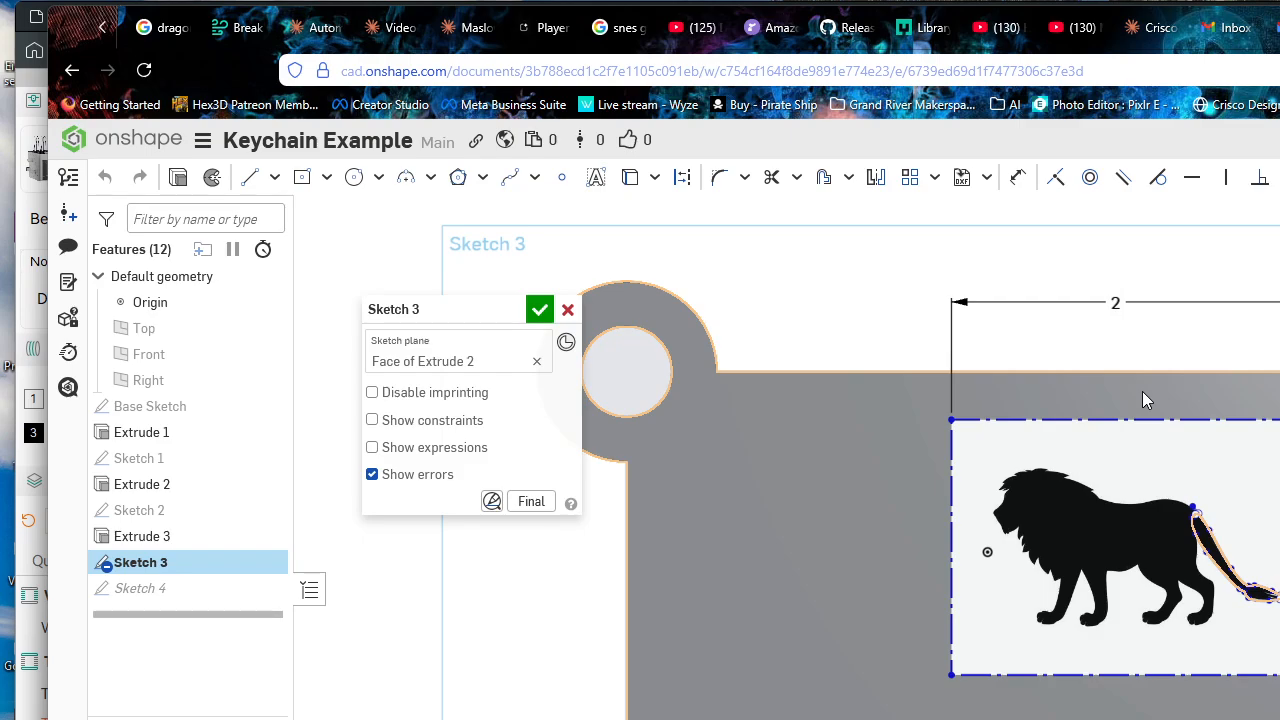
pyautogui.scroll(3, 1165, 565)
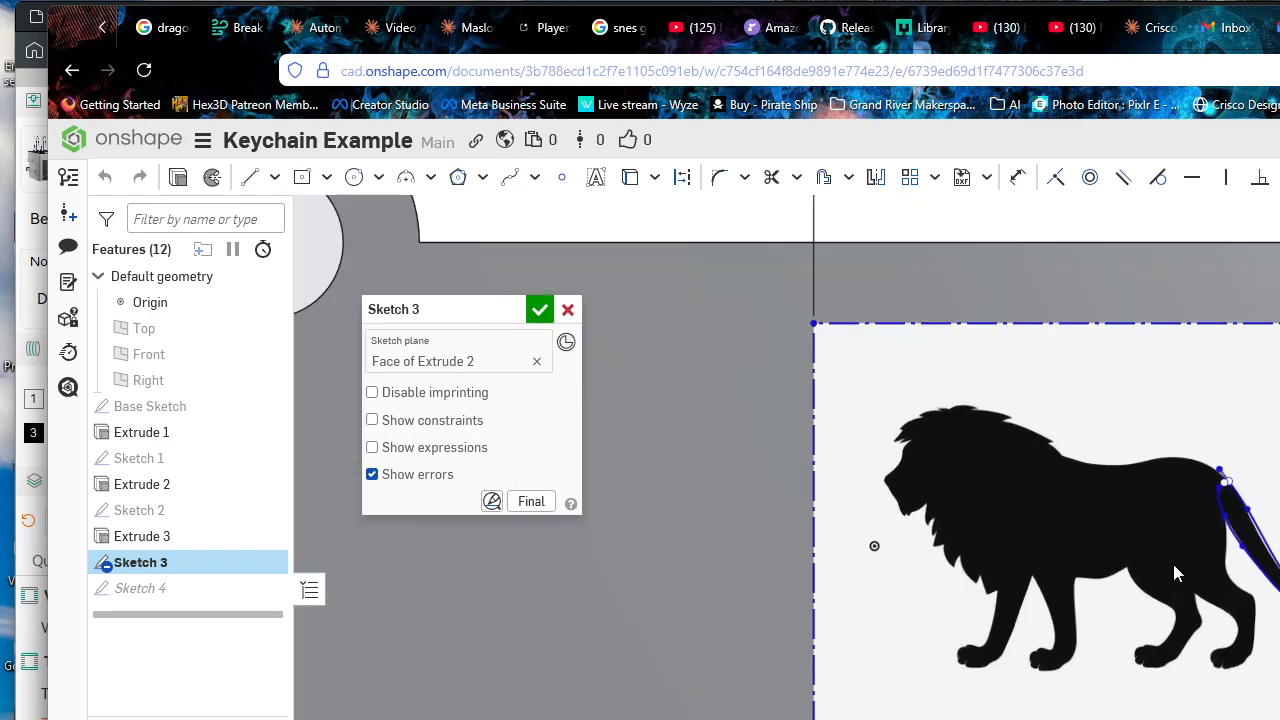
# Step: Start a spline at the base of the lion's tail and trace along its back to the top of the mane
pyautogui.click(510, 178)
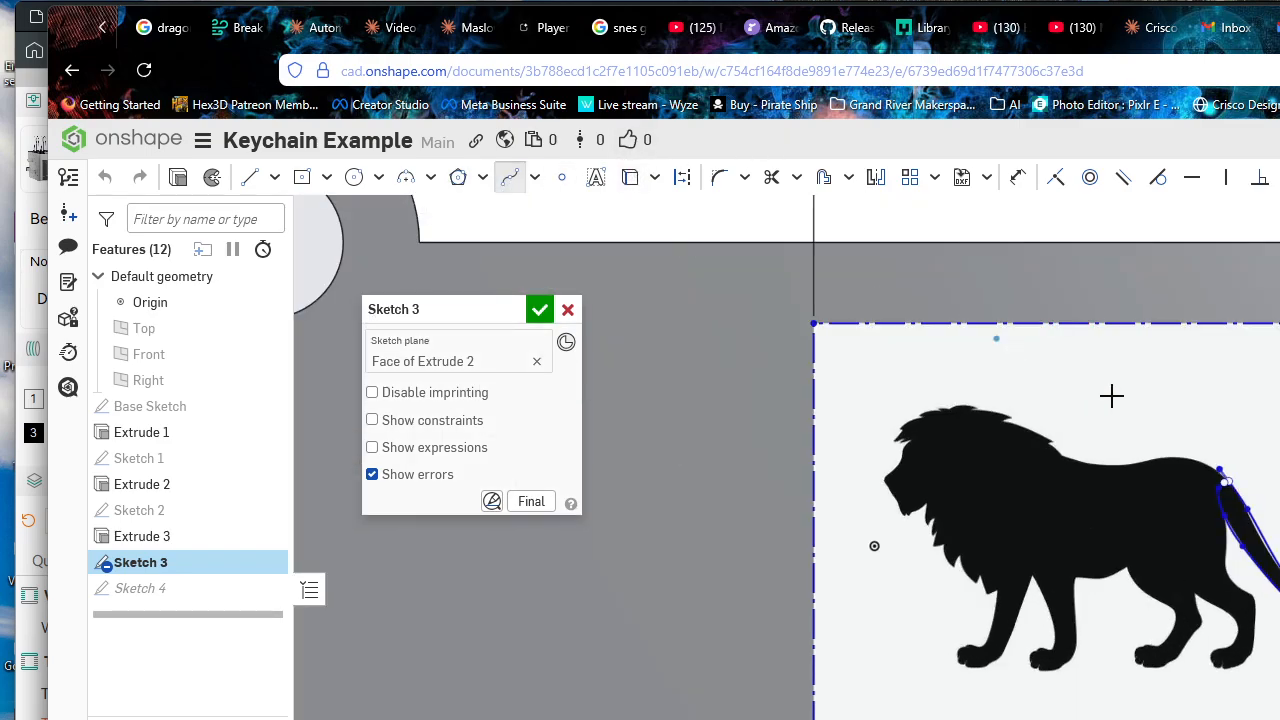
pyautogui.scroll(2, 1226, 472)
pyautogui.scroll(2, 1232, 478)
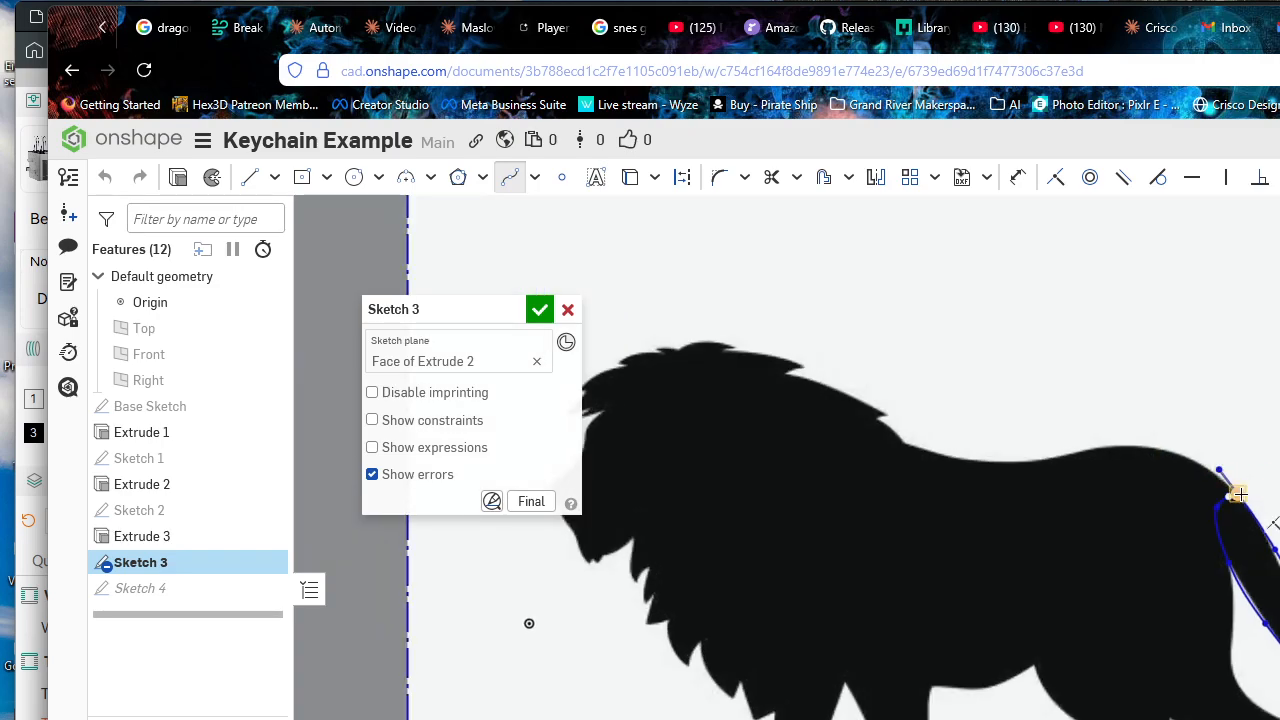
pyautogui.click(1237, 493)
pyautogui.click(1192, 455)
pyautogui.click(1042, 460)
pyautogui.click(932, 457)
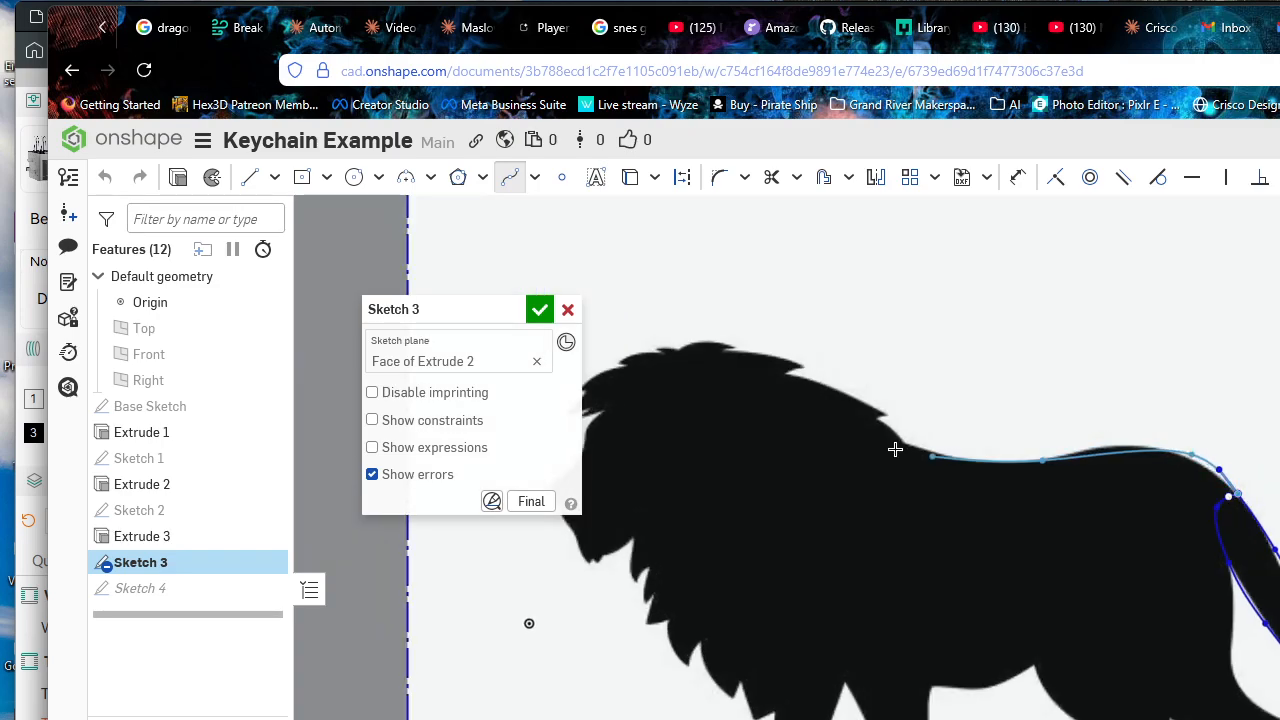
pyautogui.click(898, 438)
pyautogui.click(808, 374)
pyautogui.click(731, 347)
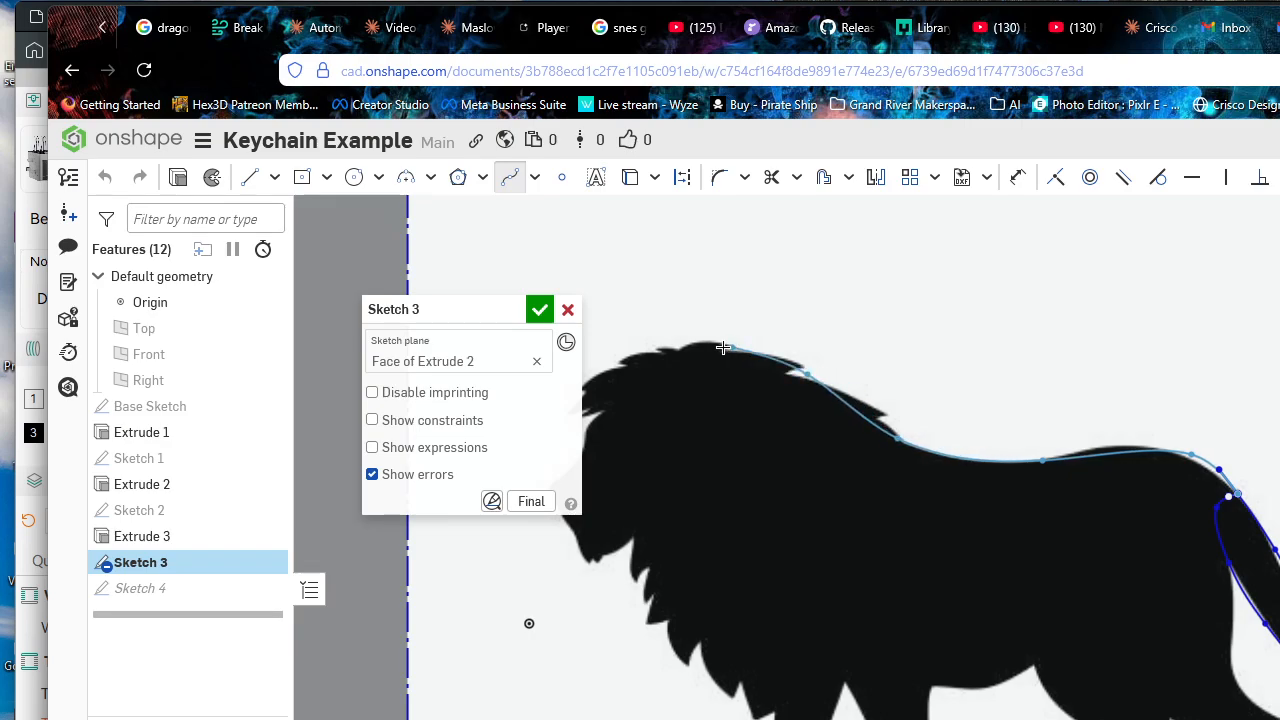
pyautogui.click(716, 343)
# Step: Continue the spline over the front of the mane and around the lion's forehead, muzzle and chin
pyautogui.moveTo(716, 343); pyautogui.dragTo(850, 311, button='middle')
pyautogui.click(720, 340)
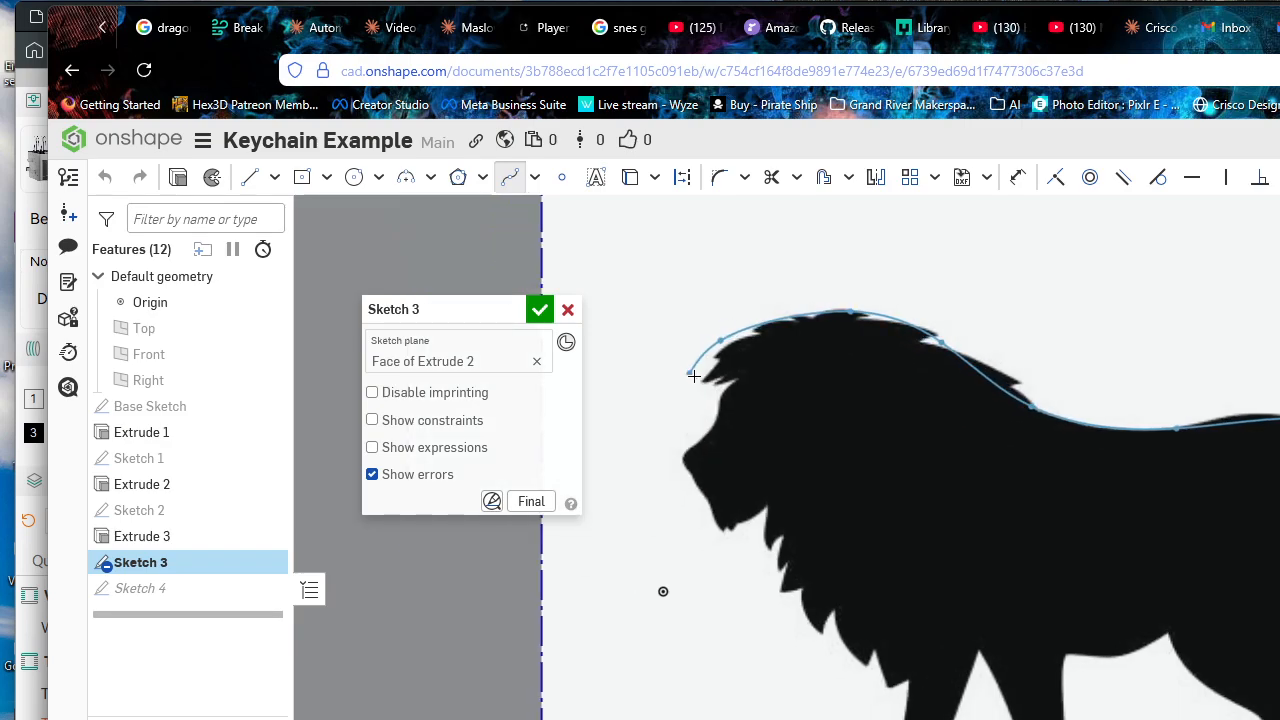
pyautogui.click(694, 394)
pyautogui.click(740, 385)
pyautogui.click(716, 423)
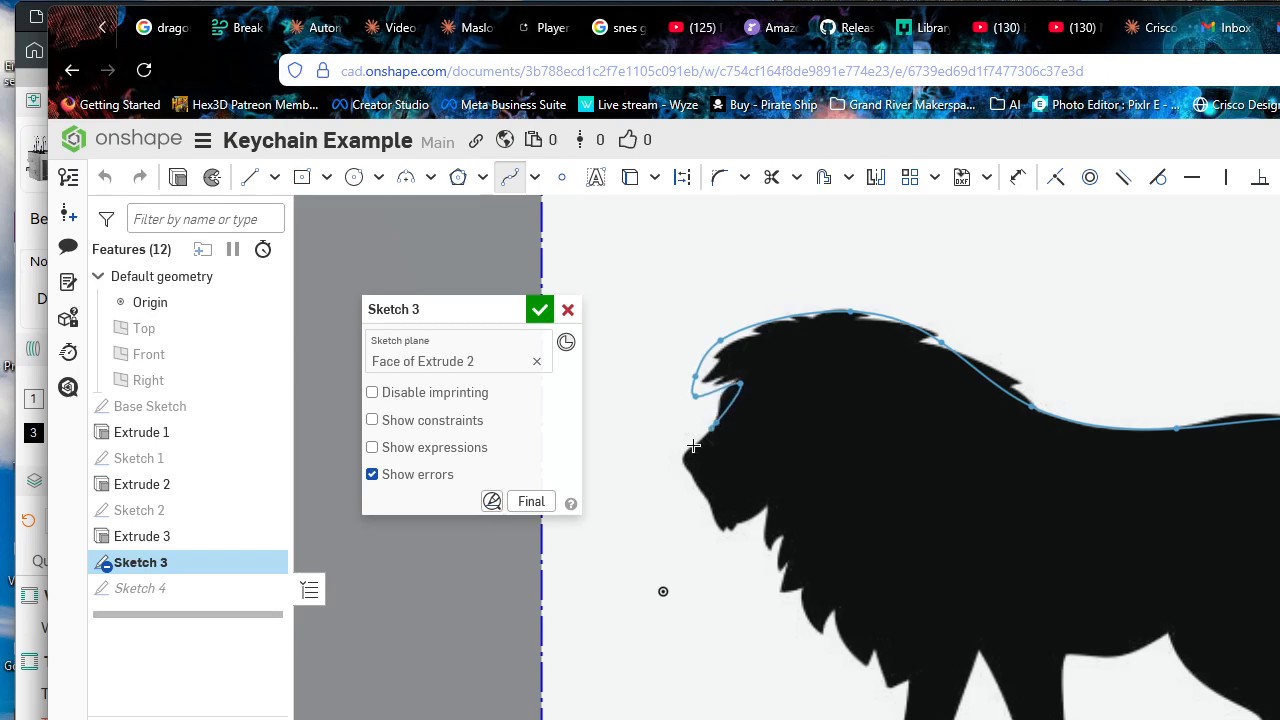
pyautogui.click(676, 450)
pyautogui.click(680, 480)
pyautogui.click(704, 501)
pyautogui.click(731, 523)
# Step: Continue the spline from the chin along the throat and chest mane to the top of the front leg
pyautogui.click(778, 512)
pyautogui.click(772, 553)
pyautogui.click(781, 578)
pyautogui.click(785, 604)
pyautogui.click(814, 626)
pyautogui.click(835, 640)
pyautogui.click(862, 663)
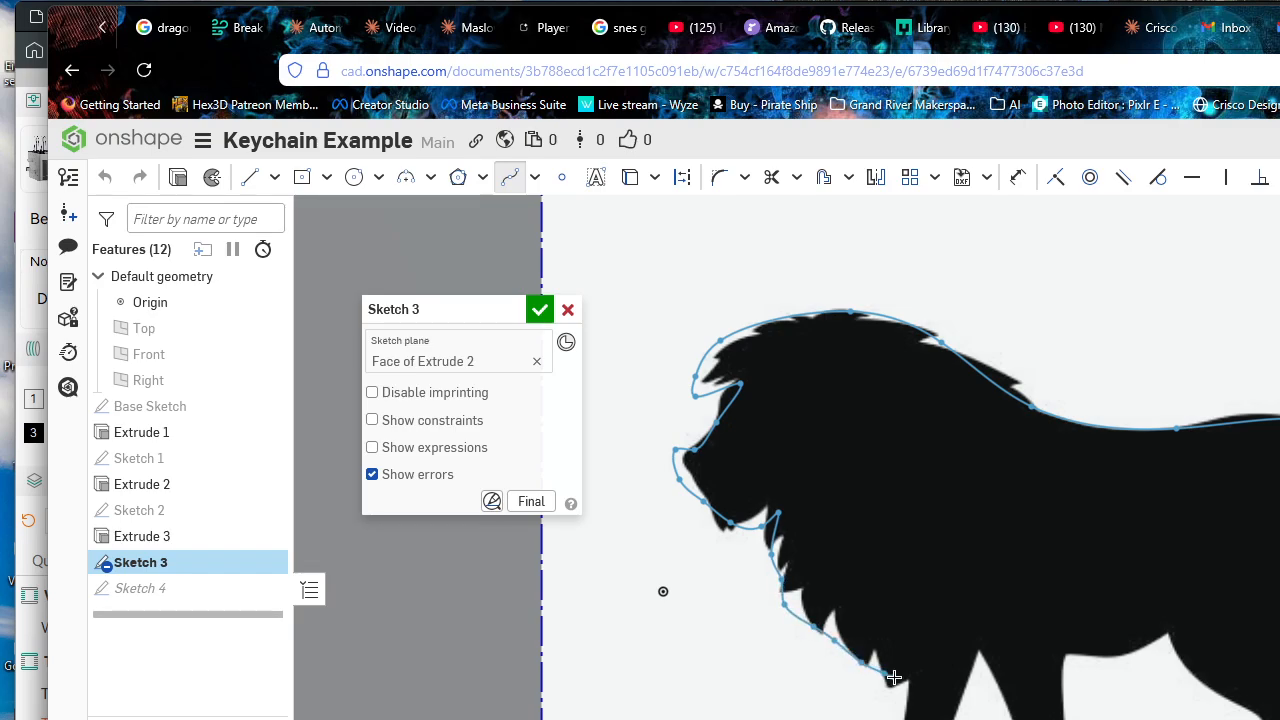
pyautogui.click(895, 679)
# Step: Trace the lion's legs, belly and hindquarters to complete the spline outline, and accept Sketch 3
pyautogui.click(985, 663)
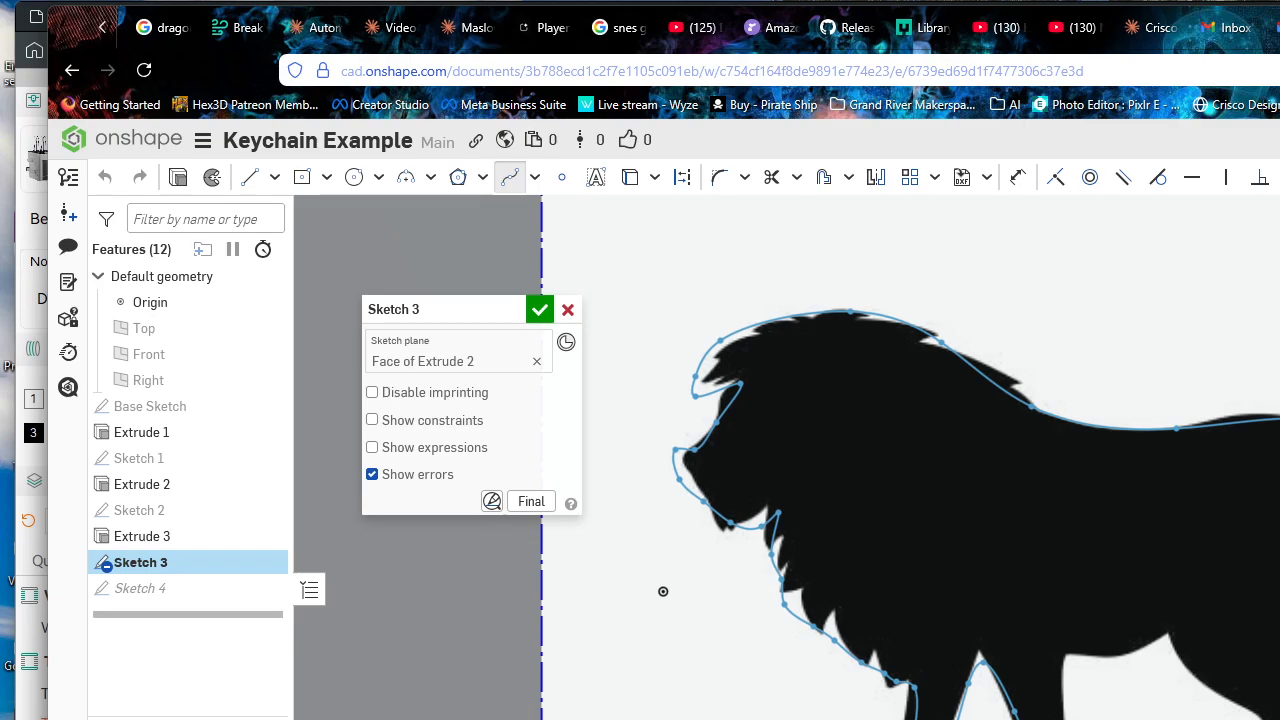
pyautogui.click(1067, 662)
pyautogui.click(1108, 665)
pyautogui.click(1155, 645)
pyautogui.click(1176, 630)
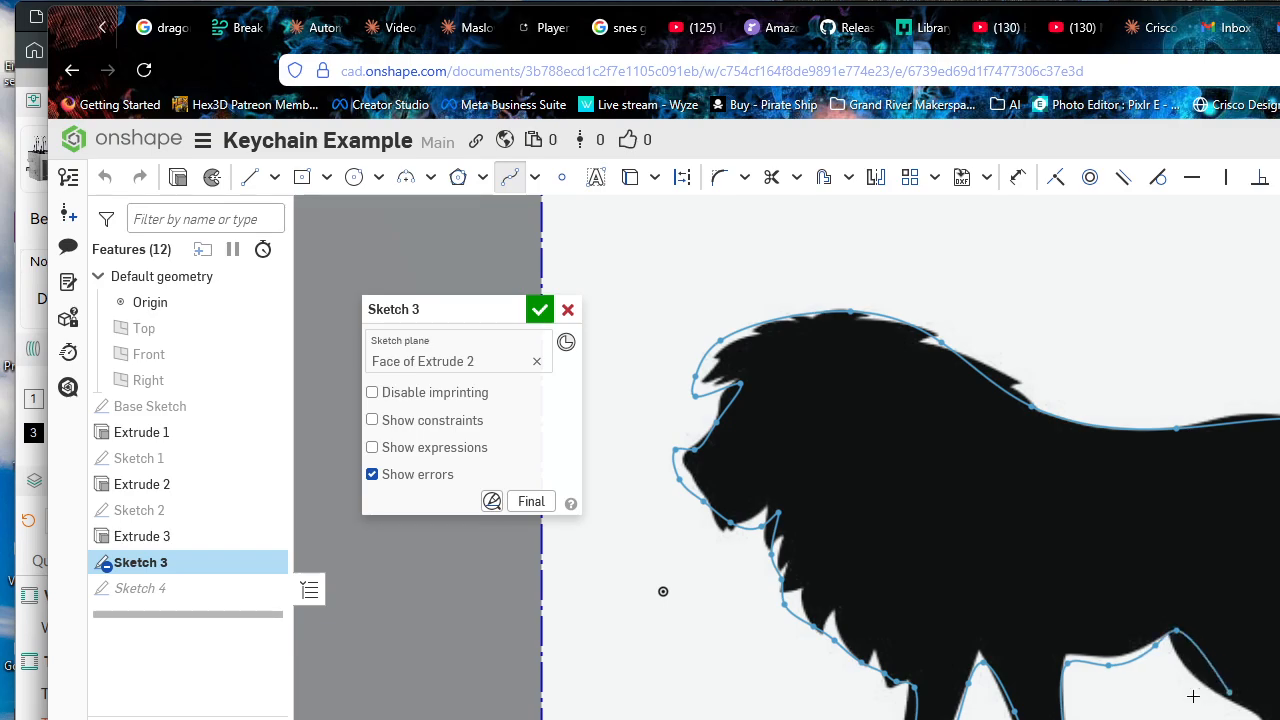
pyautogui.click(1183, 678)
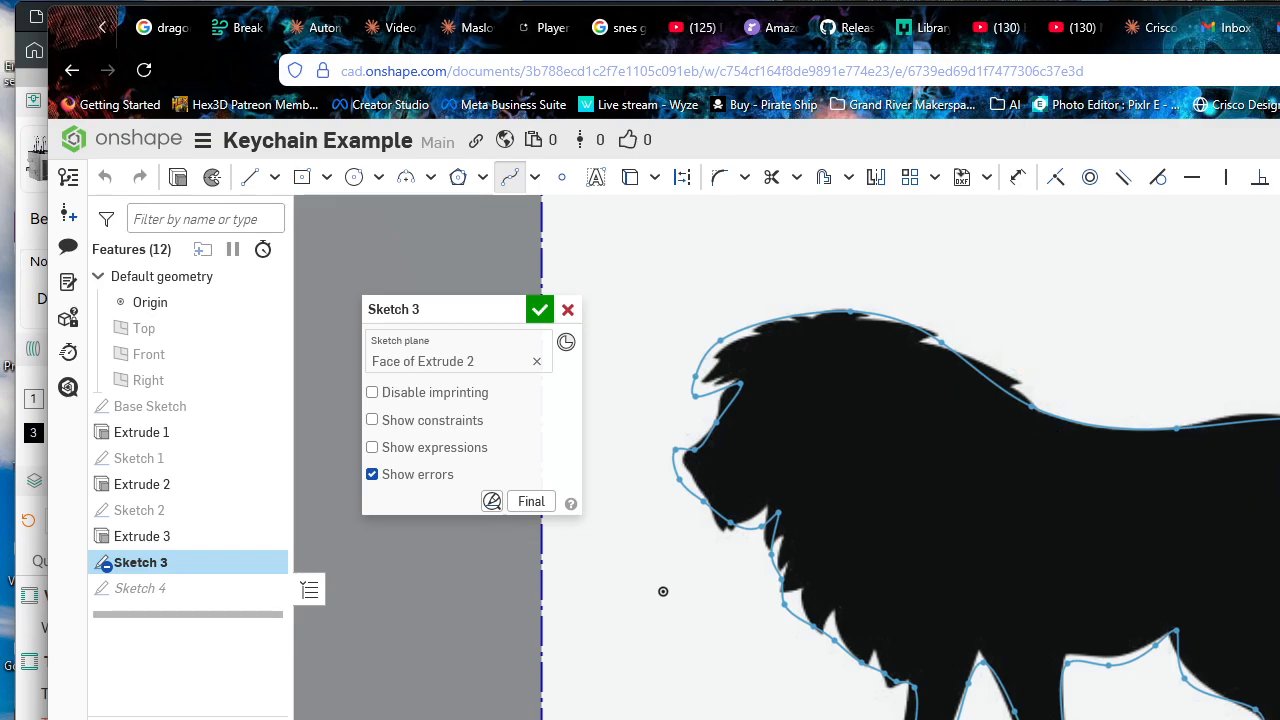
pyautogui.press('Escape')
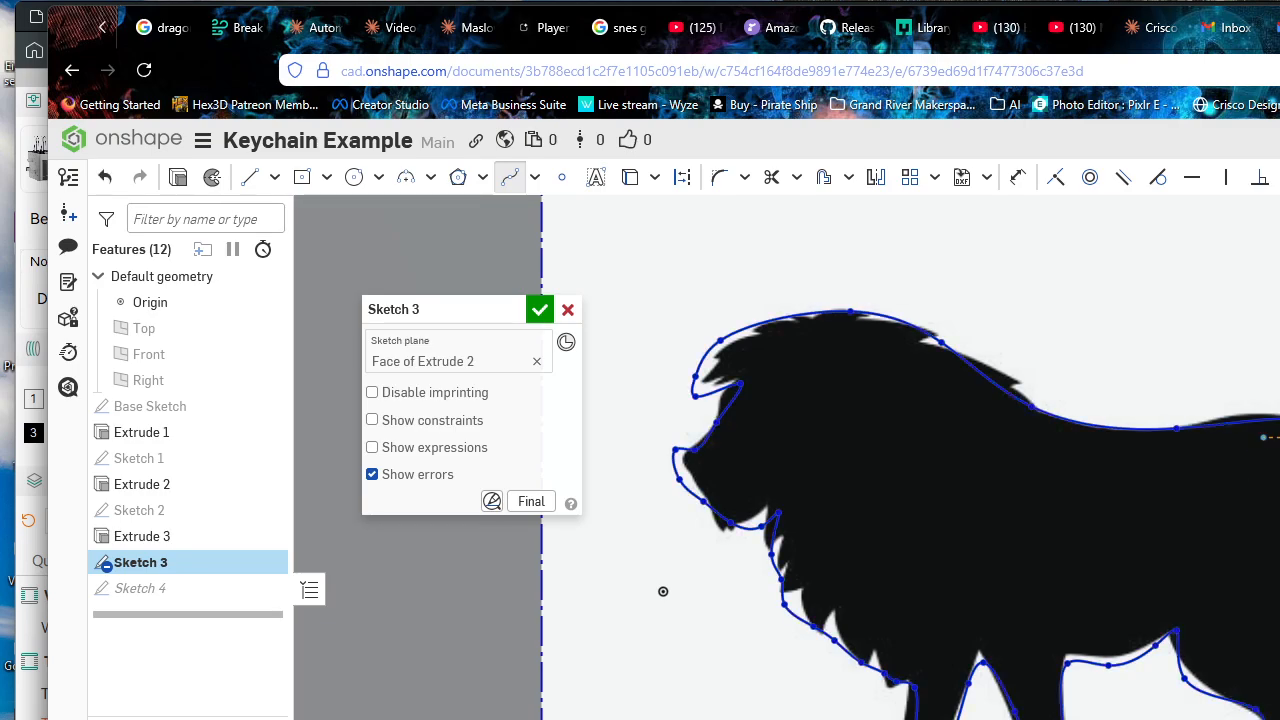
pyautogui.click(539, 309)
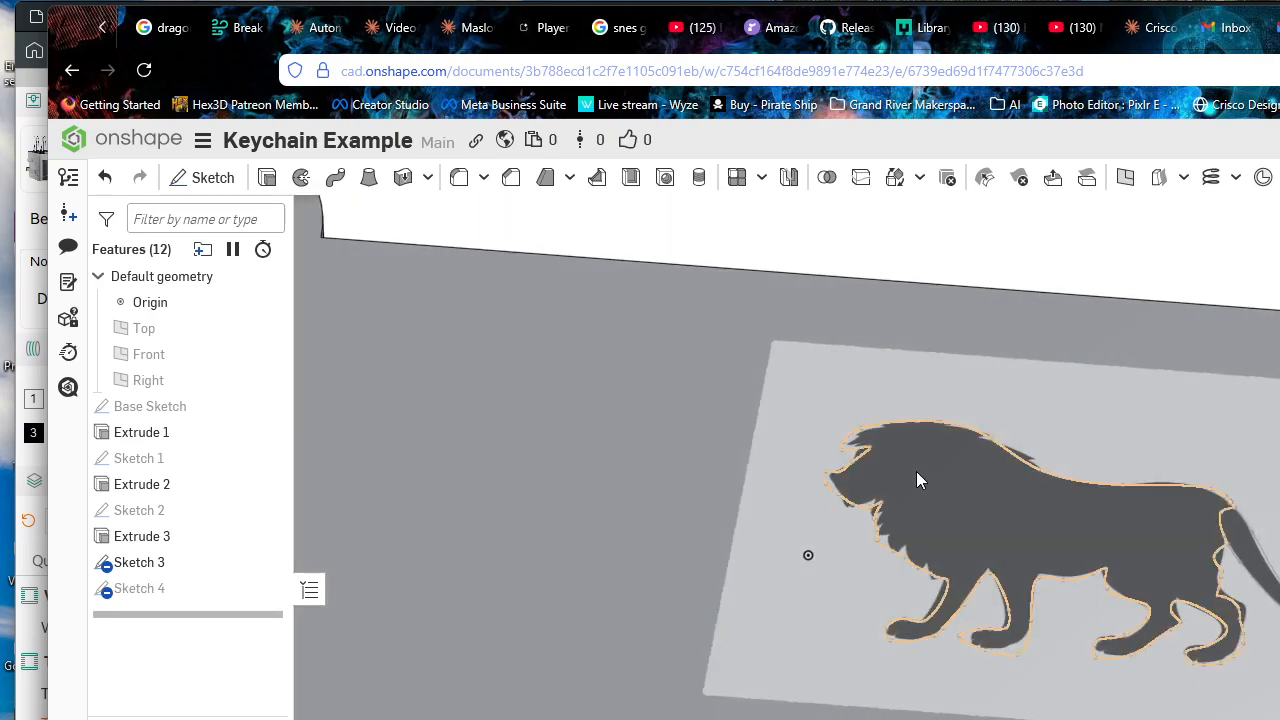
# Step: Extrude the two traced lion regions of Sketch 3 to a blind depth of 0.125 in as a new part
pyautogui.scroll(3, 1015, 507)
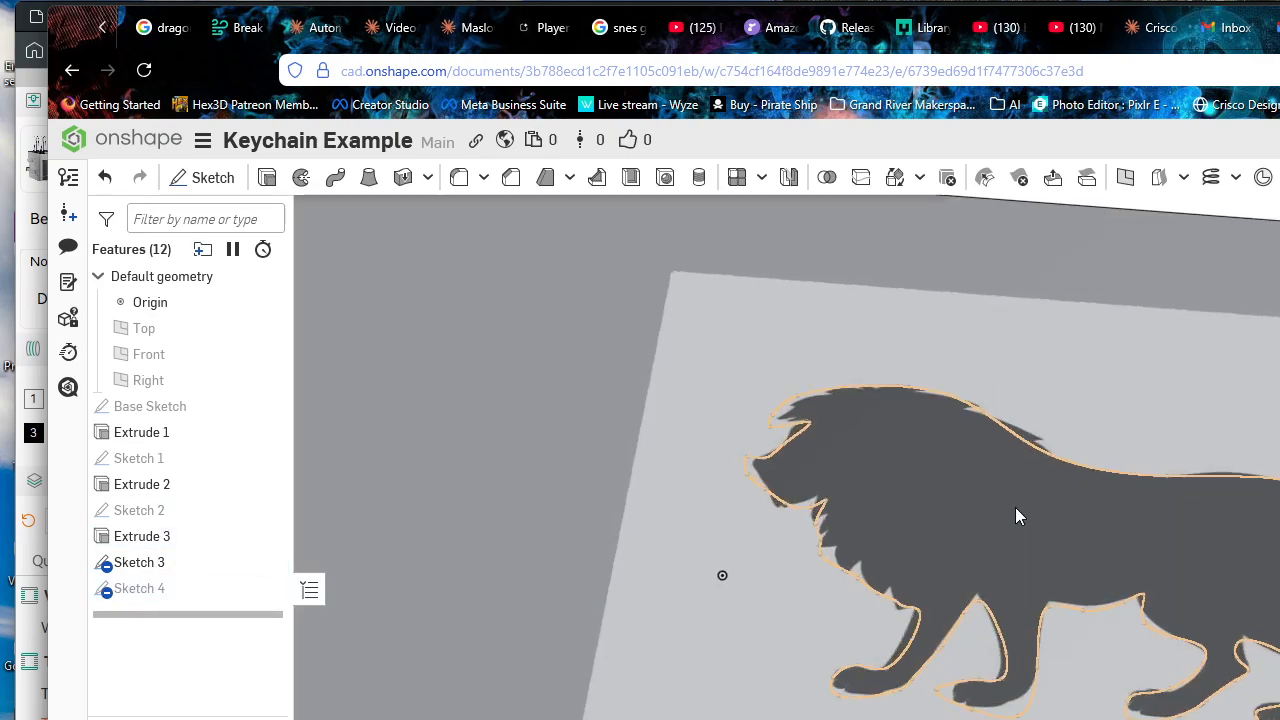
pyautogui.scroll(-3, 1011, 524)
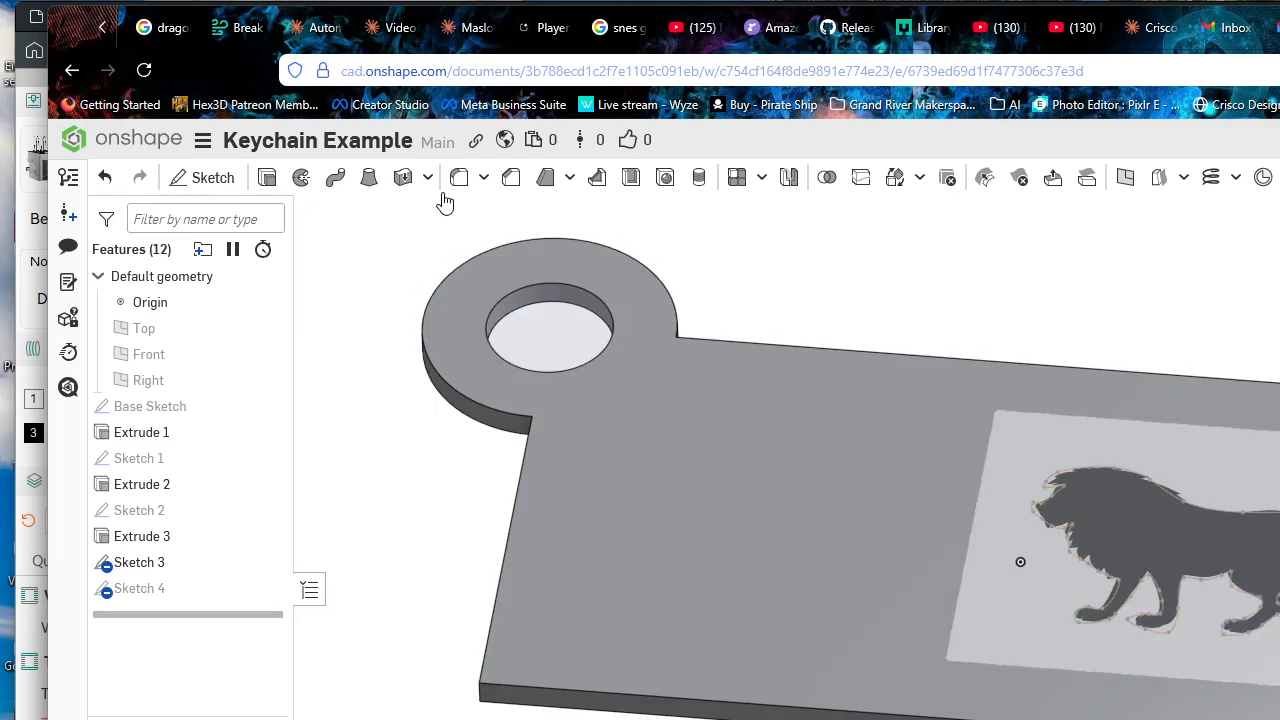
pyautogui.hotkey('shift', 'e')
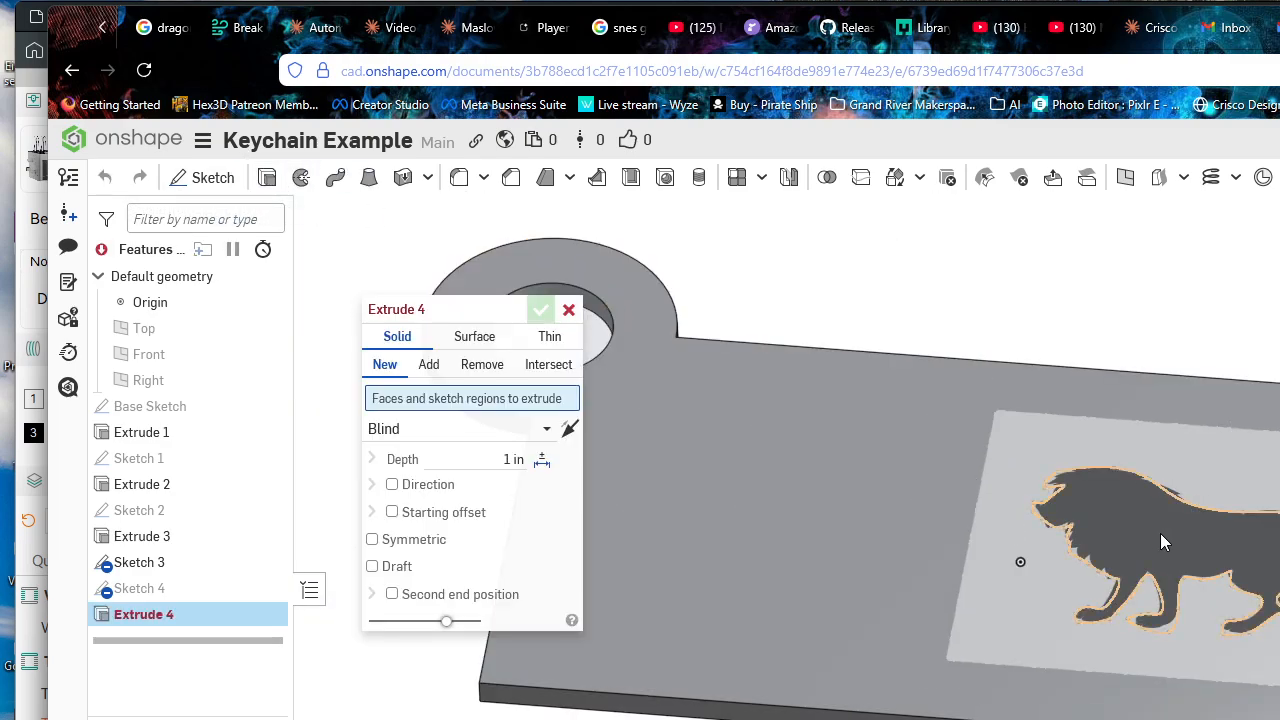
pyautogui.click(1160, 533)
pyautogui.click(1206, 494)
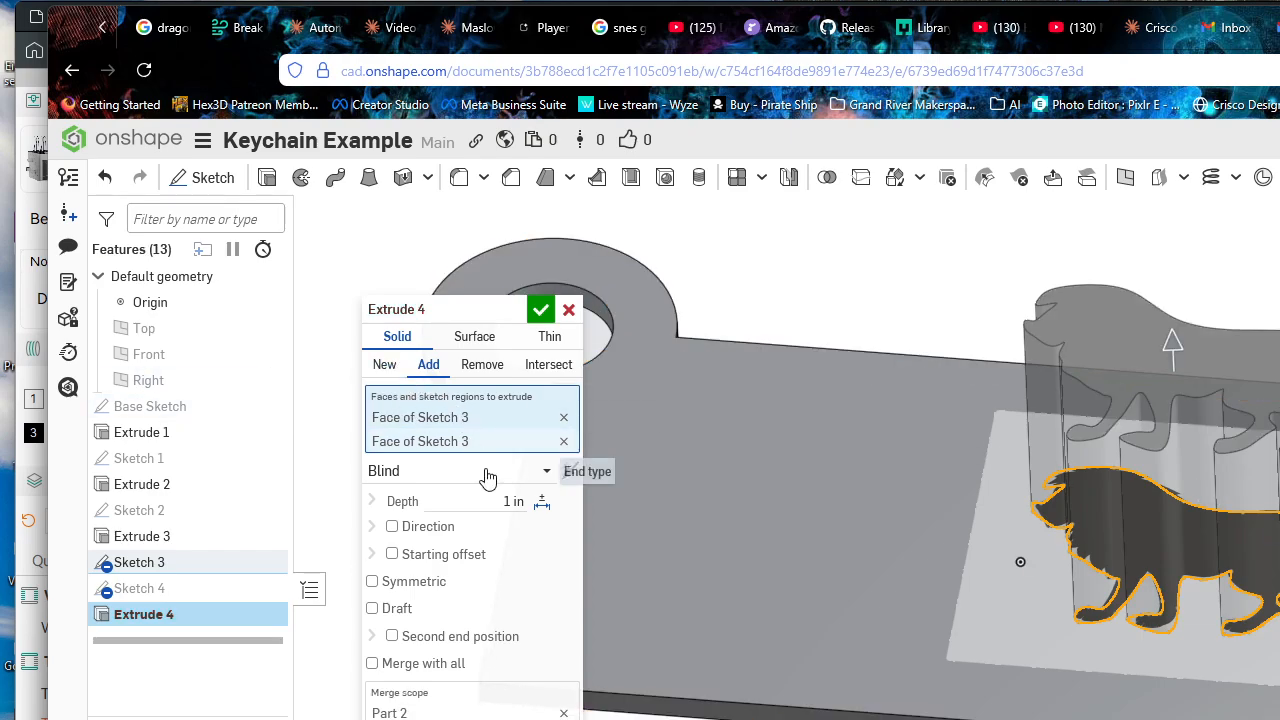
pyautogui.click(512, 501)
pyautogui.press('BackSpace')
pyautogui.write('0.125')
pyautogui.press('Return')
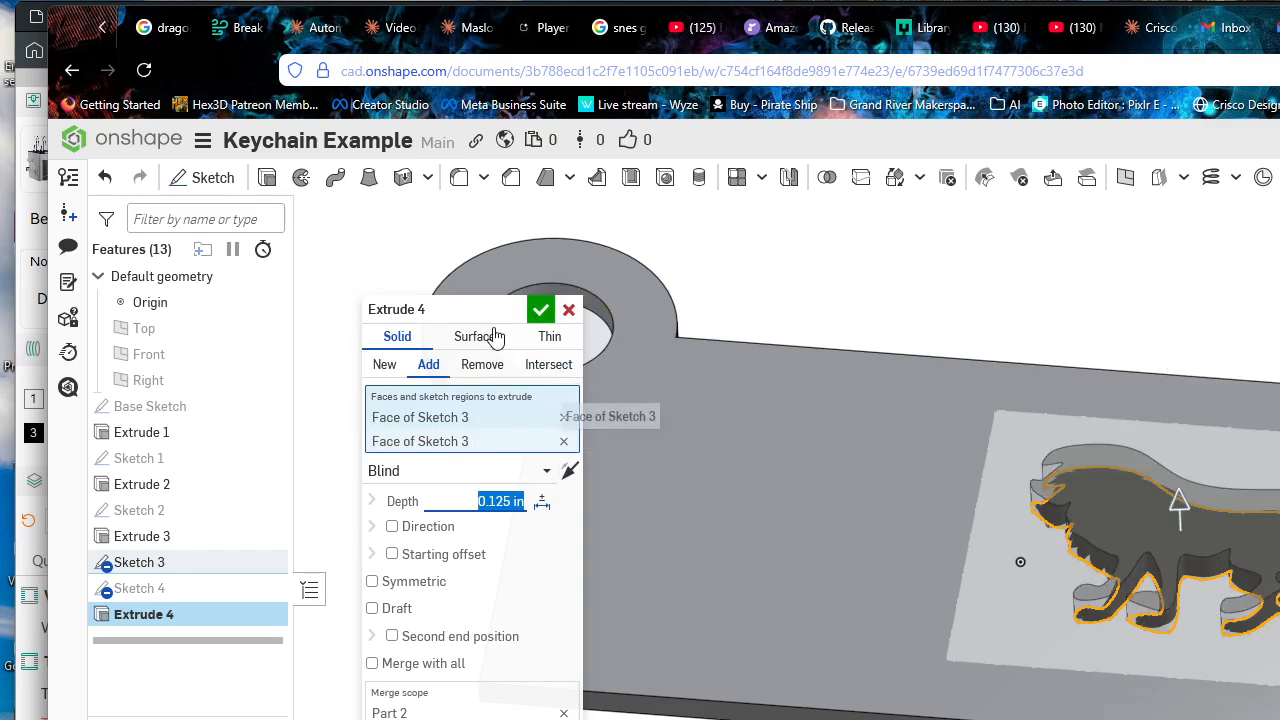
pyautogui.click(398, 366)
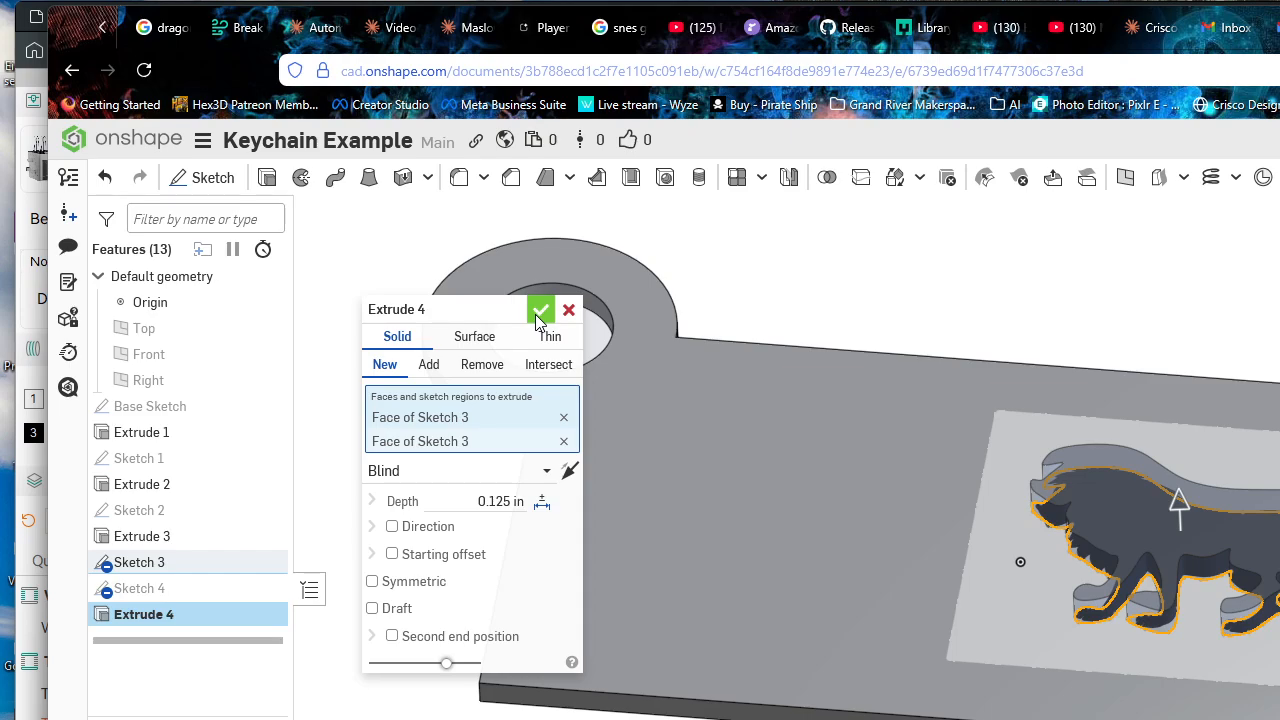
pyautogui.click(539, 312)
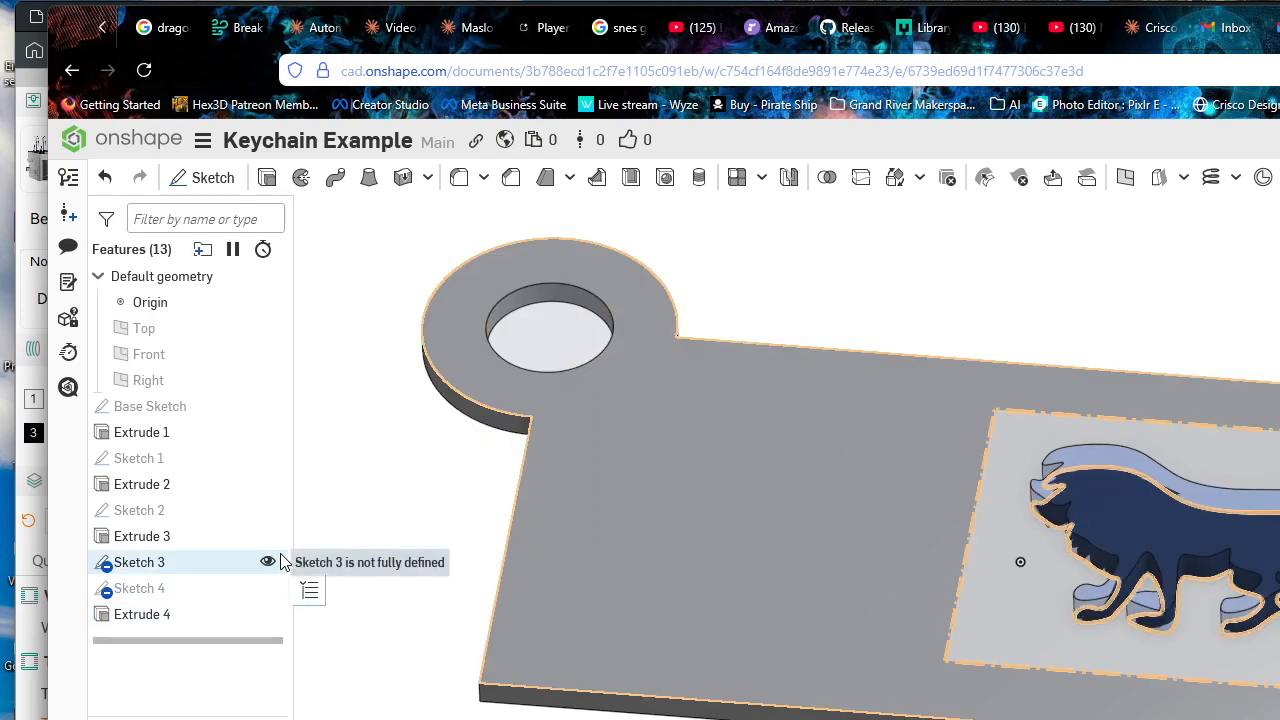
# Step: Hide Sketch 3 and inspect the raised lion on the keychain from above and at an angle
pyautogui.click(268, 562)
pyautogui.moveTo(1028, 530)
pyautogui.mouseDown(button='right')
pyautogui.moveTo(1050, 625)
pyautogui.moveTo(1040, 610)
pyautogui.mouseUp(button='right')
pyautogui.moveTo(949, 651)
pyautogui.mouseDown(button='right')
pyautogui.moveTo(977, 610)
pyautogui.moveTo(974, 715)
pyautogui.mouseUp(button='right')
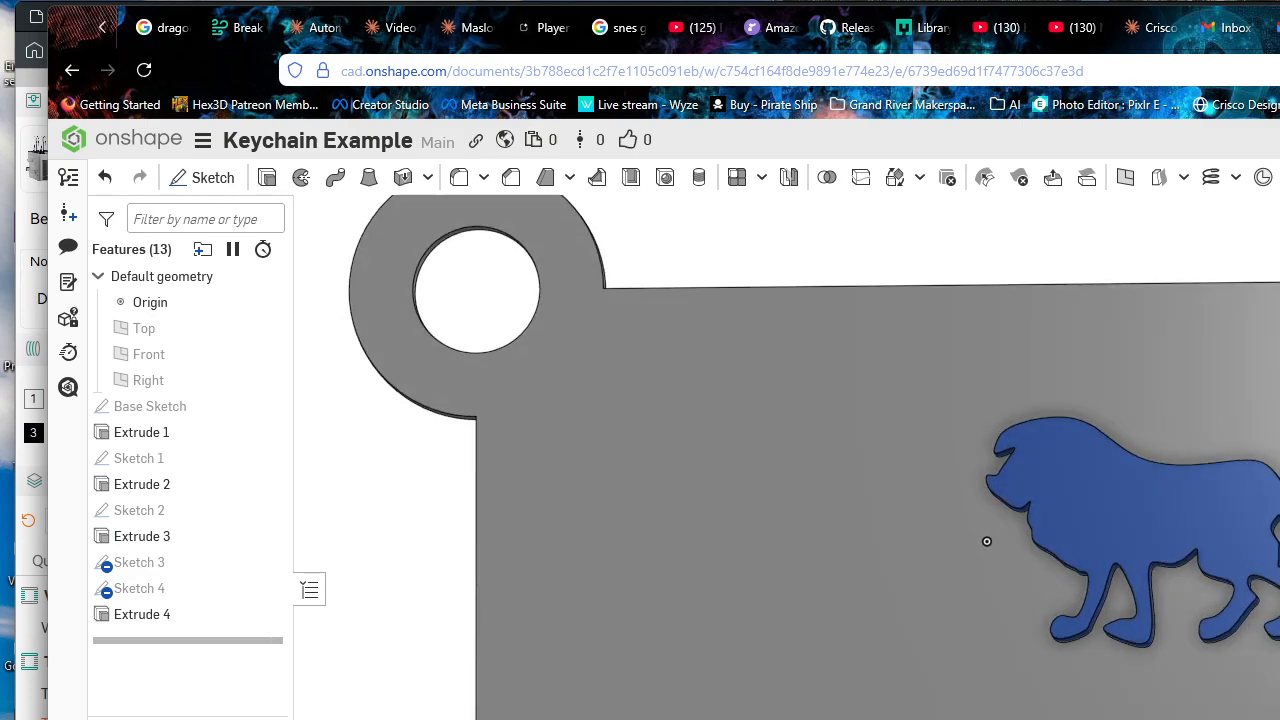
pyautogui.scroll(2, 875, 552)
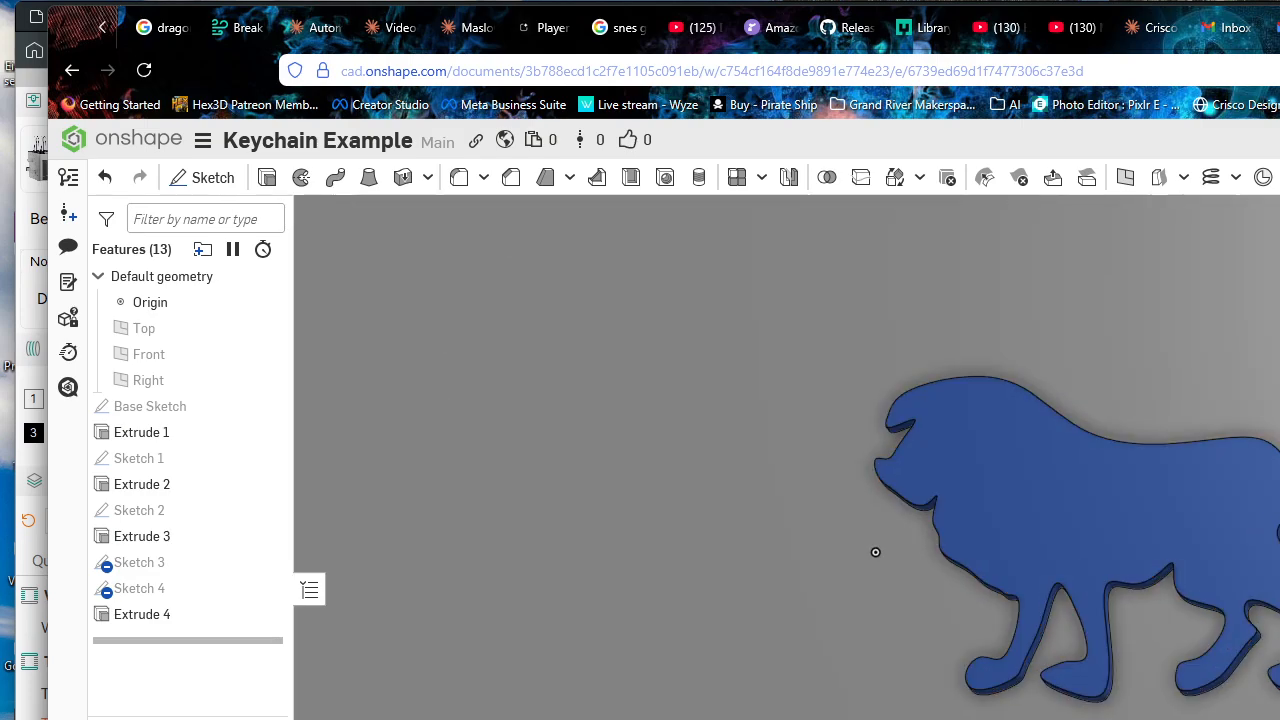
pyautogui.moveTo(875, 552); pyautogui.dragTo(1163, 587, button='right')
pyautogui.scroll(-1, 1212, 600)
pyautogui.scroll(2, 1196, 627)
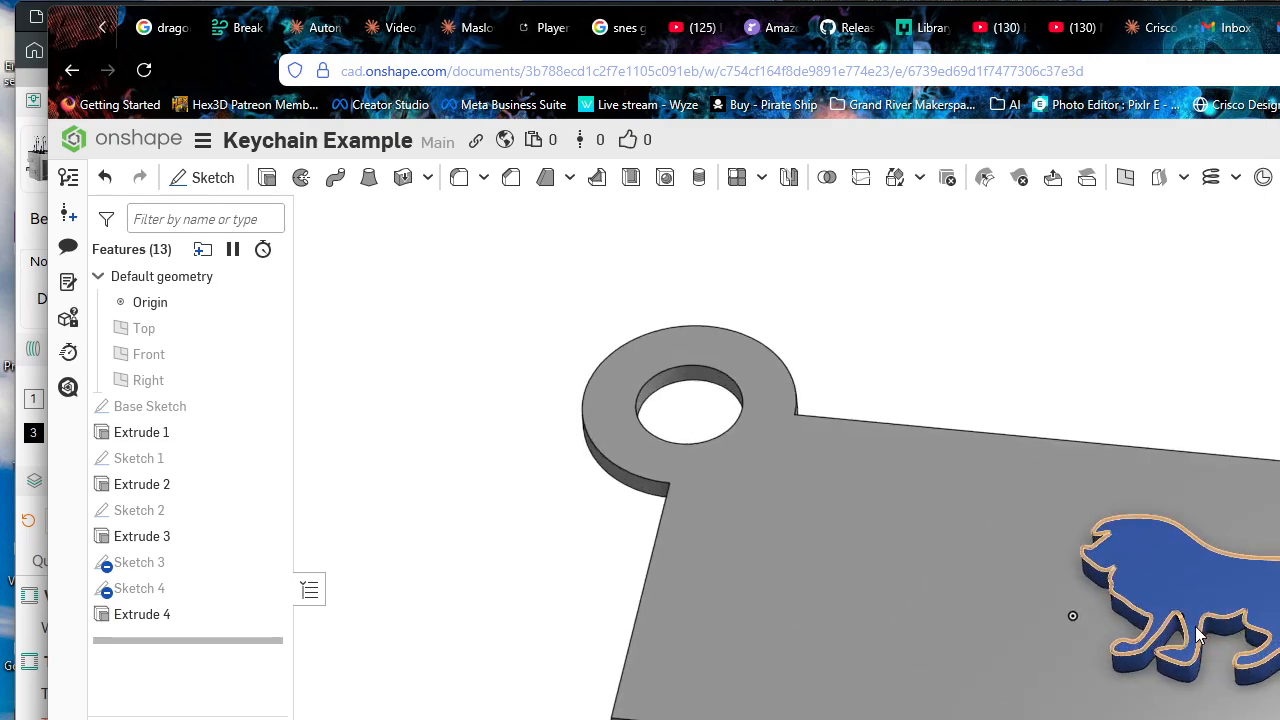
pyautogui.moveTo(1263, 605); pyautogui.dragTo(1269, 583, button='right')
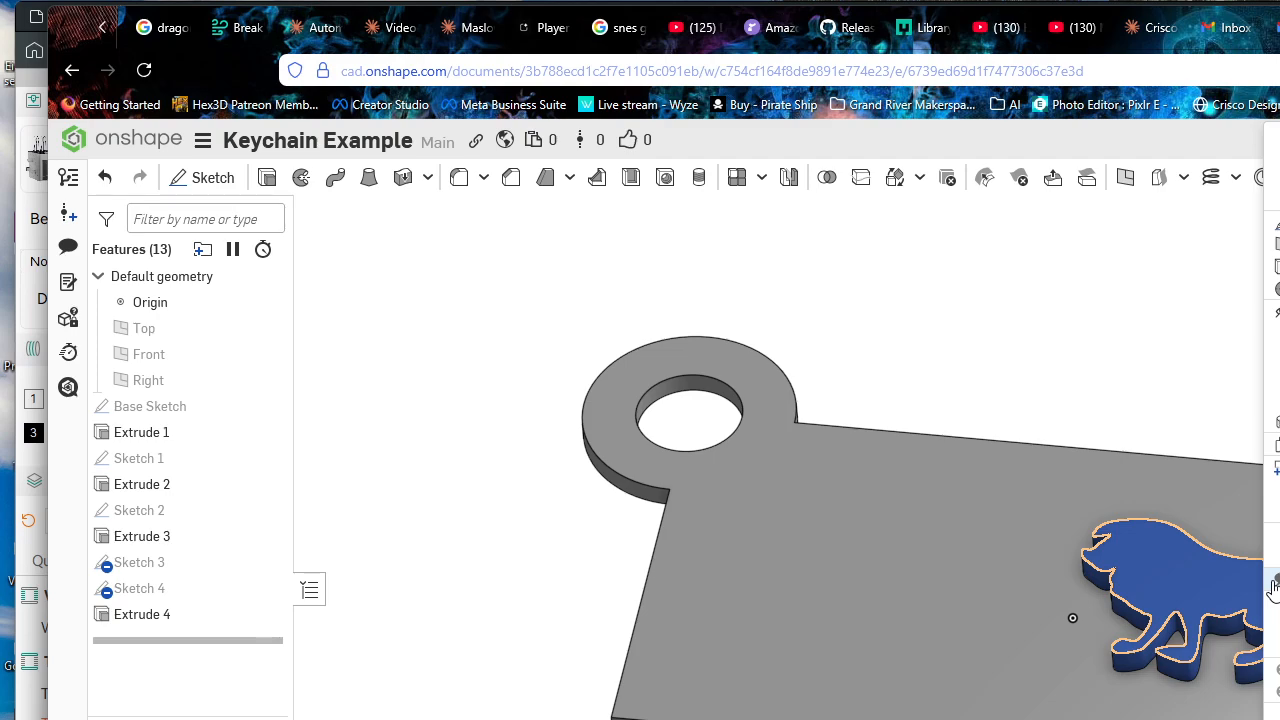
pyautogui.click(1169, 394)
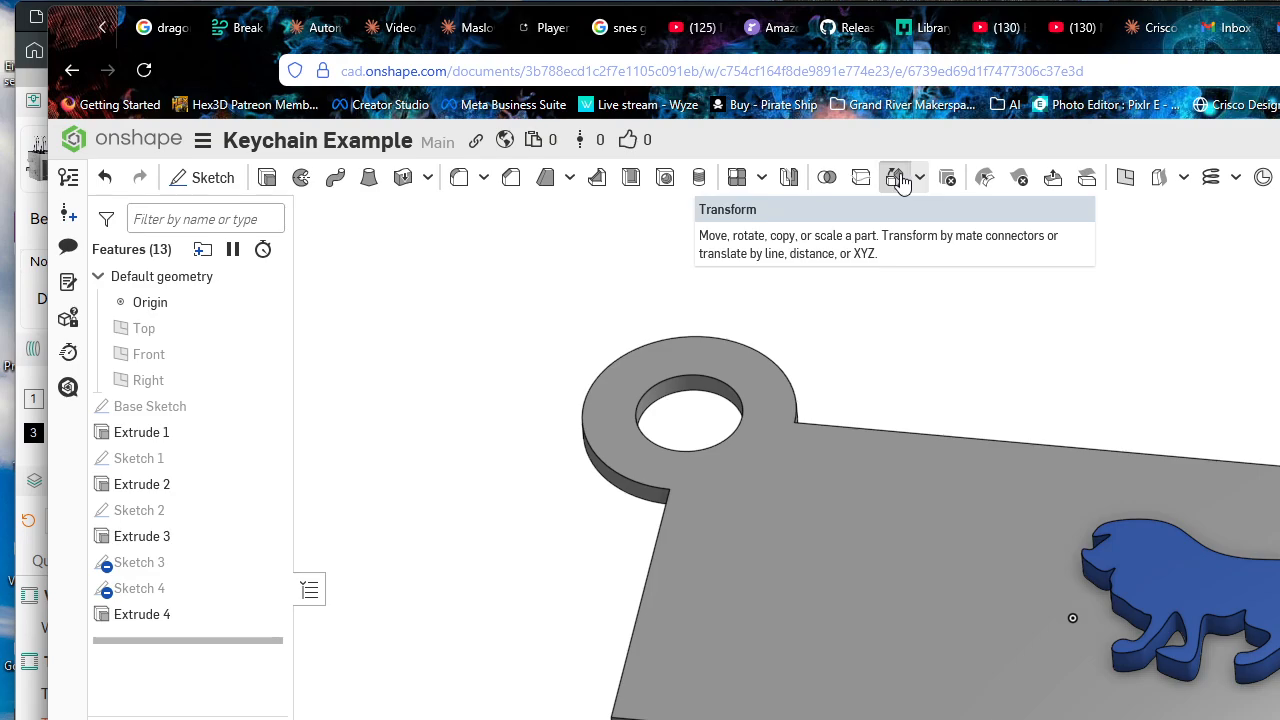
# Step: Start a Scale transform and select the raised lion as the part to transform
pyautogui.click(897, 178)
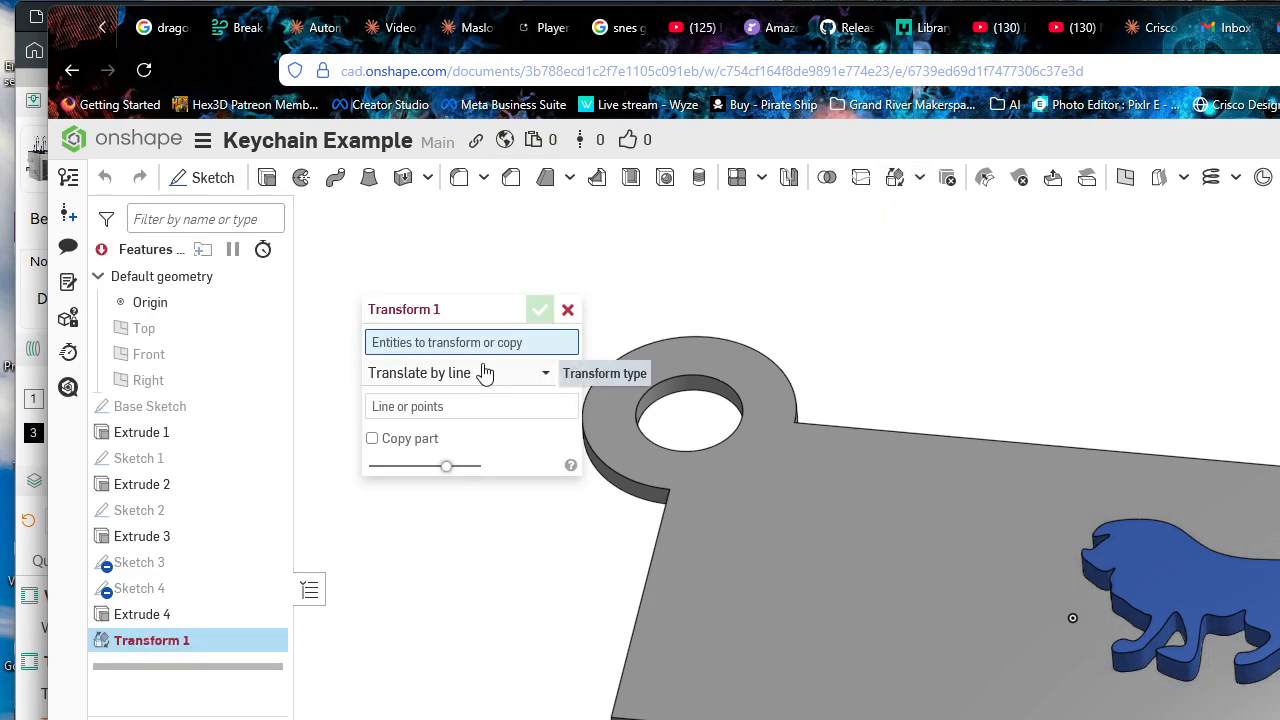
pyautogui.click(485, 373)
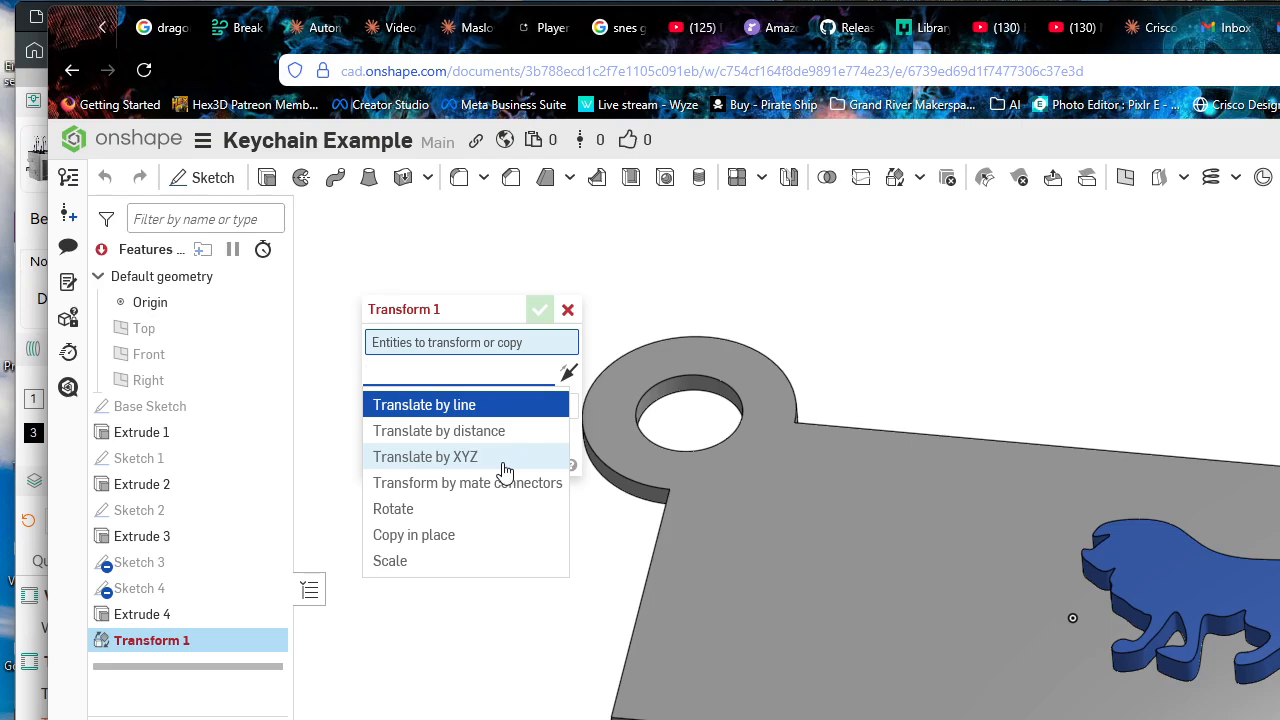
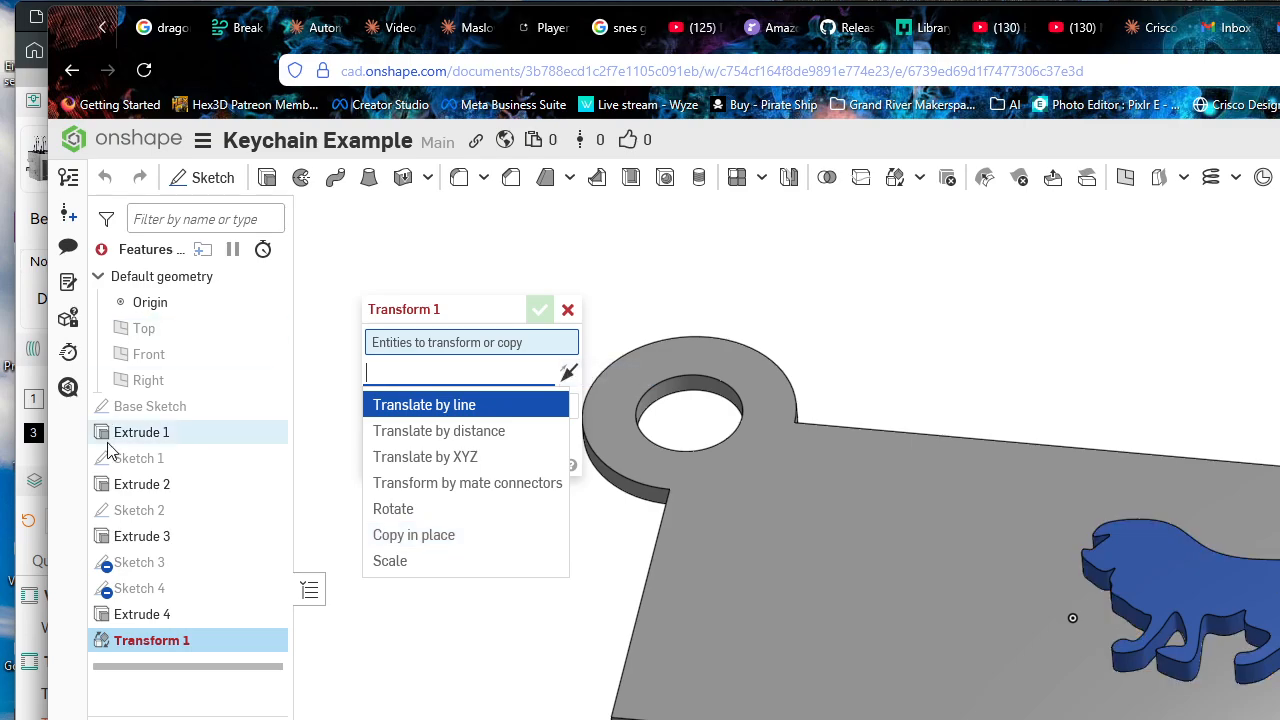
pyautogui.click(440, 568)
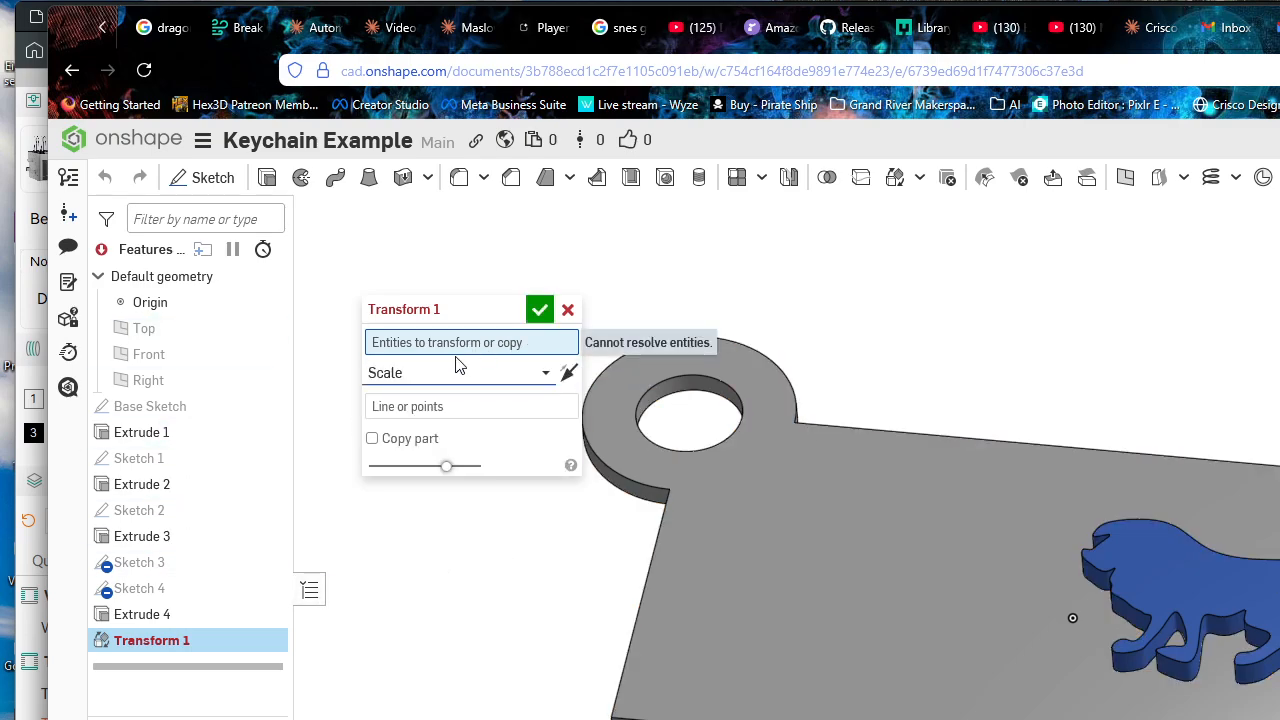
pyautogui.click(443, 410)
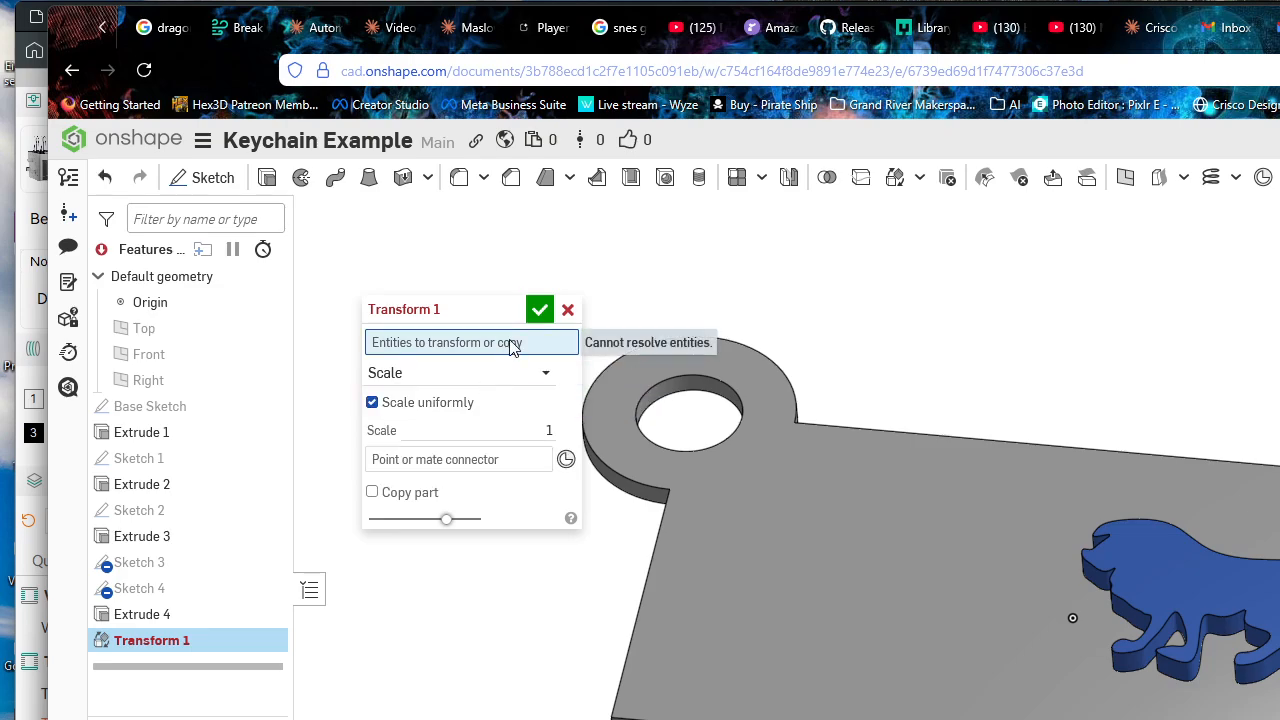
pyautogui.click(1229, 625)
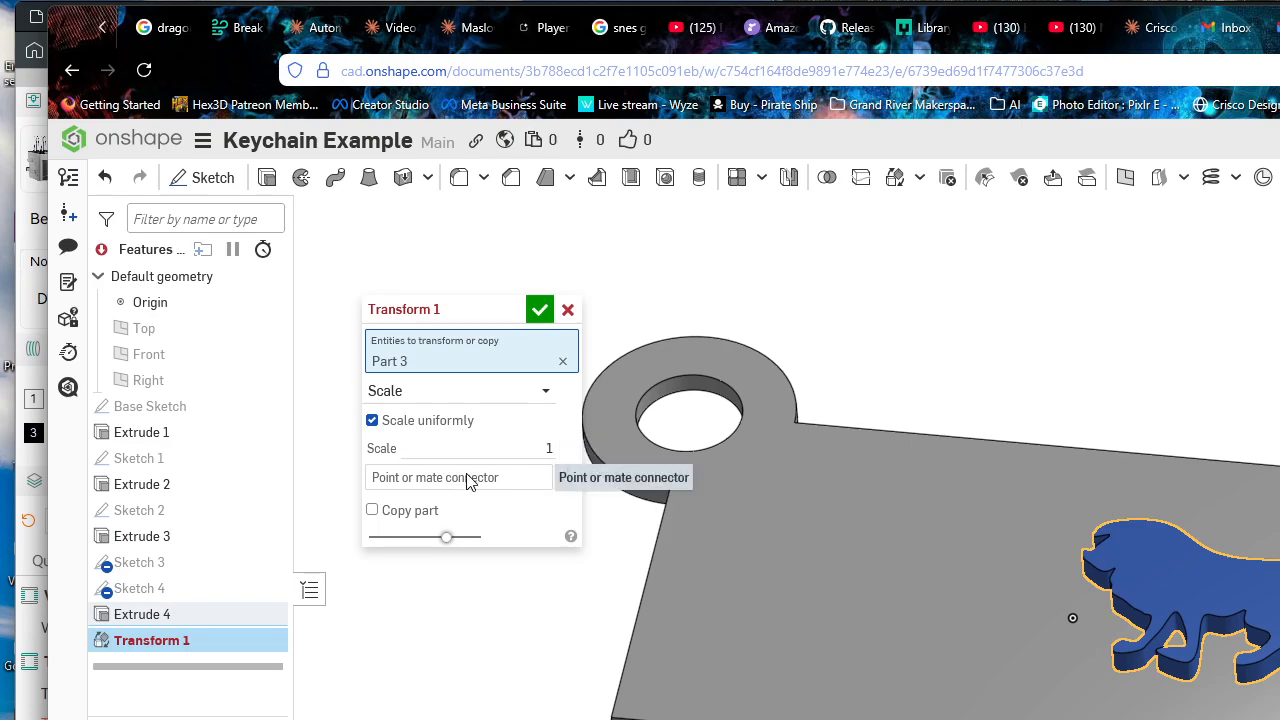
# Step: Scale the lion uniformly by a factor of 2 about a vertex near its tail
pyautogui.click(505, 478)
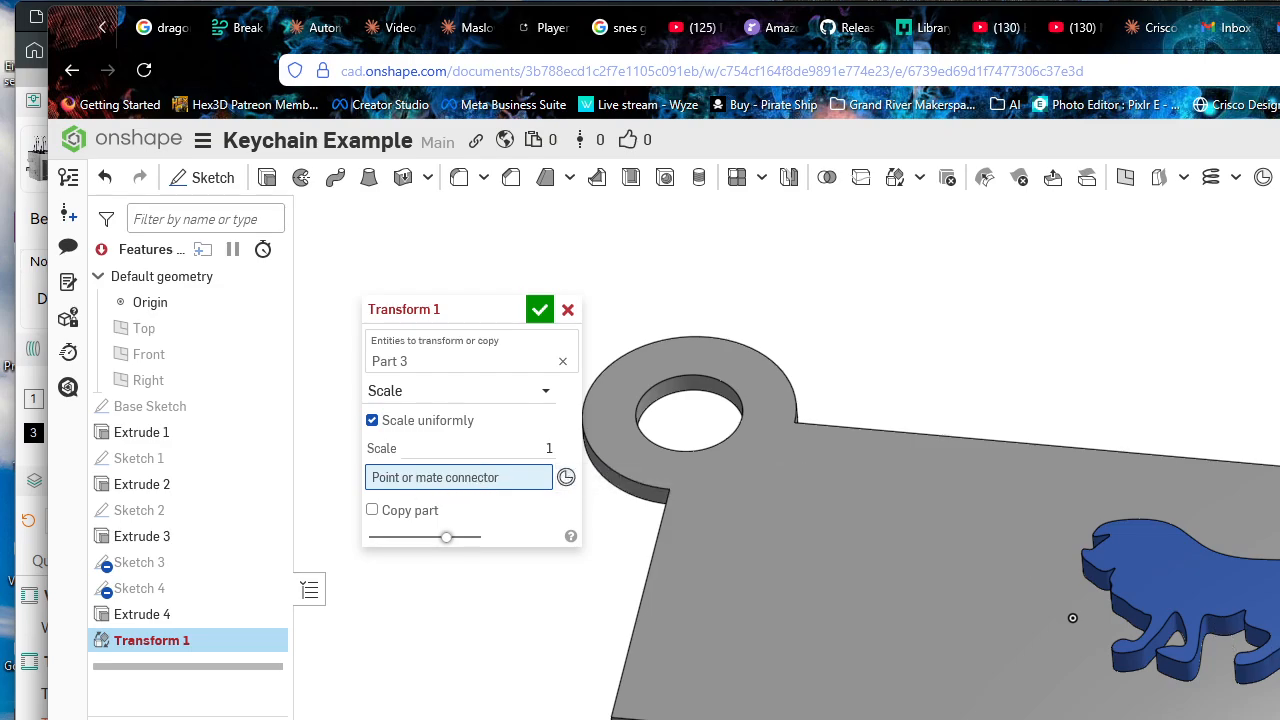
pyautogui.scroll(5, 1072, 617)
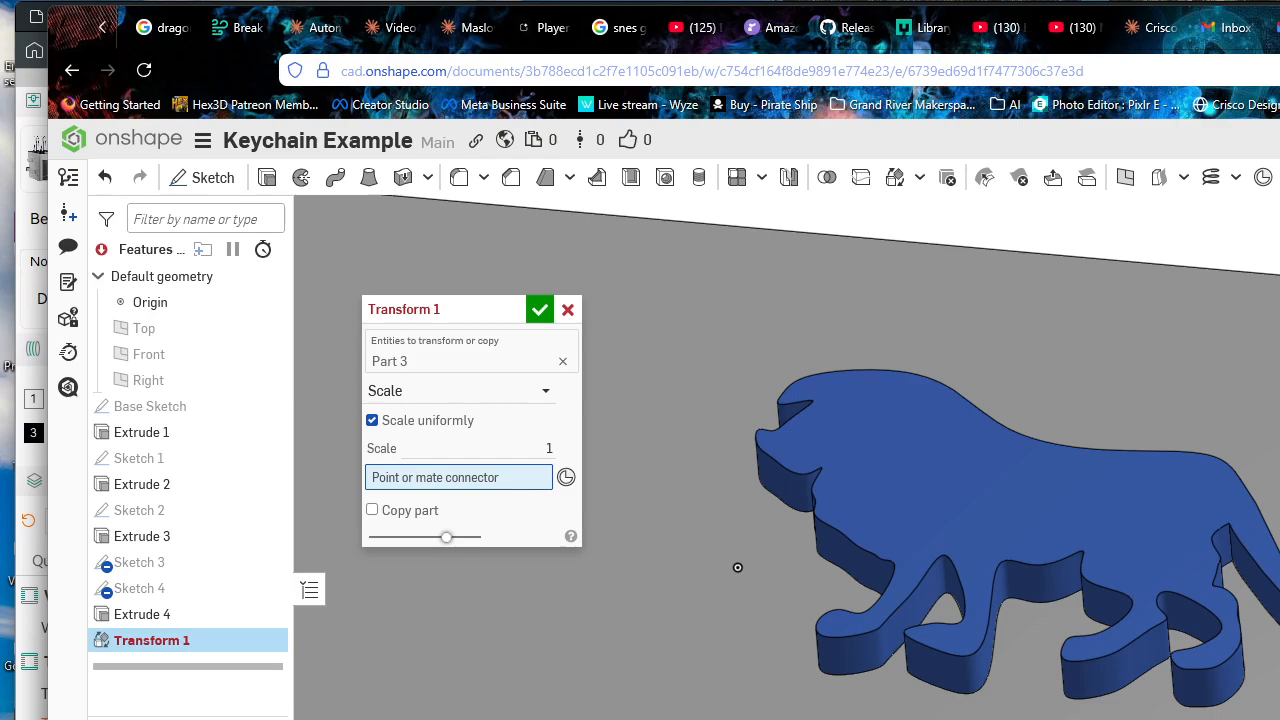
pyautogui.scroll(5, 737, 567)
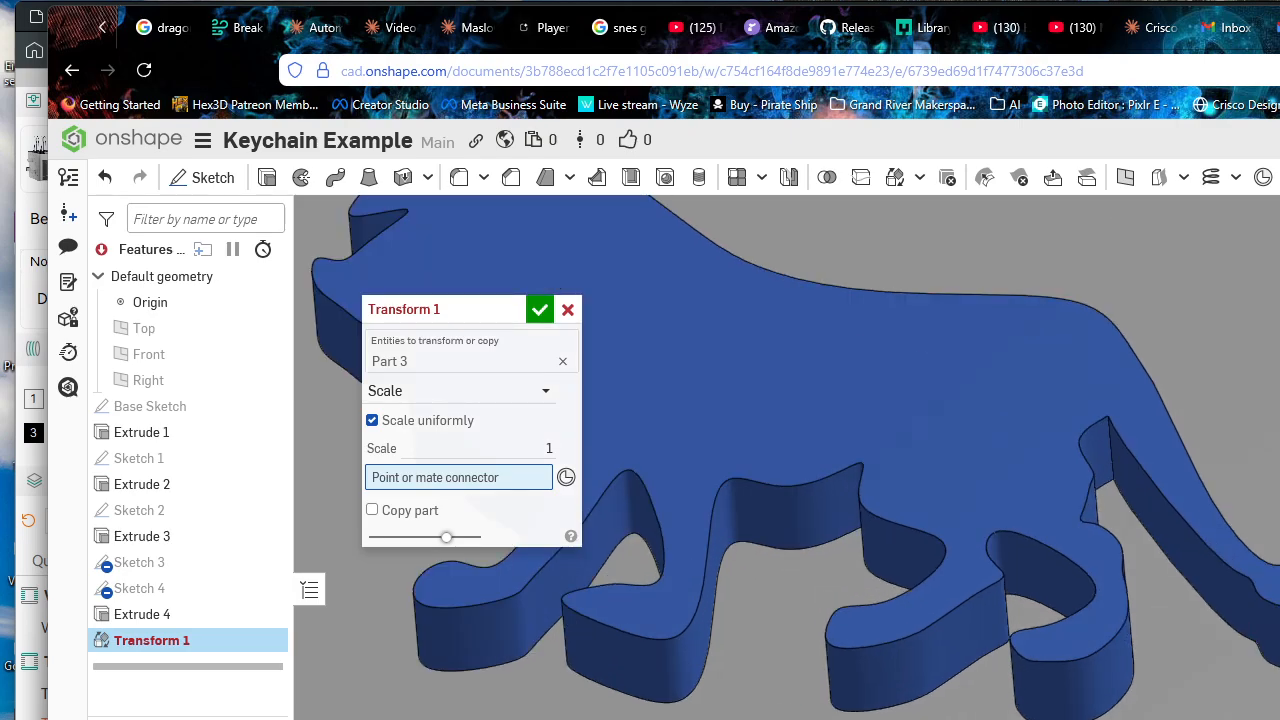
pyautogui.click(1258, 640)
pyautogui.scroll(-5, 1262, 644)
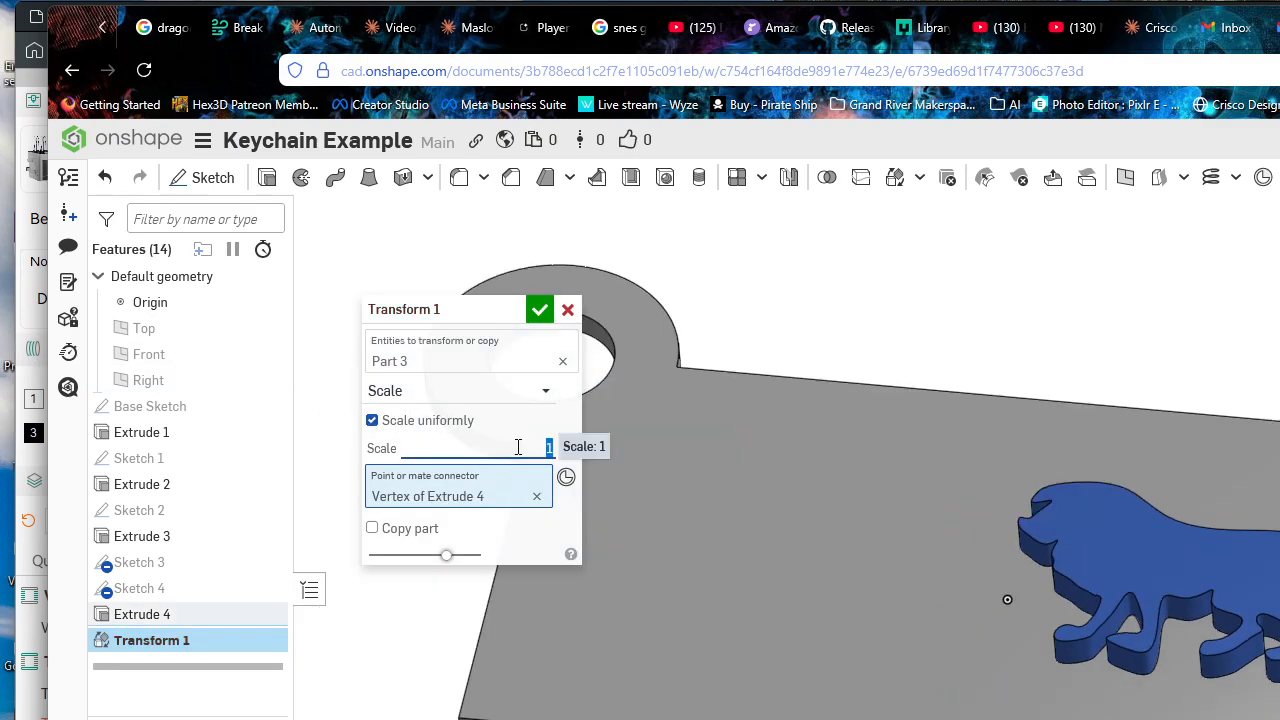
pyautogui.click(517, 447)
pyautogui.write('2')
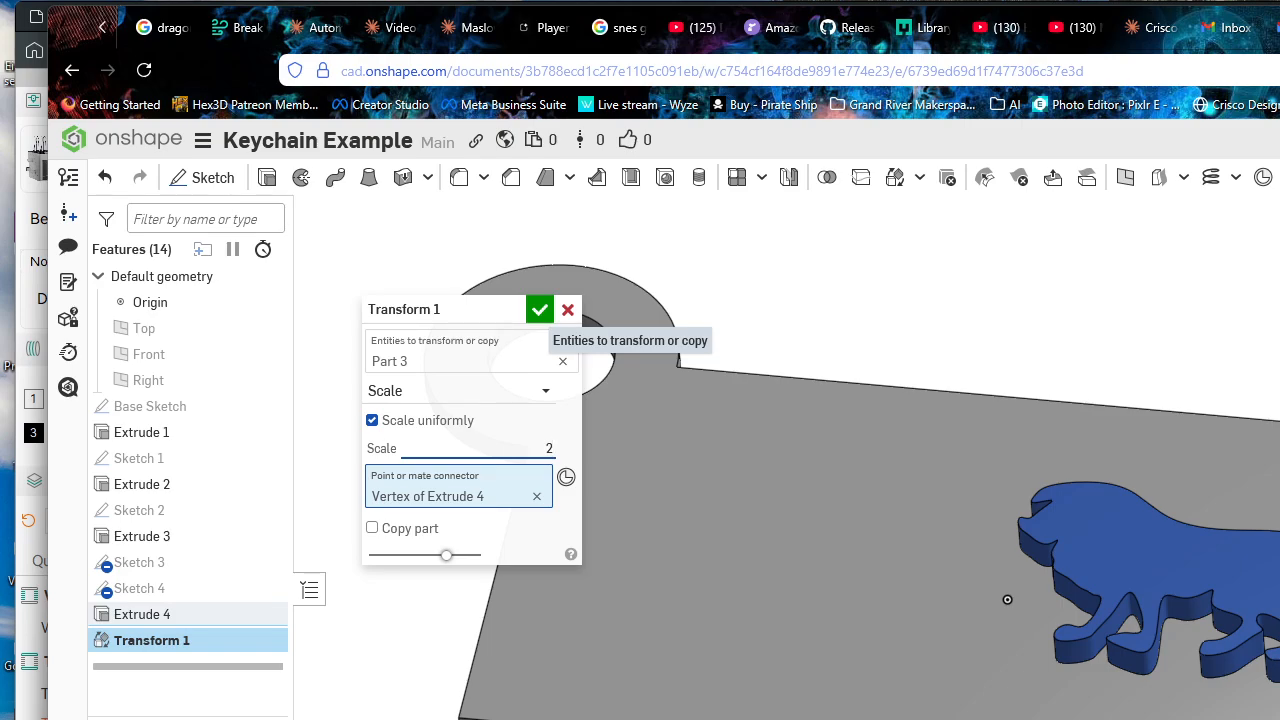
pyautogui.press('Return')
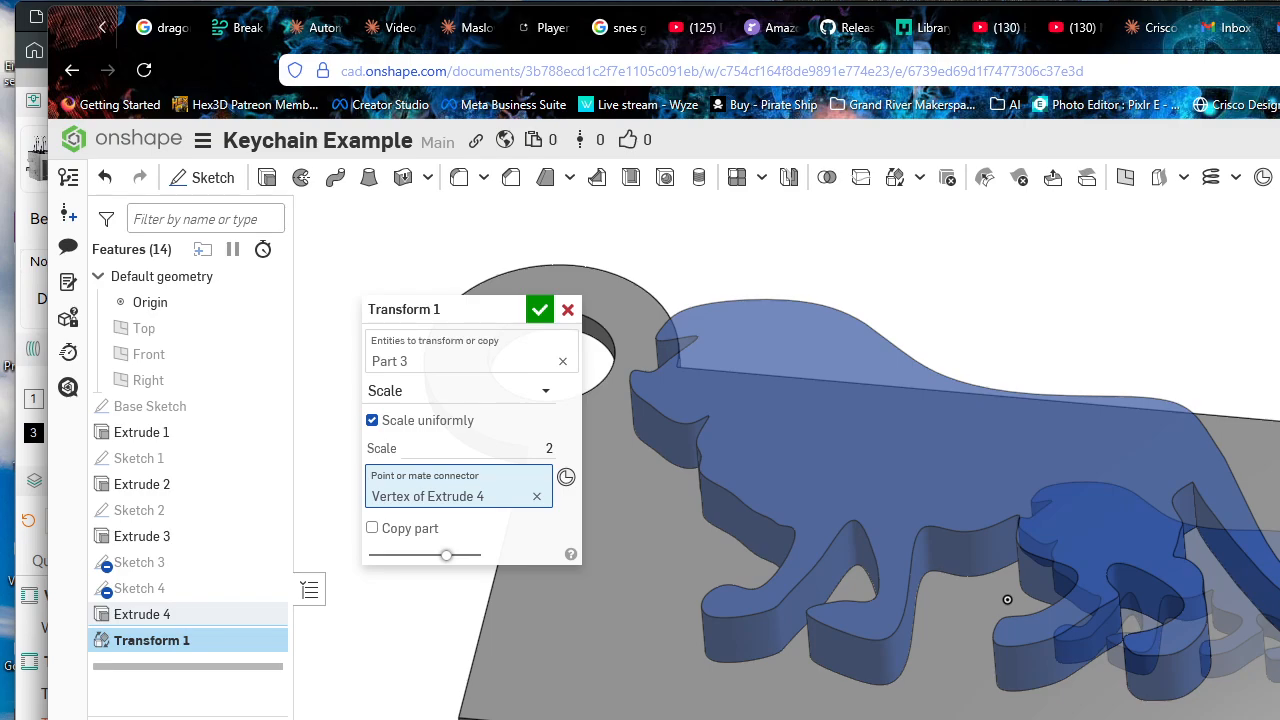
# Step: Replace the reference point of the scaling with a different vertex on the lion part
pyautogui.click(536, 496)
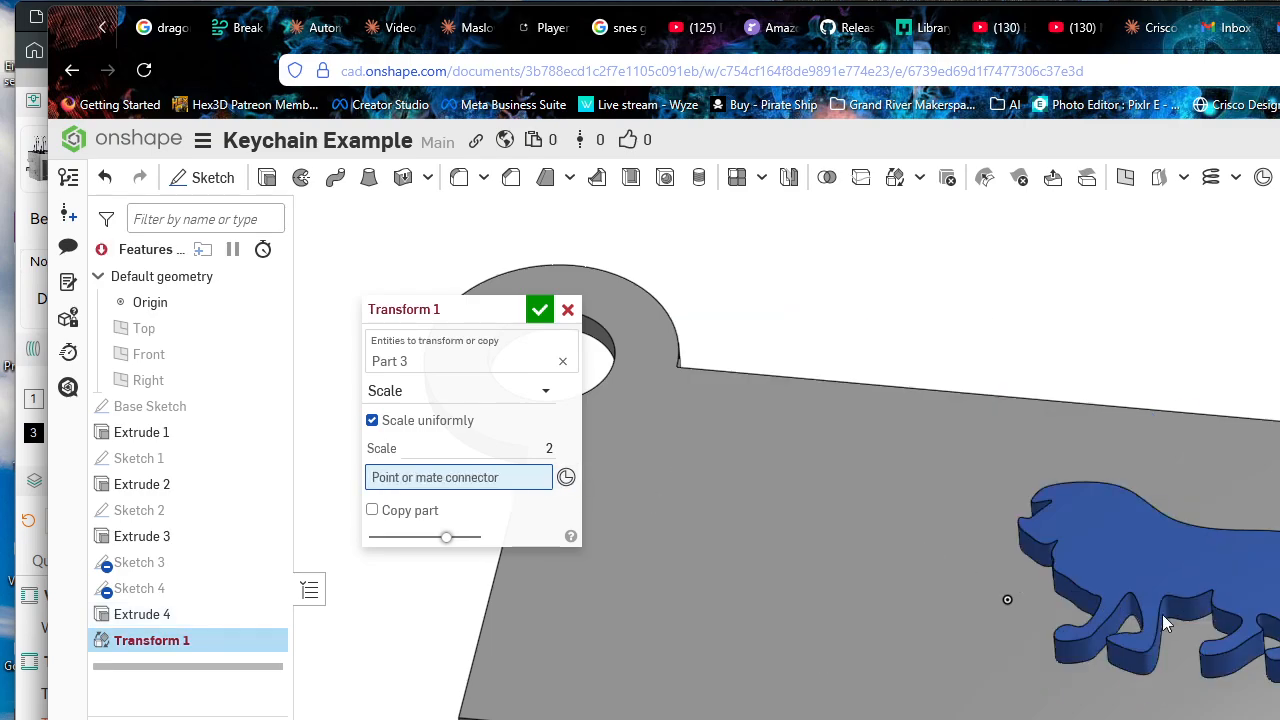
pyautogui.scroll(3, 1217, 594)
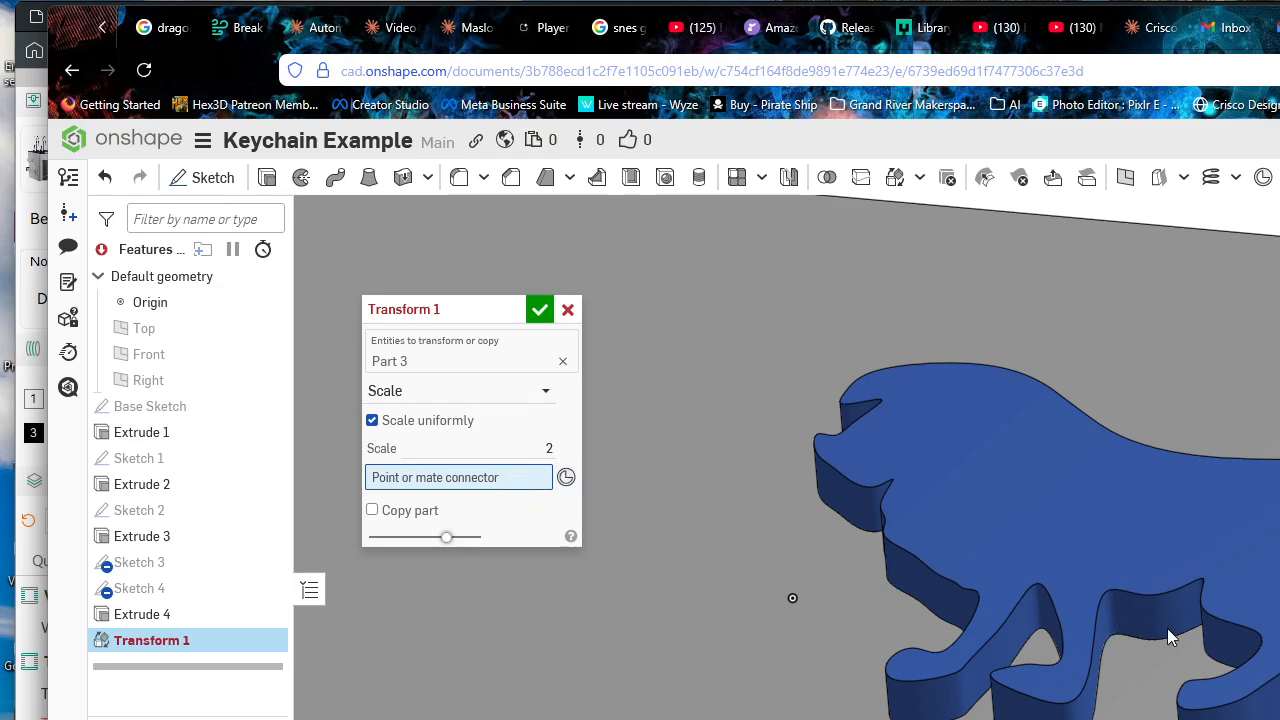
pyautogui.scroll(3, 1168, 628)
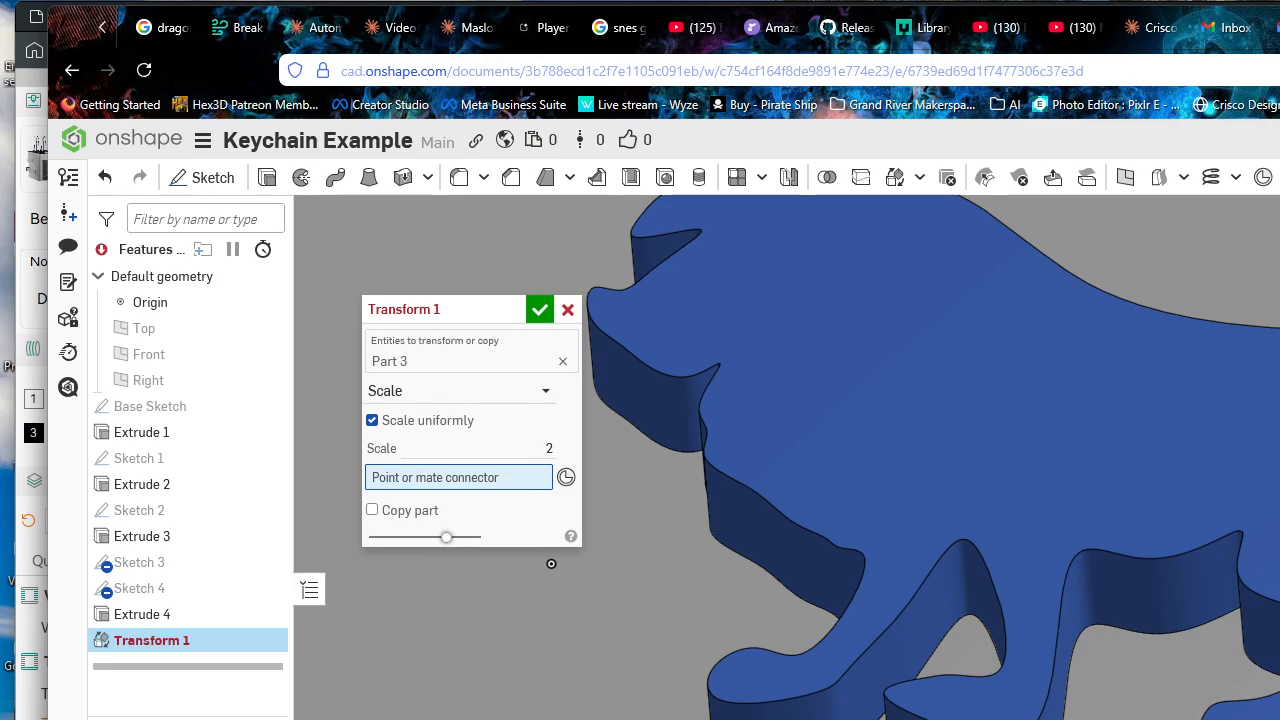
pyautogui.scroll(-2, 1118, 502)
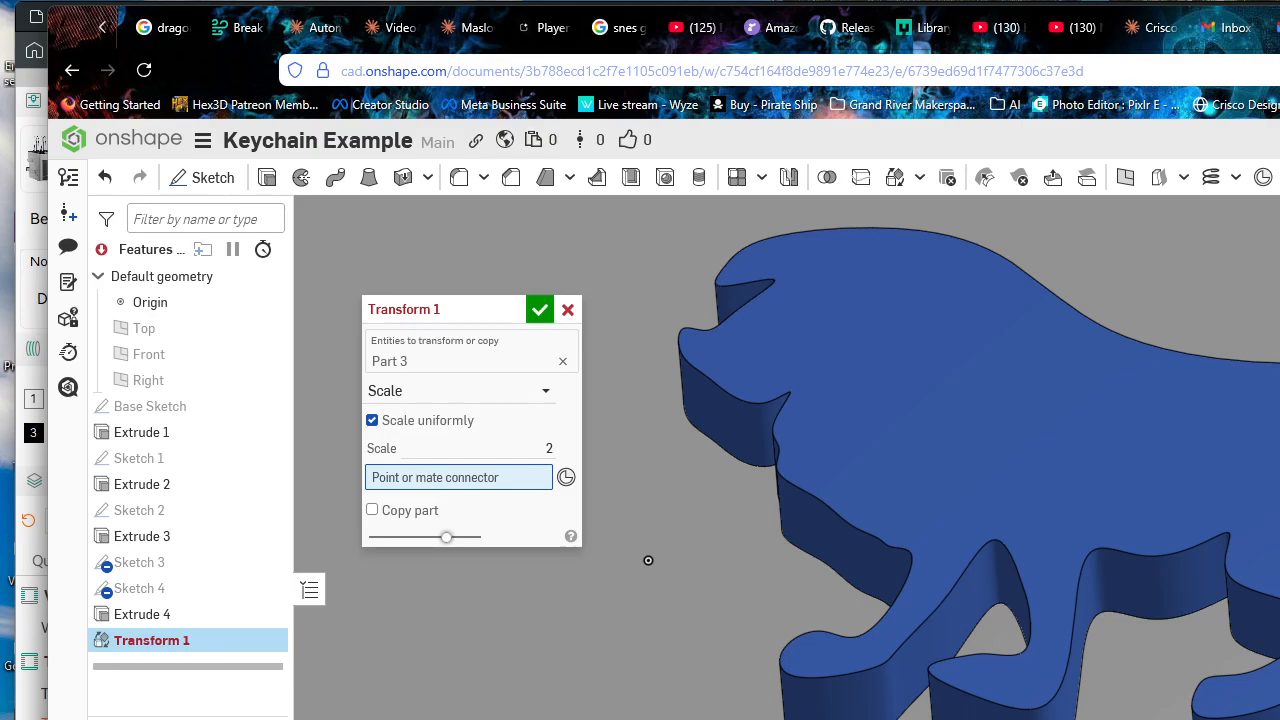
pyautogui.click(648, 560)
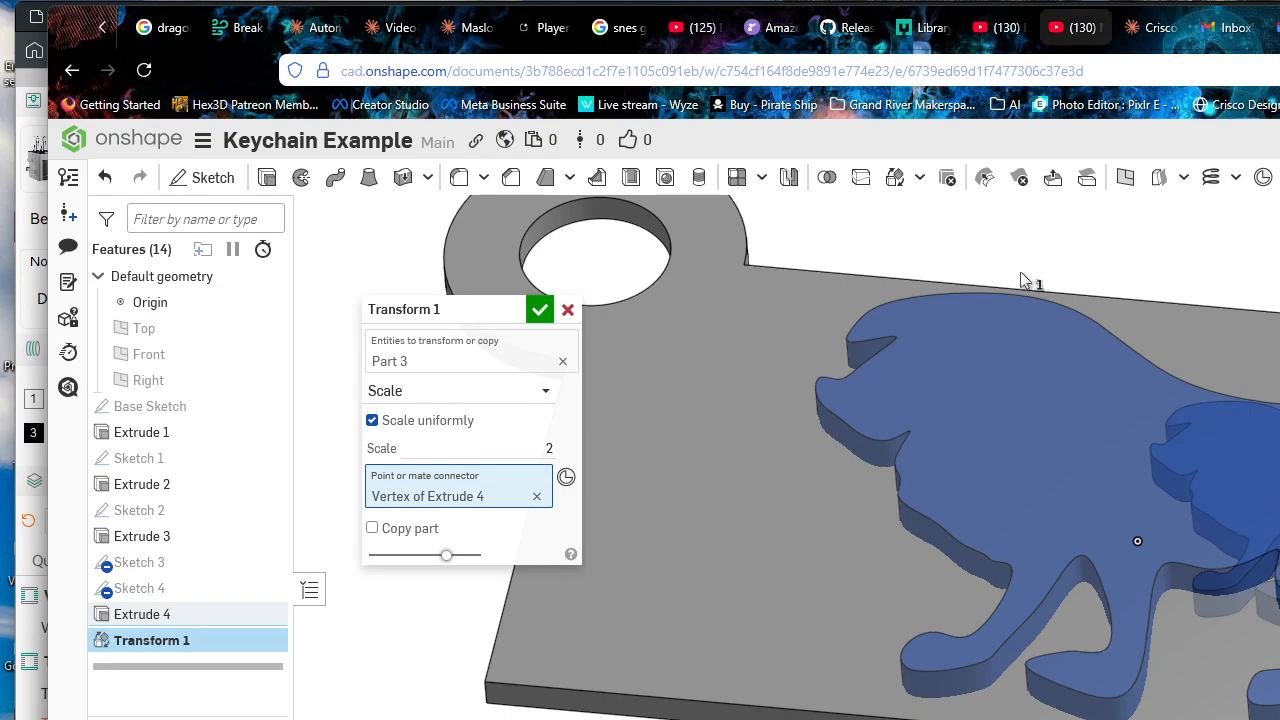
# Step: Set the lion's uniform scale factor to 1.5 and accept the transform
pyautogui.click(550, 448)
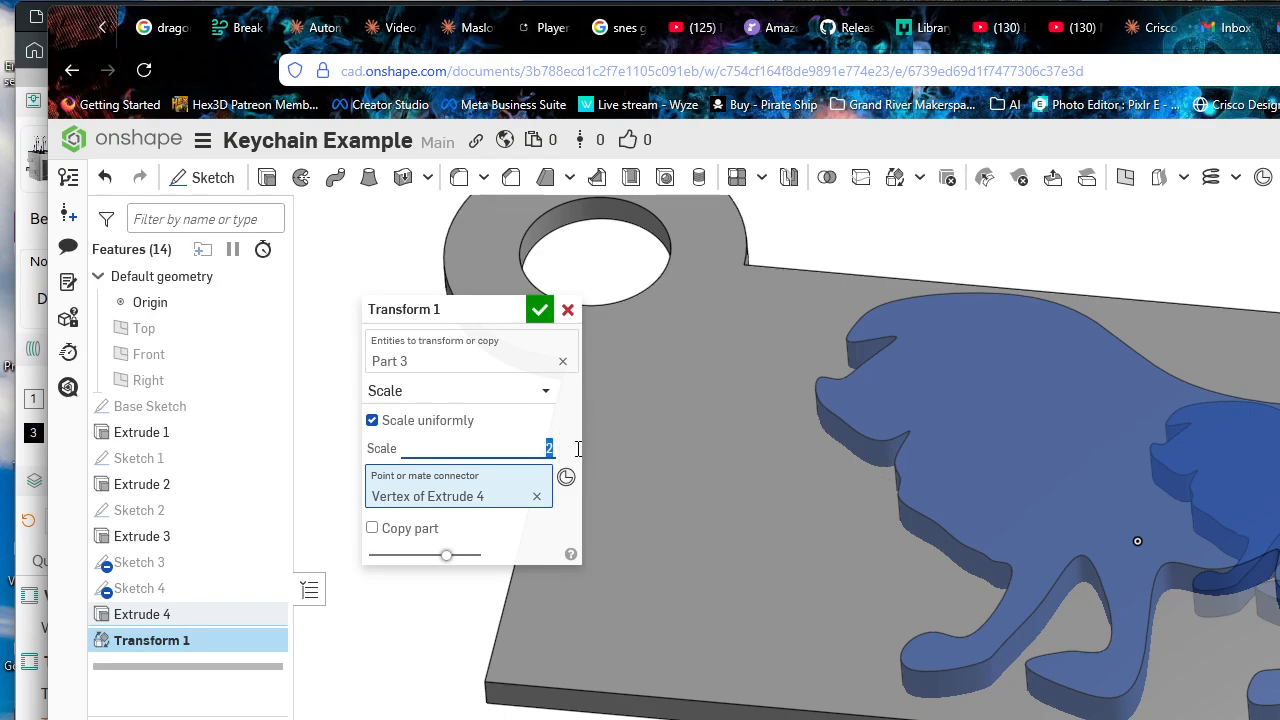
pyautogui.write('1.5')
pyautogui.press('Return')
pyautogui.click(544, 311)
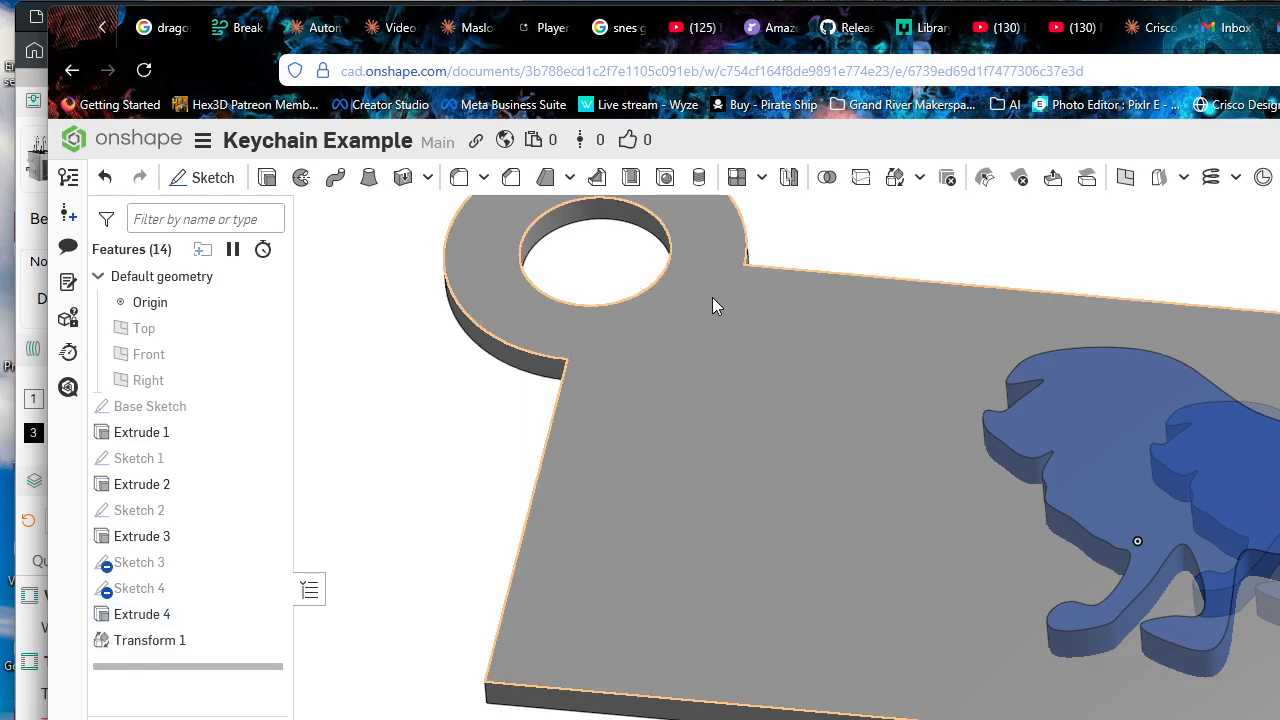
# Step: Start a second transform of type Translate by XYZ on the lion and shift it -0.15 in along X
pyautogui.moveTo(1120, 450)
pyautogui.mouseDown(button='right')
pyautogui.moveTo(1110, 305)
pyautogui.moveTo(1120, 462)
pyautogui.mouseUp(button='right')
pyautogui.moveTo(966, 376); pyautogui.dragTo(920, 217, button='right')
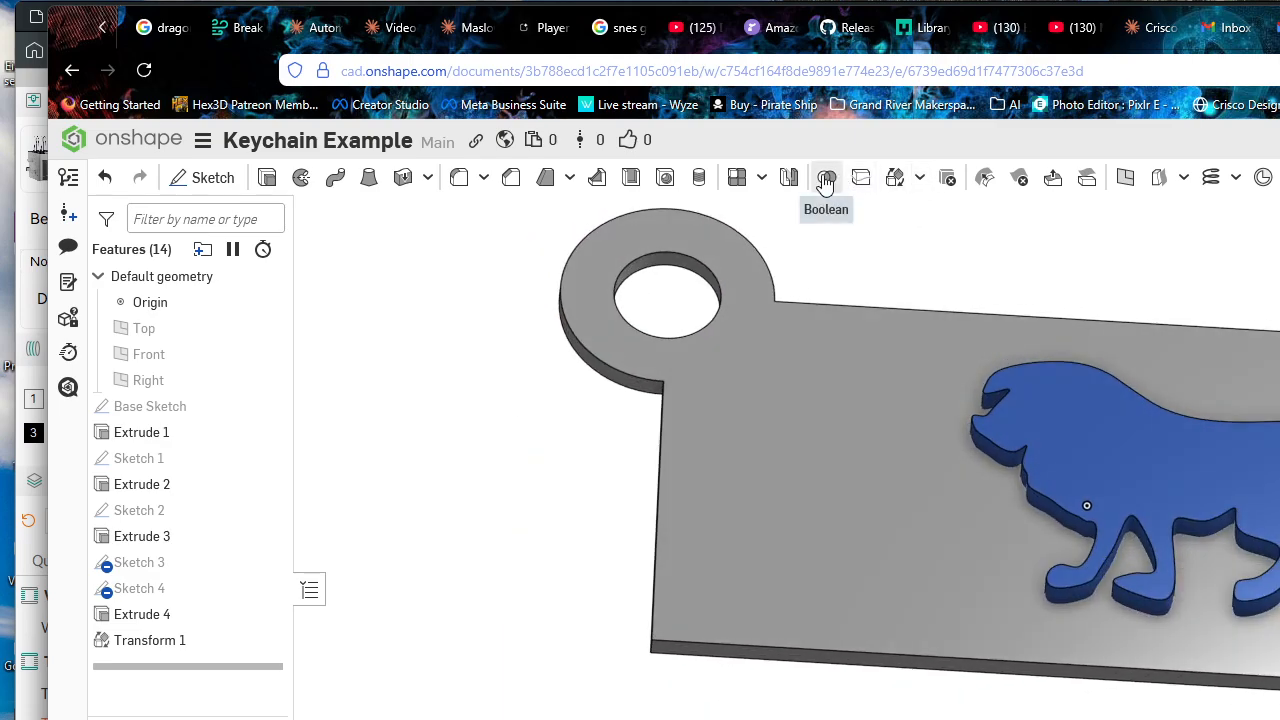
pyautogui.click(906, 183)
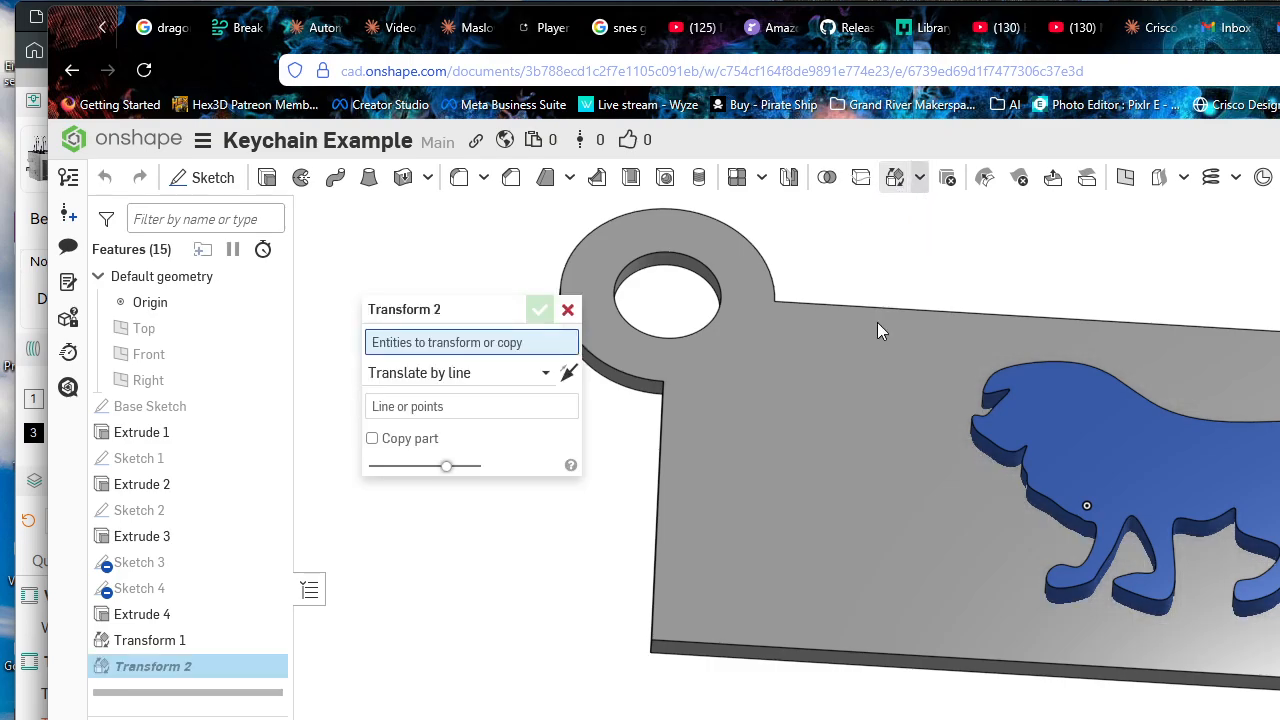
pyautogui.click(476, 373)
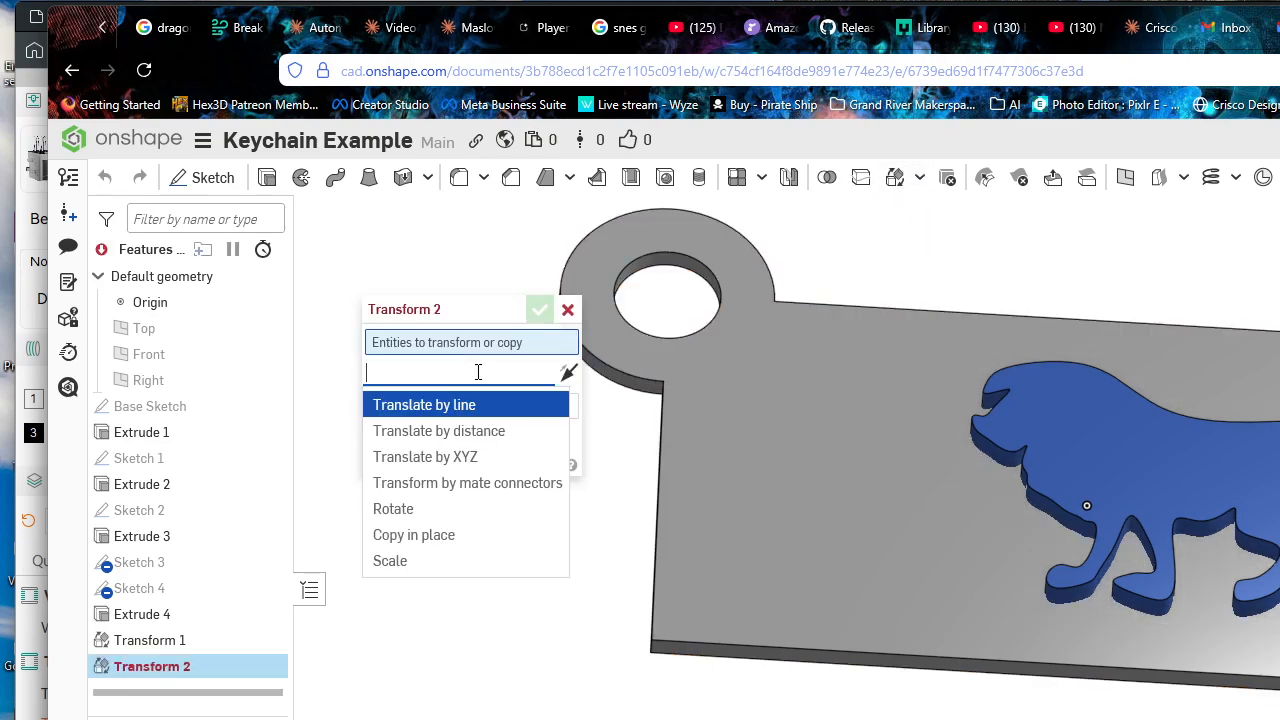
pyautogui.click(477, 458)
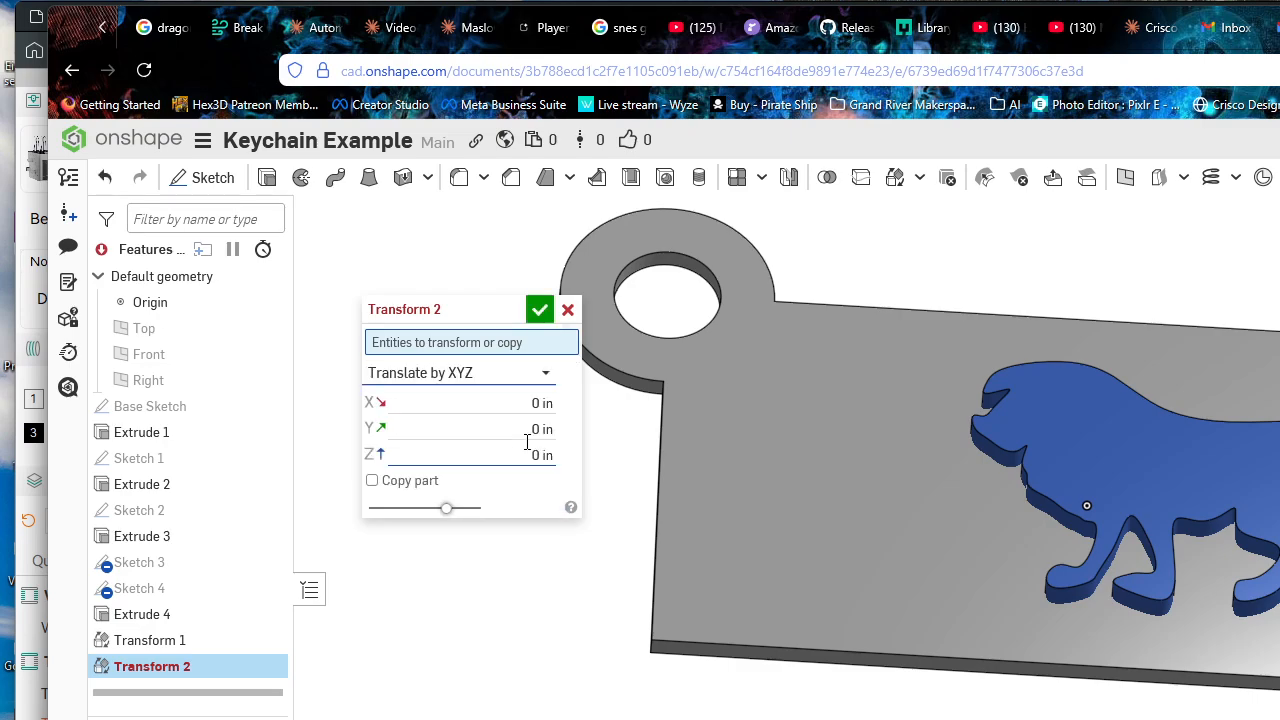
pyautogui.click(1272, 524)
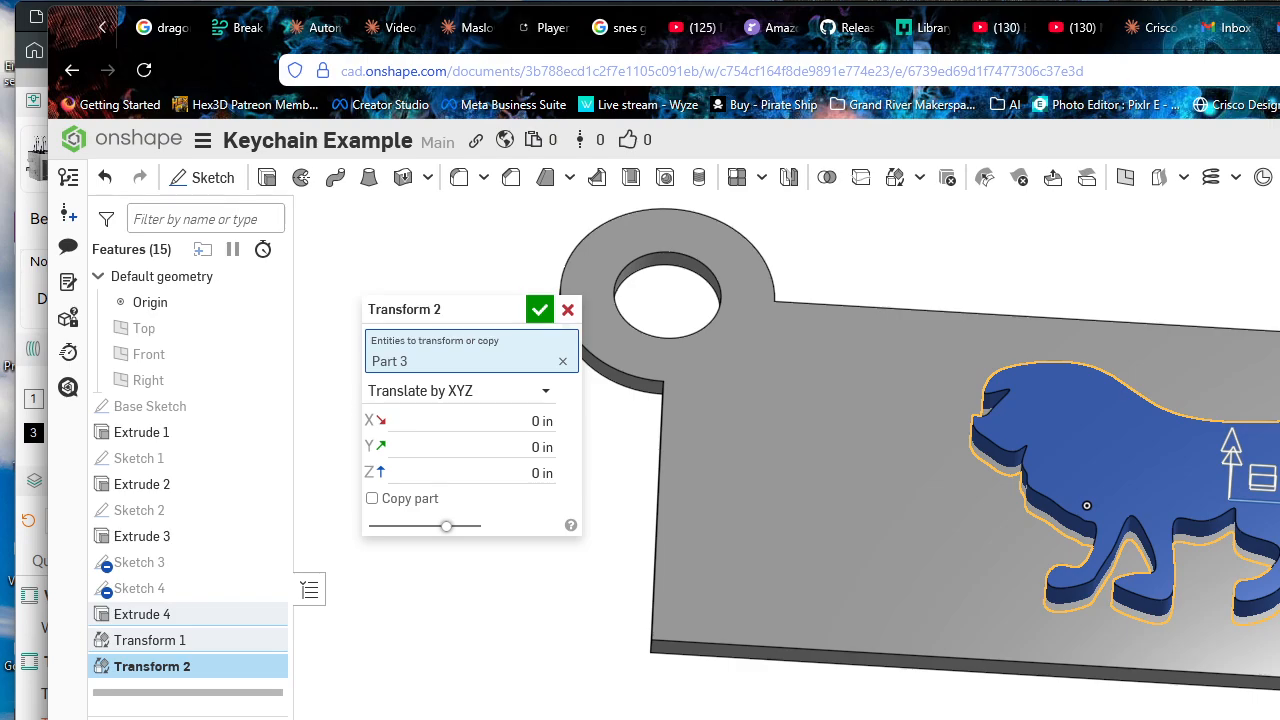
pyautogui.moveTo(1274, 501); pyautogui.dragTo(1240, 493)
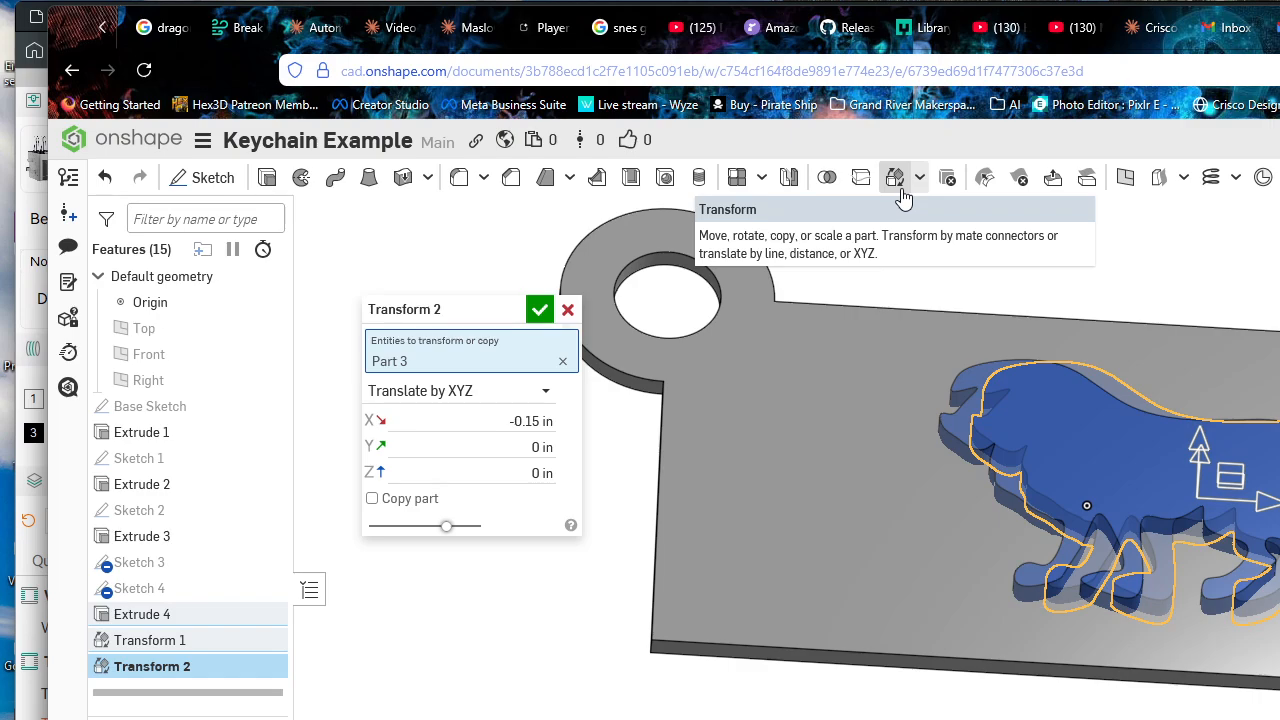
# Step: Clear the keychain plate and lion from the transform's selection, and reselect only the lion part
pyautogui.click(476, 389)
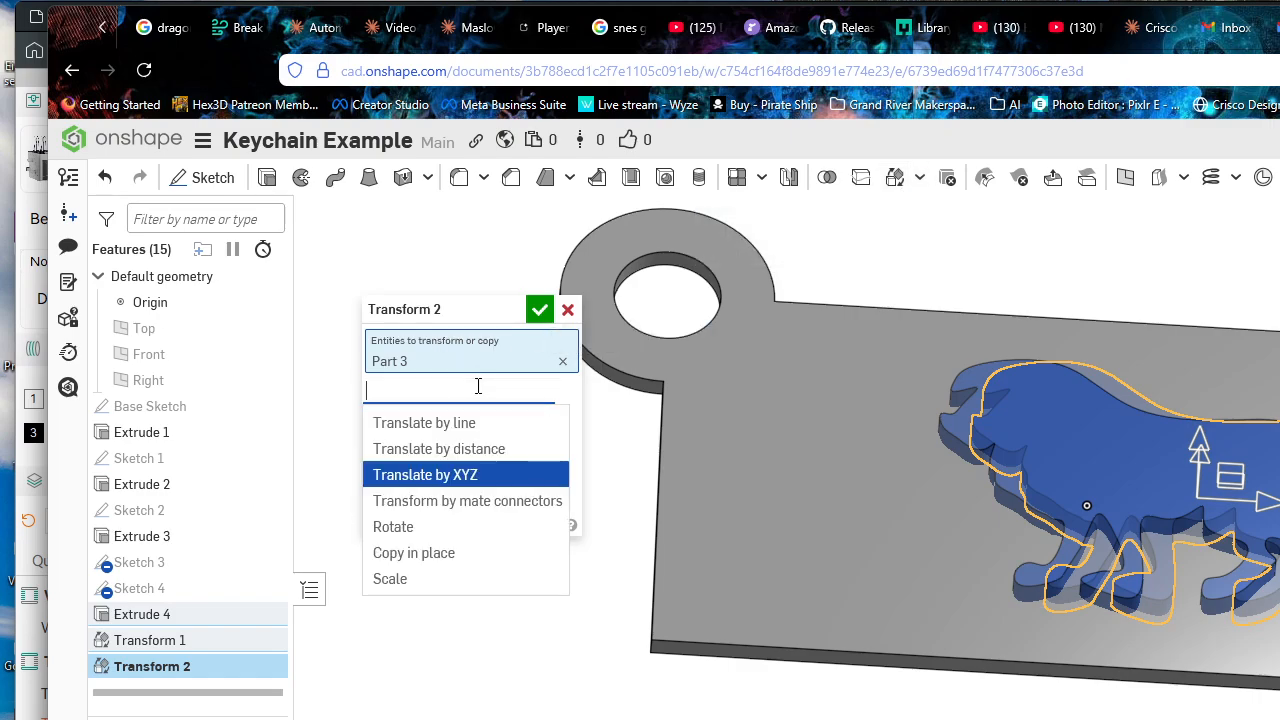
pyautogui.click(480, 482)
pyautogui.moveTo(1261, 529); pyautogui.dragTo(1224, 537, button='middle')
pyautogui.click(1205, 516)
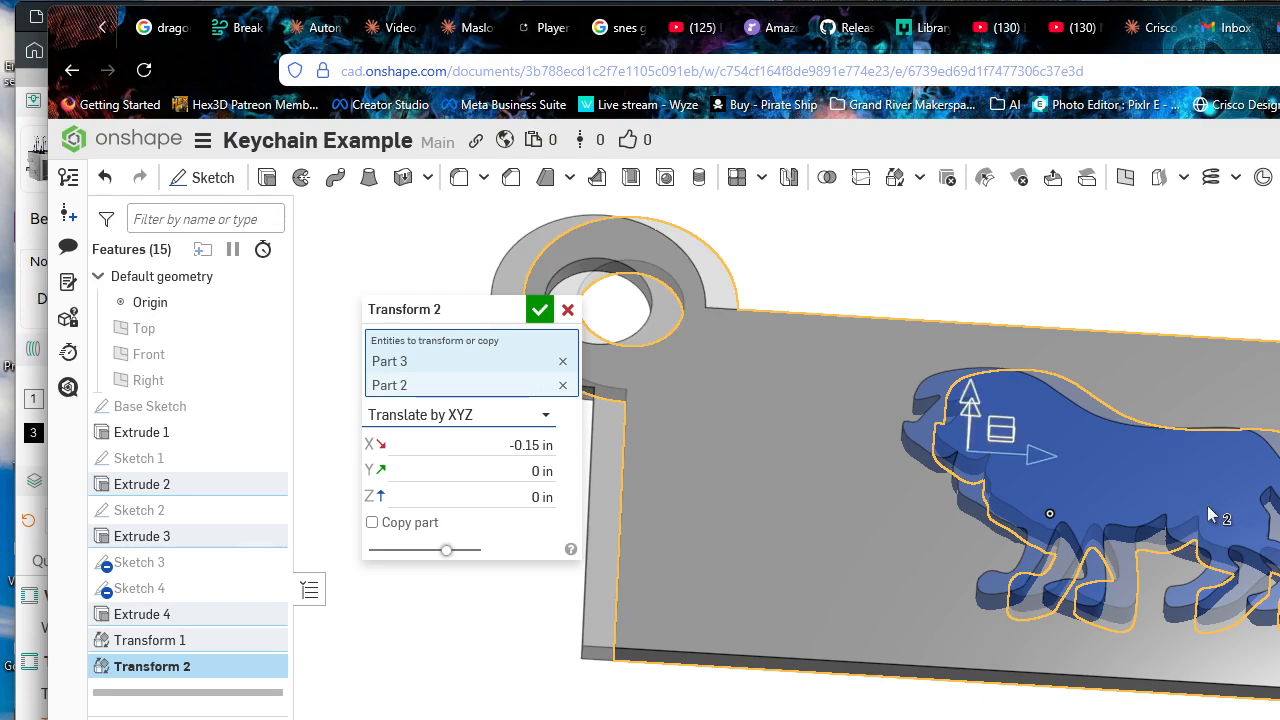
pyautogui.click(562, 384)
pyautogui.click(564, 361)
pyautogui.click(1139, 485)
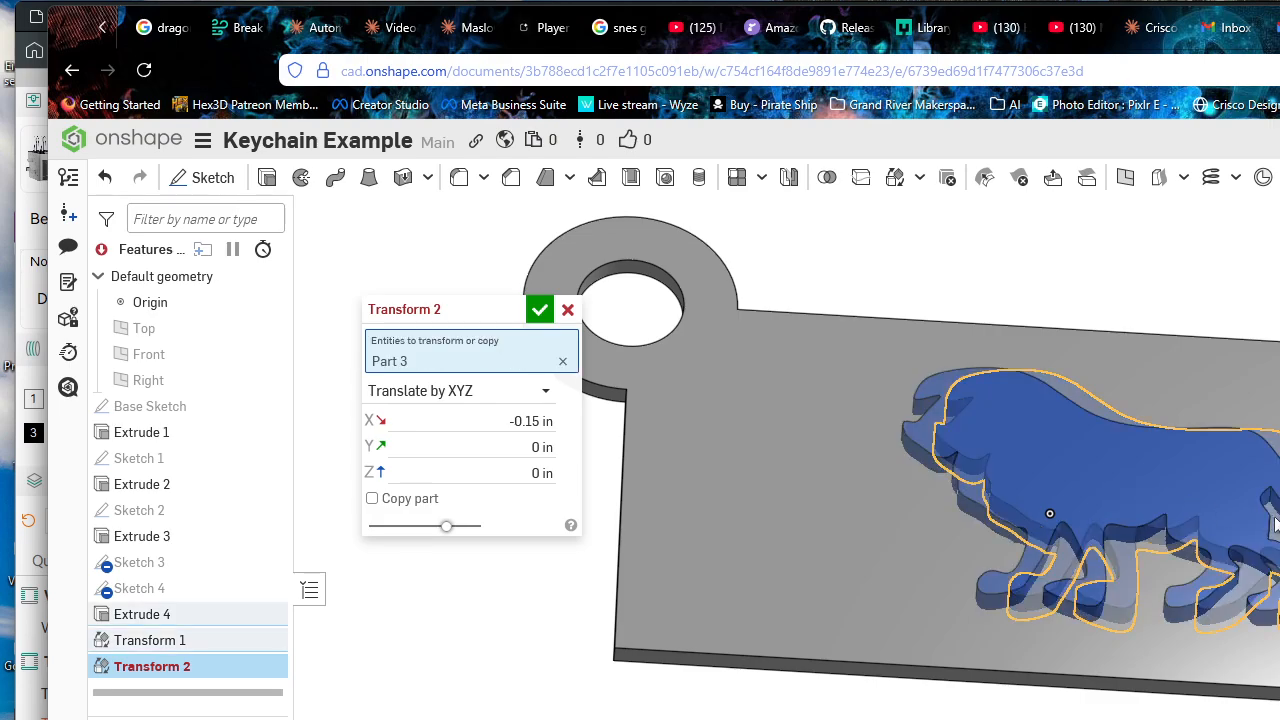
# Step: Move the lion across the plate to X -1.22 in and Y -0.22 in, and lower it to Z -0.053 in
pyautogui.moveTo(1226, 516); pyautogui.dragTo(1000, 498)
pyautogui.moveTo(1030, 610); pyautogui.dragTo(993, 597, button='right')
pyautogui.moveTo(1007, 498); pyautogui.dragTo(900, 465)
pyautogui.moveTo(977, 441); pyautogui.dragTo(960, 481)
pyautogui.scroll(4, 964, 476)
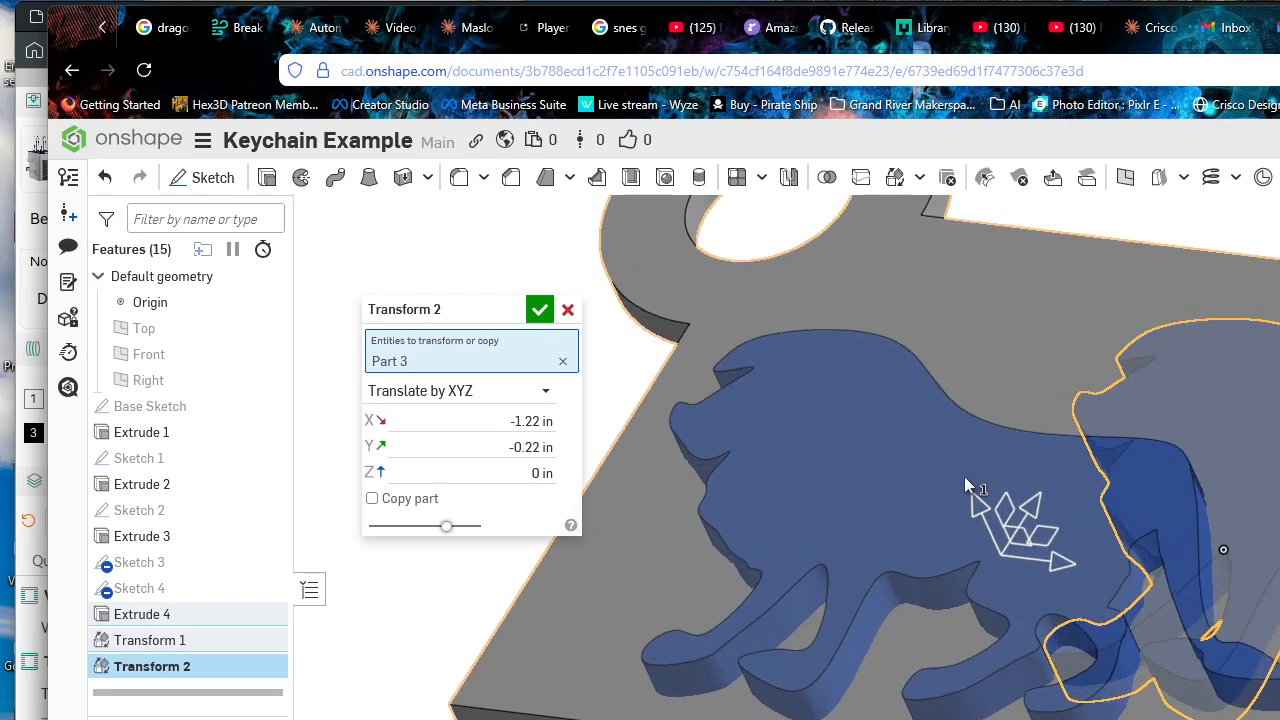
pyautogui.moveTo(1012, 500); pyautogui.dragTo(1013, 510)
pyautogui.moveTo(1012, 500); pyautogui.dragTo(1037, 635, button='right')
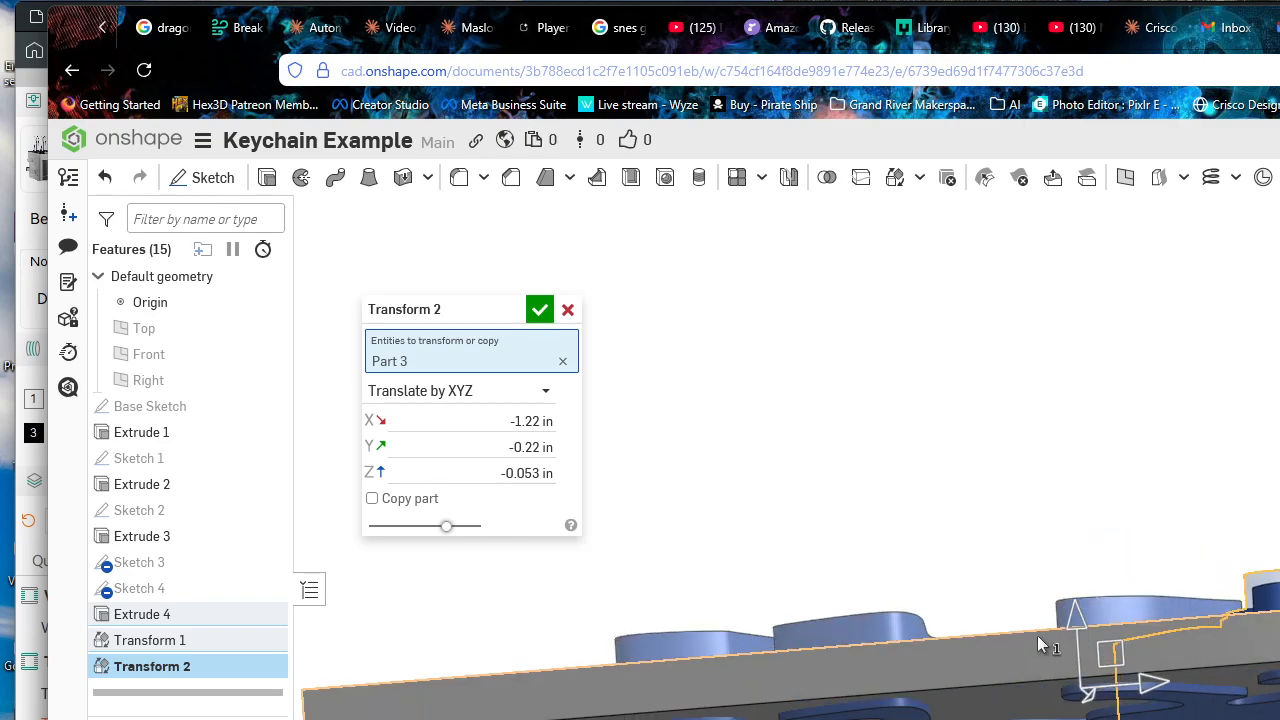
# Step: Set the lion's Z translation to -0.054 in so it sits against the keychain plate, and accept the transform
pyautogui.moveTo(1074, 615)
pyautogui.mouseDown()
pyautogui.moveTo(1079, 589)
pyautogui.moveTo(1080, 618)
pyautogui.mouseUp()
pyautogui.moveTo(1079, 615); pyautogui.dragTo(1057, 633, button='right')
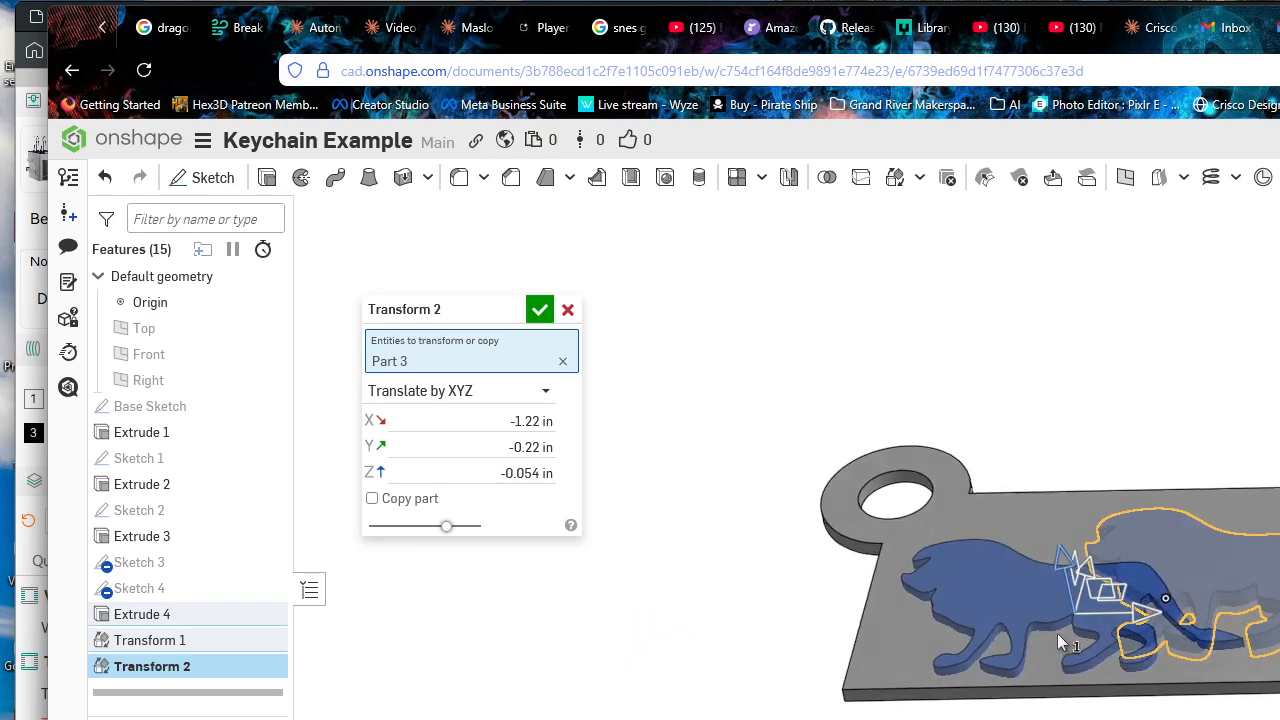
pyautogui.scroll(3, 1070, 620)
pyautogui.moveTo(1023, 563); pyautogui.dragTo(1028, 608, button='right')
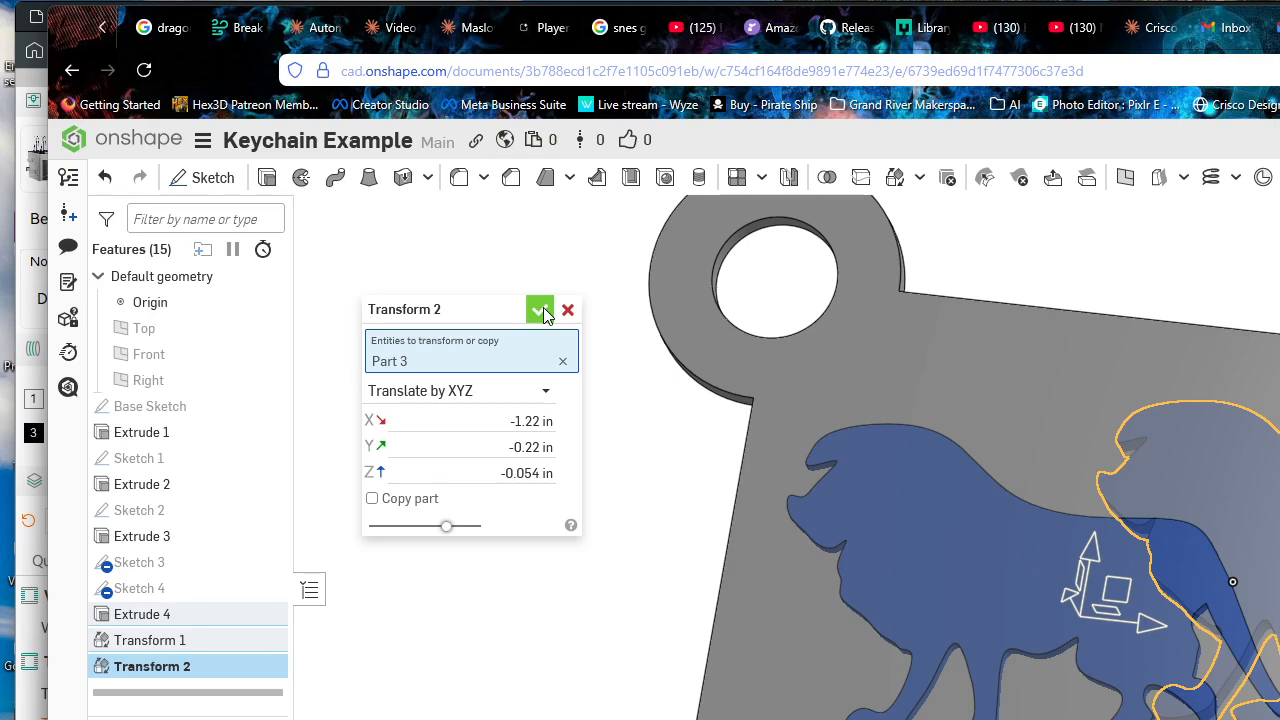
pyautogui.moveTo(663, 380); pyautogui.dragTo(791, 360, button='right')
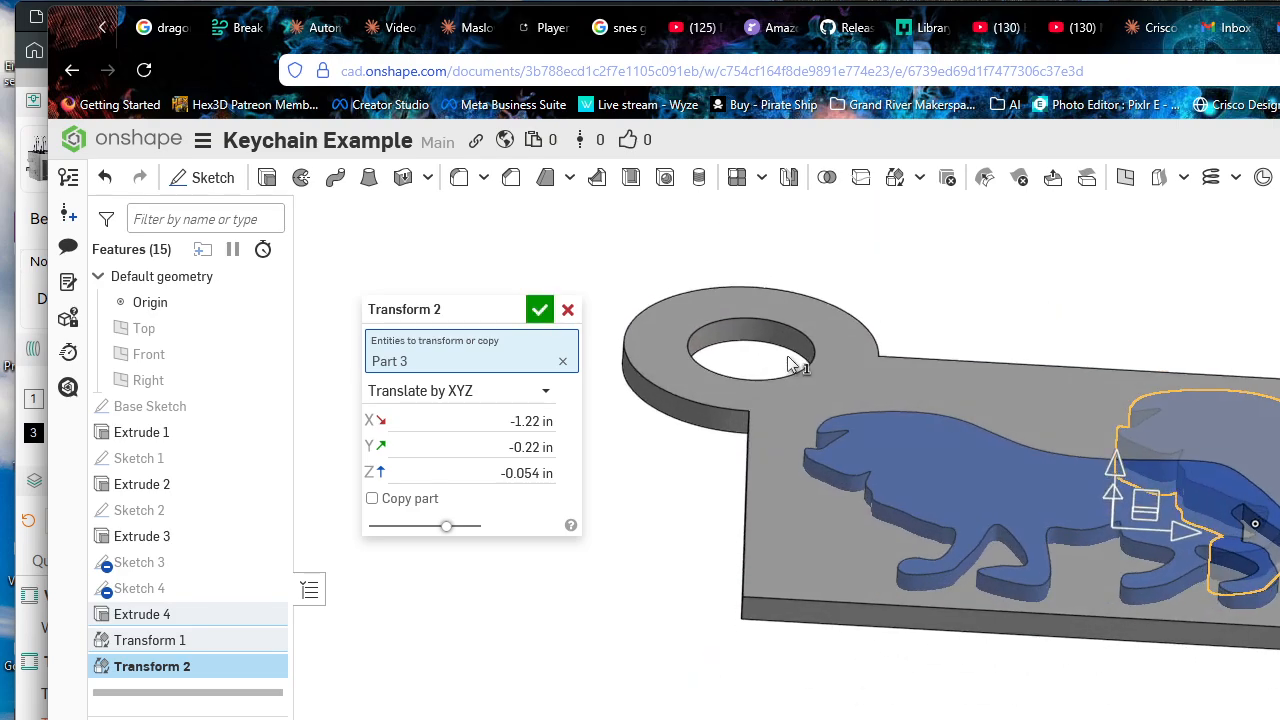
pyautogui.moveTo(706, 433); pyautogui.dragTo(672, 497, button='middle')
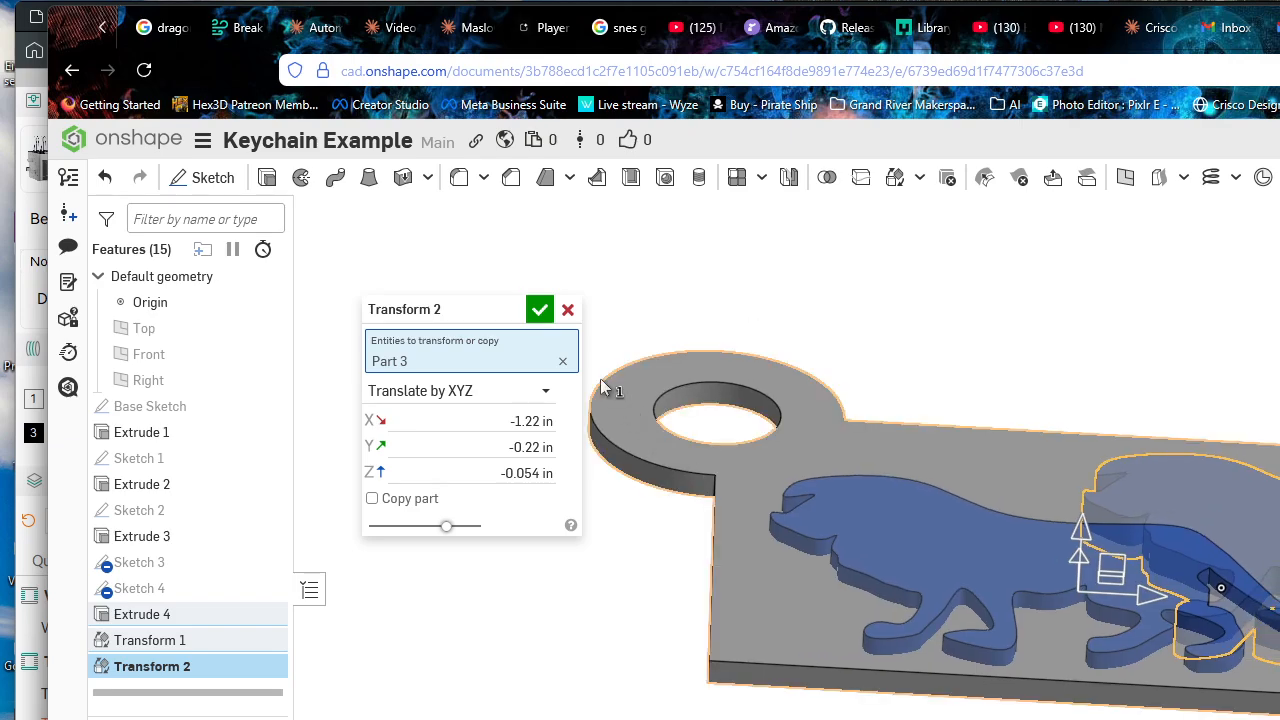
pyautogui.click(541, 314)
# Step: Review the settings of the lion's first transform, the uniform scale, and close it without changes
pyautogui.moveTo(858, 458); pyautogui.dragTo(910, 567, button='right')
pyautogui.click(150, 716)
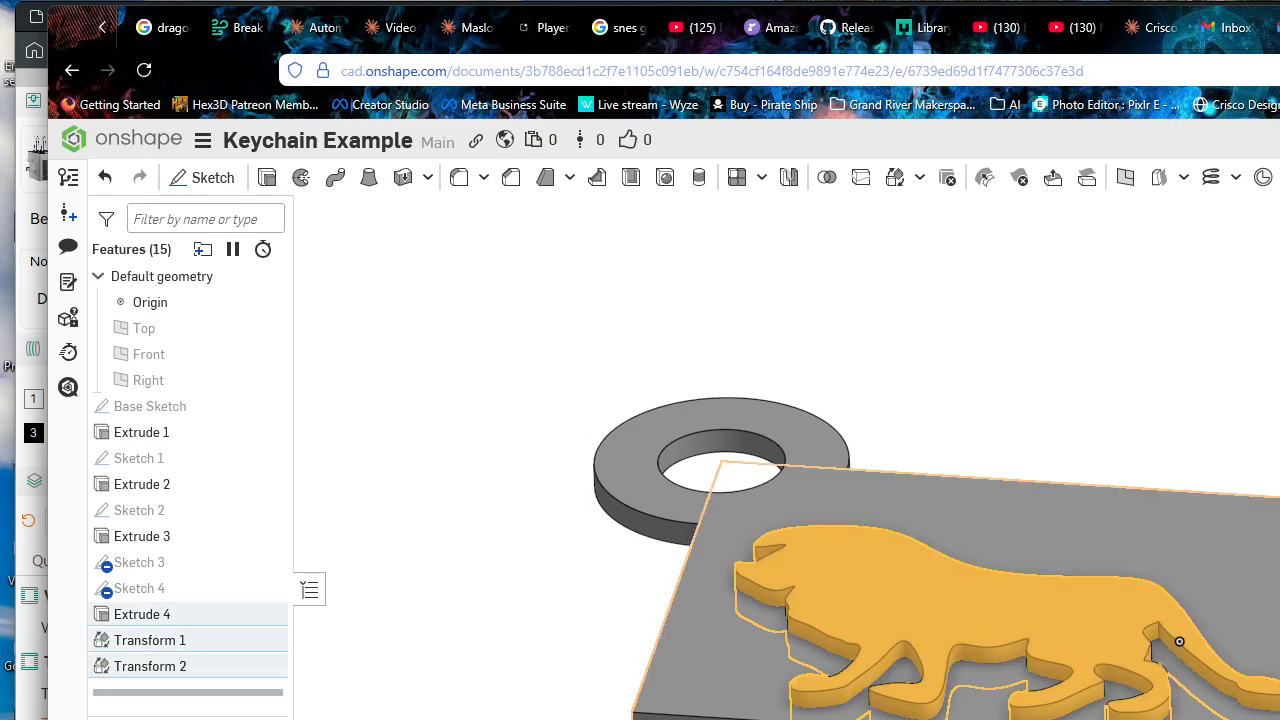
pyautogui.click(147, 645)
pyautogui.doubleClick(147, 645)
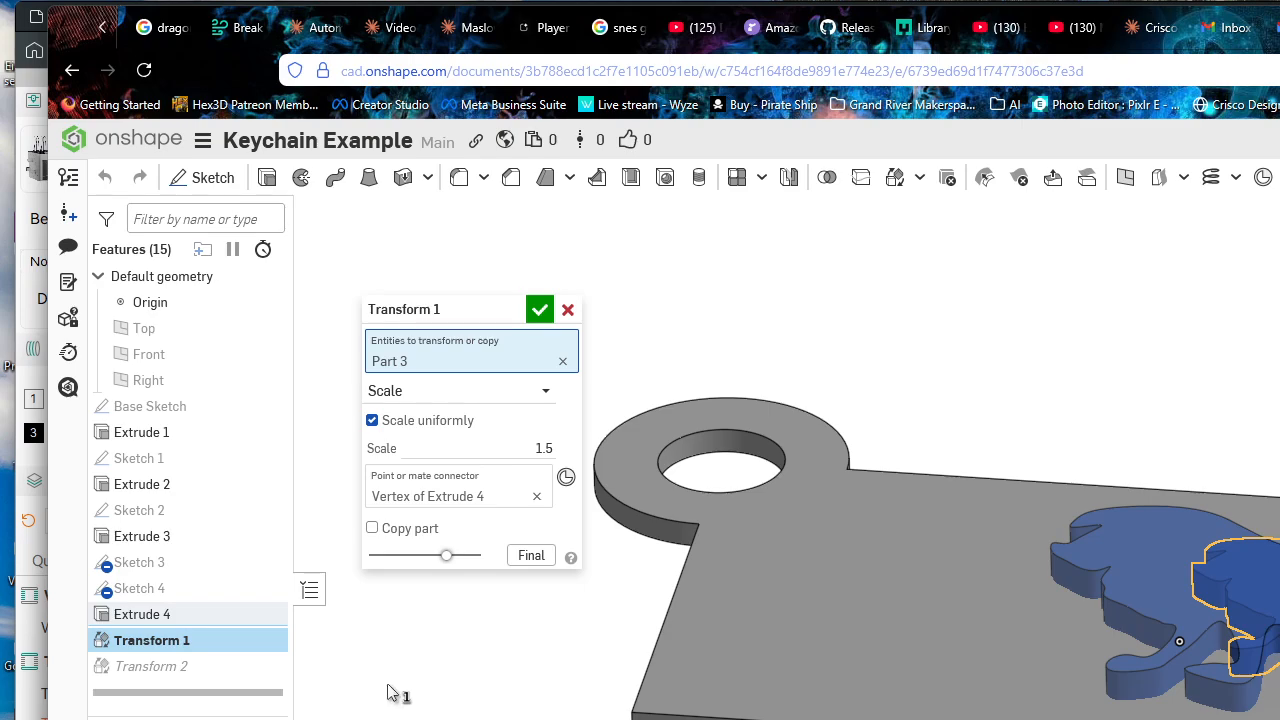
pyautogui.click(539, 311)
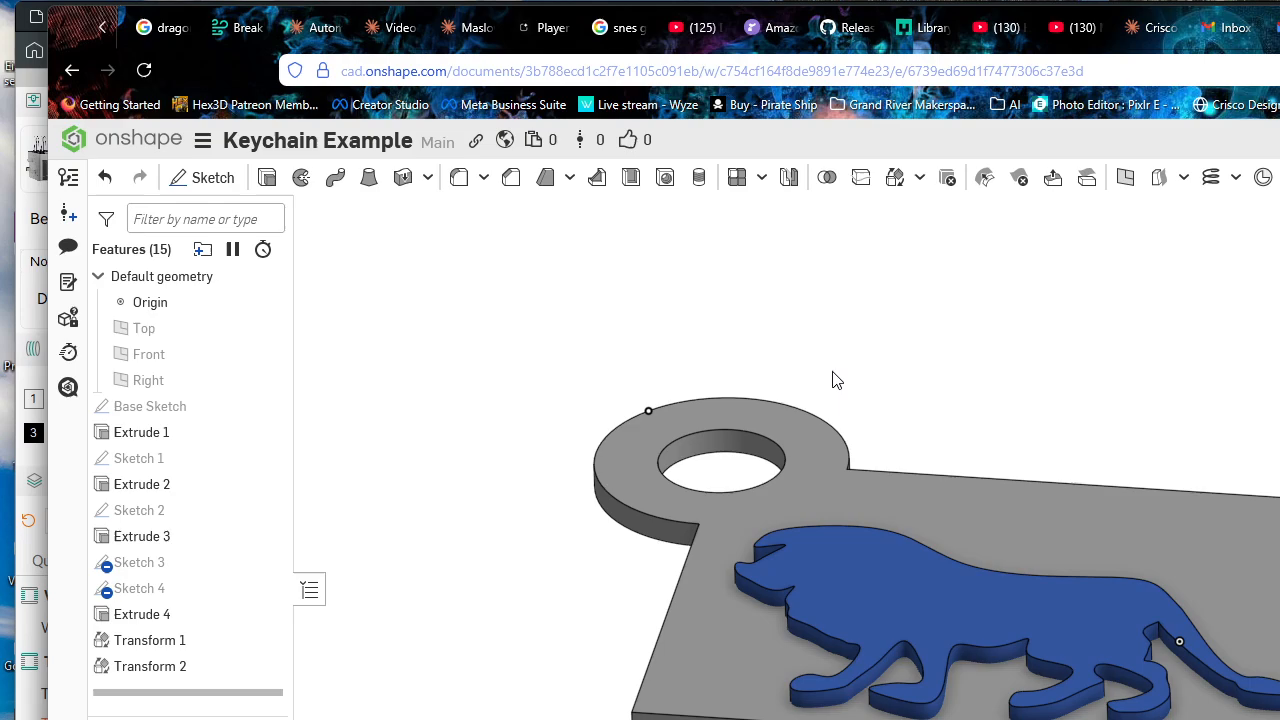
# Step: Start a sketch on the top face of the keychain plate and view it face-on
pyautogui.click(199, 180)
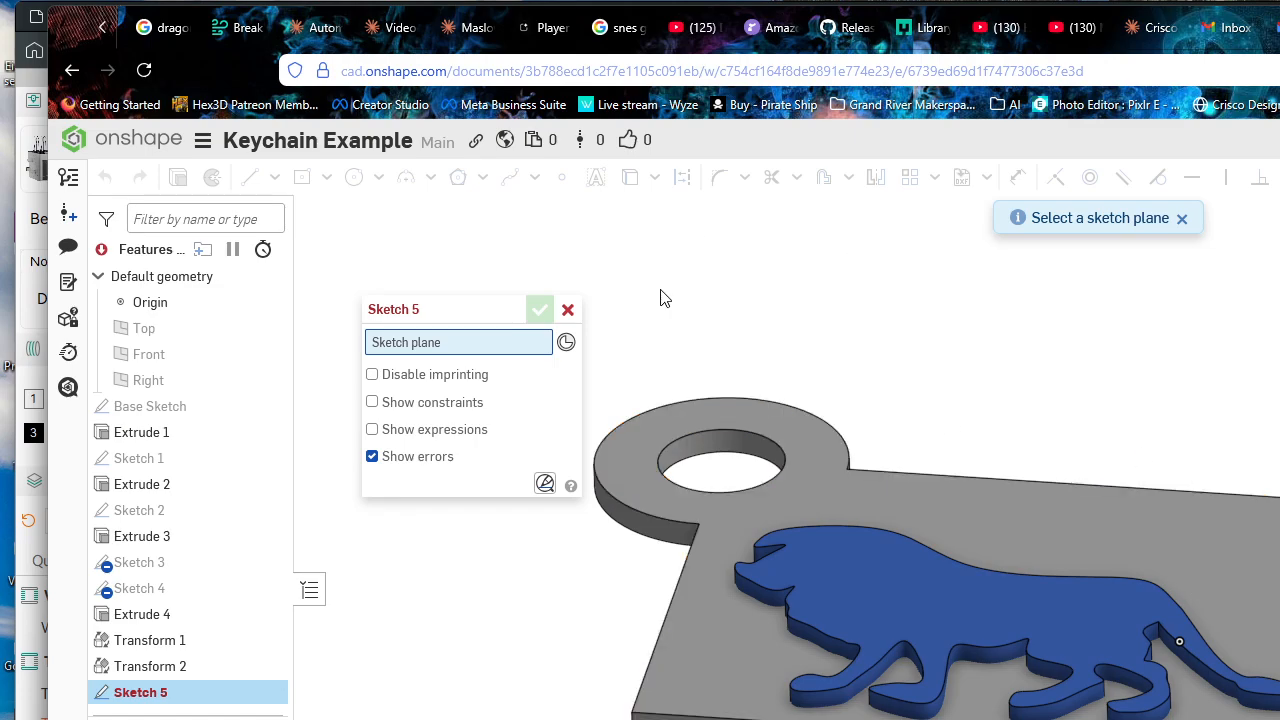
pyautogui.scroll(3, 1270, 540)
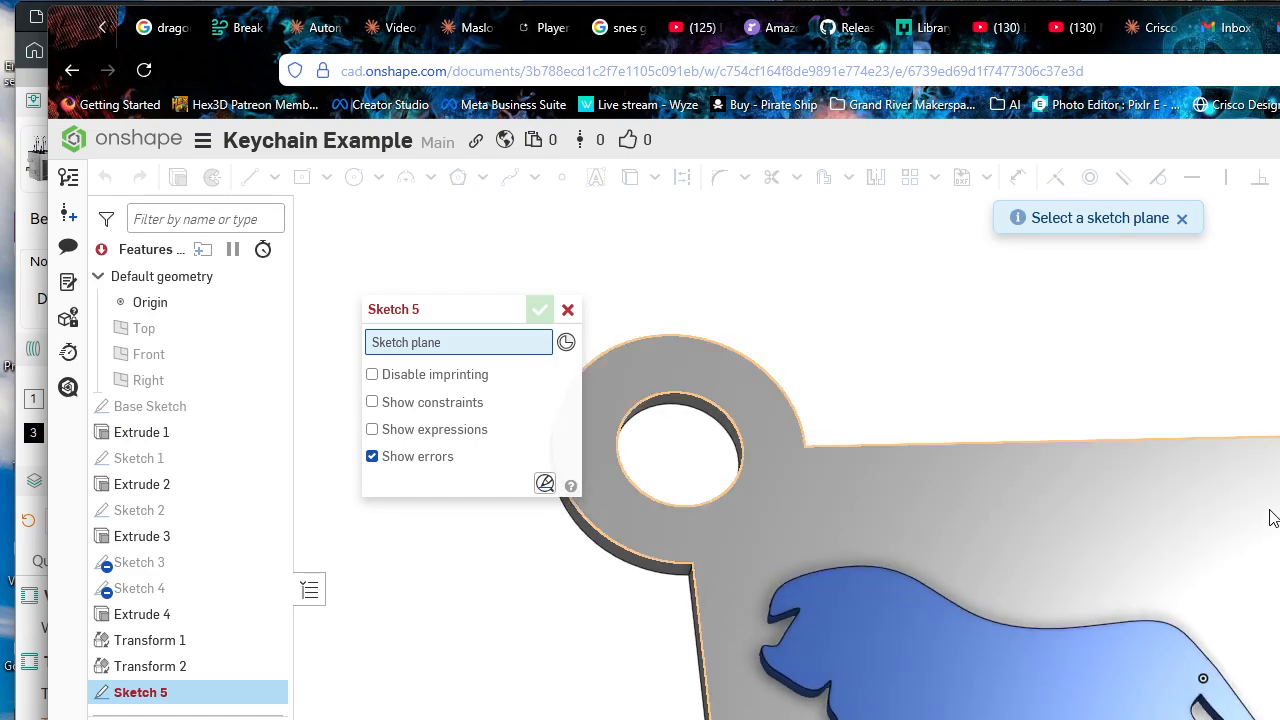
pyautogui.moveTo(1279, 517); pyautogui.dragTo(1279, 475, button='right')
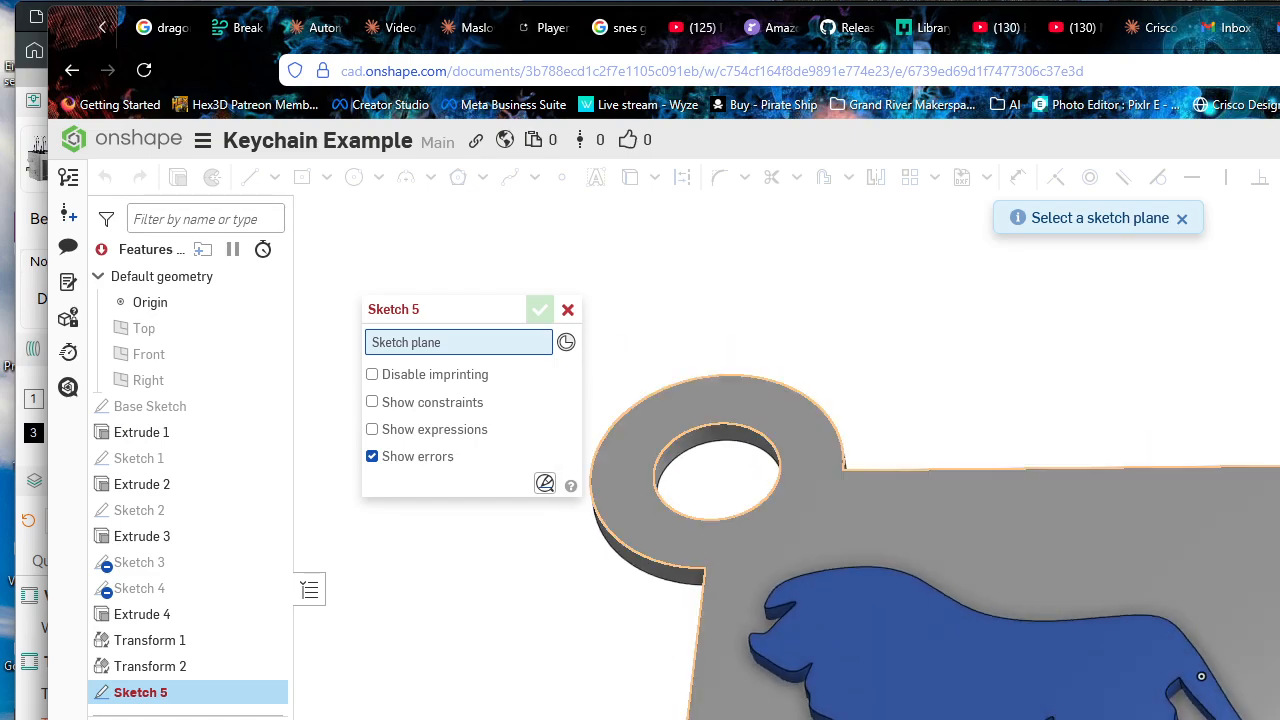
pyautogui.moveTo(1061, 410); pyautogui.dragTo(983, 269, button='middle')
pyautogui.scroll(2, 1034, 440)
pyautogui.scroll(-3, 1277, 487)
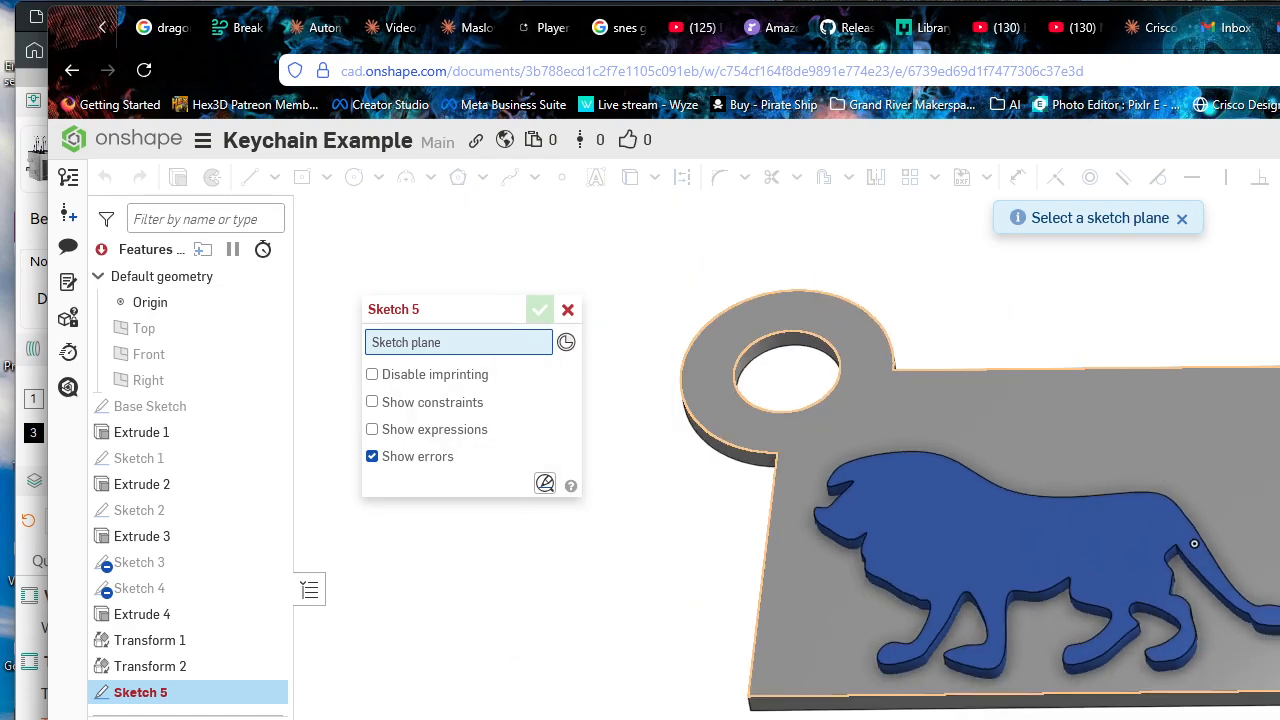
pyautogui.click(1233, 432)
pyautogui.scroll(-1, 1232, 715)
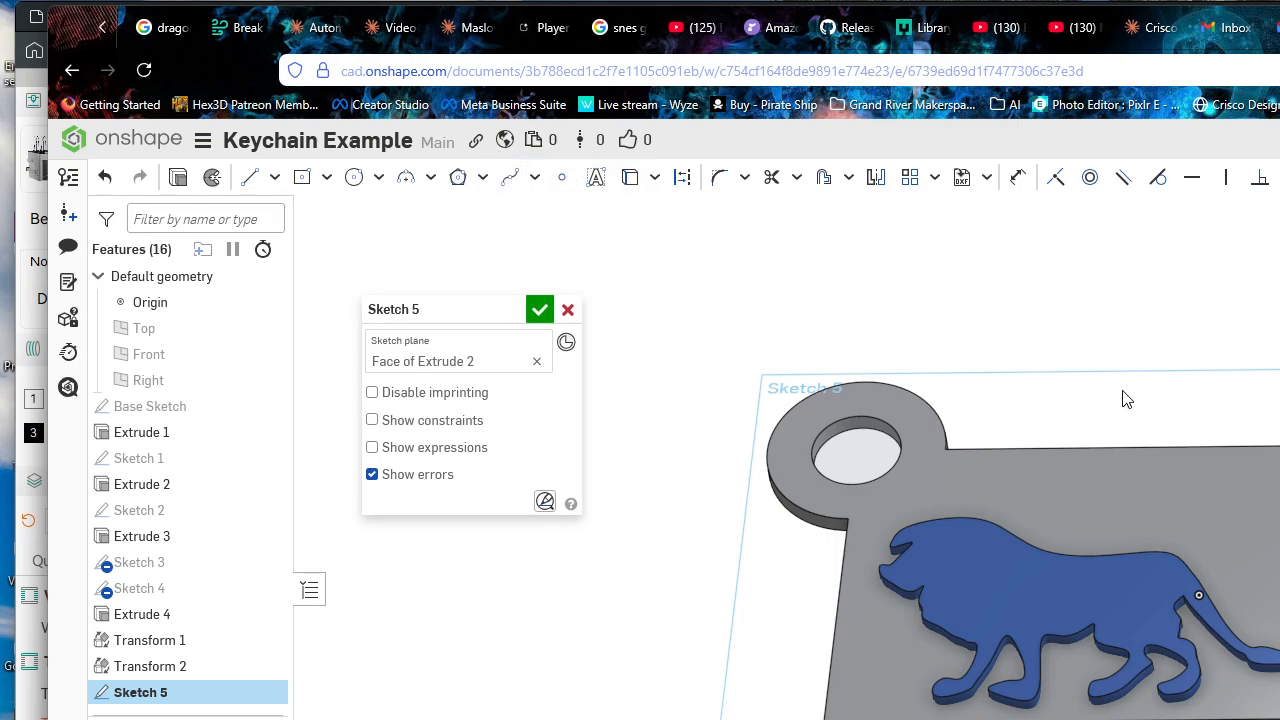
pyautogui.press('n')
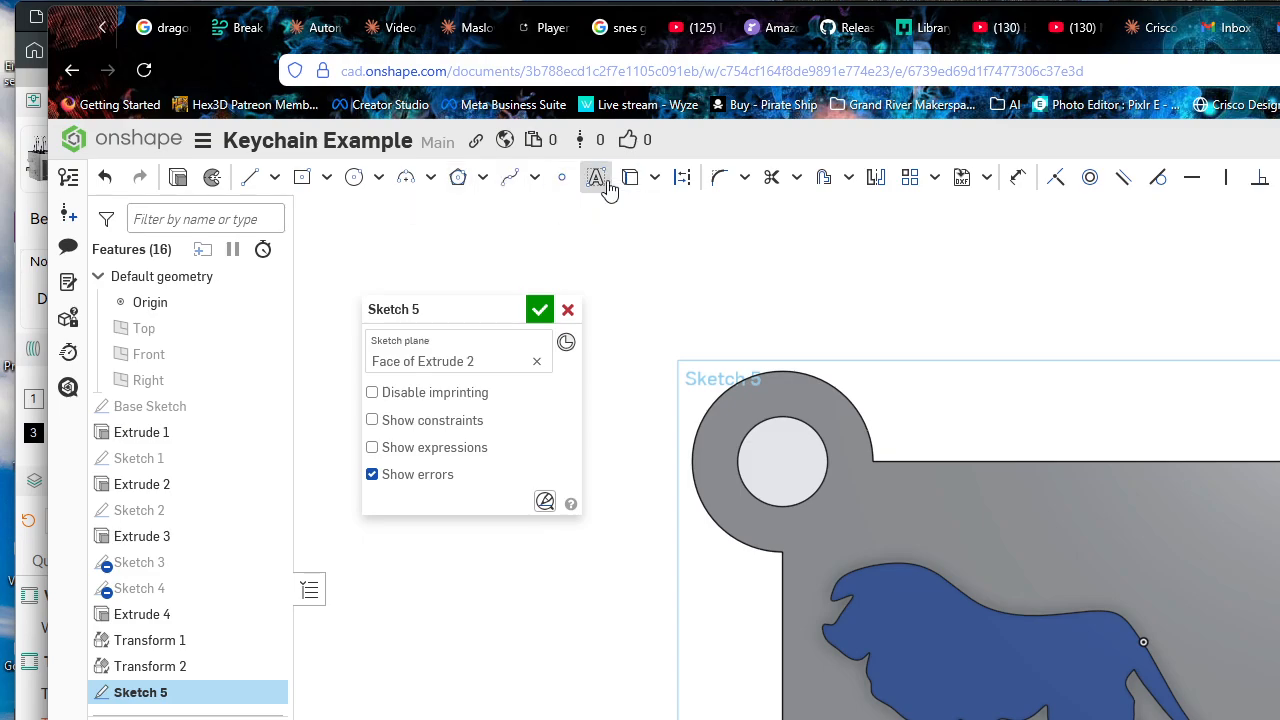
# Step: Add the bold Roboto text "GO LIONS" to the sketch near the plate's upper edge
pyautogui.click(605, 186)
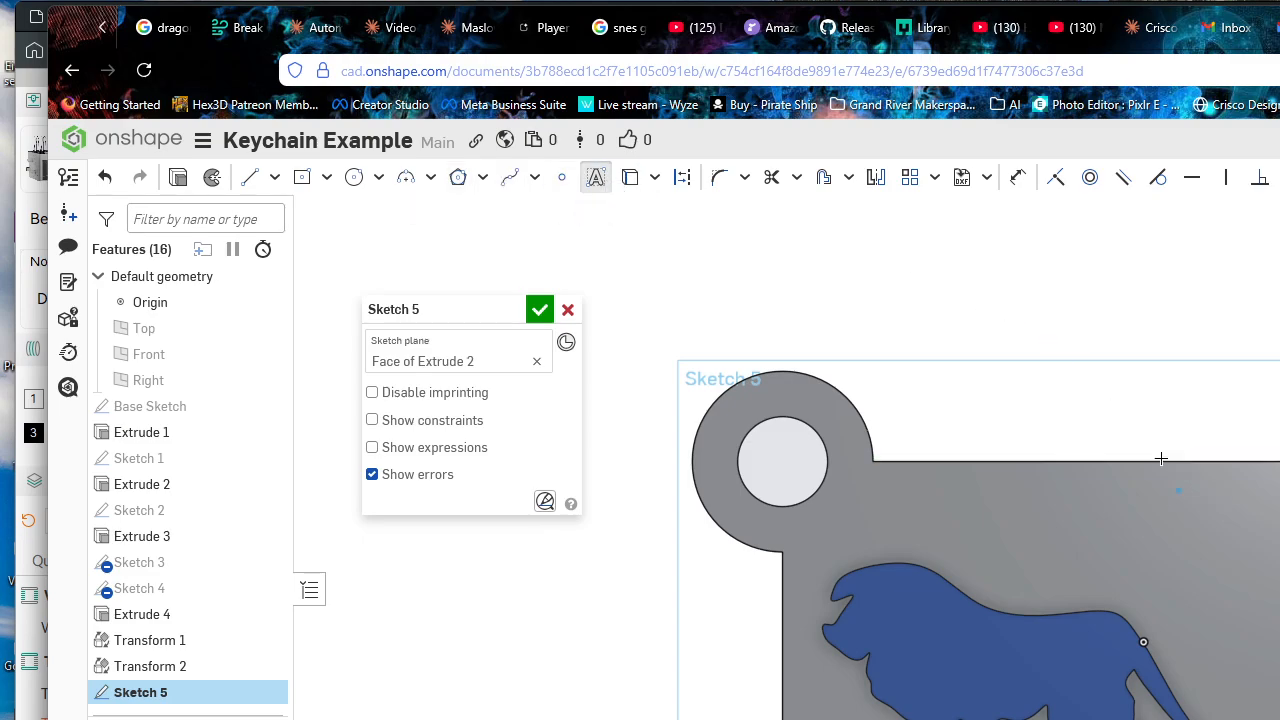
pyautogui.click(1058, 488)
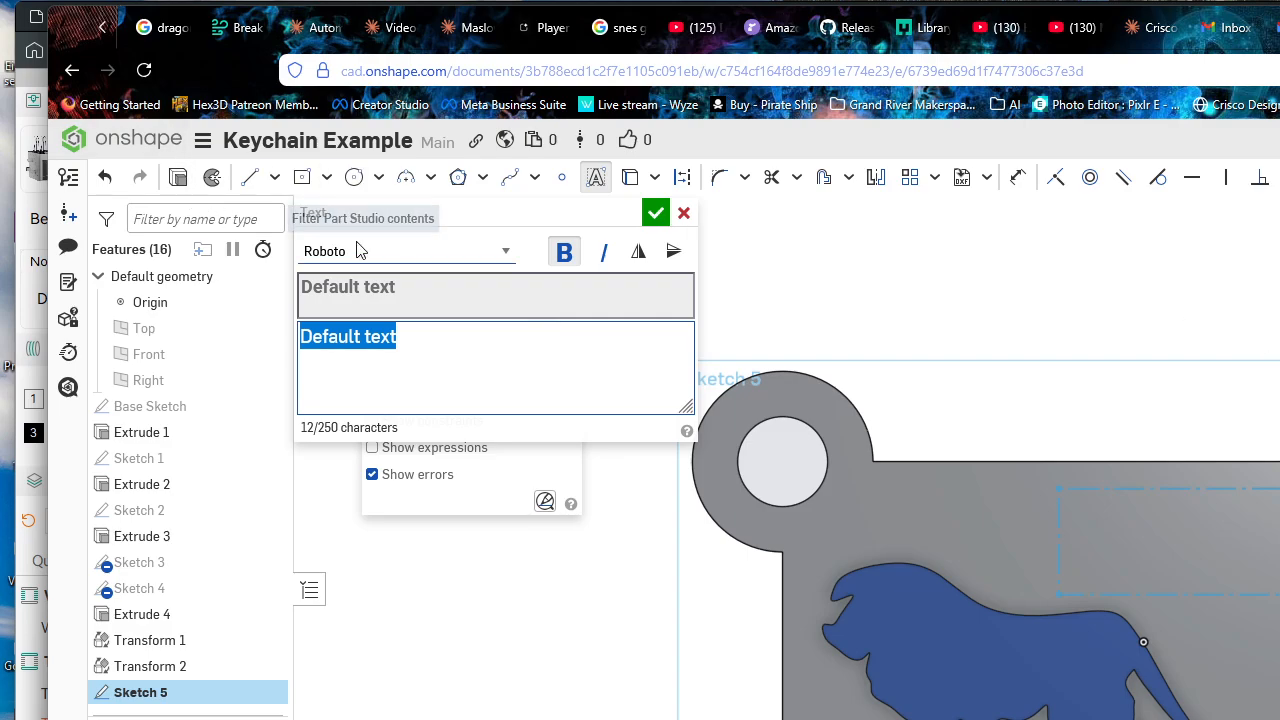
pyautogui.press('capslock')
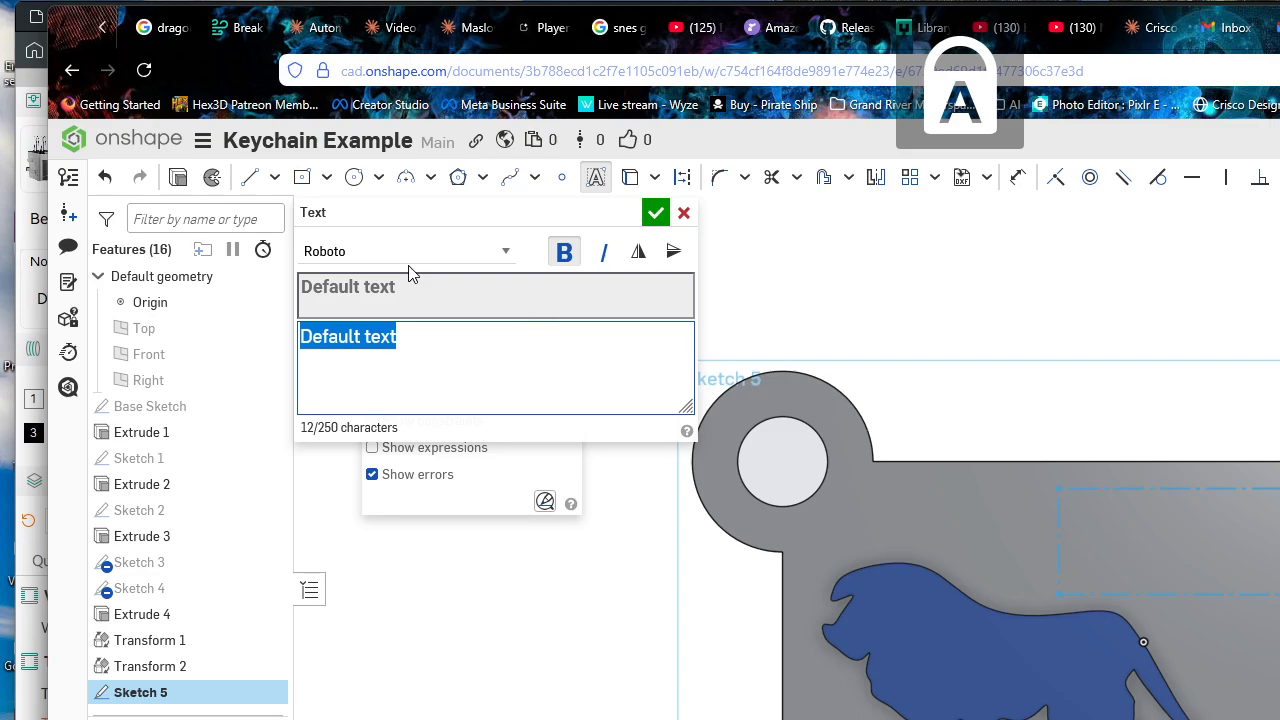
pyautogui.write('GO LIONS')
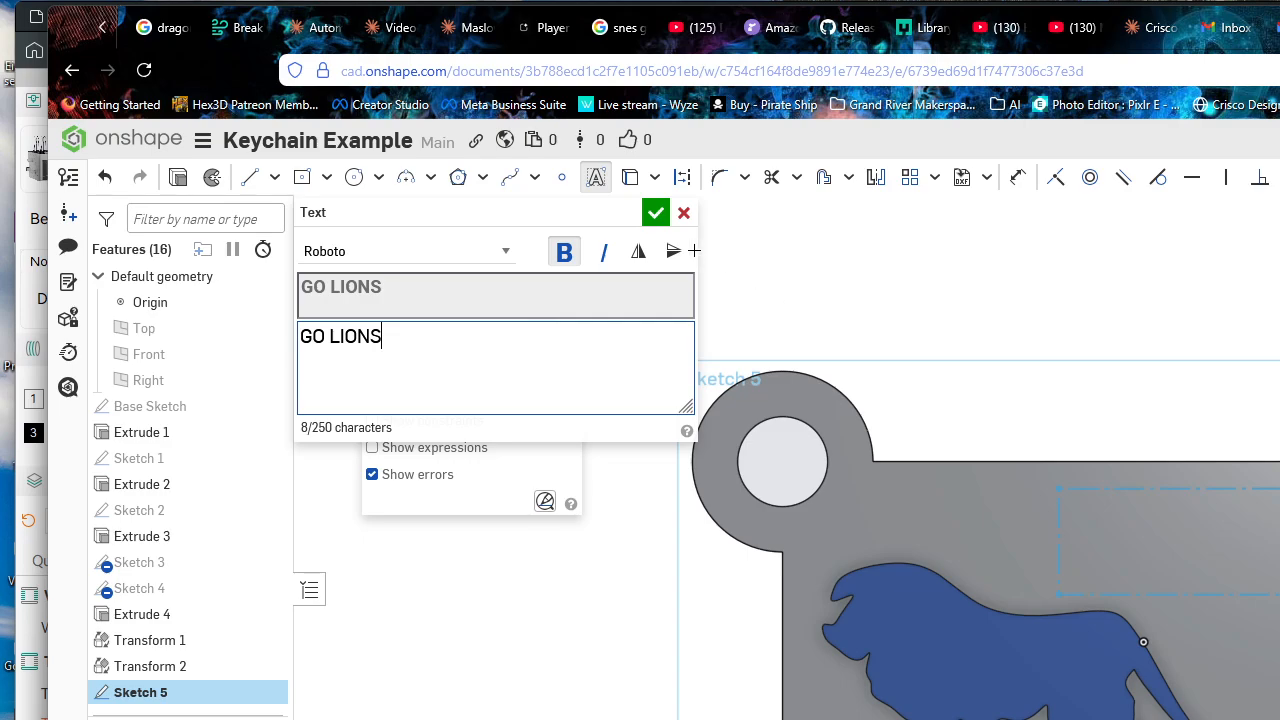
pyautogui.click(655, 212)
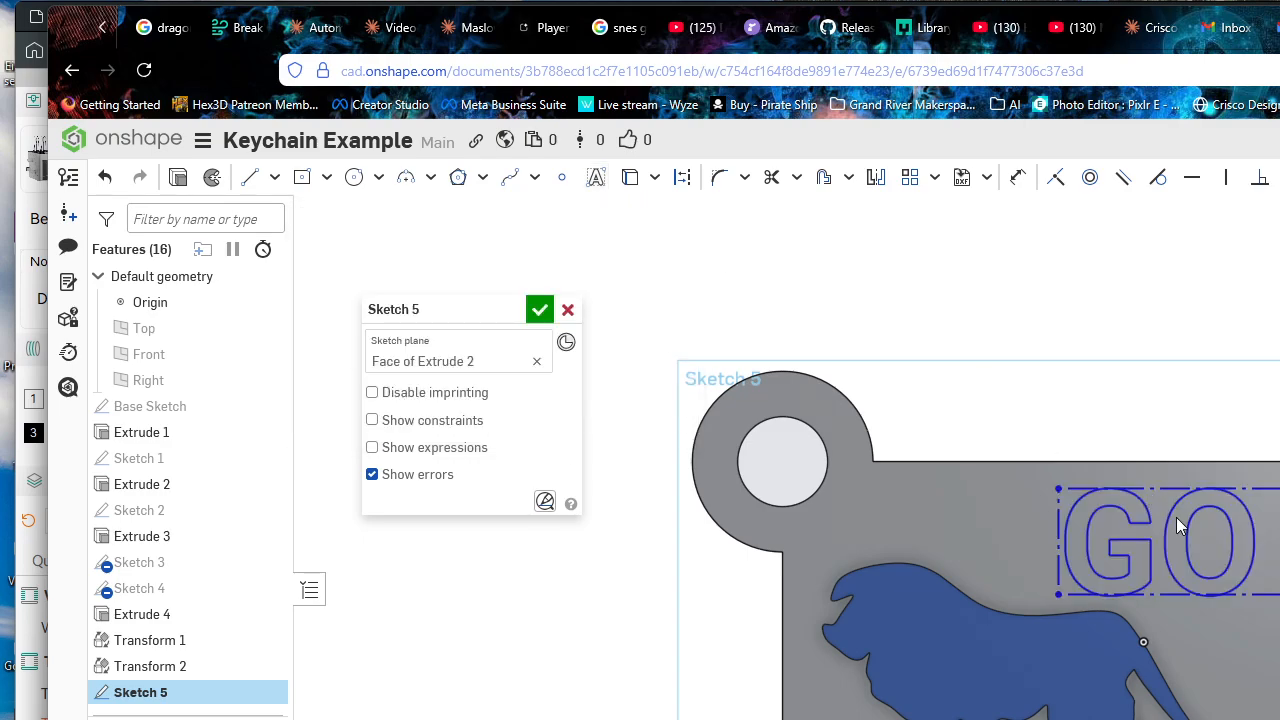
# Step: Move the GO LIONS text toward the ring end of the plate, just below the plate's upper edge
pyautogui.scroll(-2, 1145, 558)
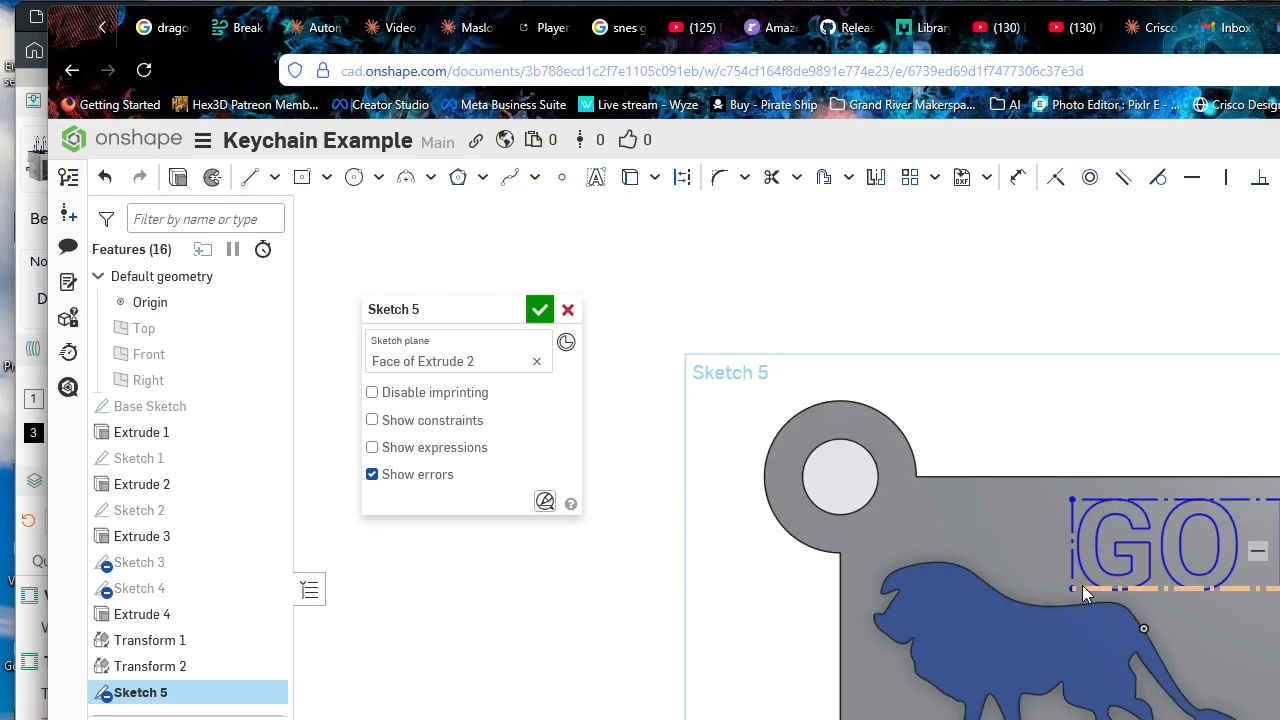
pyautogui.moveTo(1036, 594); pyautogui.dragTo(869, 591)
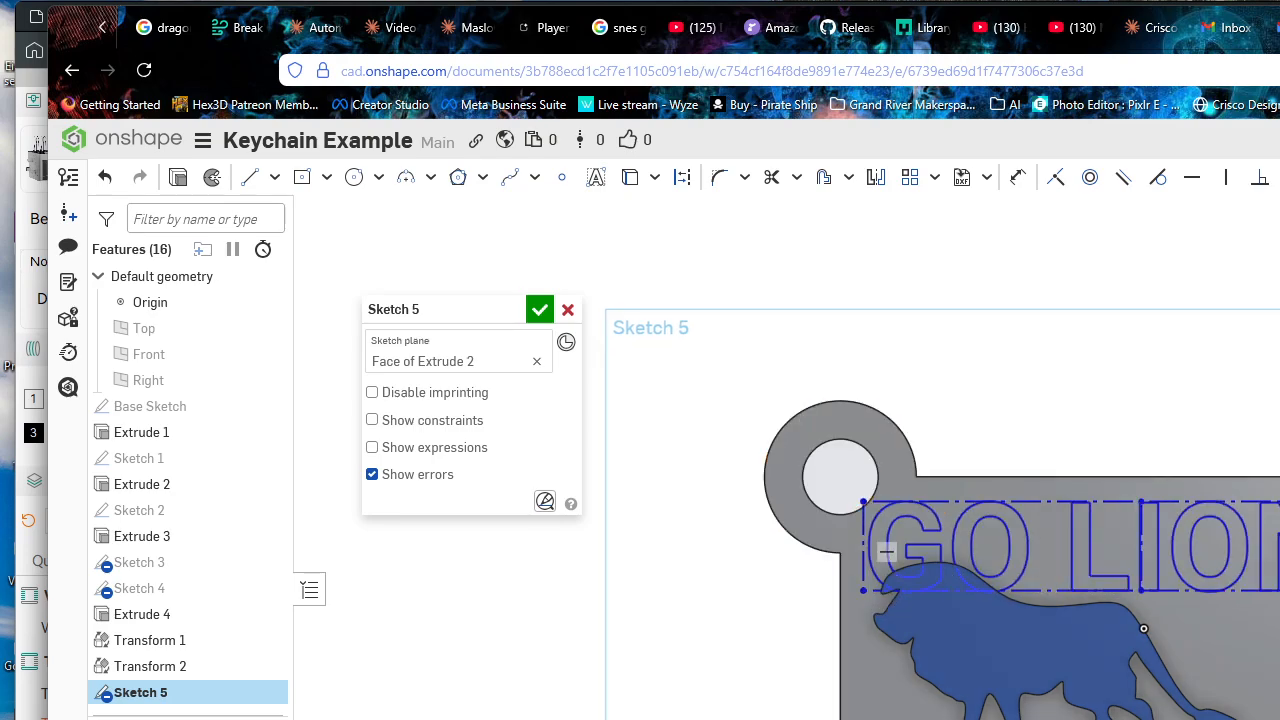
pyautogui.moveTo(864, 590); pyautogui.dragTo(872, 577)
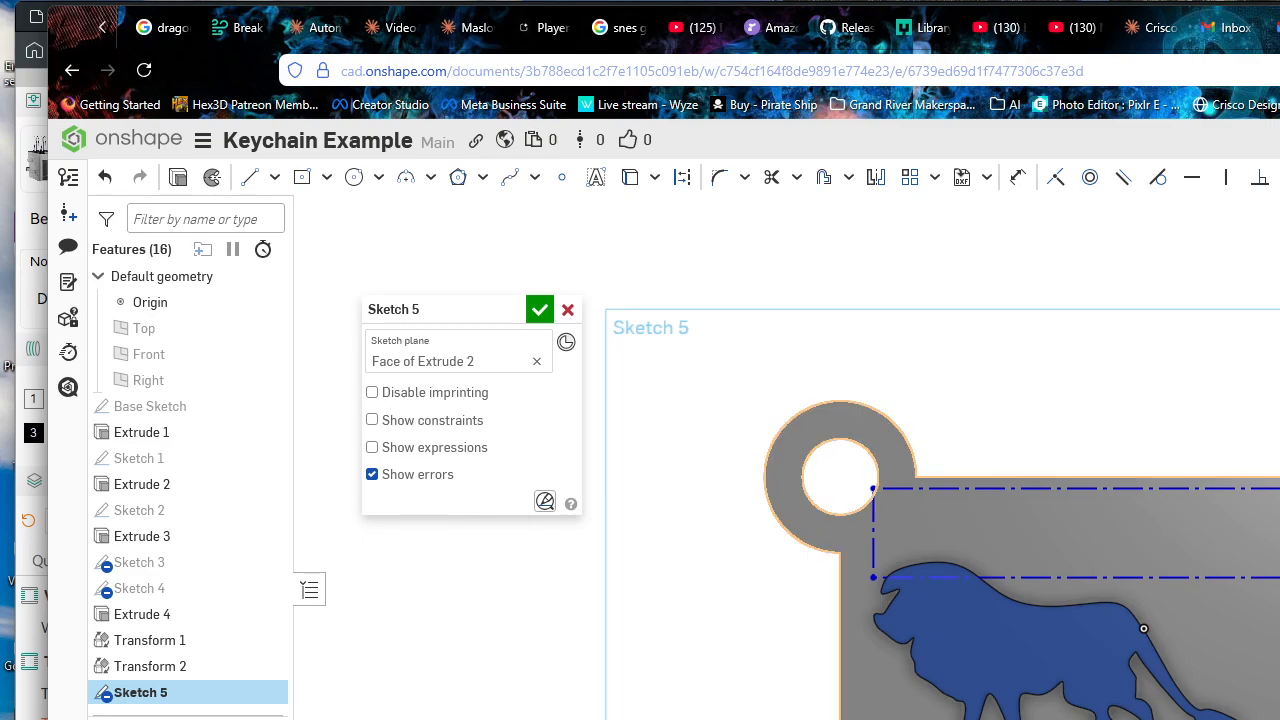
pyautogui.scroll(3, 795, 514)
pyautogui.moveTo(963, 566); pyautogui.dragTo(980, 564)
# Step: Try to shrink the GO LIONS text with a dimension and reposition it, and undo these changes
pyautogui.press('d')
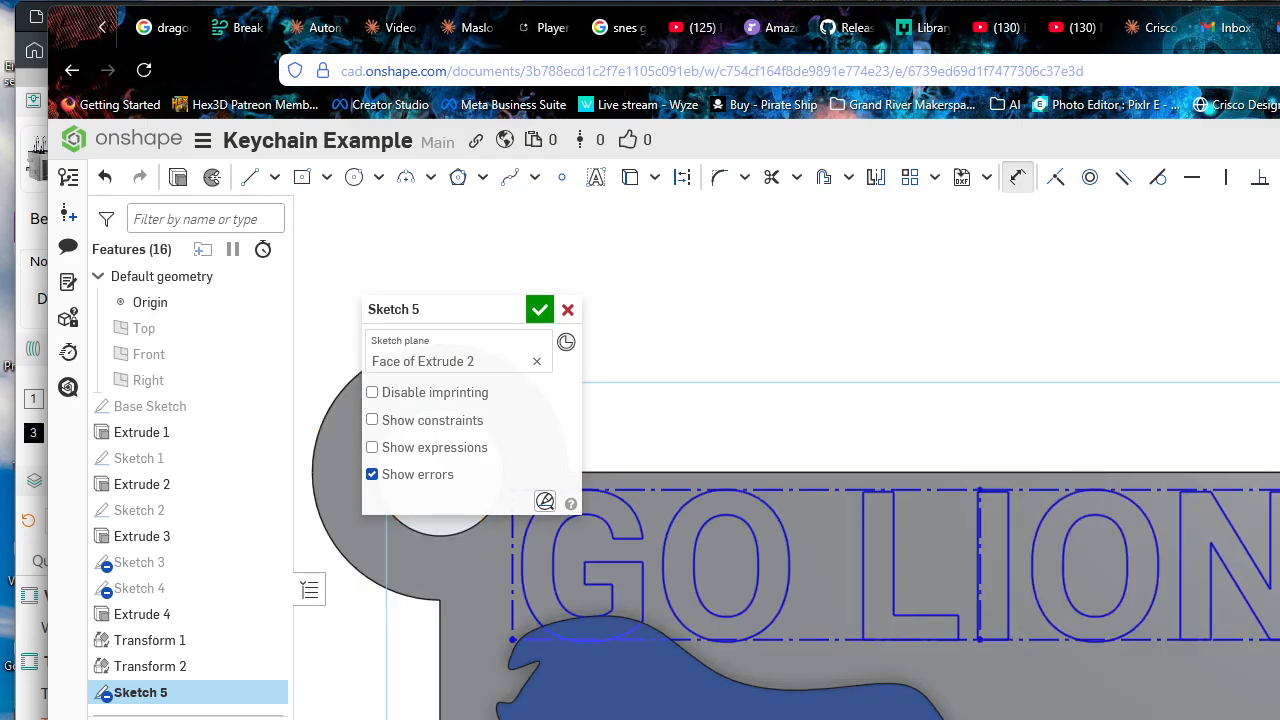
pyautogui.press('q')
pyautogui.press('q')
pyautogui.press('Return')
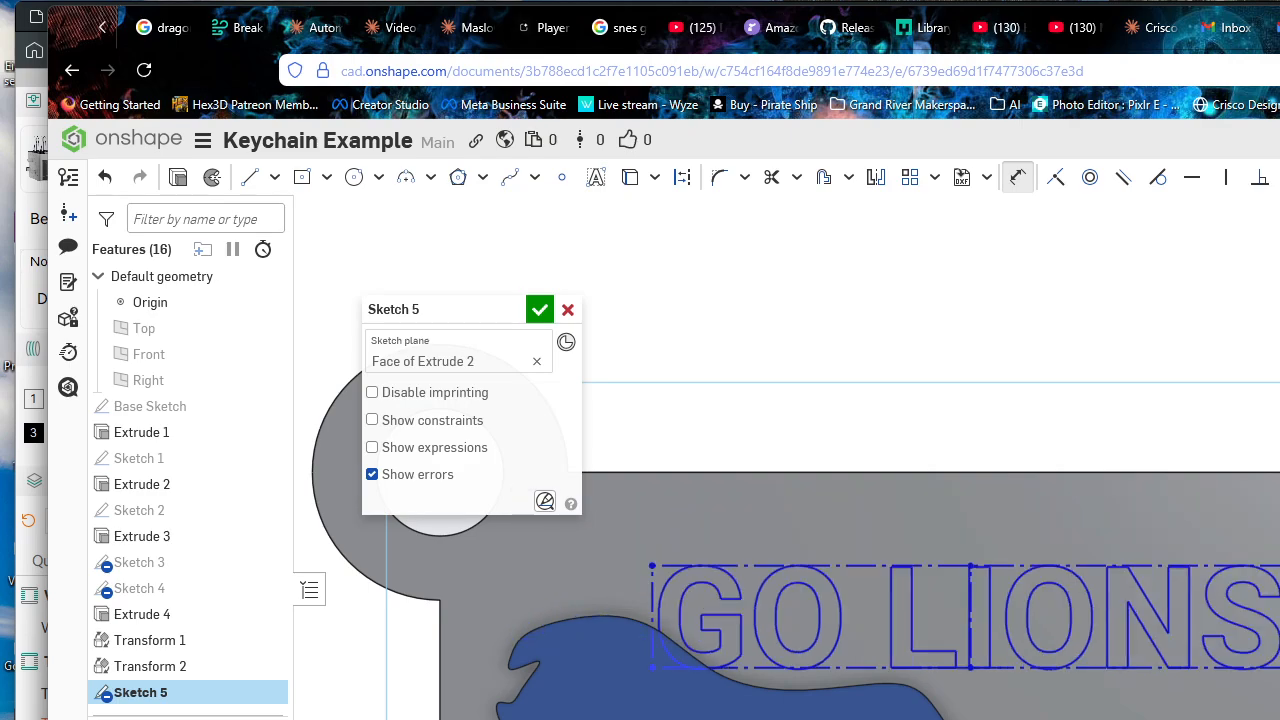
pyautogui.press('Escape')
pyautogui.moveTo(966, 617); pyautogui.dragTo(1033, 584)
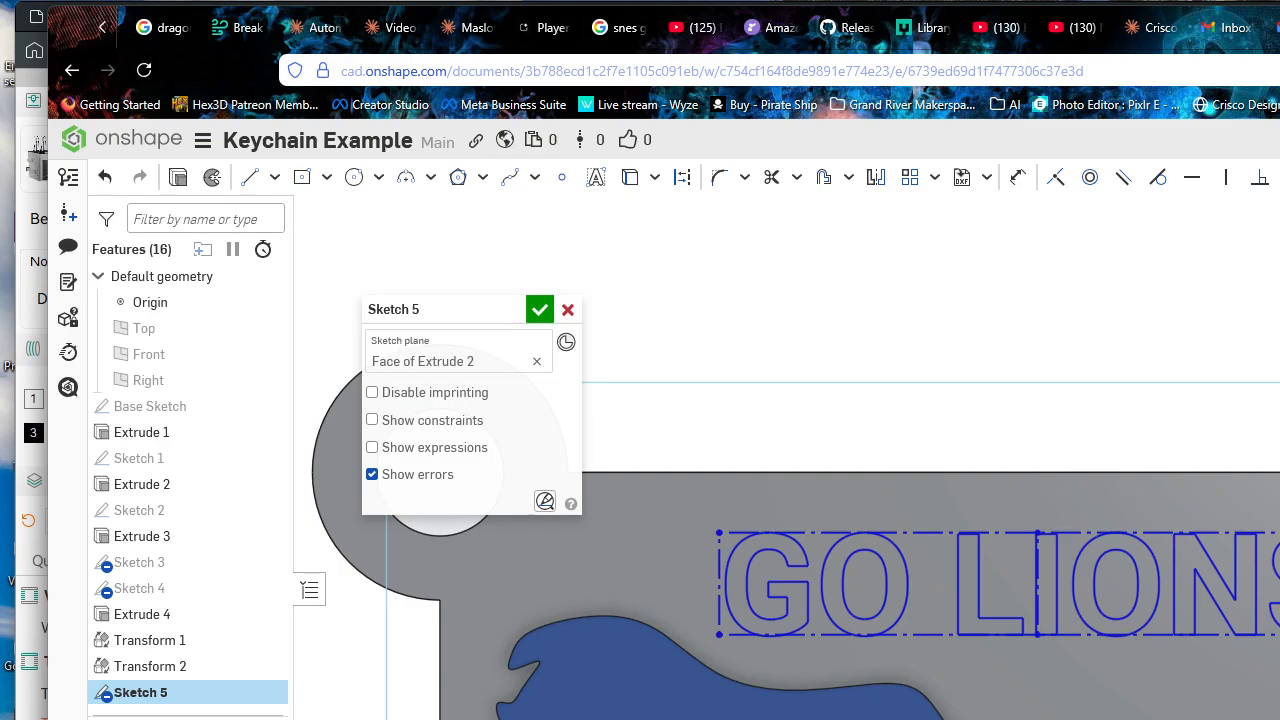
pyautogui.hotkey('ctrl', 'z')
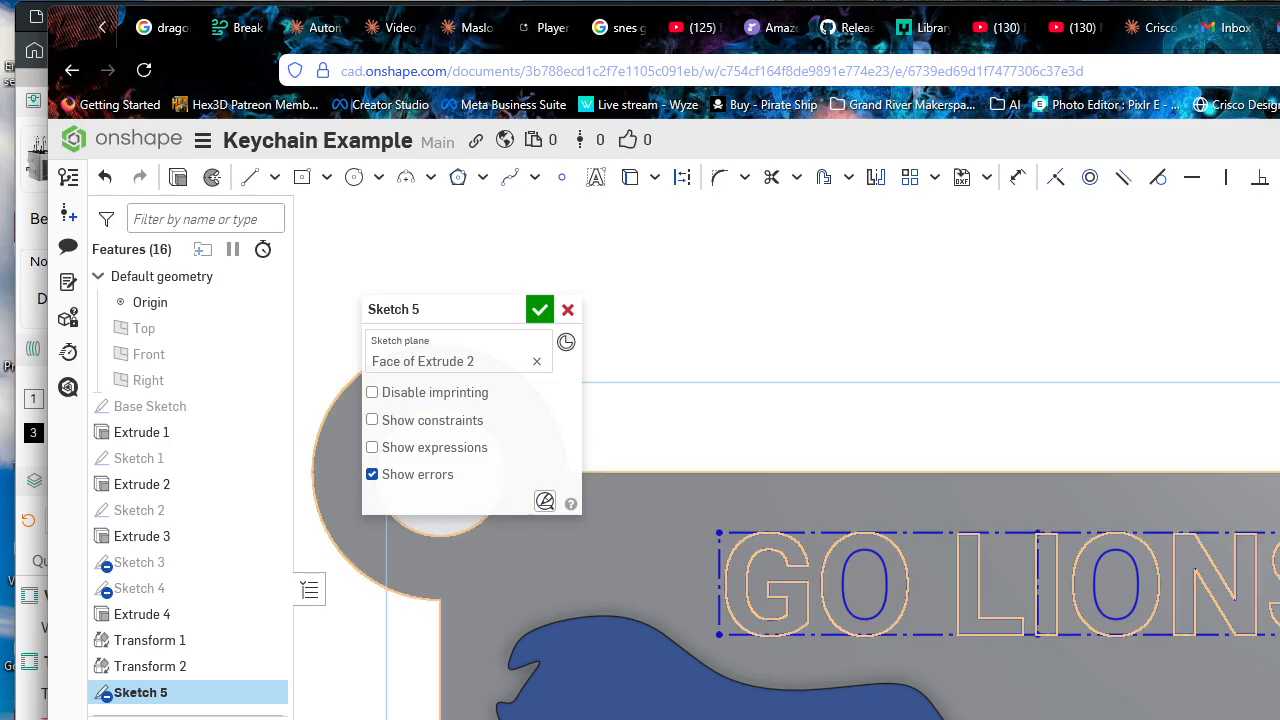
pyautogui.hotkey('ctrl', 'z')
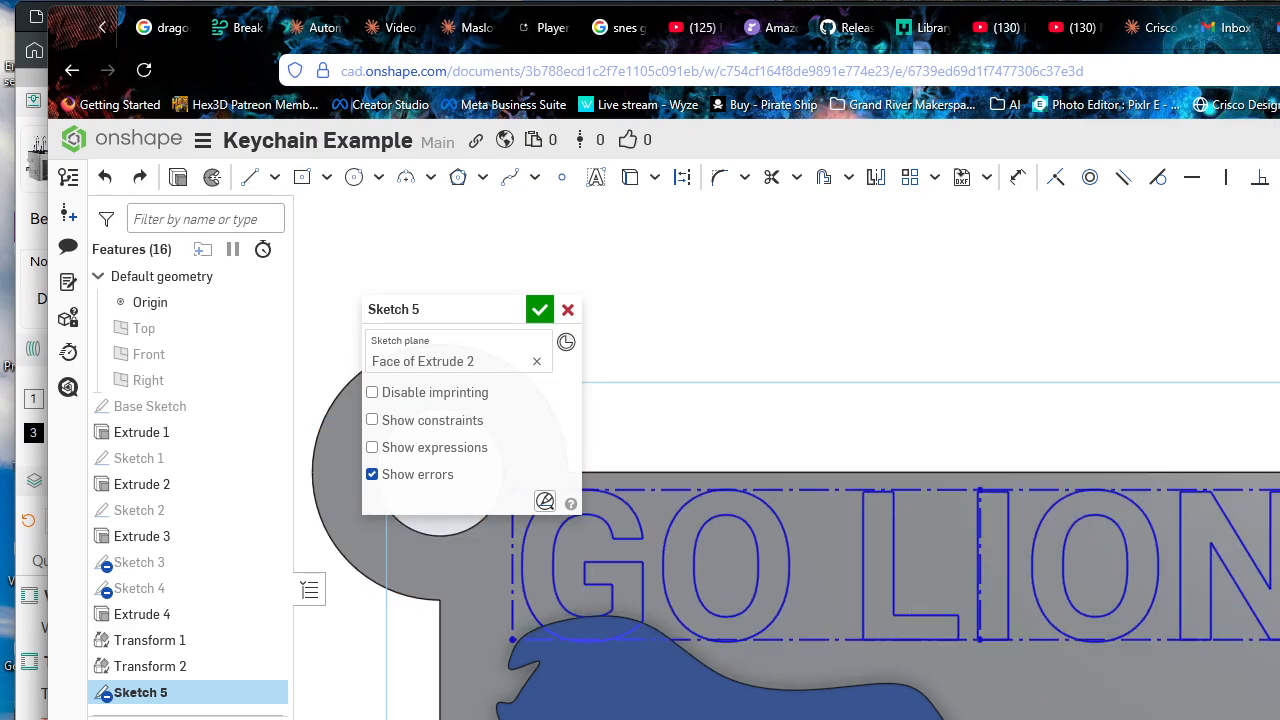
# Step: Shrink the GO LIONS text with a dimension, move it into the clear area above the lion, and accept the sketch
pyautogui.press('d')
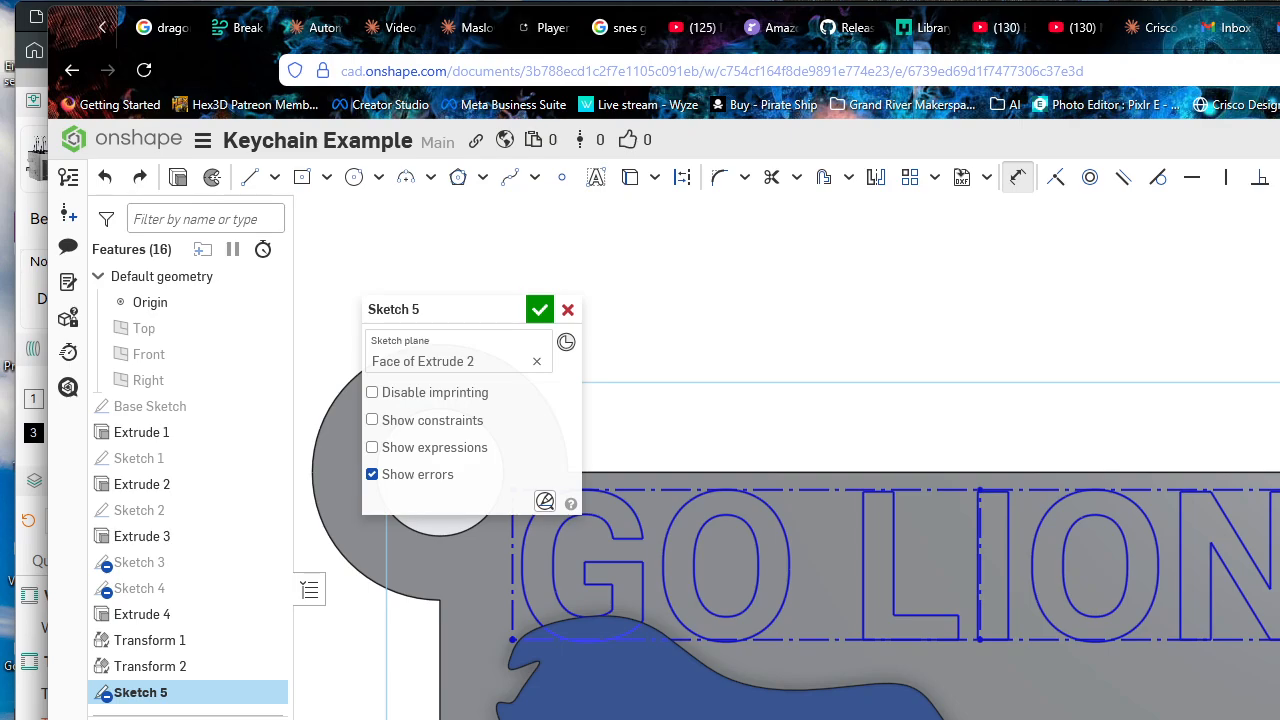
pyautogui.press('q')
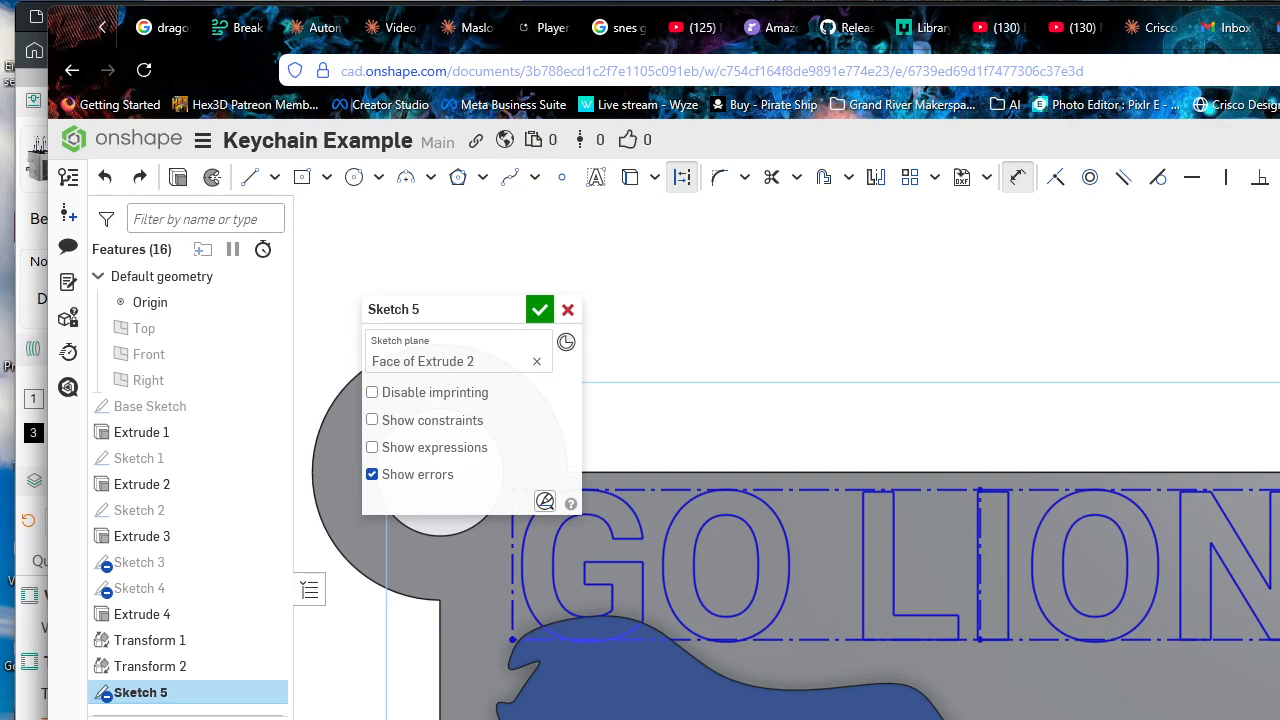
pyautogui.press('q')
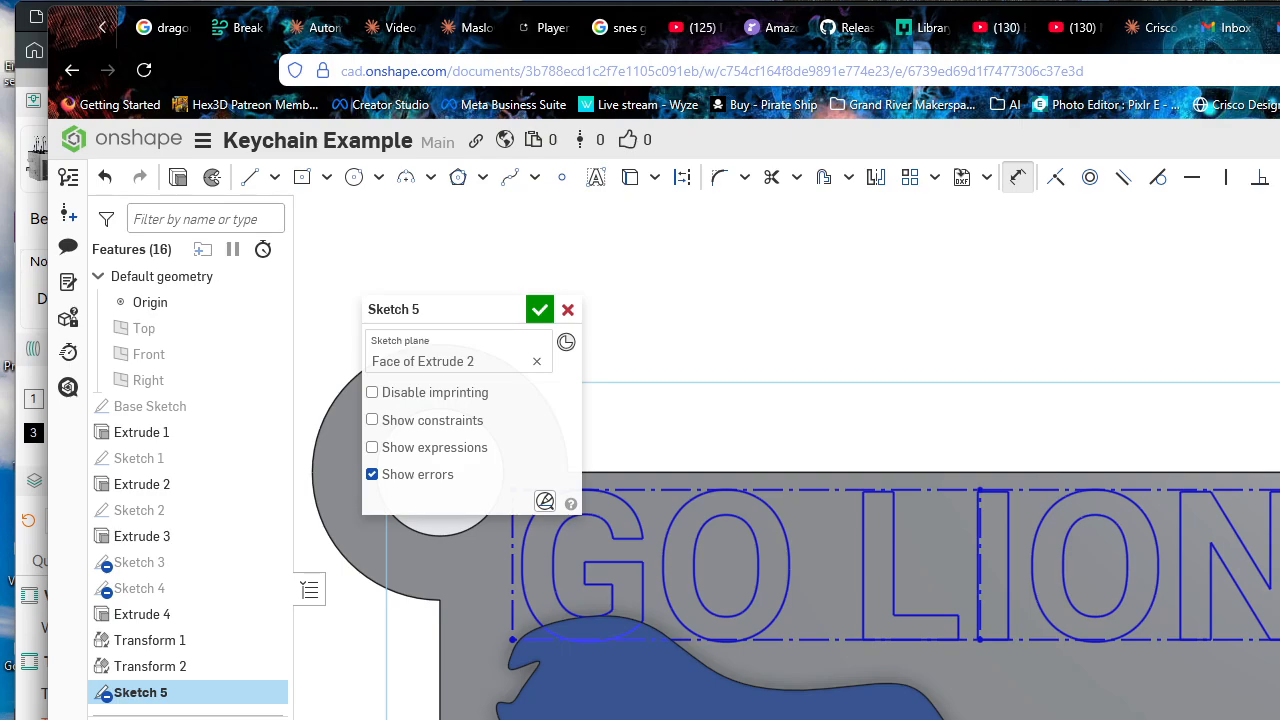
pyautogui.press('Return')
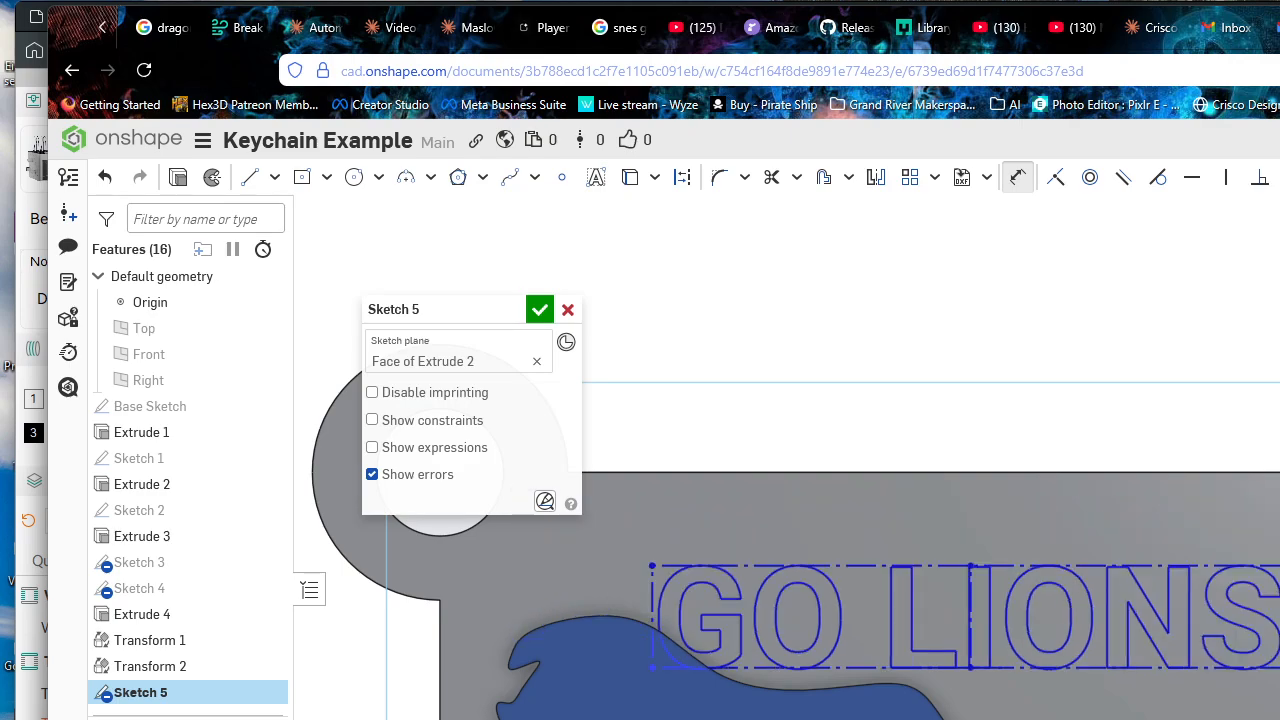
pyautogui.press('Escape')
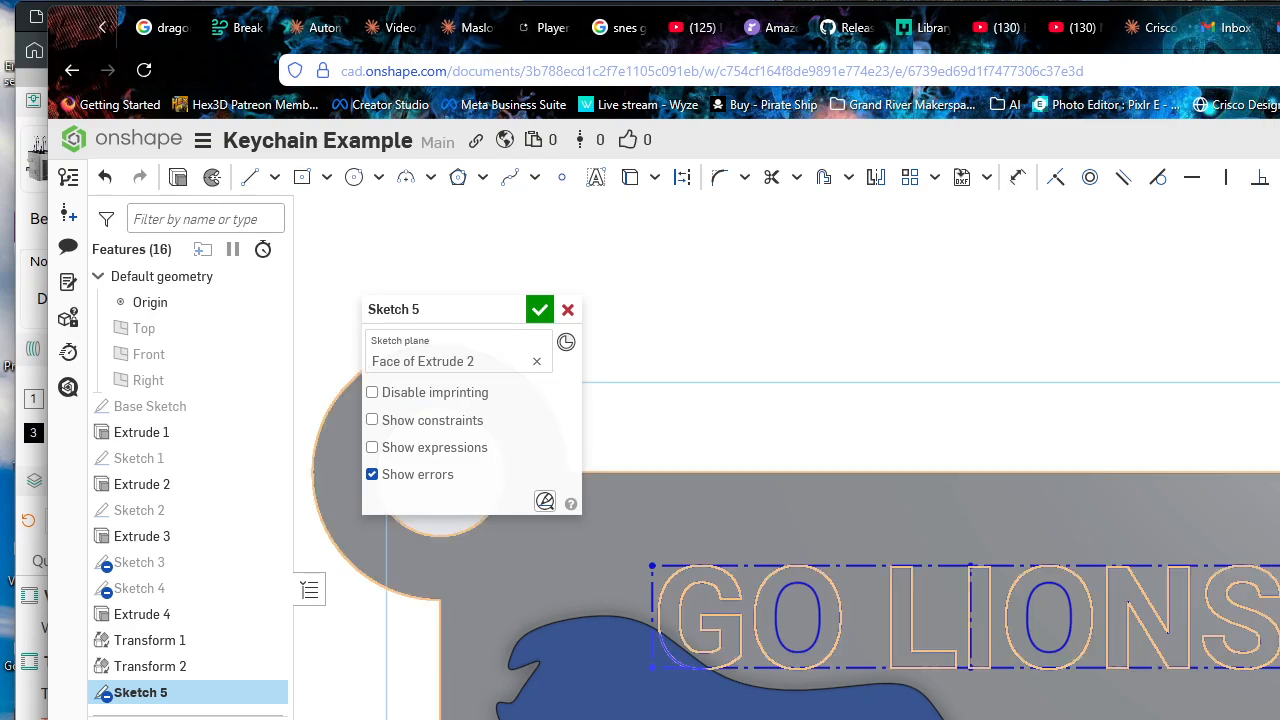
pyautogui.moveTo(652, 565); pyautogui.dragTo(744, 523)
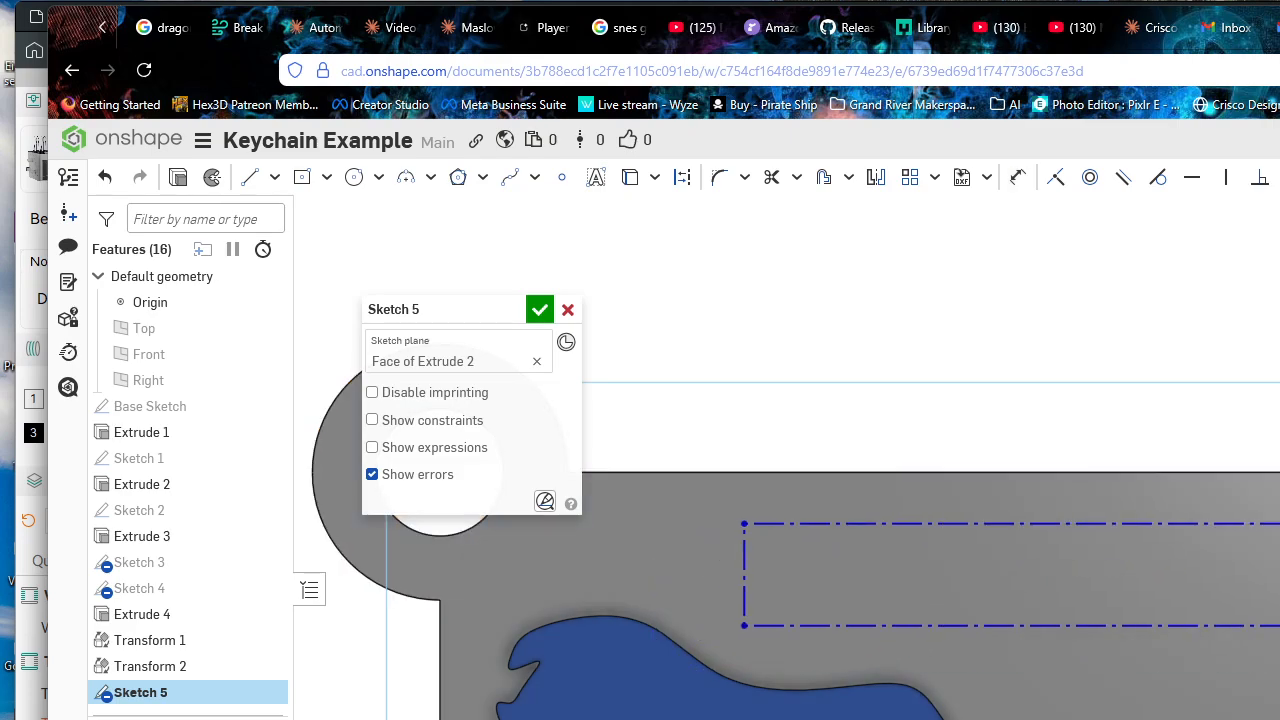
pyautogui.click(539, 312)
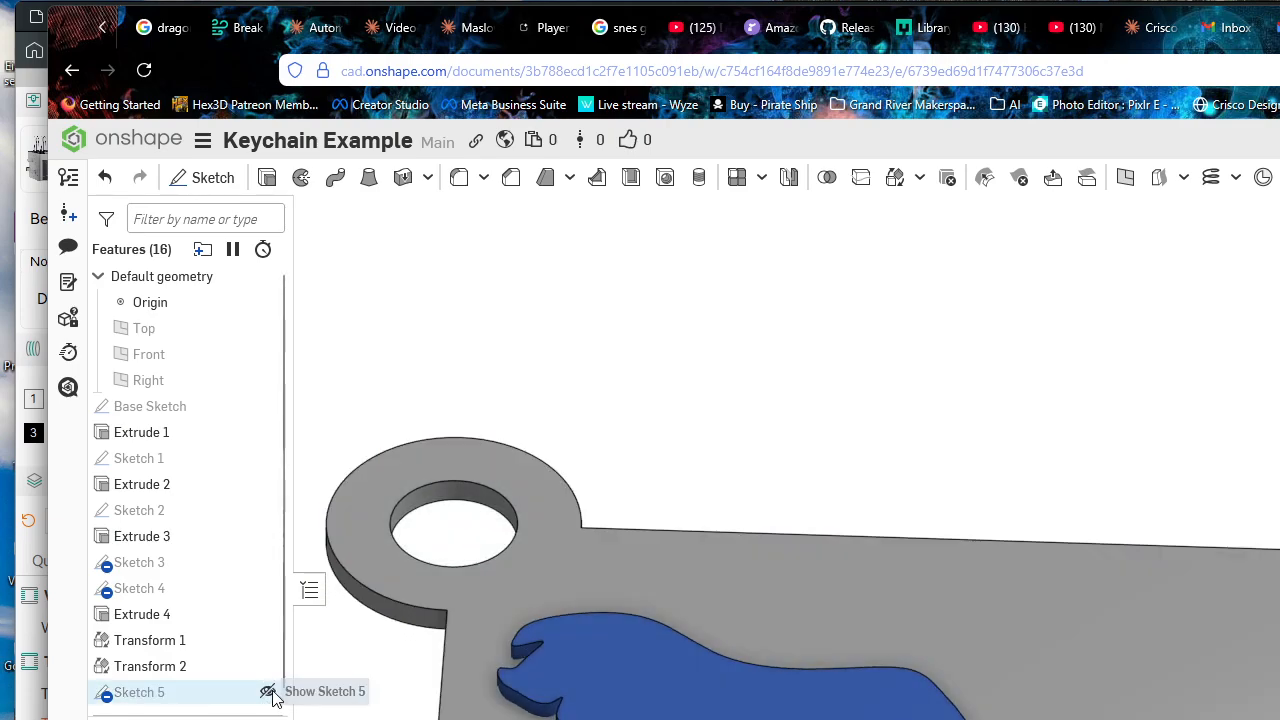
# Step: Reopen the sketch containing the GO LIONS text for editing
pyautogui.doubleClick(240, 694)
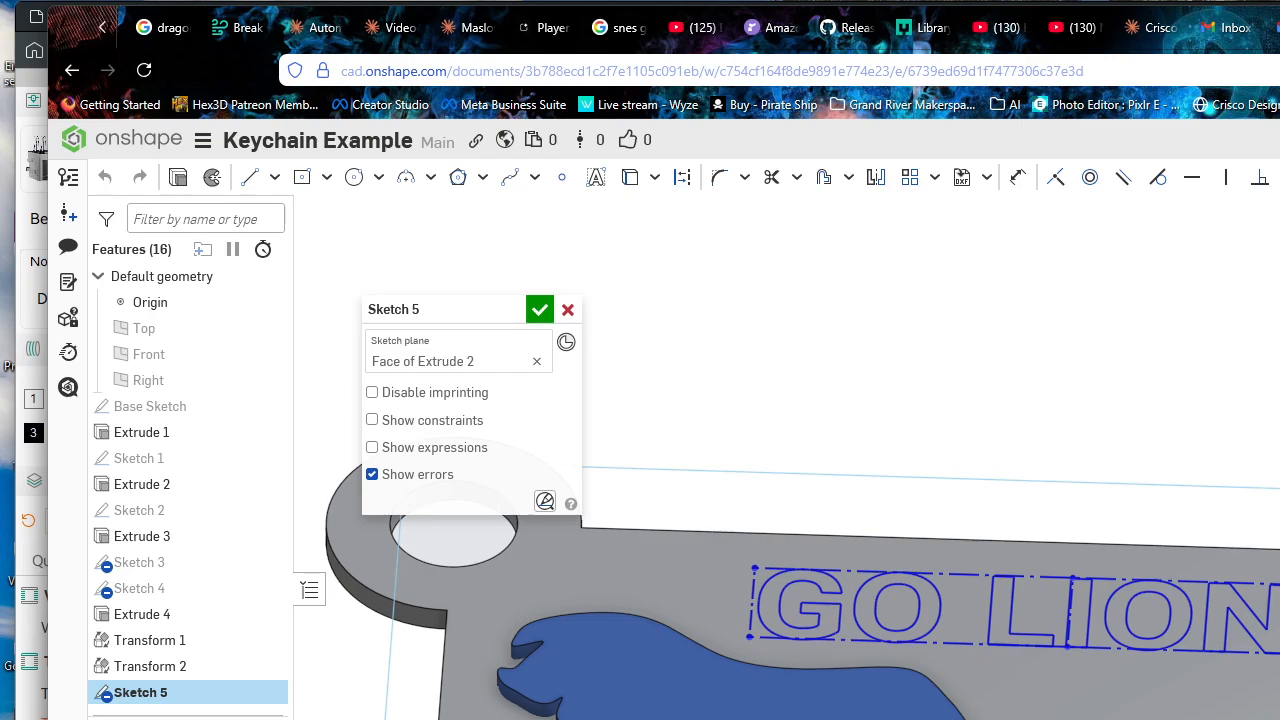
pyautogui.press('n')
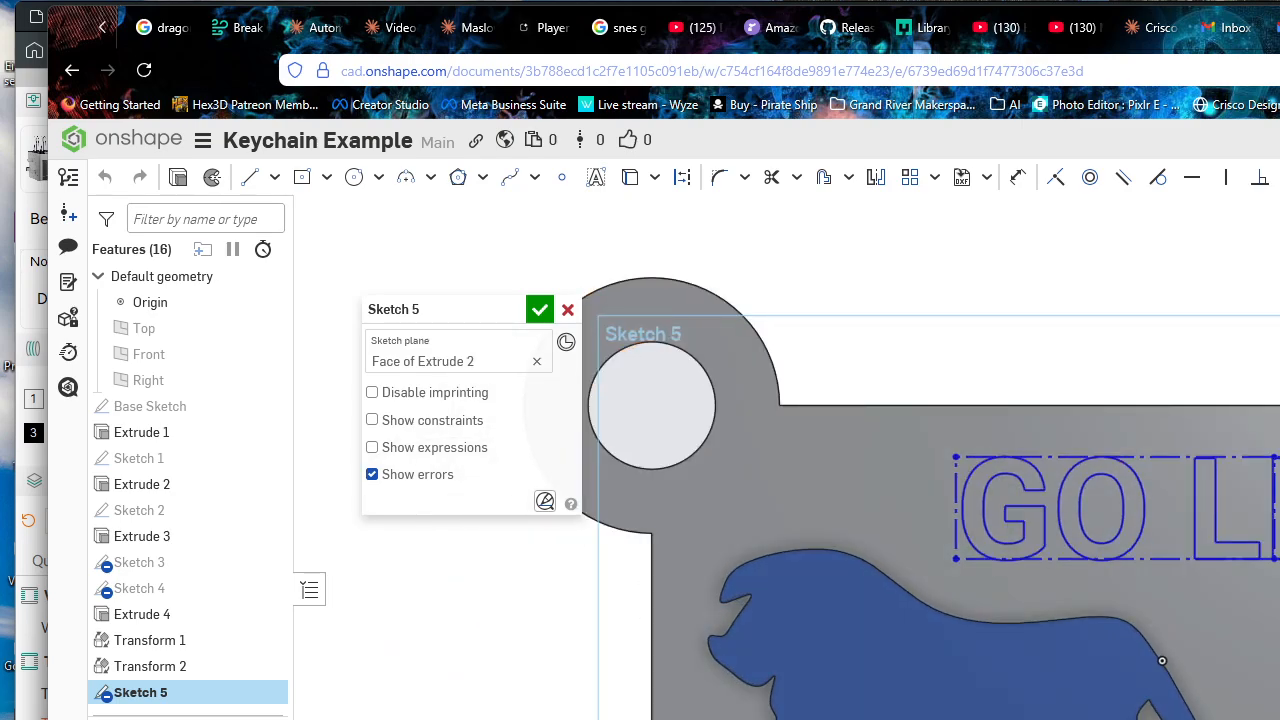
pyautogui.scroll(3, 787, 478)
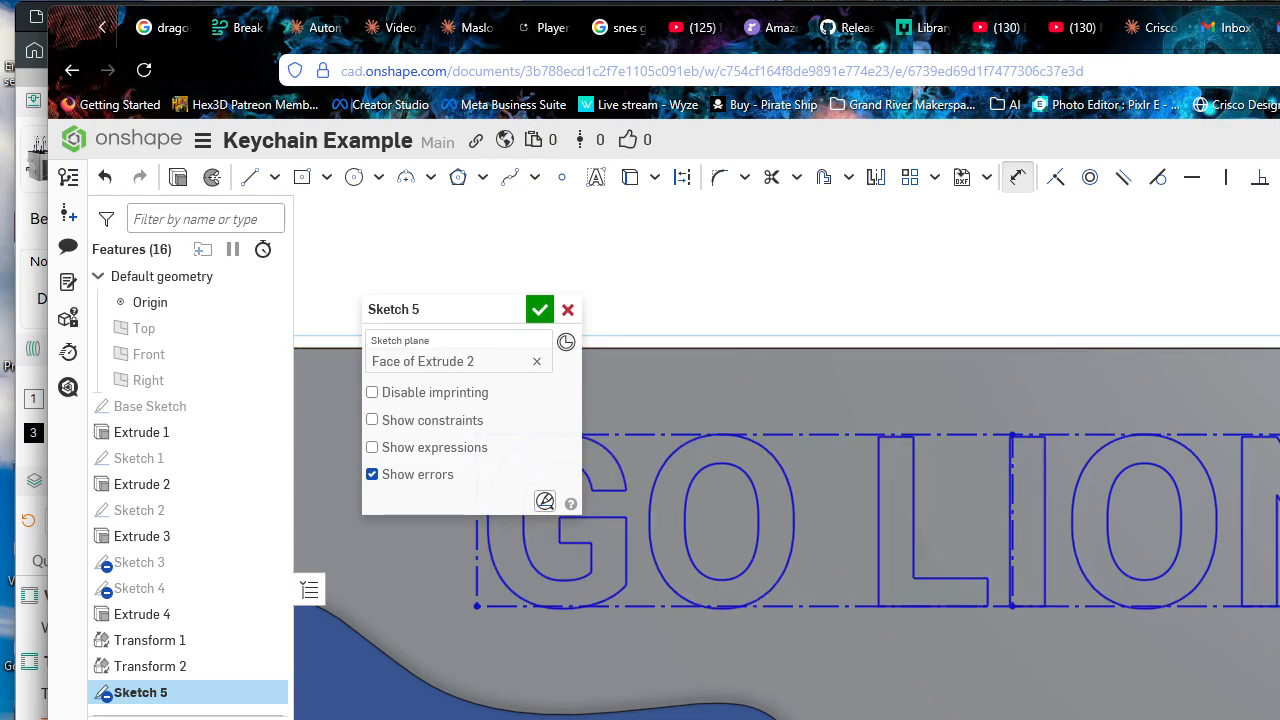
pyautogui.press('q')
pyautogui.press('Escape')
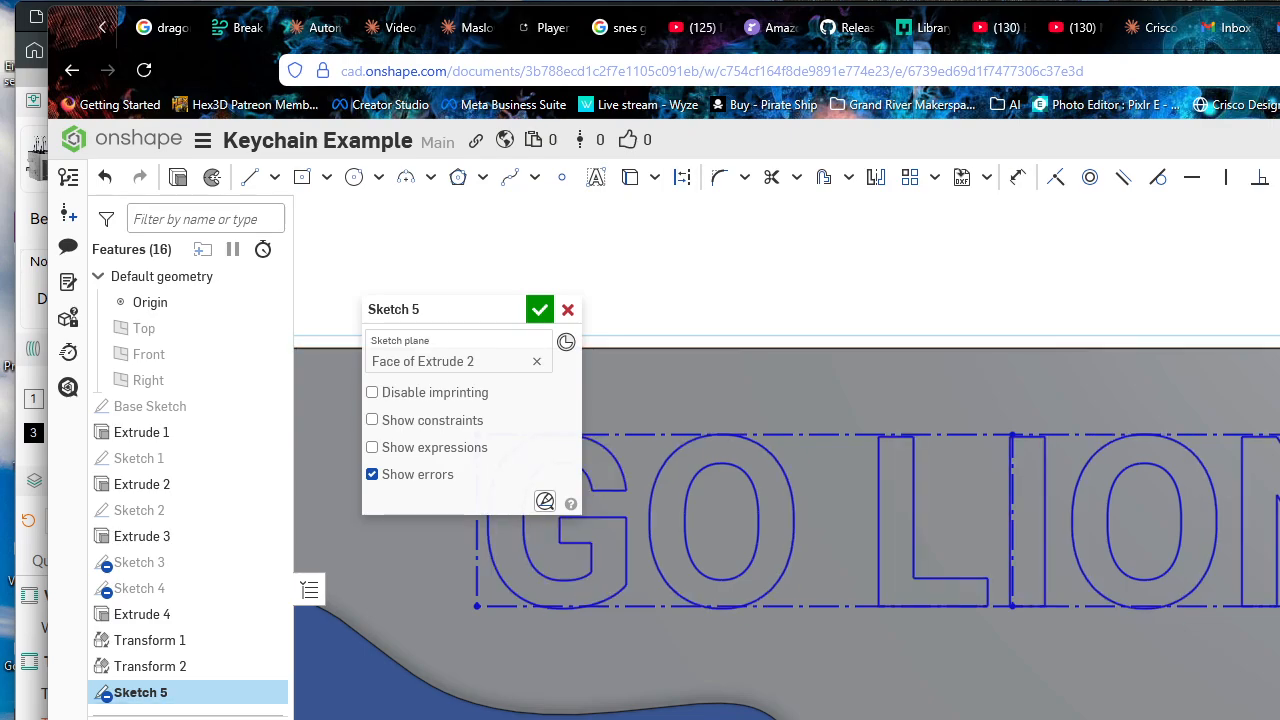
# Step: Try a height of 0.2 on the GO LIONS text's dimension, and undo the change
pyautogui.press('d')
pyautogui.scroll(3, 786, 458)
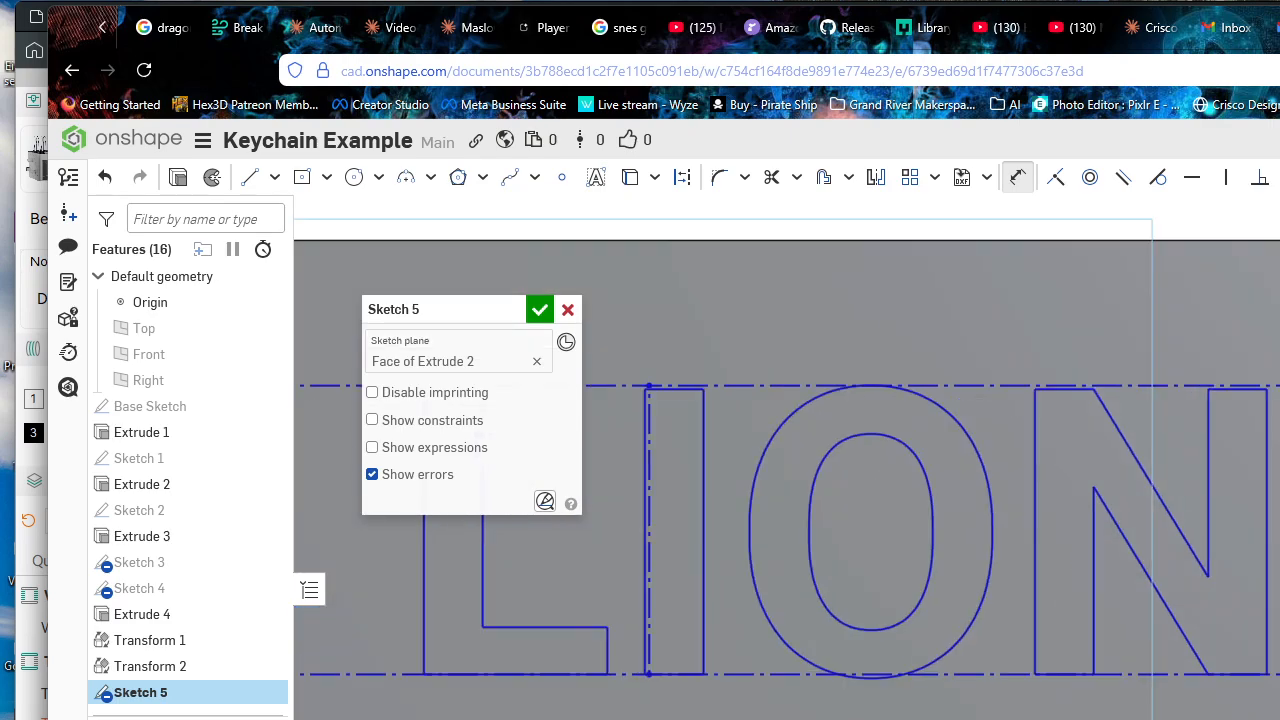
pyautogui.press('q')
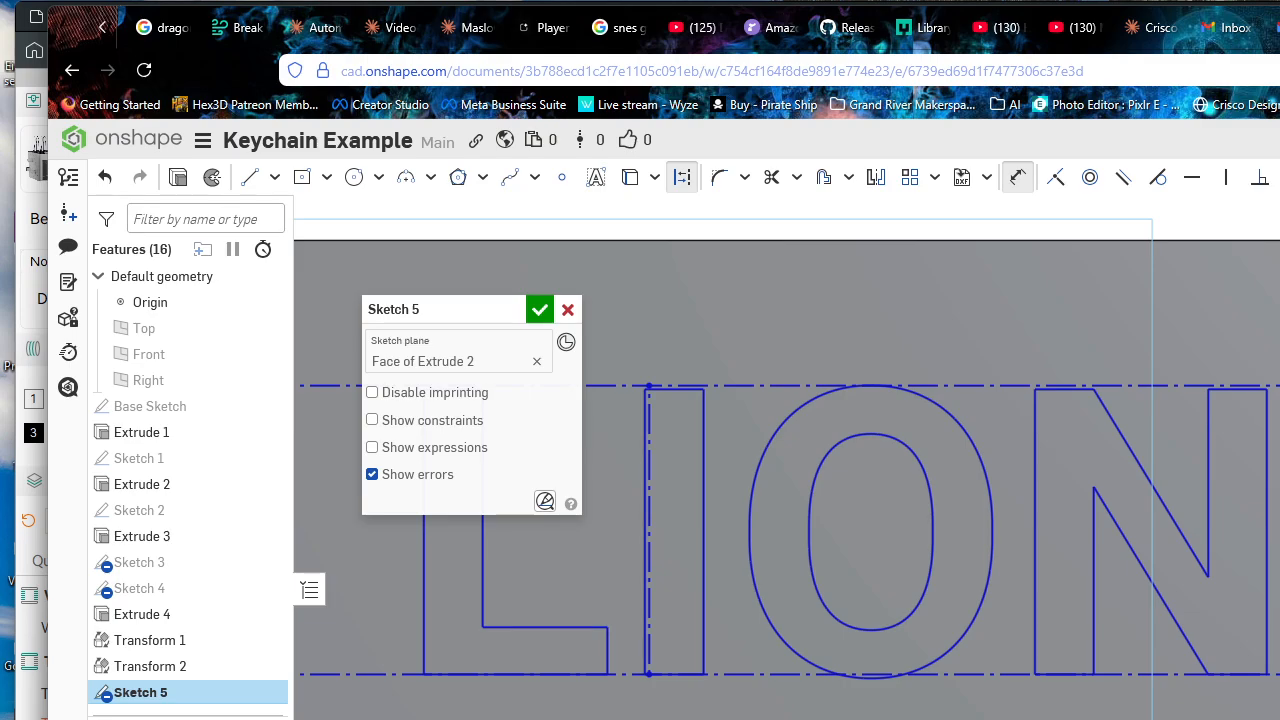
pyautogui.scroll(3, 787, 457)
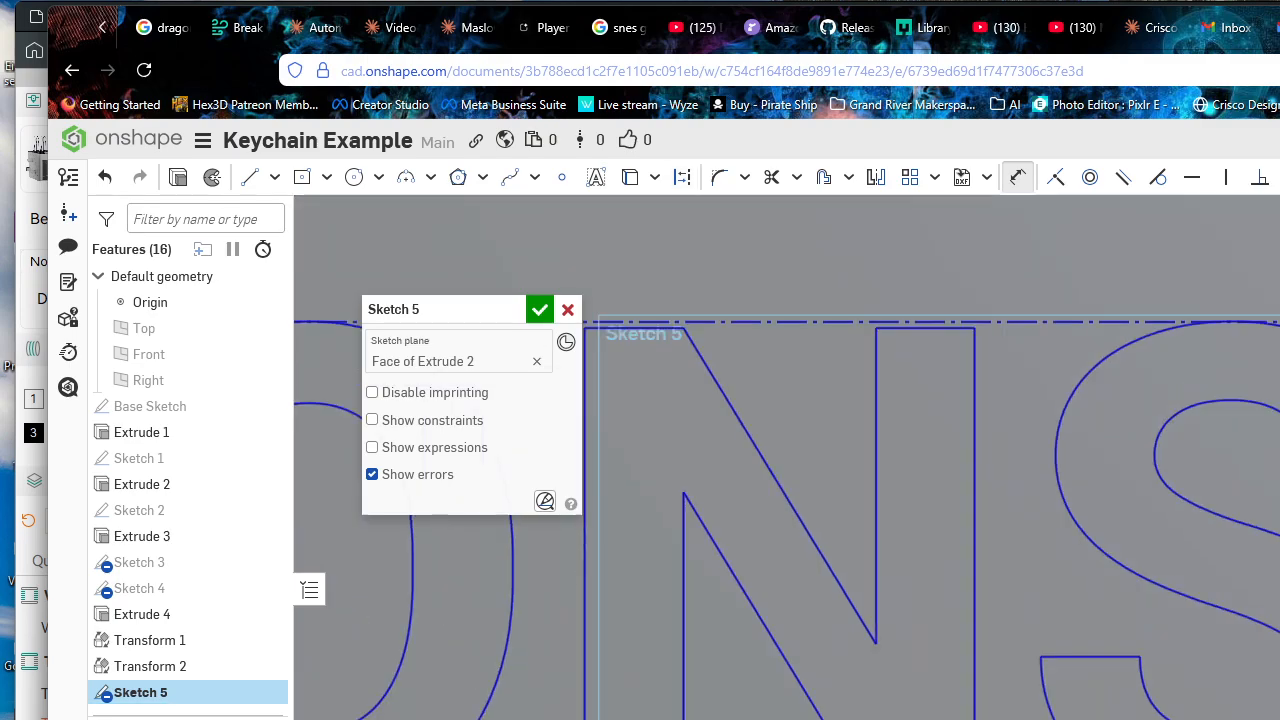
pyautogui.scroll(-1, 787, 457)
pyautogui.scroll(2, 787, 457)
pyautogui.scroll(5, 834, 509)
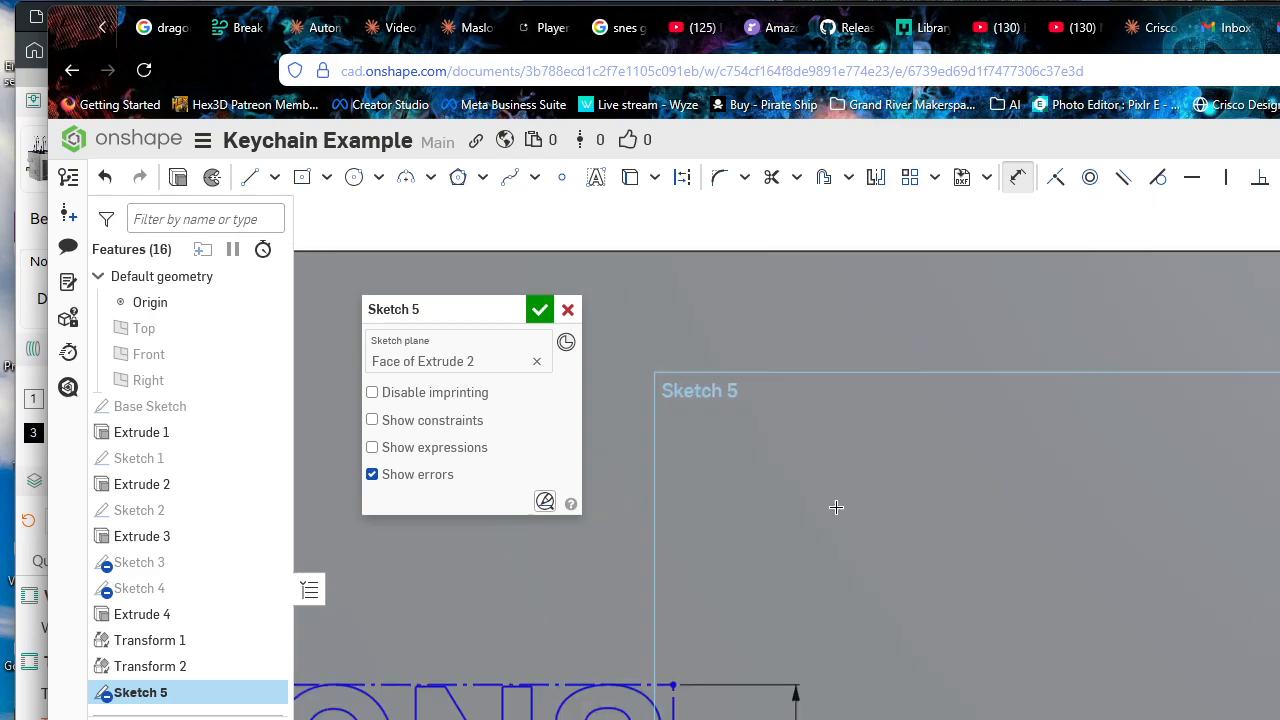
pyautogui.scroll(-3, 877, 576)
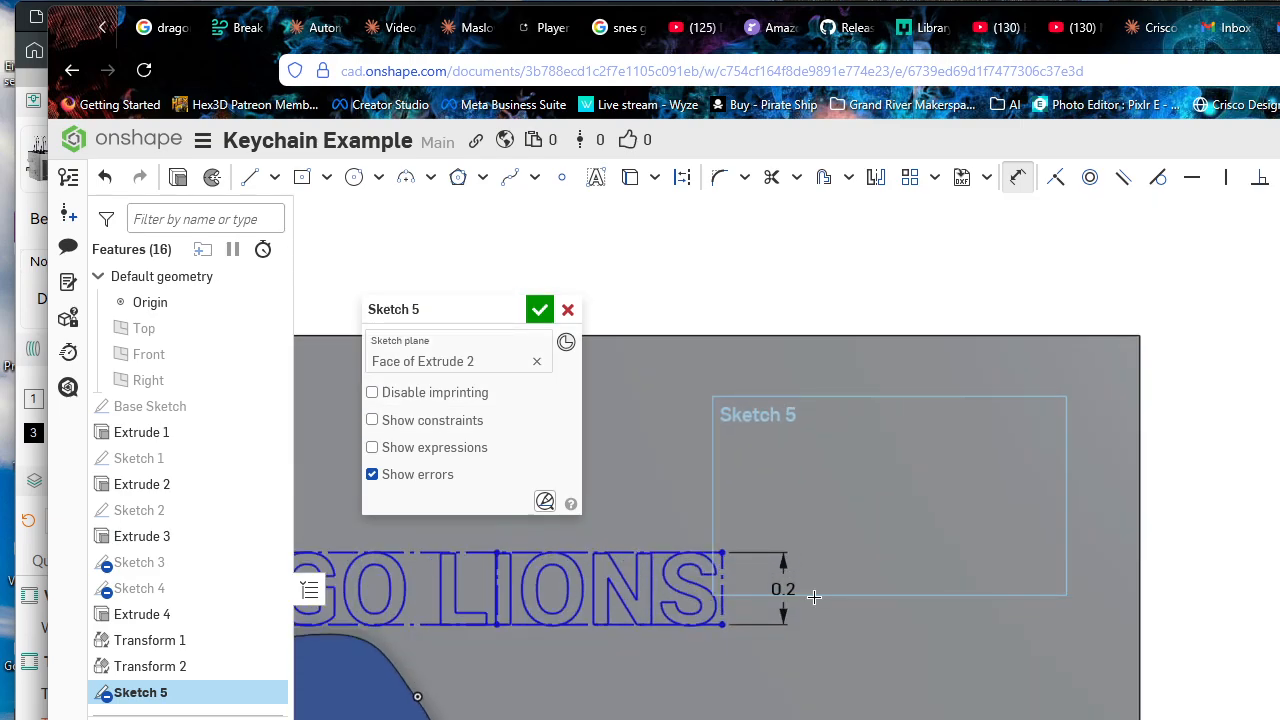
pyautogui.hotkey('ctrl', 'z')
# Step: Move the GO LIONS text slightly away from the ring and nearer the plate's upper edge, and accept the sketch
pyautogui.moveTo(836, 572); pyautogui.dragTo(1171, 640, button='middle')
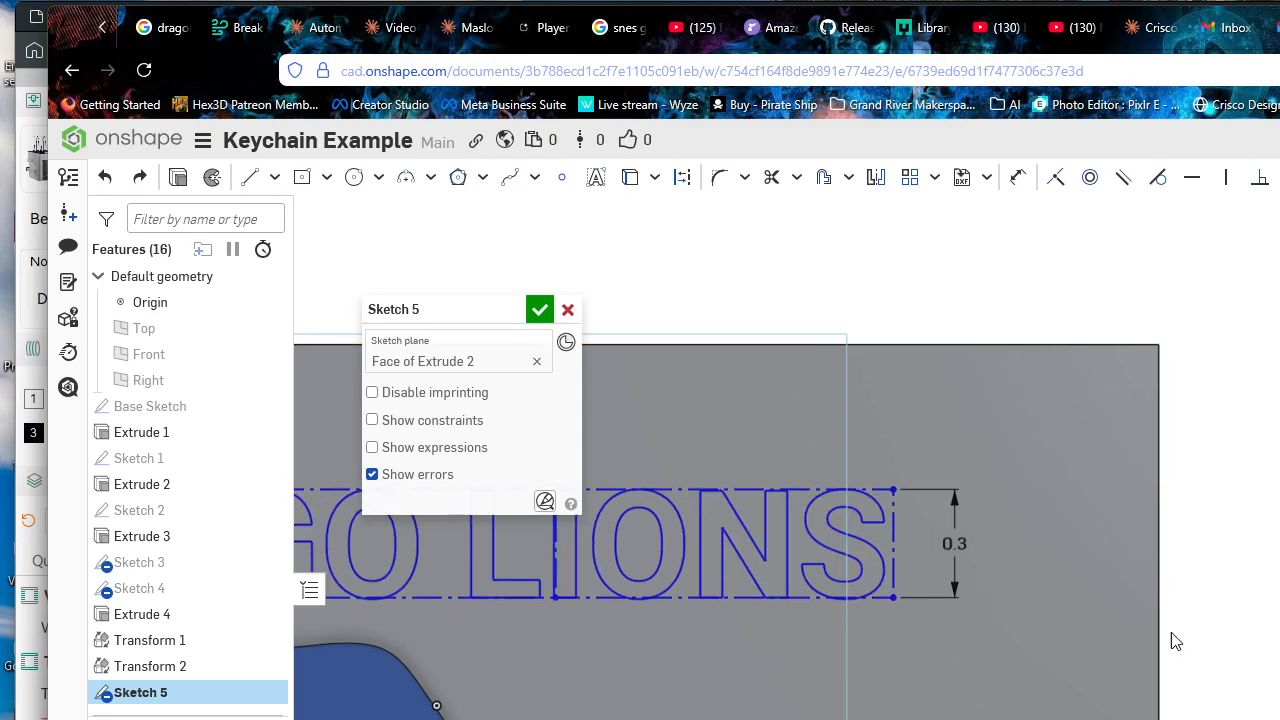
pyautogui.scroll(-1, 1140, 618)
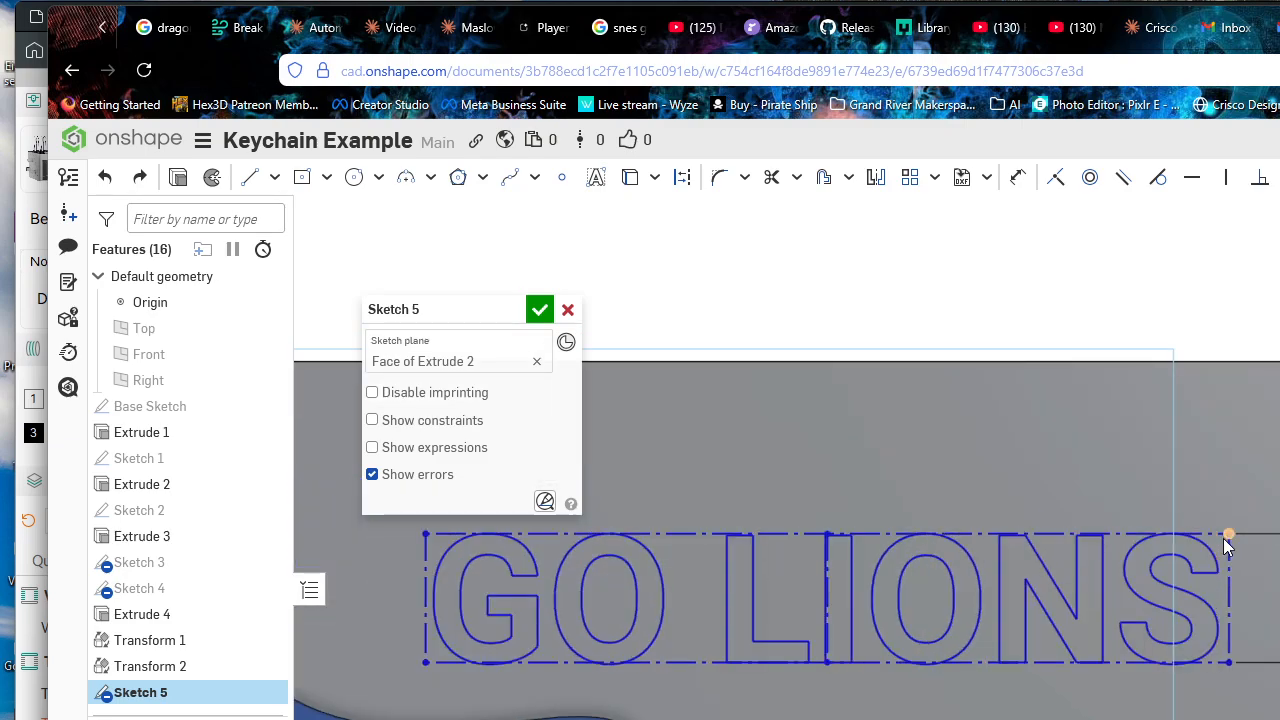
pyautogui.moveTo(1229, 534)
pyautogui.mouseDown()
pyautogui.moveTo(1271, 519)
pyautogui.moveTo(1279, 495)
pyautogui.mouseUp()
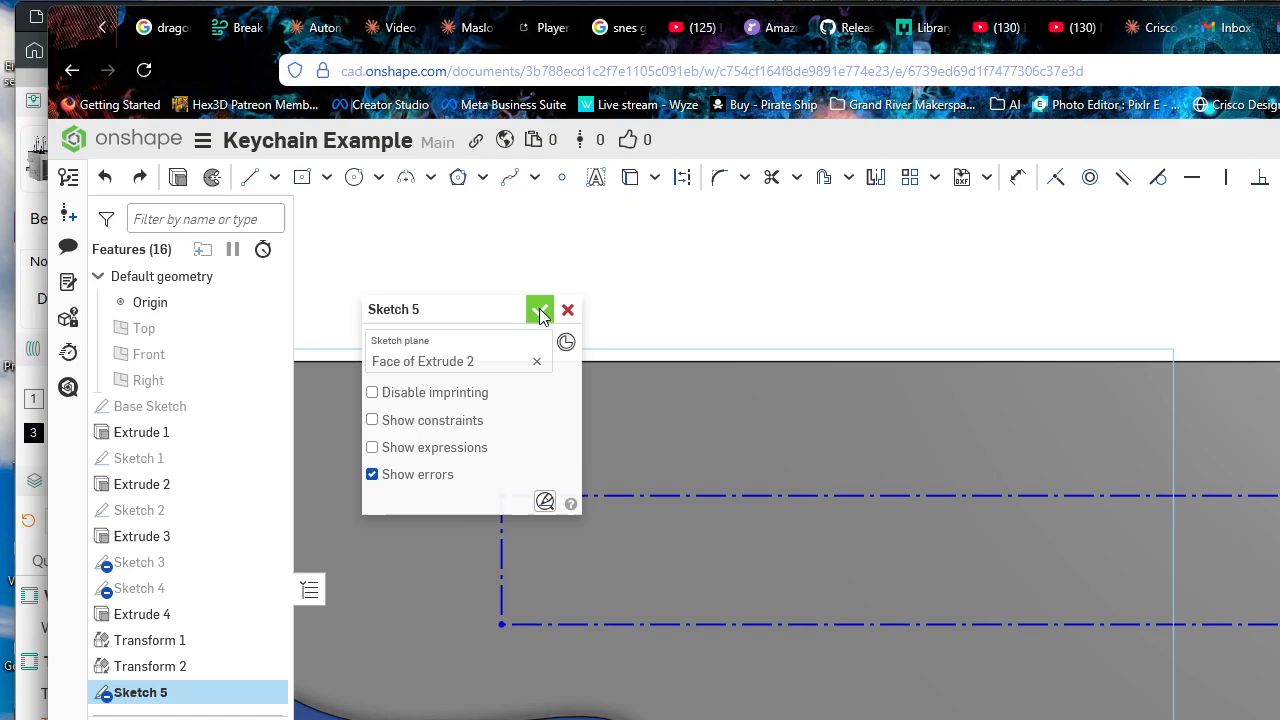
pyautogui.click(539, 310)
# Step: Switch to Tinkercad and place a text shape on the keychain plate below the star
pyautogui.scroll(2, 1140, 477)
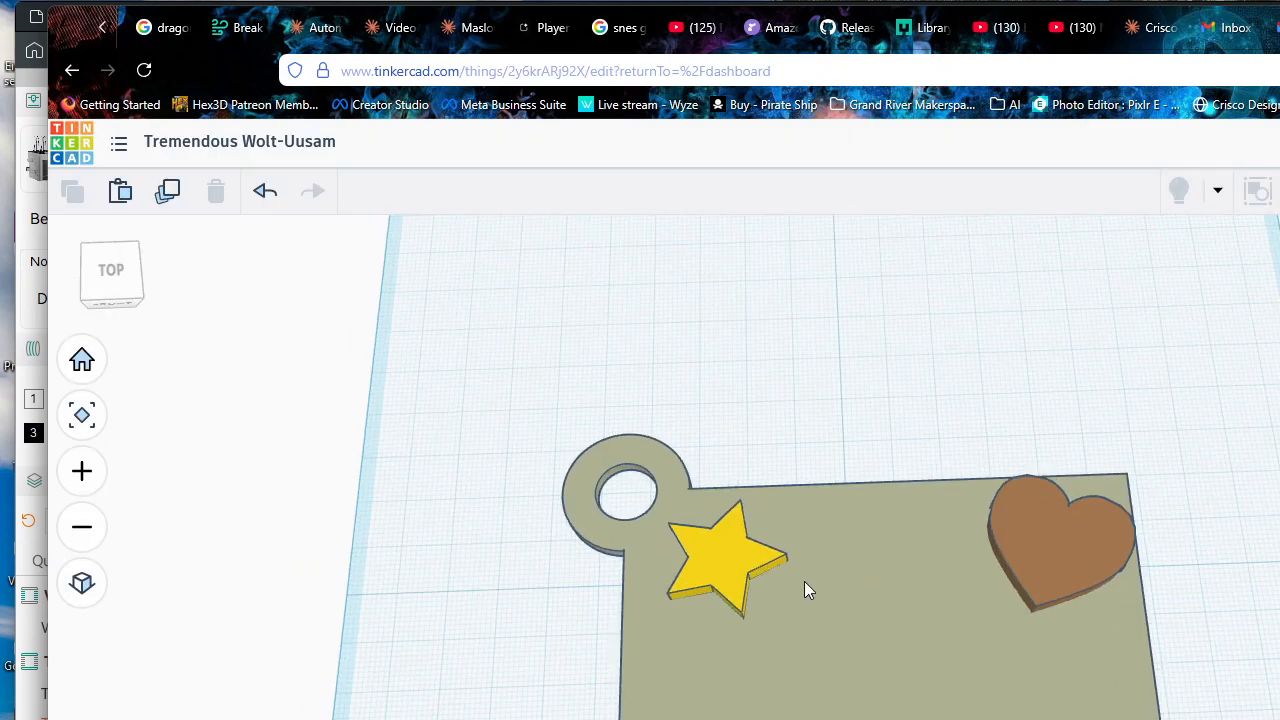
pyautogui.click(786, 621)
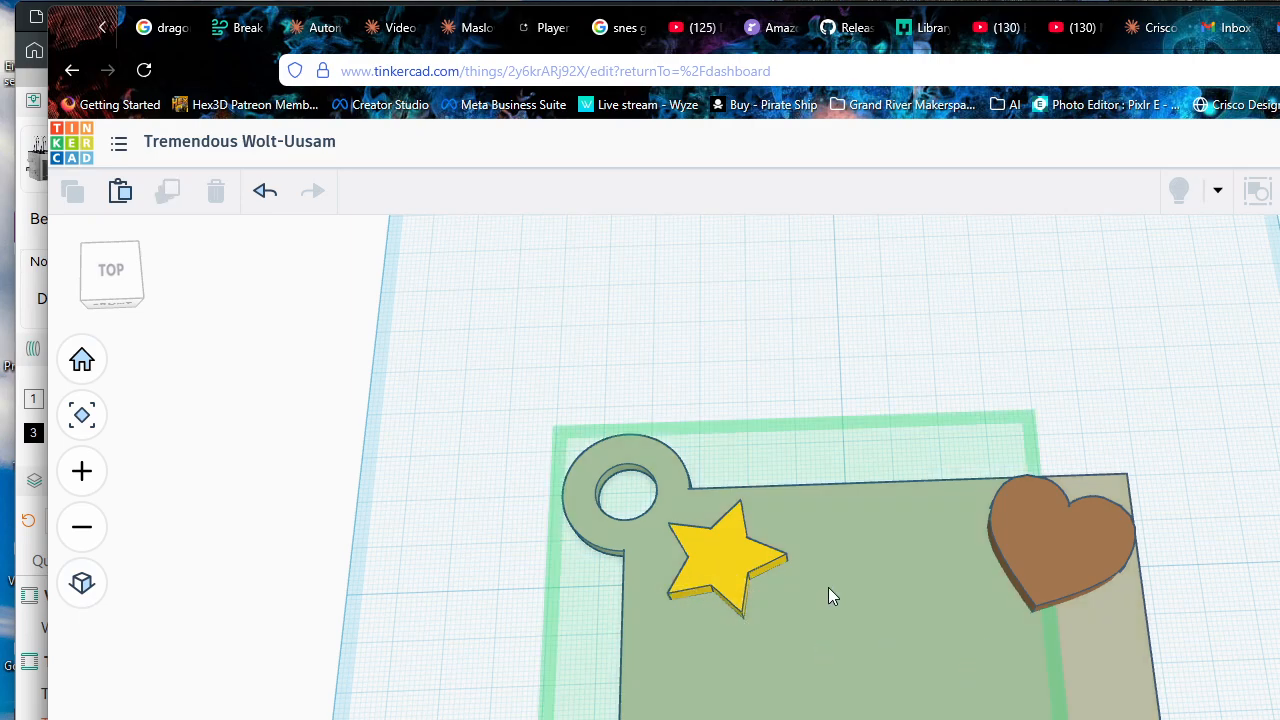
pyautogui.click(803, 640)
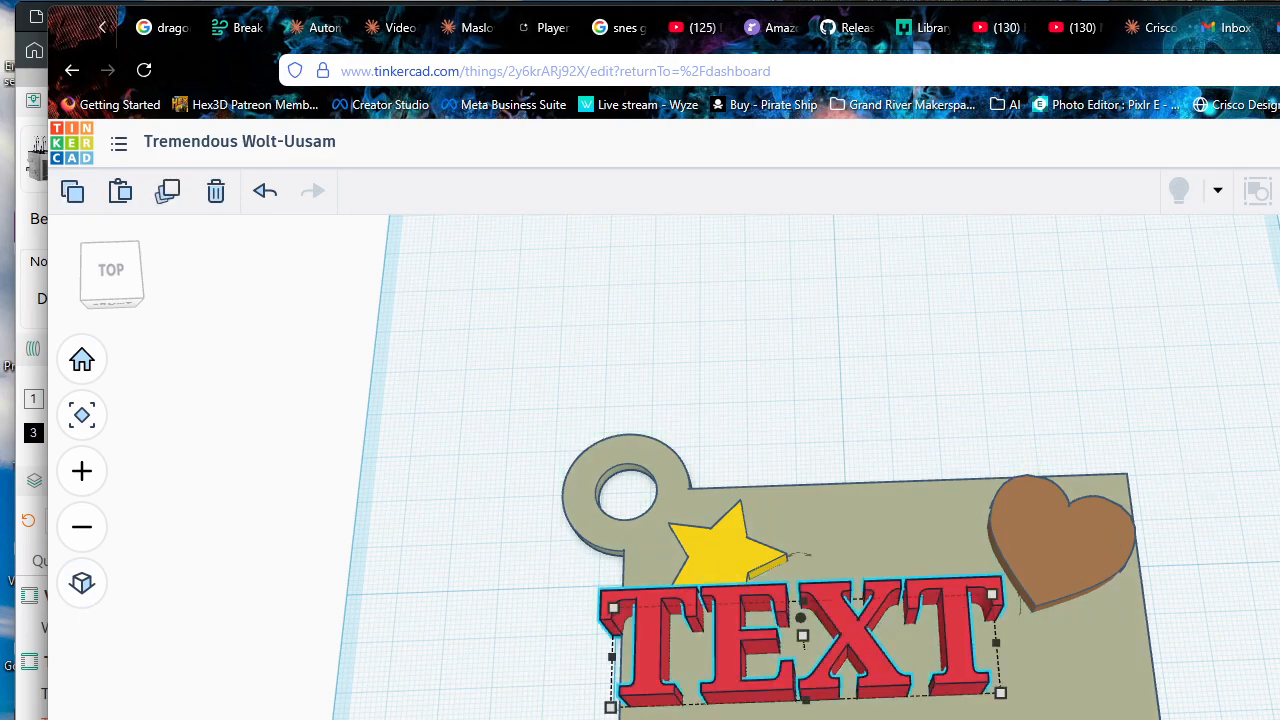
# Step: Change the wording of the new text shape to "GO Lions"
pyautogui.write('GO lo')
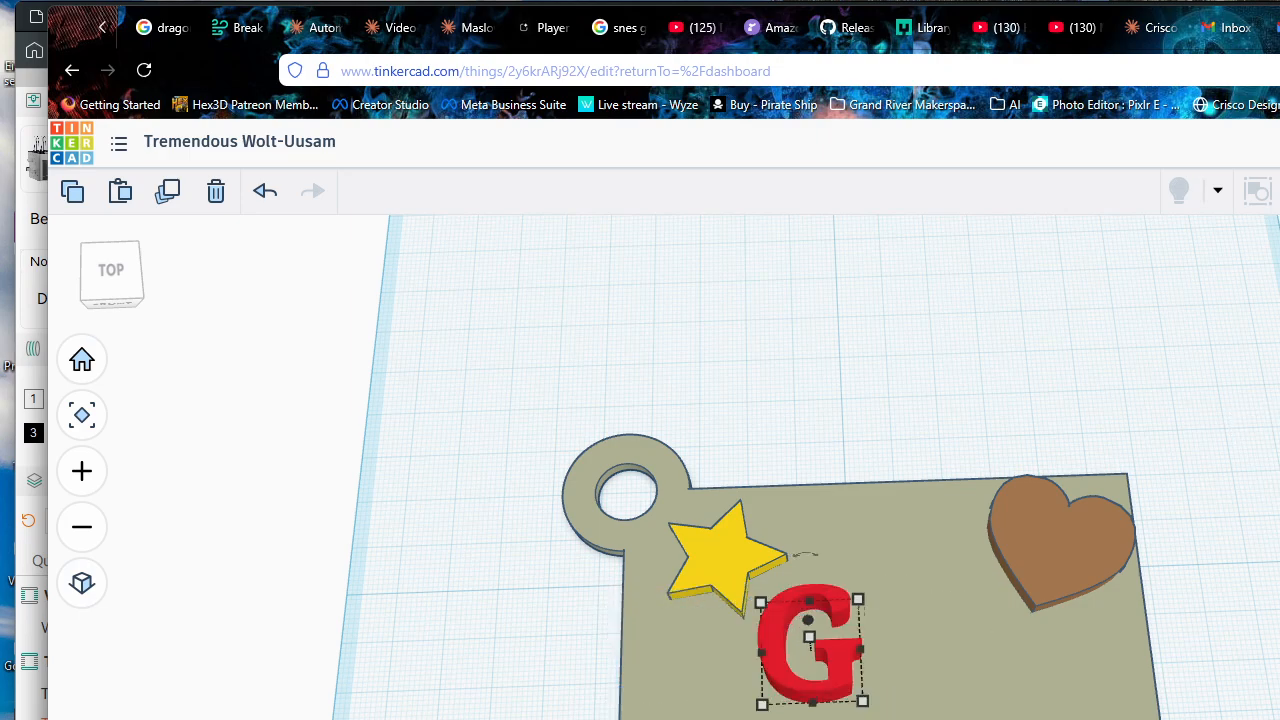
pyautogui.press('capslock')
pyautogui.write('ION')
pyautogui.press('BackSpace')
pyautogui.press('BackSpace')
pyautogui.press('BackSpace')
pyautogui.press('BackSpace')
pyautogui.press('BackSpace')
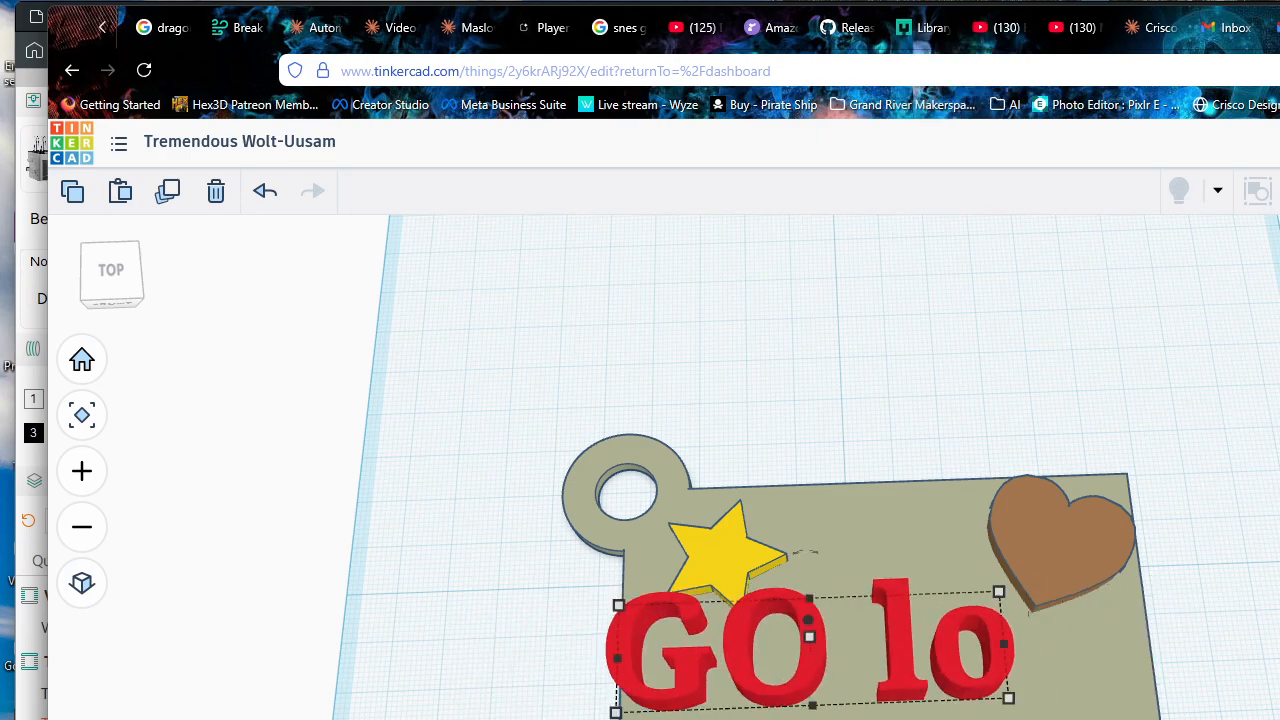
pyautogui.press('capslock')
pyautogui.write('IION')
pyautogui.press('BackSpace')
pyautogui.press('BackSpace')
pyautogui.press('BackSpace')
pyautogui.press('BackSpace')
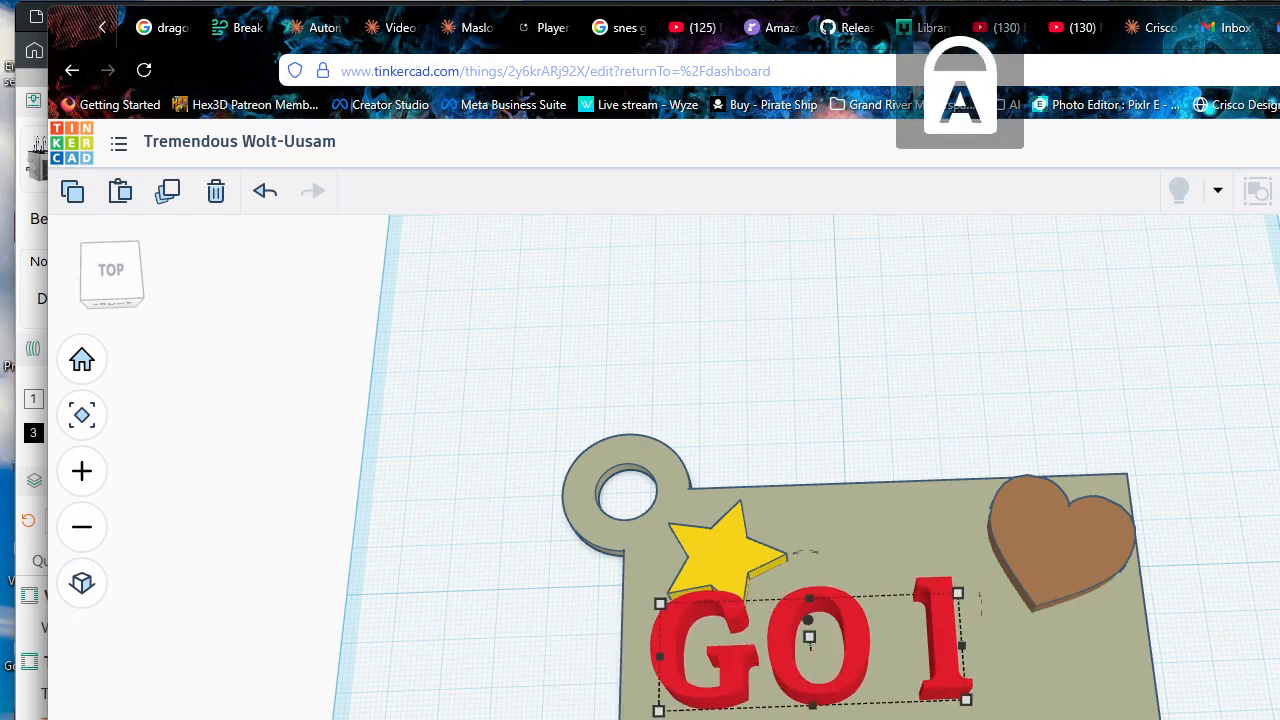
pyautogui.write('L')
pyautogui.press('capslock')
pyautogui.write('ions')
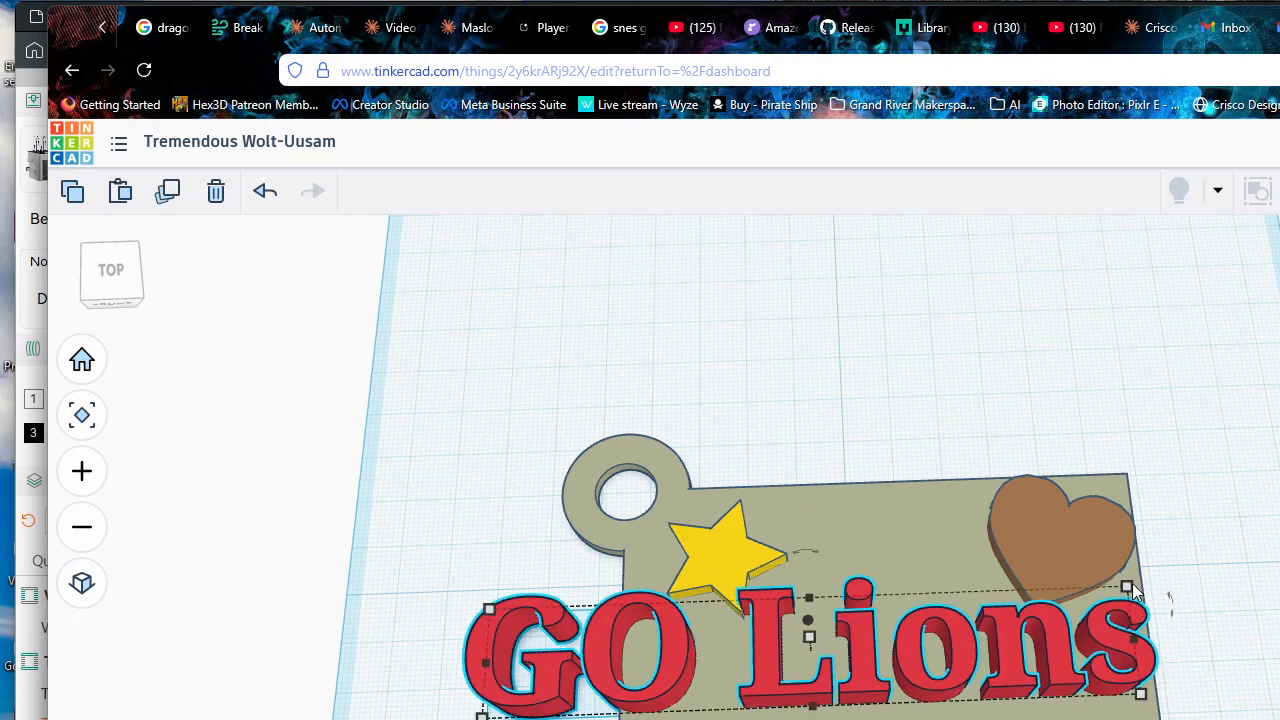
# Step: Shrink the "GO Lions" text and position it on the plate below the star and the heart
pyautogui.moveTo(1045, 607); pyautogui.dragTo(806, 634)
pyautogui.moveTo(742, 665); pyautogui.dragTo(976, 646)
pyautogui.moveTo(976, 646); pyautogui.dragTo(935, 475, button='right')
pyautogui.moveTo(866, 558); pyautogui.dragTo(866, 600)
pyautogui.moveTo(875, 649); pyautogui.dragTo(885, 719, button='right')
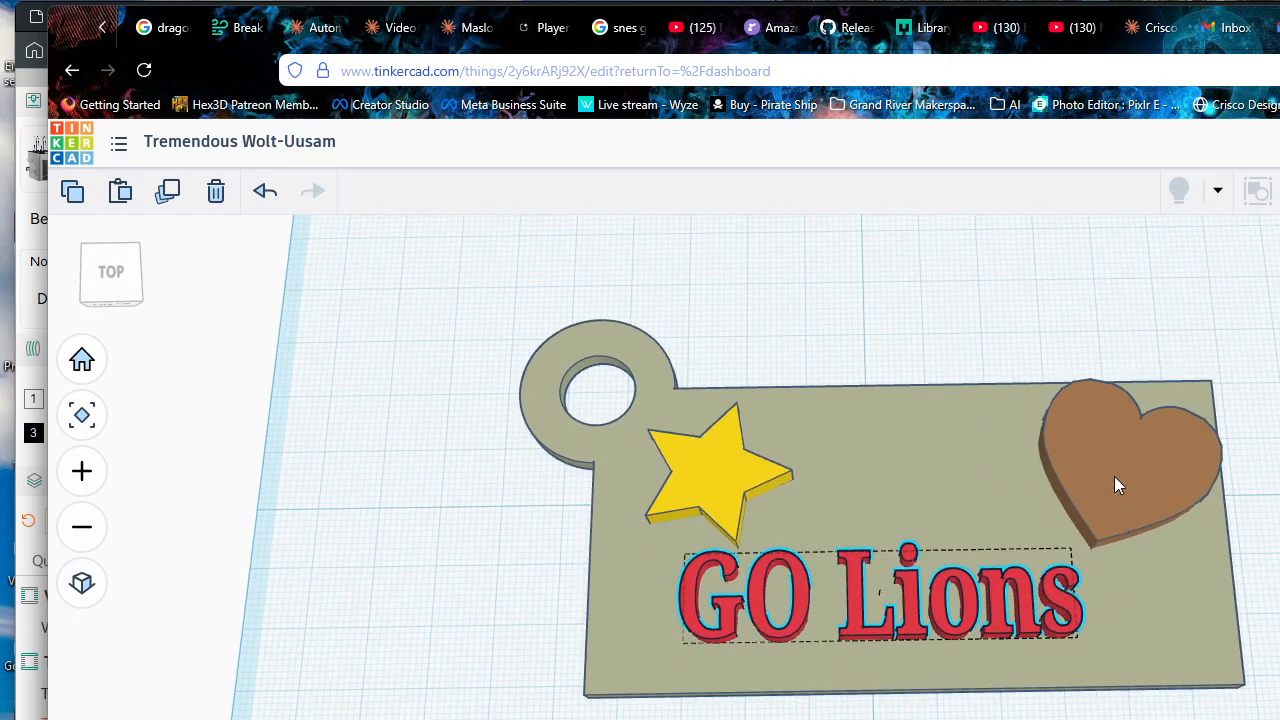
# Step: Shrink the heart and move it over the dot of the "i" in Lions
pyautogui.moveTo(1114, 477); pyautogui.dragTo(1100, 477)
pyautogui.scroll(2, 1100, 472)
pyautogui.moveTo(1204, 370); pyautogui.dragTo(862, 537)
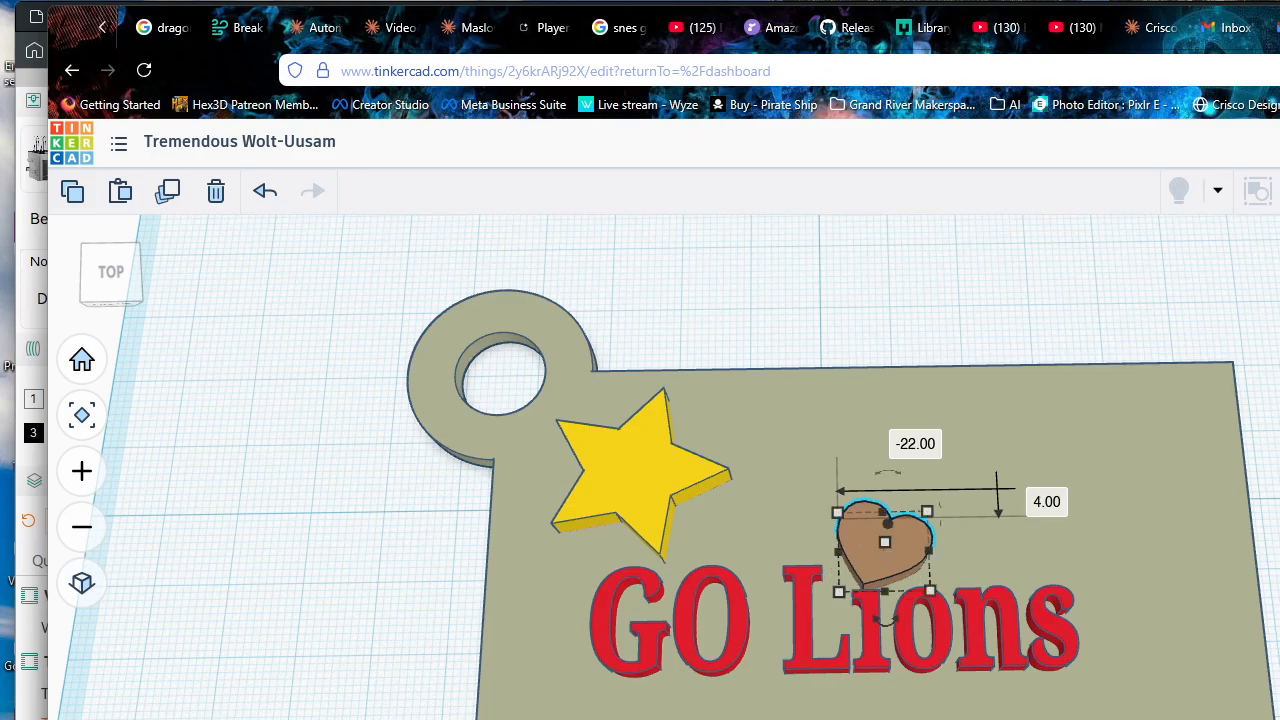
pyautogui.click(1032, 502)
pyautogui.scroll(2, 1017, 531)
pyautogui.moveTo(1092, 676); pyautogui.dragTo(1081, 658, button='right')
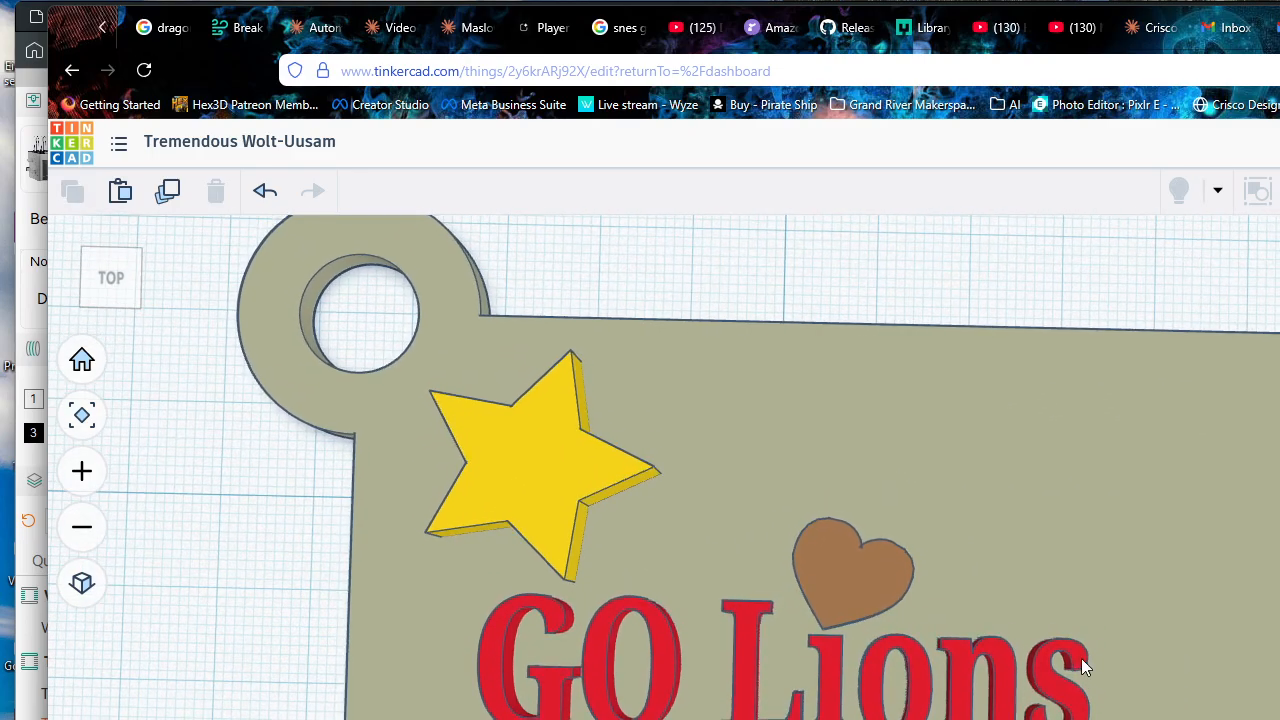
pyautogui.scroll(-2, 1175, 646)
pyautogui.moveTo(1055, 545); pyautogui.dragTo(1045, 465, button='right')
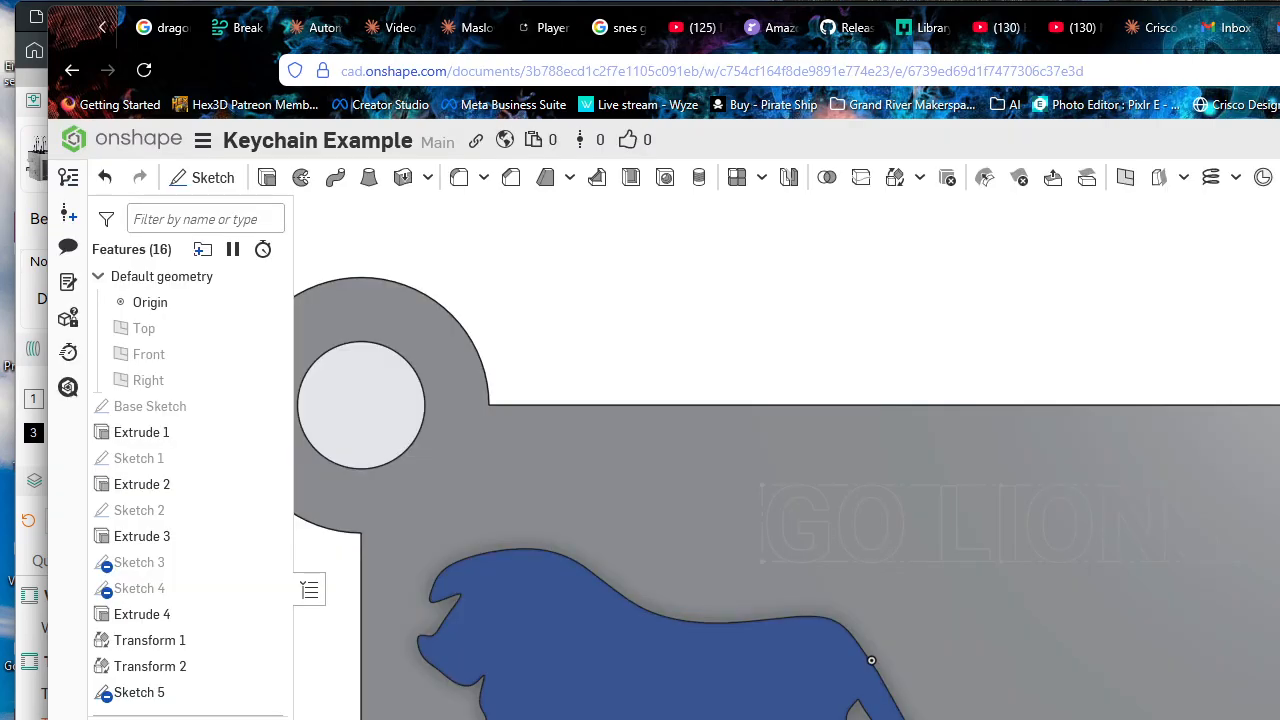
# Step: Switch back to Onshape and start an Extrude with all the GO LIONS letter faces selected
pyautogui.scroll(-4, 1088, 442)
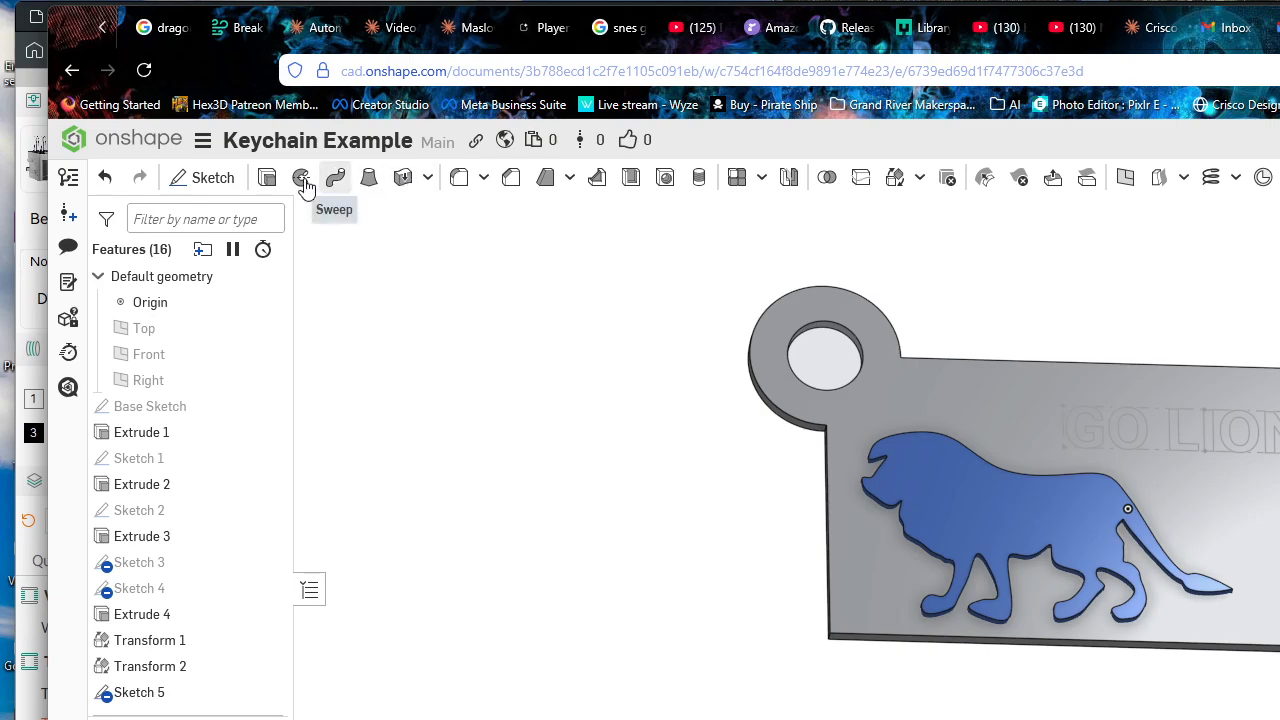
pyautogui.hotkey('shift', 'e')
pyautogui.scroll(5, 1144, 431)
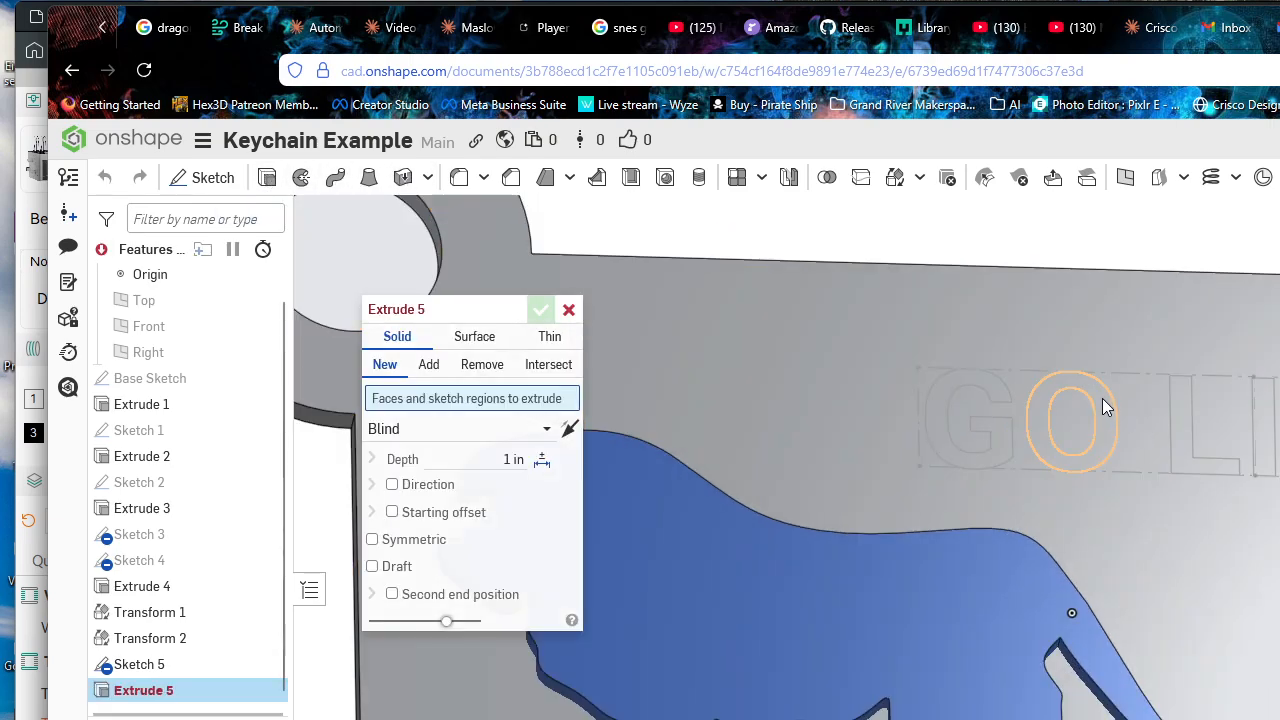
pyautogui.click(1102, 397)
pyautogui.scroll(2, 1050, 392)
pyautogui.click(995, 387)
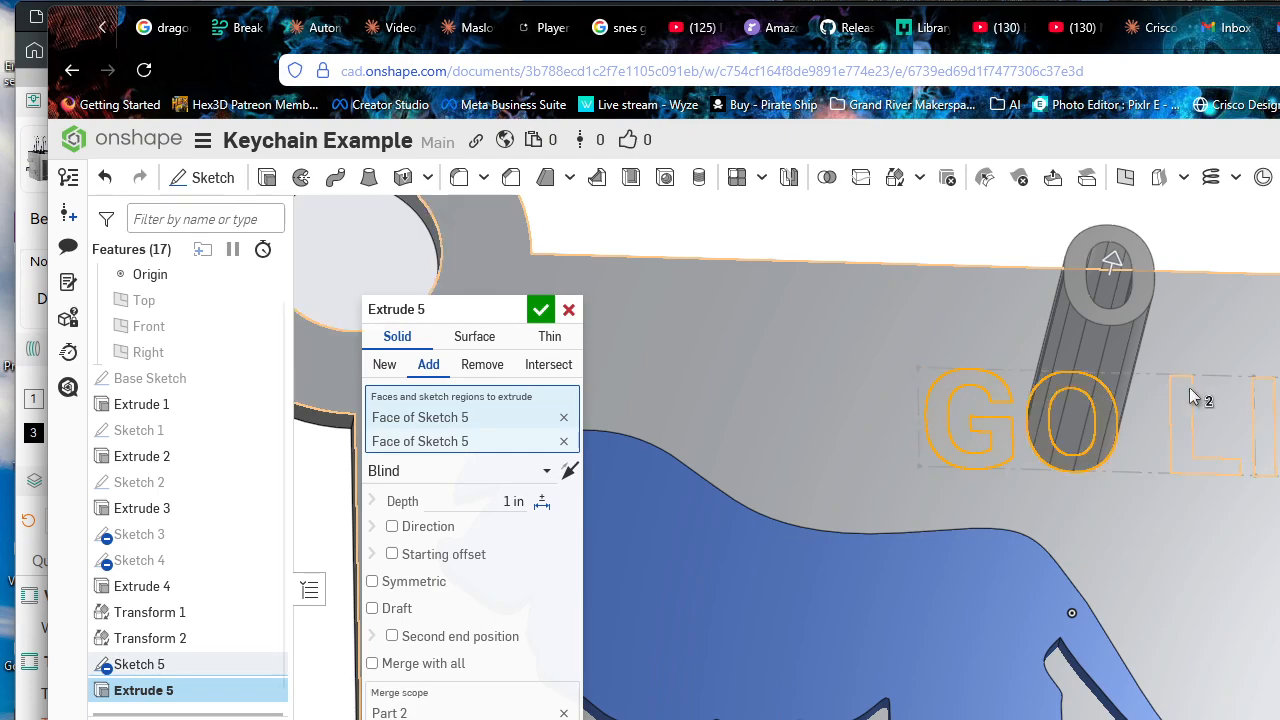
pyautogui.press('space')
pyautogui.scroll(1, 1172, 405)
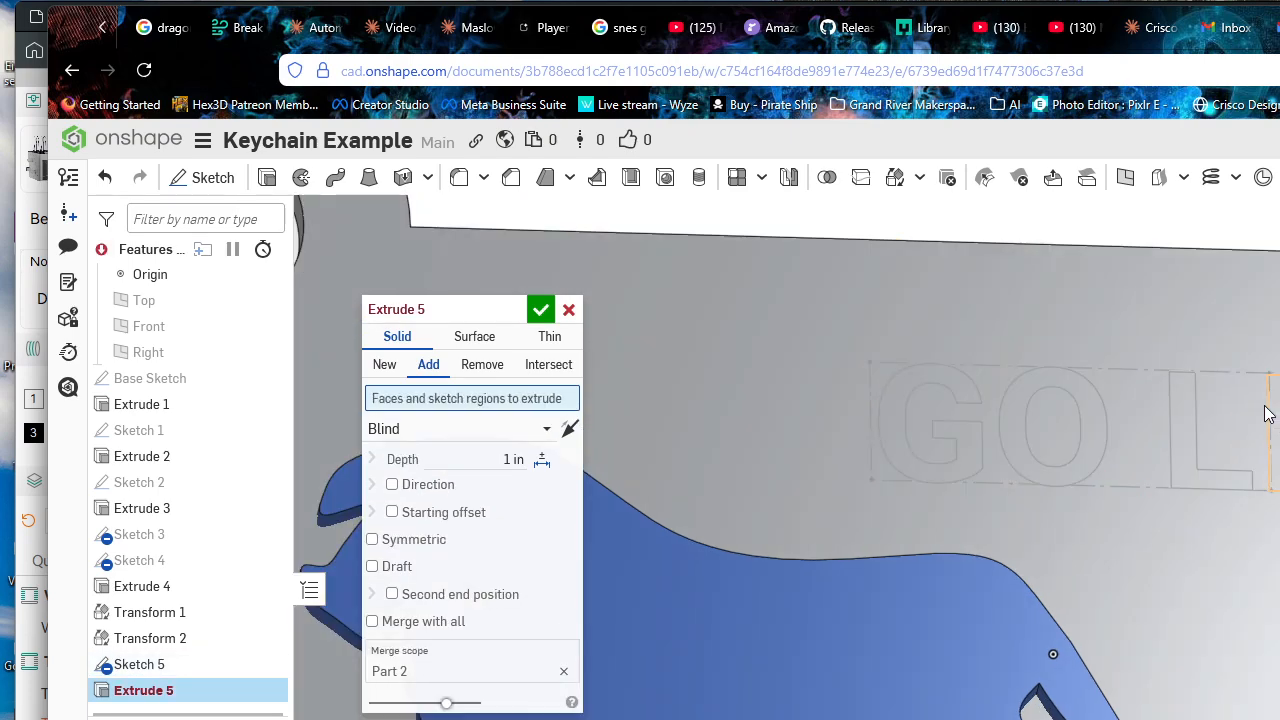
pyautogui.click(1183, 408)
pyautogui.click(1182, 406)
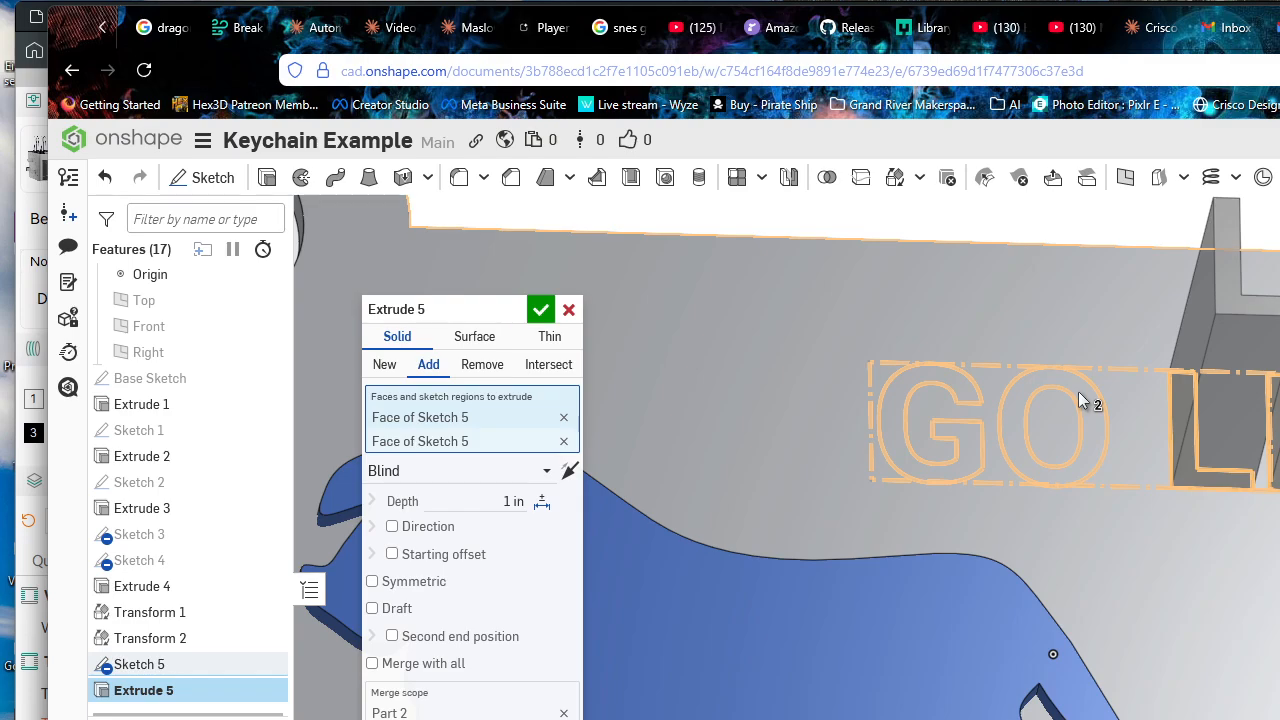
pyautogui.press('space')
pyautogui.click(943, 384)
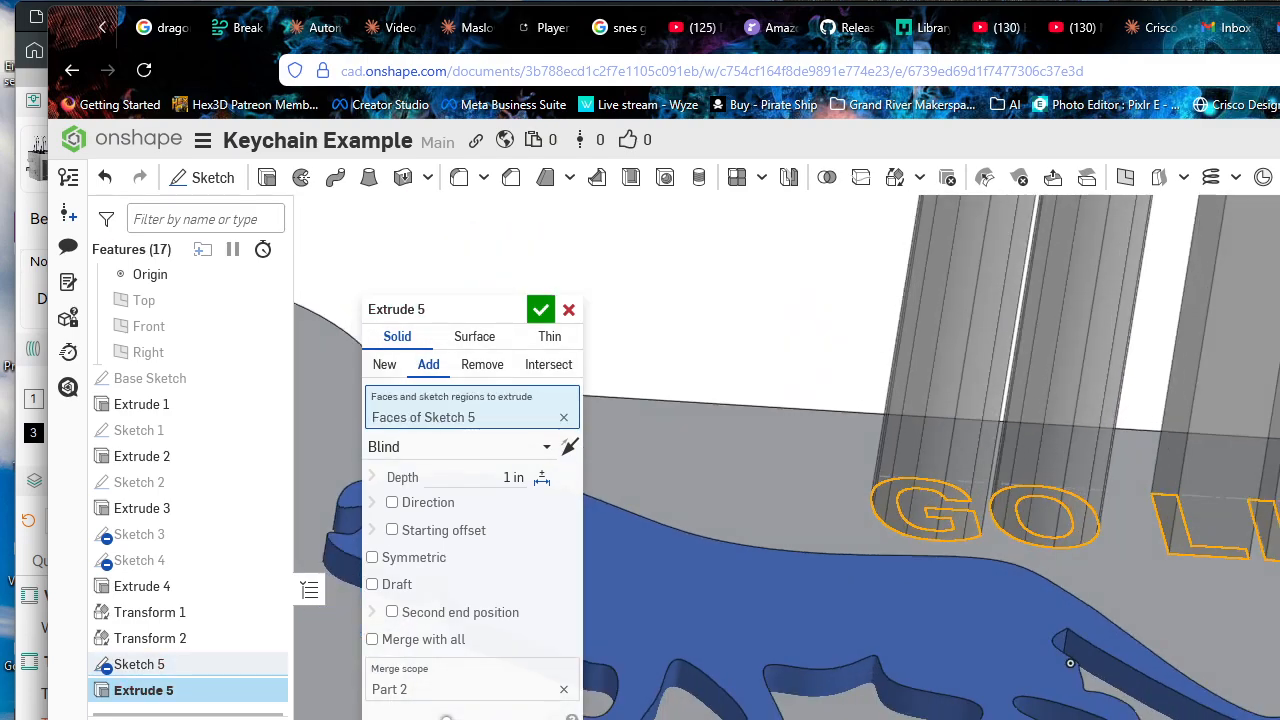
# Step: Set the letter extrude to Remove, flip its direction into the plate, and accept the 1 in cut
pyautogui.scroll(-3, 891, 457)
pyautogui.moveTo(1033, 366); pyautogui.dragTo(930, 452, button='middle')
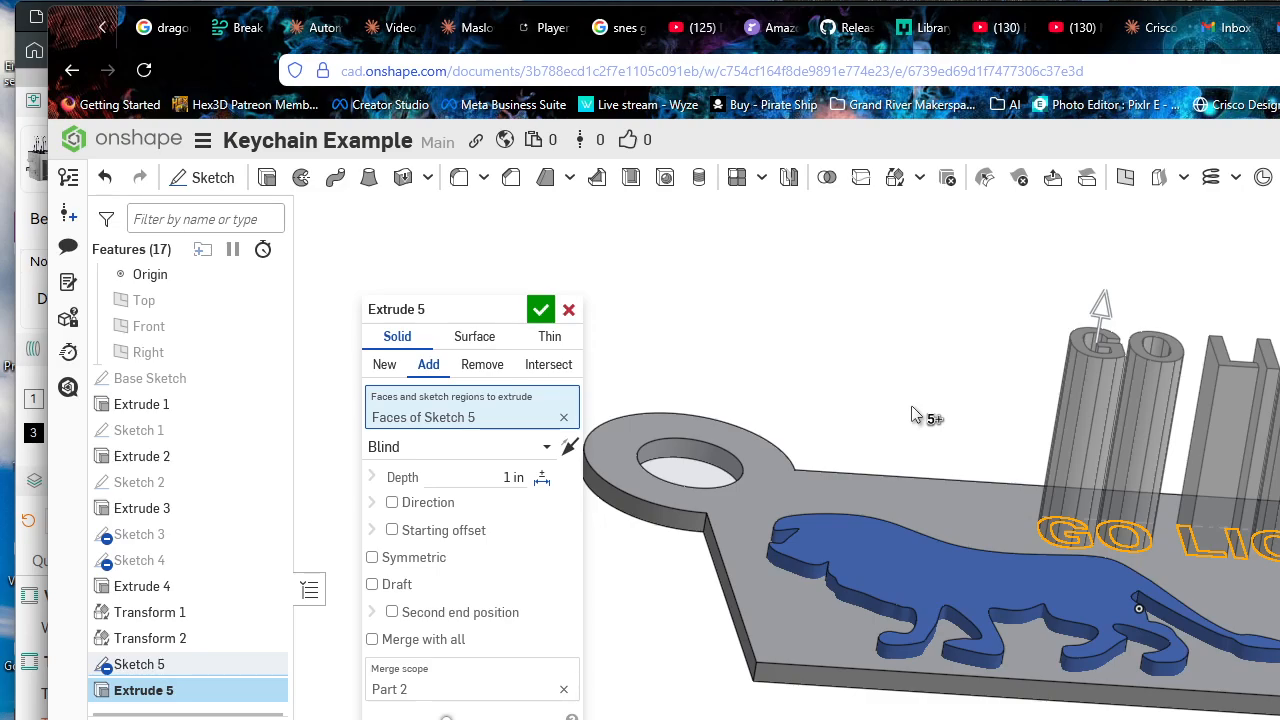
pyautogui.click(481, 372)
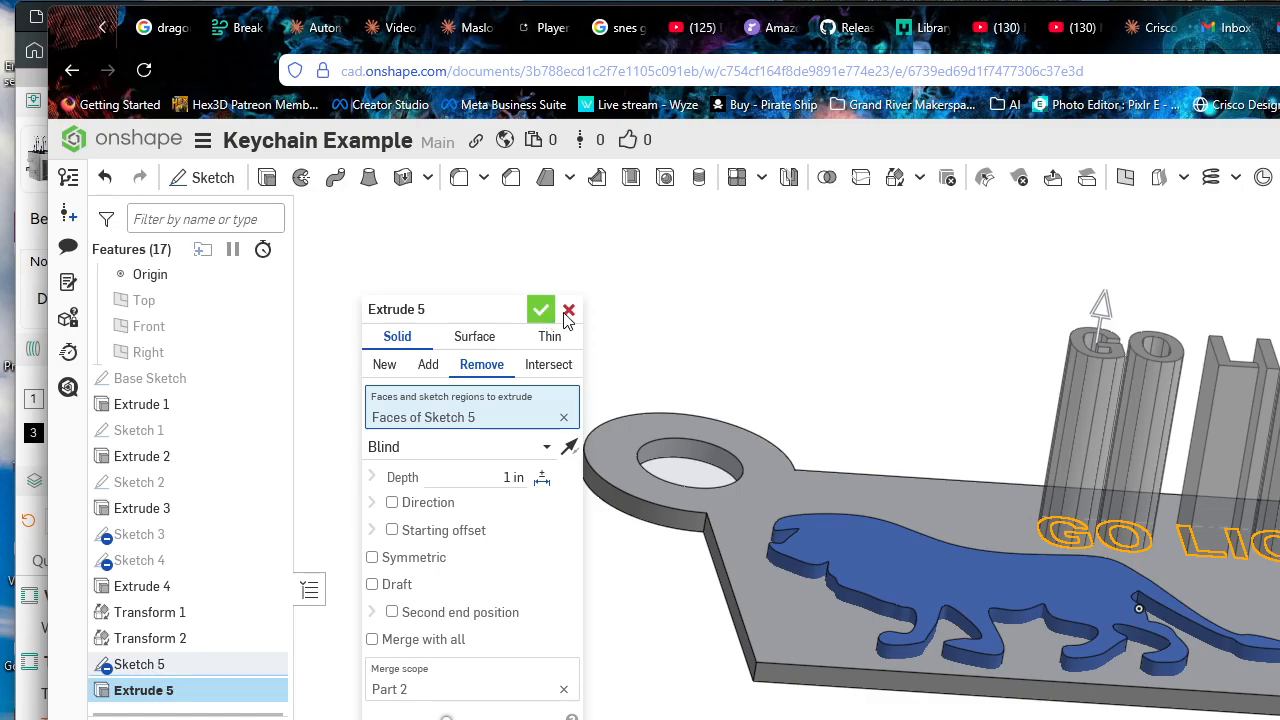
pyautogui.click(566, 443)
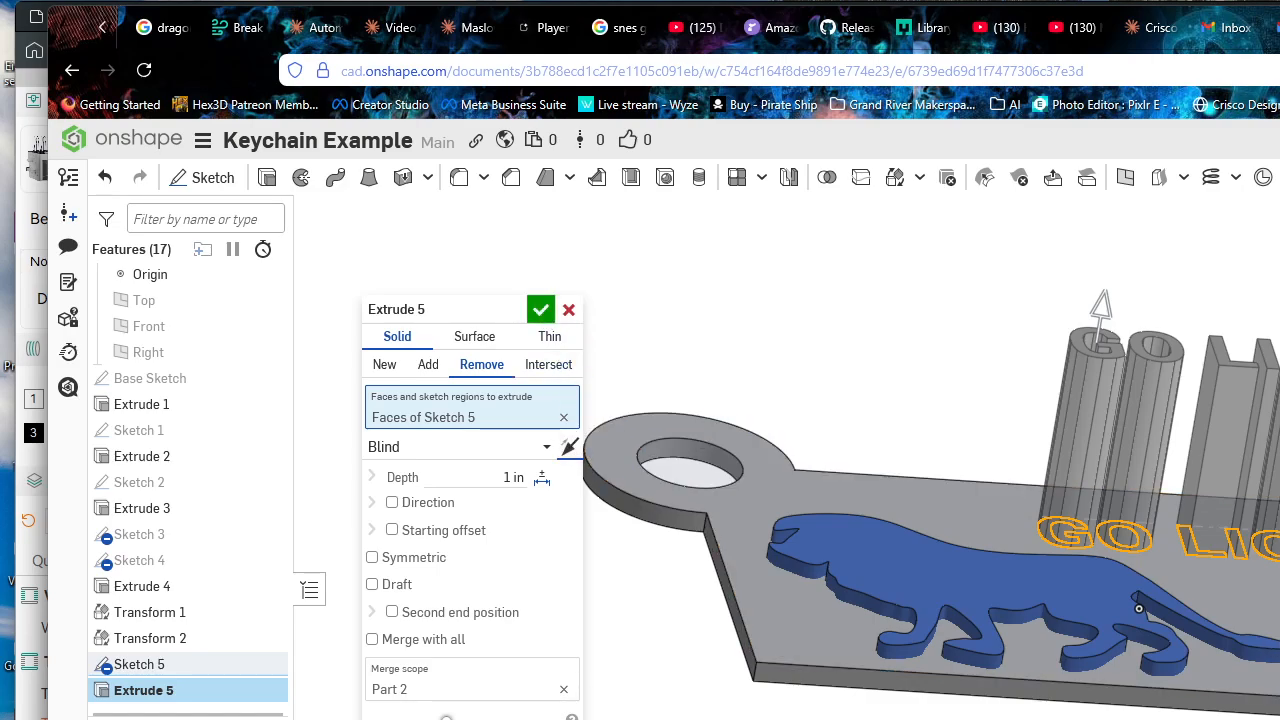
pyautogui.scroll(4, 1119, 564)
pyautogui.moveTo(1109, 606); pyautogui.dragTo(1123, 560, button='right')
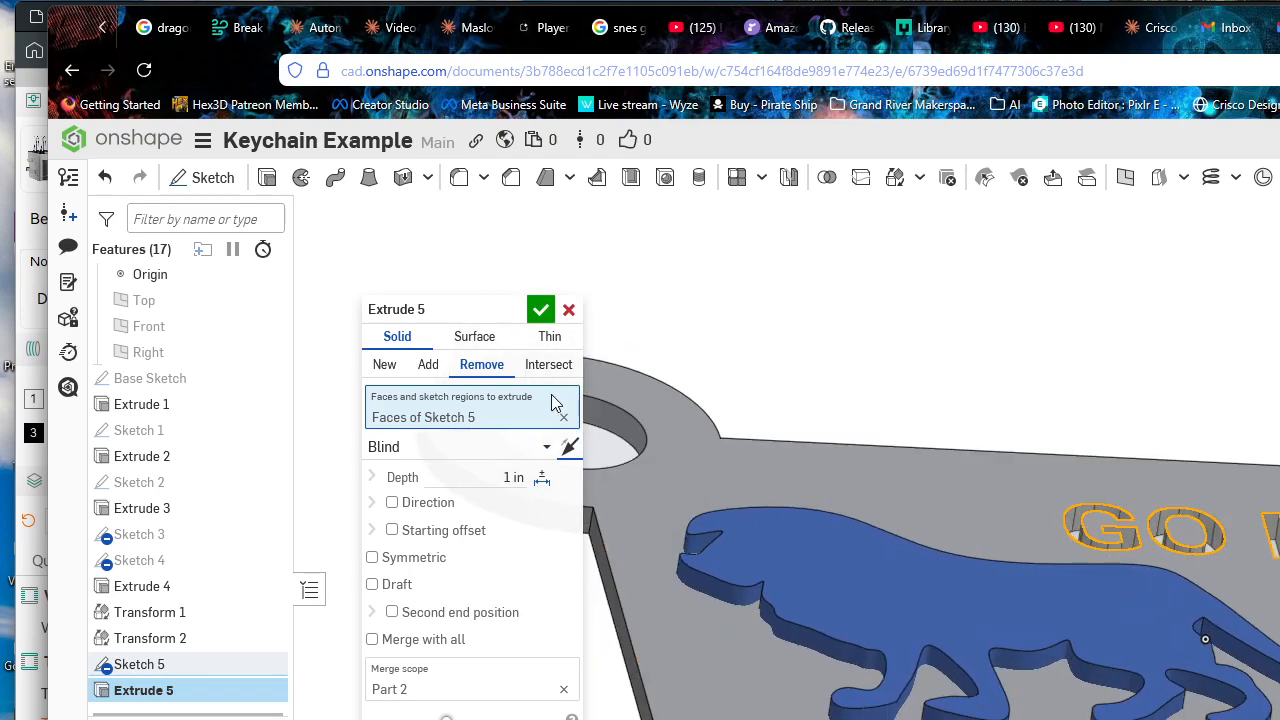
pyautogui.click(541, 310)
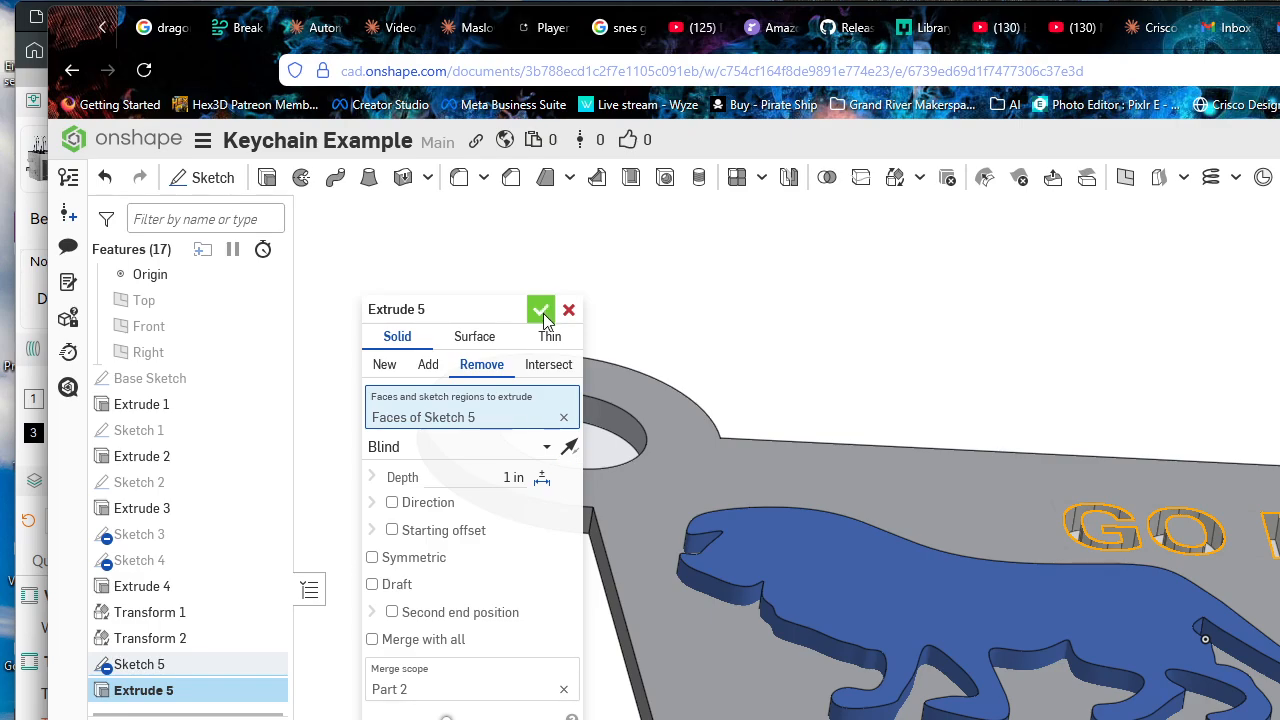
pyautogui.scroll(-3, 965, 483)
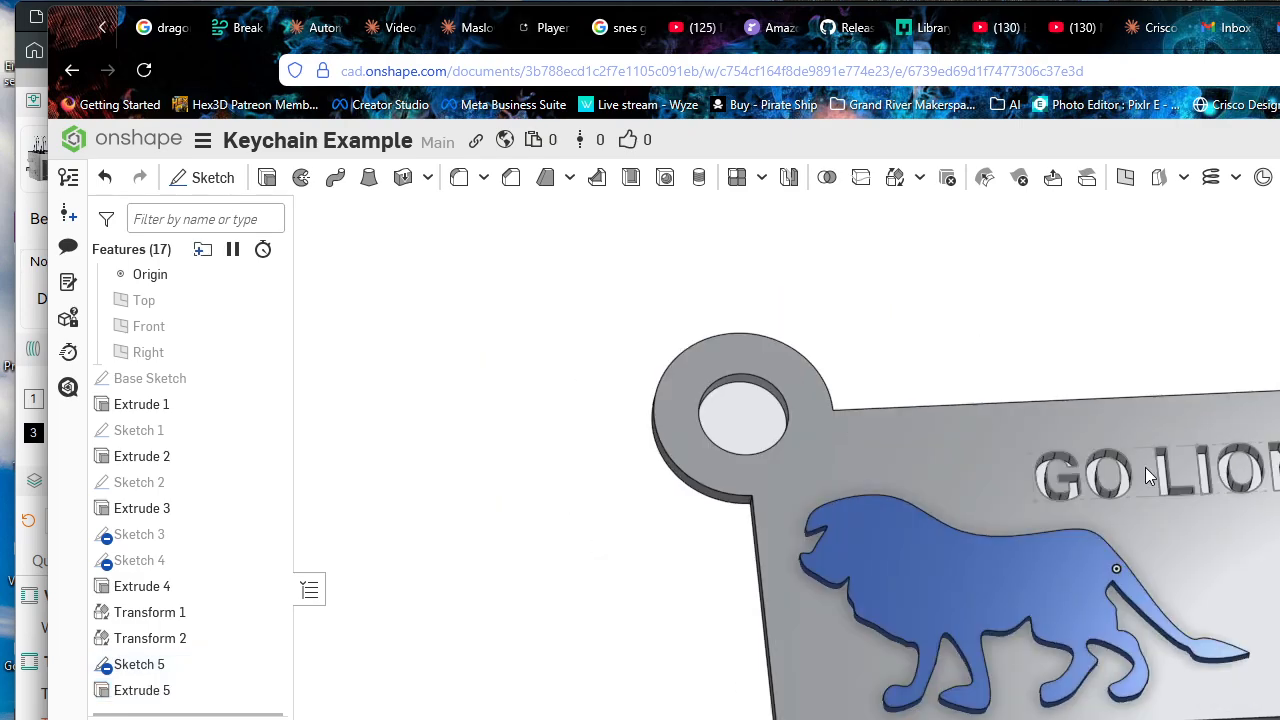
# Step: Inspect the GO LIONS cut-through and the raised lion on the plate from straight above and from several angles
pyautogui.moveTo(965, 483); pyautogui.dragTo(875, 497, button='middle')
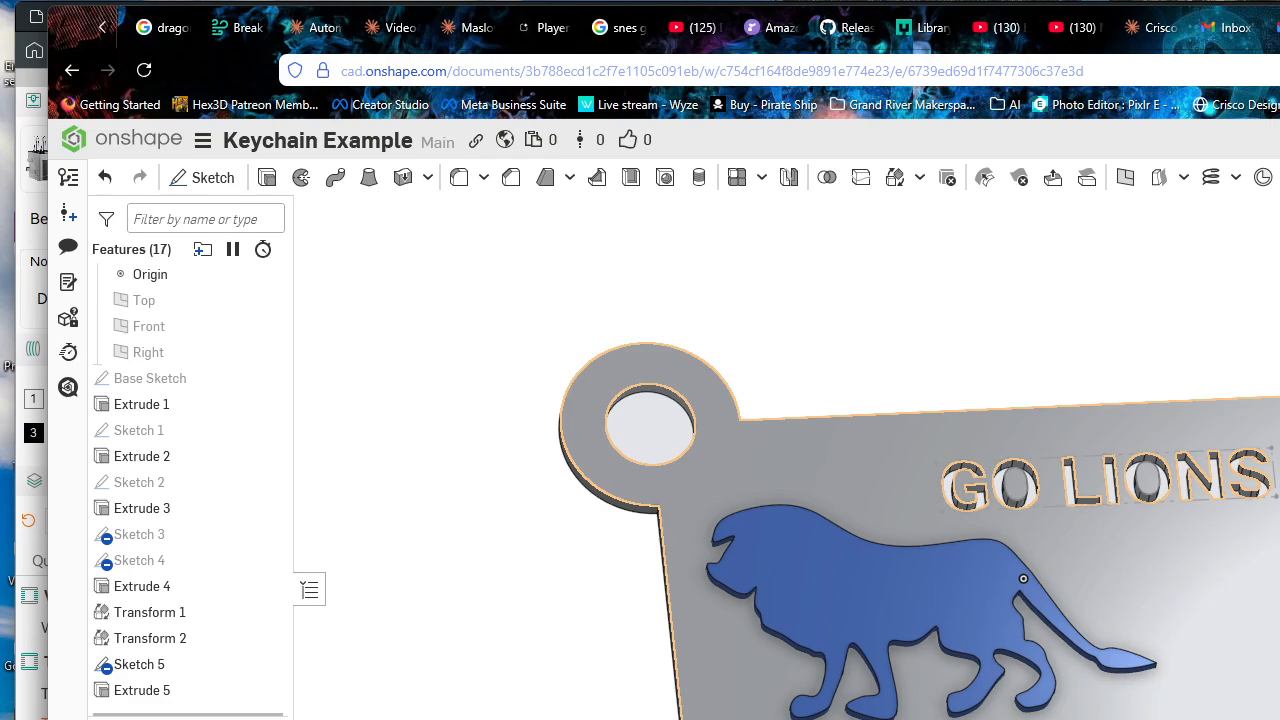
pyautogui.moveTo(1263, 517)
pyautogui.mouseDown(button='right')
pyautogui.moveTo(1263, 470)
pyautogui.moveTo(1263, 492)
pyautogui.mouseUp(button='right')
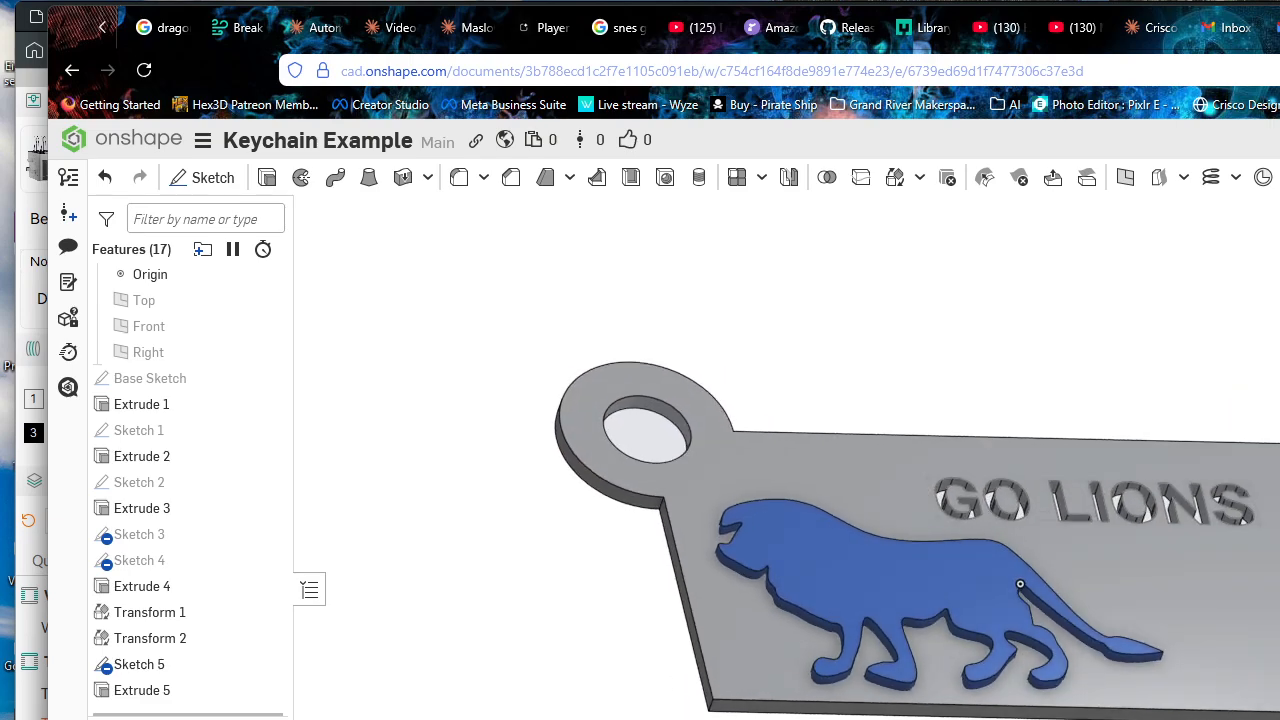
pyautogui.scroll(-10, 1057, 323)
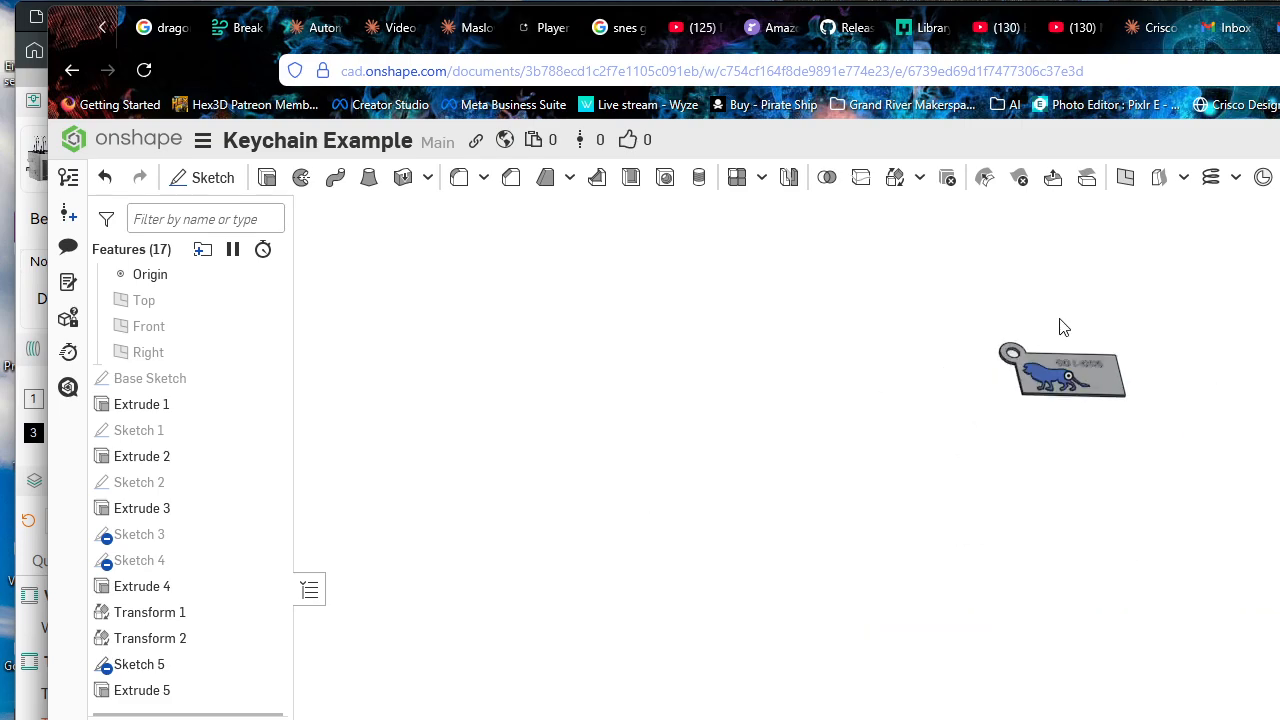
pyautogui.scroll(8, 1060, 340)
pyautogui.scroll(8, 1026, 318)
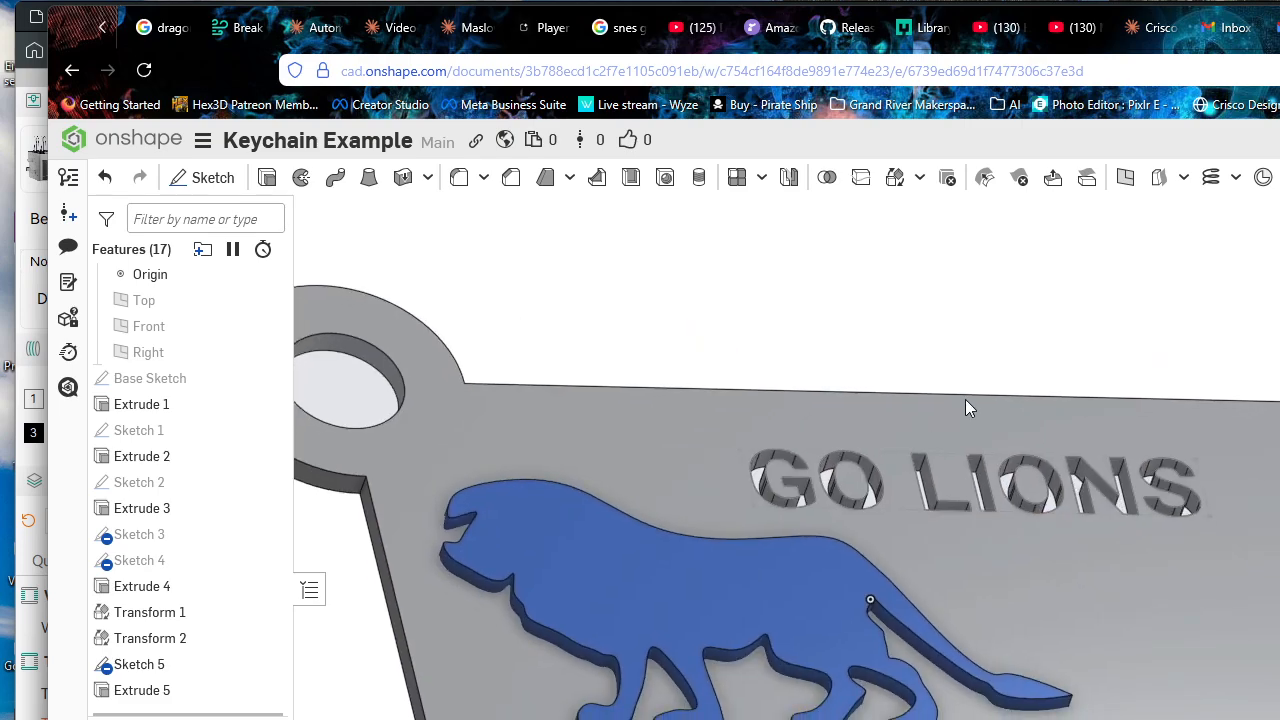
pyautogui.moveTo(1149, 369); pyautogui.dragTo(1257, 364, button='middle')
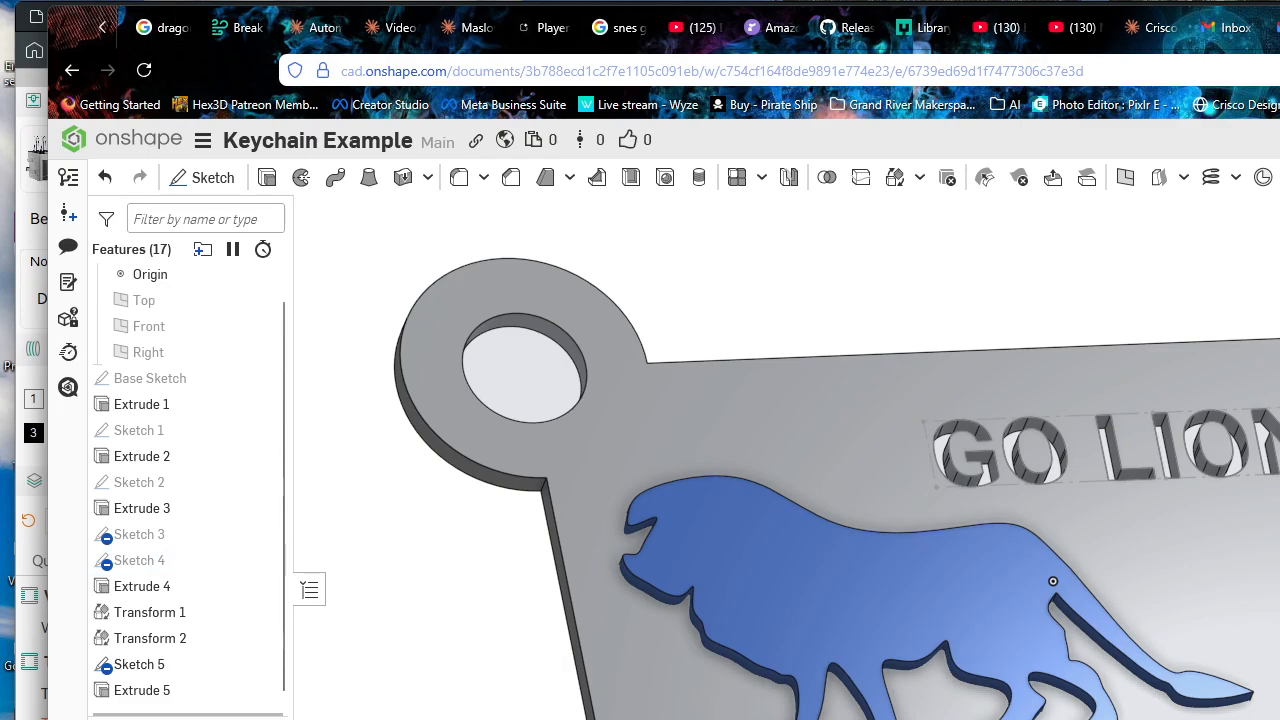
pyautogui.moveTo(1145, 560); pyautogui.dragTo(1275, 600, button='right')
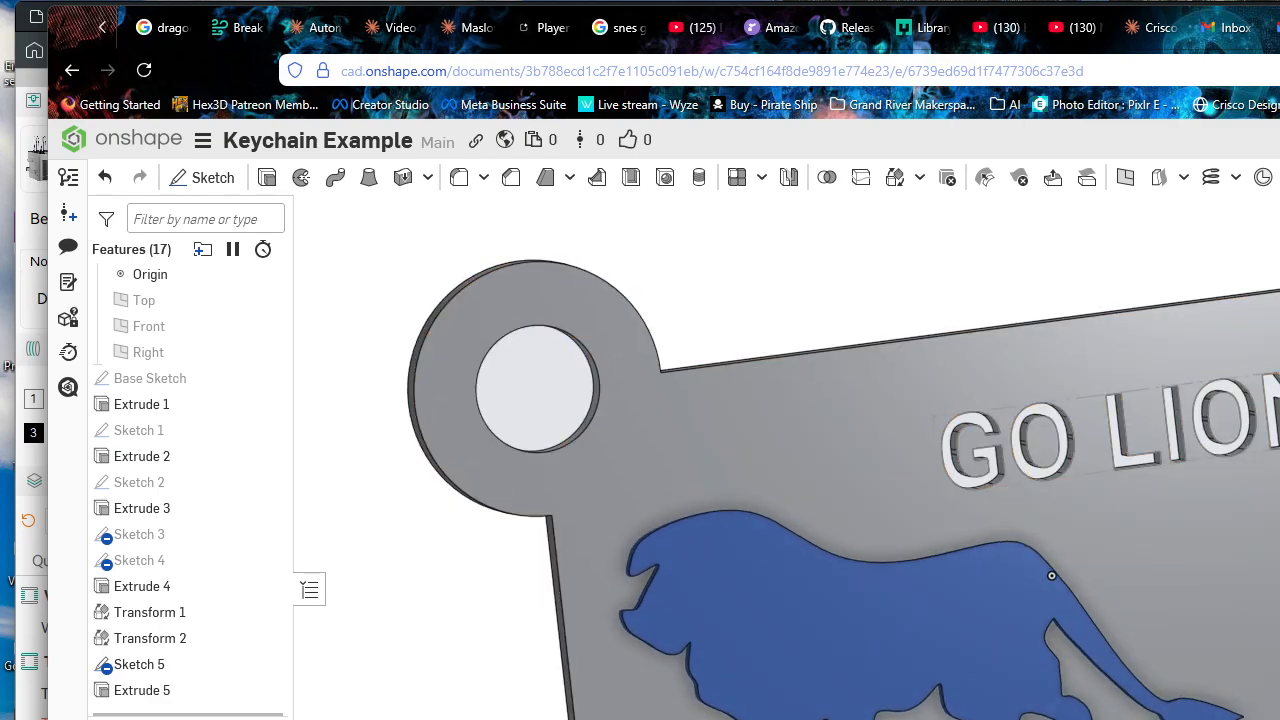
pyautogui.hotkey('shift', '5')
pyautogui.moveTo(1171, 509); pyautogui.dragTo(962, 415, button='middle')
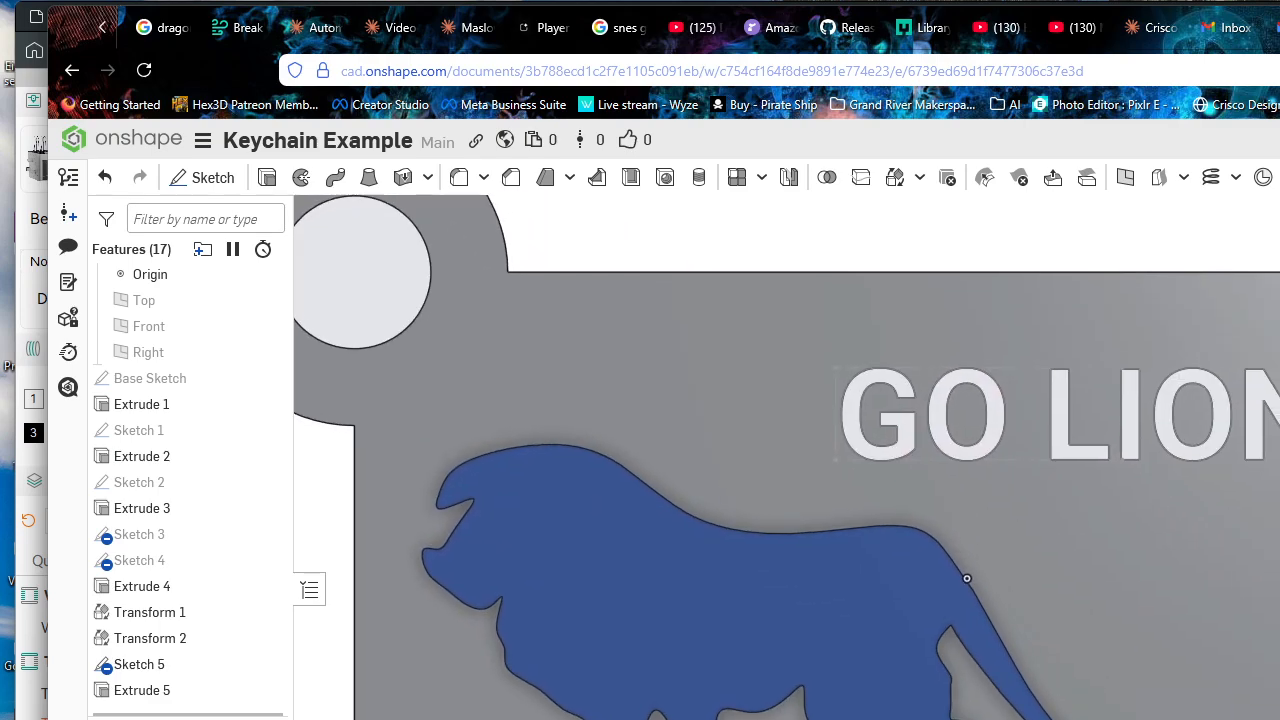
pyautogui.moveTo(1194, 344); pyautogui.dragTo(1186, 357, button='middle')
pyautogui.scroll(1, 1186, 357)
pyautogui.moveTo(1104, 610); pyautogui.dragTo(1089, 641, button='right')
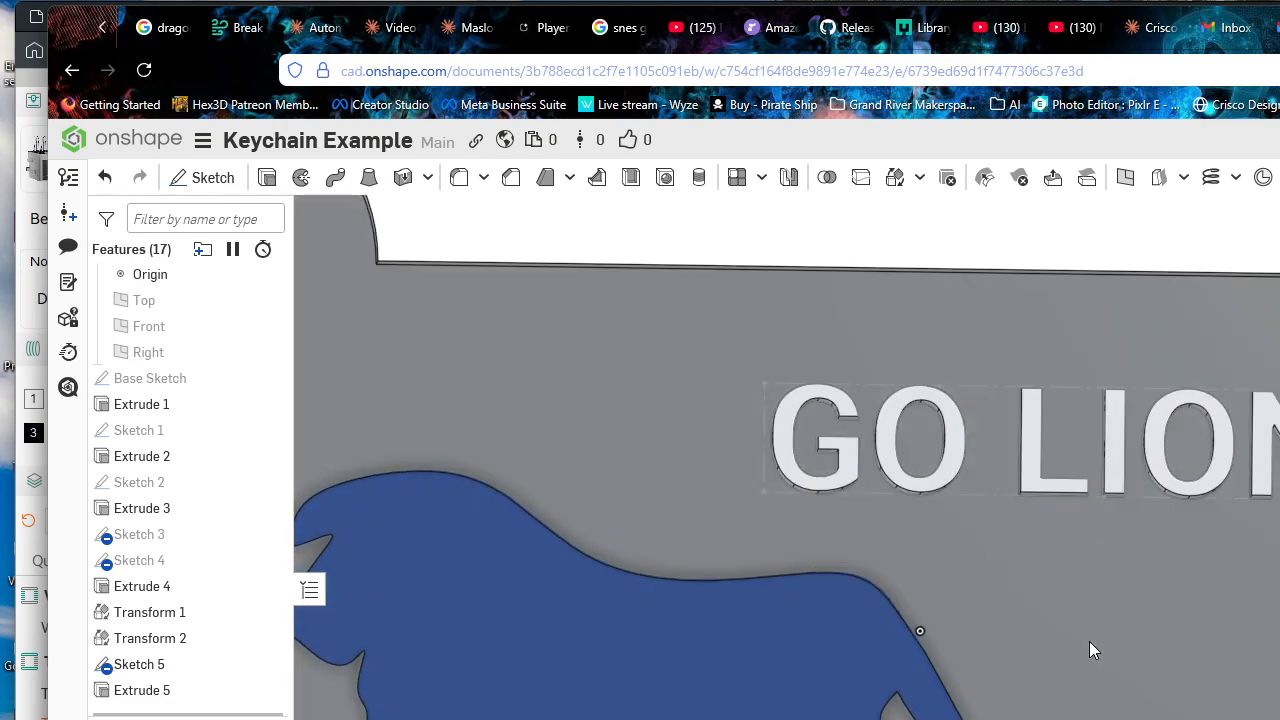
pyautogui.hotkey('shift', '5')
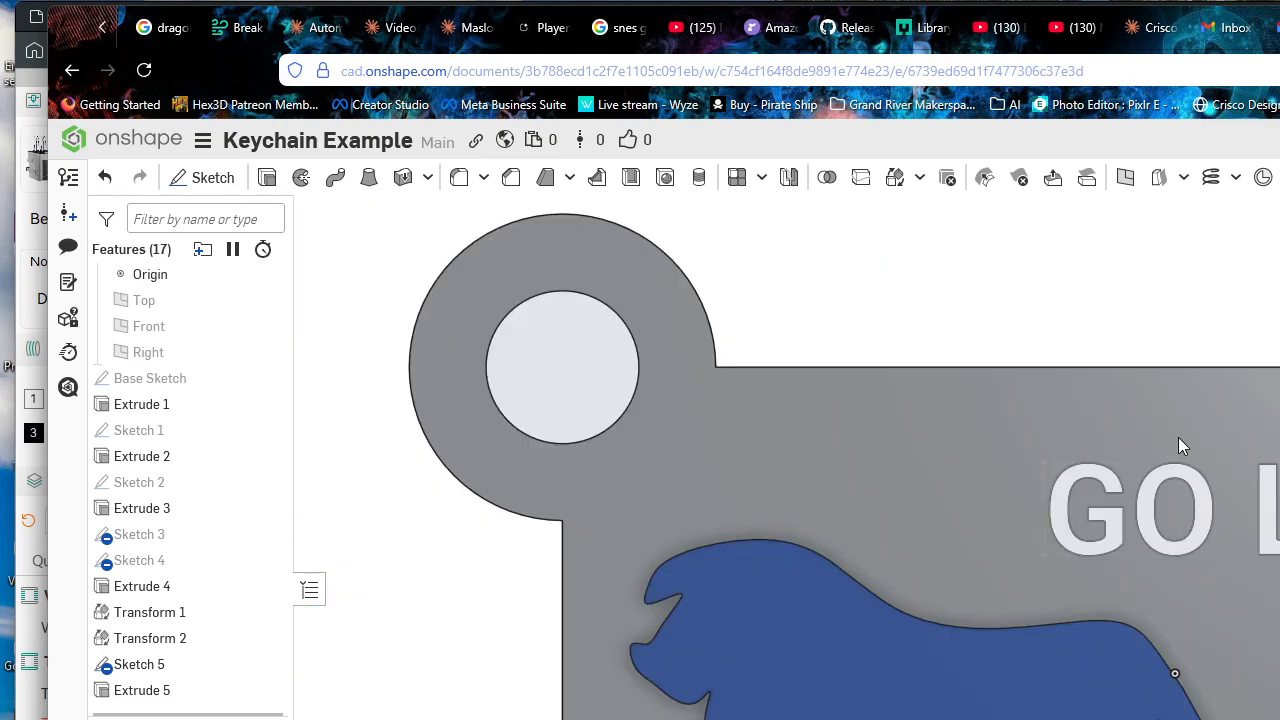
pyautogui.scroll(-2, 1178, 437)
pyautogui.moveTo(1268, 563); pyautogui.dragTo(1080, 583, button='middle')
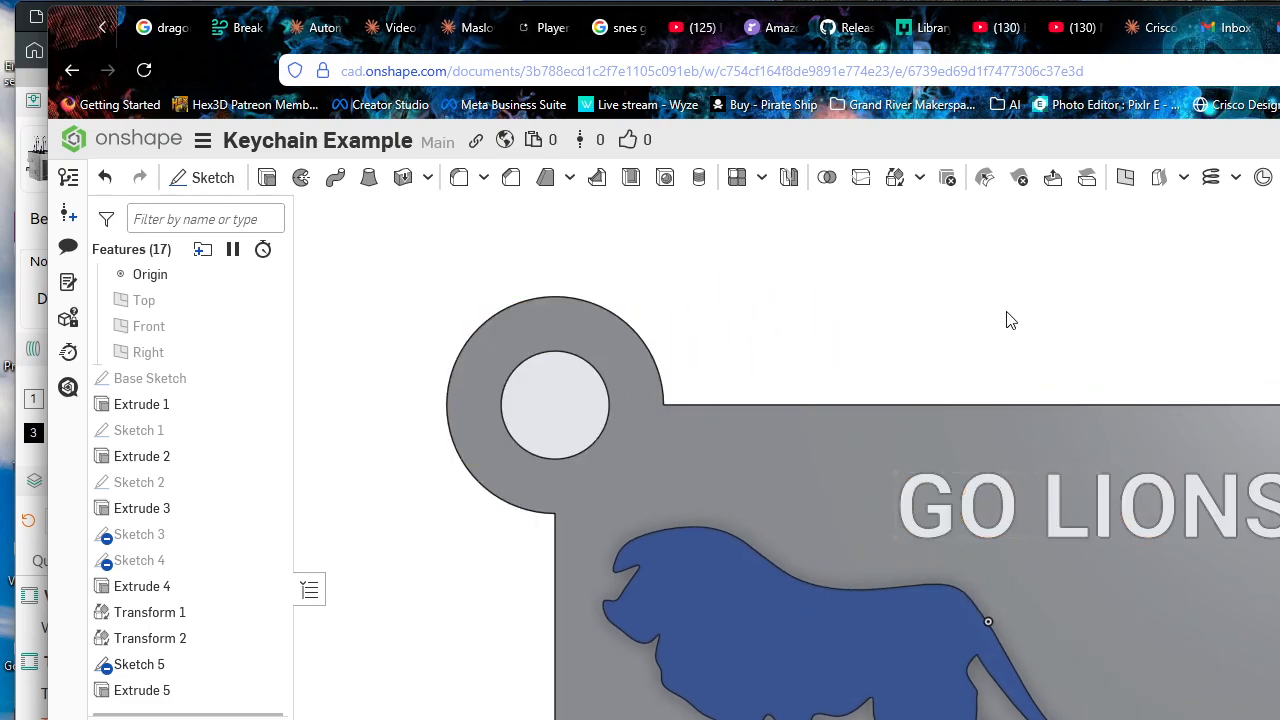
pyautogui.moveTo(890, 596); pyautogui.dragTo(808, 548, button='right')
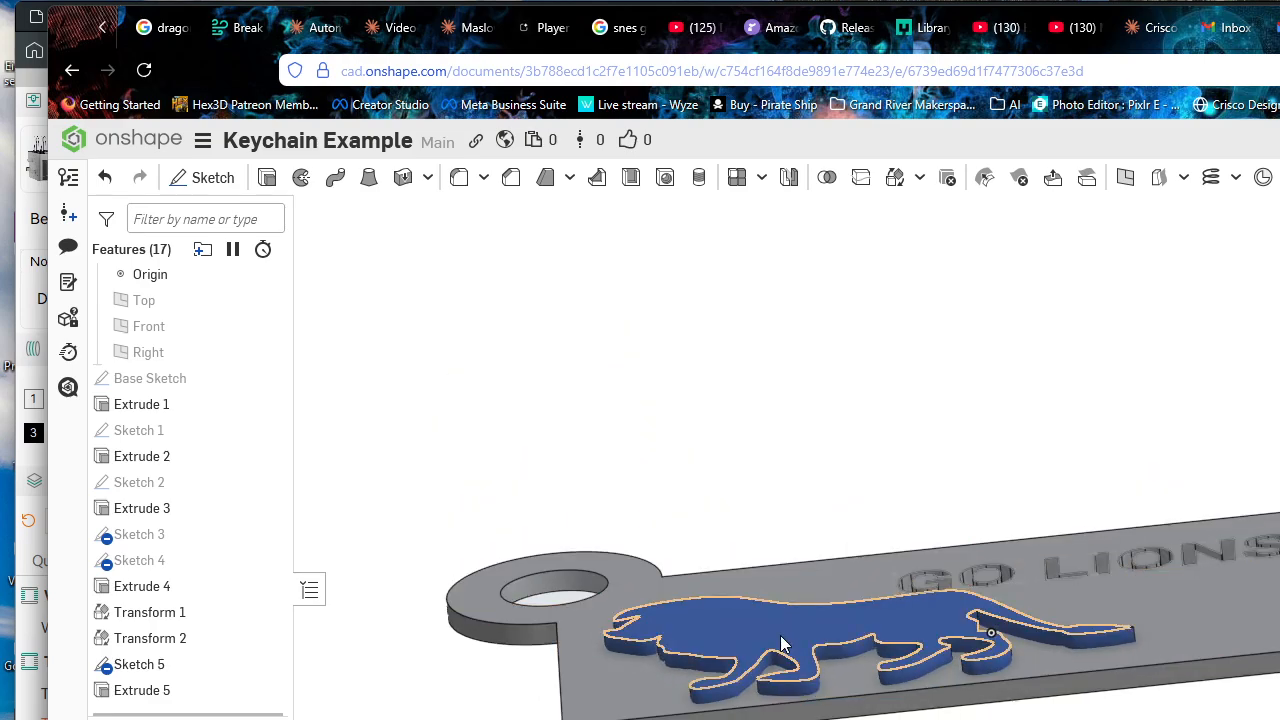
pyautogui.moveTo(785, 642)
pyautogui.mouseDown(button='right')
pyautogui.moveTo(785, 589)
pyautogui.moveTo(765, 618)
pyautogui.moveTo(785, 662)
pyautogui.mouseUp(button='right')
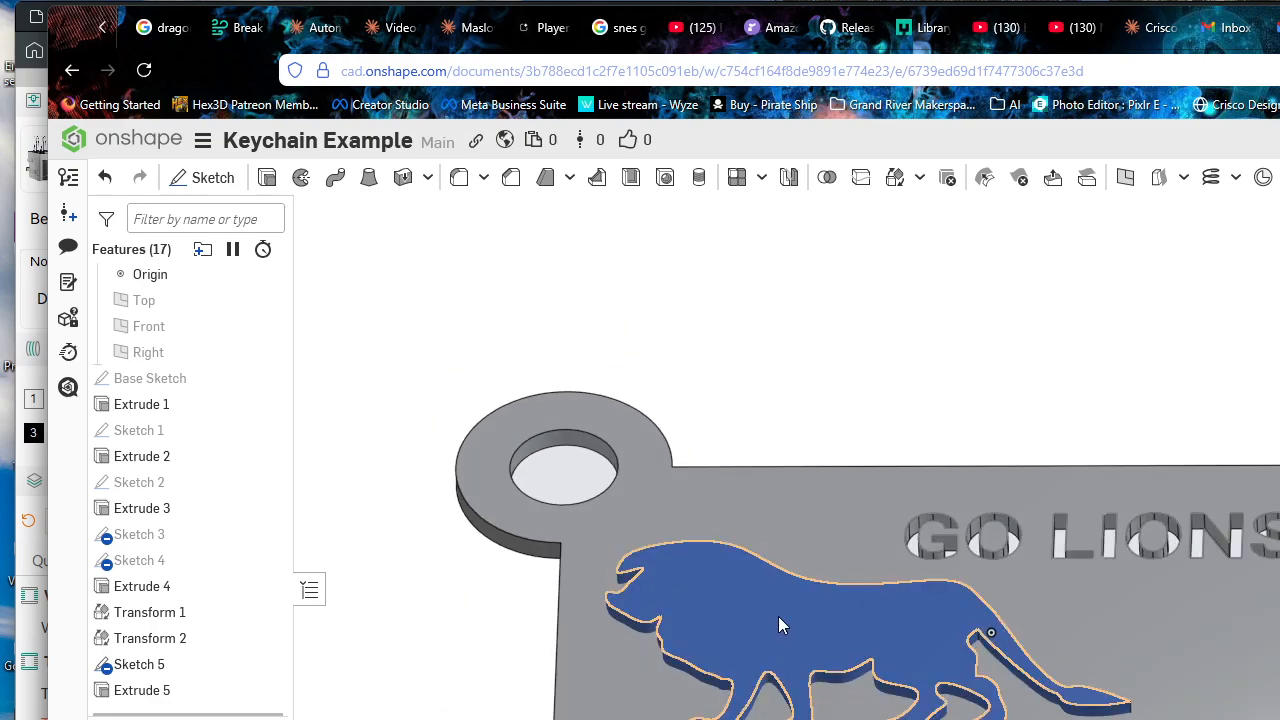
pyautogui.click(826, 177)
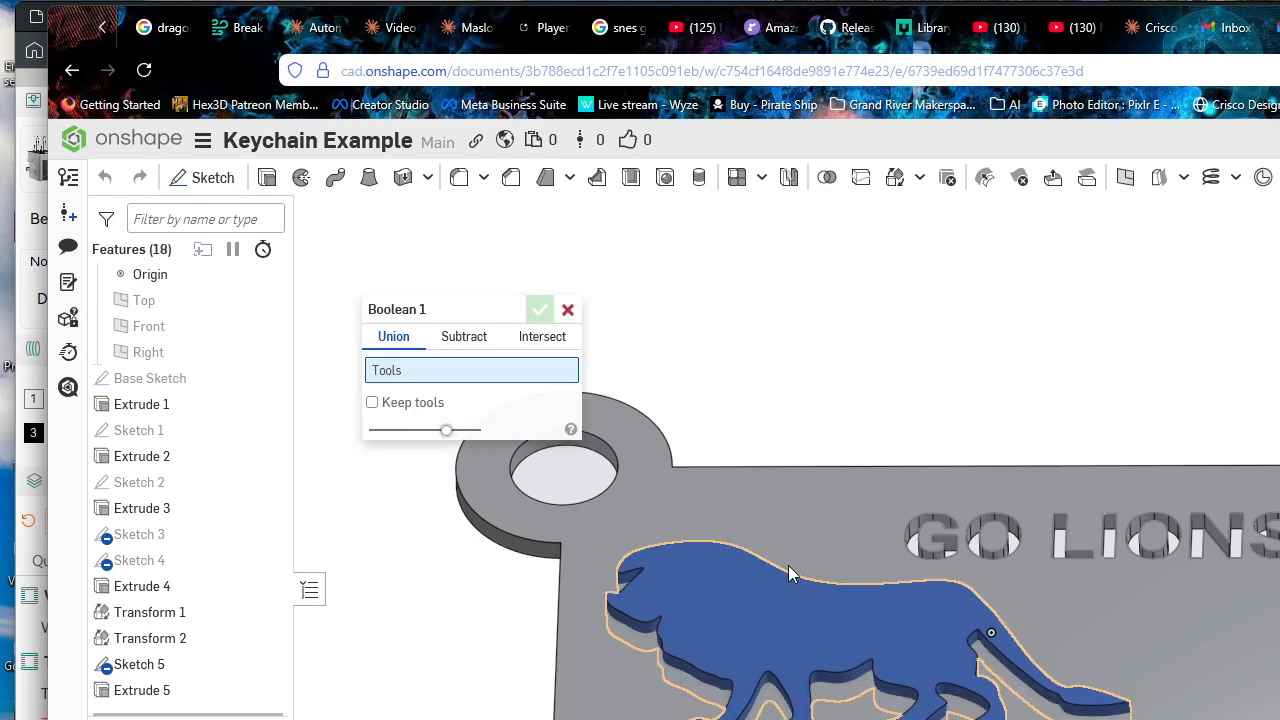
pyautogui.click(567, 310)
pyautogui.moveTo(820, 400); pyautogui.dragTo(840, 486, button='right')
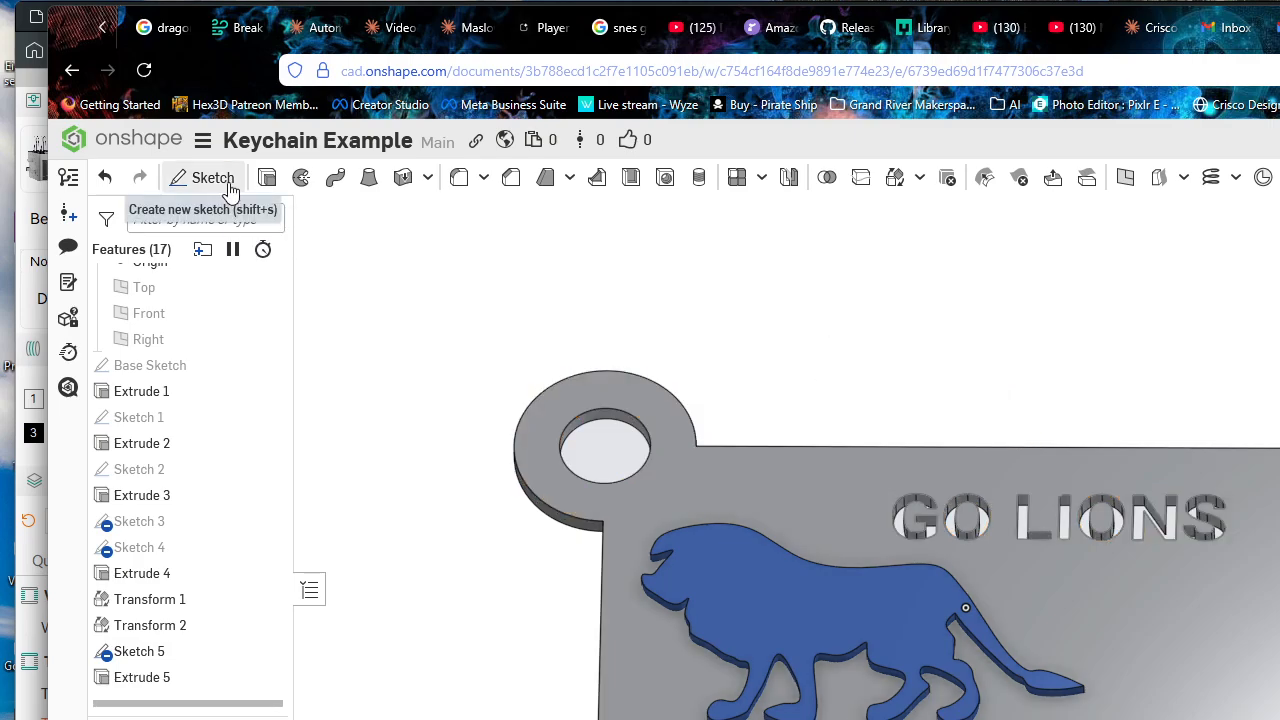
pyautogui.hotkey('shift', 's')
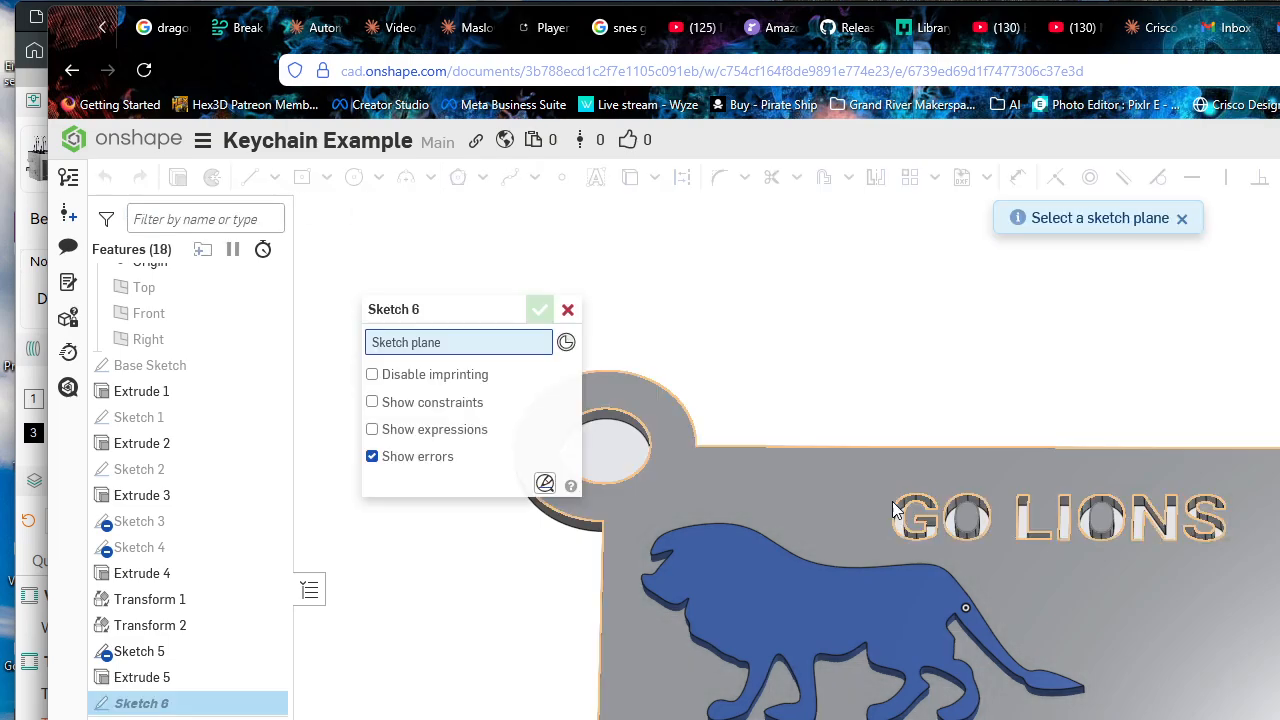
pyautogui.click(1181, 219)
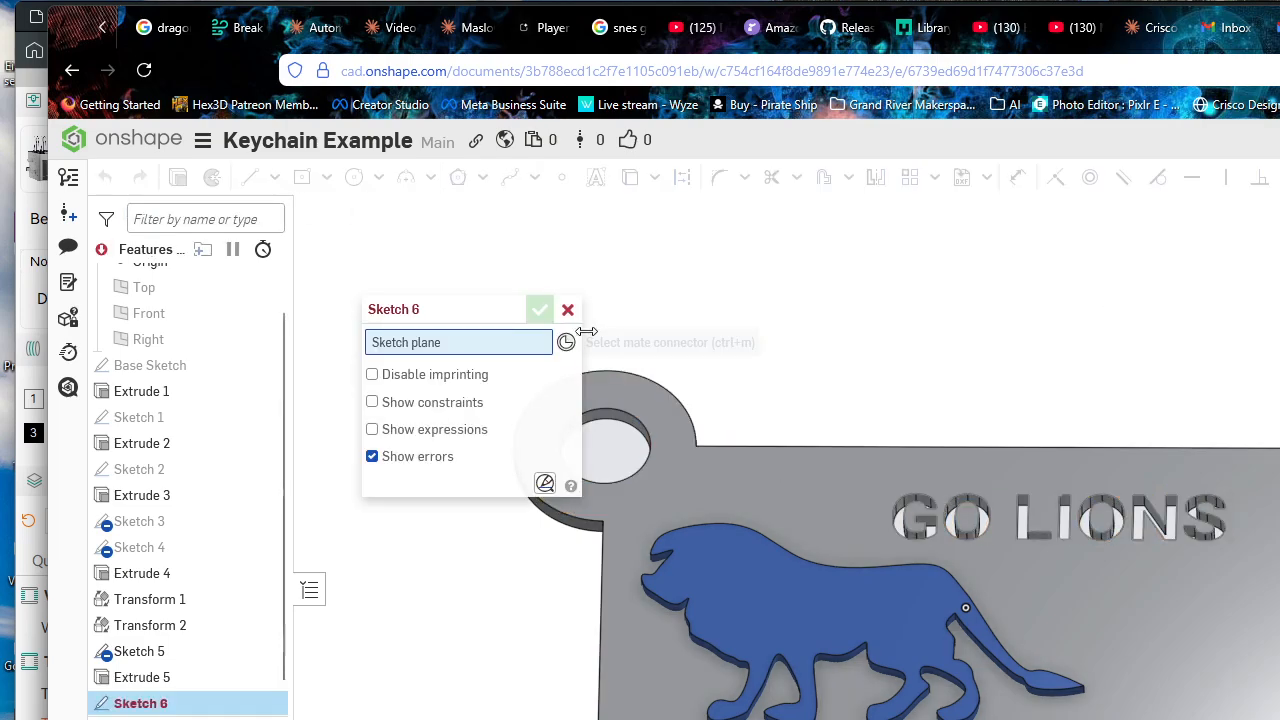
pyautogui.click(568, 310)
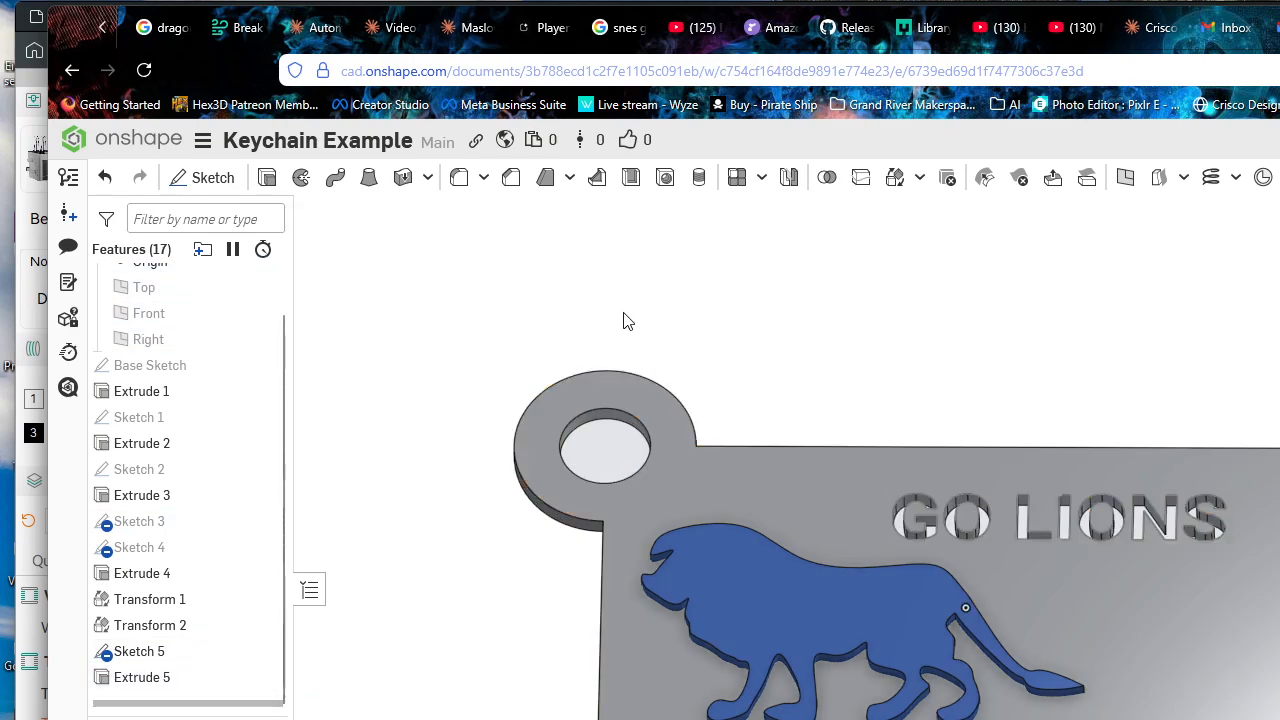
pyautogui.moveTo(623, 313)
pyautogui.mouseDown(button='right')
pyautogui.moveTo(617, 252)
pyautogui.moveTo(639, 300)
pyautogui.mouseUp(button='right')
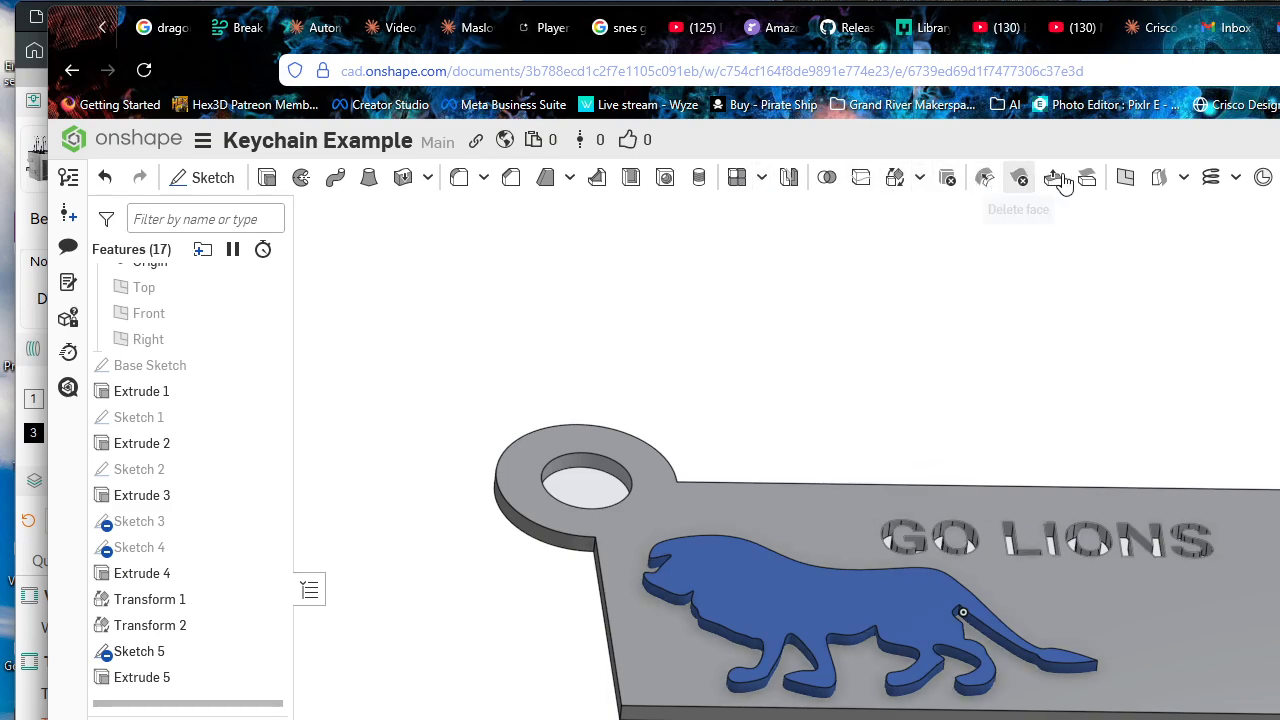
pyautogui.click(1126, 178)
pyautogui.click(1224, 658)
pyautogui.scroll(-3, 1181, 628)
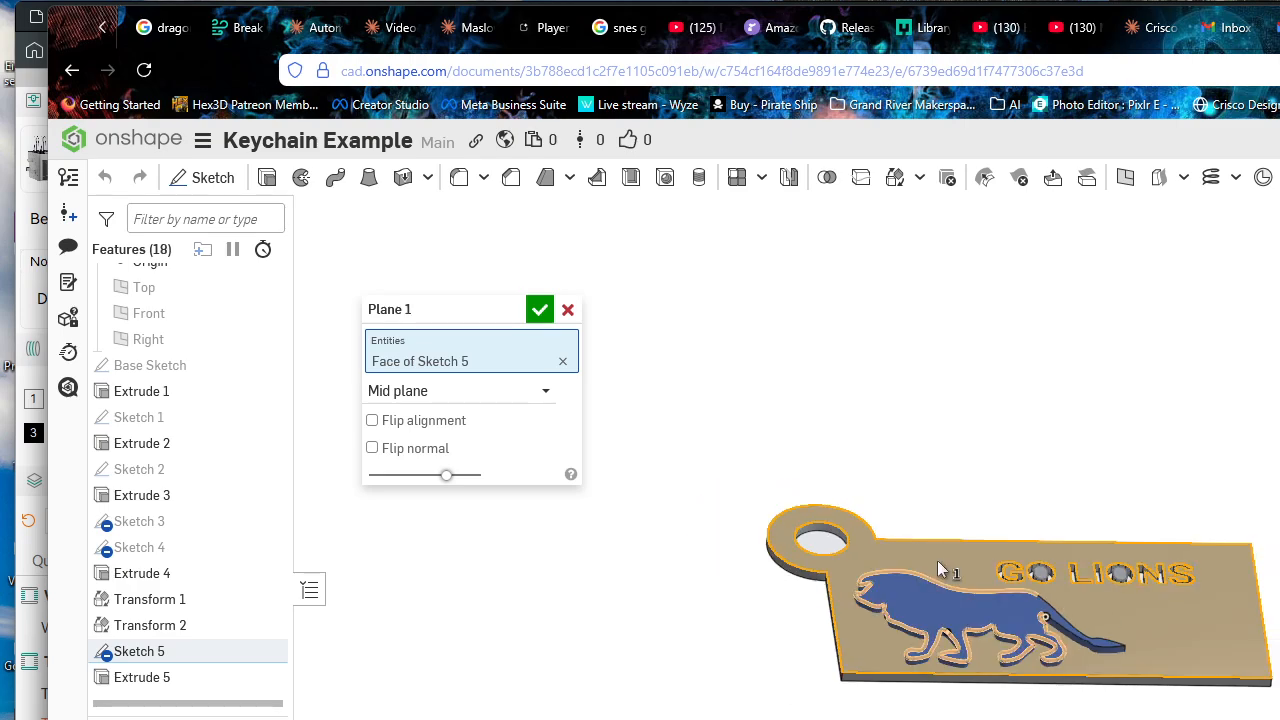
pyautogui.moveTo(940, 568); pyautogui.dragTo(1147, 474, button='right')
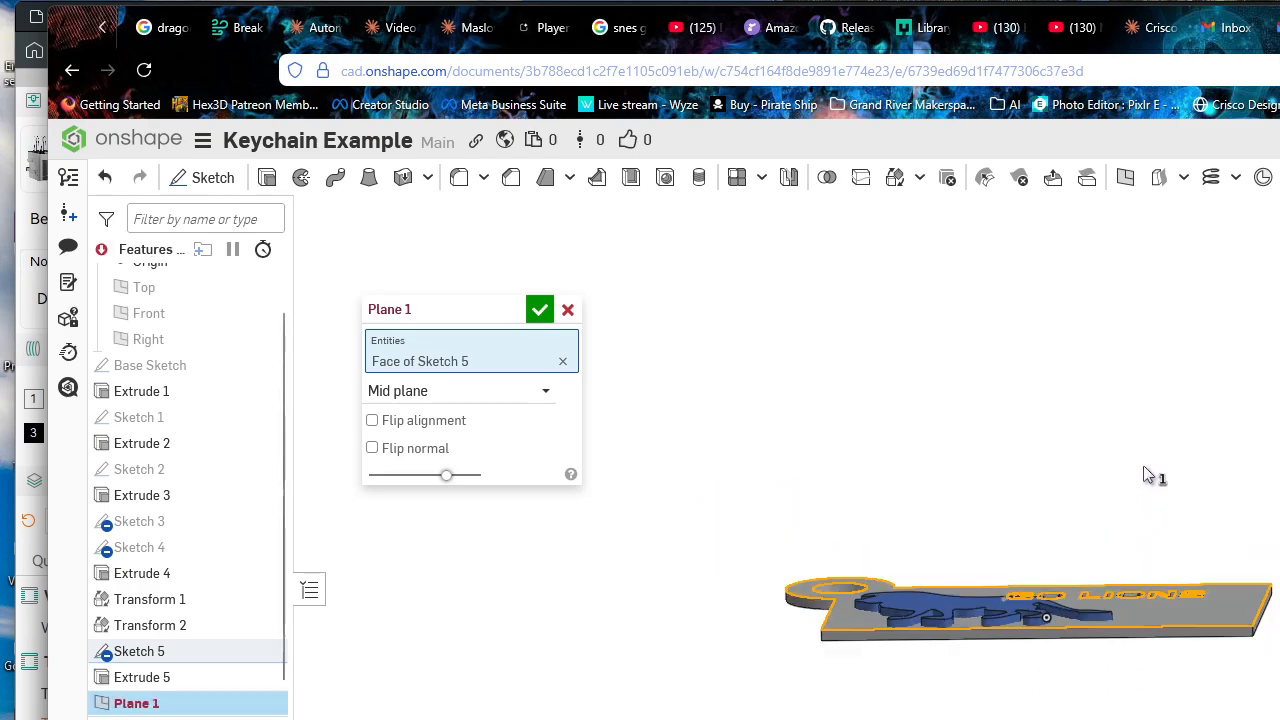
pyautogui.click(568, 309)
# Step: Show the Top, Front and Right default planes in the model
pyautogui.scroll(1, 264, 358)
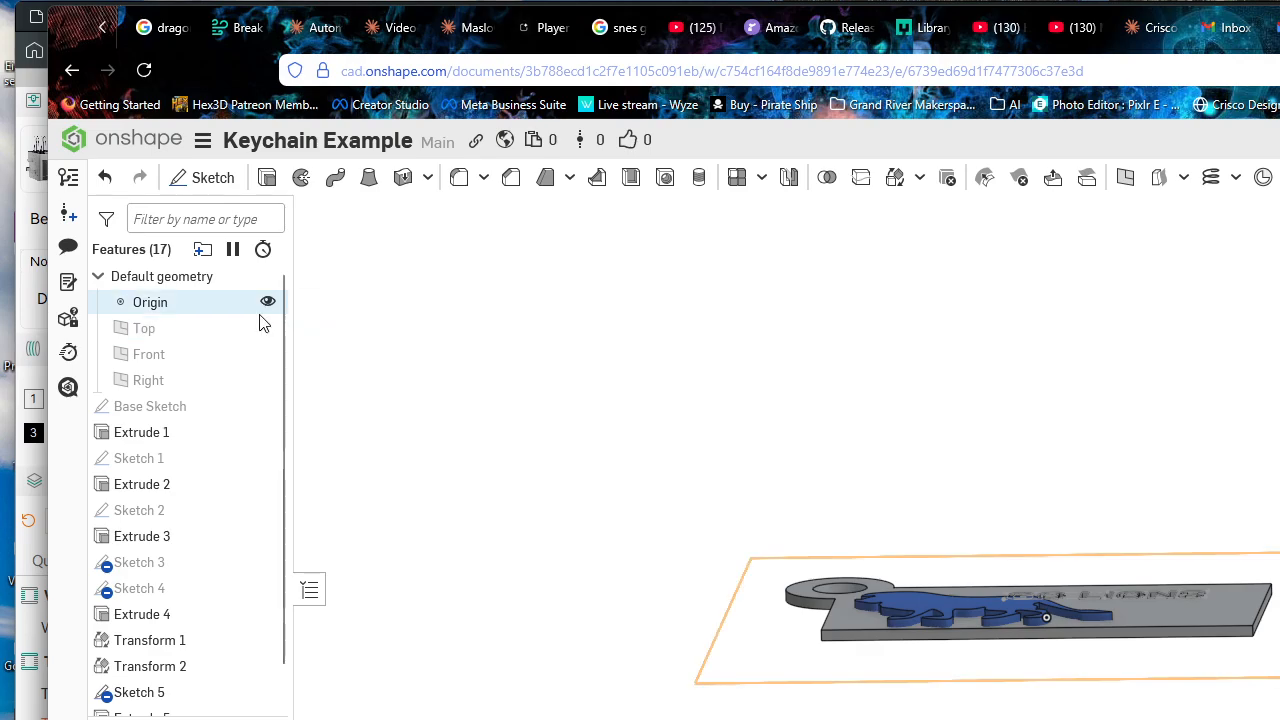
pyautogui.click(267, 328)
pyautogui.click(267, 354)
pyautogui.click(267, 380)
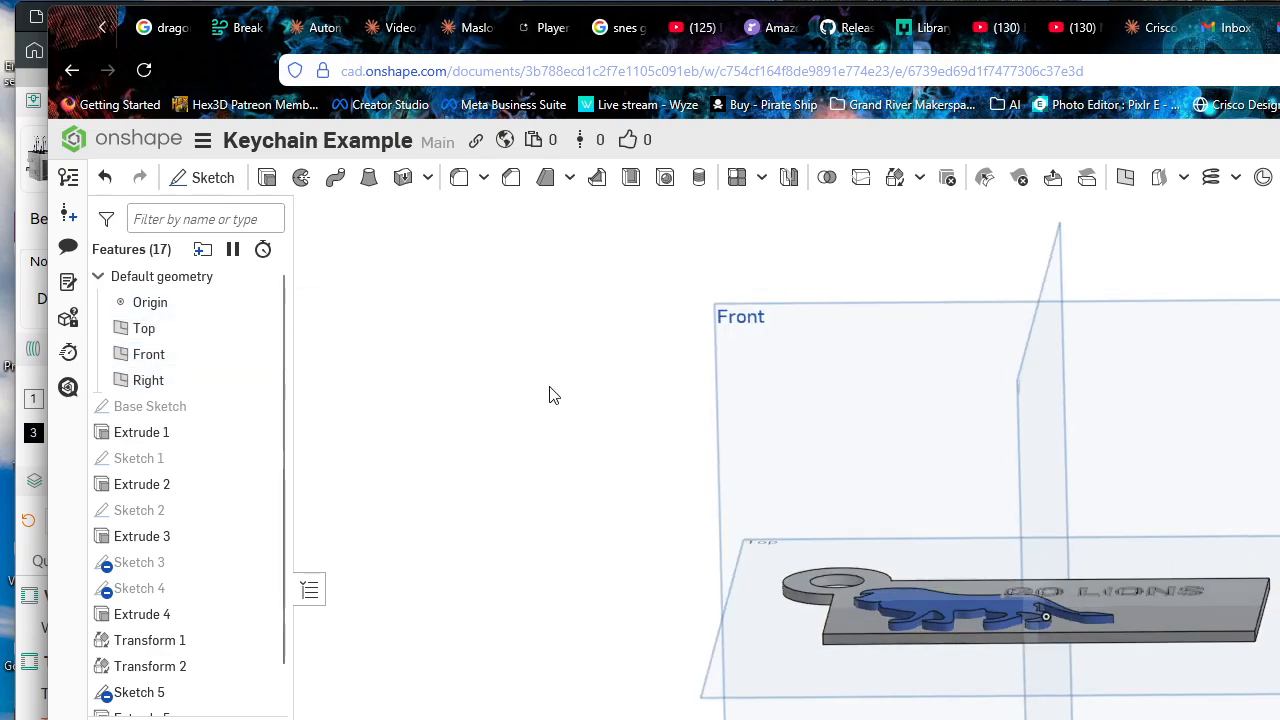
# Step: Create an Offset plane 1 in above the Top plane
pyautogui.moveTo(548, 395); pyautogui.dragTo(1071, 200, button='right')
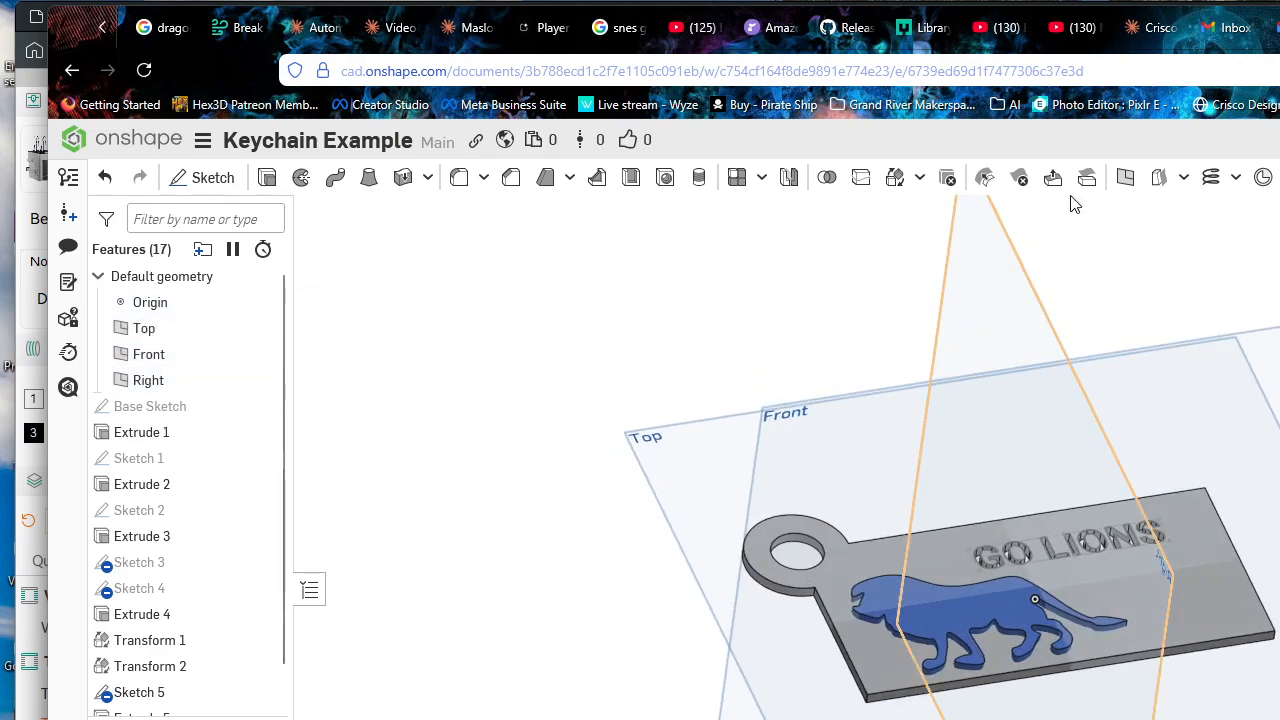
pyautogui.click(1128, 178)
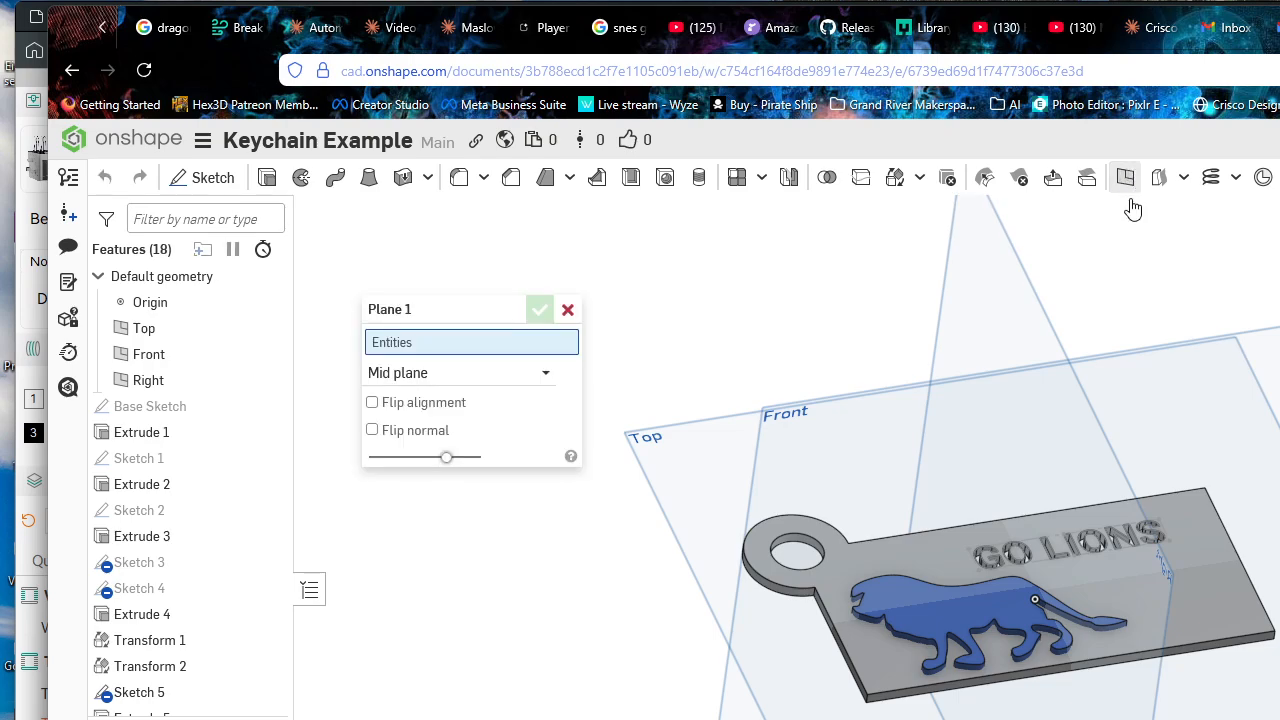
pyautogui.click(464, 382)
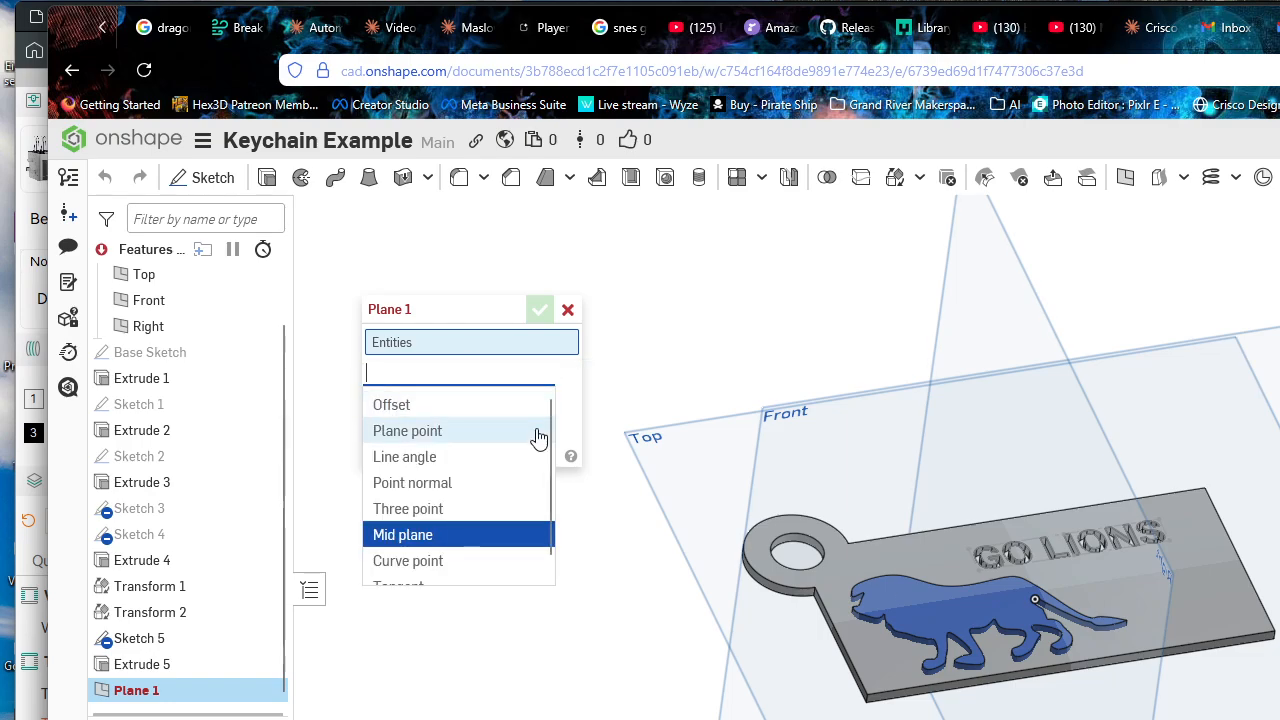
pyautogui.click(462, 406)
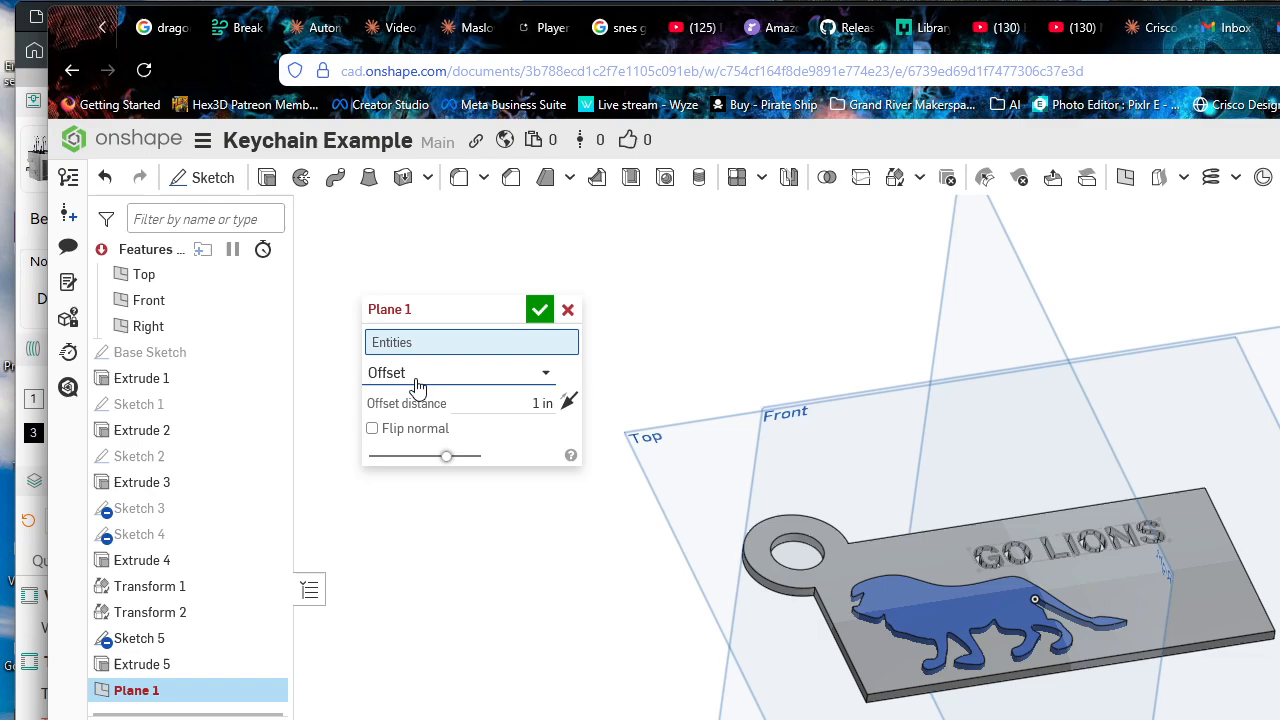
pyautogui.click(640, 440)
pyautogui.moveTo(757, 428); pyautogui.dragTo(700, 408, button='right')
pyautogui.click(549, 314)
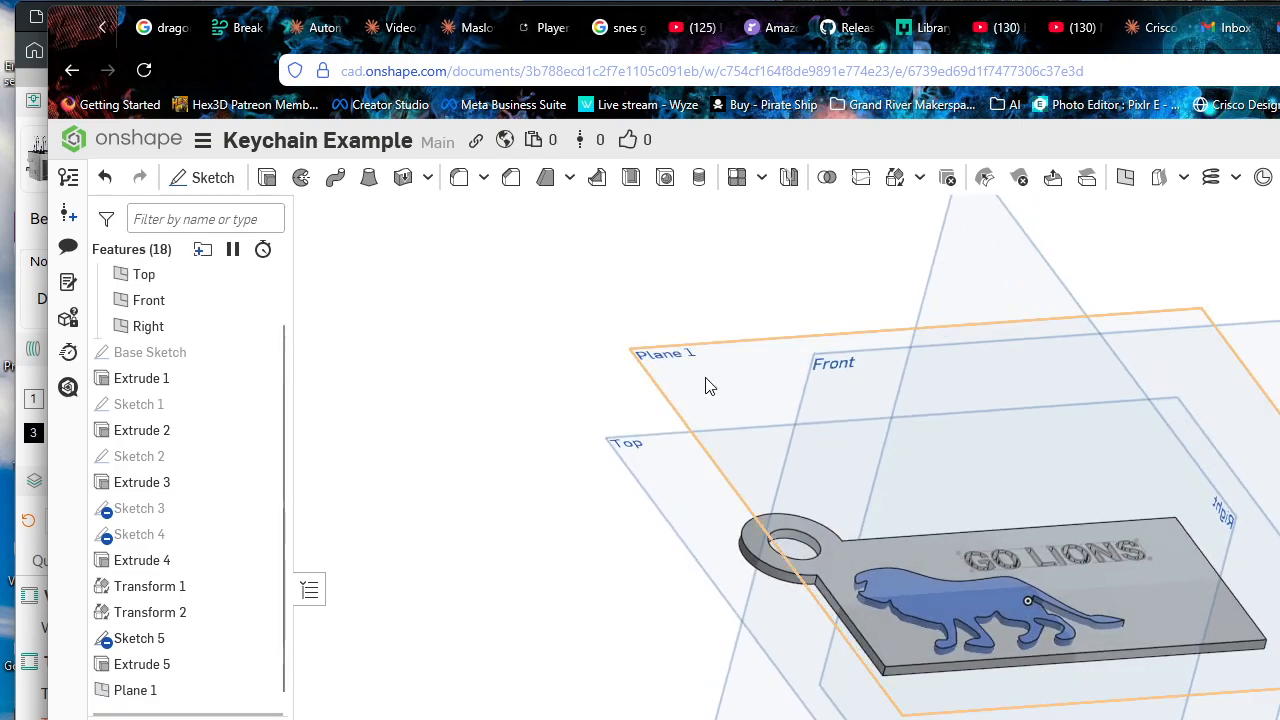
# Step: Start a new sketch on the offset plane above the keychain
pyautogui.click(705, 386)
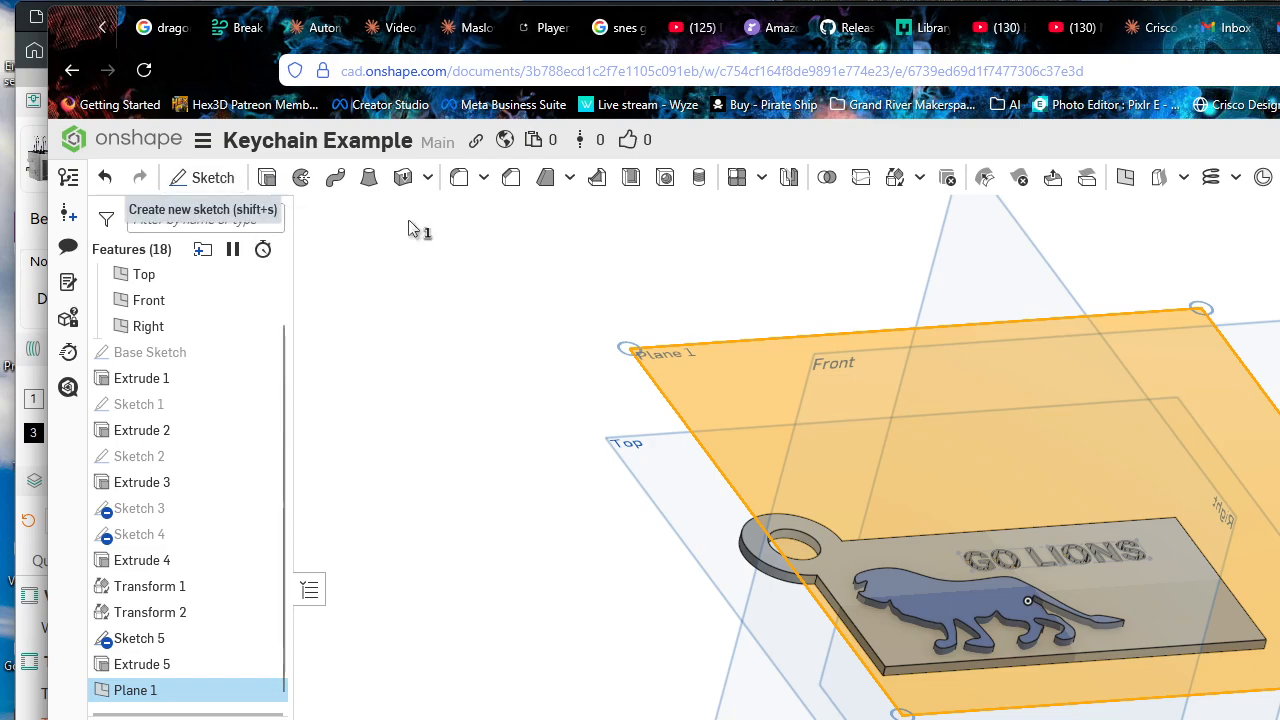
pyautogui.click(486, 294)
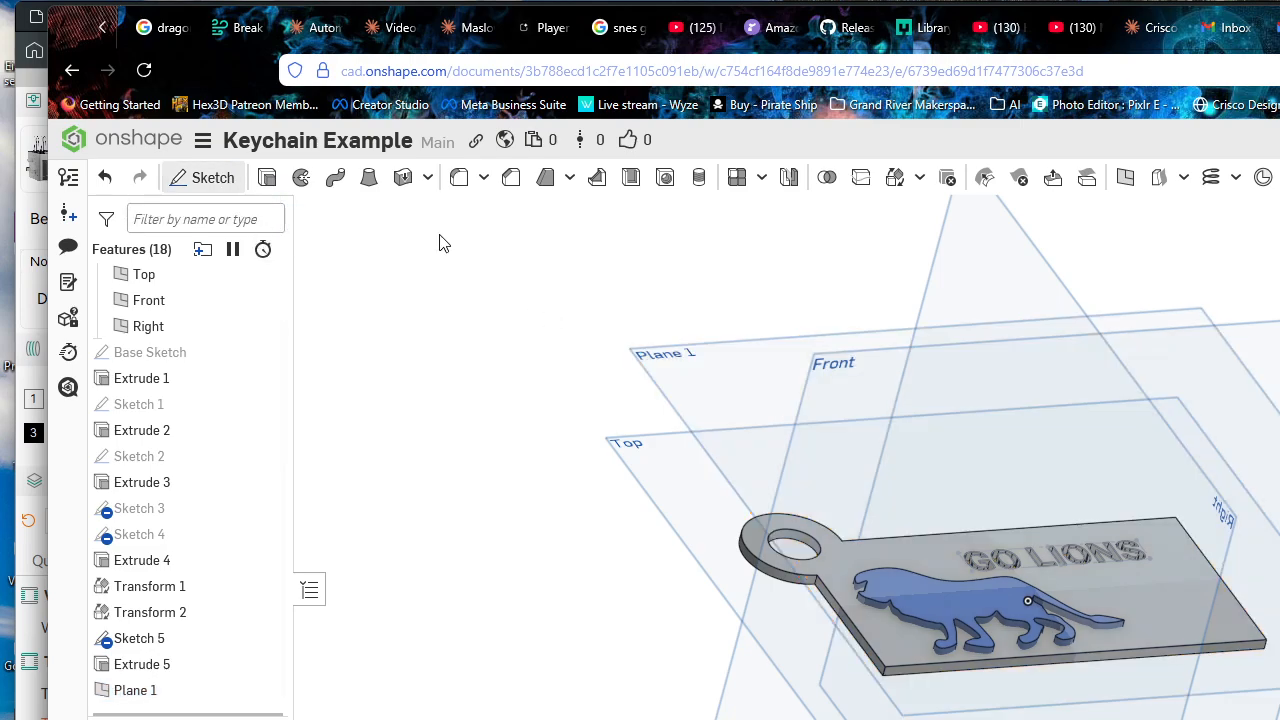
pyautogui.click(646, 345)
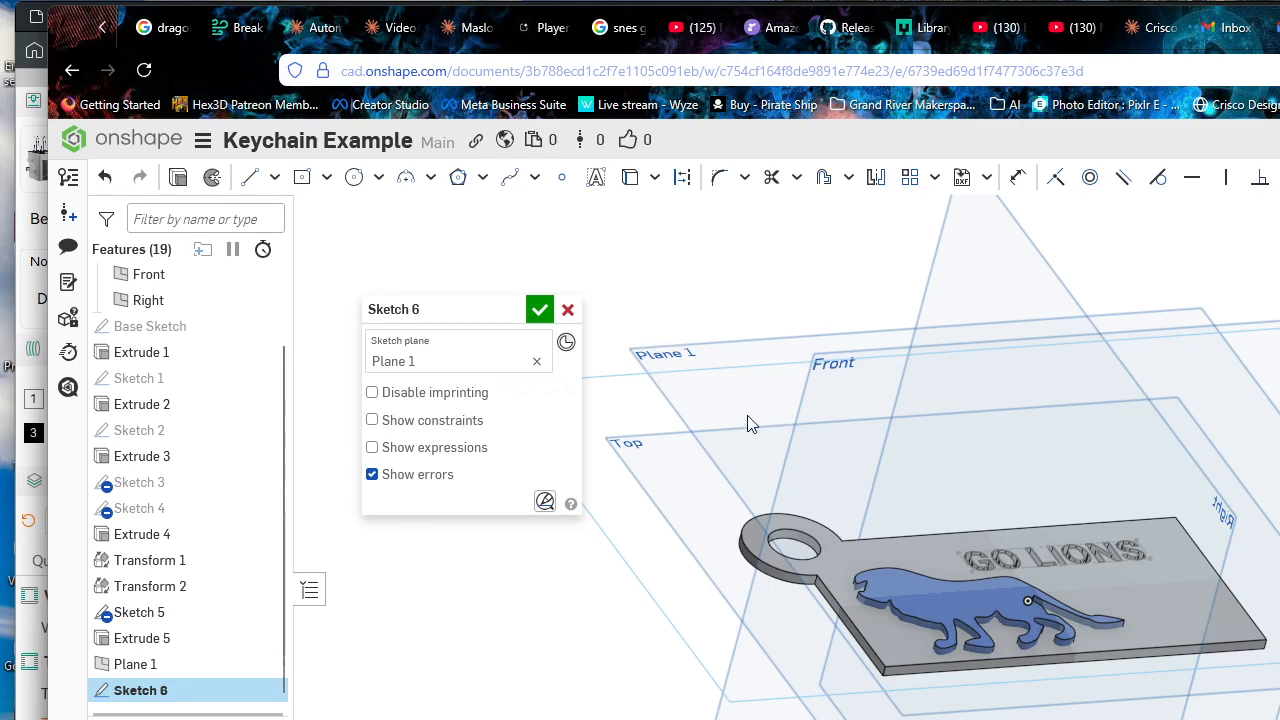
pyautogui.press('n')
# Step: Project the outline of the keychain plate's upper face onto the offset-plane sketch with Use (Project/Convert)
pyautogui.moveTo(1094, 515); pyautogui.dragTo(952, 380, button='right')
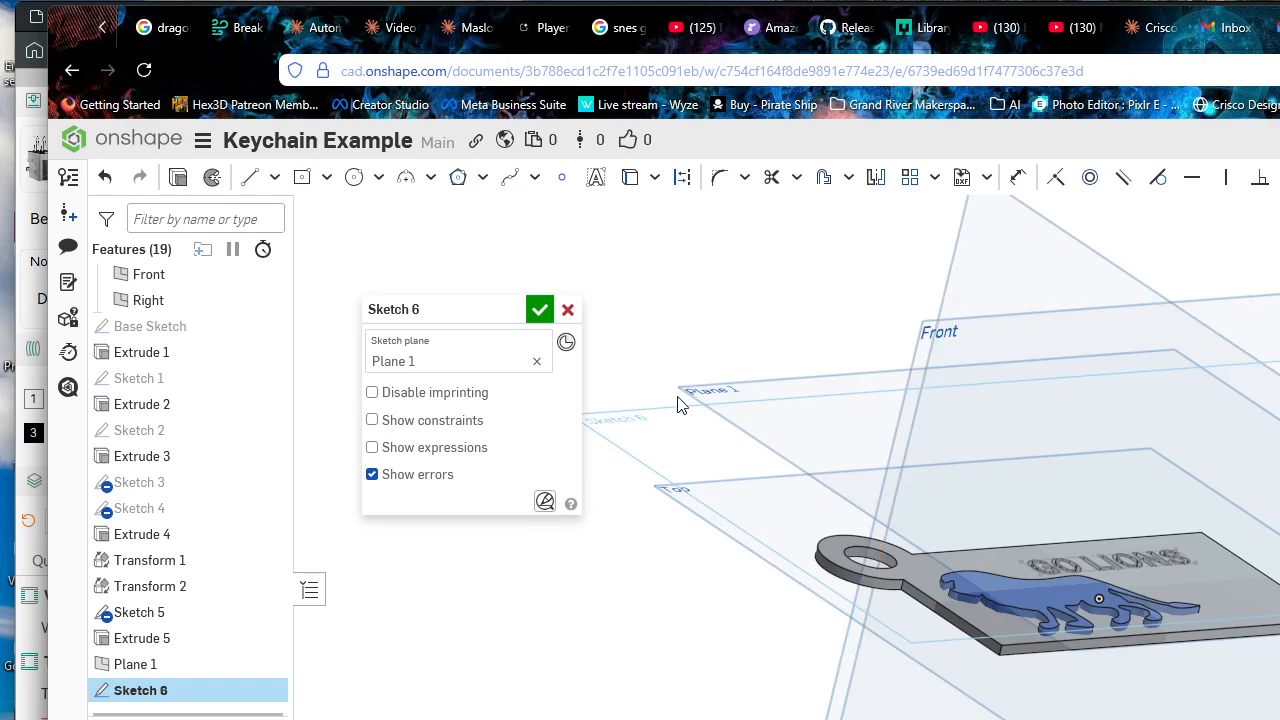
pyautogui.scroll(1, 737, 414)
pyautogui.moveTo(737, 414); pyautogui.dragTo(842, 408, button='middle')
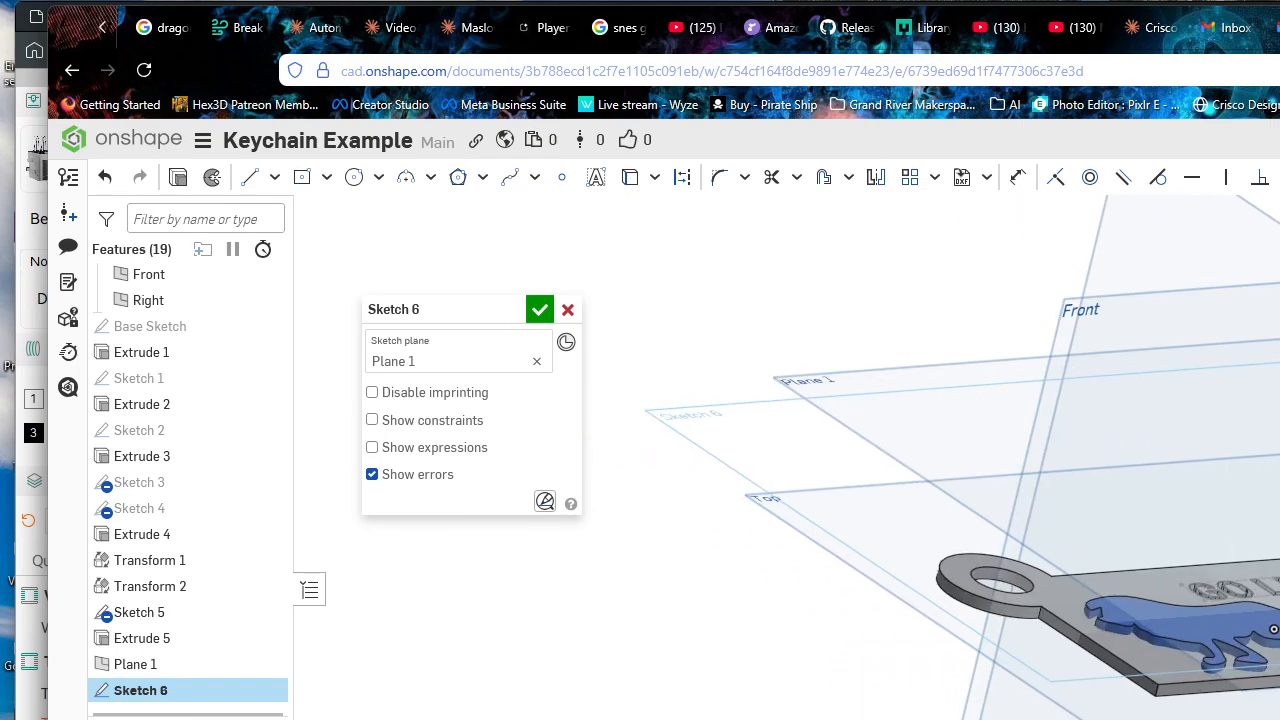
pyautogui.hotkey('shift', '1')
pyautogui.scroll(1, 830, 585)
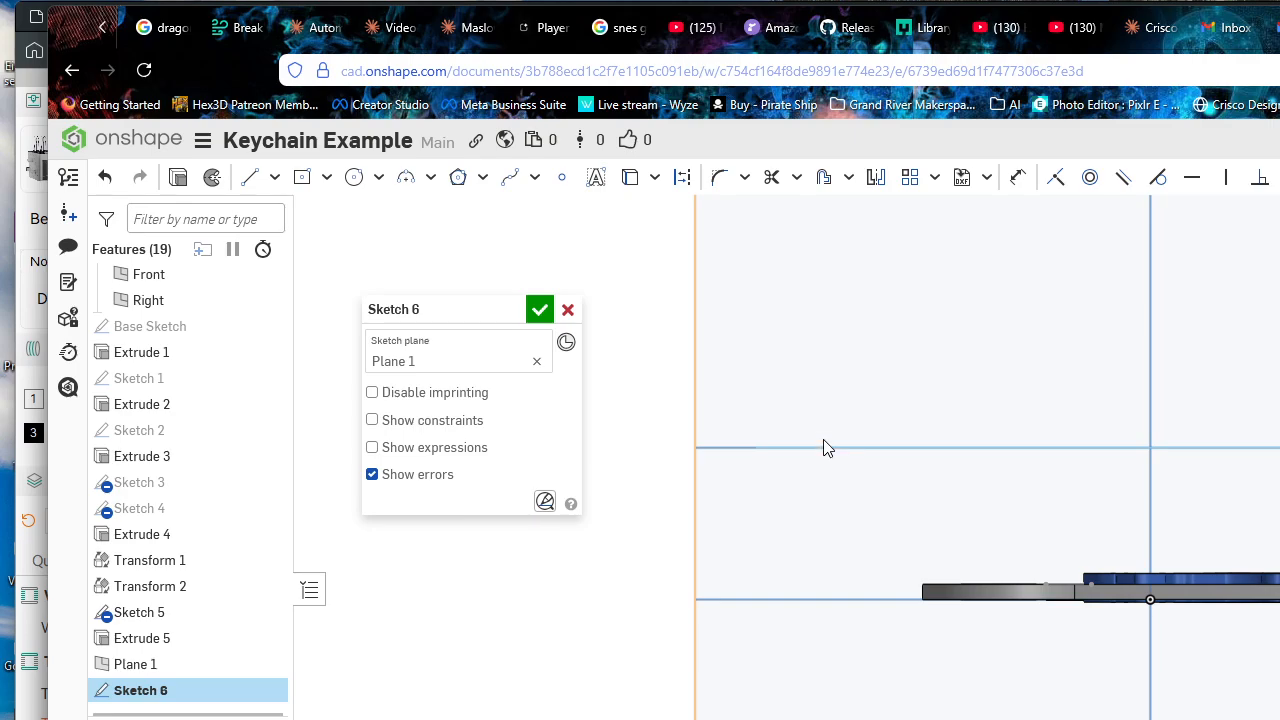
pyautogui.moveTo(836, 455); pyautogui.dragTo(803, 434, button='right')
pyautogui.scroll(3, 700, 405)
pyautogui.moveTo(951, 452); pyautogui.dragTo(965, 535, button='right')
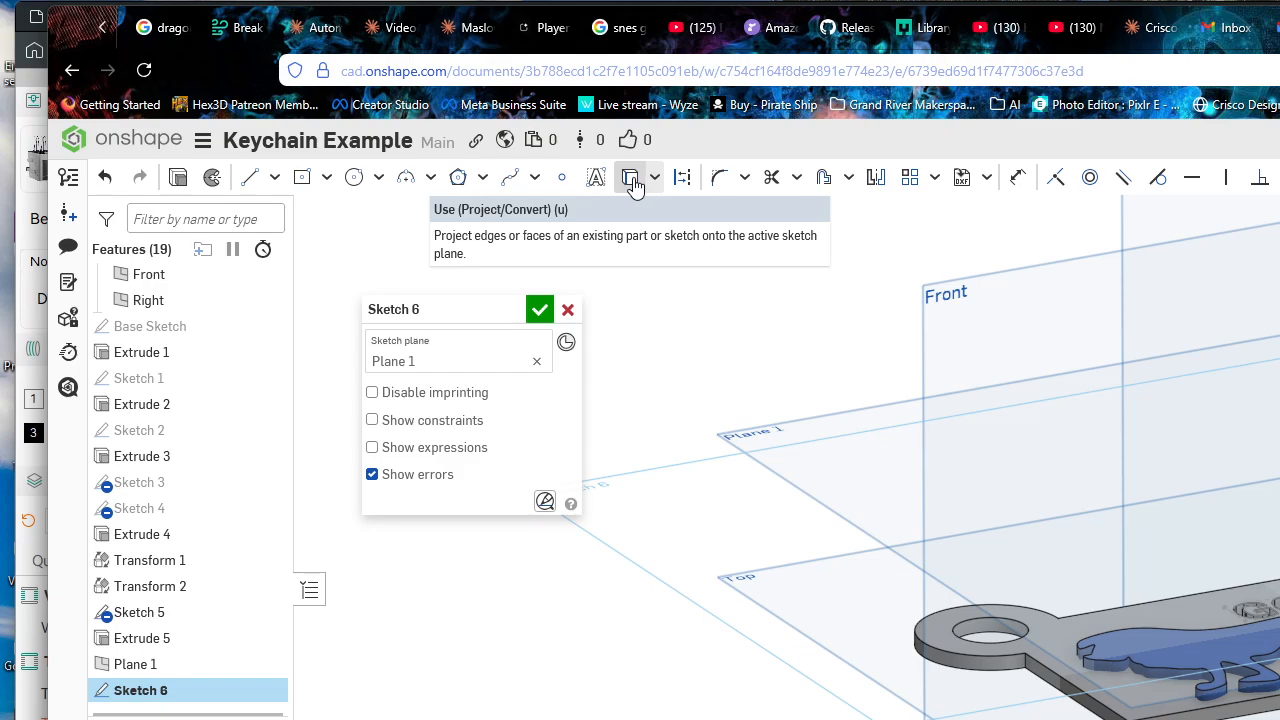
pyautogui.click(1053, 630)
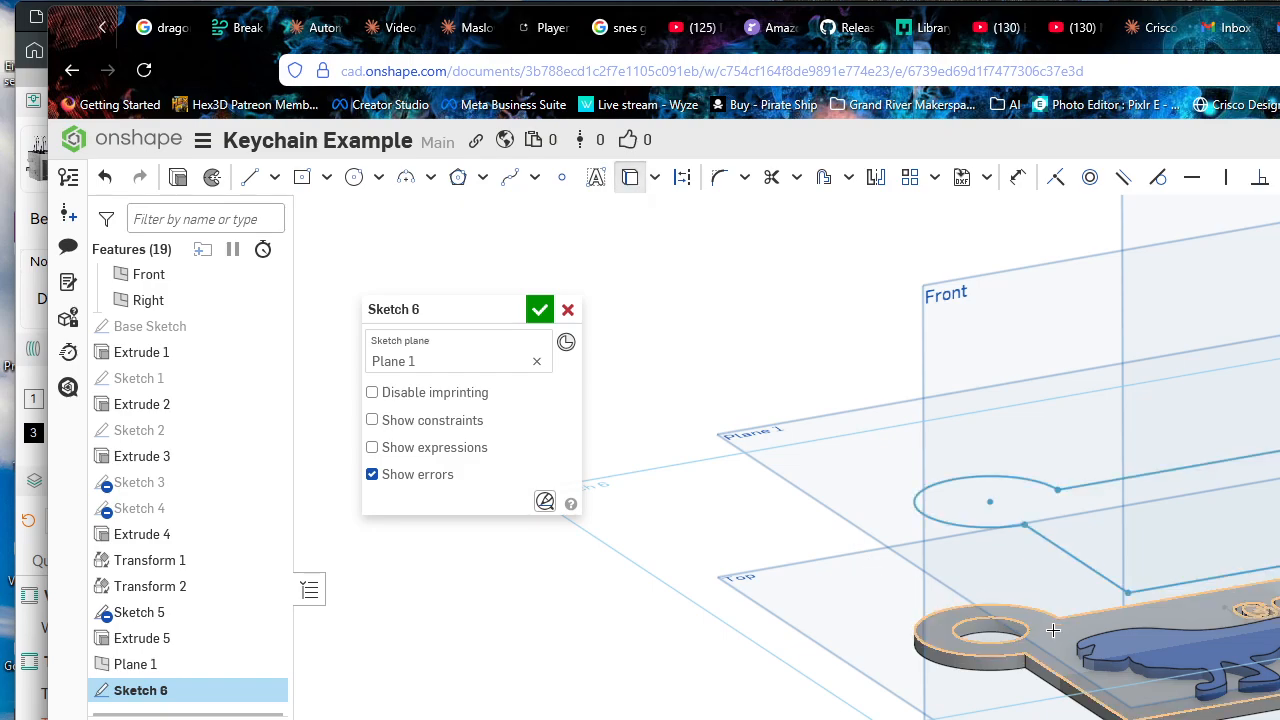
# Step: Project the outline of the raised lion silhouette onto the offset-plane sketch
pyautogui.click(1053, 630)
pyautogui.click(1114, 646)
pyautogui.click(1199, 610)
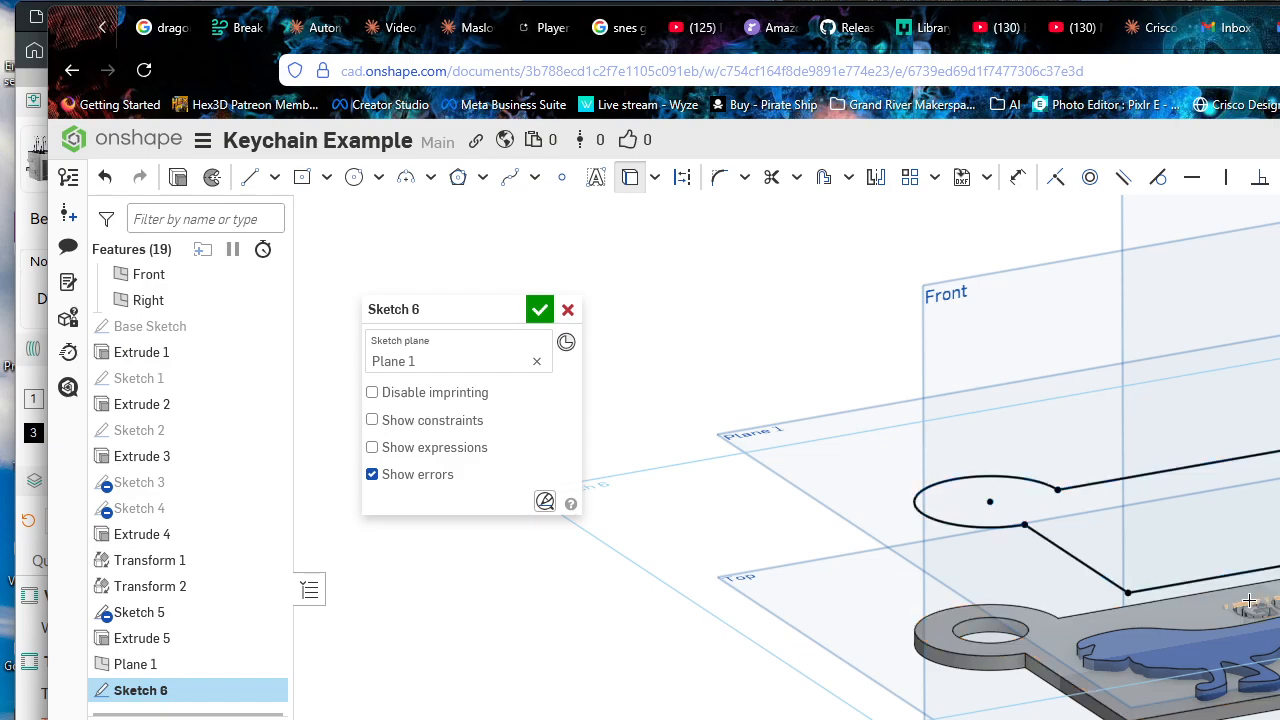
pyautogui.click(1208, 658)
pyautogui.moveTo(1230, 480); pyautogui.dragTo(1274, 600, button='right')
pyautogui.moveTo(1276, 420); pyautogui.dragTo(1263, 437, button='right')
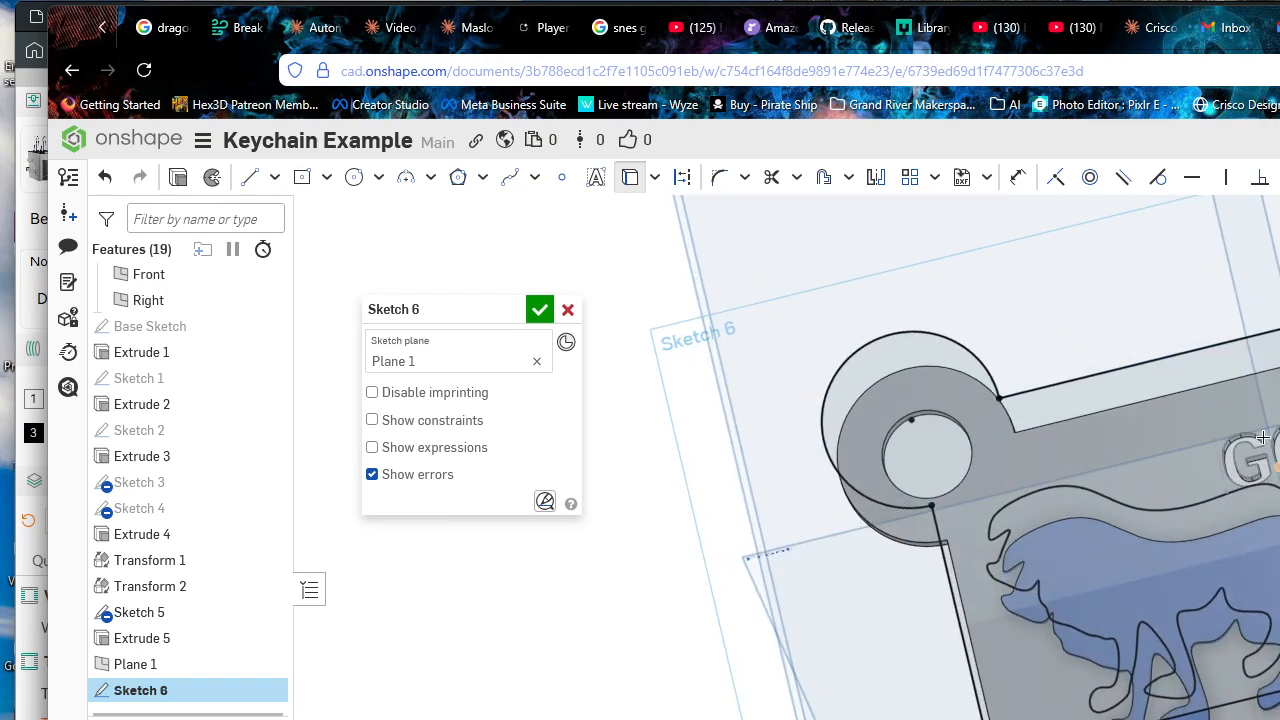
# Step: Project the cut-through letter N of LIONS onto the offset-plane sketch
pyautogui.scroll(5, 1263, 437)
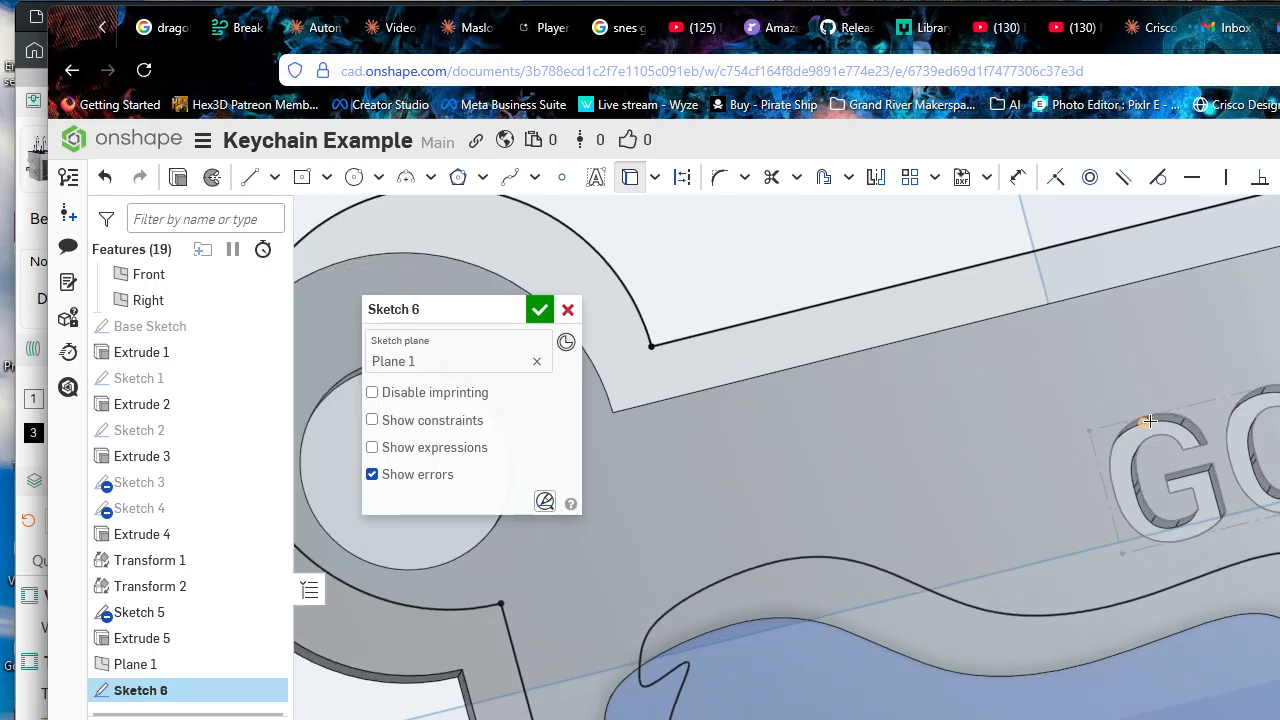
pyautogui.scroll(-2, 1033, 428)
pyautogui.scroll(-4, 1033, 421)
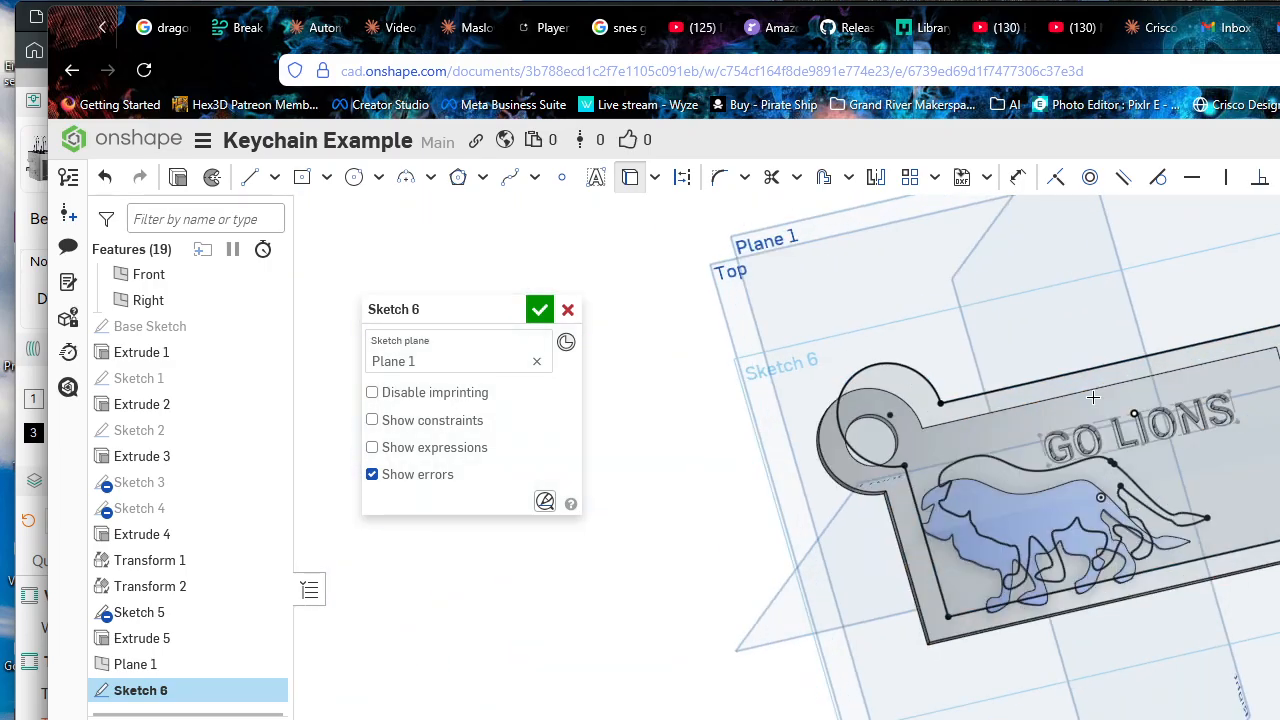
pyautogui.moveTo(1033, 421); pyautogui.dragTo(1151, 349, button='right')
pyautogui.scroll(2, 1055, 509)
pyautogui.moveTo(1055, 509); pyautogui.dragTo(745, 528, button='right')
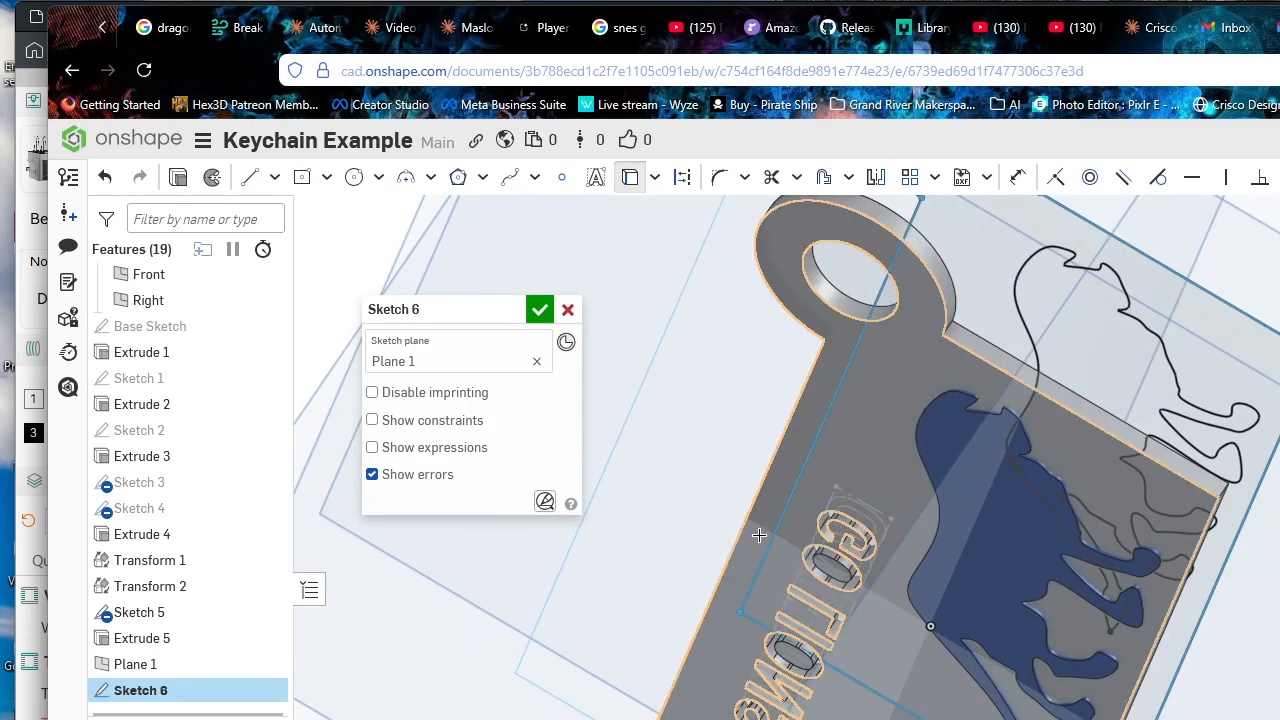
pyautogui.scroll(-3, 925, 566)
pyautogui.moveTo(925, 566)
pyautogui.mouseDown(button='right')
pyautogui.moveTo(820, 583)
pyautogui.moveTo(921, 582)
pyautogui.moveTo(965, 545)
pyautogui.moveTo(1040, 550)
pyautogui.mouseUp(button='right')
pyautogui.moveTo(1040, 550); pyautogui.dragTo(980, 493, button='middle')
pyautogui.scroll(4, 1275, 683)
pyautogui.scroll(5, 1234, 537)
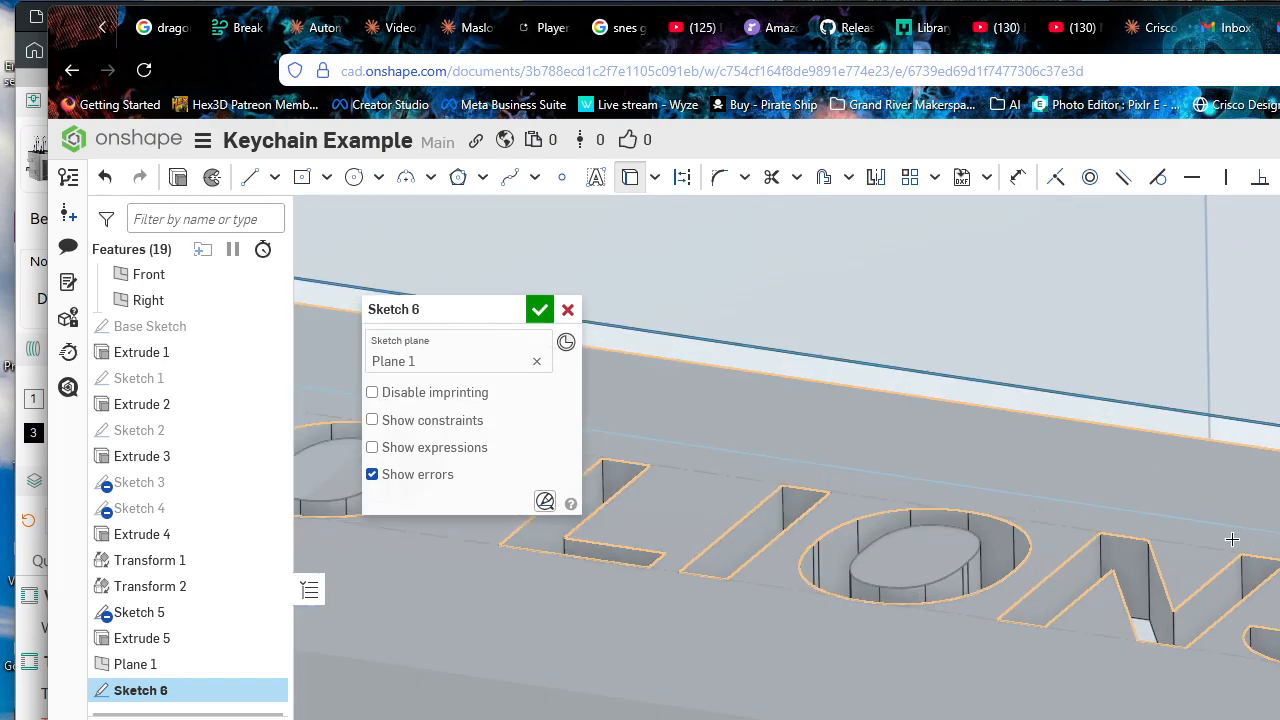
pyautogui.scroll(-8, 1200, 610)
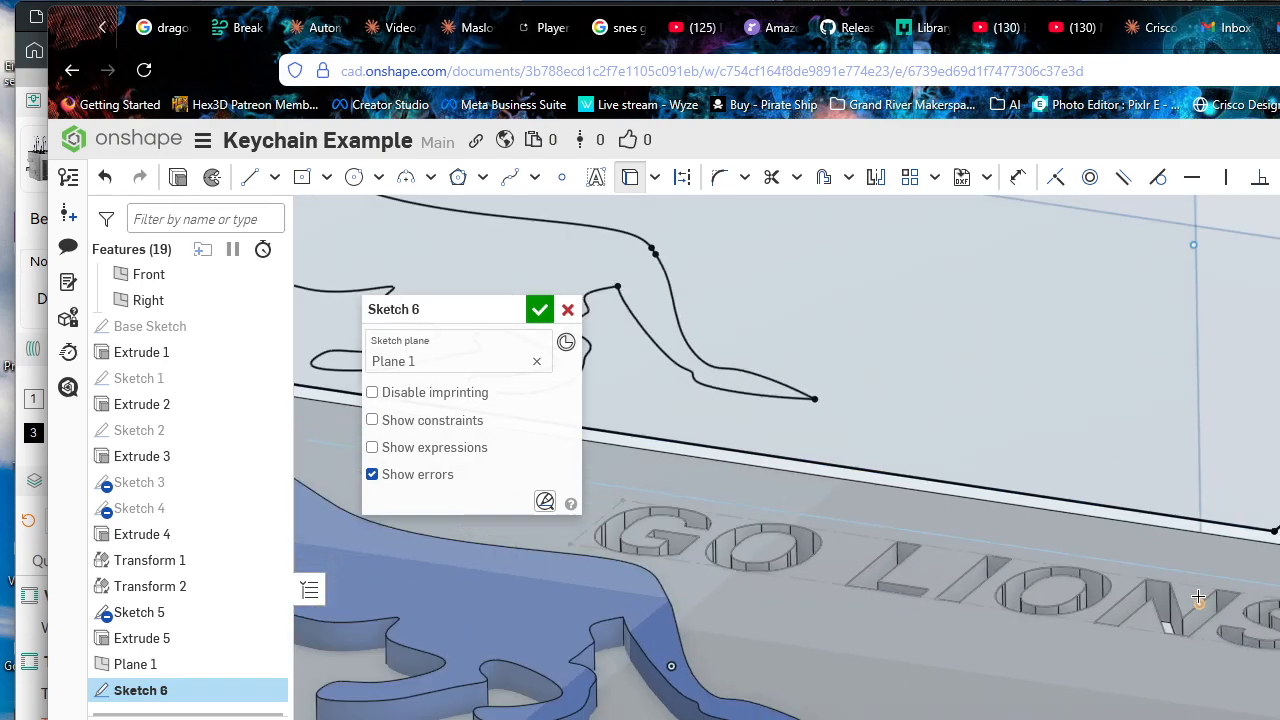
pyautogui.scroll(3, 1205, 640)
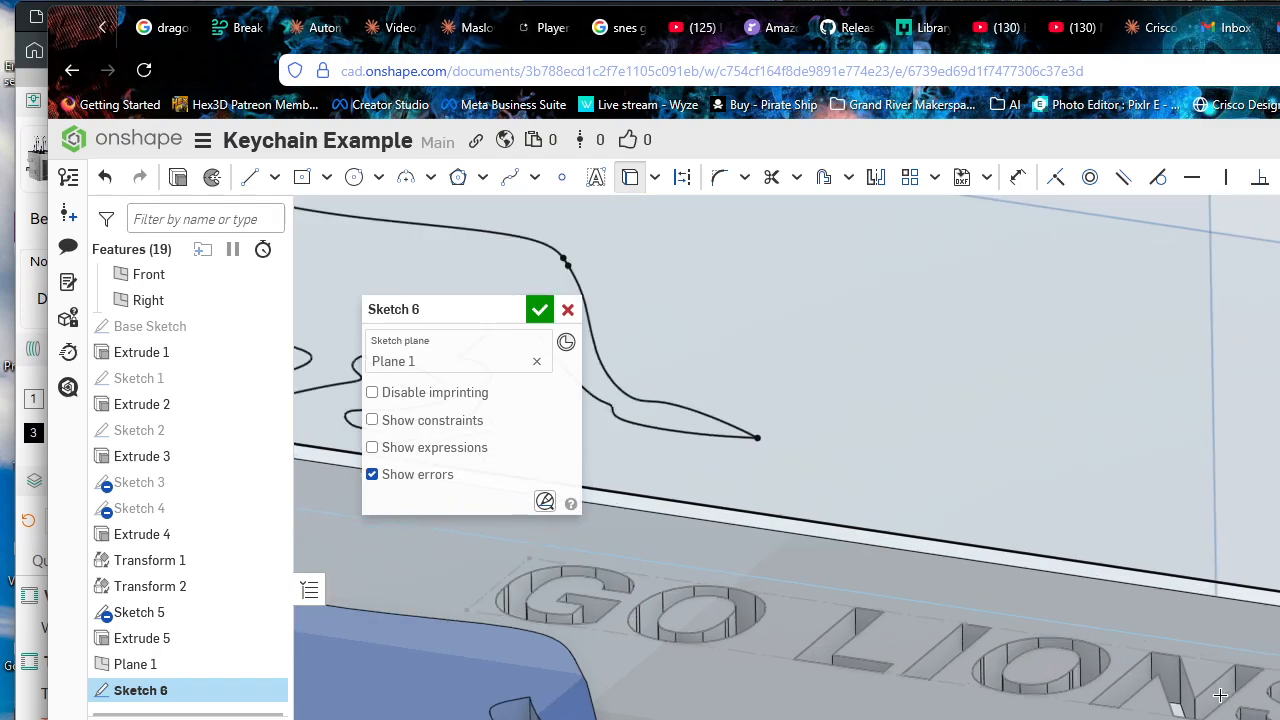
pyautogui.click(1223, 691)
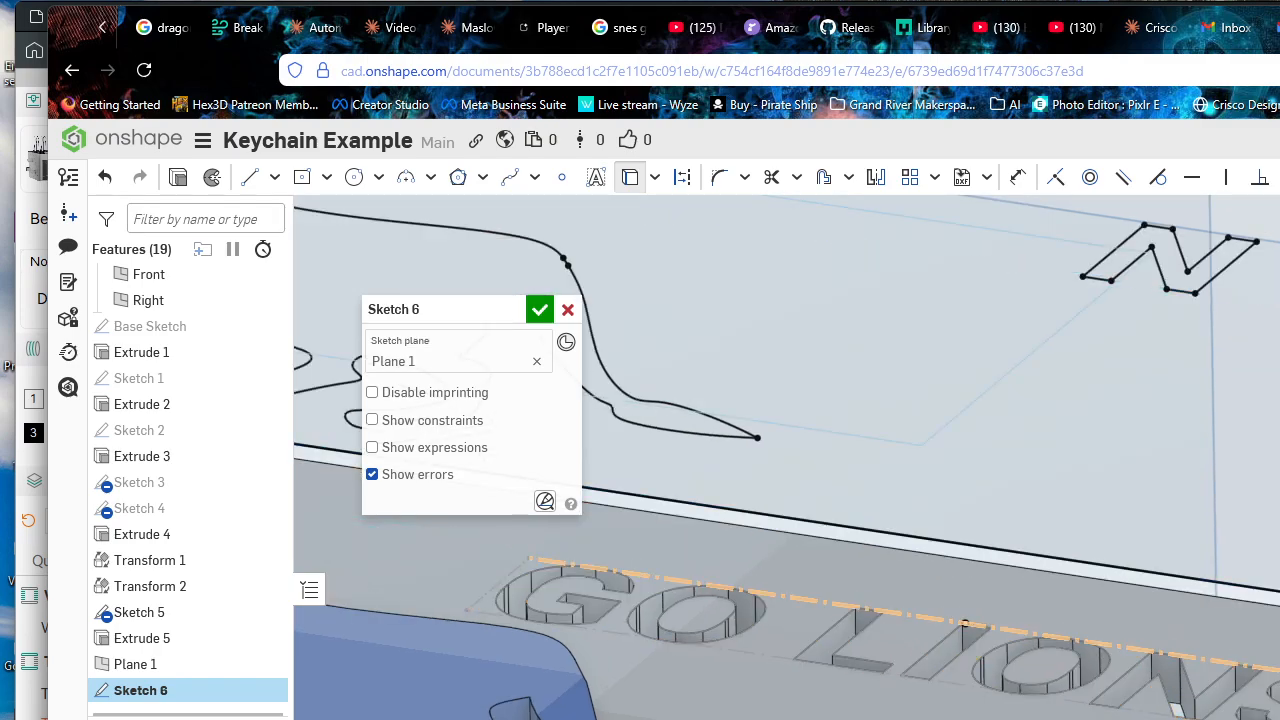
# Step: Project the letter S and the inner and outer outlines of the O in LIONS onto the sketch
pyautogui.scroll(2, 1270, 700)
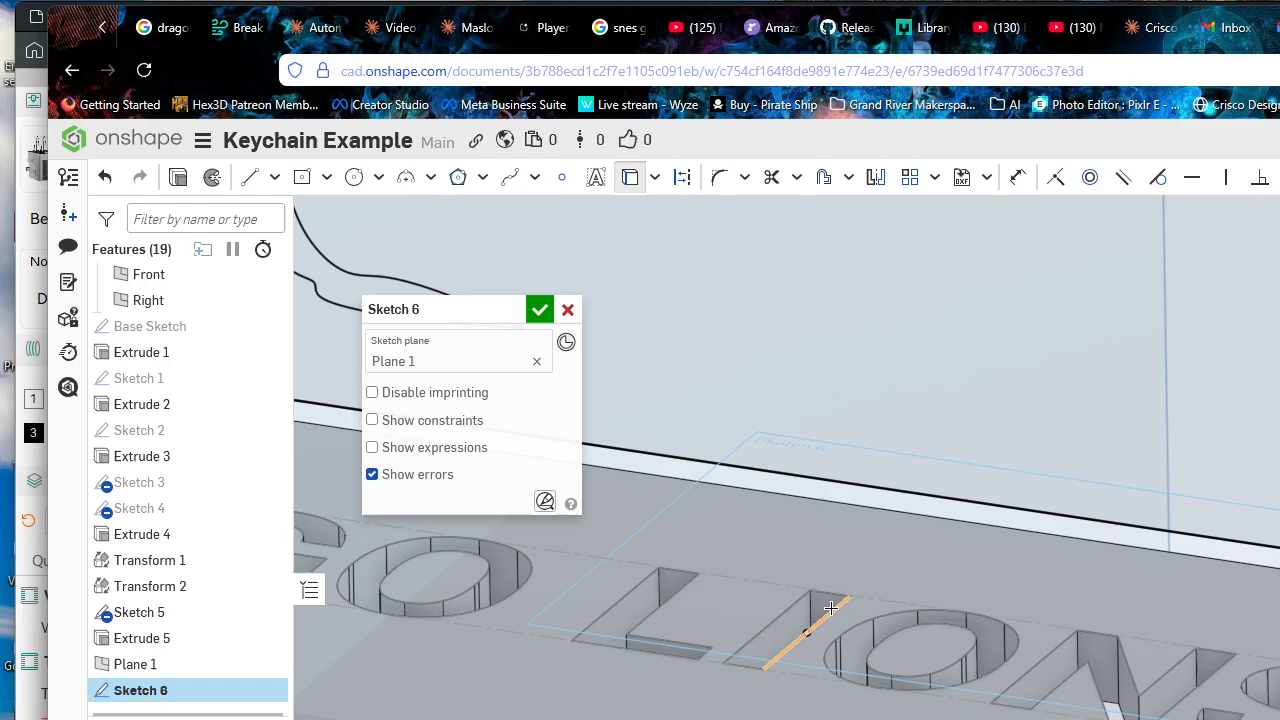
pyautogui.scroll(-5, 828, 605)
pyautogui.scroll(5, 991, 651)
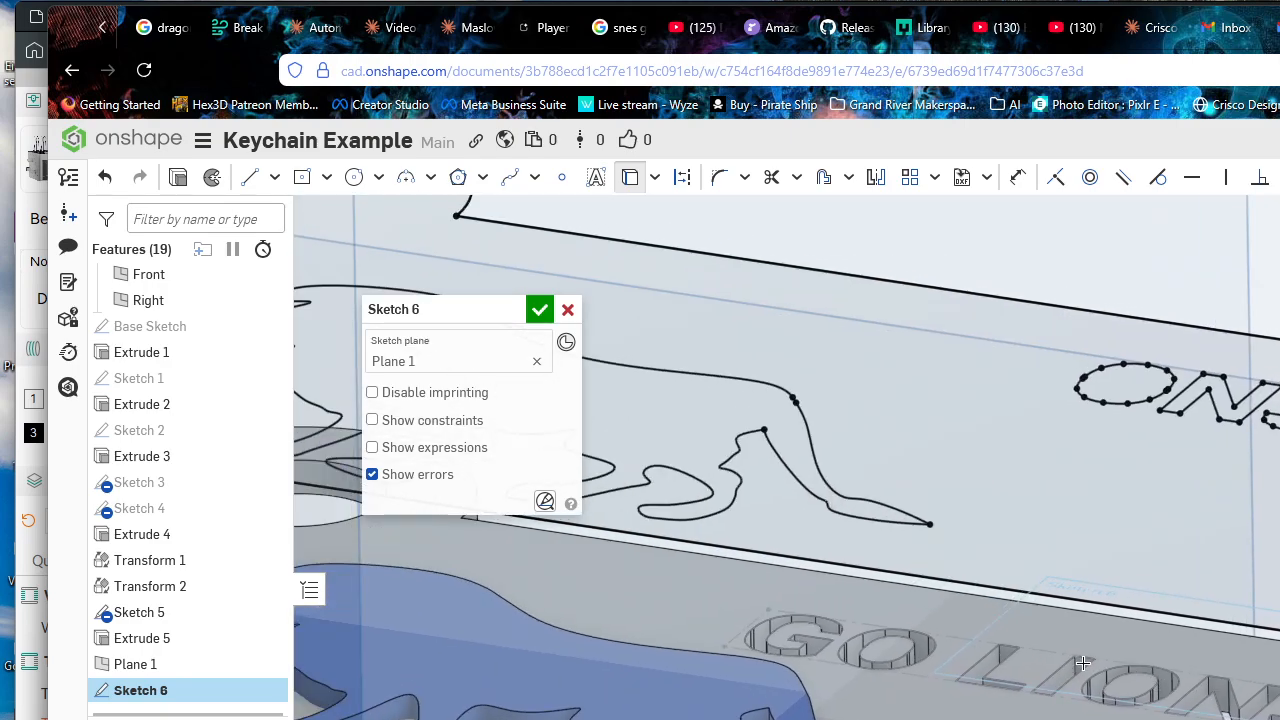
pyautogui.click(1140, 677)
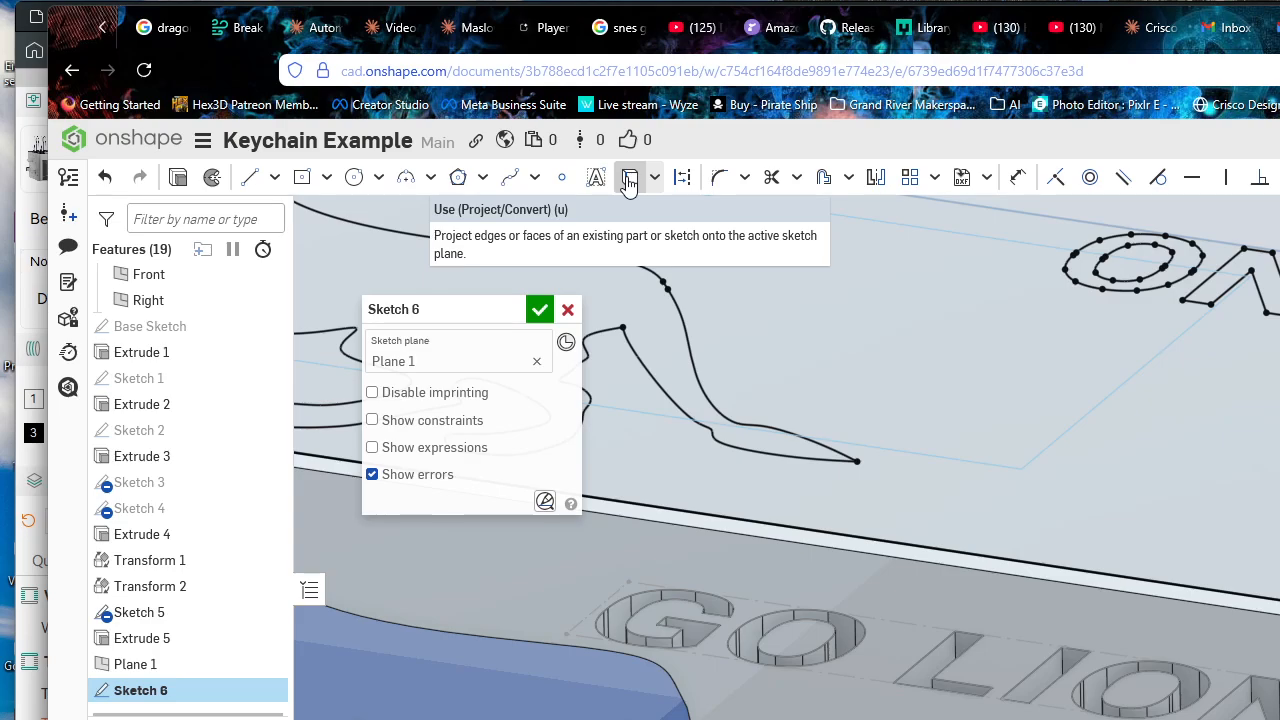
# Step: Project the remaining GO LIONS letters, including the inner contour of the O in GO, onto the offset-plane sketch
pyautogui.scroll(-5, 908, 406)
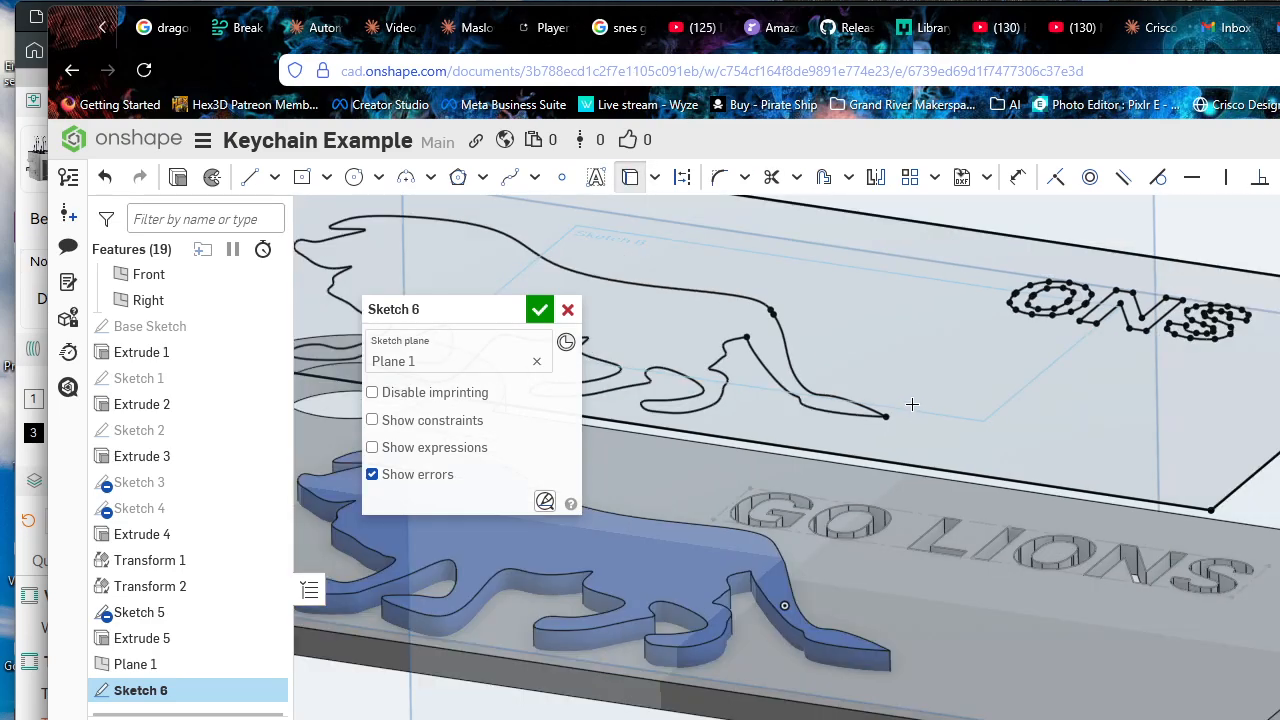
pyautogui.moveTo(1156, 503); pyautogui.dragTo(1169, 503, button='middle')
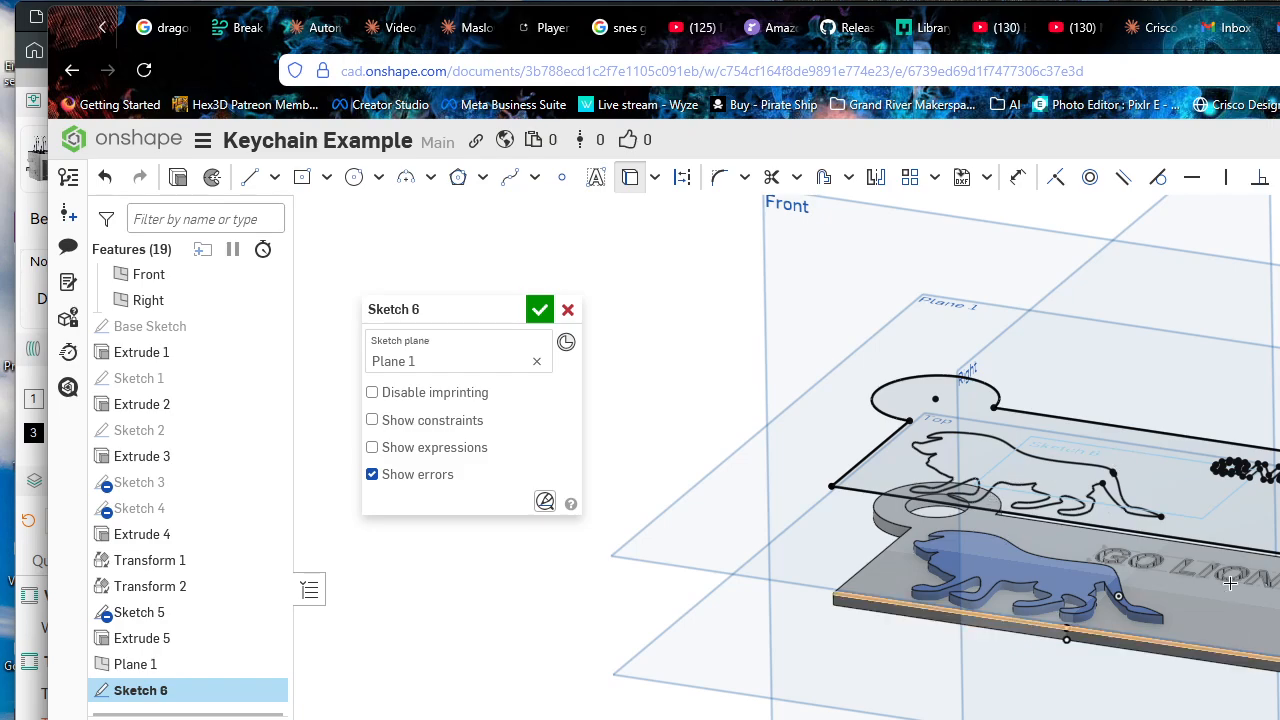
pyautogui.scroll(5, 1235, 590)
pyautogui.scroll(2, 1249, 590)
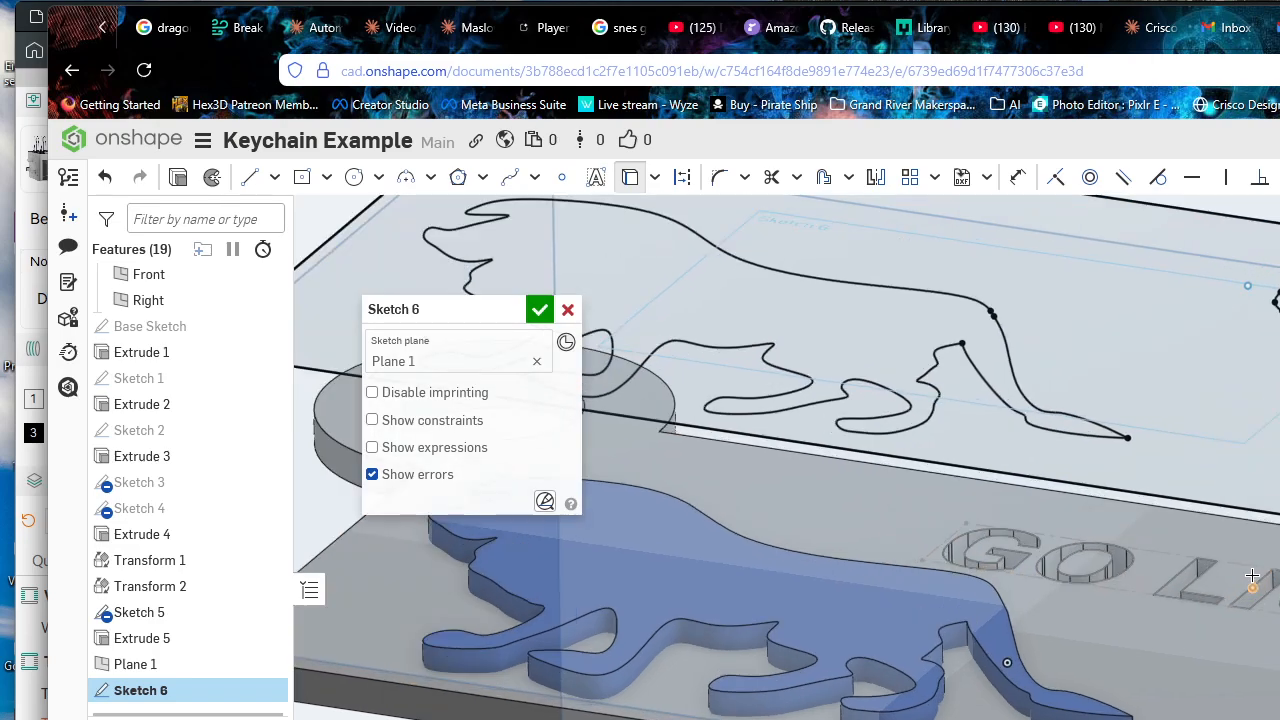
pyautogui.scroll(3, 1271, 587)
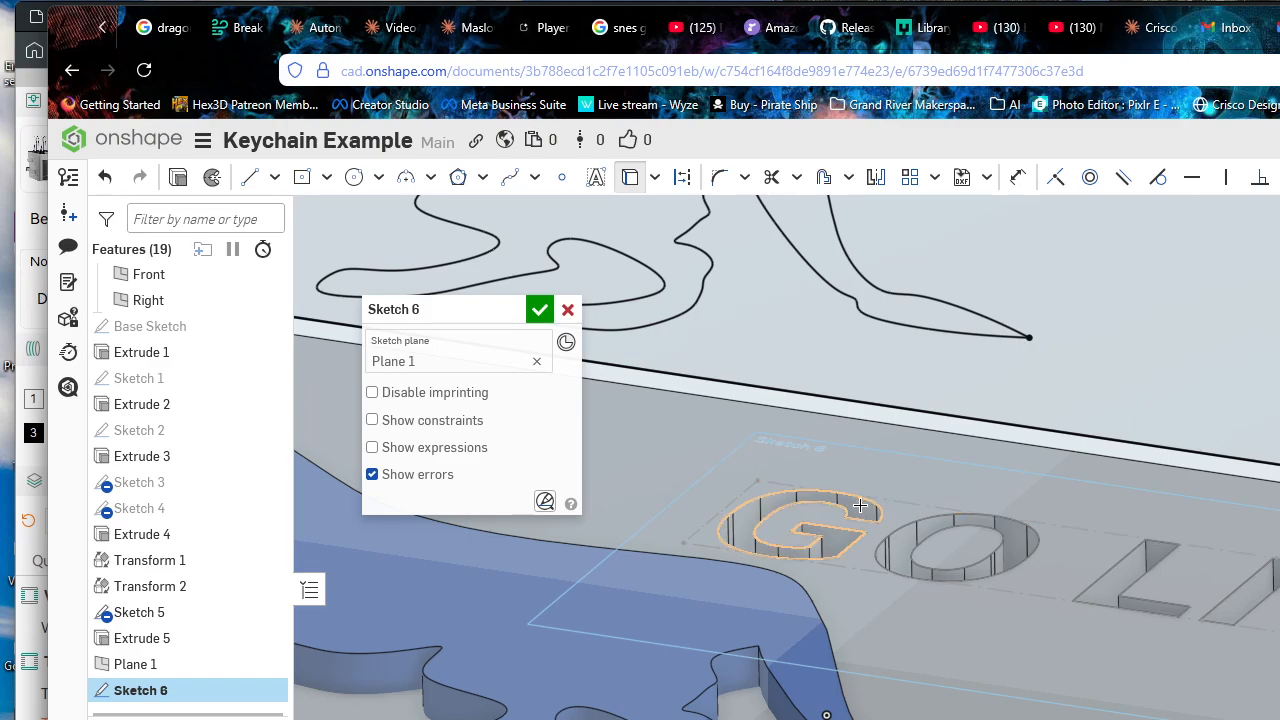
pyautogui.scroll(-3, 952, 515)
pyautogui.scroll(-3, 990, 580)
pyautogui.scroll(5, 975, 565)
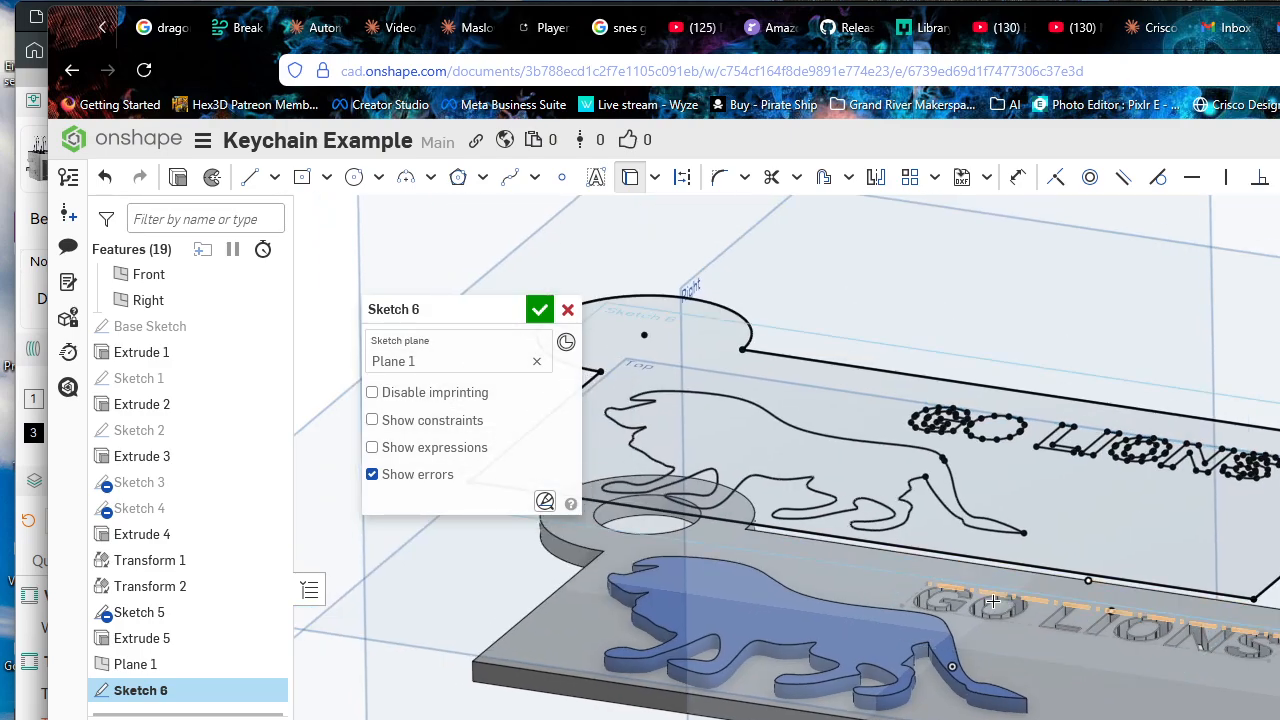
pyautogui.rightClick(1012, 571)
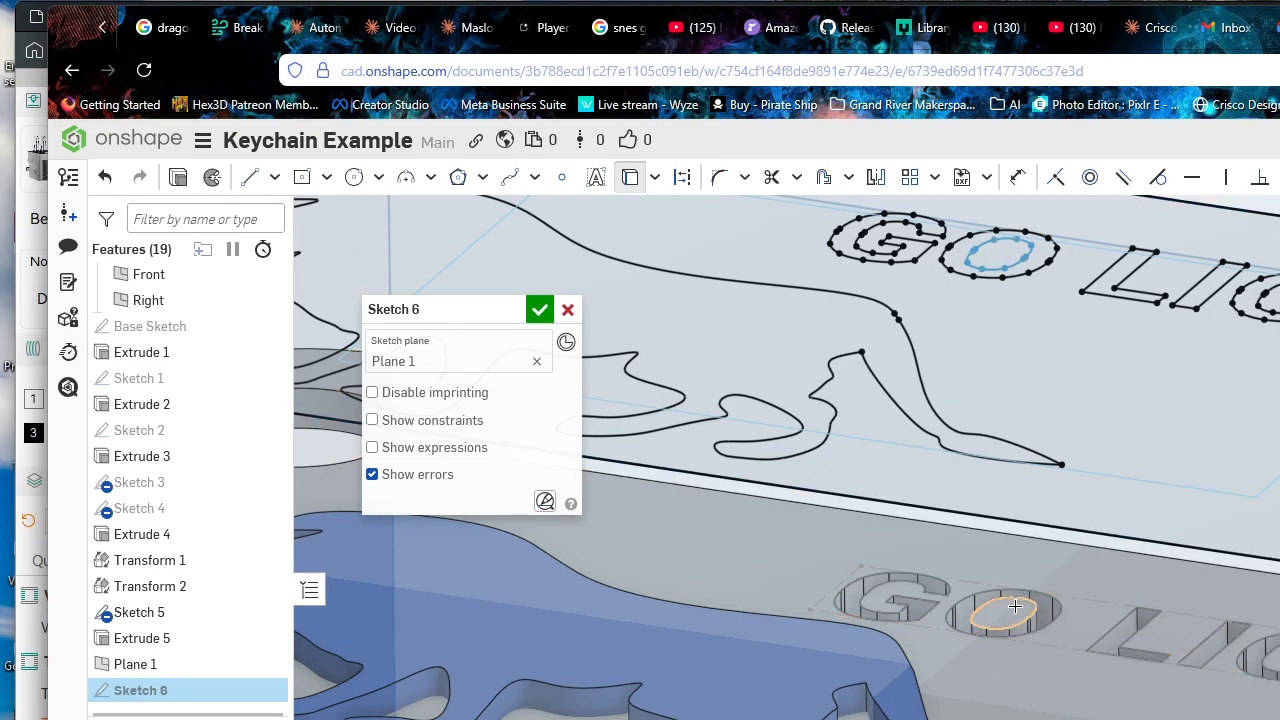
pyautogui.scroll(-5, 1055, 515)
pyautogui.scroll(3, 1150, 545)
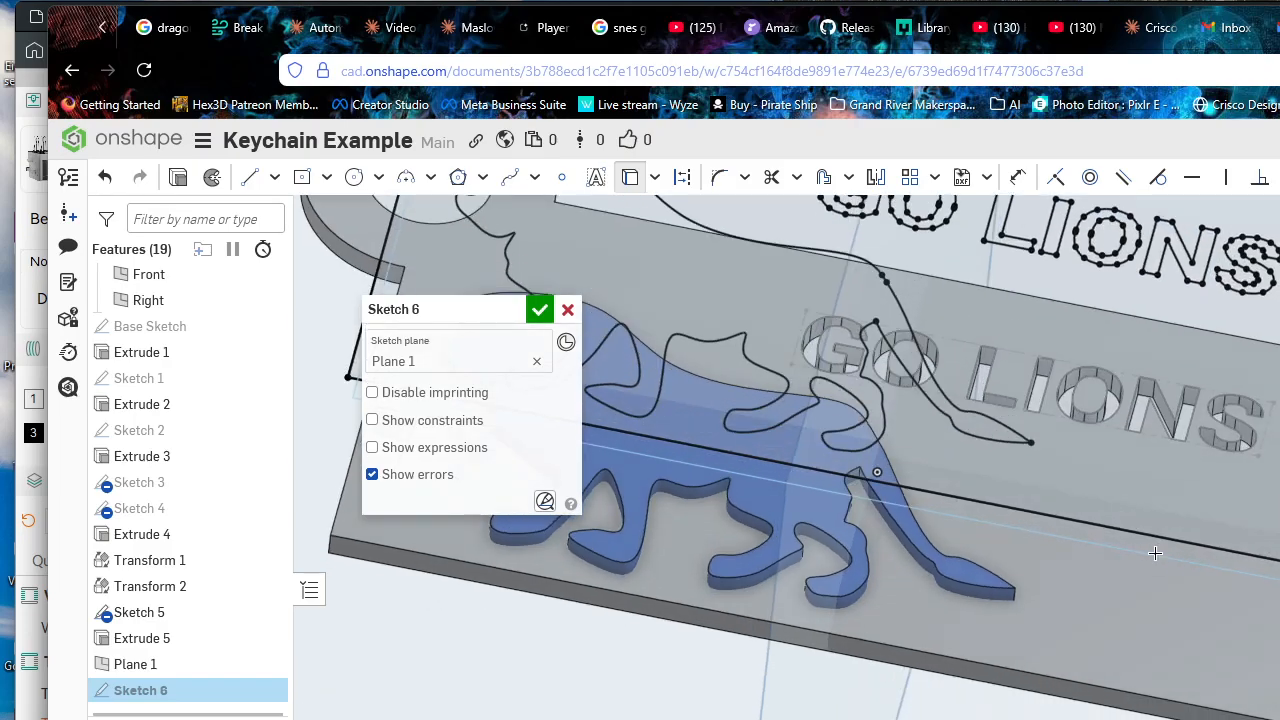
# Step: Finish the offset-plane sketch and show it in the model
pyautogui.moveTo(1164, 555); pyautogui.dragTo(1222, 622, button='middle')
pyautogui.moveTo(1222, 622)
pyautogui.mouseDown(button='right')
pyautogui.moveTo(1146, 493)
pyautogui.moveTo(1155, 470)
pyautogui.moveTo(1155, 489)
pyautogui.mouseUp(button='right')
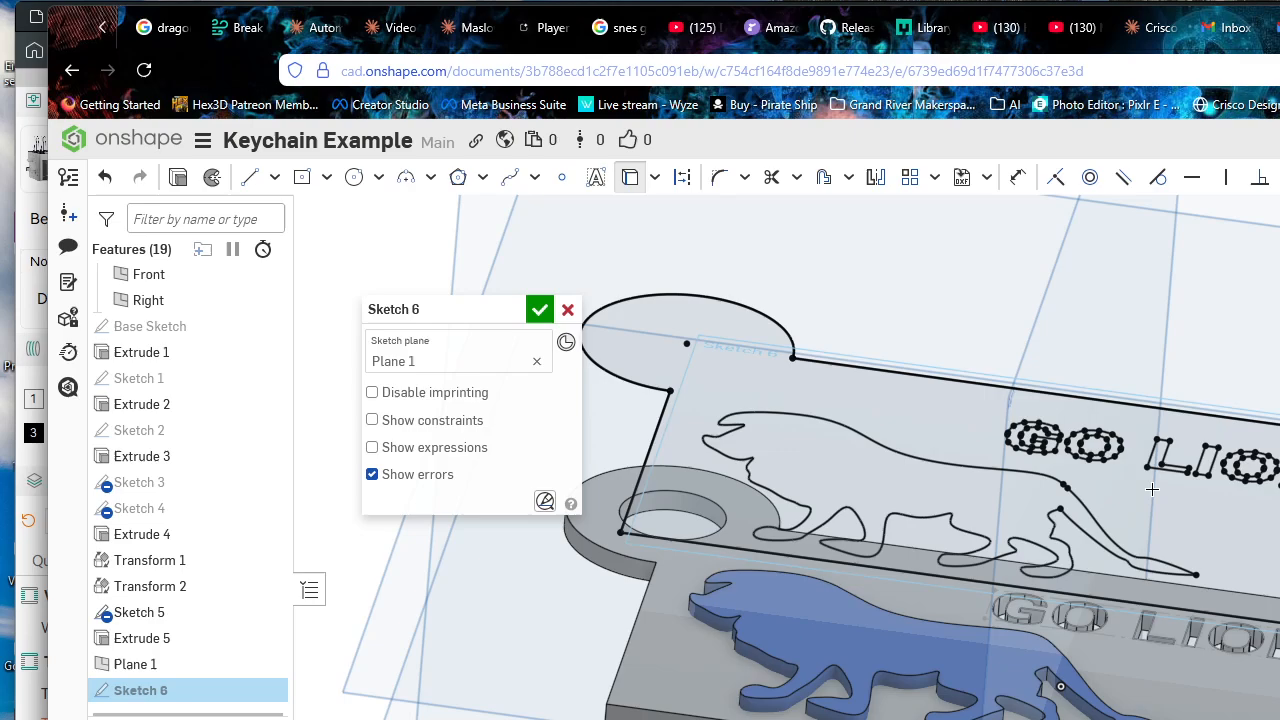
pyautogui.click(539, 309)
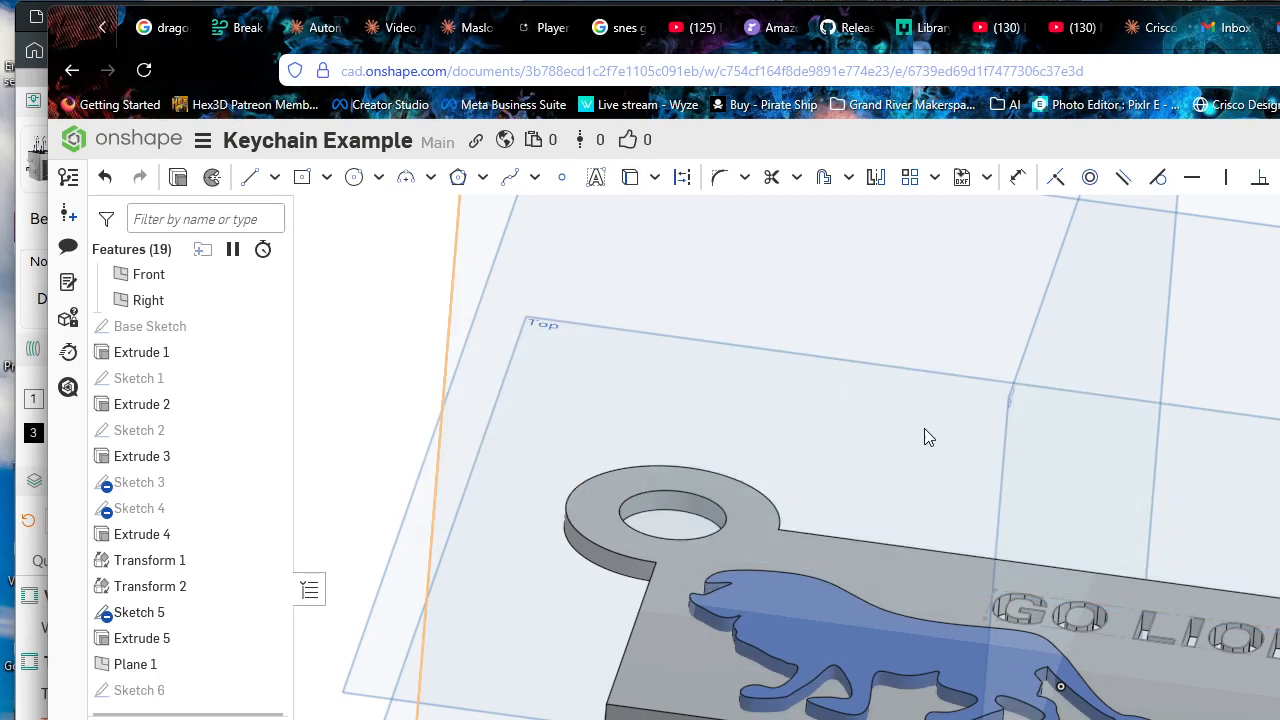
pyautogui.click(268, 690)
# Step: Rename the sketch with the projected outlines as LaserOutput
pyautogui.click(175, 690)
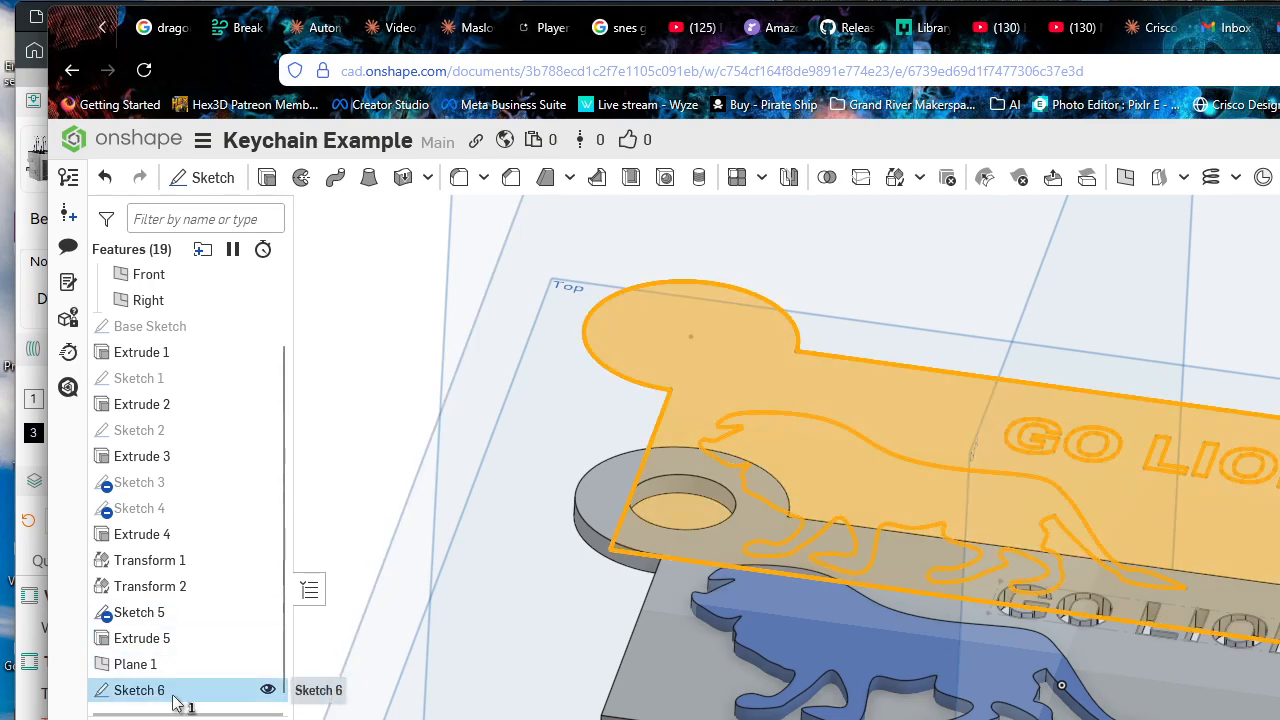
pyautogui.rightClick(175, 690)
pyautogui.click(260, 247)
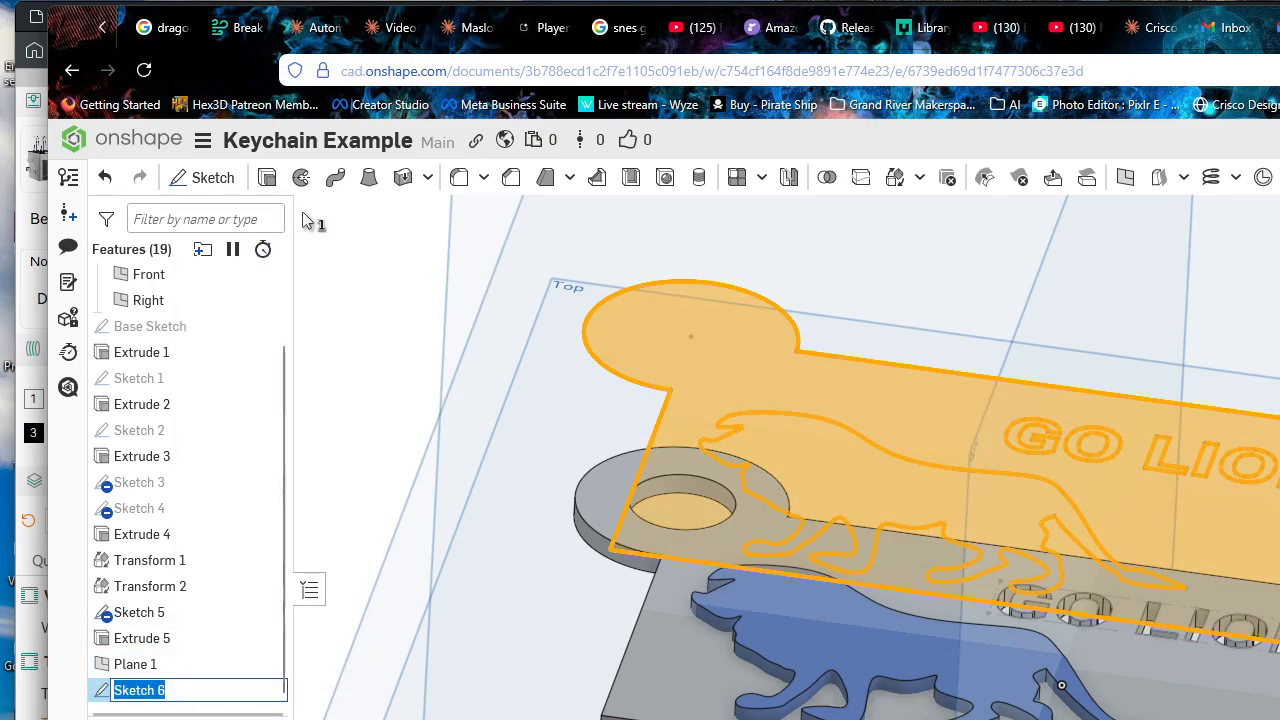
pyautogui.press('capslock')
pyautogui.write('L')
pyautogui.press('capslock')
pyautogui.write('aser')
pyautogui.press('capslock')
pyautogui.write('O')
pyautogui.press('capslock')
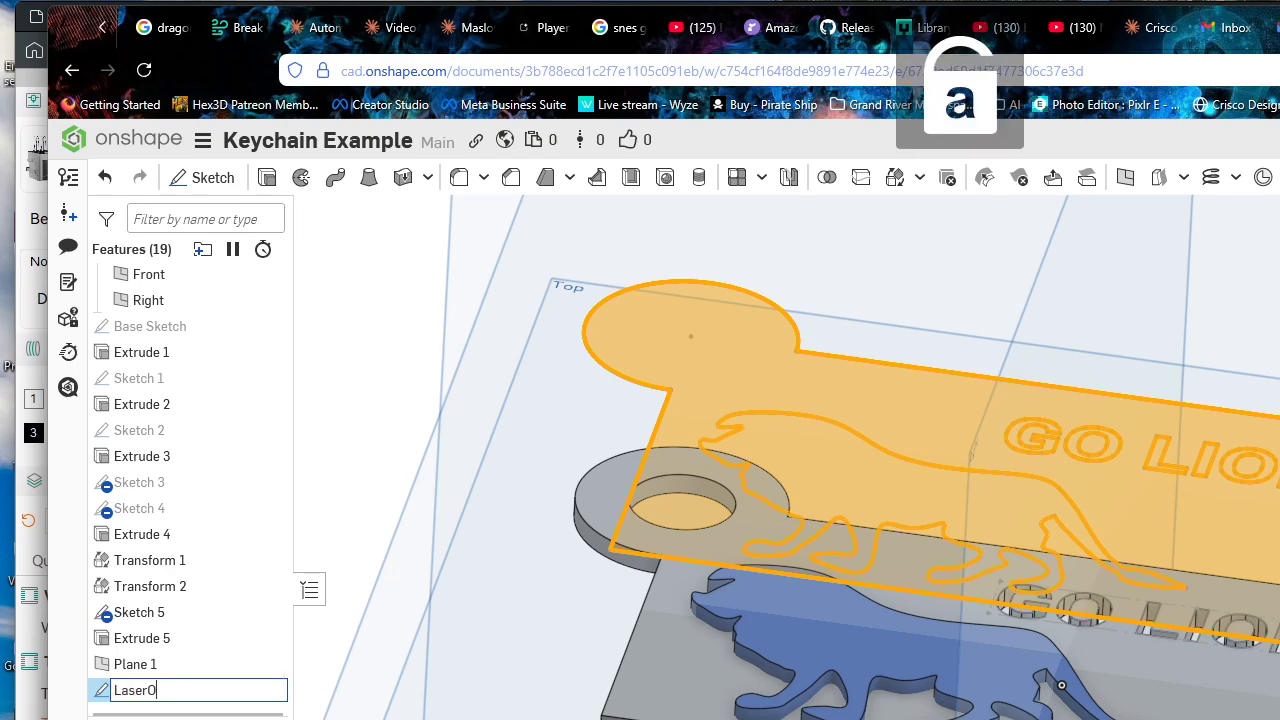
pyautogui.write('utput')
pyautogui.press('Return')
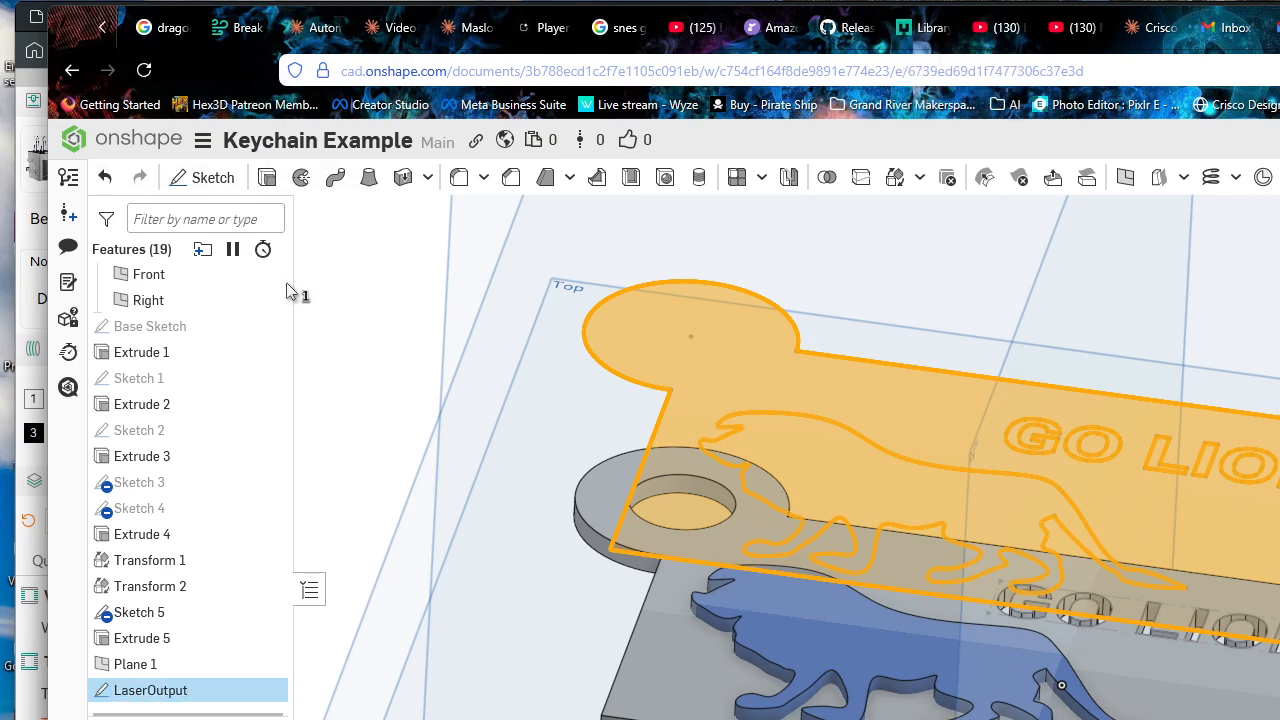
pyautogui.scroll(-2, 390, 393)
pyautogui.moveTo(610, 398); pyautogui.dragTo(864, 401, button='middle')
pyautogui.click(505, 298)
pyautogui.moveTo(762, 411); pyautogui.dragTo(768, 486, button='middle')
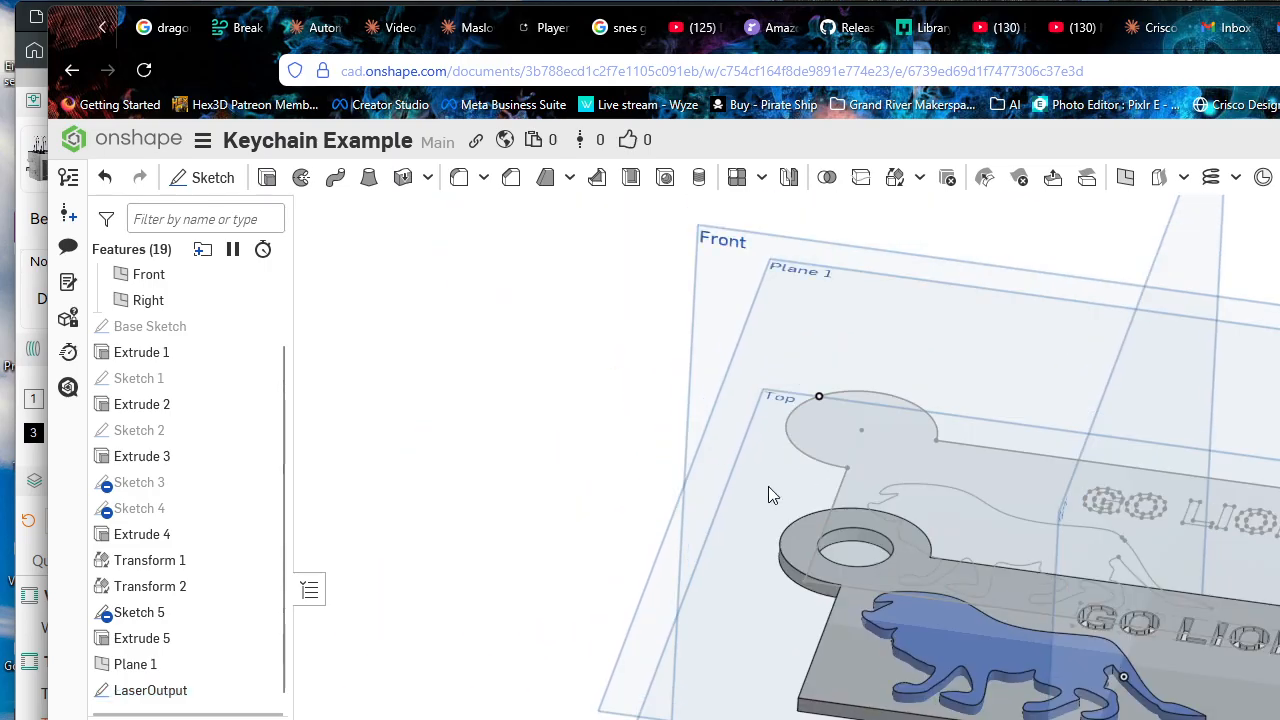
pyautogui.moveTo(768, 486); pyautogui.dragTo(745, 526, button='right')
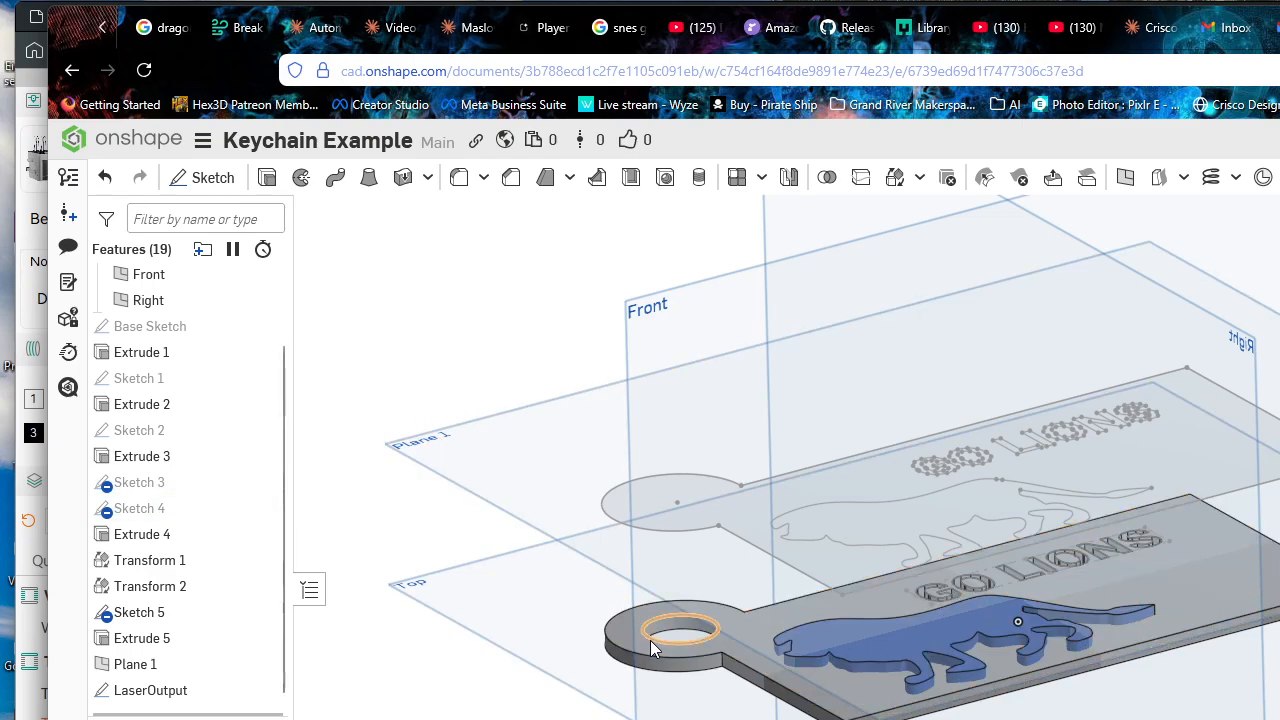
pyautogui.doubleClick(226, 378)
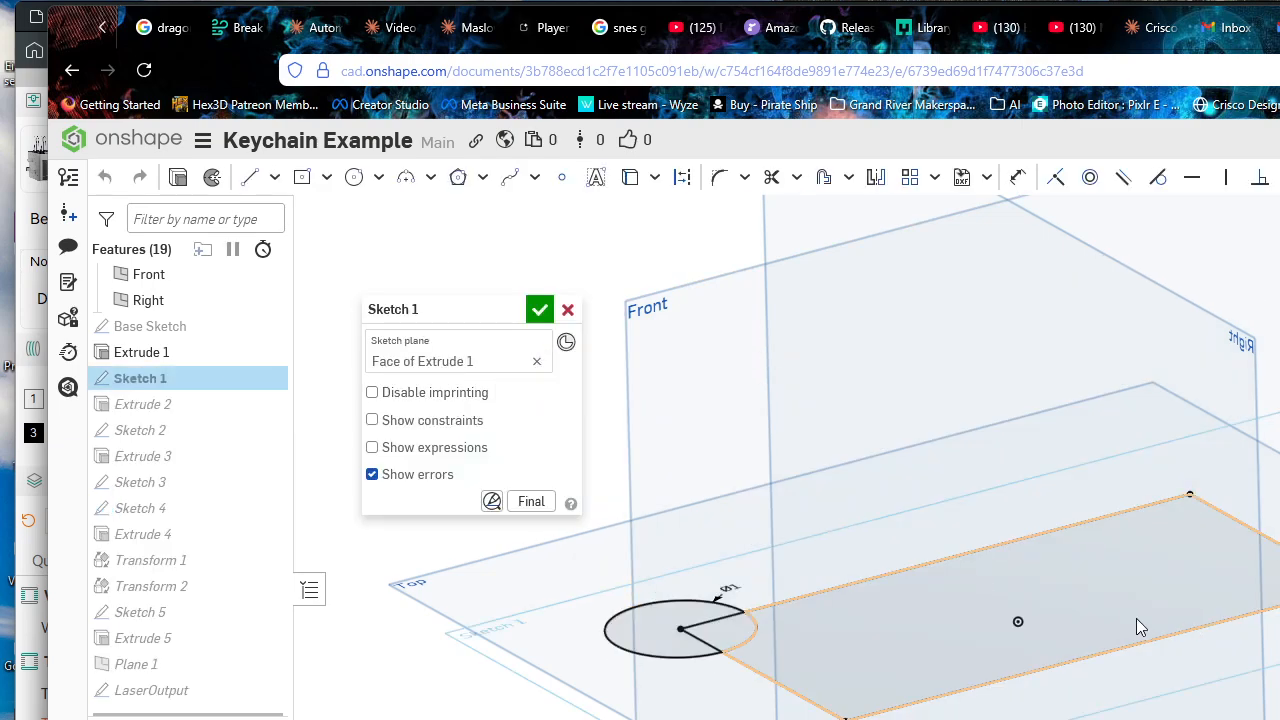
pyautogui.click(567, 309)
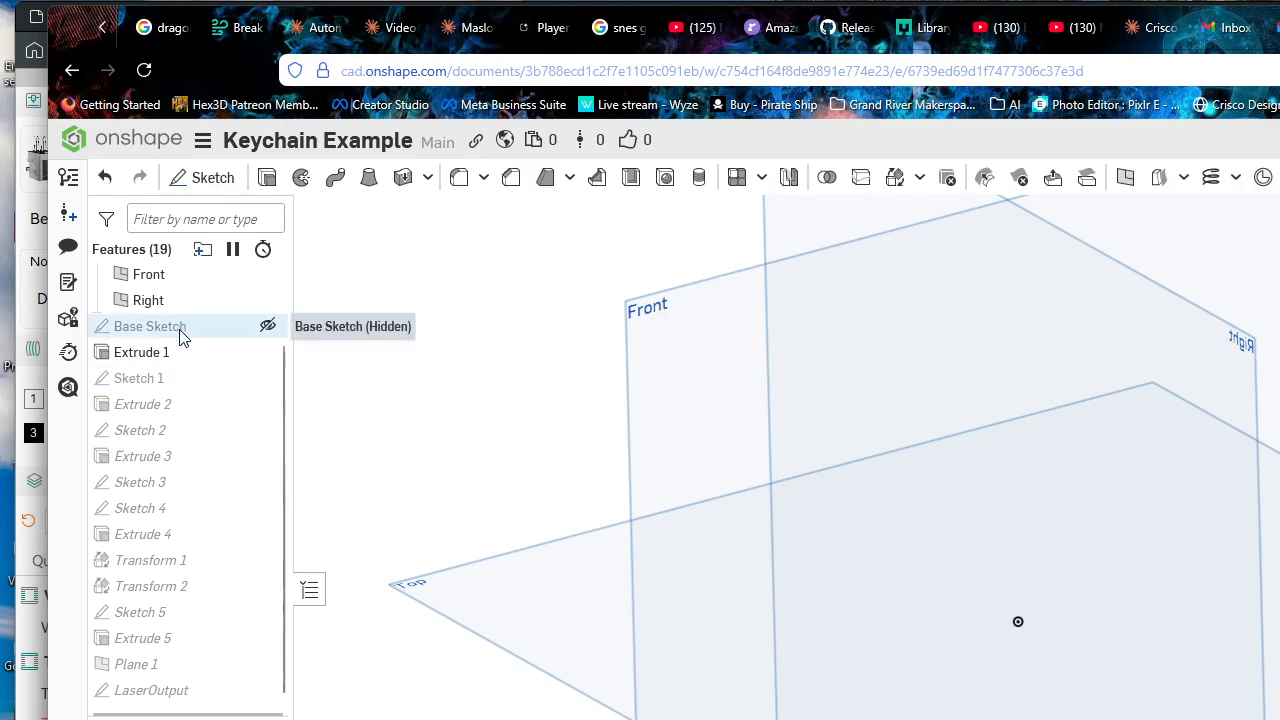
# Step: Edit Base Sketch, set the plate rectangle's long side to 6, and accept the sketch
pyautogui.doubleClick(183, 338)
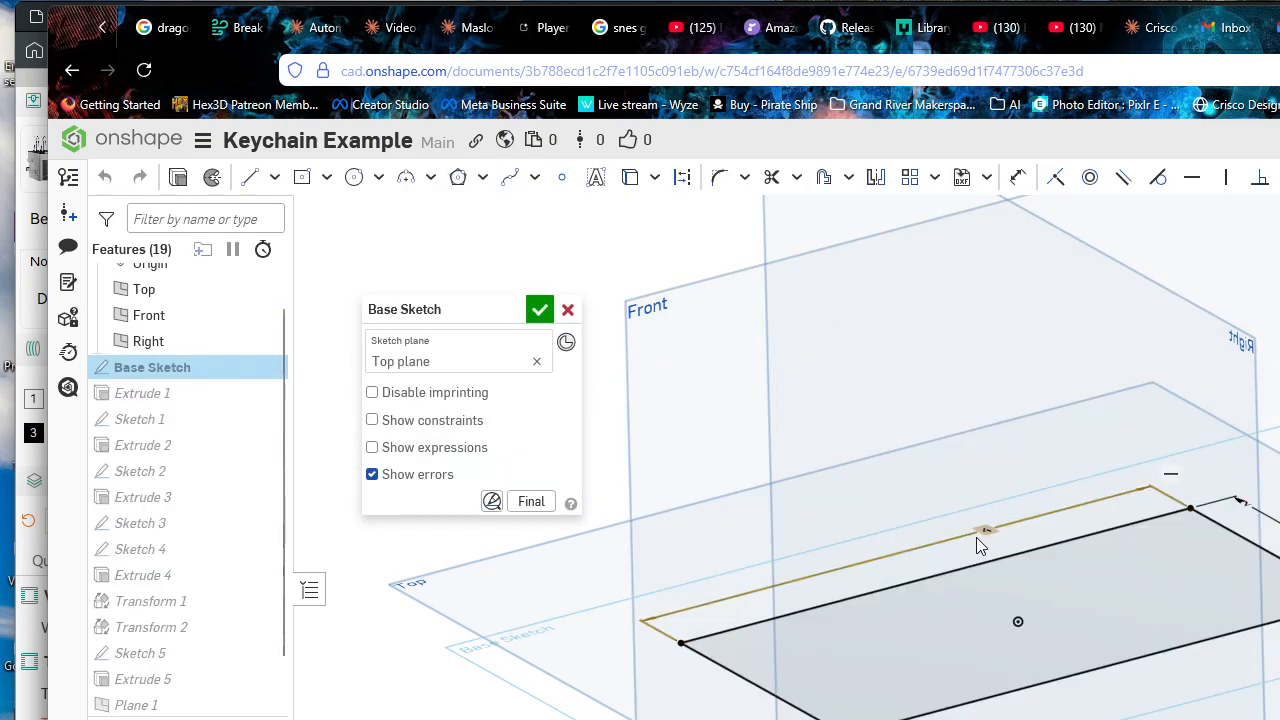
pyautogui.doubleClick(988, 530)
pyautogui.write('6')
pyautogui.press('Return')
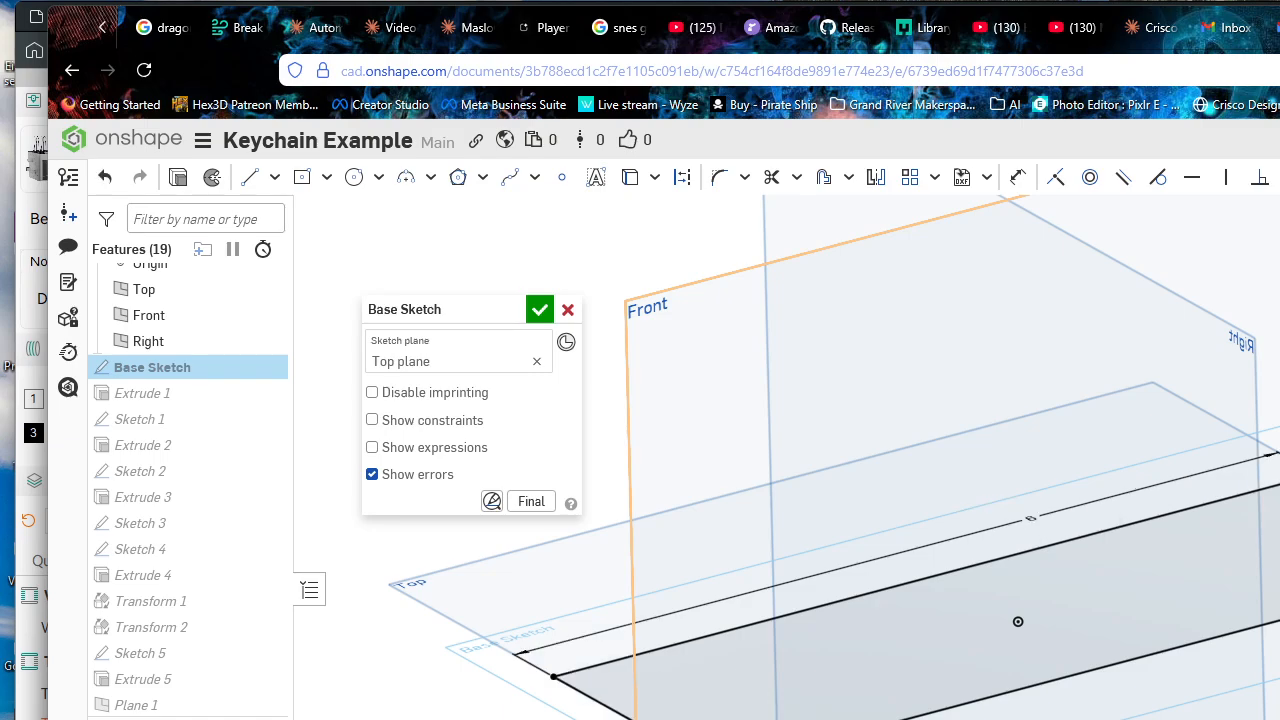
pyautogui.click(539, 309)
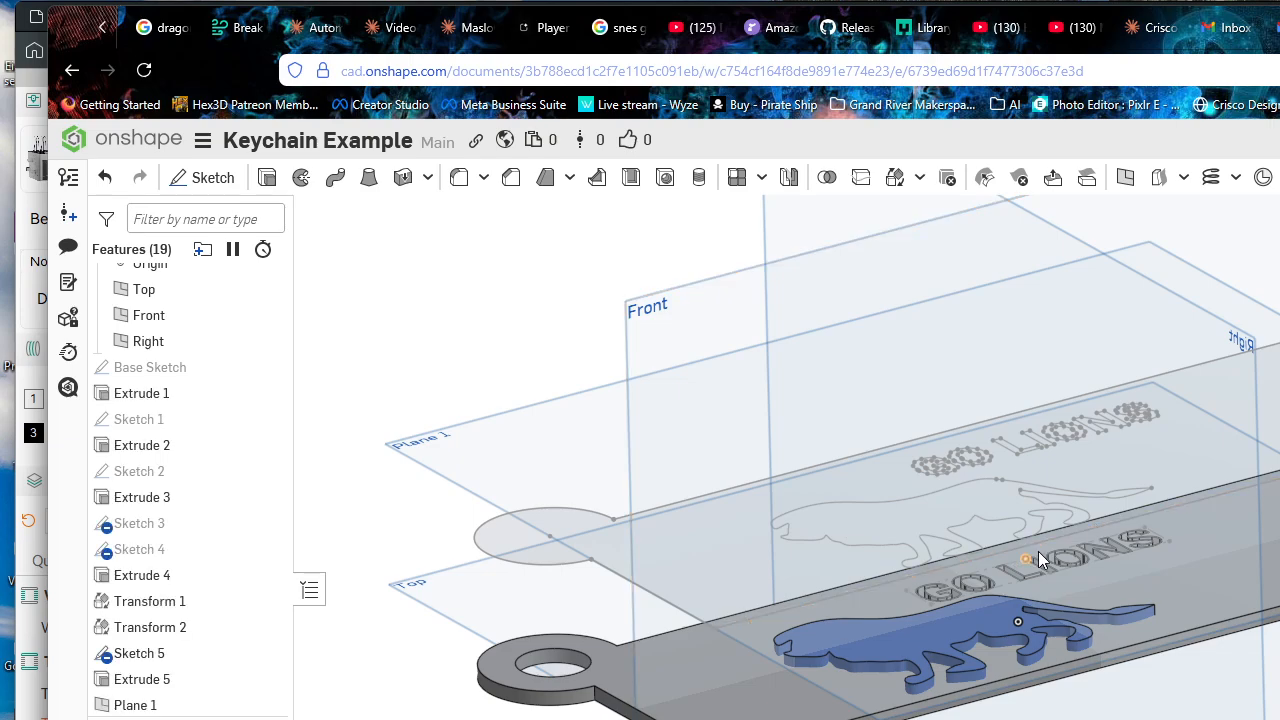
pyautogui.moveTo(1038, 551)
pyautogui.mouseDown(button='right')
pyautogui.moveTo(1028, 593)
pyautogui.moveTo(1057, 540)
pyautogui.moveTo(1049, 550)
pyautogui.moveTo(1127, 619)
pyautogui.moveTo(1107, 627)
pyautogui.moveTo(1130, 629)
pyautogui.mouseUp(button='right')
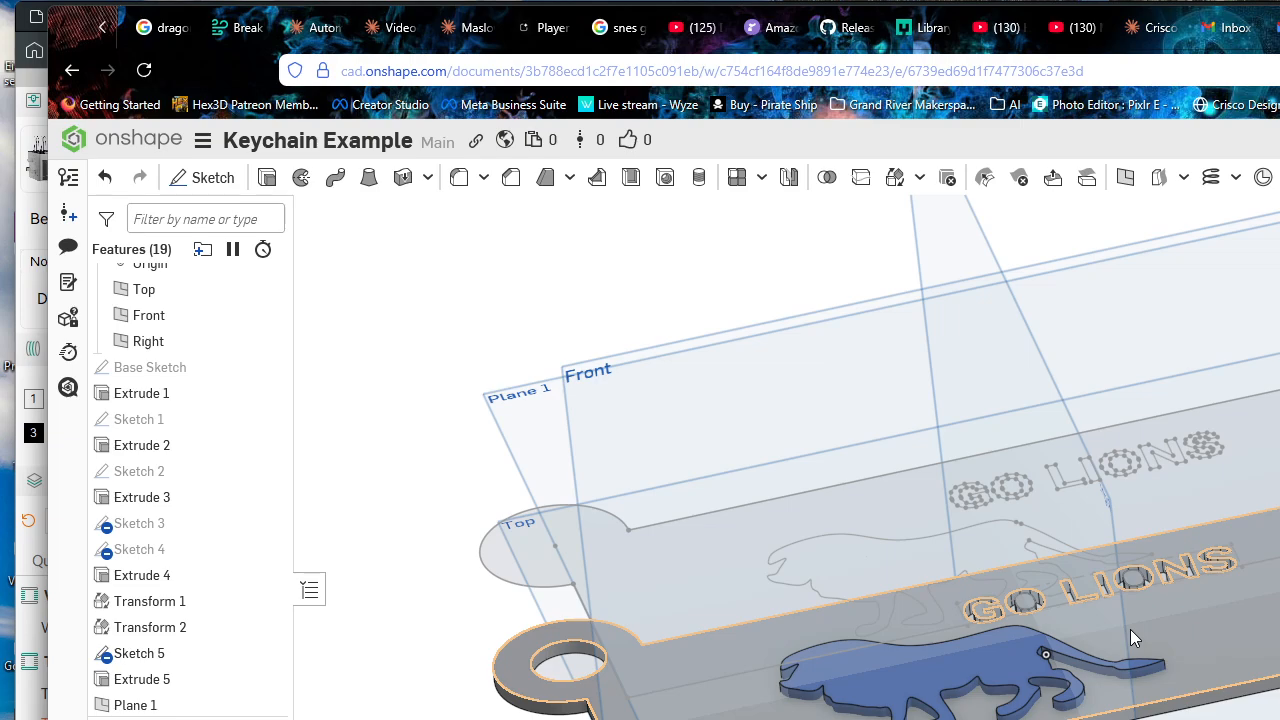
pyautogui.moveTo(1130, 629); pyautogui.dragTo(1262, 606, button='right')
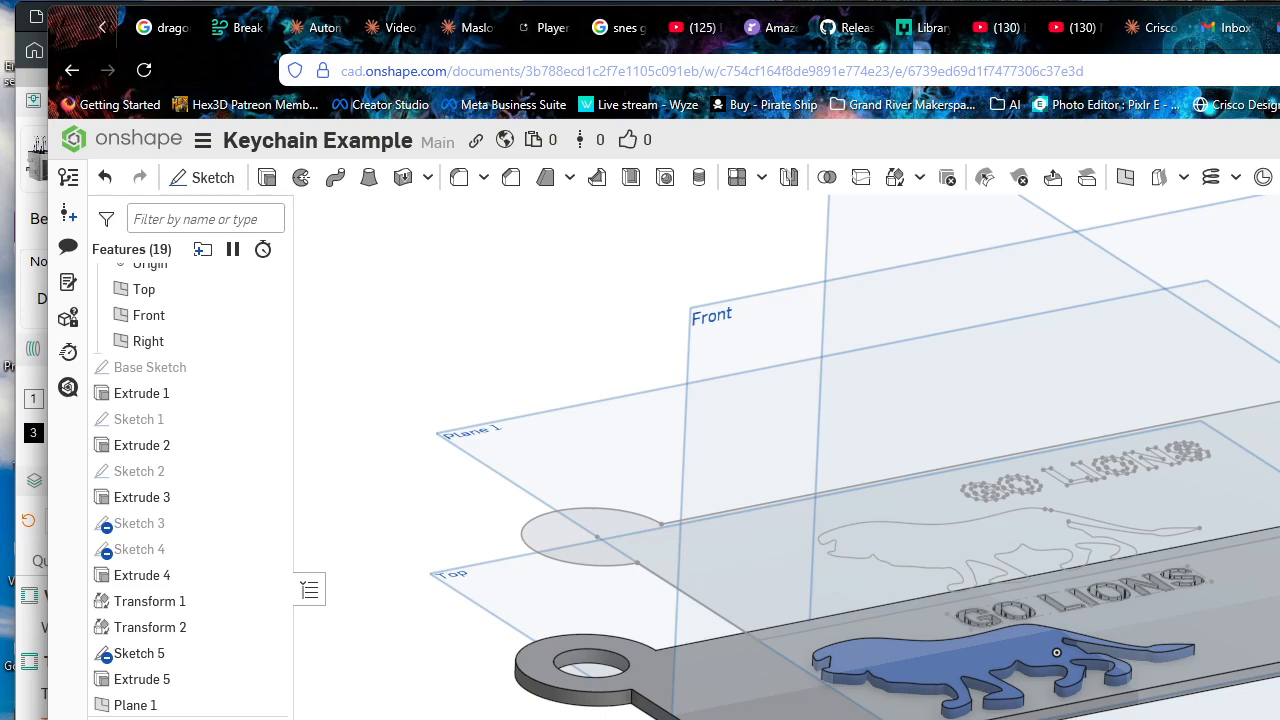
pyautogui.moveTo(900, 457)
pyautogui.mouseDown(button='right')
pyautogui.moveTo(910, 397)
pyautogui.moveTo(890, 467)
pyautogui.moveTo(900, 527)
pyautogui.moveTo(868, 532)
pyautogui.mouseUp(button='right')
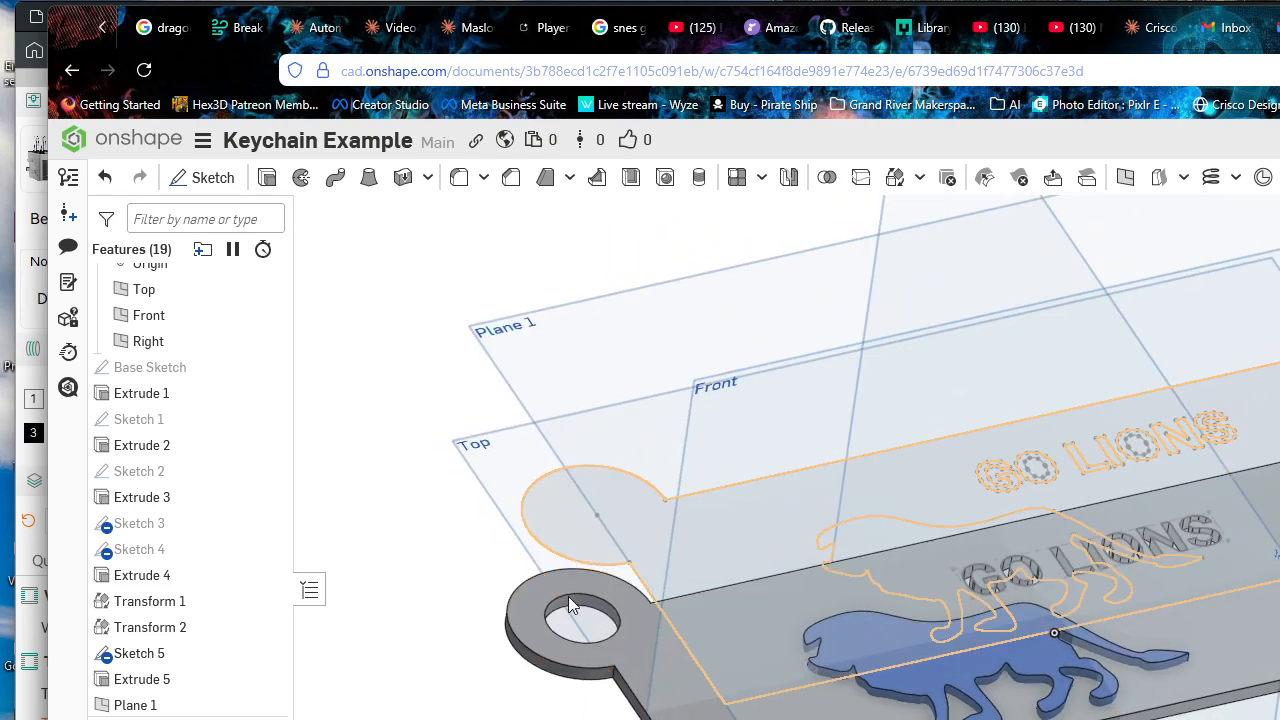
# Step: Edit the LaserOutput sketch, project the keyring hole's edge onto it, and accept the sketch
pyautogui.scroll(3, 612, 485)
pyautogui.scroll(-1, 180, 660)
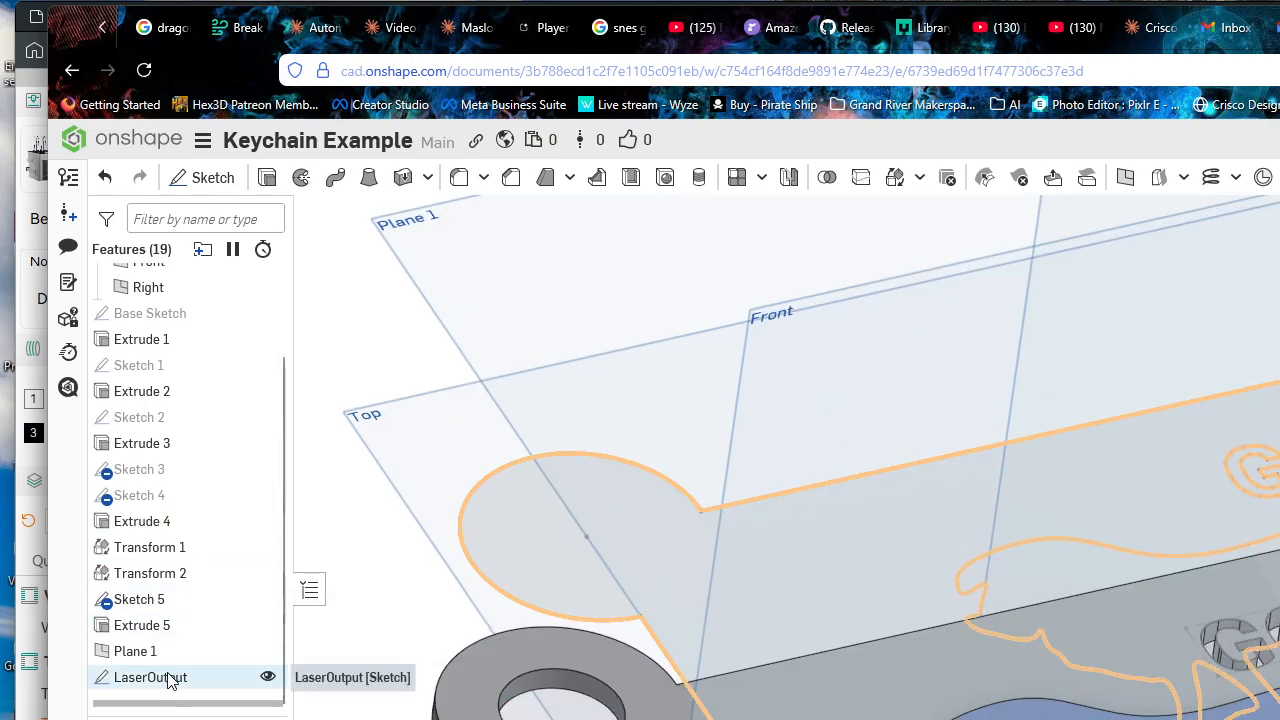
pyautogui.click(245, 651)
pyautogui.doubleClick(223, 679)
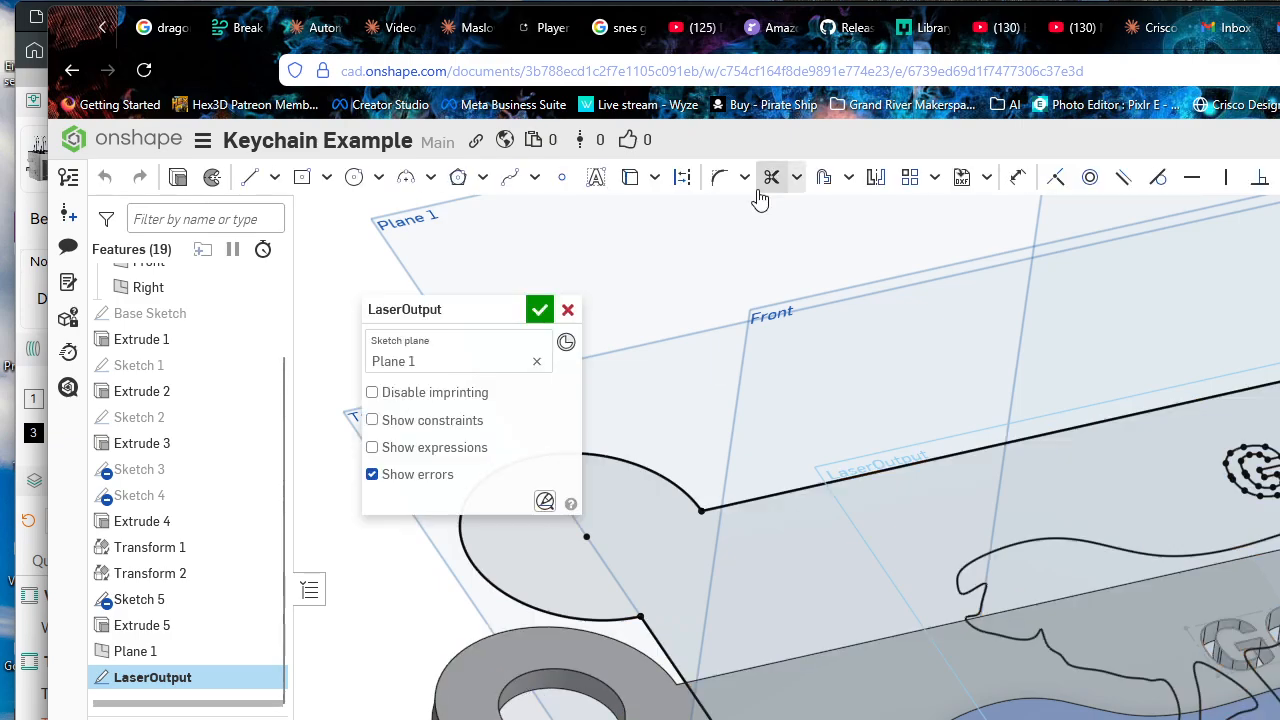
pyautogui.click(630, 177)
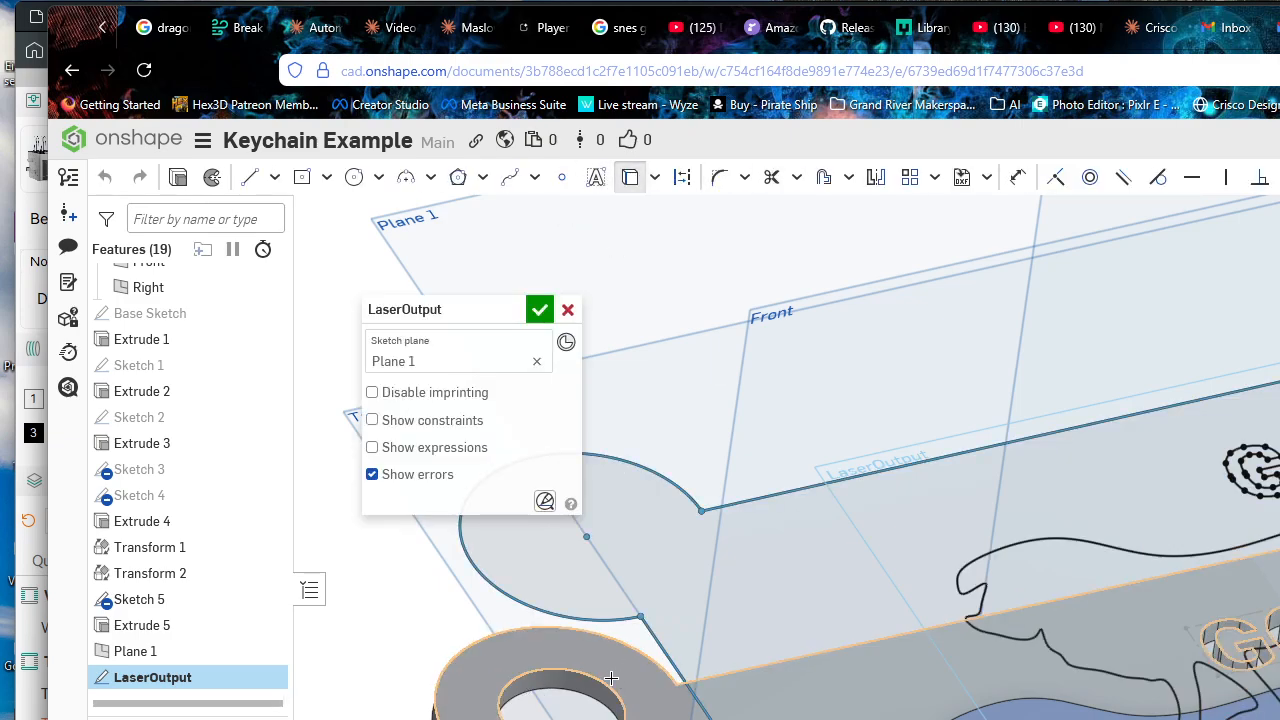
pyautogui.click(627, 679)
pyautogui.click(536, 313)
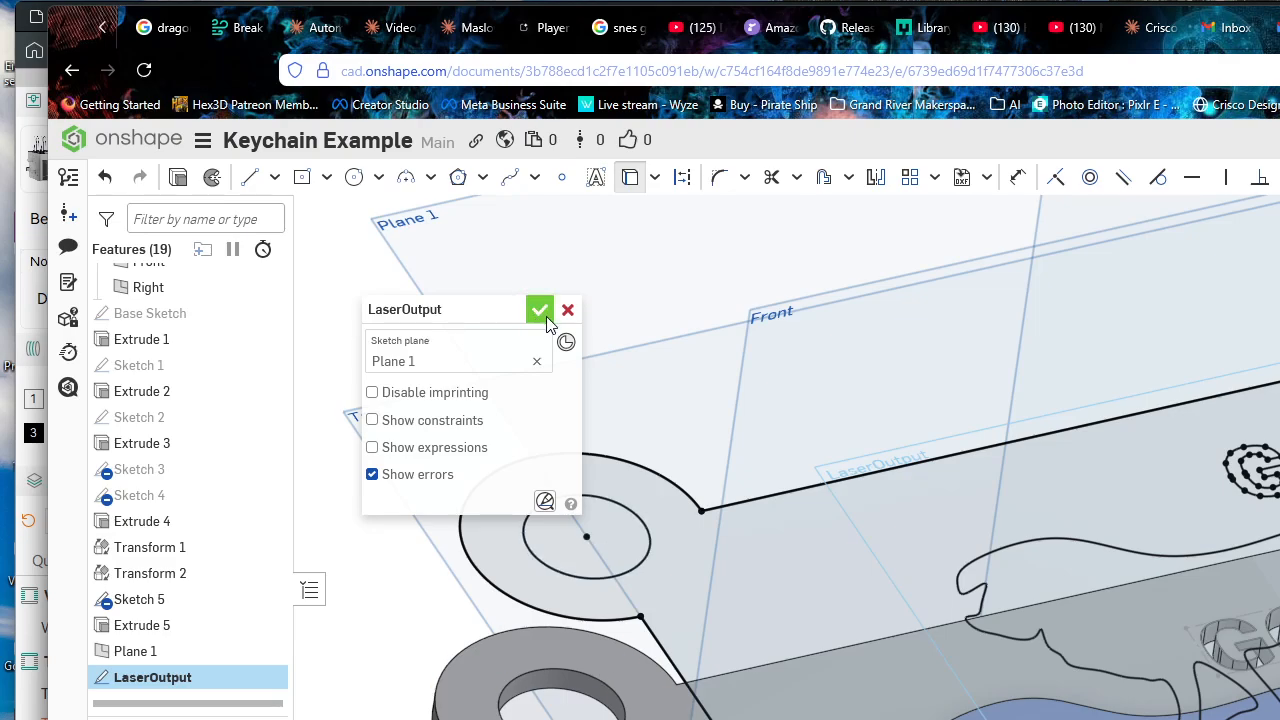
# Step: Export the LaserOutput sketch as the DXF file Keychain - LaserOutput, version Release 14, in inches
pyautogui.scroll(-5, 640, 400)
pyautogui.moveTo(1081, 554)
pyautogui.mouseDown(button='right')
pyautogui.moveTo(858, 535)
pyautogui.moveTo(880, 570)
pyautogui.mouseUp(button='right')
pyautogui.click(200, 680)
pyautogui.rightClick(203, 688)
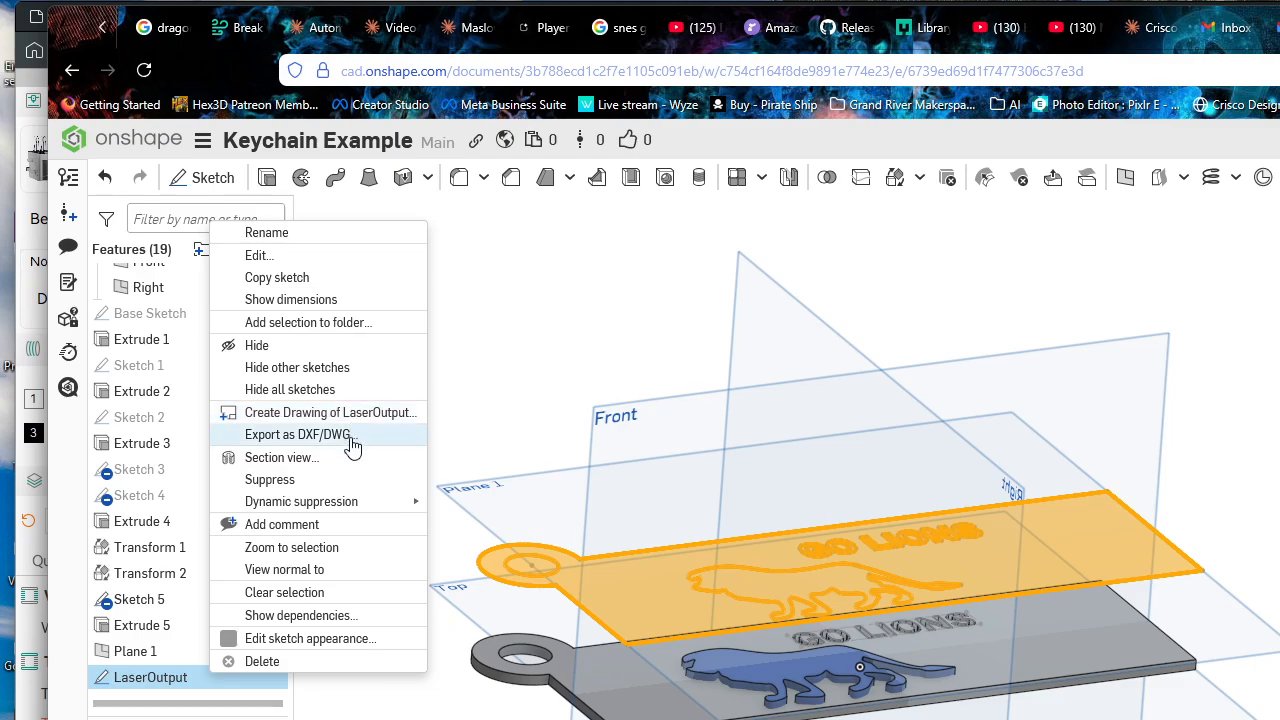
pyautogui.click(297, 434)
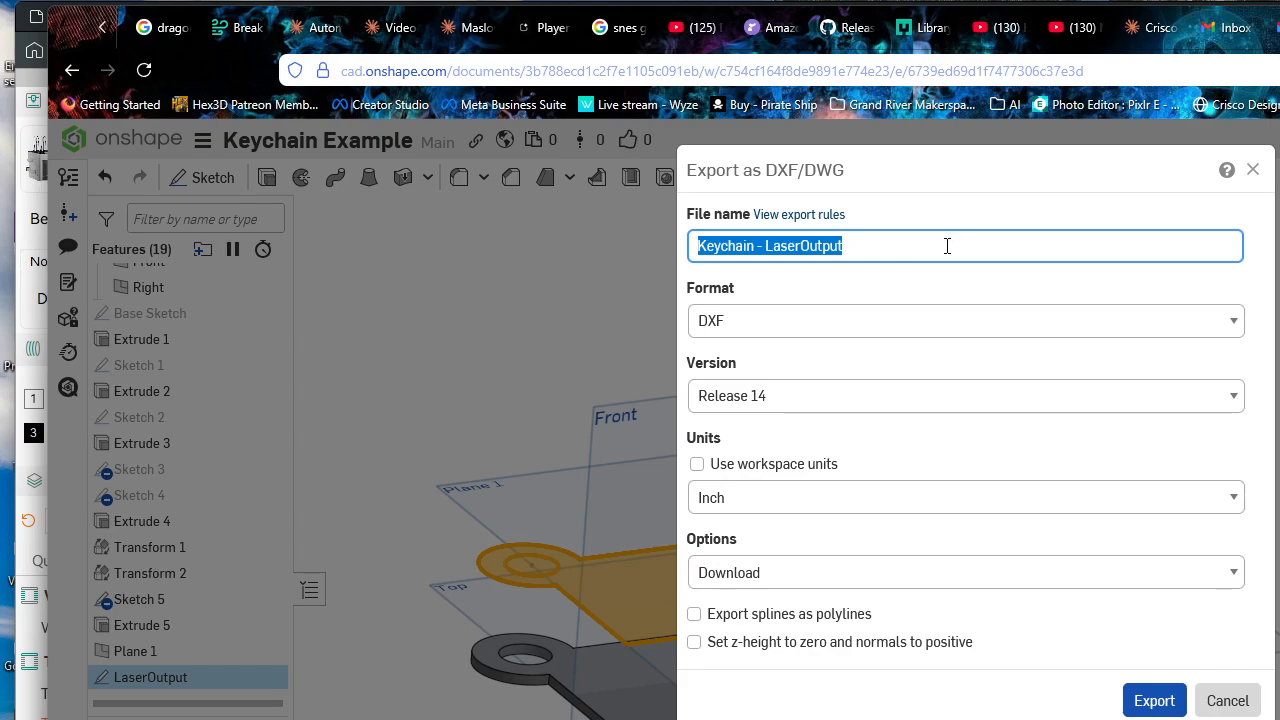
pyautogui.click(950, 245)
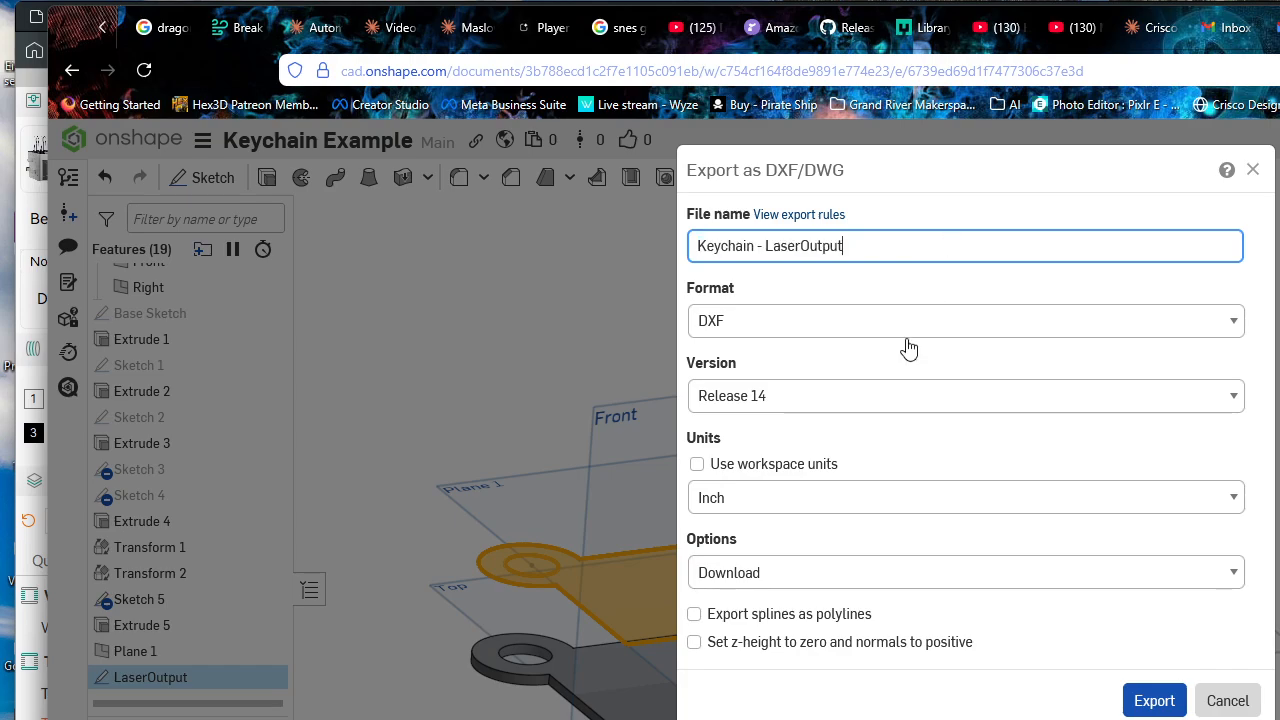
pyautogui.click(1150, 698)
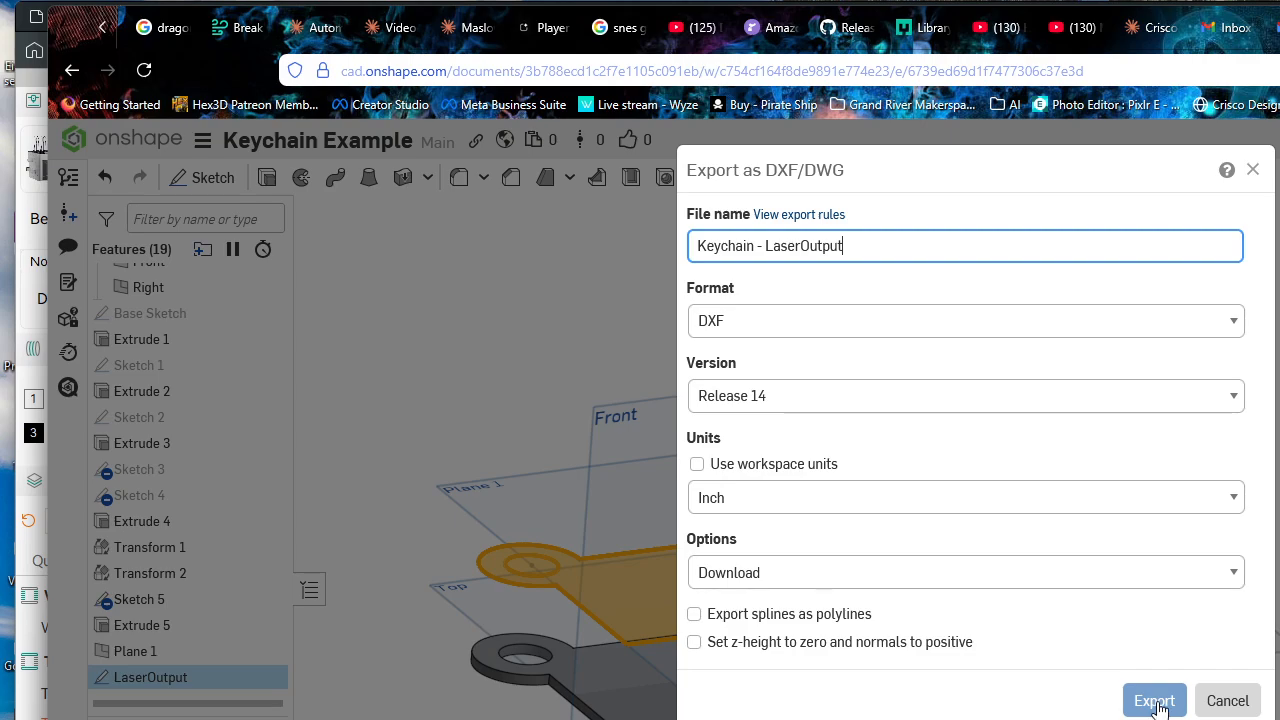
pyautogui.click(1155, 704)
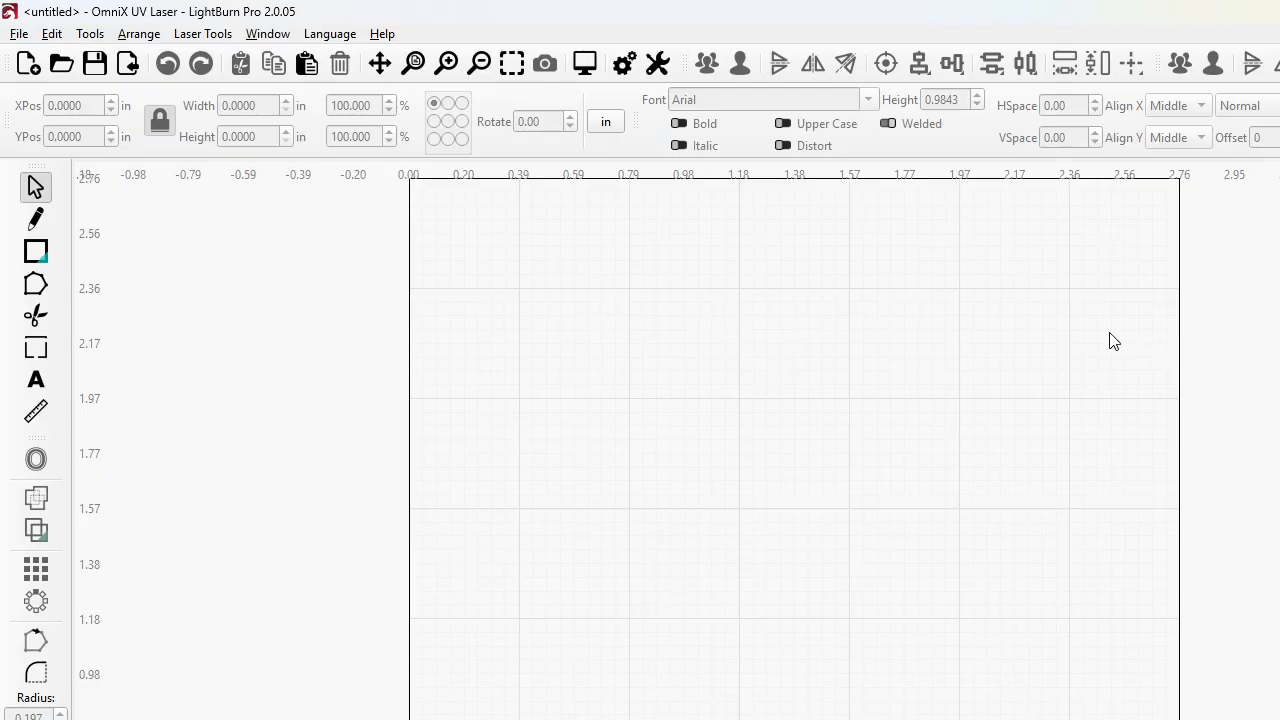
# Step: Switch to LightBurn and import Keychain - LaserOutput.dxf from the Downloads folder
pyautogui.click(21, 33)
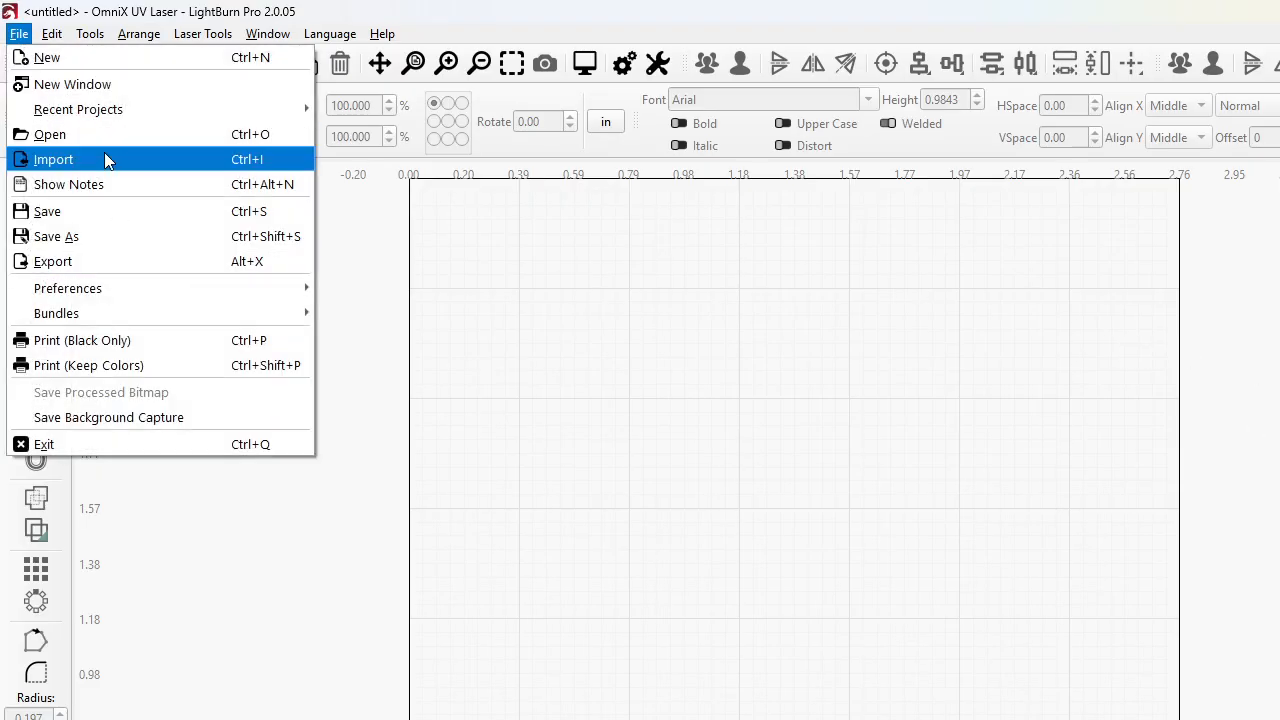
pyautogui.click(107, 160)
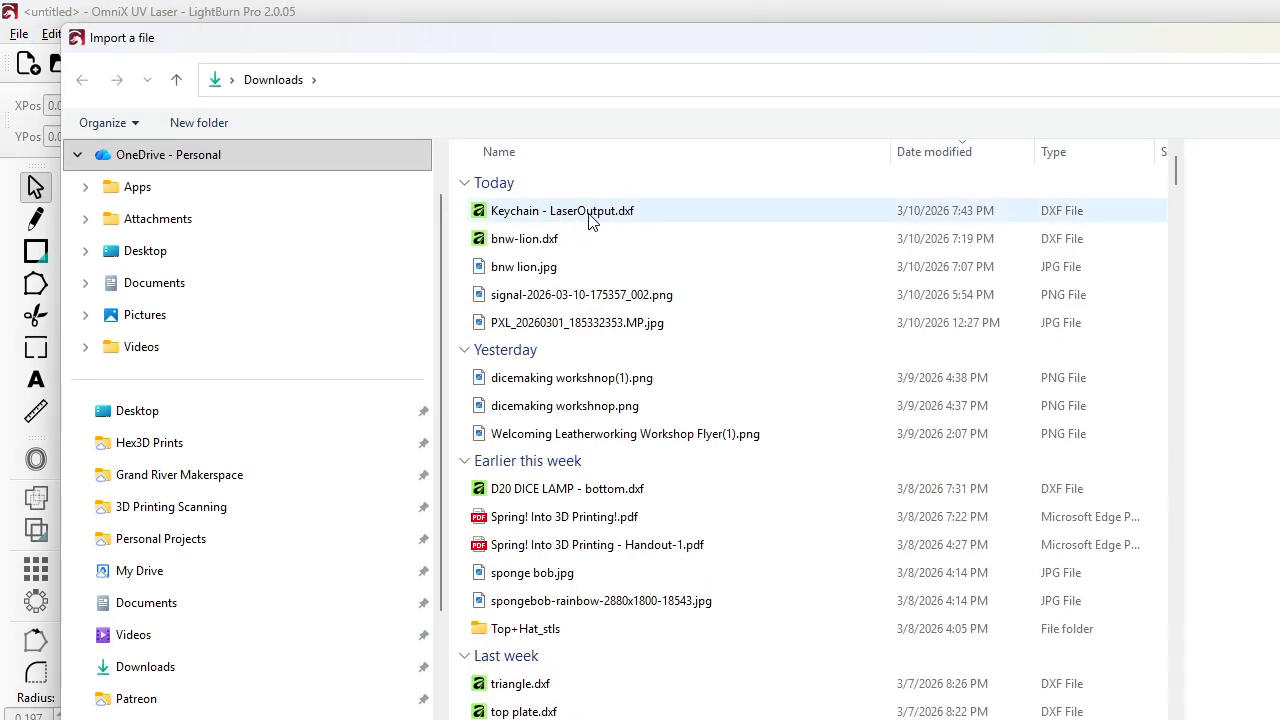
pyautogui.click(590, 220)
pyautogui.doubleClick(590, 211)
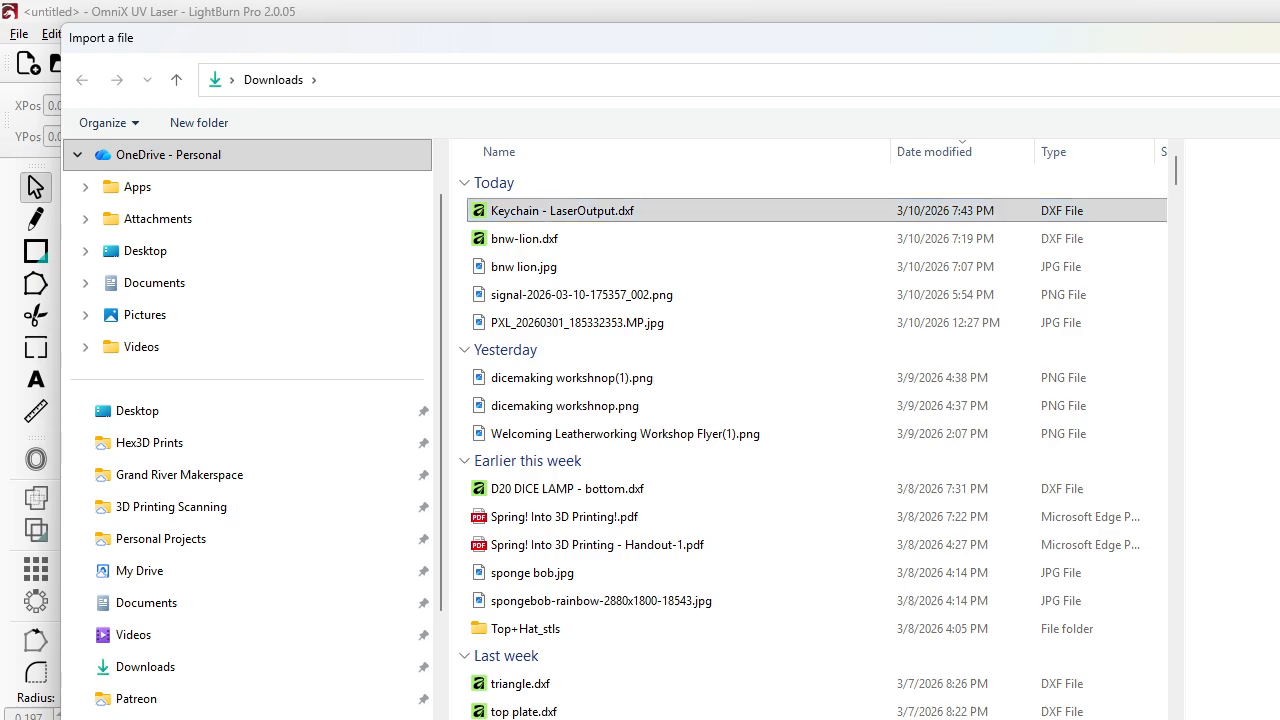
pyautogui.scroll(5, 785, 550)
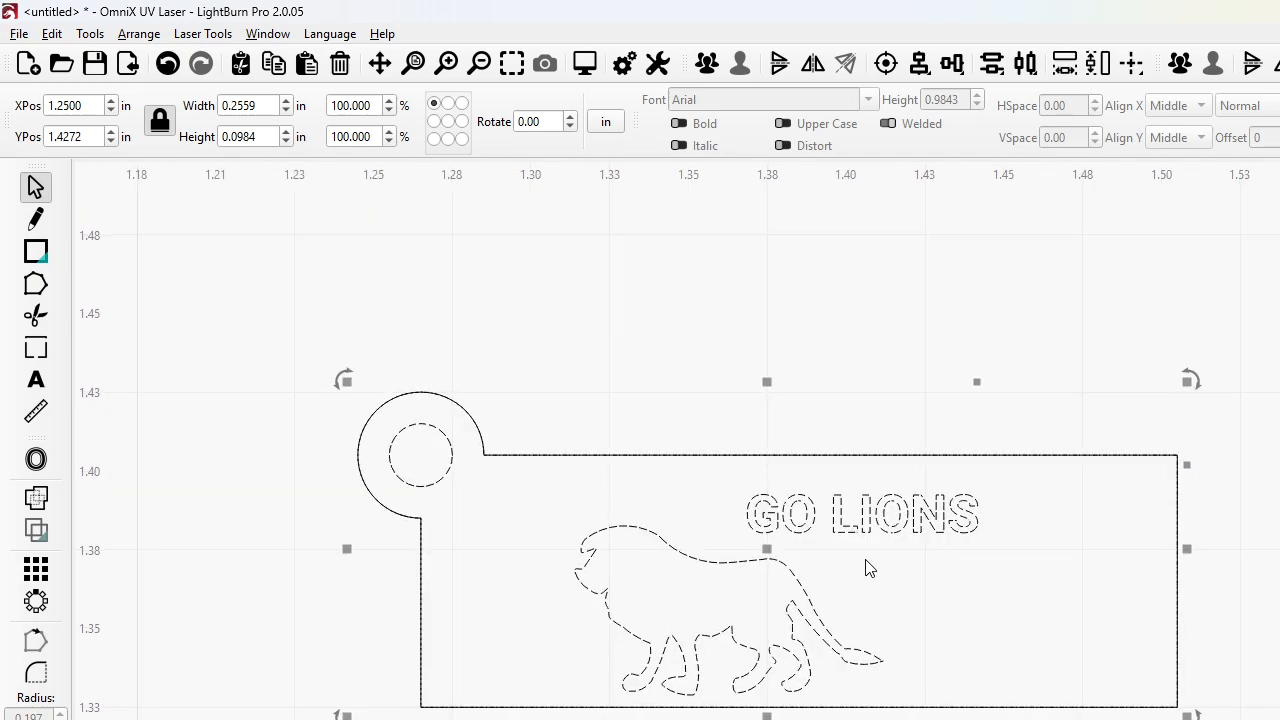
# Step: Scale the imported keychain drawing to 2540 % with its proportions locked
pyautogui.scroll(-5, 867, 569)
pyautogui.scroll(-4, 867, 576)
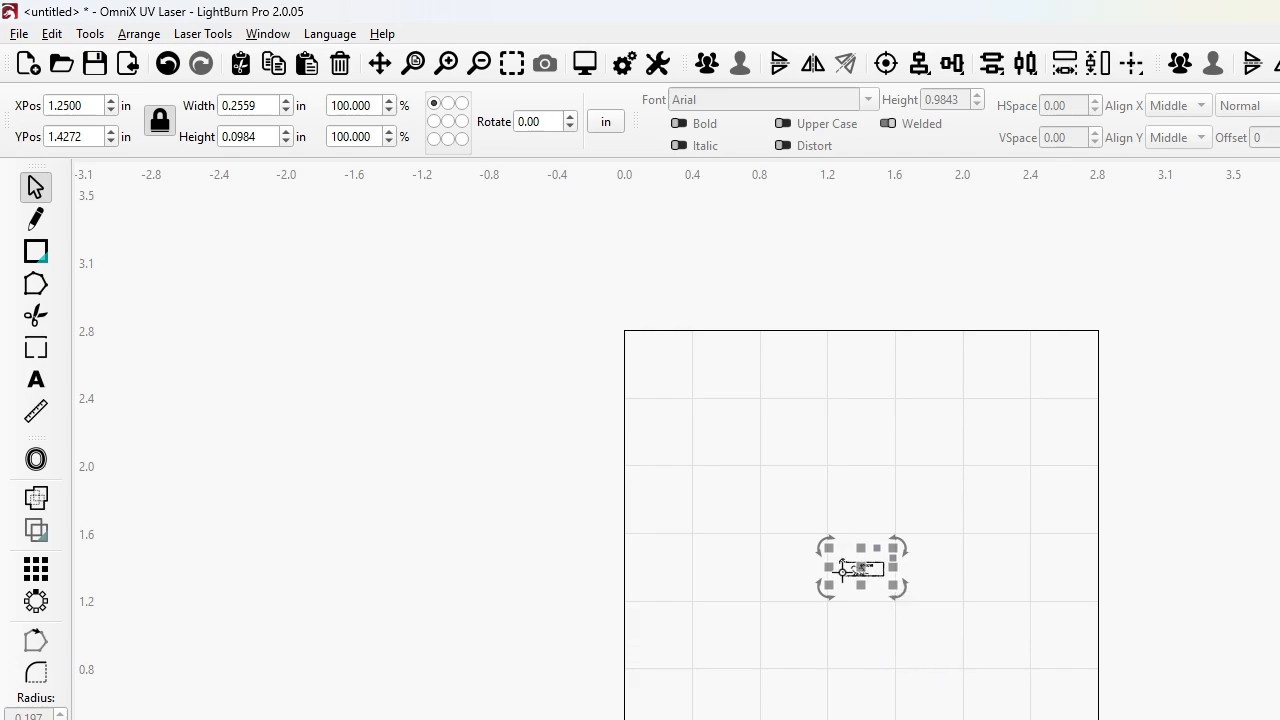
pyautogui.click(368, 106)
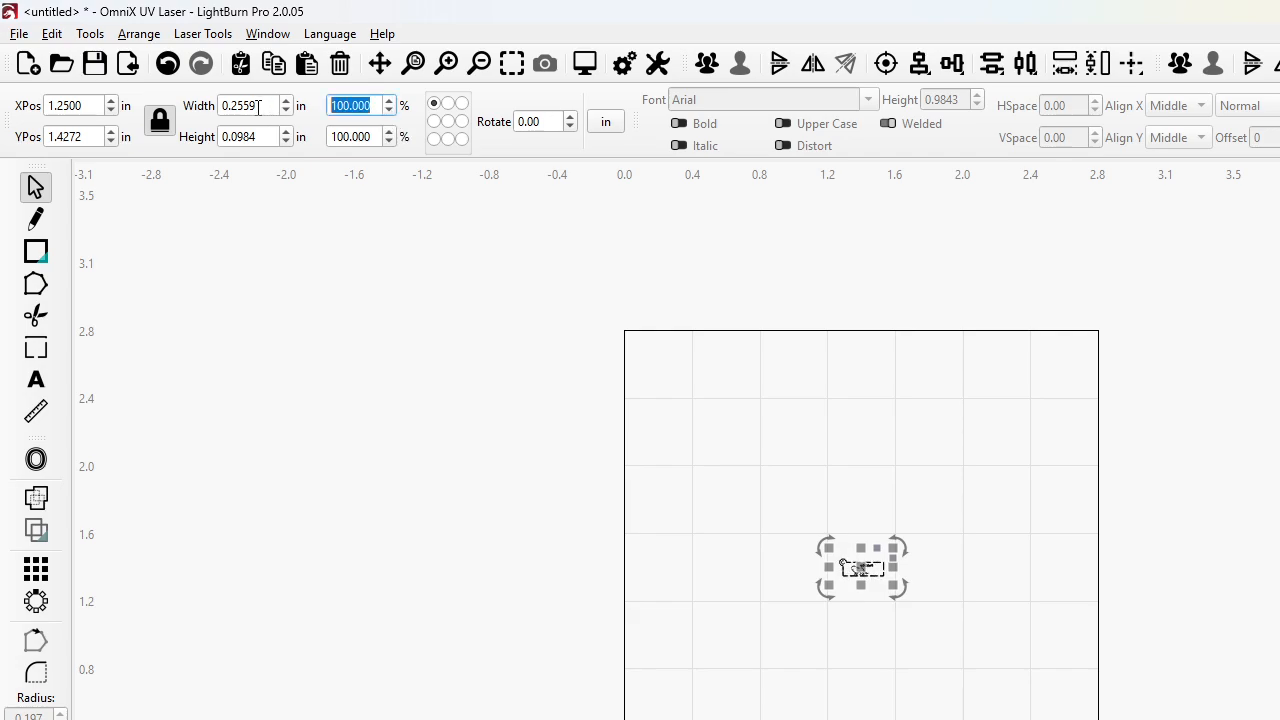
pyautogui.write('2')
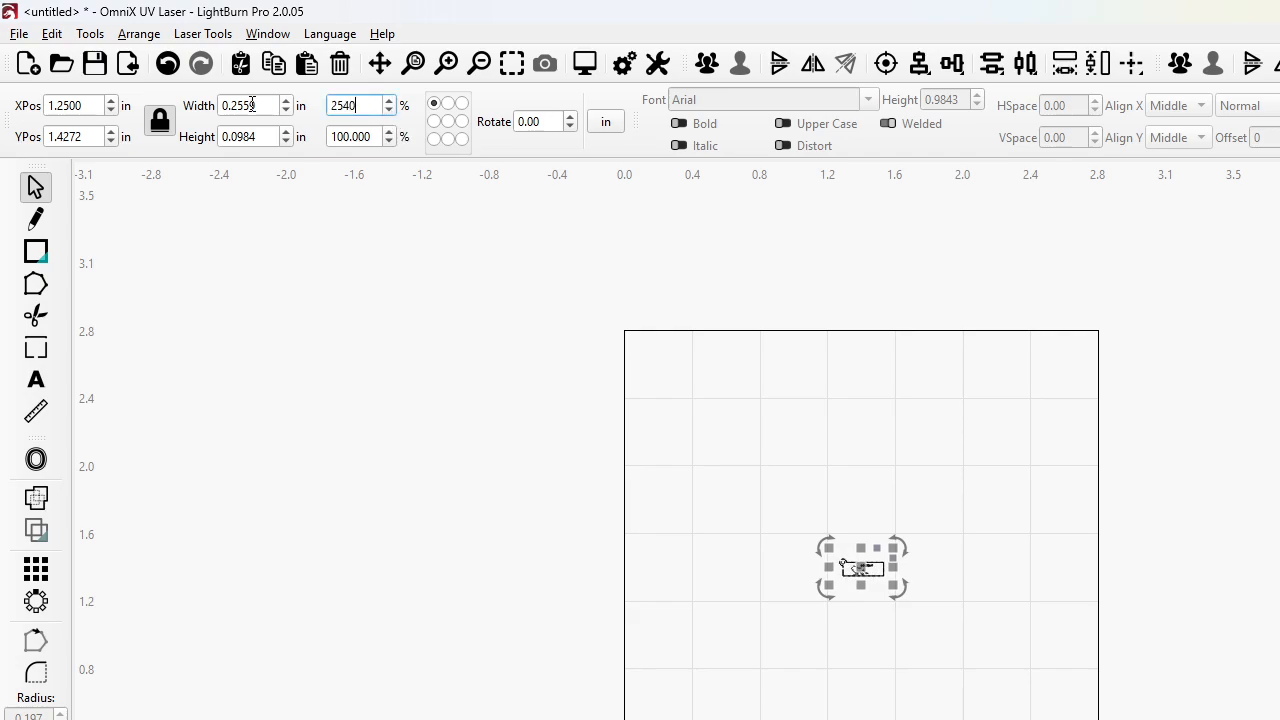
pyautogui.write('540')
pyautogui.press('Return')
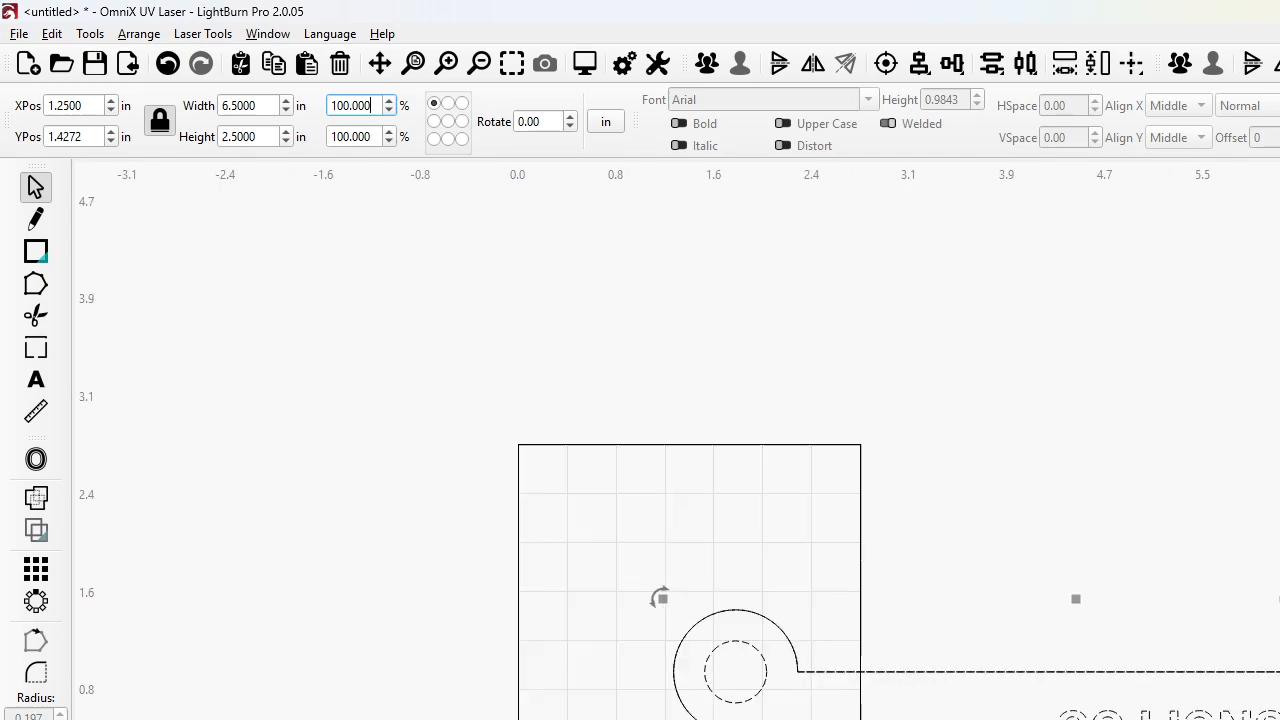
# Step: Try moving the enlarged drawing over the work area, and undo both the move and the scaling
pyautogui.scroll(-1, 317, 719)
pyautogui.moveTo(964, 719); pyautogui.dragTo(672, 614)
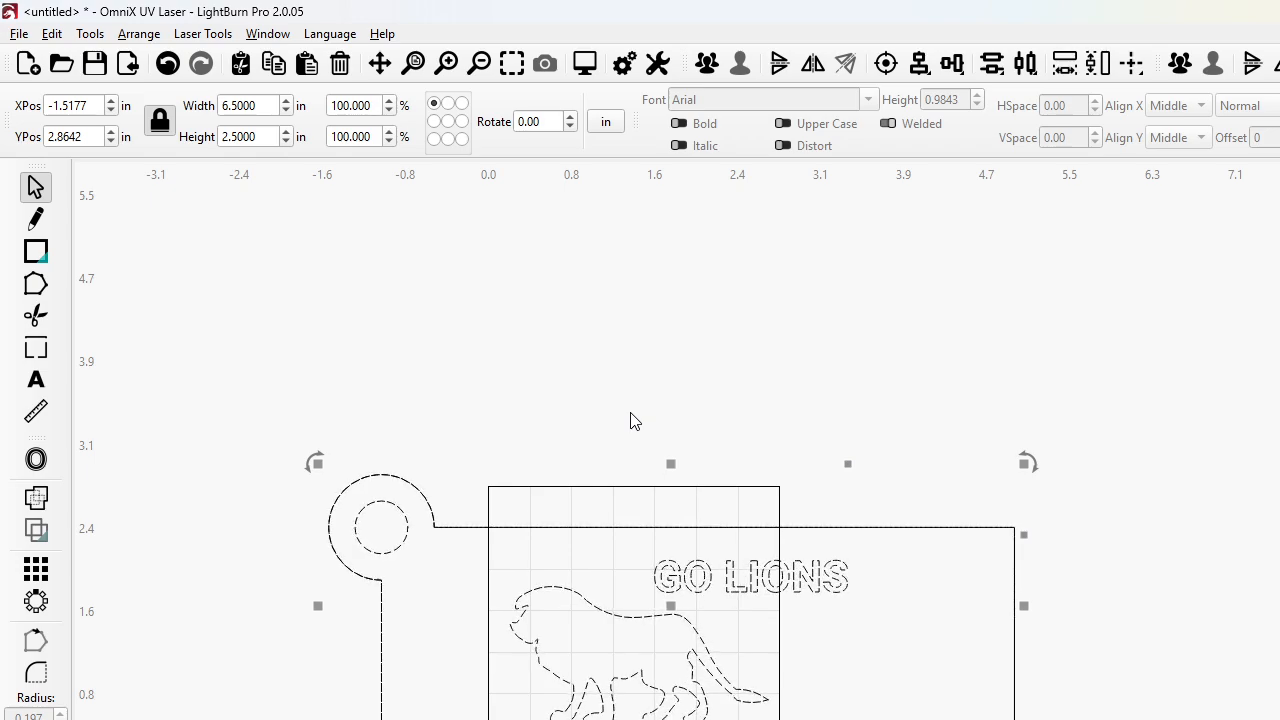
pyautogui.hotkey('ctrl', 'z')
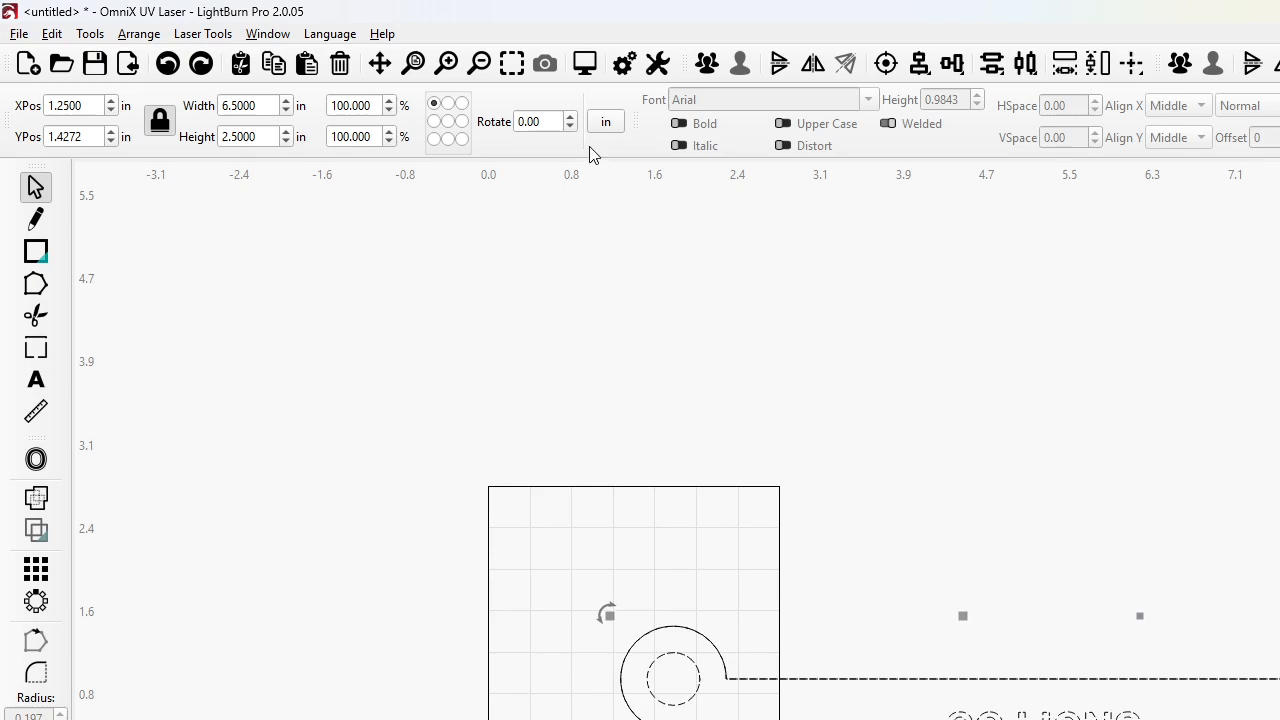
pyautogui.hotkey('ctrl', 'z')
# Step: Rescale the small imported drawing to 2540 %, move it over the work area at about X -1.83, Y 2.94 in, and deselect it
pyautogui.doubleClick(378, 105)
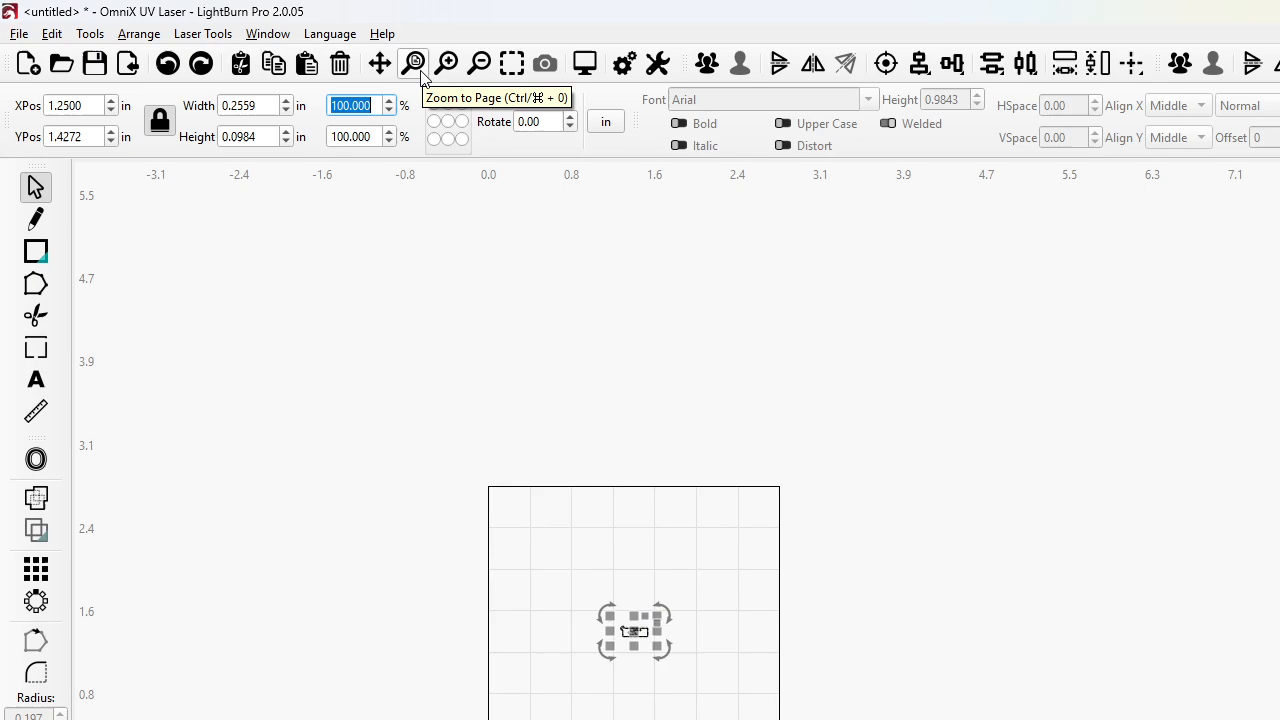
pyautogui.write('540')
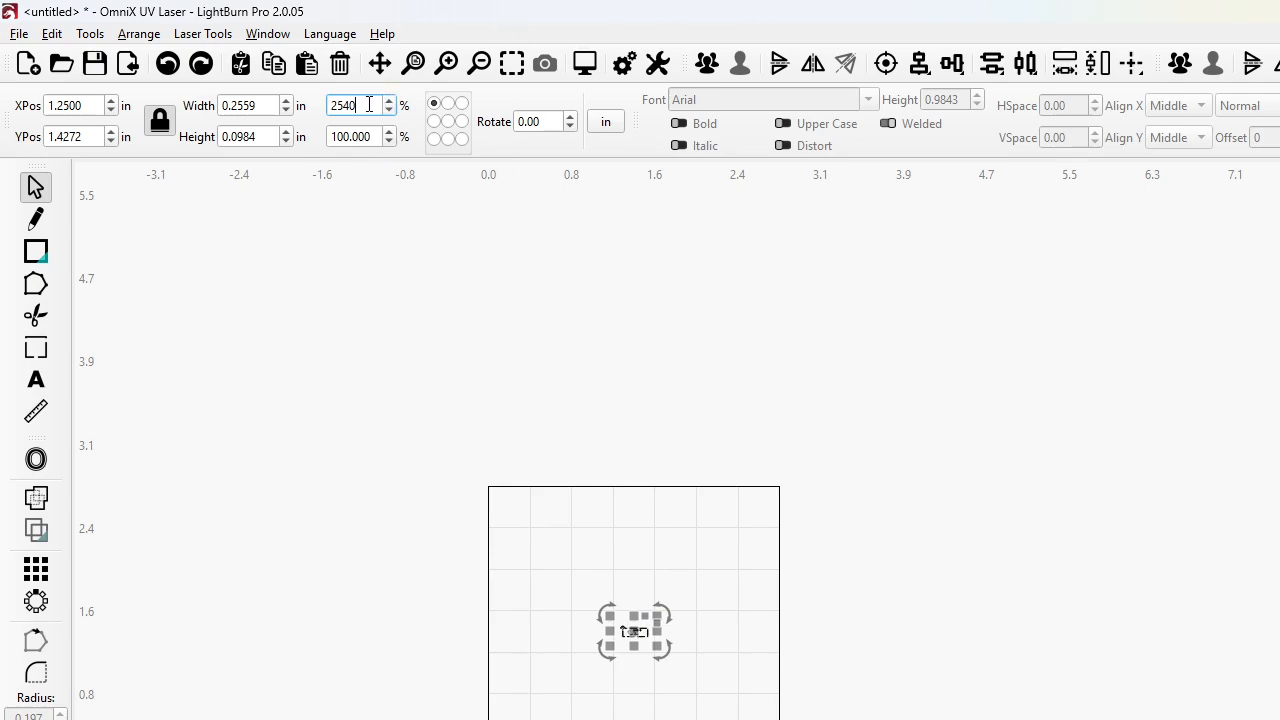
pyautogui.press('Return')
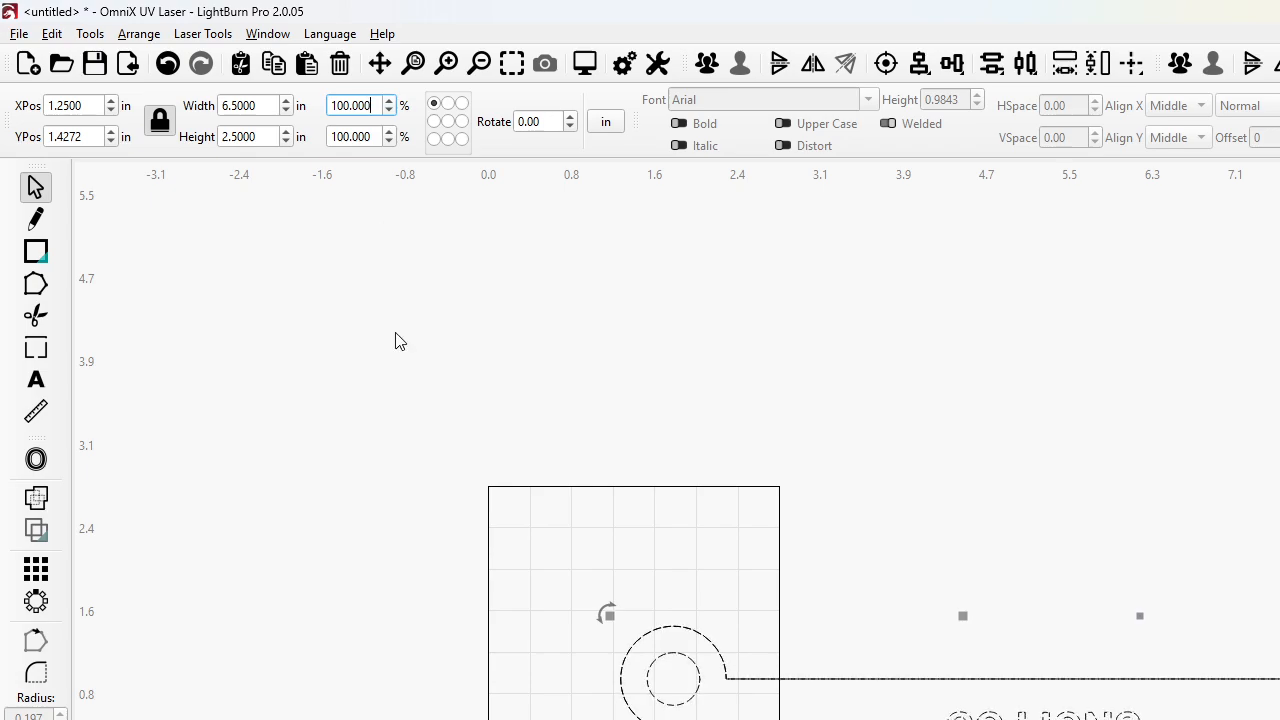
pyautogui.moveTo(1097, 645); pyautogui.dragTo(775, 487)
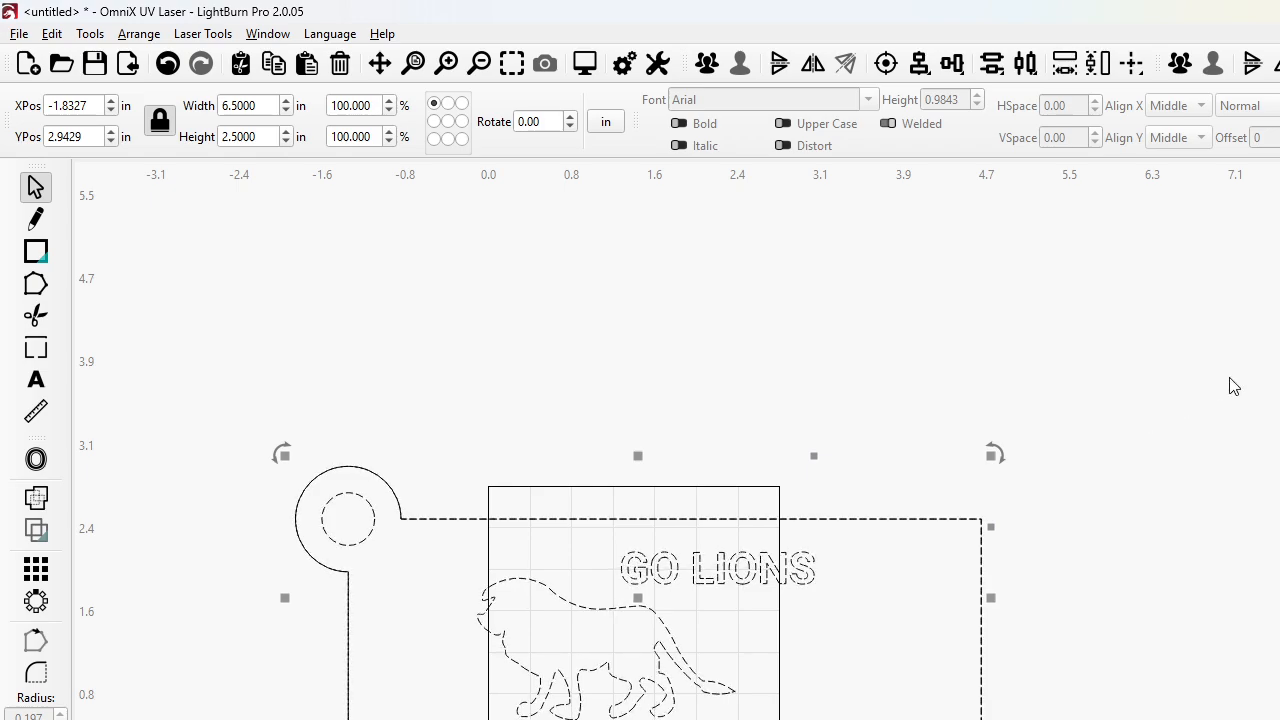
pyautogui.click(1149, 468)
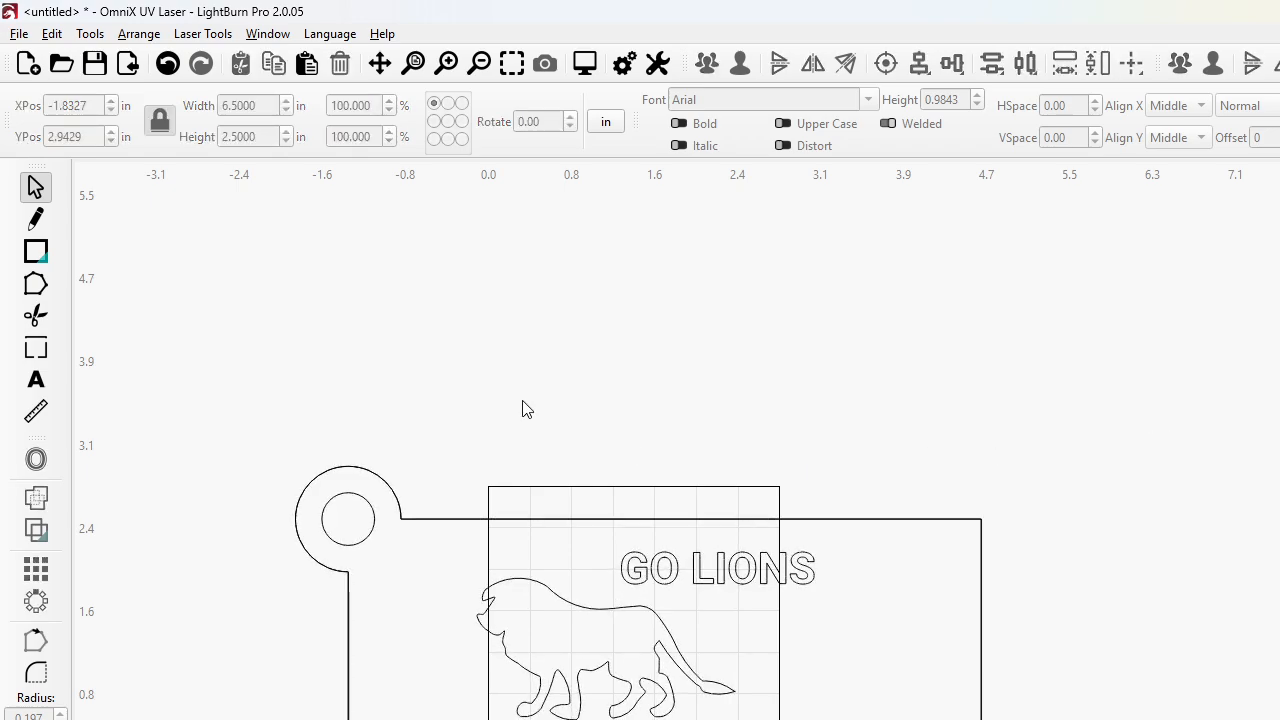
# Step: Select the whole drawing, scale it by another 2540 %, and move it to about X -37.16, Y 35.57 in
pyautogui.moveTo(236, 416); pyautogui.dragTo(1160, 715)
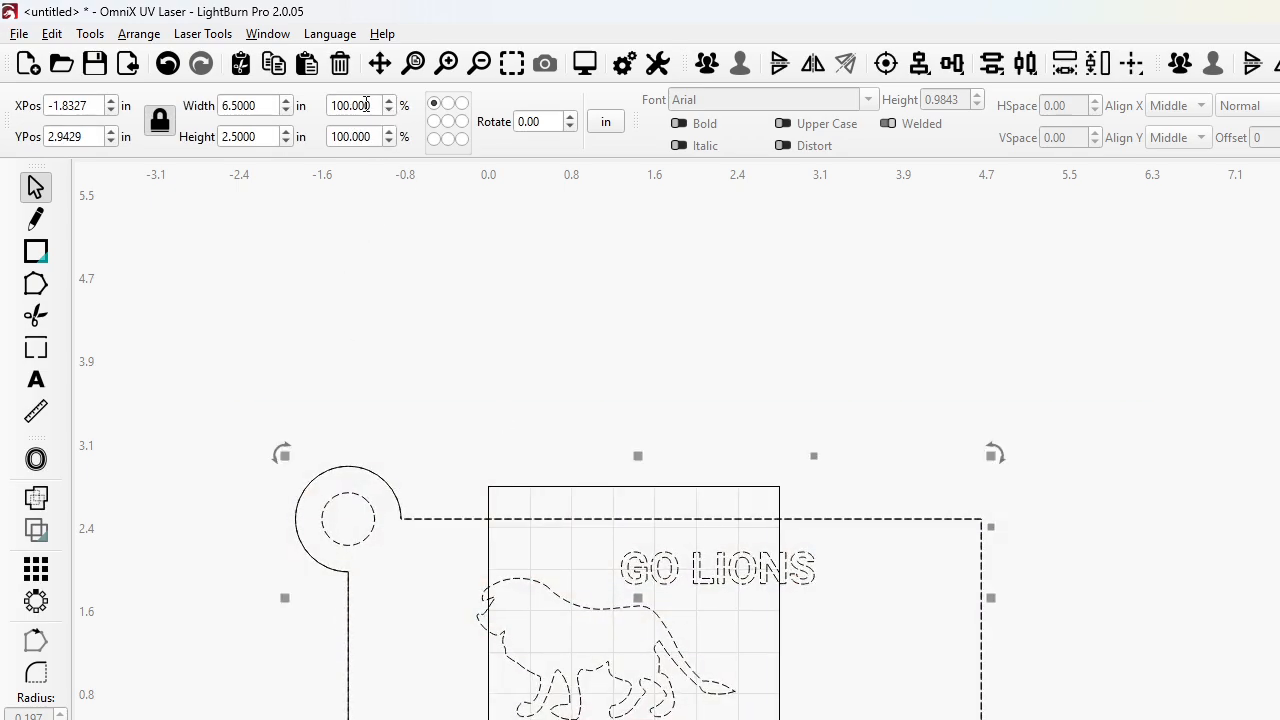
pyautogui.write('2540')
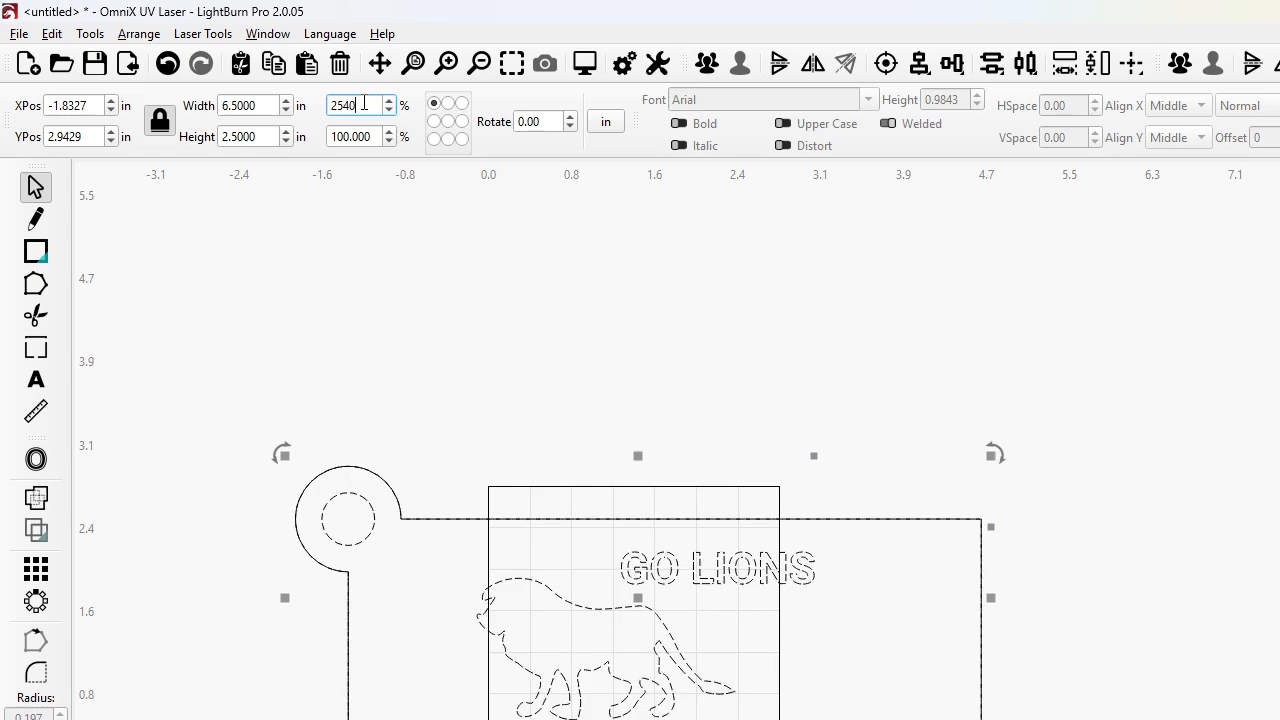
pyautogui.press('Return')
pyautogui.scroll(-10, 946, 417)
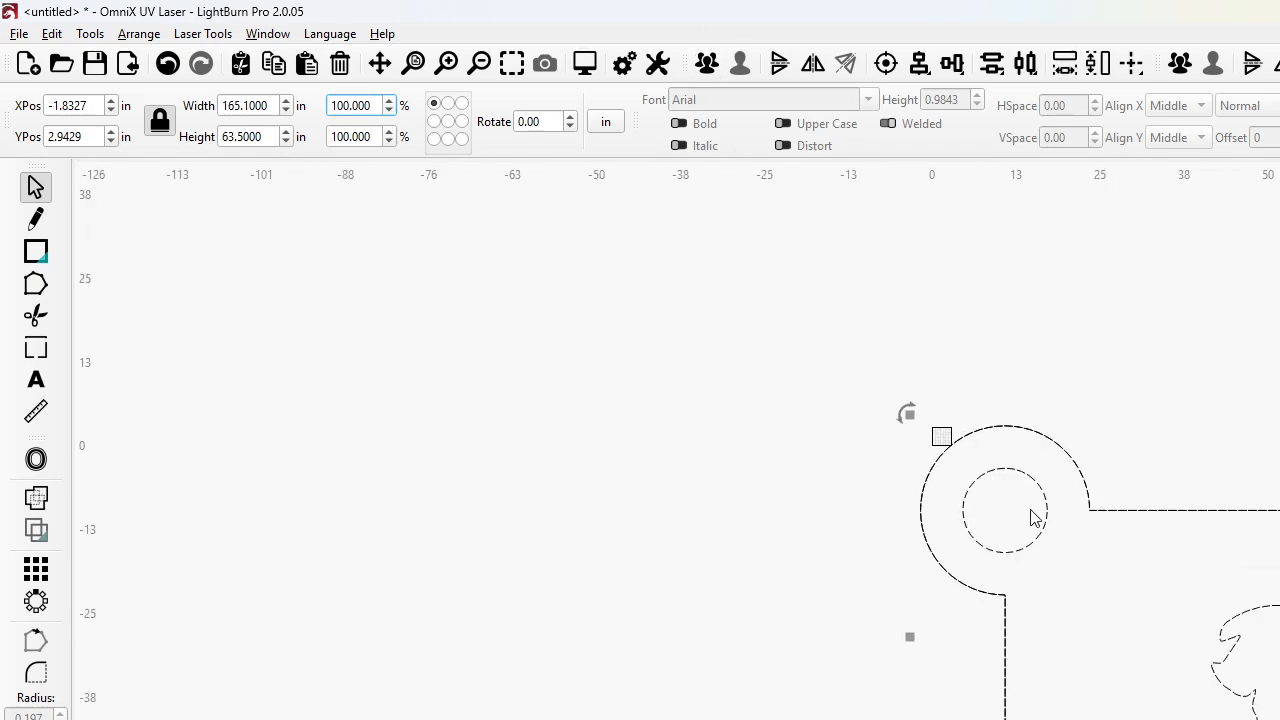
pyautogui.moveTo(1177, 664); pyautogui.dragTo(941, 446)
pyautogui.moveTo(689, 242); pyautogui.dragTo(660, 329, button='middle')
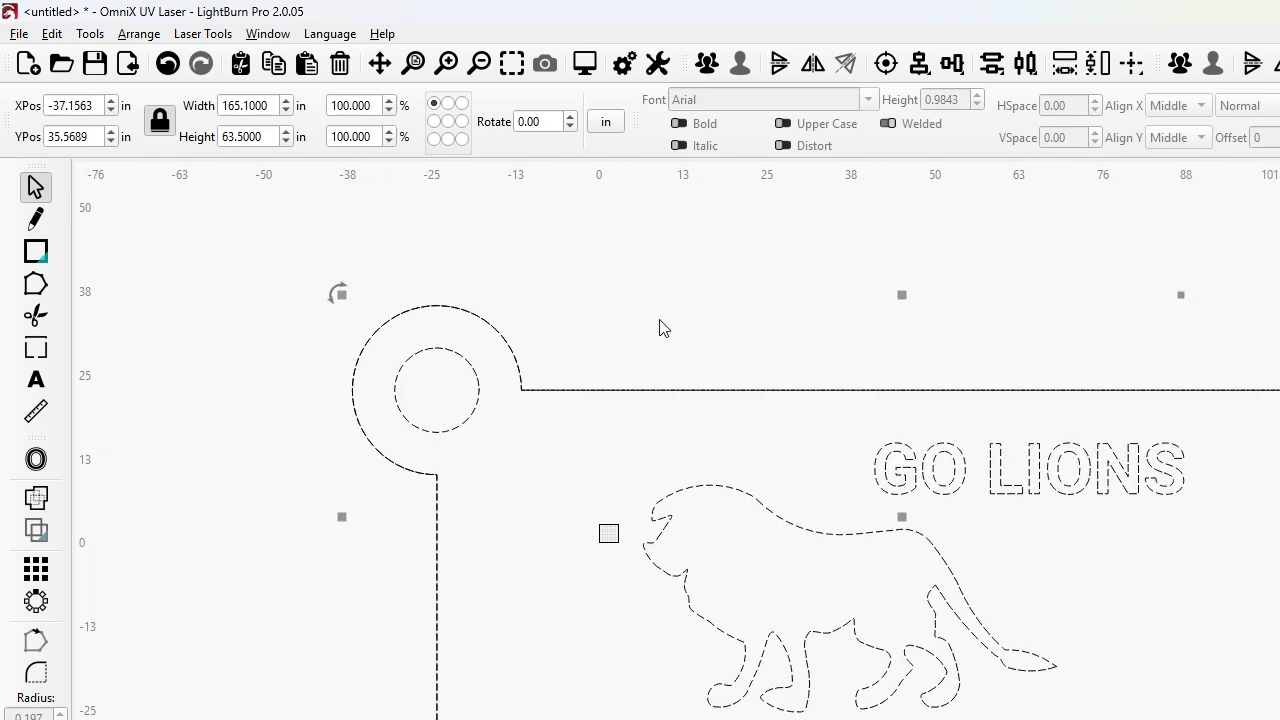
# Step: Shrink the oversized drawing by setting its width scale to 100.000/2540 %, and deselect it
pyautogui.click(351, 110)
pyautogui.write('/2540')
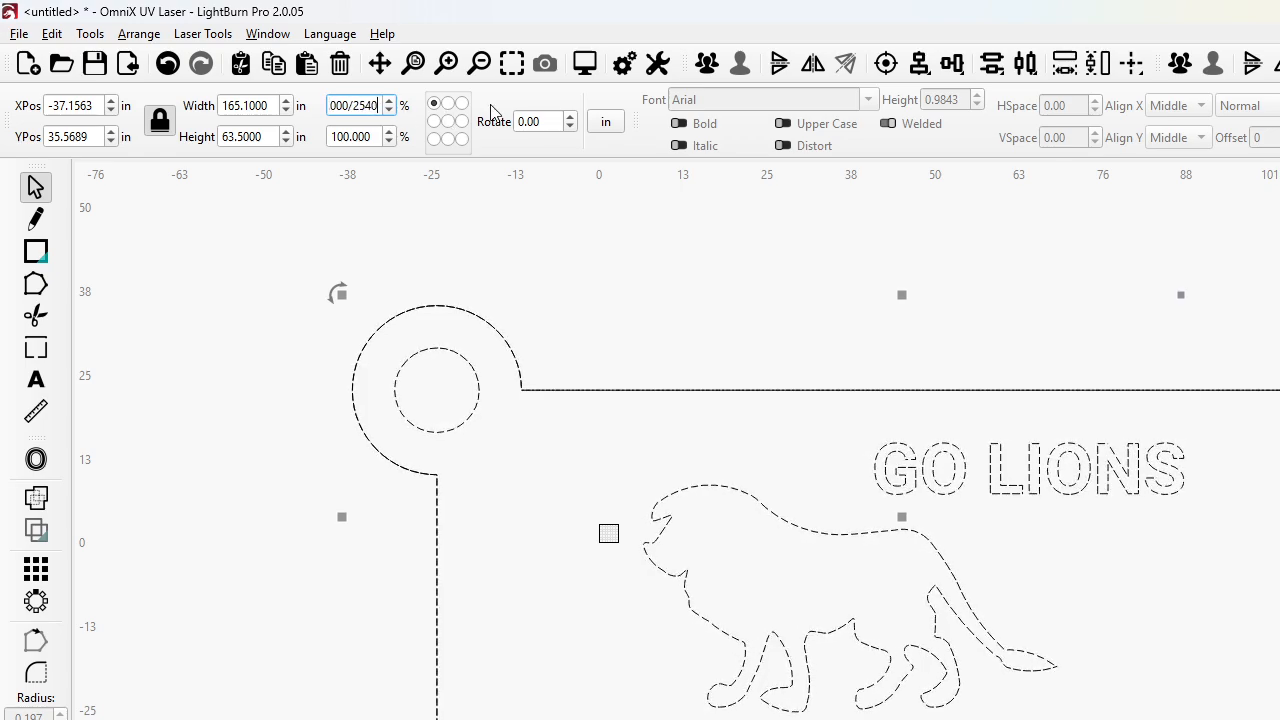
pyautogui.press('Return')
pyautogui.rightClick(492, 112)
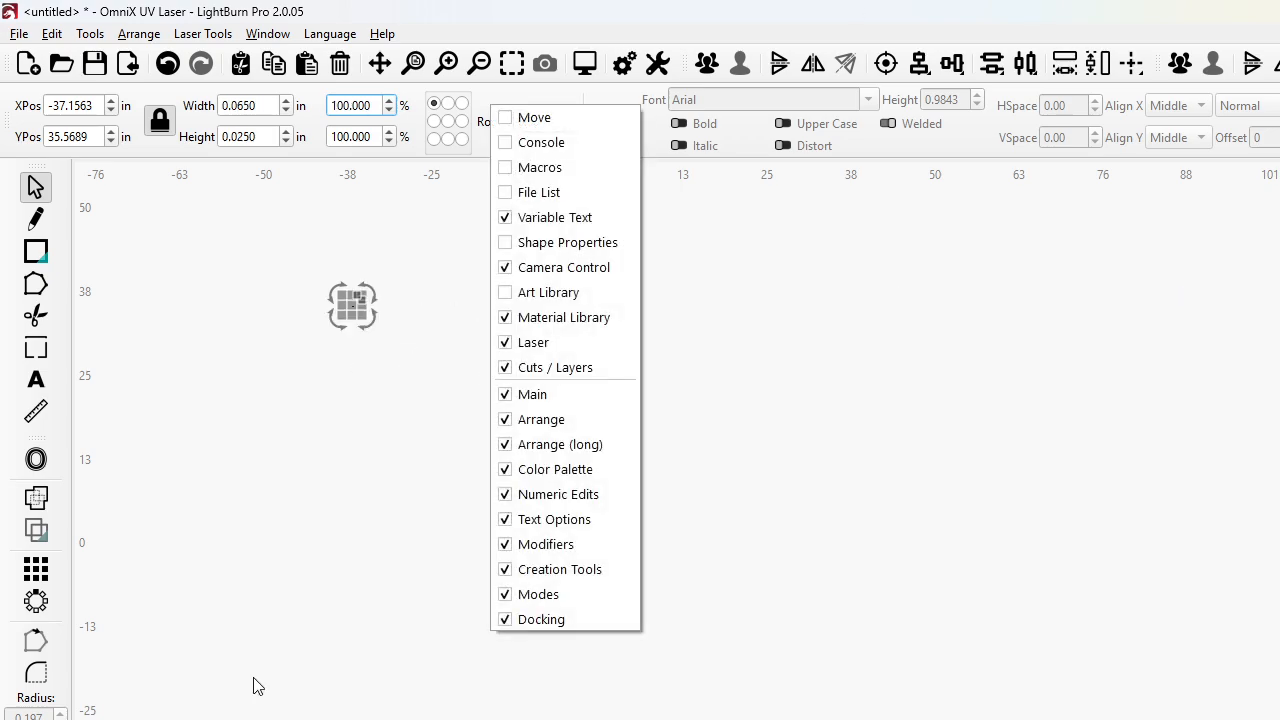
pyautogui.click(300, 449)
# Step: Select the tiny drawing and move it inside the work area at about X 0.87, Y 1.98 in
pyautogui.scroll(3, 370, 300)
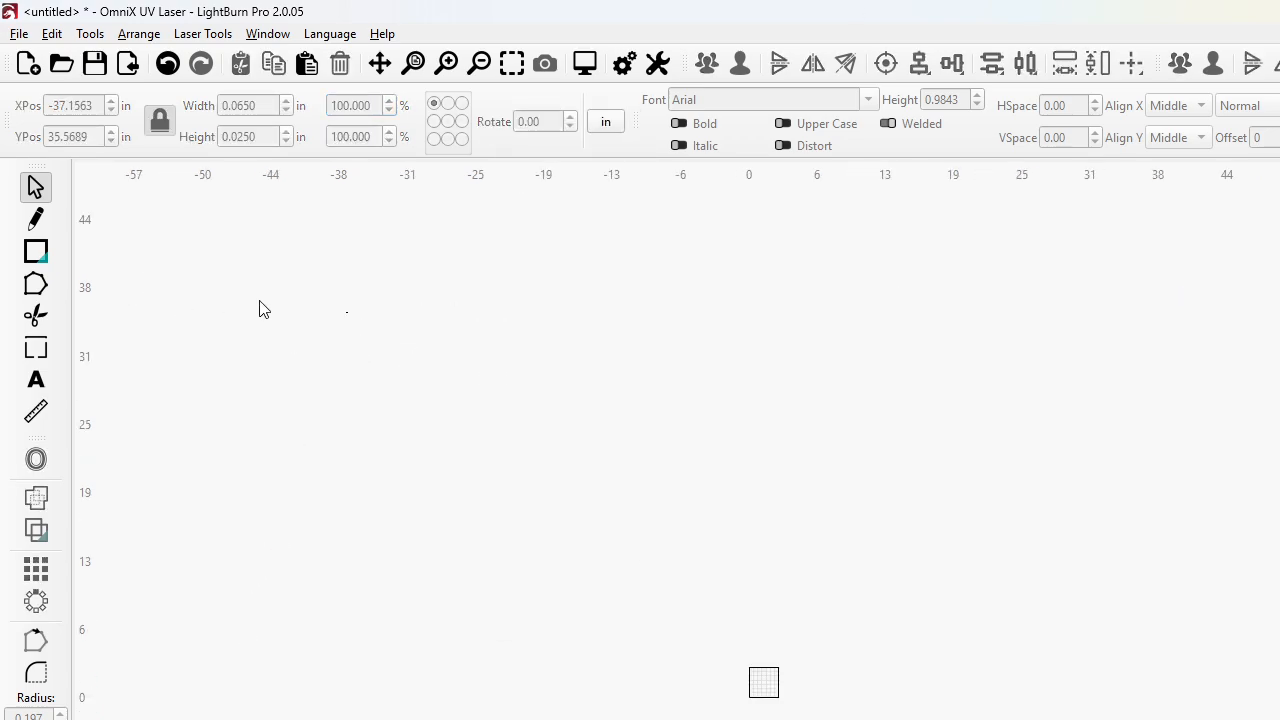
pyautogui.moveTo(259, 308); pyautogui.dragTo(507, 478)
pyautogui.moveTo(348, 309); pyautogui.dragTo(690, 556)
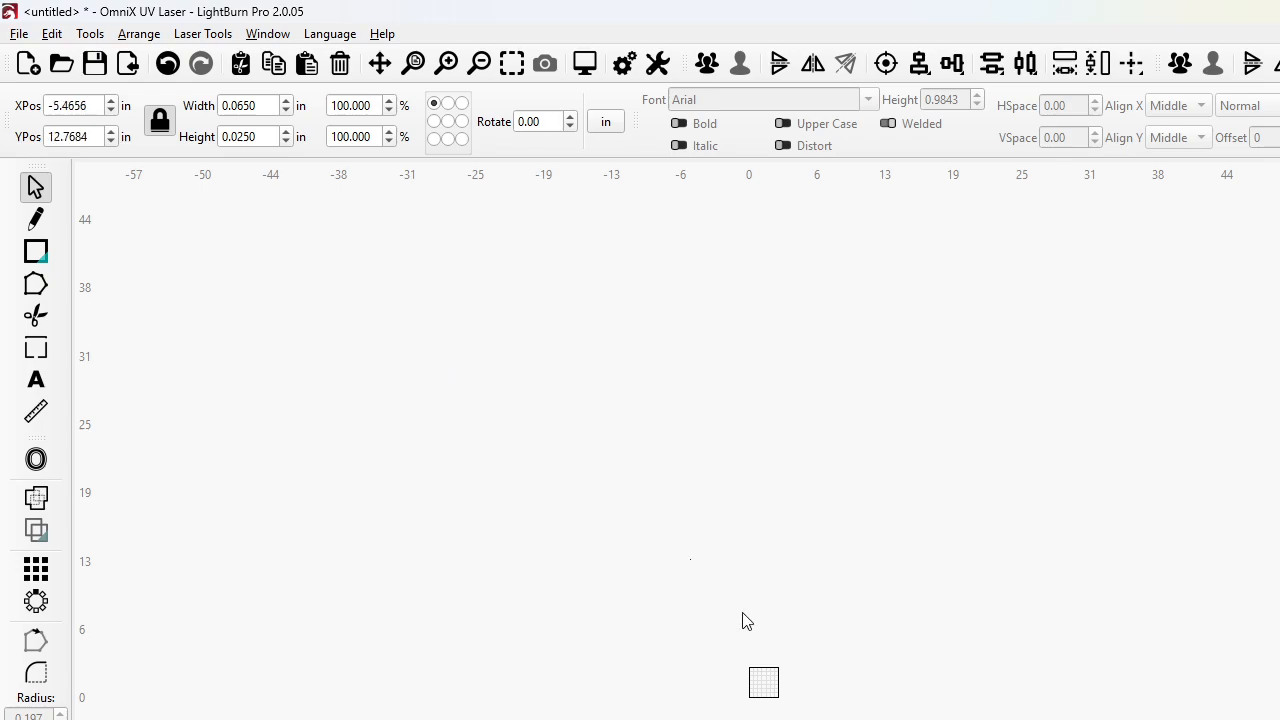
pyautogui.moveTo(755, 680); pyautogui.dragTo(760, 677)
pyautogui.scroll(10, 760, 677)
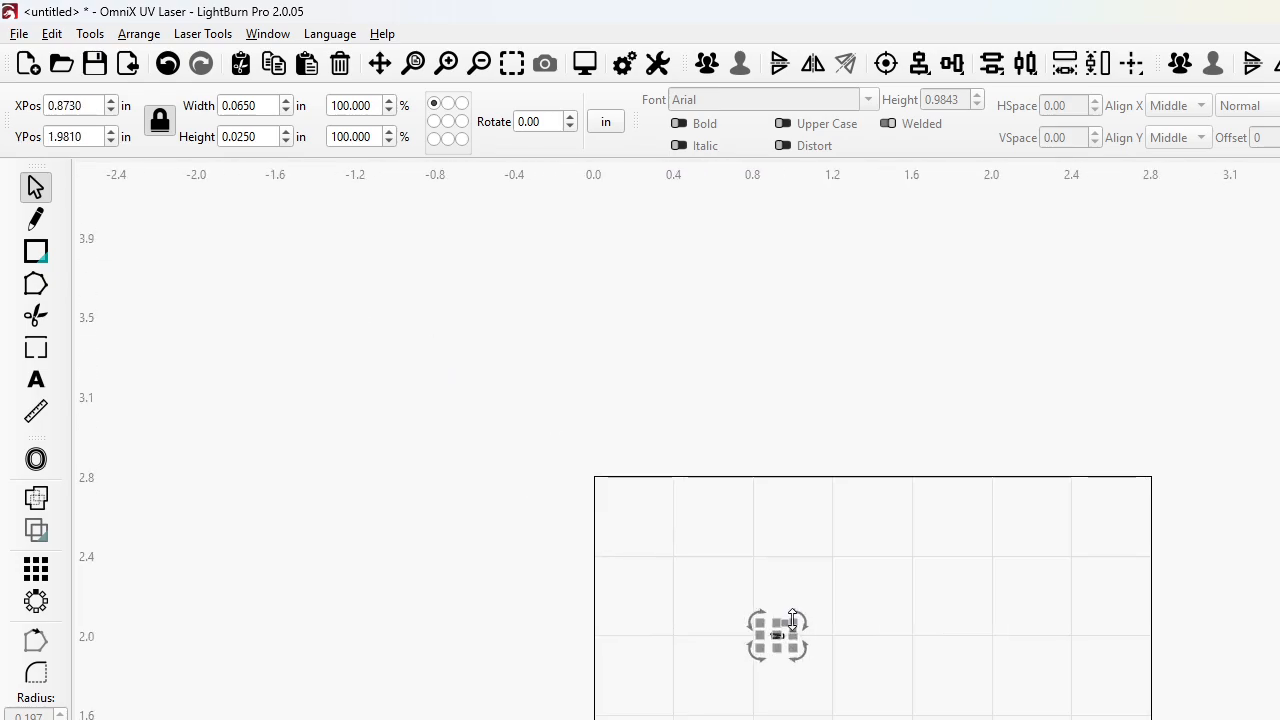
pyautogui.scroll(8, 730, 680)
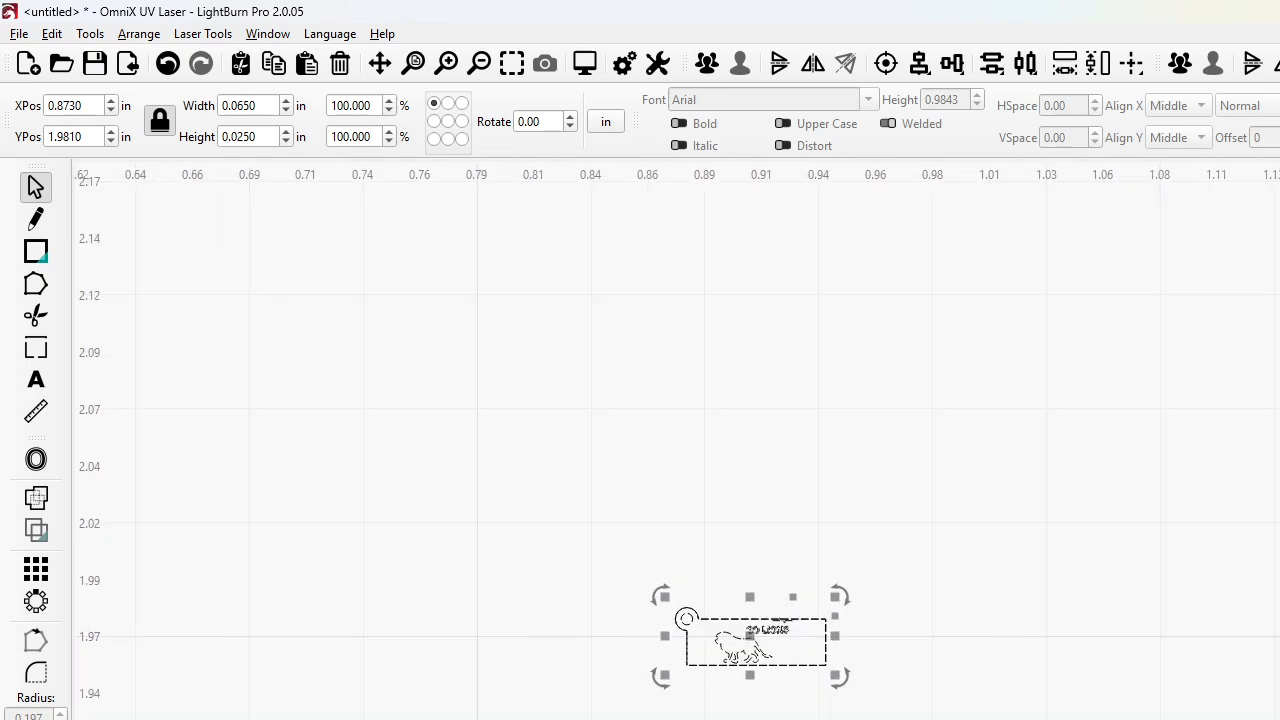
pyautogui.scroll(5, 680, 627)
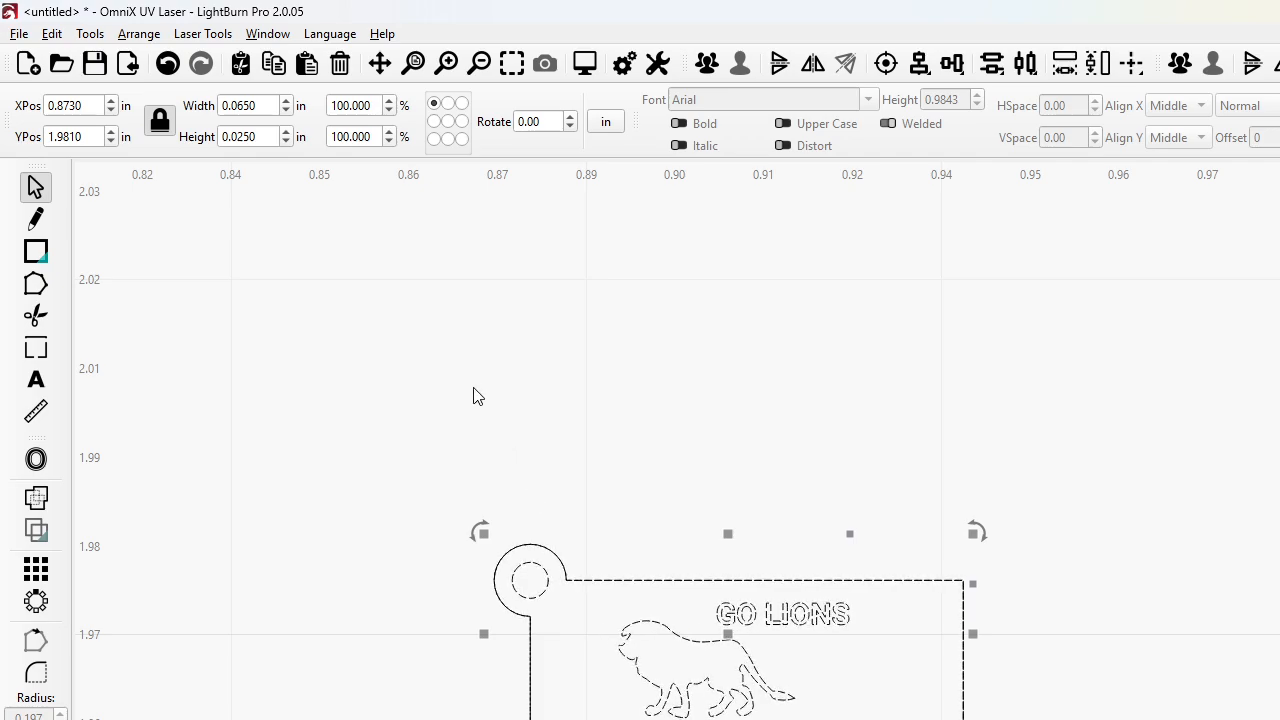
# Step: Undo the tiny drawing's move into the work area and the width-scale reduction before it
pyautogui.press('Delete')
pyautogui.scroll(-8, 733, 423)
pyautogui.scroll(-10, 737, 427)
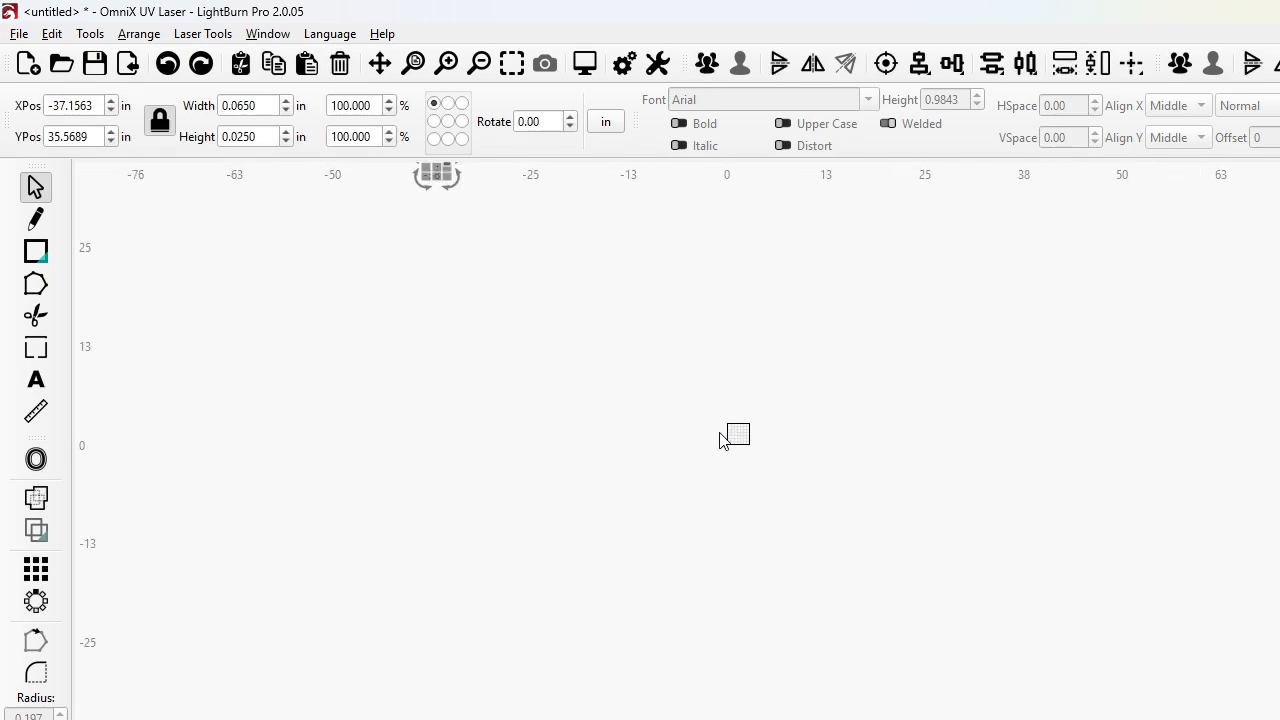
pyautogui.hotkey('ctrl', 'z')
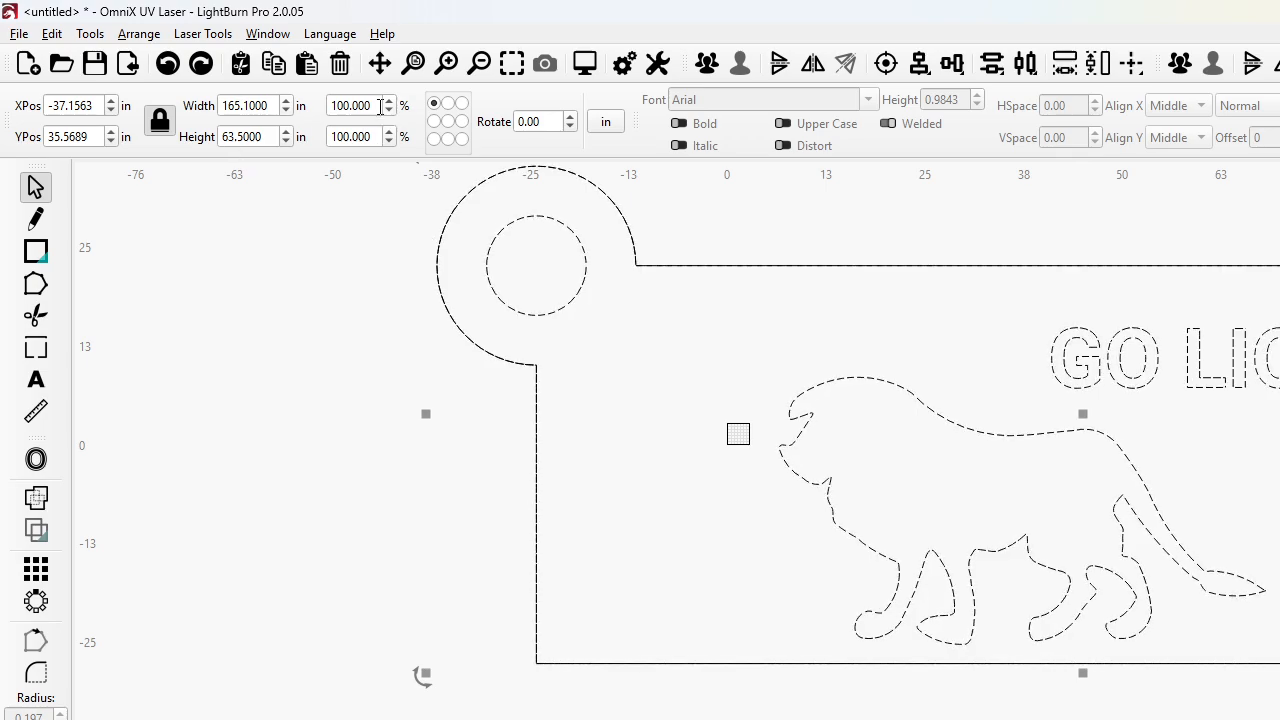
# Step: Shrink the oversized drawing by dividing its width scale by 25.4, giving a size of 6.5 by 2.5 in
pyautogui.write('5.4')
pyautogui.press('Return')
pyautogui.scroll(3, 420, 351)
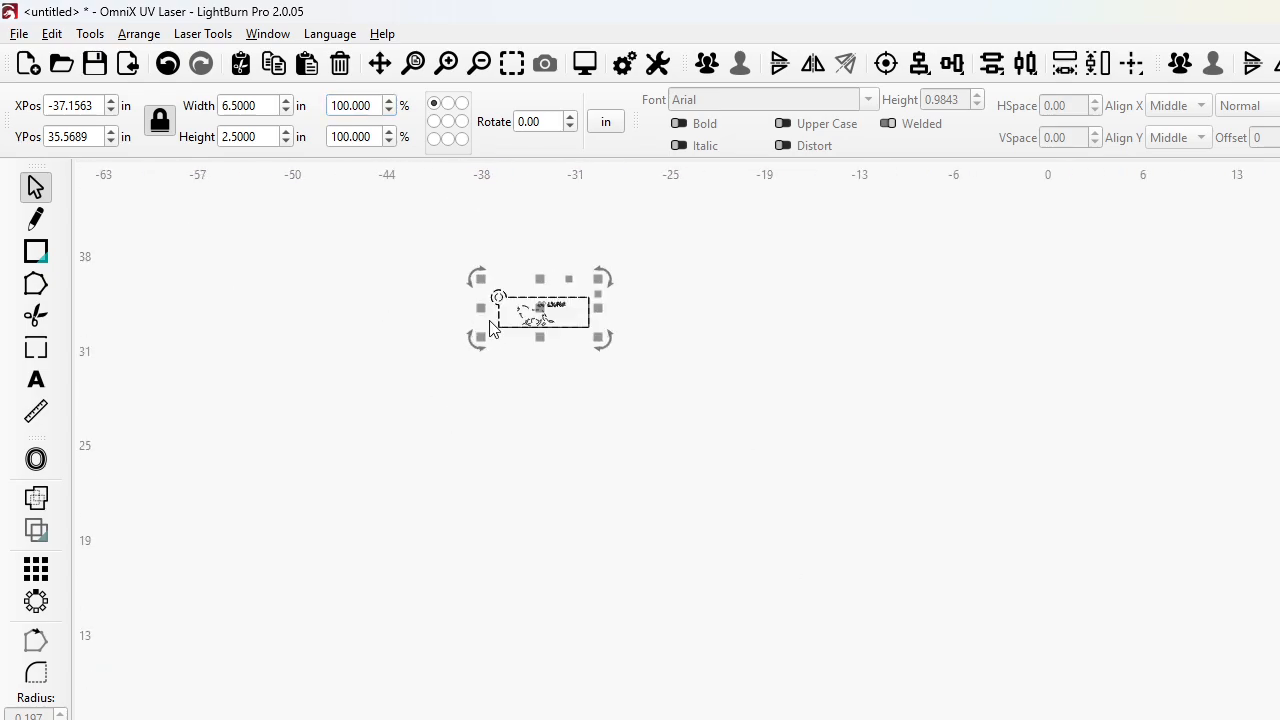
# Step: Move the drawing over the work area at about X -1.75, Y 2.86 in, and deselect it
pyautogui.moveTo(381, 292); pyautogui.dragTo(1003, 719)
pyautogui.moveTo(1010, 719); pyautogui.dragTo(943, 455, button='middle')
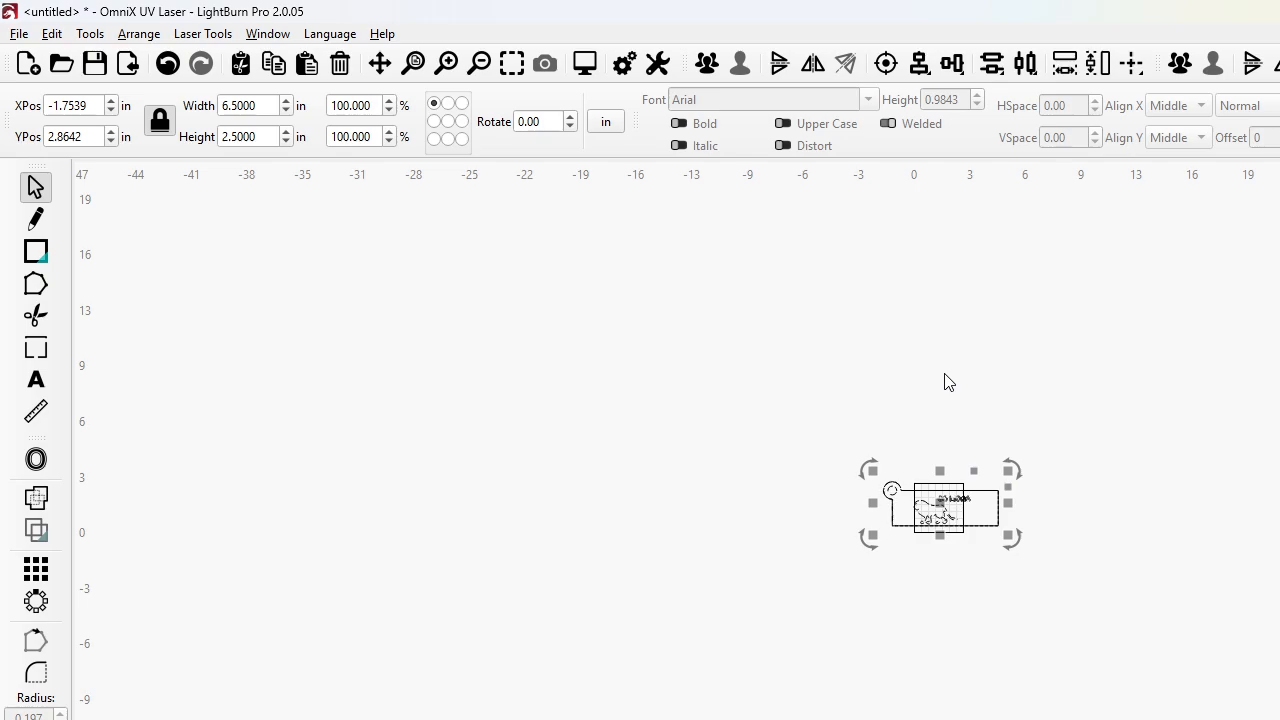
pyautogui.scroll(4, 943, 602)
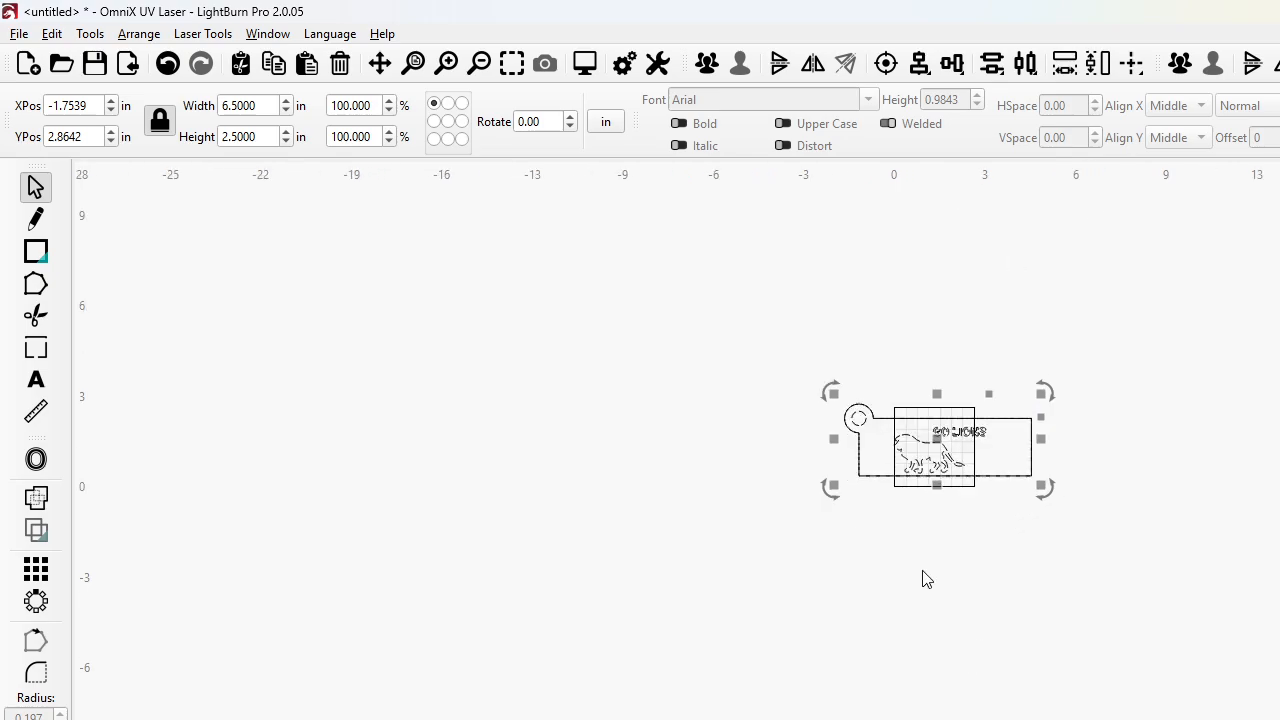
pyautogui.click(923, 574)
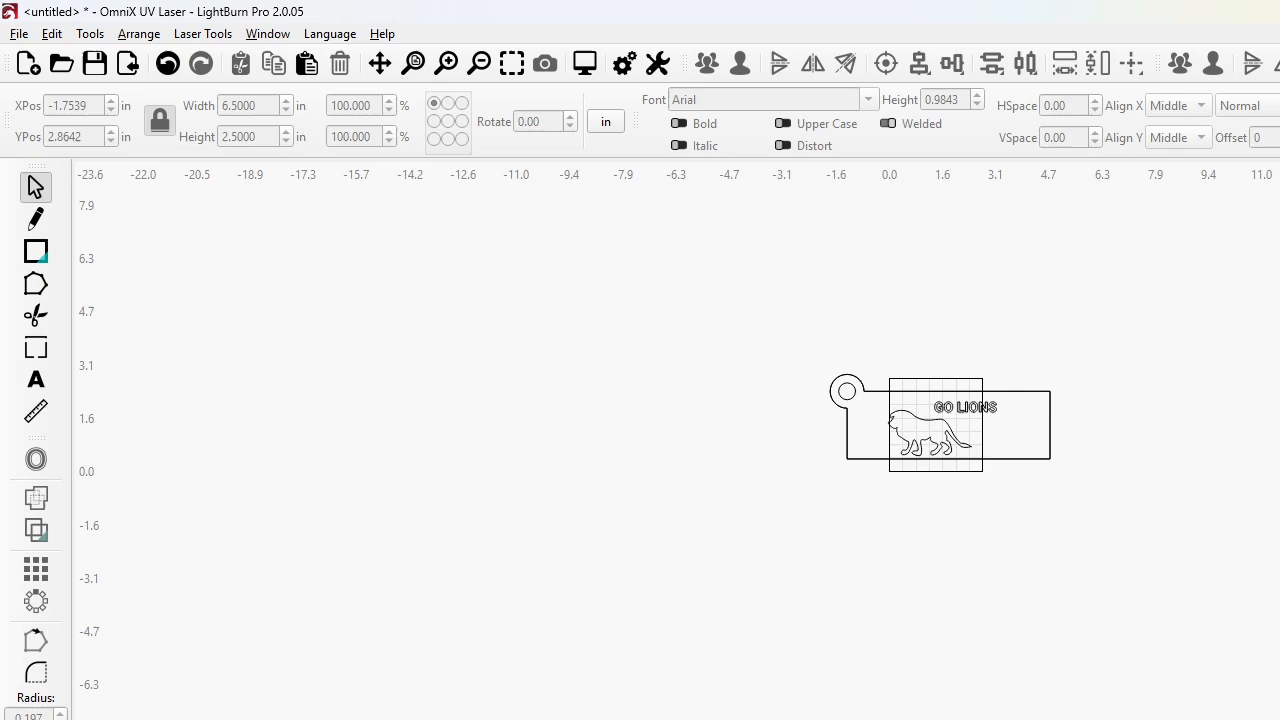
pyautogui.scroll(5, 933, 462)
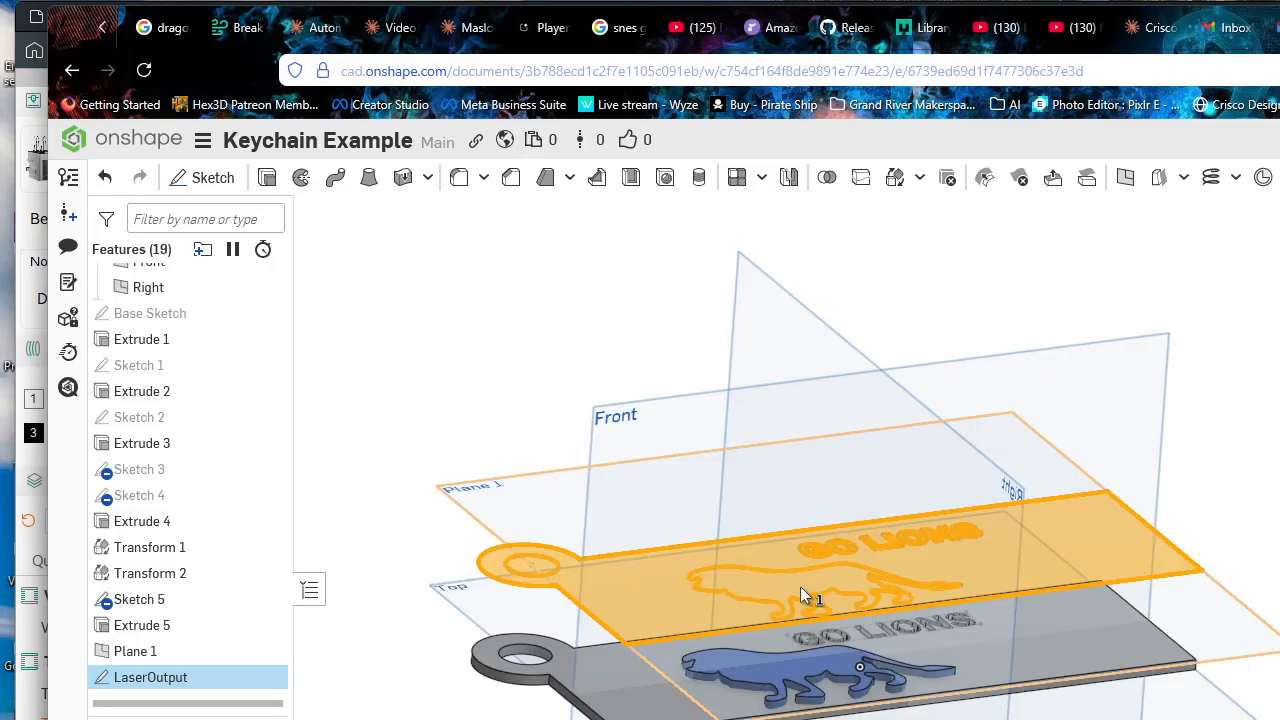
# Step: Switch to Onshape, return to the documents list, and open Heineken Beer Bottle.SLDPRT from the CNC Router - 6 Pack Holder folder
pyautogui.click(122, 143)
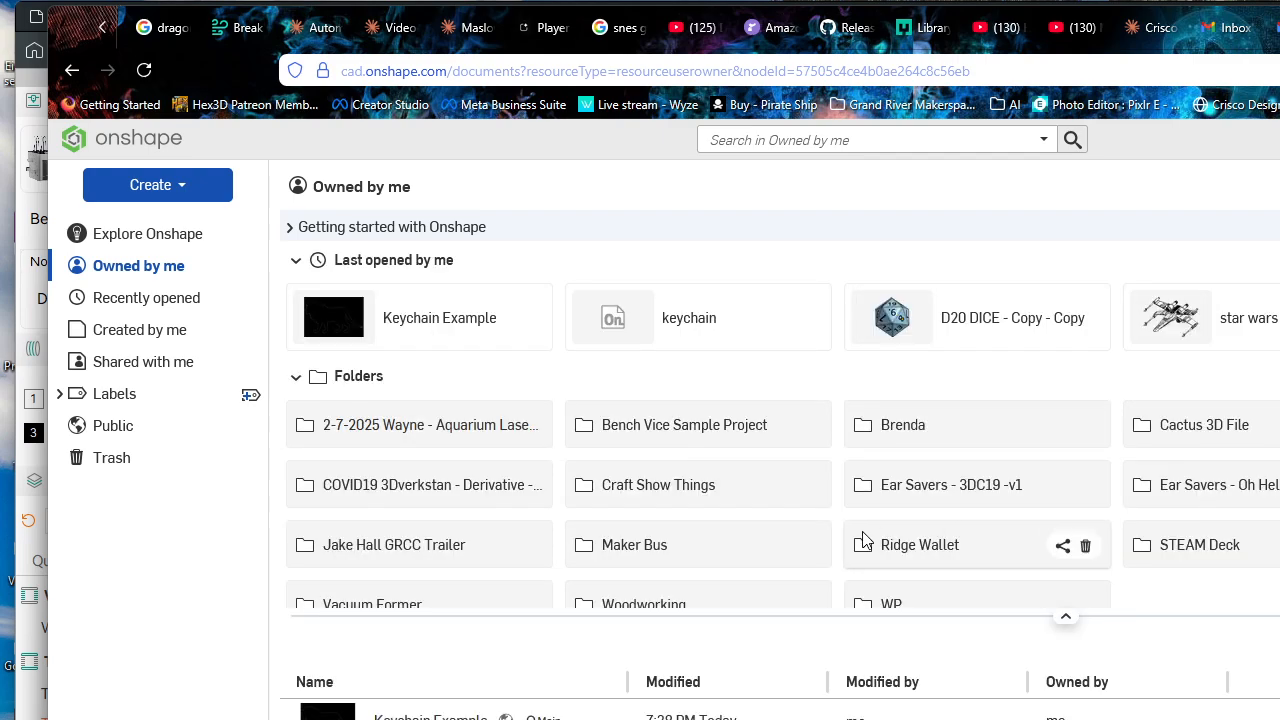
pyautogui.scroll(-1, 950, 710)
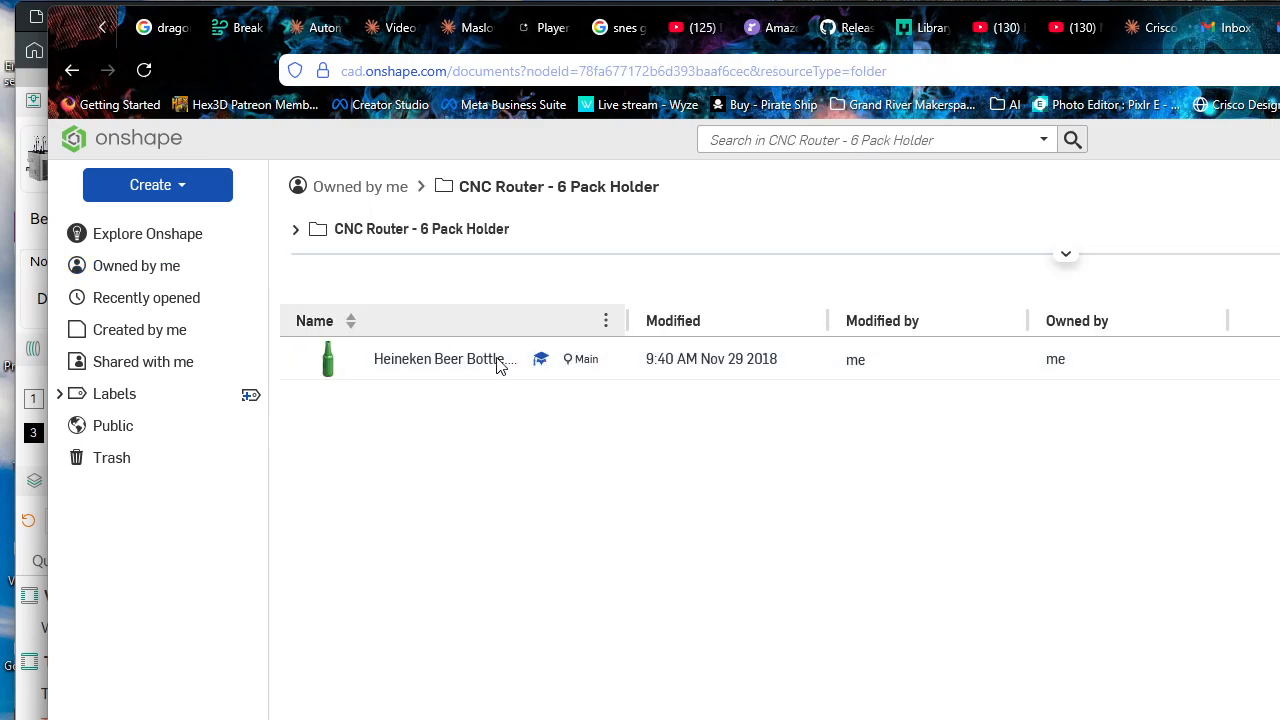
pyautogui.click(471, 362)
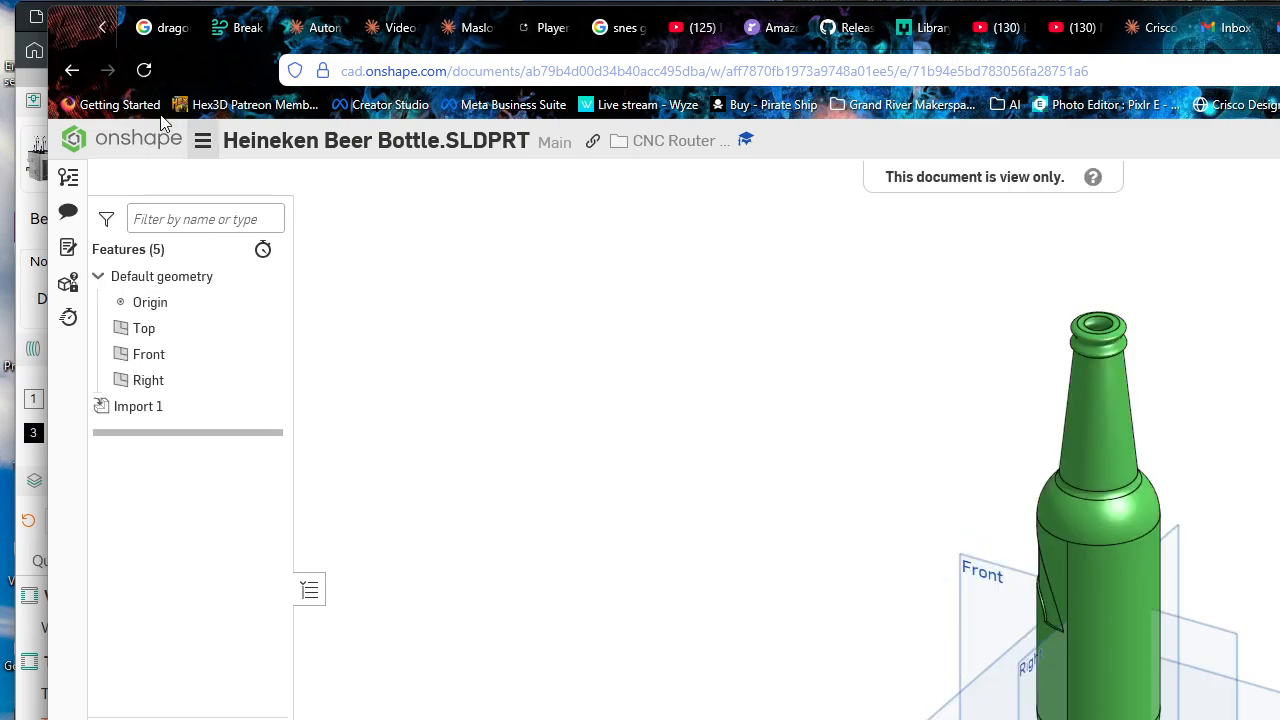
# Step: Return to the owned documents and open Mack Bridge Sketch from the LightBox folder inside Woodworking
pyautogui.click(146, 140)
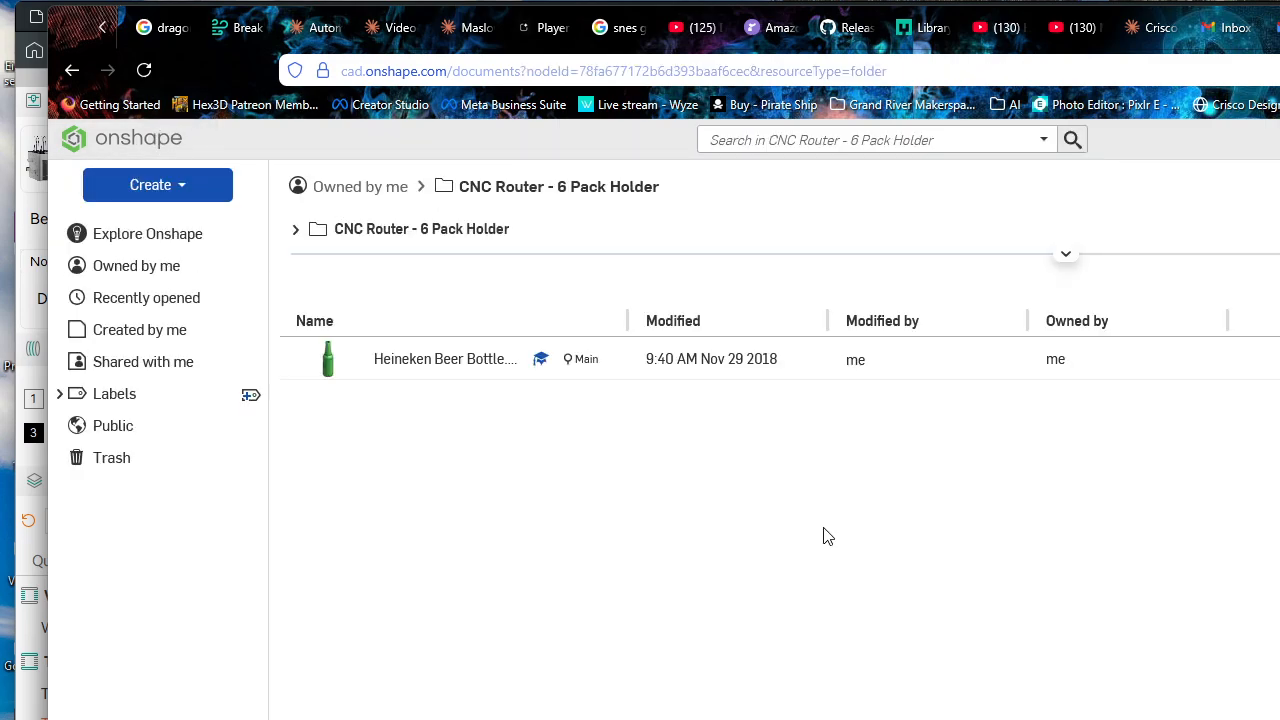
pyautogui.click(131, 264)
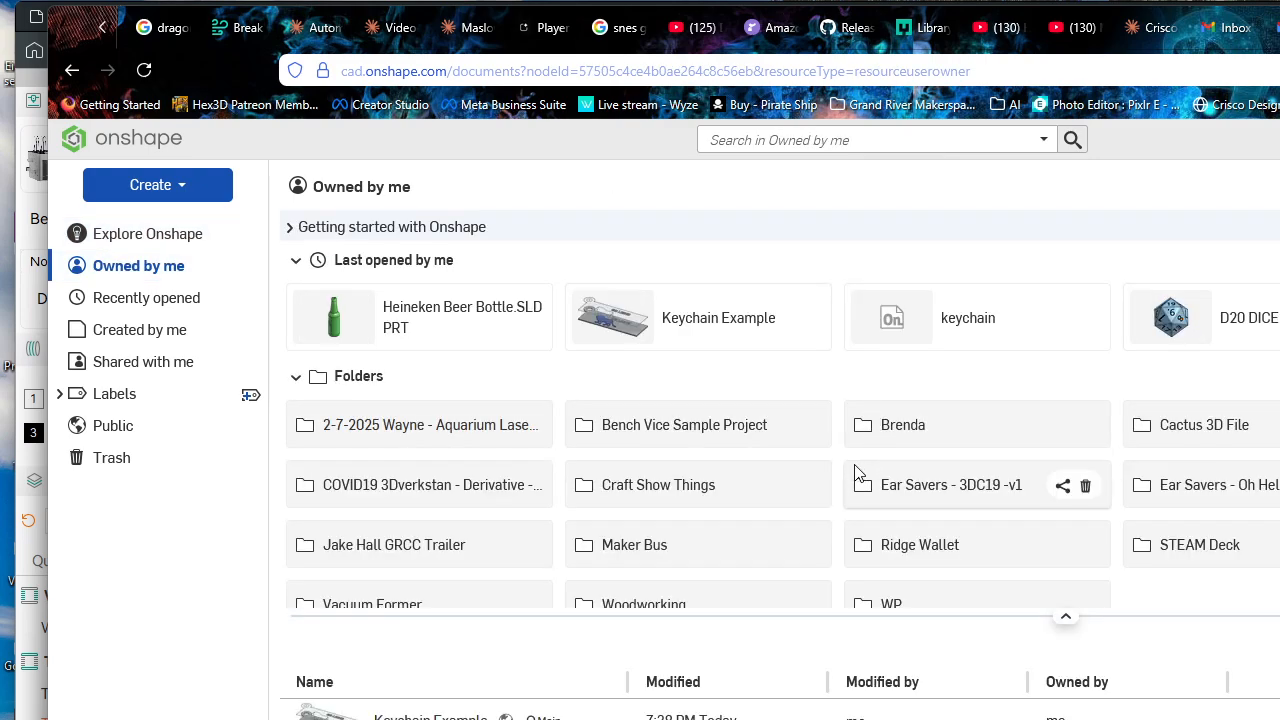
pyautogui.scroll(-1, 800, 478)
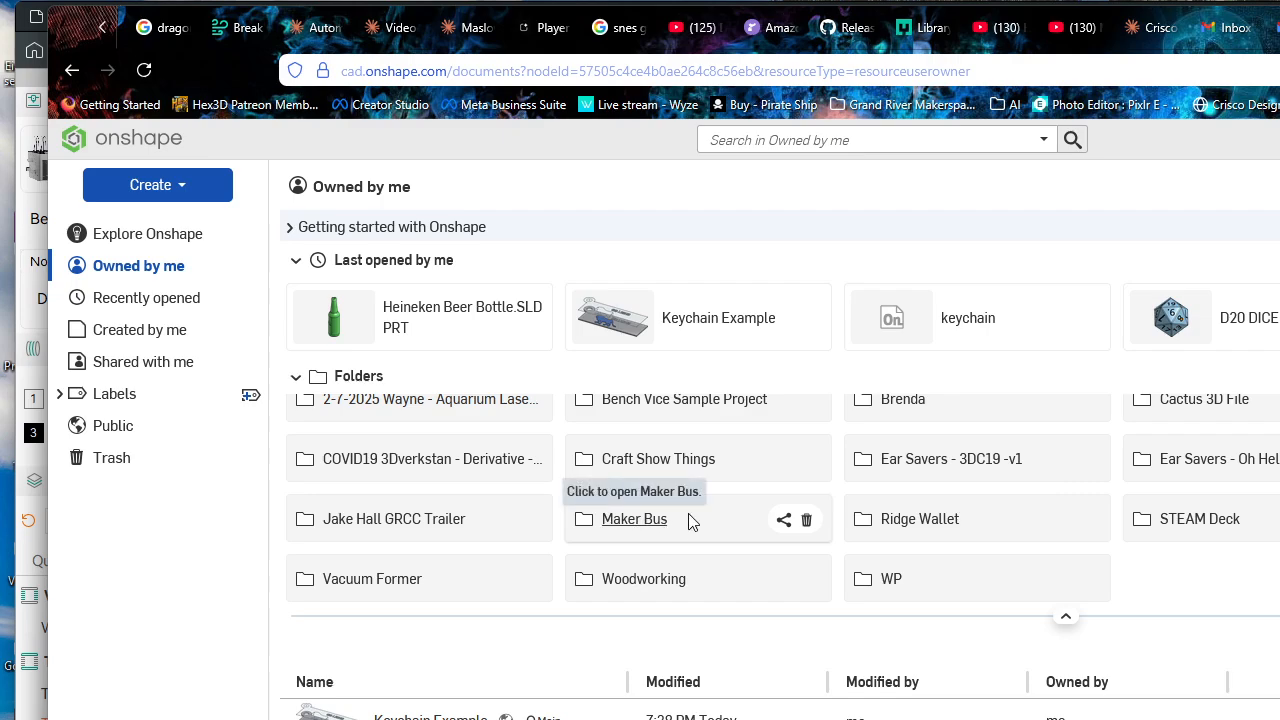
pyautogui.doubleClick(716, 576)
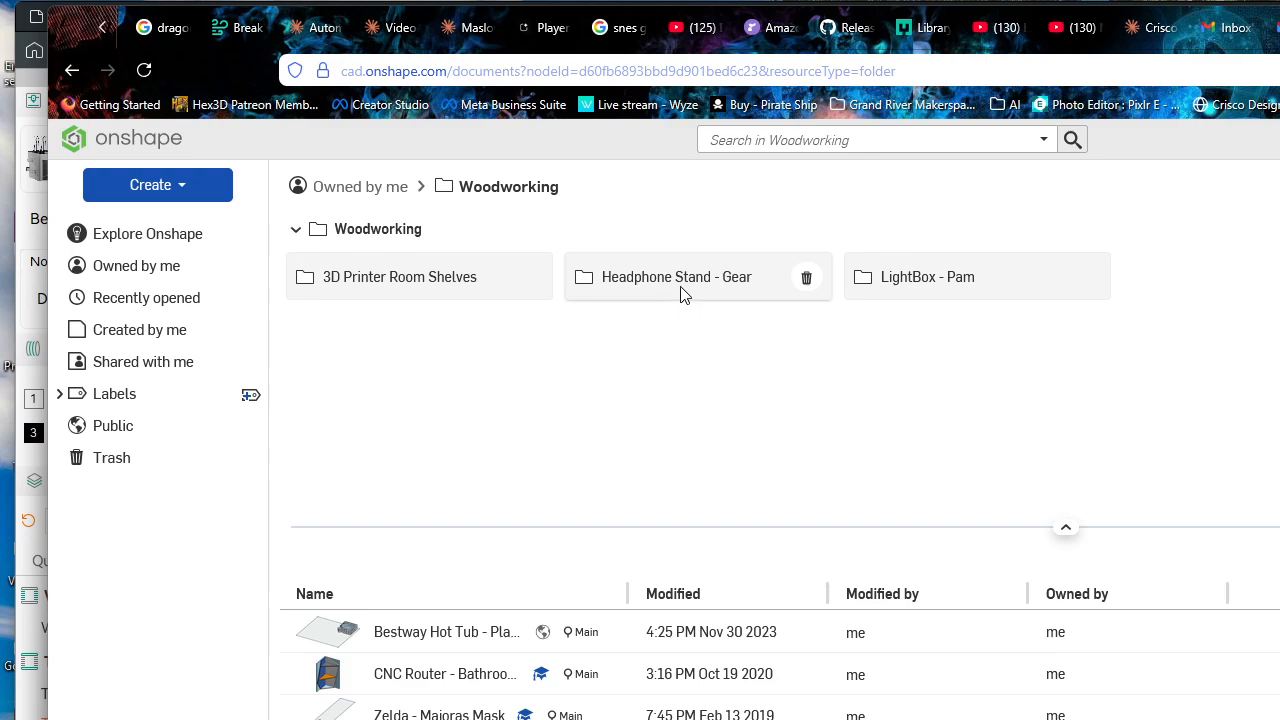
pyautogui.doubleClick(990, 277)
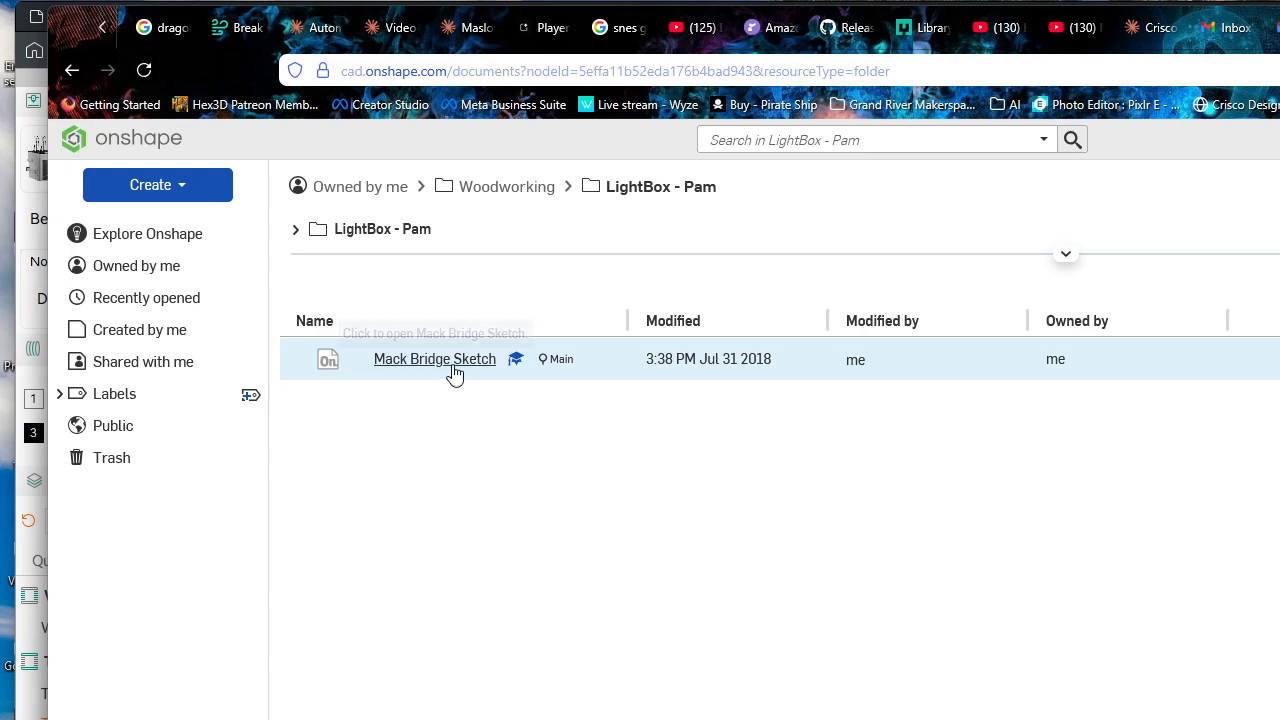
pyautogui.click(452, 373)
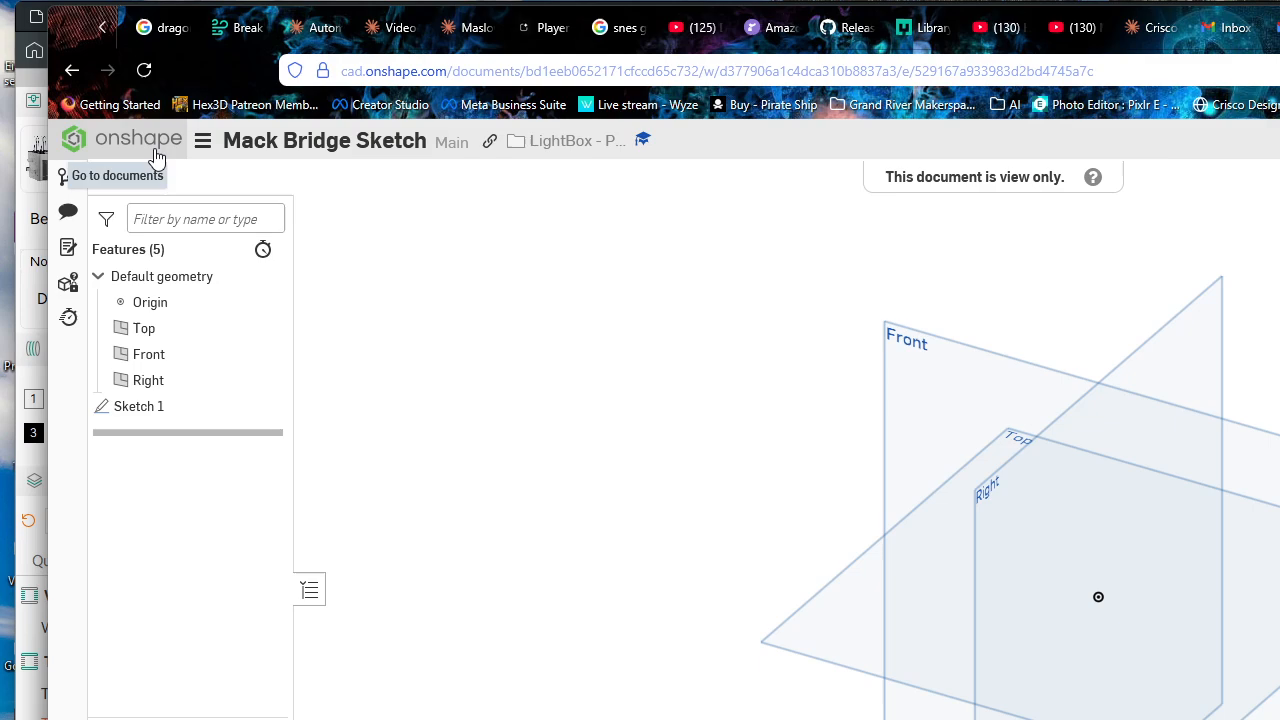
# Step: Go back to the owned documents and open the Glasses - Earpiece document
pyautogui.click(148, 145)
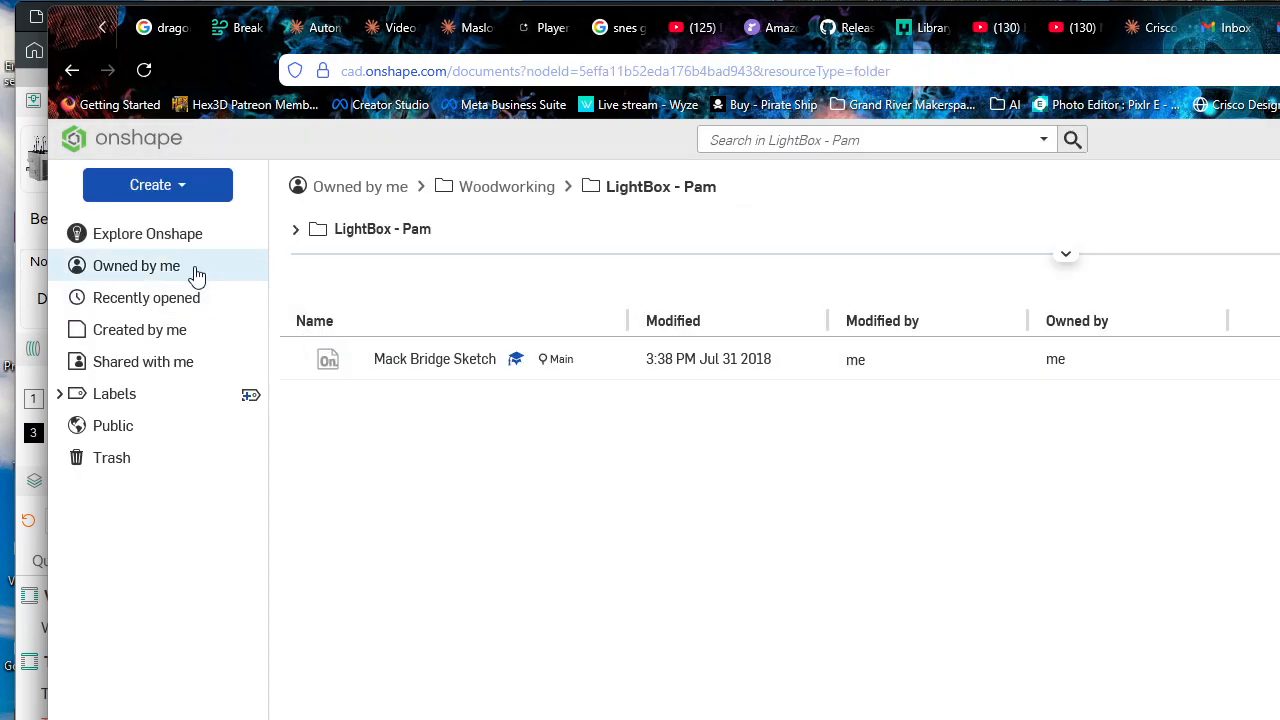
pyautogui.click(110, 270)
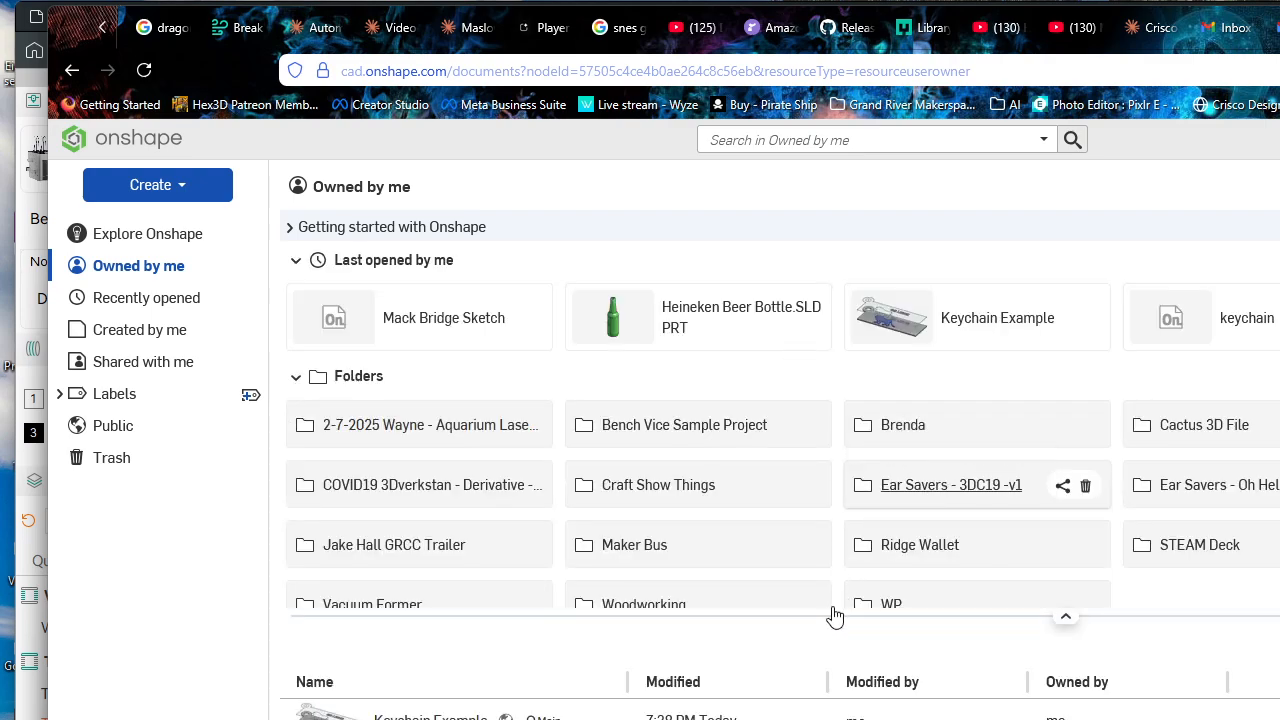
pyautogui.scroll(-1, 834, 606)
pyautogui.scroll(-1, 779, 708)
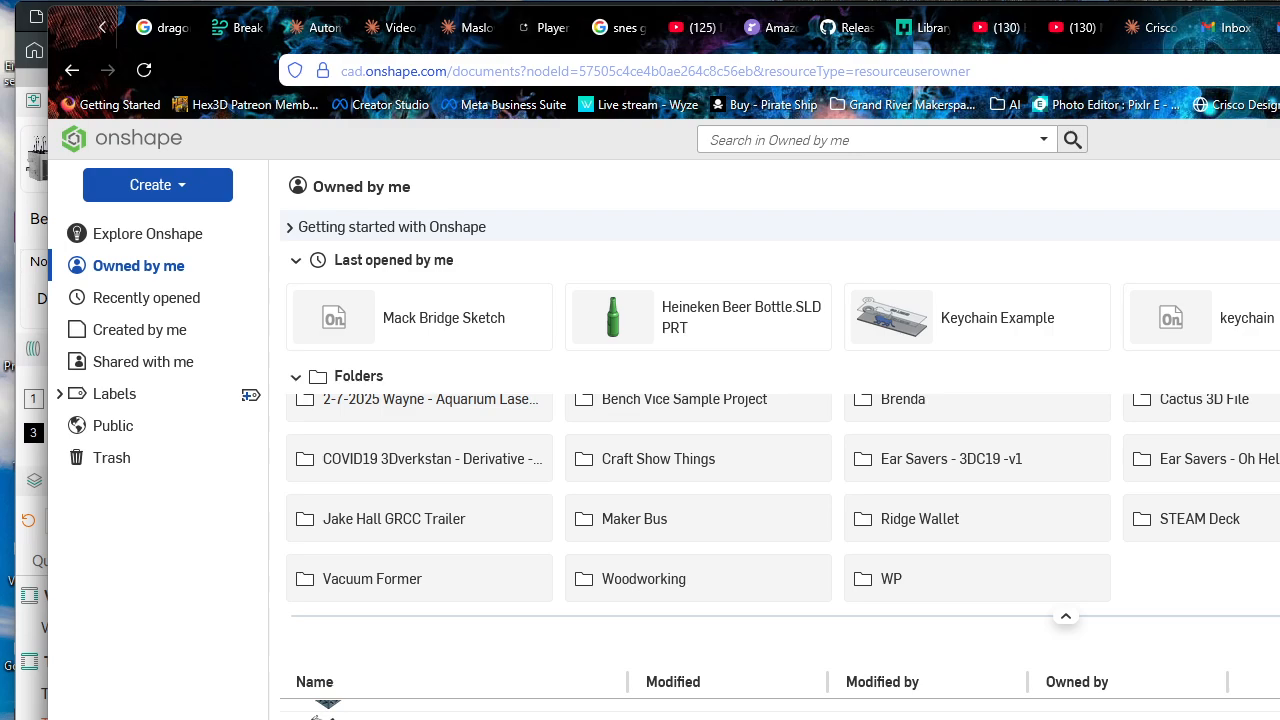
pyautogui.rightClick(472, 708)
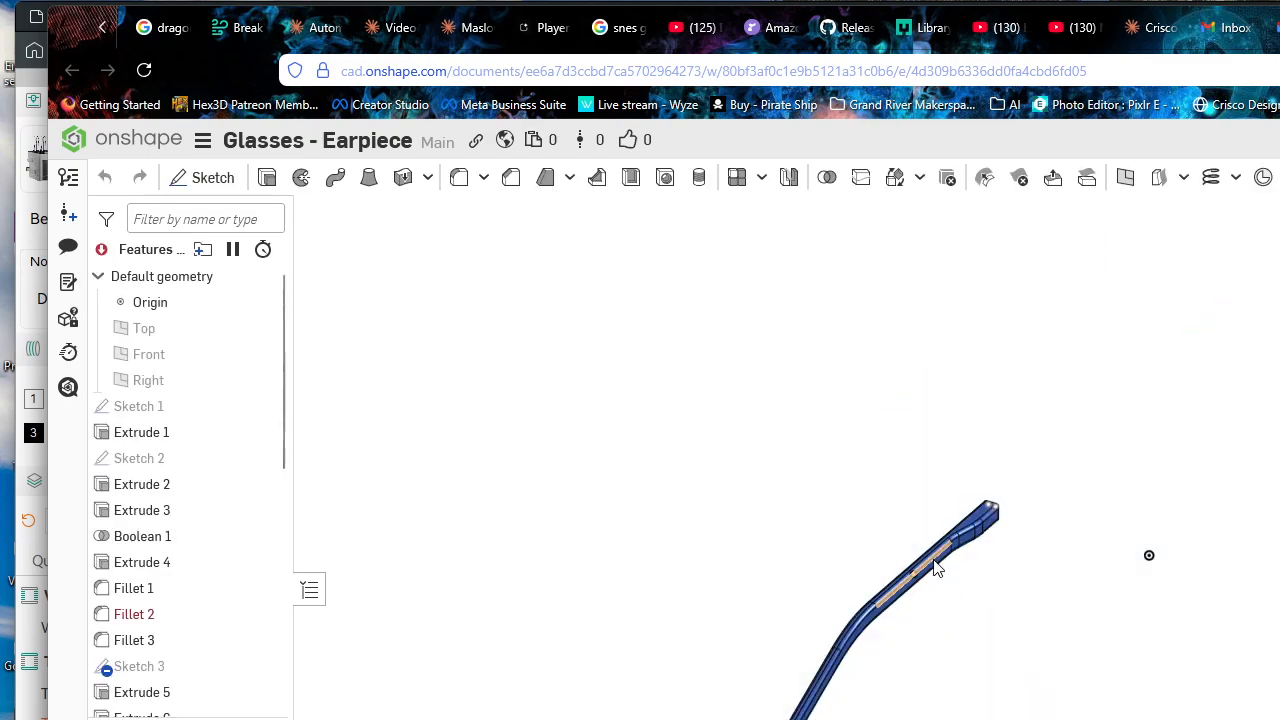
# Step: Examine the glasses earpiece model from several sides, including its bend and the square opening at its end
pyautogui.moveTo(1043, 578)
pyautogui.mouseDown(button='right')
pyautogui.moveTo(1003, 589)
pyautogui.moveTo(960, 546)
pyautogui.moveTo(951, 566)
pyautogui.moveTo(1040, 627)
pyautogui.moveTo(900, 634)
pyautogui.moveTo(1009, 620)
pyautogui.moveTo(960, 612)
pyautogui.moveTo(1006, 596)
pyautogui.moveTo(840, 606)
pyautogui.moveTo(717, 586)
pyautogui.moveTo(746, 609)
pyautogui.moveTo(729, 597)
pyautogui.moveTo(1063, 643)
pyautogui.moveTo(917, 669)
pyautogui.moveTo(746, 637)
pyautogui.moveTo(1134, 606)
pyautogui.moveTo(1075, 612)
pyautogui.mouseUp(button='right')
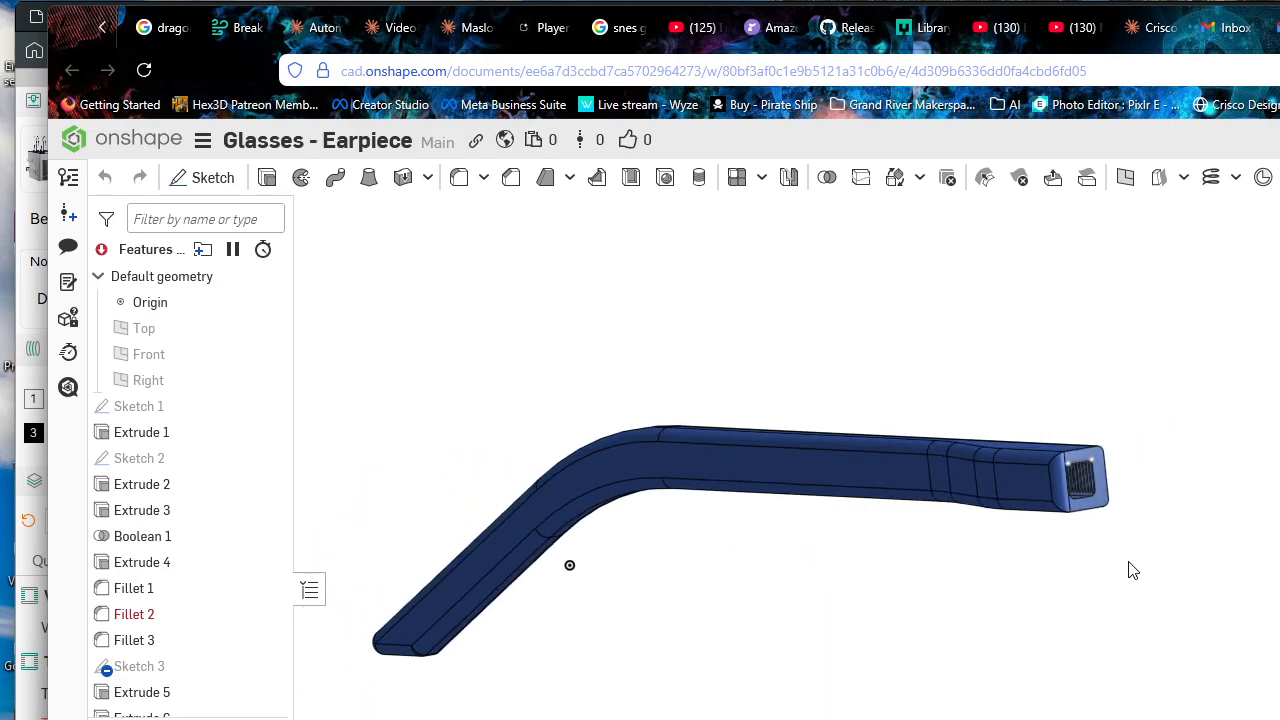
pyautogui.moveTo(1133, 570); pyautogui.dragTo(1256, 380, button='right')
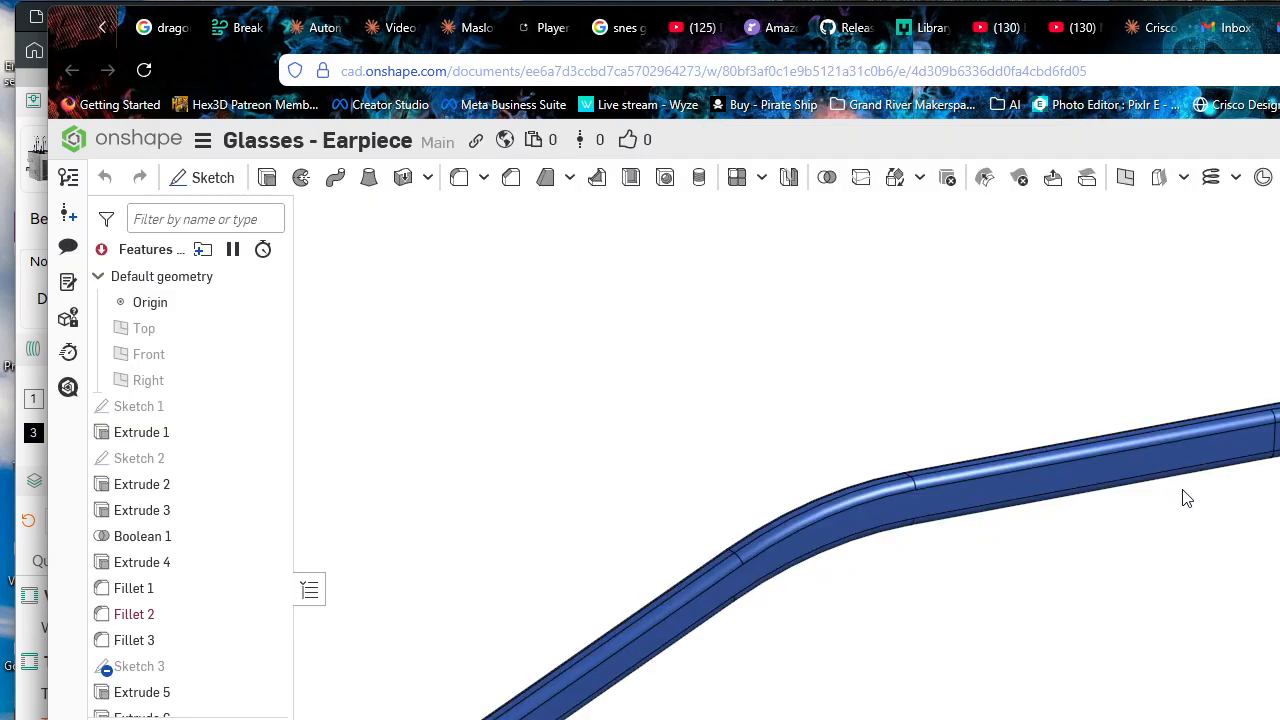
pyautogui.moveTo(1186, 498); pyautogui.dragTo(1054, 514, button='right')
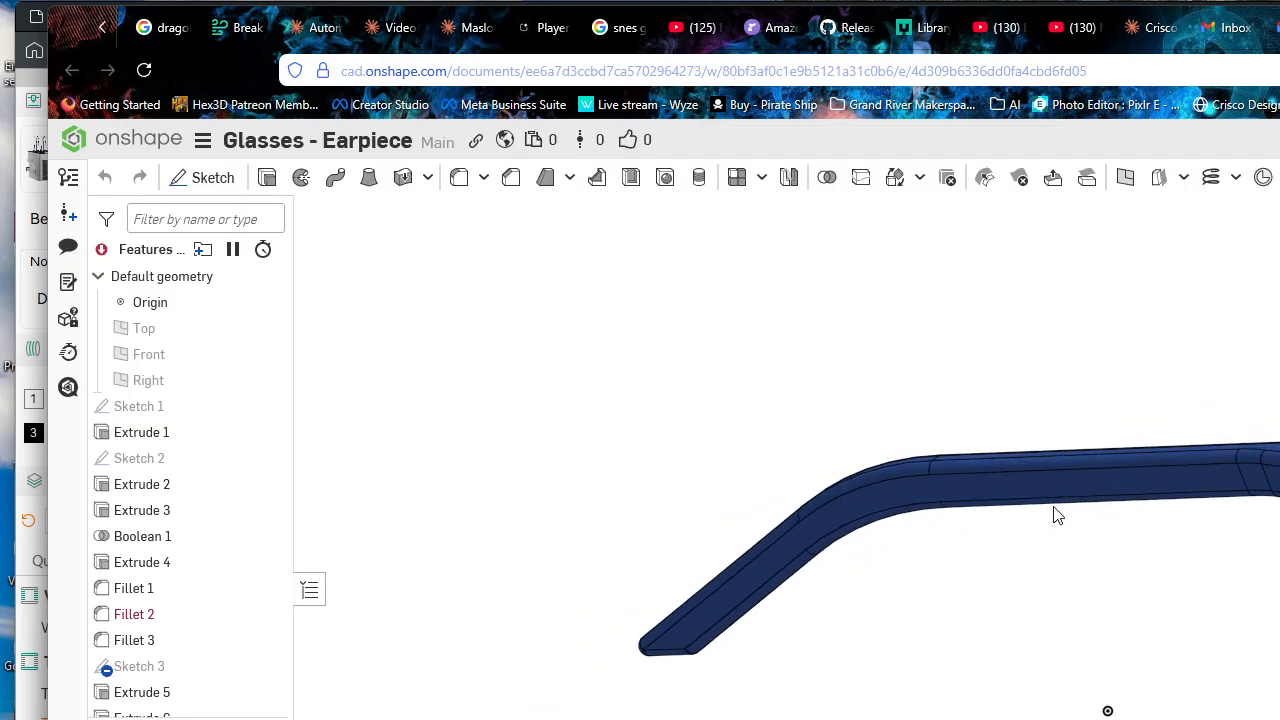
pyautogui.scroll(-2, 1054, 514)
pyautogui.scroll(5, 1214, 491)
pyautogui.moveTo(1279, 705); pyautogui.dragTo(901, 611, button='middle')
pyautogui.moveTo(901, 611); pyautogui.dragTo(1061, 595, button='right')
pyautogui.moveTo(879, 555); pyautogui.dragTo(957, 548, button='right')
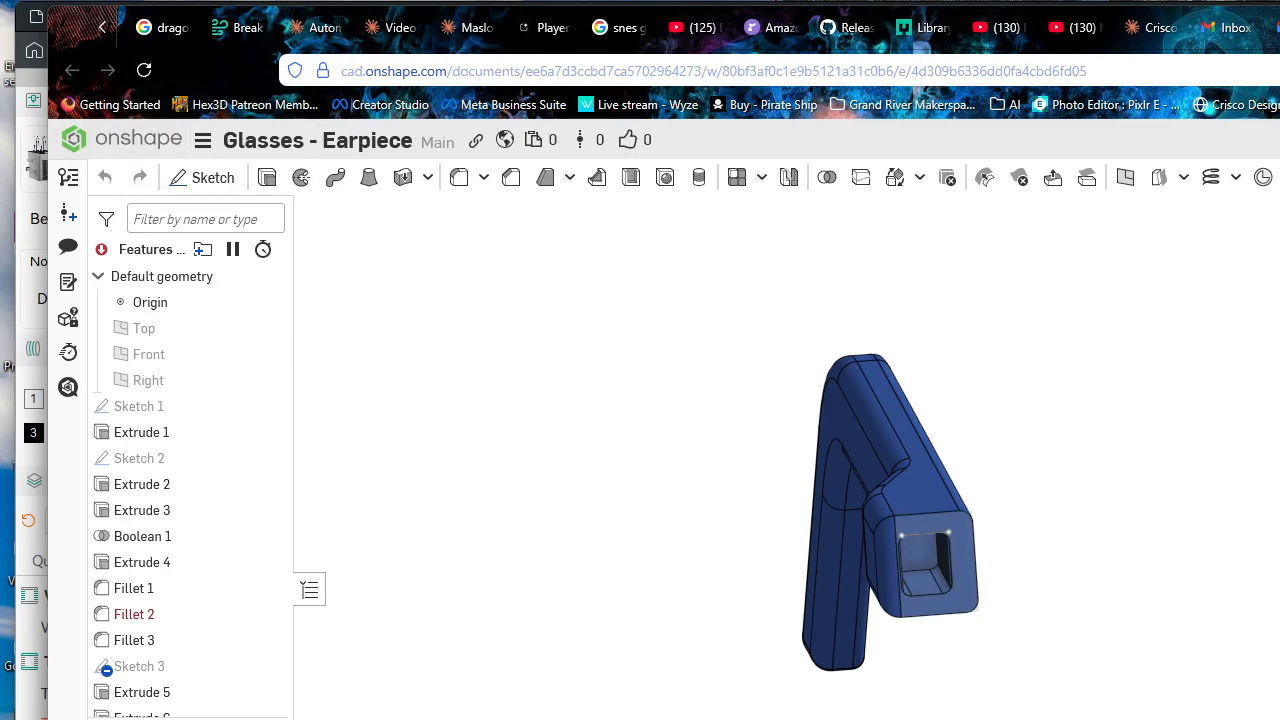
# Step: Review the export formats for the 25 mm spacing laser bed in FiberLaser-BookMarkJig, choose STL, and close the export dialog without exporting
pyautogui.hotkey('ctrl', 'Tab')
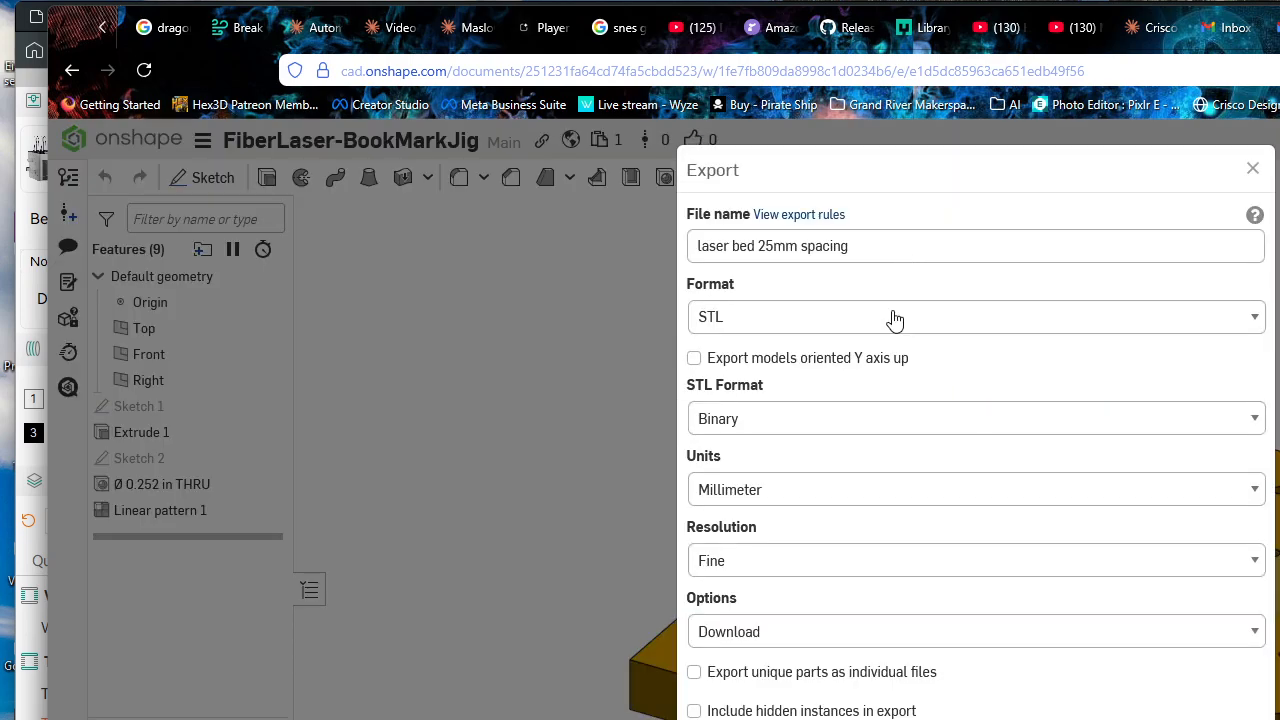
pyautogui.click(896, 318)
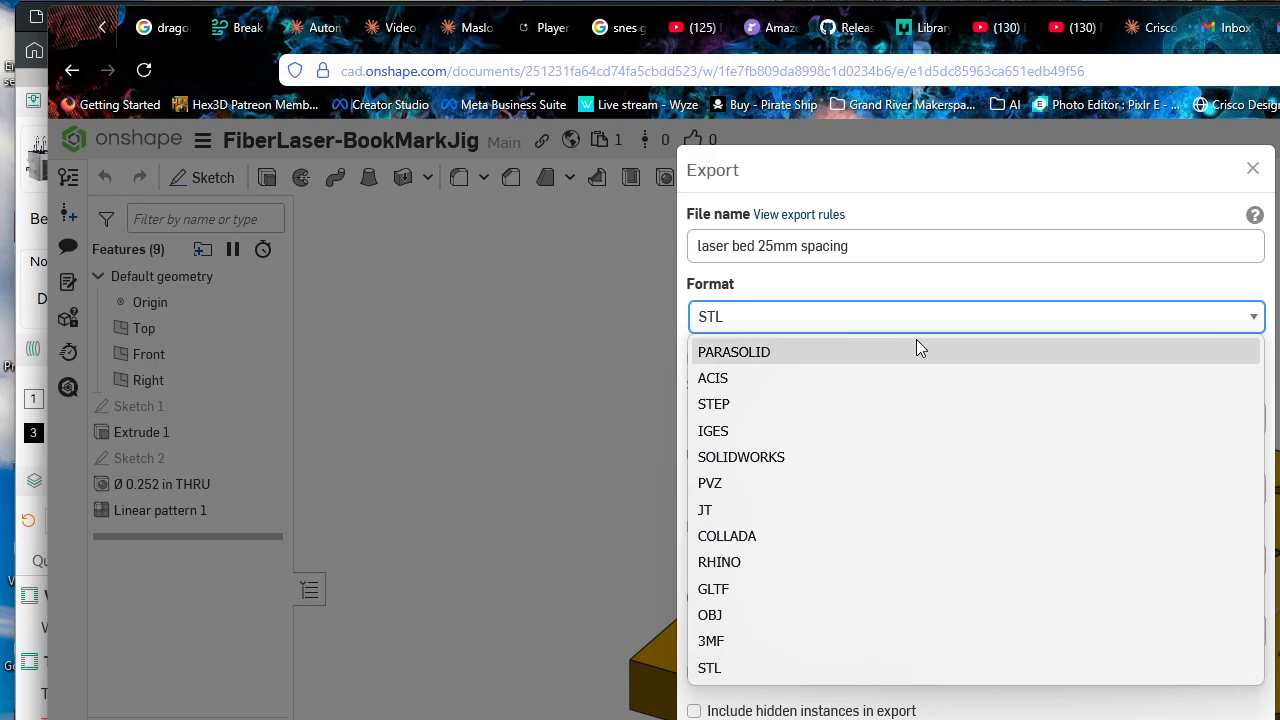
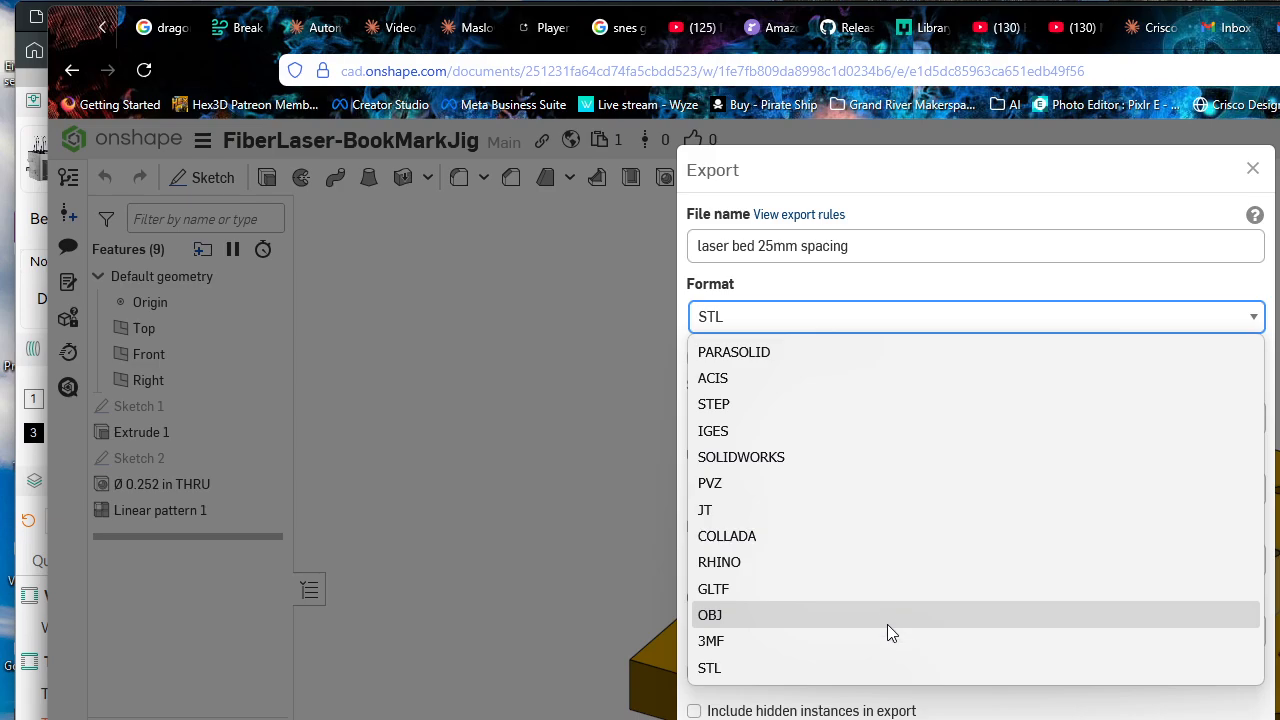
pyautogui.click(851, 713)
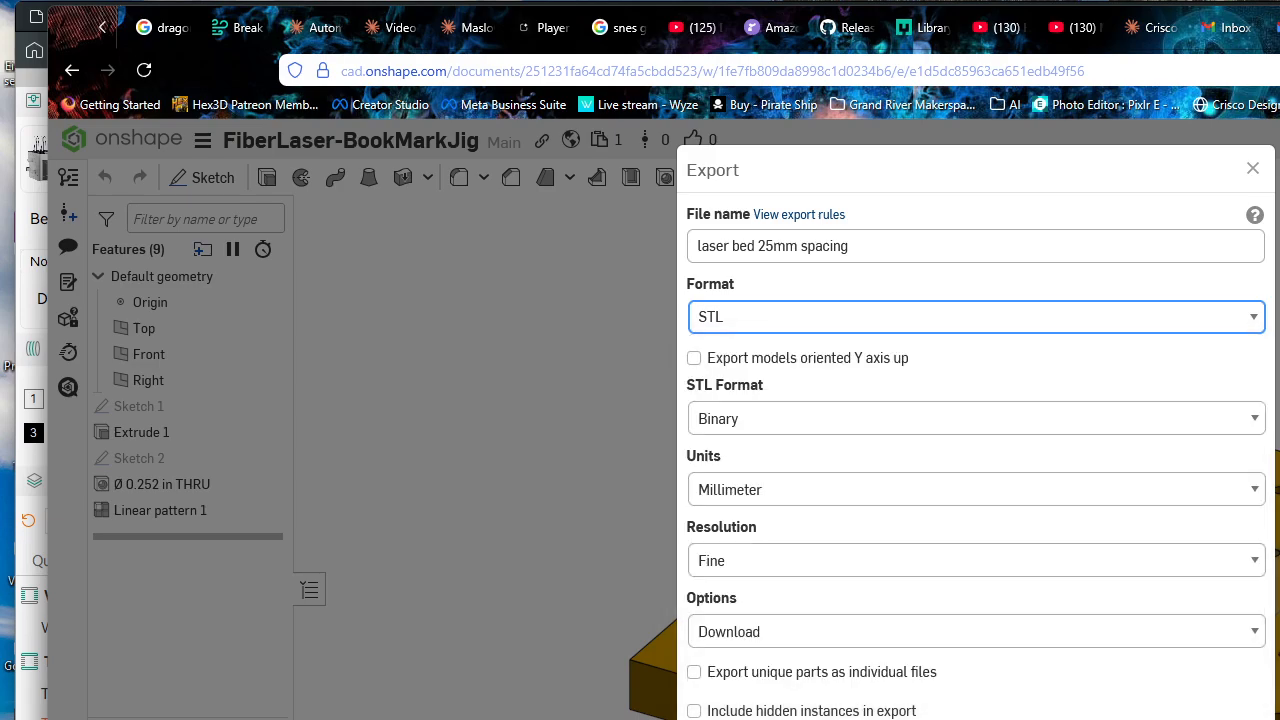
pyautogui.click(943, 329)
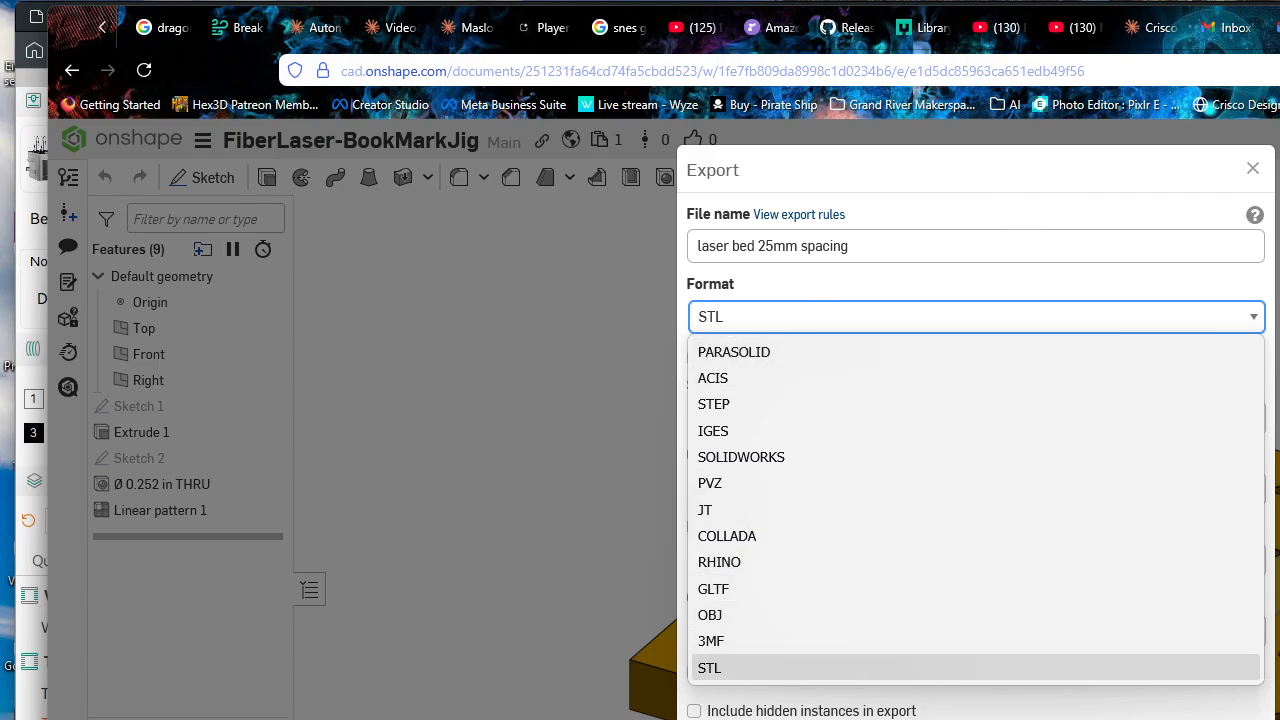
pyautogui.click(720, 667)
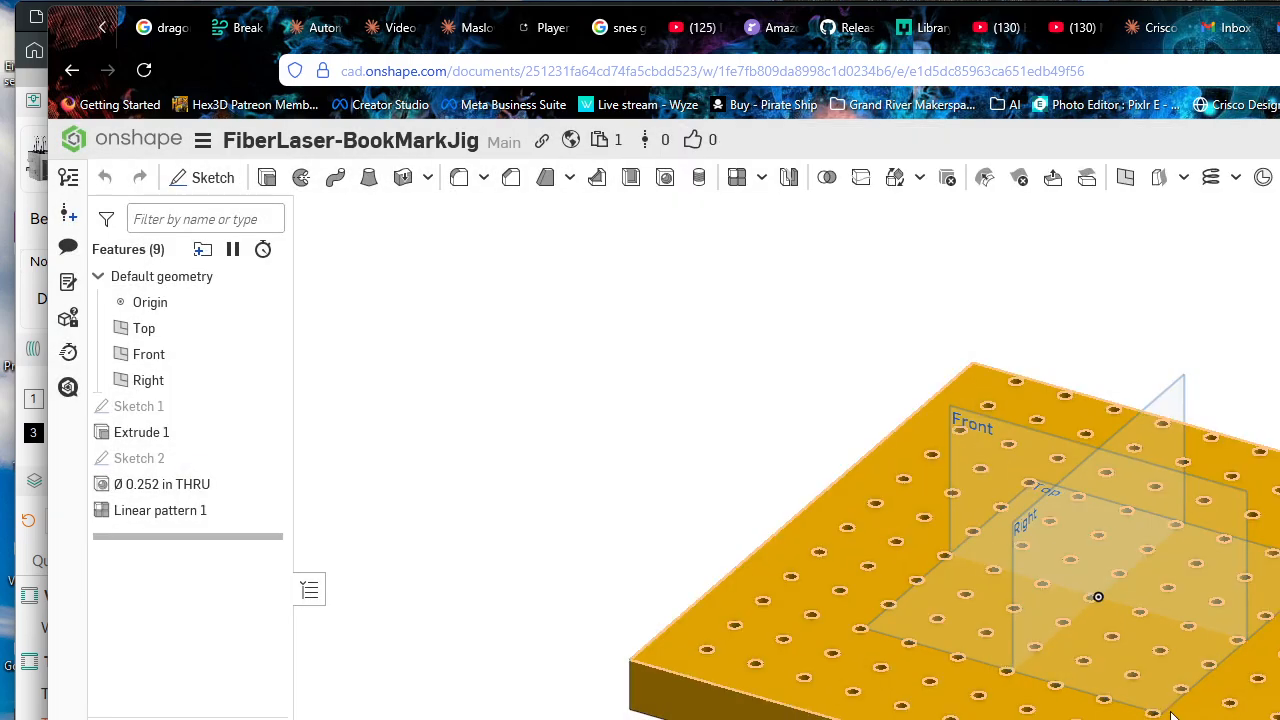
# Step: Examine Assembly 1 with the Magnet Bookmark Jig seated on the perforated laser bed, and select the instance Part 1 <1>
pyautogui.moveTo(1166, 716); pyautogui.dragTo(978, 707, button='middle')
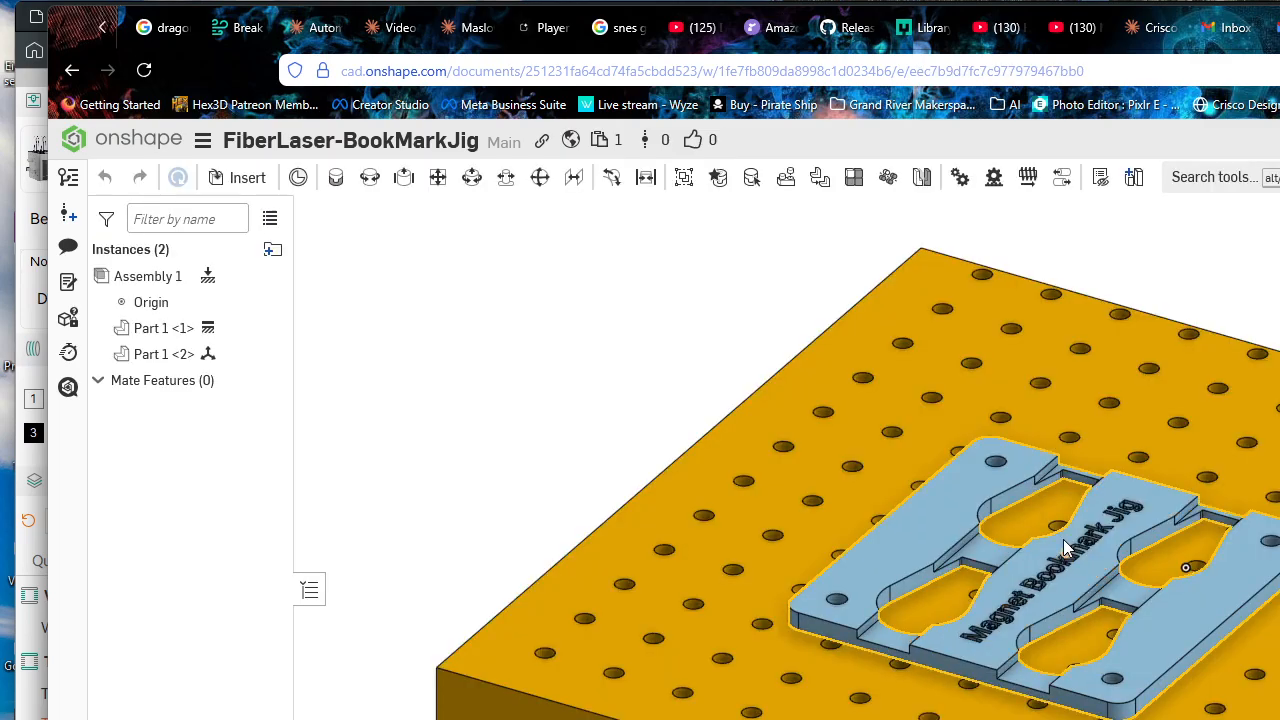
pyautogui.moveTo(1131, 619)
pyautogui.mouseDown(button='right')
pyautogui.moveTo(1154, 661)
pyautogui.moveTo(1137, 606)
pyautogui.mouseUp(button='right')
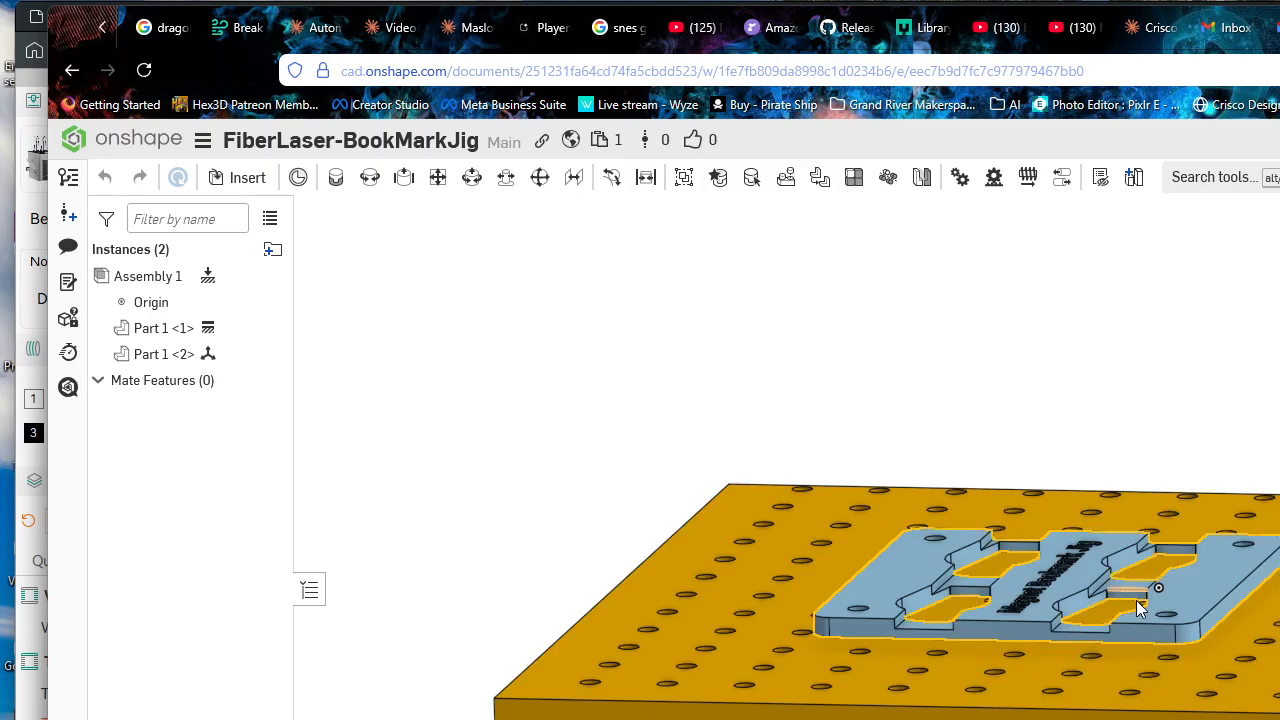
pyautogui.scroll(2, 1189, 656)
pyautogui.moveTo(1189, 656); pyautogui.dragTo(1221, 693, button='right')
pyautogui.scroll(-2, 1050, 594)
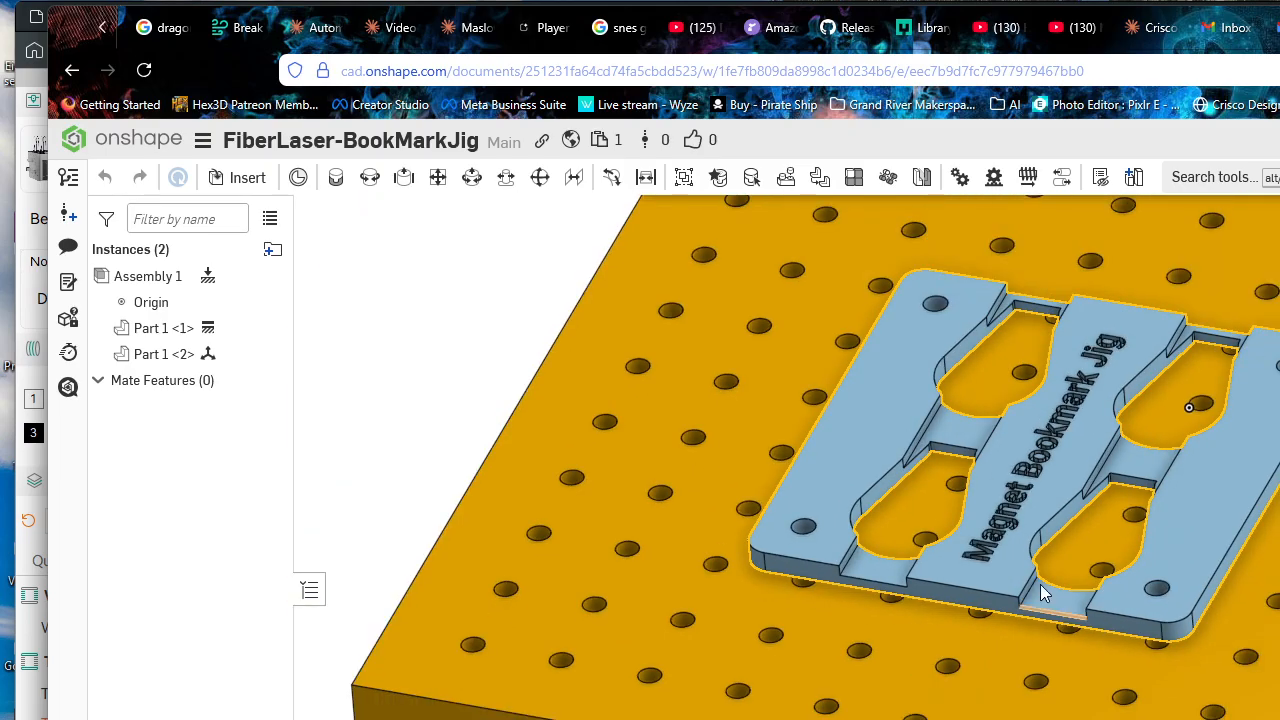
pyautogui.moveTo(857, 586); pyautogui.dragTo(812, 615, button='middle')
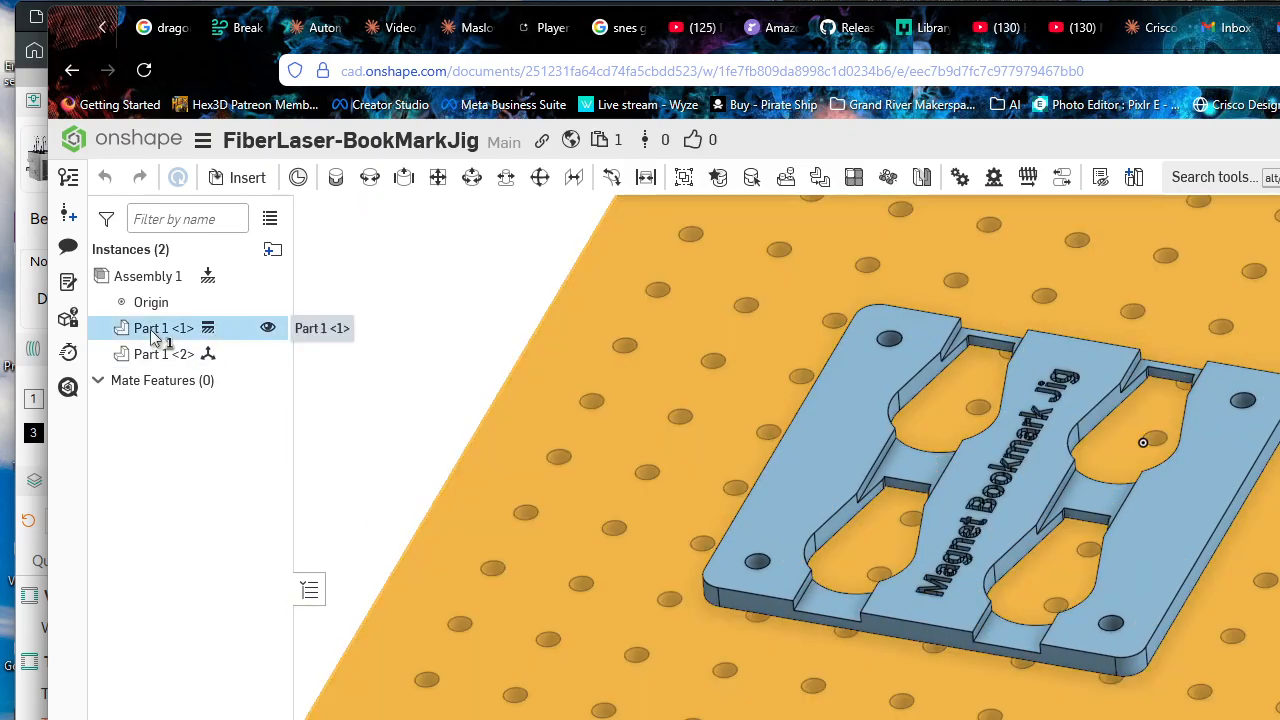
pyautogui.click(150, 330)
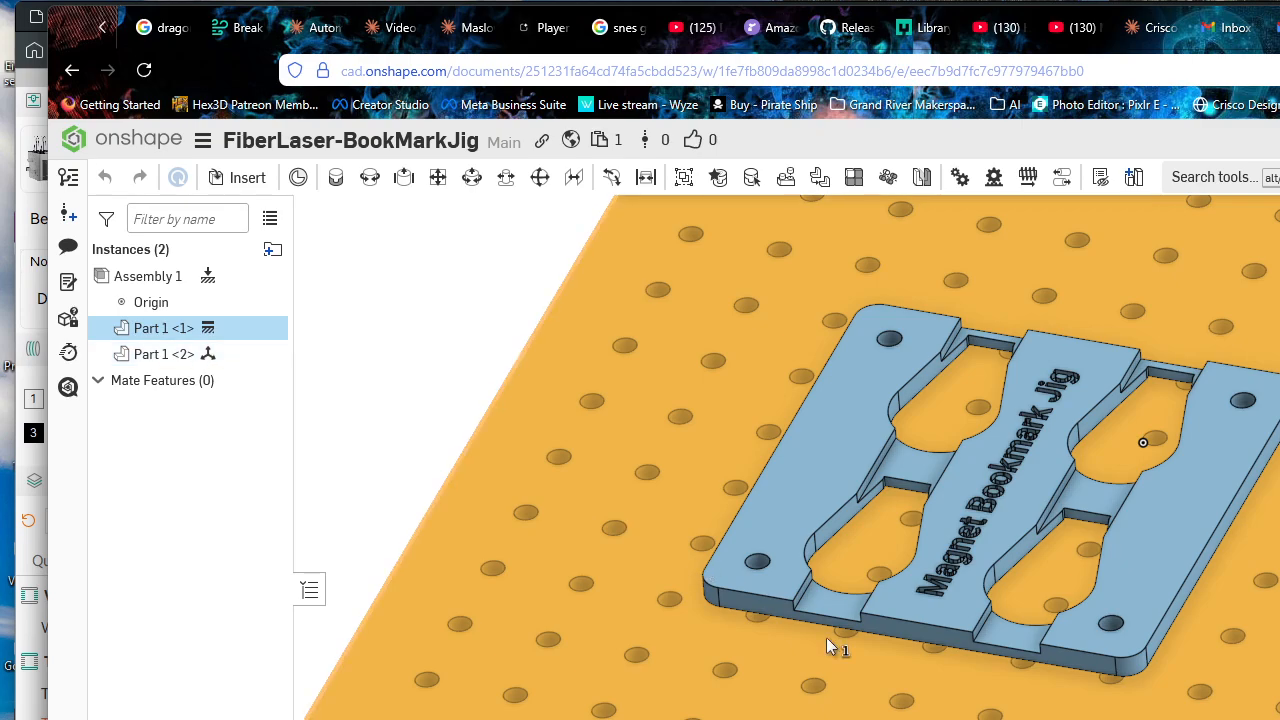
# Step: Open the bookmark jig's part studio and examine the model and its feature list down to Fillet 1
pyautogui.moveTo(837, 649); pyautogui.dragTo(847, 618, button='right')
pyautogui.click(366, 474)
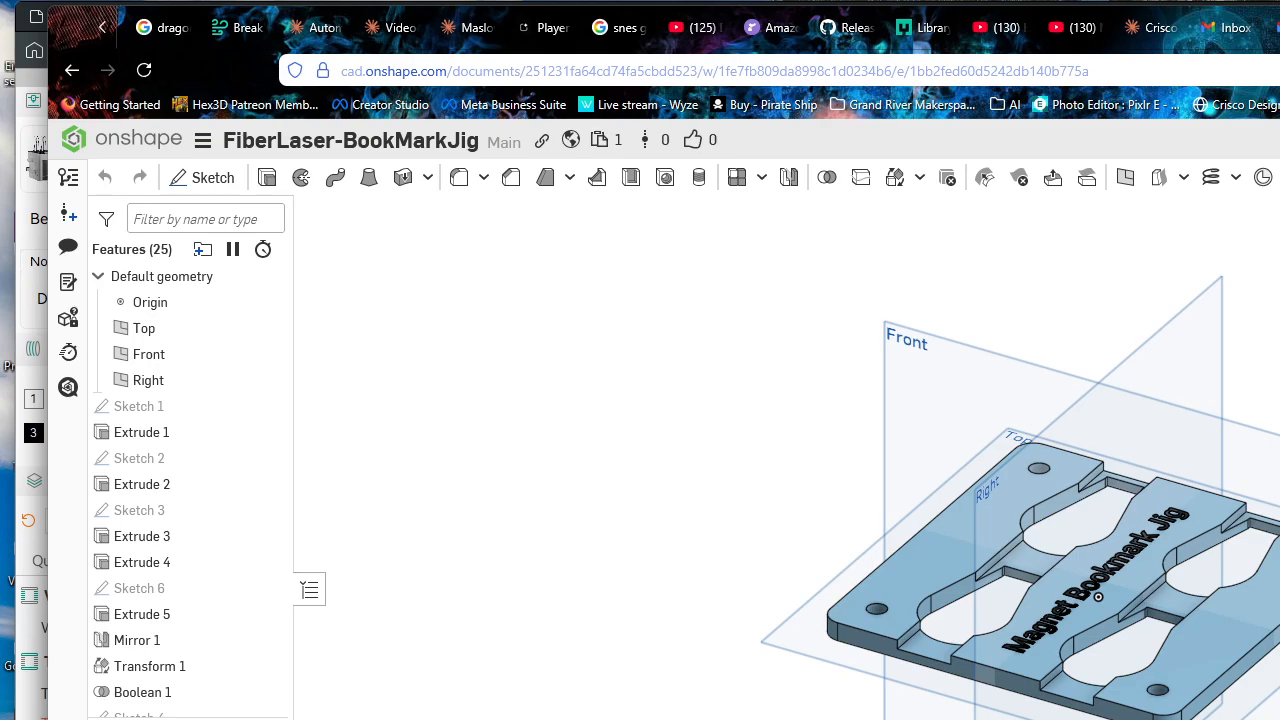
pyautogui.scroll(5, 1100, 600)
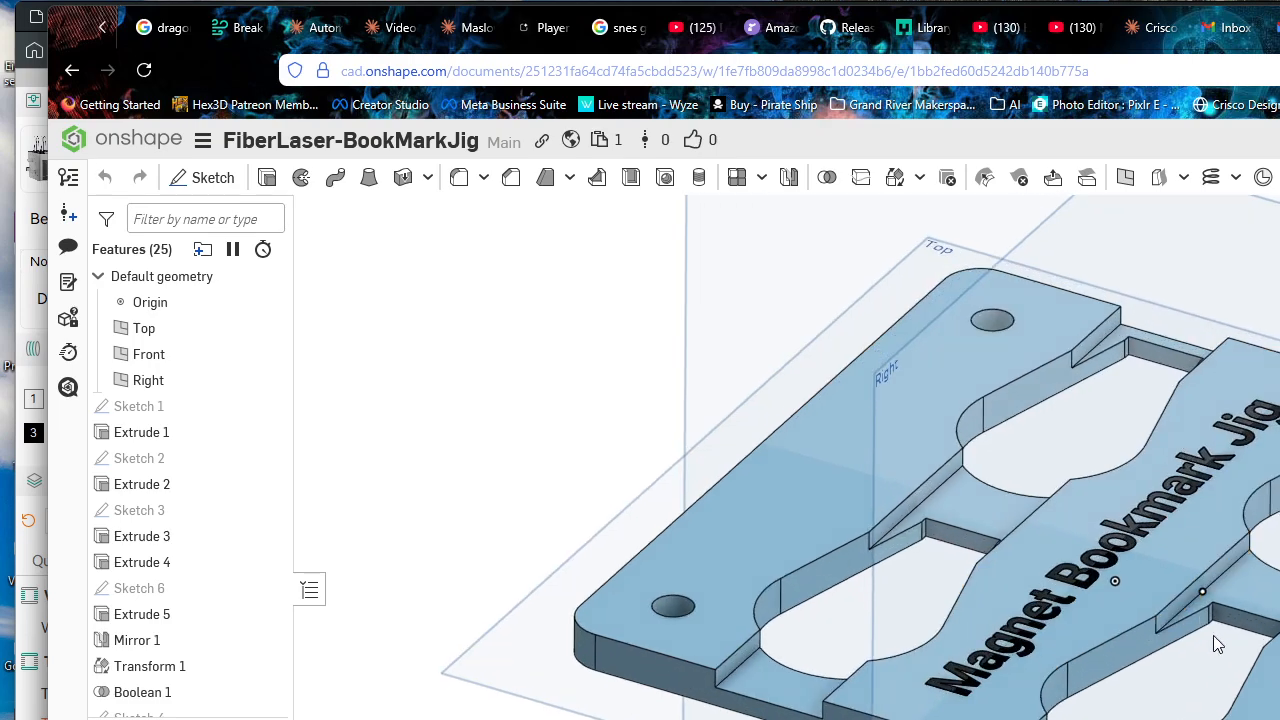
pyautogui.scroll(-3, 152, 591)
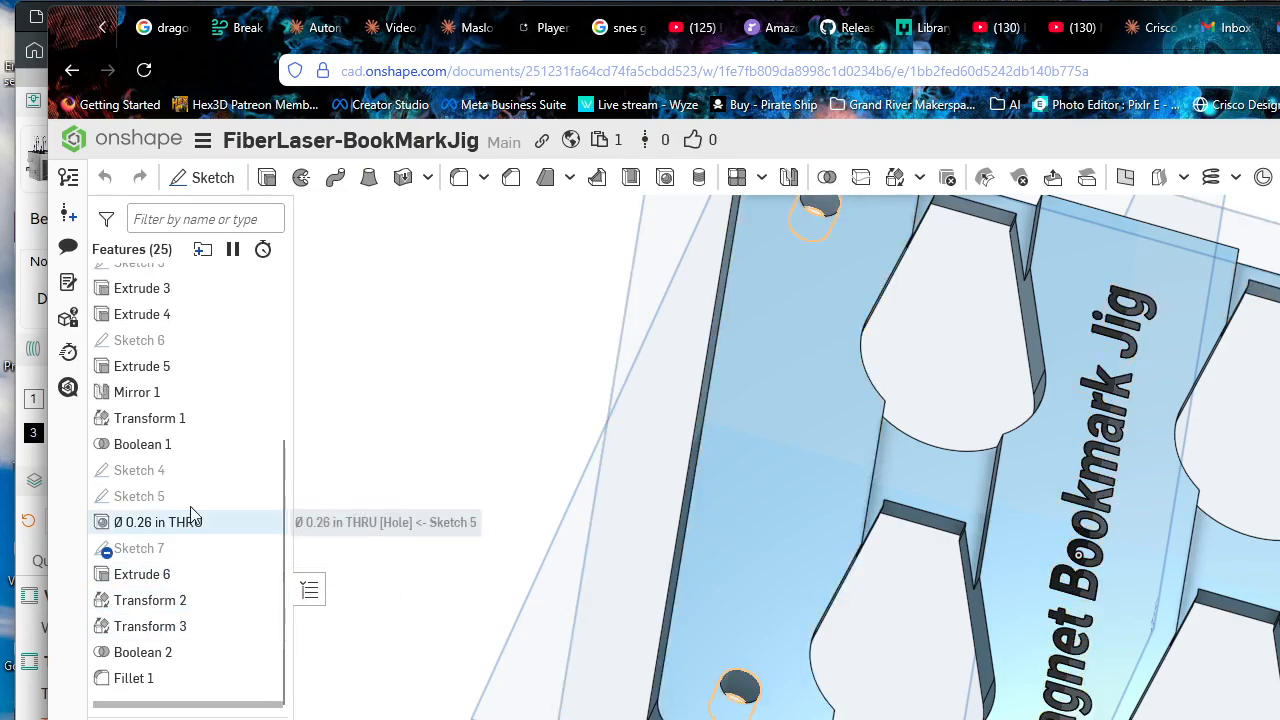
pyautogui.moveTo(800, 590); pyautogui.dragTo(1004, 450, button='right')
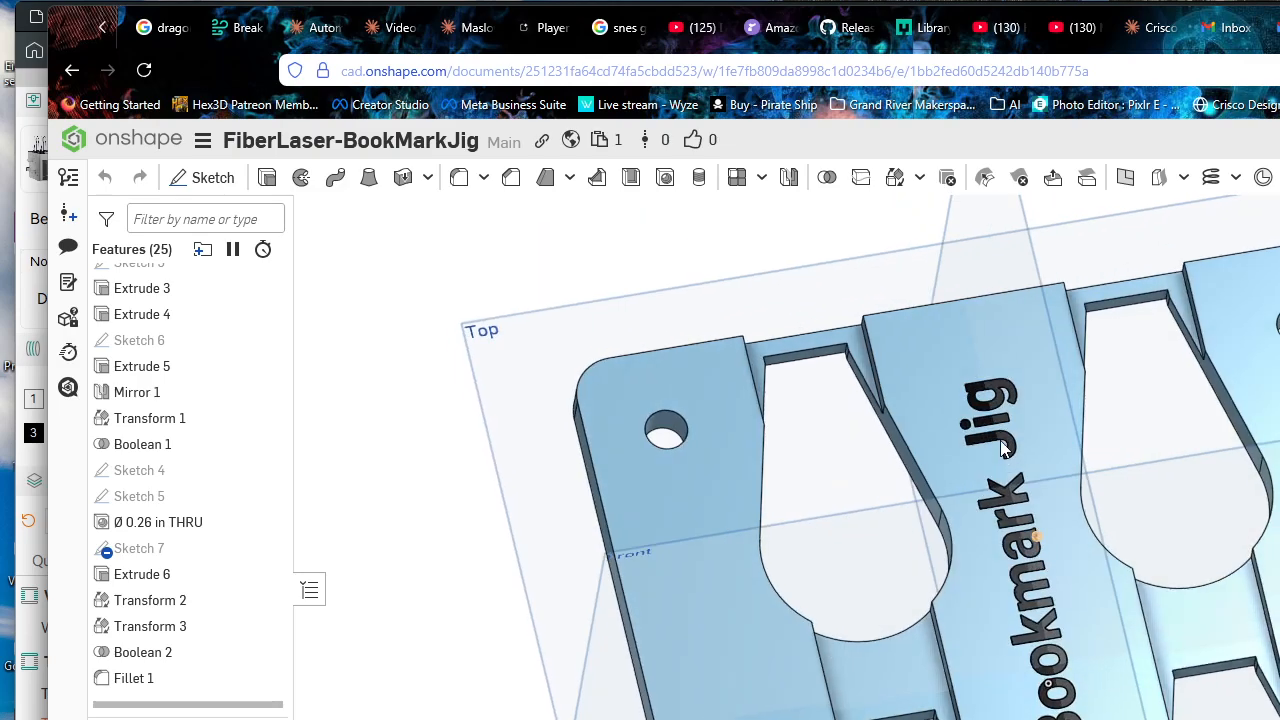
pyautogui.scroll(5, 190, 375)
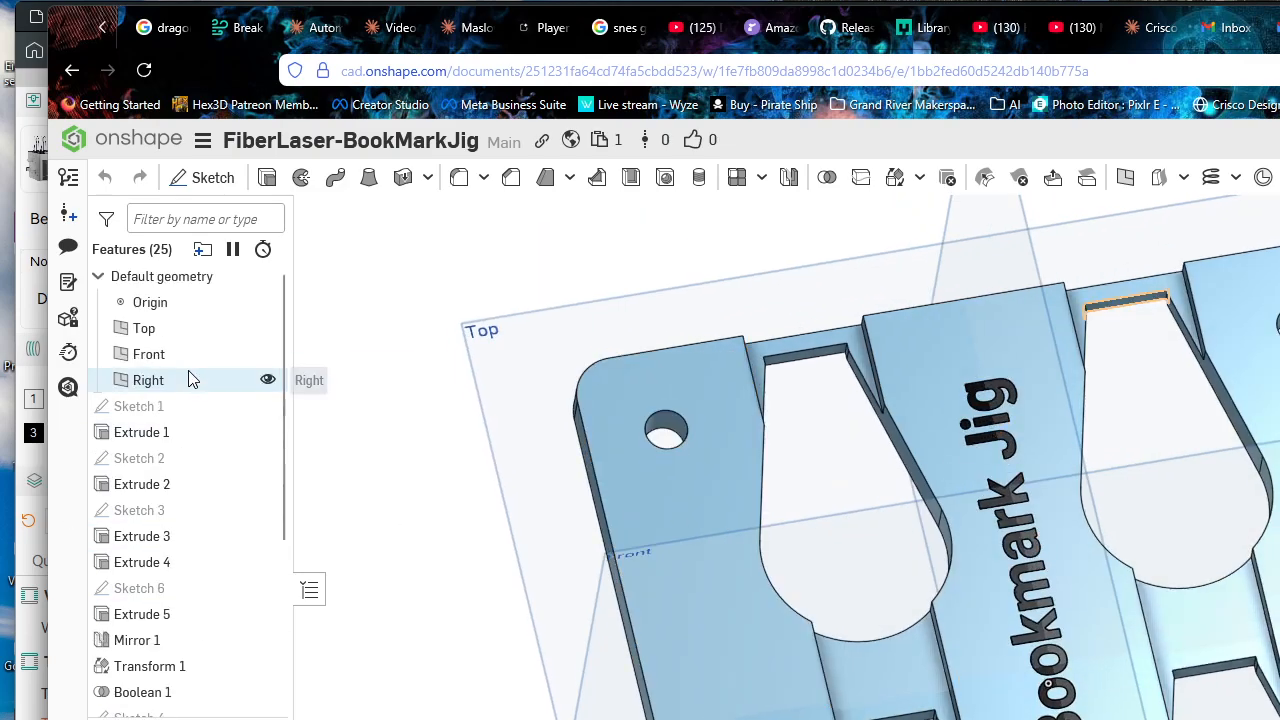
# Step: Roll the feature history back to just after Sketch 3 and view the base plate with its single teardrop cutout
pyautogui.click(174, 510)
pyautogui.rightClick(174, 510)
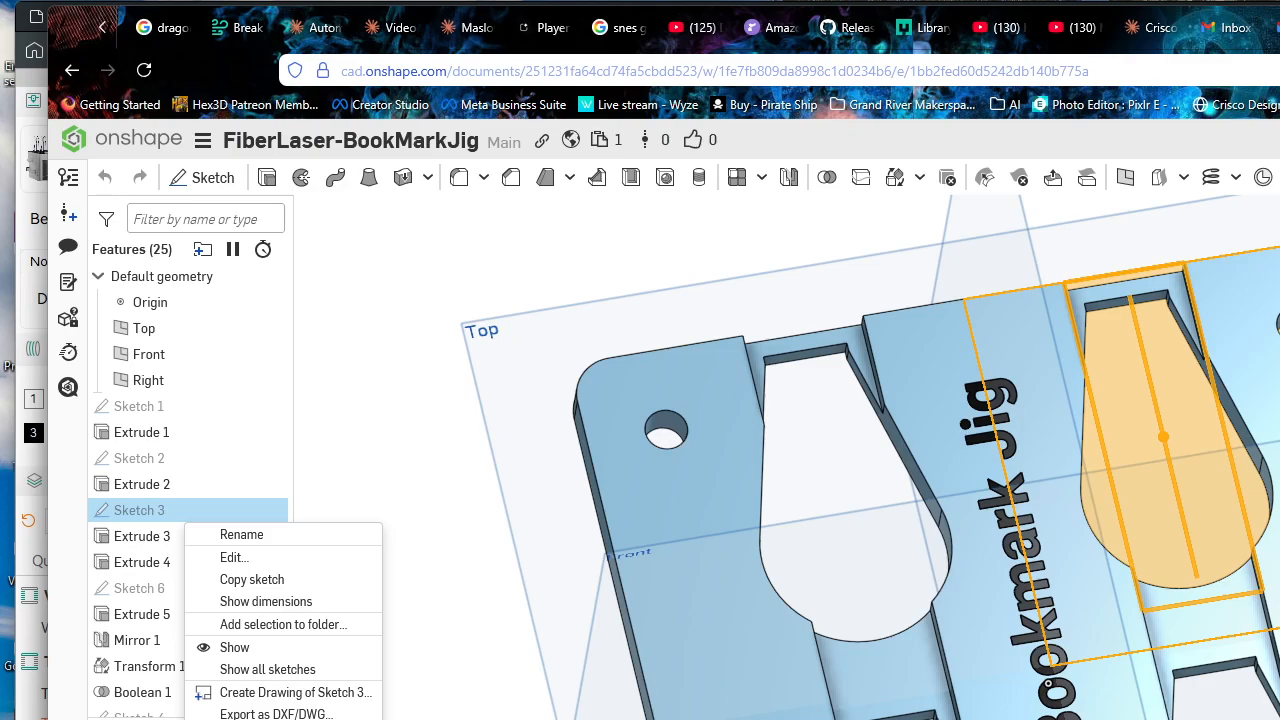
pyautogui.click(262, 717)
pyautogui.scroll(-1, 1240, 343)
pyautogui.moveTo(1208, 398)
pyautogui.mouseDown(button='right')
pyautogui.moveTo(1218, 376)
pyautogui.moveTo(988, 458)
pyautogui.moveTo(1279, 450)
pyautogui.moveTo(1219, 478)
pyautogui.mouseUp(button='right')
pyautogui.press('space')
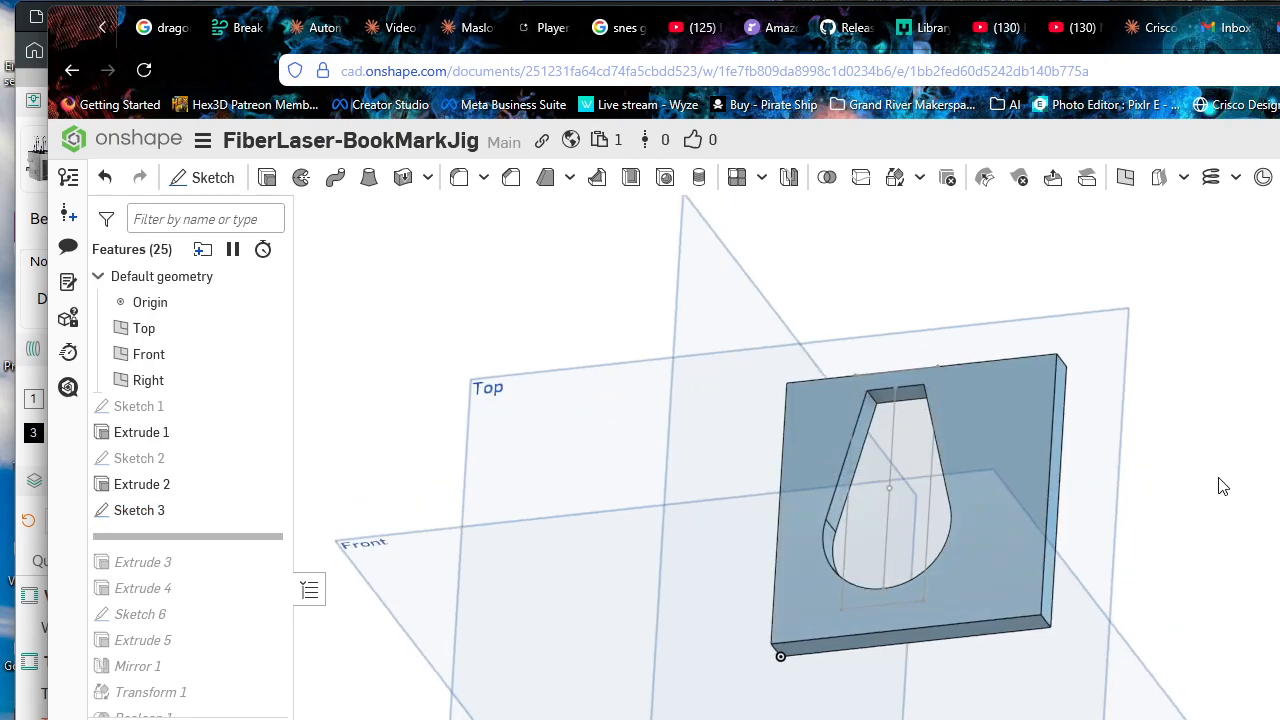
# Step: Roll the feature history forward past Mirror 1 and Transform 1, viewing the jig after each stage
pyautogui.scroll(3, 900, 446)
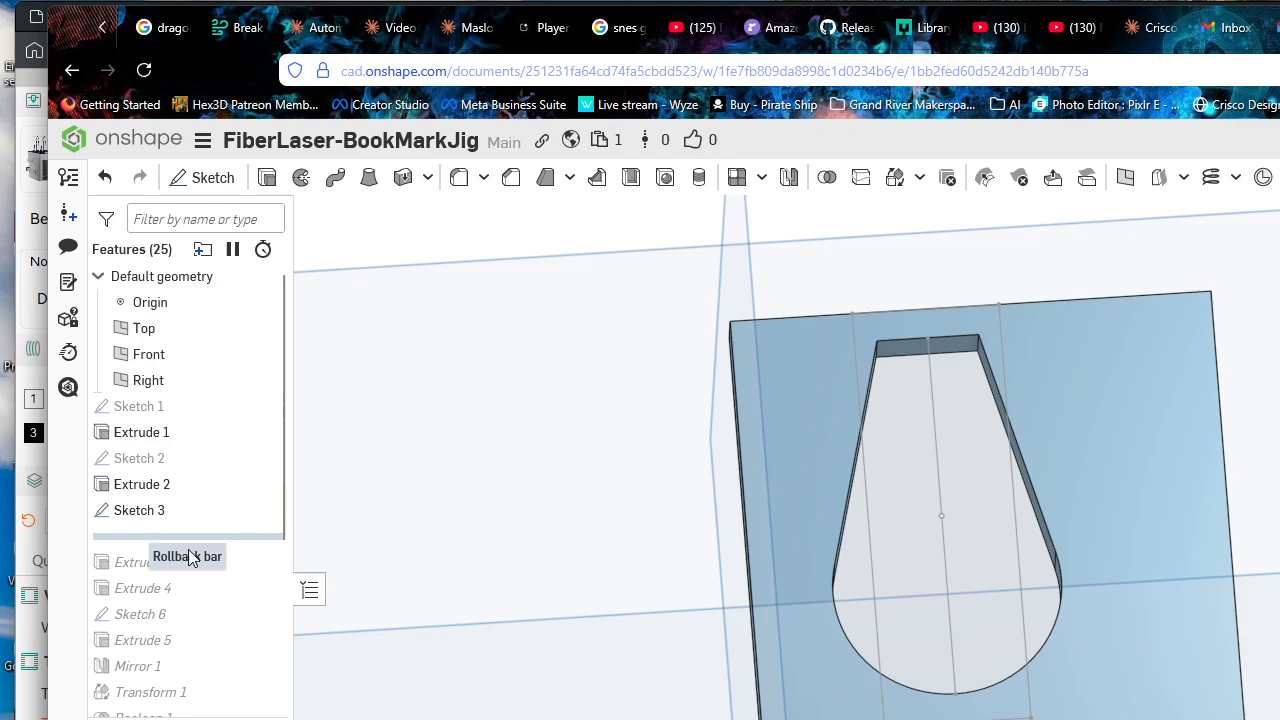
pyautogui.moveTo(188, 549); pyautogui.dragTo(206, 617)
pyautogui.scroll(-3, 1084, 404)
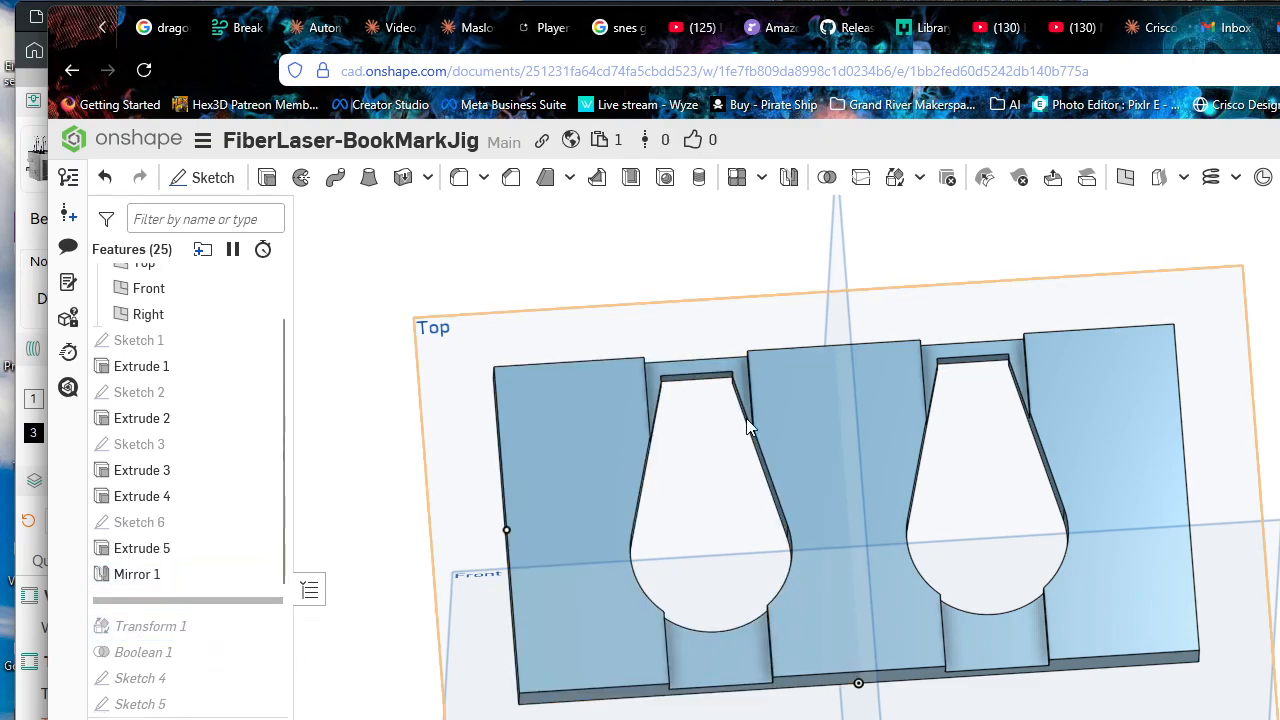
pyautogui.scroll(-2, 749, 428)
pyautogui.moveTo(978, 501); pyautogui.dragTo(1032, 463, button='right')
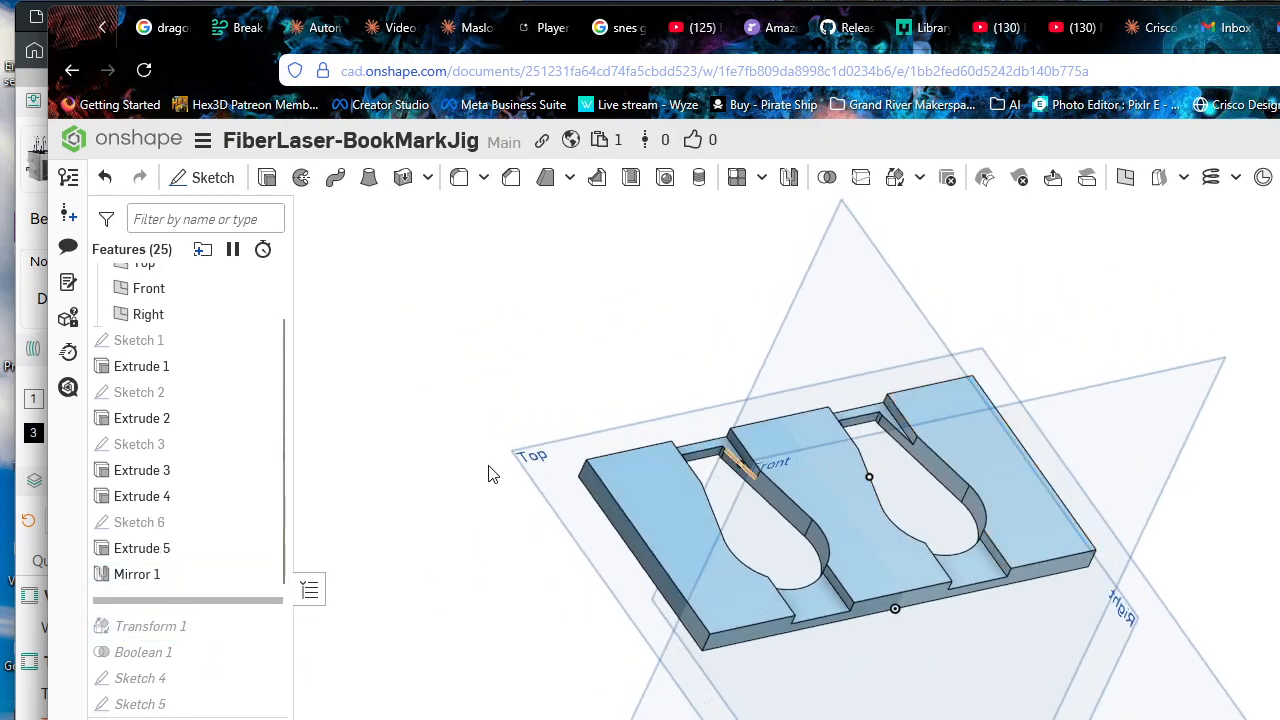
pyautogui.scroll(-1, 190, 570)
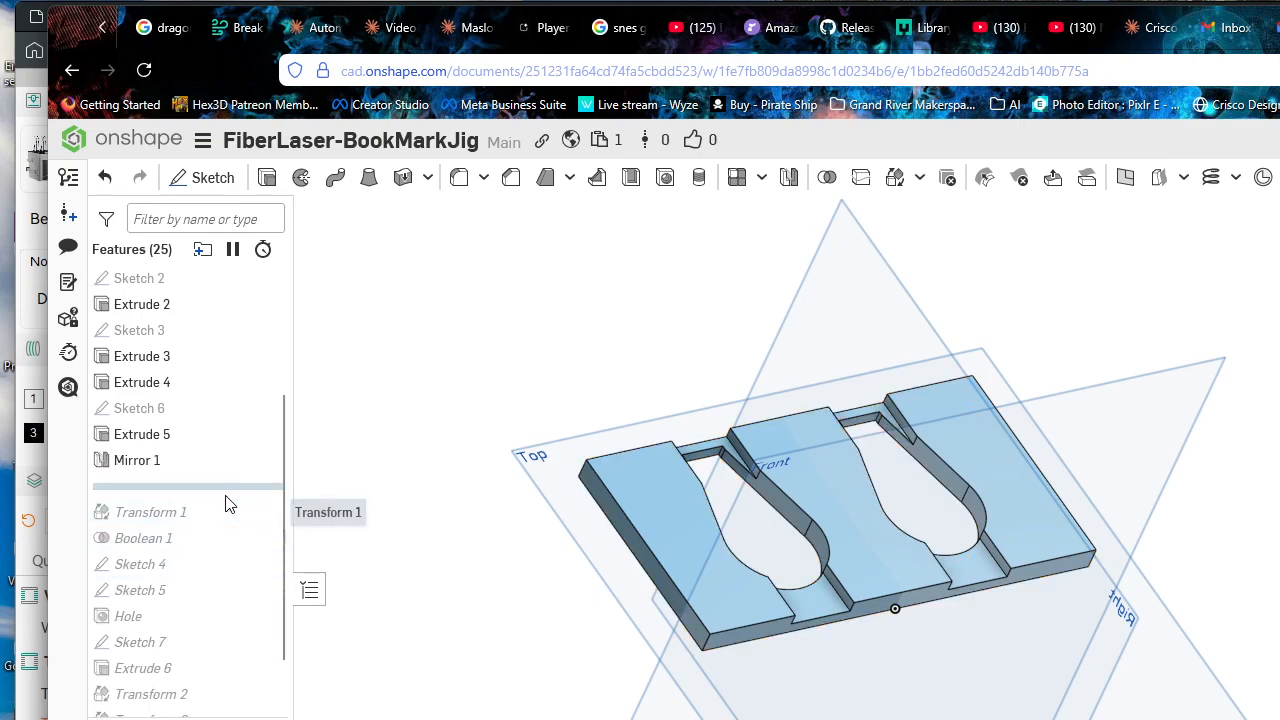
pyautogui.scroll(-1, 226, 504)
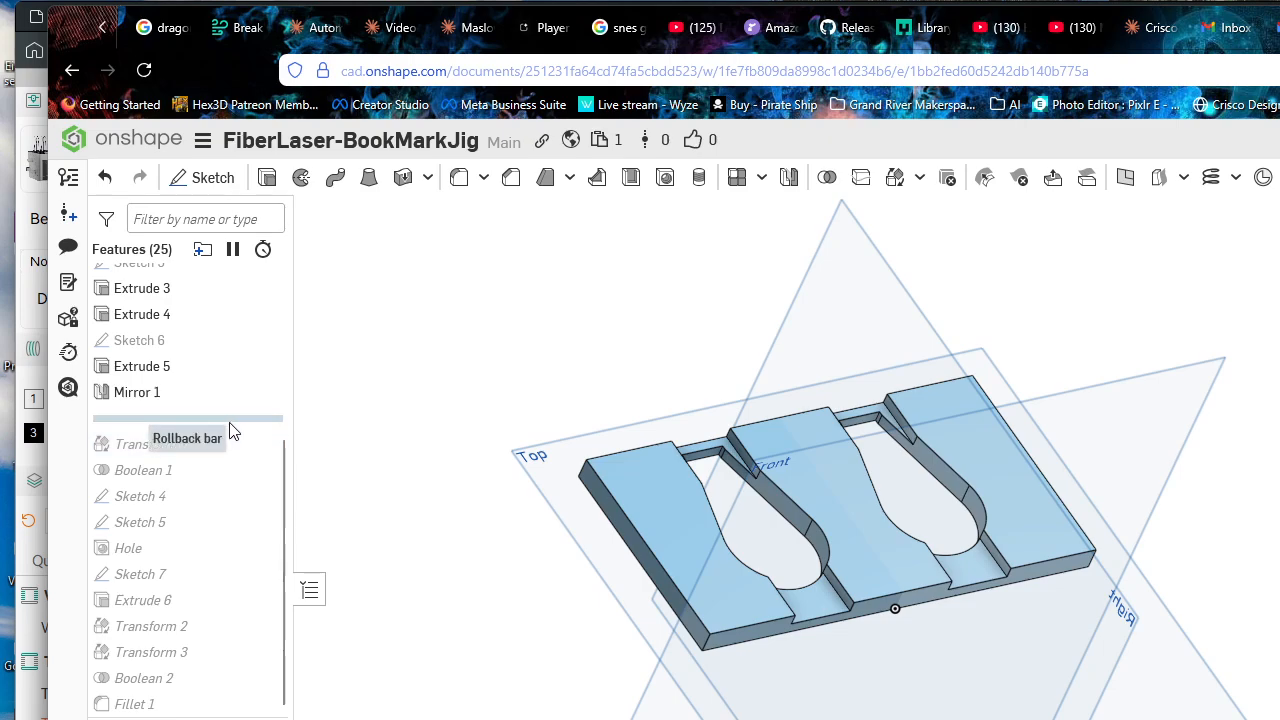
pyautogui.moveTo(230, 430); pyautogui.dragTo(229, 446)
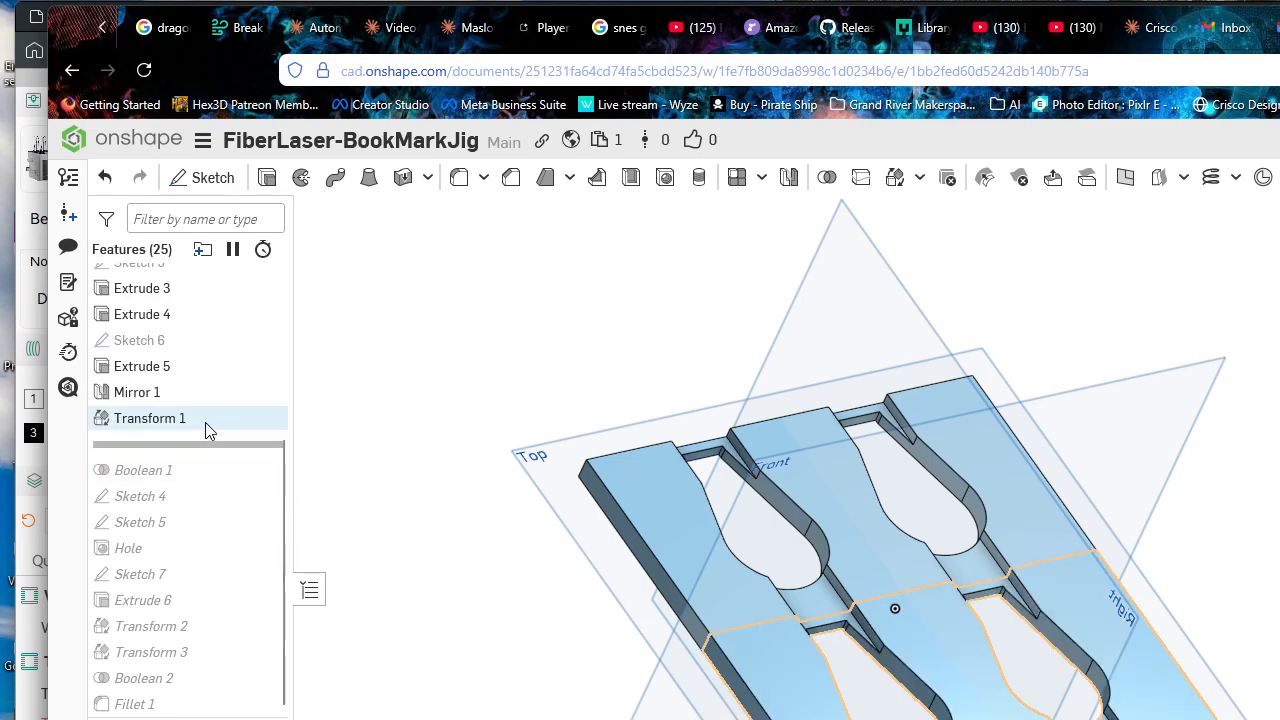
# Step: Review Transform 1's Translate by XYZ type, -2.5 in Y offset and Copy part option, accept it, and view the copied half
pyautogui.click(205, 421)
pyautogui.moveTo(773, 635); pyautogui.dragTo(720, 615, button='right')
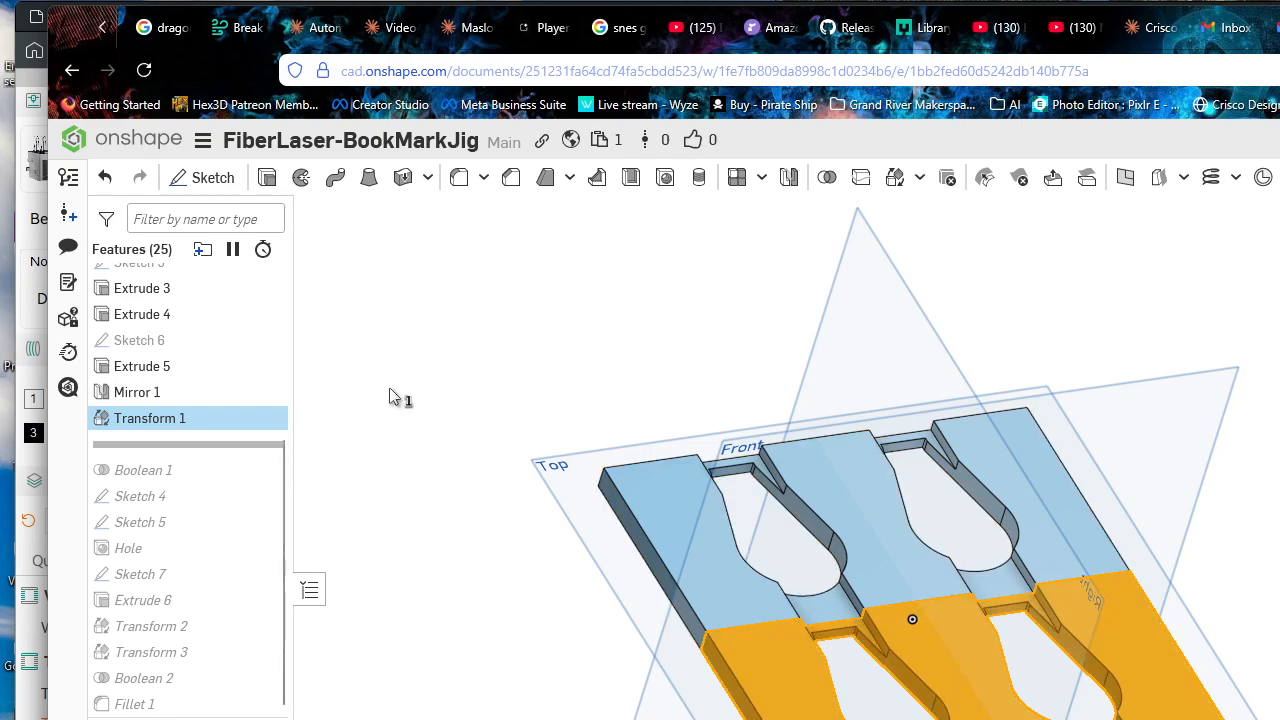
pyautogui.click(190, 419)
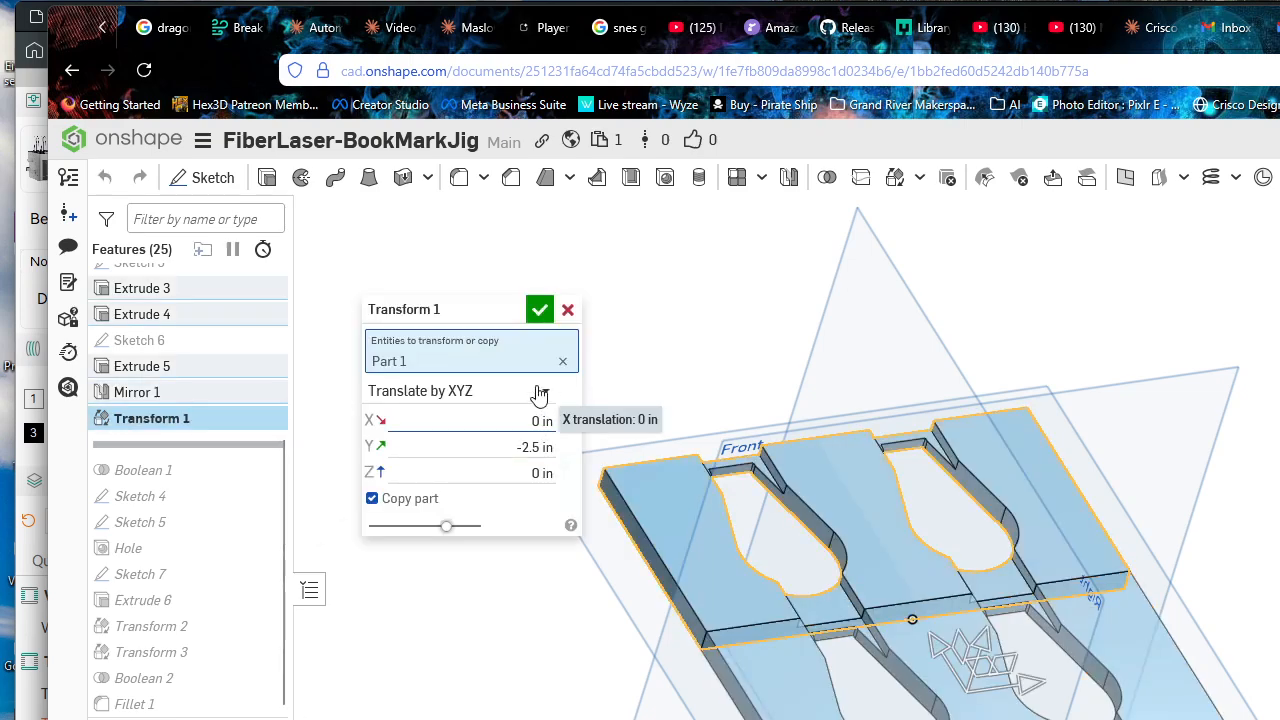
pyautogui.click(440, 390)
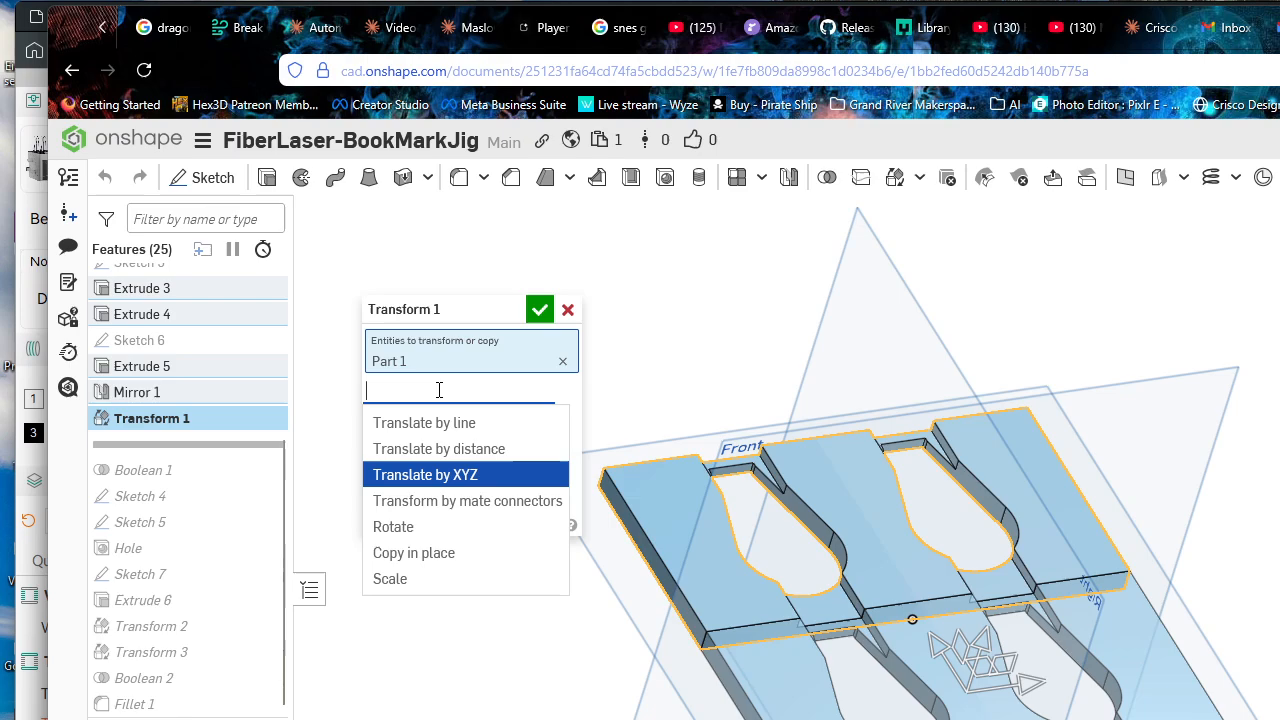
pyautogui.click(469, 480)
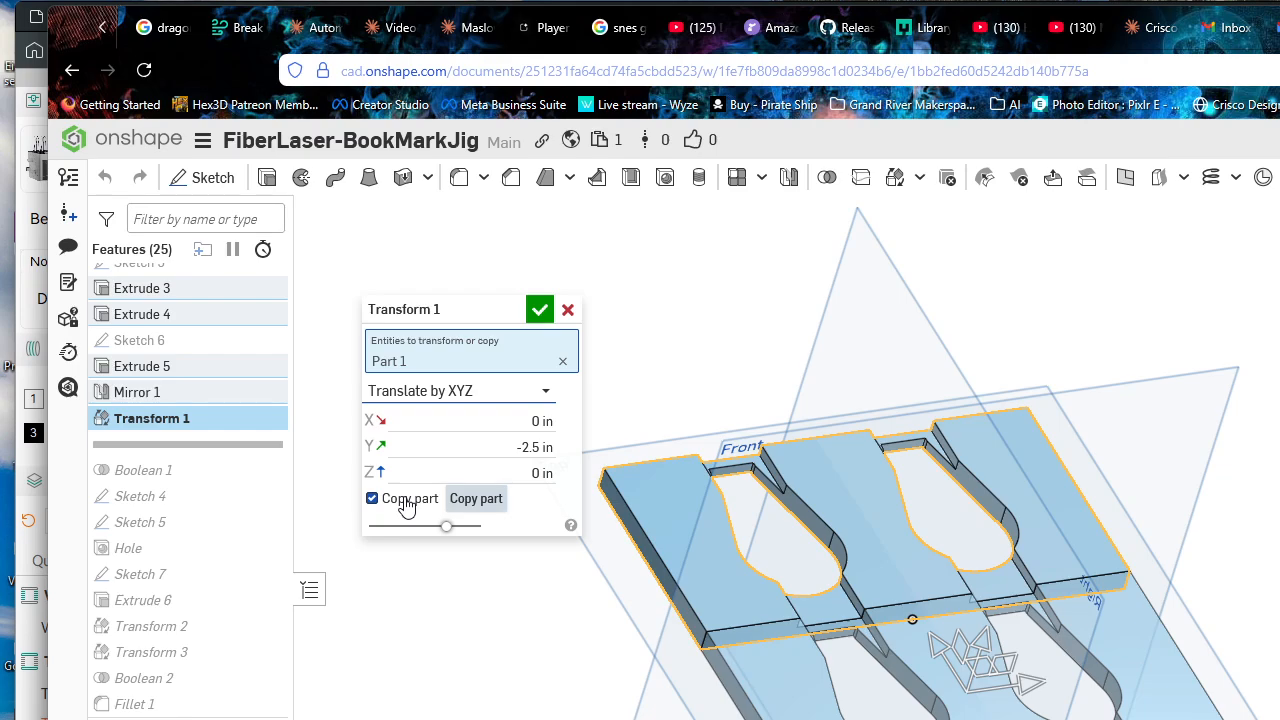
pyautogui.click(540, 309)
pyautogui.moveTo(940, 645); pyautogui.dragTo(1183, 583, button='right')
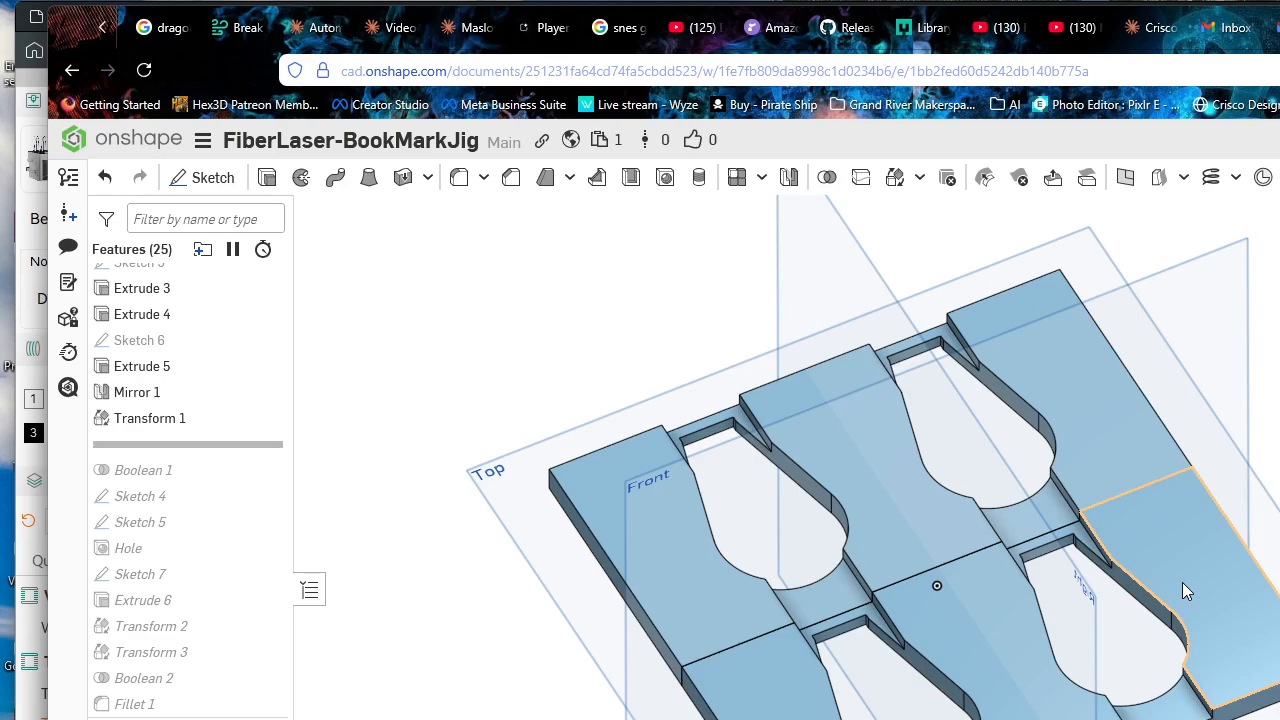
pyautogui.moveTo(1150, 645); pyautogui.dragTo(662, 600, button='right')
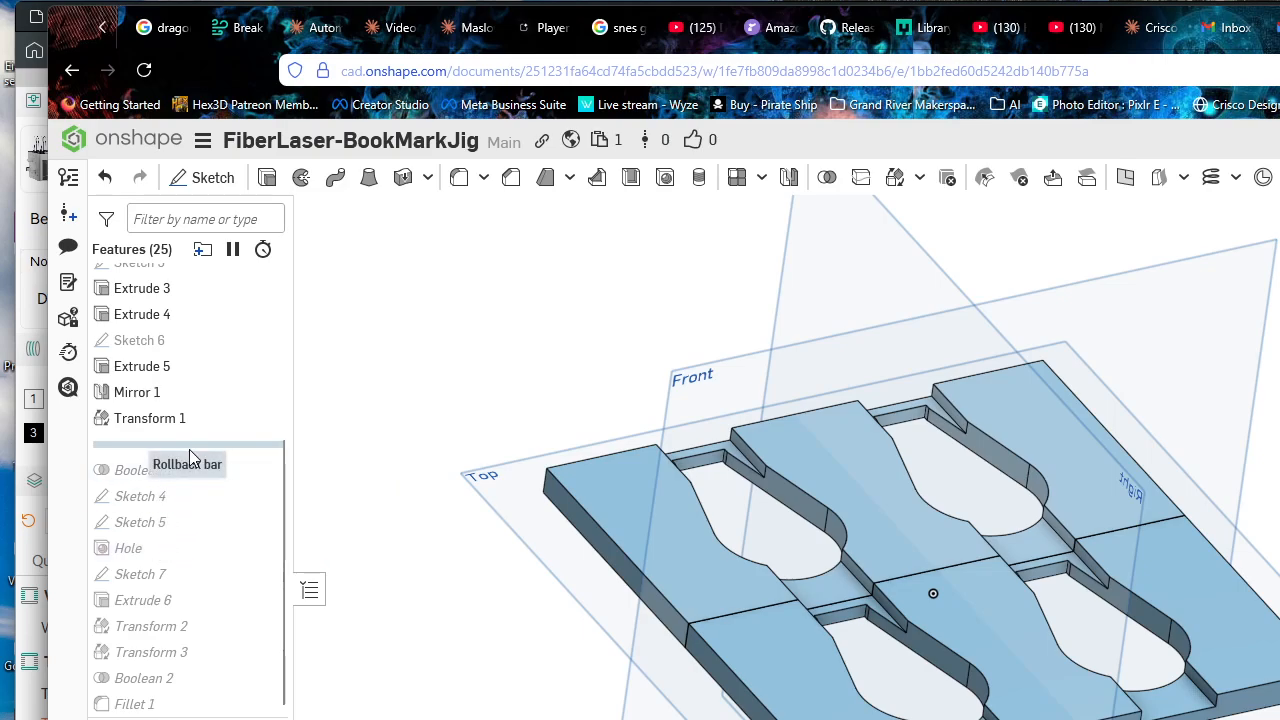
# Step: Roll the feature history forward past the Ø 0.26 in THRU hole, continuing to the end of the feature list
pyautogui.moveTo(186, 477)
pyautogui.mouseDown()
pyautogui.moveTo(206, 491)
pyautogui.moveTo(203, 560)
pyautogui.mouseUp()
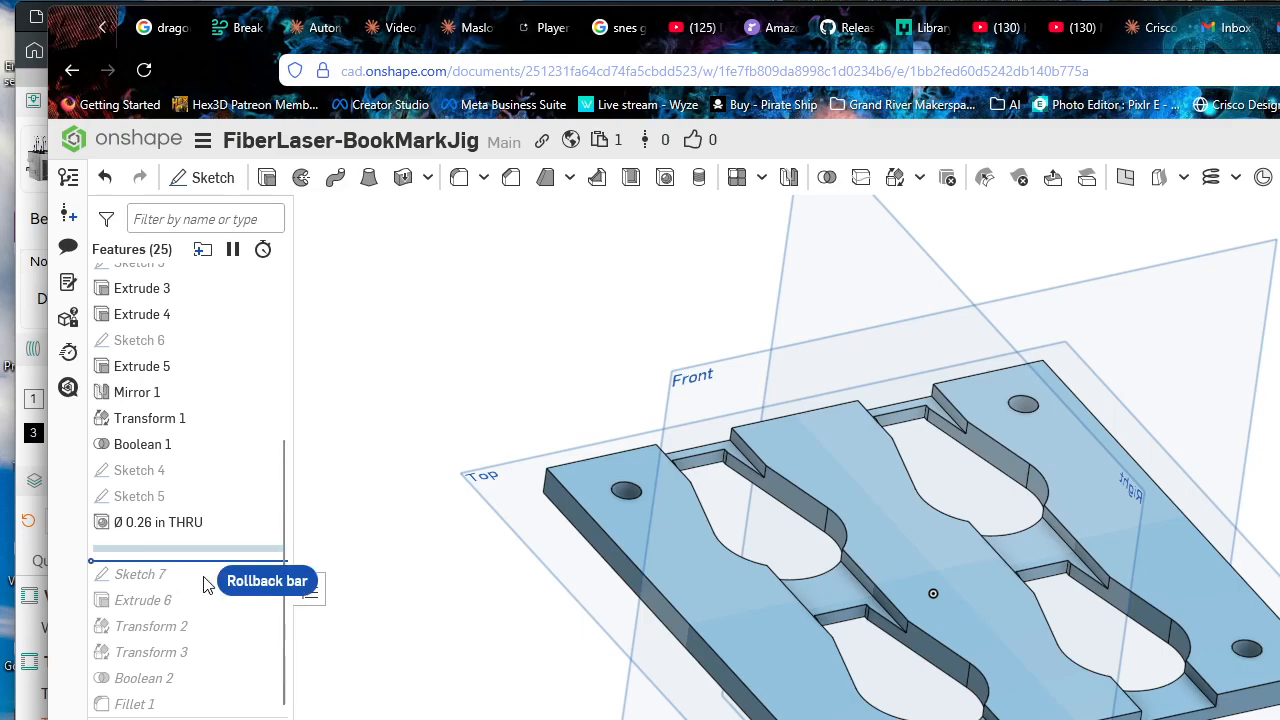
pyautogui.moveTo(215, 558); pyautogui.dragTo(200, 705)
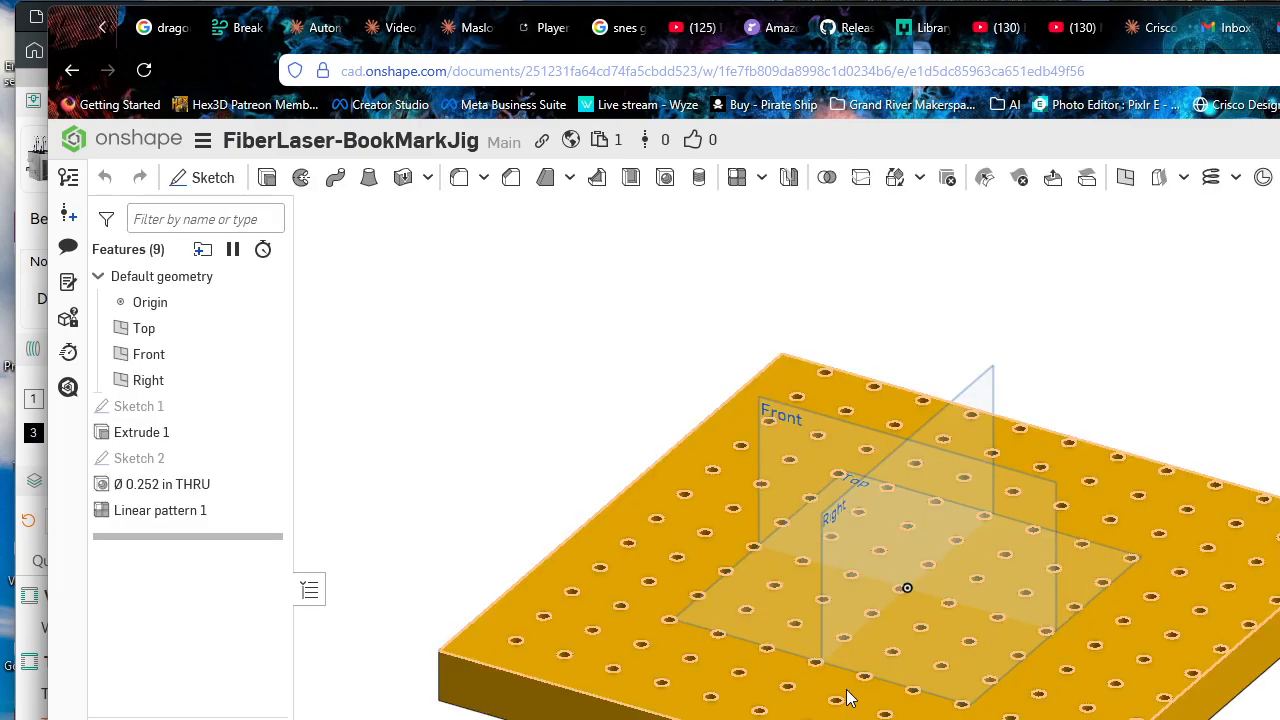
# Step: Examine the perforated laser bed on its own and with the jig placed on it in Assembly 1
pyautogui.moveTo(919, 700); pyautogui.dragTo(1022, 657, button='right')
pyautogui.scroll(2, 1105, 595)
pyautogui.moveTo(899, 661); pyautogui.dragTo(1032, 676, button='middle')
pyautogui.moveTo(1031, 674); pyautogui.dragTo(1168, 665, button='right')
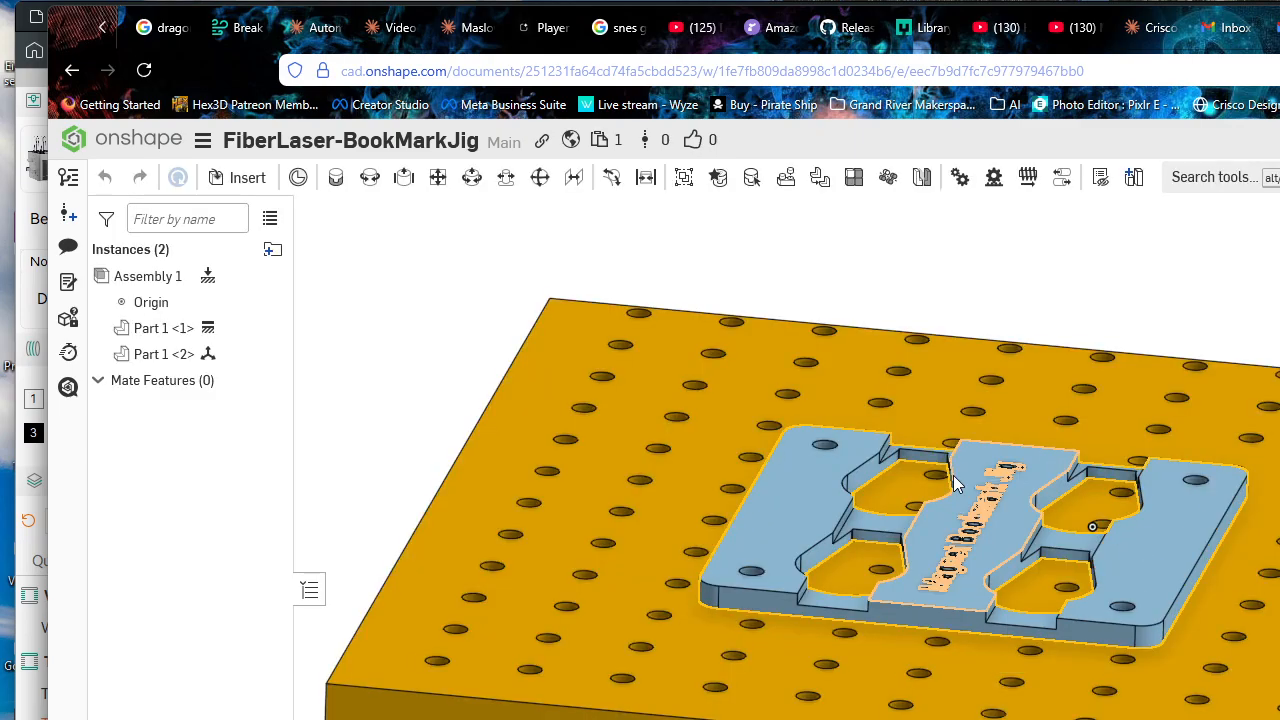
pyautogui.moveTo(953, 475); pyautogui.dragTo(949, 599, button='right')
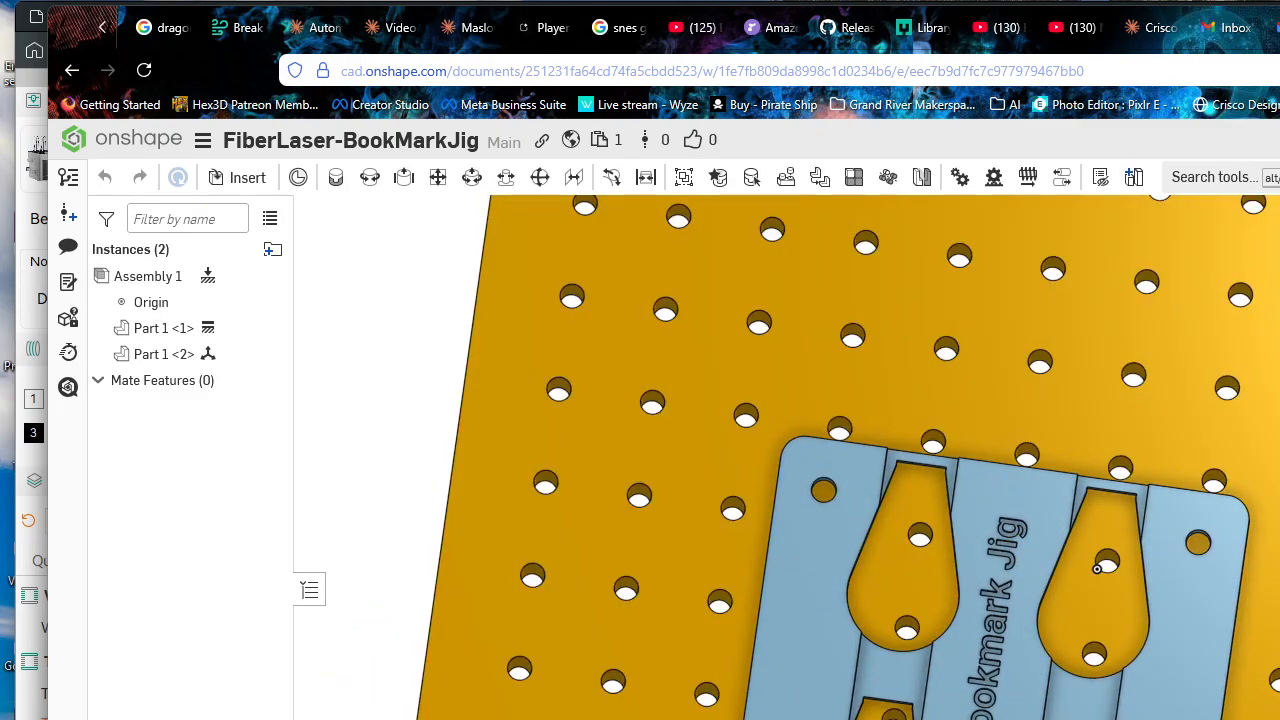
pyautogui.moveTo(1062, 465); pyautogui.dragTo(1100, 462, button='right')
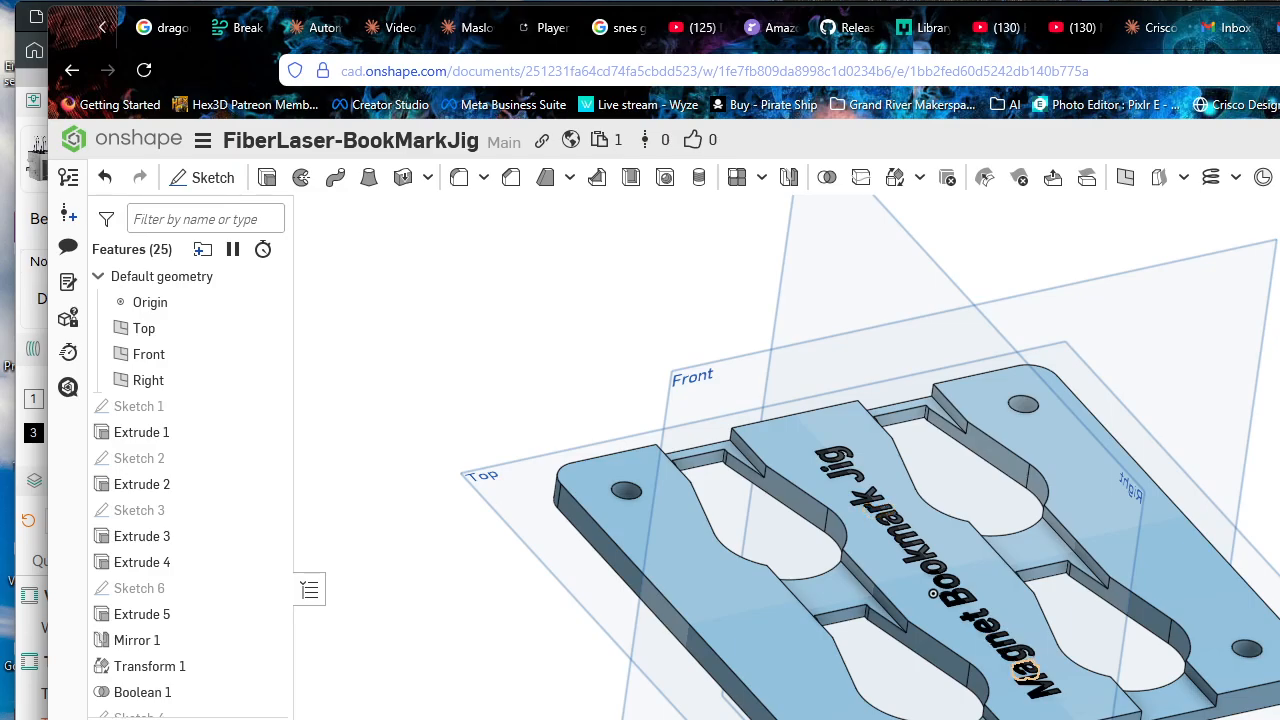
# Step: Sketch a center point rectangle about 21.4 by 12.3 in around the origin on the jig's underside and accept the sketch
pyautogui.moveTo(855, 630); pyautogui.dragTo(471, 398, button='right')
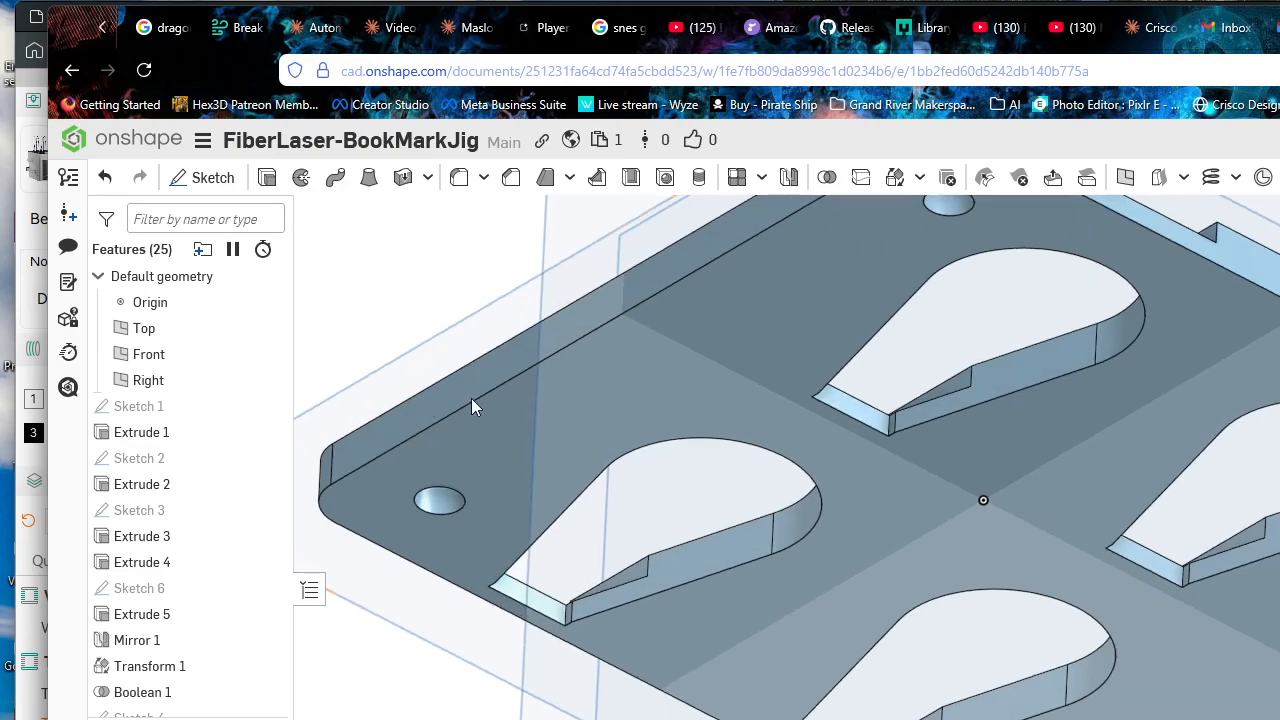
pyautogui.click(500, 462)
pyautogui.click(166, 177)
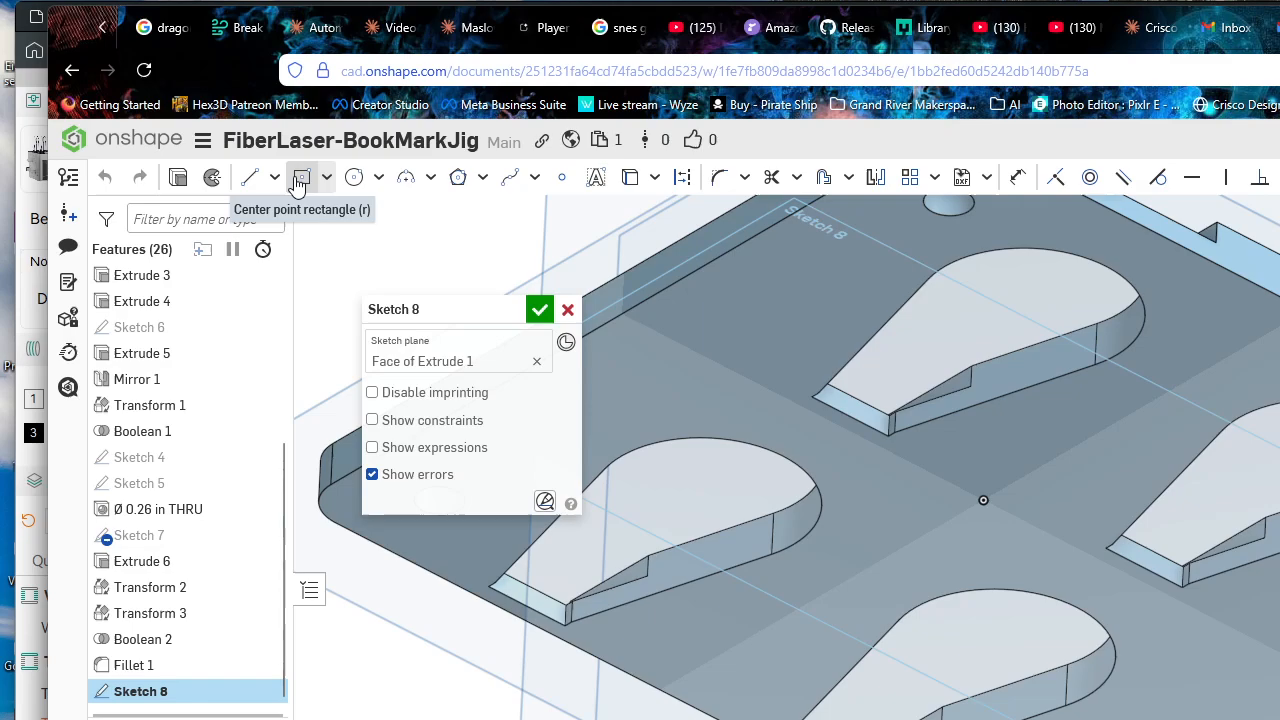
pyautogui.click(302, 177)
pyautogui.click(983, 497)
pyautogui.scroll(-5, 1035, 585)
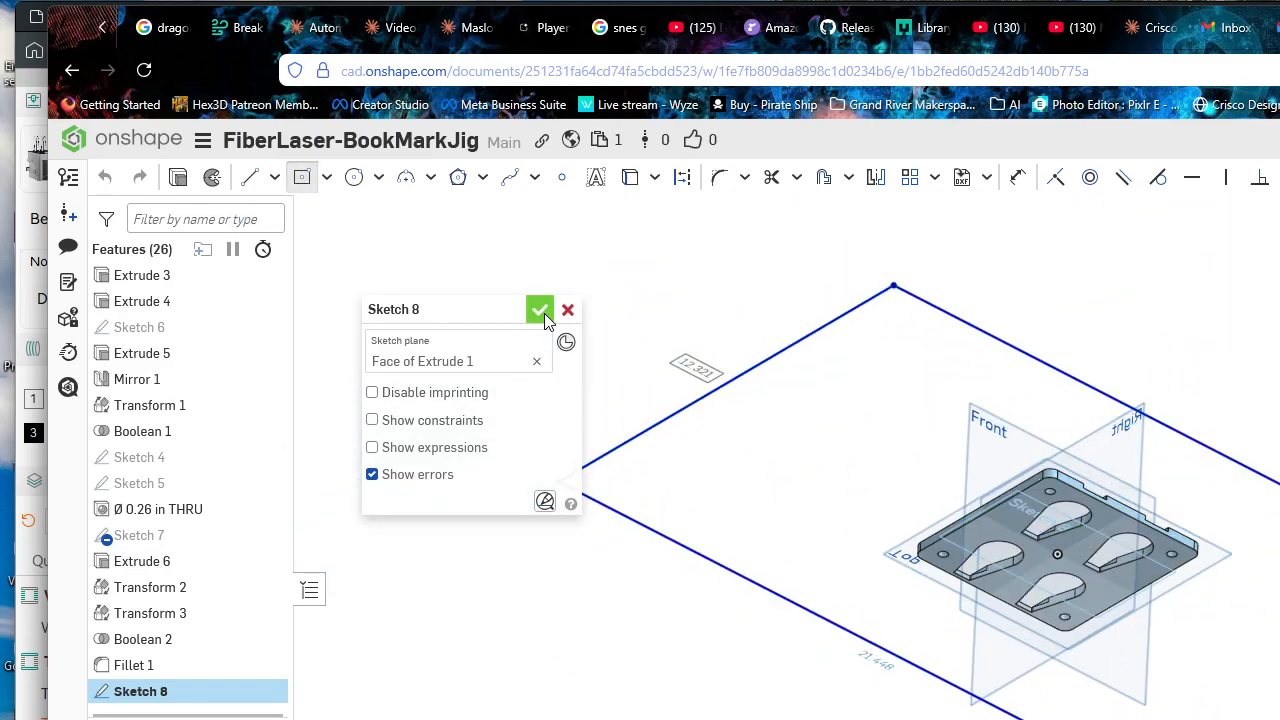
pyautogui.click(539, 309)
pyautogui.moveTo(1151, 482); pyautogui.dragTo(965, 600, button='right')
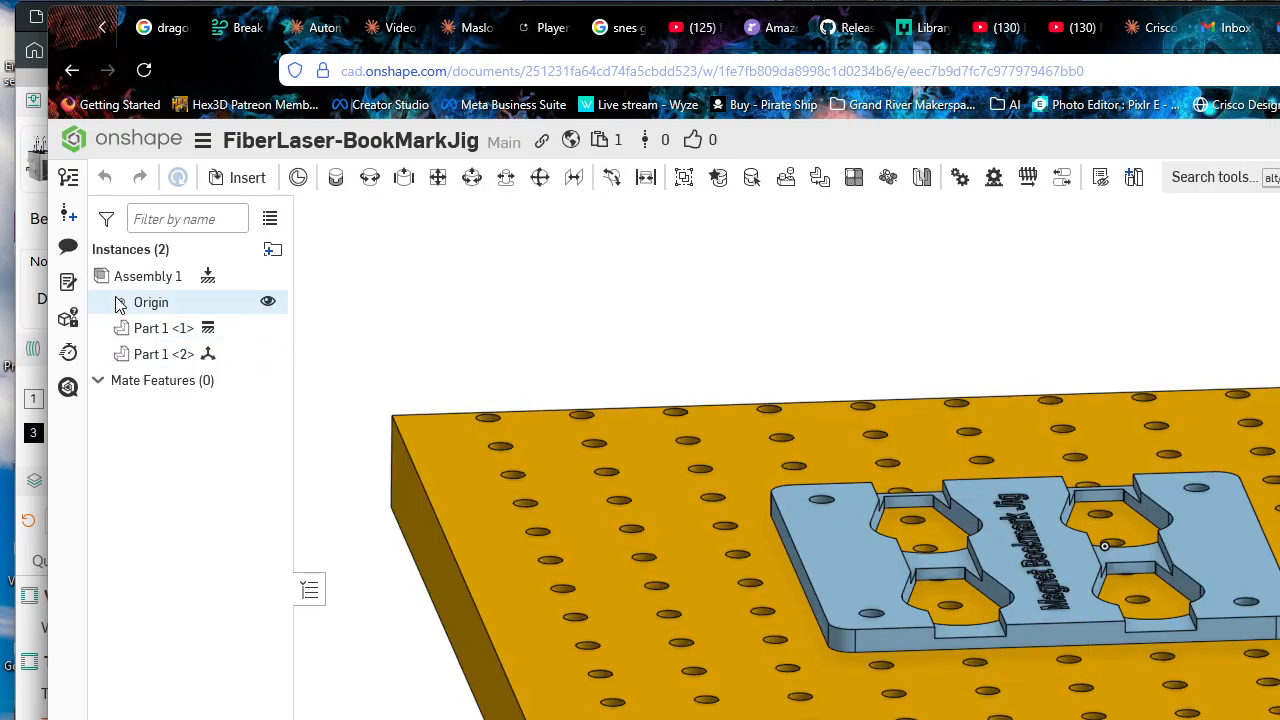
# Step: Identify the two instances in Assembly 1 and check the fixed status of the laser bed, Part 1 <1>
pyautogui.click(168, 329)
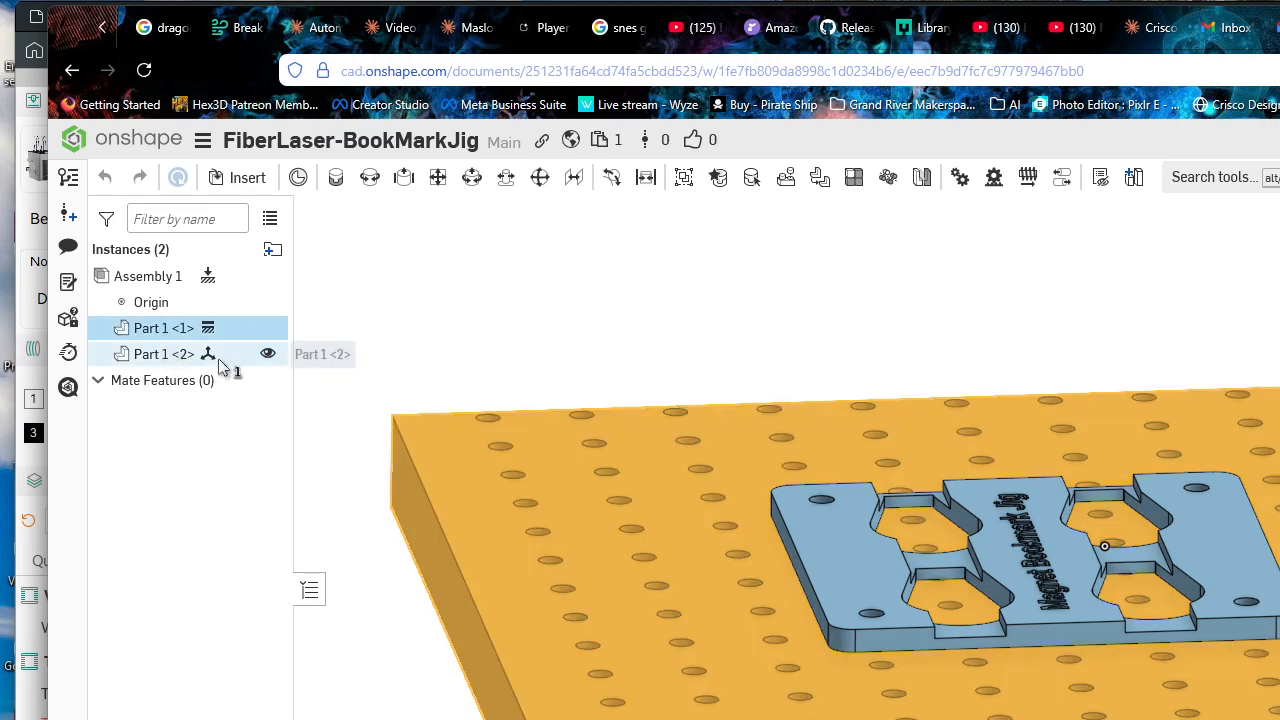
pyautogui.click(141, 360)
pyautogui.click(349, 295)
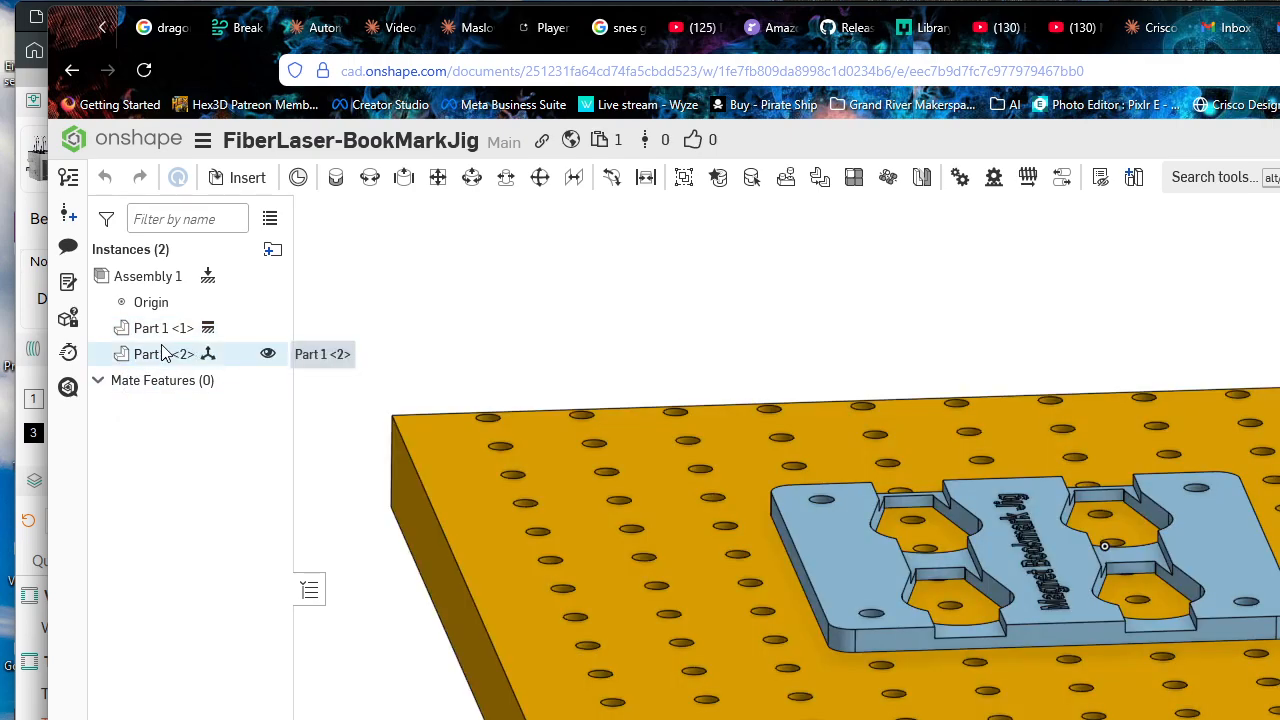
pyautogui.click(162, 333)
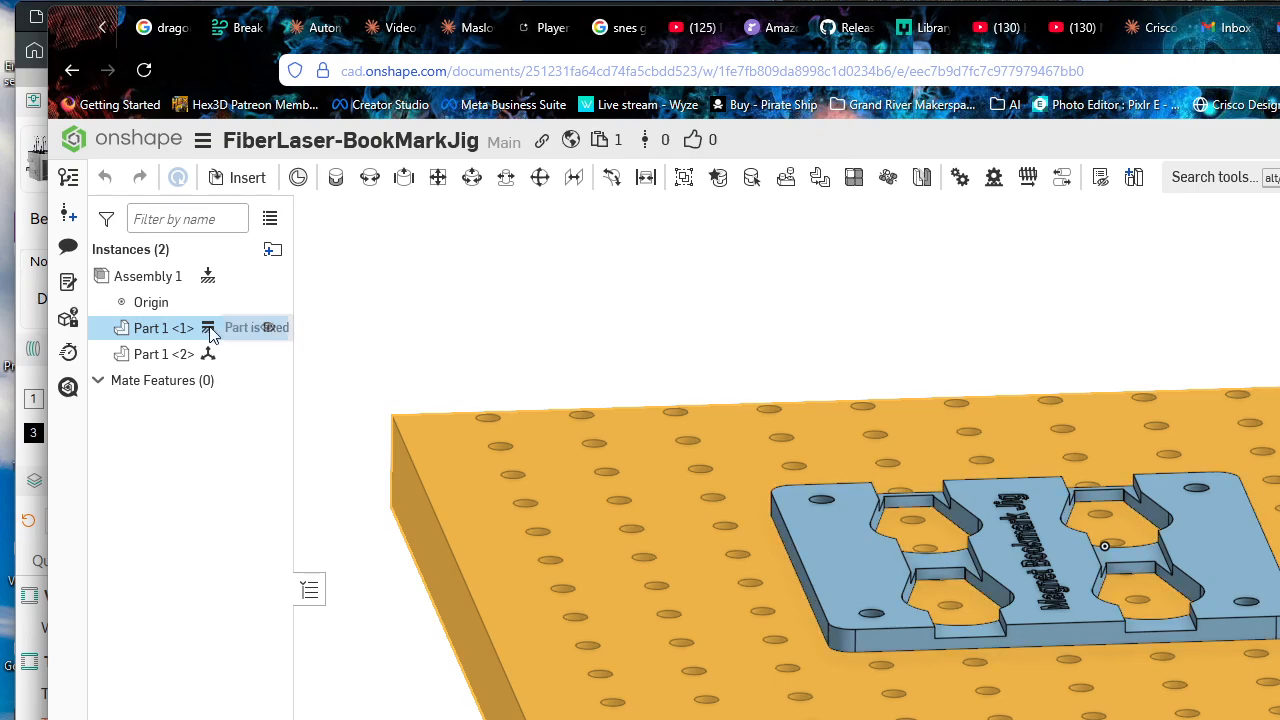
pyautogui.click(209, 331)
pyautogui.moveTo(806, 487); pyautogui.dragTo(798, 548, button='right')
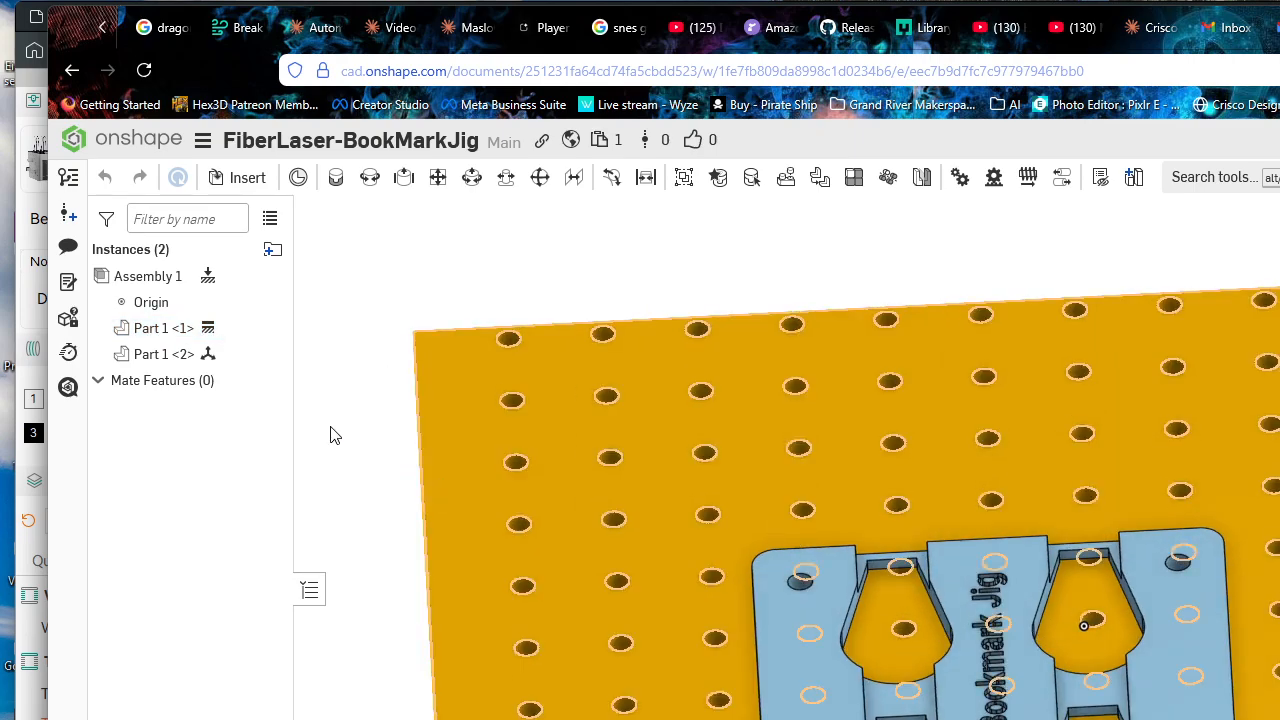
# Step: Open the jig instance Part 1 <2> for editing in the context of Assembly 1
pyautogui.click(180, 359)
pyautogui.moveTo(906, 609); pyautogui.dragTo(433, 508, button='right')
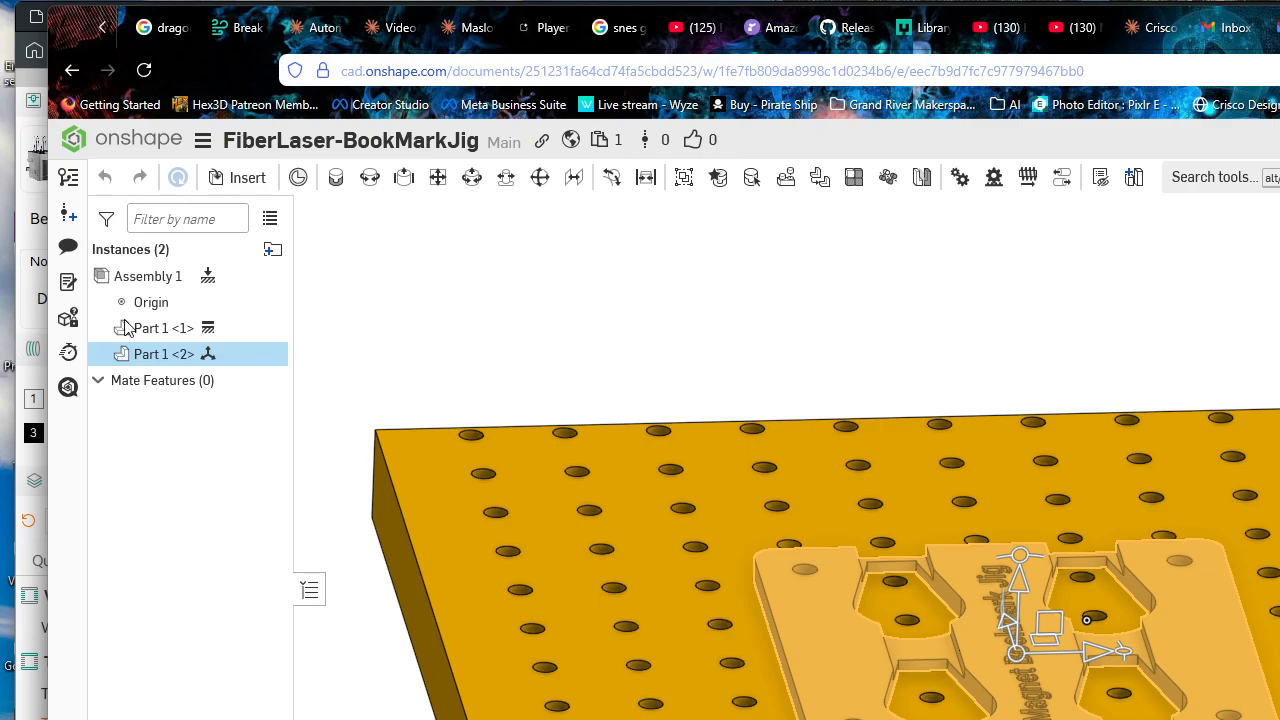
pyautogui.rightClick(175, 366)
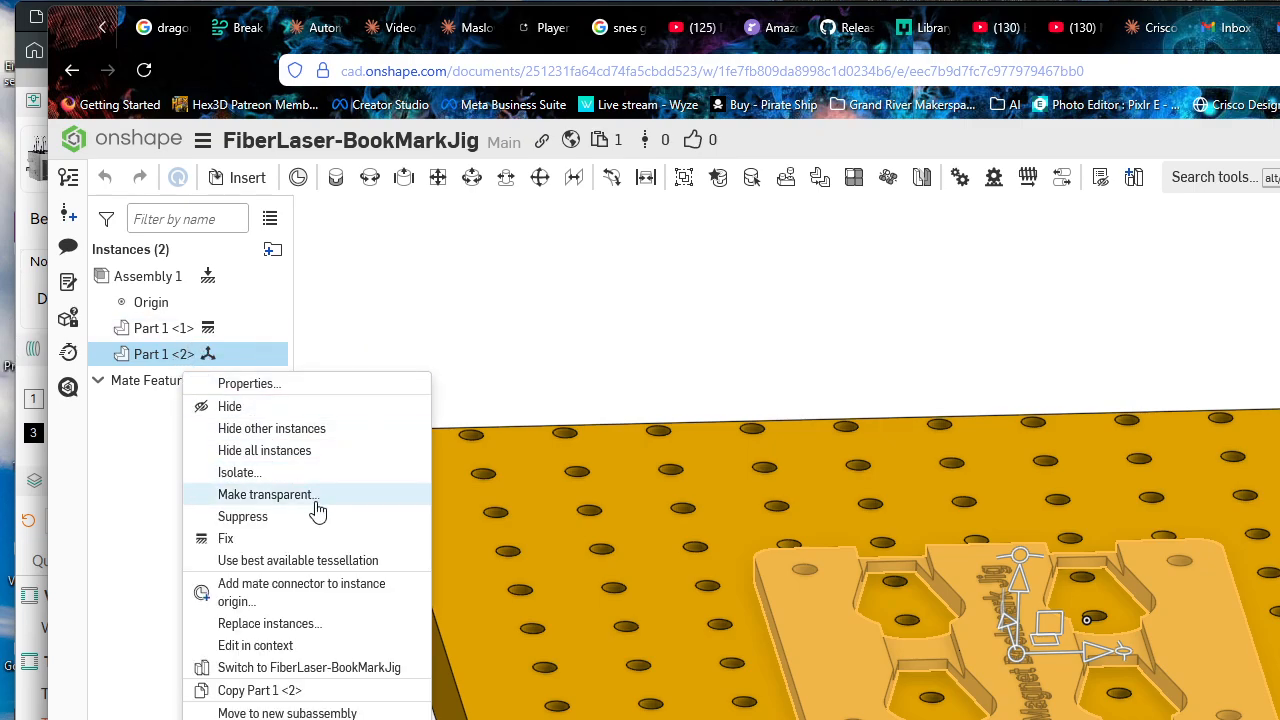
pyautogui.click(313, 647)
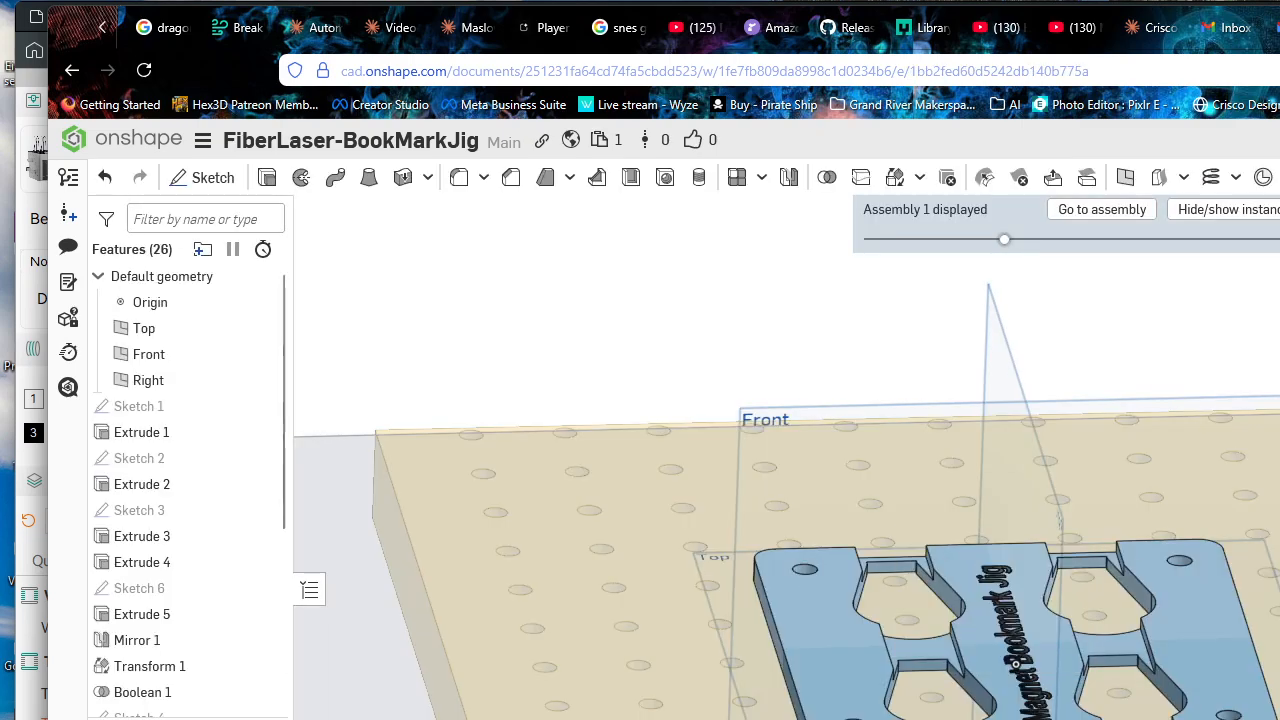
# Step: Examine from above and from below how the laser bed's hole grid lines up with the jig
pyautogui.hotkey('shift', '5')
pyautogui.scroll(1, 1150, 600)
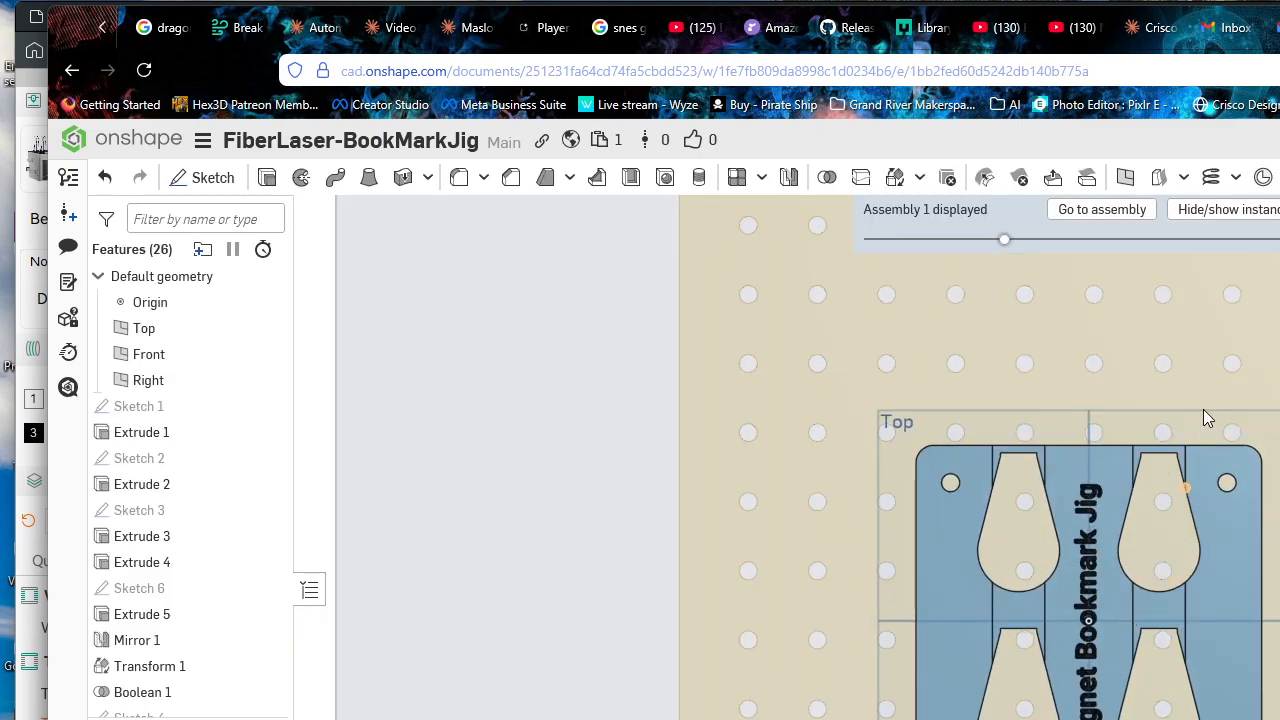
pyautogui.scroll(1, 1077, 405)
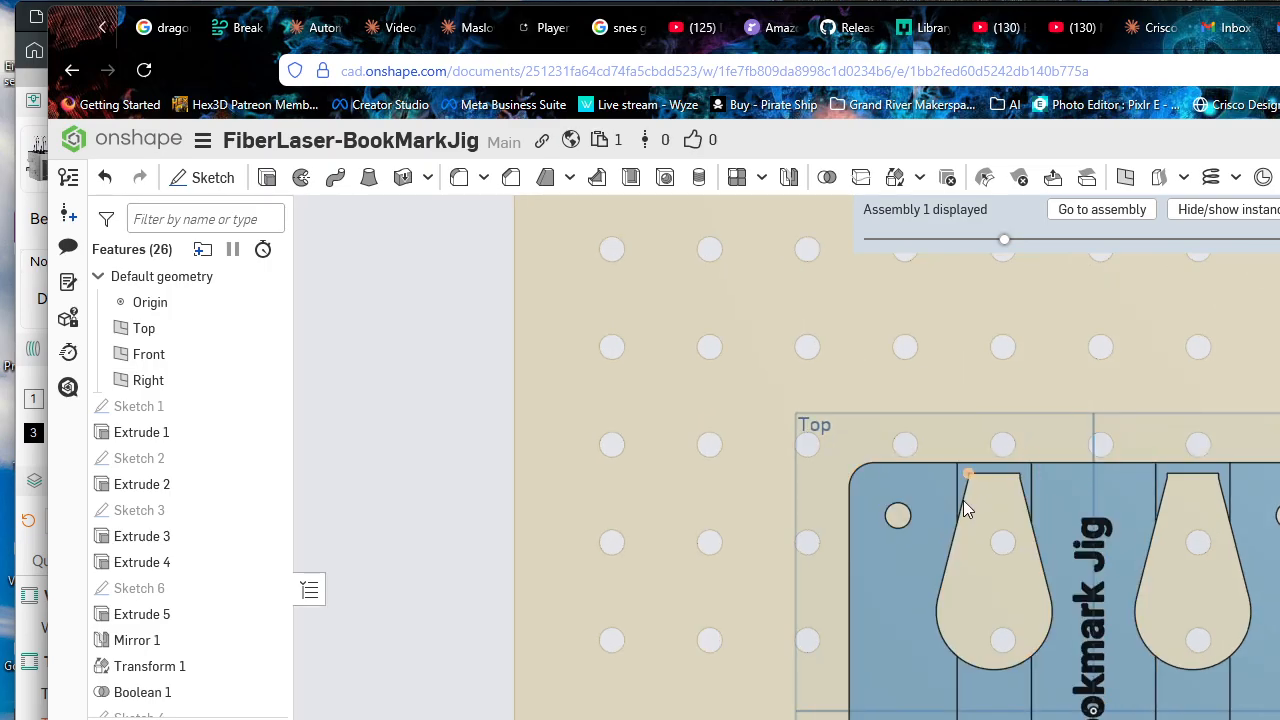
pyautogui.moveTo(989, 450); pyautogui.dragTo(1203, 283, button='right')
pyautogui.scroll(1, 928, 508)
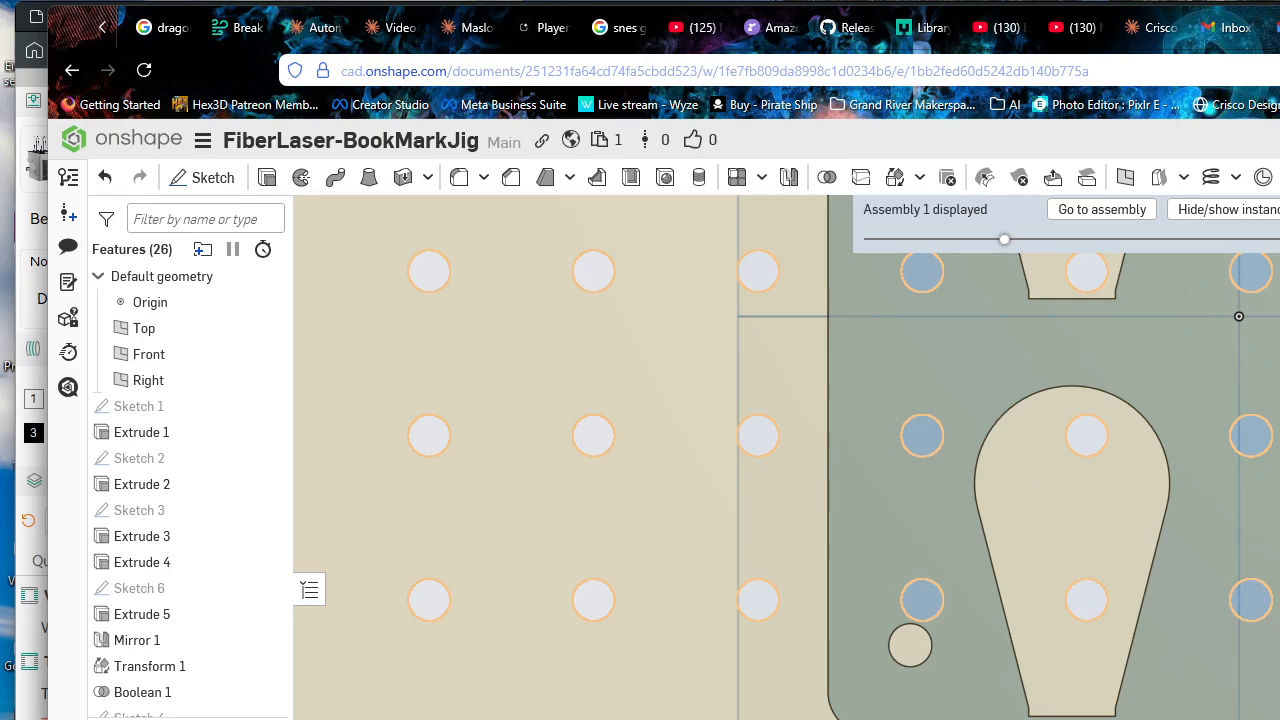
pyautogui.scroll(2, 1025, 716)
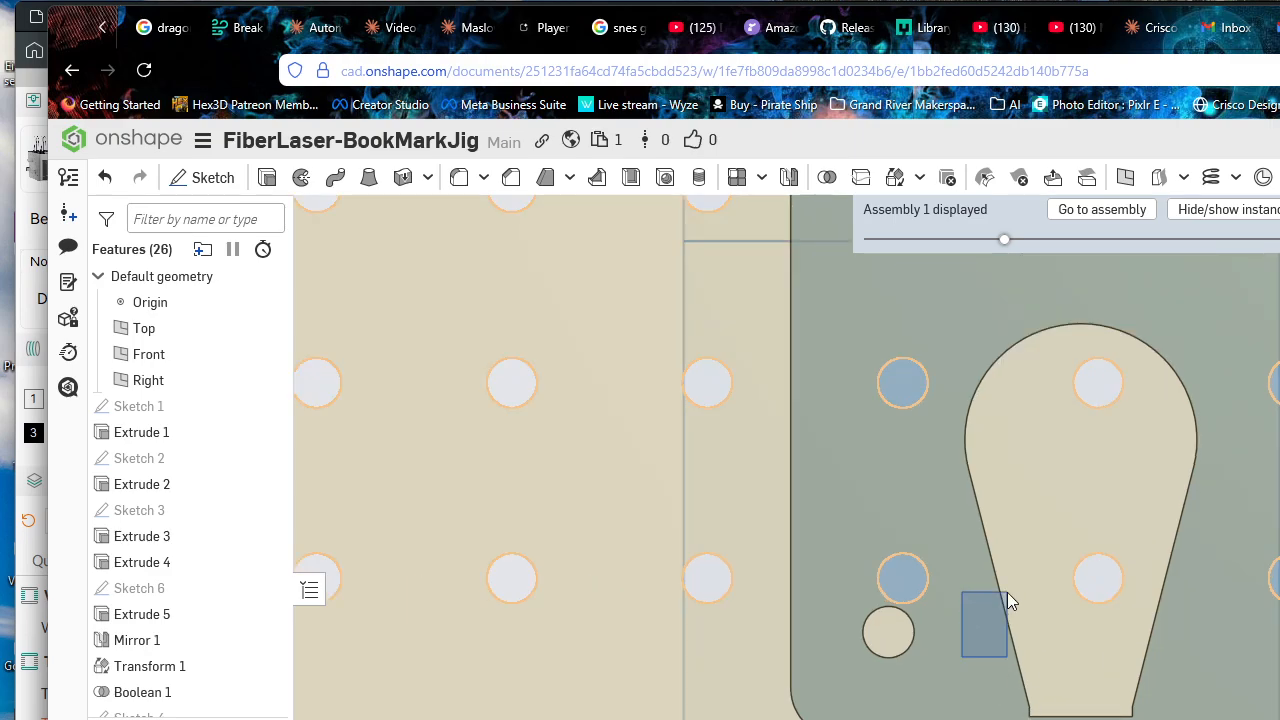
pyautogui.scroll(-2, 978, 628)
pyautogui.scroll(-4, 972, 614)
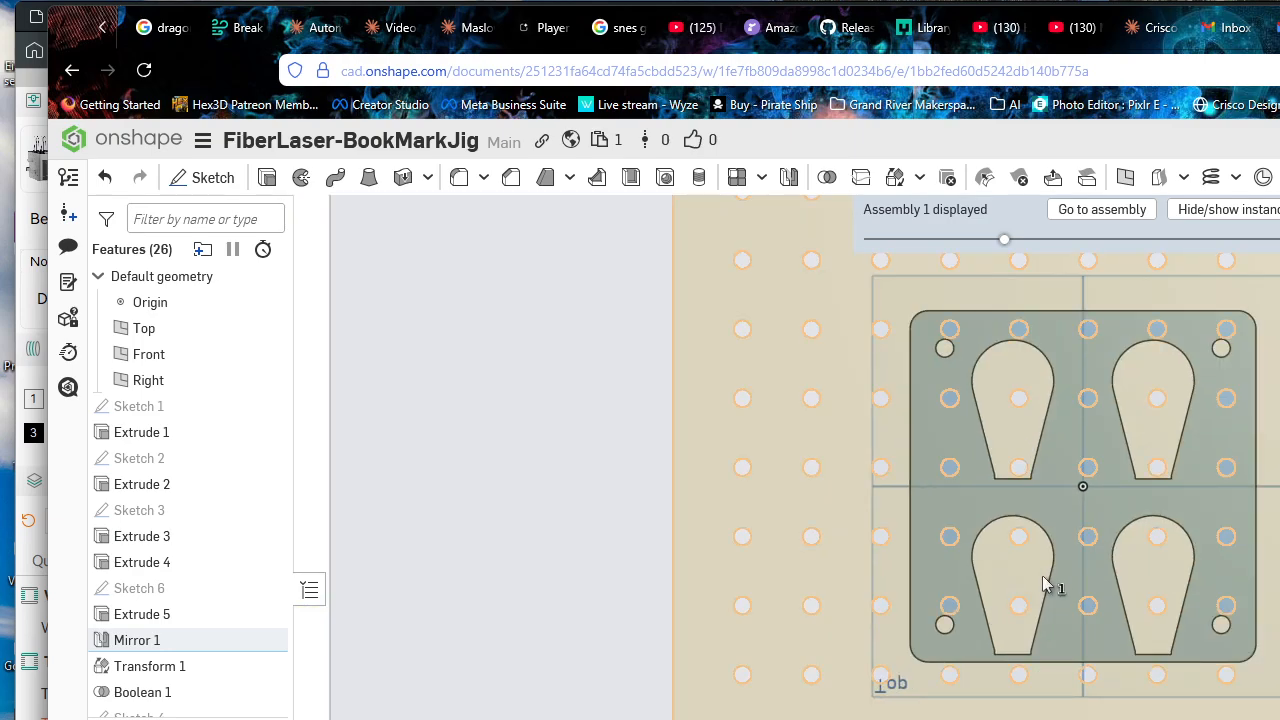
pyautogui.moveTo(1046, 583); pyautogui.dragTo(1030, 640, button='right')
pyautogui.click(537, 423)
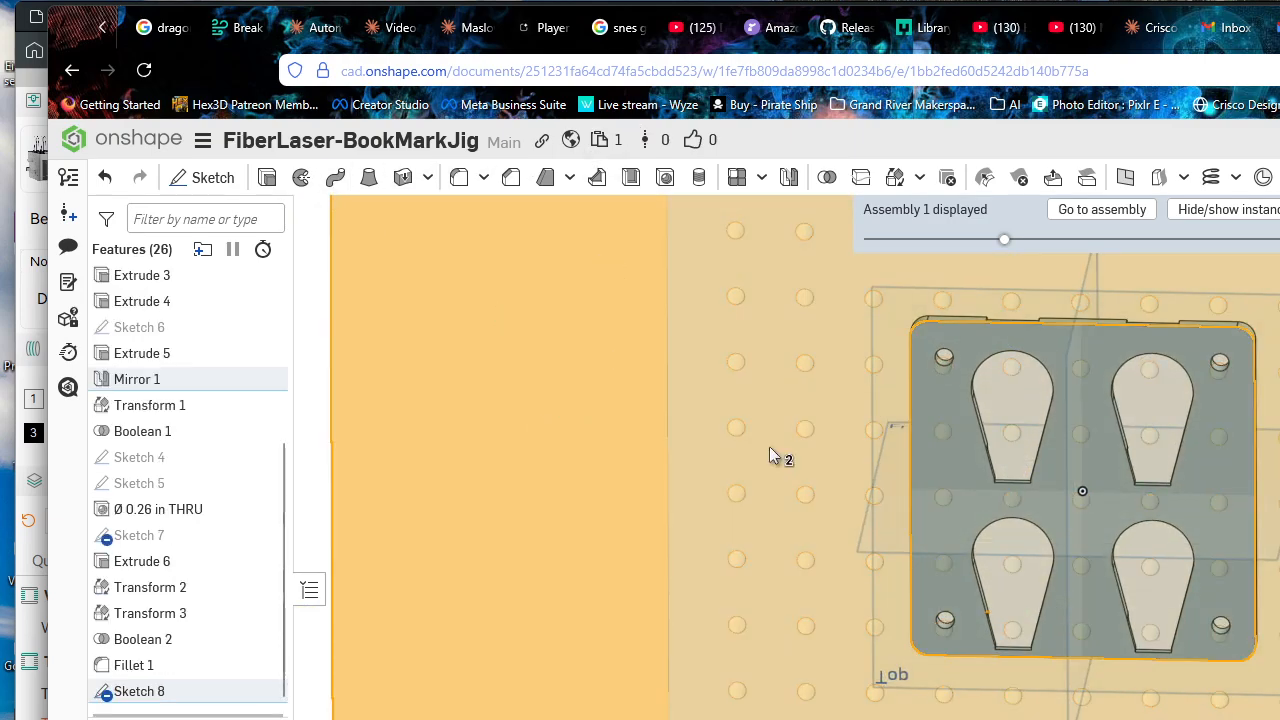
pyautogui.press('space')
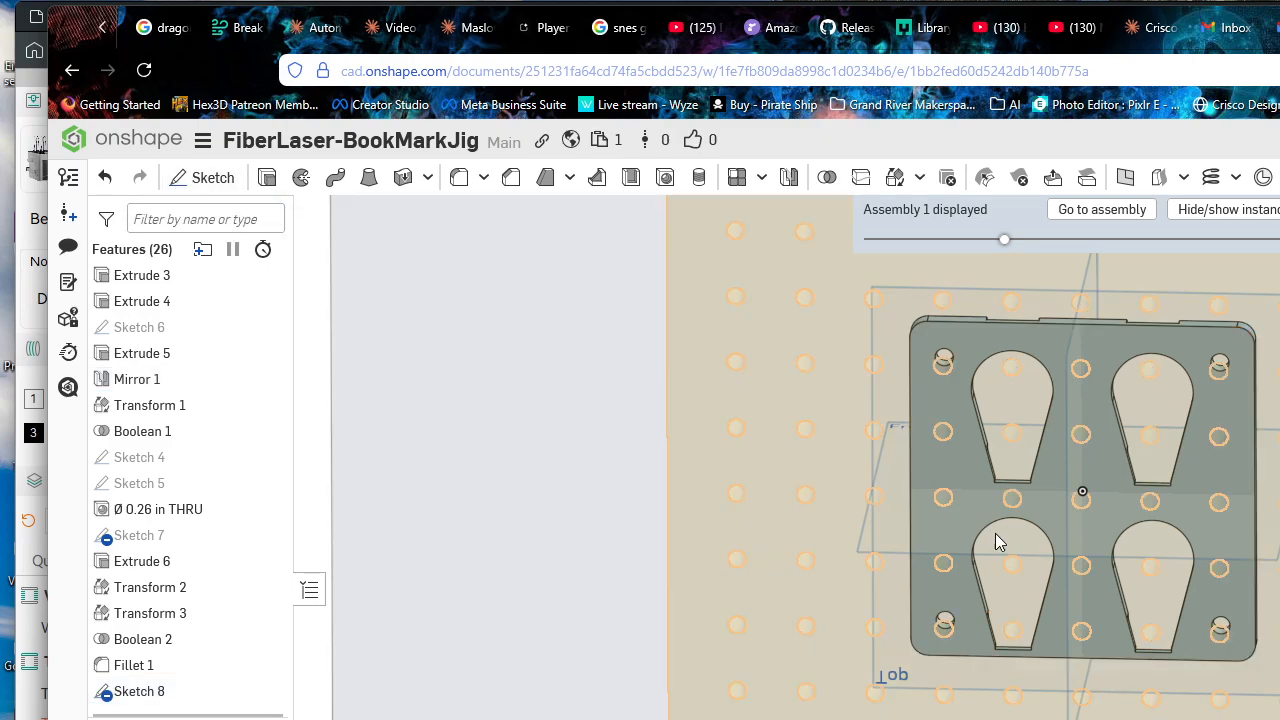
# Step: Start a new sketch and set its plane to the jig's raised outer top face instead of the Sketch 8 face
pyautogui.hotkey('shift', 's')
pyautogui.click(996, 542)
pyautogui.click(970, 483)
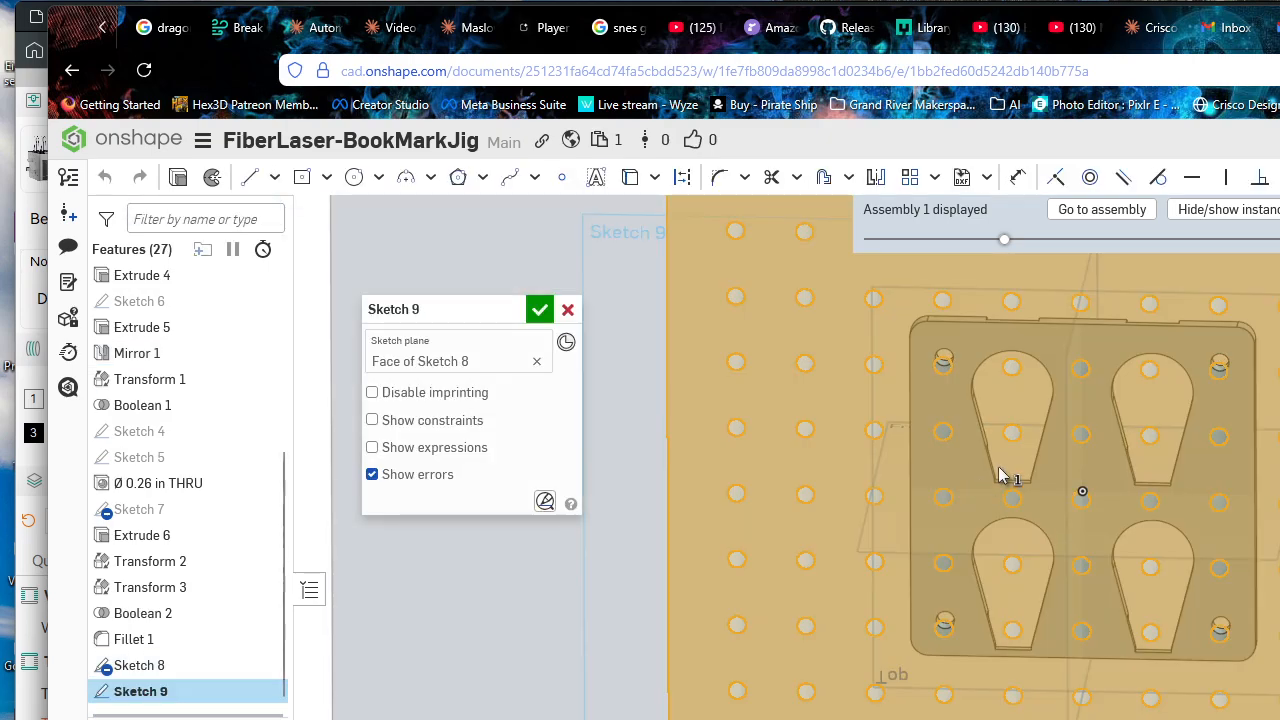
pyautogui.moveTo(1066, 523); pyautogui.dragTo(1105, 627, button='right')
pyautogui.click(536, 361)
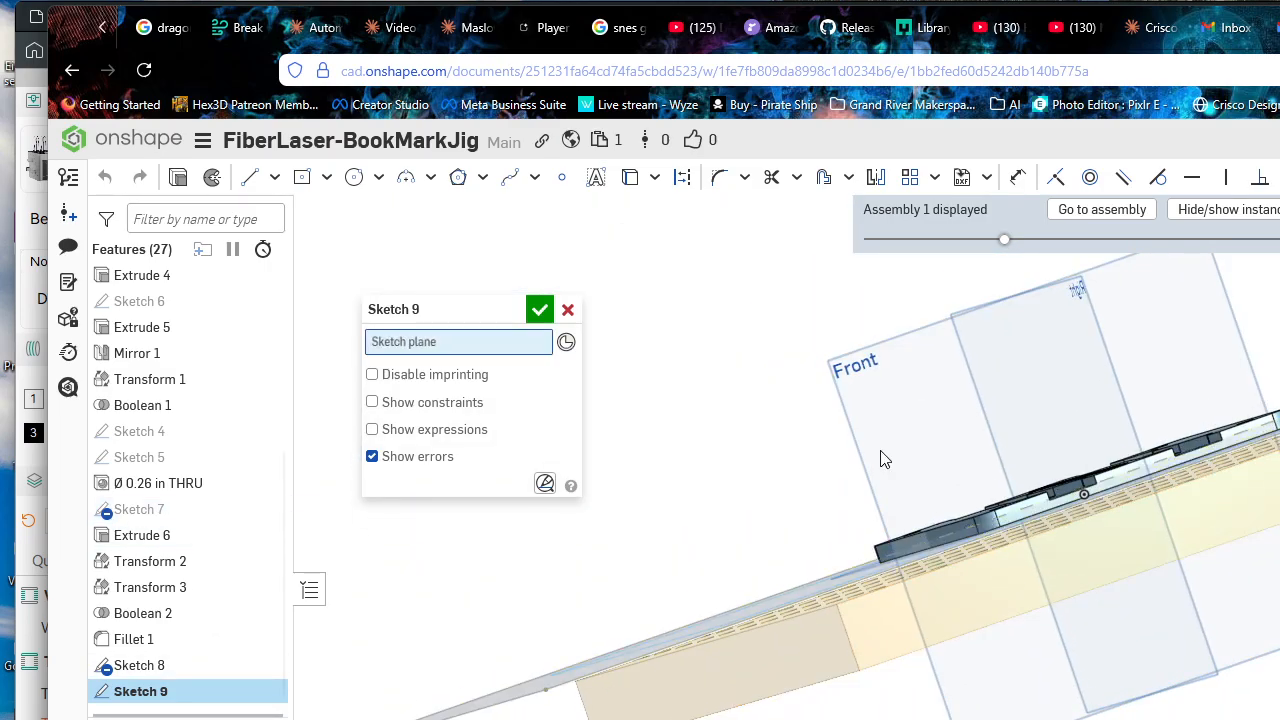
pyautogui.moveTo(1068, 512); pyautogui.dragTo(974, 529, button='right')
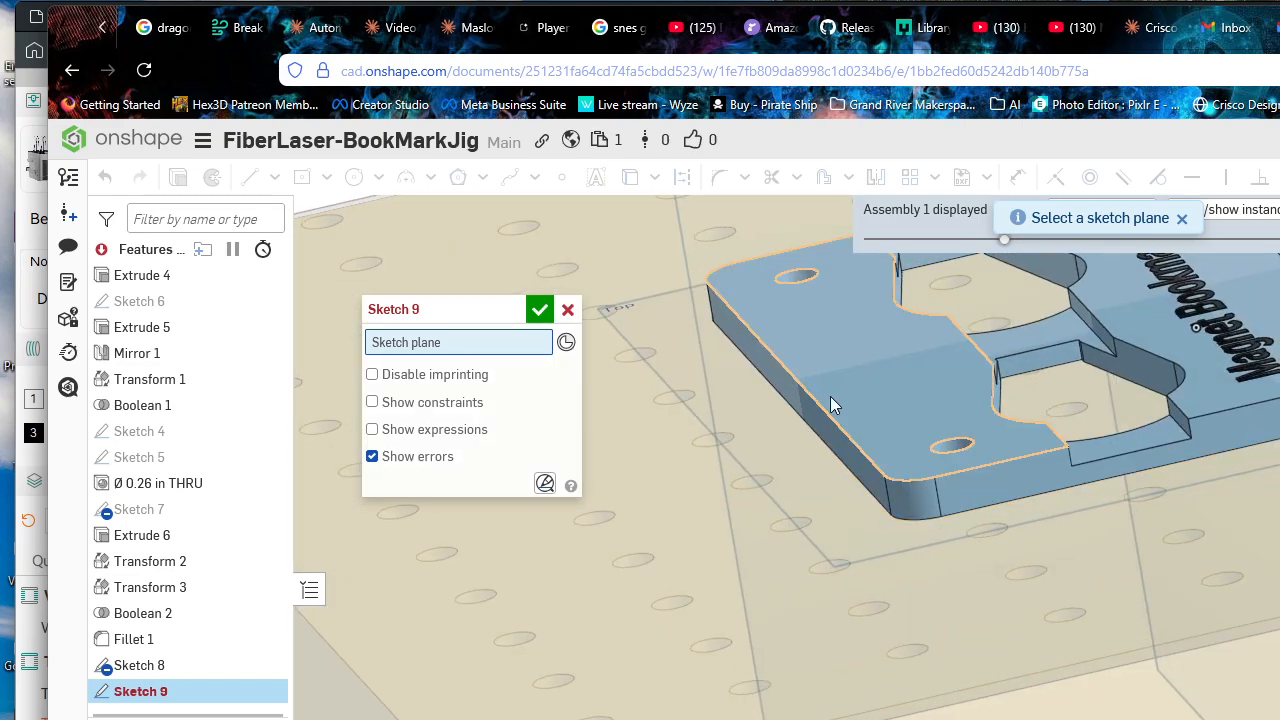
pyautogui.click(924, 391)
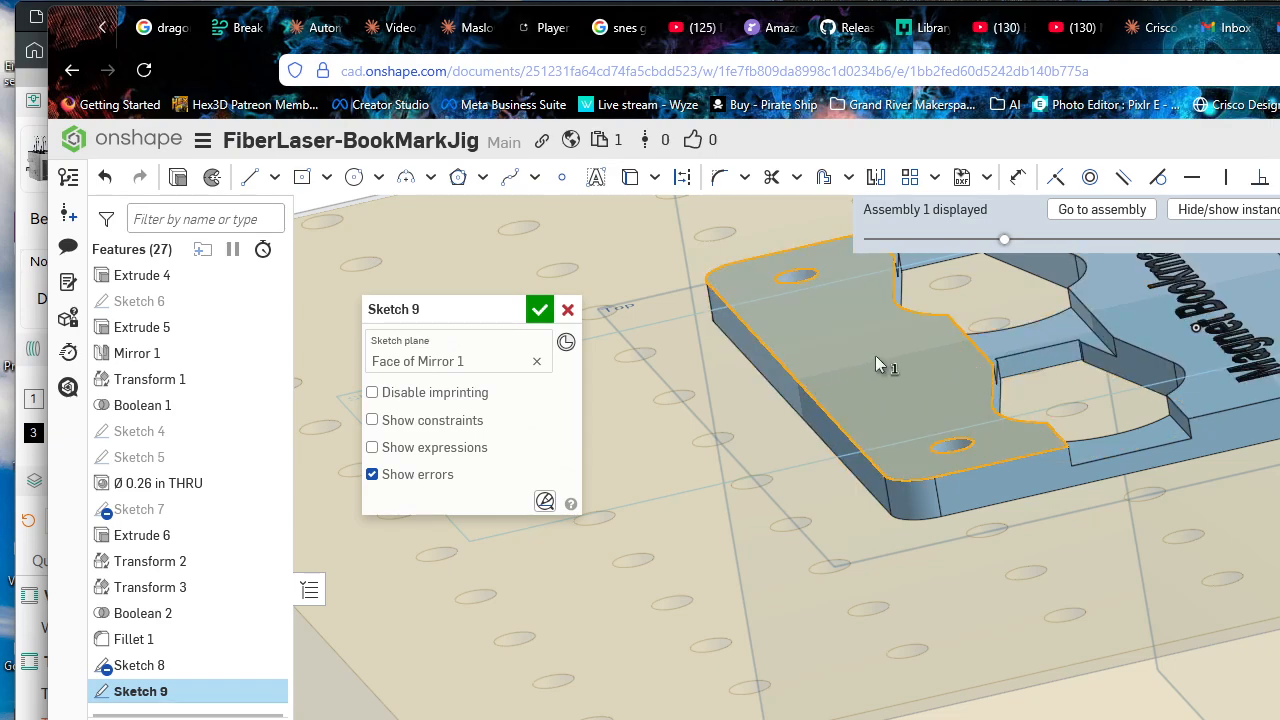
pyautogui.scroll(-3, 600, 283)
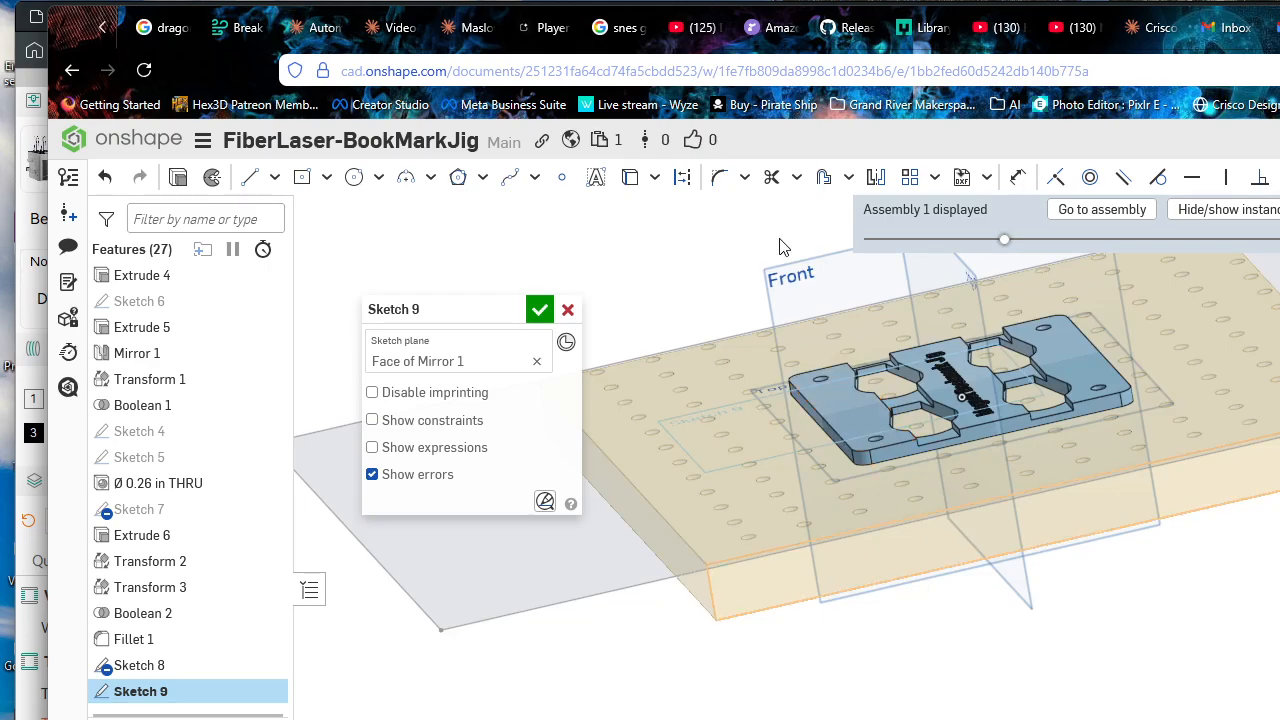
# Step: Project four laser bed hole outlines lying beneath the jig into Sketch 9 with the Use tool and accept the sketch
pyautogui.click(636, 177)
pyautogui.scroll(1, 801, 369)
pyautogui.scroll(2, 857, 423)
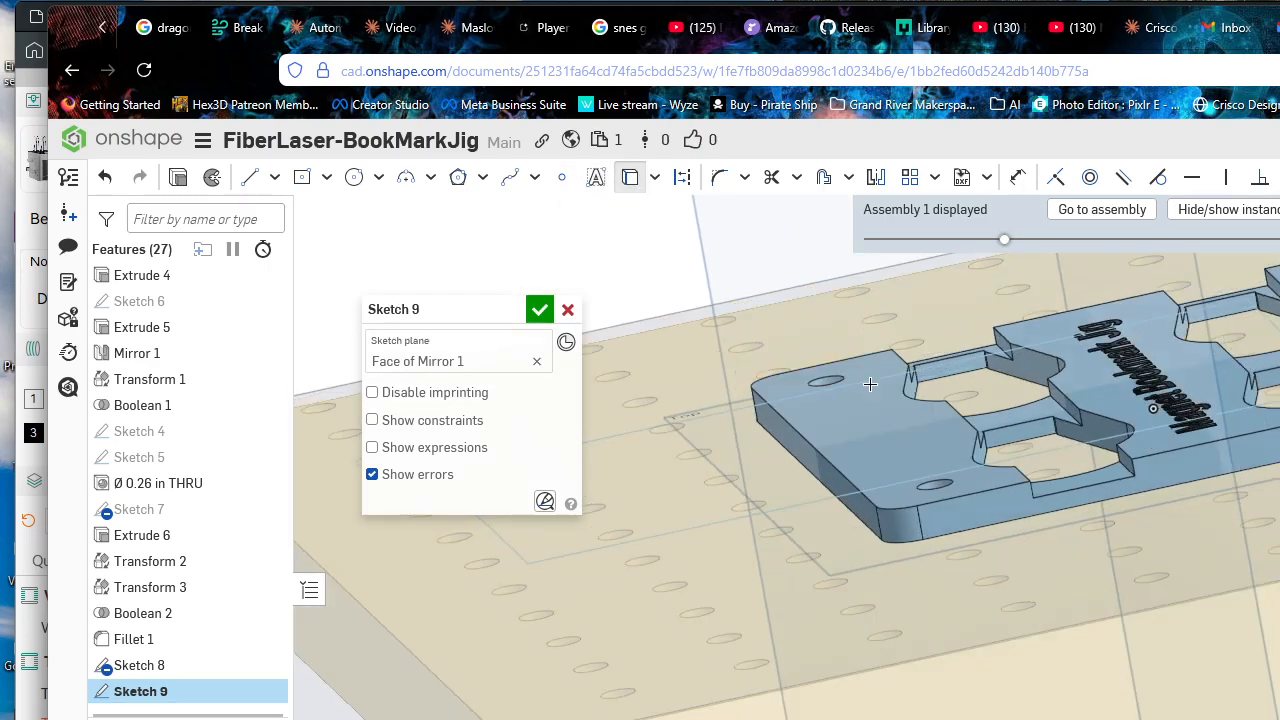
pyautogui.moveTo(871, 383); pyautogui.dragTo(860, 291, button='right')
pyautogui.moveTo(860, 291); pyautogui.dragTo(800, 520, button='middle')
pyautogui.moveTo(800, 520); pyautogui.dragTo(862, 512, button='right')
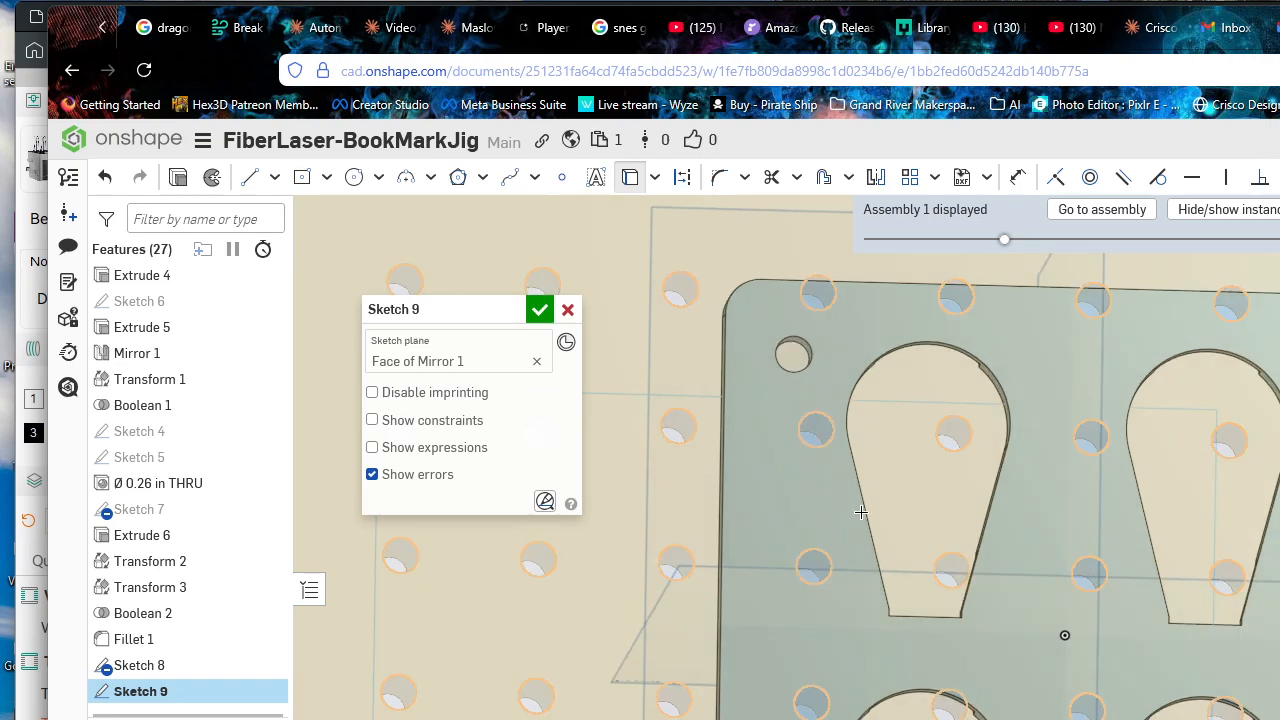
pyautogui.press('n')
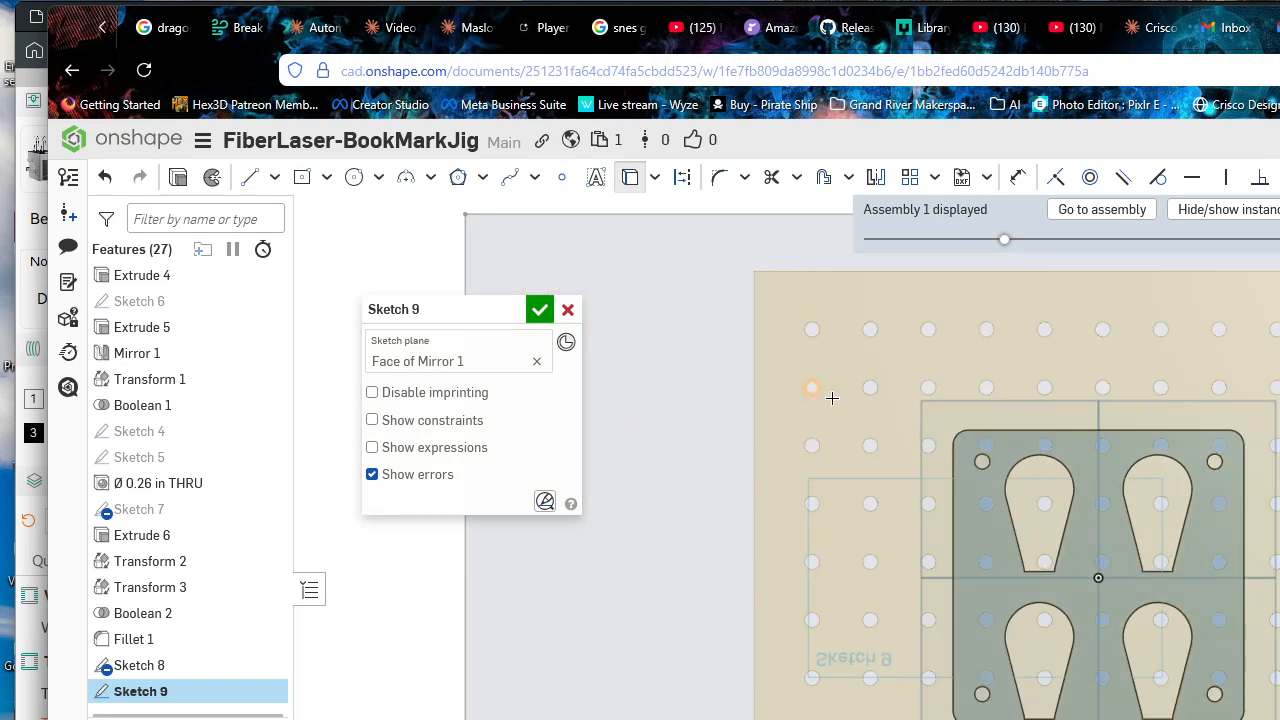
pyautogui.scroll(2, 850, 394)
pyautogui.scroll(2, 1066, 432)
pyautogui.moveTo(1279, 503); pyautogui.dragTo(984, 319, button='middle')
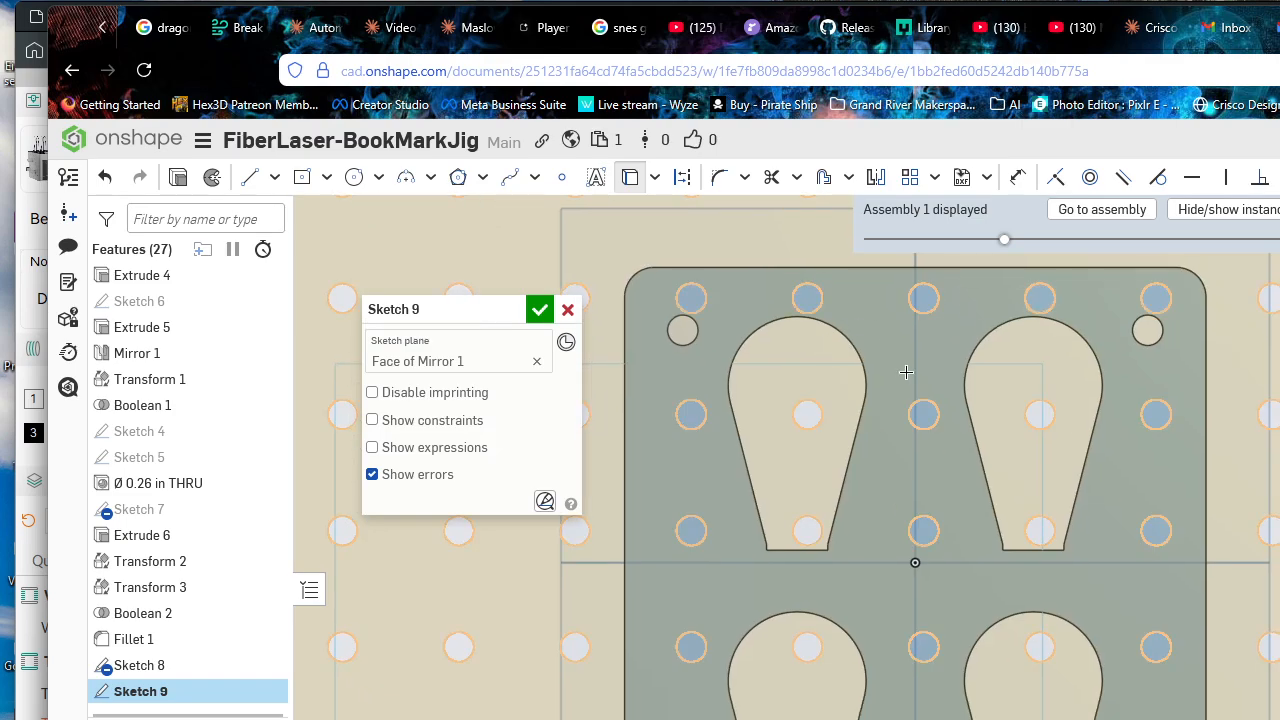
pyautogui.click(932, 313)
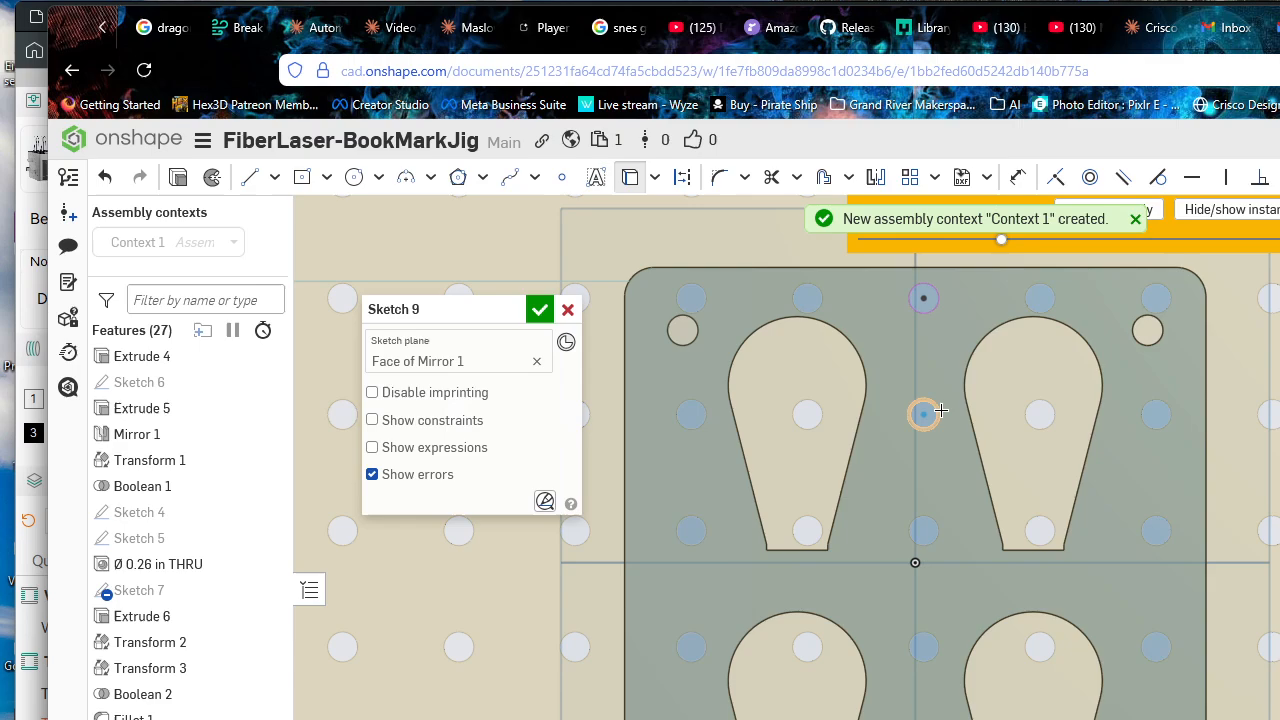
pyautogui.click(923, 530)
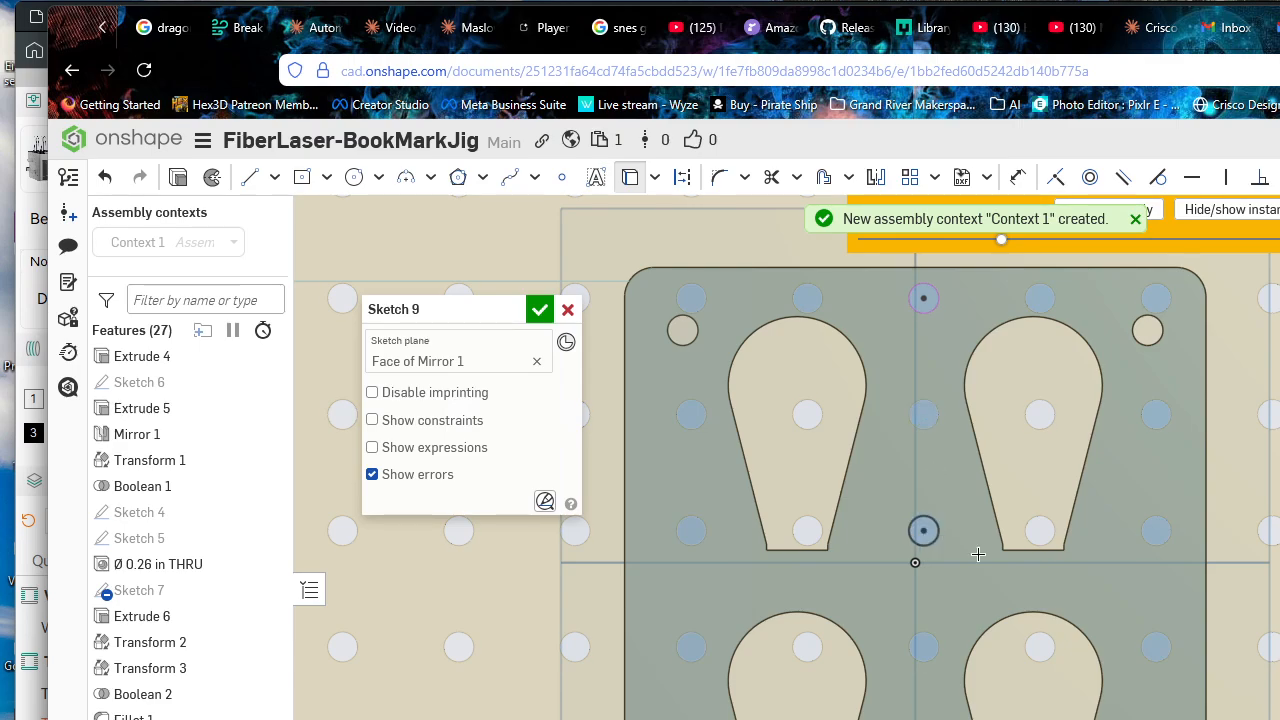
pyautogui.click(1156, 645)
pyautogui.scroll(-3, 860, 663)
pyautogui.moveTo(860, 663); pyautogui.dragTo(982, 648, button='right')
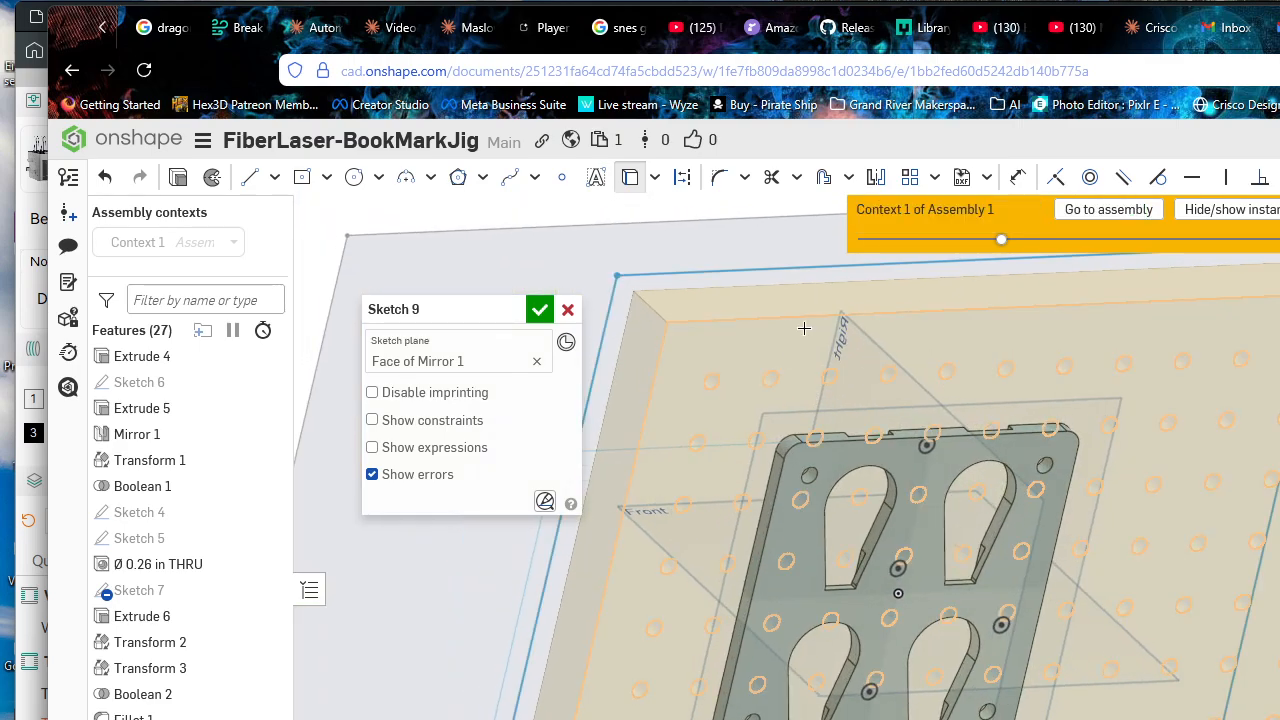
pyautogui.click(540, 311)
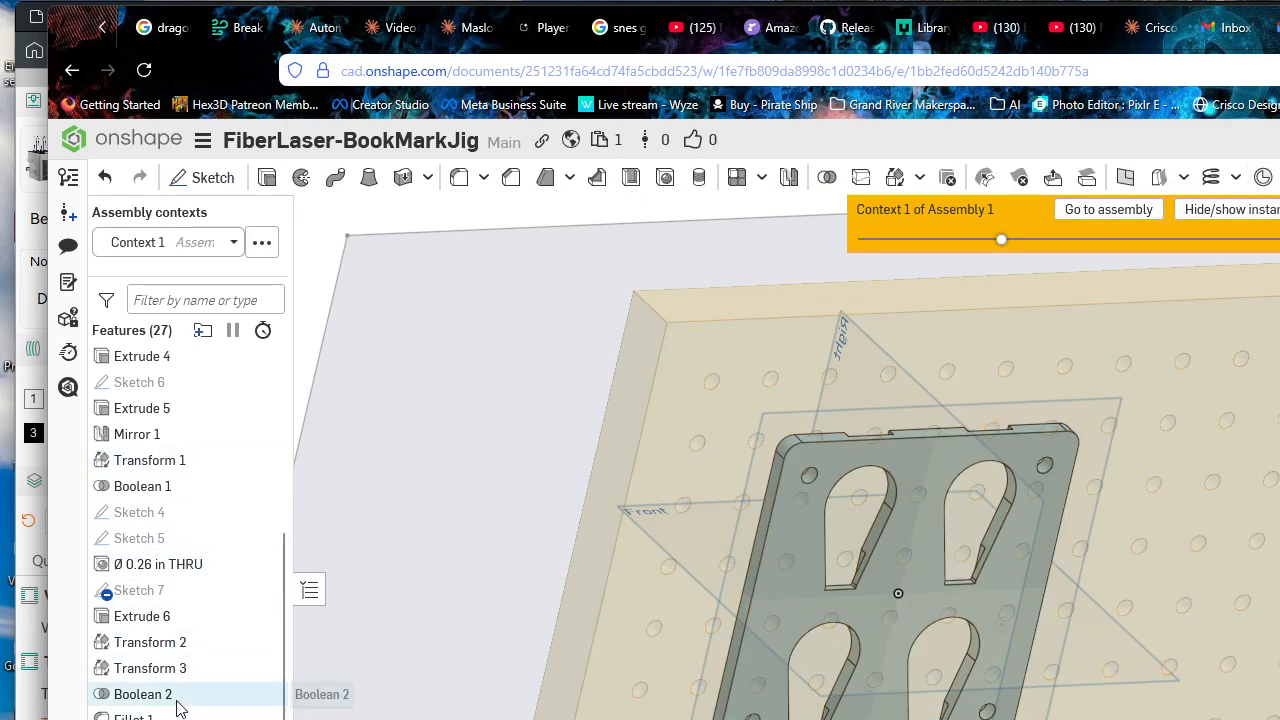
# Step: Set the assembly context to None, select Sketch 9, and examine its projected circles against the jig
pyautogui.scroll(-1, 177, 708)
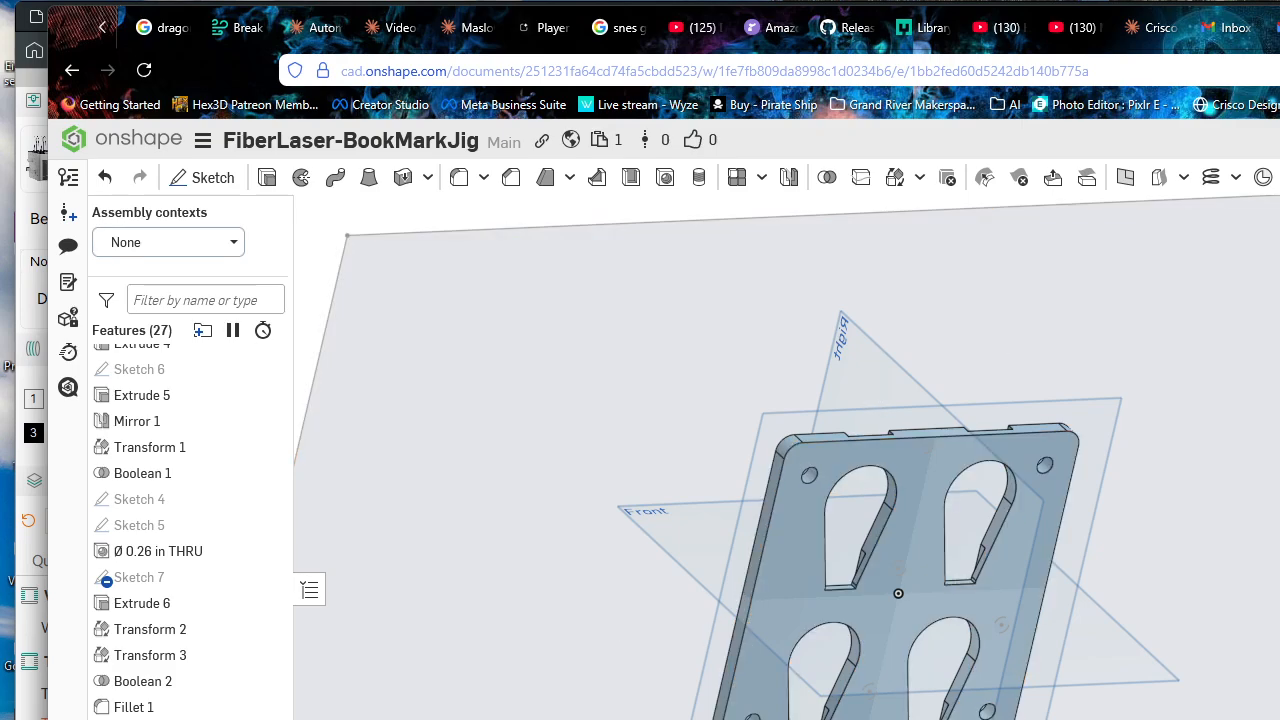
pyautogui.click(740, 660)
pyautogui.moveTo(703, 666); pyautogui.dragTo(851, 526, button='right')
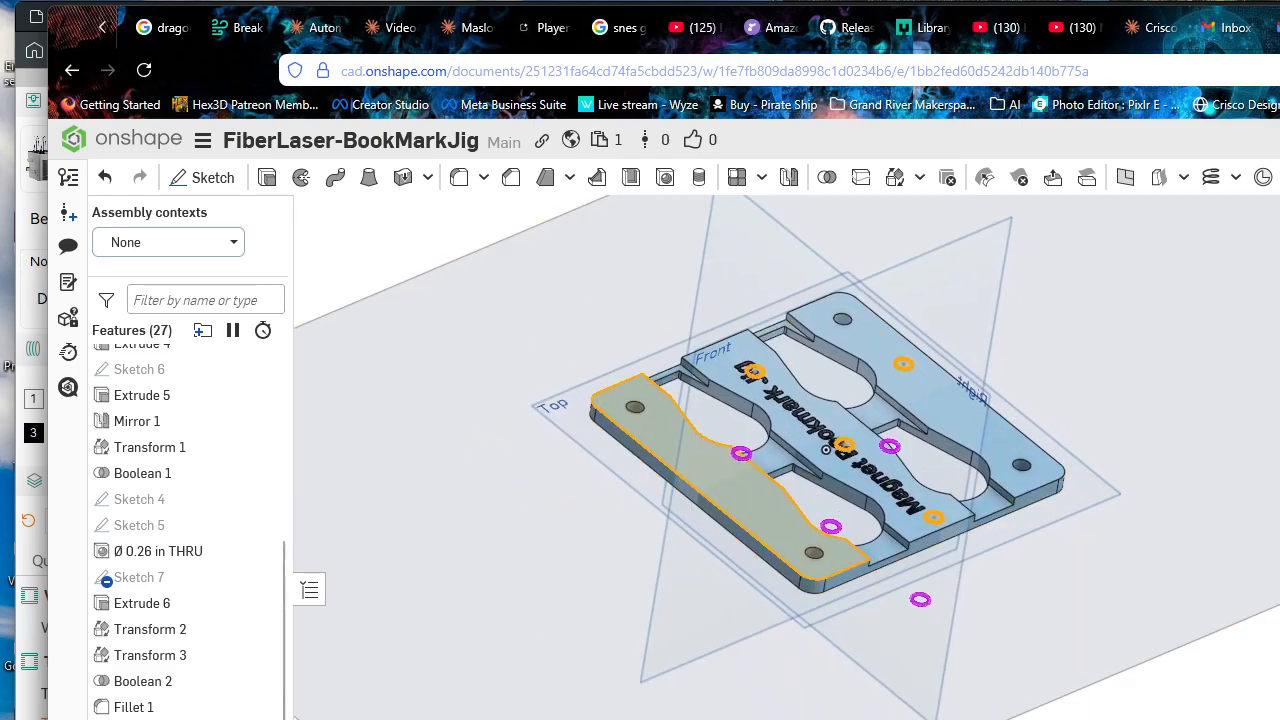
pyautogui.scroll(4, 860, 402)
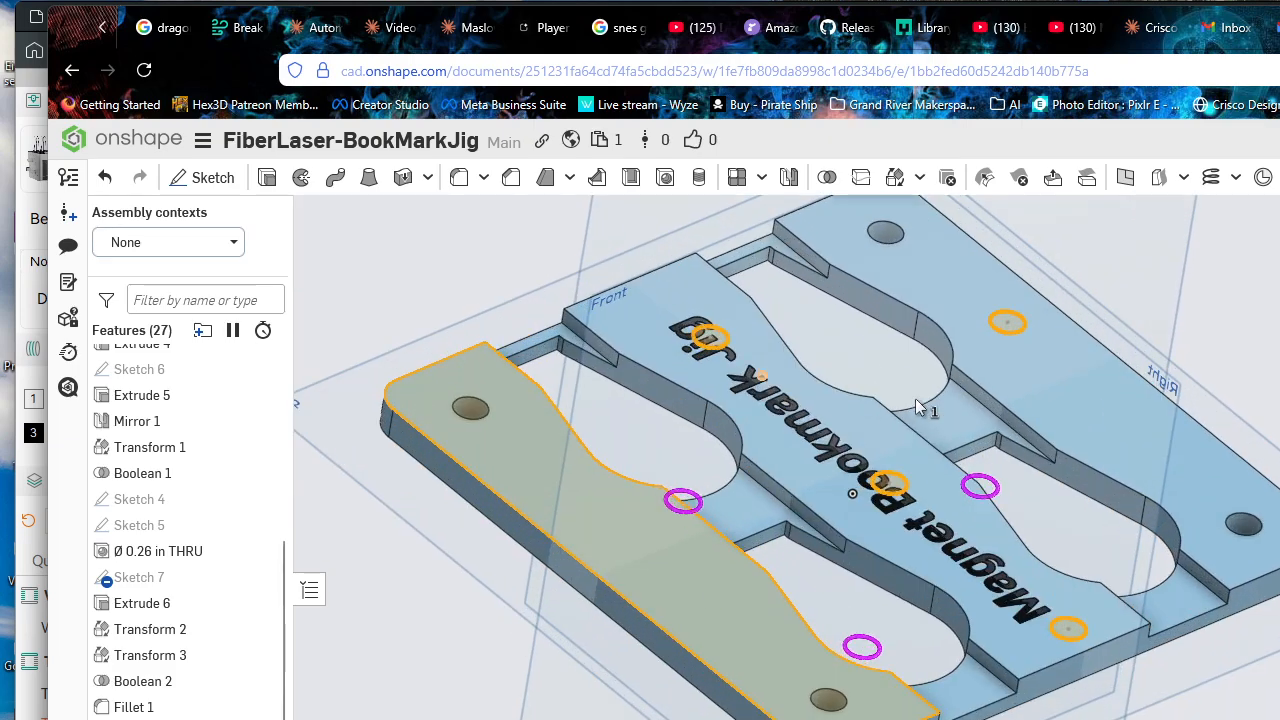
pyautogui.moveTo(915, 398); pyautogui.dragTo(827, 394, button='right')
pyautogui.scroll(-2, 815, 380)
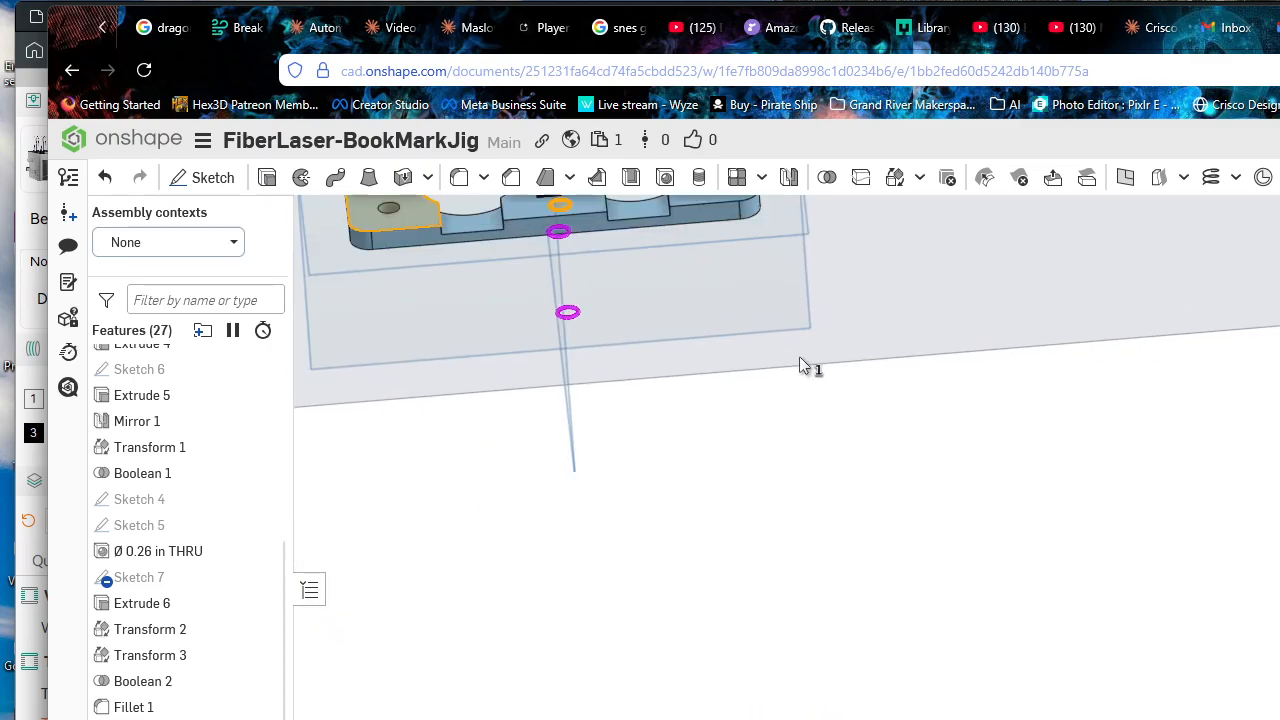
pyautogui.moveTo(799, 356); pyautogui.dragTo(1136, 625, button='middle')
pyautogui.scroll(6, 1136, 625)
pyautogui.moveTo(1149, 575)
pyautogui.mouseDown(button='right')
pyautogui.moveTo(1145, 536)
pyautogui.moveTo(1104, 548)
pyautogui.moveTo(1130, 563)
pyautogui.mouseUp(button='right')
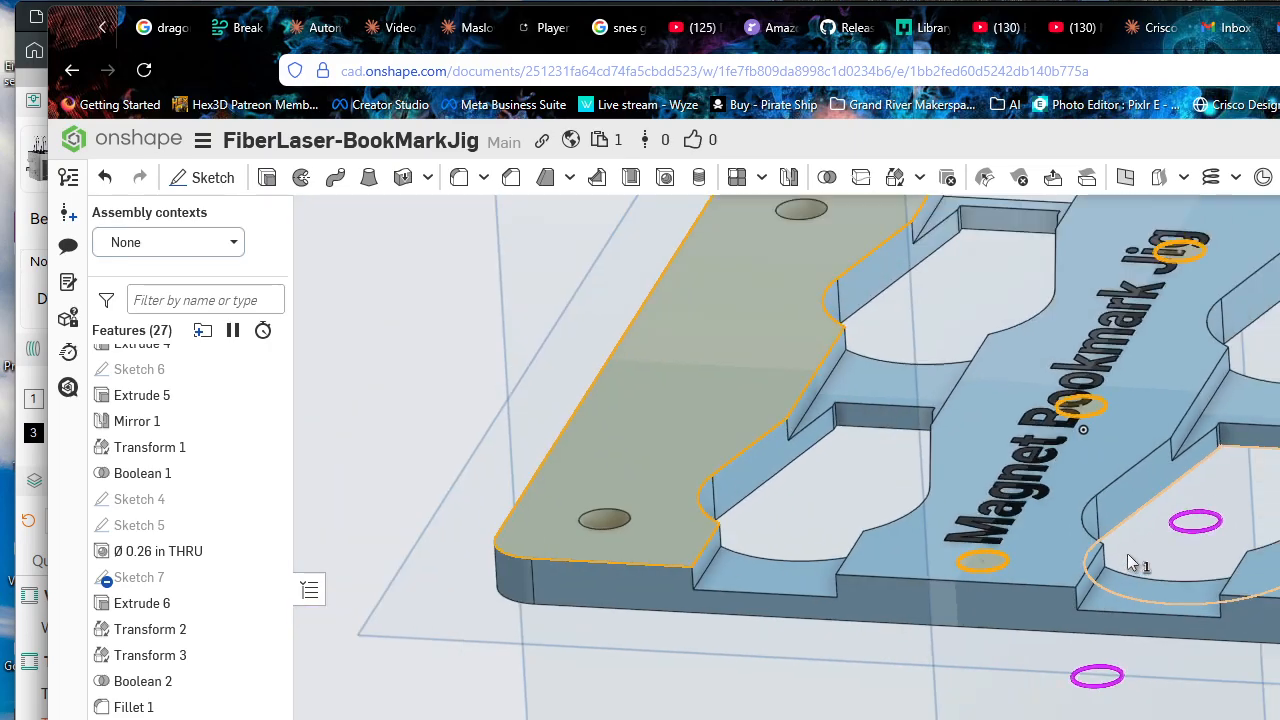
pyautogui.scroll(-1, 1128, 557)
pyautogui.moveTo(1128, 557); pyautogui.dragTo(886, 629, button='middle')
pyautogui.moveTo(886, 629); pyautogui.dragTo(983, 703, button='right')
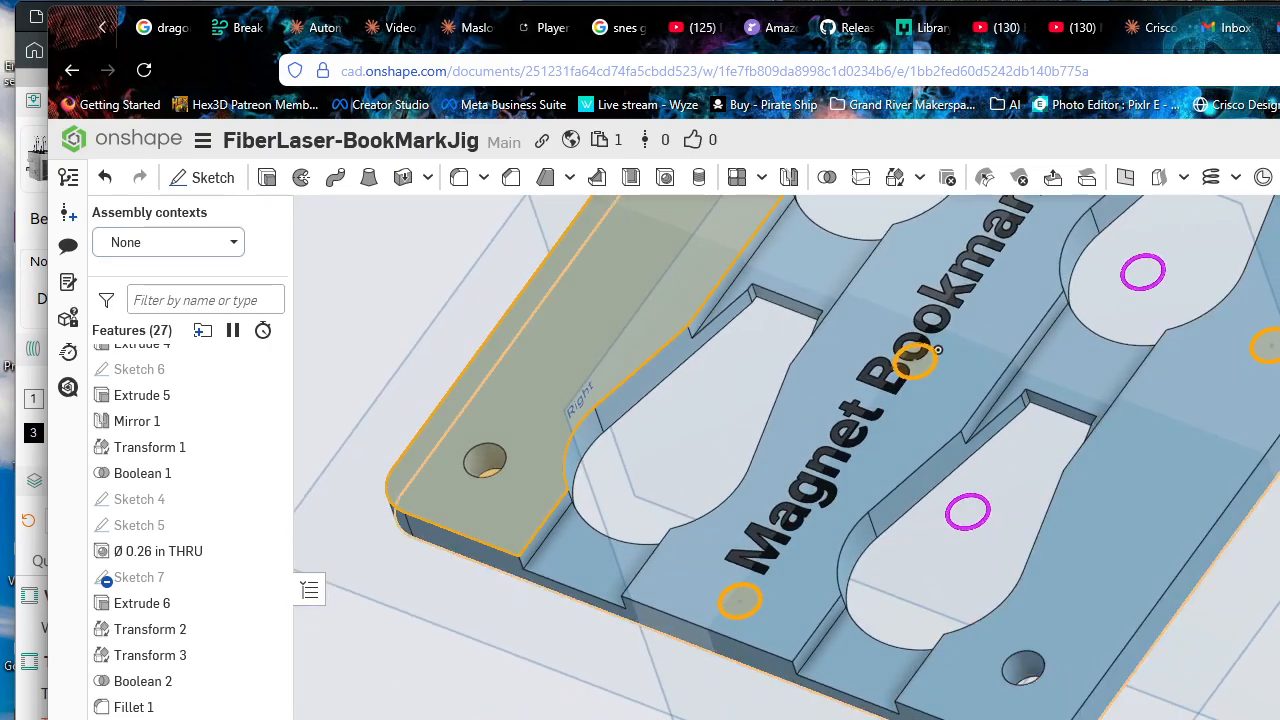
pyautogui.scroll(-5, 817, 645)
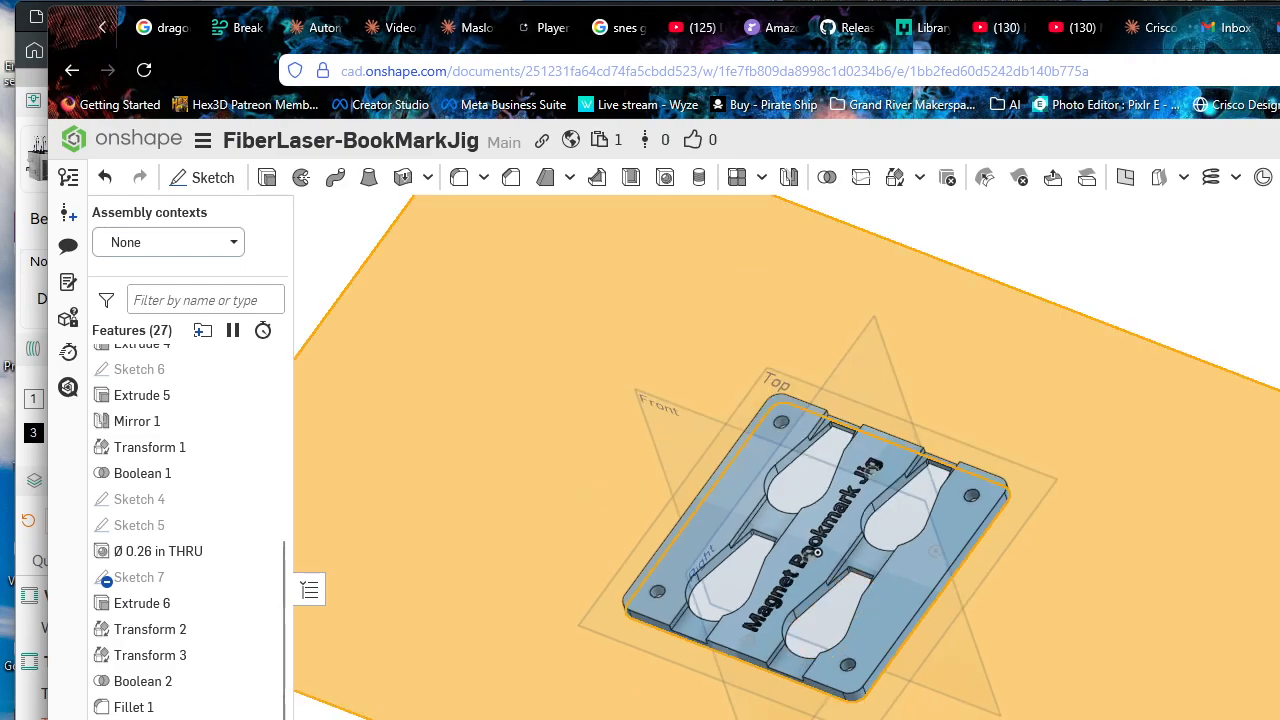
pyautogui.scroll(3, 783, 565)
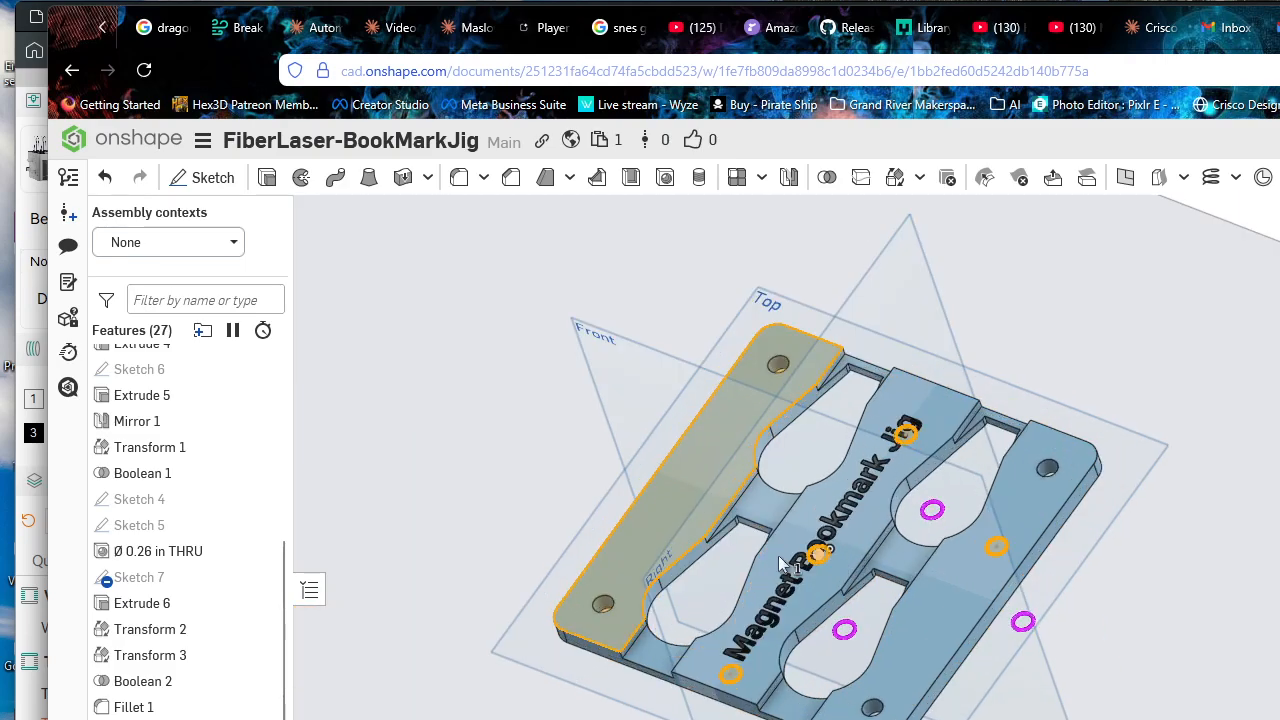
pyautogui.moveTo(635, 660); pyautogui.dragTo(378, 418, button='right')
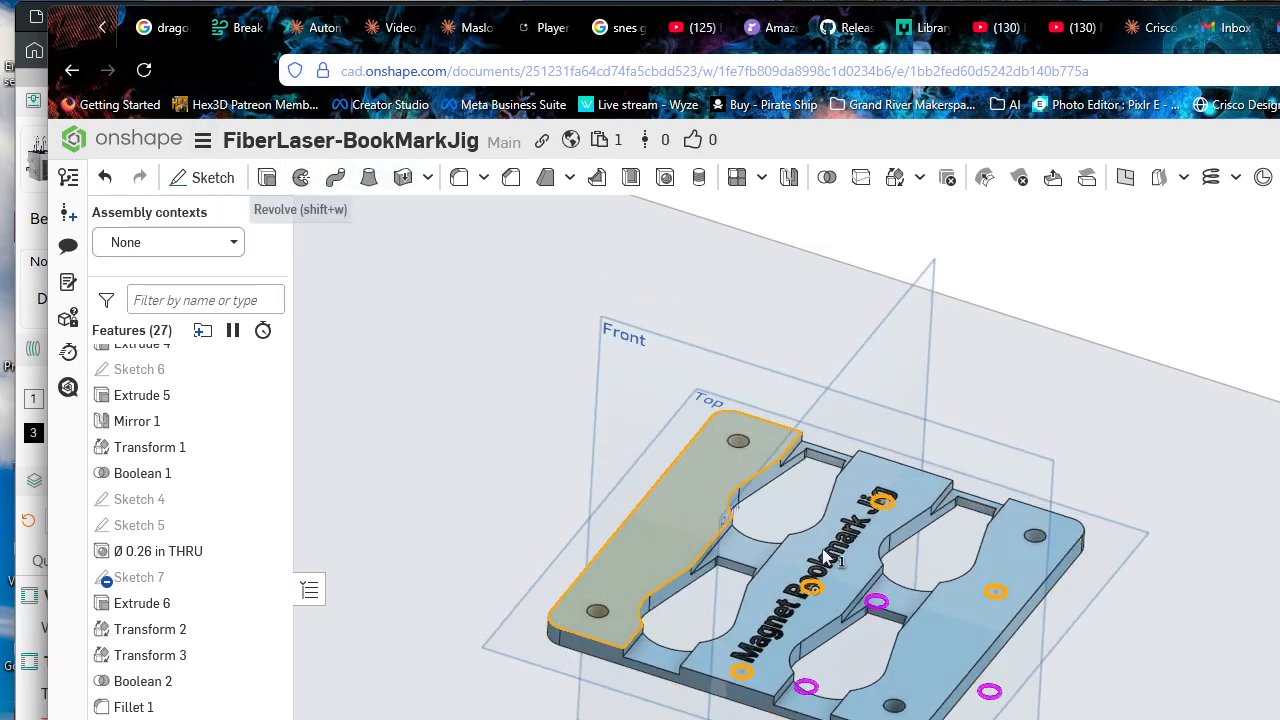
# Step: Cut the Sketch 9 circles from the jig with a 1 in blind Remove extrude merged with all
pyautogui.hotkey('shift', 'e')
pyautogui.scroll(5, 766, 629)
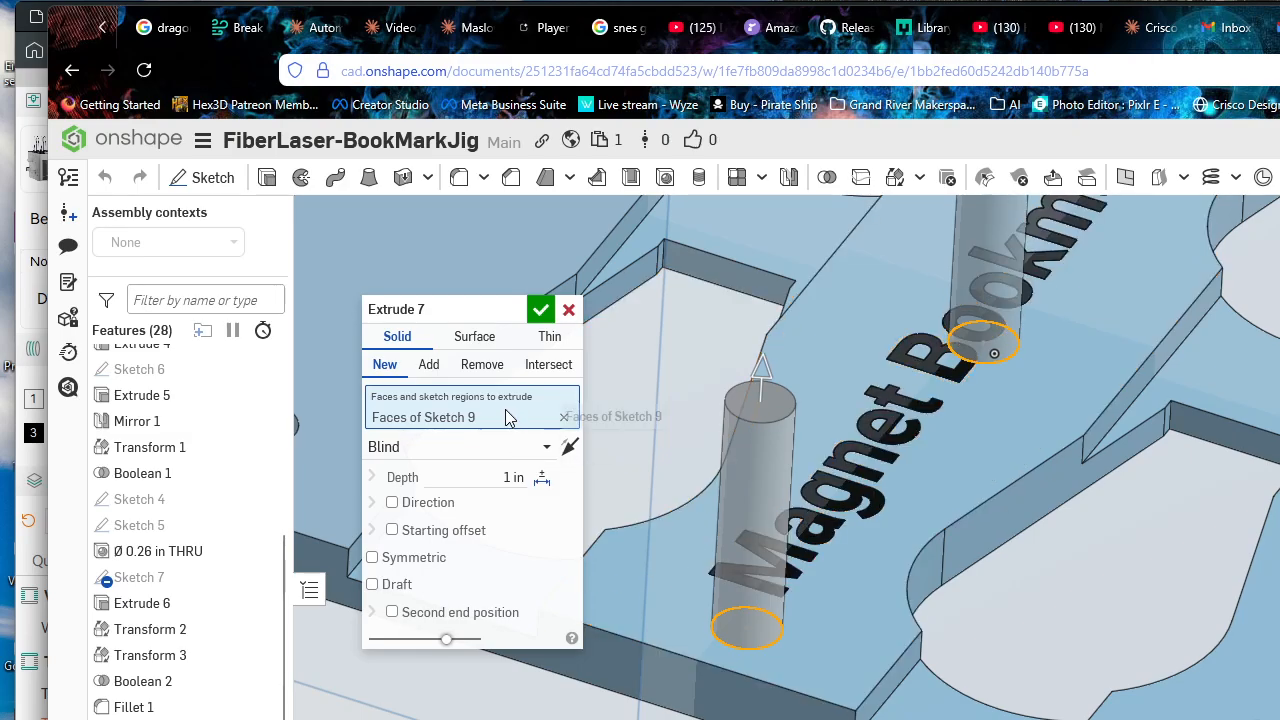
pyautogui.click(480, 364)
pyautogui.click(540, 309)
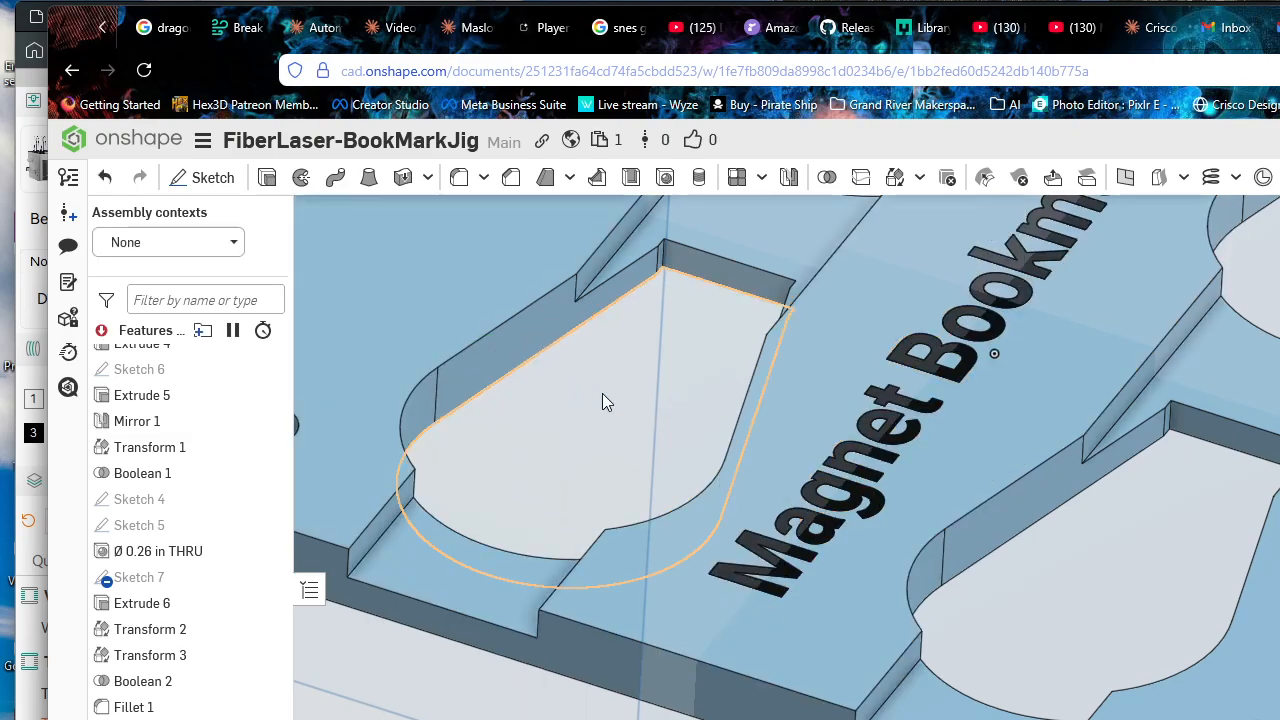
pyautogui.doubleClick(142, 719)
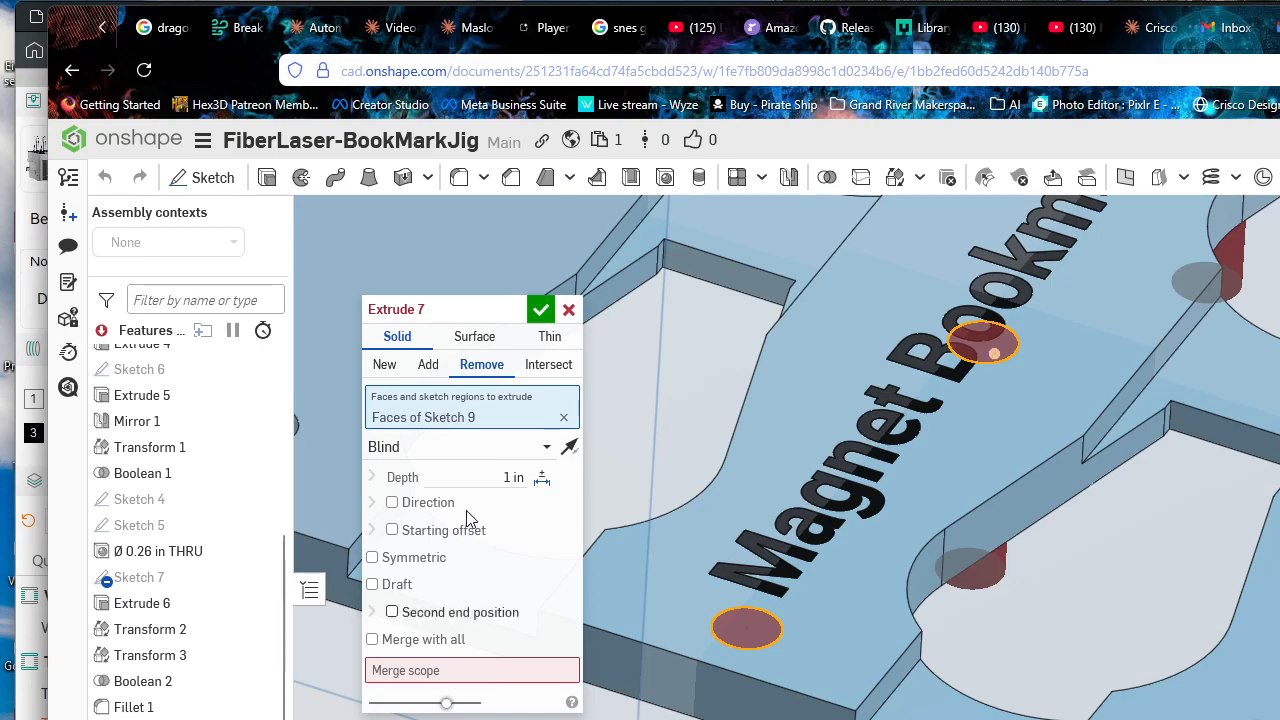
pyautogui.click(445, 639)
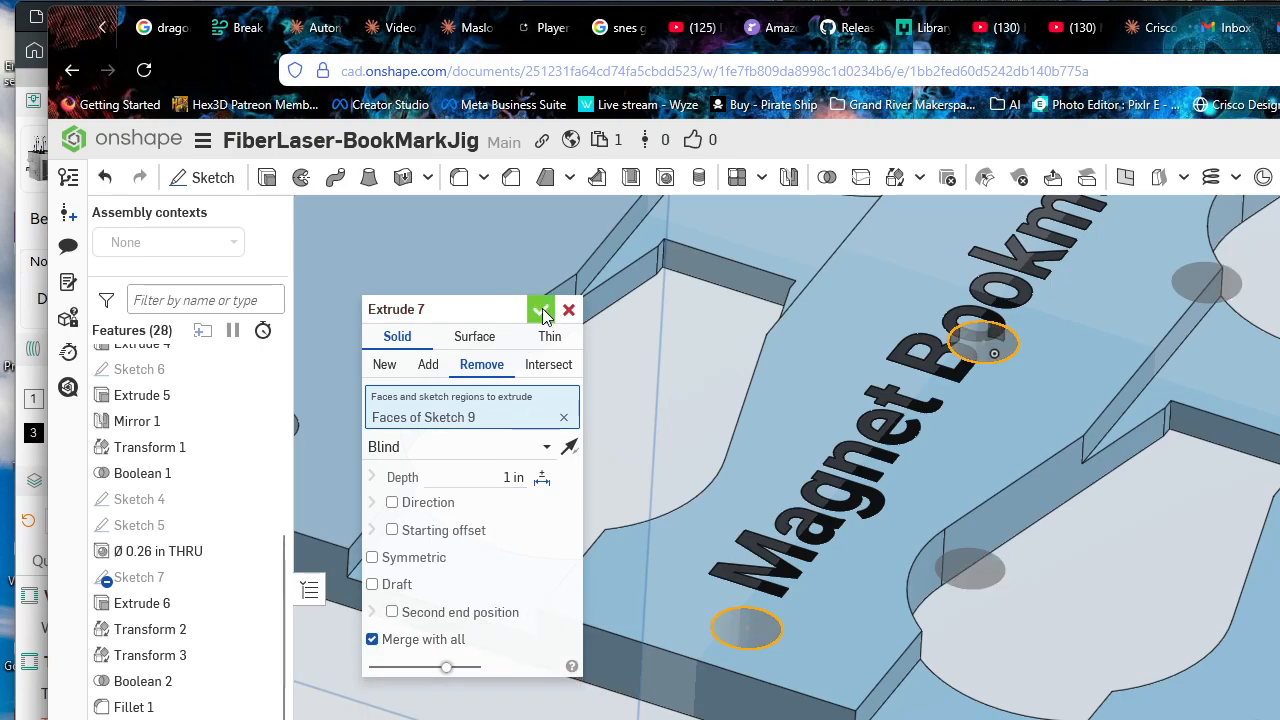
pyautogui.click(543, 310)
pyautogui.scroll(1, 894, 625)
pyautogui.scroll(-2, 894, 625)
pyautogui.moveTo(994, 552); pyautogui.dragTo(1248, 573, button='right')
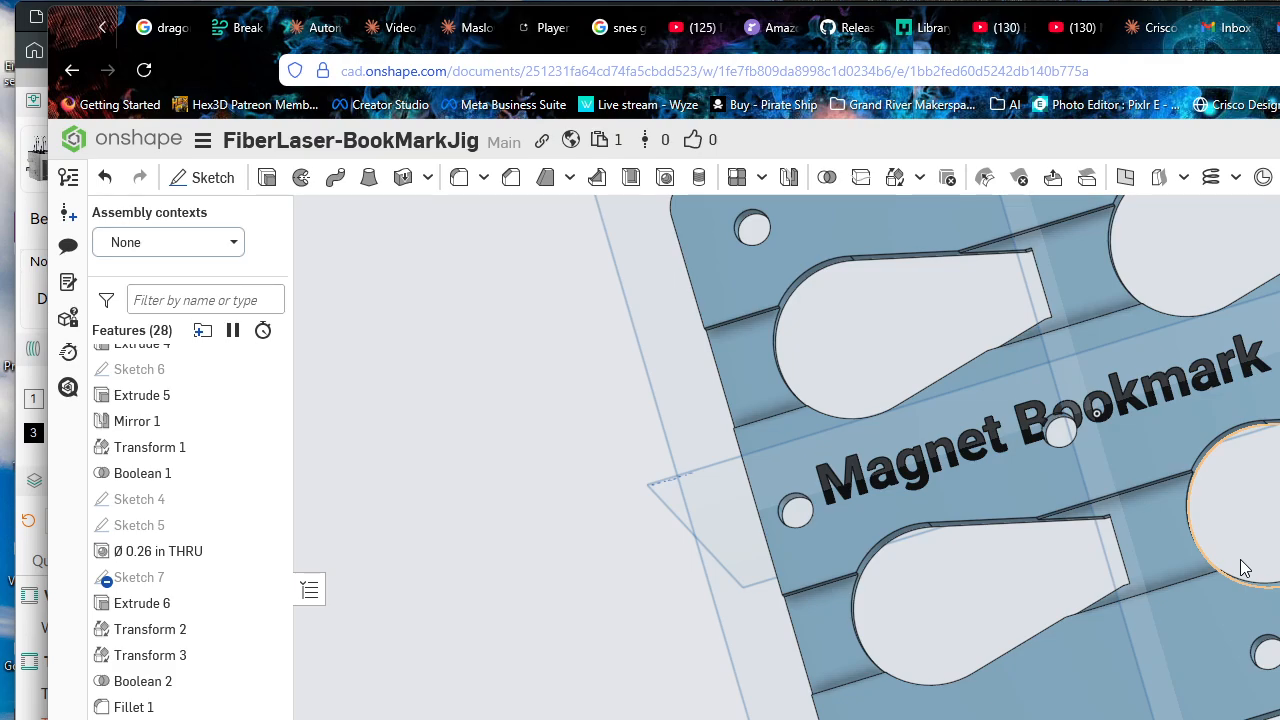
# Step: Delete the hole cut Extrude 7 and its projected-circle sketch, Sketch 9, from the jig
pyautogui.scroll(-1, 188, 530)
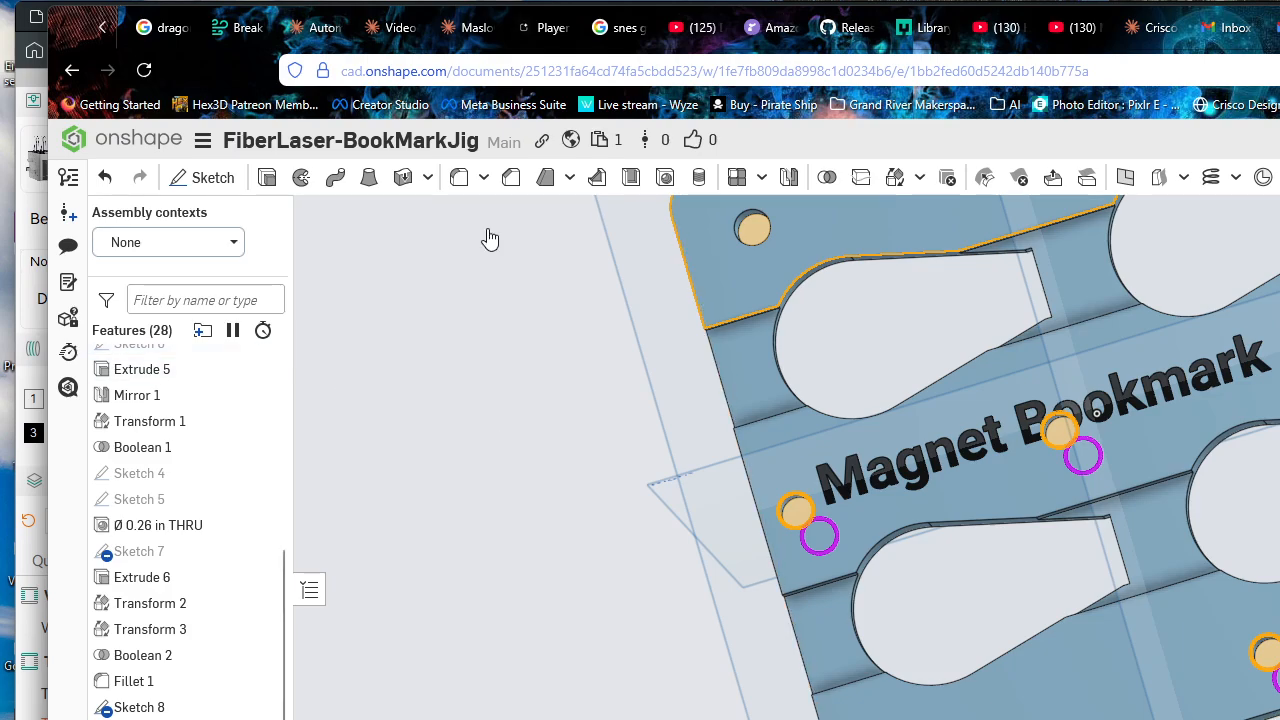
pyautogui.click(150, 707)
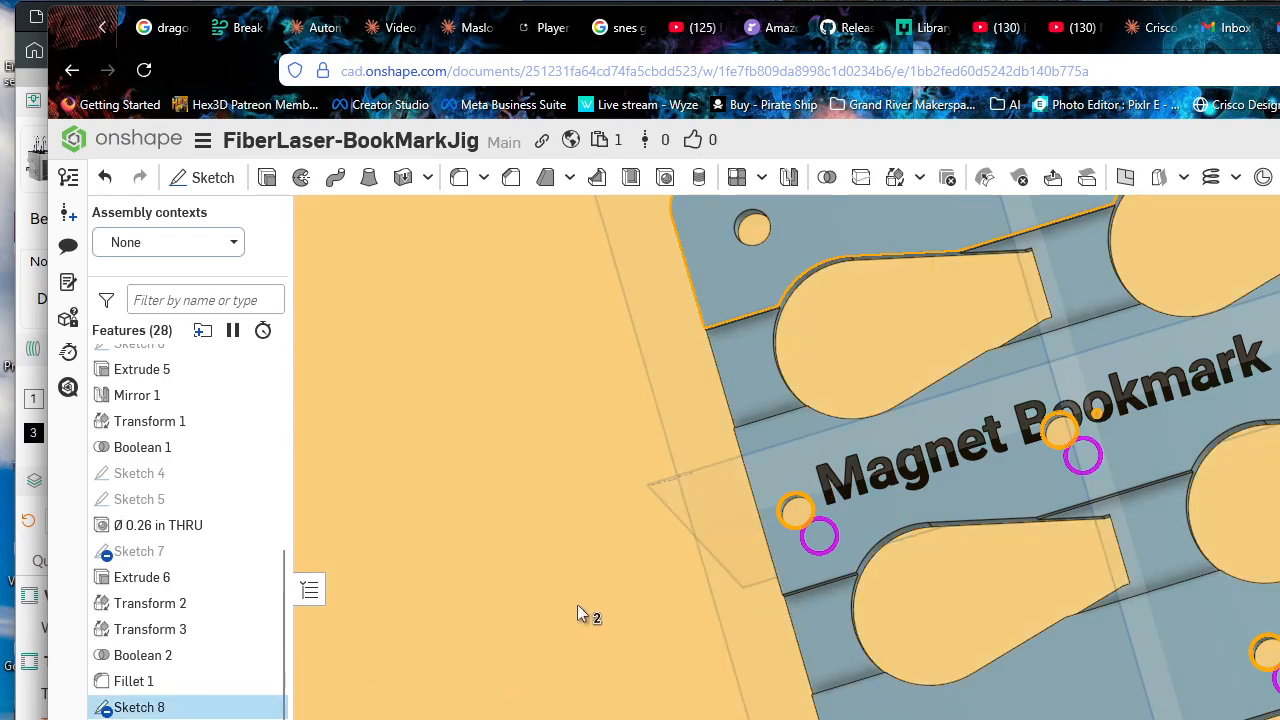
pyautogui.scroll(2, 700, 600)
pyautogui.scroll(-4, 890, 565)
pyautogui.scroll(-2, 908, 532)
pyautogui.moveTo(908, 532)
pyautogui.mouseDown(button='right')
pyautogui.moveTo(936, 471)
pyautogui.moveTo(936, 420)
pyautogui.mouseUp(button='right')
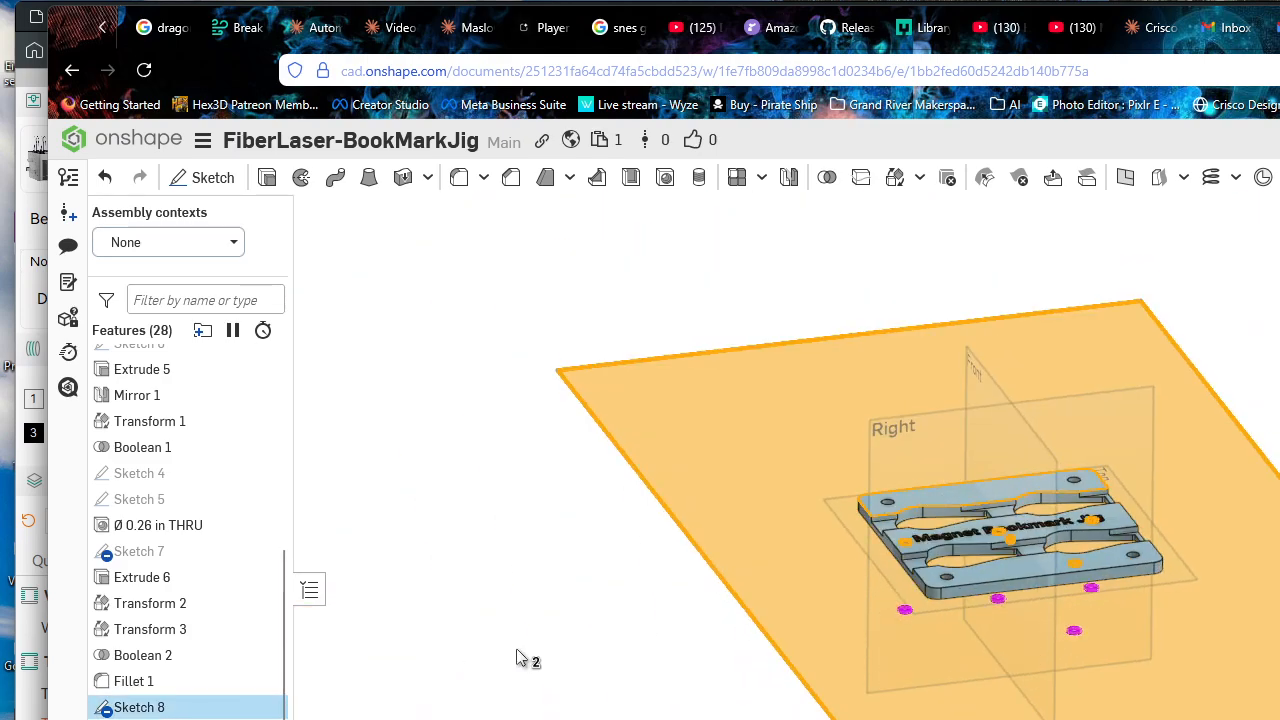
pyautogui.click(517, 651)
pyautogui.press('Delete')
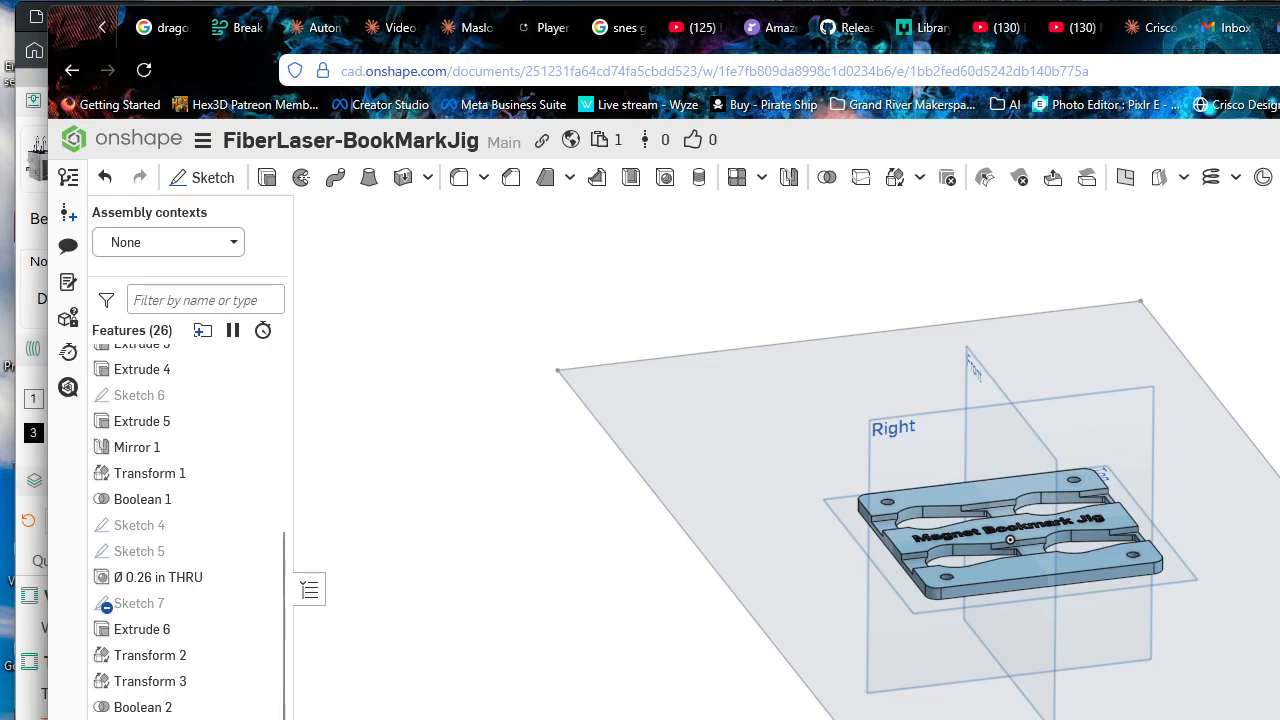
pyautogui.hotkey('alt', 'Tab')
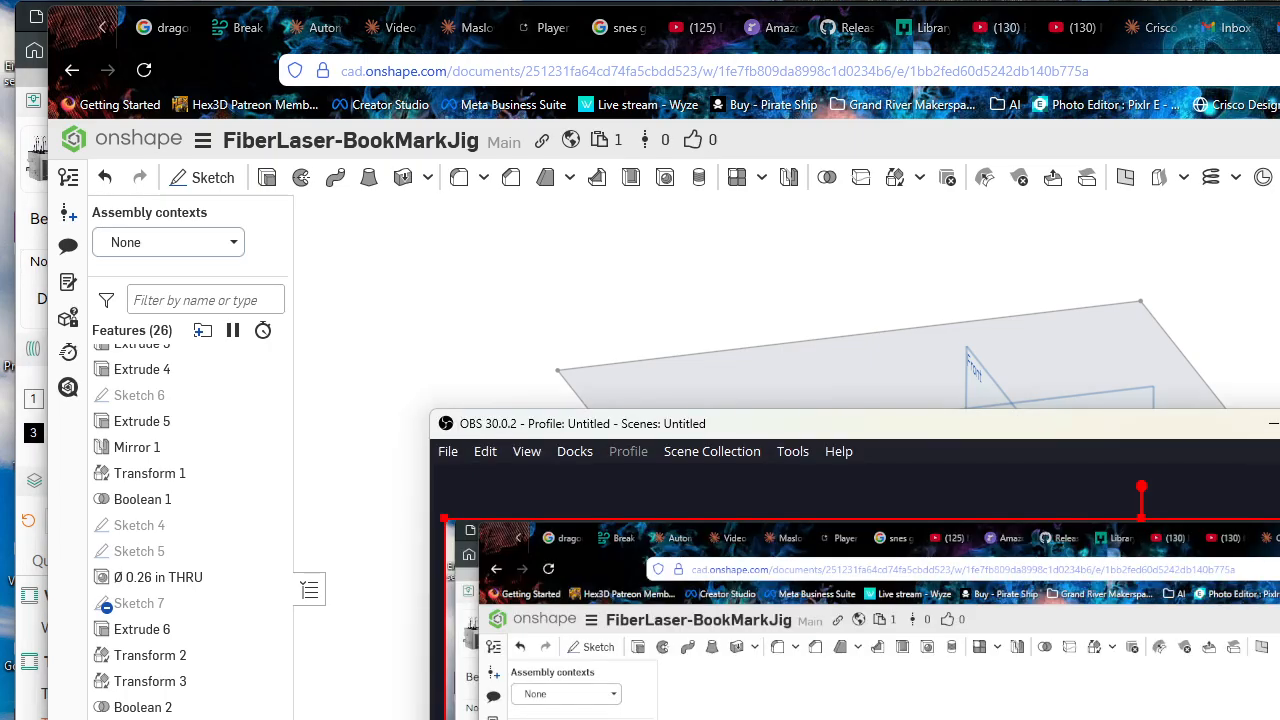